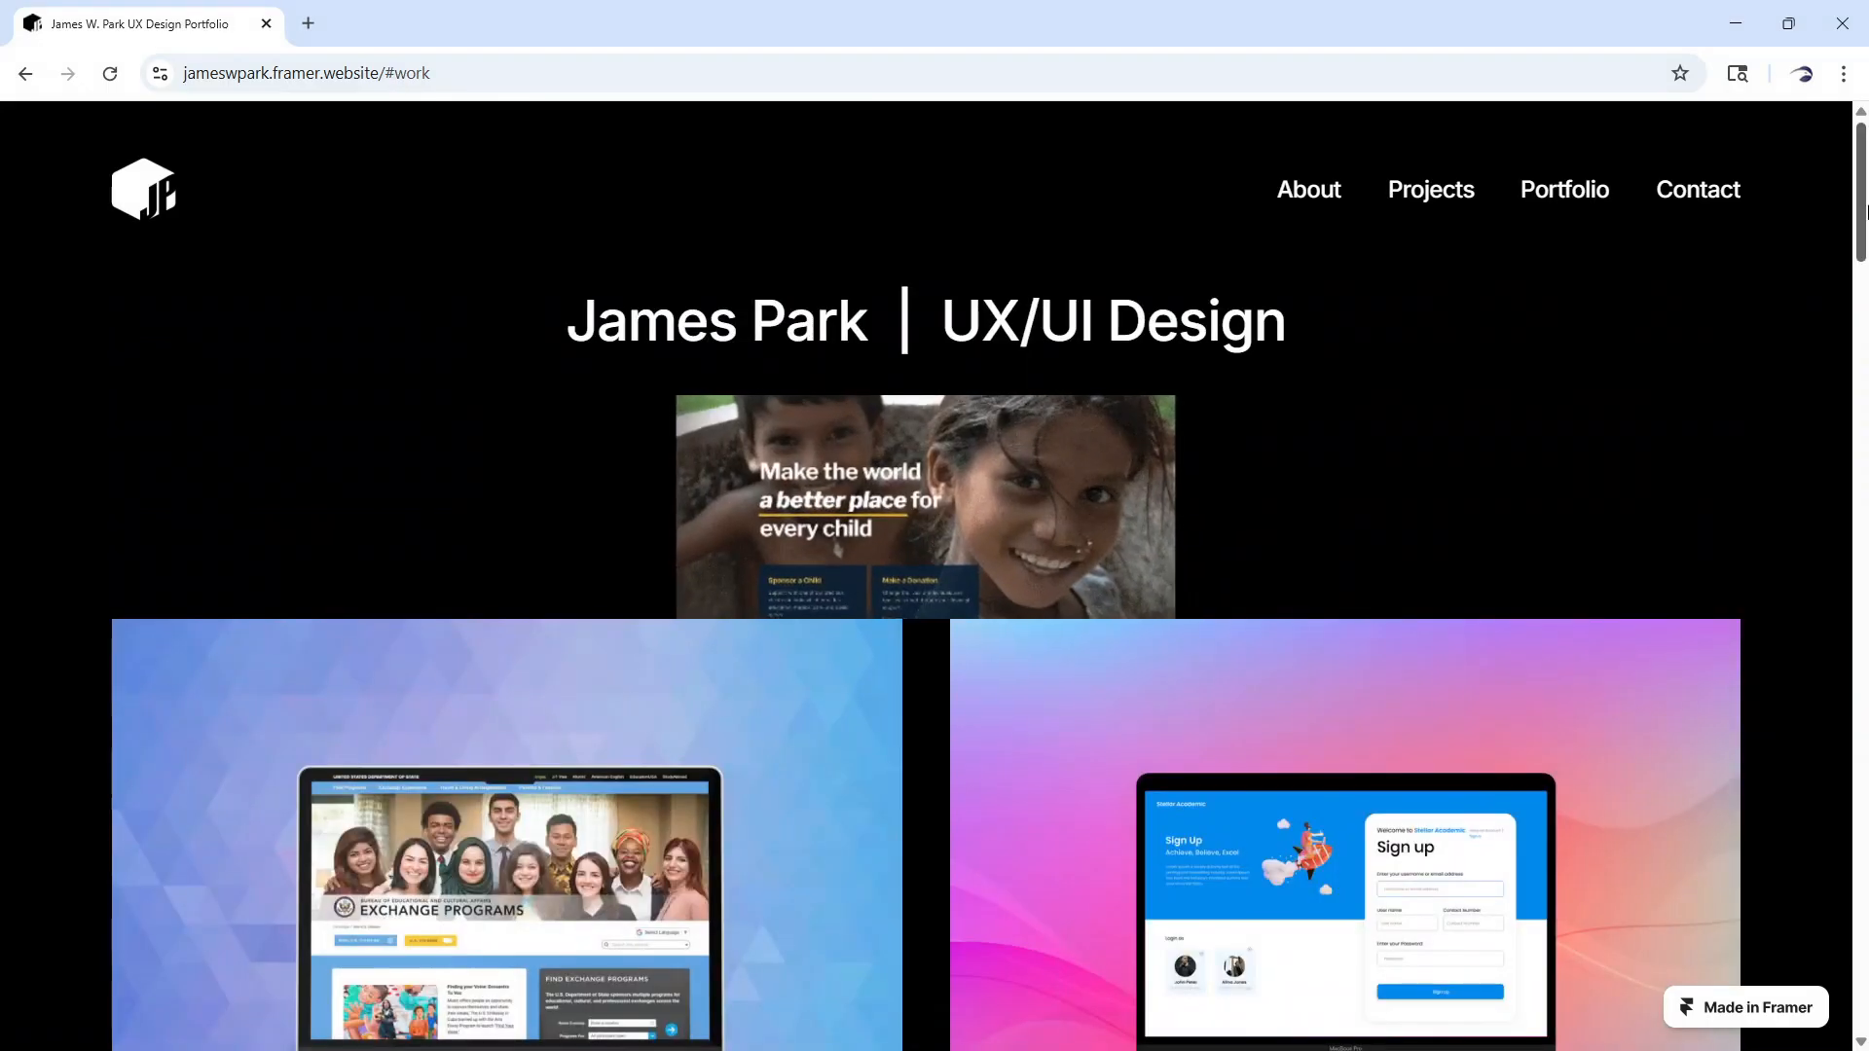
pyautogui.moveTo(1868, 219); pyautogui.dragTo(1865, 954)
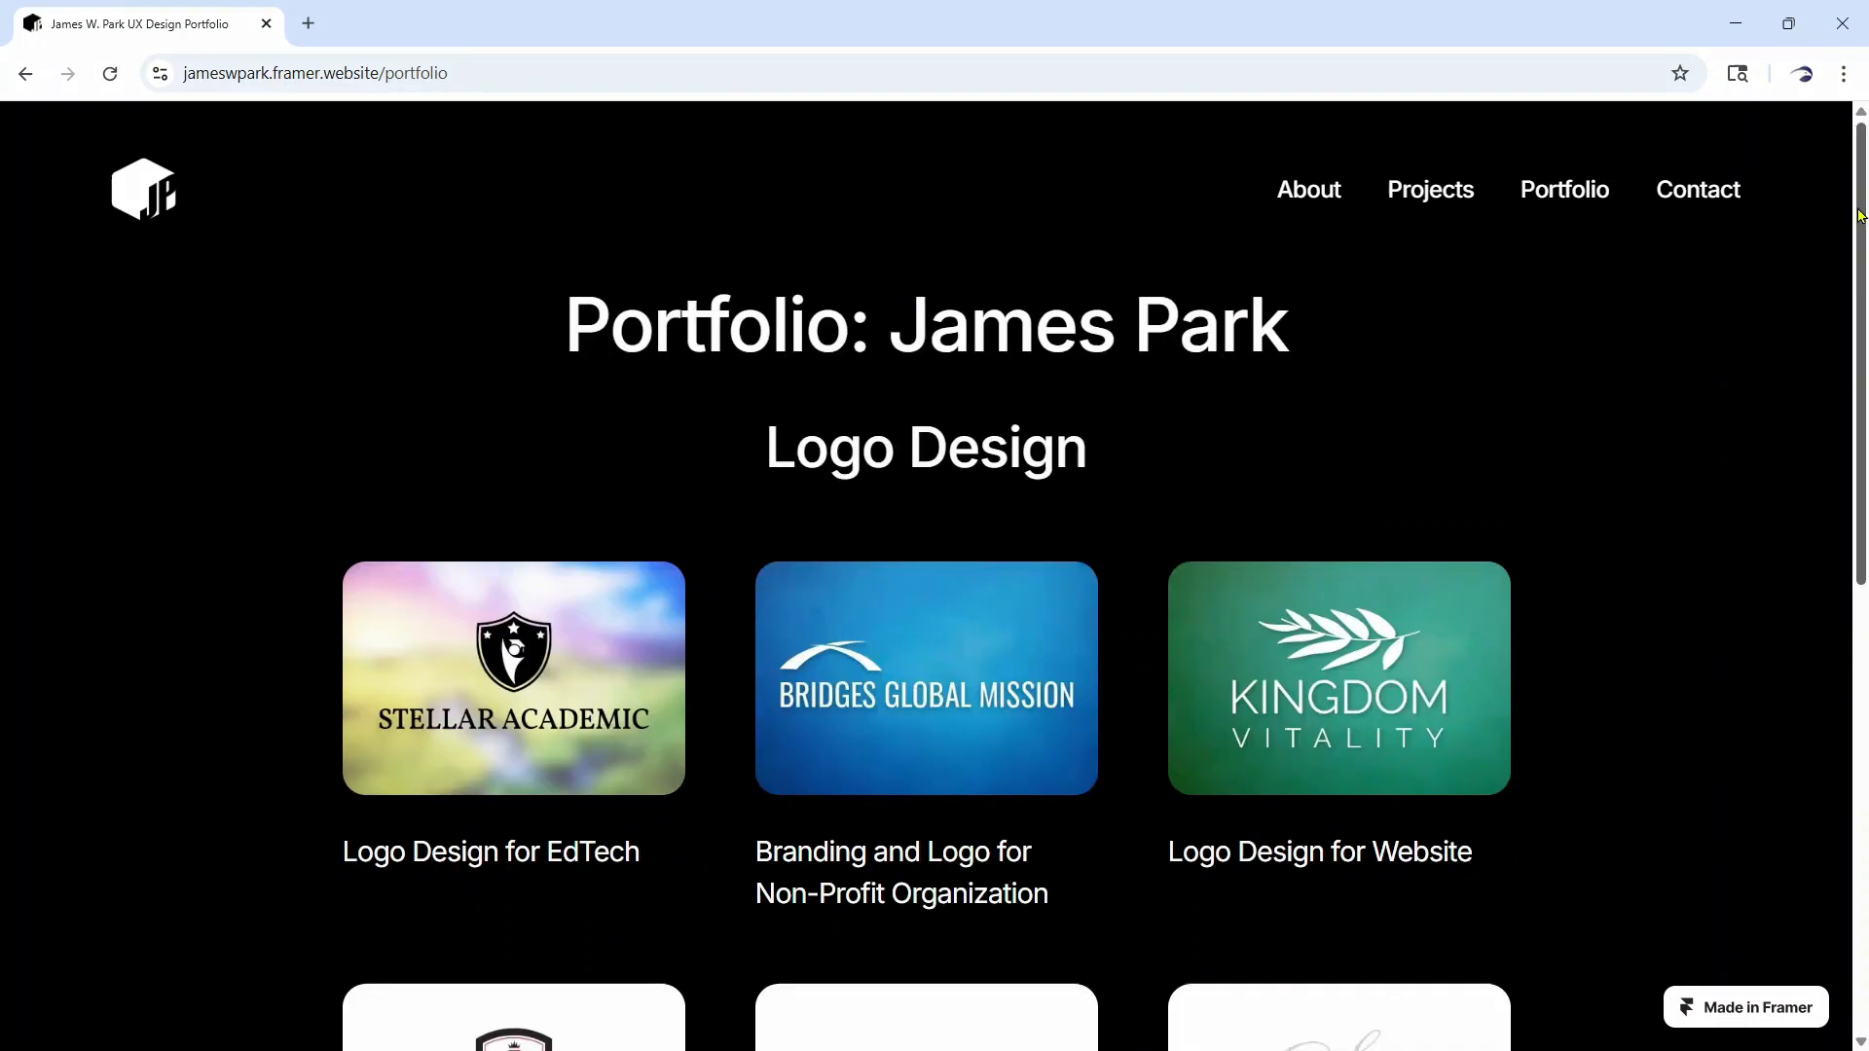
pyautogui.moveTo(1860, 214); pyautogui.dragTo(1865, 667)
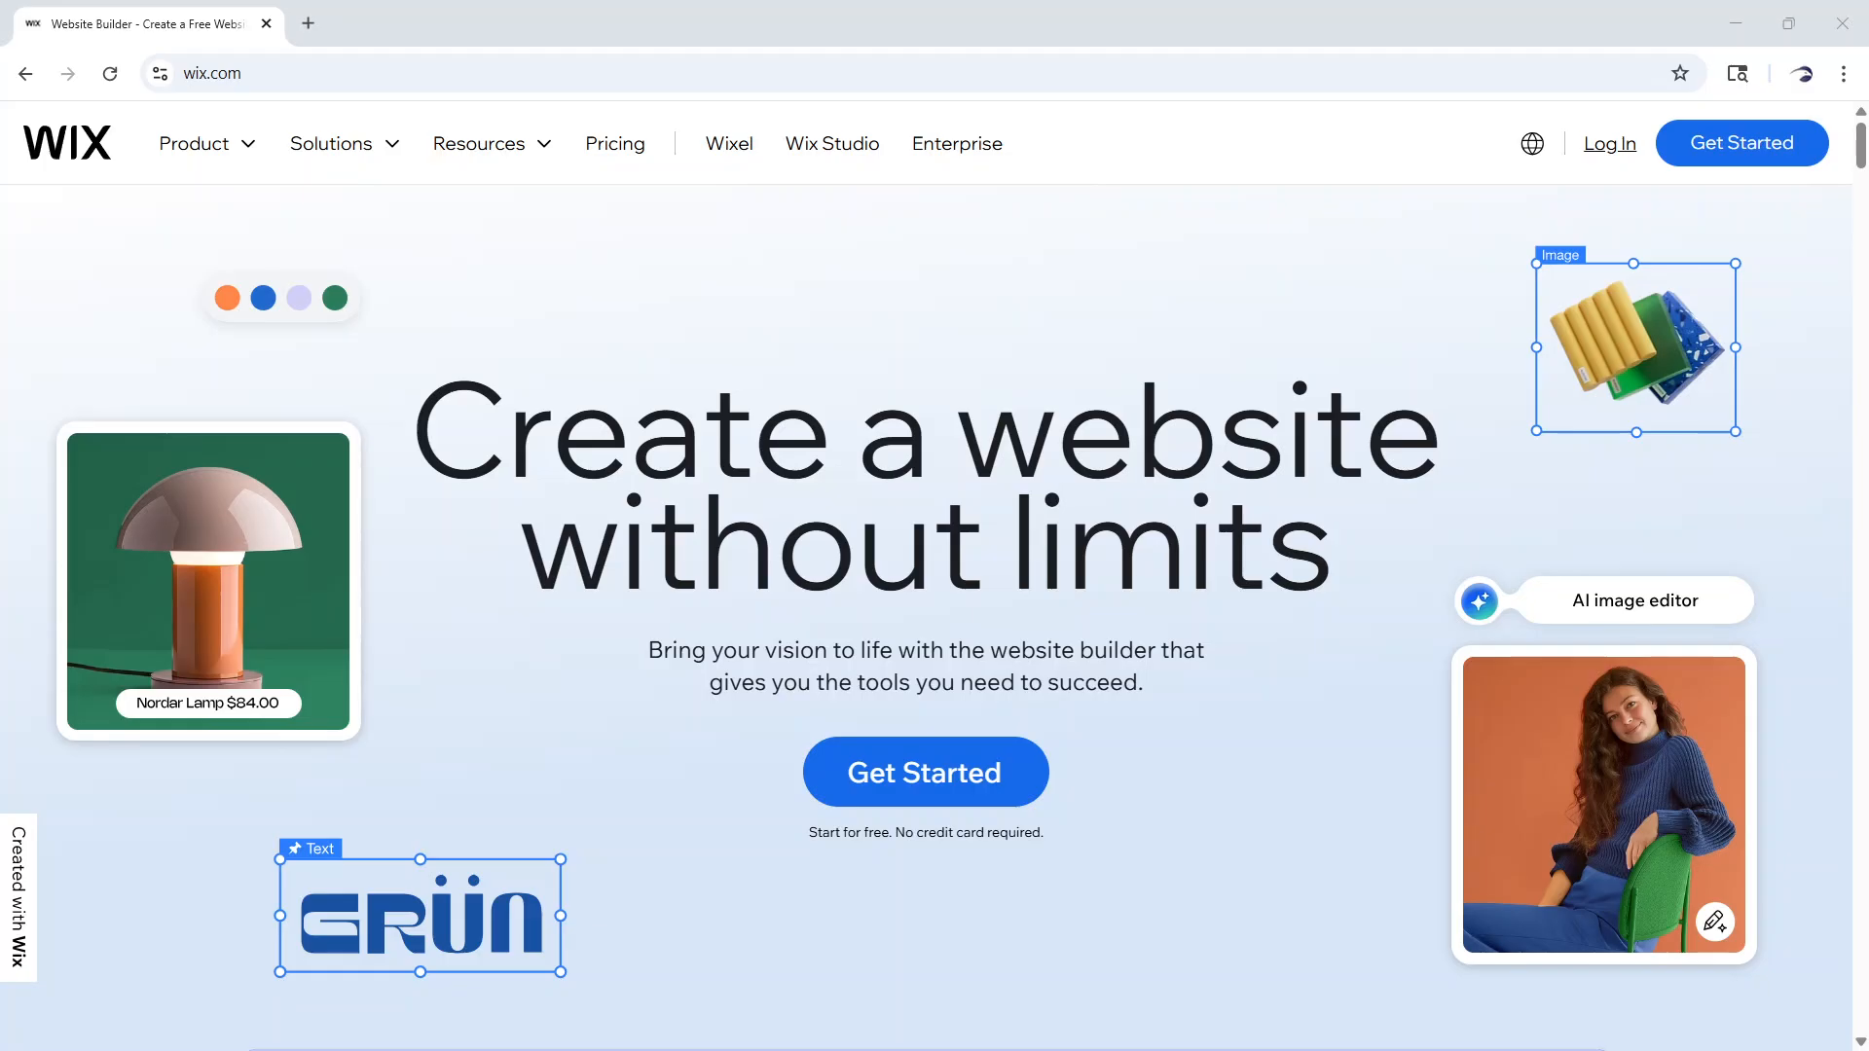
# Look through the Wix home page's feature overview and open the account login
pyautogui.scroll(-15, 1384, 536)
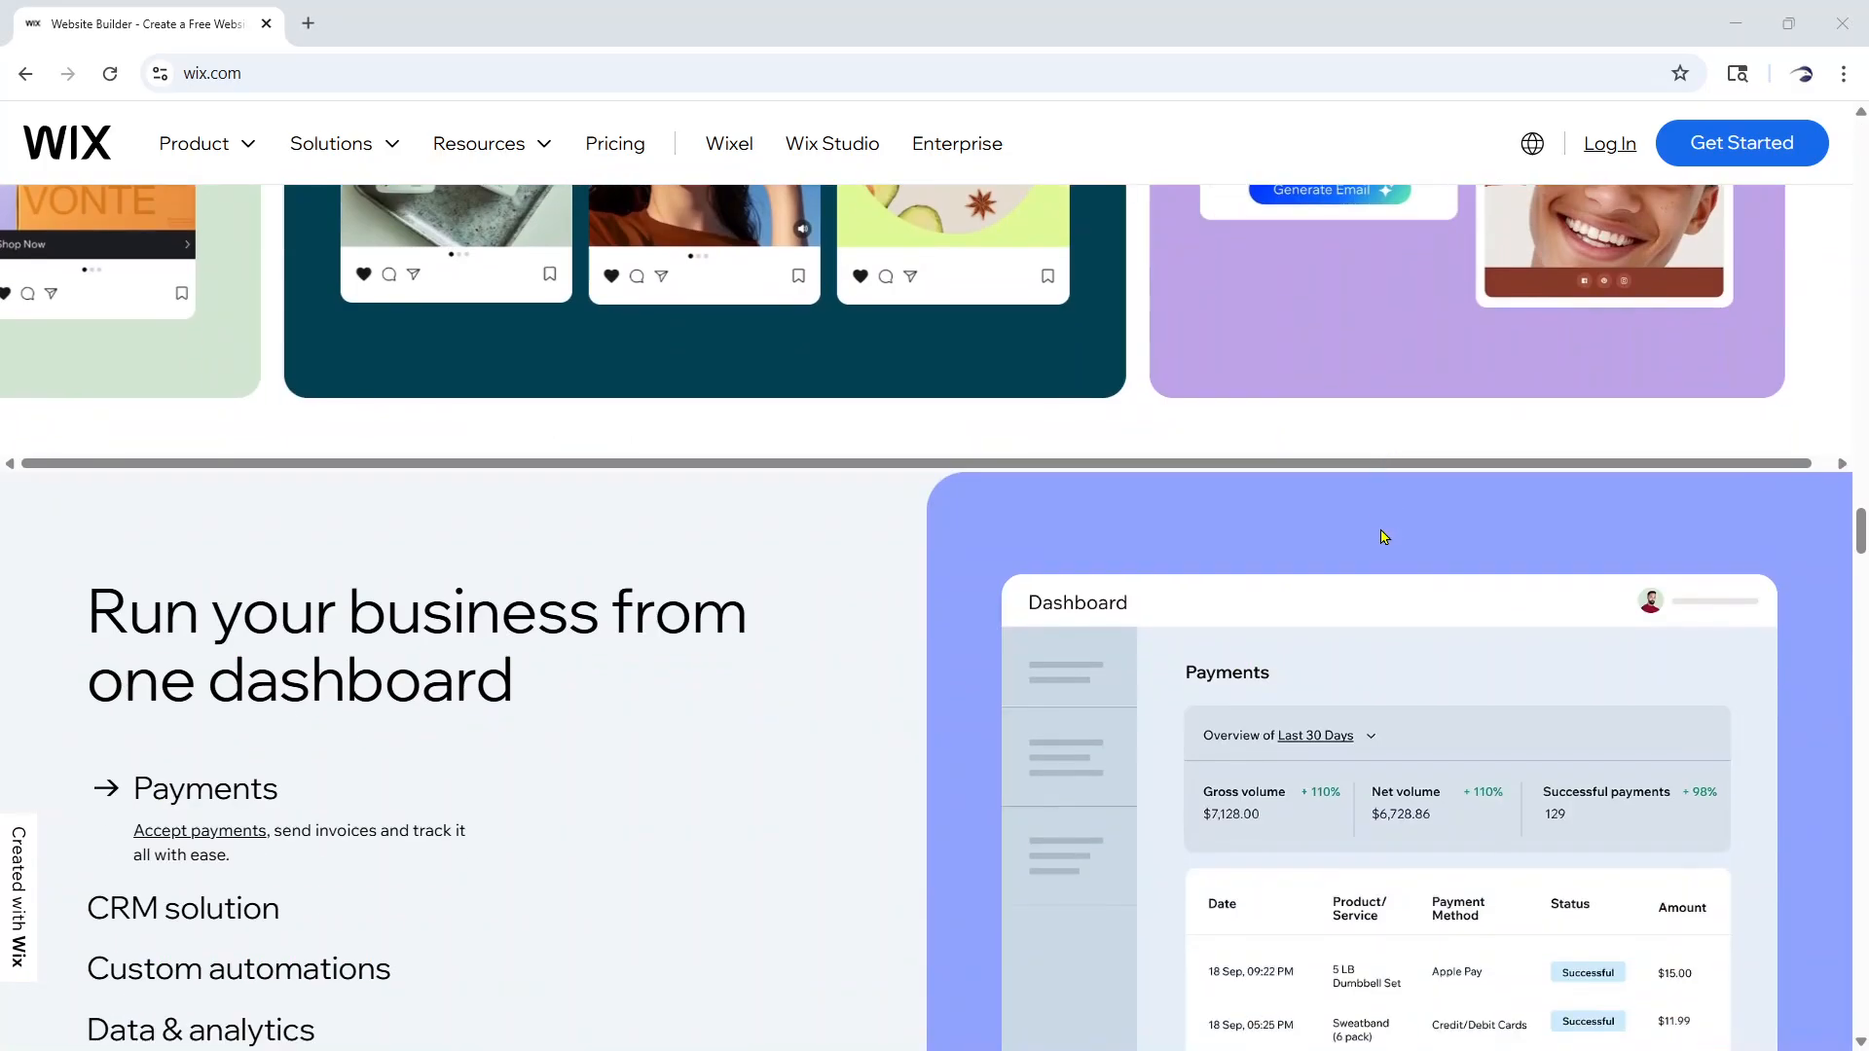
pyautogui.scroll(-3, 1384, 536)
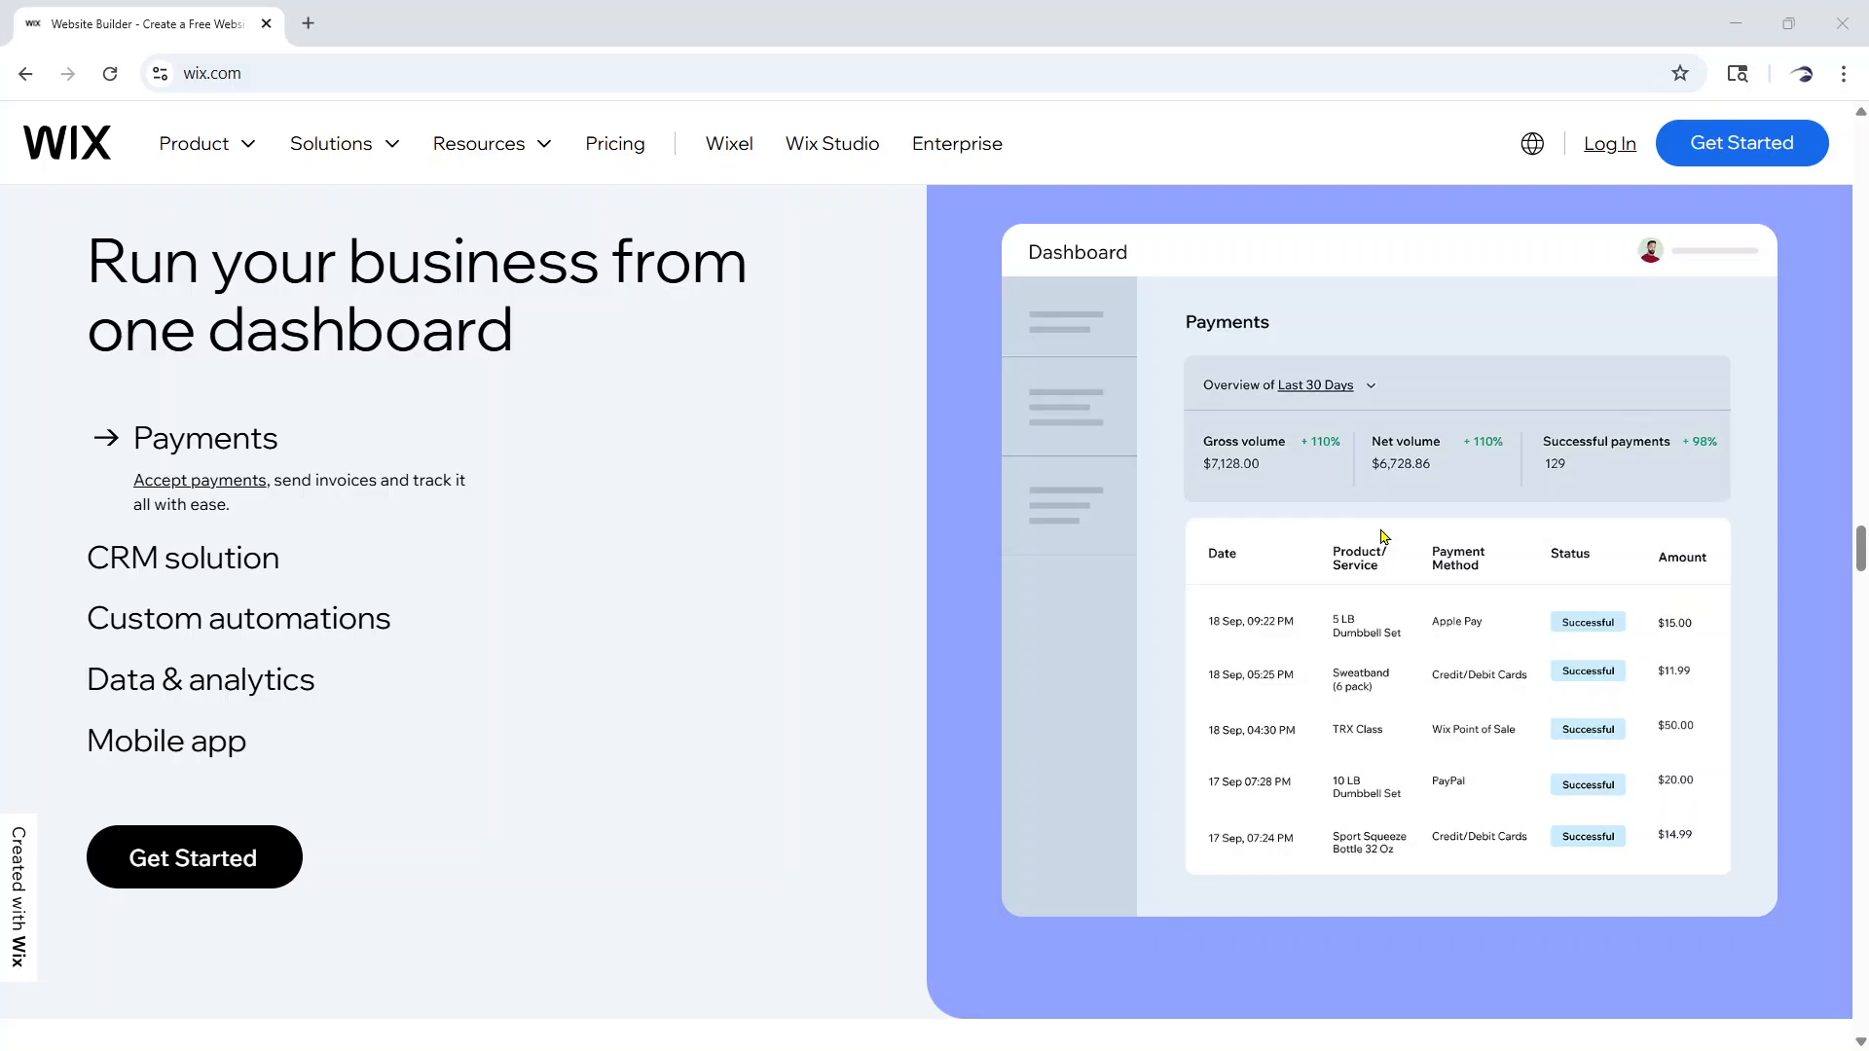
pyautogui.scroll(-10, 1384, 537)
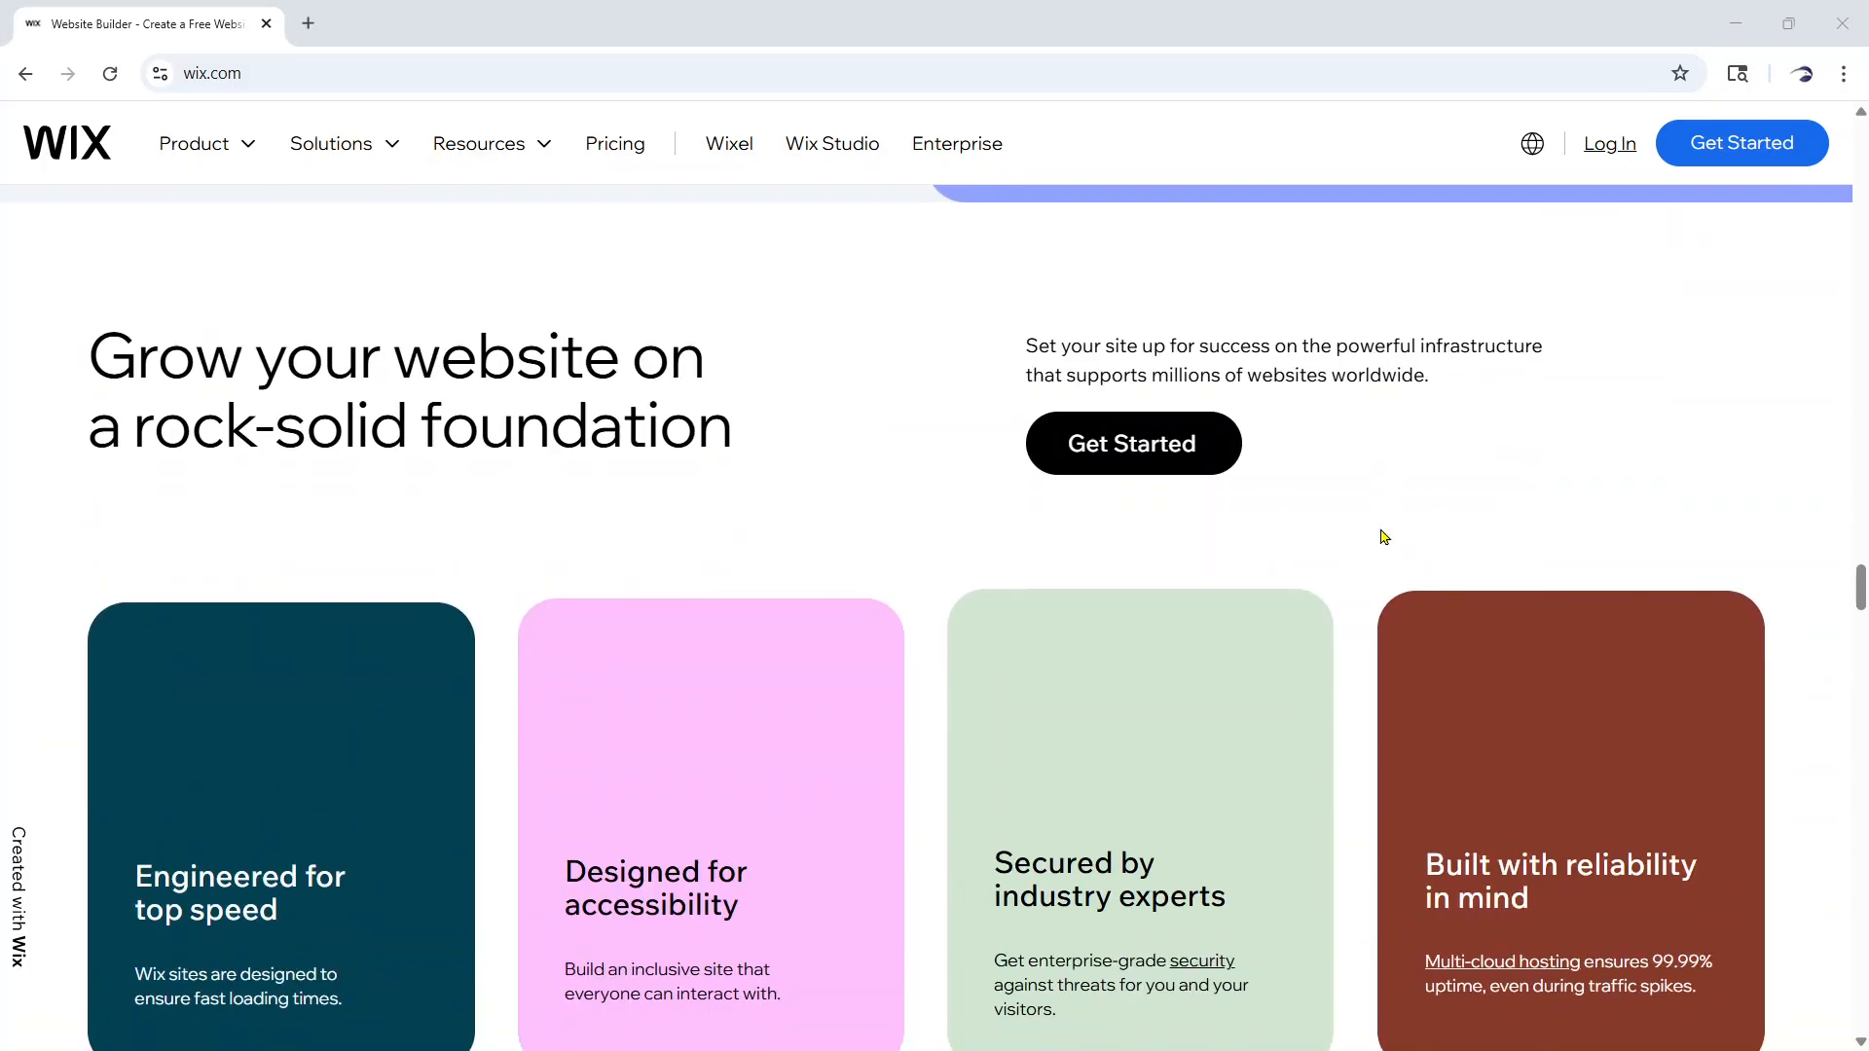
pyautogui.scroll(-2, 1384, 537)
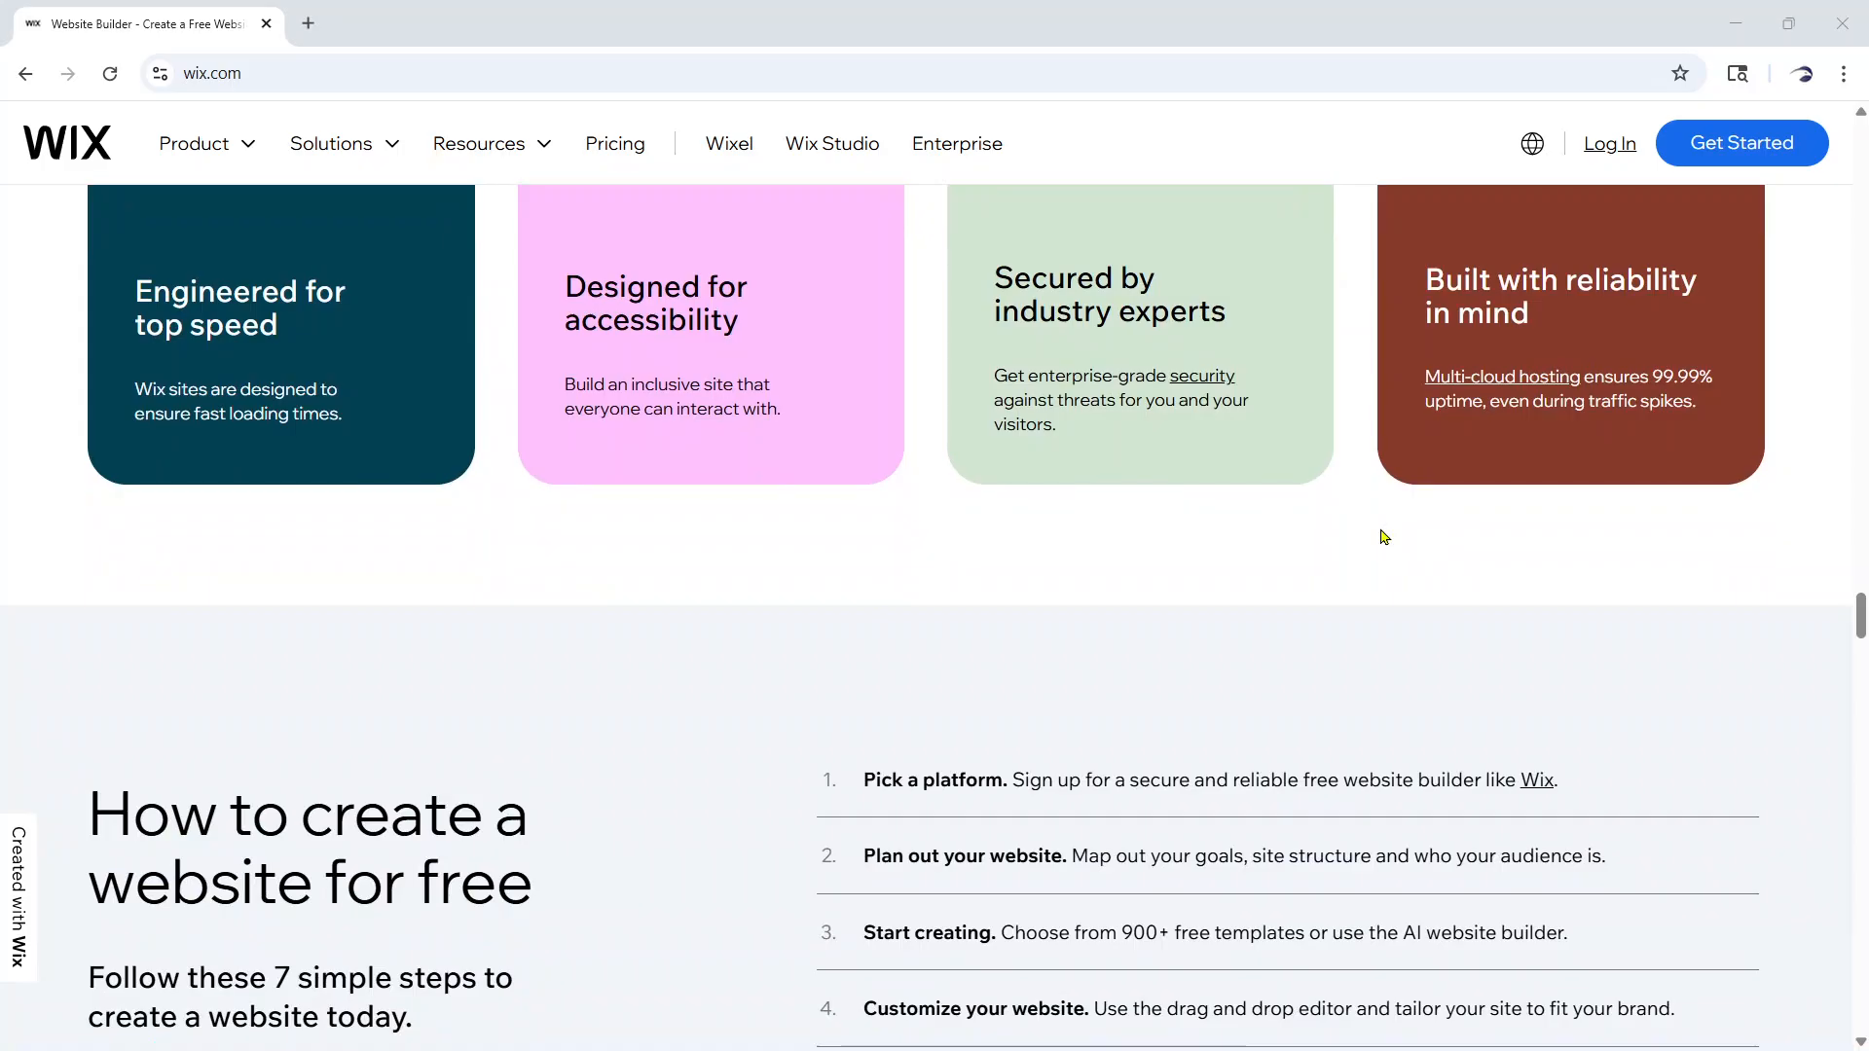
pyautogui.scroll(-6, 1384, 537)
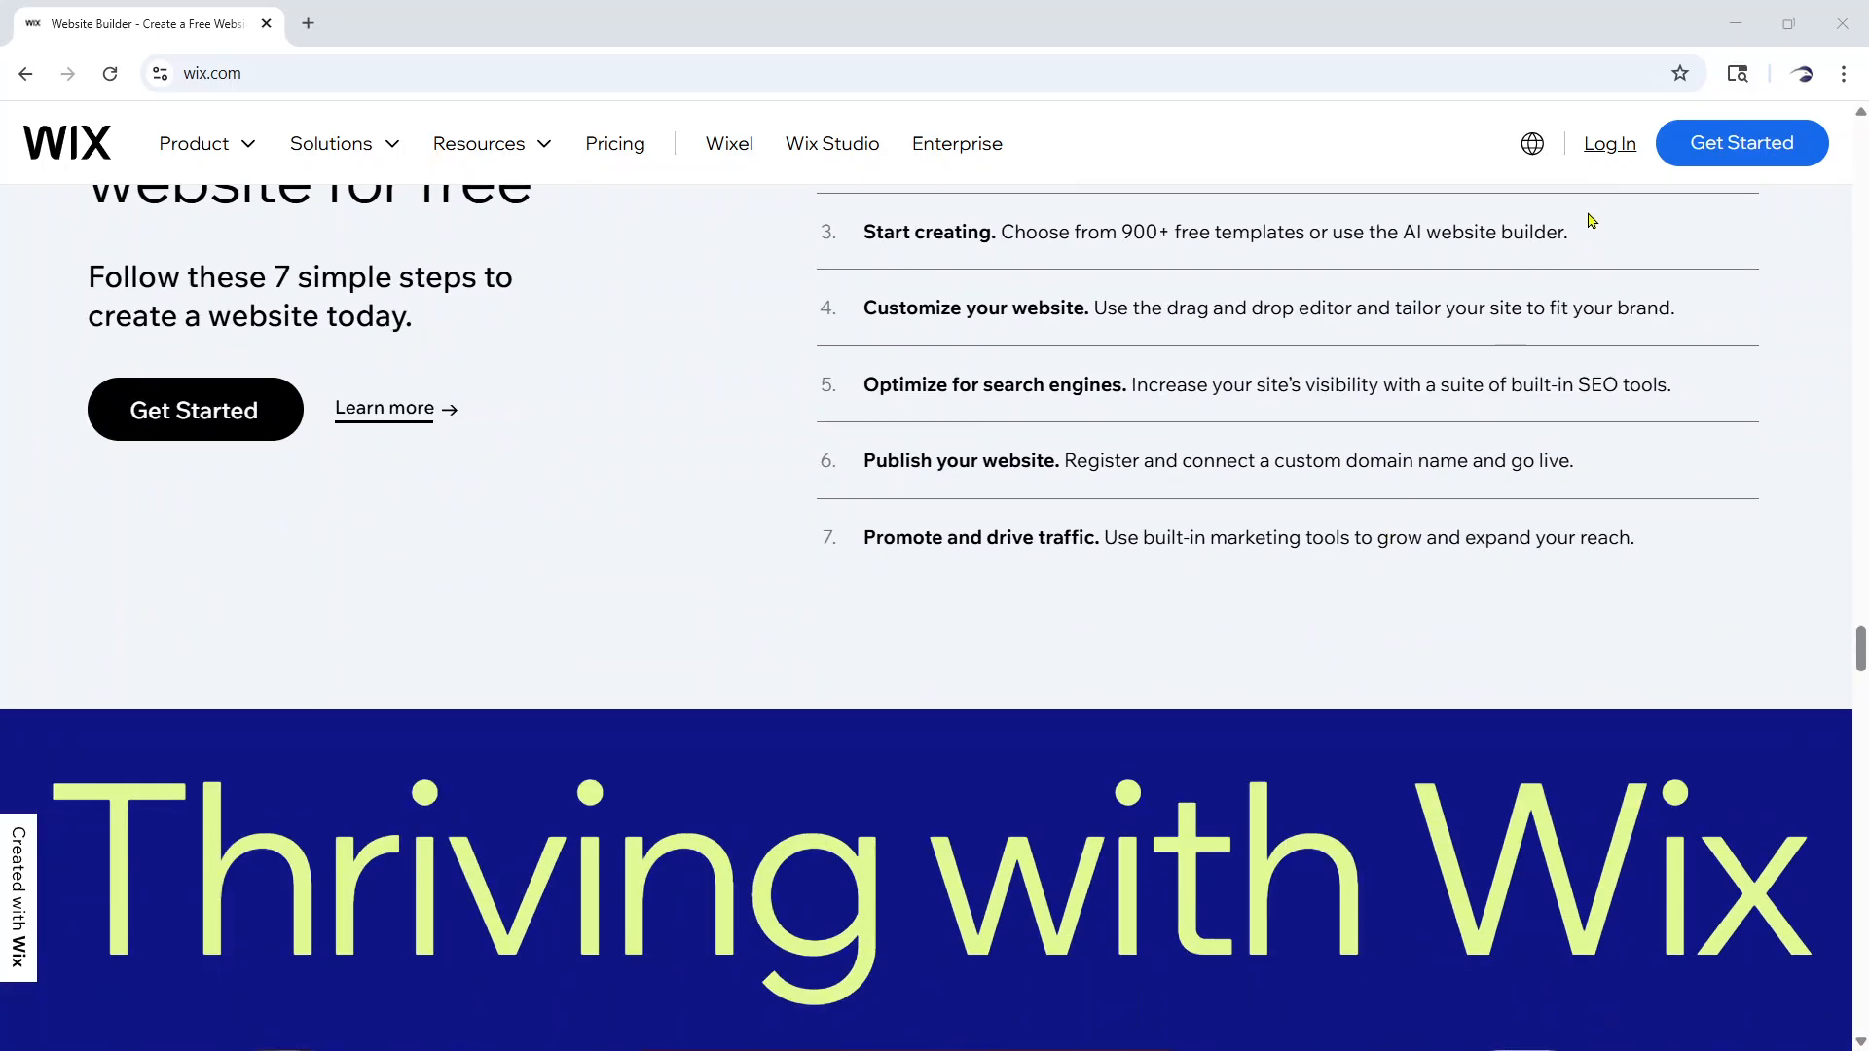
pyautogui.click(1610, 144)
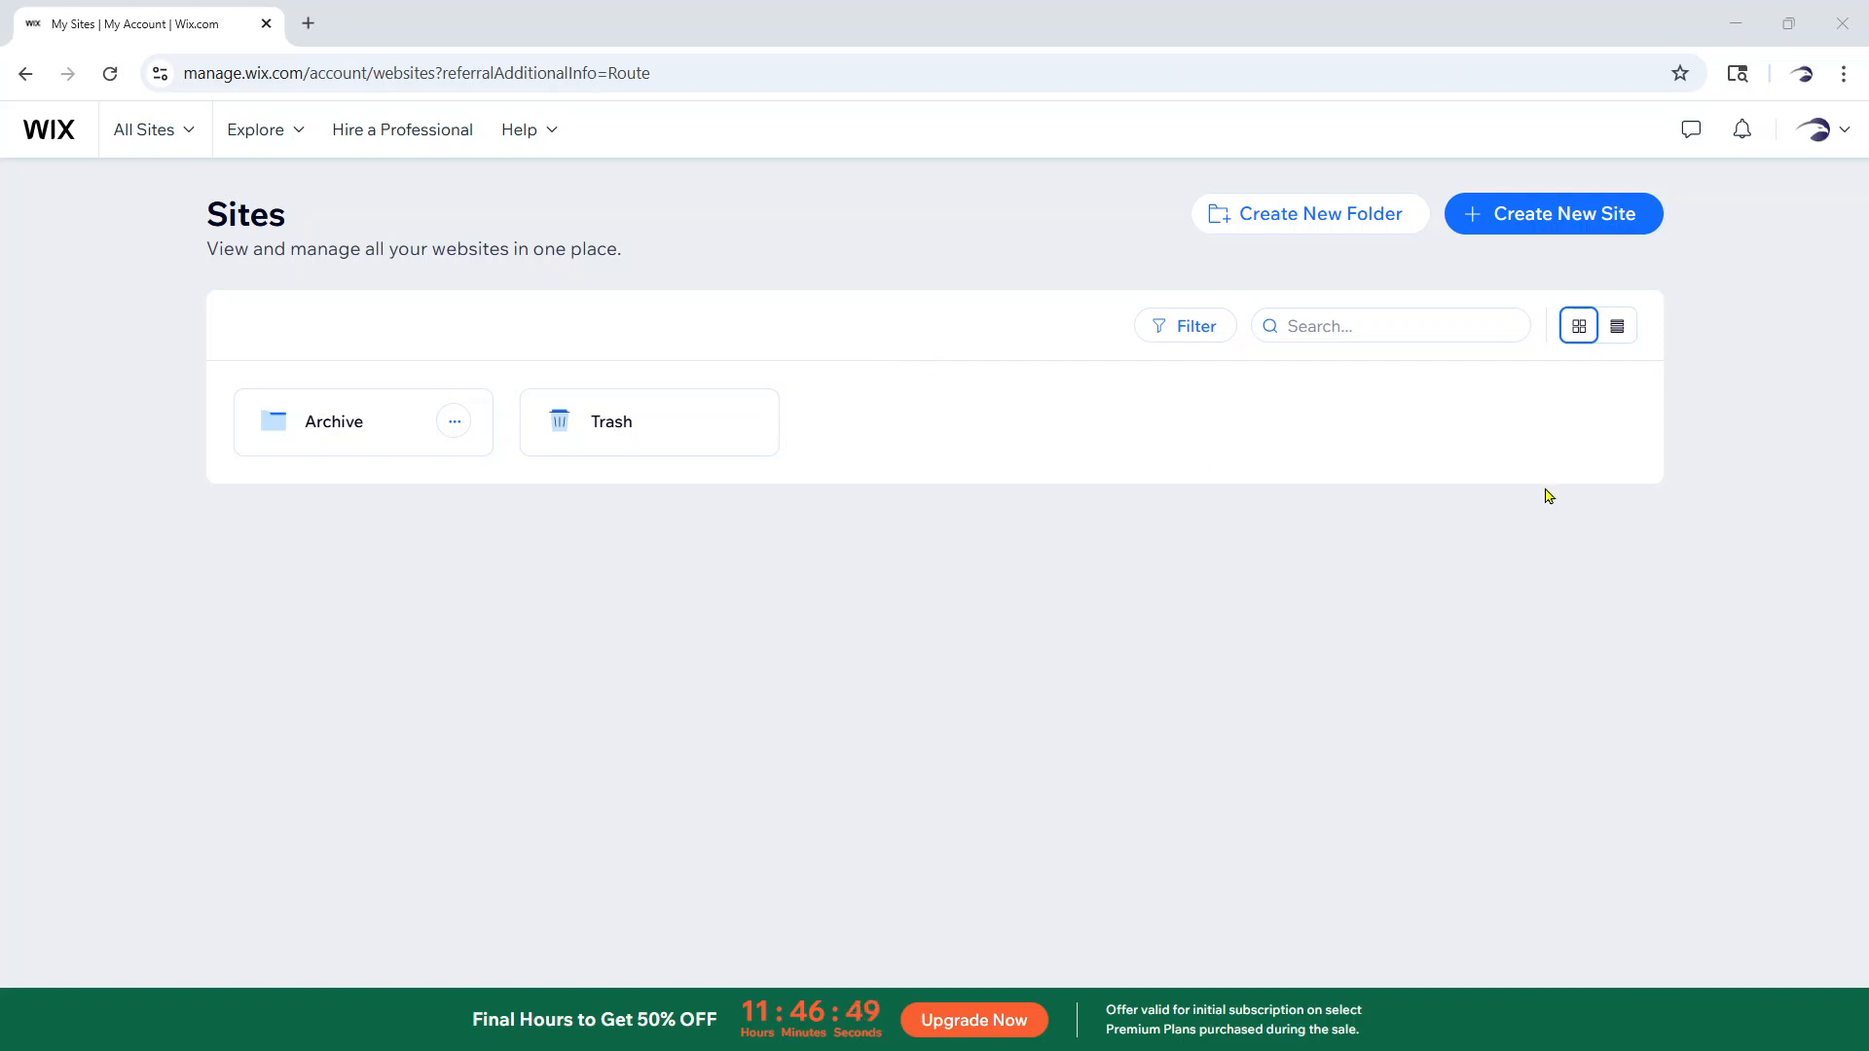
# Start a new site, describe it as "Auto Repair" in the setup chat, and end the chat to continue to the dashboard
pyautogui.click(1531, 224)
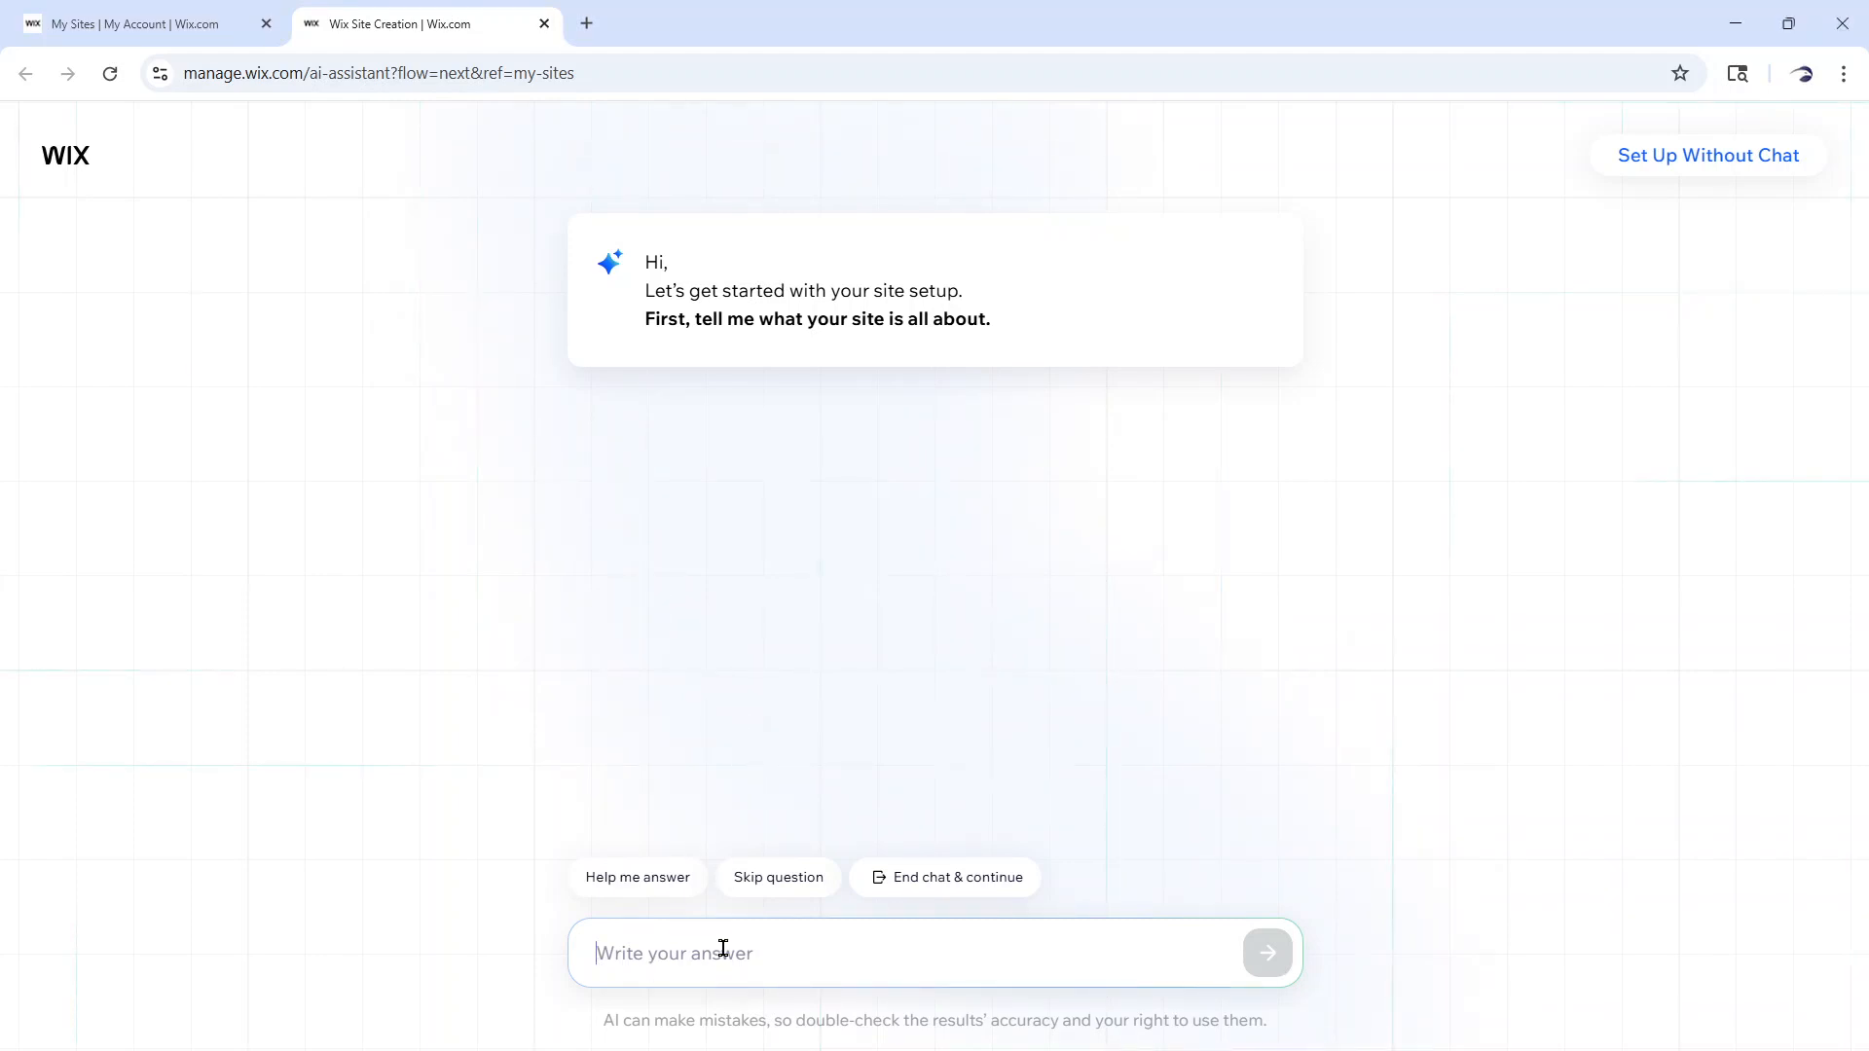
pyautogui.write('Au')
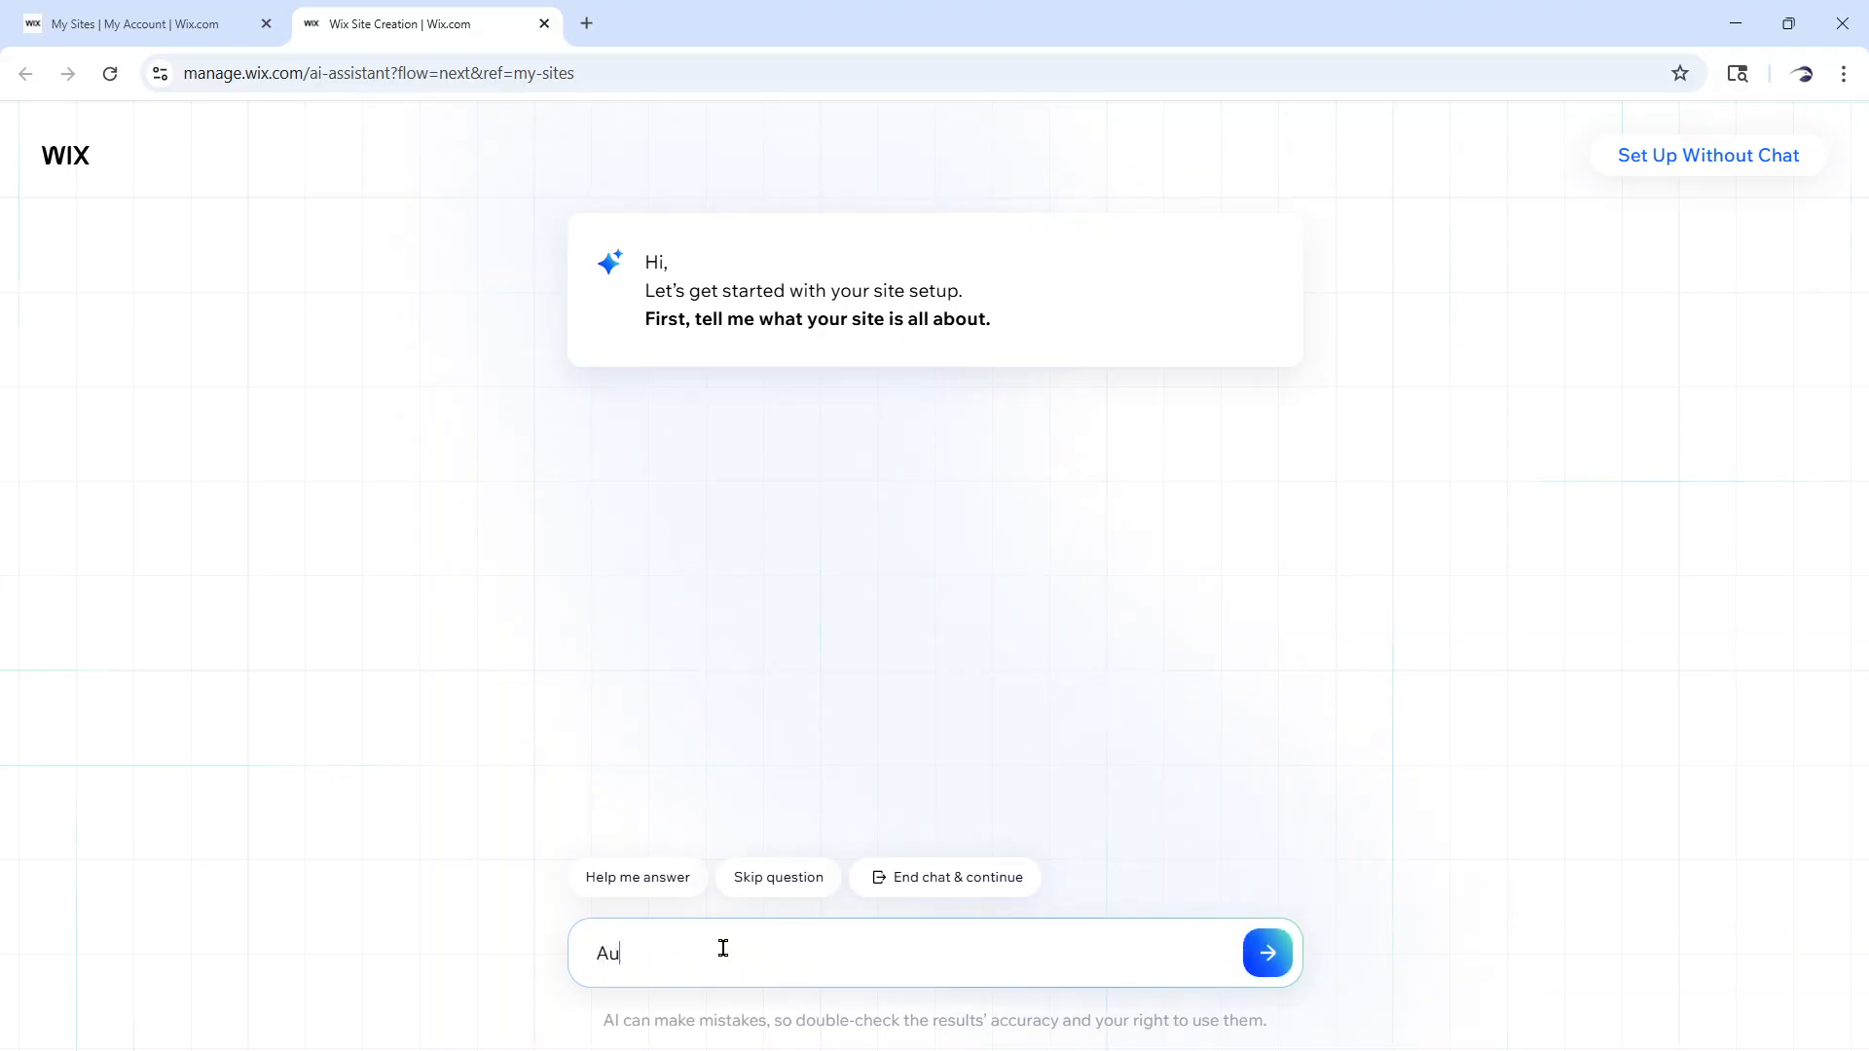
pyautogui.write('to Repair')
pyautogui.click(1268, 955)
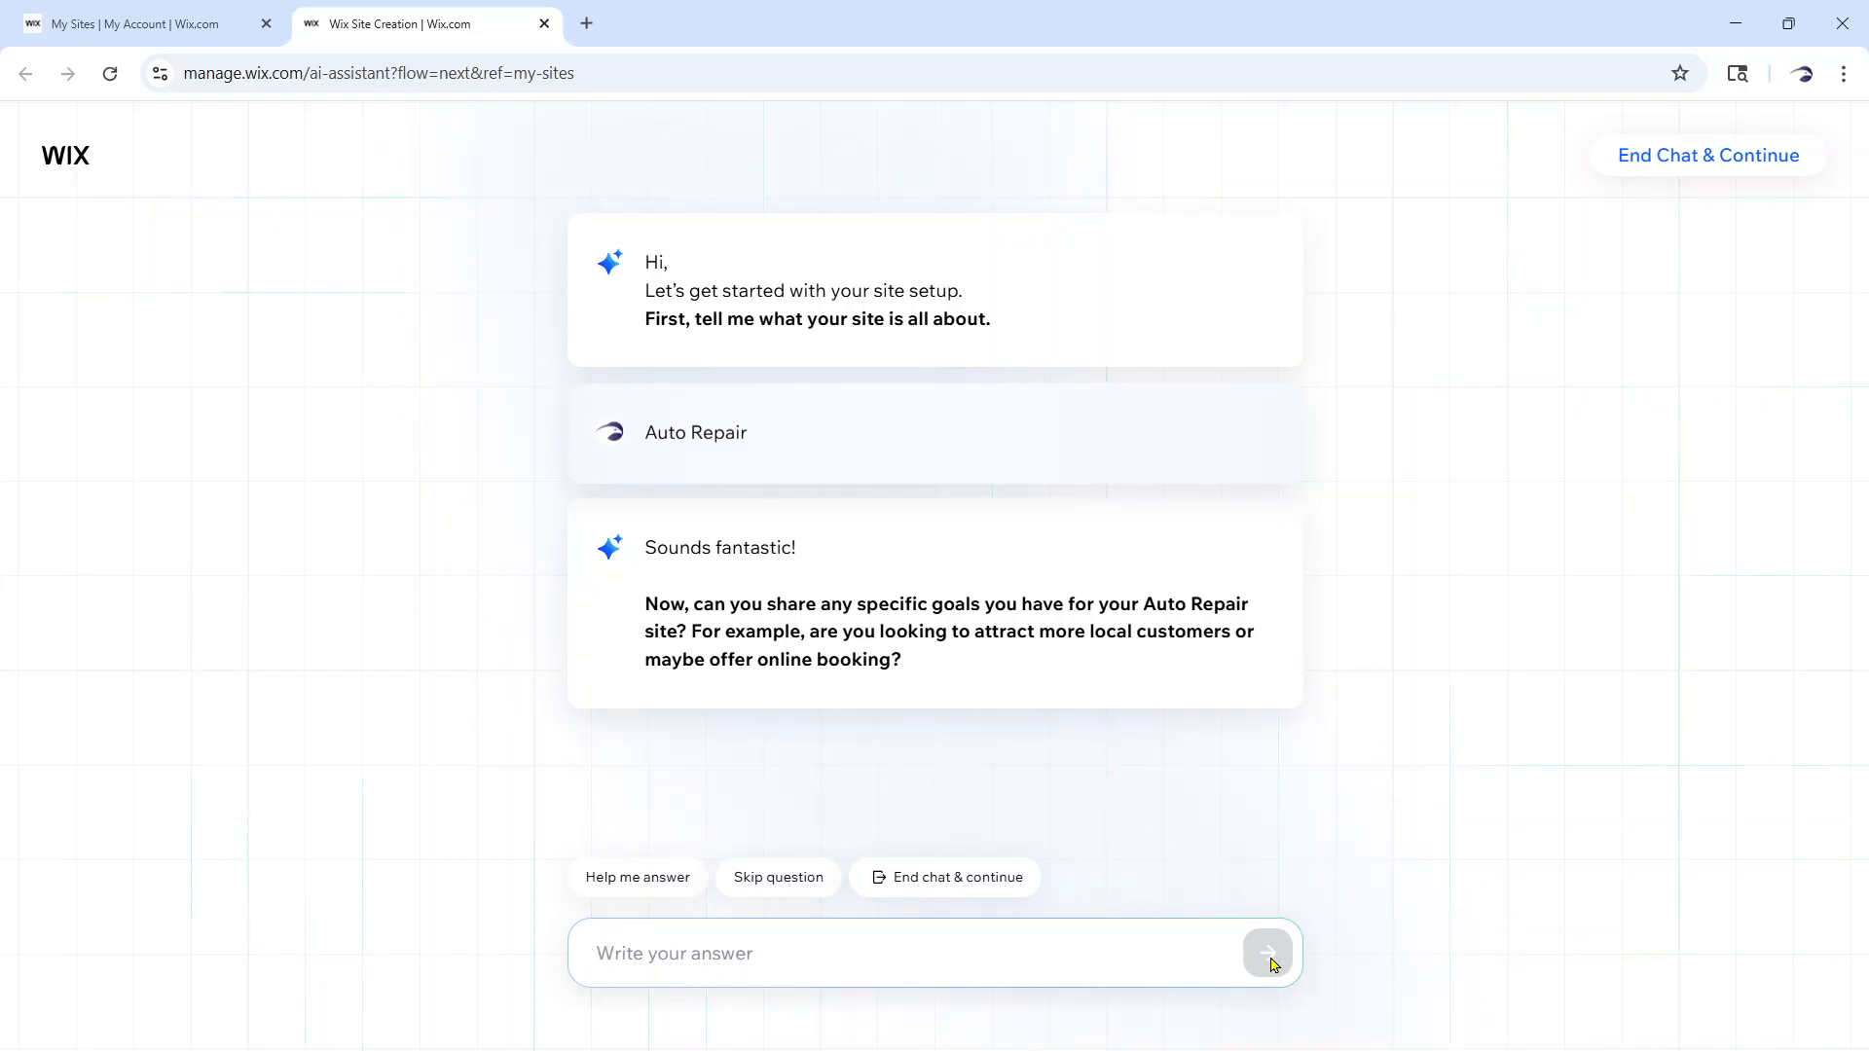
pyautogui.click(951, 890)
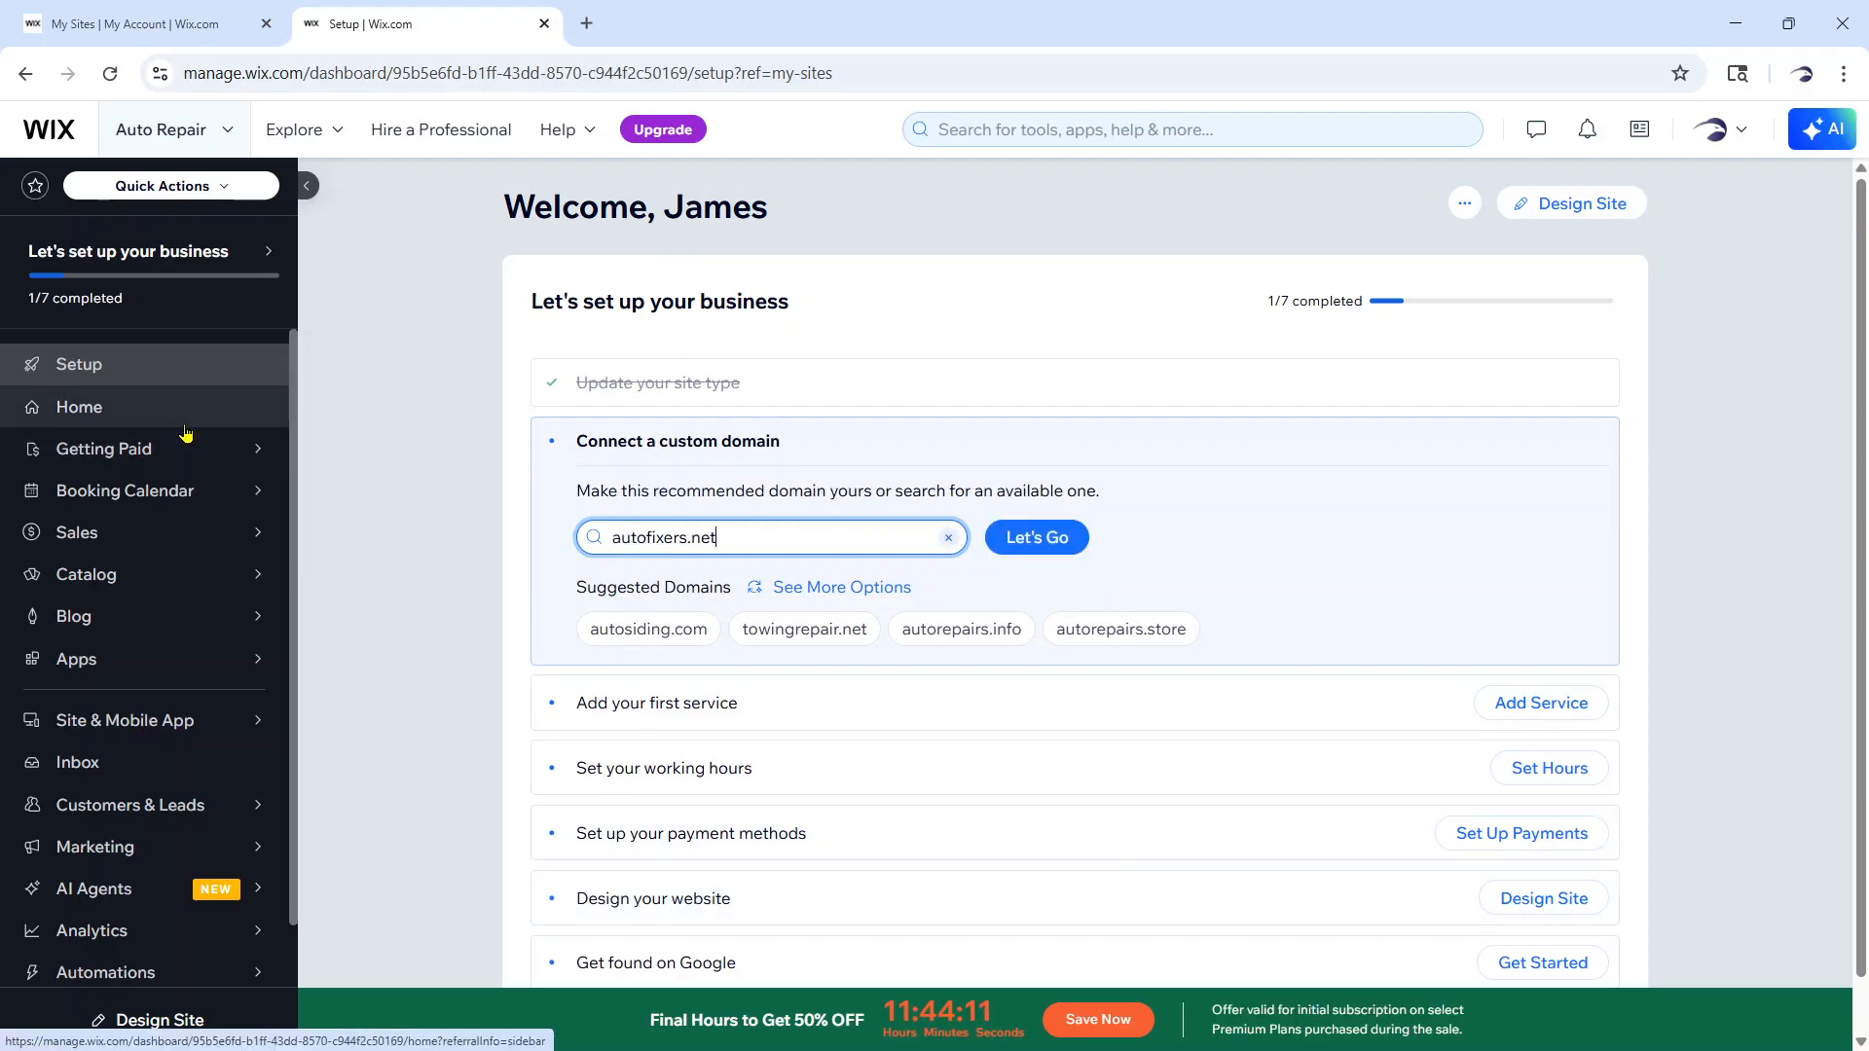
# Examine the site dashboard's management options, including Booking Calendar, Sales, Catalog, Blog, Customers & Leads and Automations
pyautogui.moveTo(175, 493)
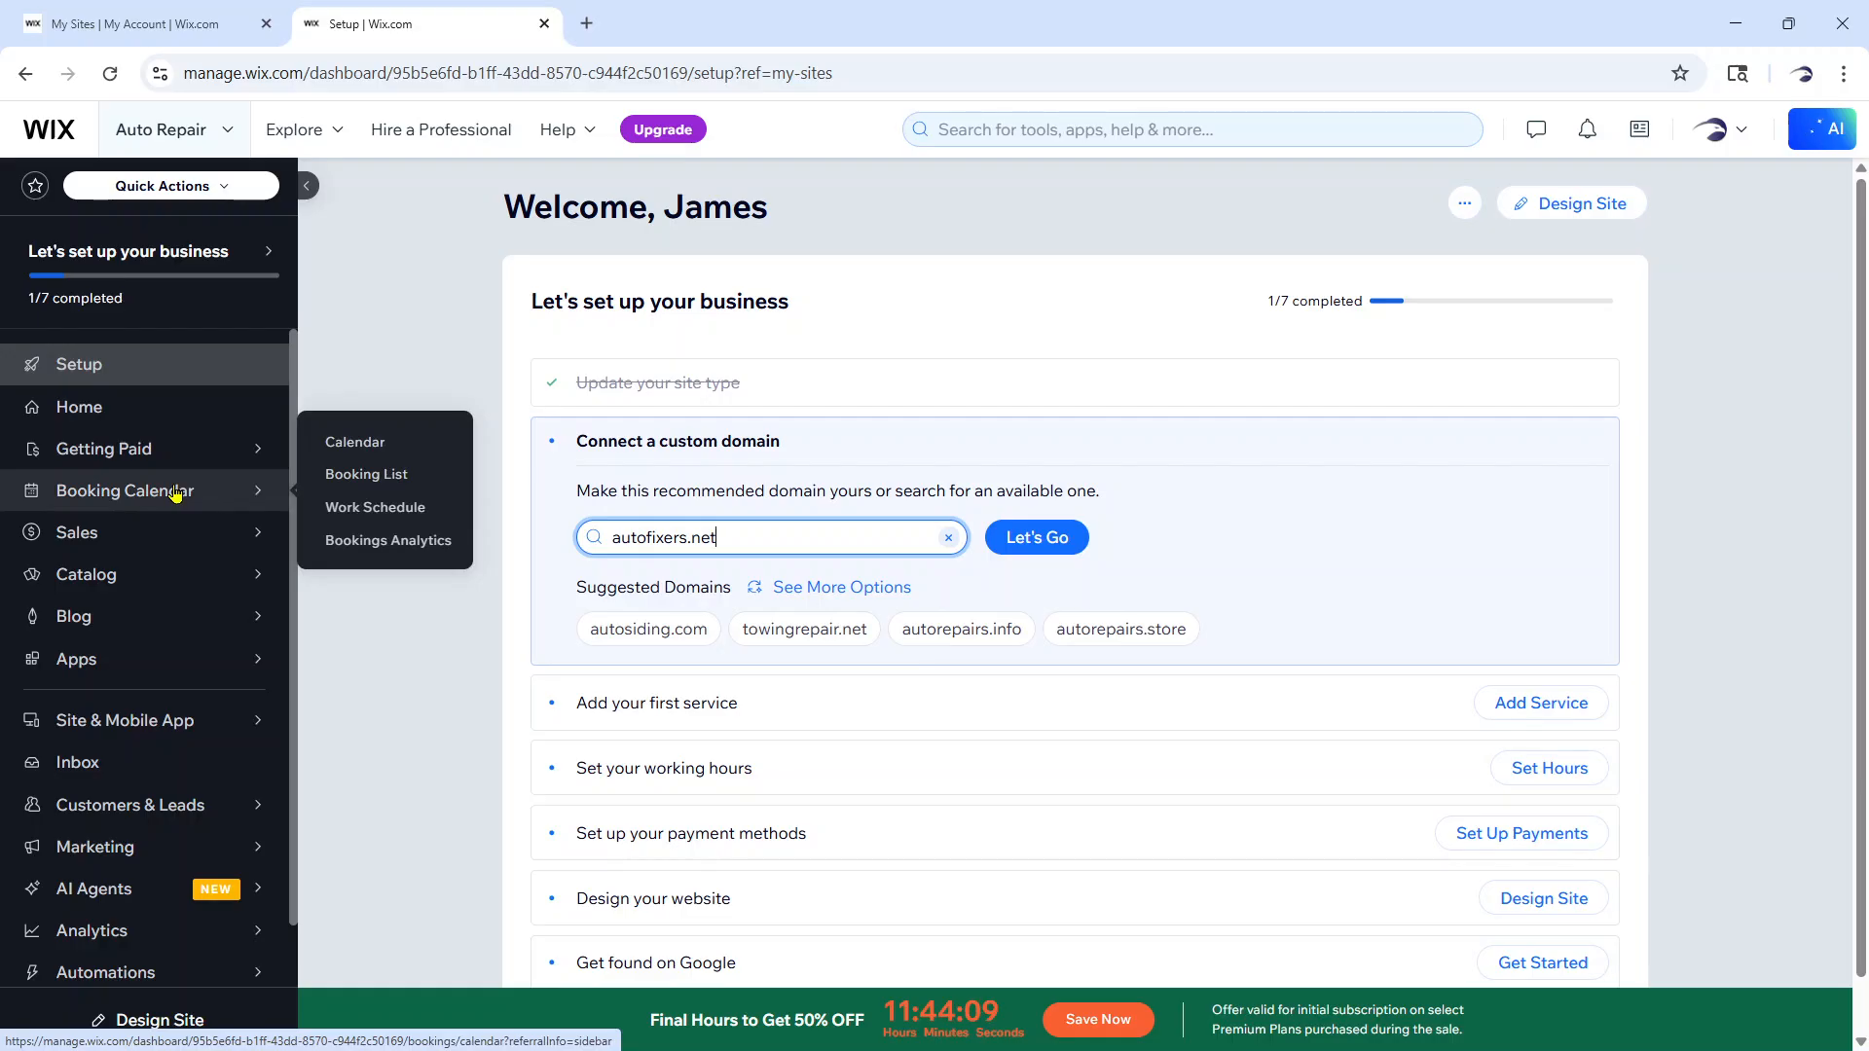
pyautogui.moveTo(183, 533)
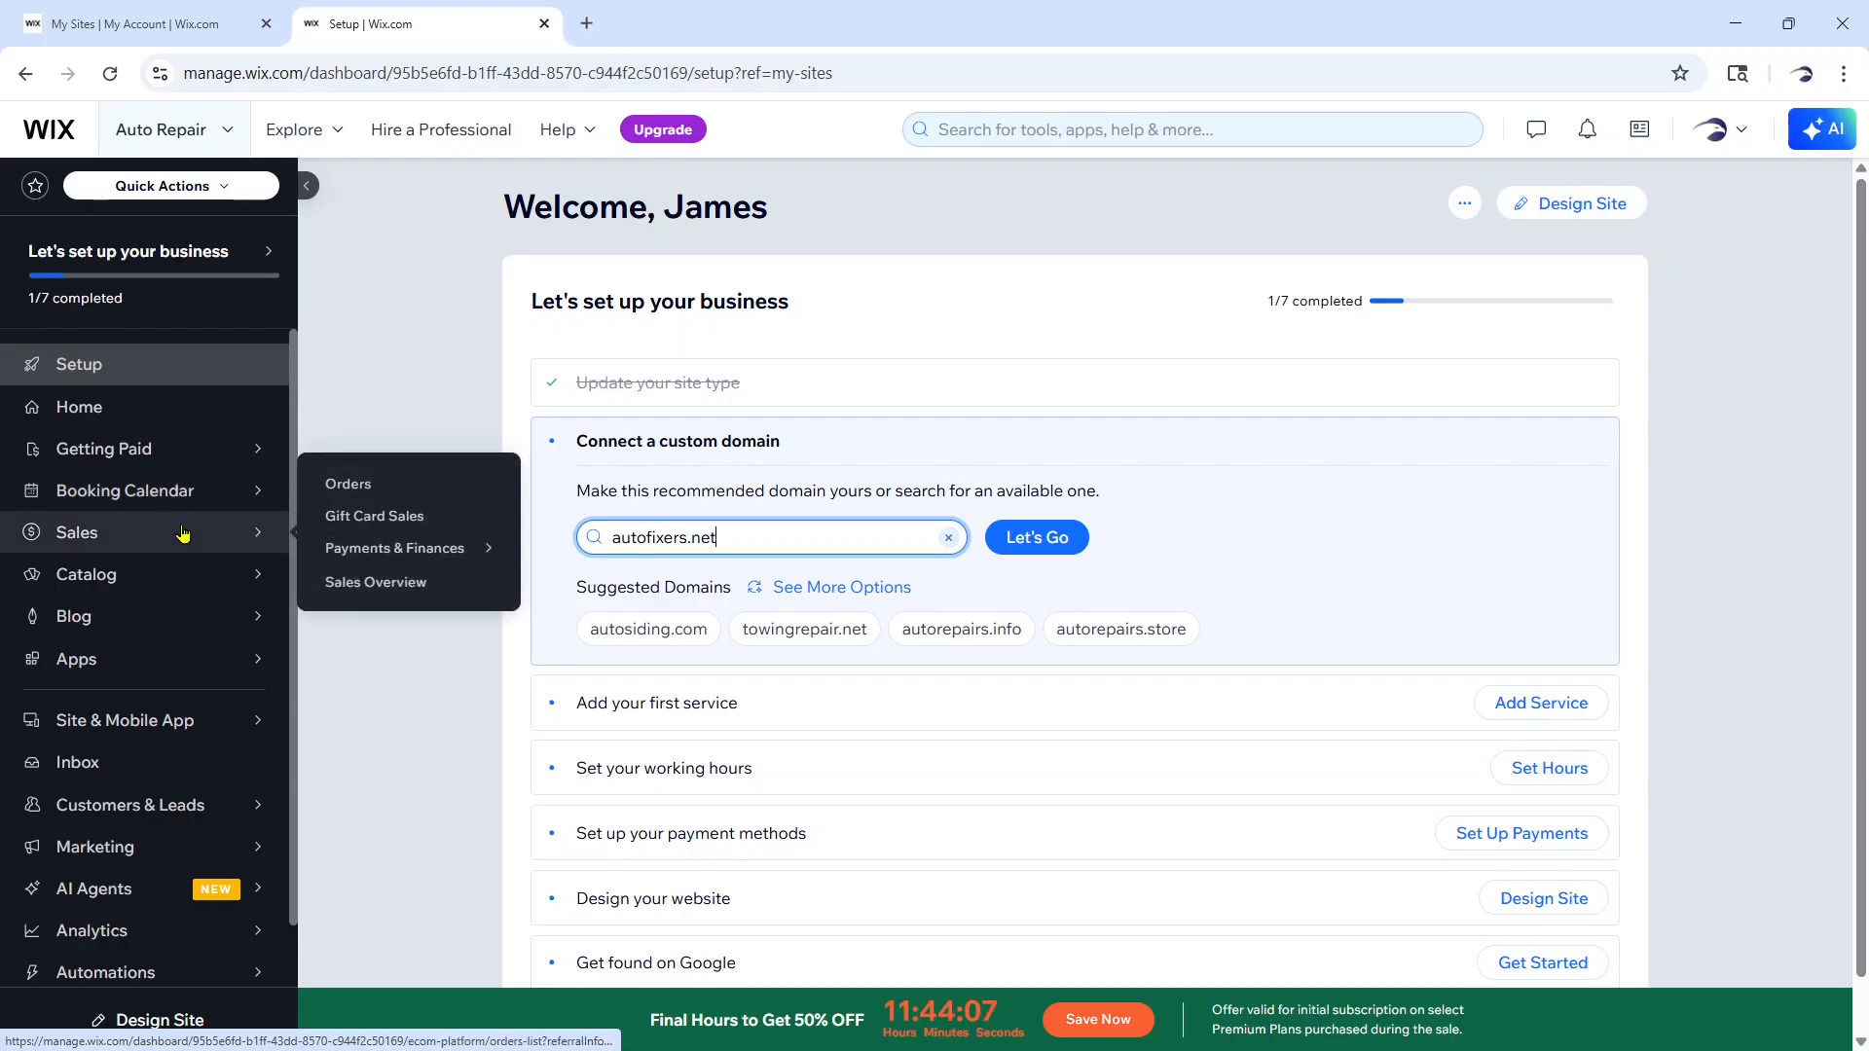
pyautogui.moveTo(182, 577)
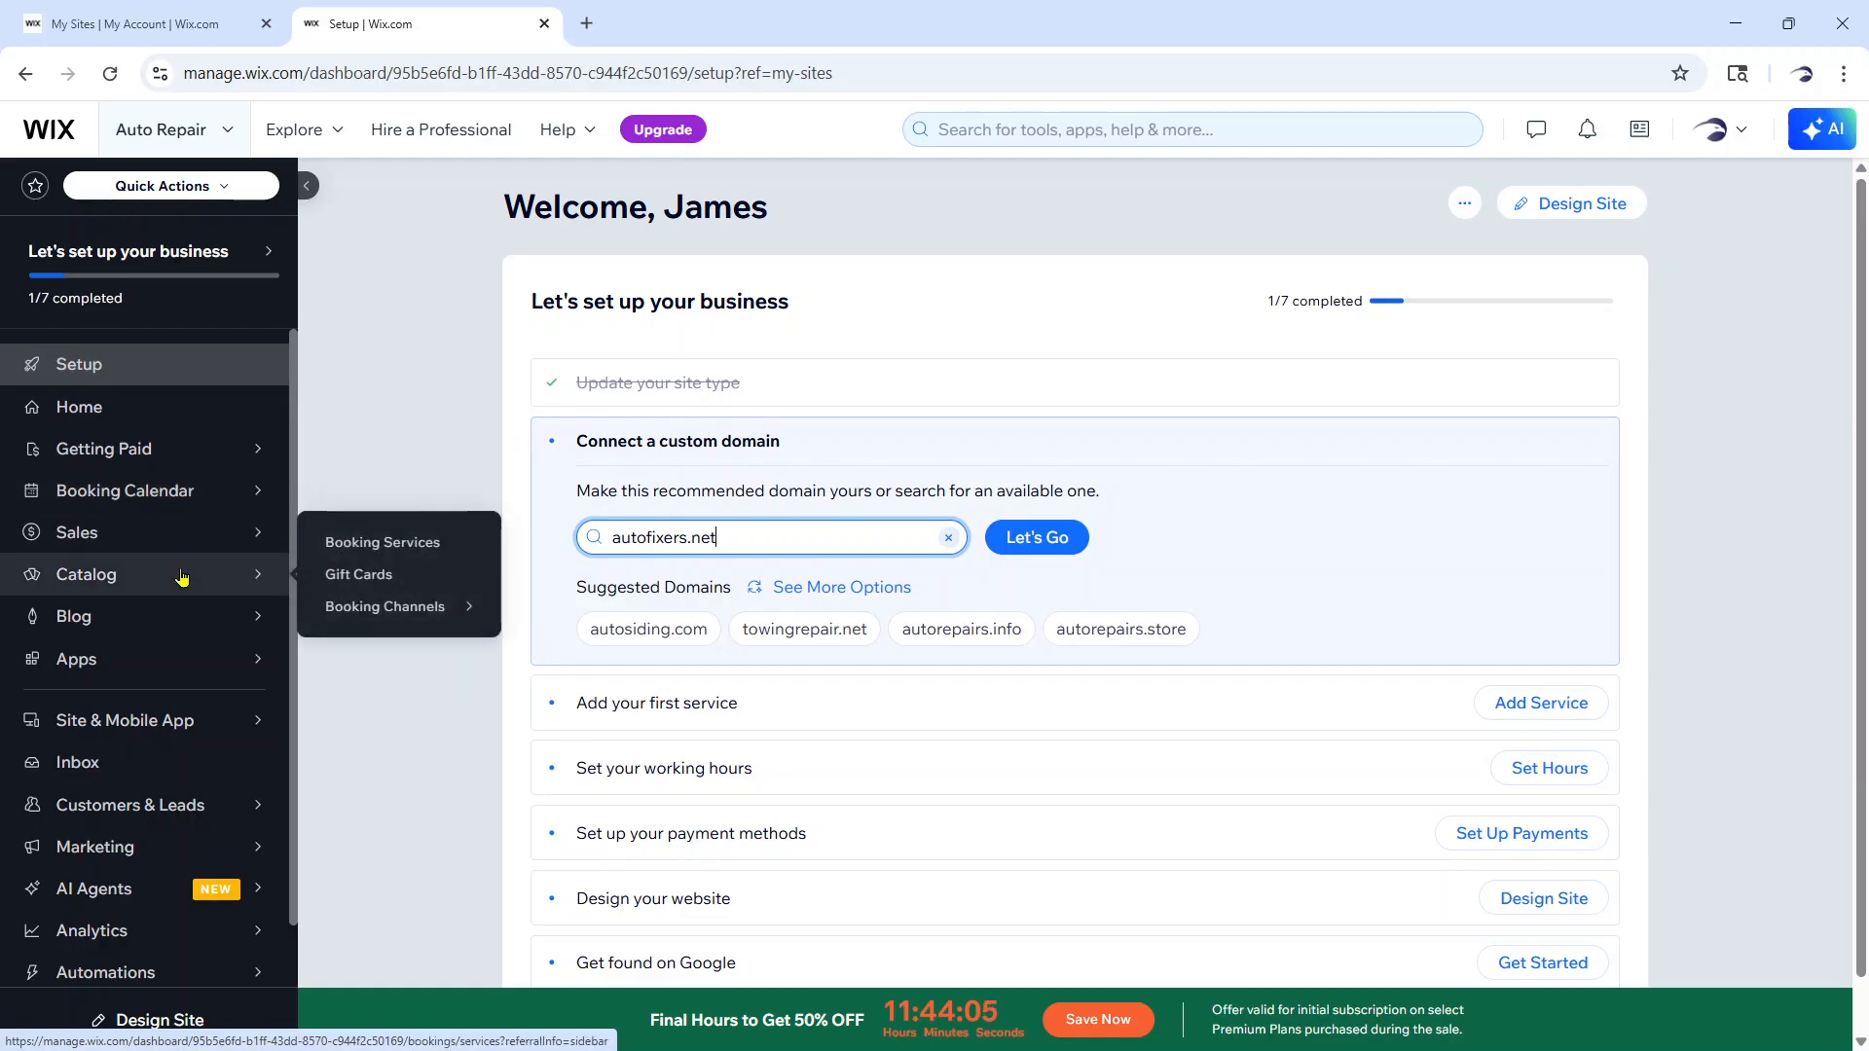
pyautogui.moveTo(180, 617)
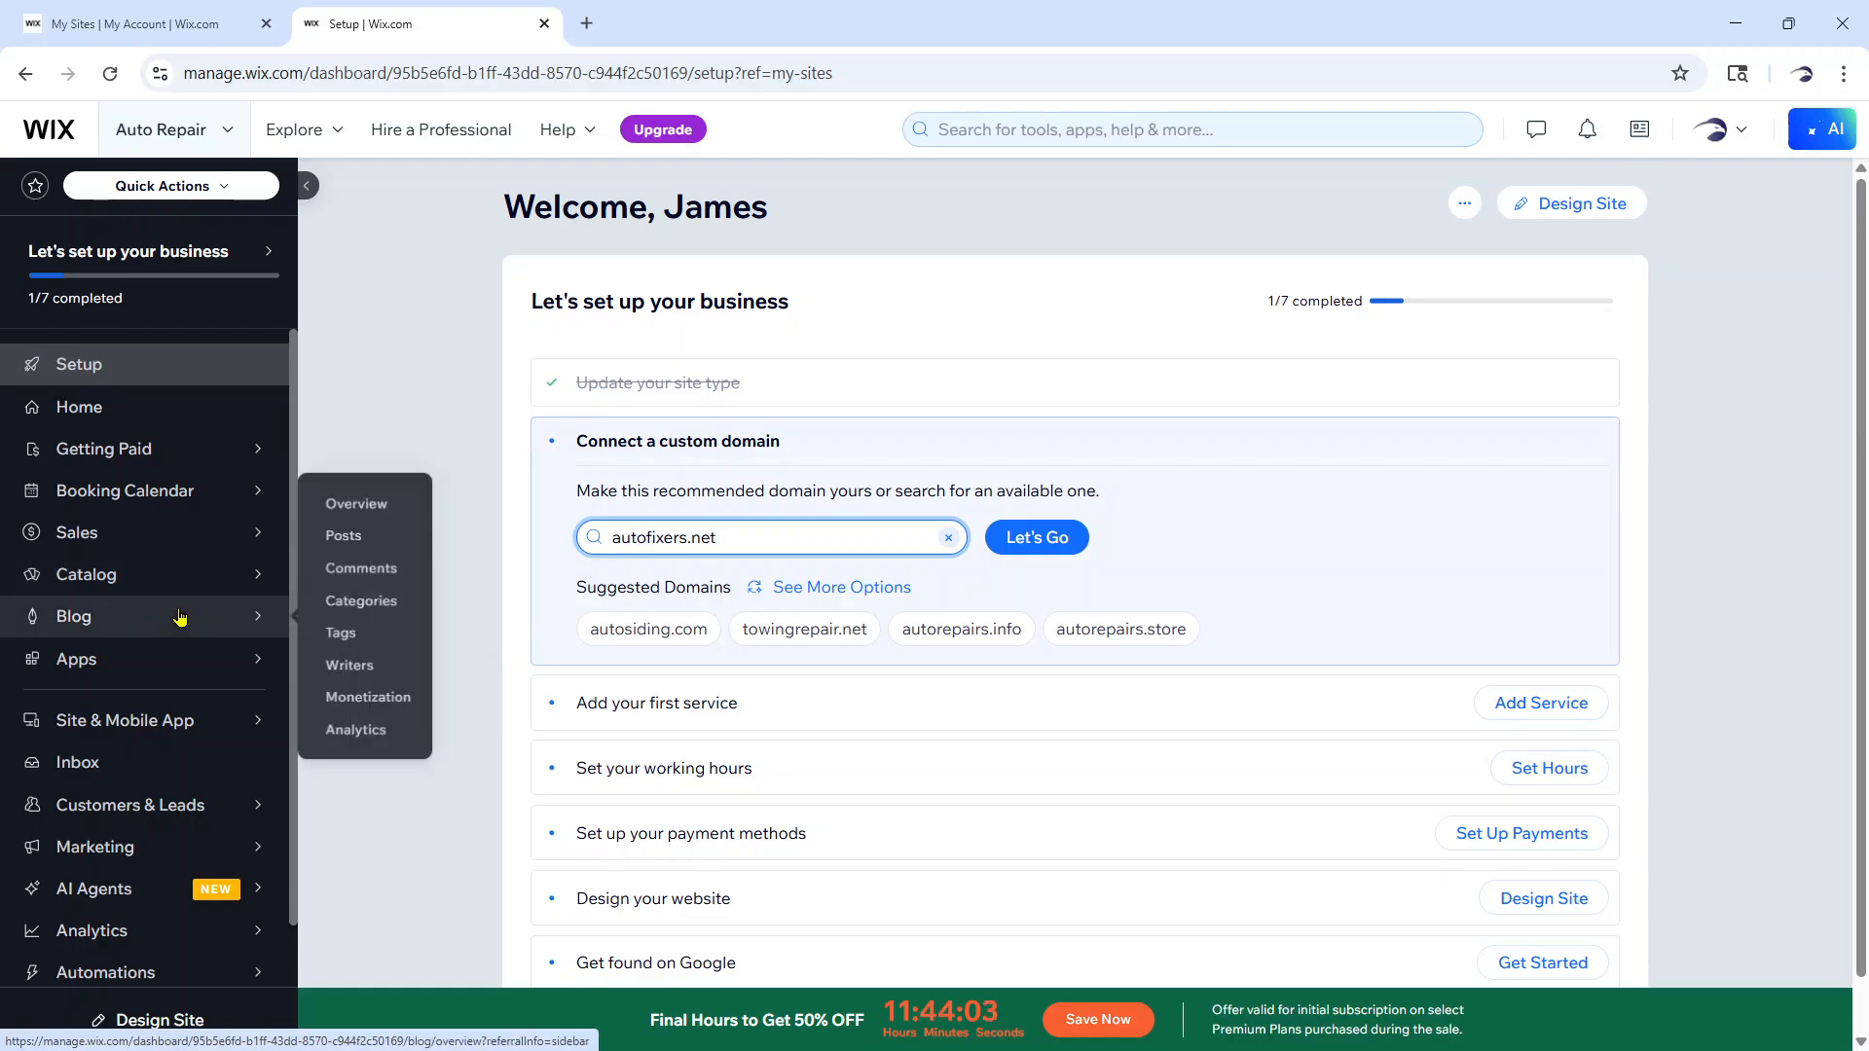
pyautogui.moveTo(137, 816)
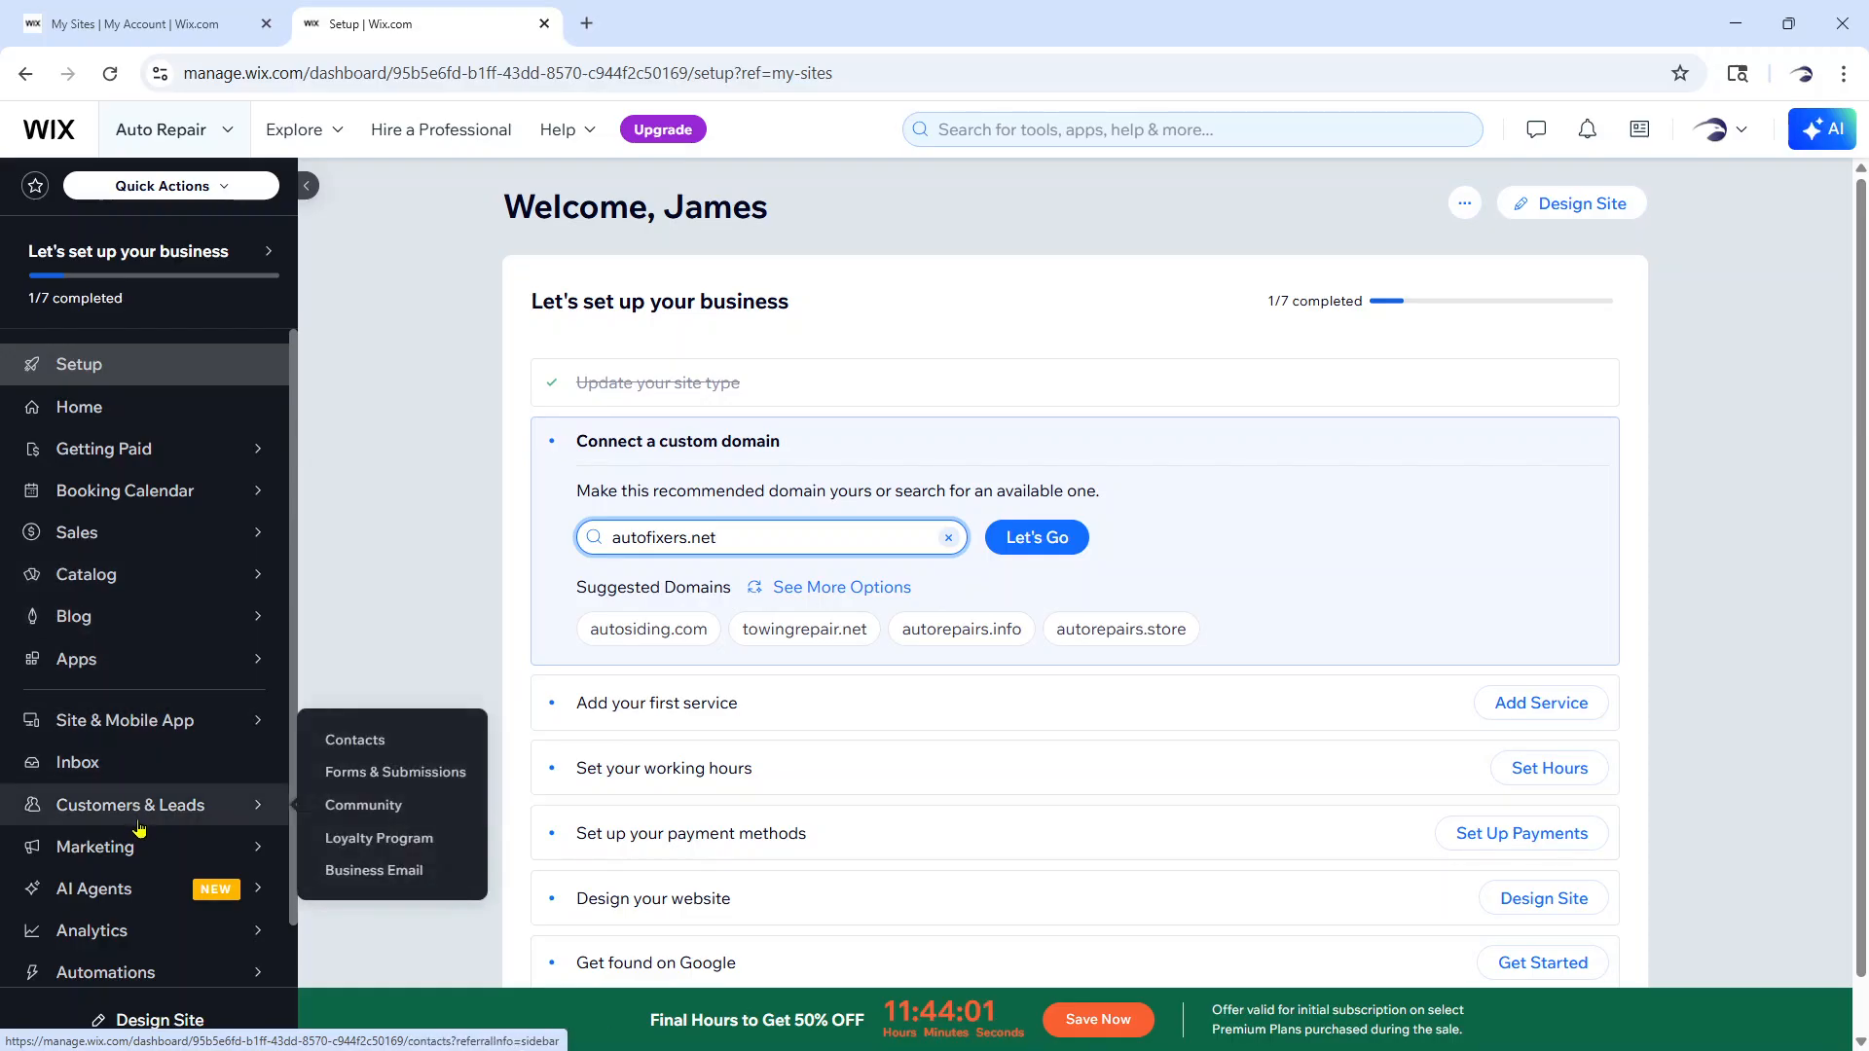
pyautogui.scroll(-1, 139, 828)
pyautogui.moveTo(147, 900)
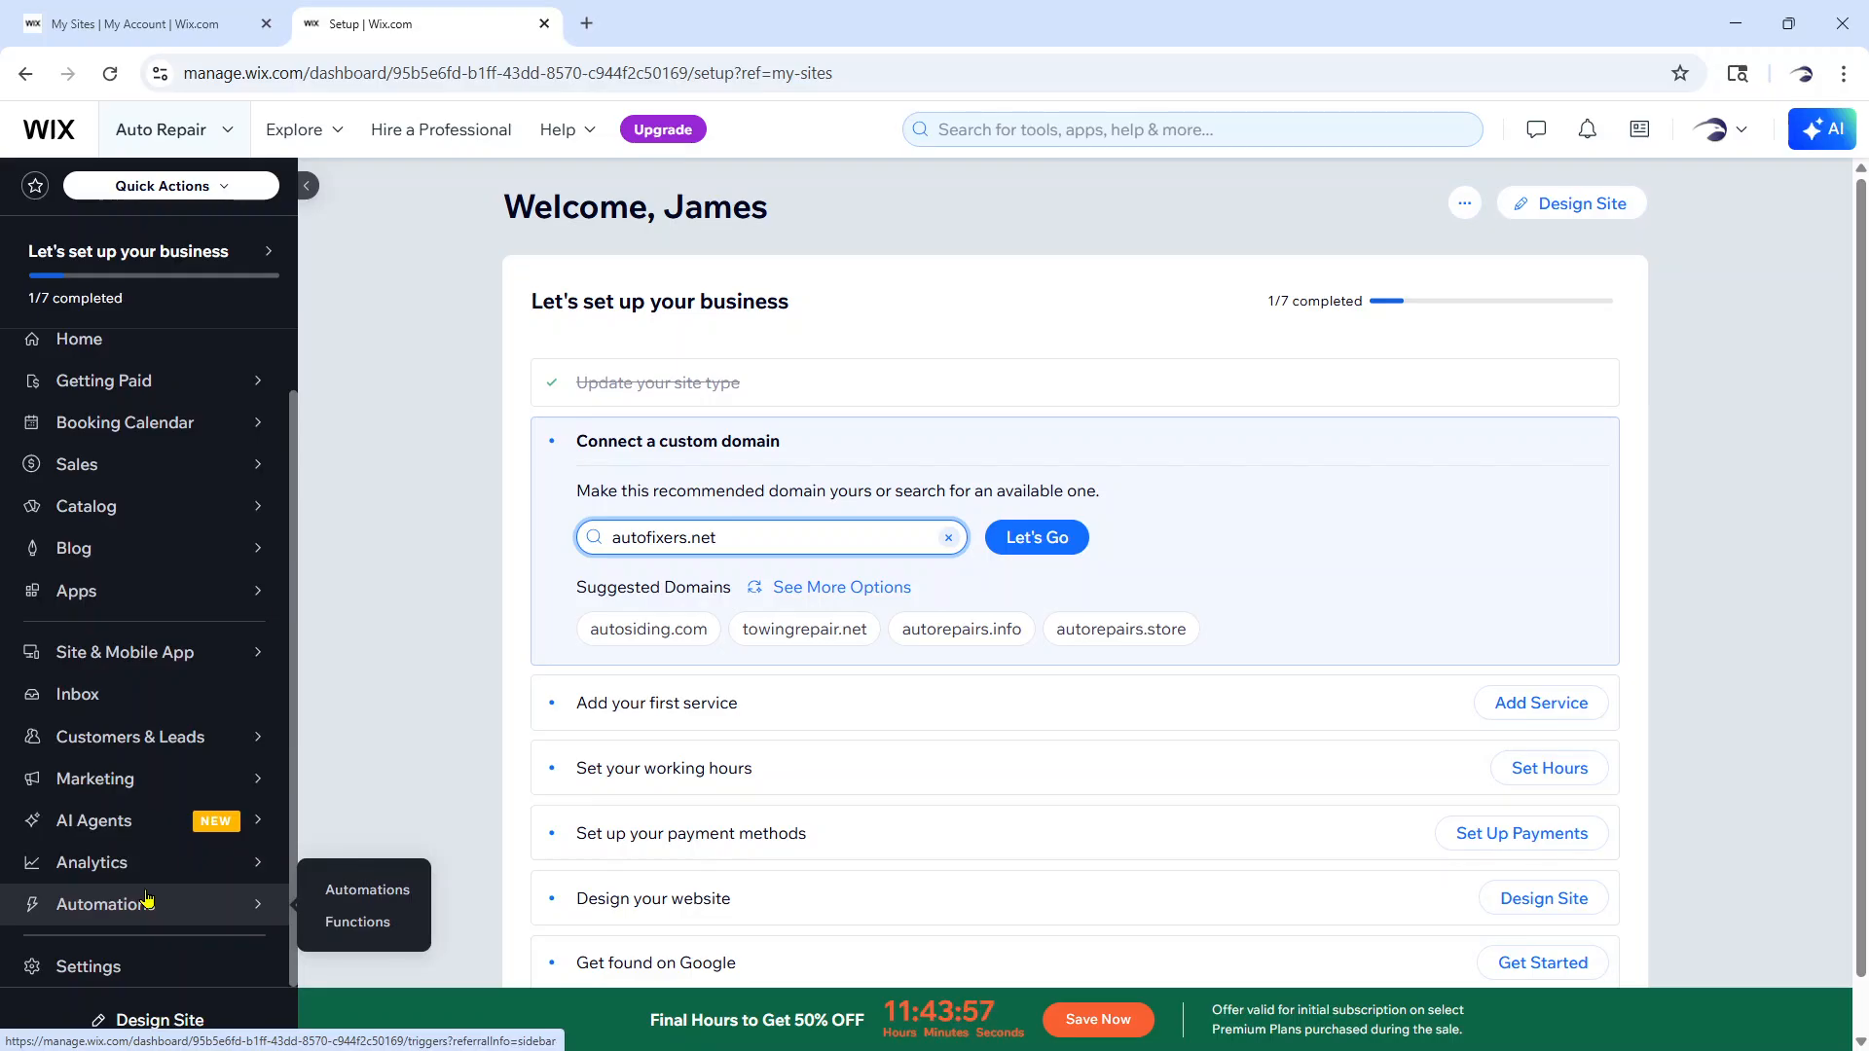
pyautogui.scroll(1, 171, 845)
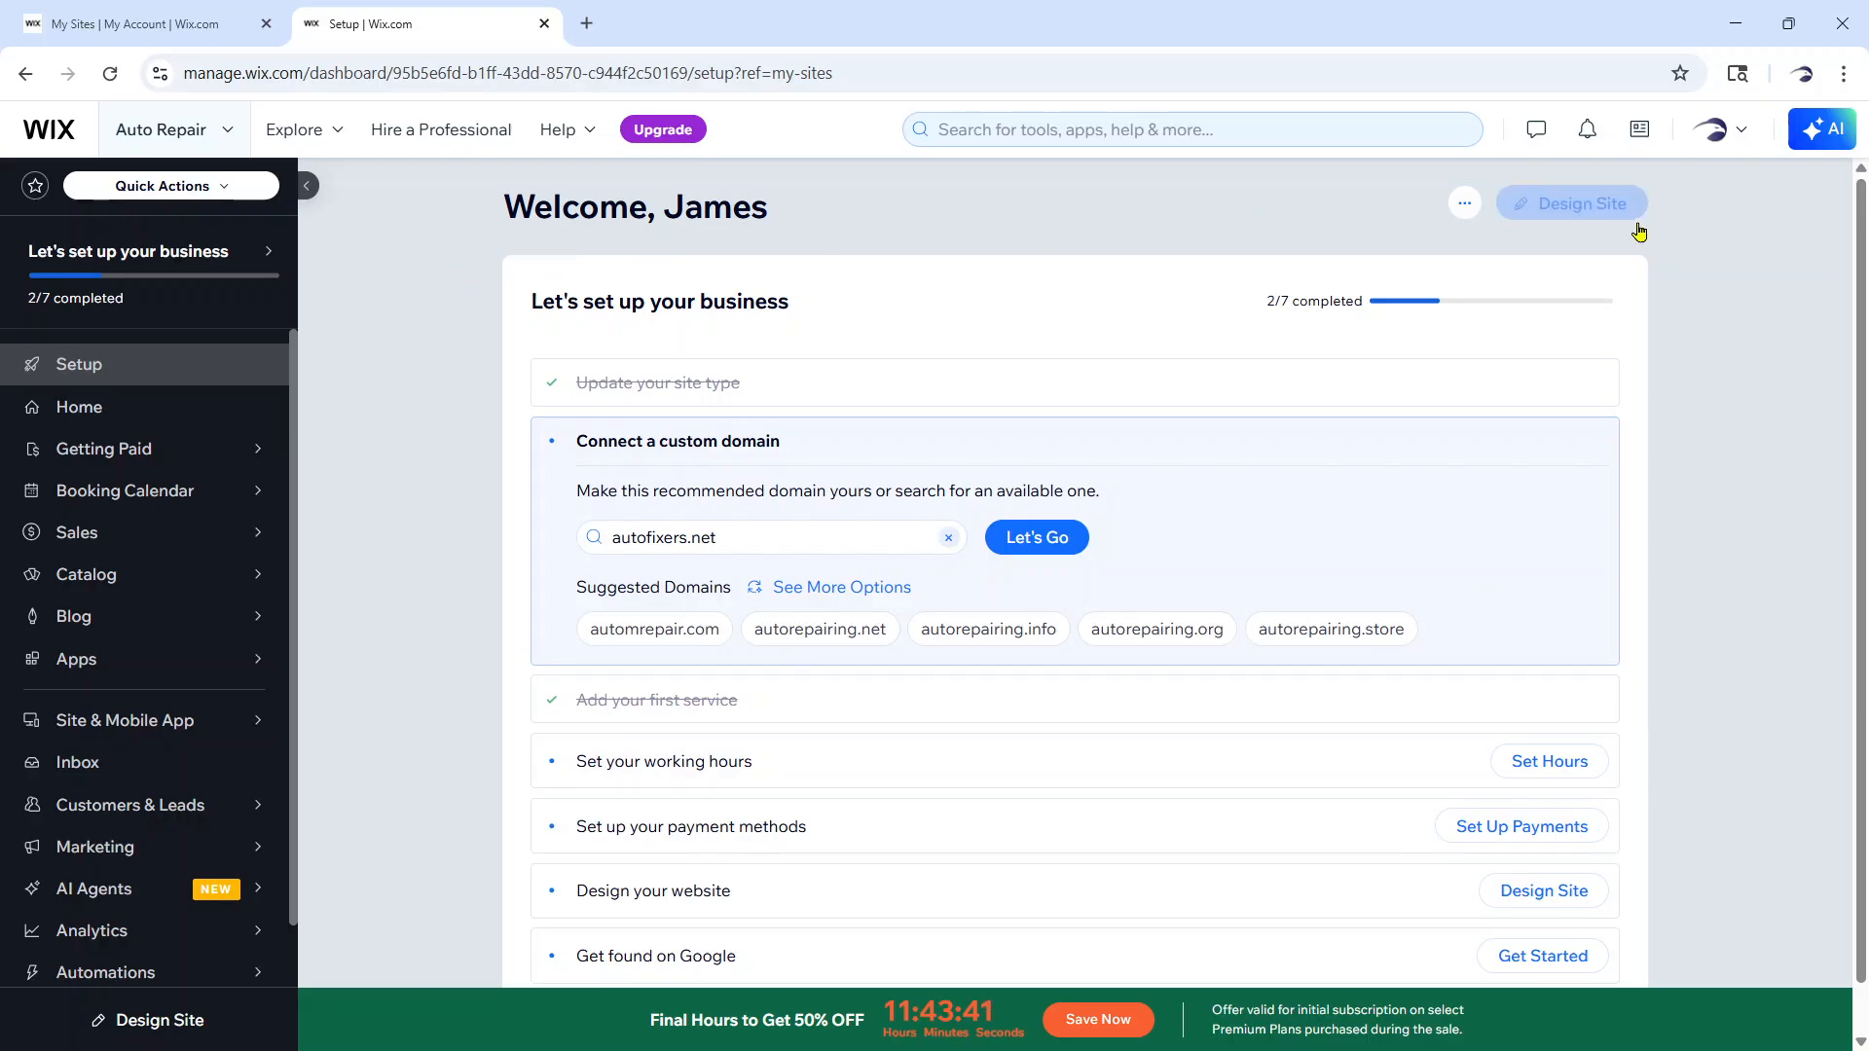
# Start designing the Auto Repair site and choose to customize a ready-made template
pyautogui.click(1502, 198)
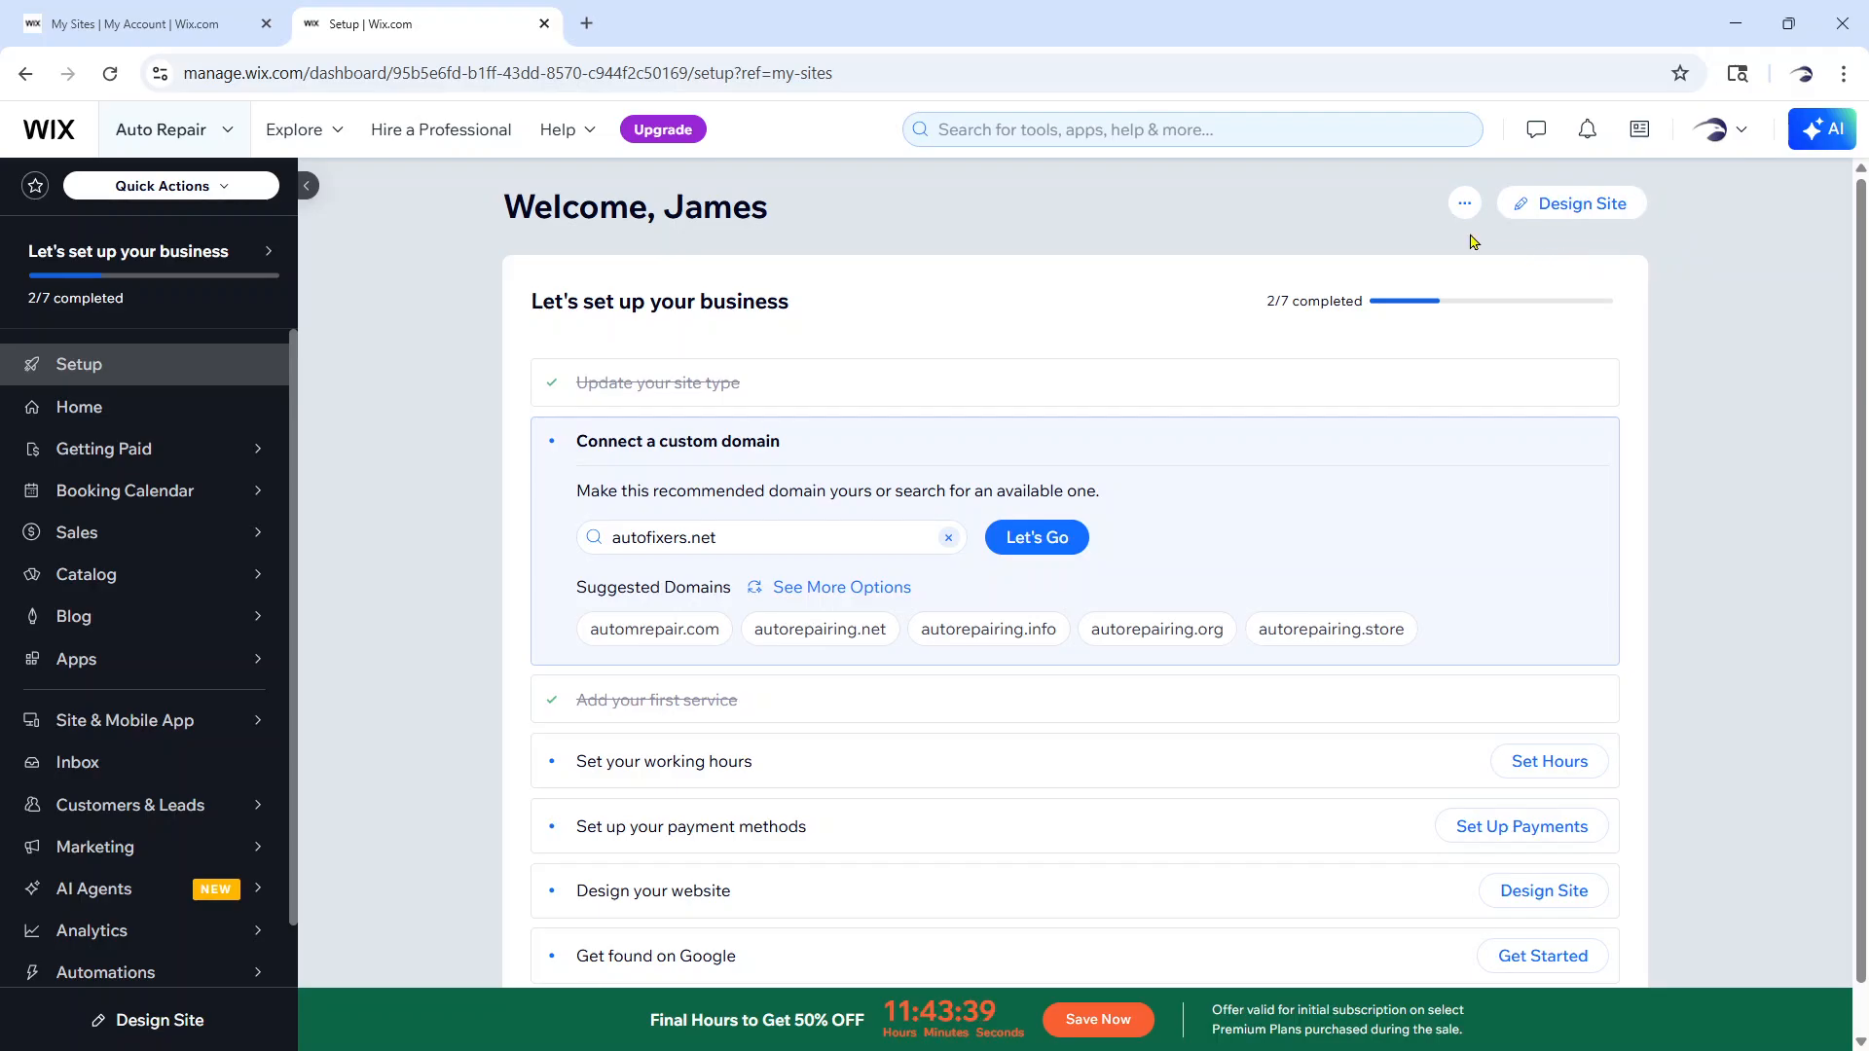
pyautogui.click(1581, 210)
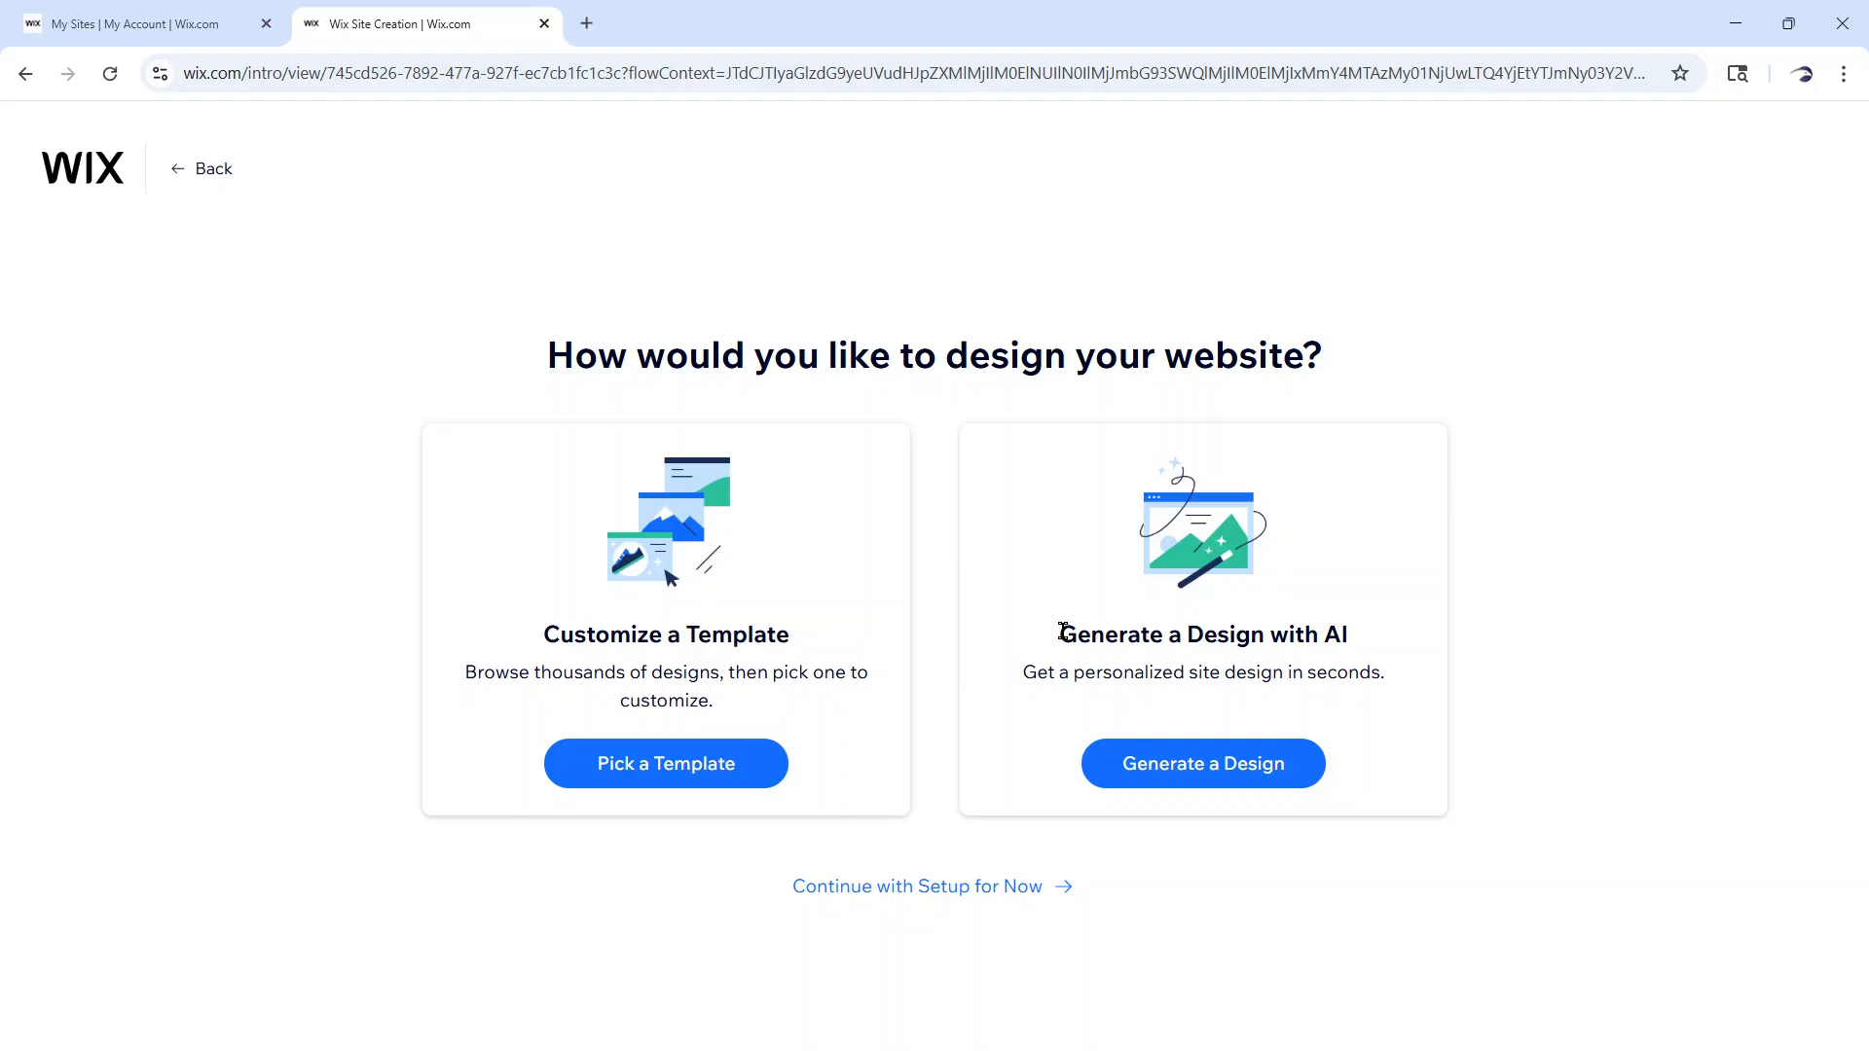
pyautogui.click(648, 776)
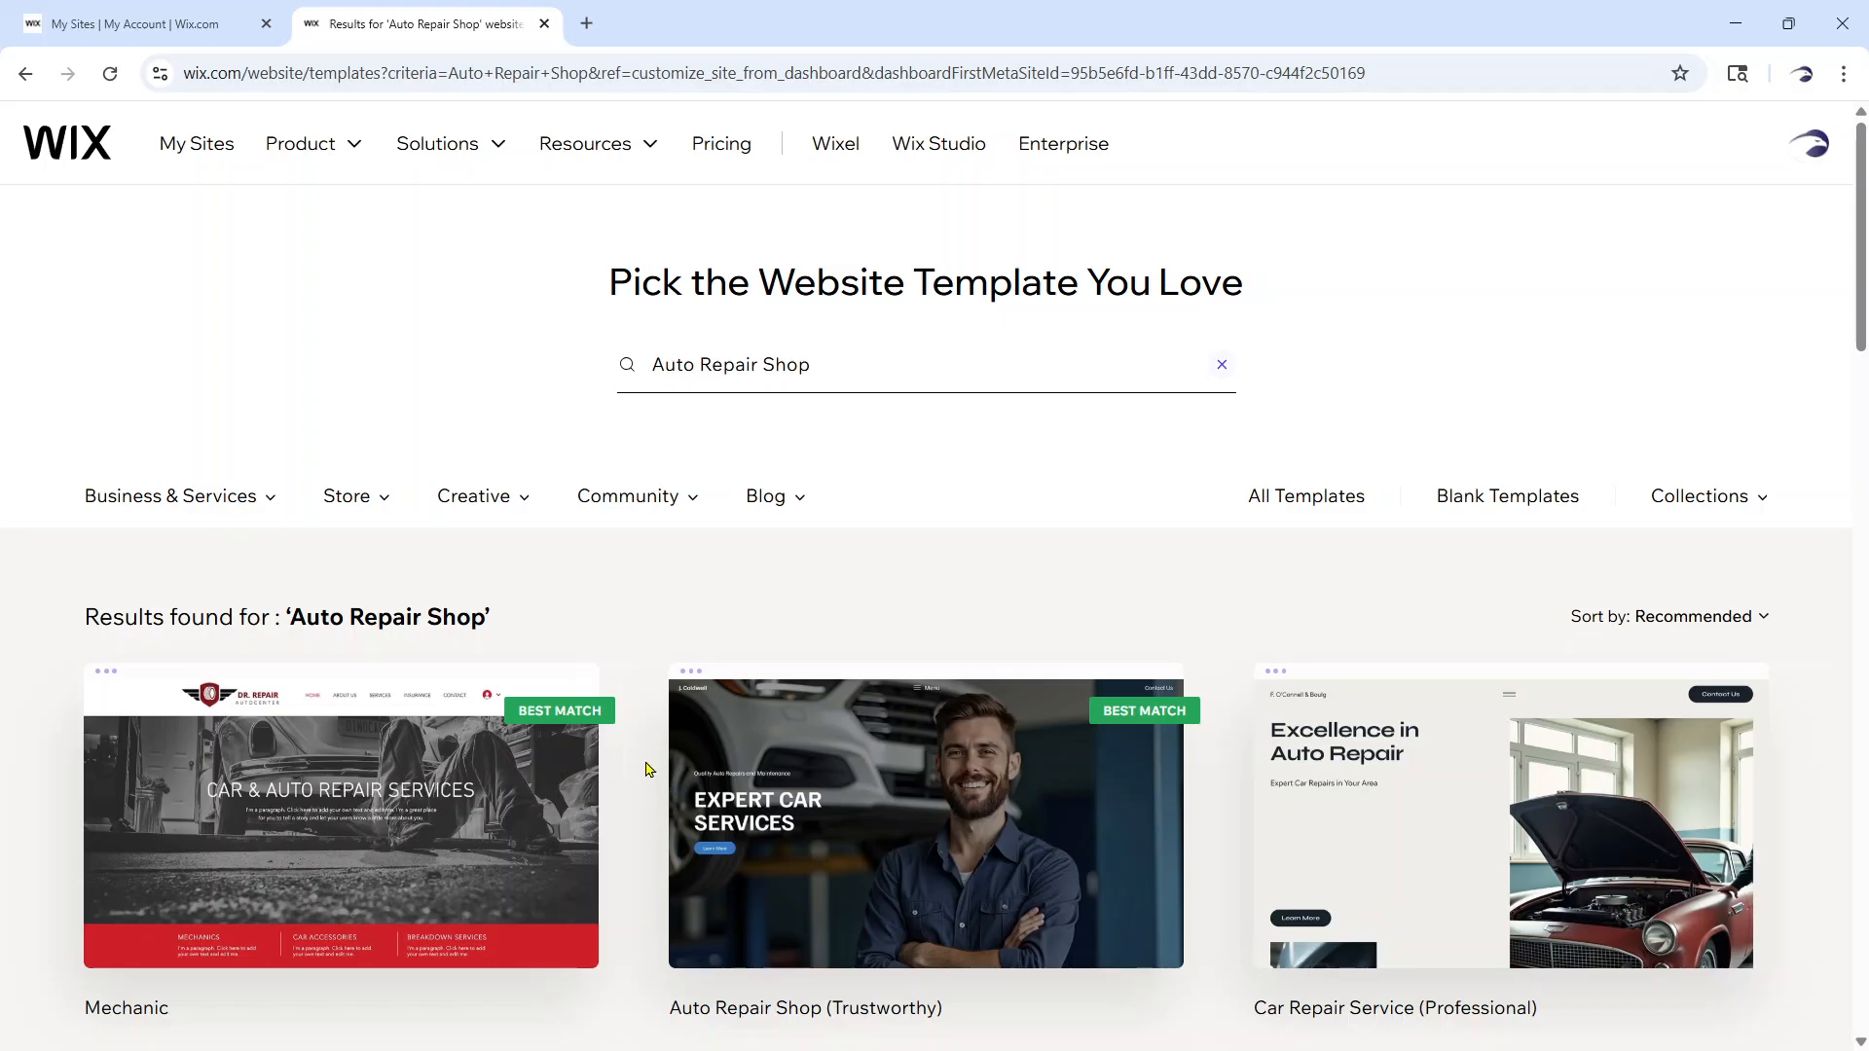
# Browse the first page of website templates matching Auto Repair Shop
pyautogui.scroll(-3, 647, 769)
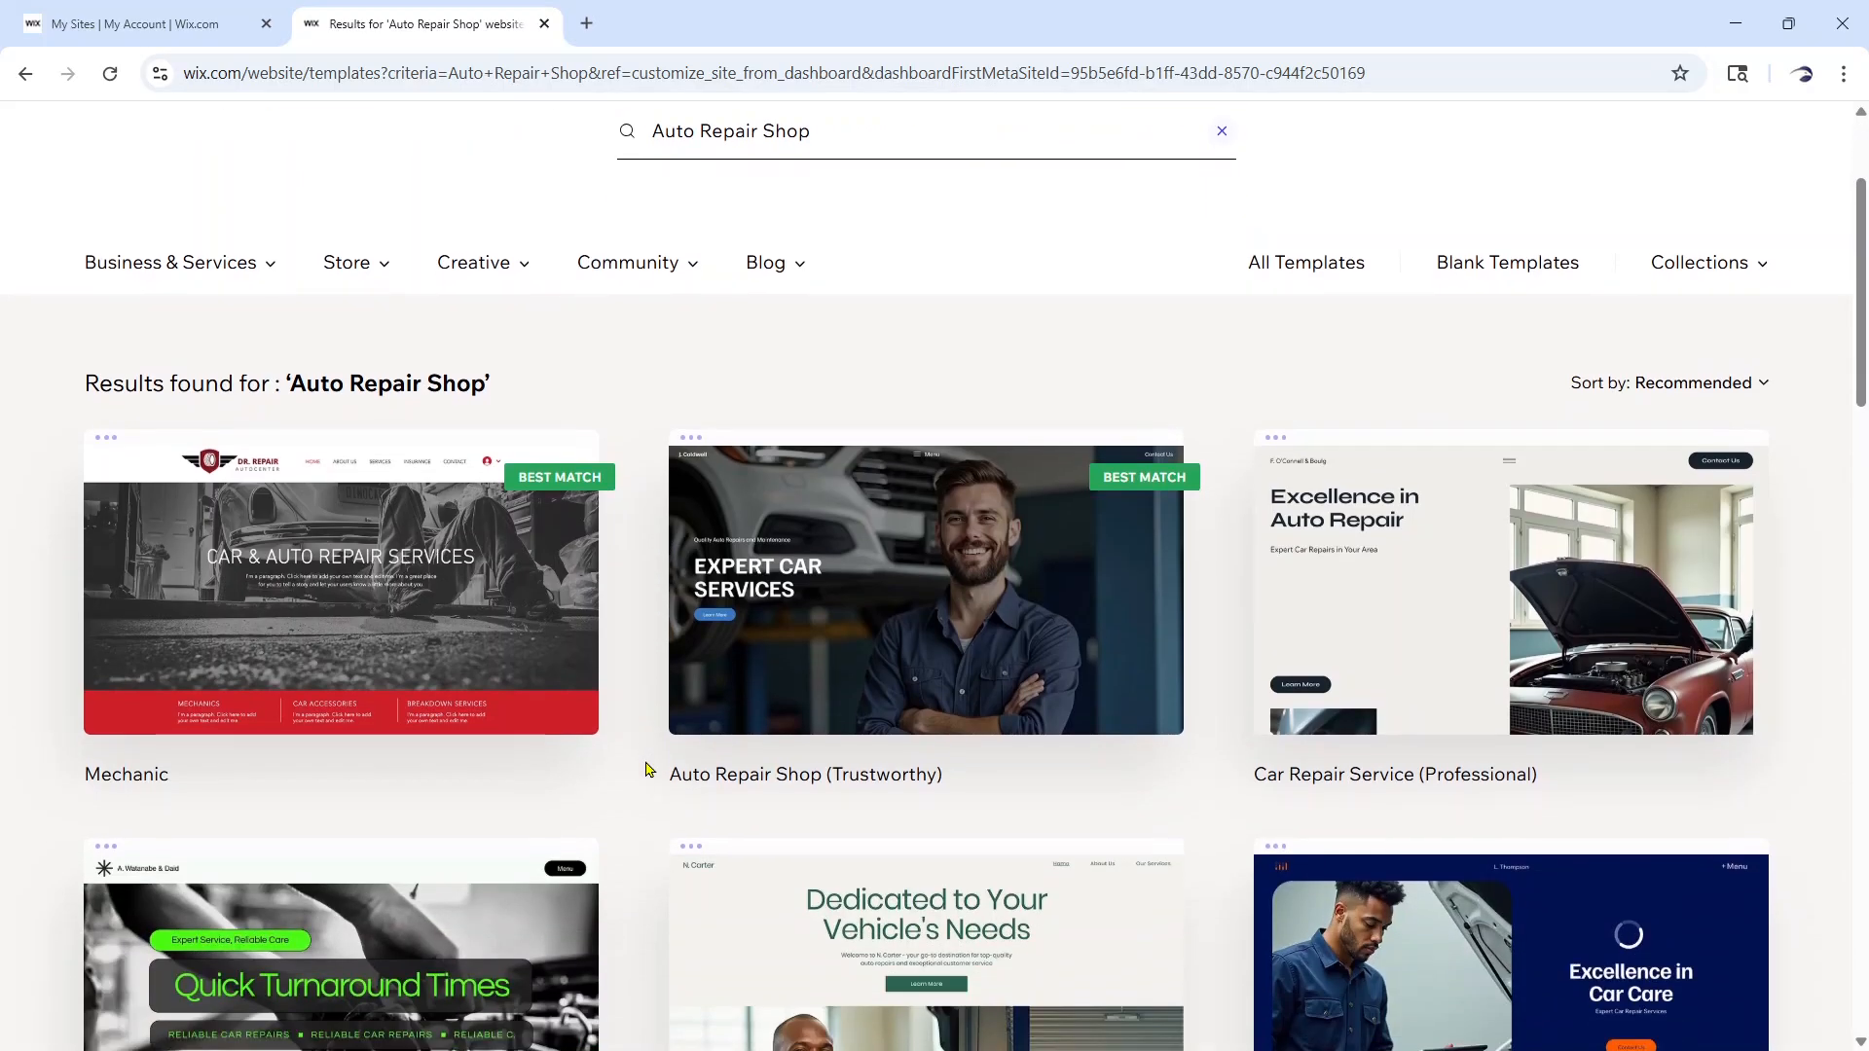
pyautogui.scroll(-1, 648, 768)
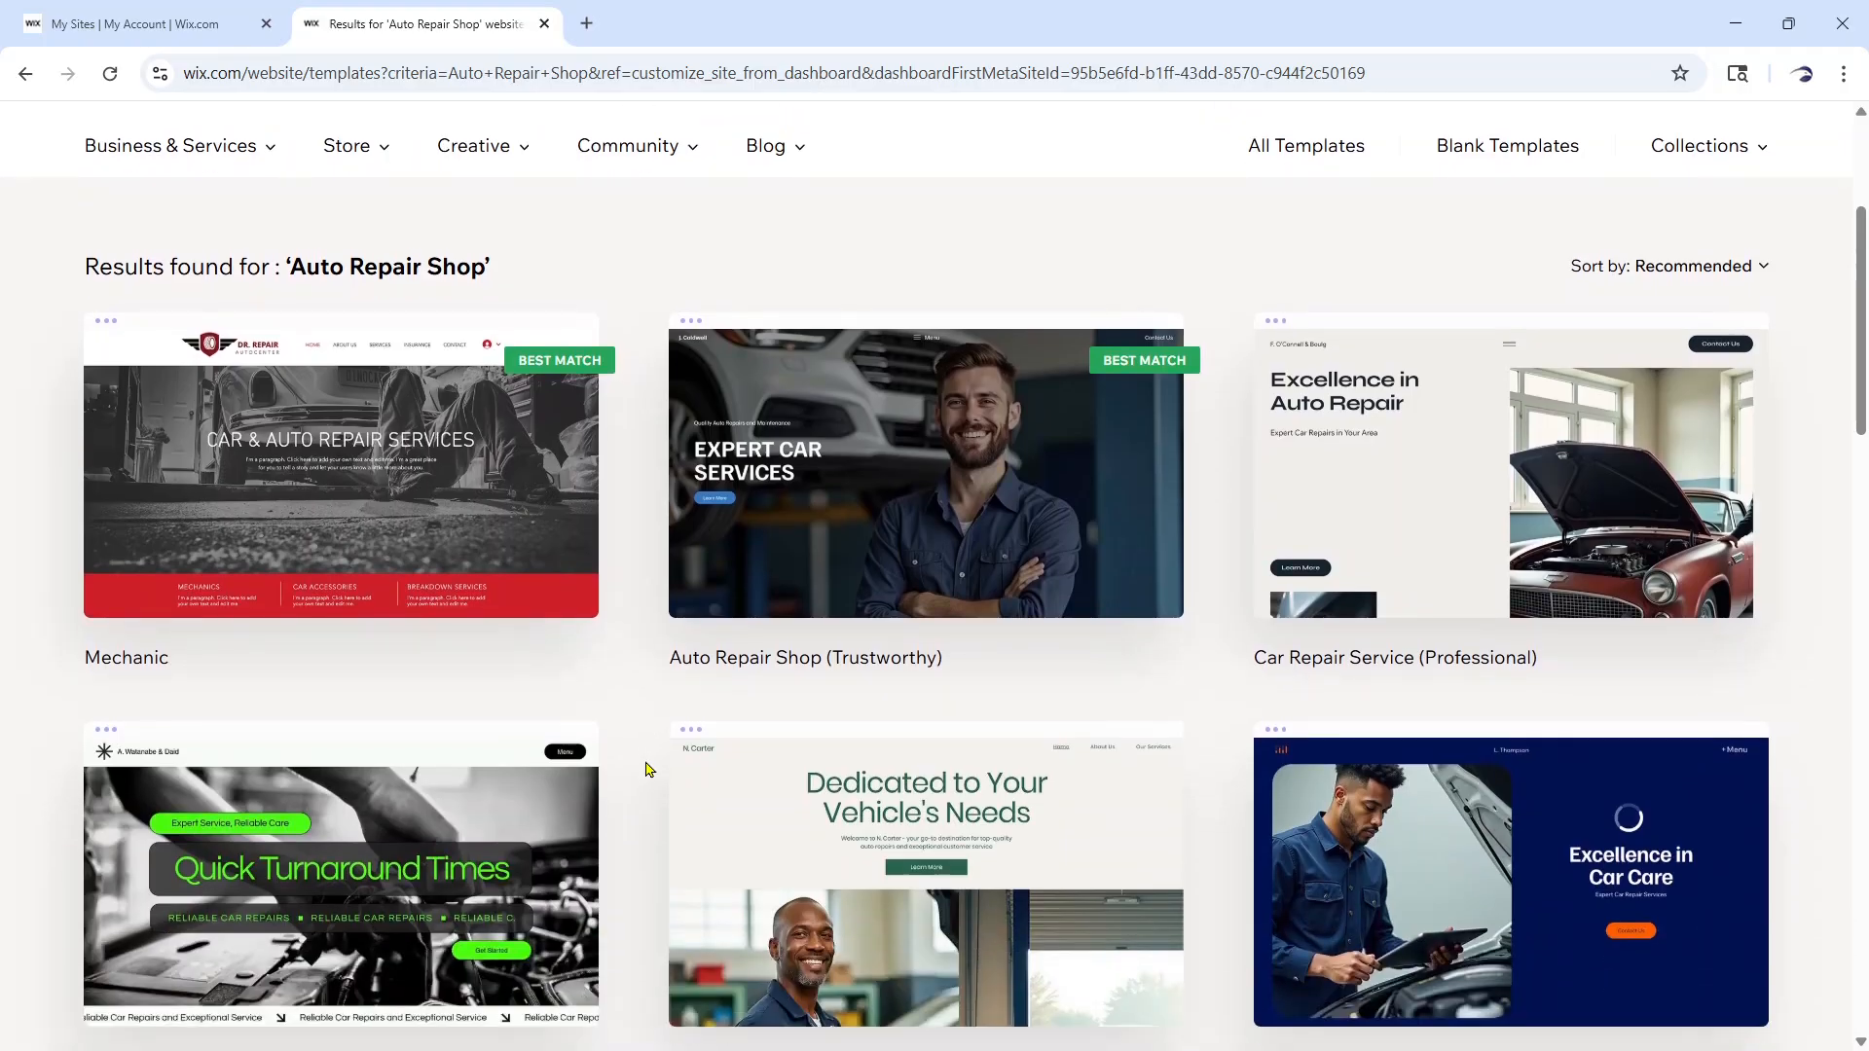
pyautogui.scroll(1, 645, 769)
pyautogui.moveTo(707, 615)
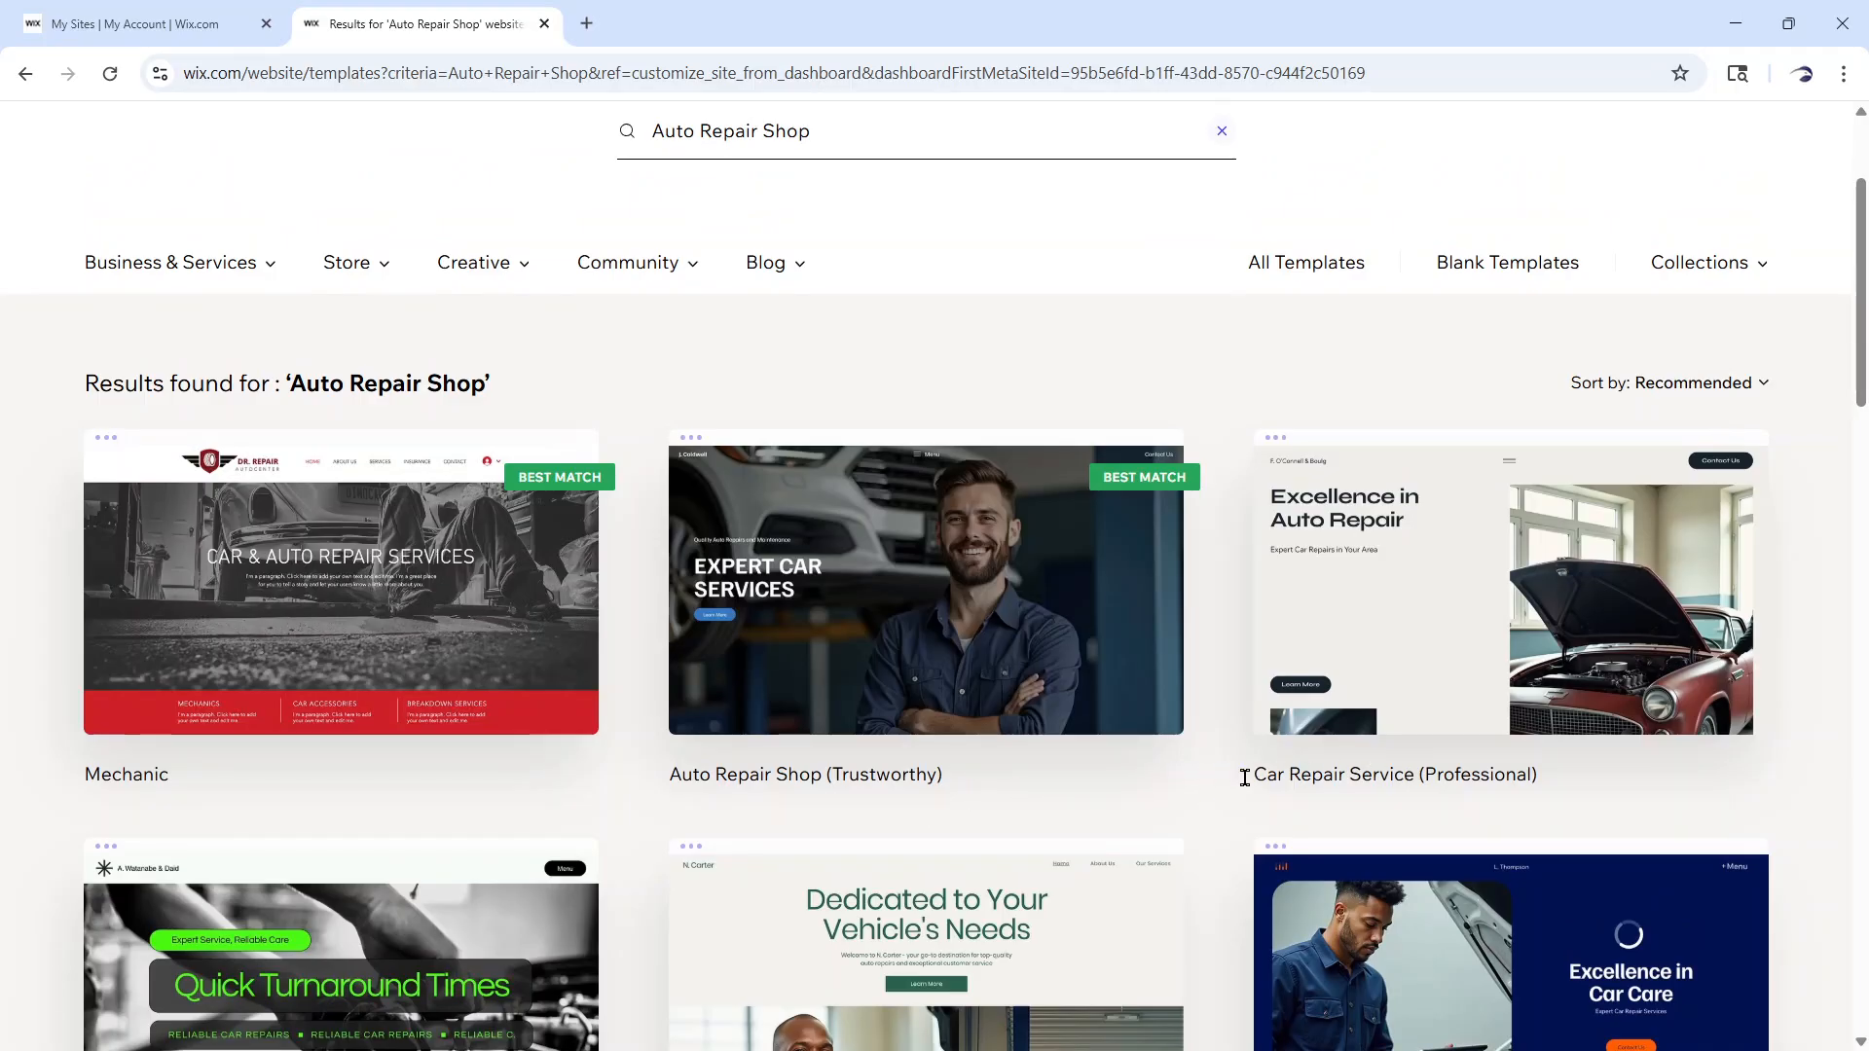
pyautogui.scroll(-4, 1203, 795)
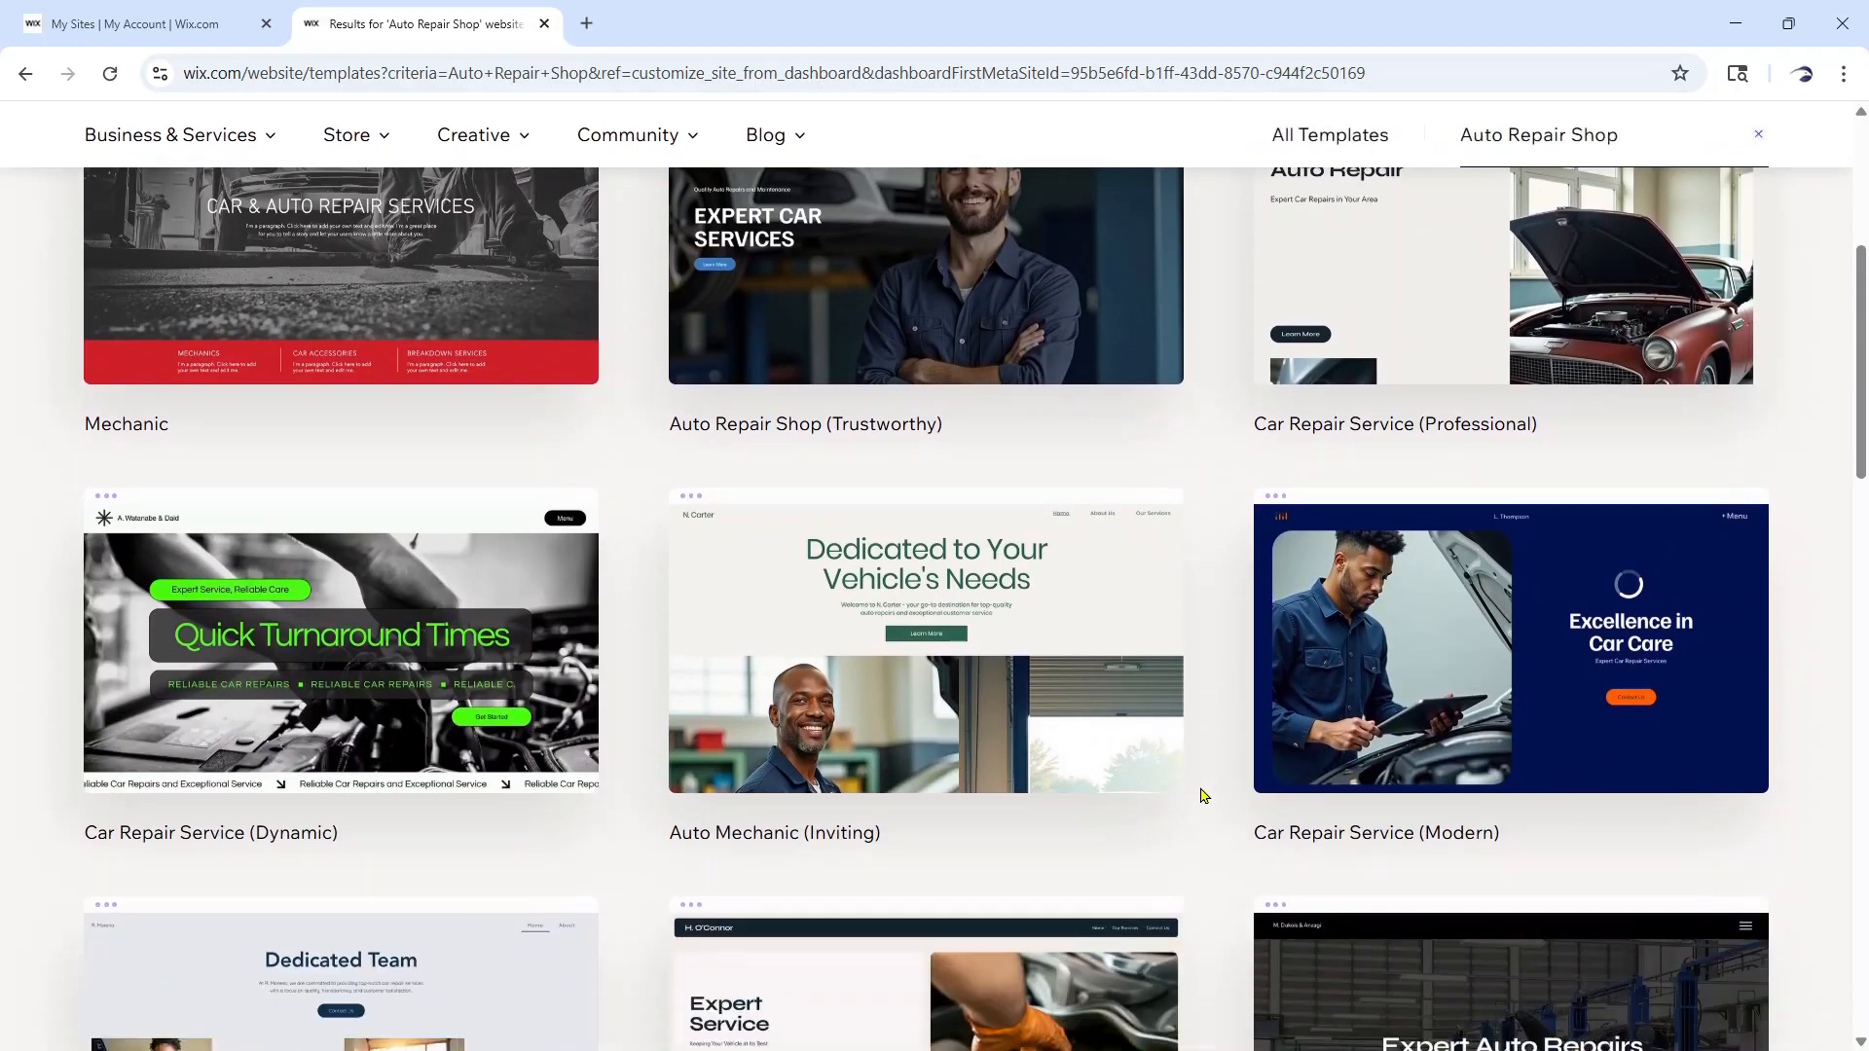
pyautogui.scroll(-3, 1203, 795)
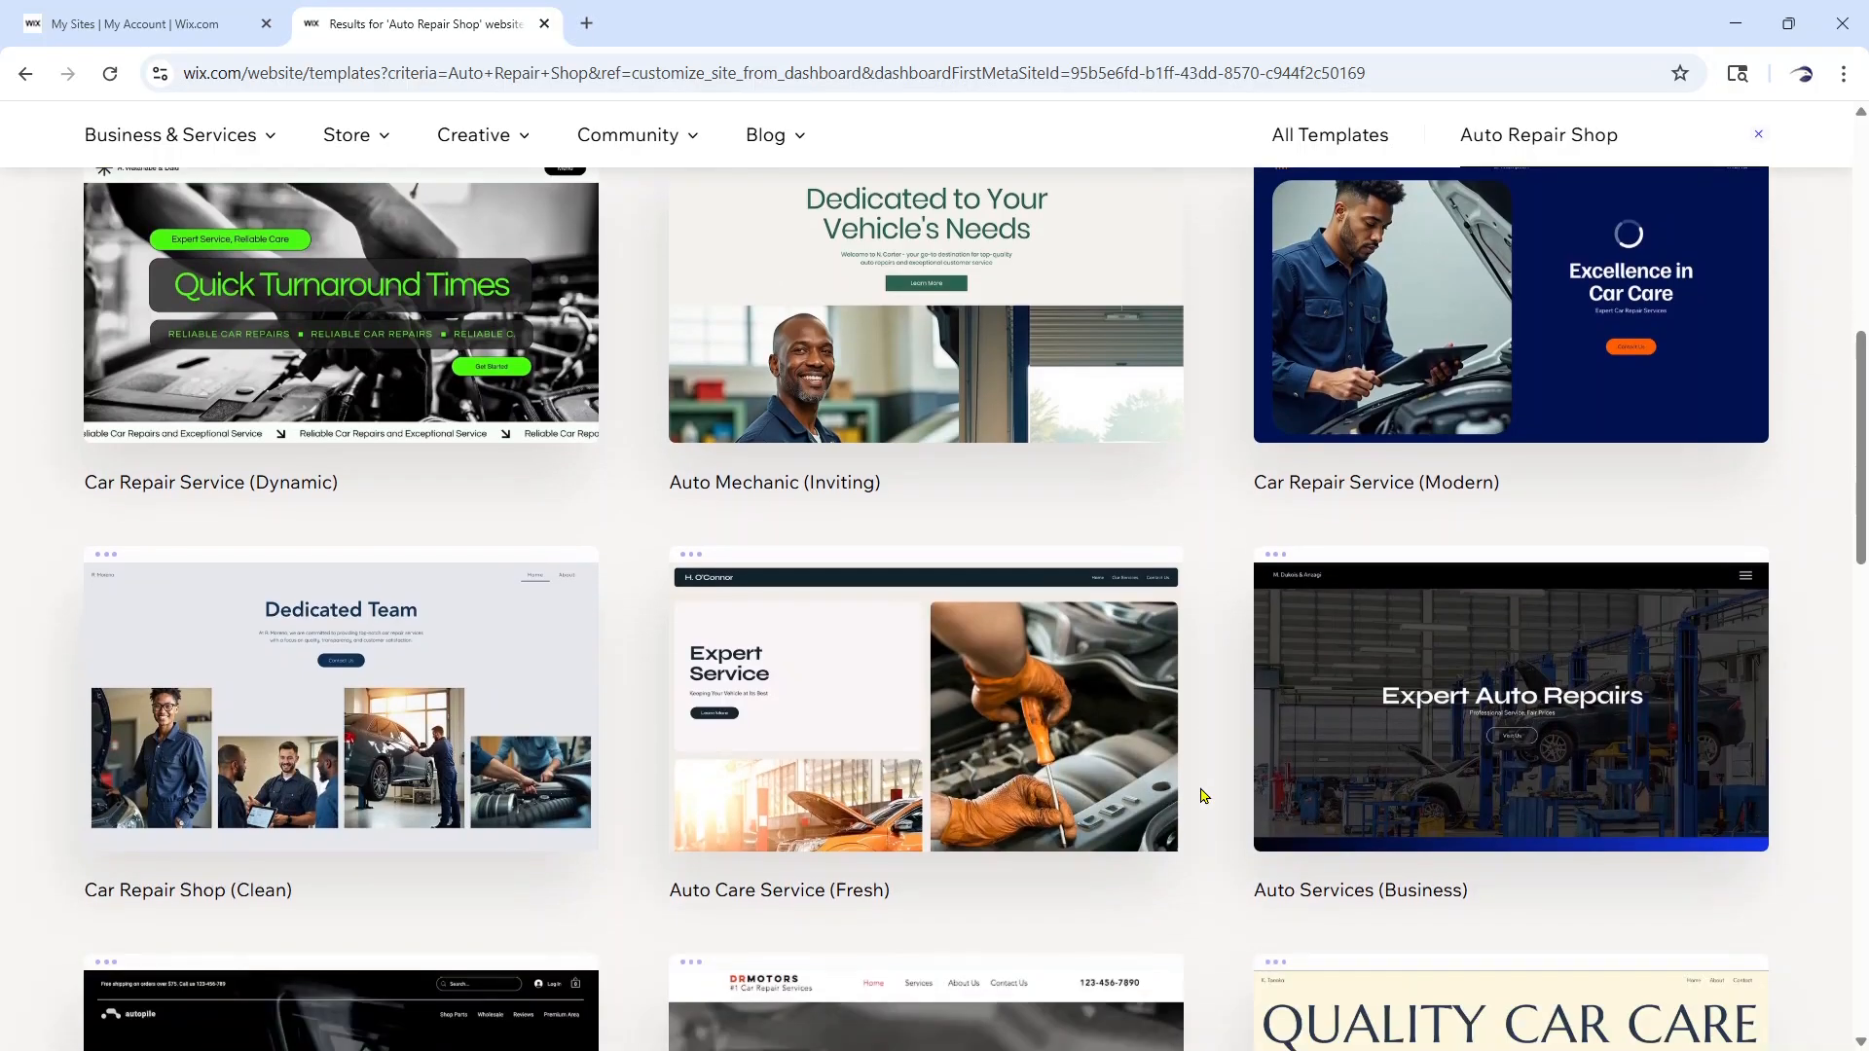
pyautogui.scroll(-1, 1203, 796)
pyautogui.scroll(-1, 1203, 795)
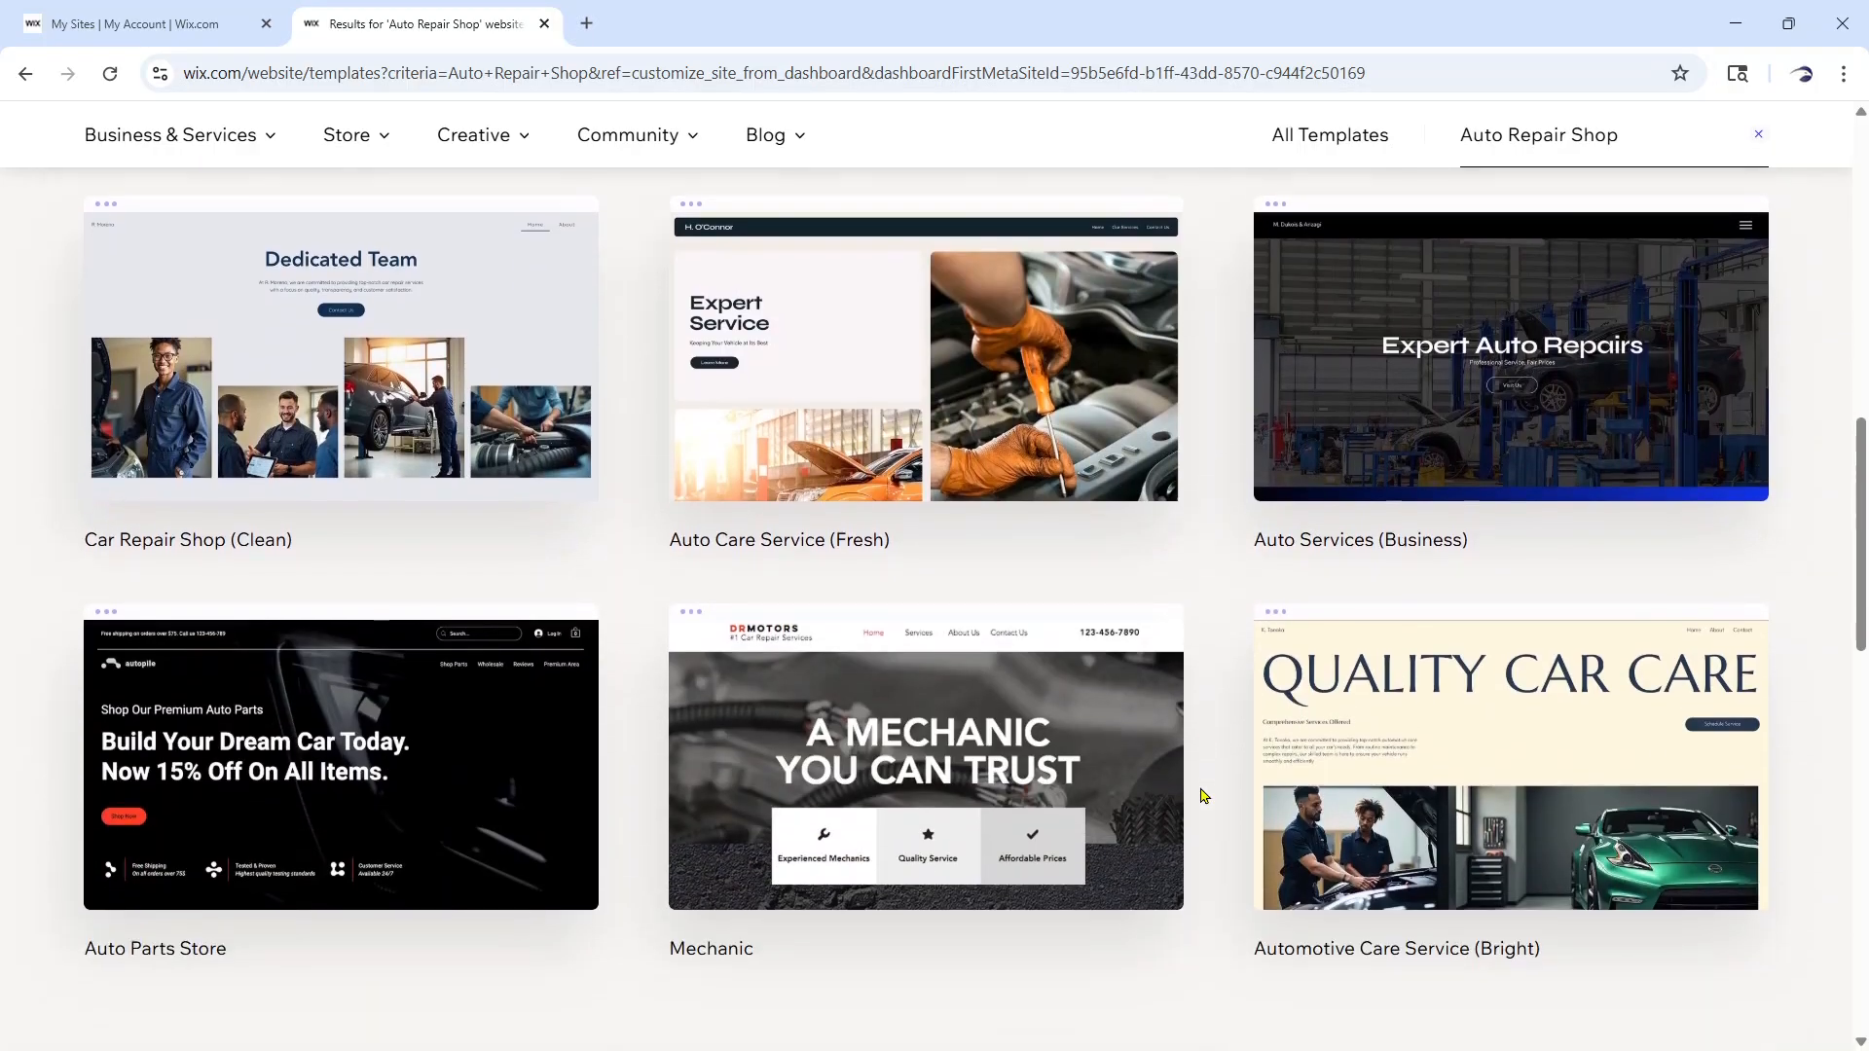
pyautogui.scroll(-1, 1203, 795)
pyautogui.scroll(-1, 1203, 795)
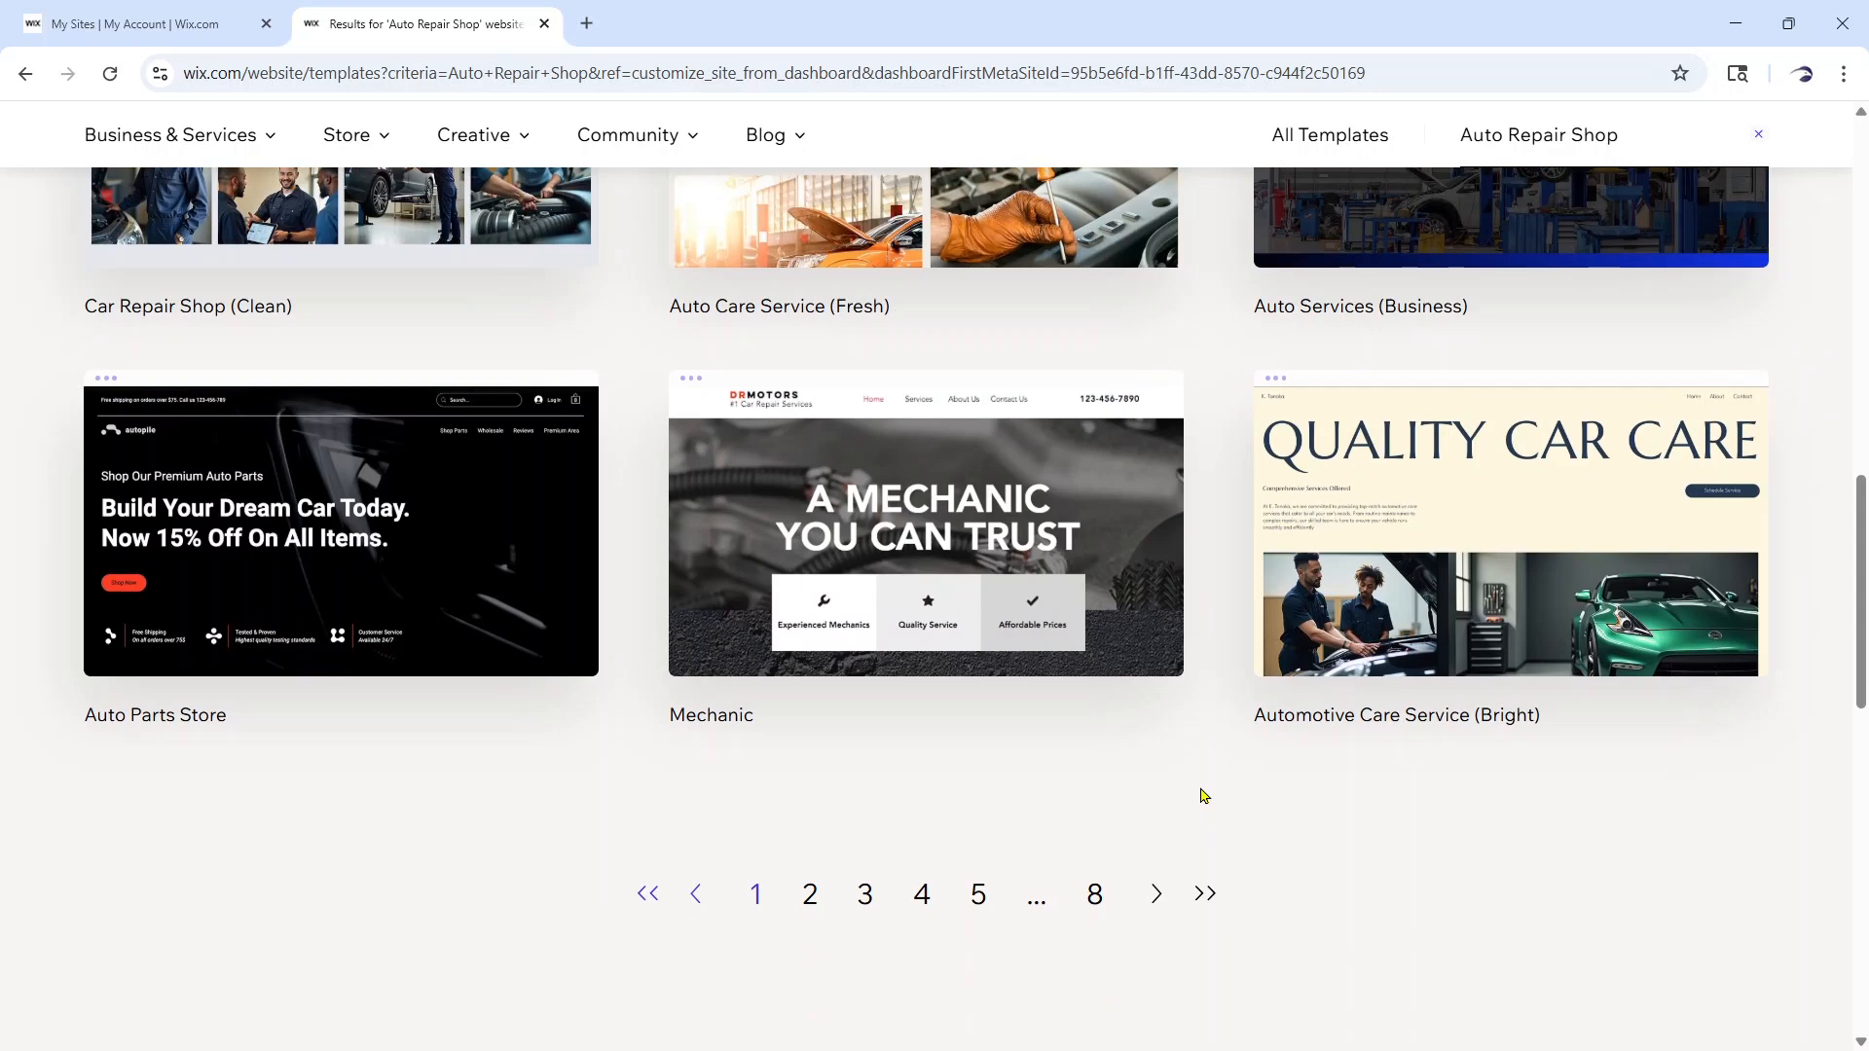
pyautogui.scroll(10, 1203, 795)
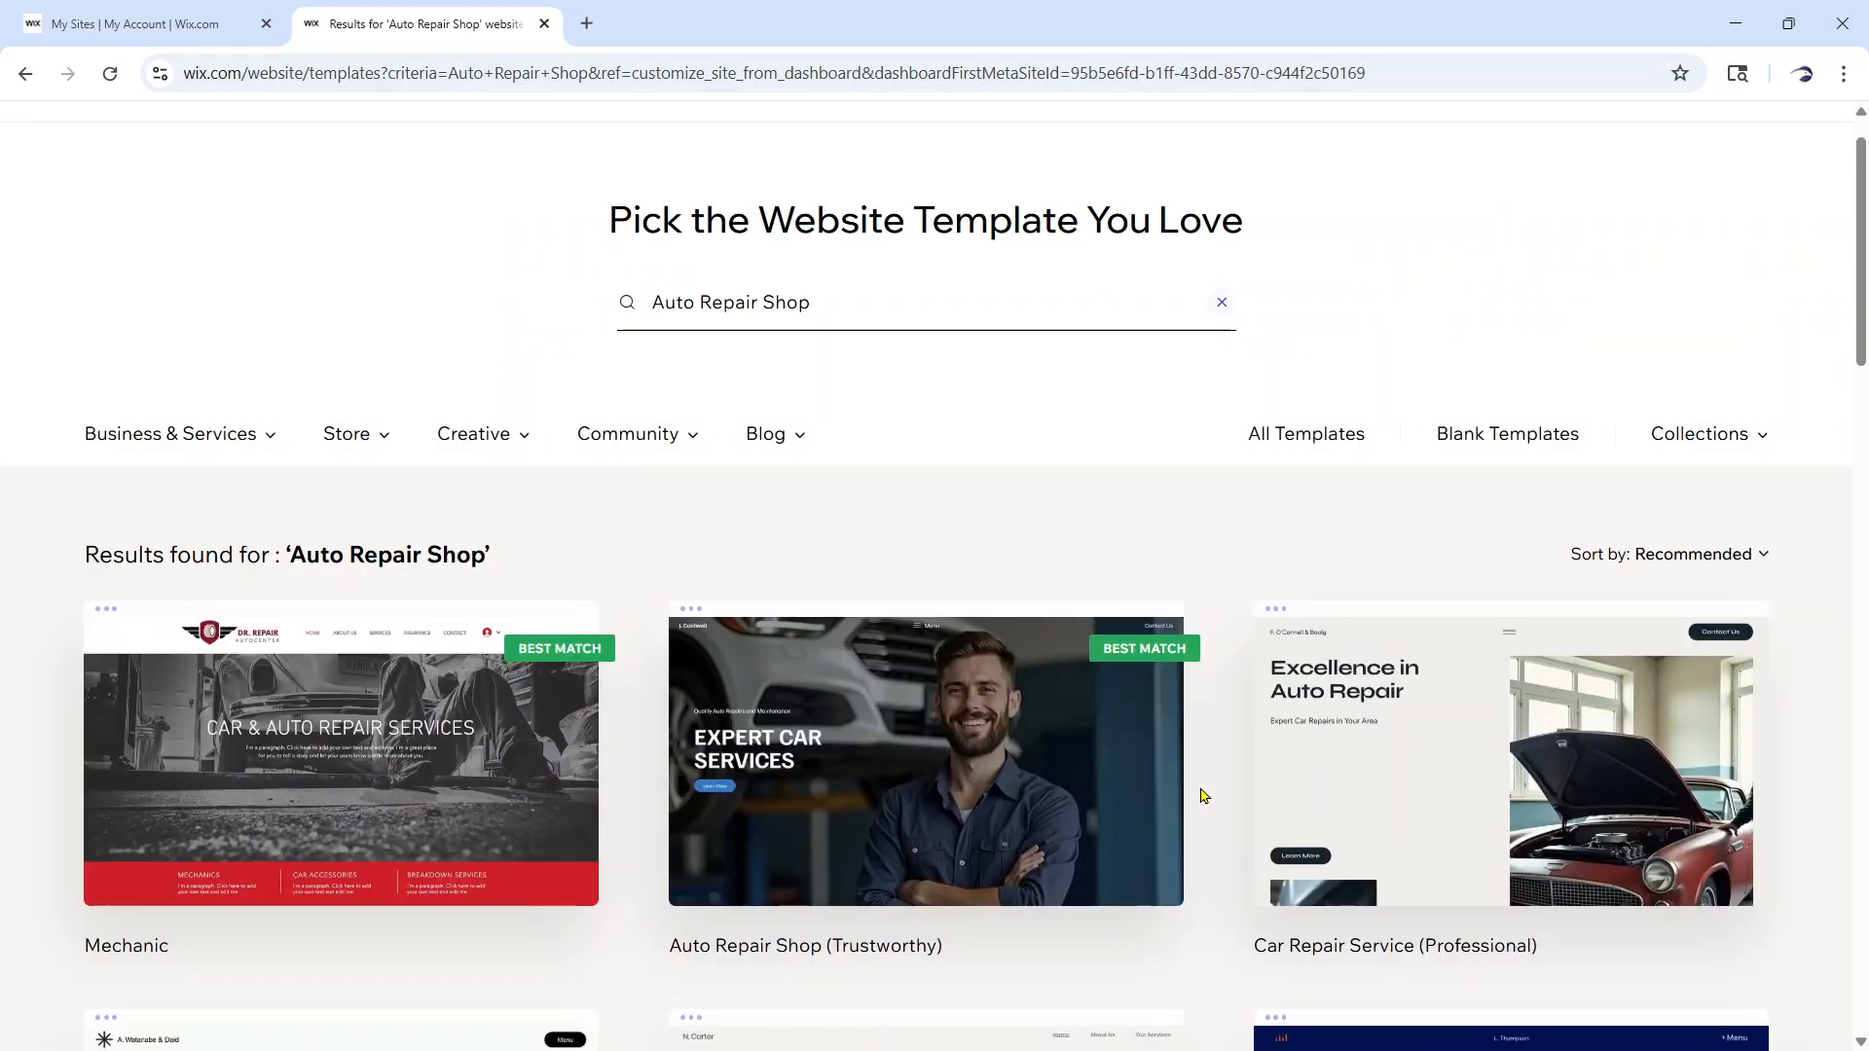
# Open the first best-match template, Mechanic with the Dr. Repair design, in the website editor
pyautogui.scroll(-1, 1203, 795)
pyautogui.moveTo(156, 654)
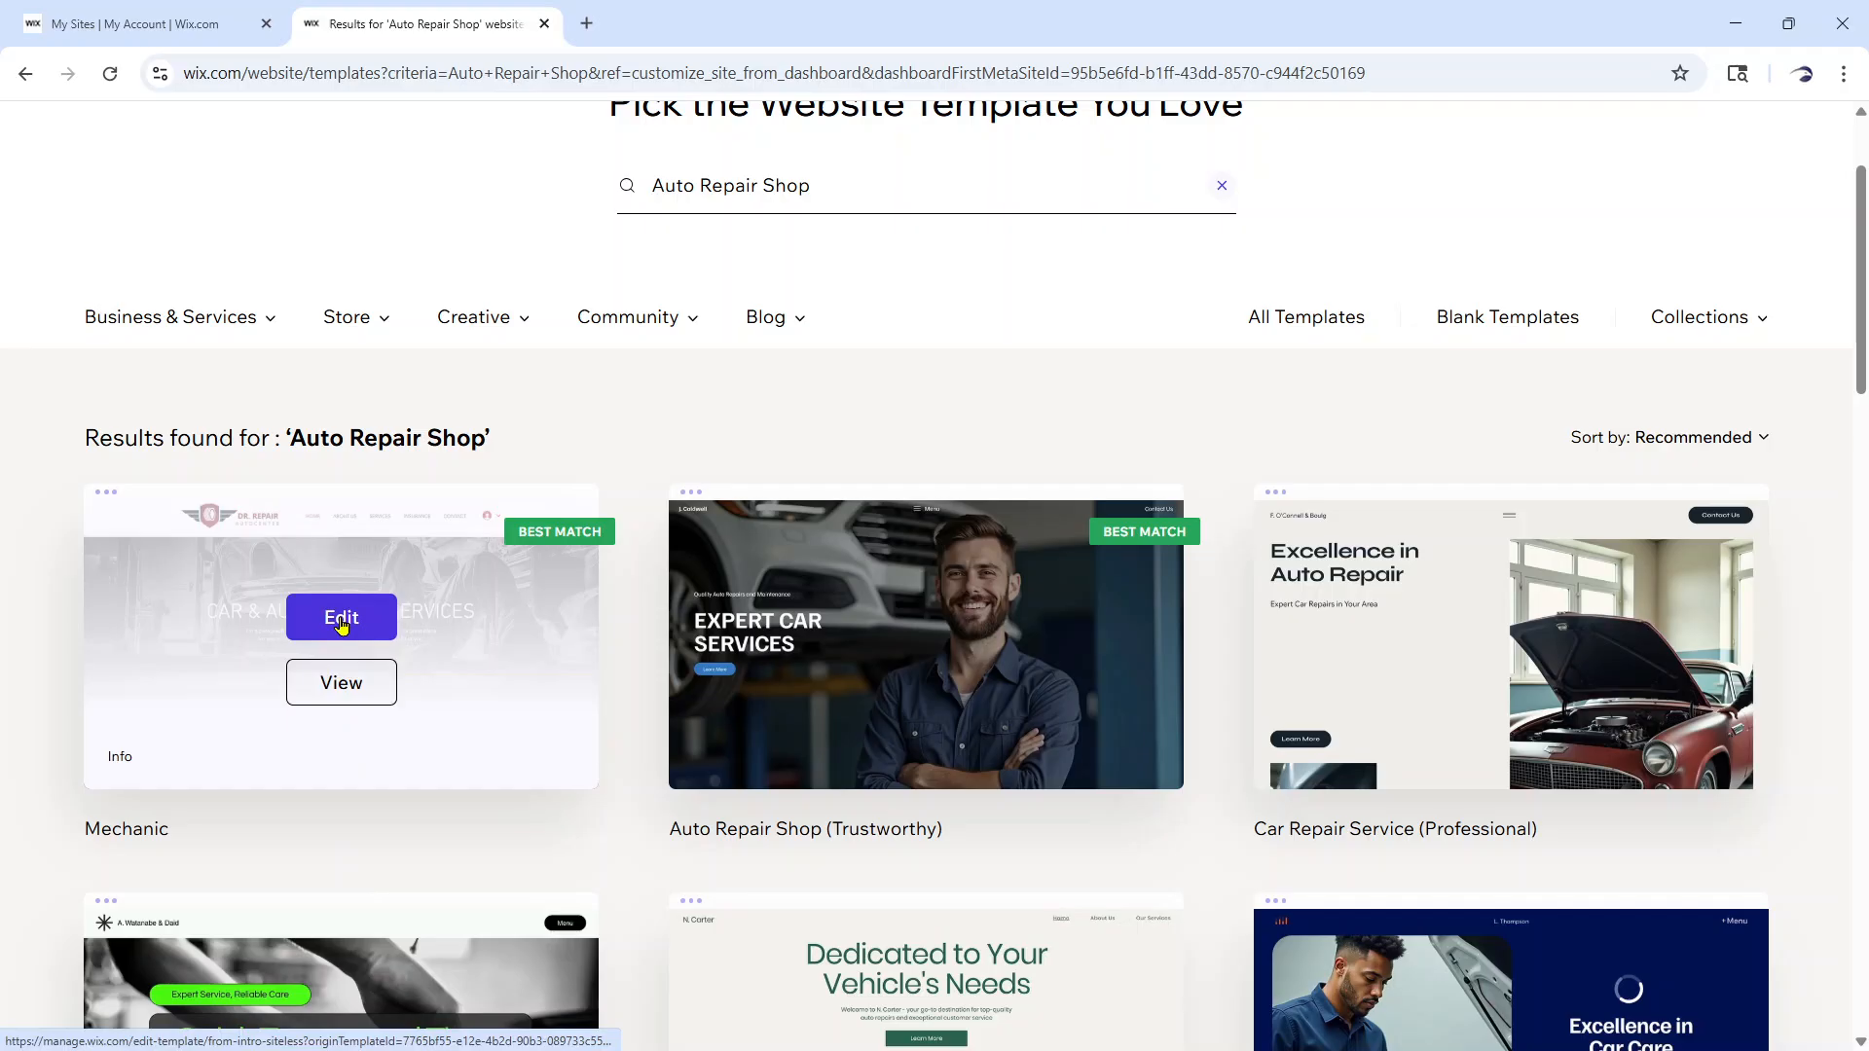
pyautogui.click(341, 622)
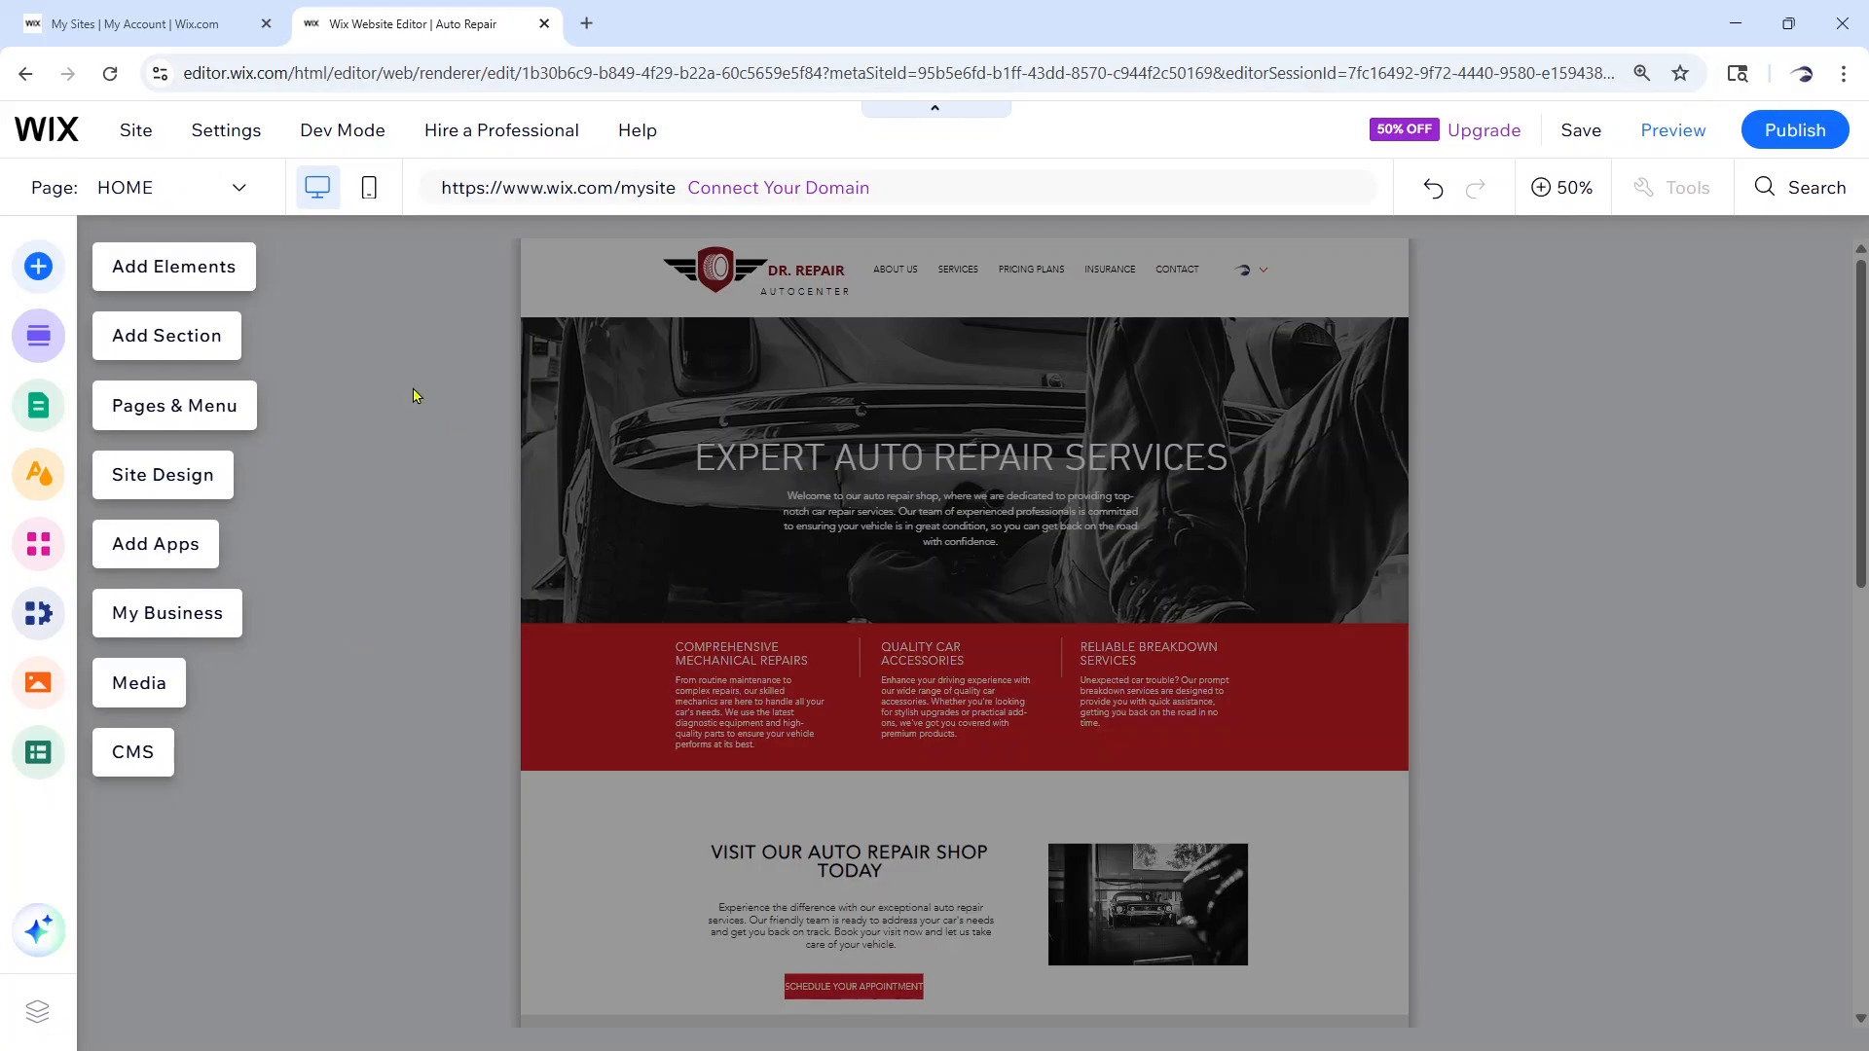
# Review the template's home page sections in the editor, from the service descriptions down to the footer
pyautogui.scroll(-3, 438, 443)
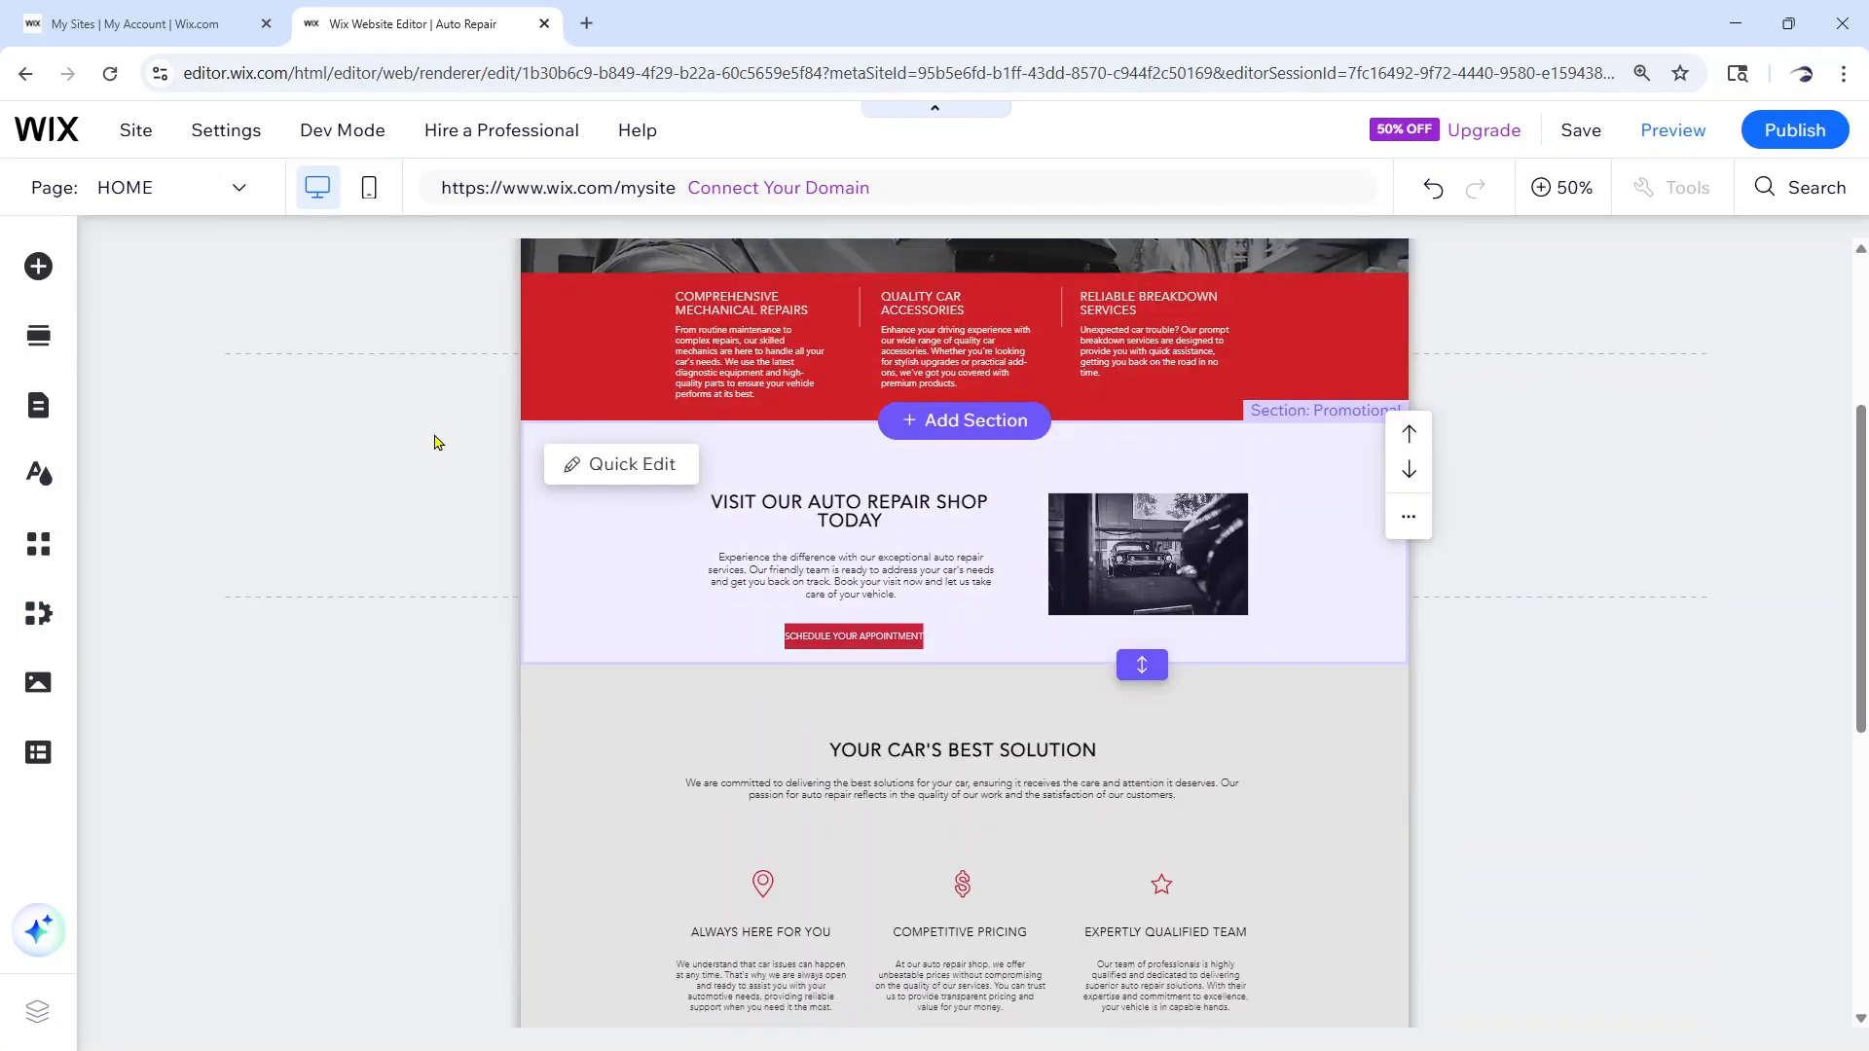
pyautogui.scroll(-6, 435, 443)
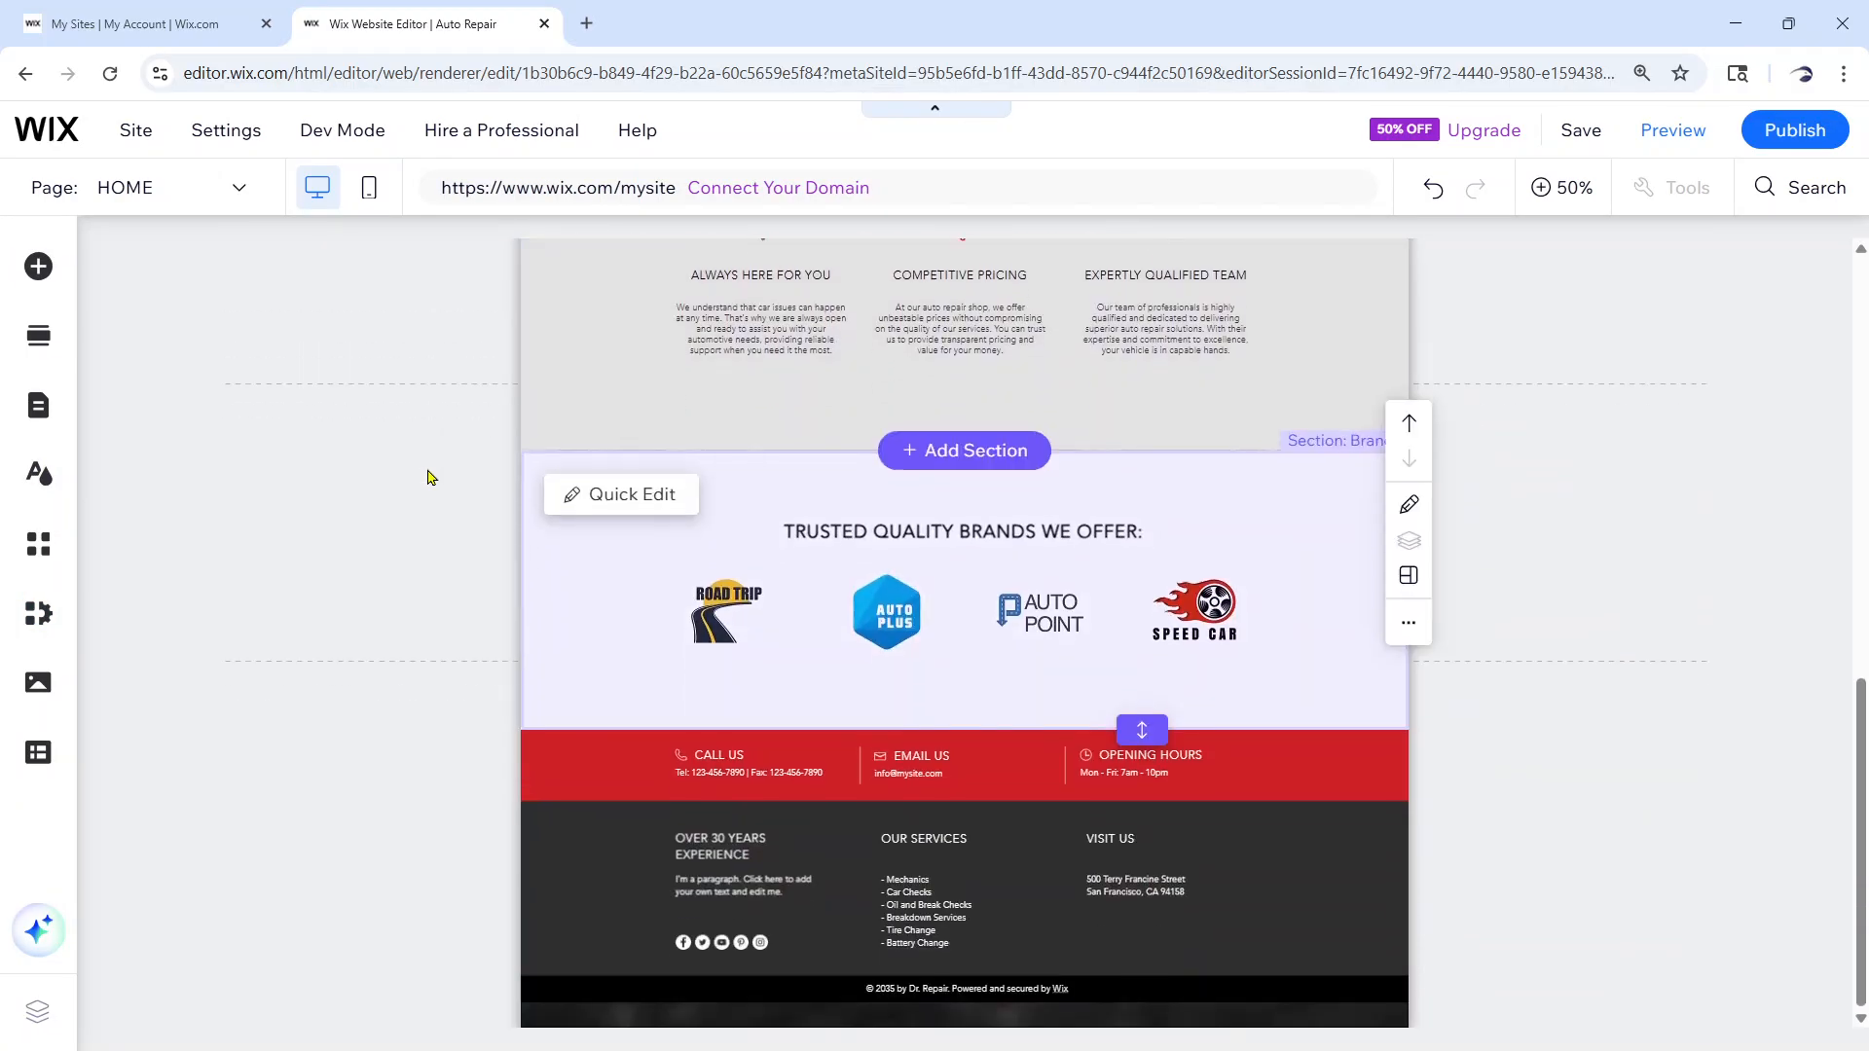
pyautogui.scroll(6, 430, 482)
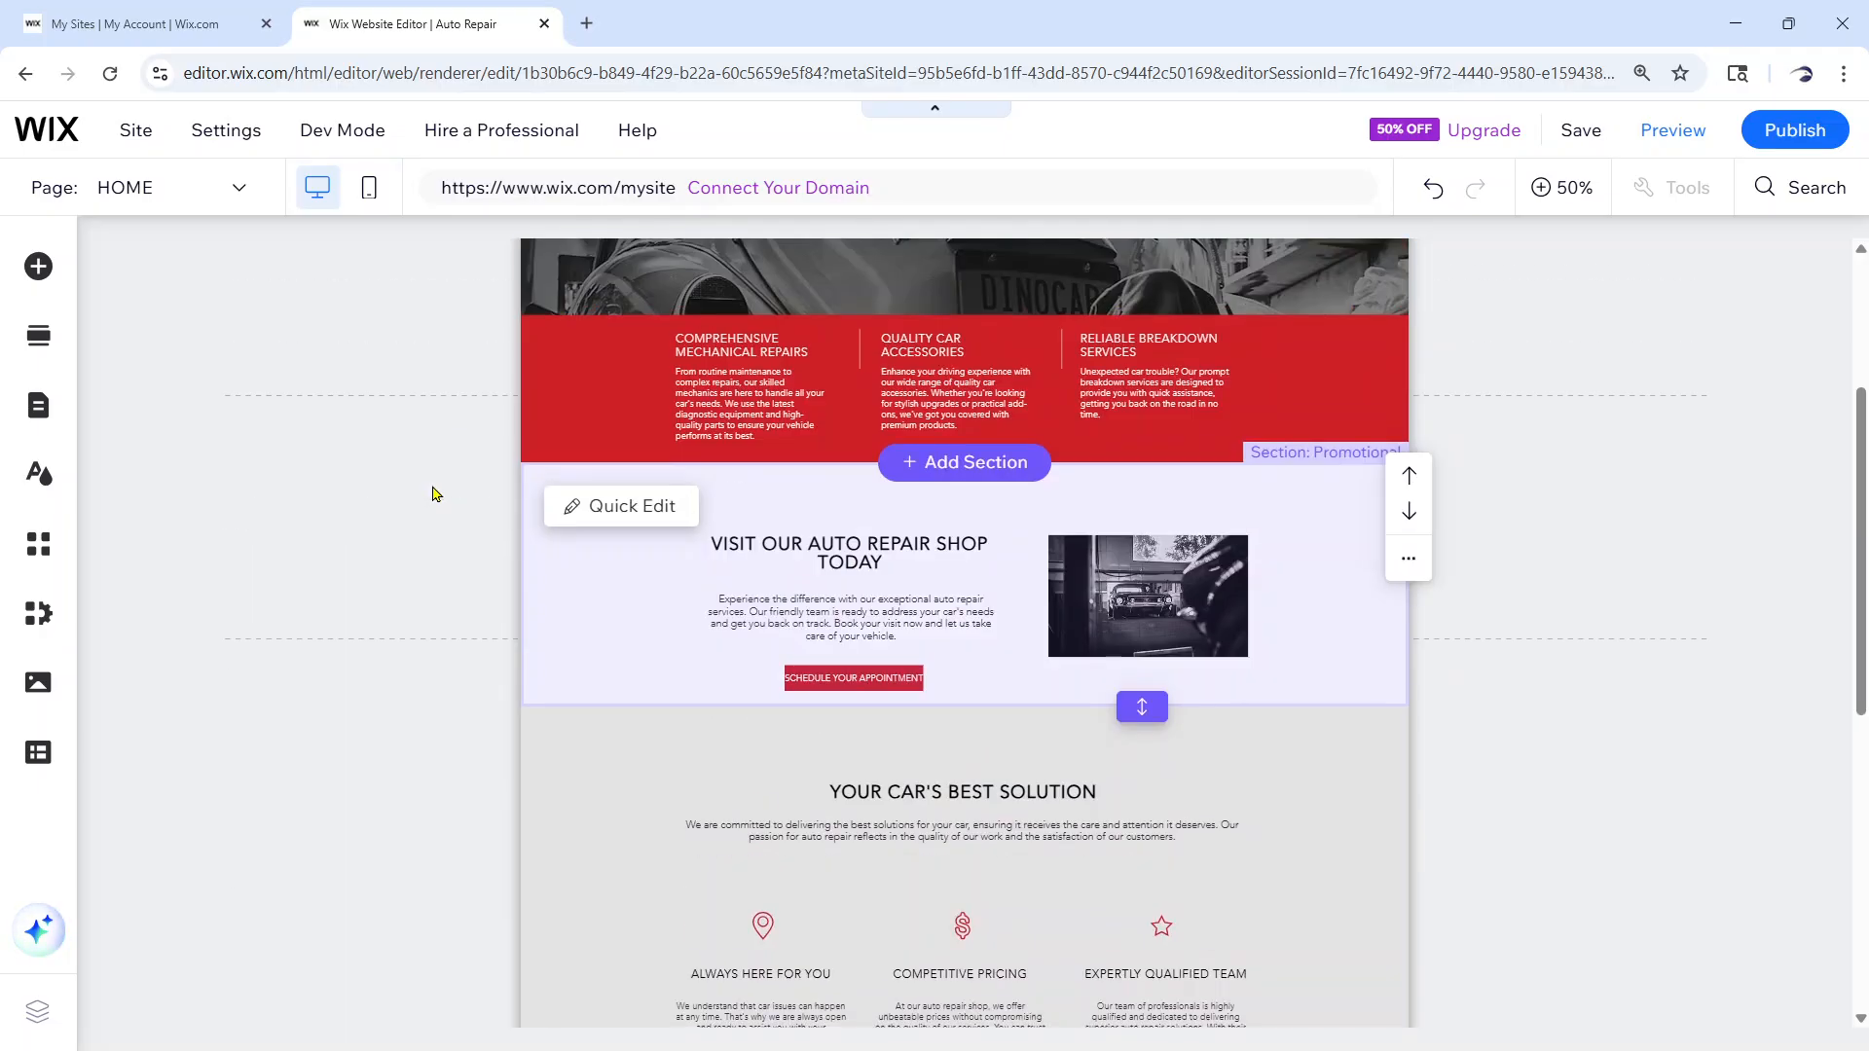
# Examine the full home page layout again, from the header menu and welcome banner through the benefits and brand logos to the footer
pyautogui.scroll(3, 433, 494)
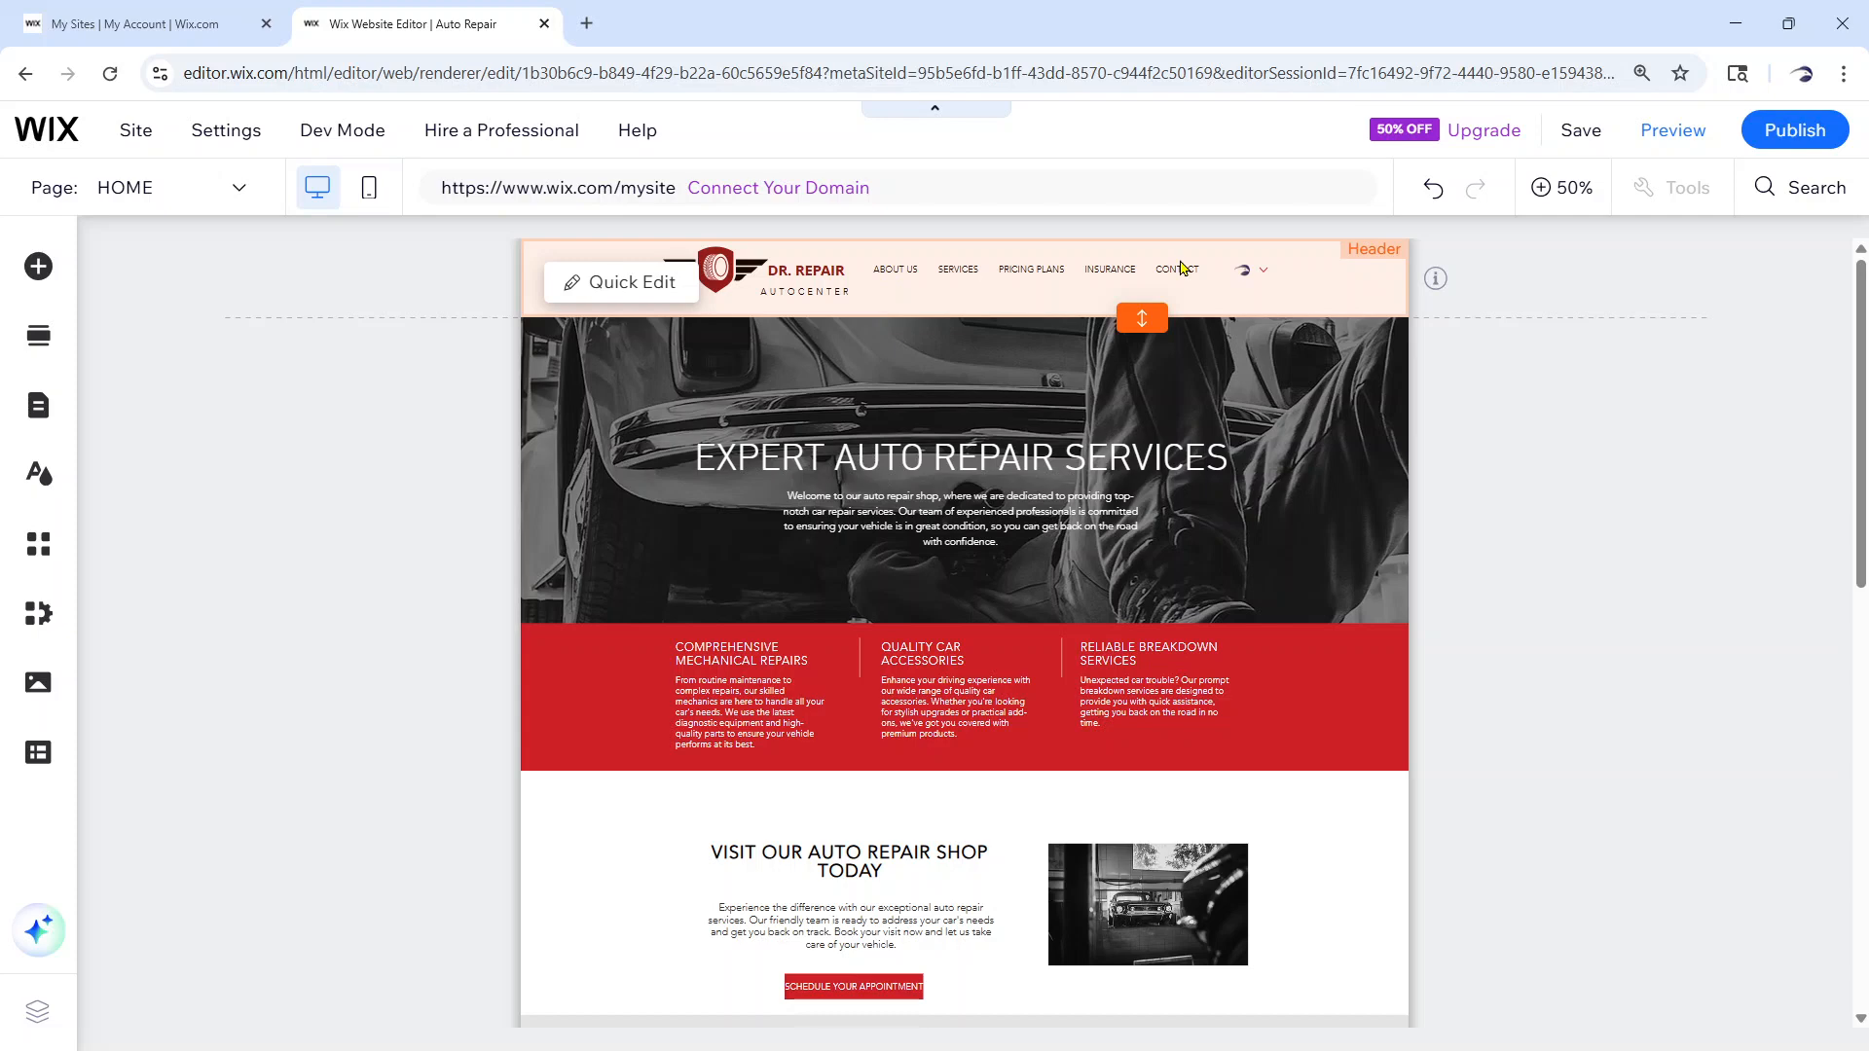
pyautogui.scroll(-2, 973, 633)
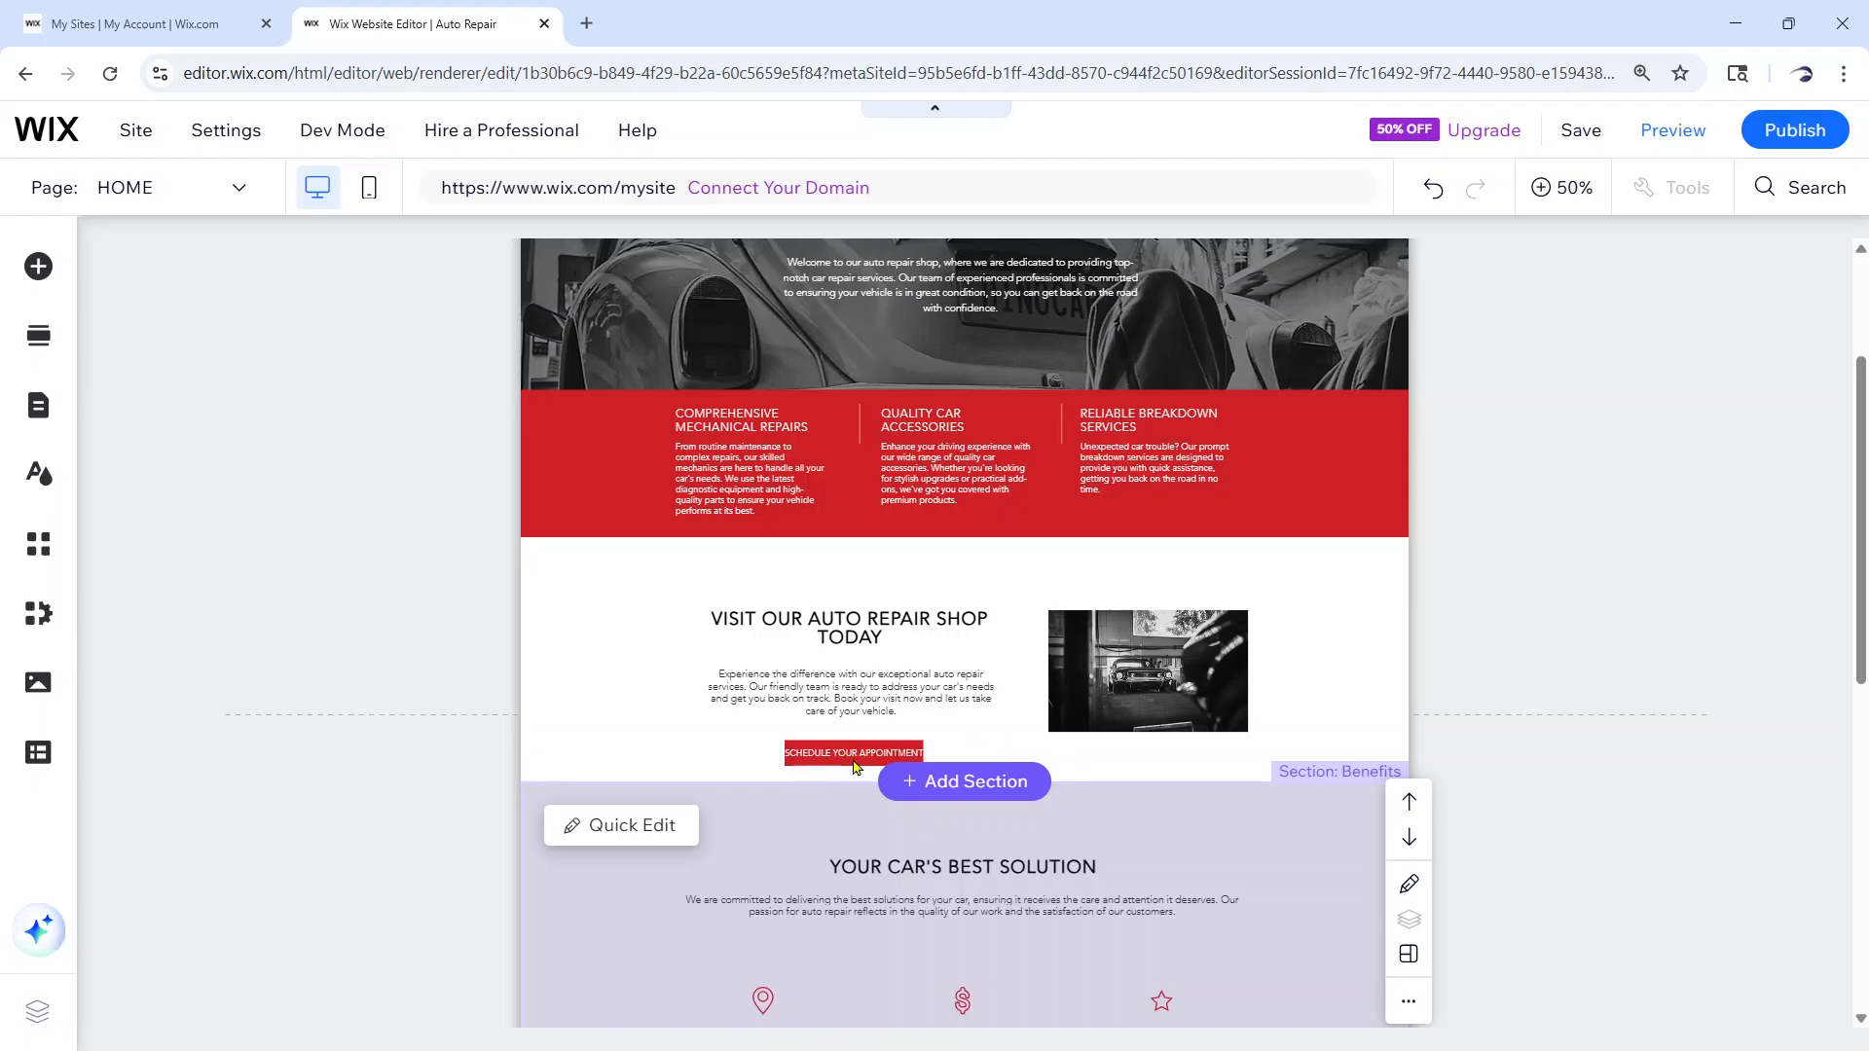
pyautogui.scroll(-3, 854, 766)
pyautogui.scroll(-2, 854, 765)
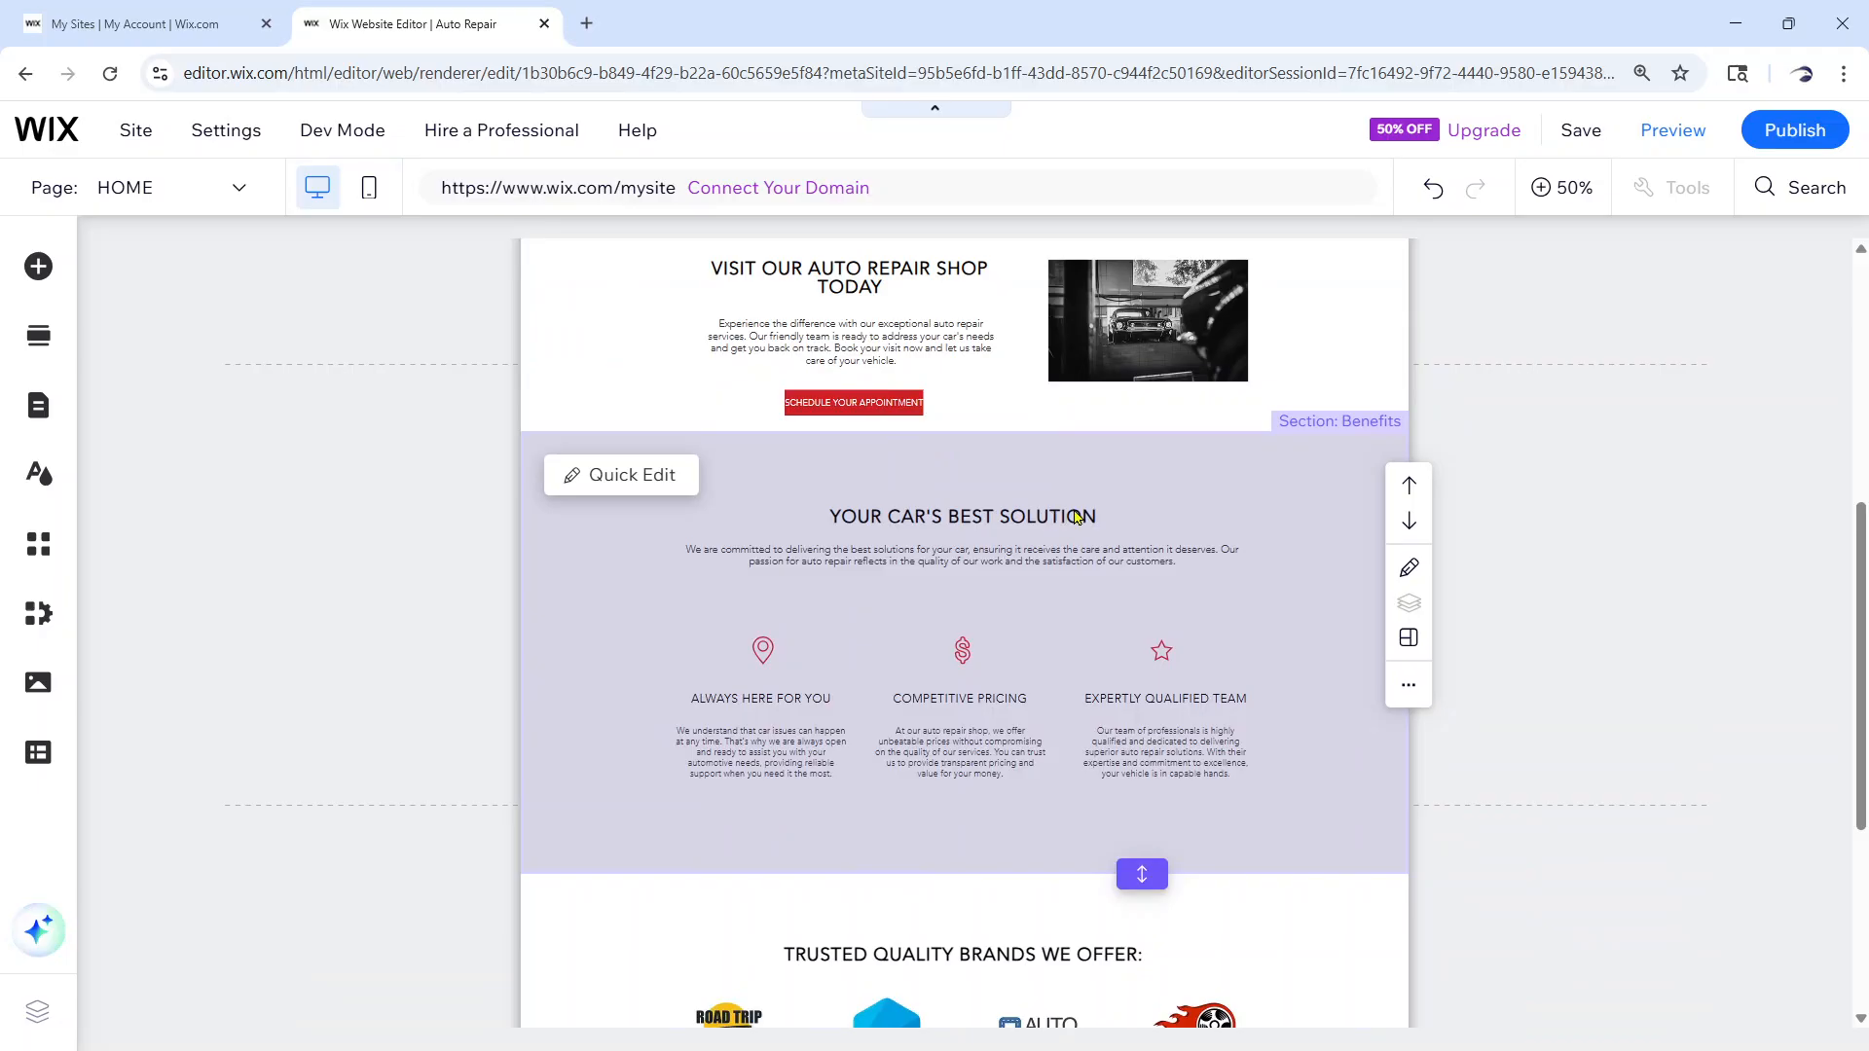
pyautogui.scroll(-3, 973, 762)
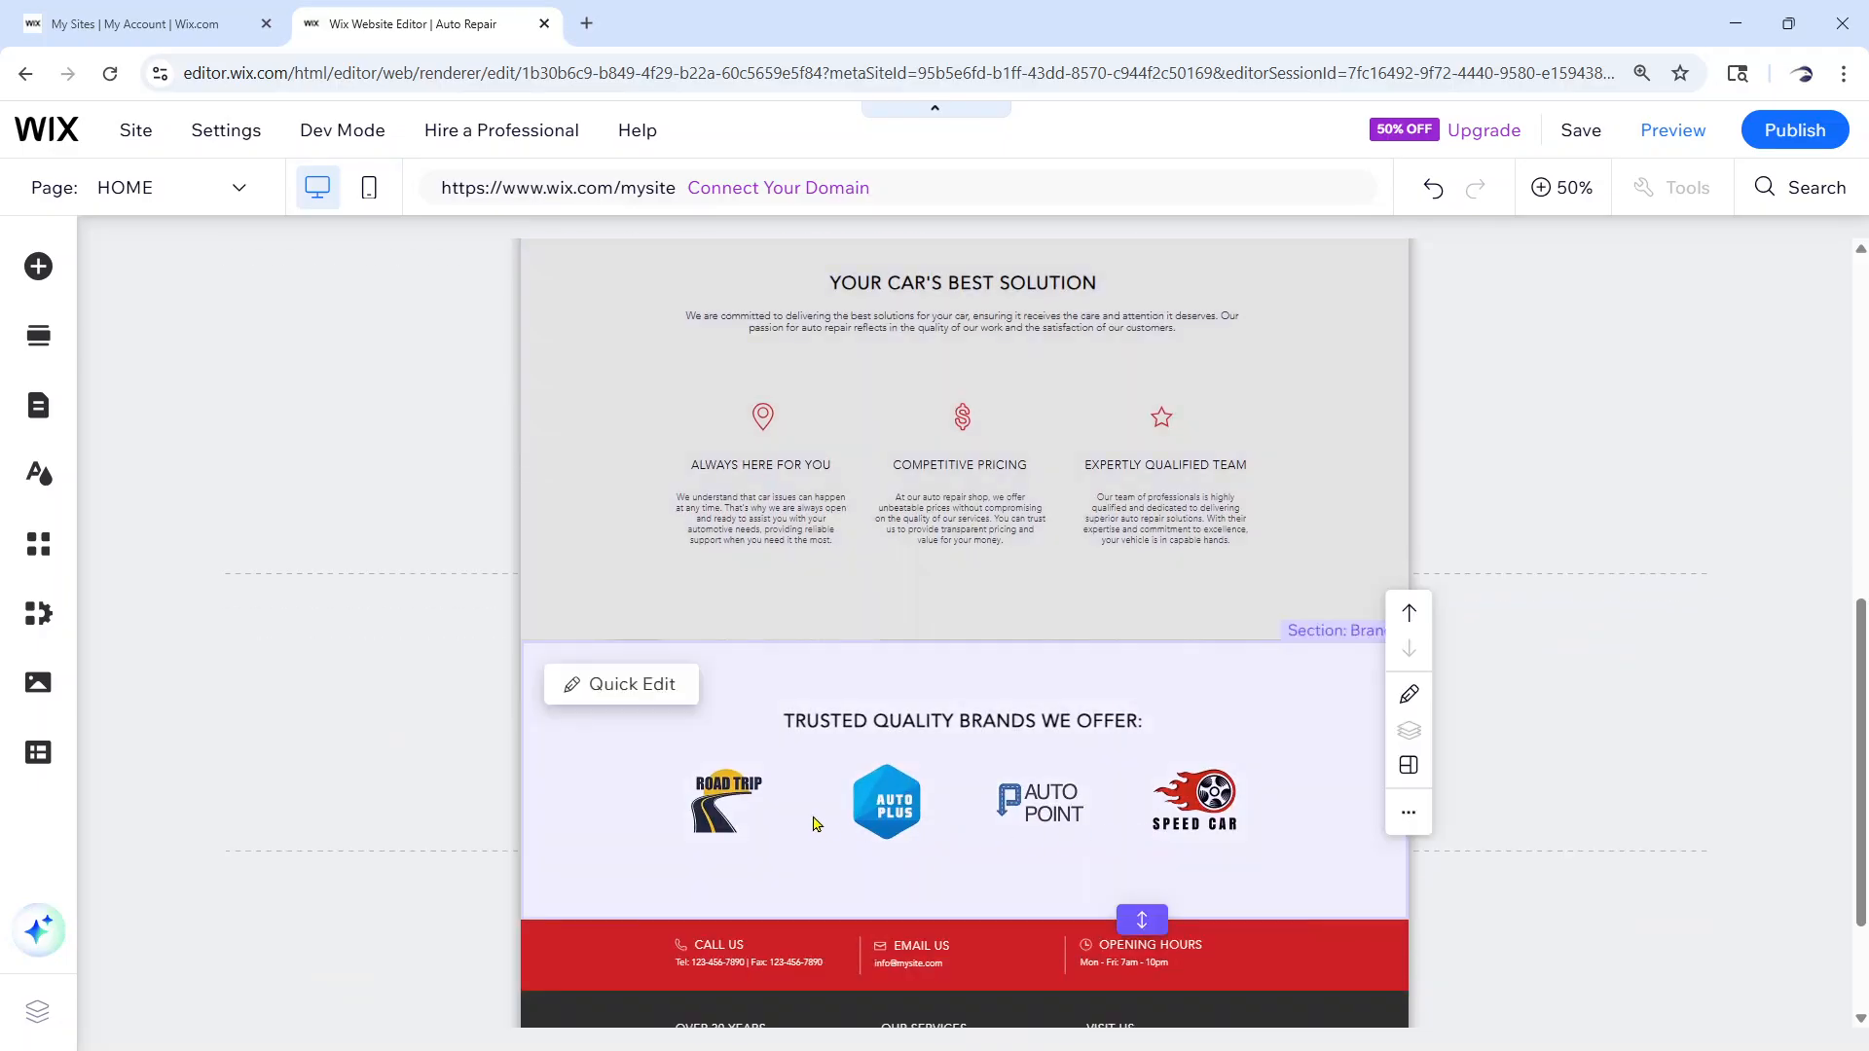
pyautogui.scroll(-3, 1196, 825)
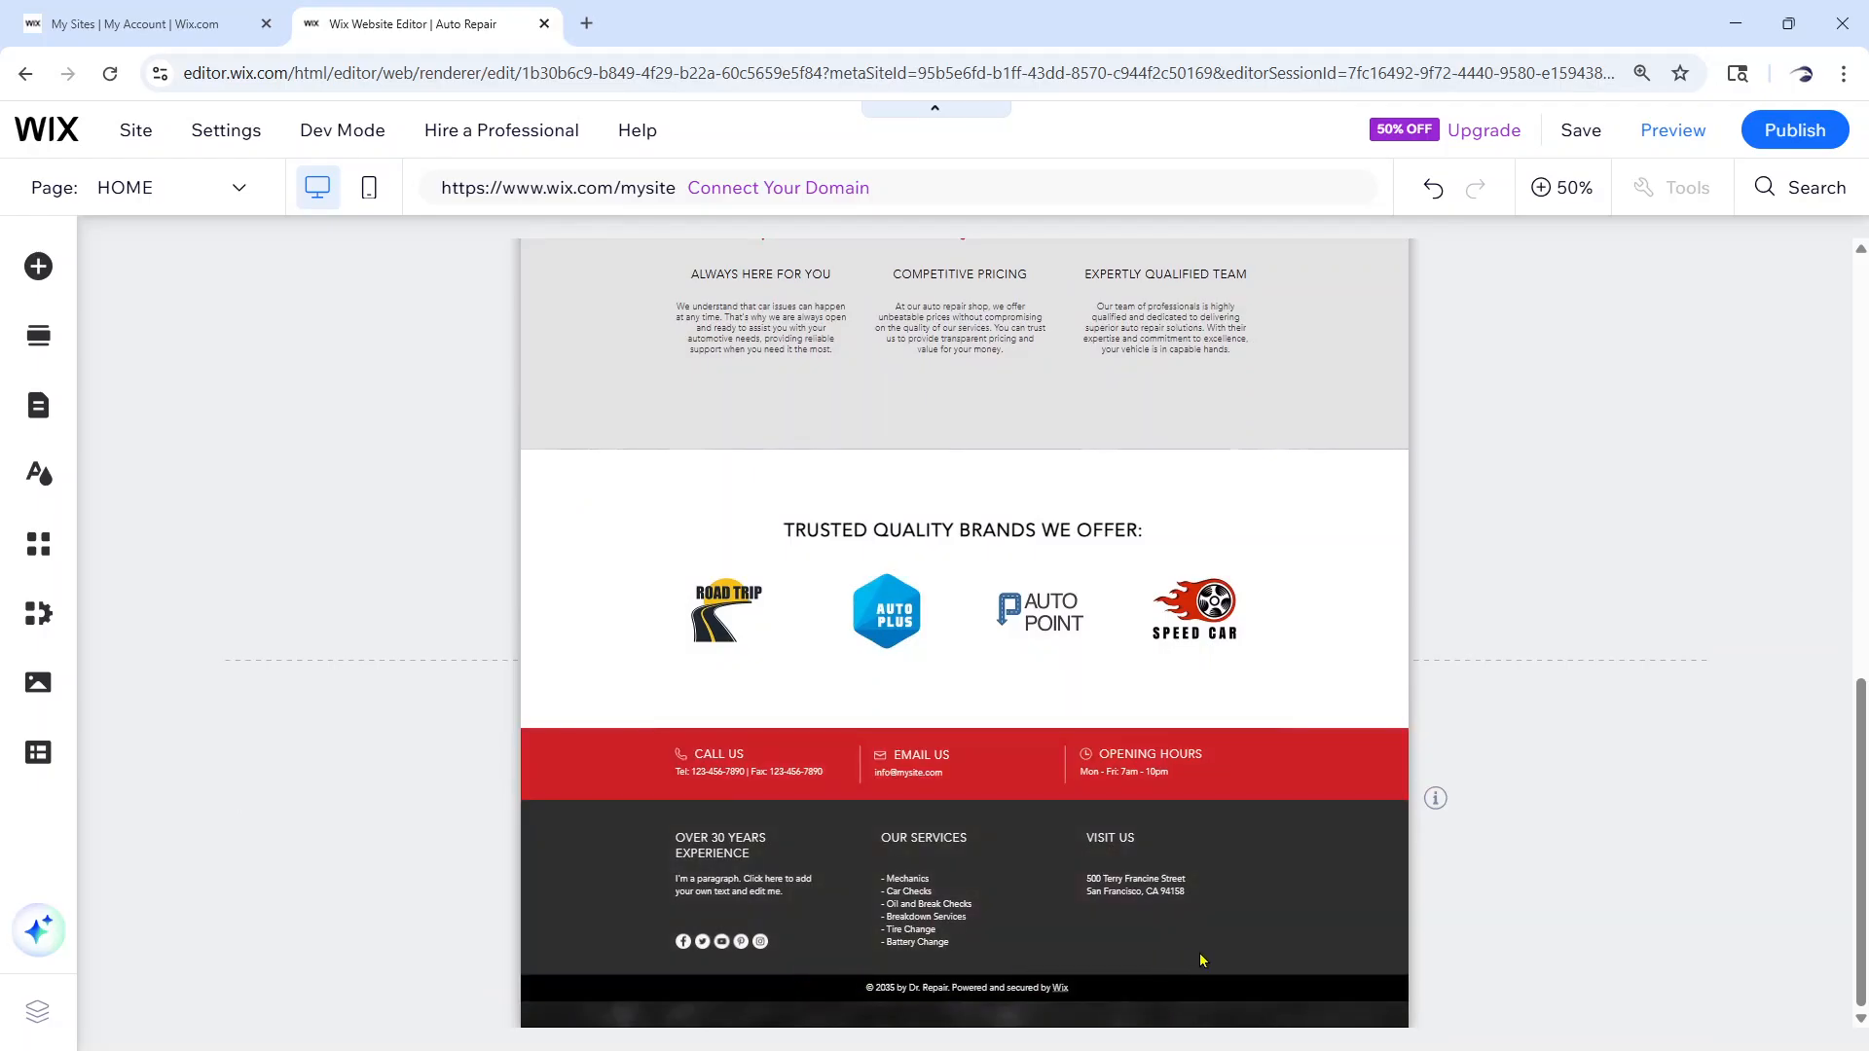
pyautogui.scroll(15, 1200, 961)
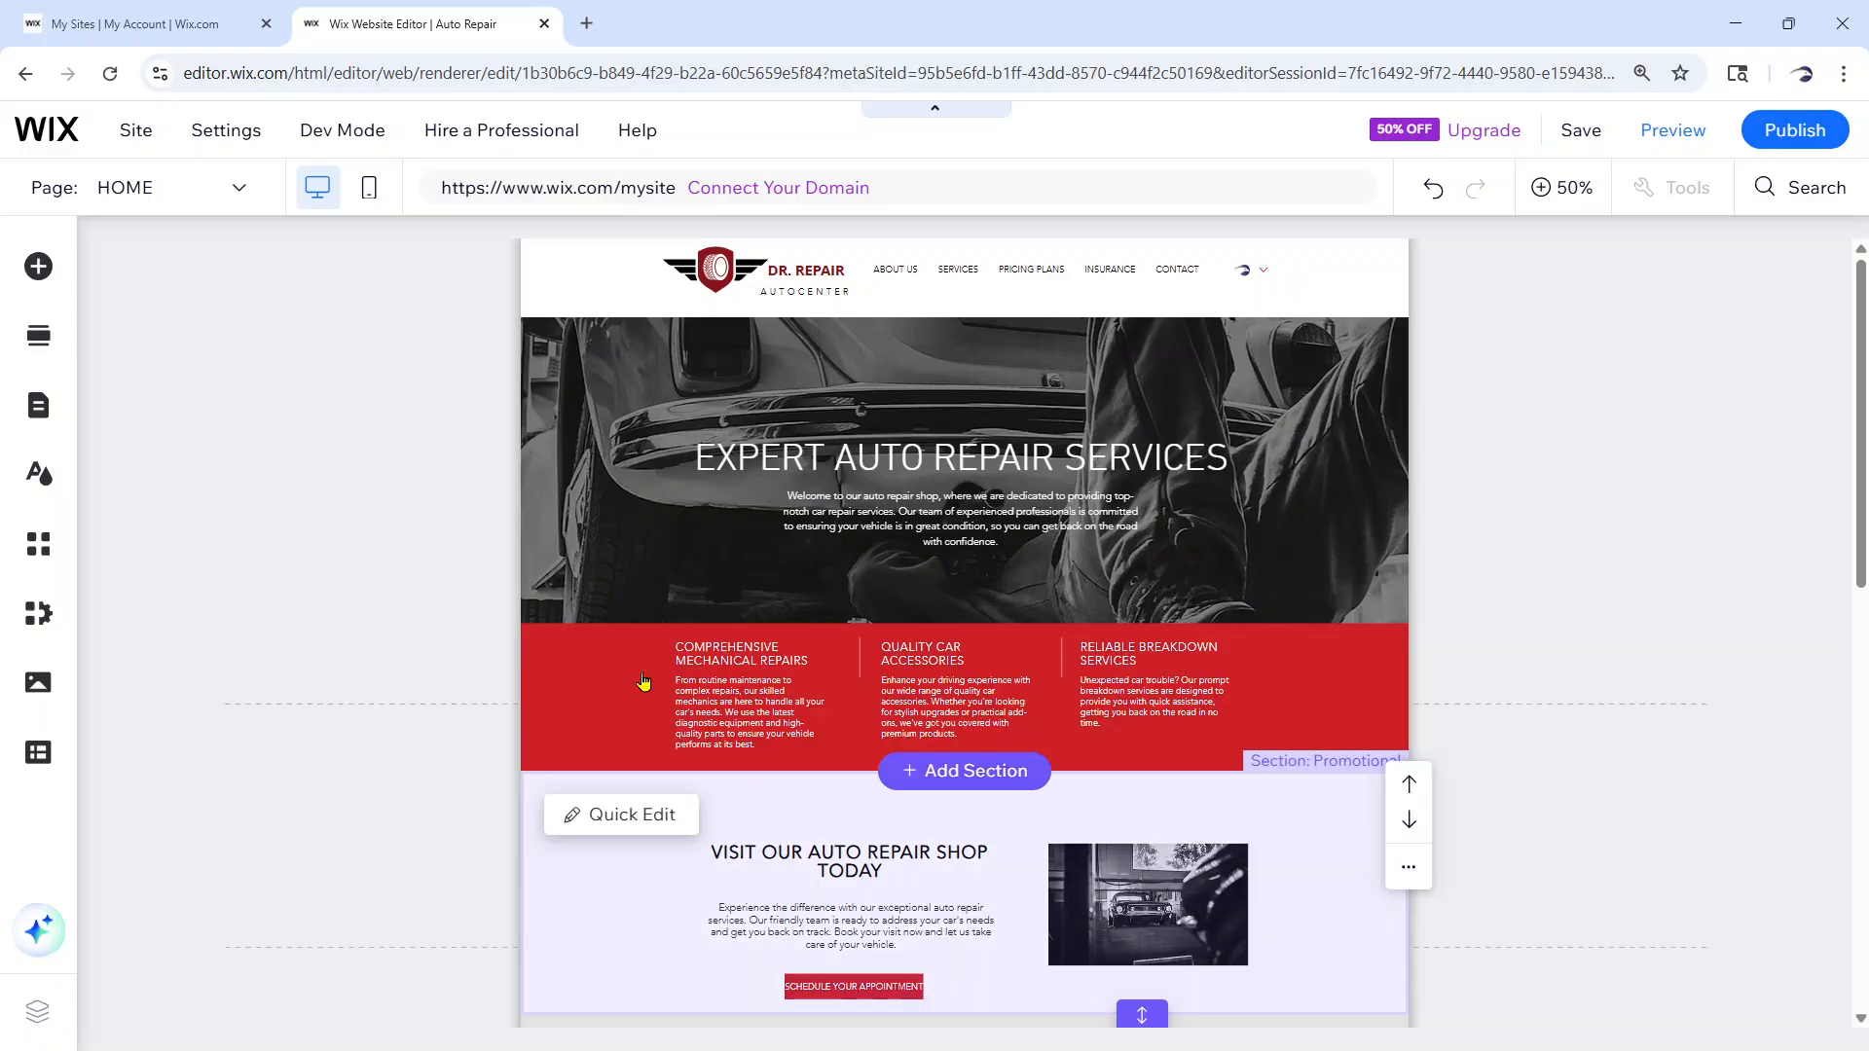
pyautogui.click(992, 514)
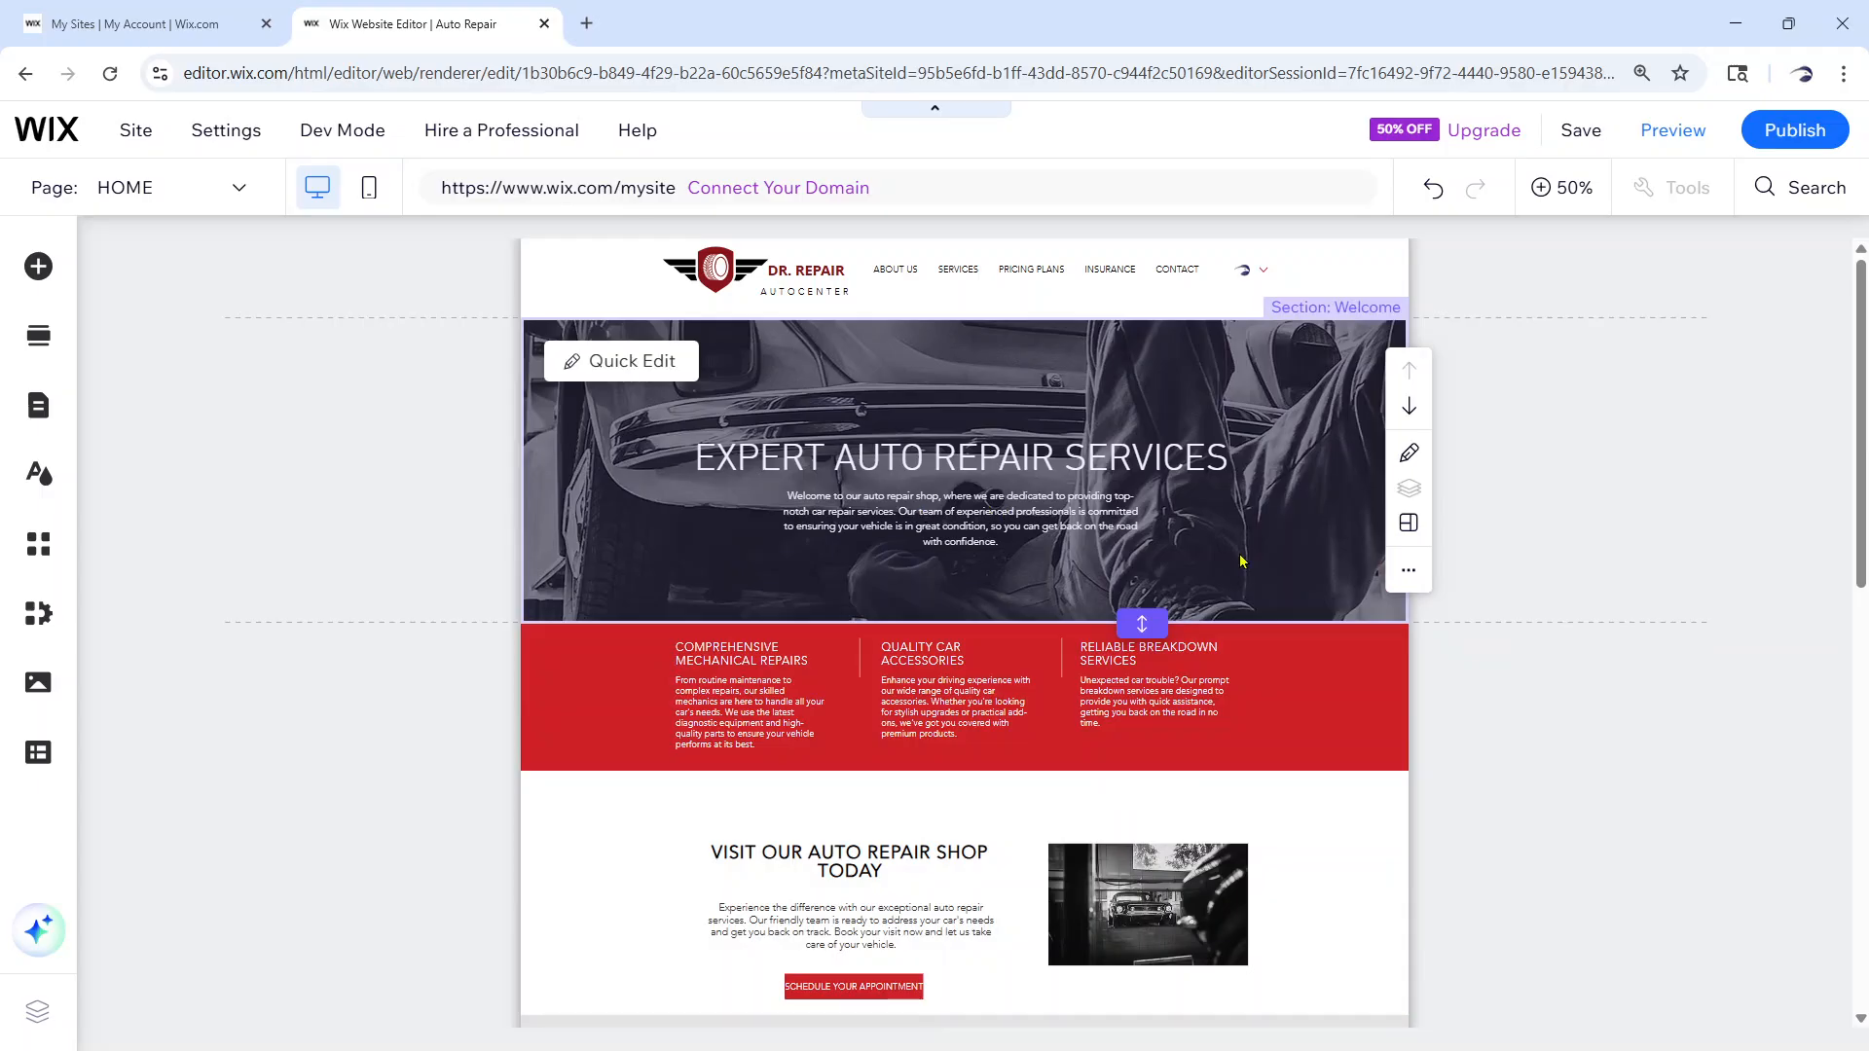
pyautogui.scroll(-3, 1305, 792)
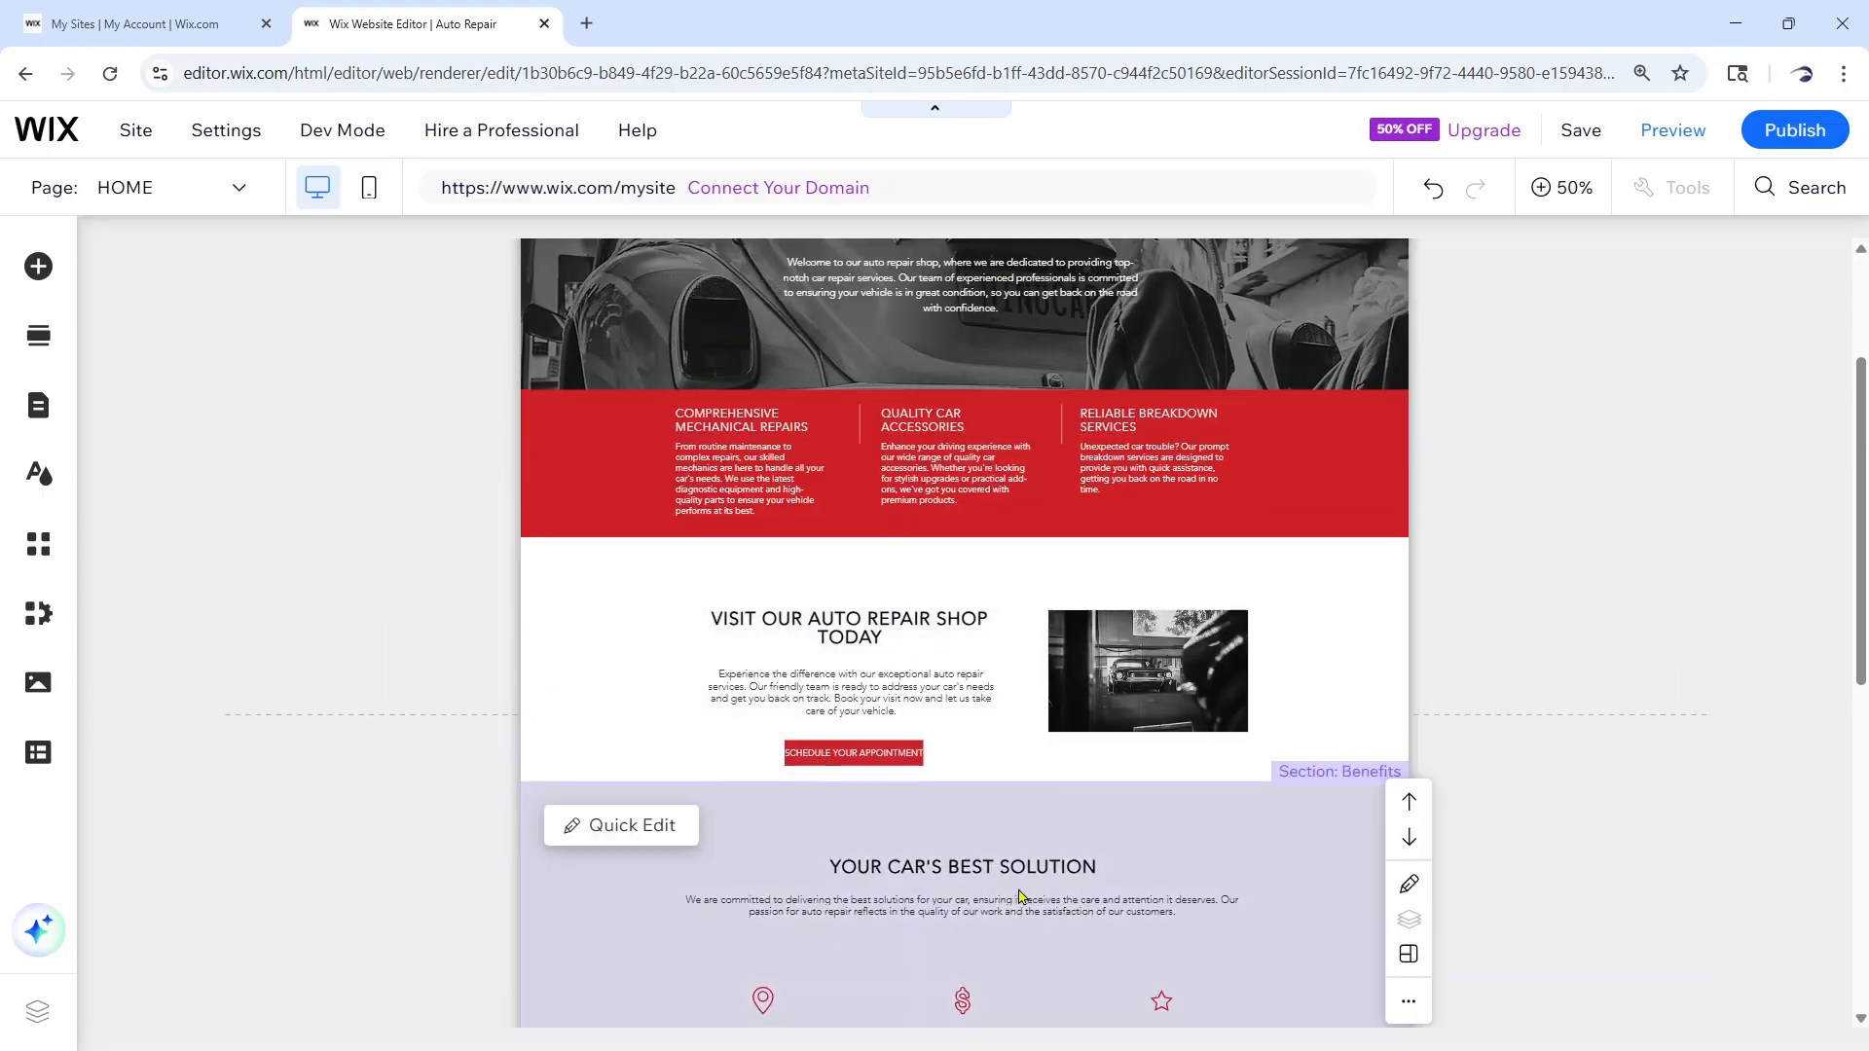
pyautogui.scroll(-4, 1020, 895)
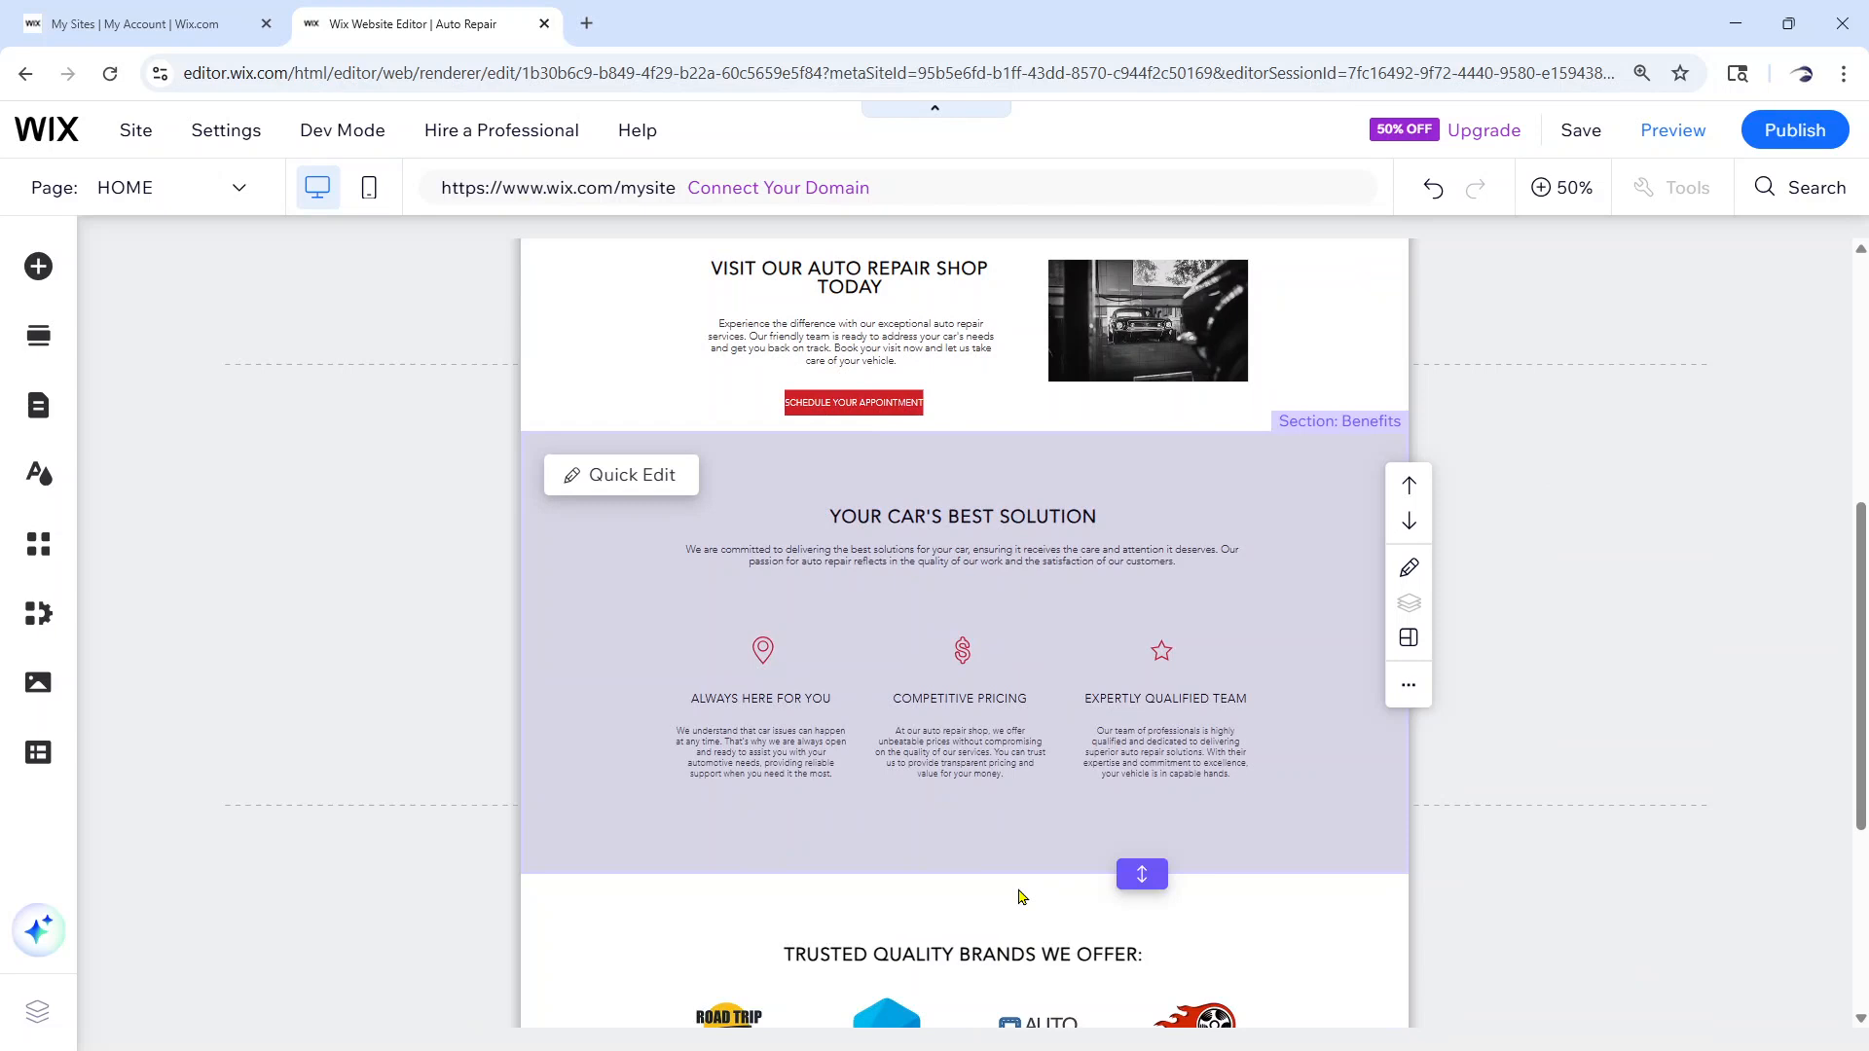
pyautogui.scroll(-1, 1020, 896)
pyautogui.scroll(-2, 1020, 895)
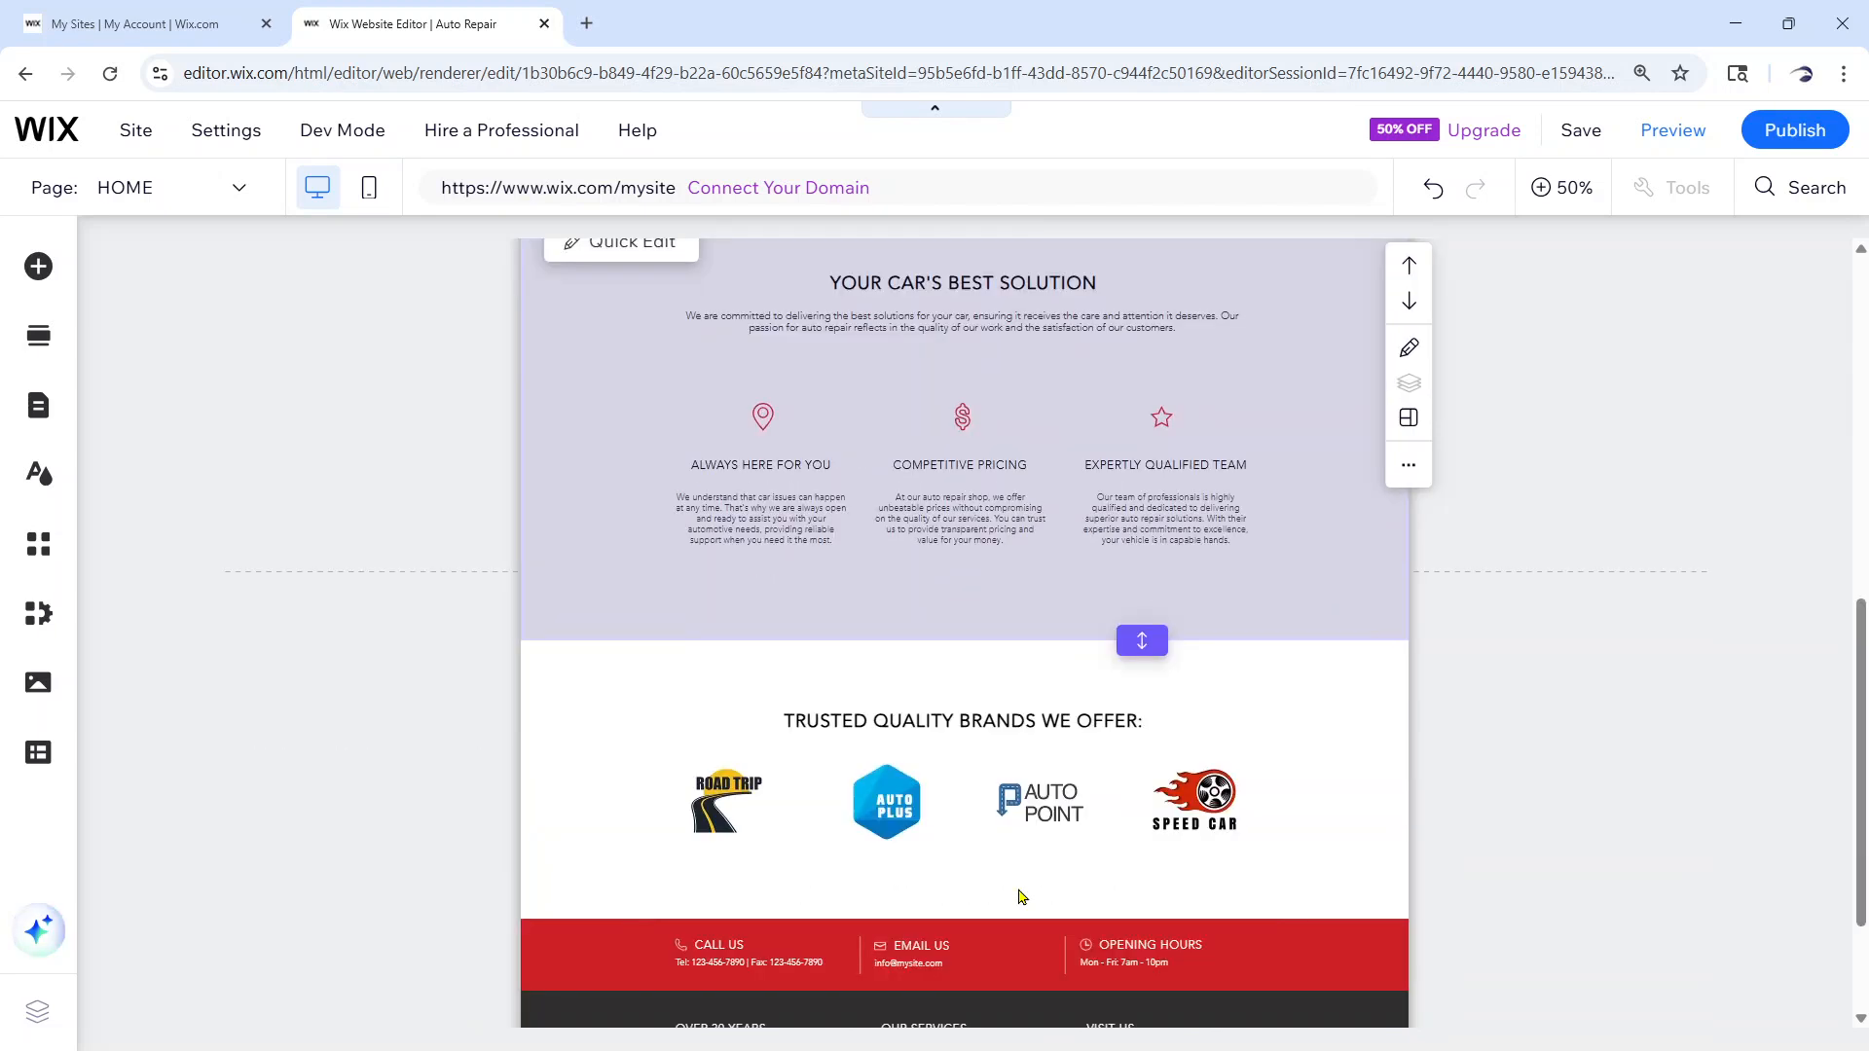
pyautogui.scroll(-2, 1020, 895)
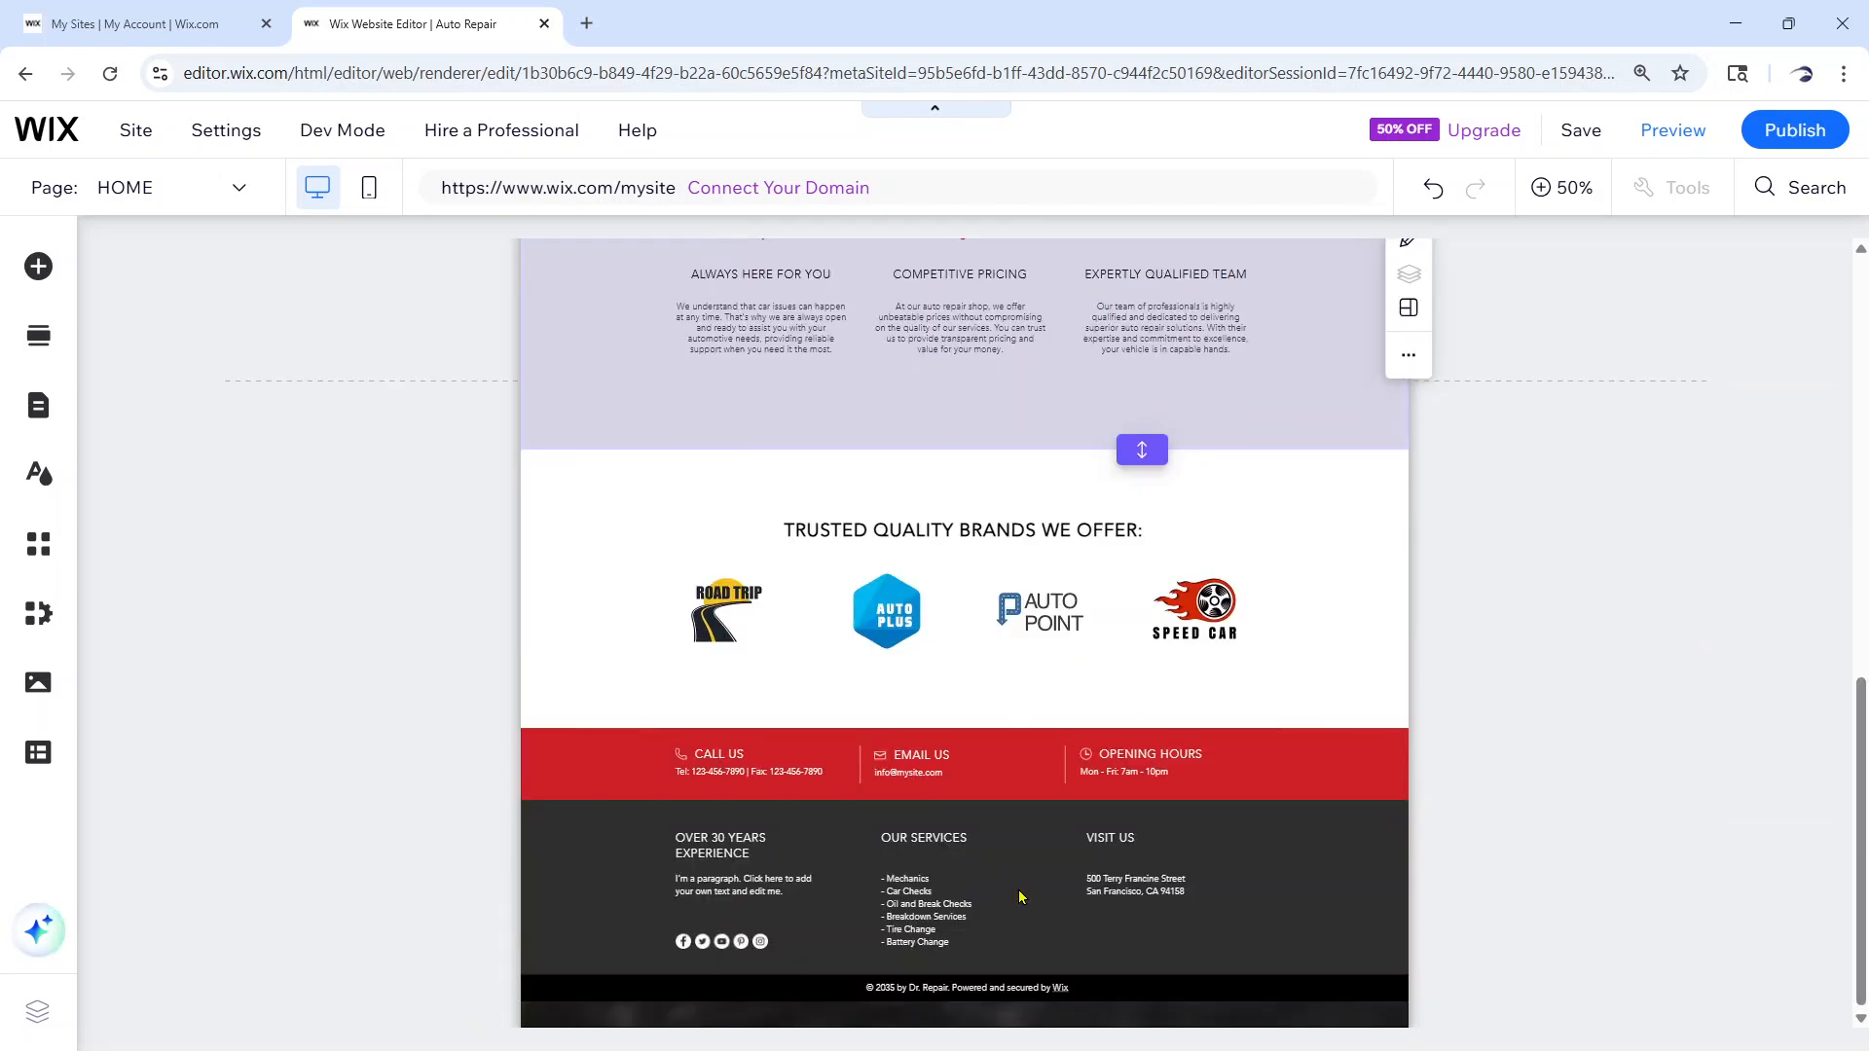
pyautogui.scroll(15, 1020, 895)
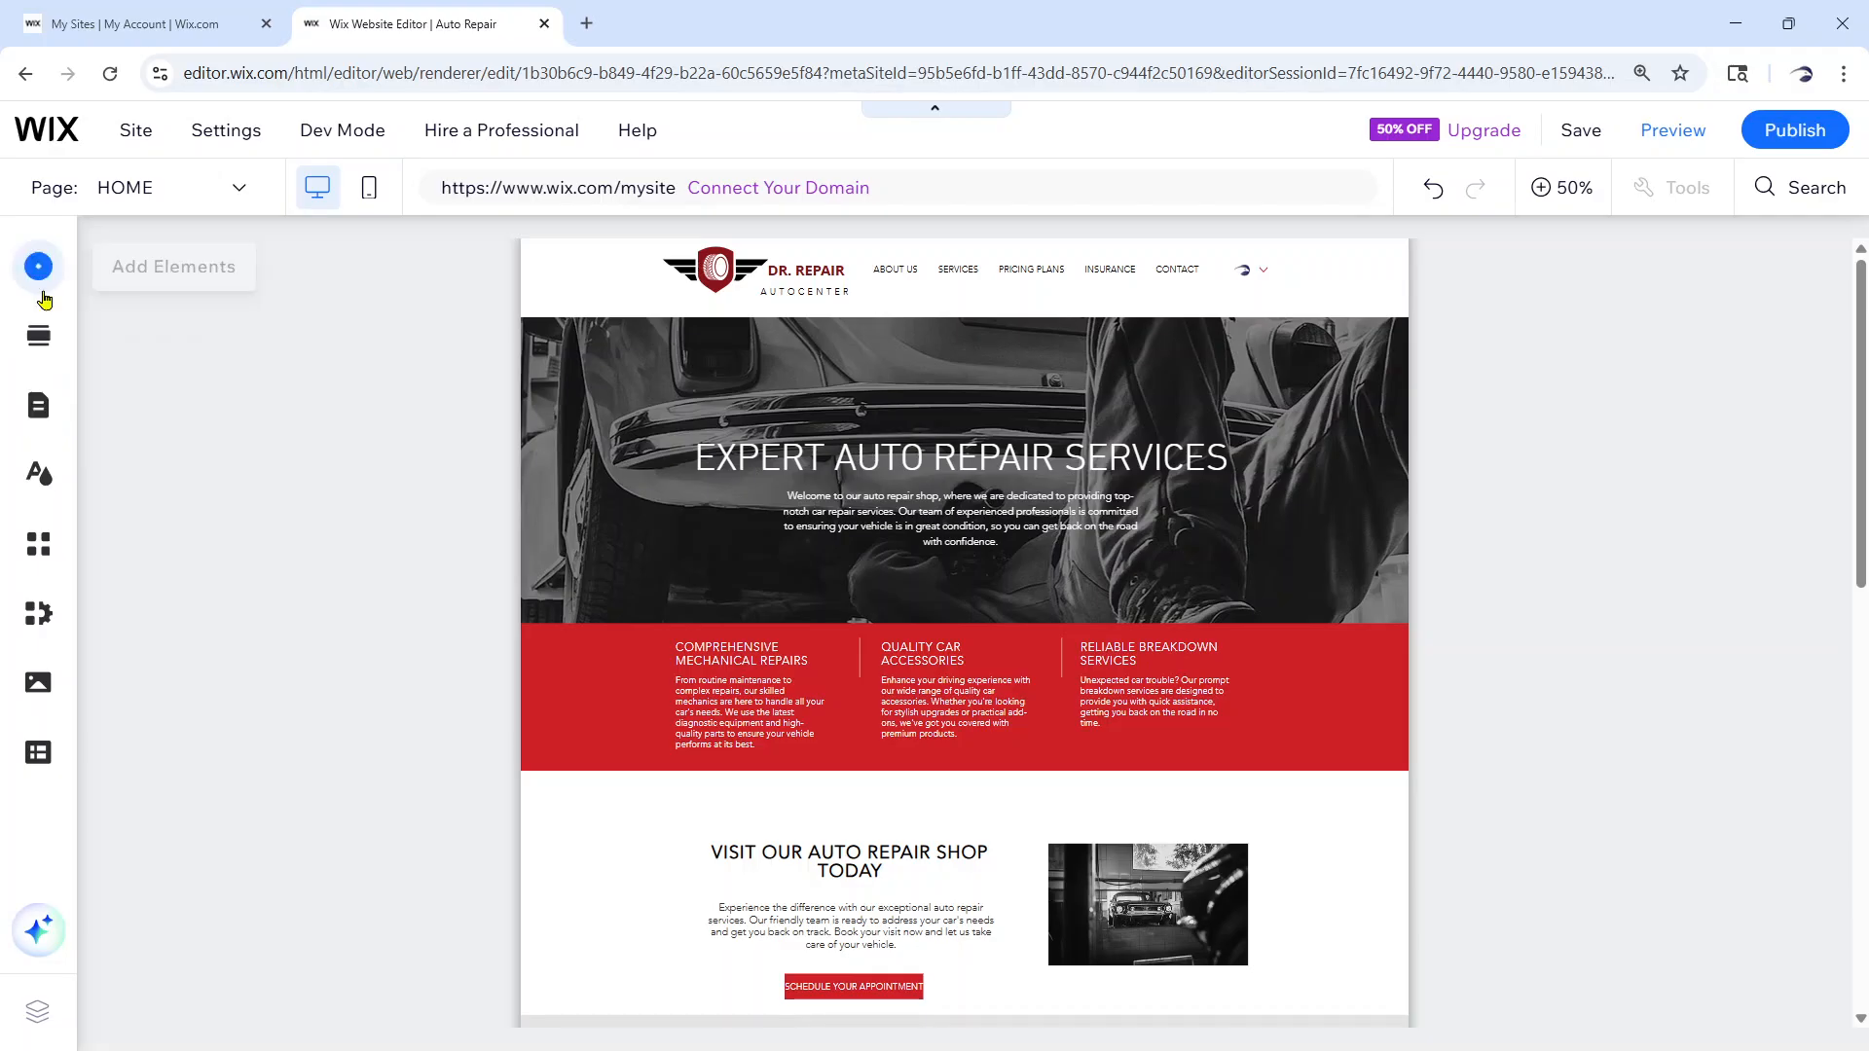
# Hide the INSURANCE page from the site menu and return to the home page canvas
pyautogui.click(36, 409)
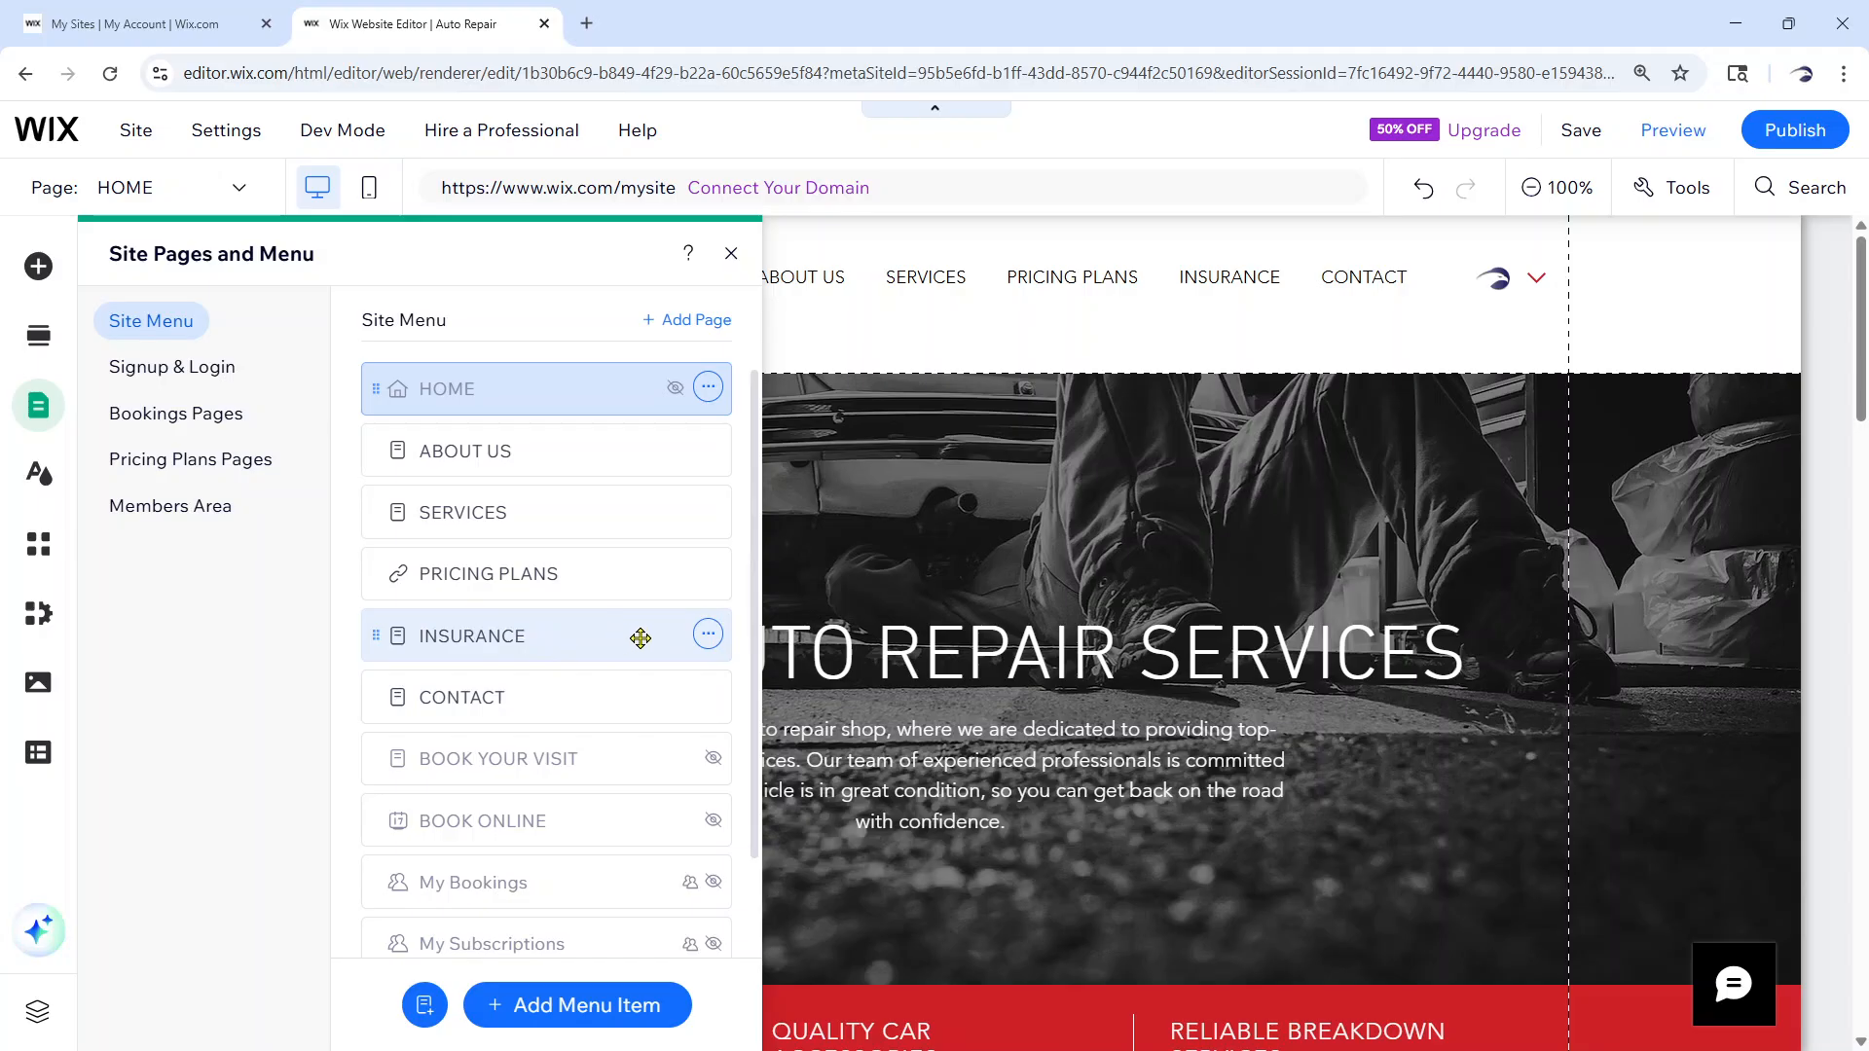
pyautogui.click(709, 636)
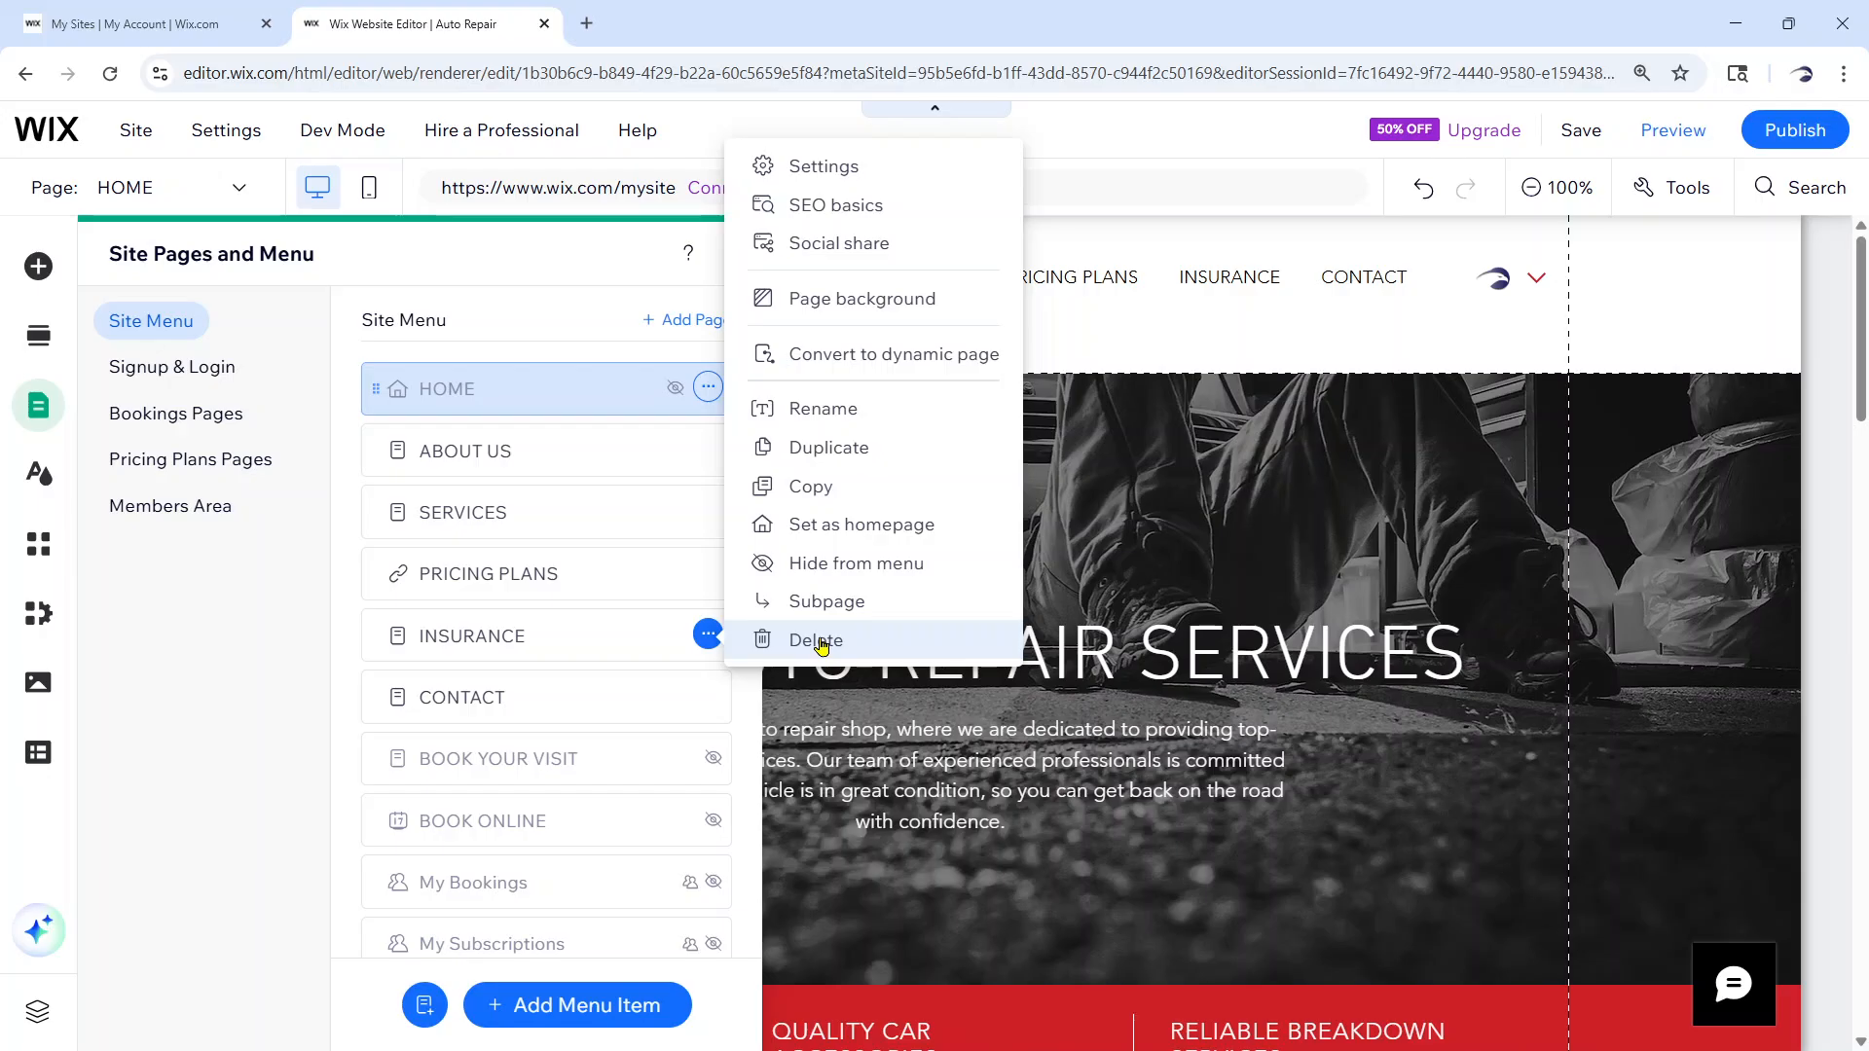
pyautogui.click(856, 563)
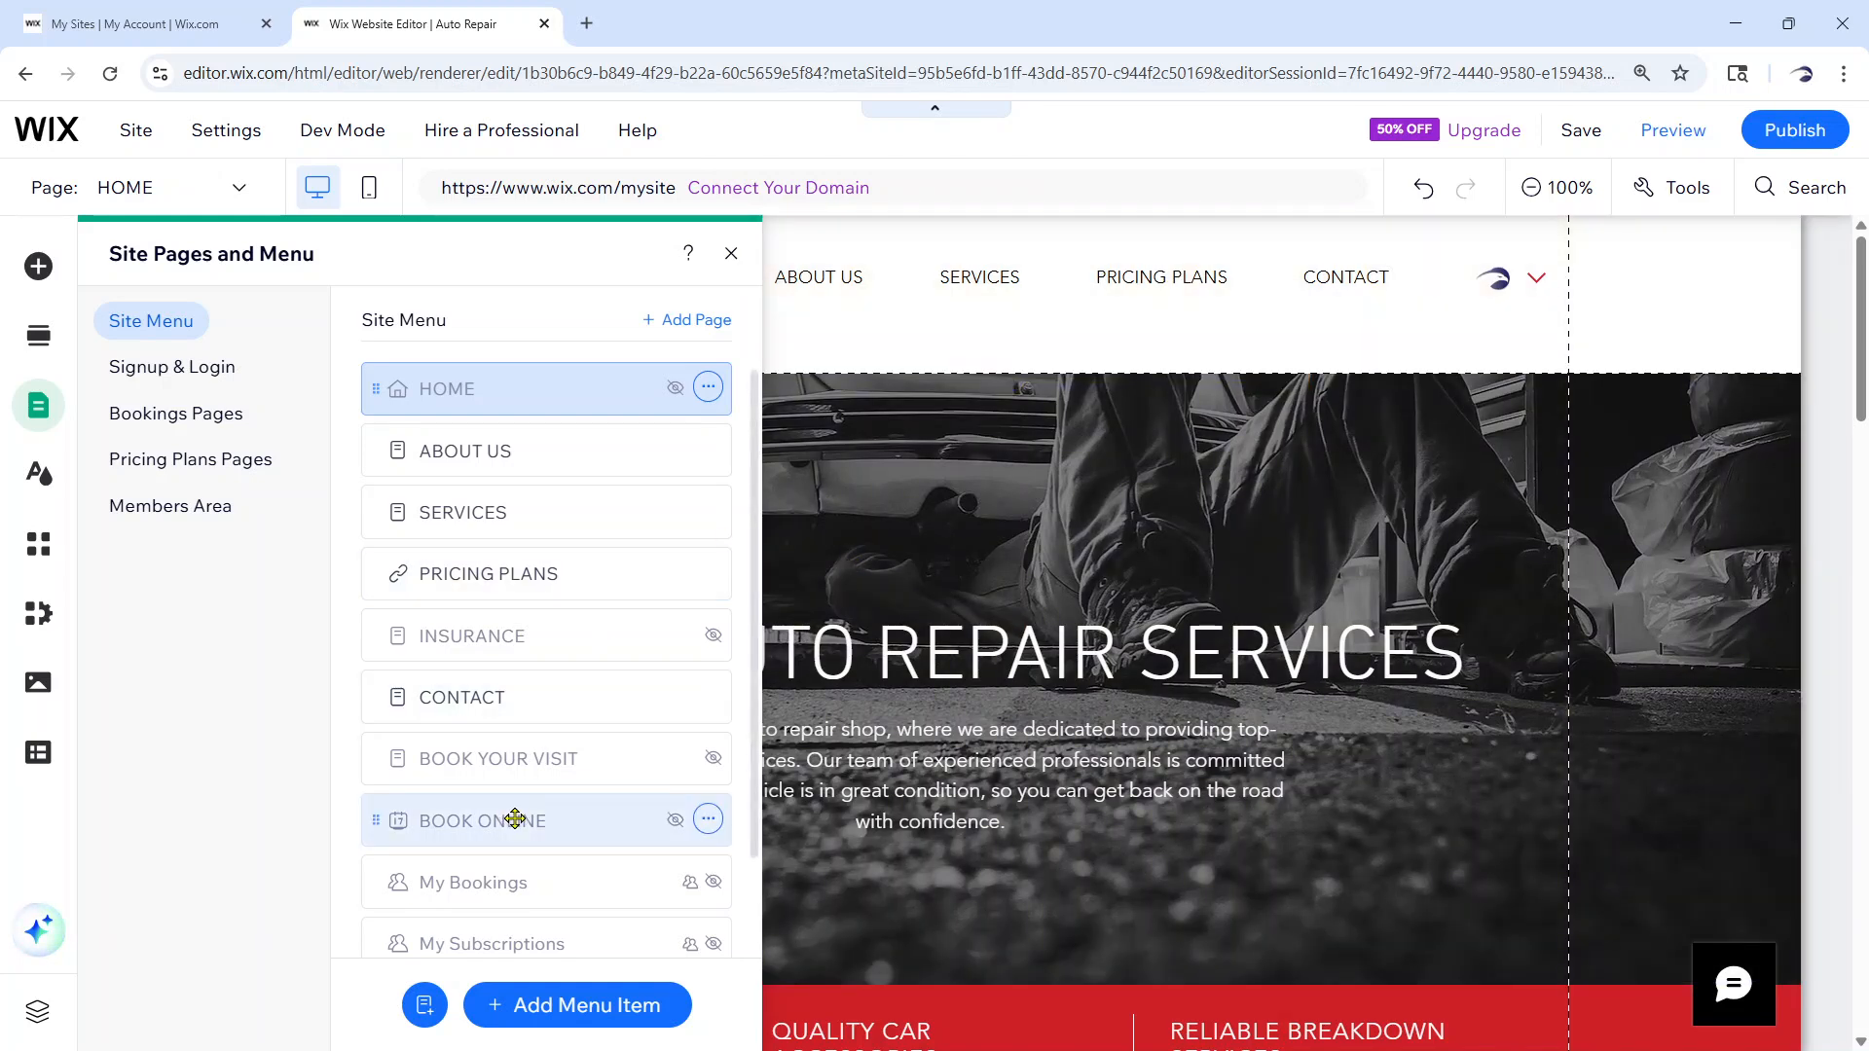
pyautogui.click(952, 444)
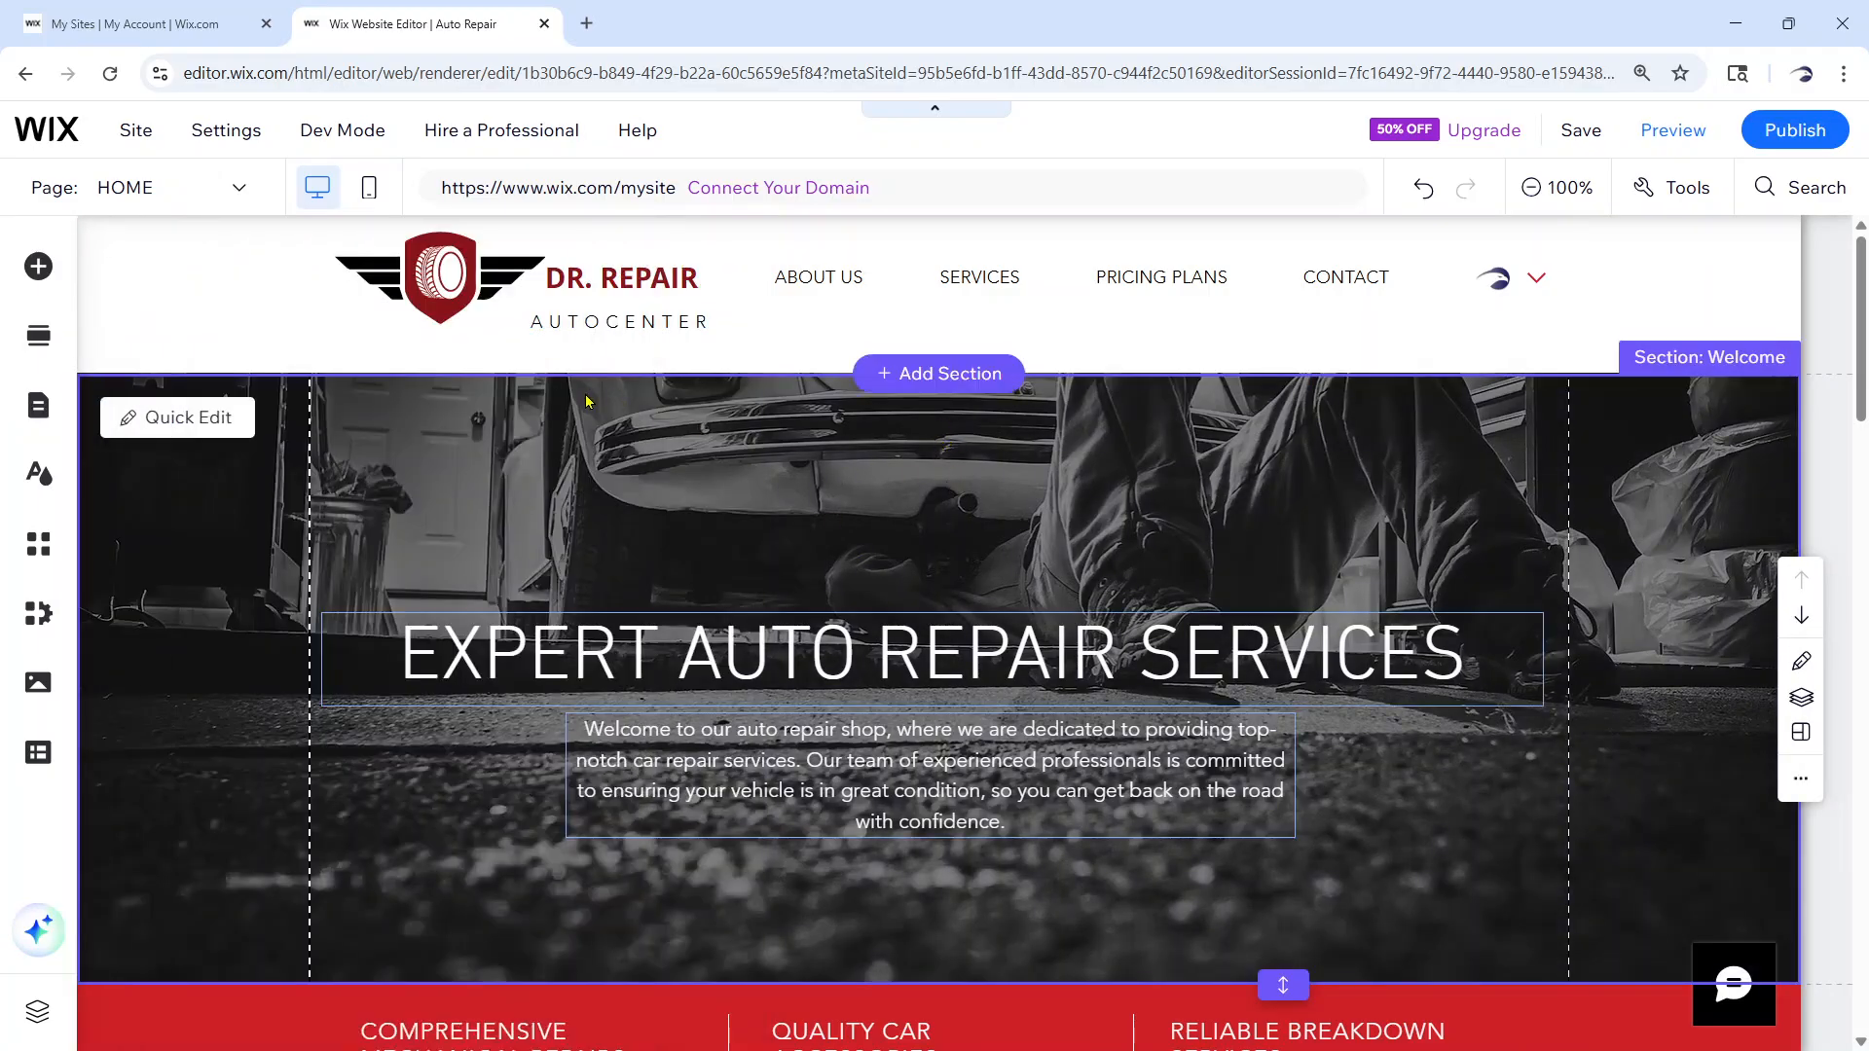
# Inspect the home page at 100% zoom, covering the service descriptions, appointment promotion, benefits and footer contact details
pyautogui.scroll(-4, 630, 460)
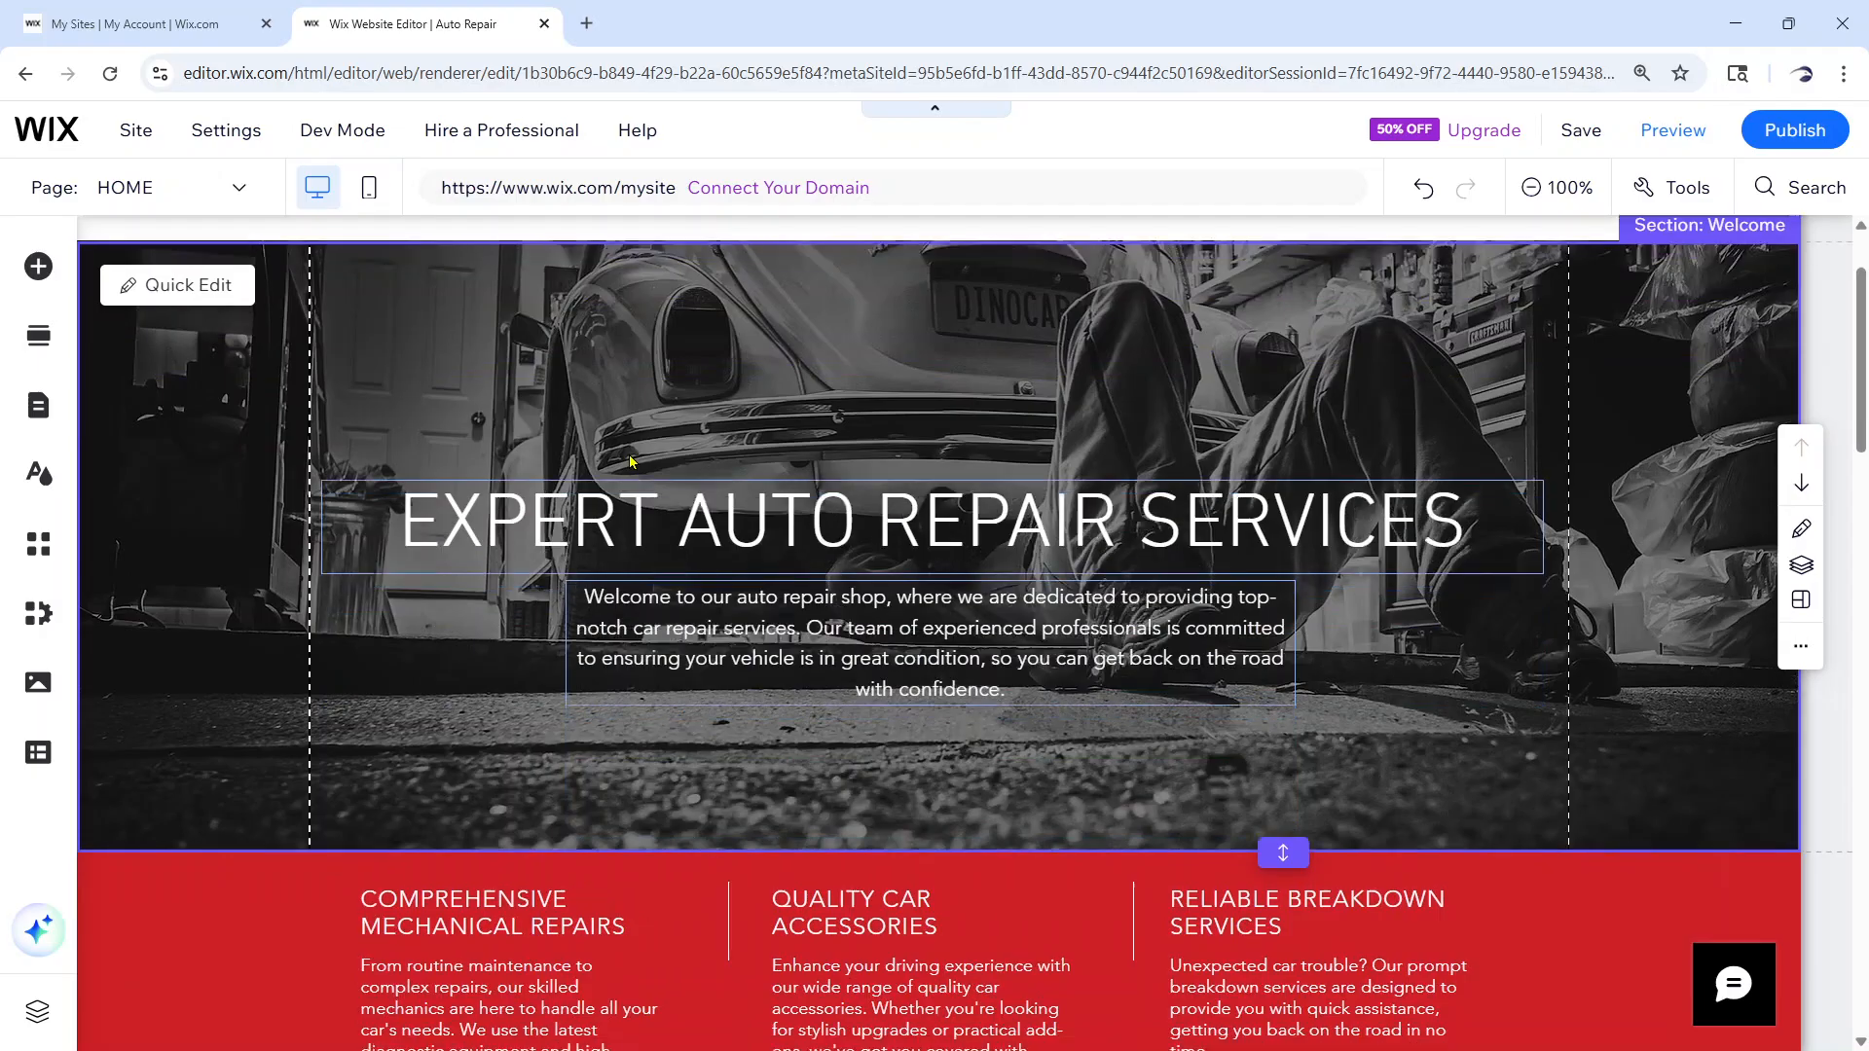
pyautogui.scroll(-5, 630, 460)
pyautogui.scroll(-7, 630, 460)
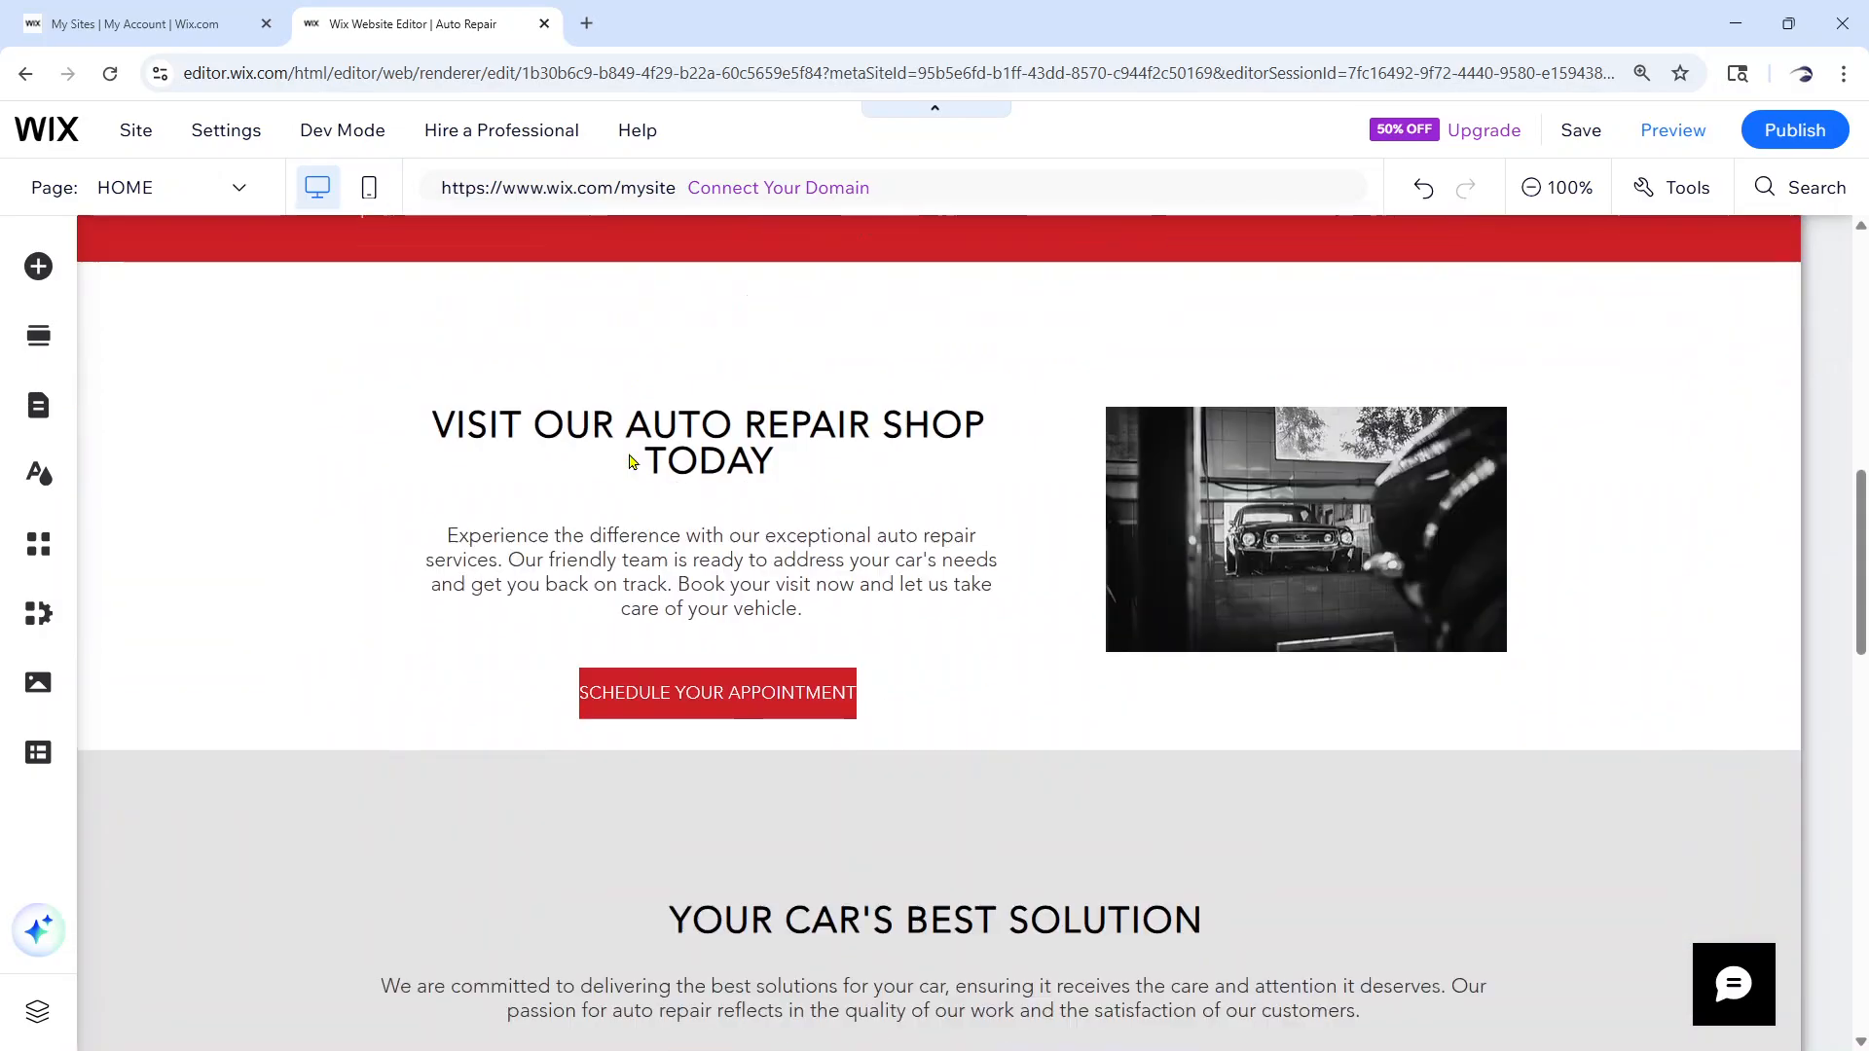
pyautogui.scroll(-5, 630, 461)
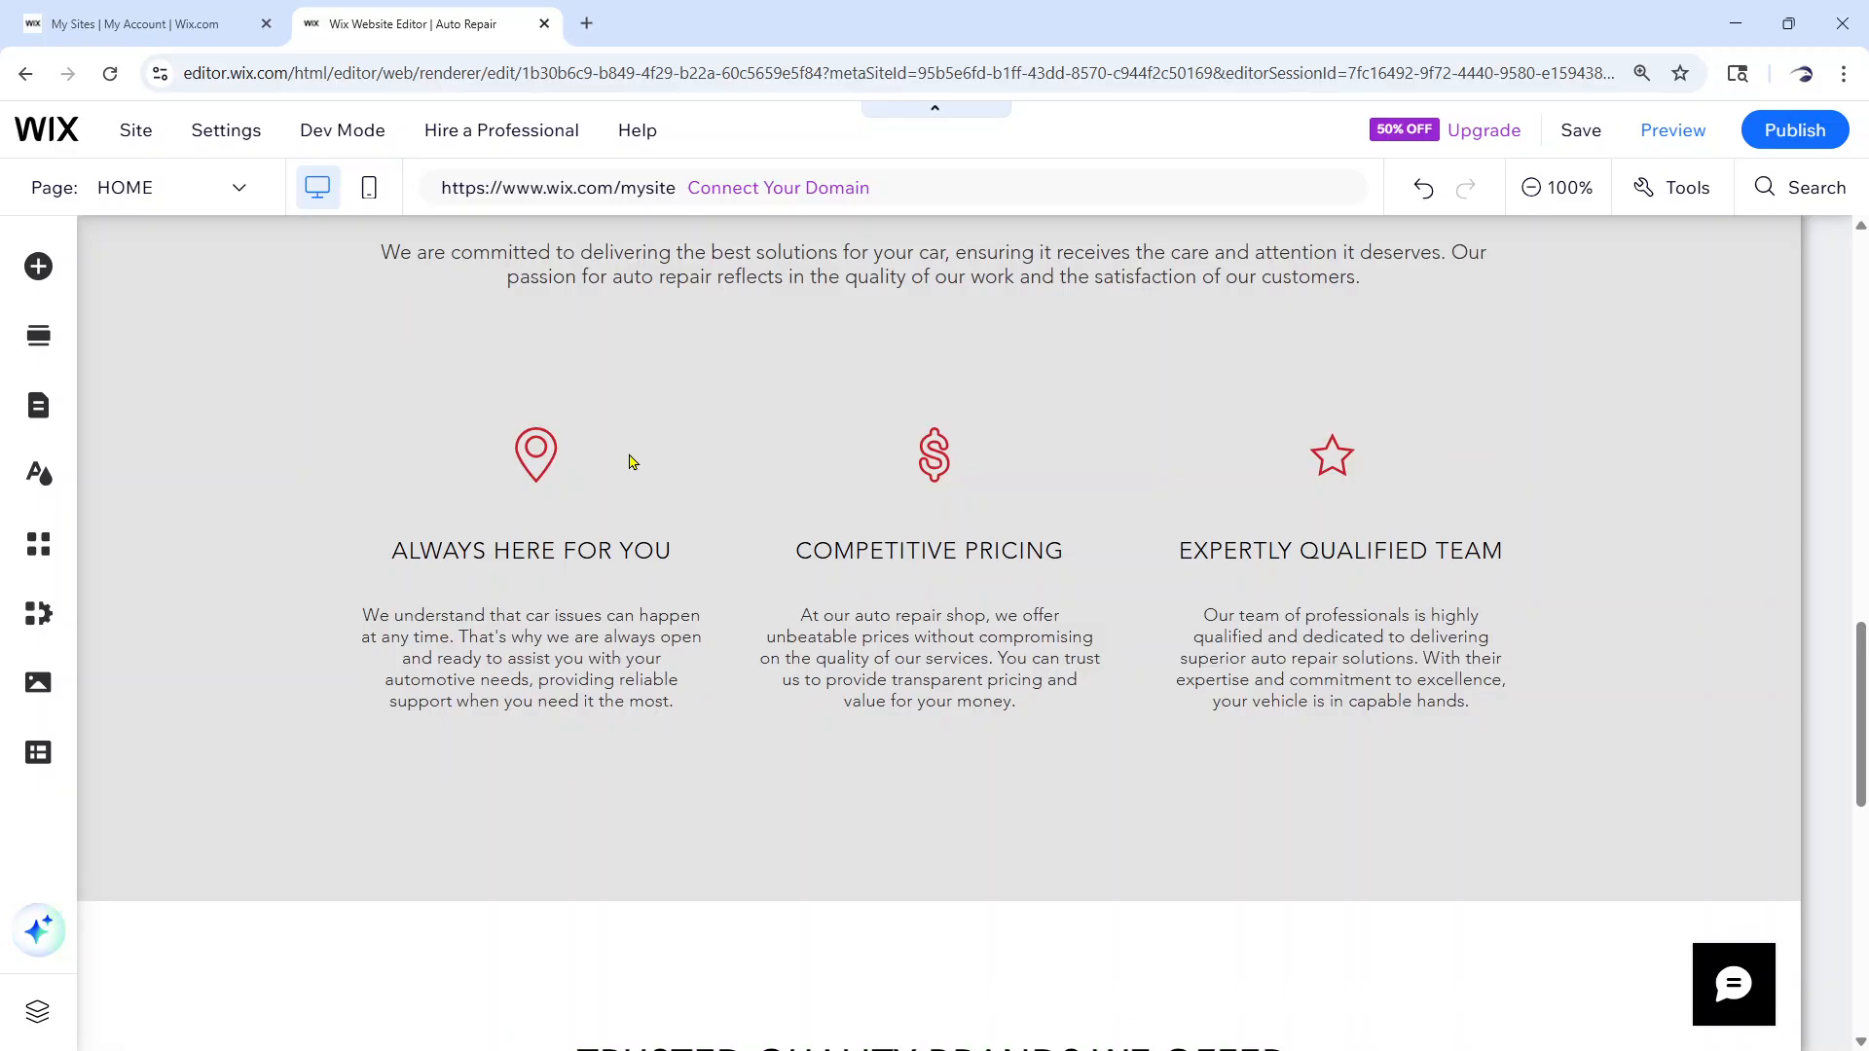
pyautogui.scroll(7, 630, 460)
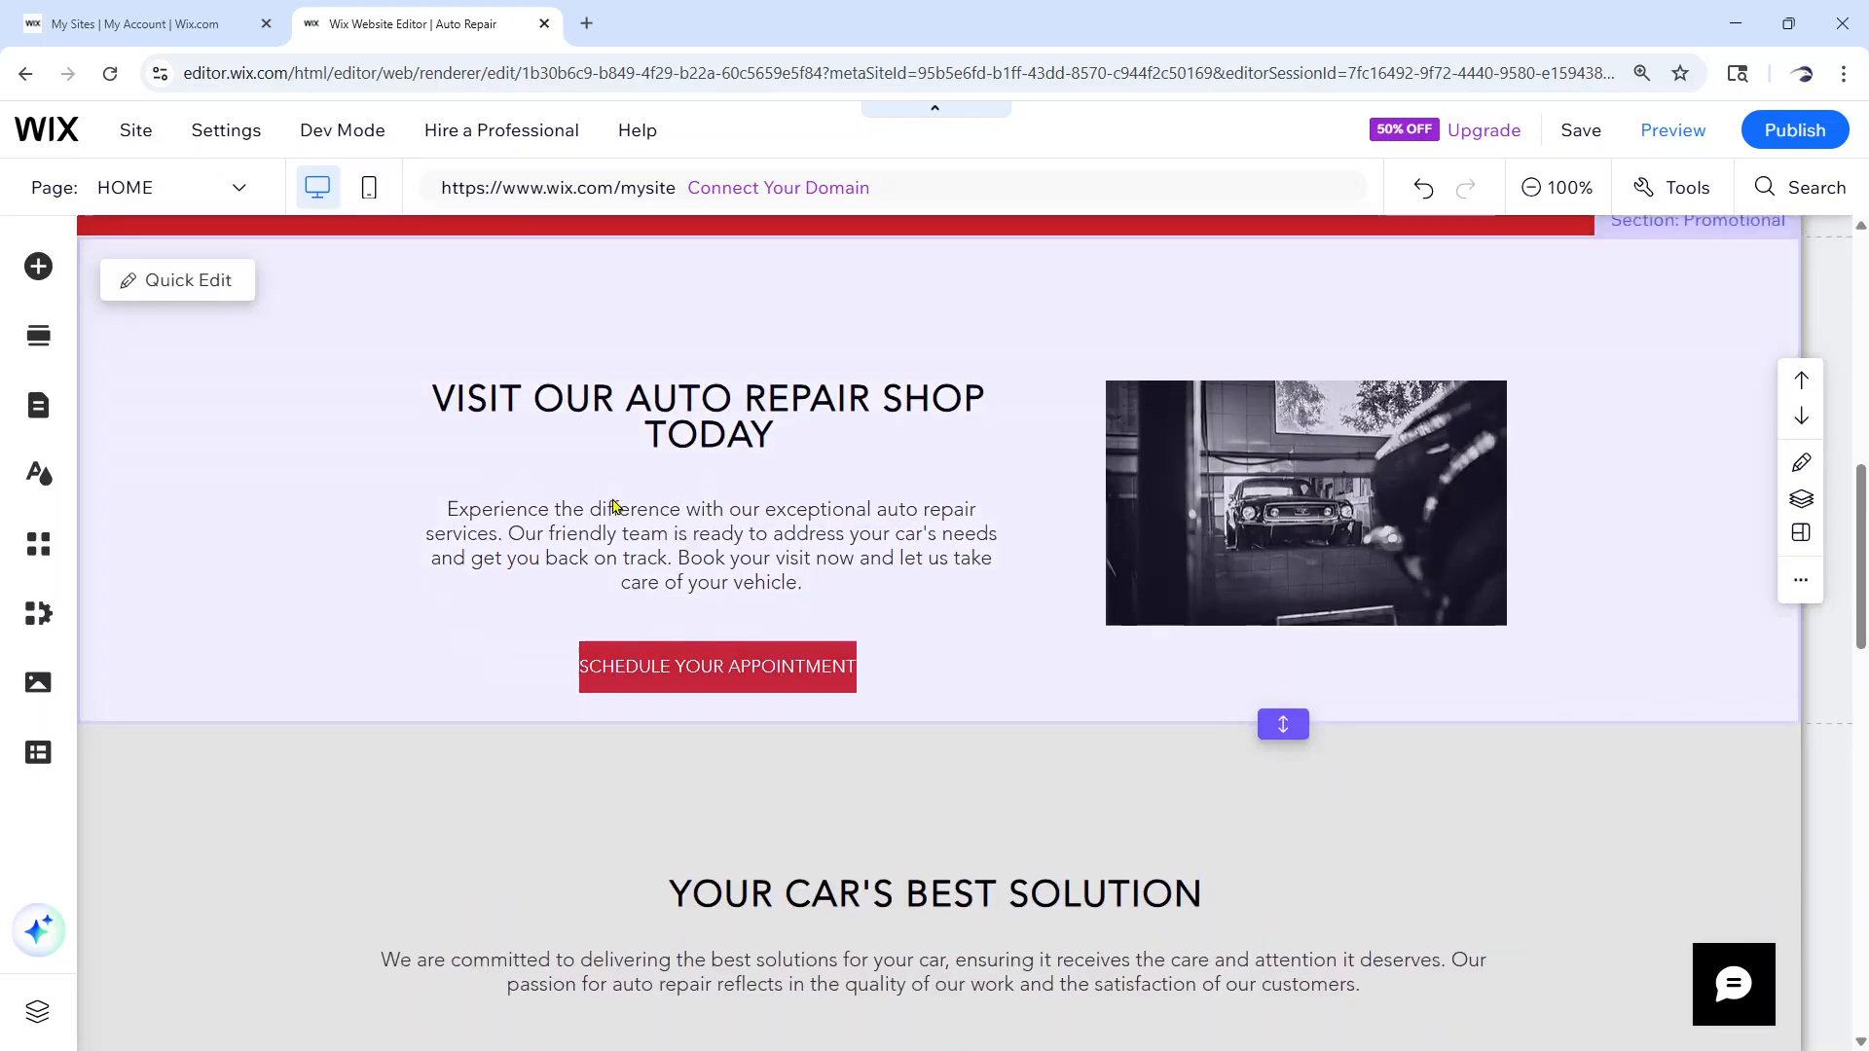
pyautogui.scroll(5, 613, 503)
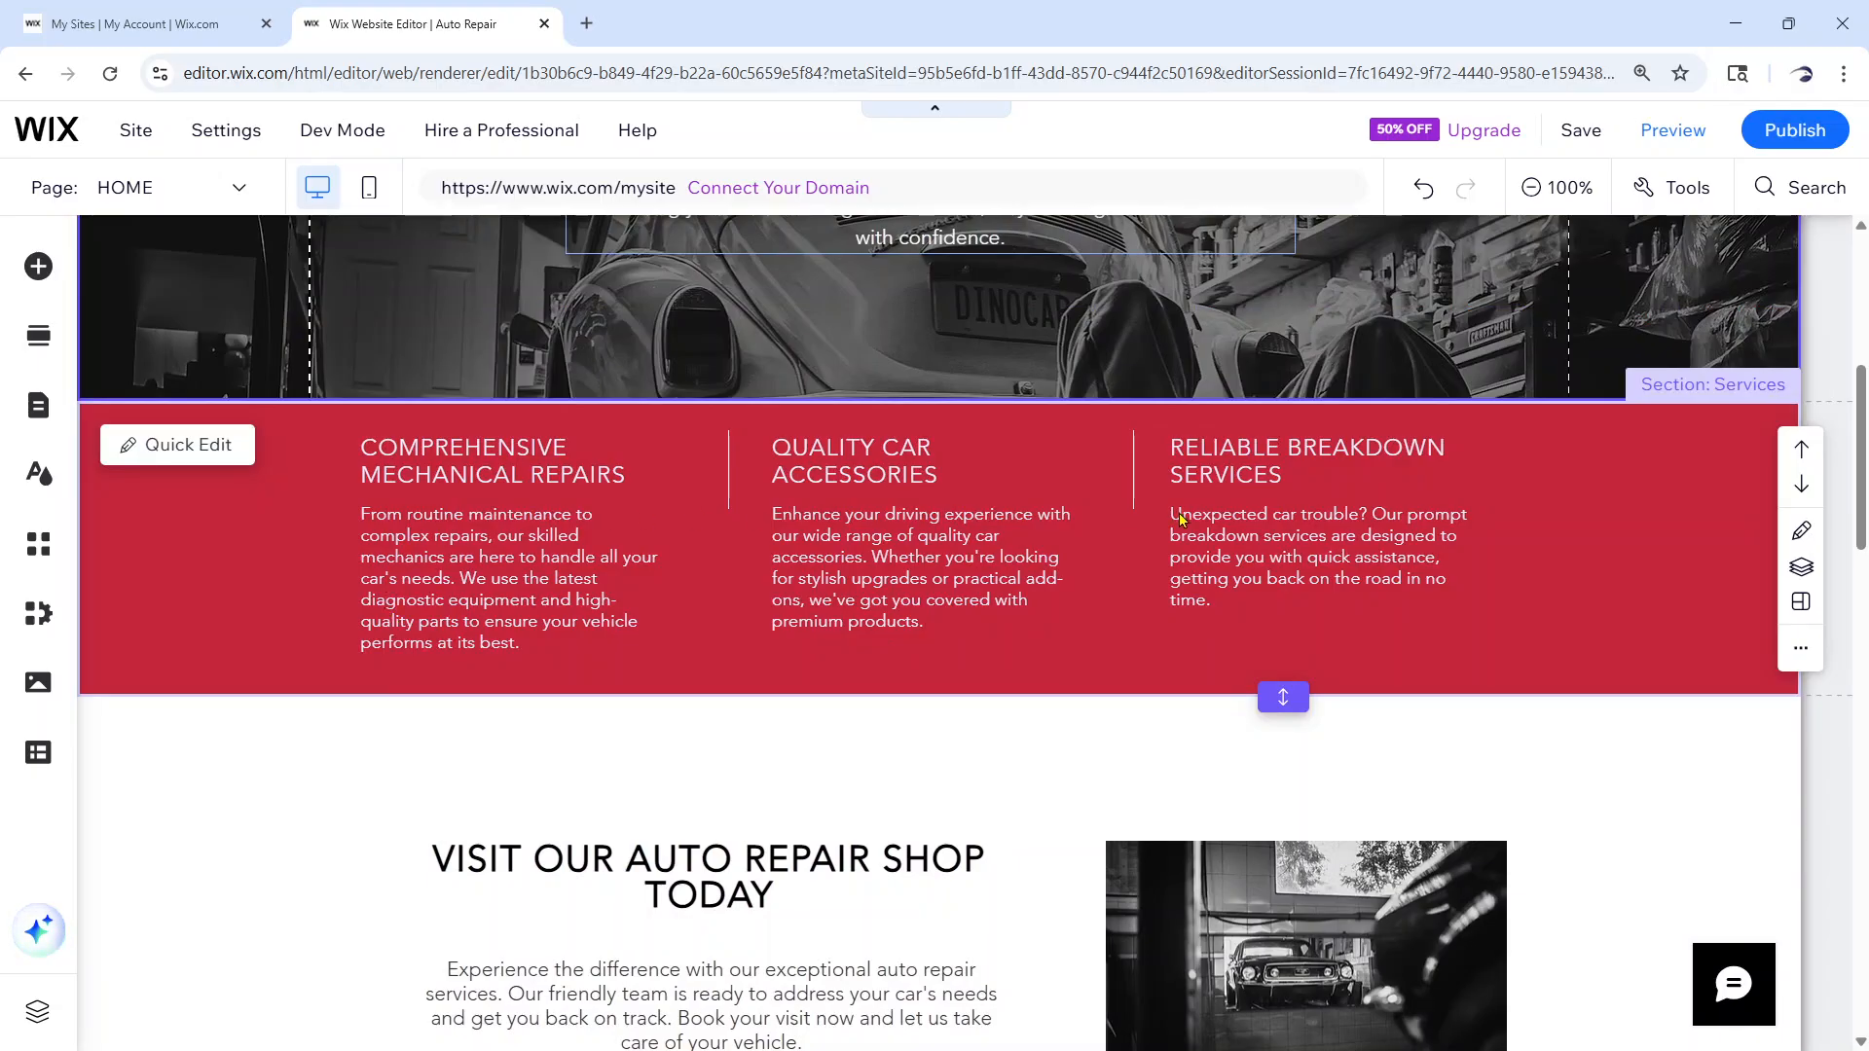
pyautogui.scroll(-10, 1200, 551)
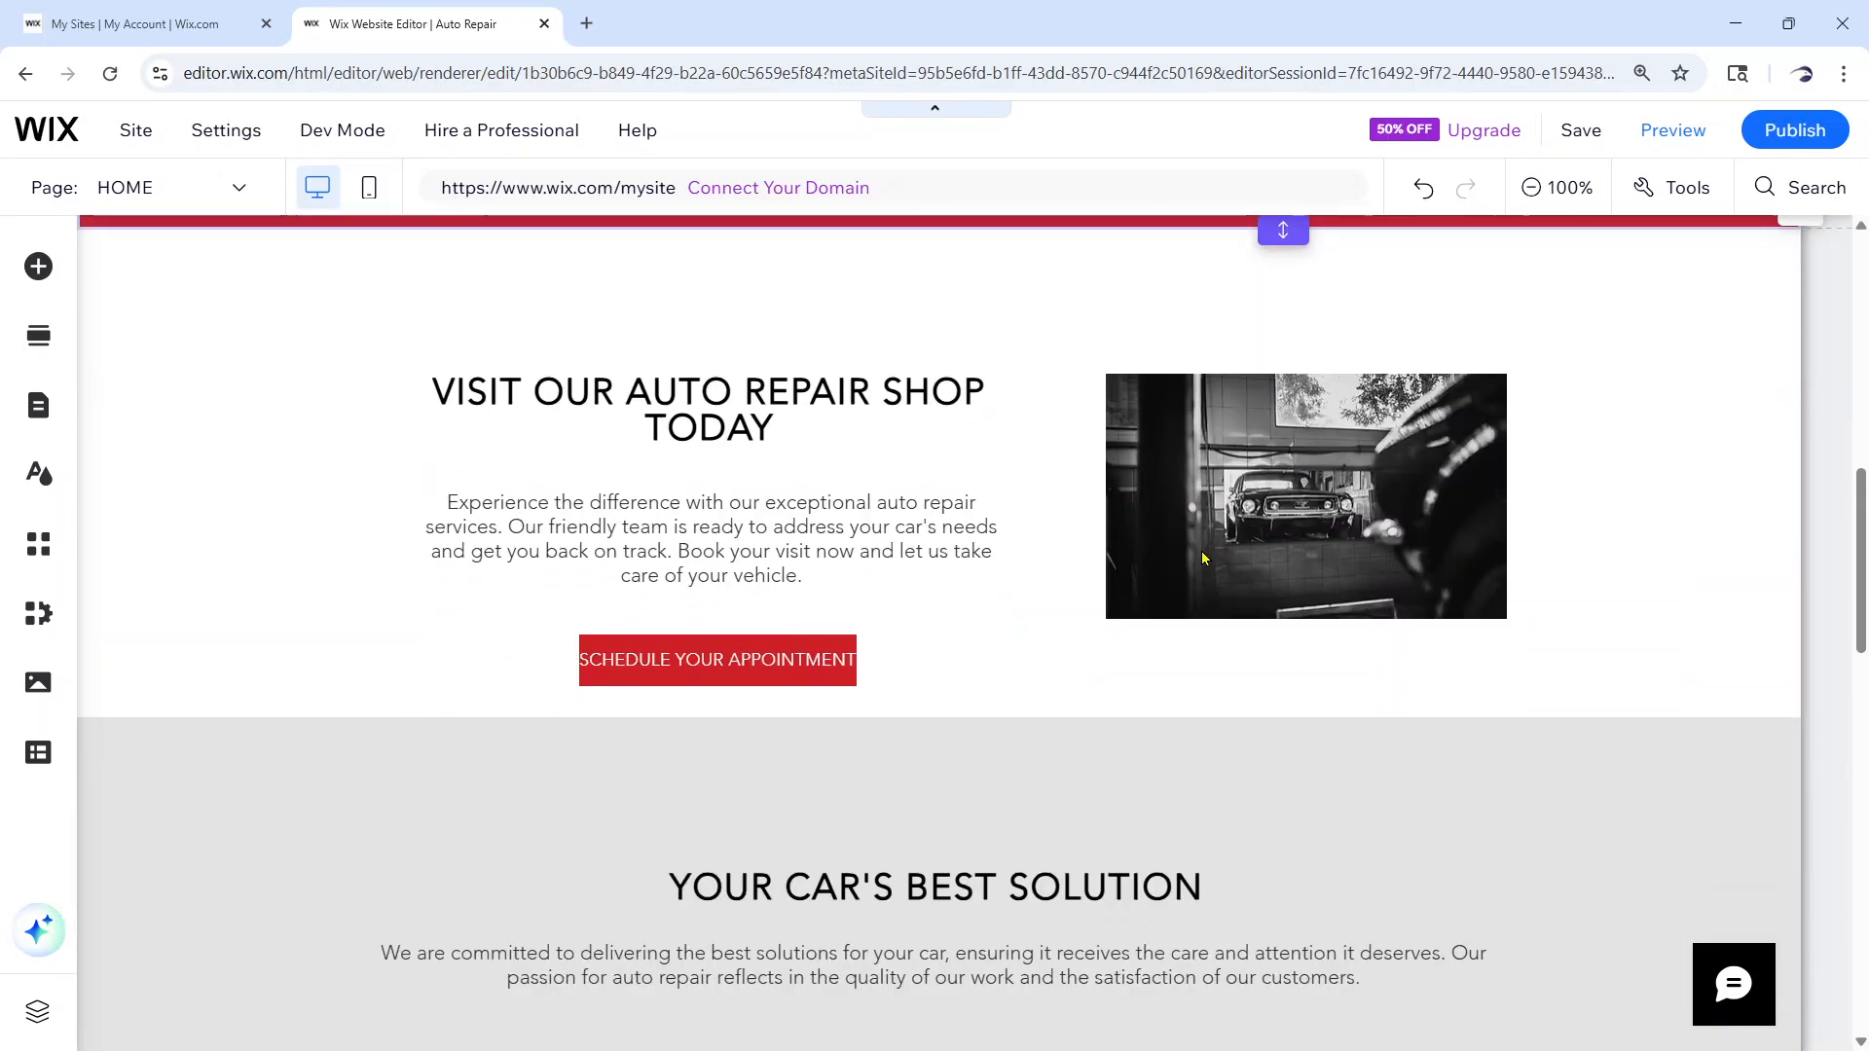
pyautogui.scroll(-13, 1265, 714)
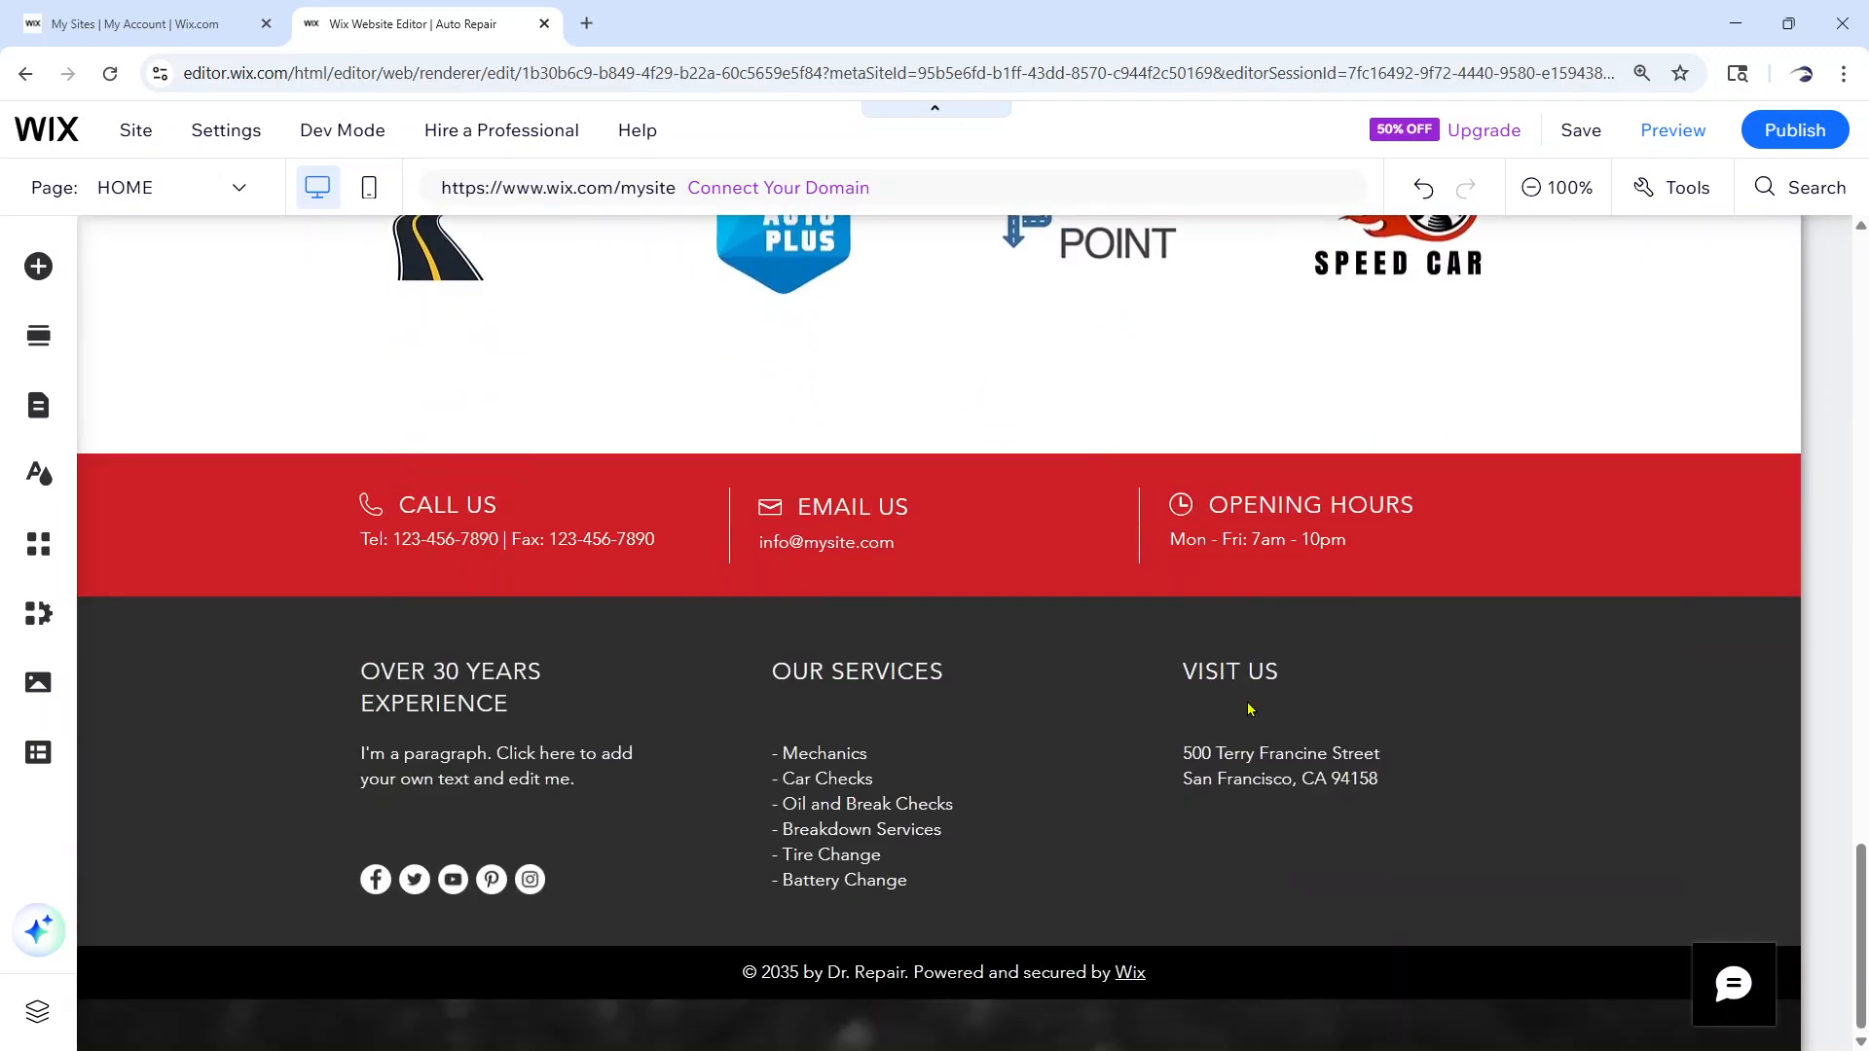
pyautogui.scroll(20, 1248, 708)
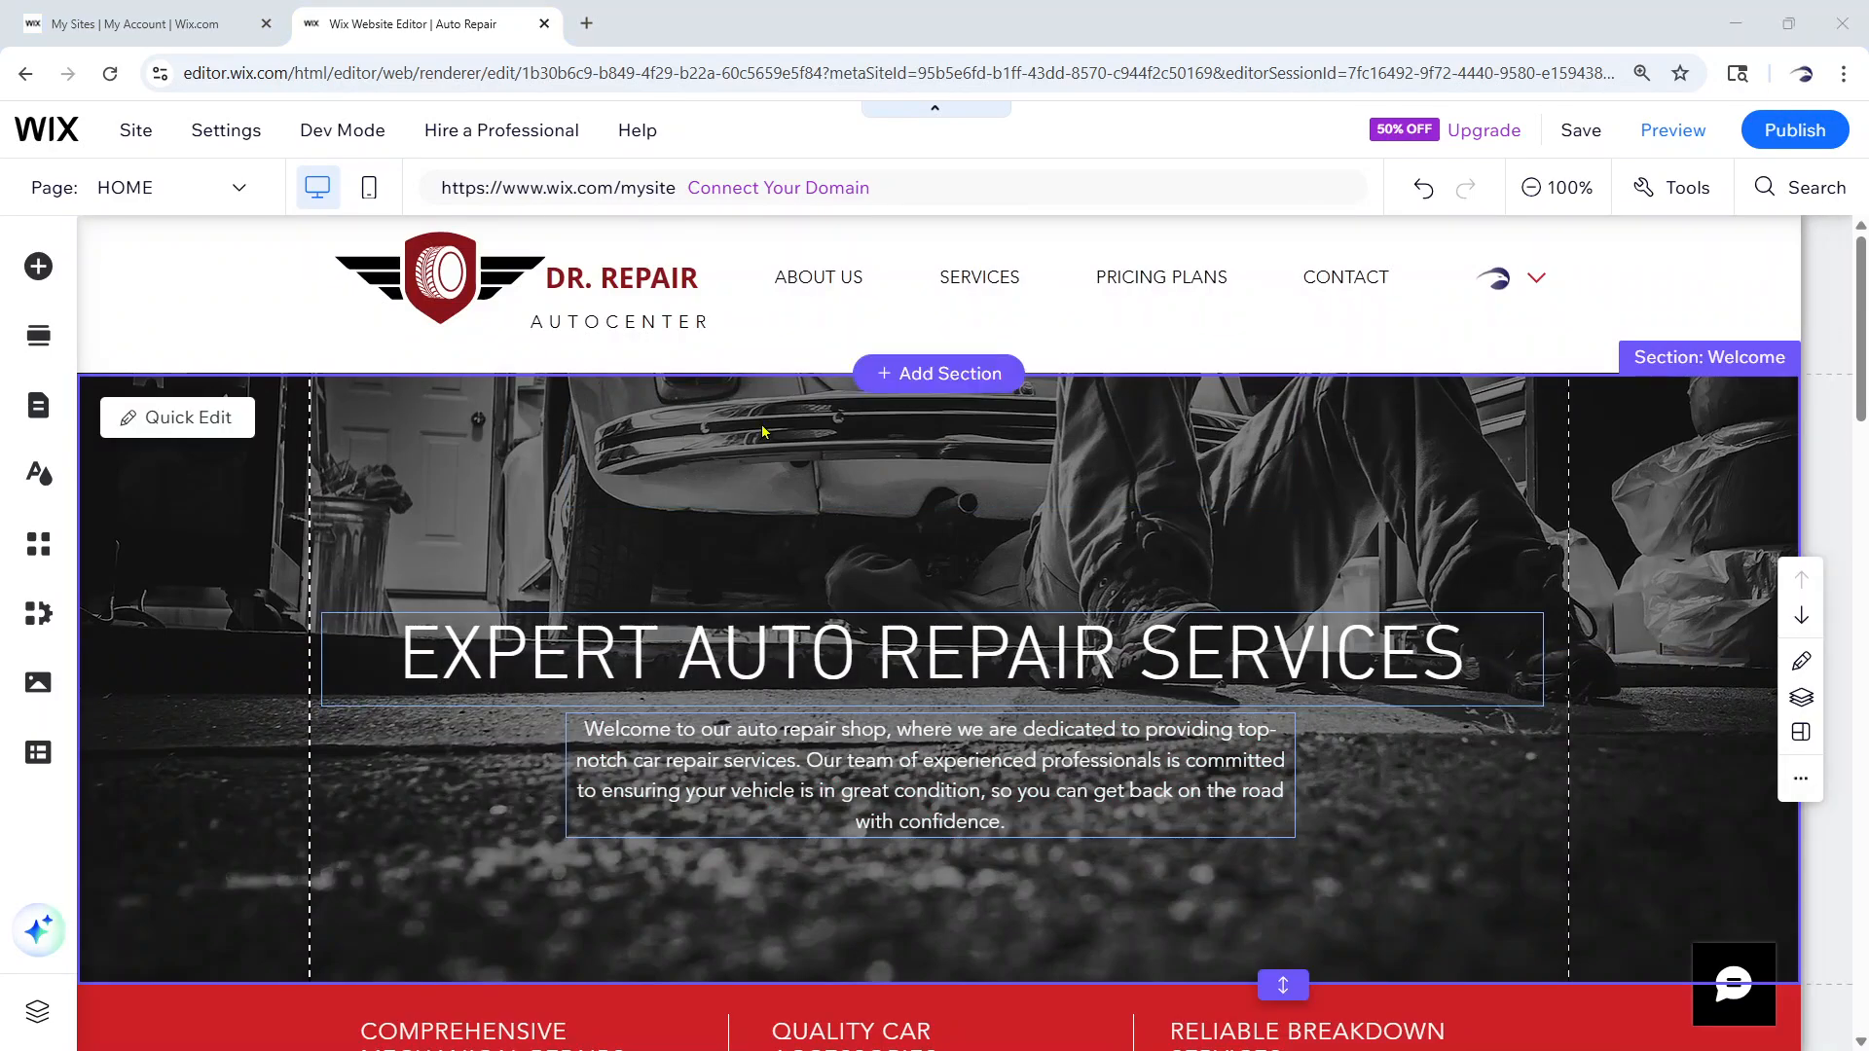
pyautogui.scroll(-3, 875, 542)
pyautogui.scroll(3, 876, 542)
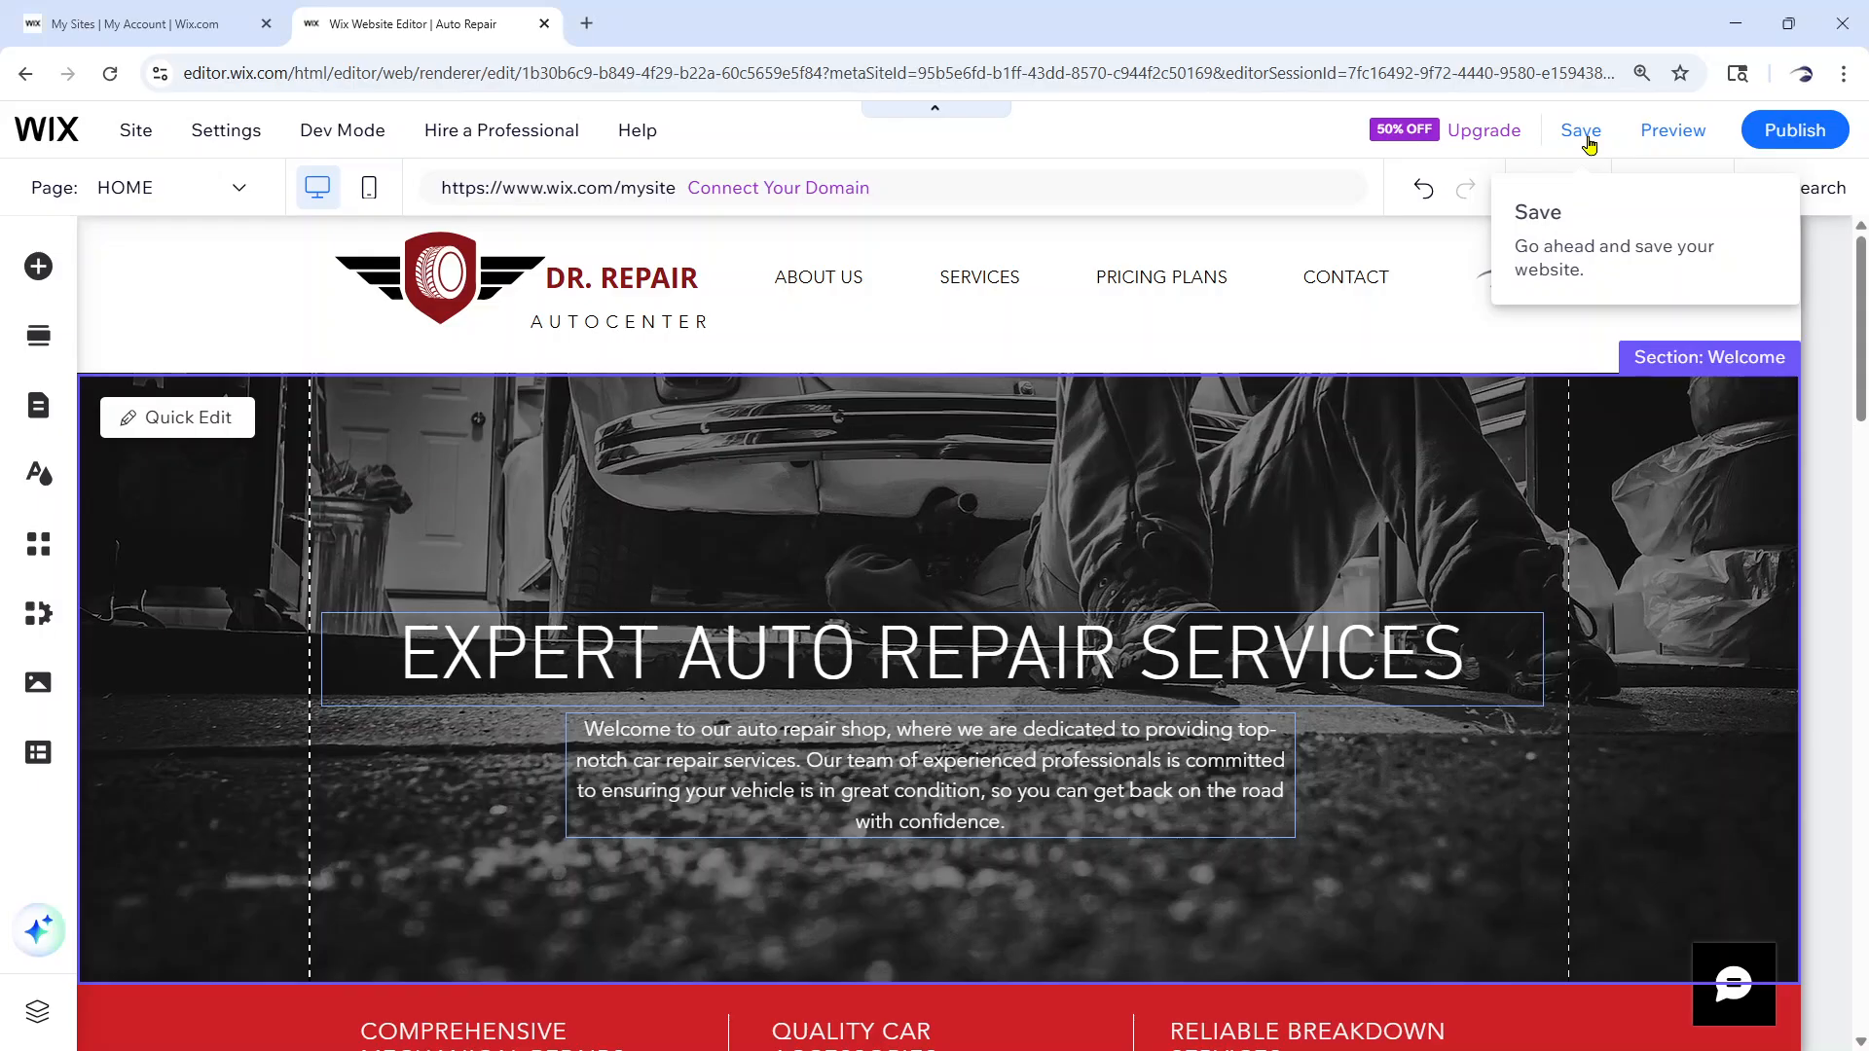
# Save the site under a free Wix.com domain with the address ending auto-repair
pyautogui.click(1588, 143)
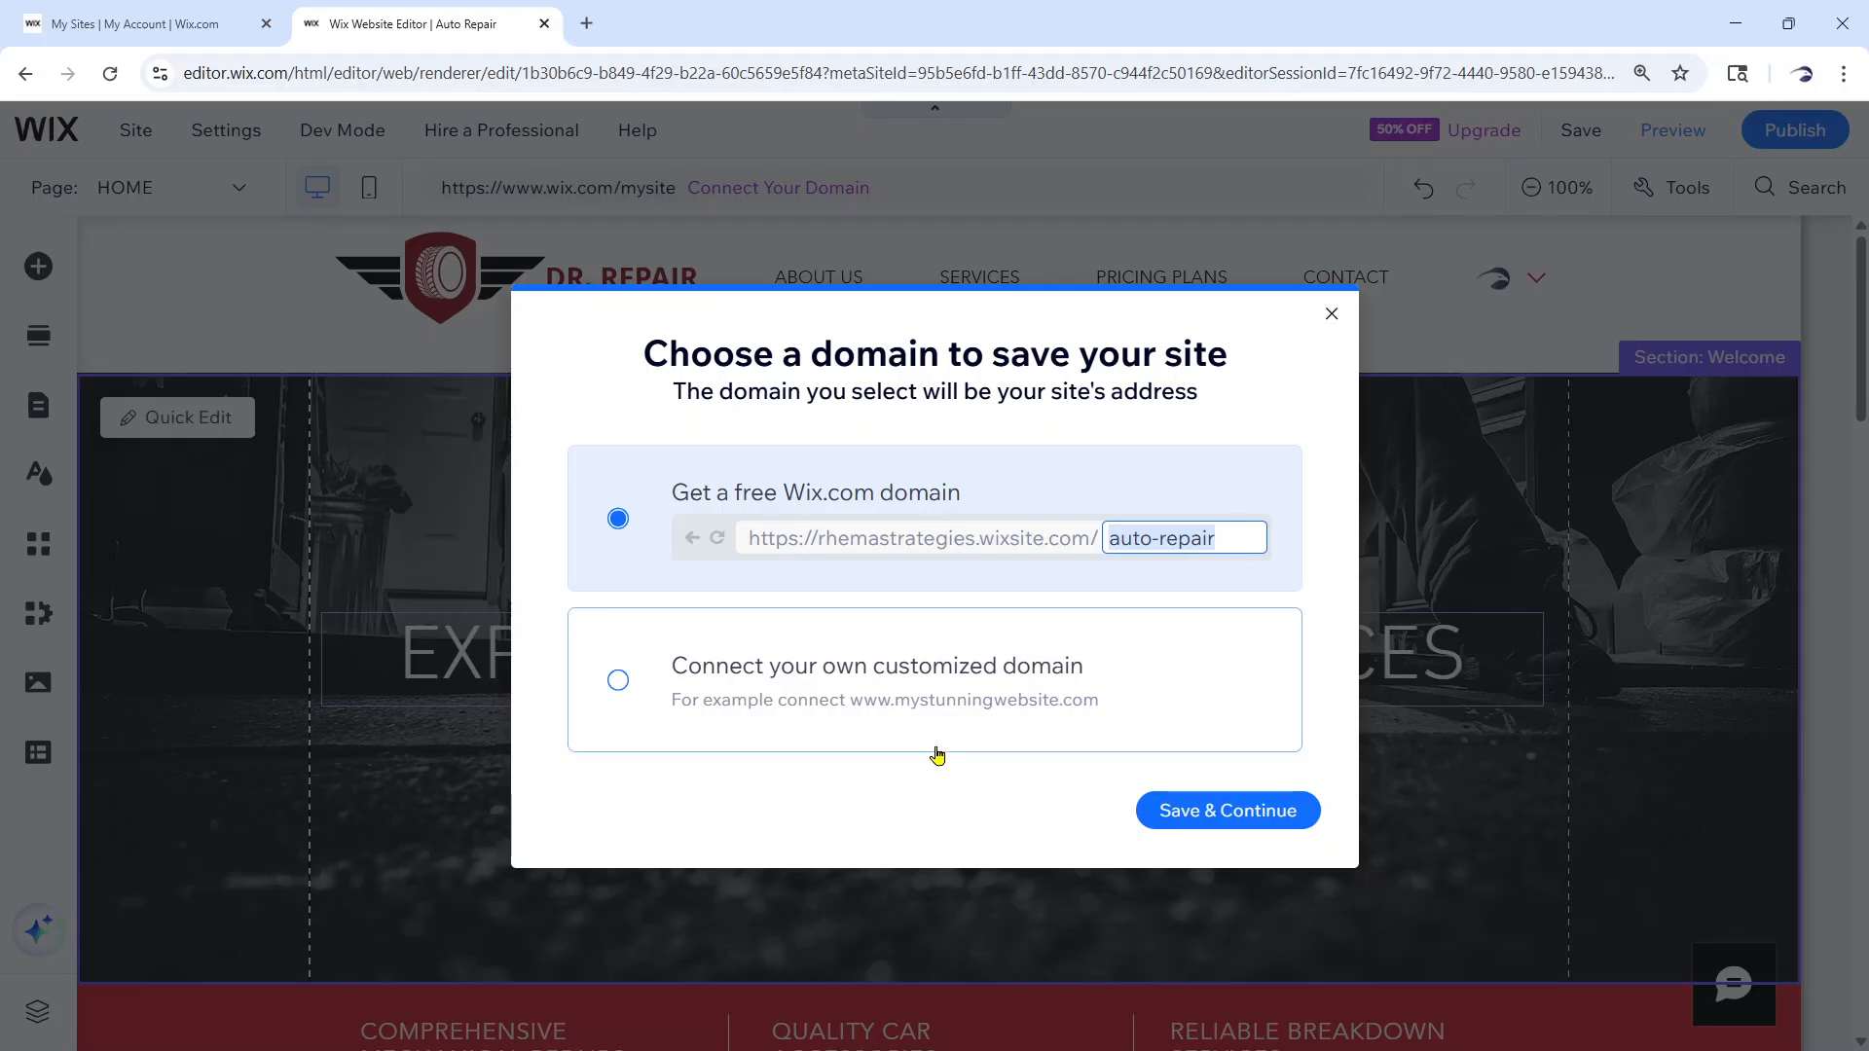
pyautogui.click(1202, 802)
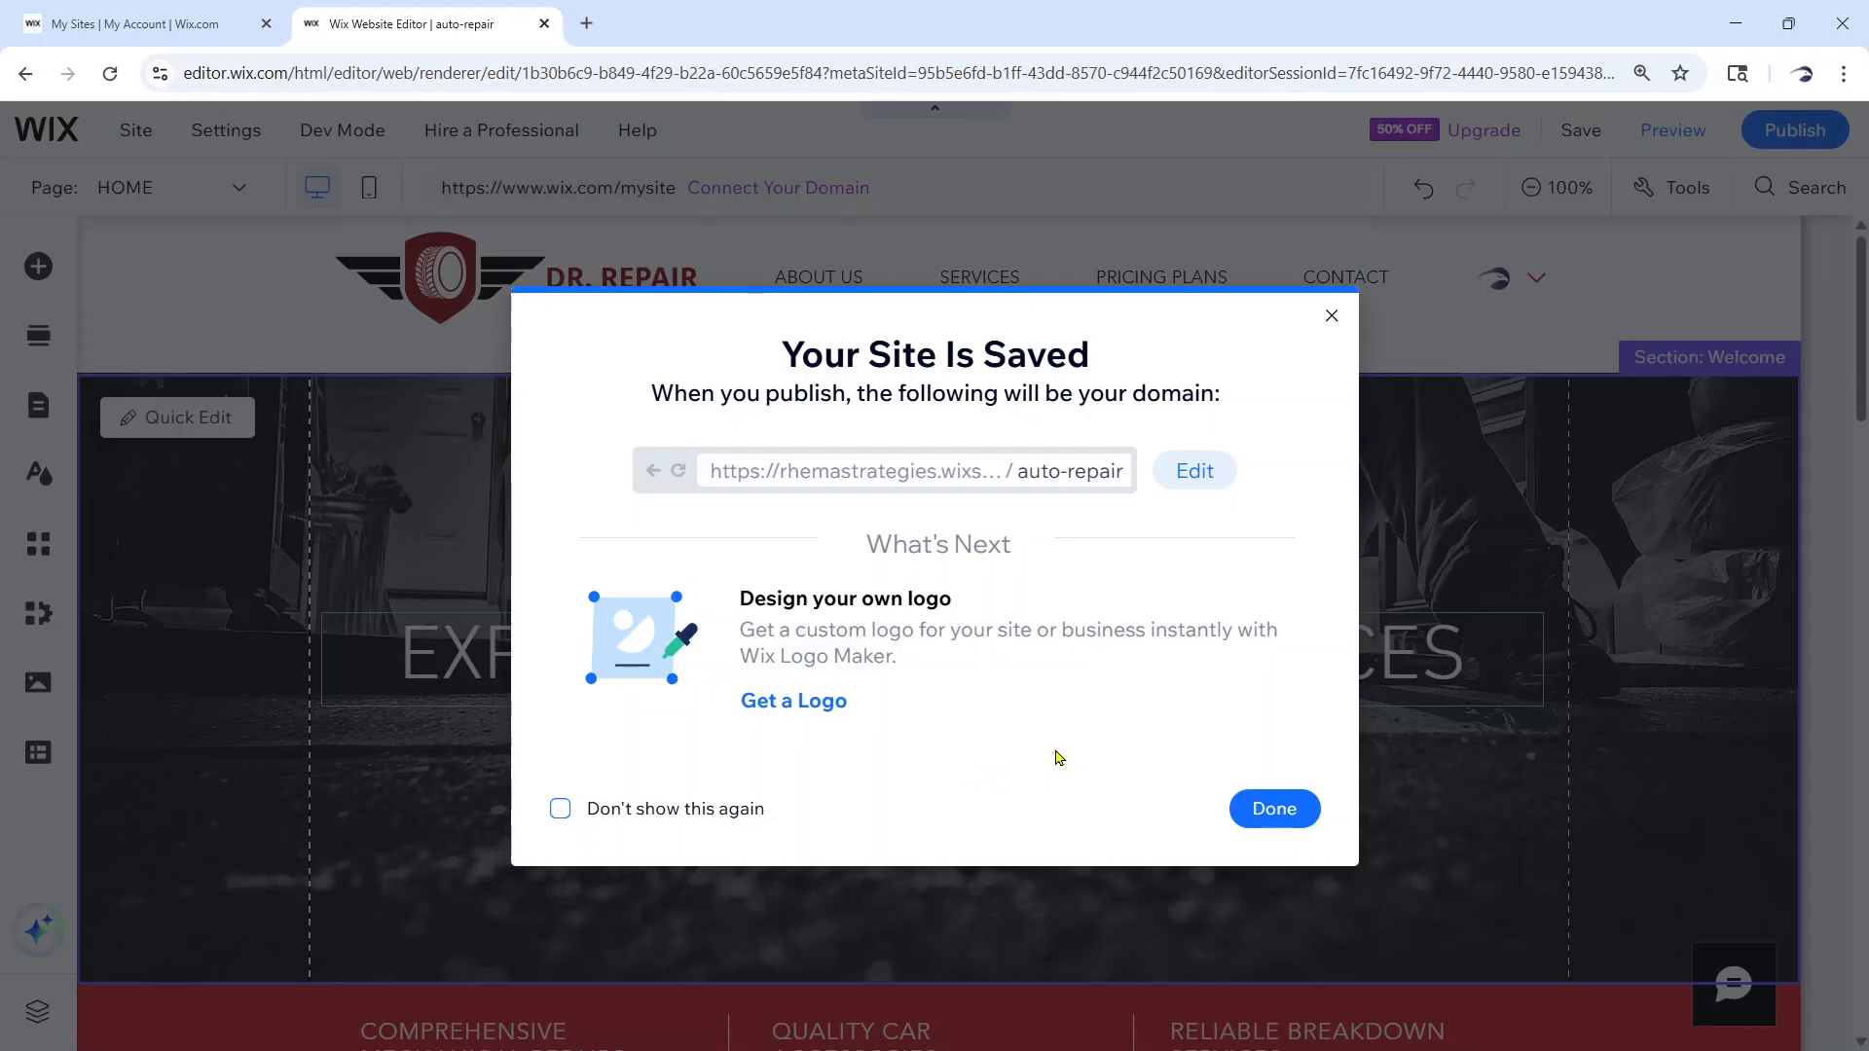
pyautogui.click(1270, 820)
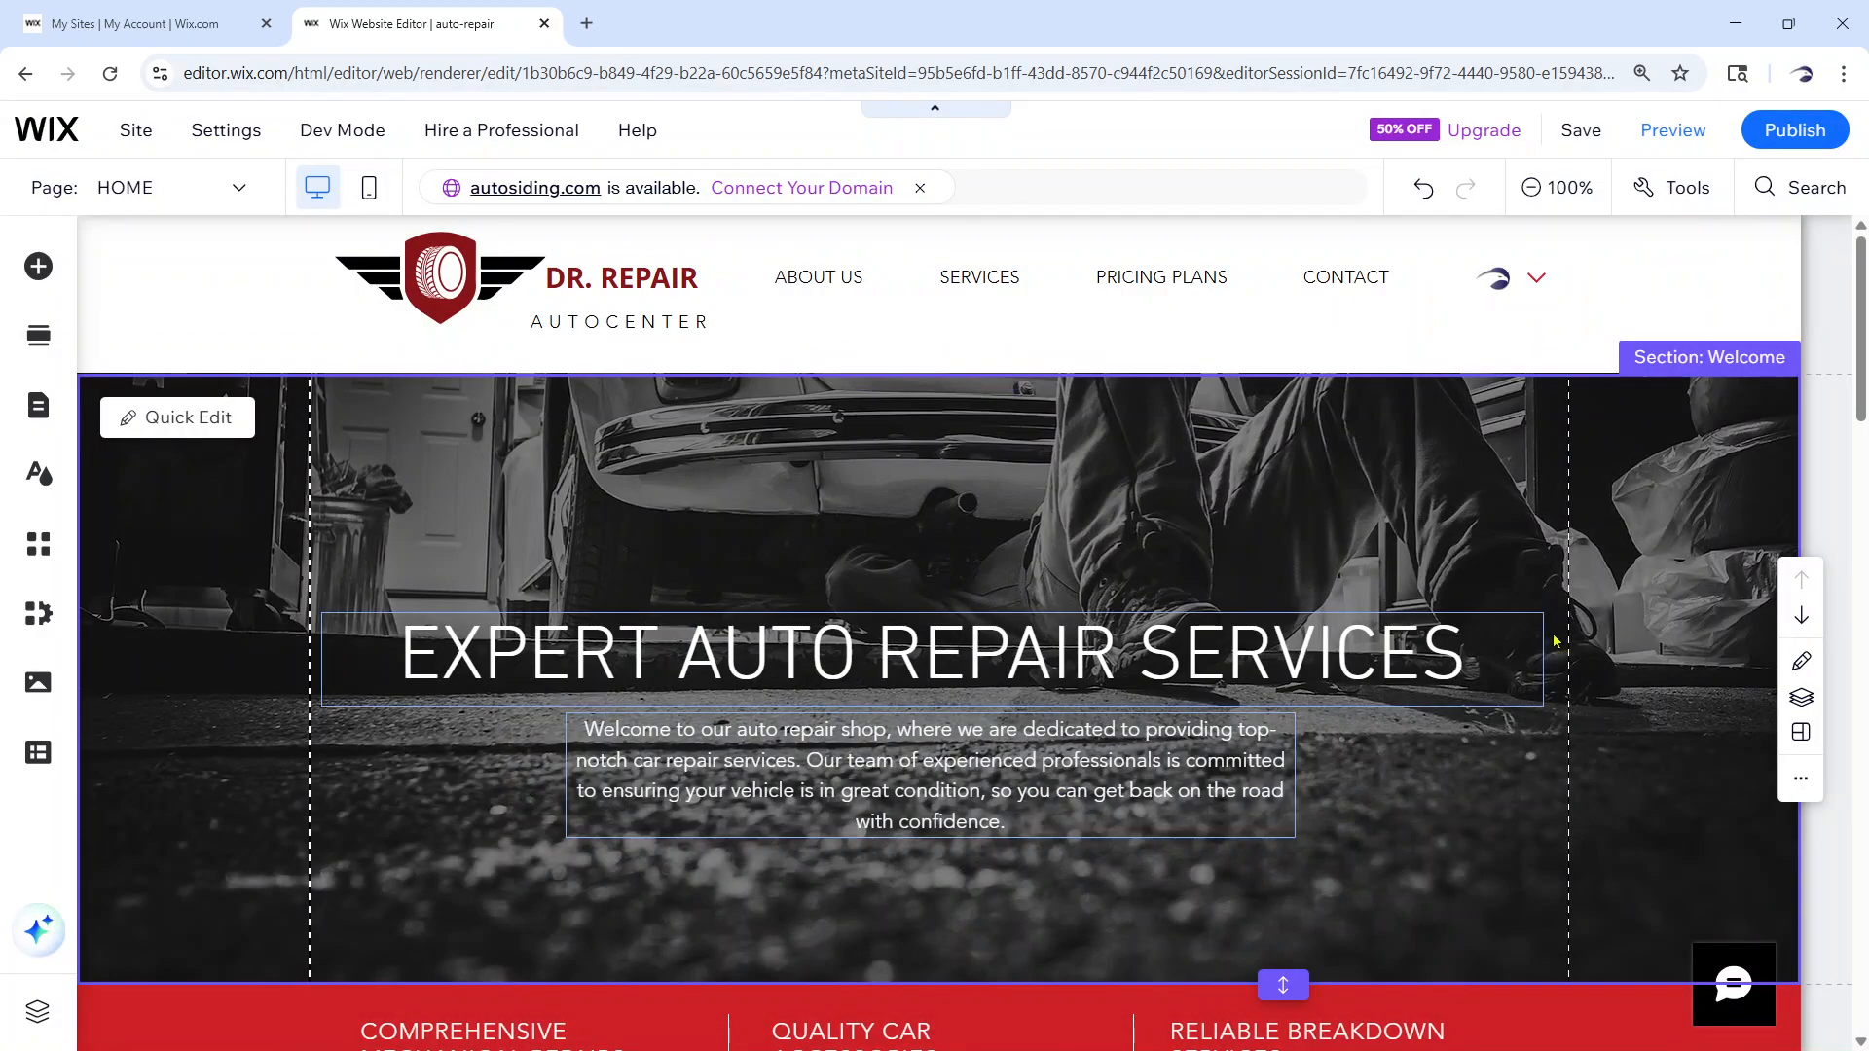
# Look over the saved home page from the welcome banner down to the footer and back up
pyautogui.scroll(-10, 1496, 328)
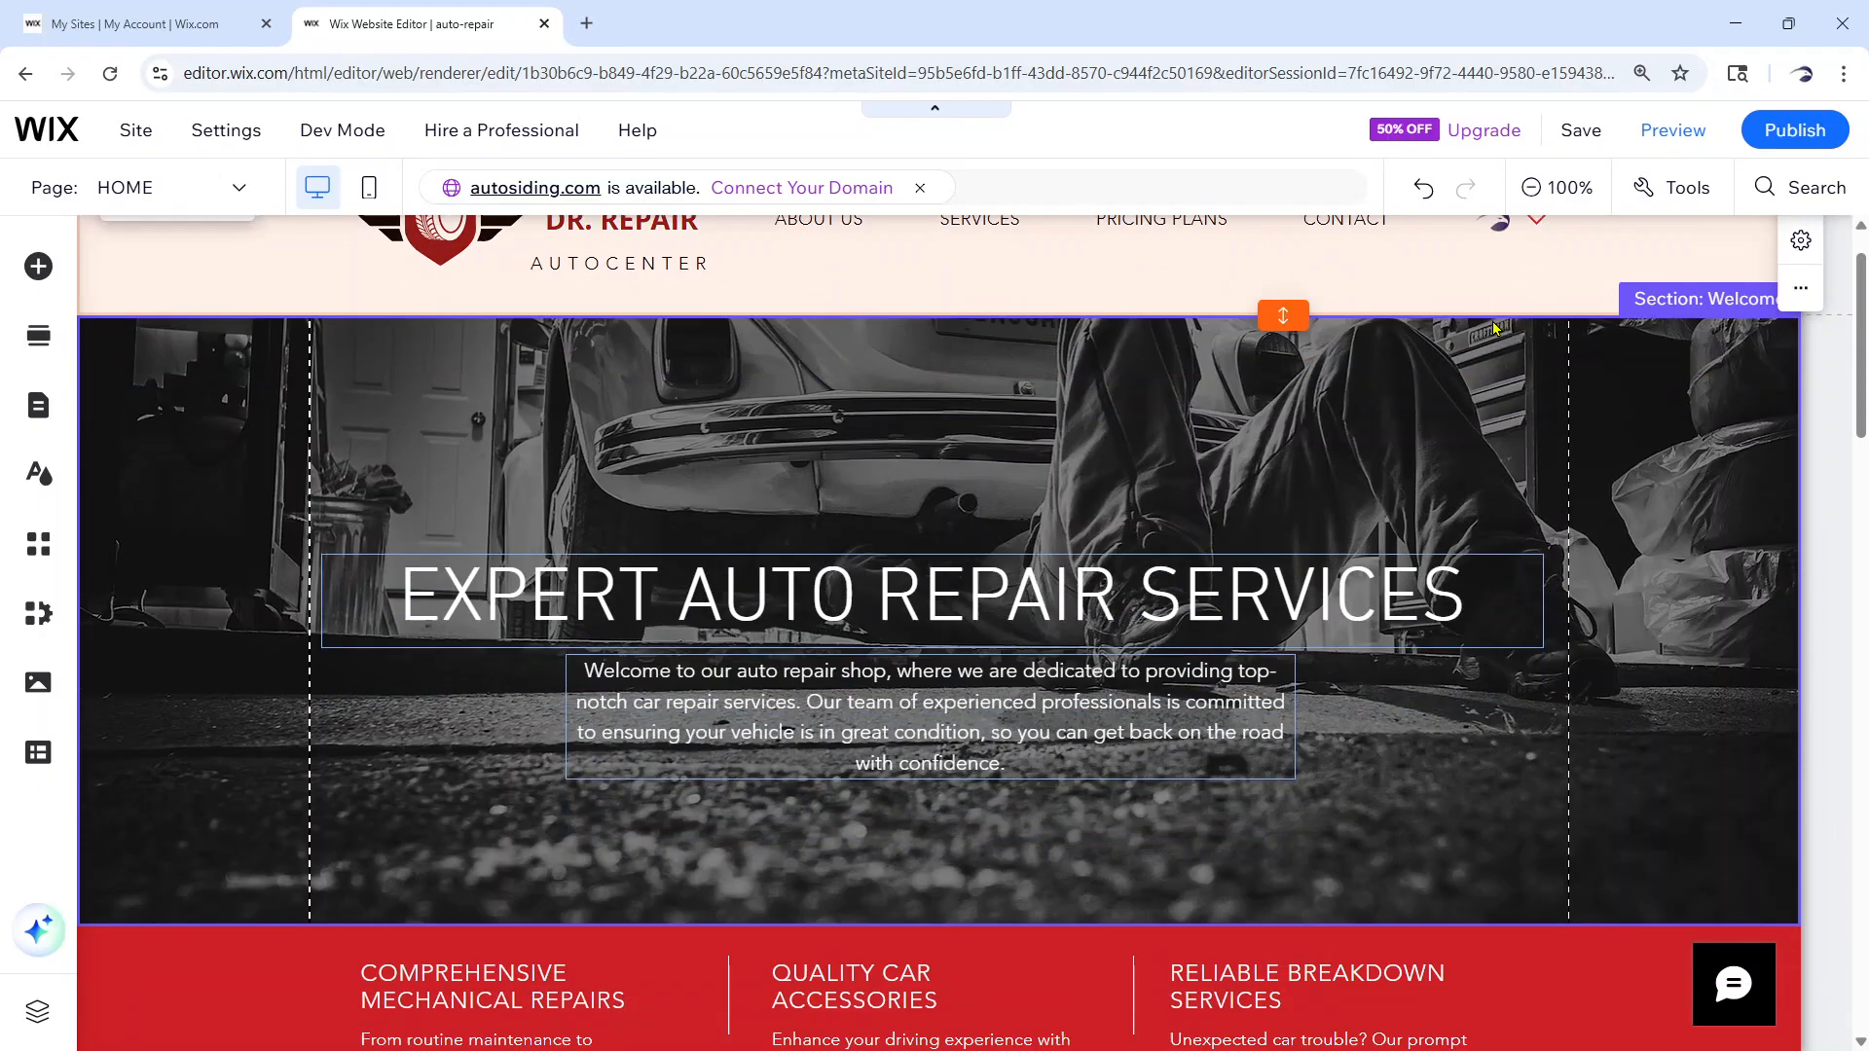
pyautogui.scroll(-10, 1495, 328)
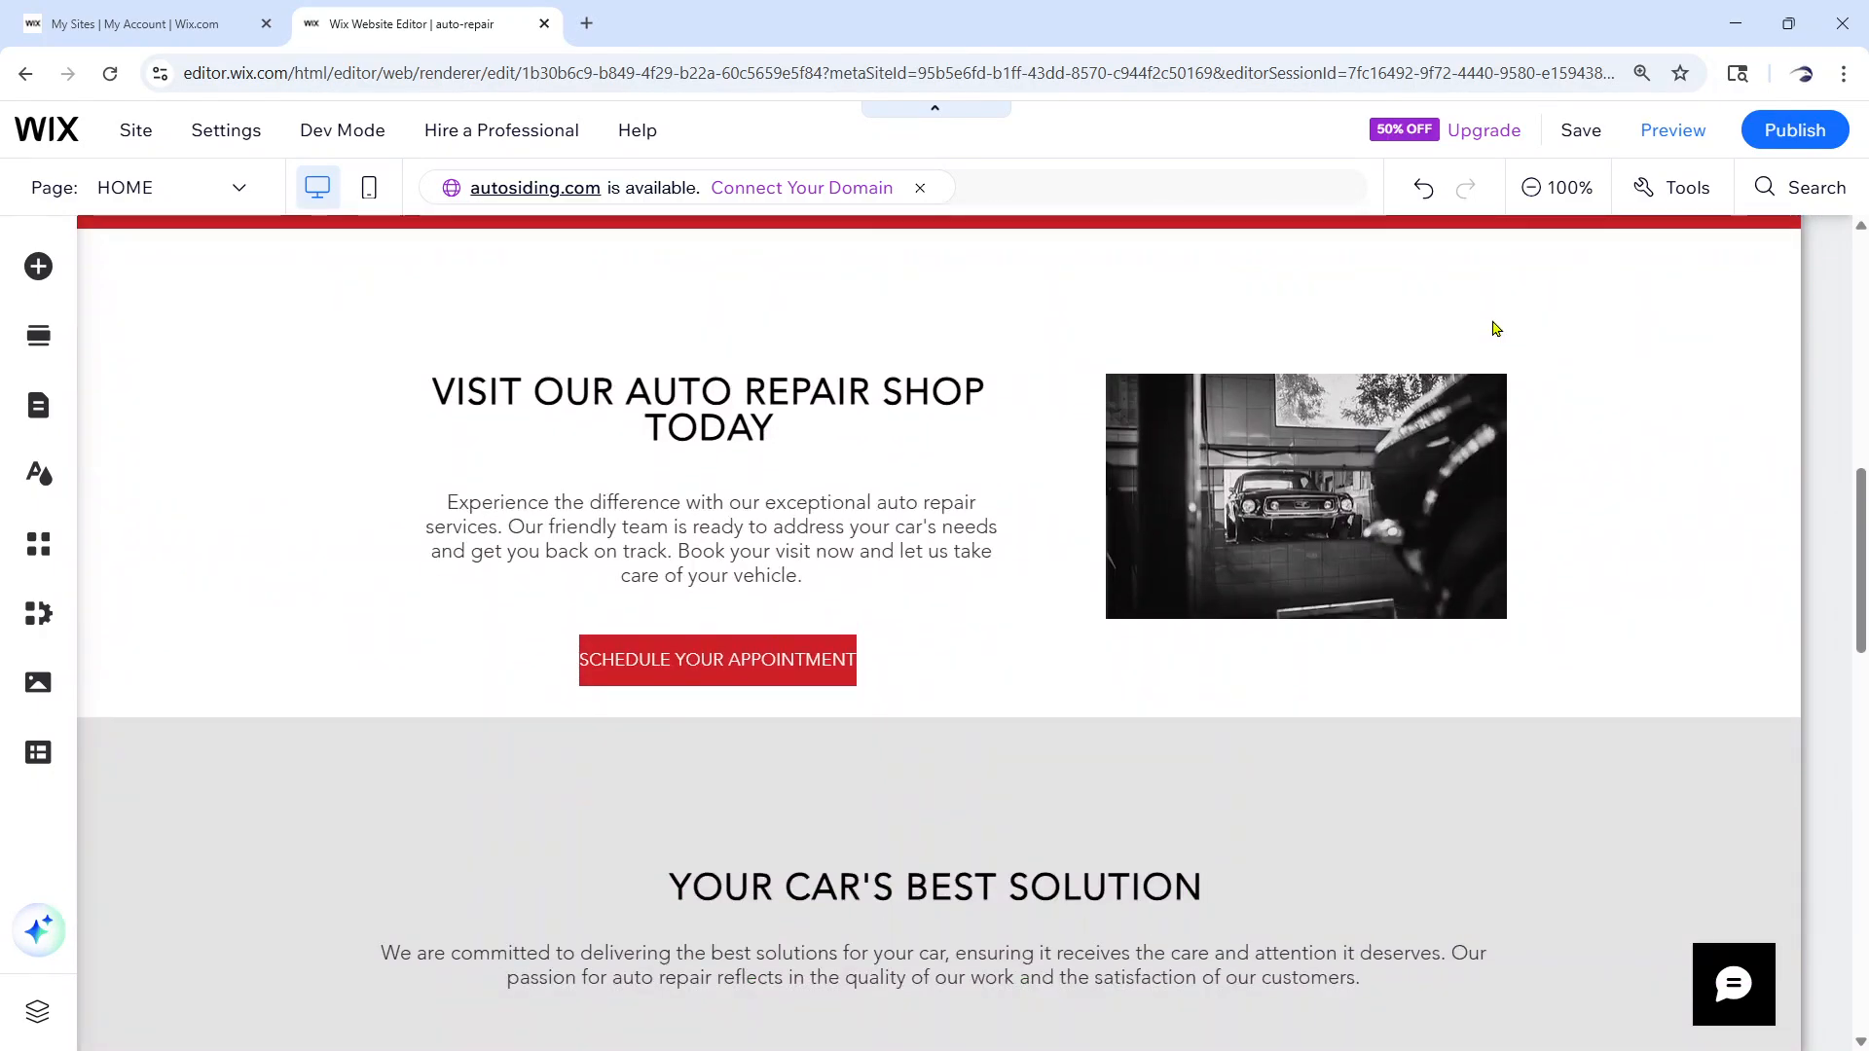
pyautogui.scroll(-8, 1495, 328)
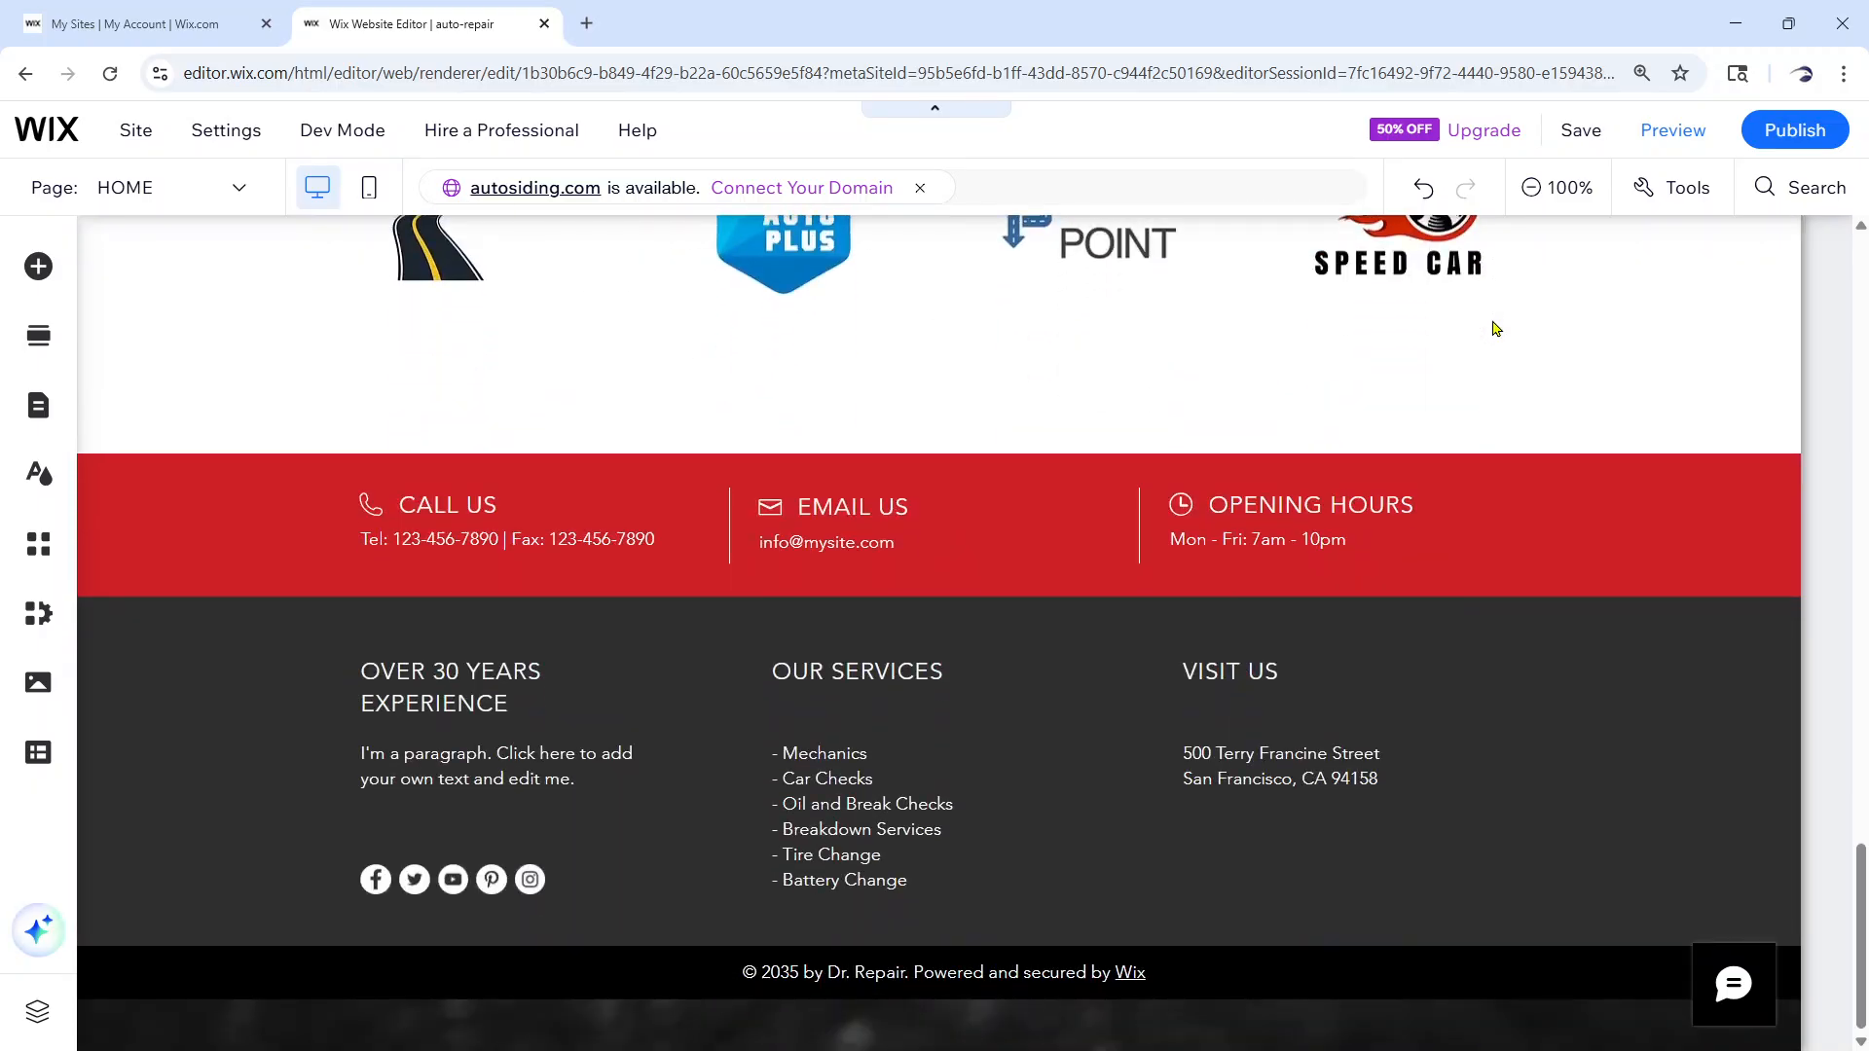
pyautogui.scroll(8, 1496, 328)
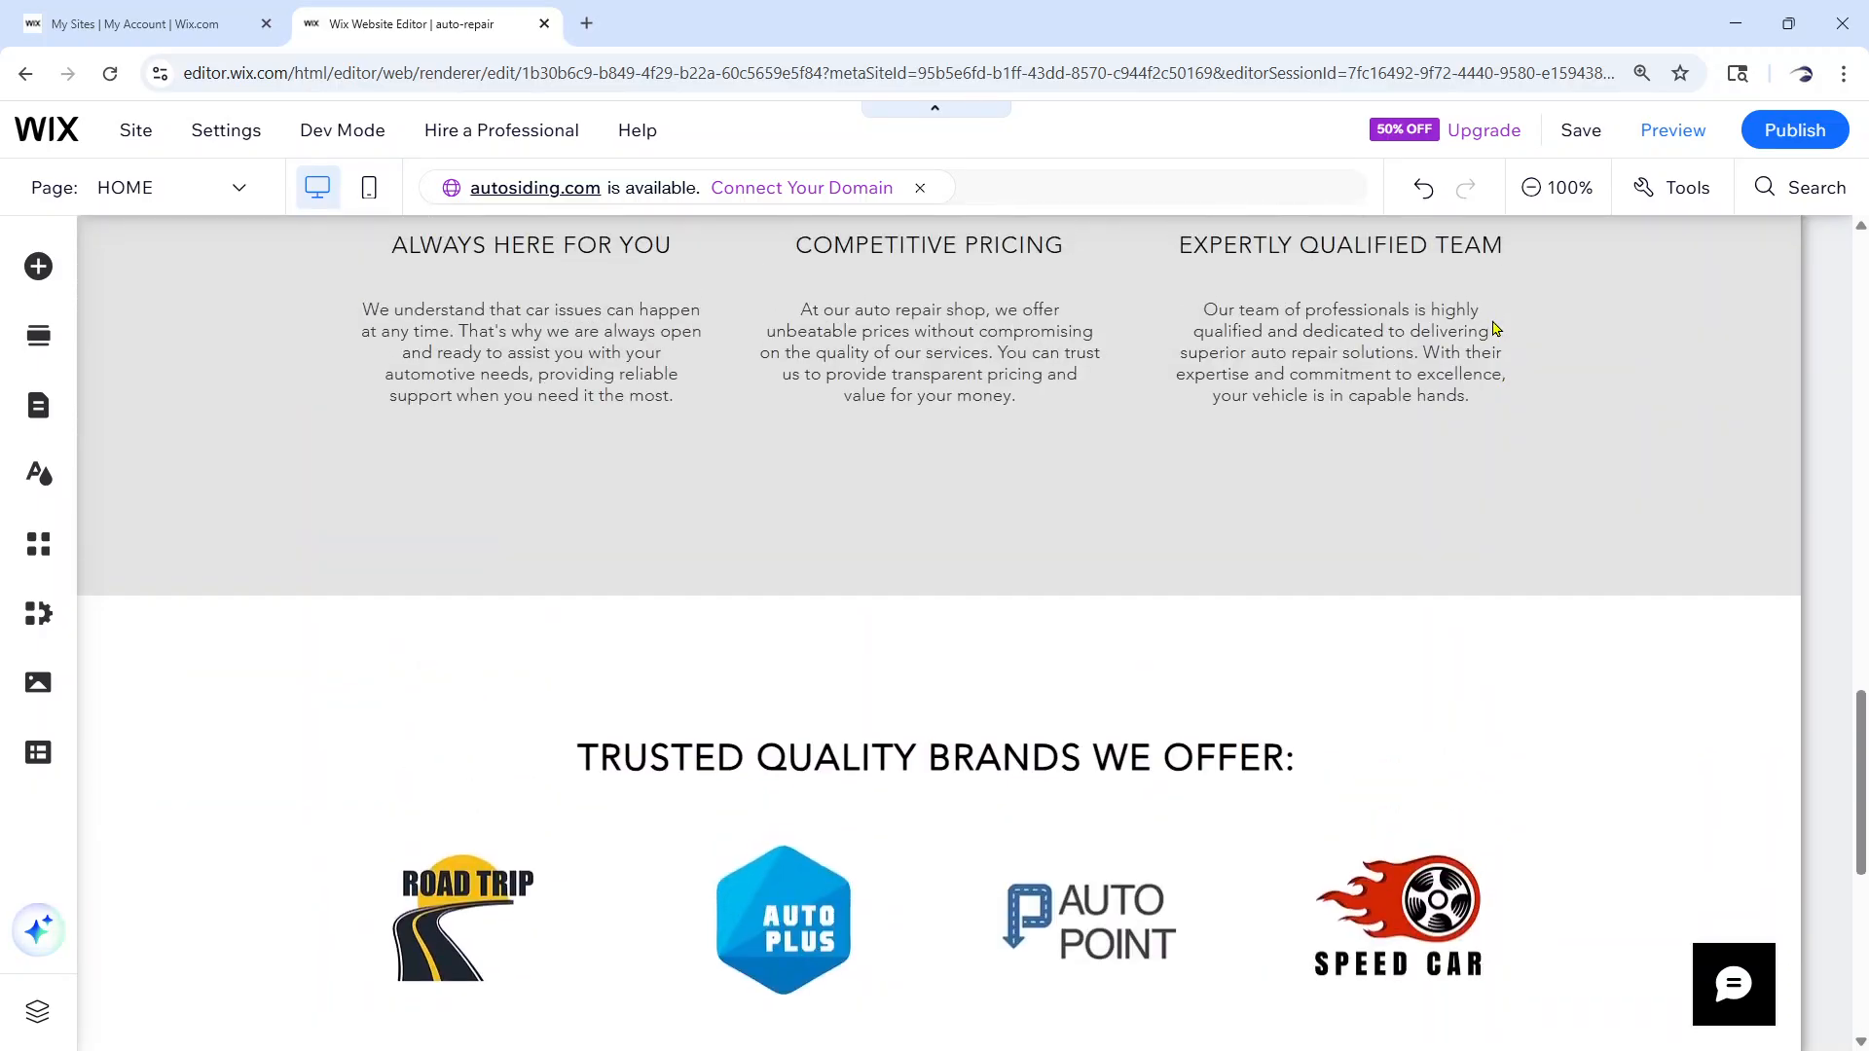
pyautogui.scroll(12, 1496, 328)
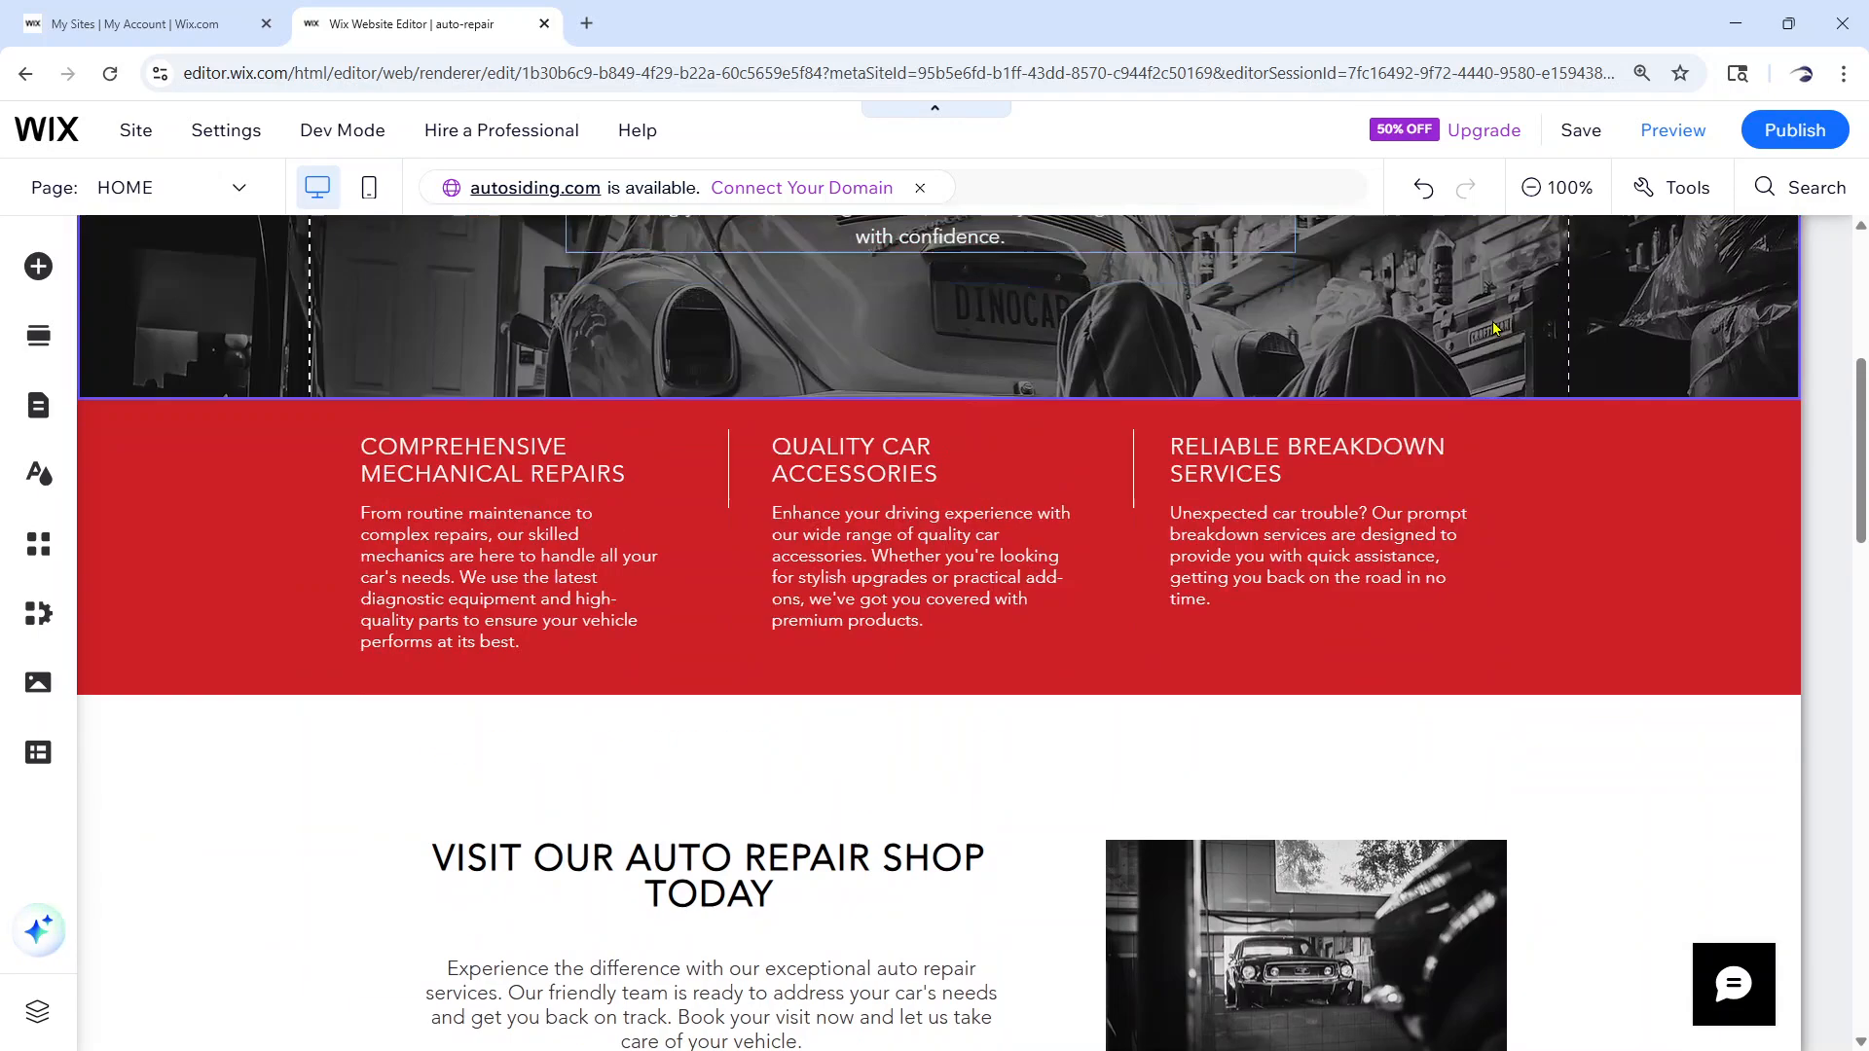
pyautogui.scroll(1, 1495, 328)
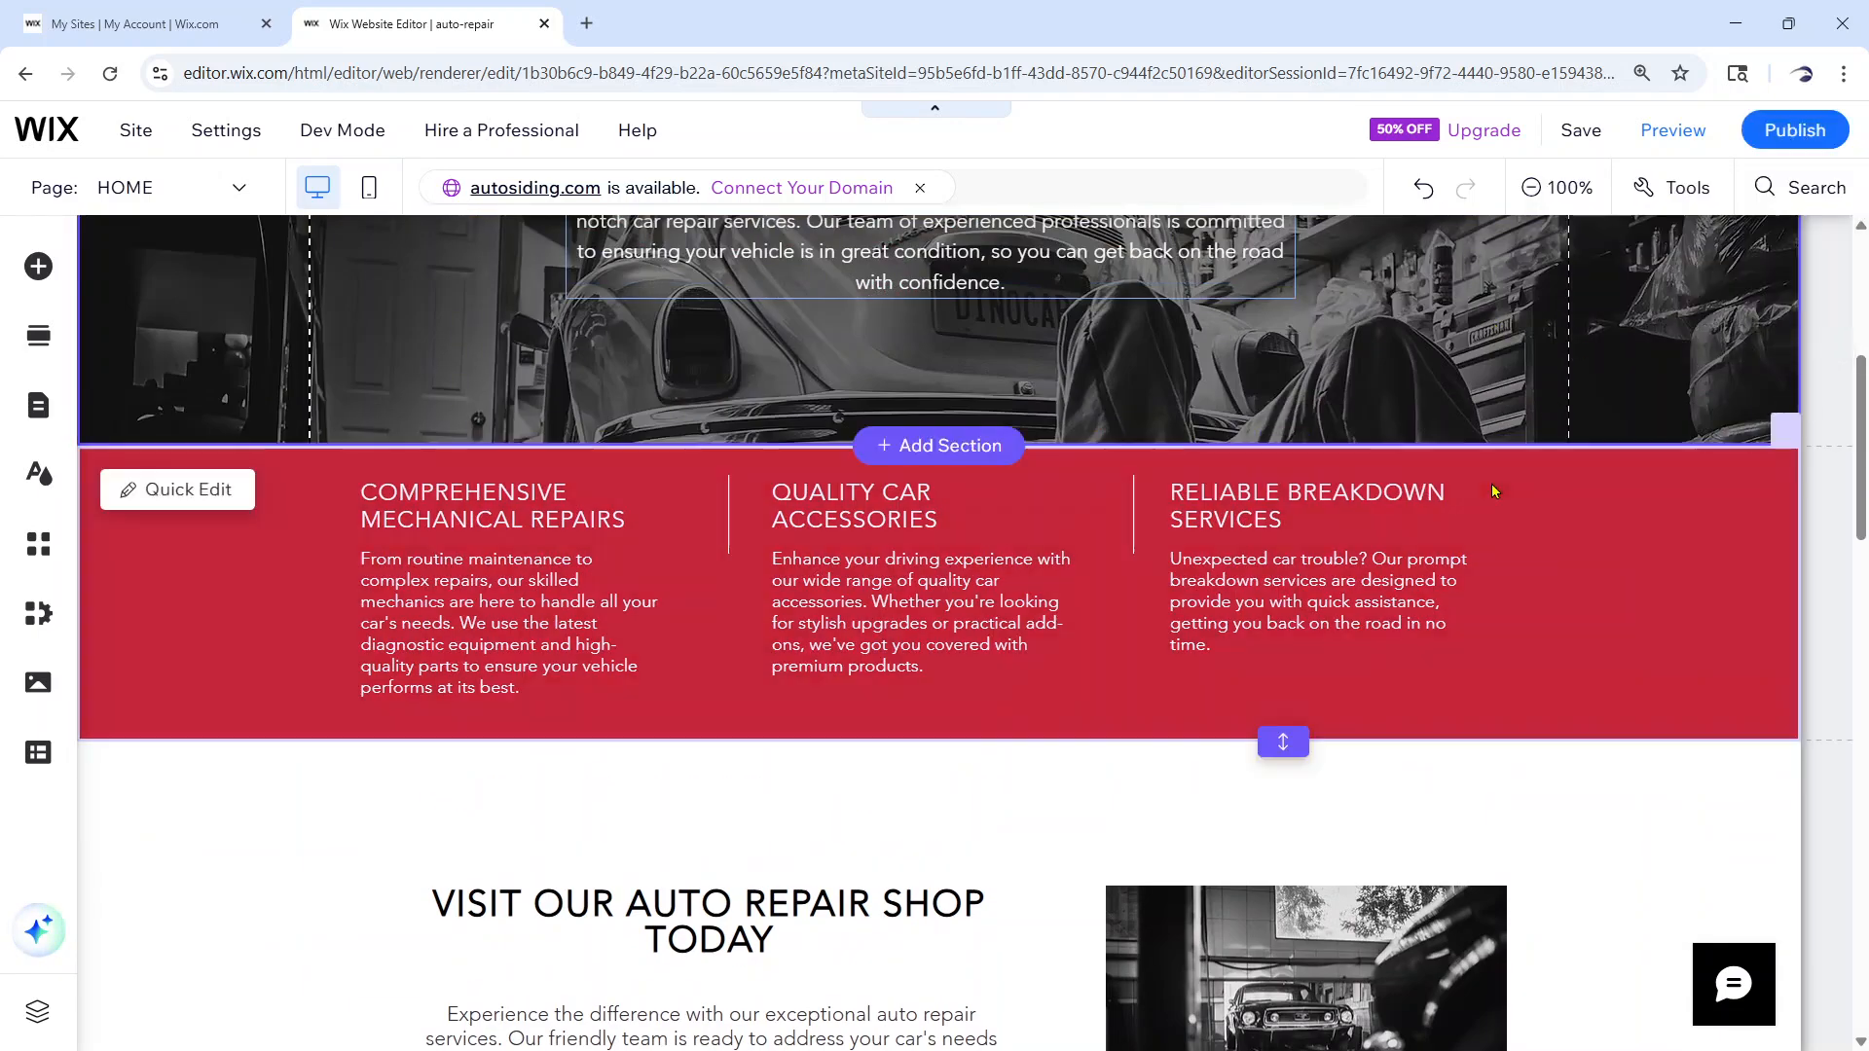
pyautogui.scroll(5, 810, 459)
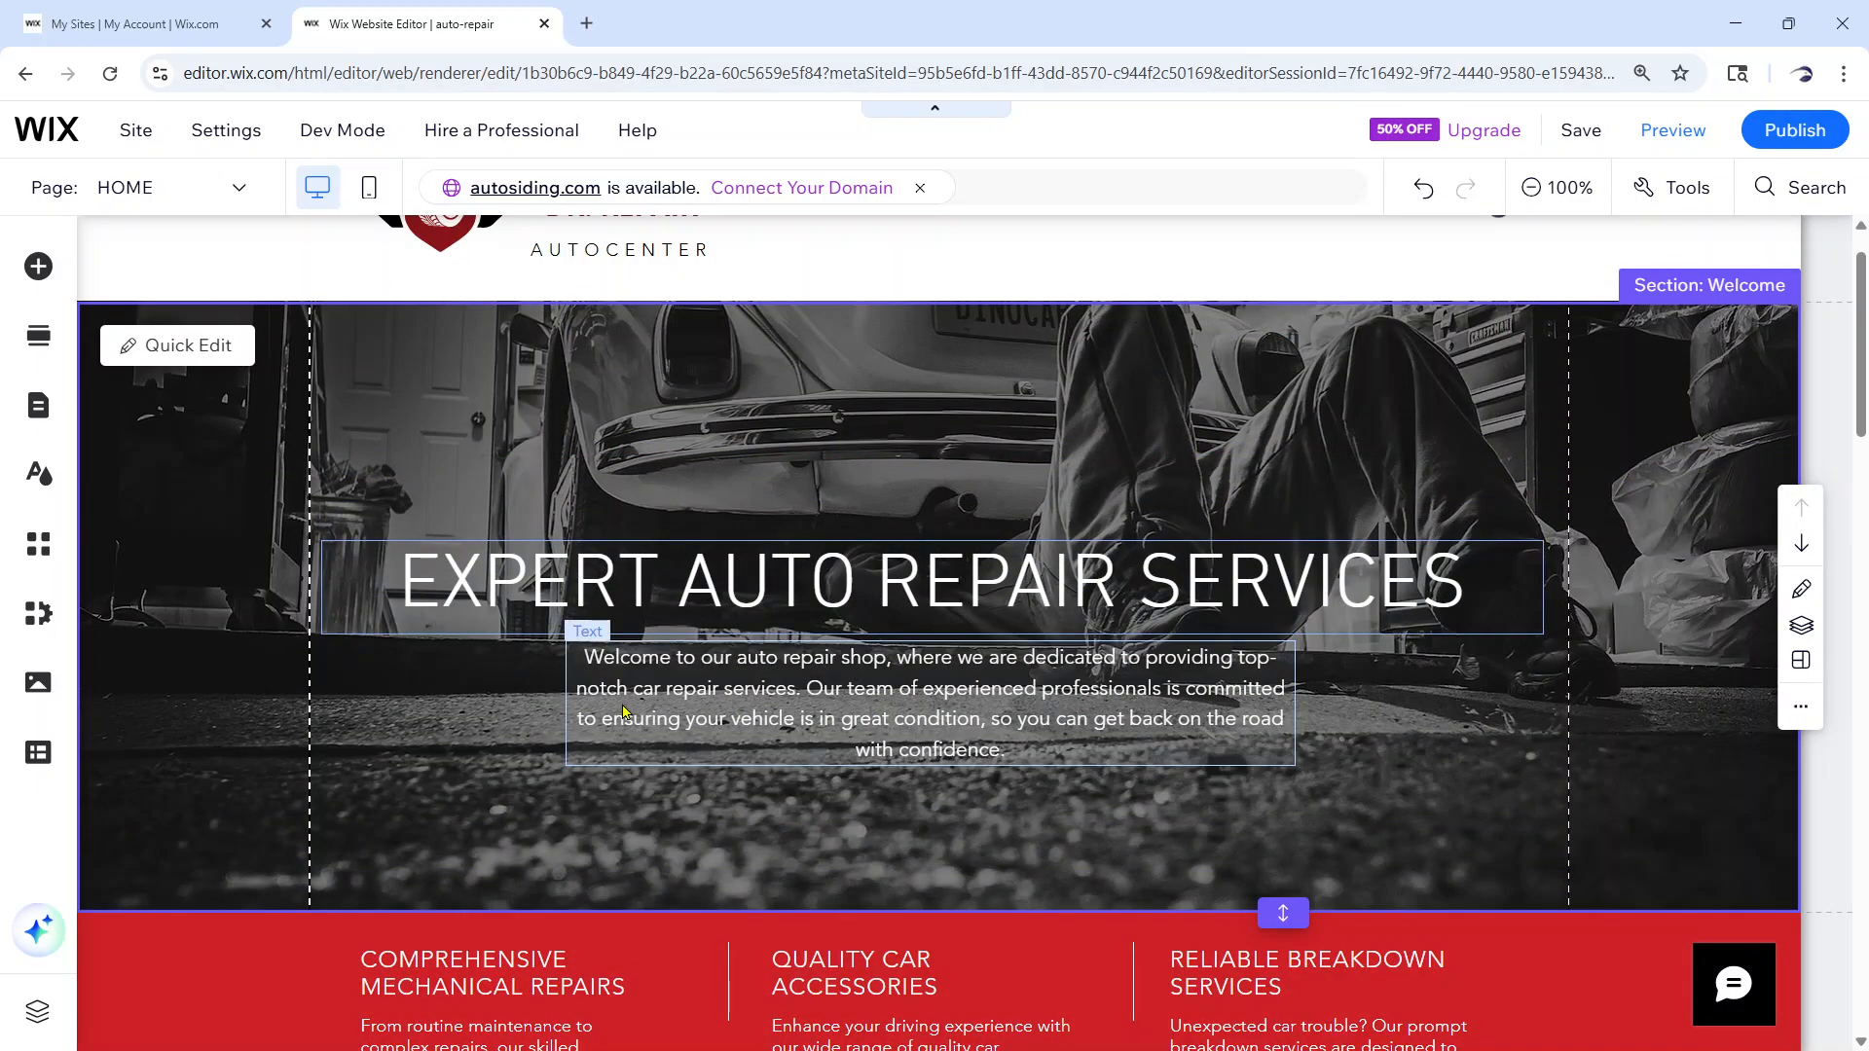
# Review the home page's existing content, from the welcome banner through the services, appointment, benefits and brands sections to the footer
pyautogui.scroll(-4, 623, 710)
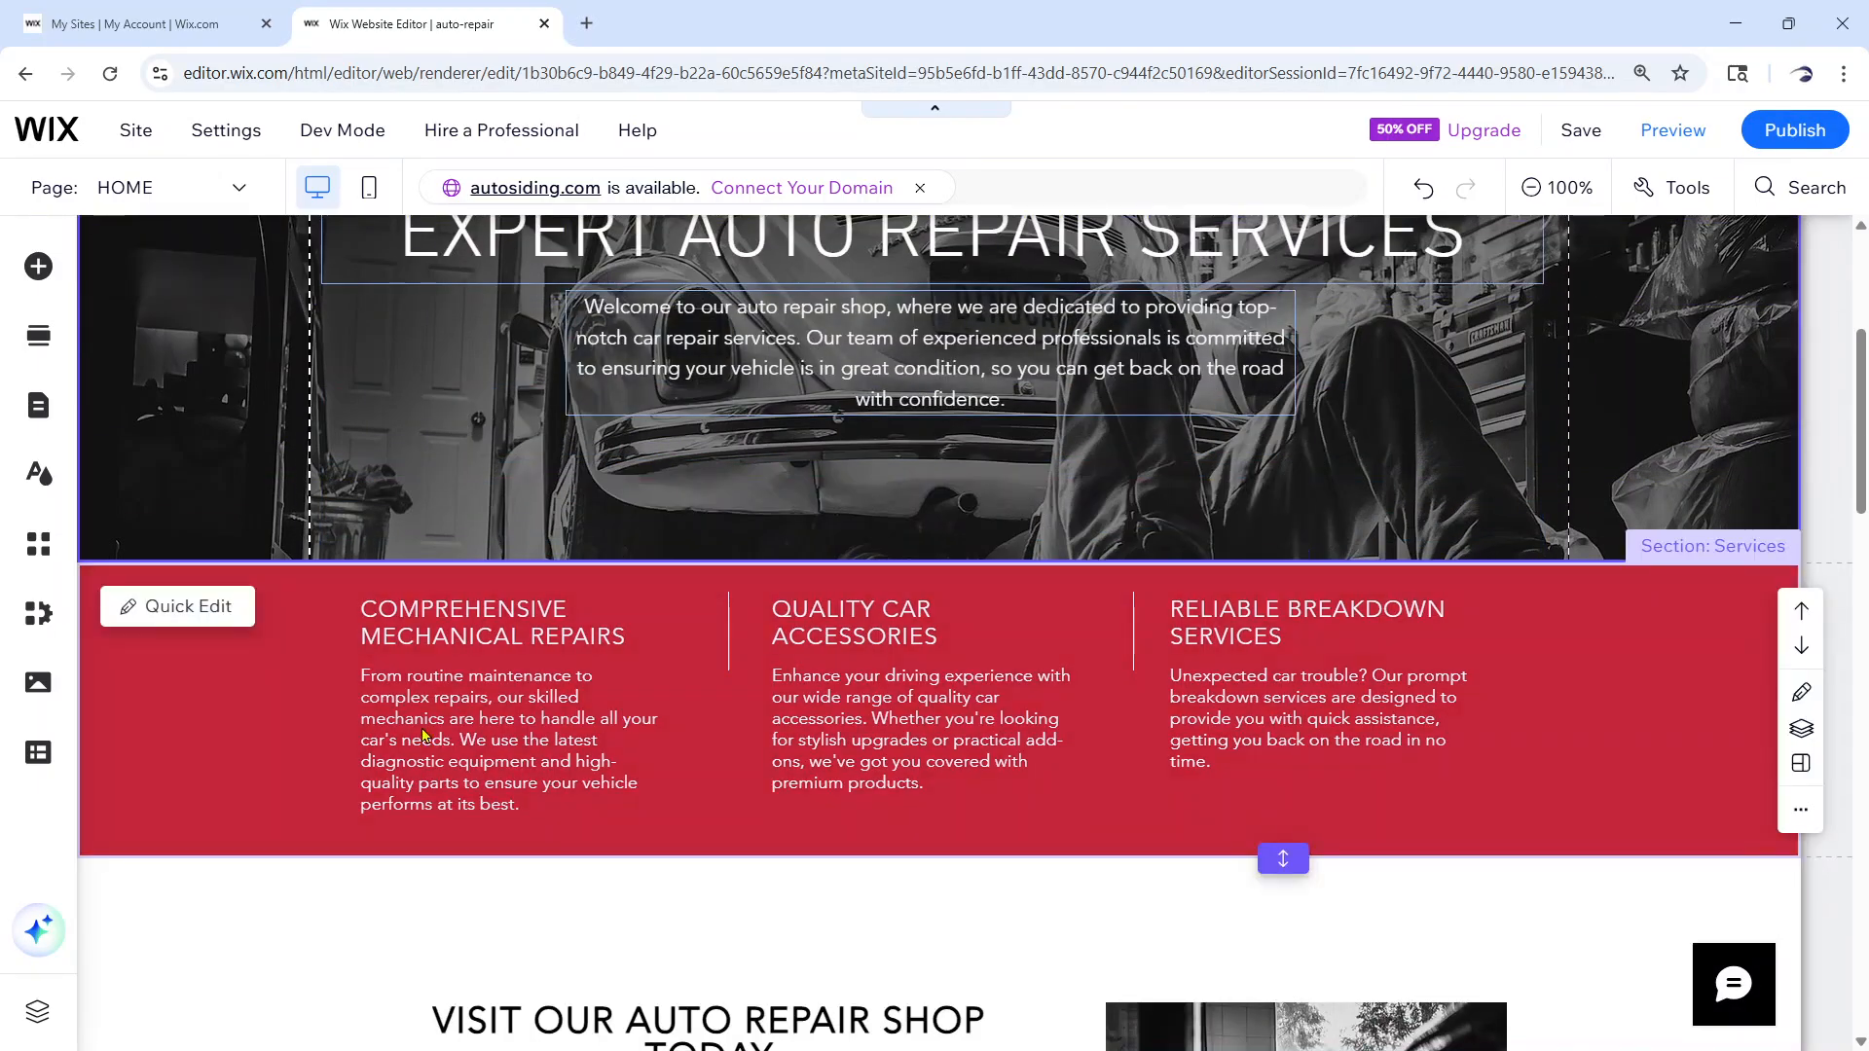
pyautogui.scroll(-8, 424, 735)
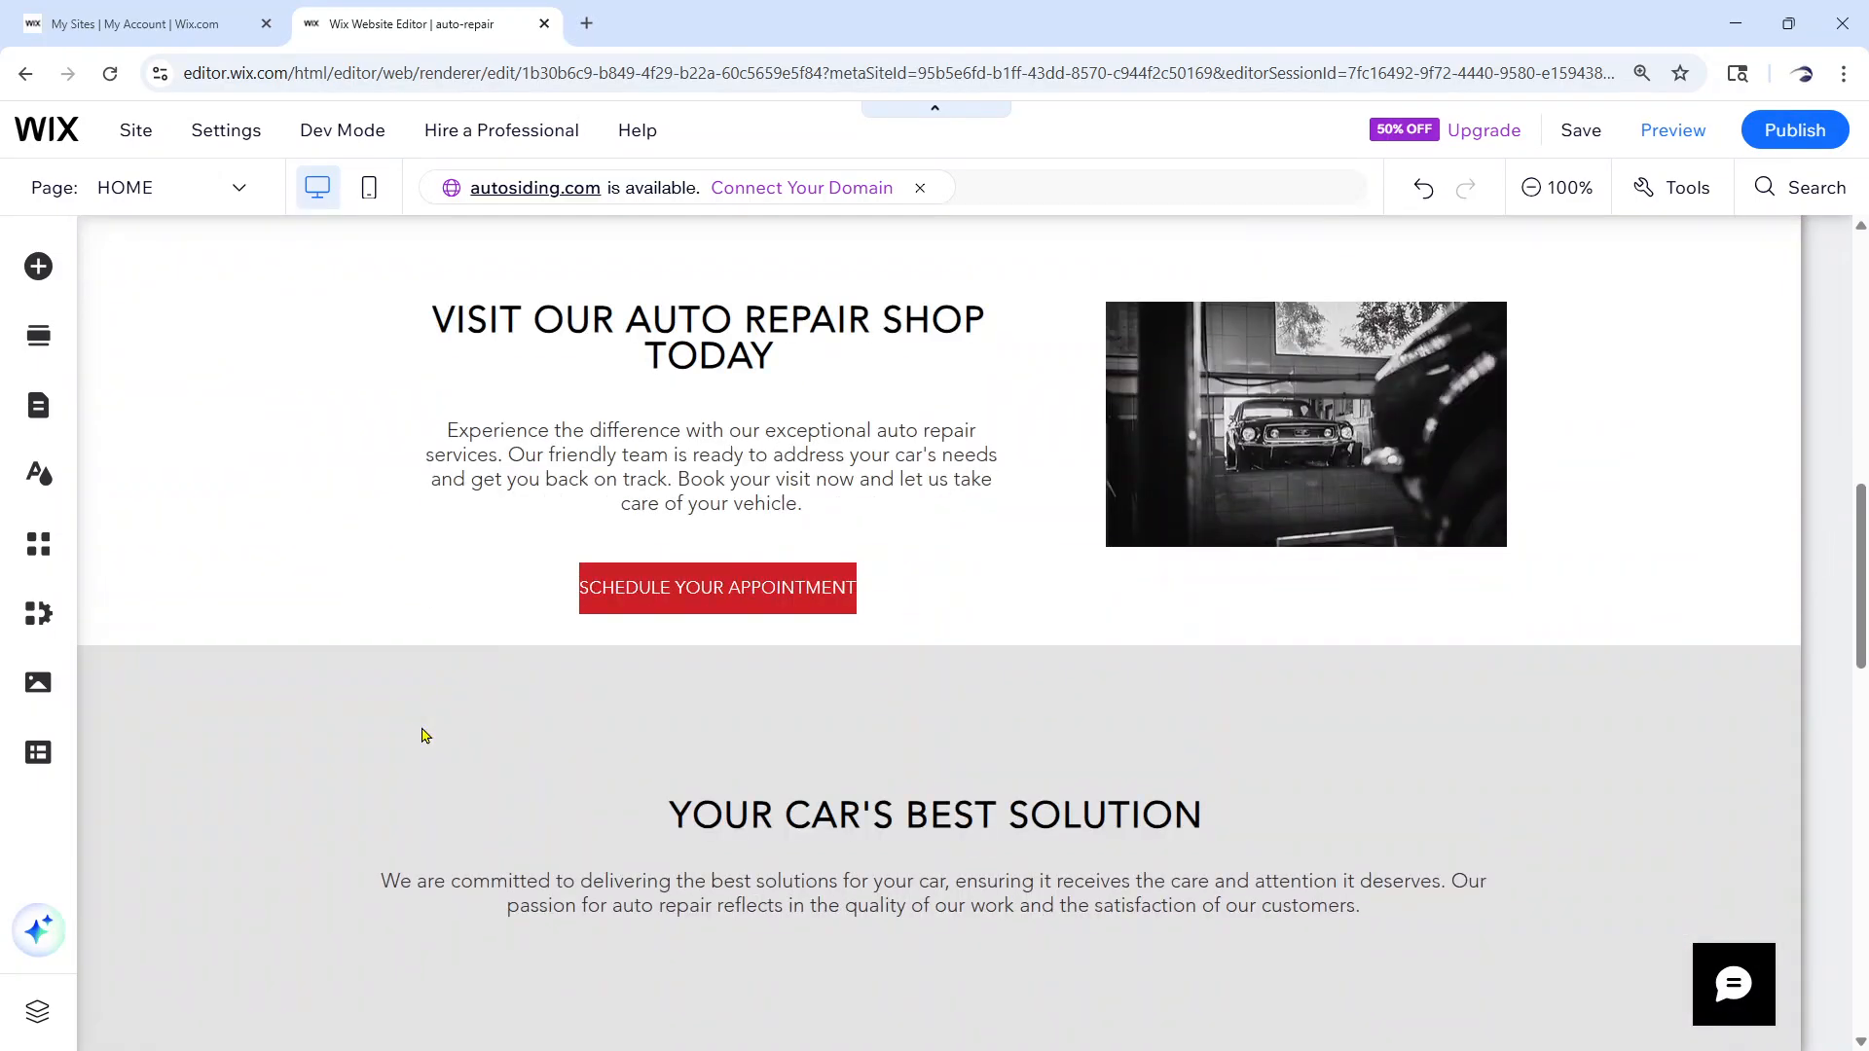
pyautogui.scroll(12, 424, 734)
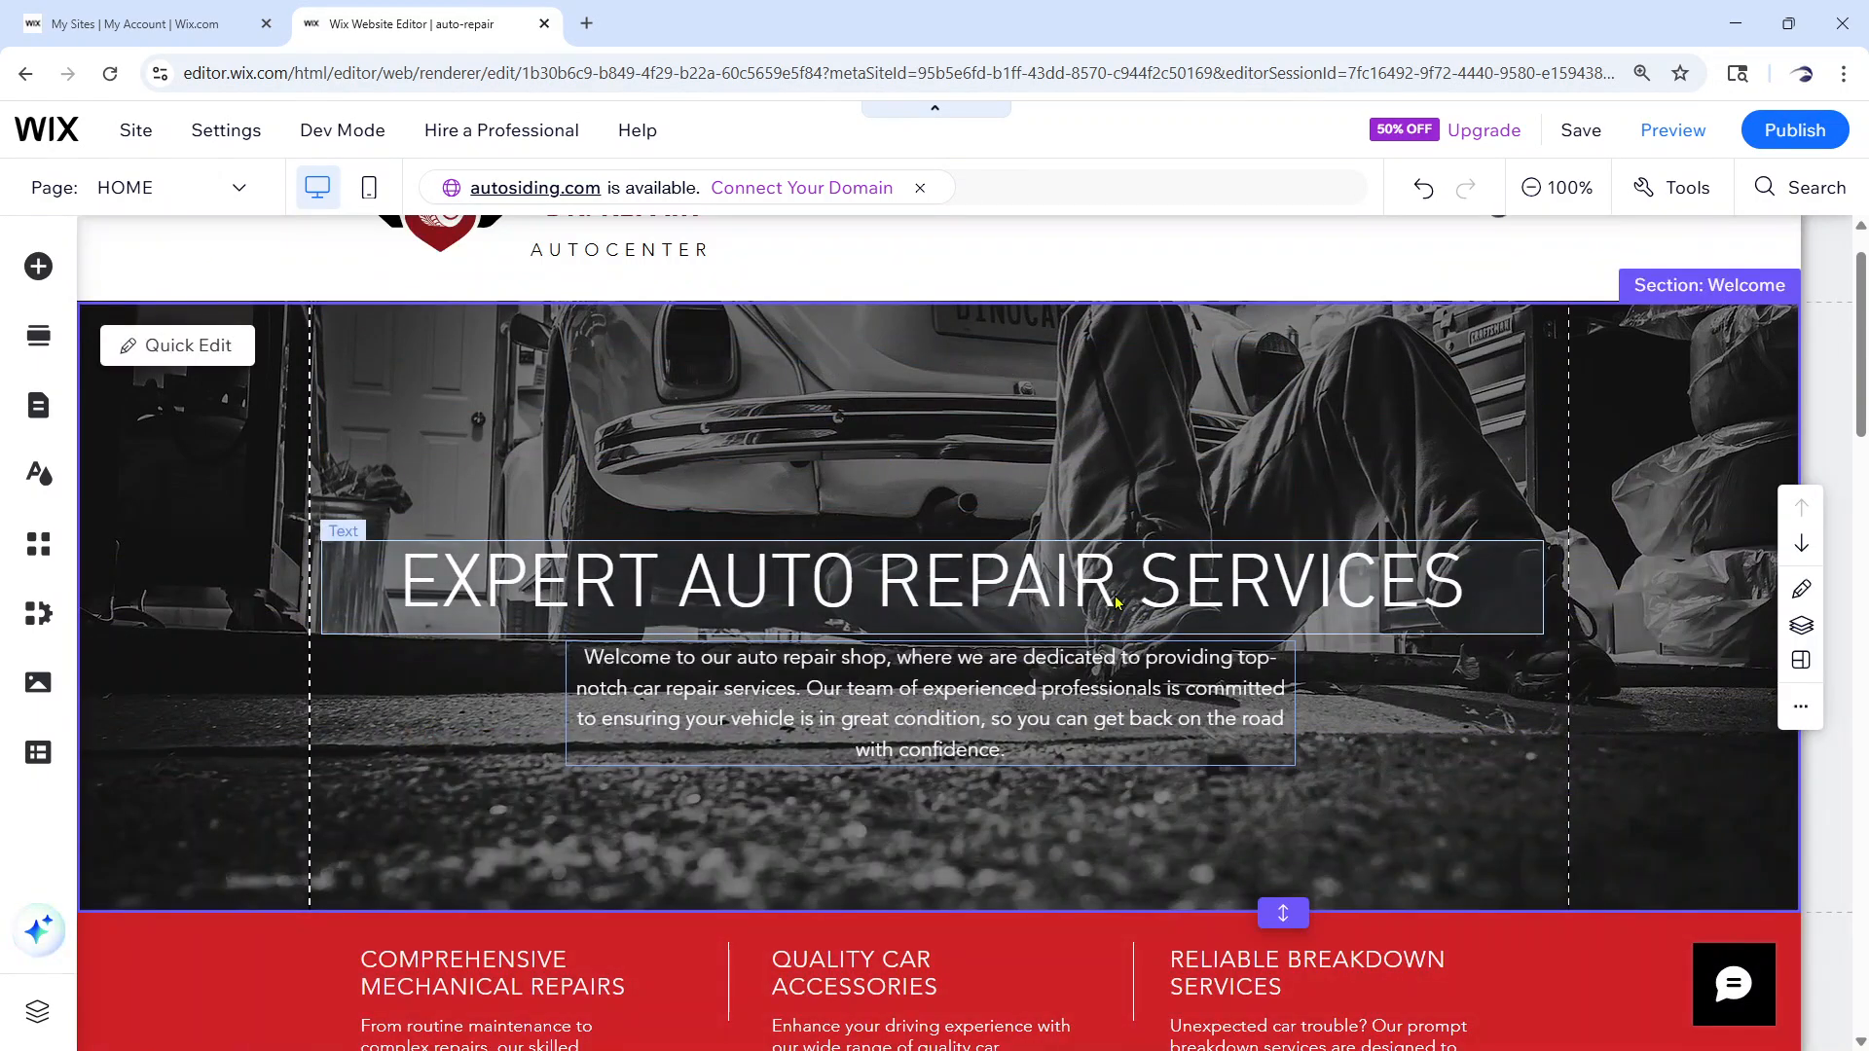
pyautogui.scroll(-1, 957, 738)
pyautogui.scroll(-13, 958, 738)
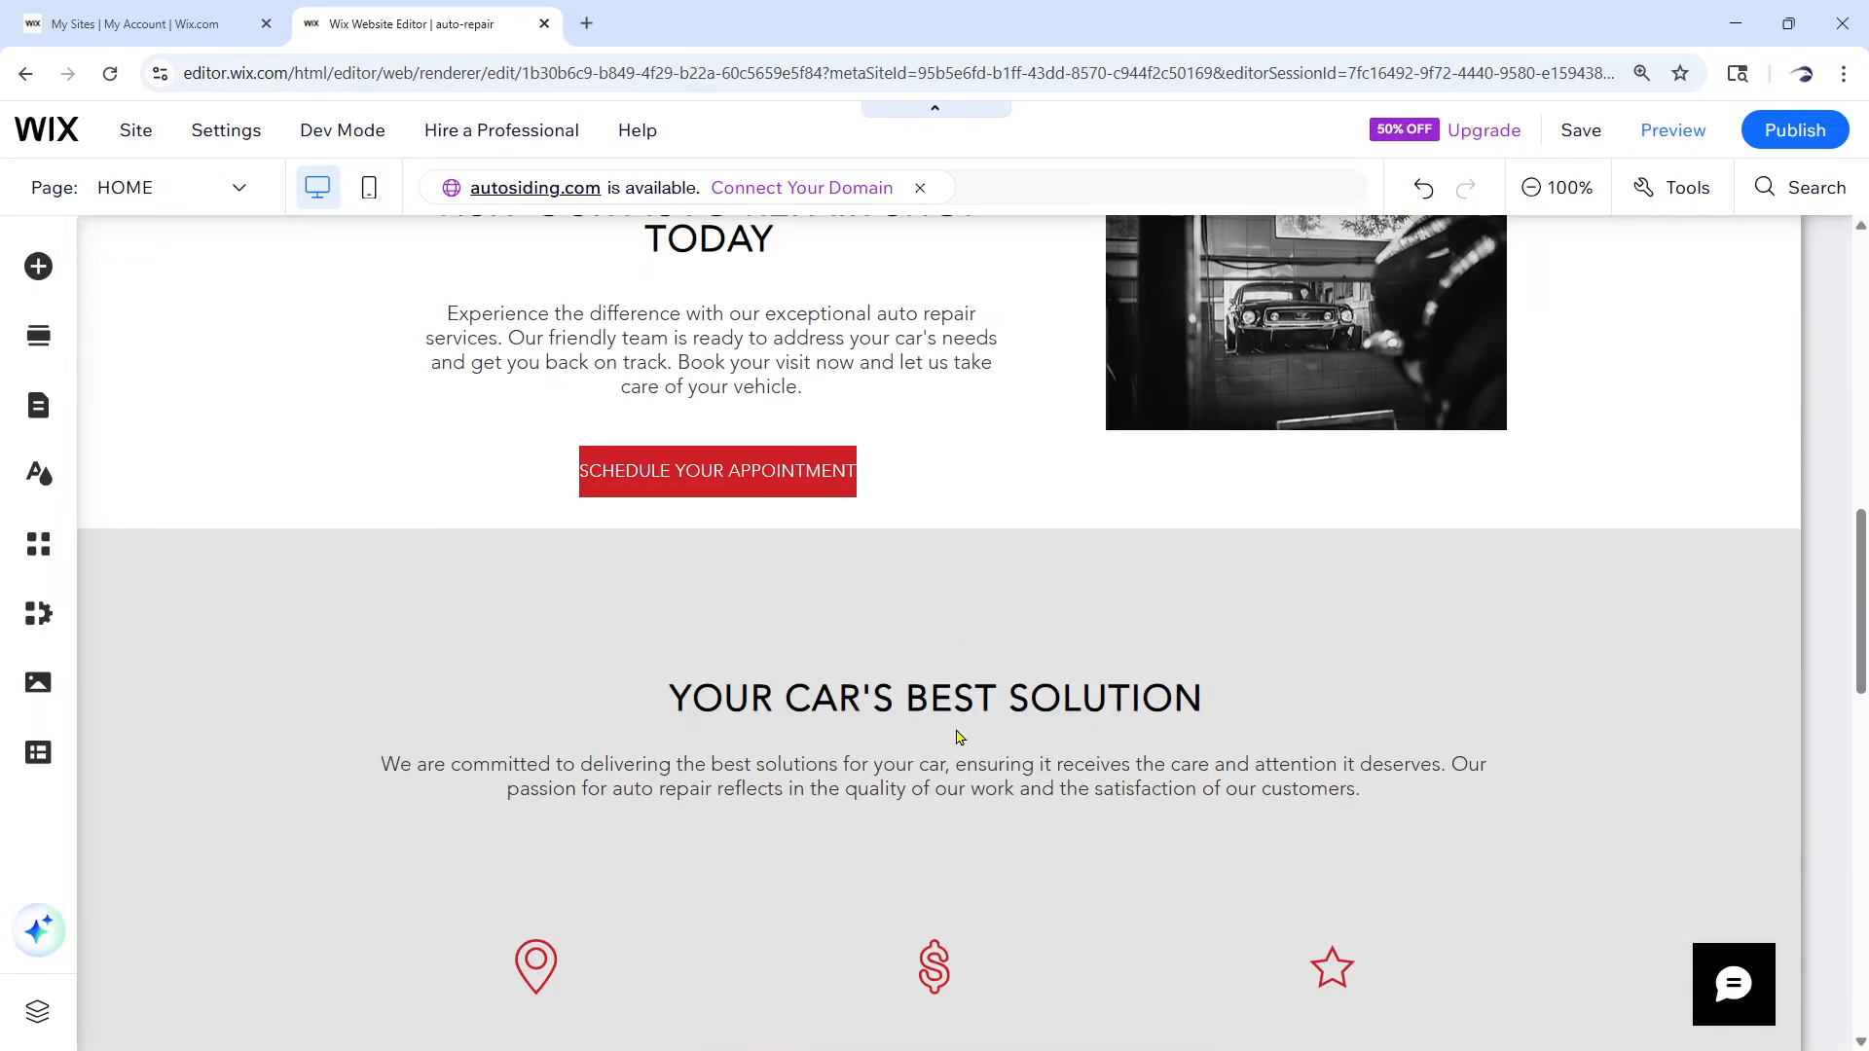
pyautogui.scroll(-6, 959, 737)
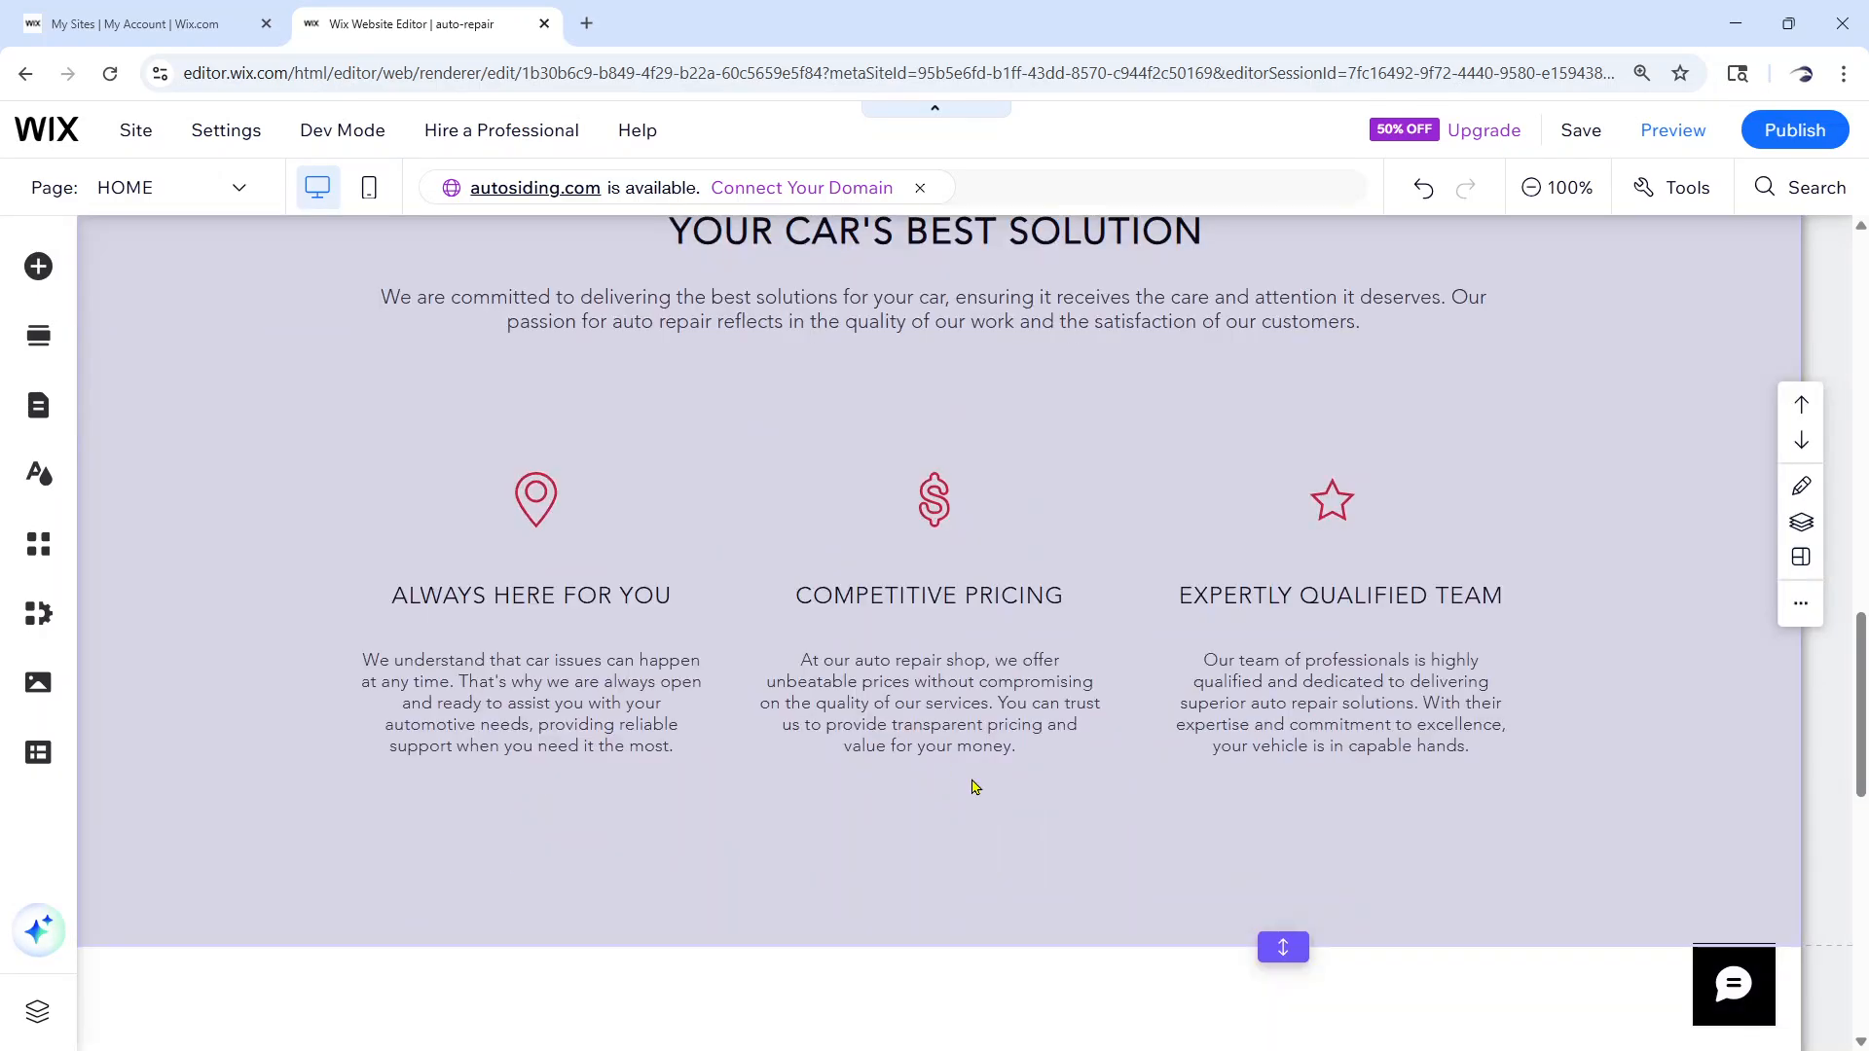
pyautogui.scroll(-6, 973, 786)
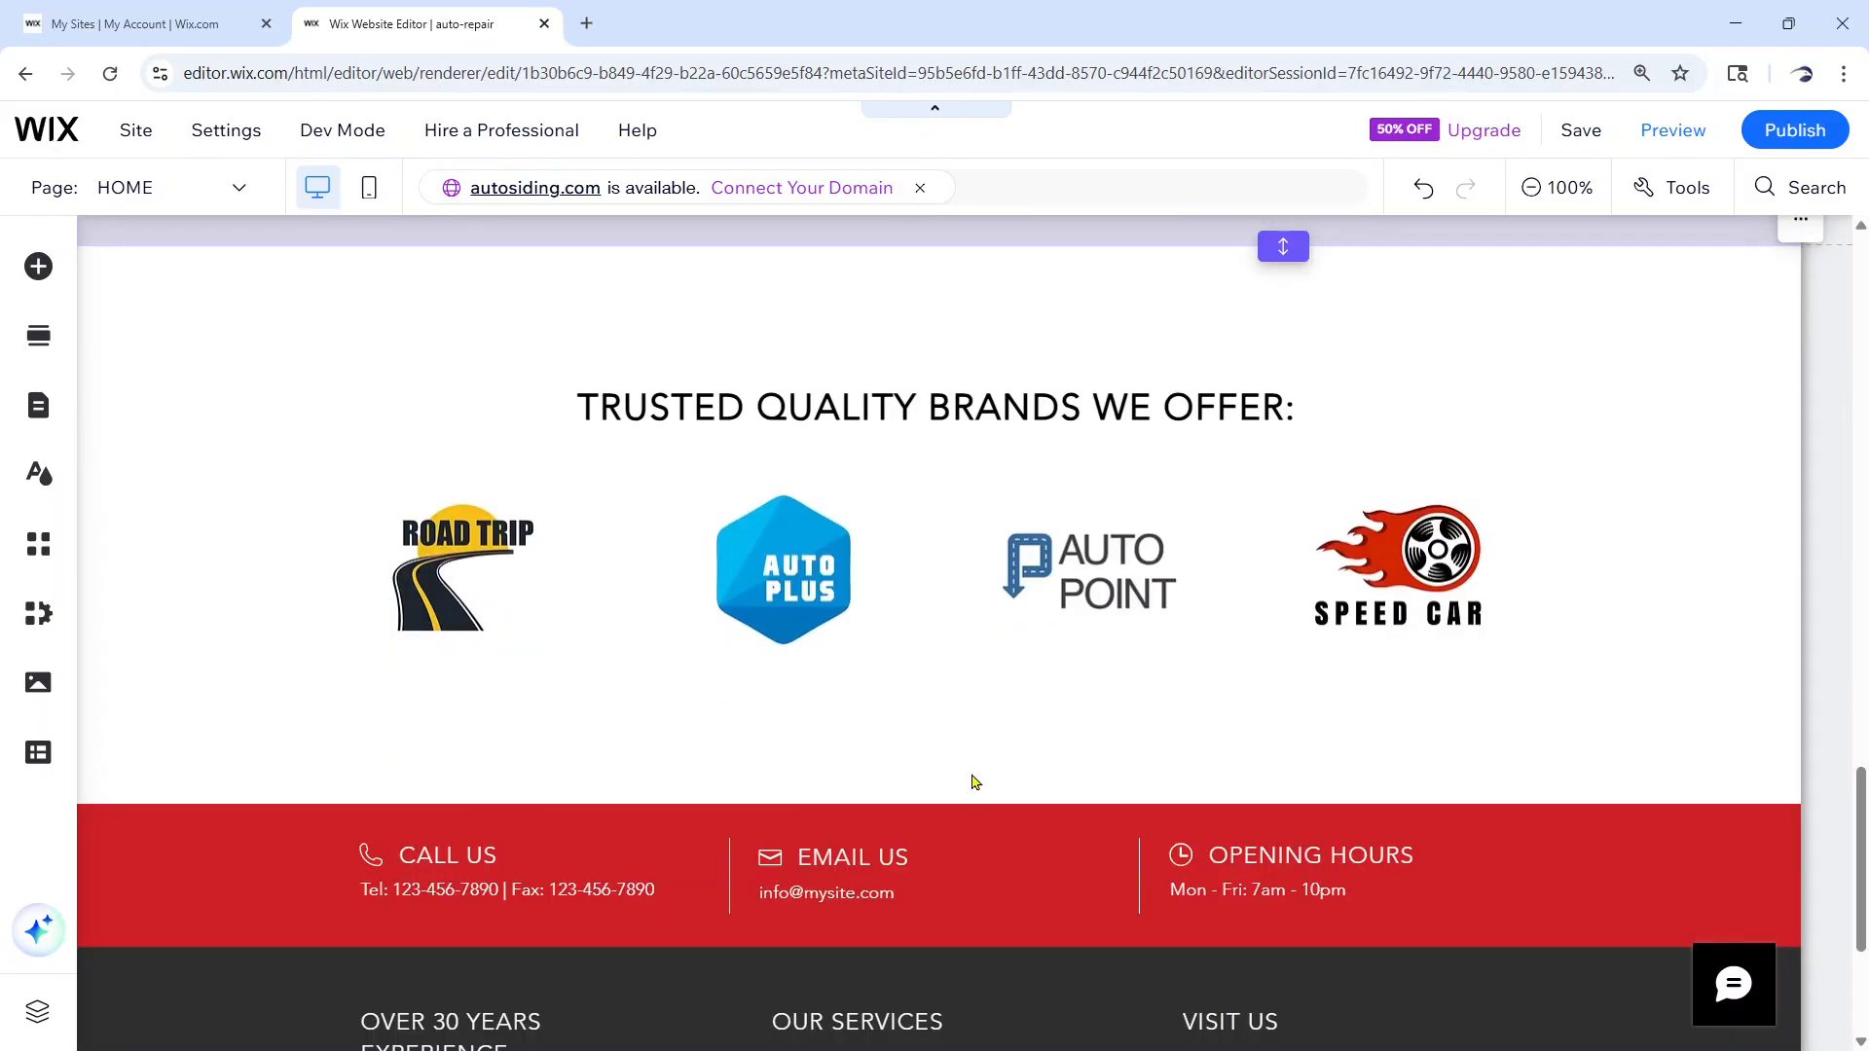
pyautogui.scroll(-4, 960, 720)
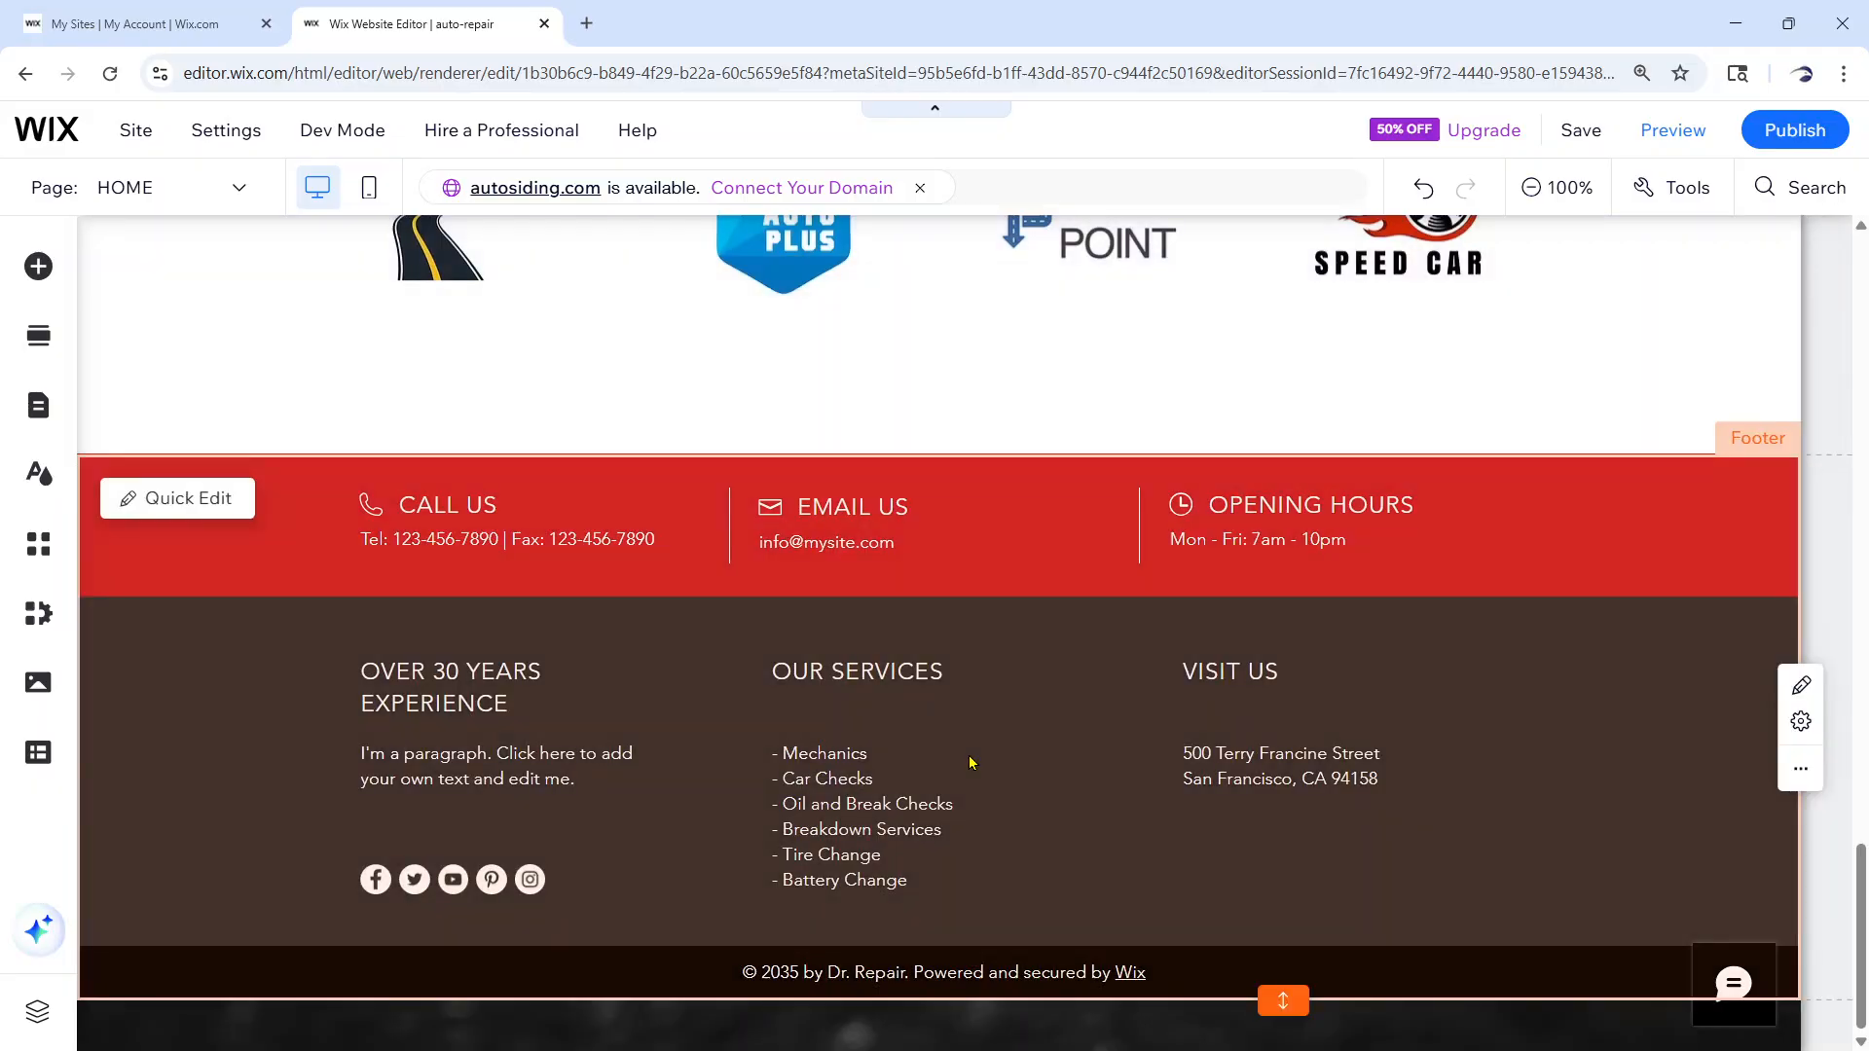
pyautogui.scroll(10, 970, 762)
pyautogui.scroll(7, 973, 764)
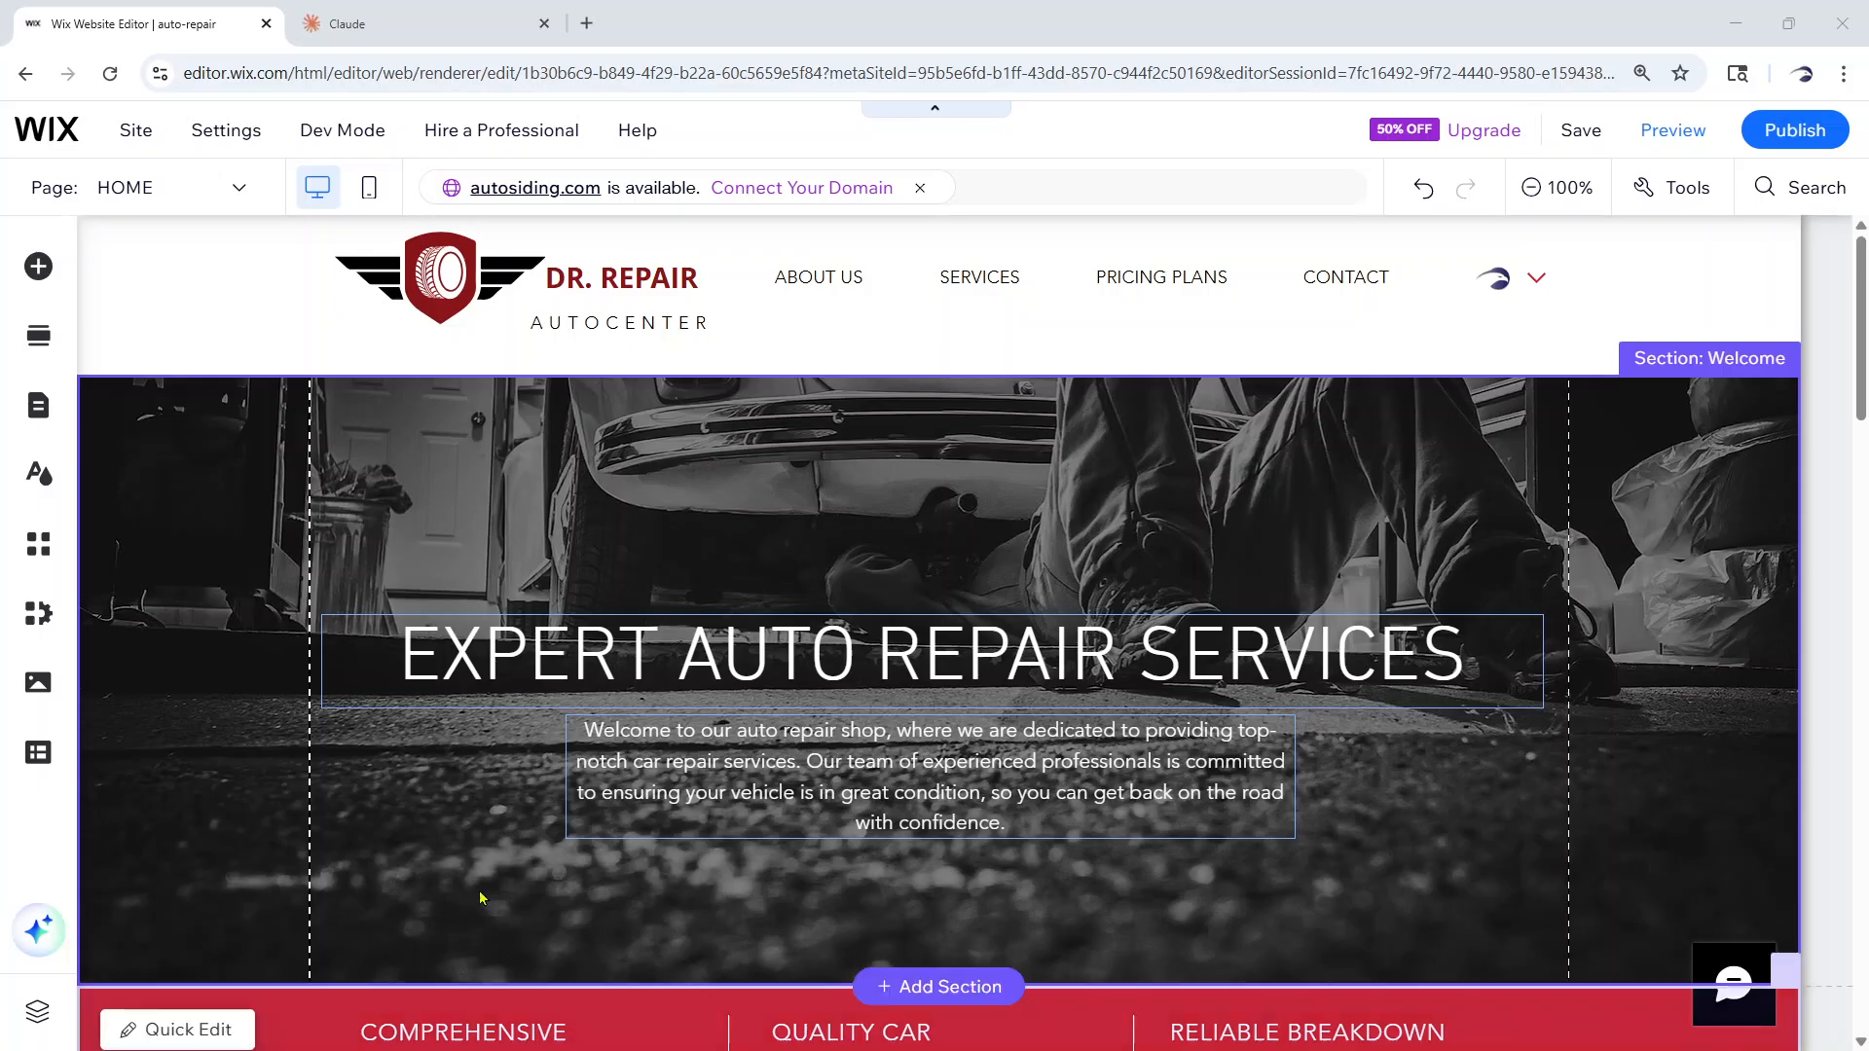
# Switch to Claude and begin a prompt requesting written website content for an auto repair local business in Springfield, VA
pyautogui.click(425, 32)
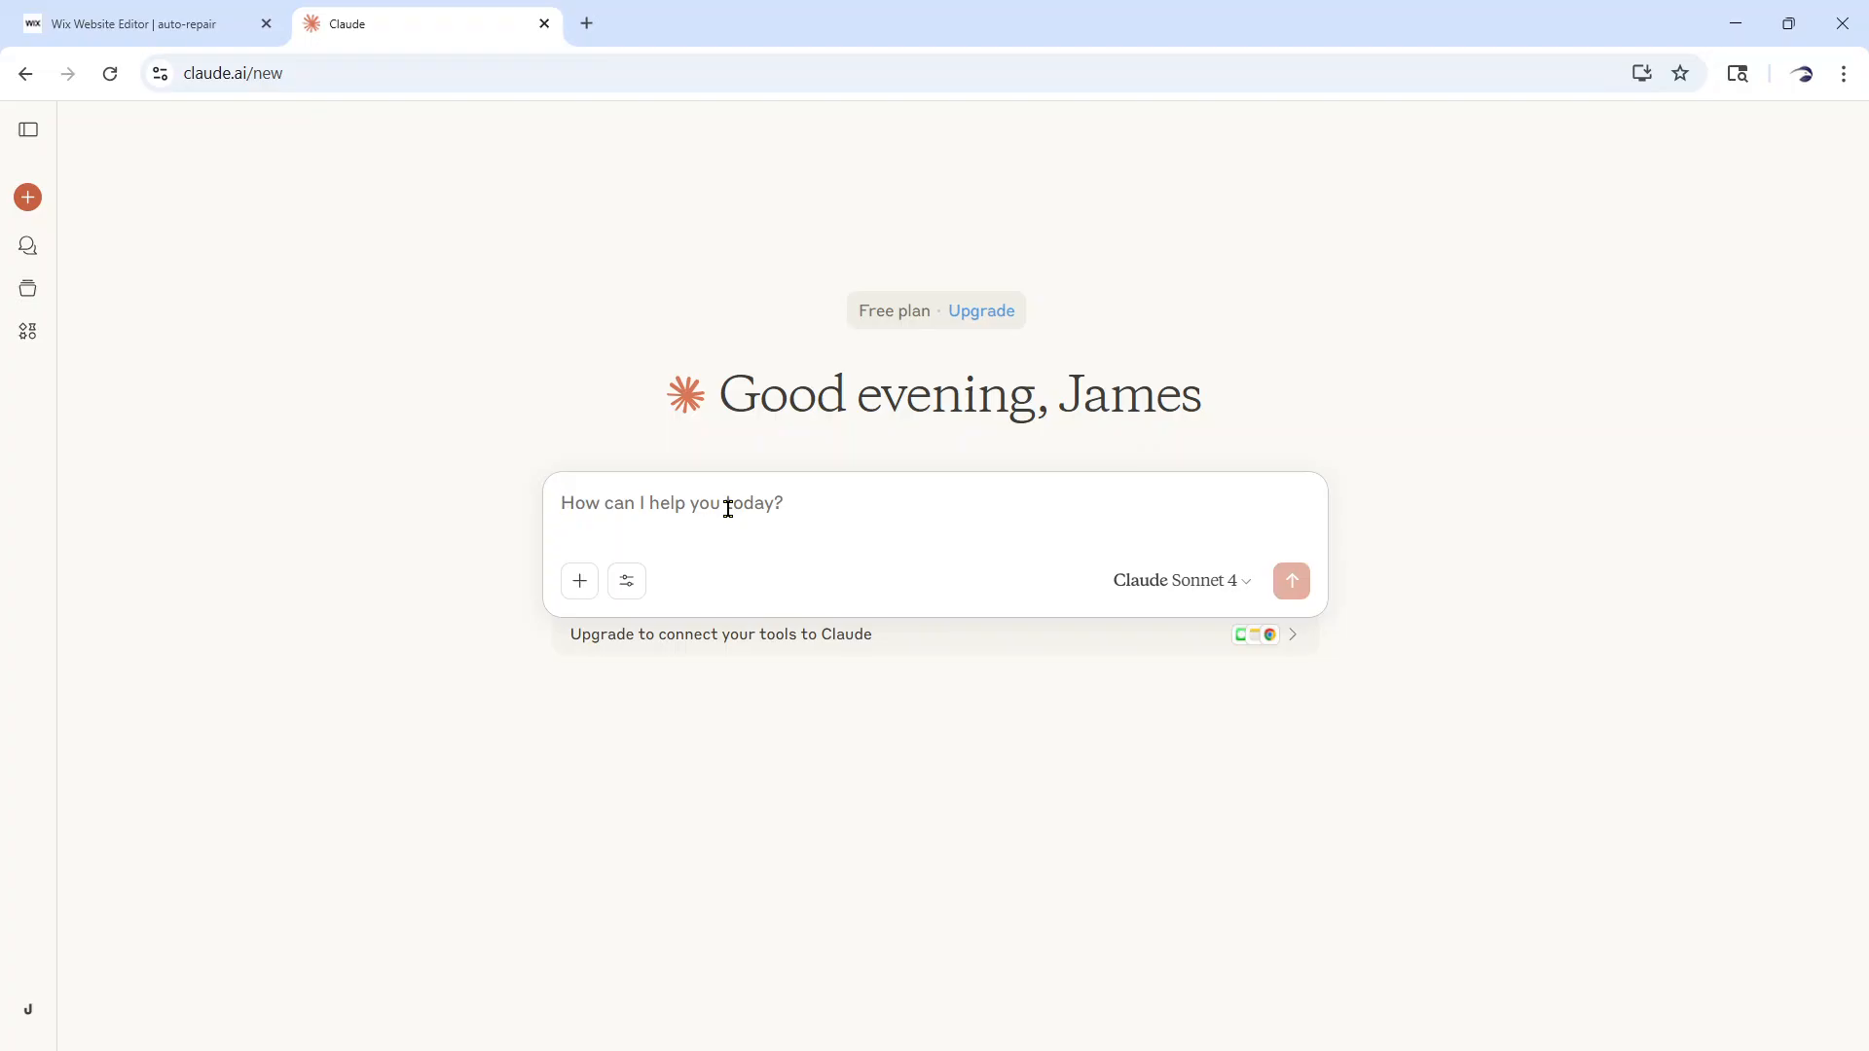
pyautogui.write('I woul')
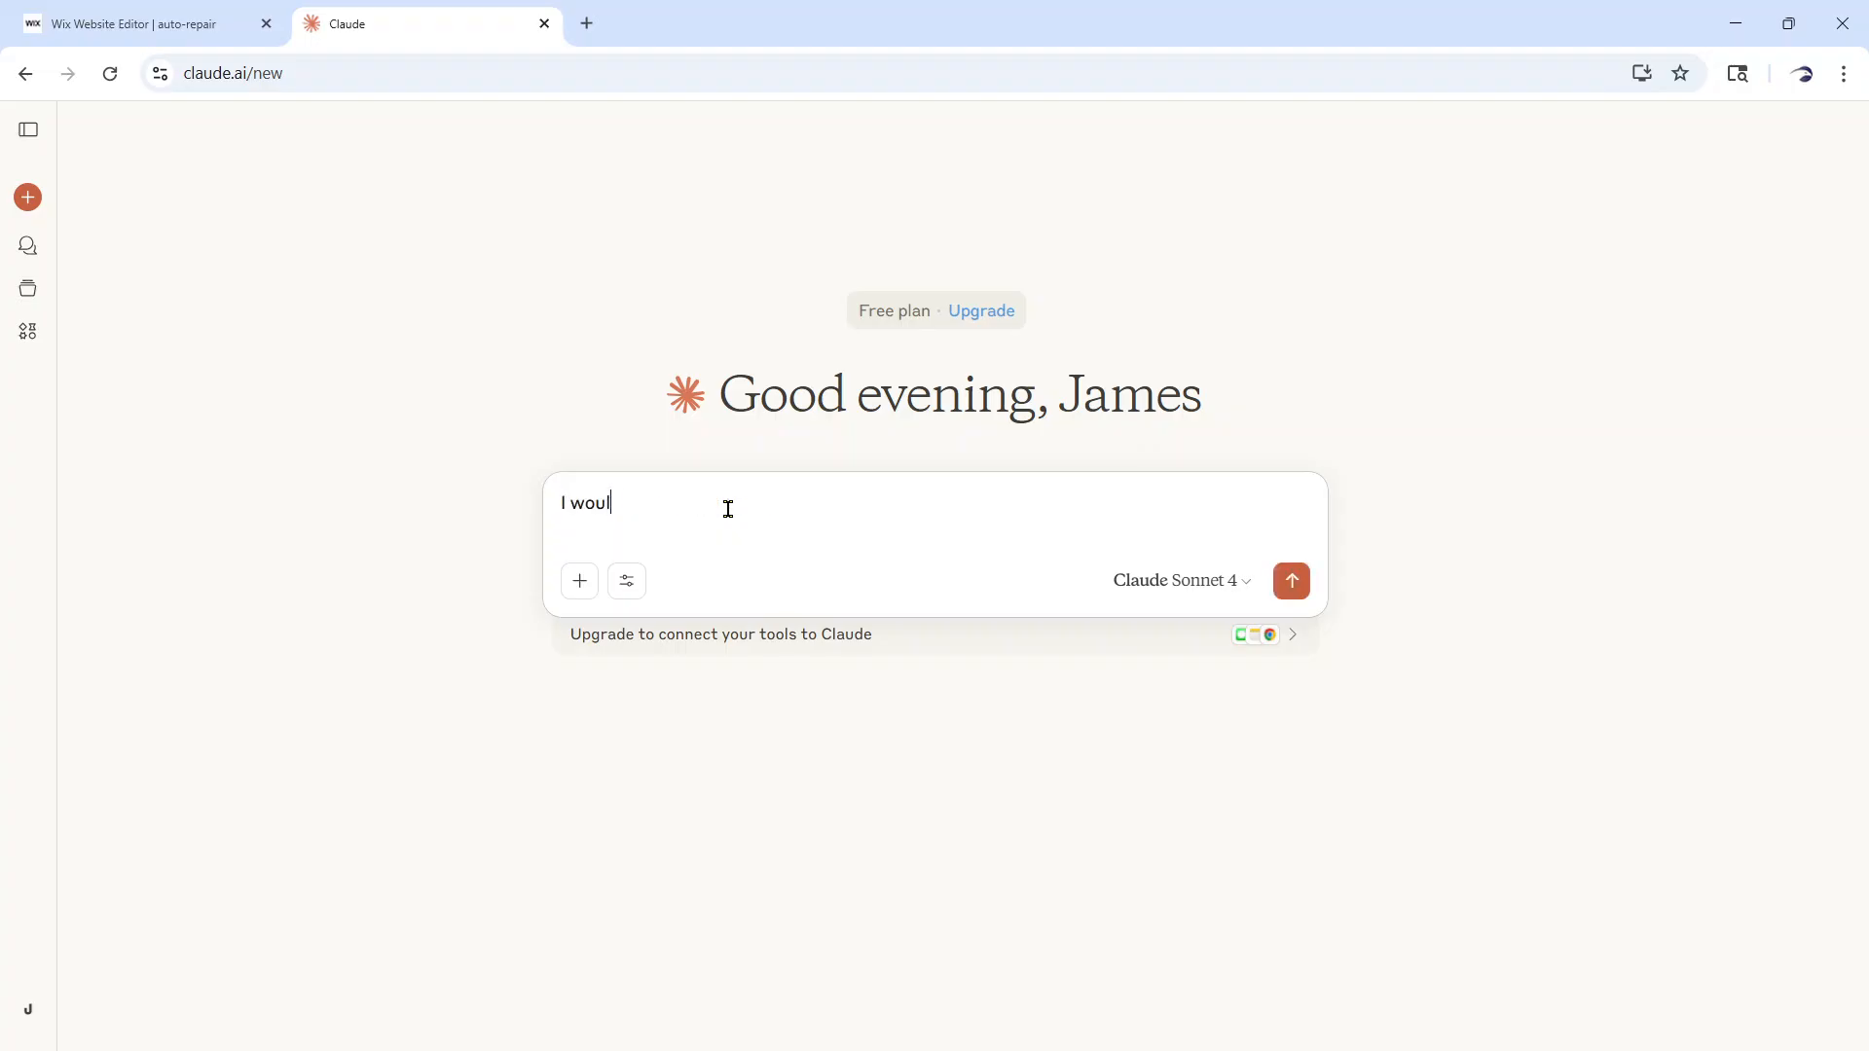
pyautogui.write('d like written website')
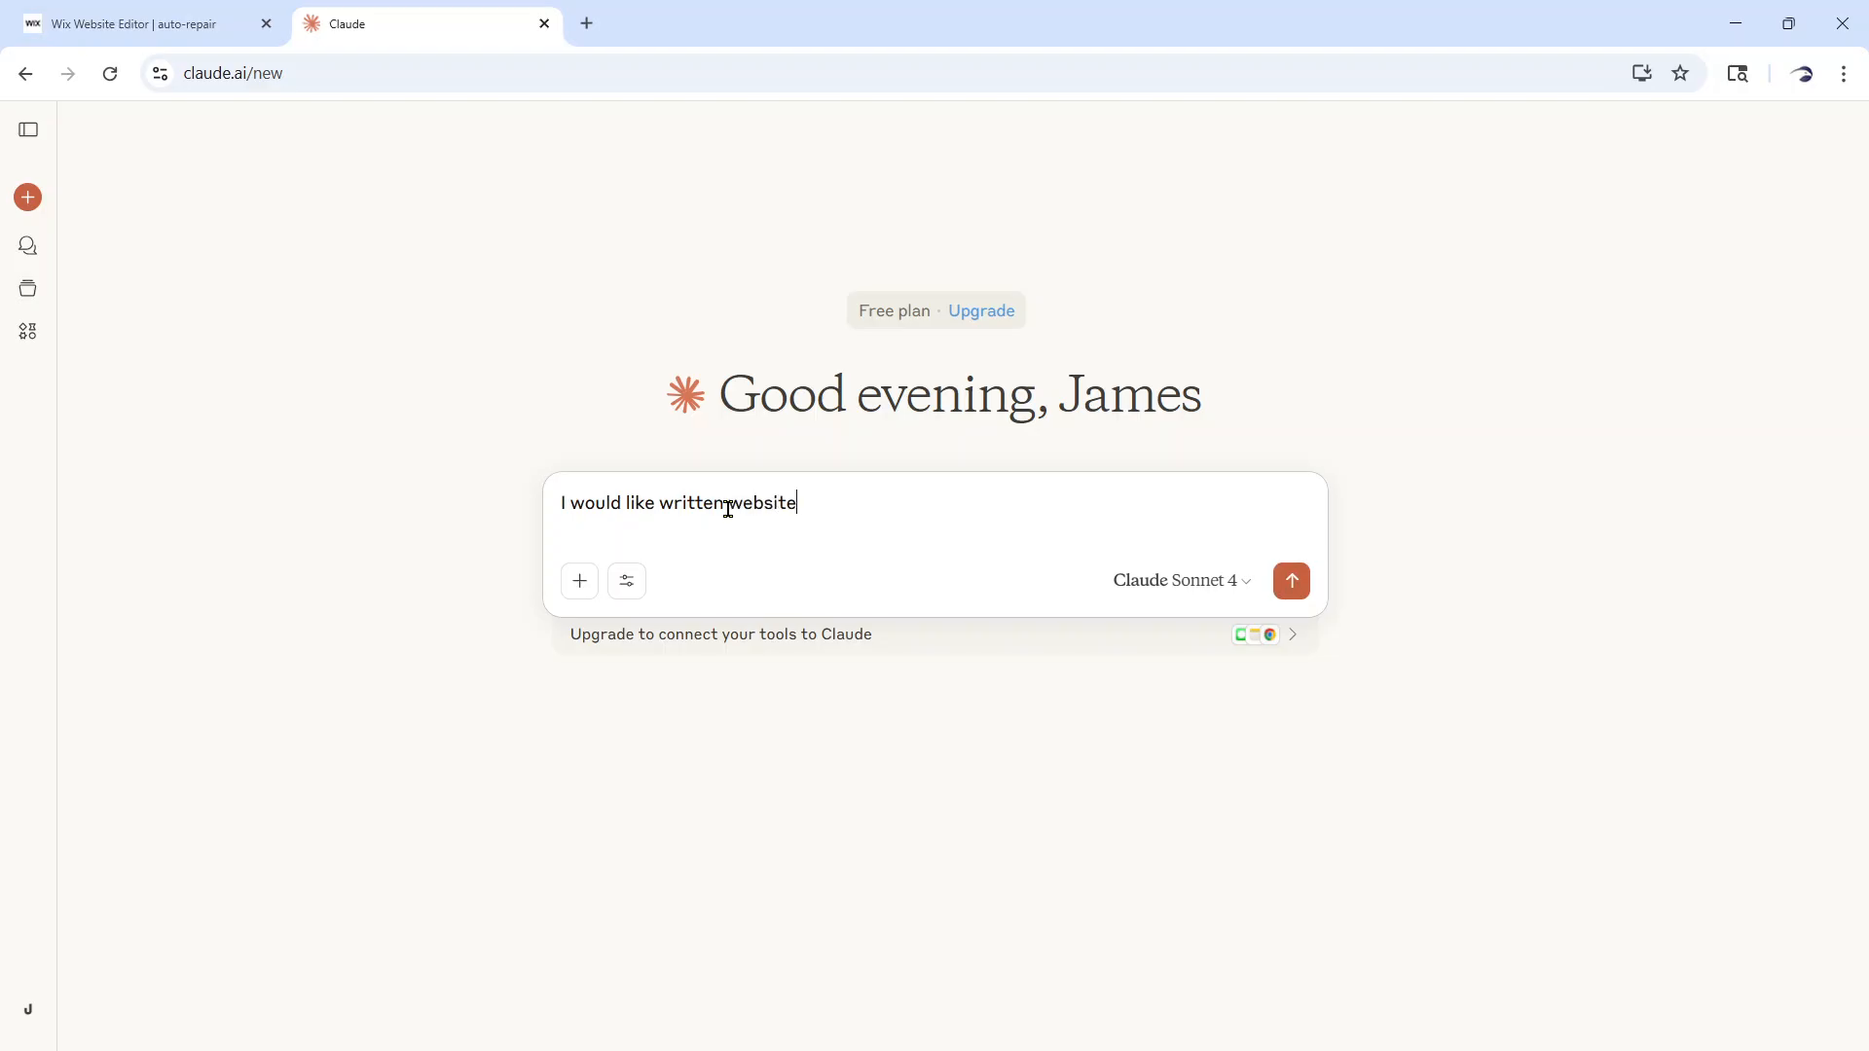
pyautogui.write(' contenct')
pyautogui.press('BackSpace')
pyautogui.press('BackSpace')
pyautogui.press('BackSpace')
pyautogui.write('t for an auto repa')
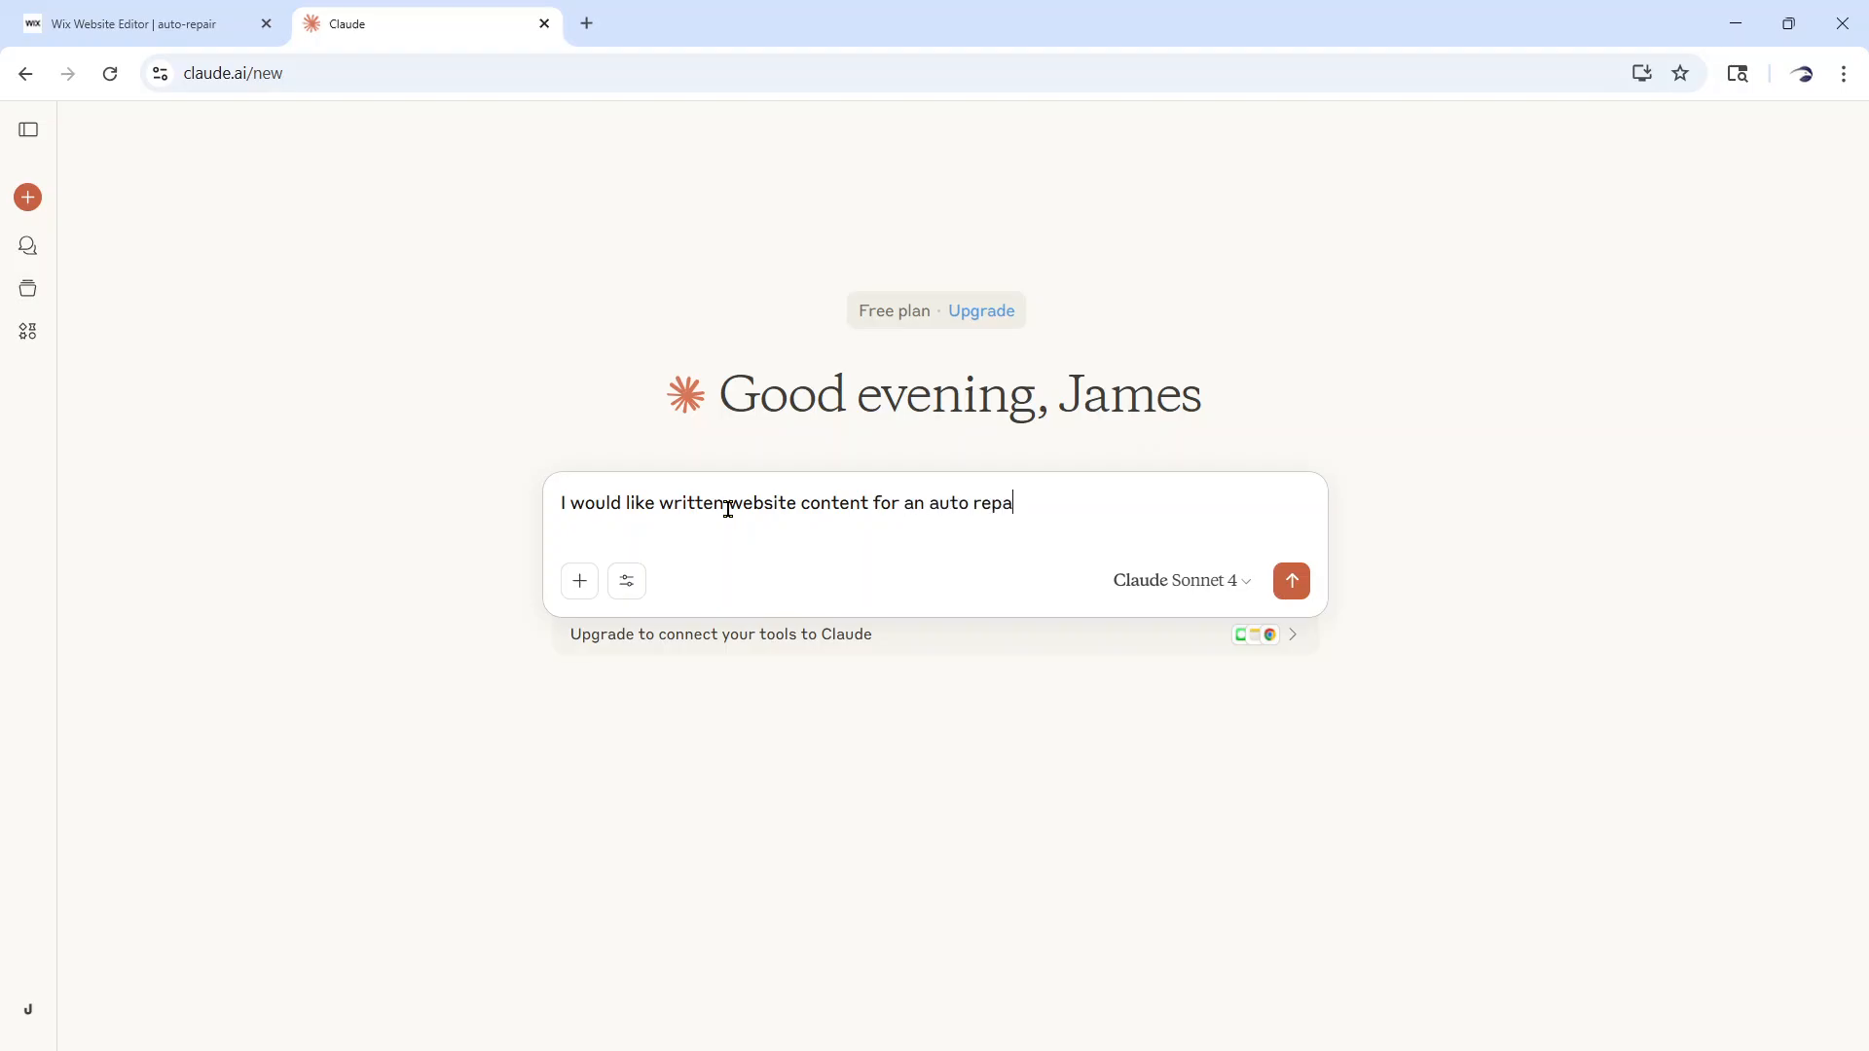
pyautogui.write('ir local business in Springfield, ')
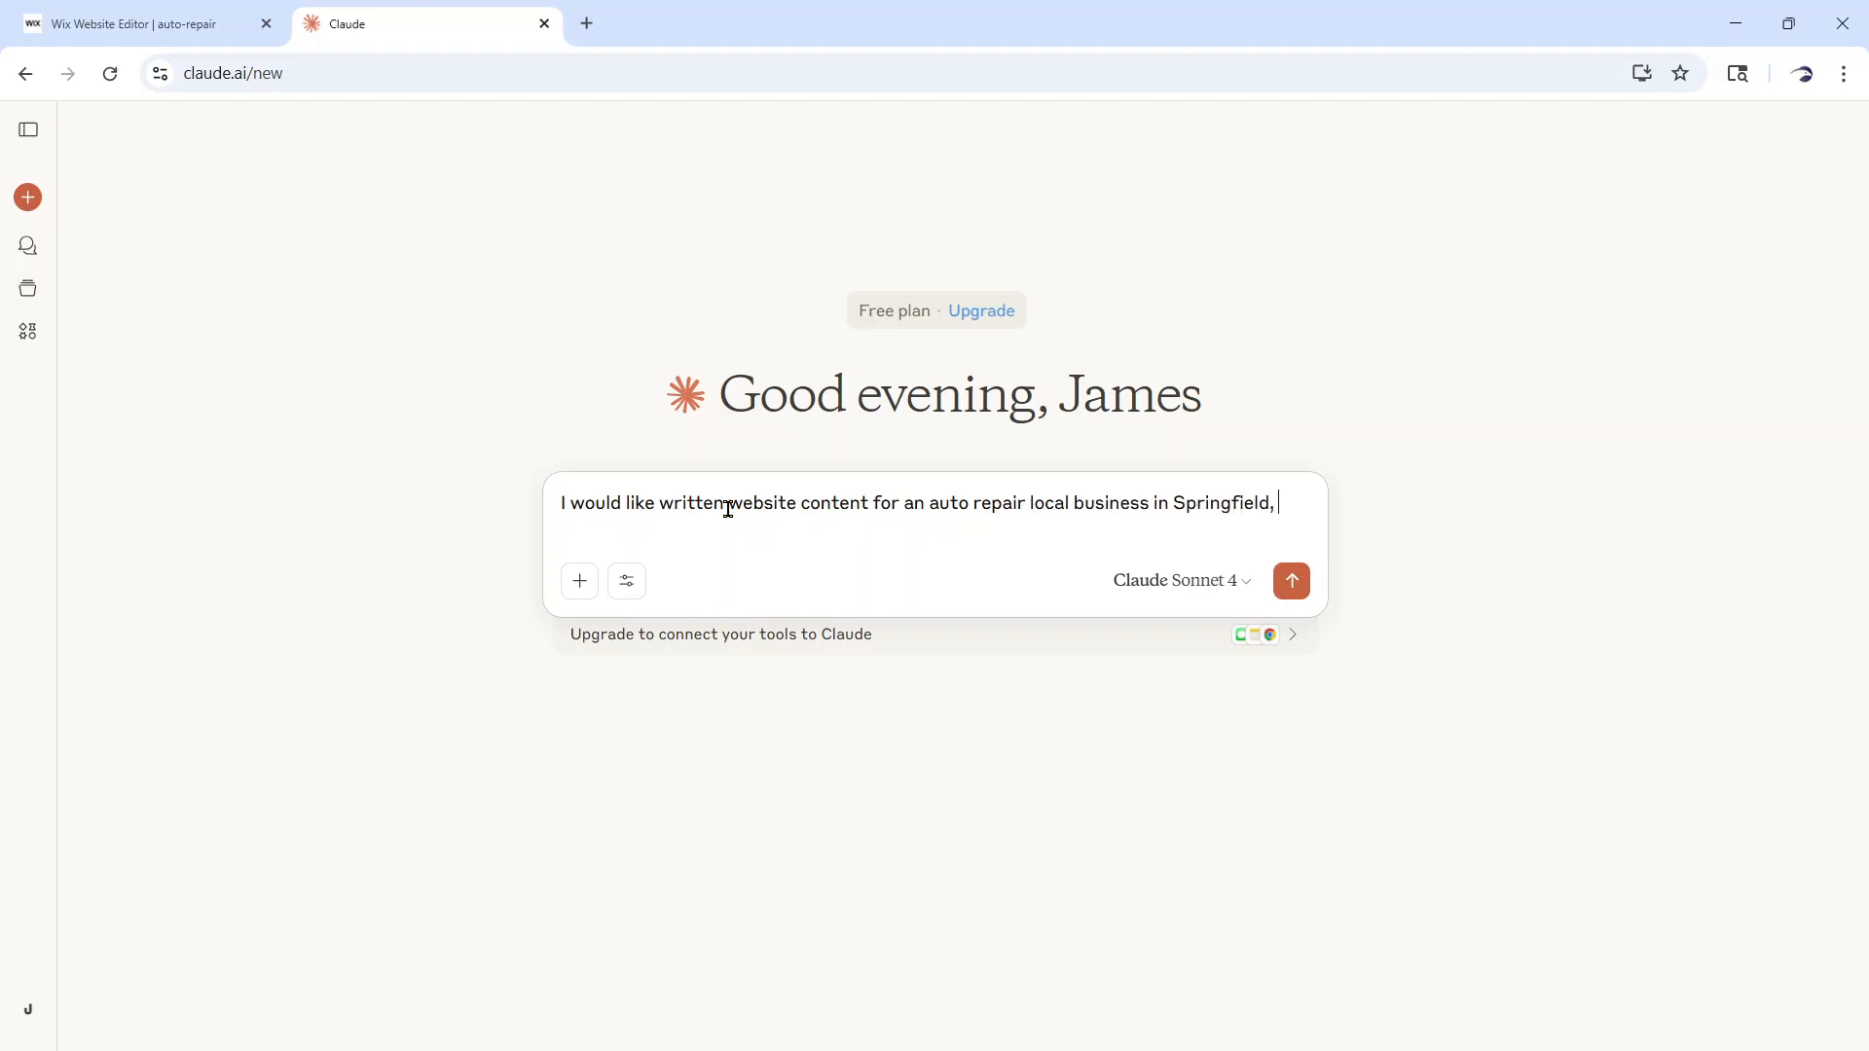
# Complete the prompt with "We serve the metro DC area, and we have been in business for ten years." and submit it
pyautogui.write('VA. We serve the metro DC ')
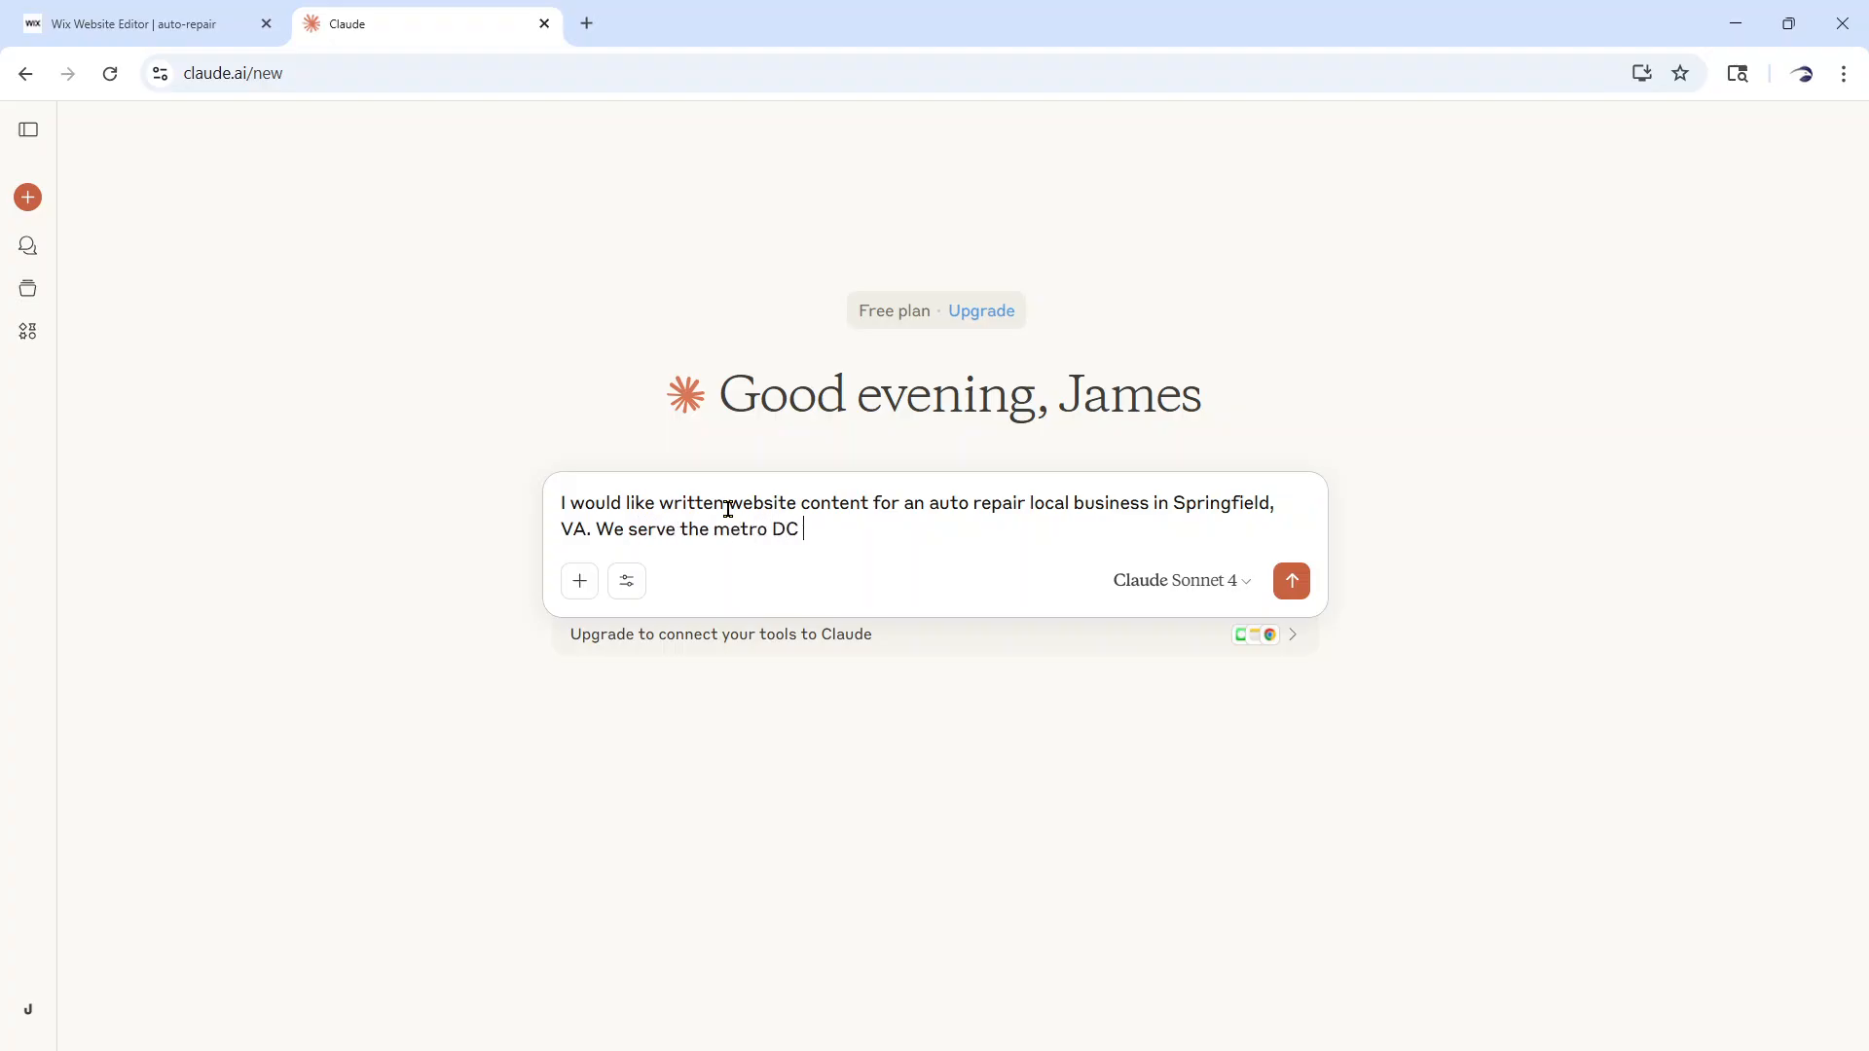
pyautogui.write('area, and we have been in b')
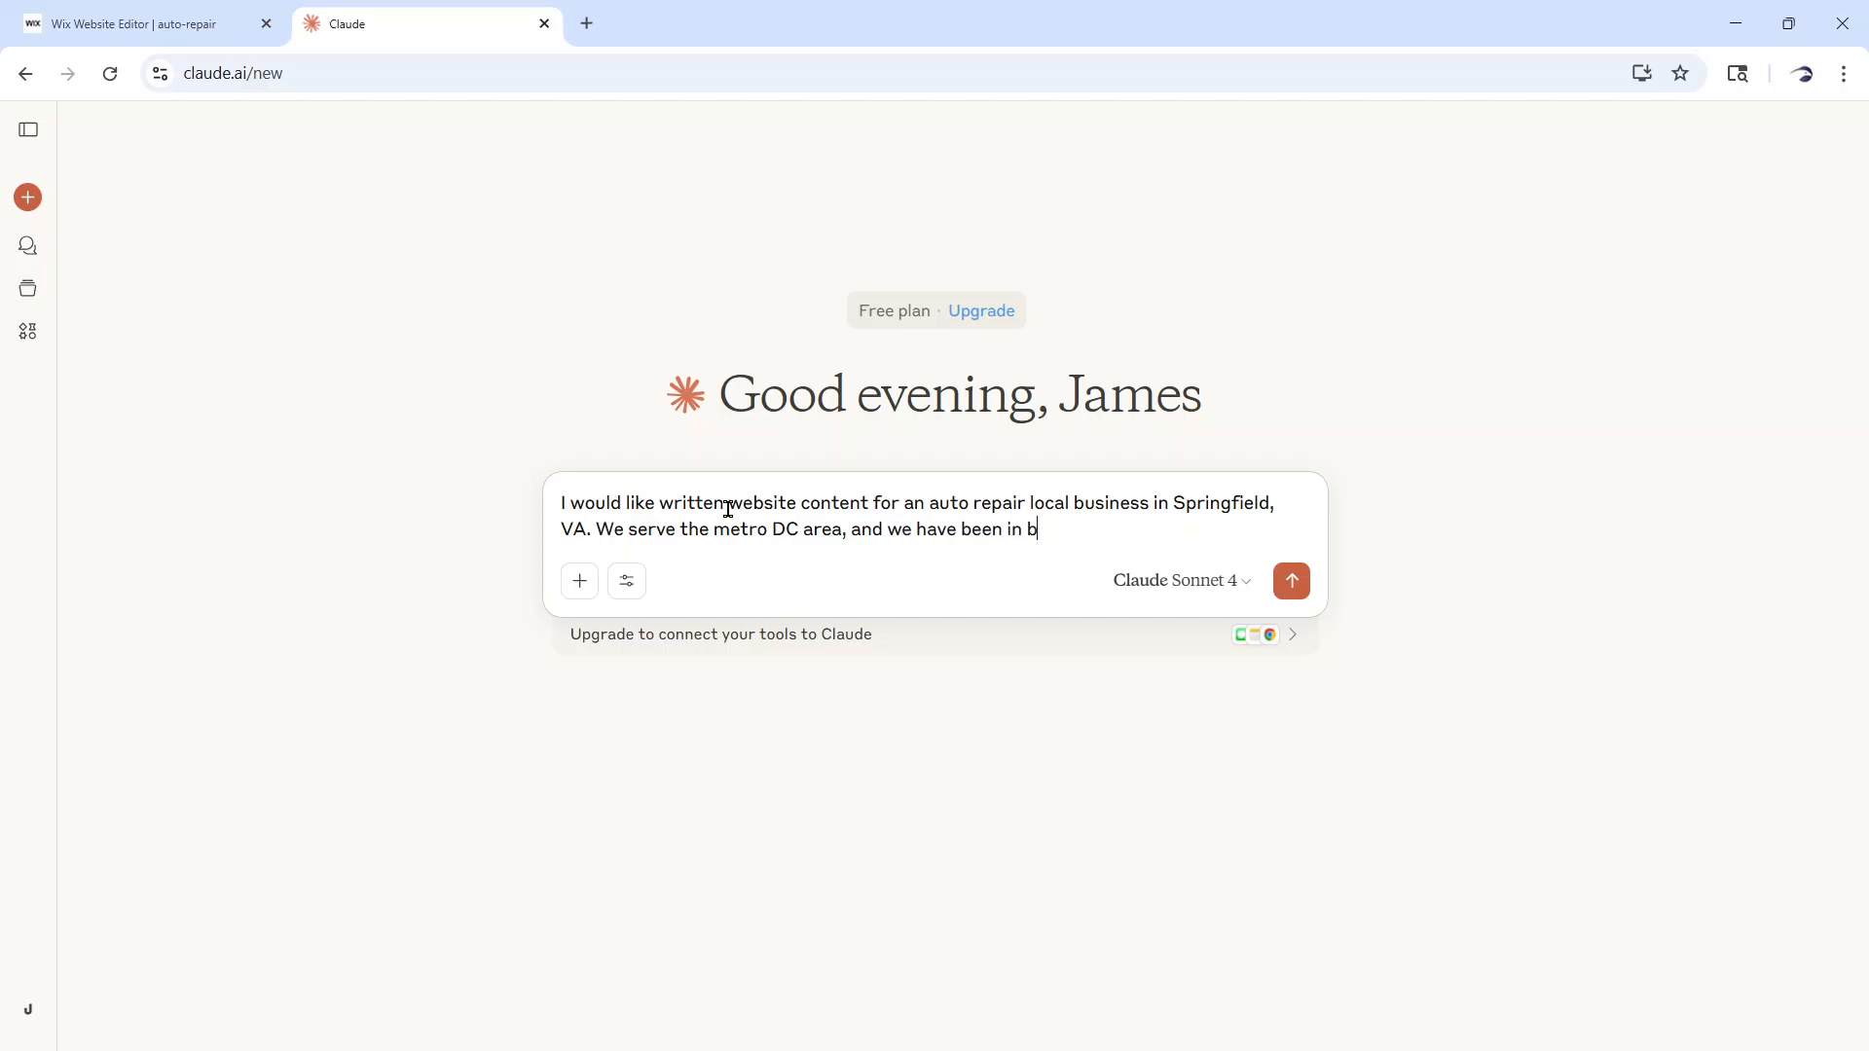
pyautogui.write('usiness for ten yeras')
pyautogui.press('BackSpace')
pyautogui.press('BackSpace')
pyautogui.press('BackSpace')
pyautogui.write('ars.')
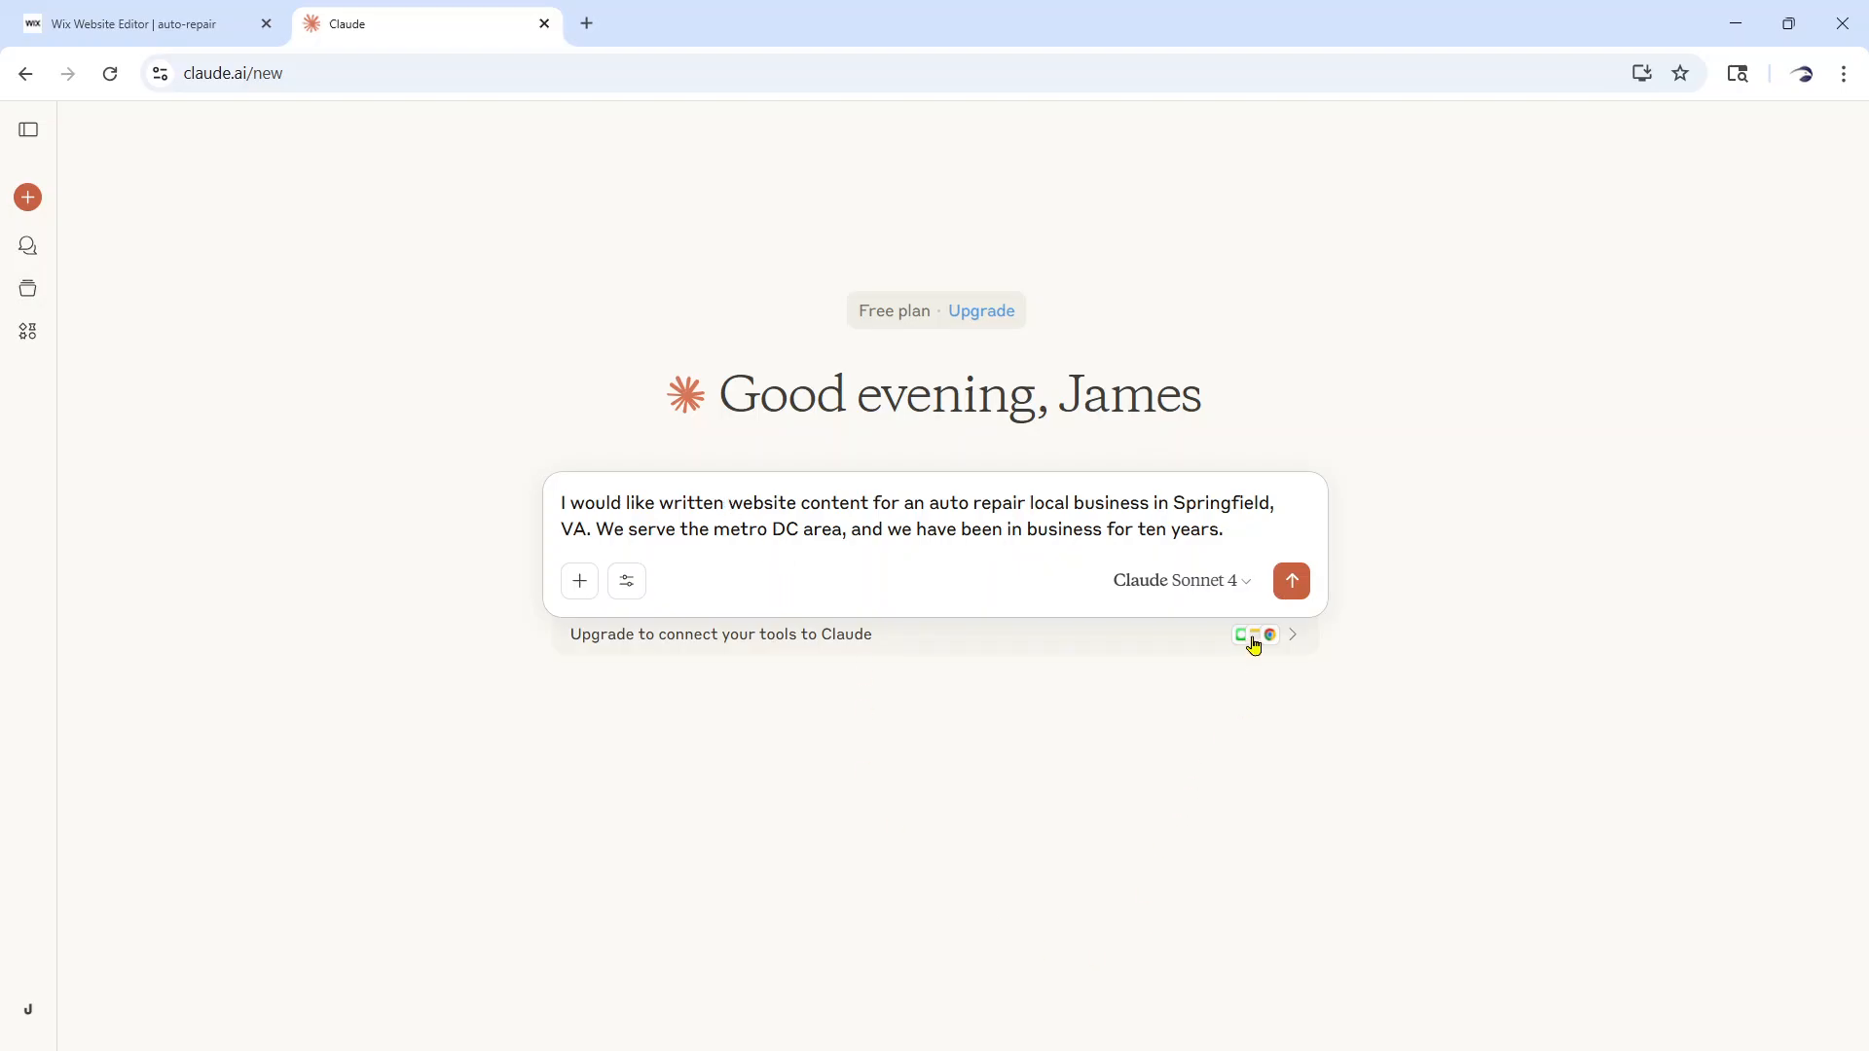
pyautogui.click(1288, 598)
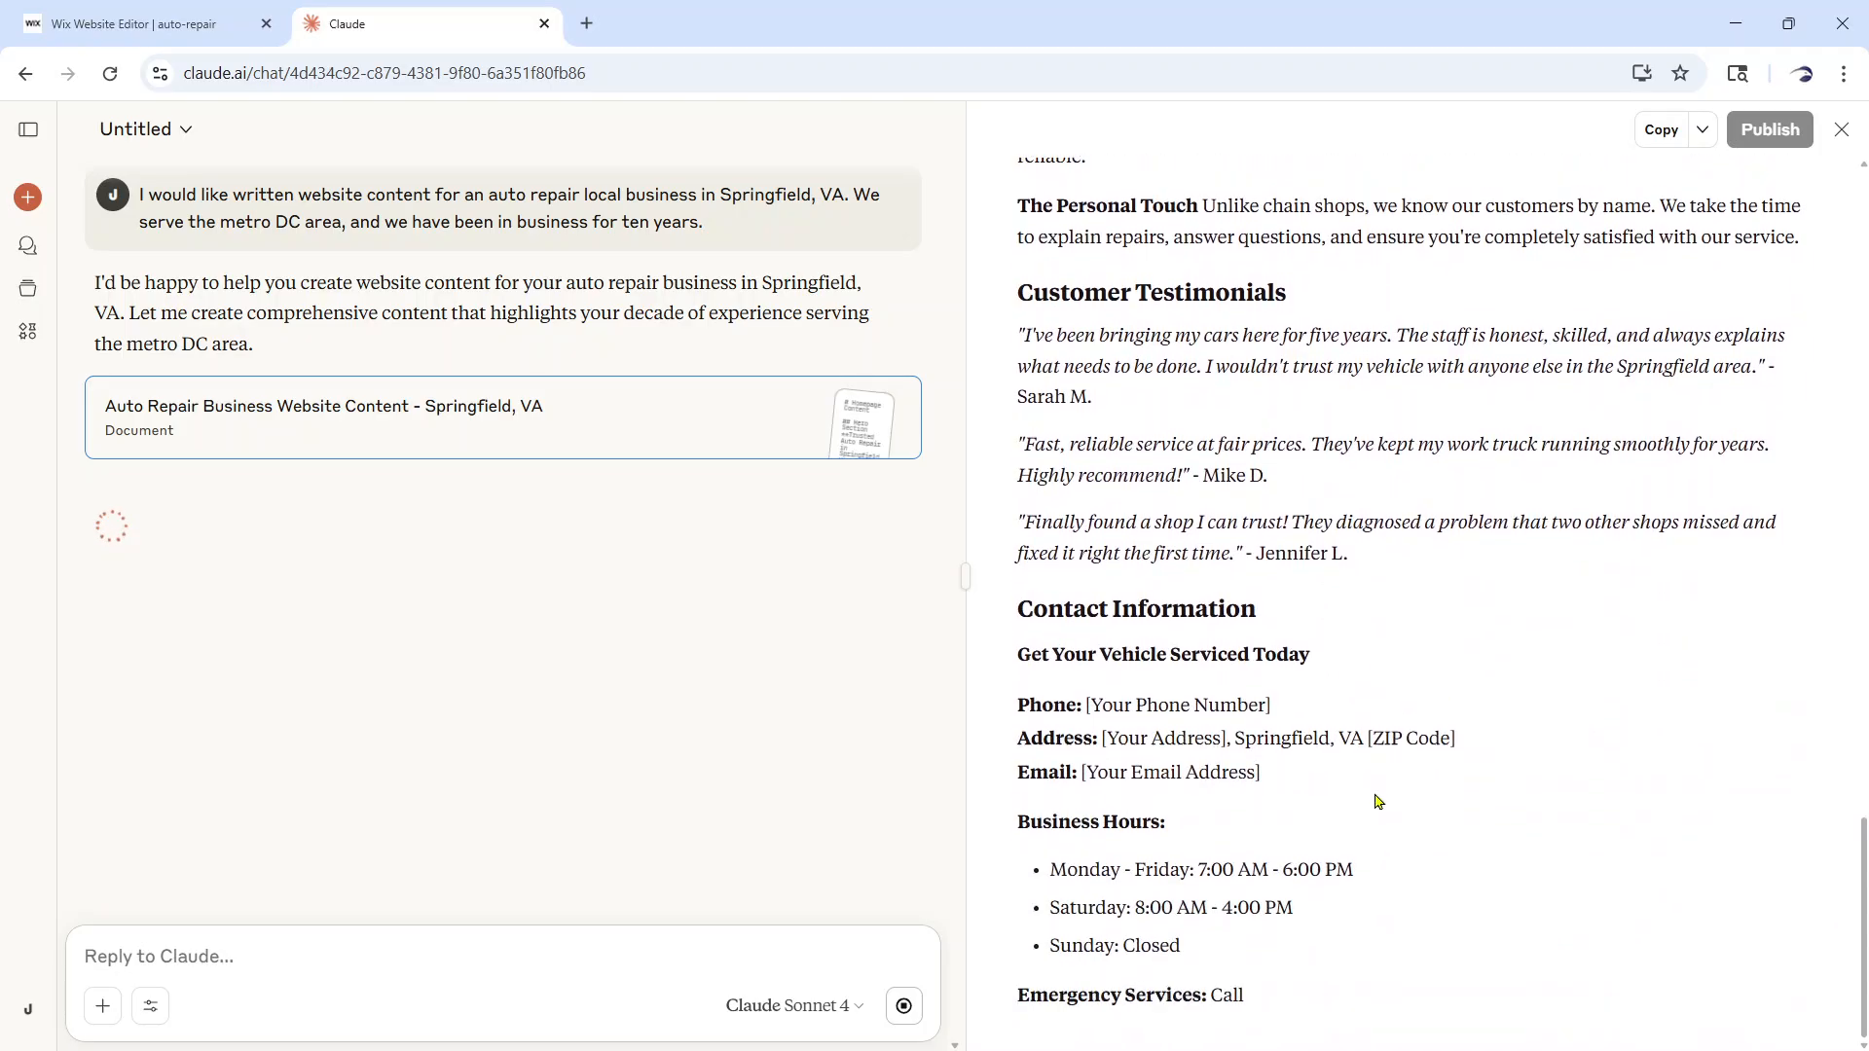
# Examine the generated hero section, the About Us paragraphs and the What Sets Us Apart list, highlighting each passage while reading
pyautogui.scroll(20, 1368, 800)
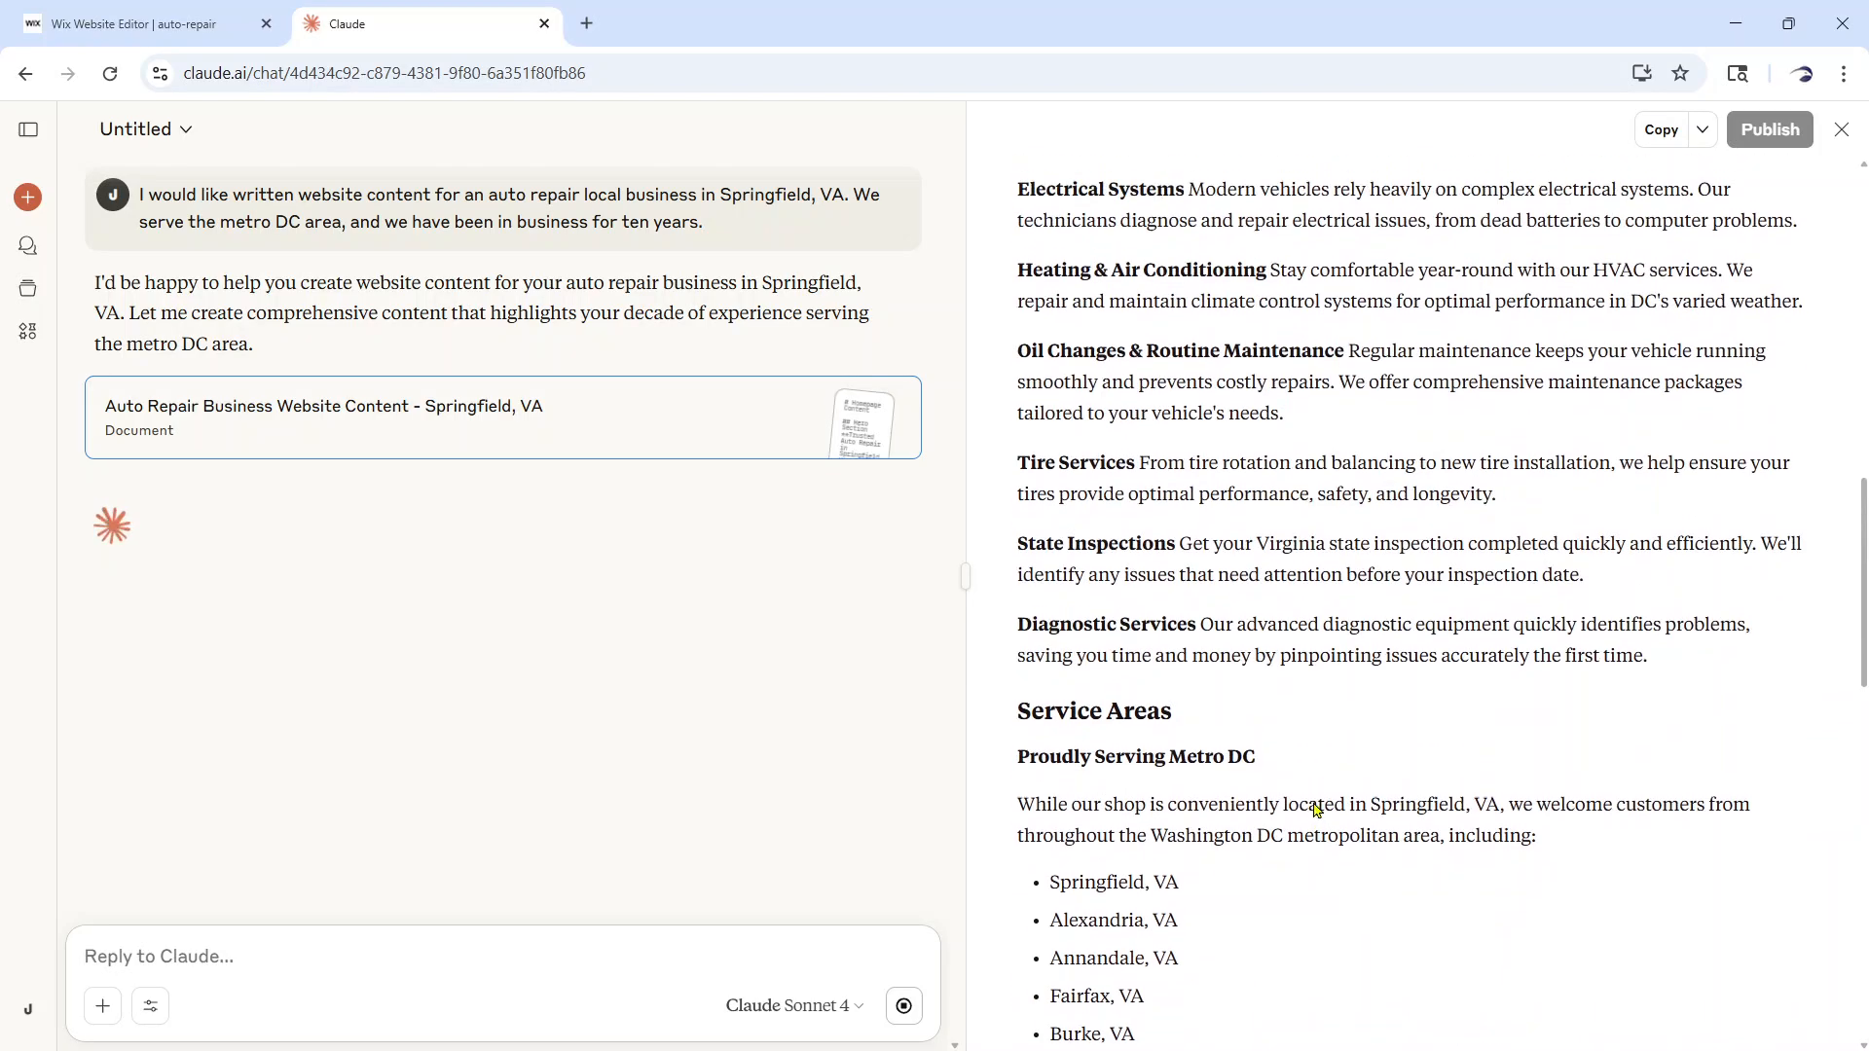
pyautogui.scroll(8, 1312, 800)
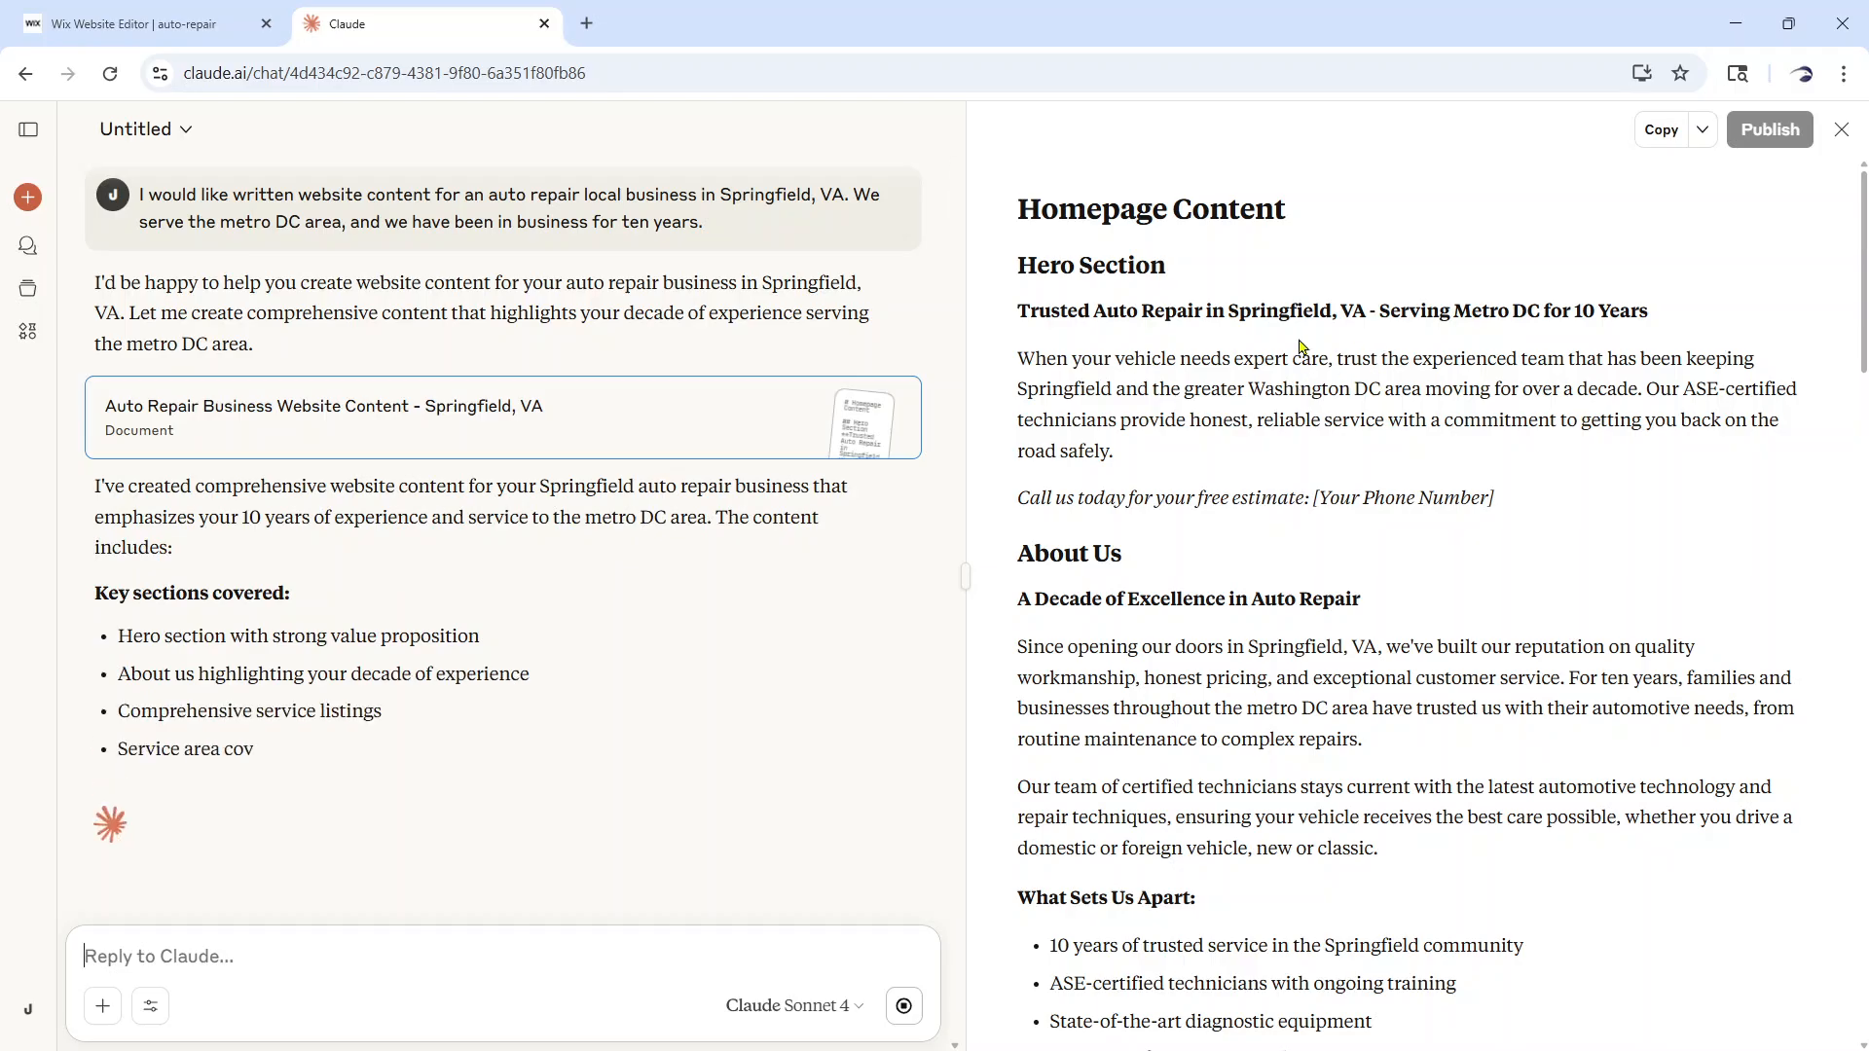
pyautogui.moveTo(1016, 264); pyautogui.dragTo(1355, 461)
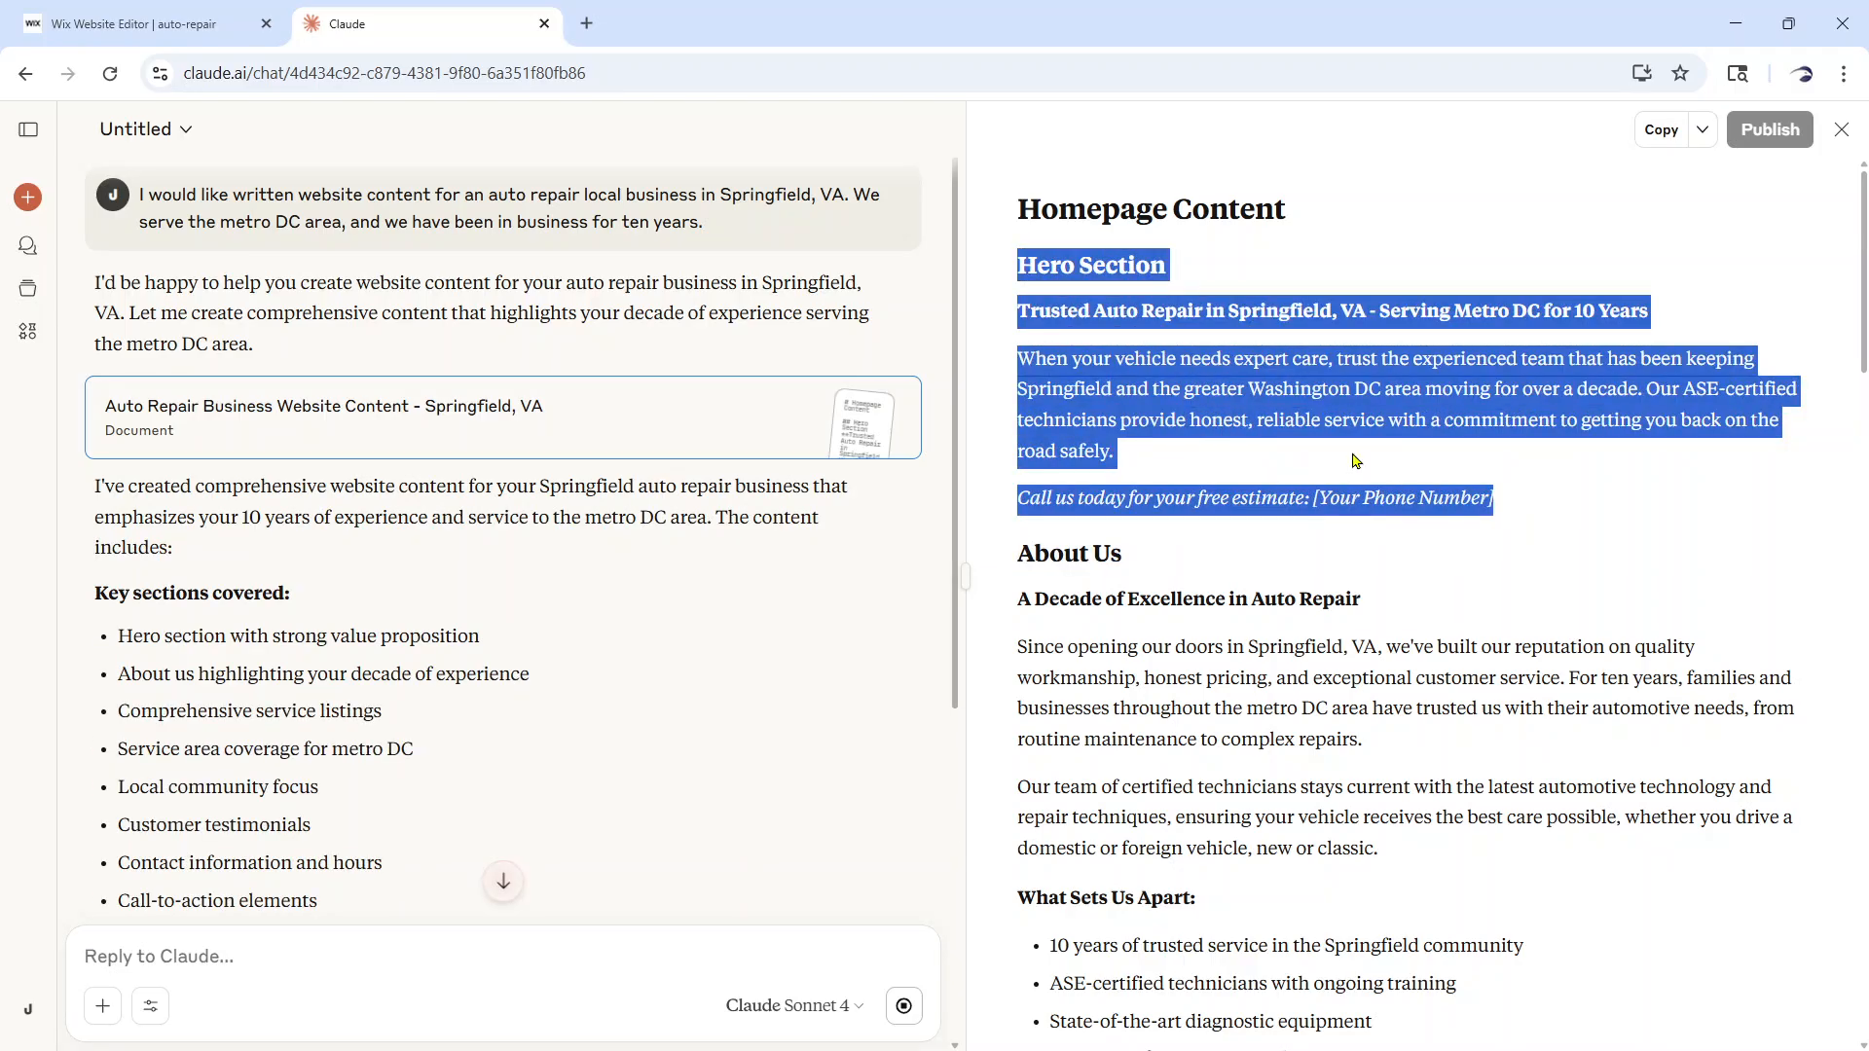
pyautogui.scroll(-2, 1171, 472)
pyautogui.moveTo(1018, 319); pyautogui.dragTo(1134, 340)
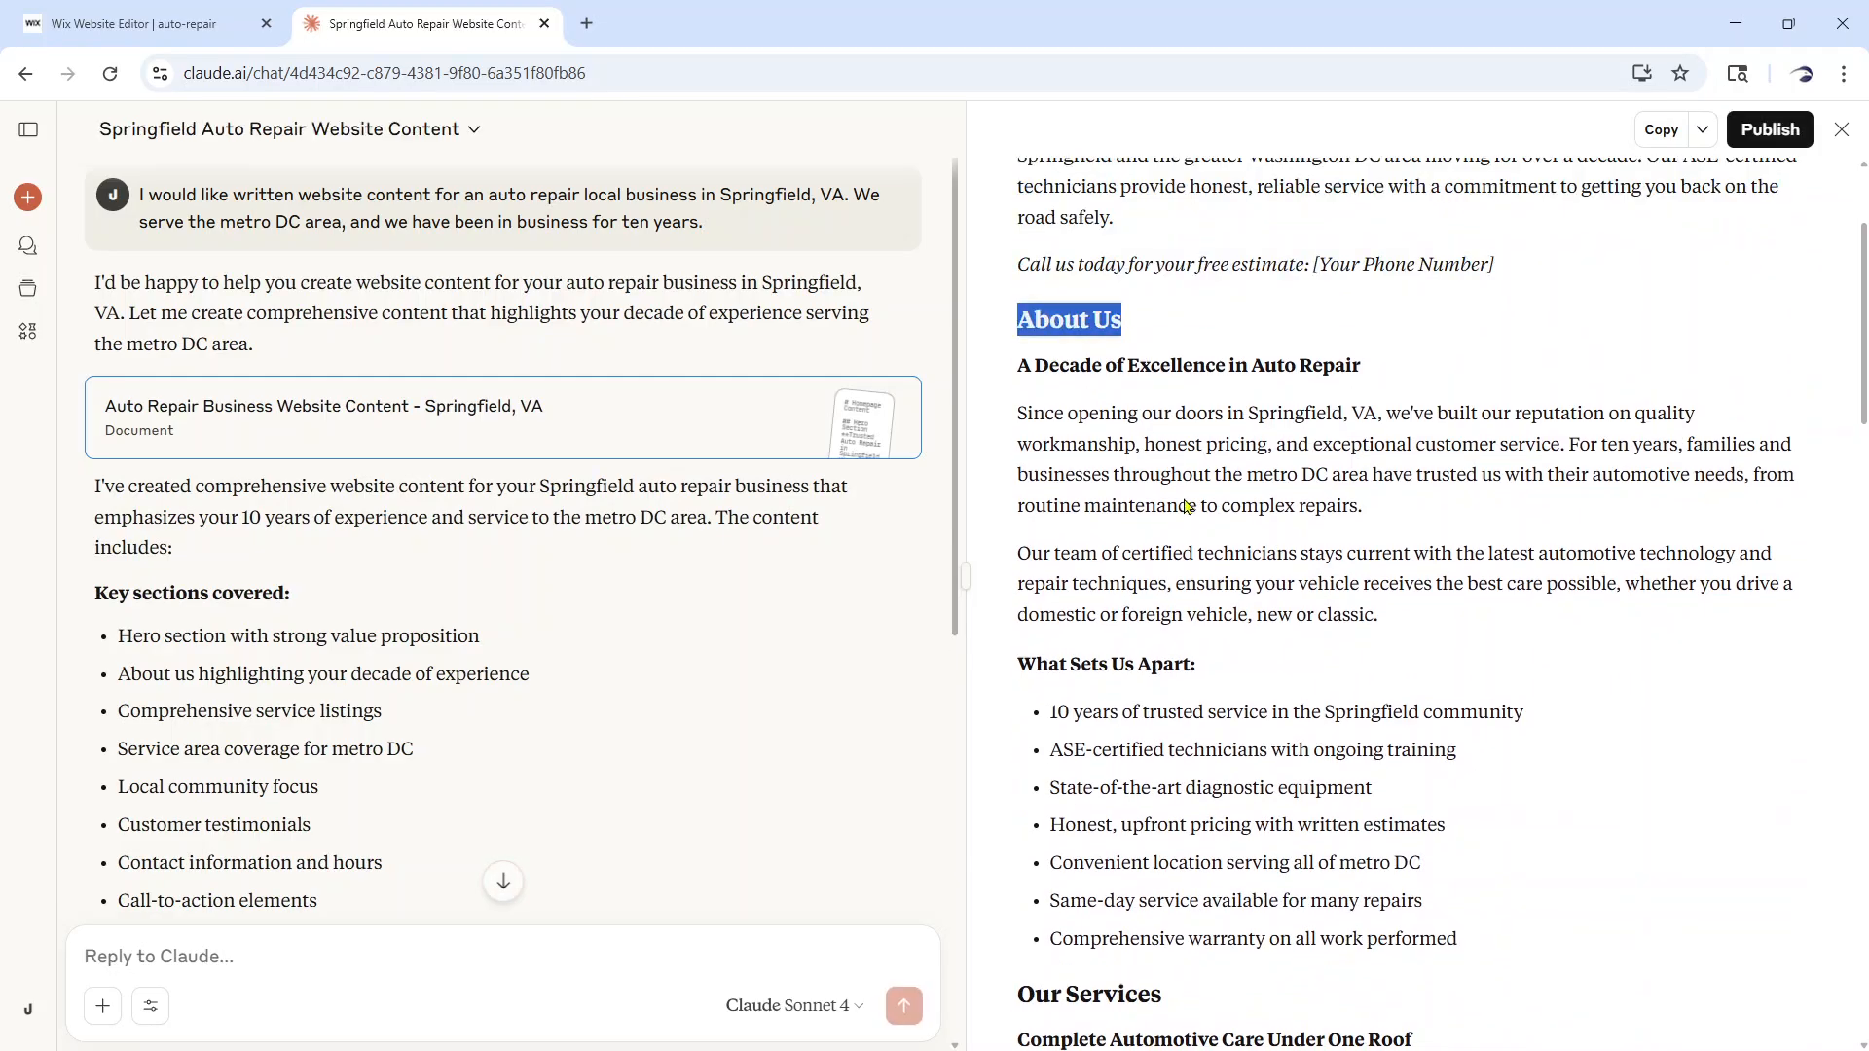
pyautogui.scroll(-2, 1187, 501)
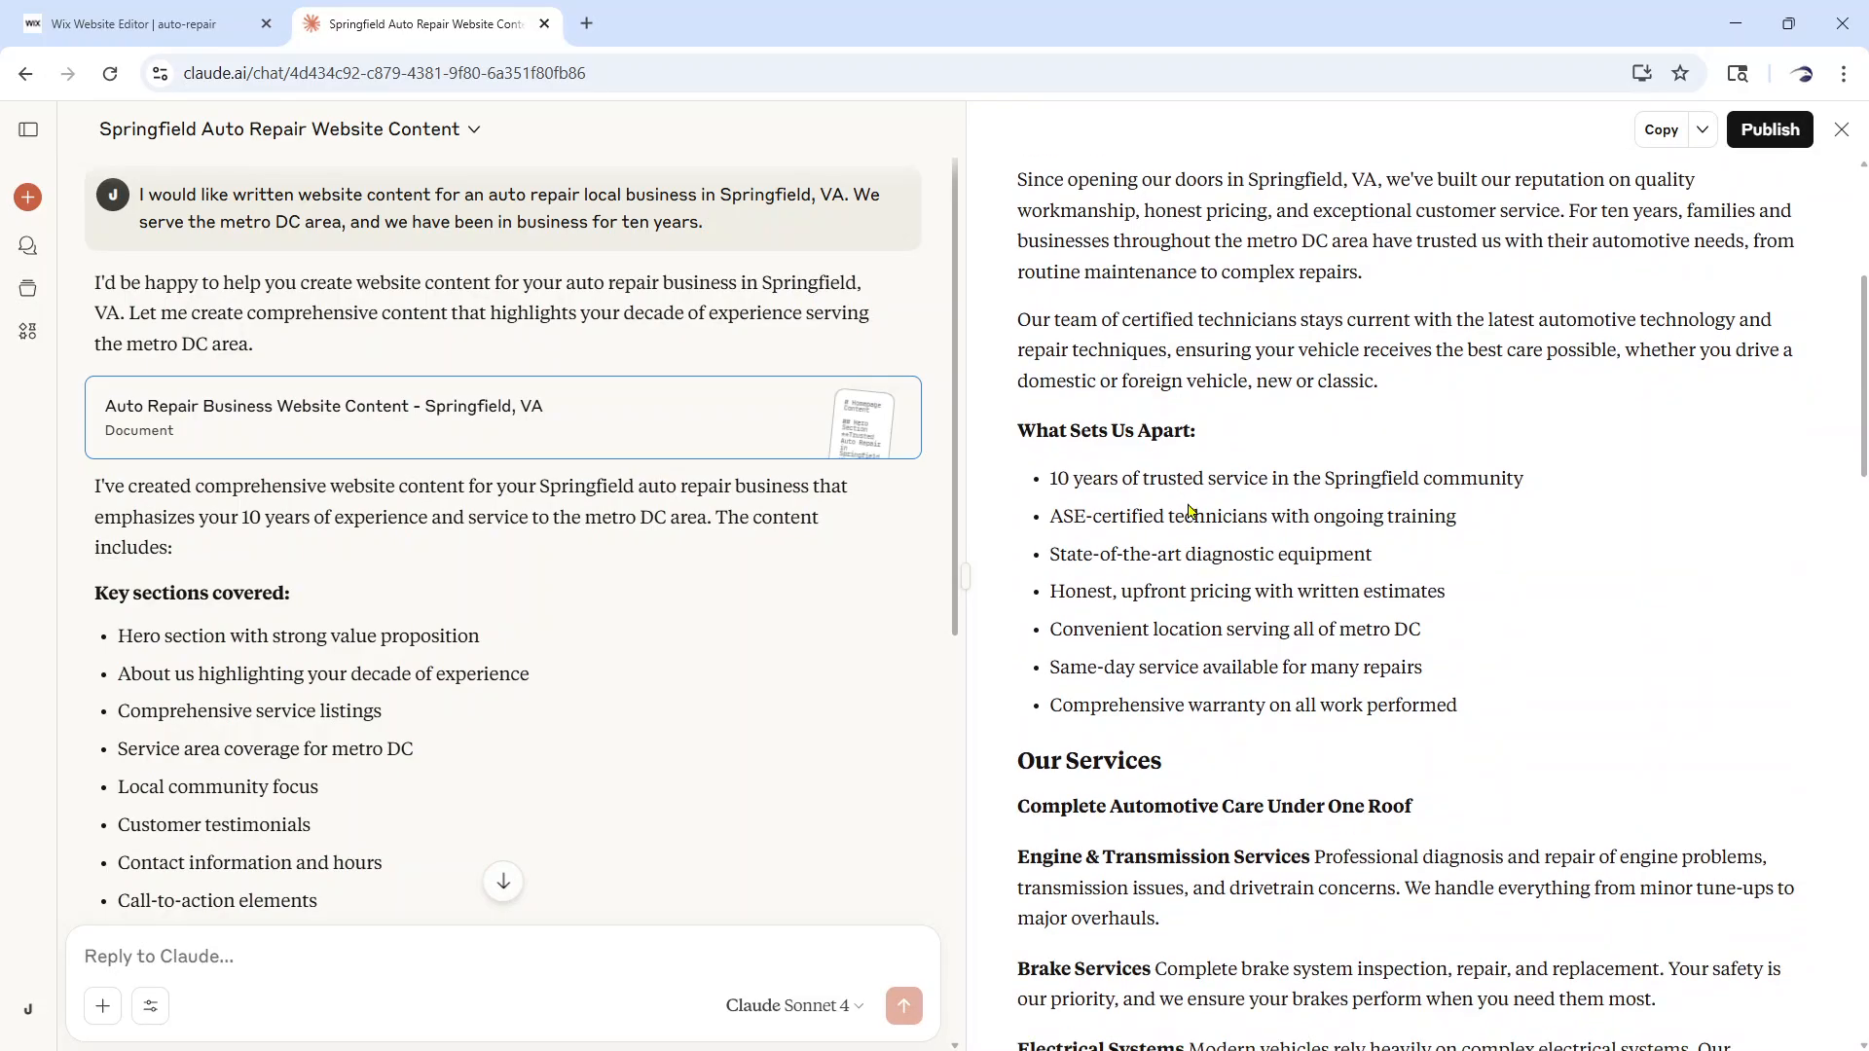
pyautogui.moveTo(1023, 179); pyautogui.dragTo(1398, 400)
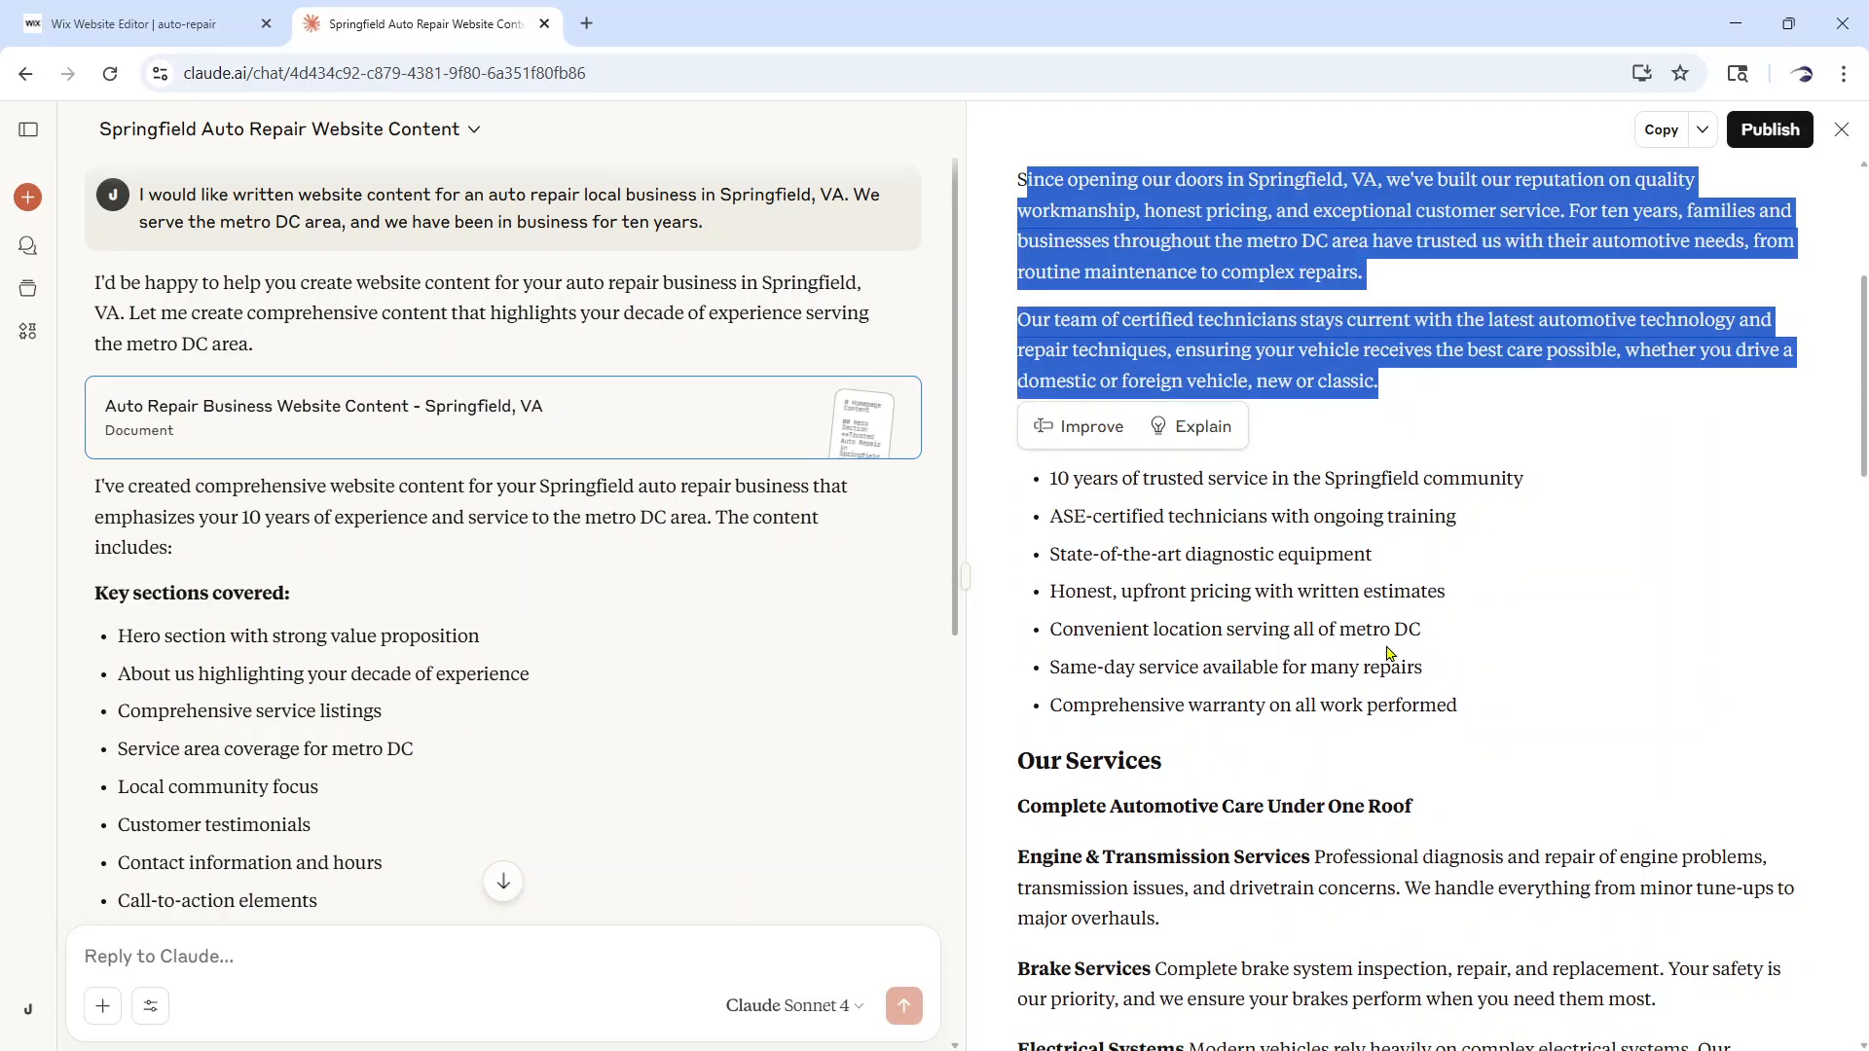
pyautogui.click(1059, 500)
pyautogui.moveTo(1050, 478); pyautogui.dragTo(1499, 734)
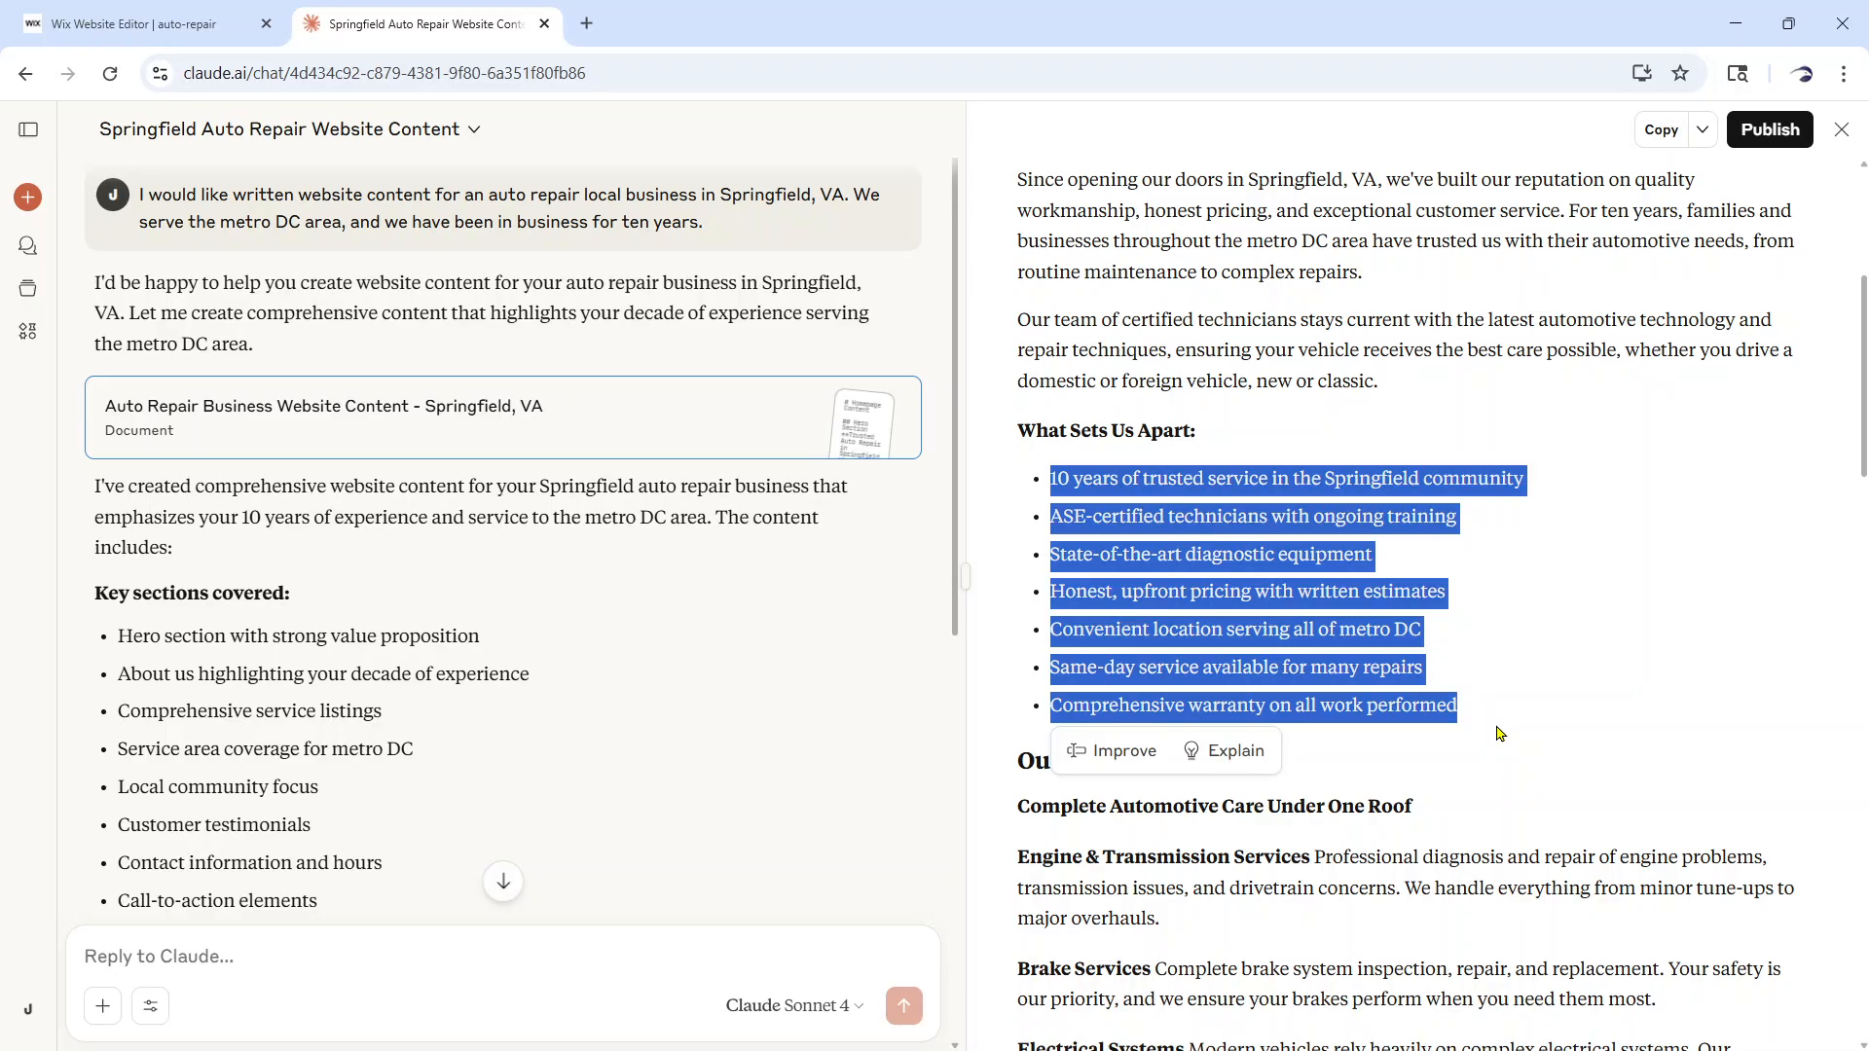
# Examine the generated Our Services descriptions and the list of localities under Service Areas
pyautogui.scroll(-3, 1493, 730)
pyautogui.click(1471, 594)
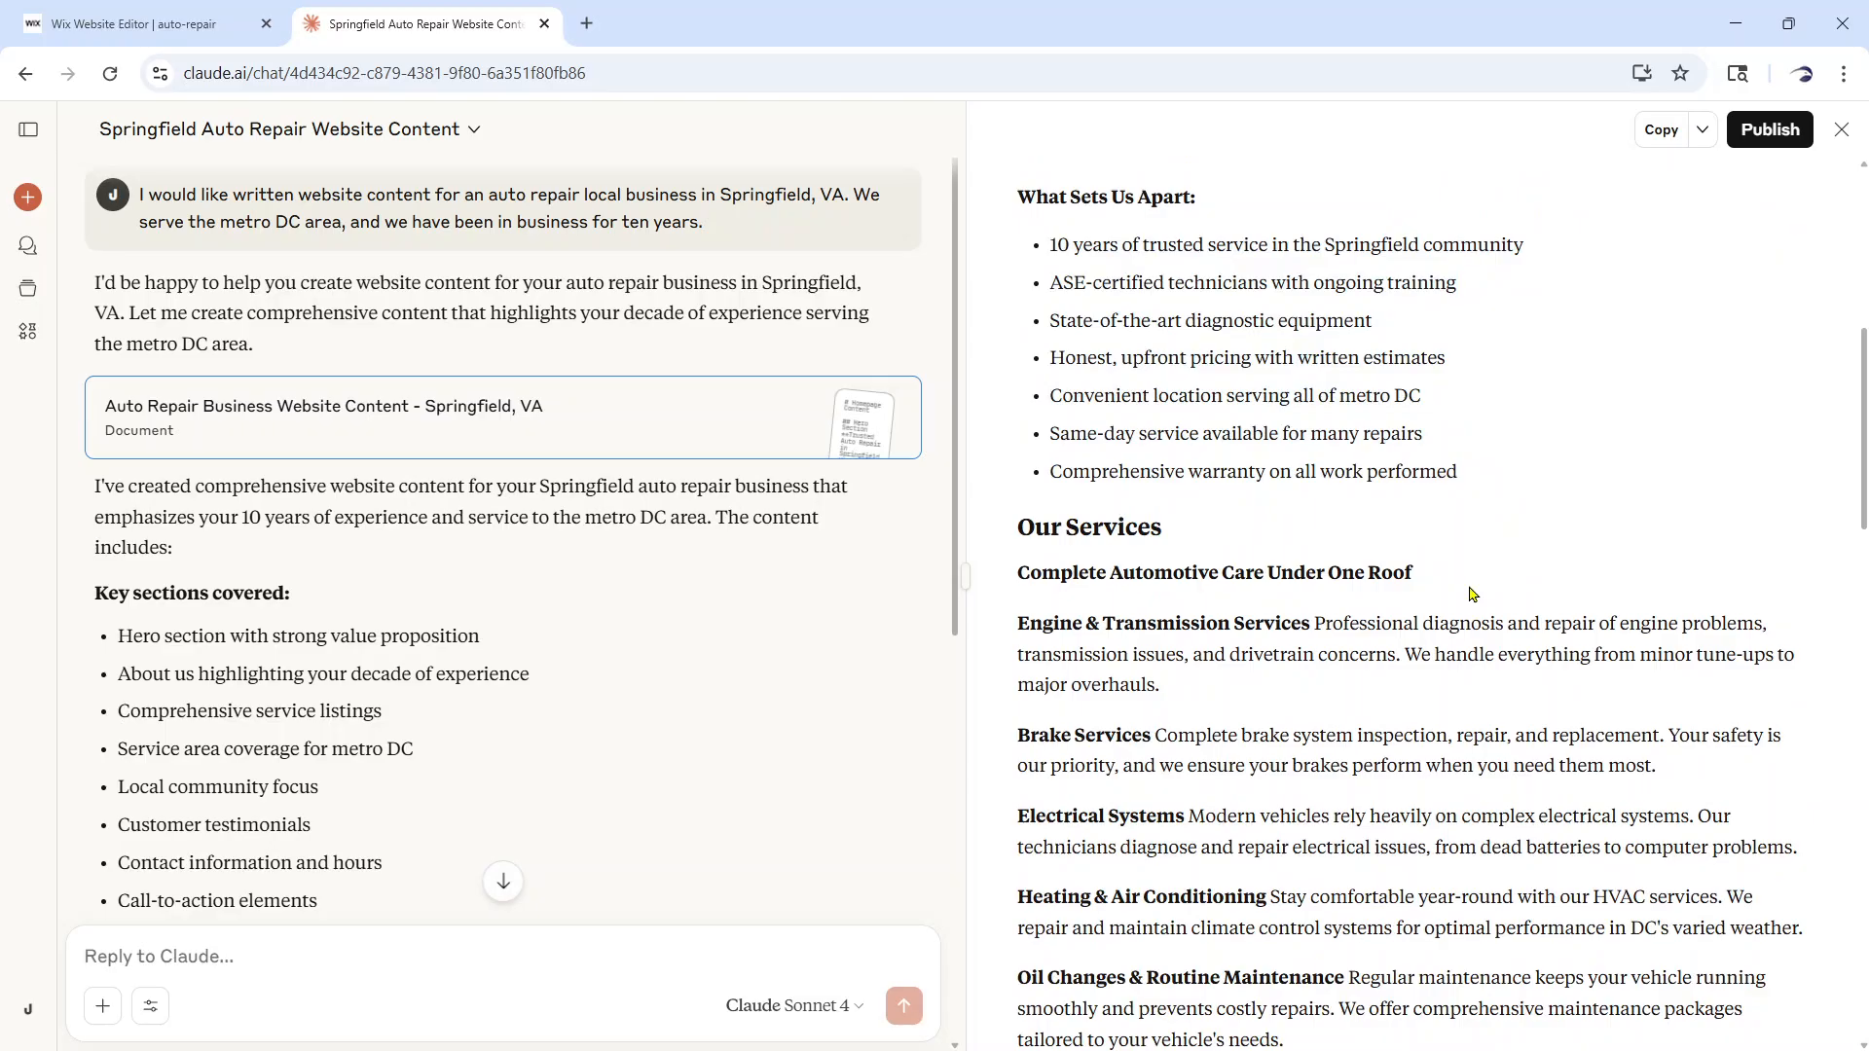
pyautogui.scroll(-2, 1472, 594)
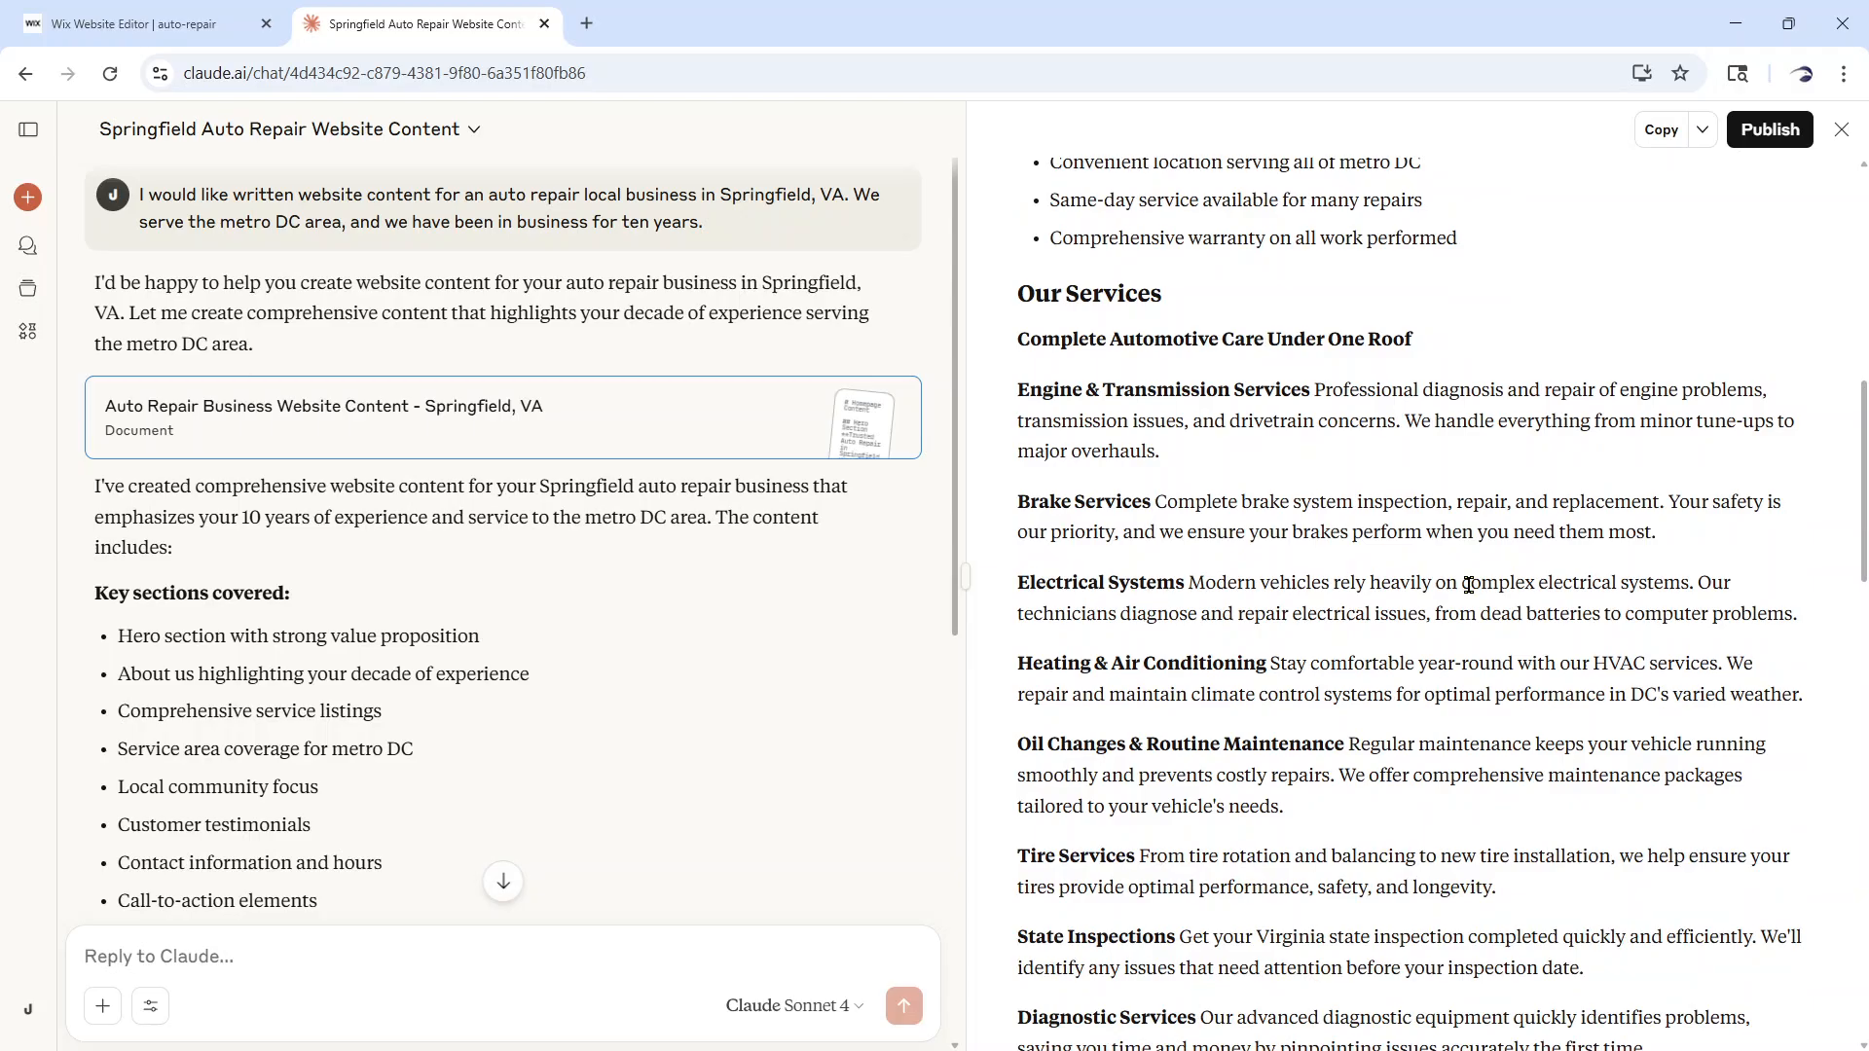
pyautogui.scroll(-4, 1468, 585)
pyautogui.scroll(3, 1552, 588)
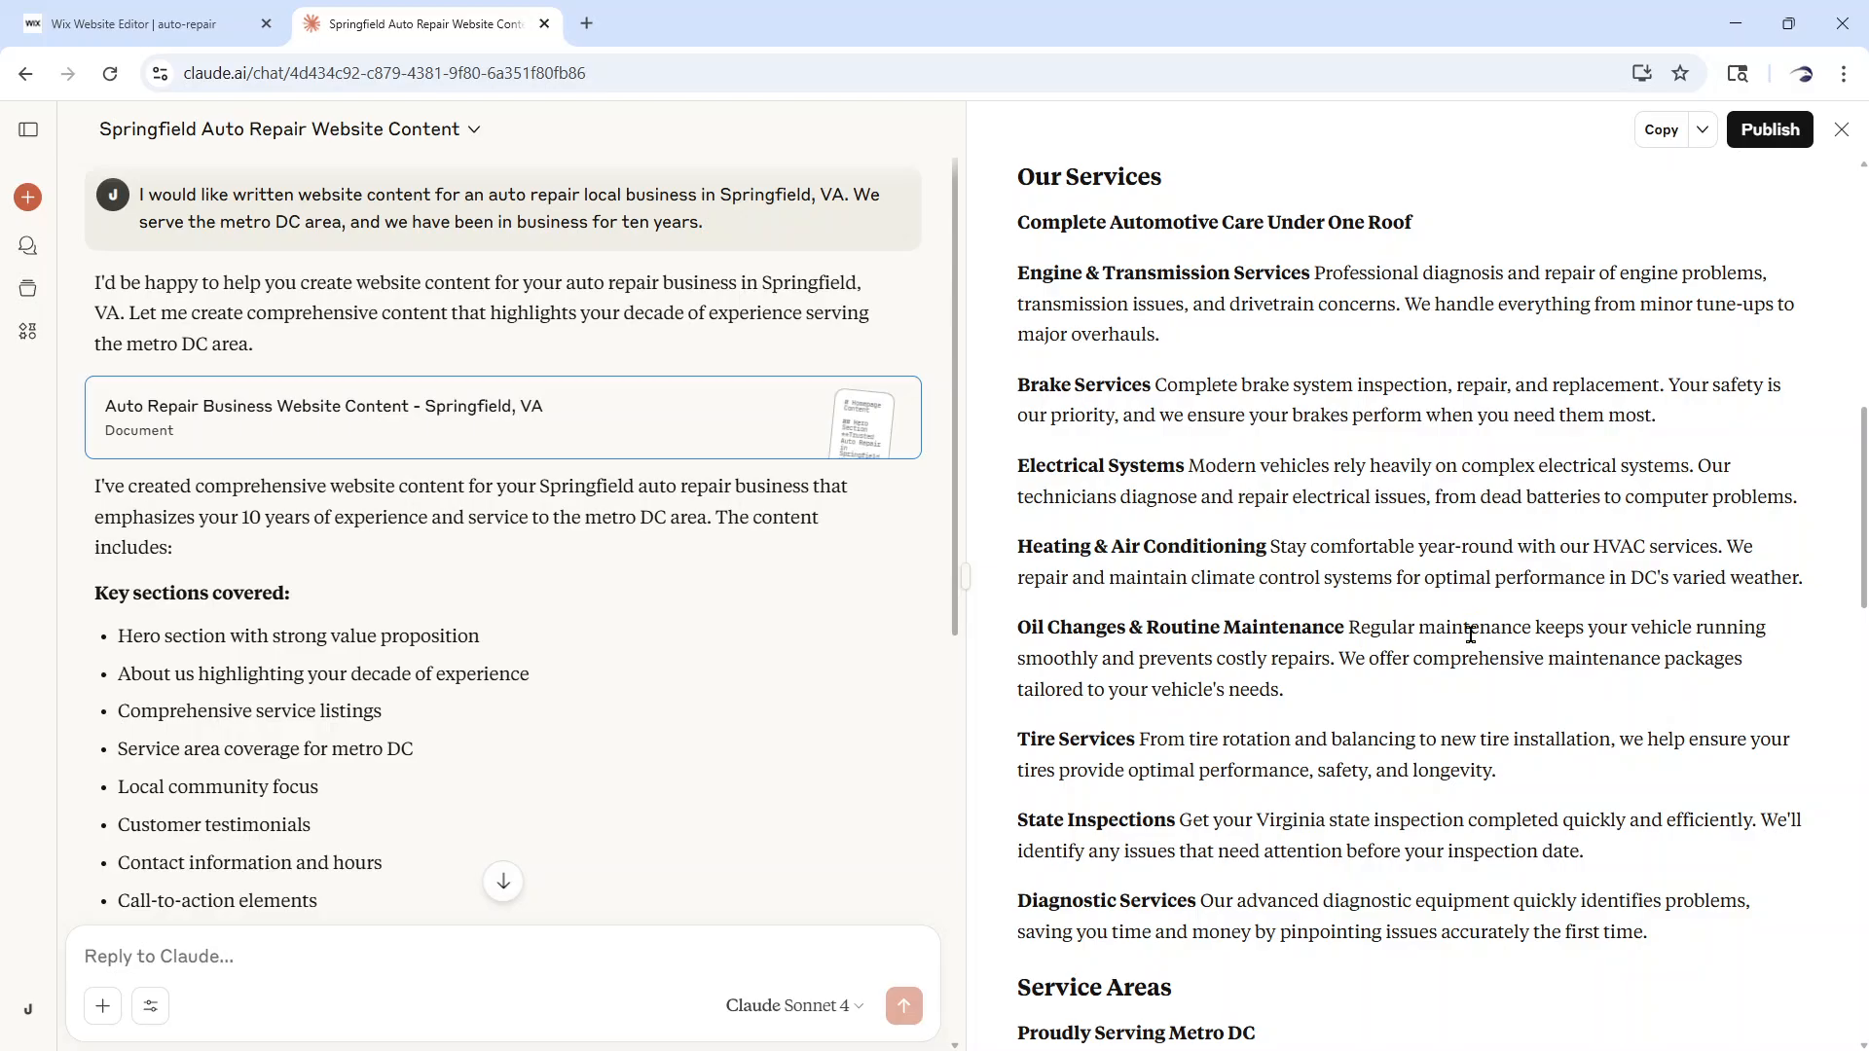
pyautogui.moveTo(1017, 274); pyautogui.dragTo(1183, 467)
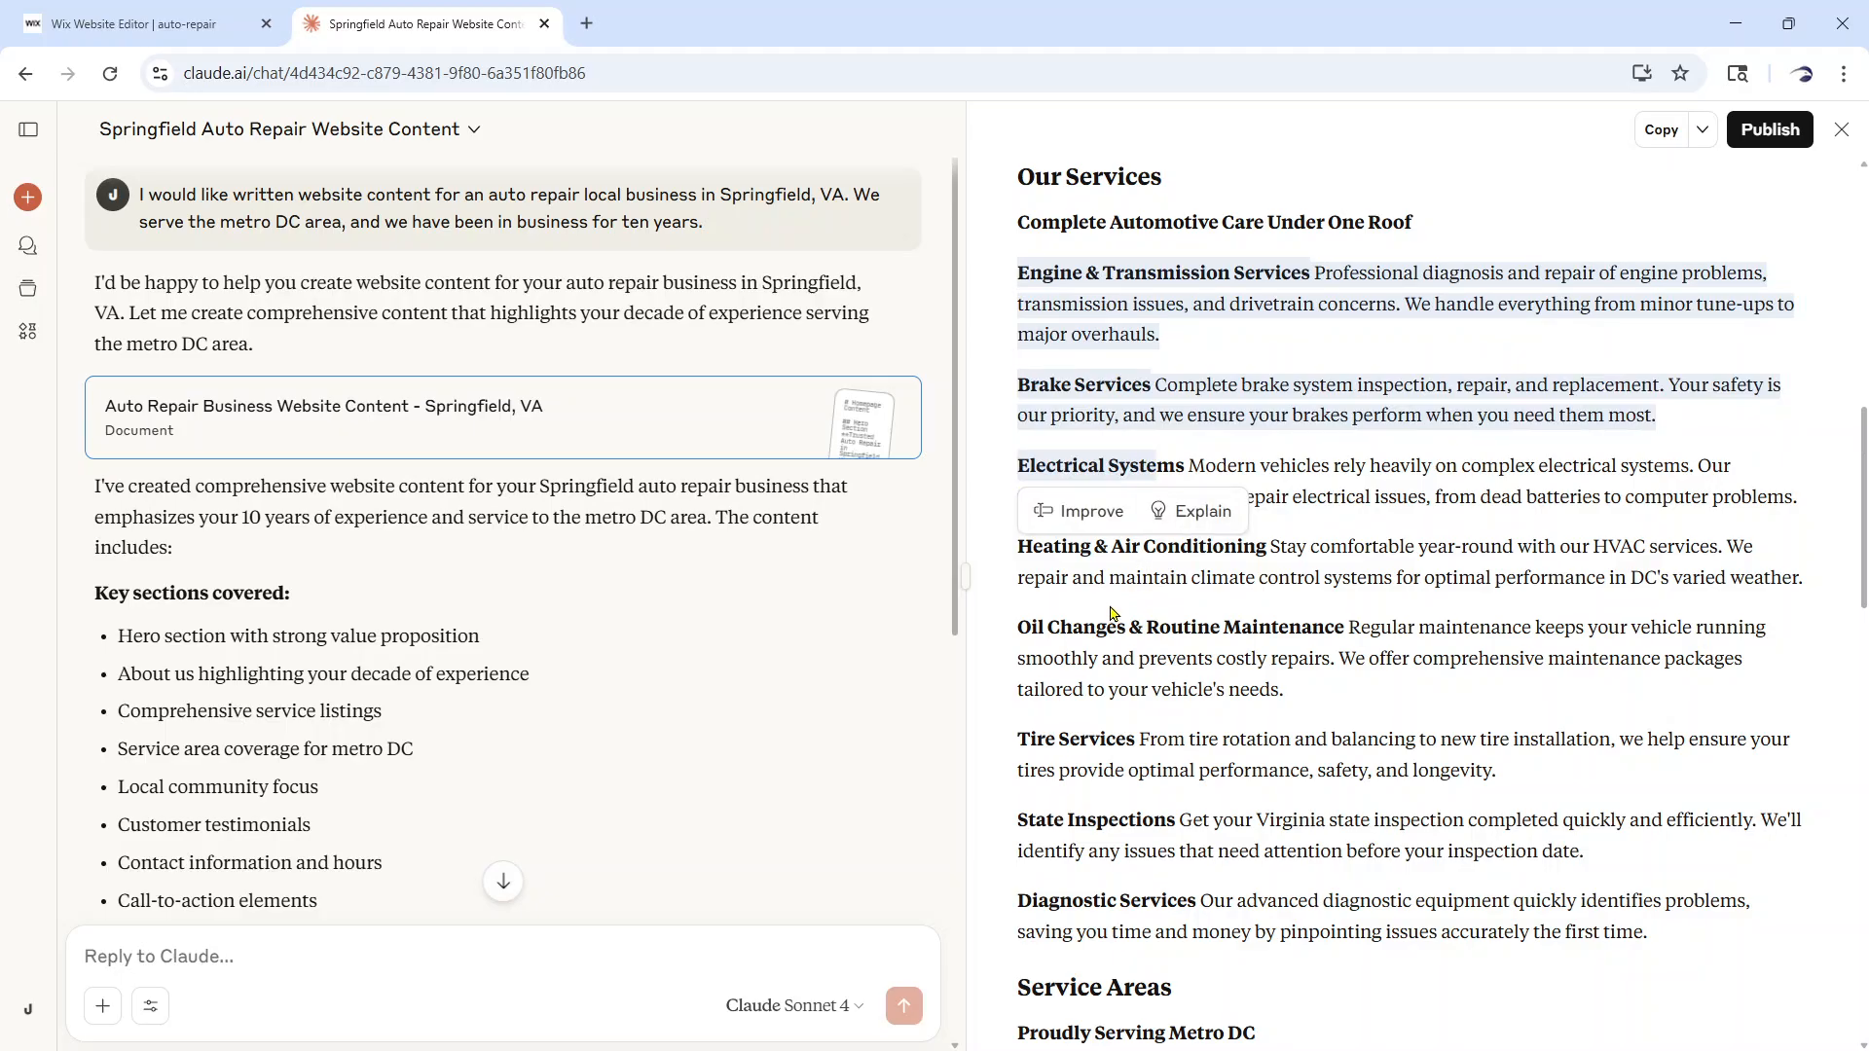
pyautogui.scroll(-2, 1142, 611)
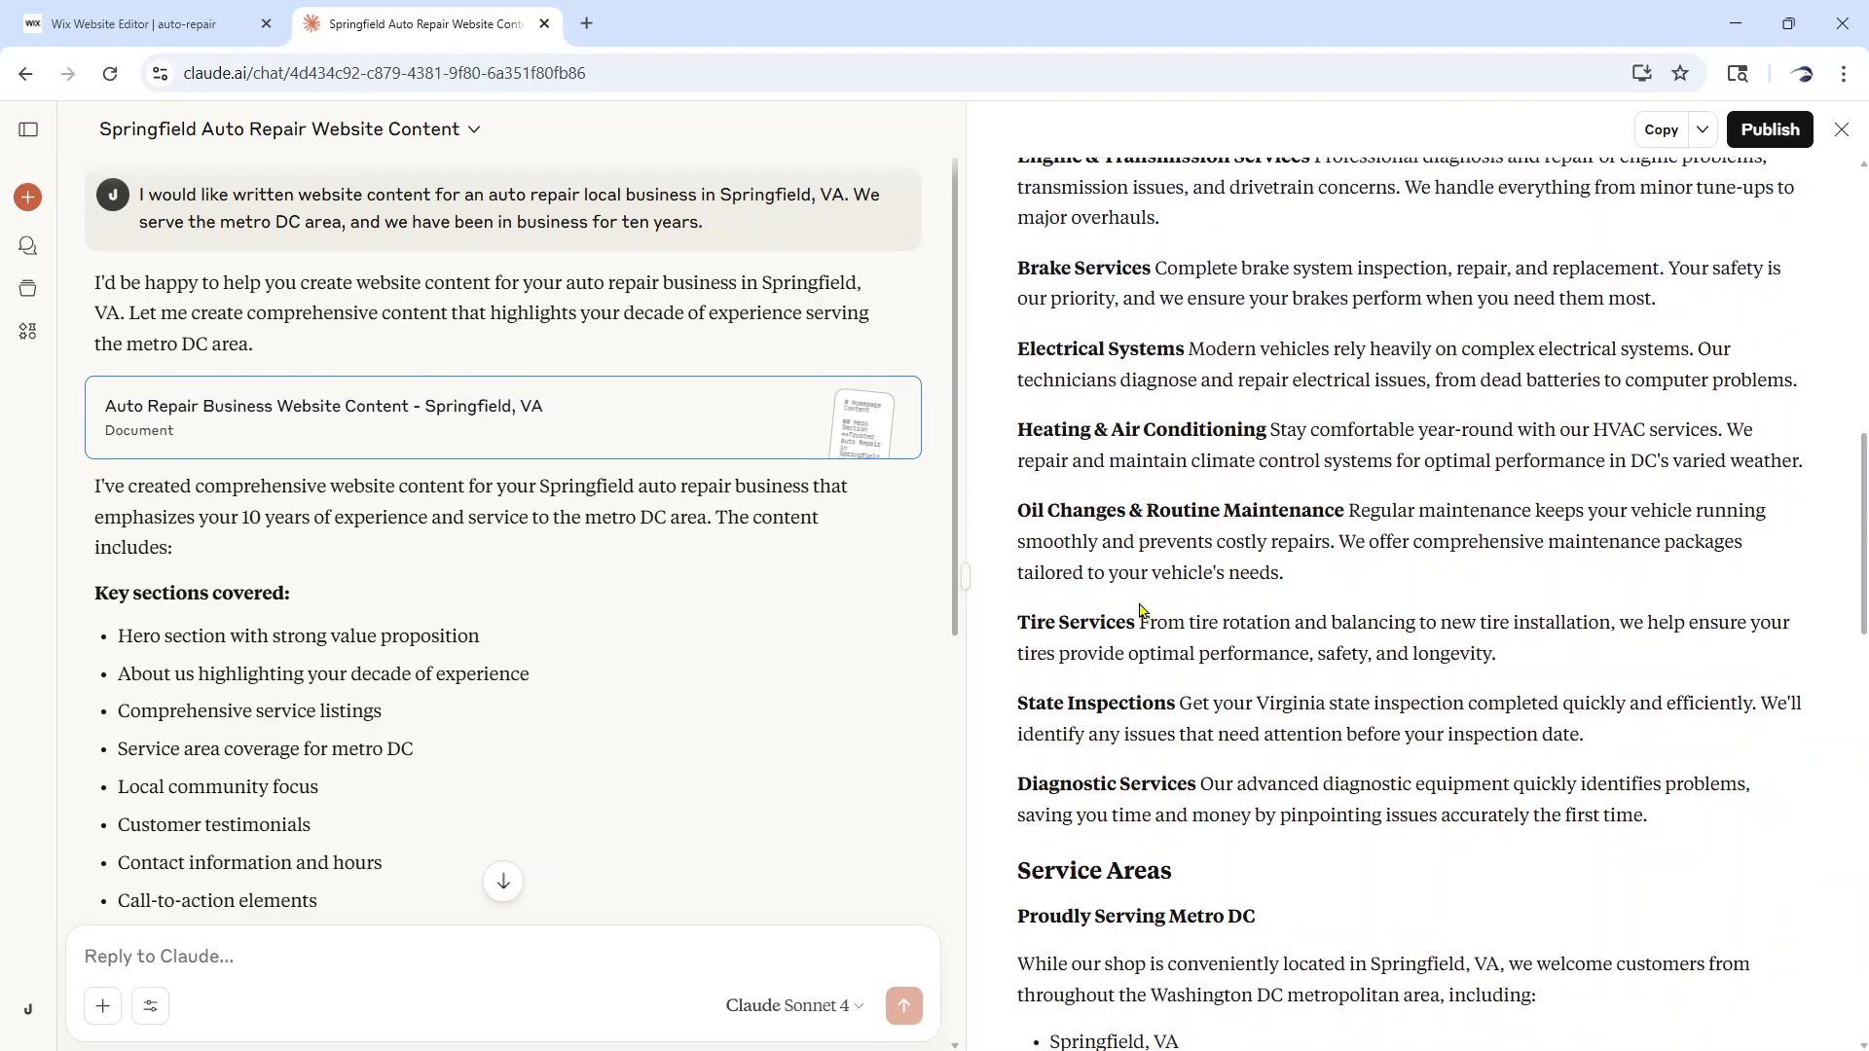
pyautogui.scroll(-5, 1140, 623)
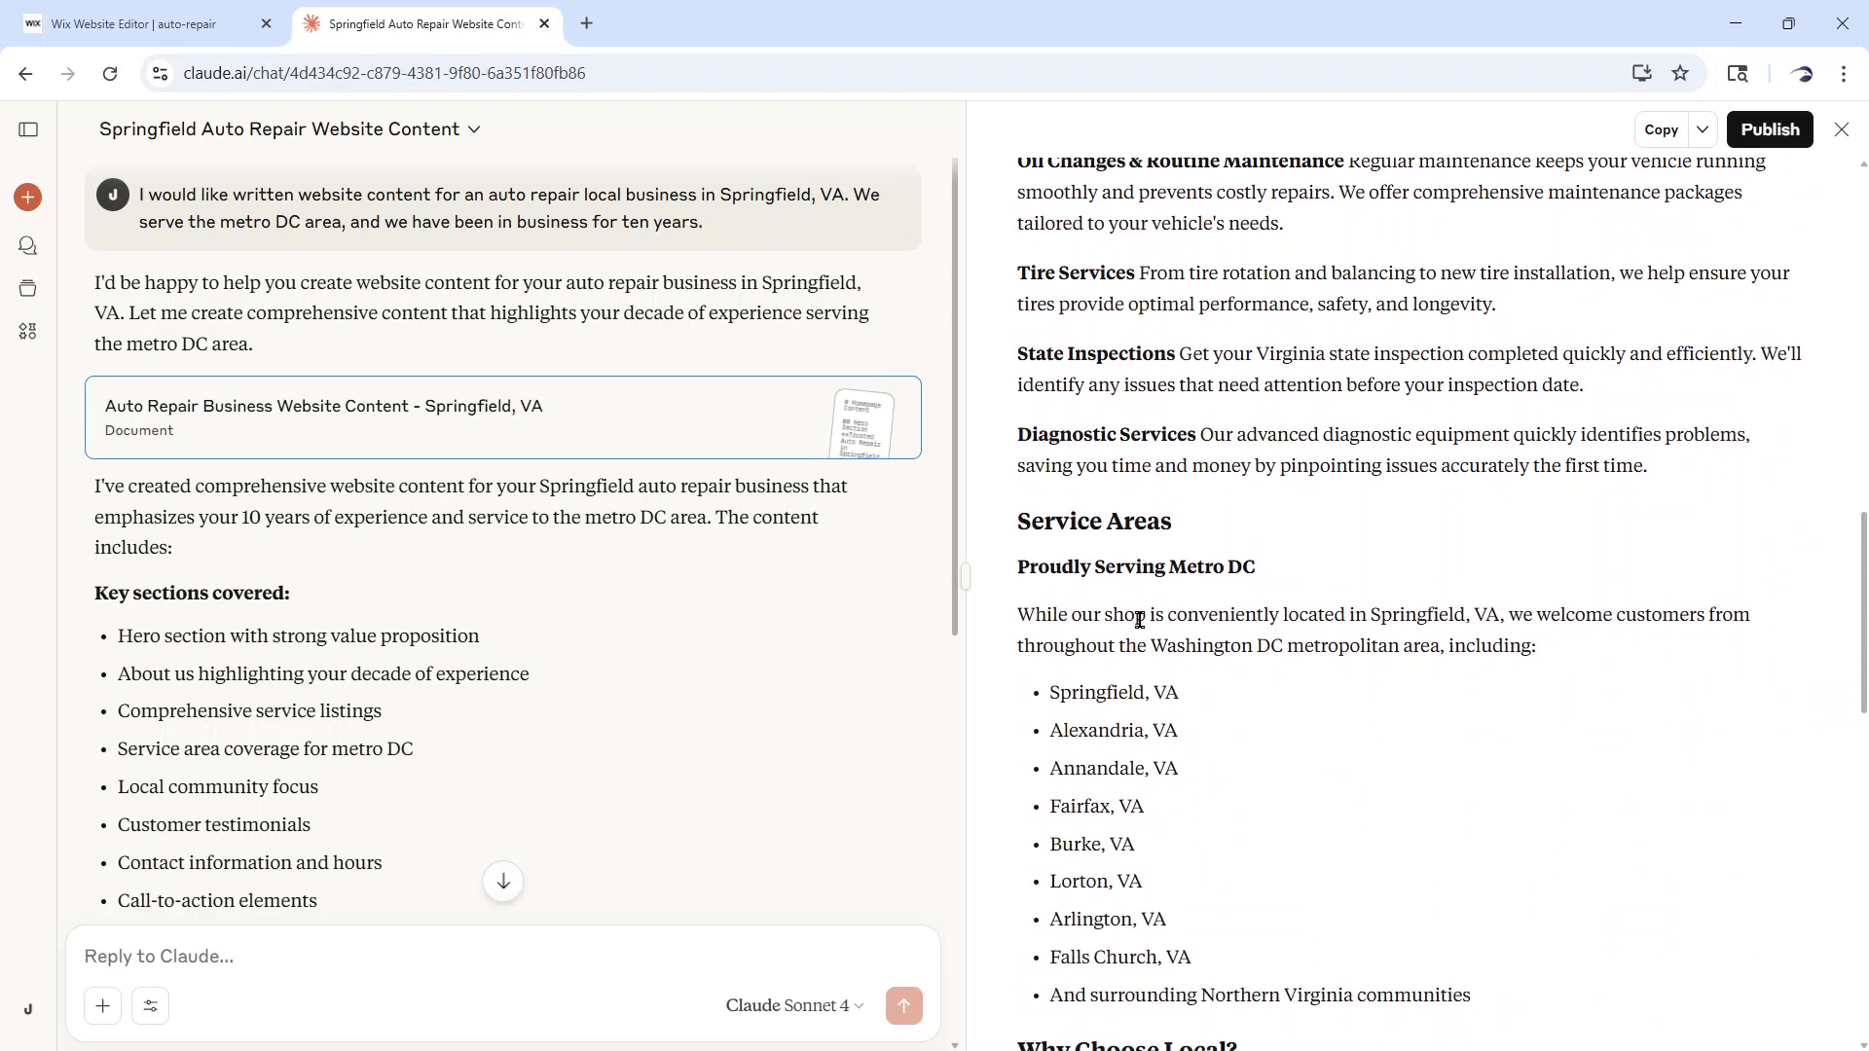
pyautogui.moveTo(1051, 461); pyautogui.dragTo(1496, 784)
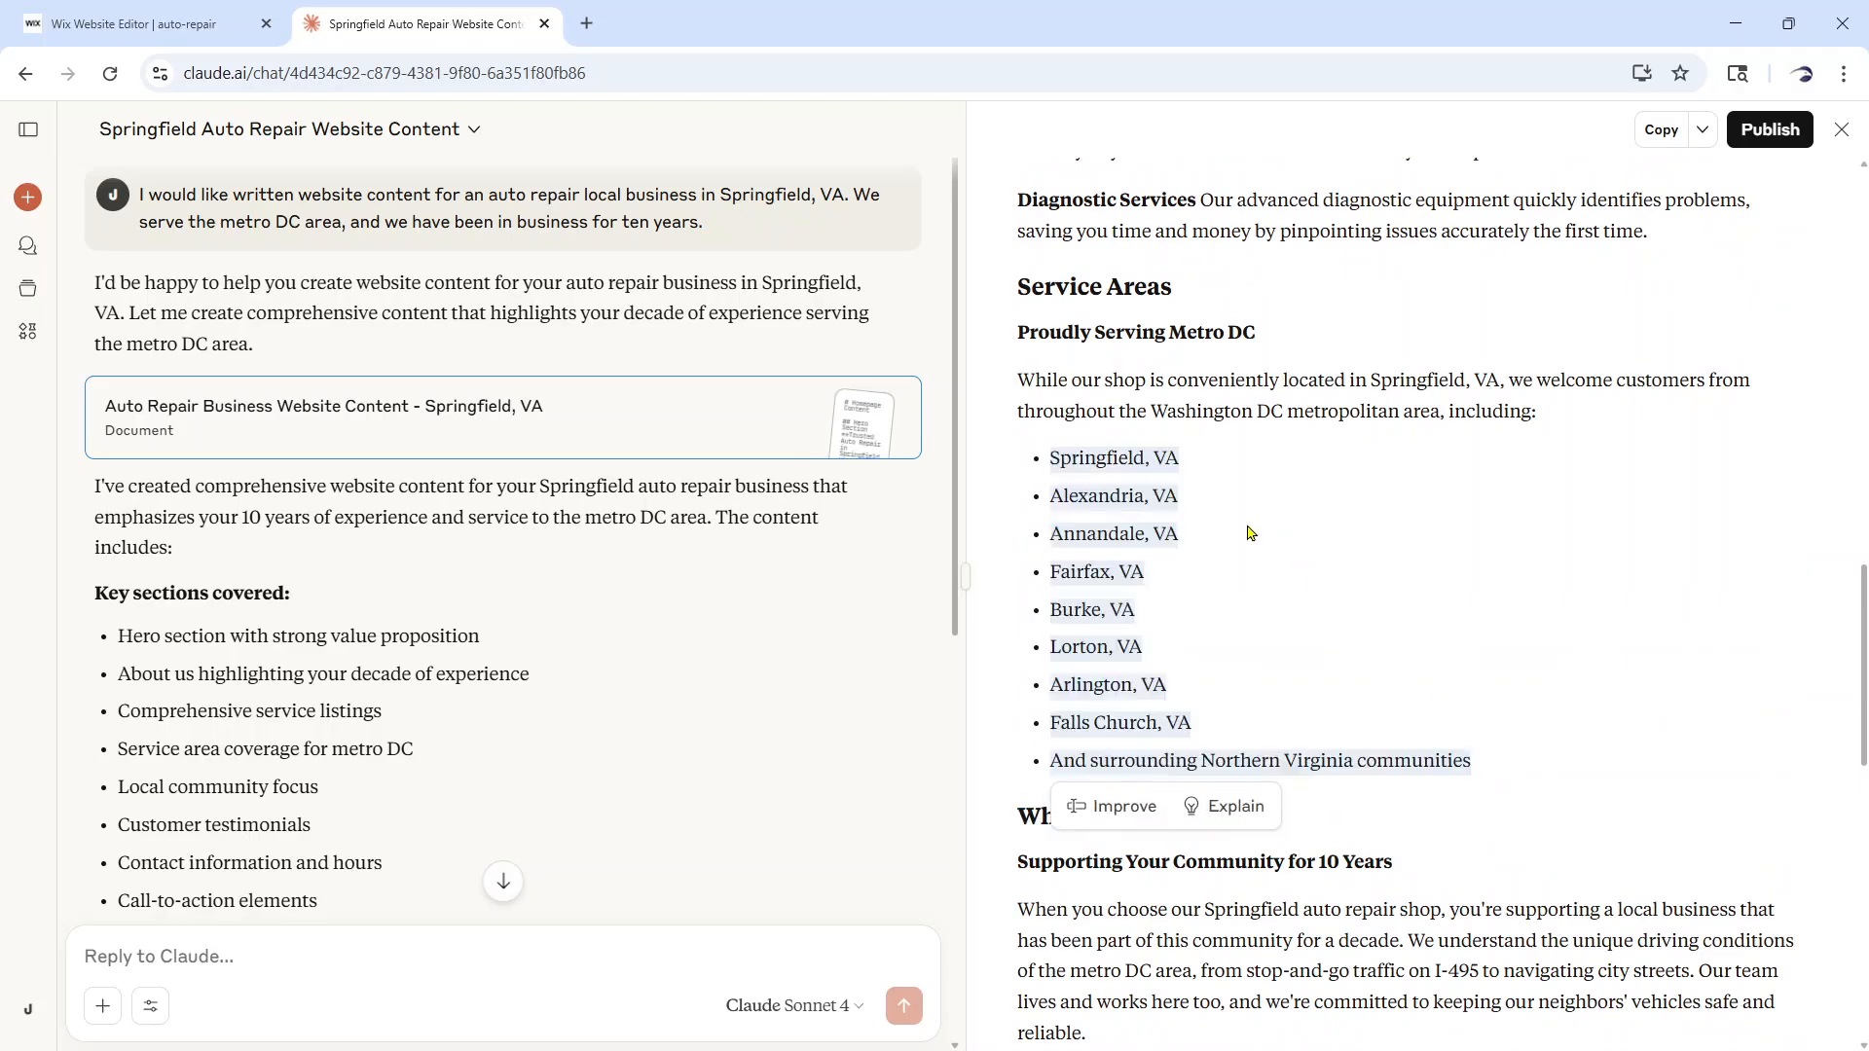
pyautogui.click(1187, 686)
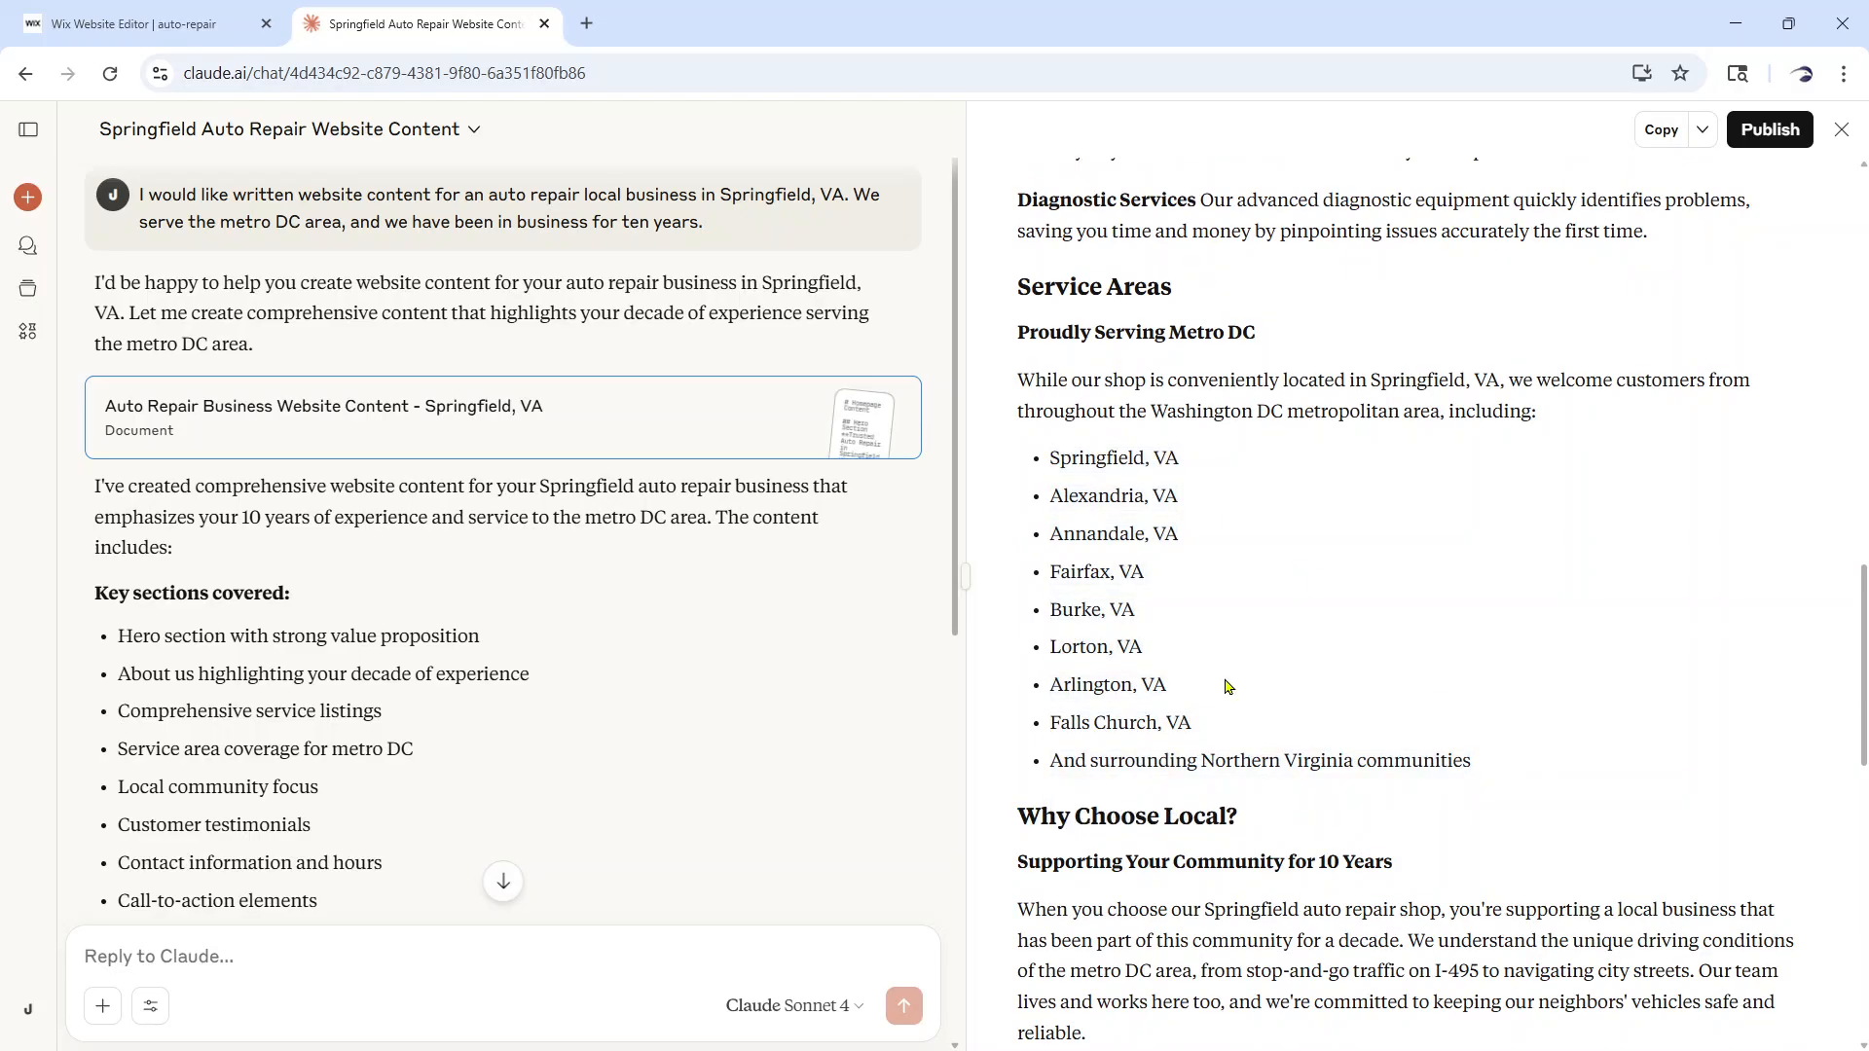
# Examine the generated Why Choose Local, Customer Testimonials, Contact Information, Business Hours and Call-to-Action sections, highlighting the testimonials and contact fields
pyautogui.scroll(-1, 1224, 728)
pyautogui.scroll(-7, 1225, 728)
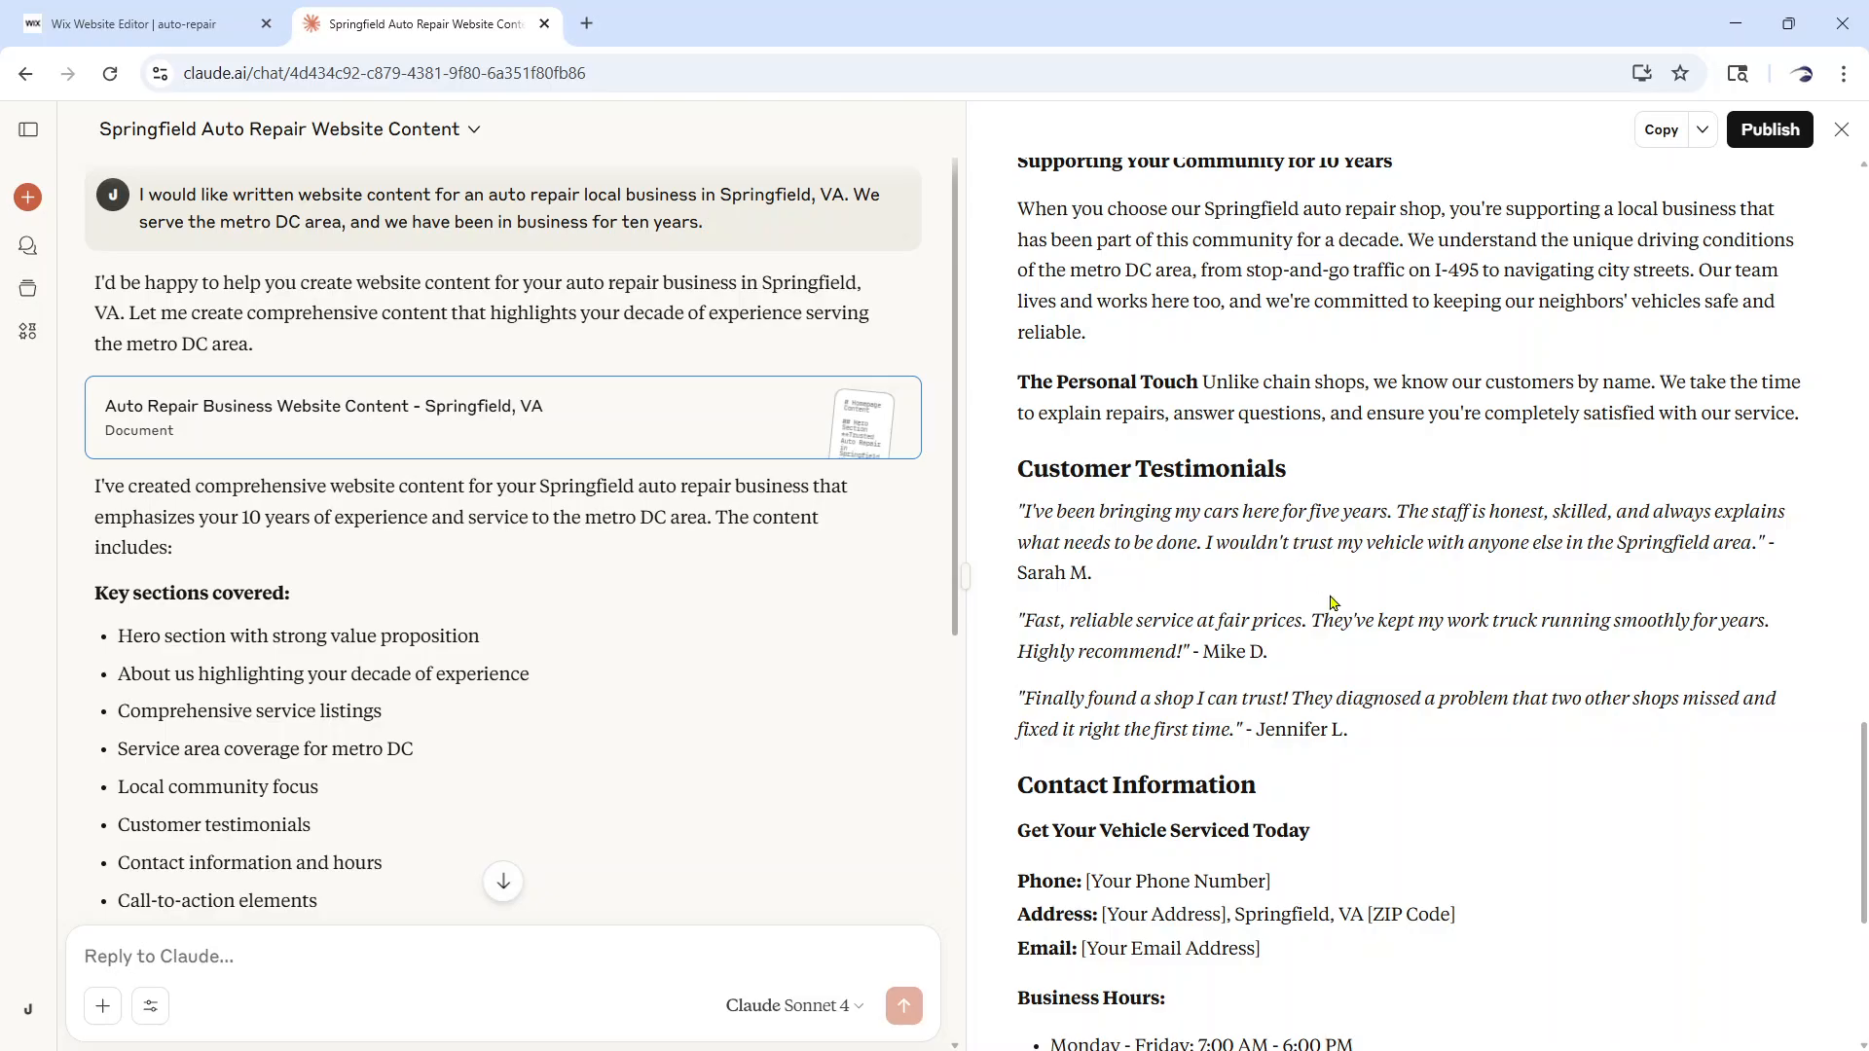
pyautogui.moveTo(1362, 737); pyautogui.dragTo(1017, 513)
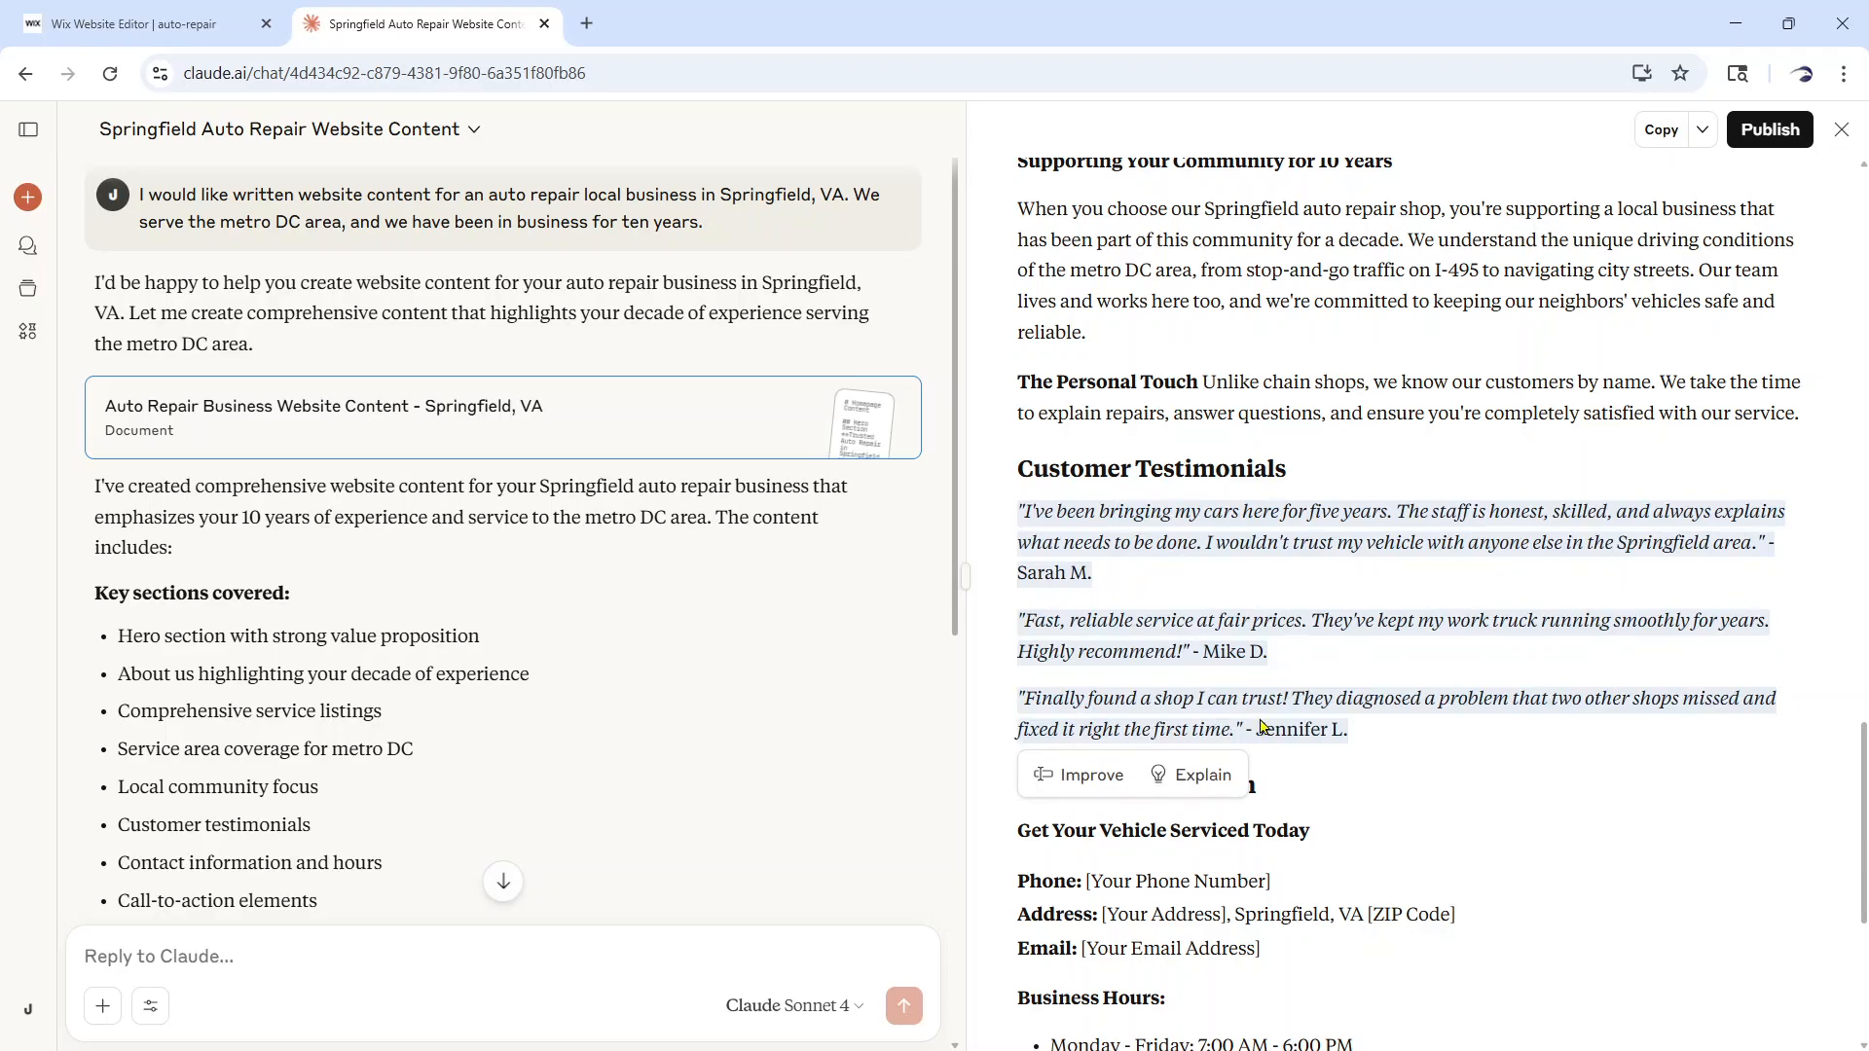
pyautogui.scroll(-3, 1301, 720)
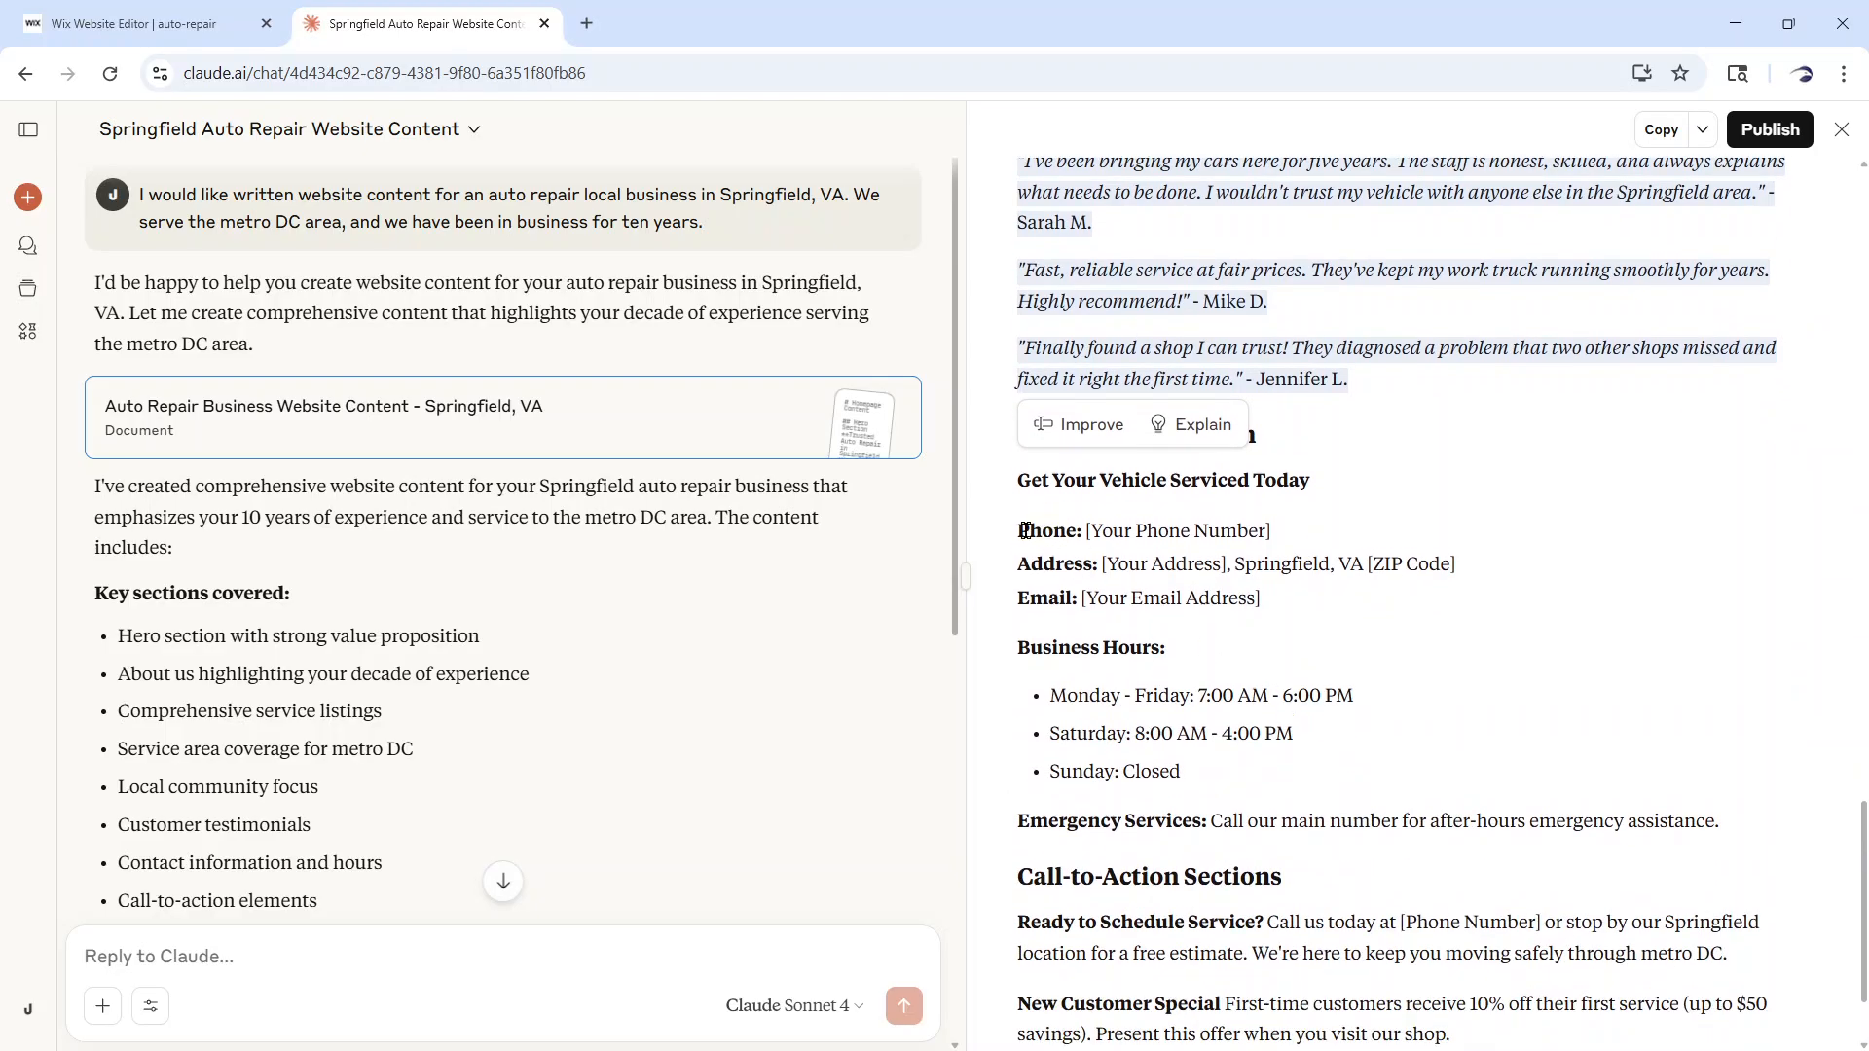
pyautogui.moveTo(1018, 530); pyautogui.dragTo(1265, 601)
pyautogui.scroll(-1, 1265, 601)
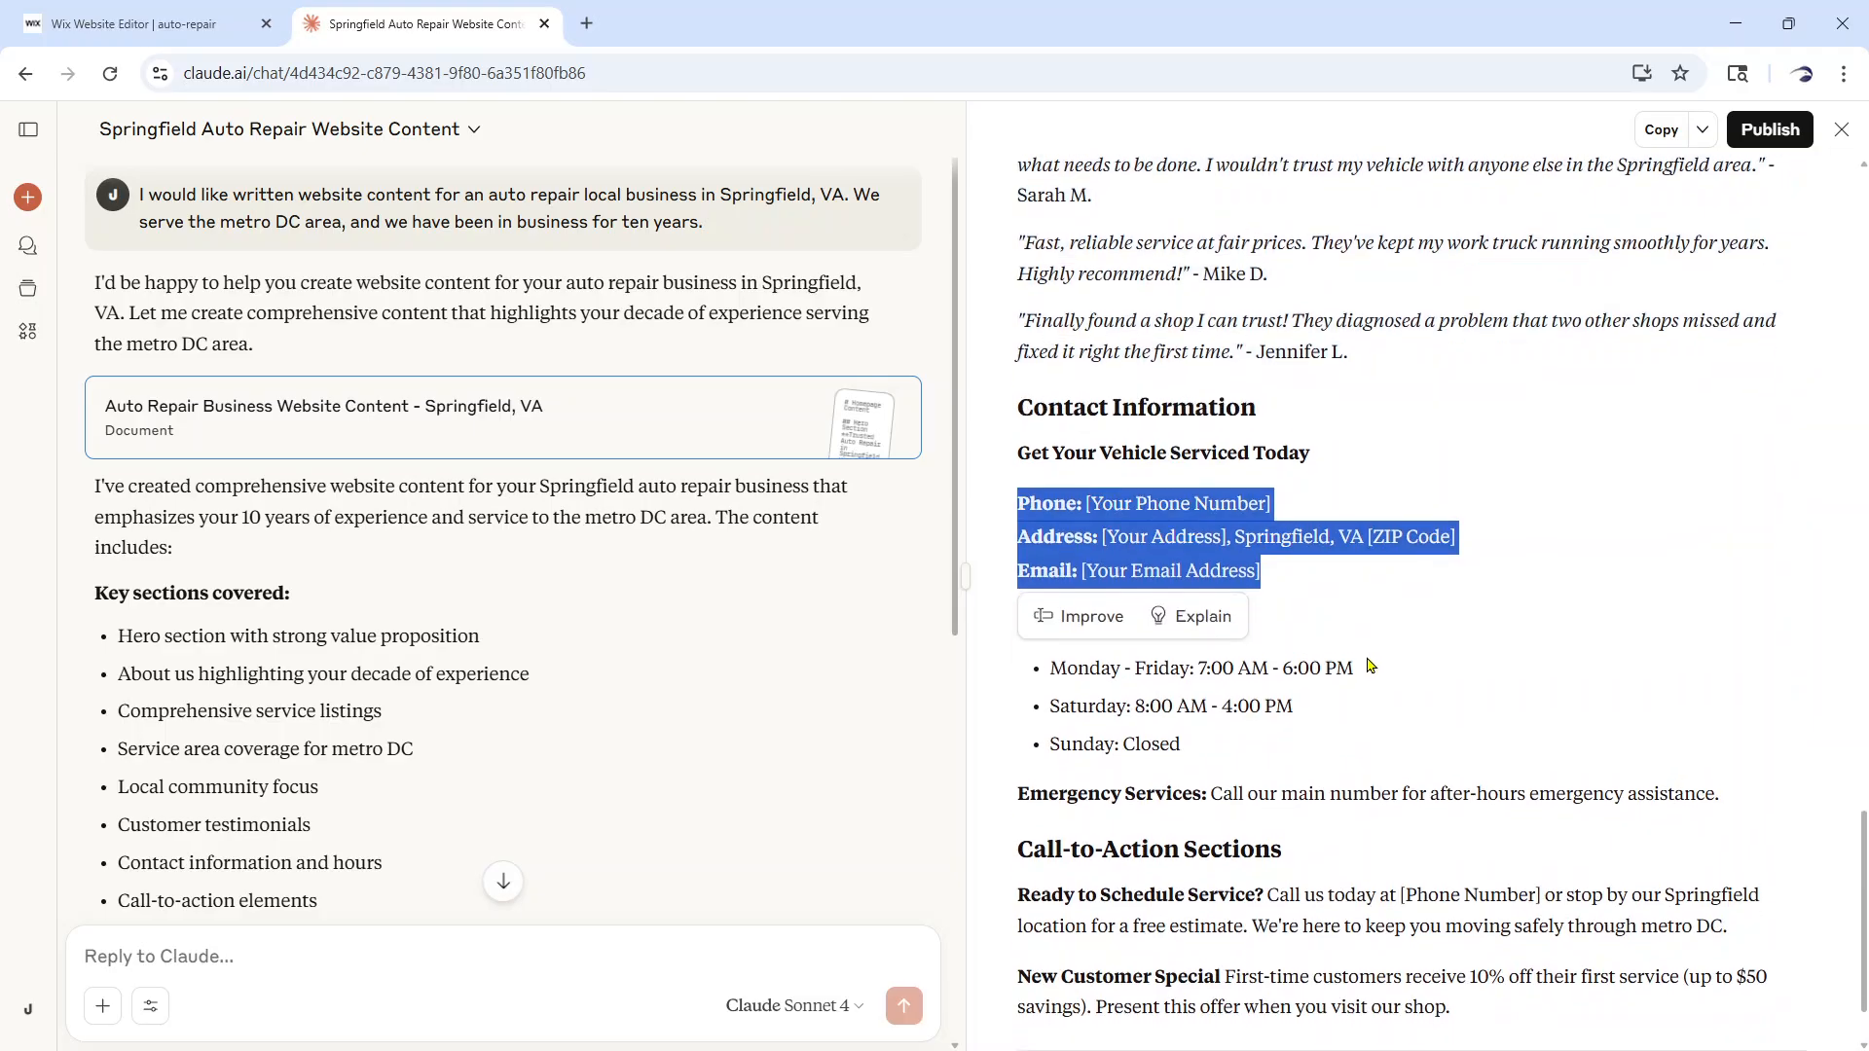
pyautogui.click(1224, 623)
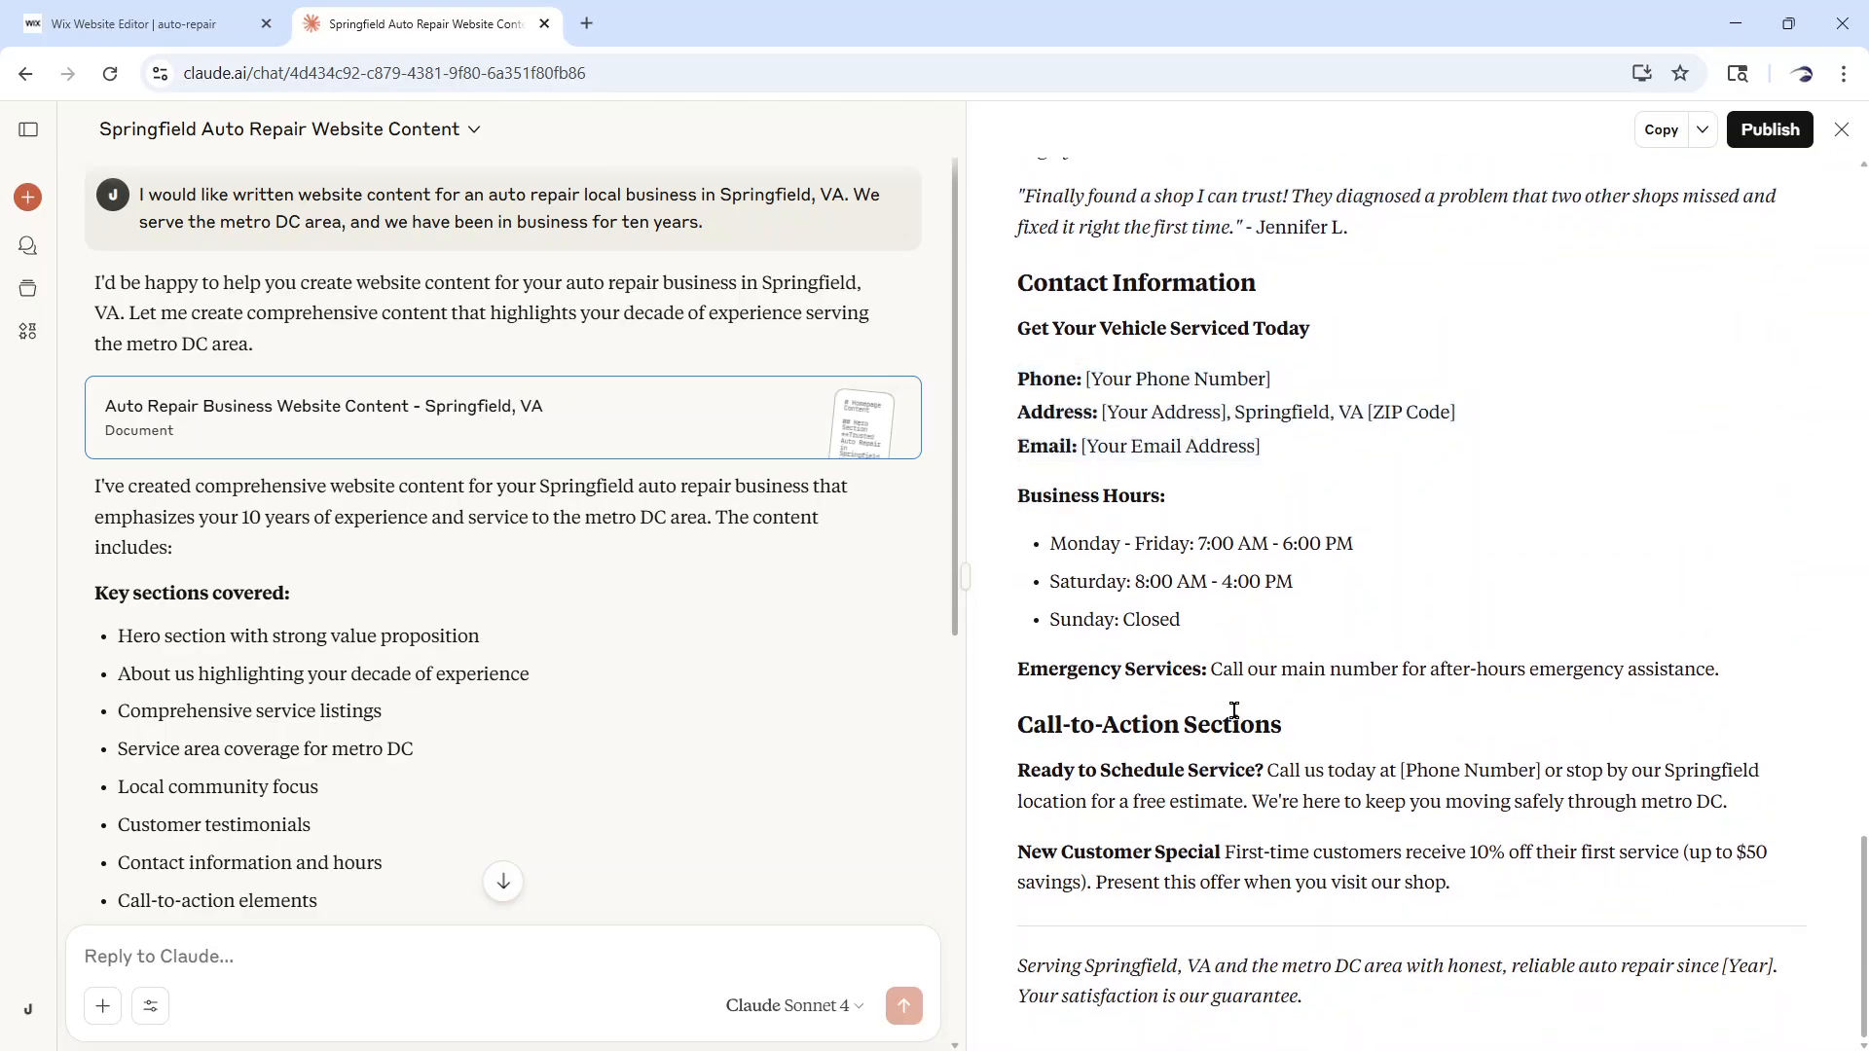
pyautogui.scroll(-2, 545, 685)
# Go back over the generated content up to About Us and check which download formats the document offers
pyautogui.scroll(8, 1245, 773)
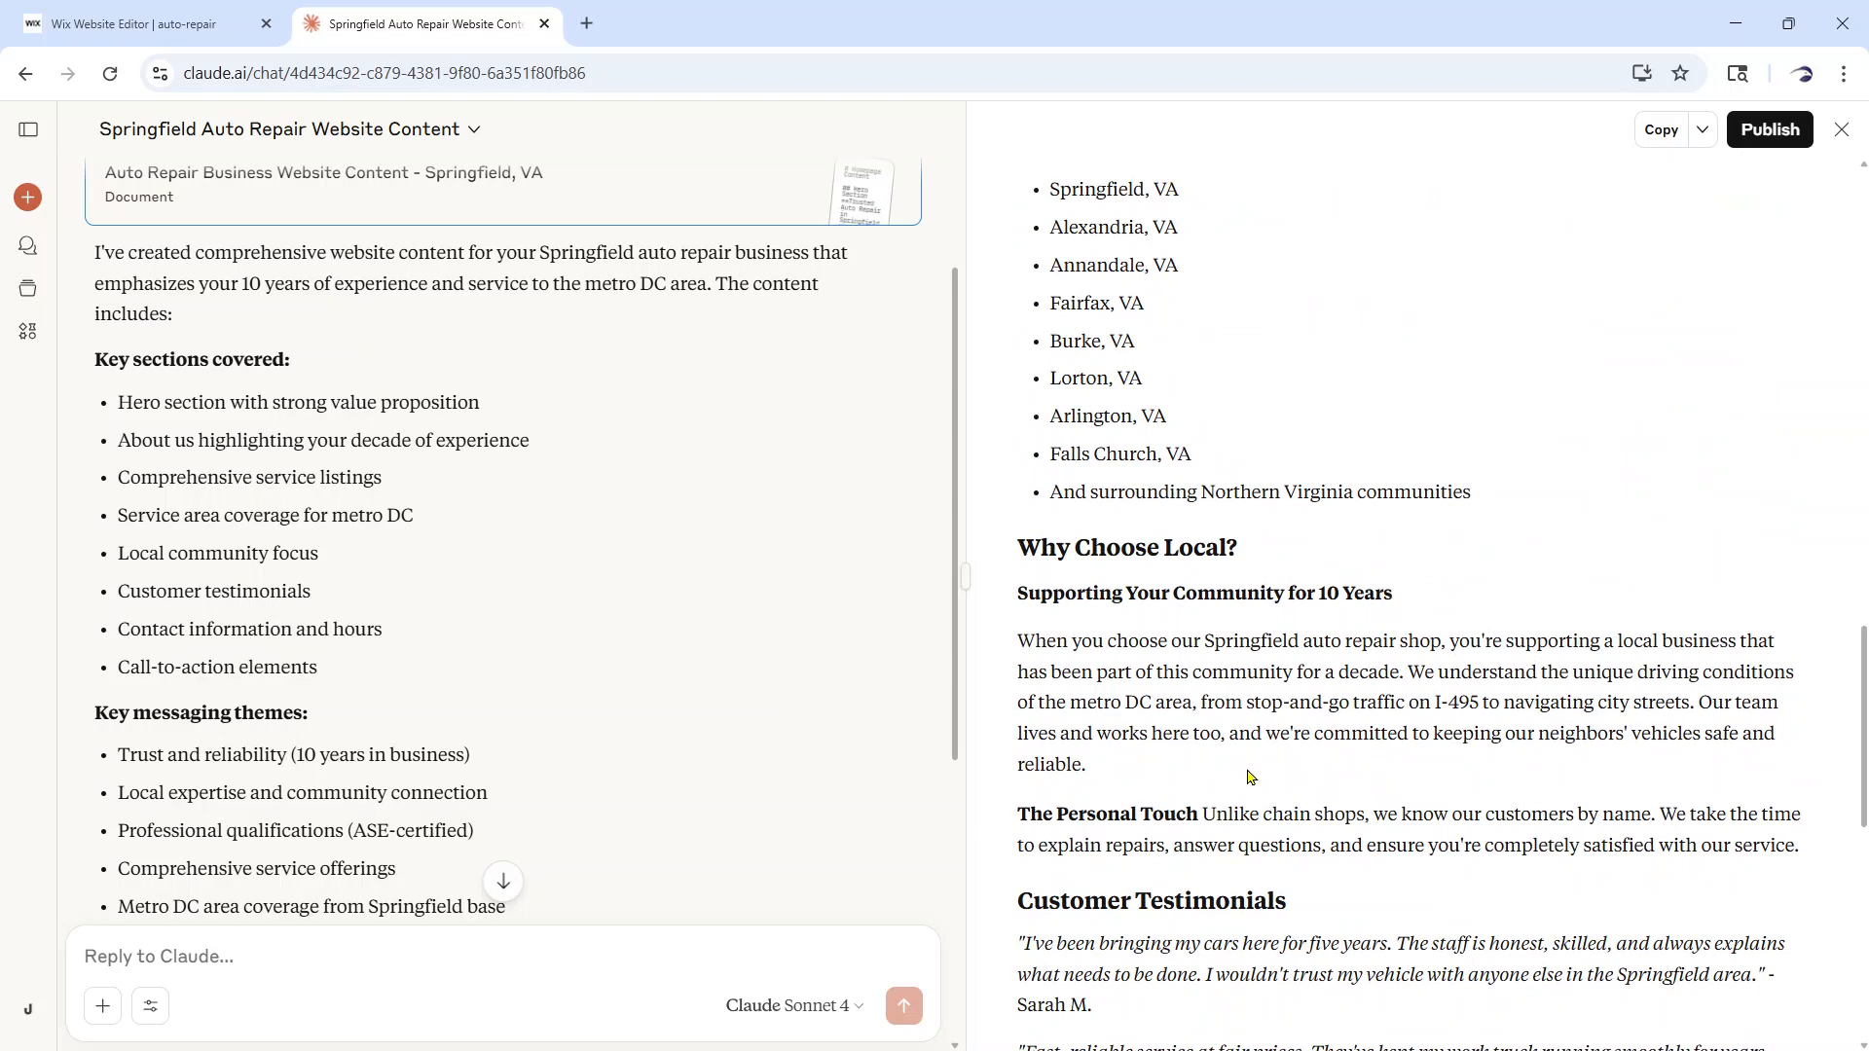
pyautogui.scroll(10, 1250, 776)
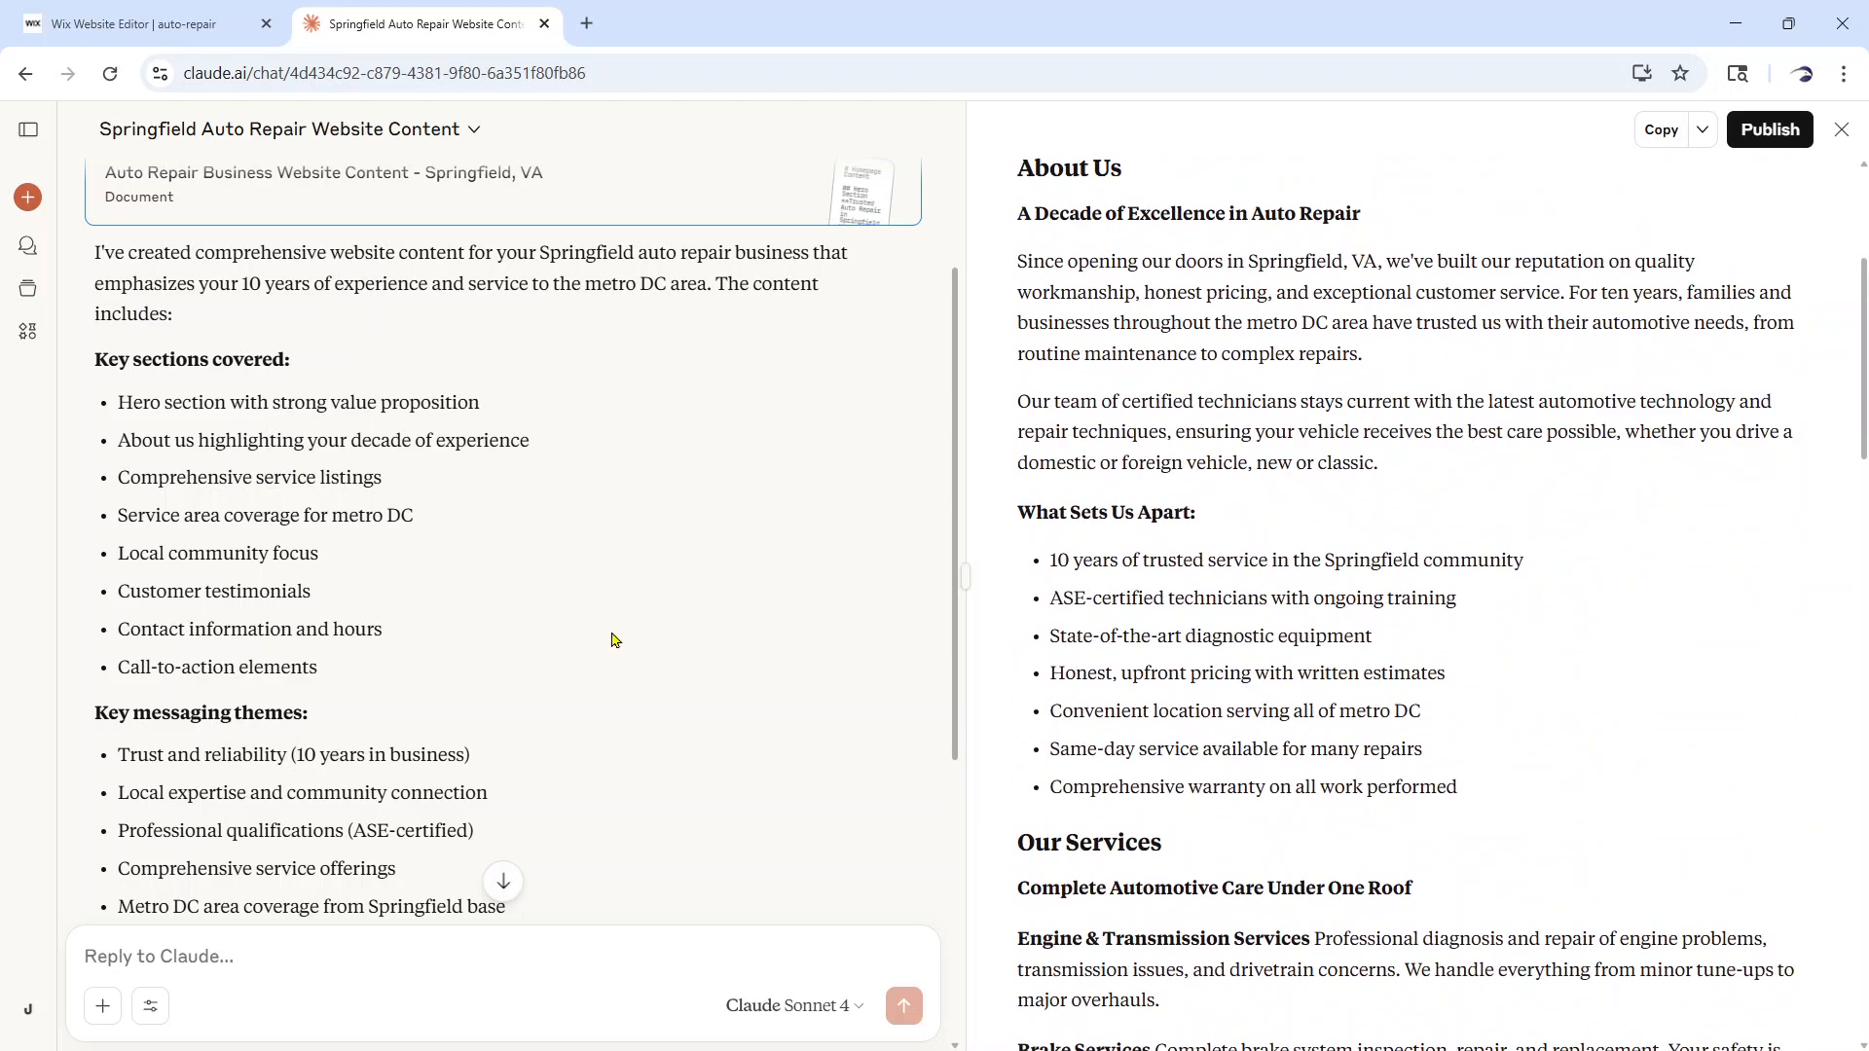
pyautogui.scroll(3, 467, 626)
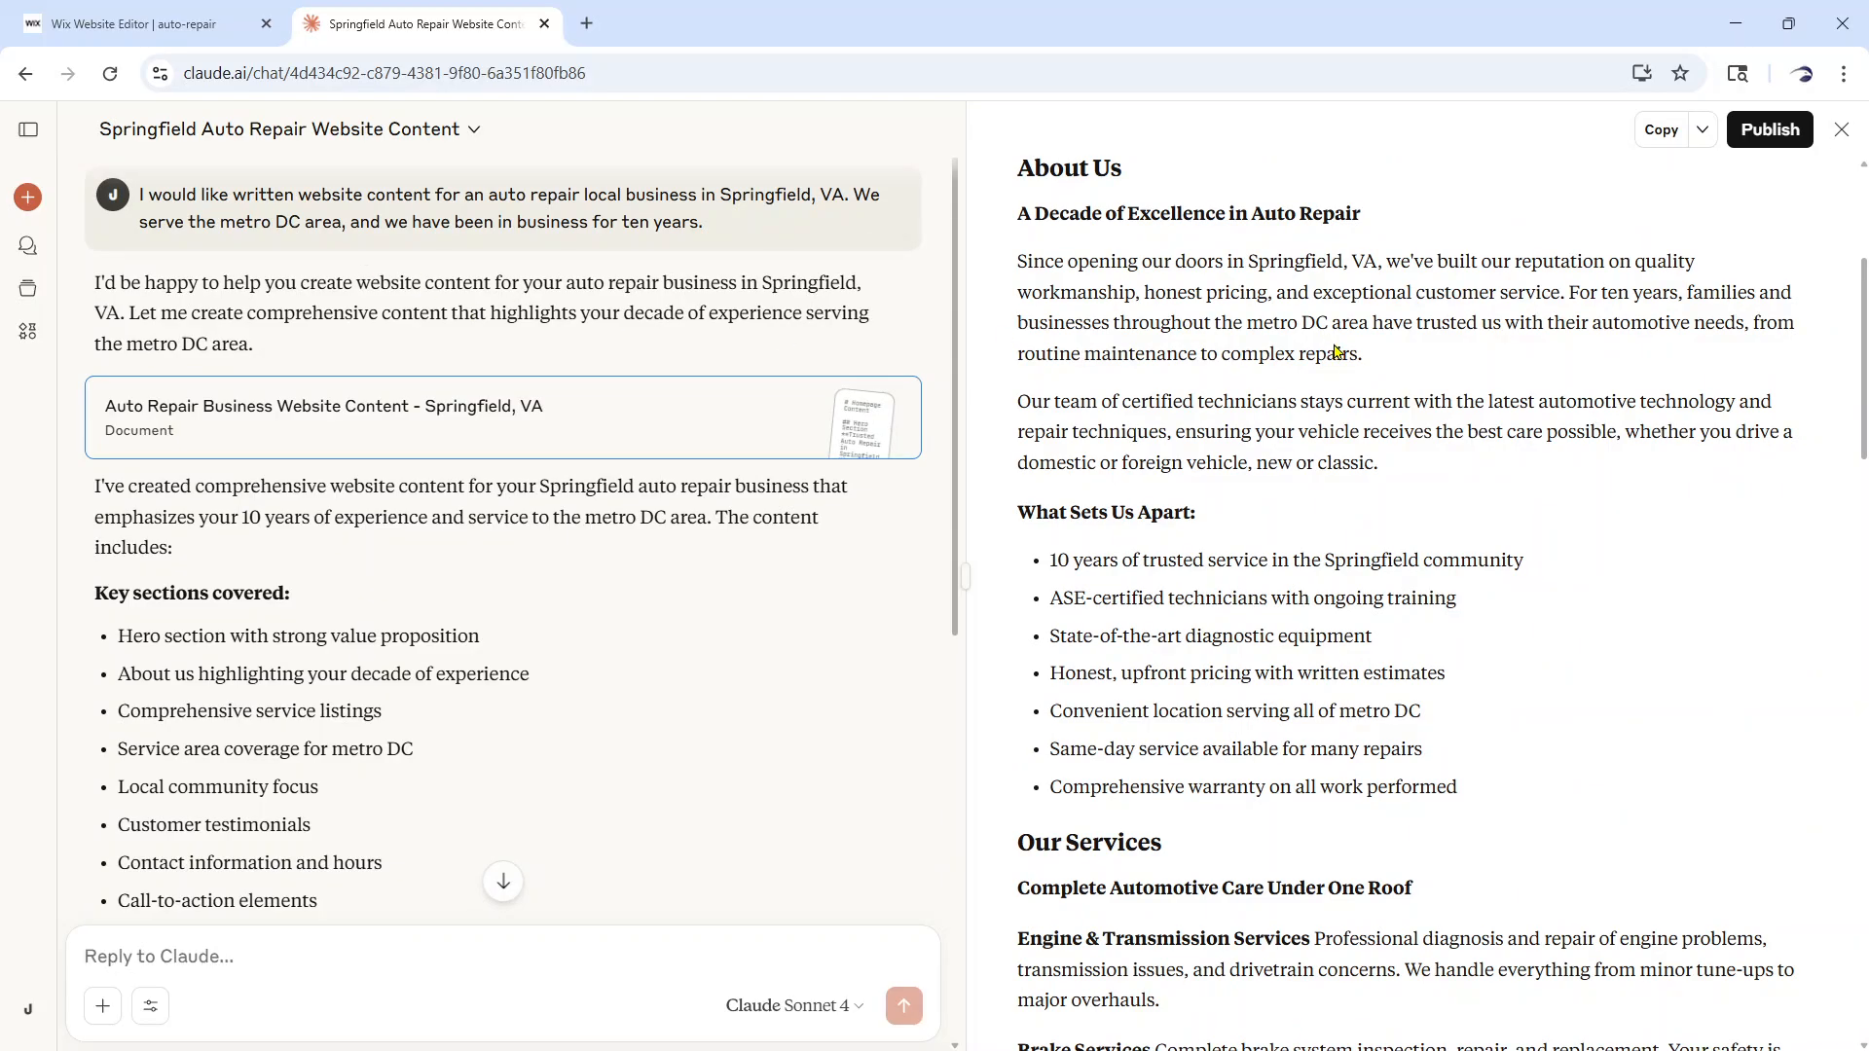
pyautogui.click(1703, 136)
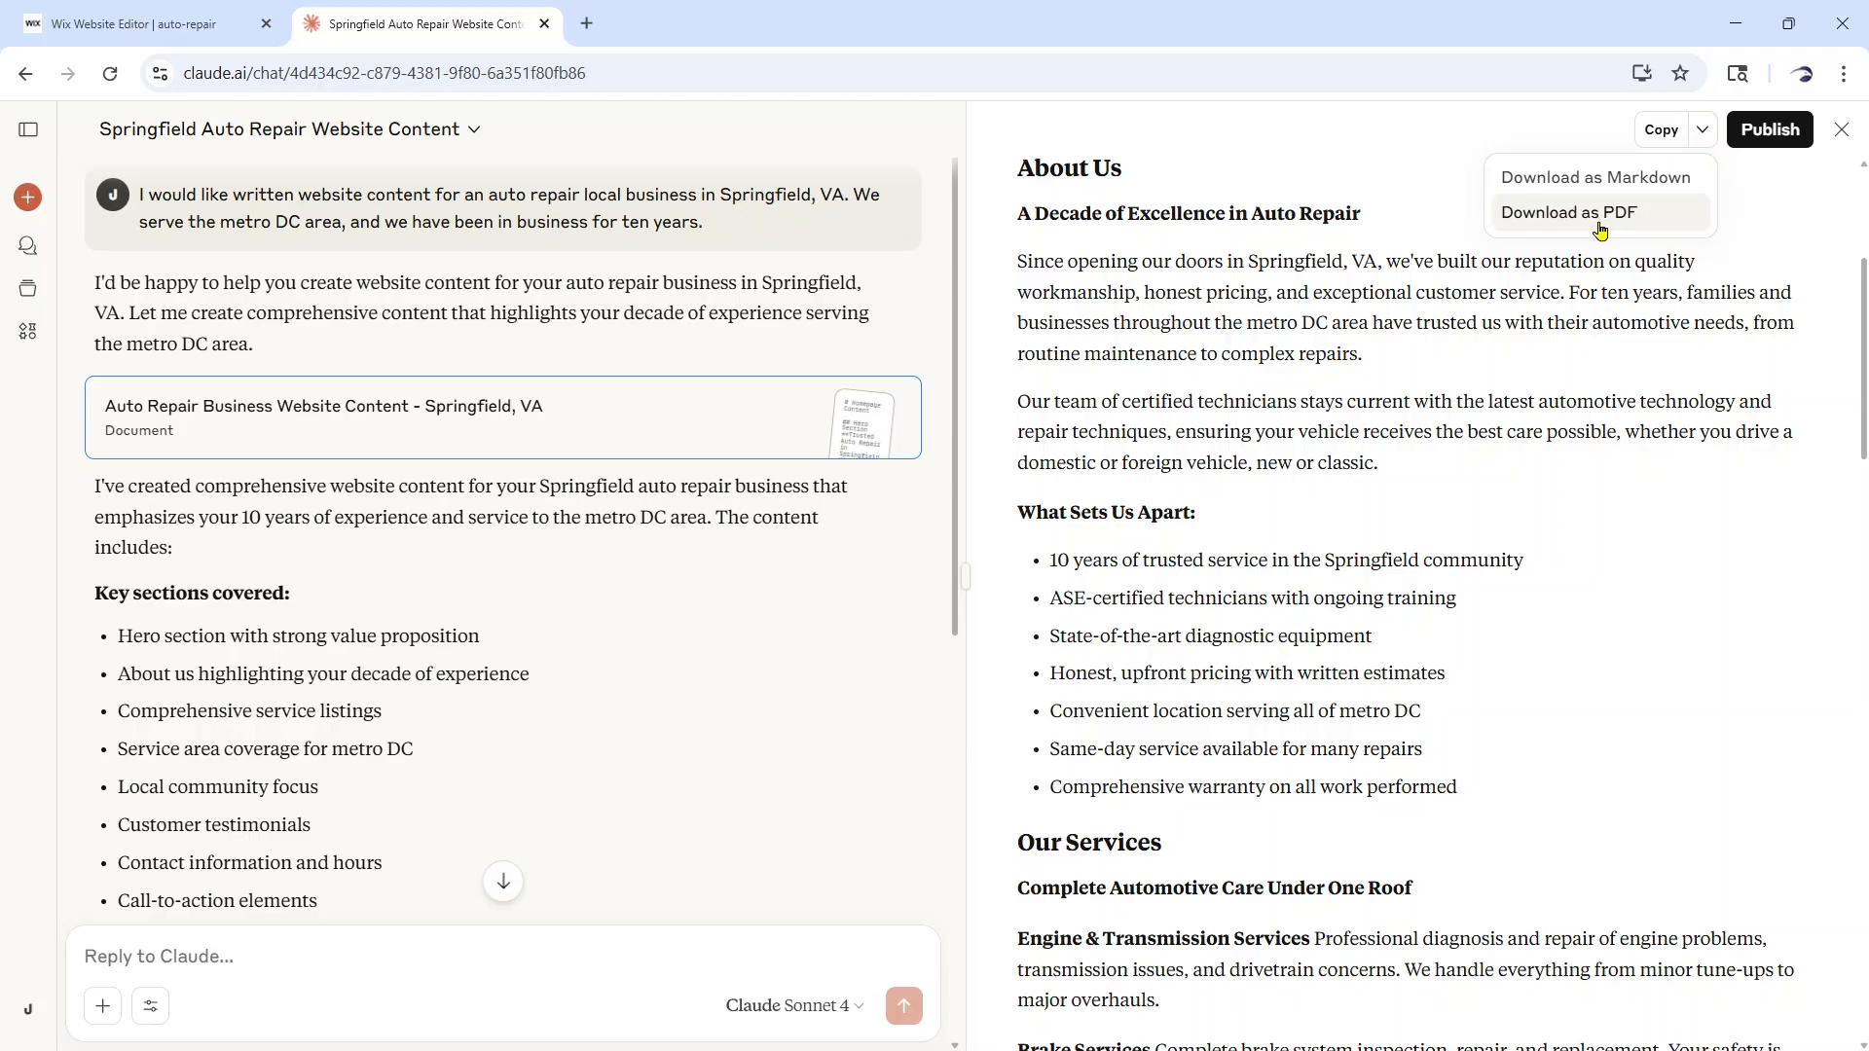
pyautogui.click(1532, 400)
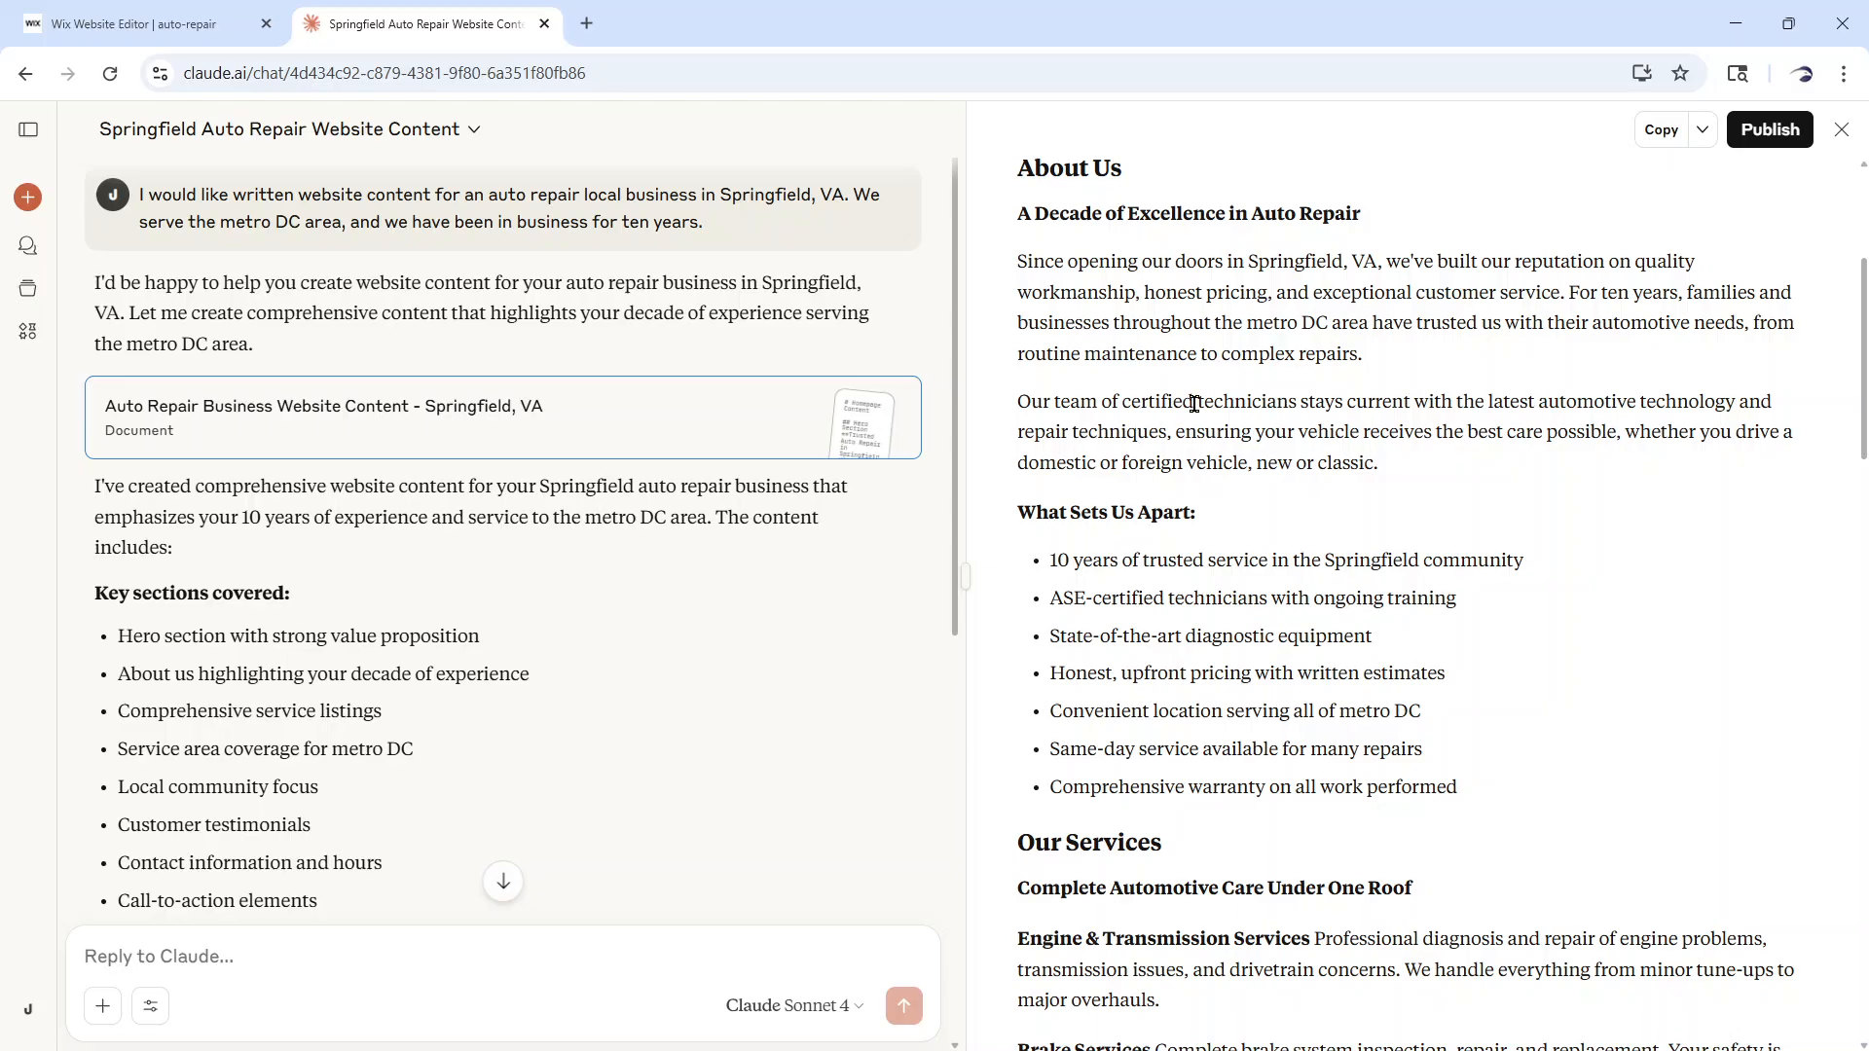
pyautogui.scroll(-1, 1220, 516)
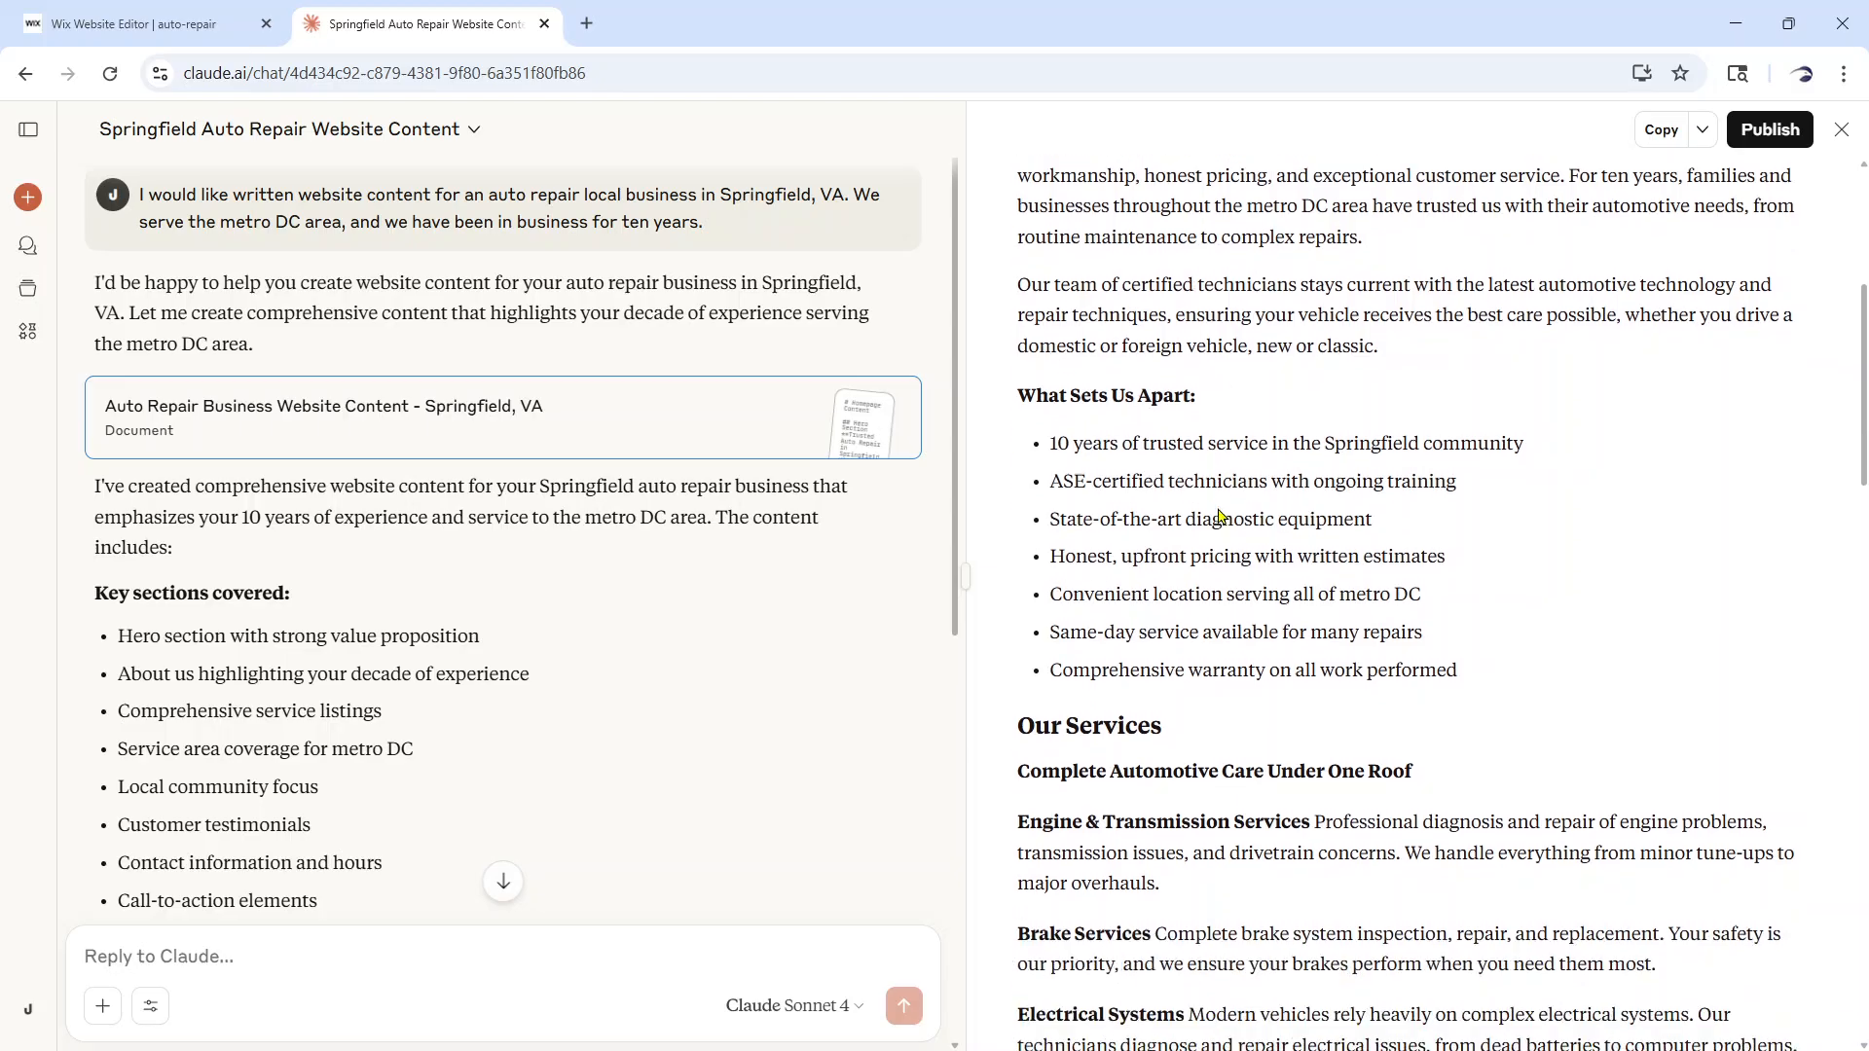
pyautogui.scroll(1, 1220, 516)
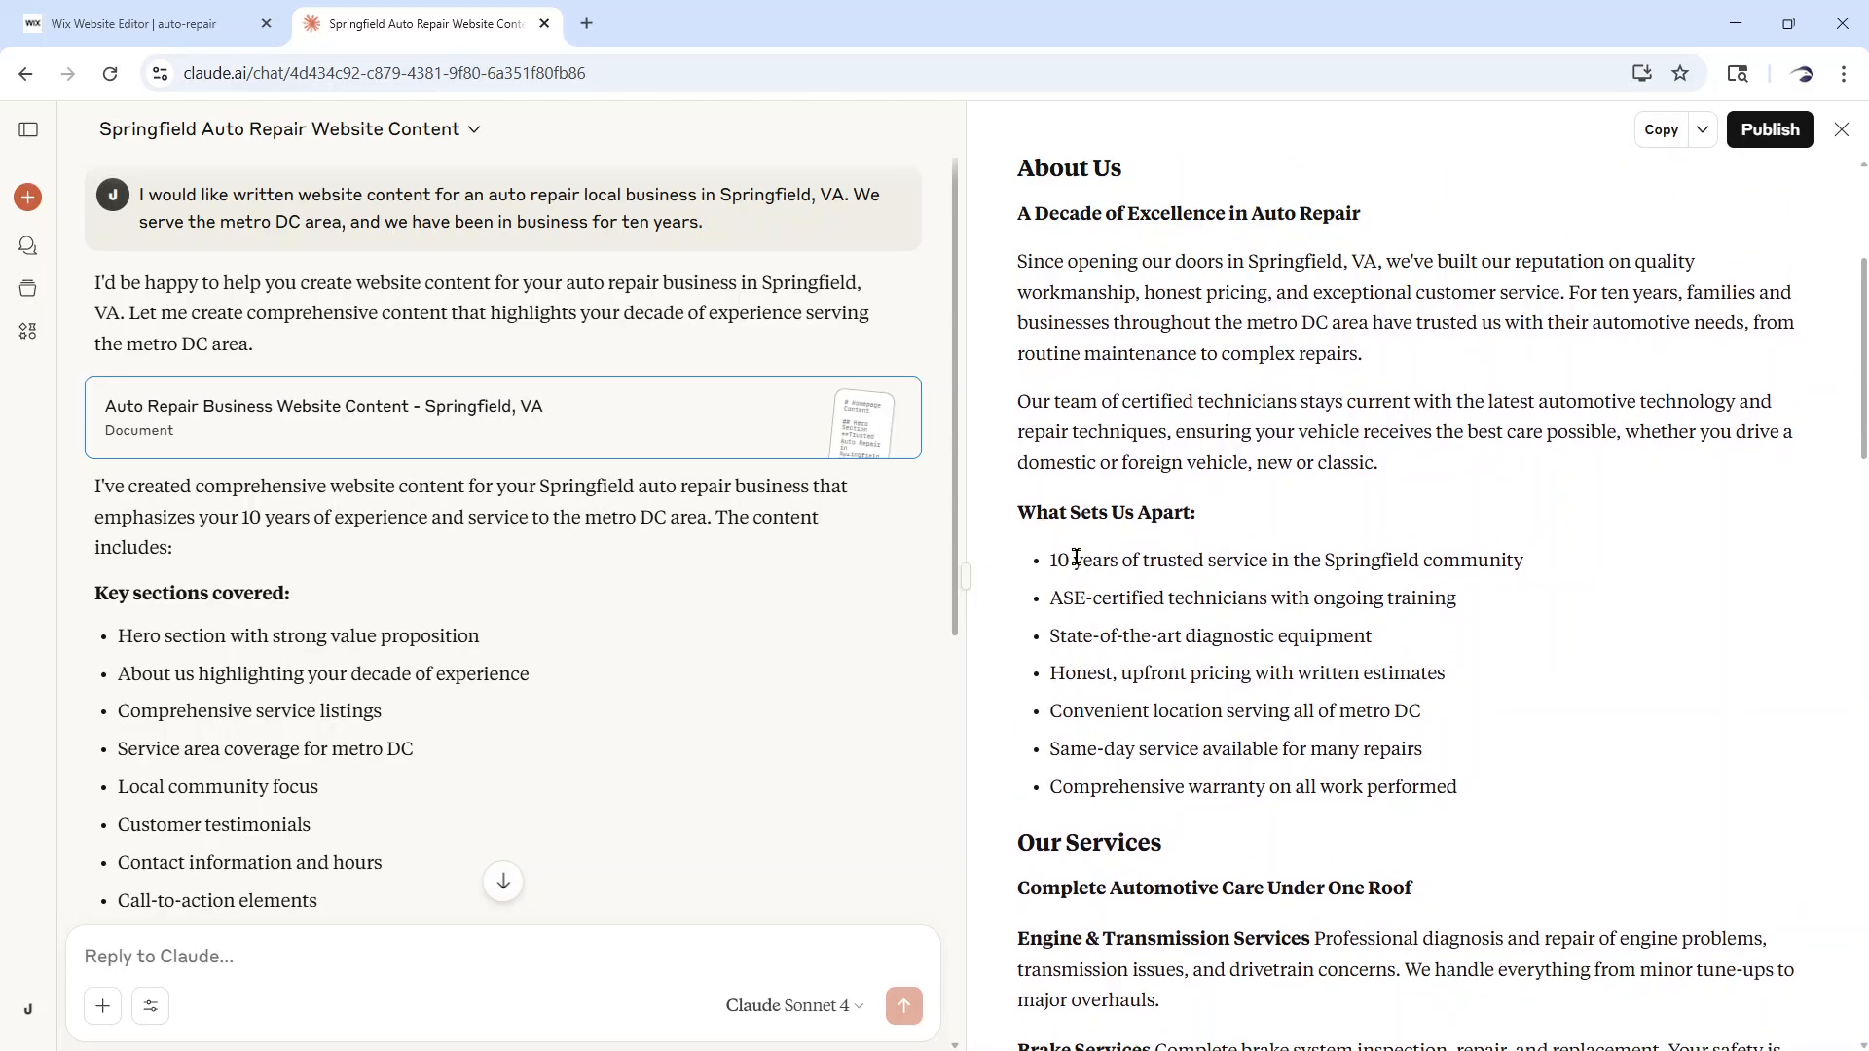
pyautogui.scroll(-3, 1122, 751)
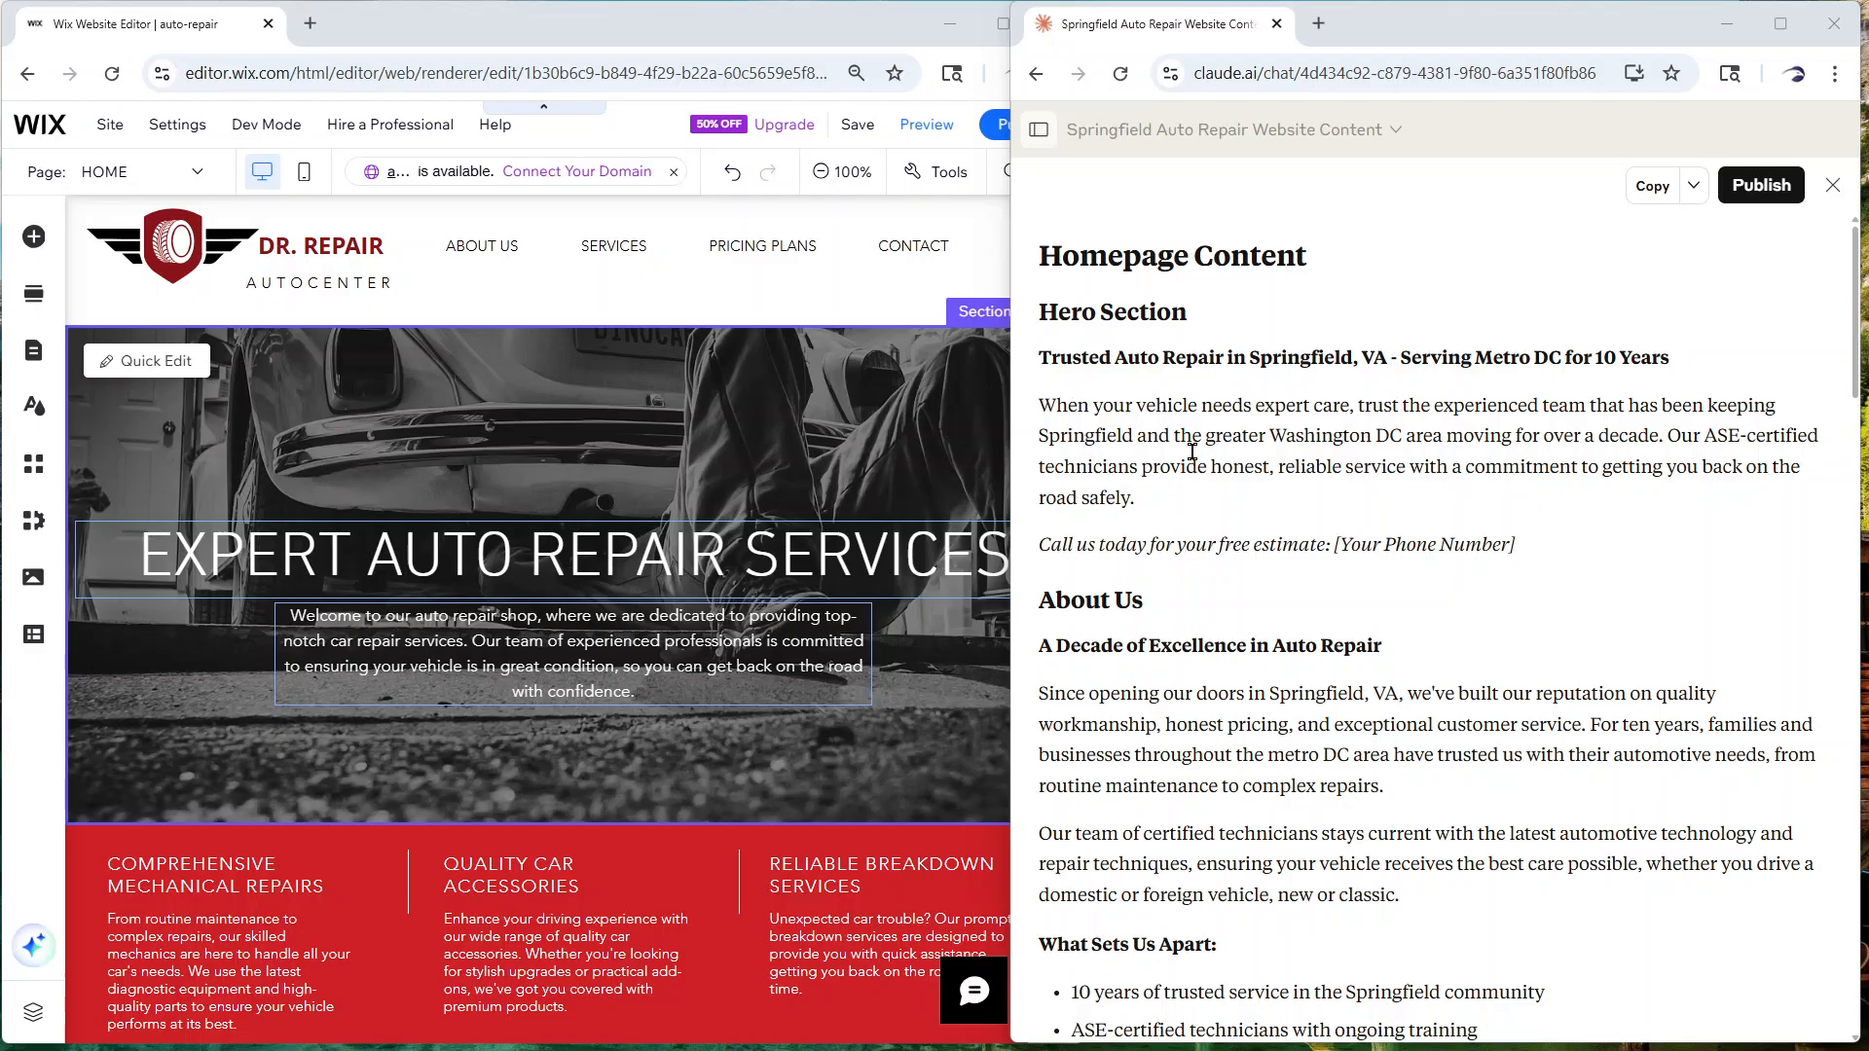
pyautogui.click(1422, 43)
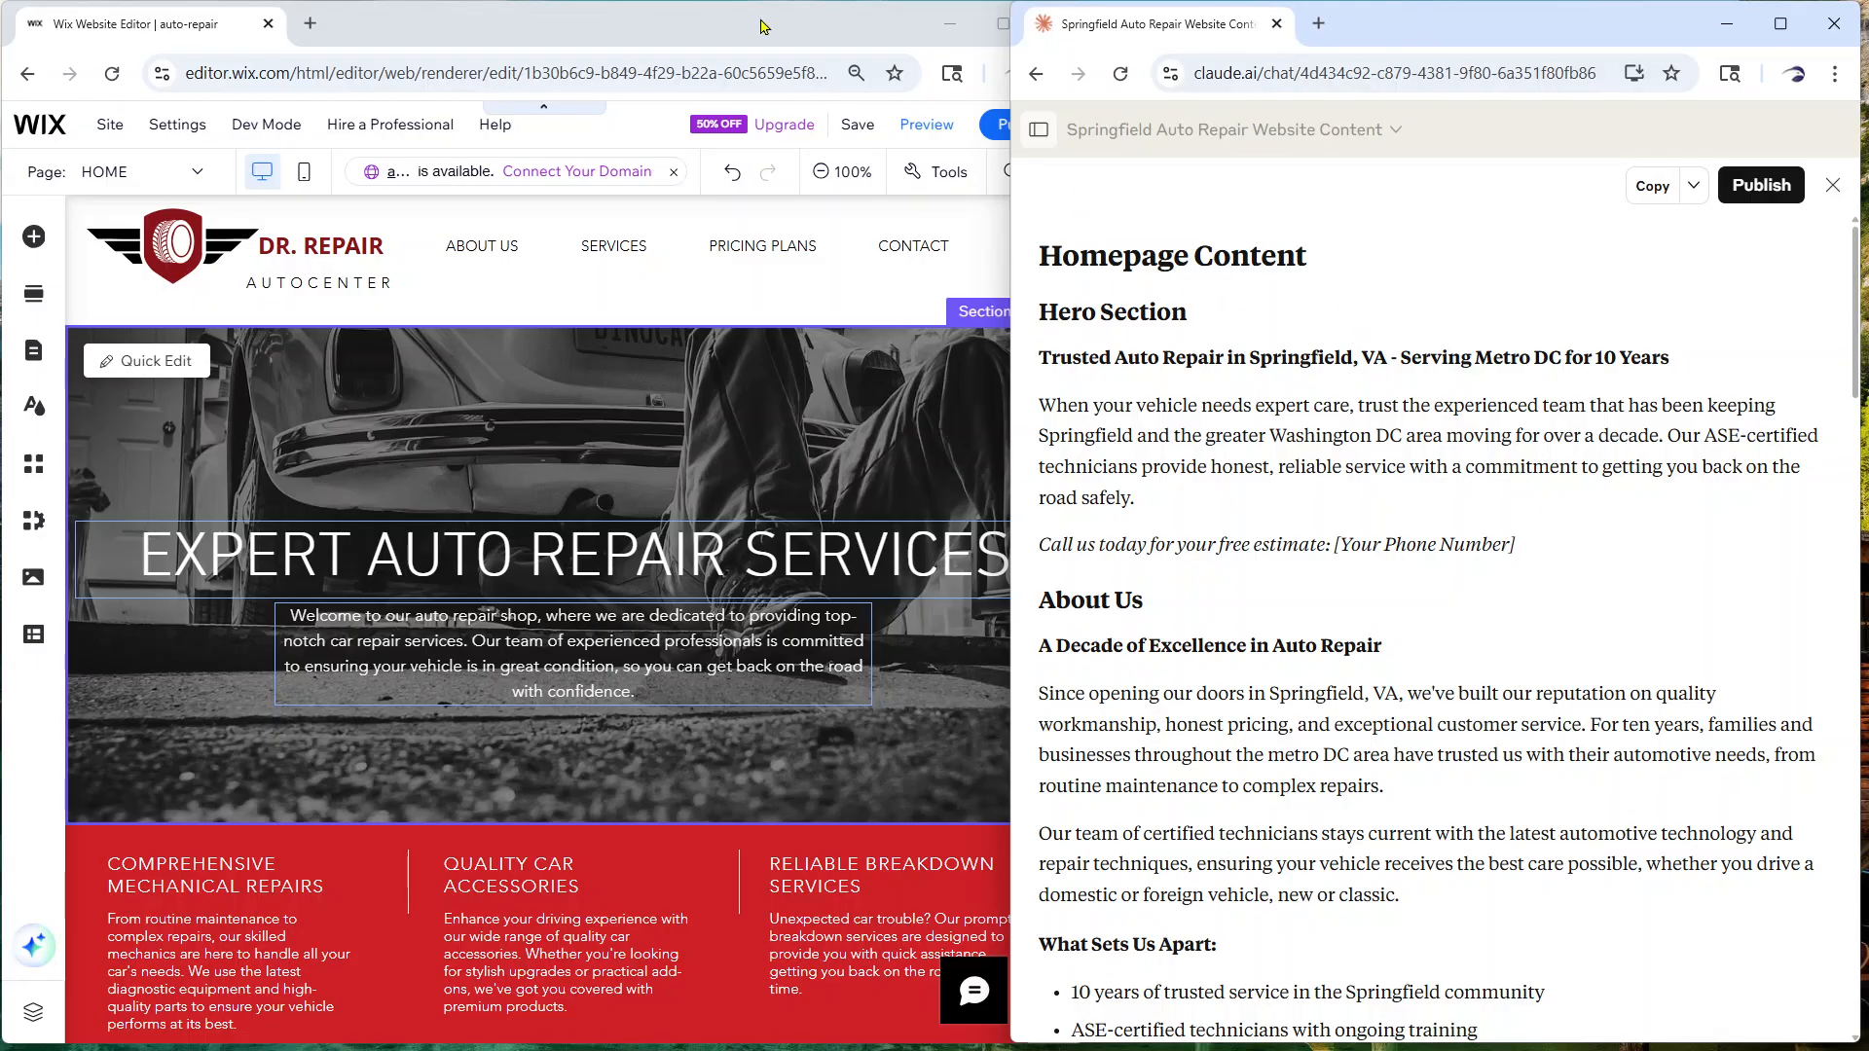
pyautogui.click(636, 22)
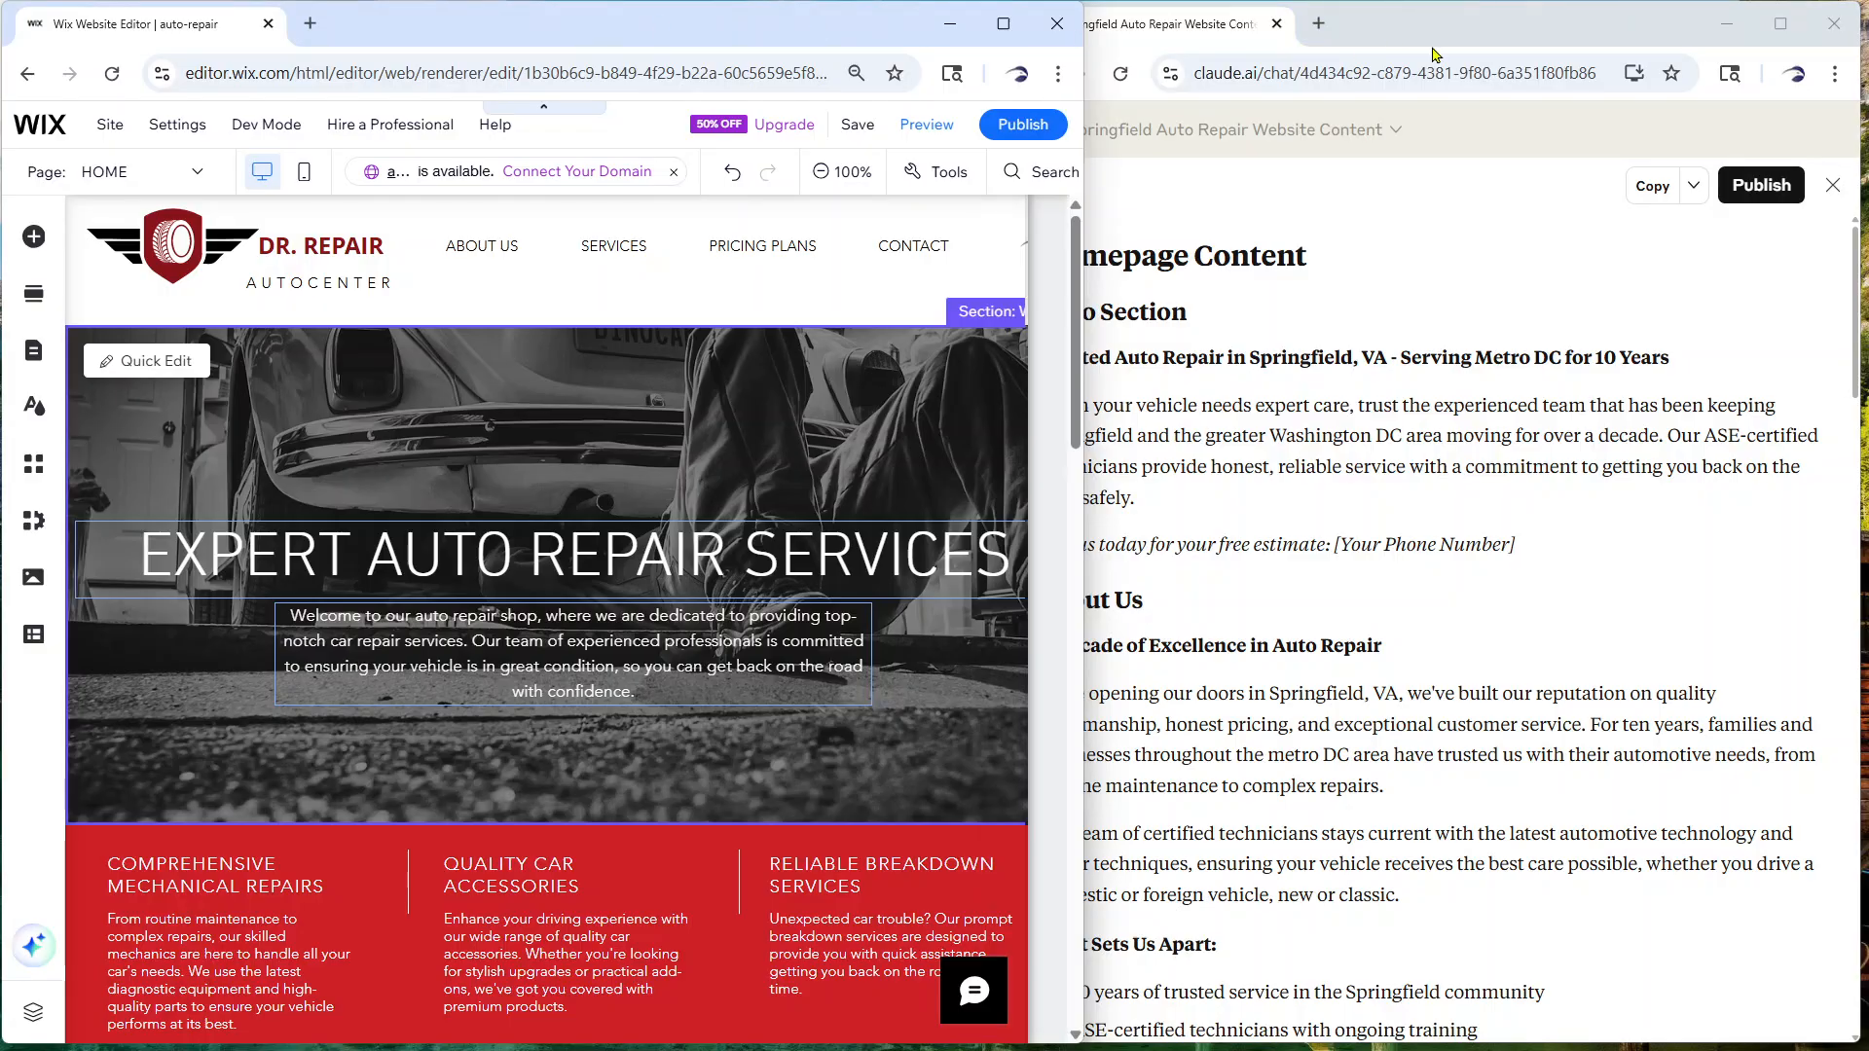
pyautogui.click(1454, 29)
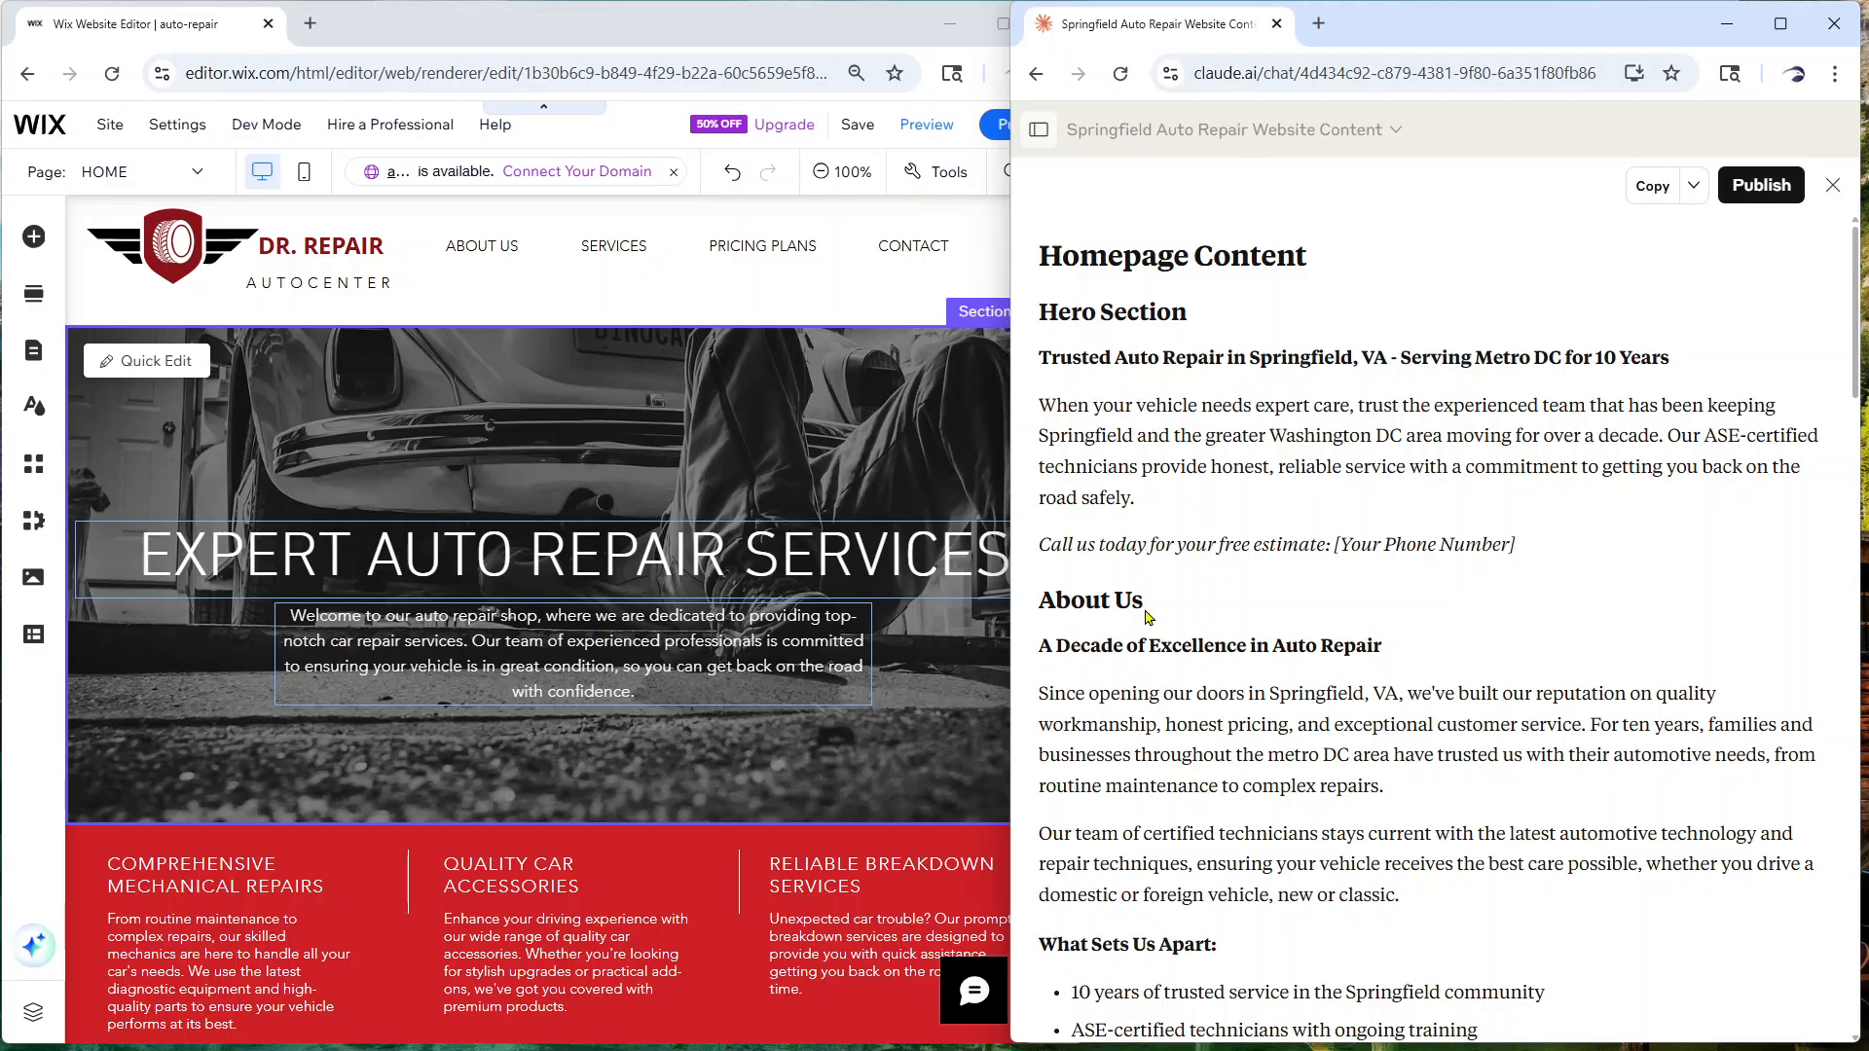
# Switch to the Wix editor and replace the business name beside the header logo with "AUTO WORKS"
pyautogui.click(855, 23)
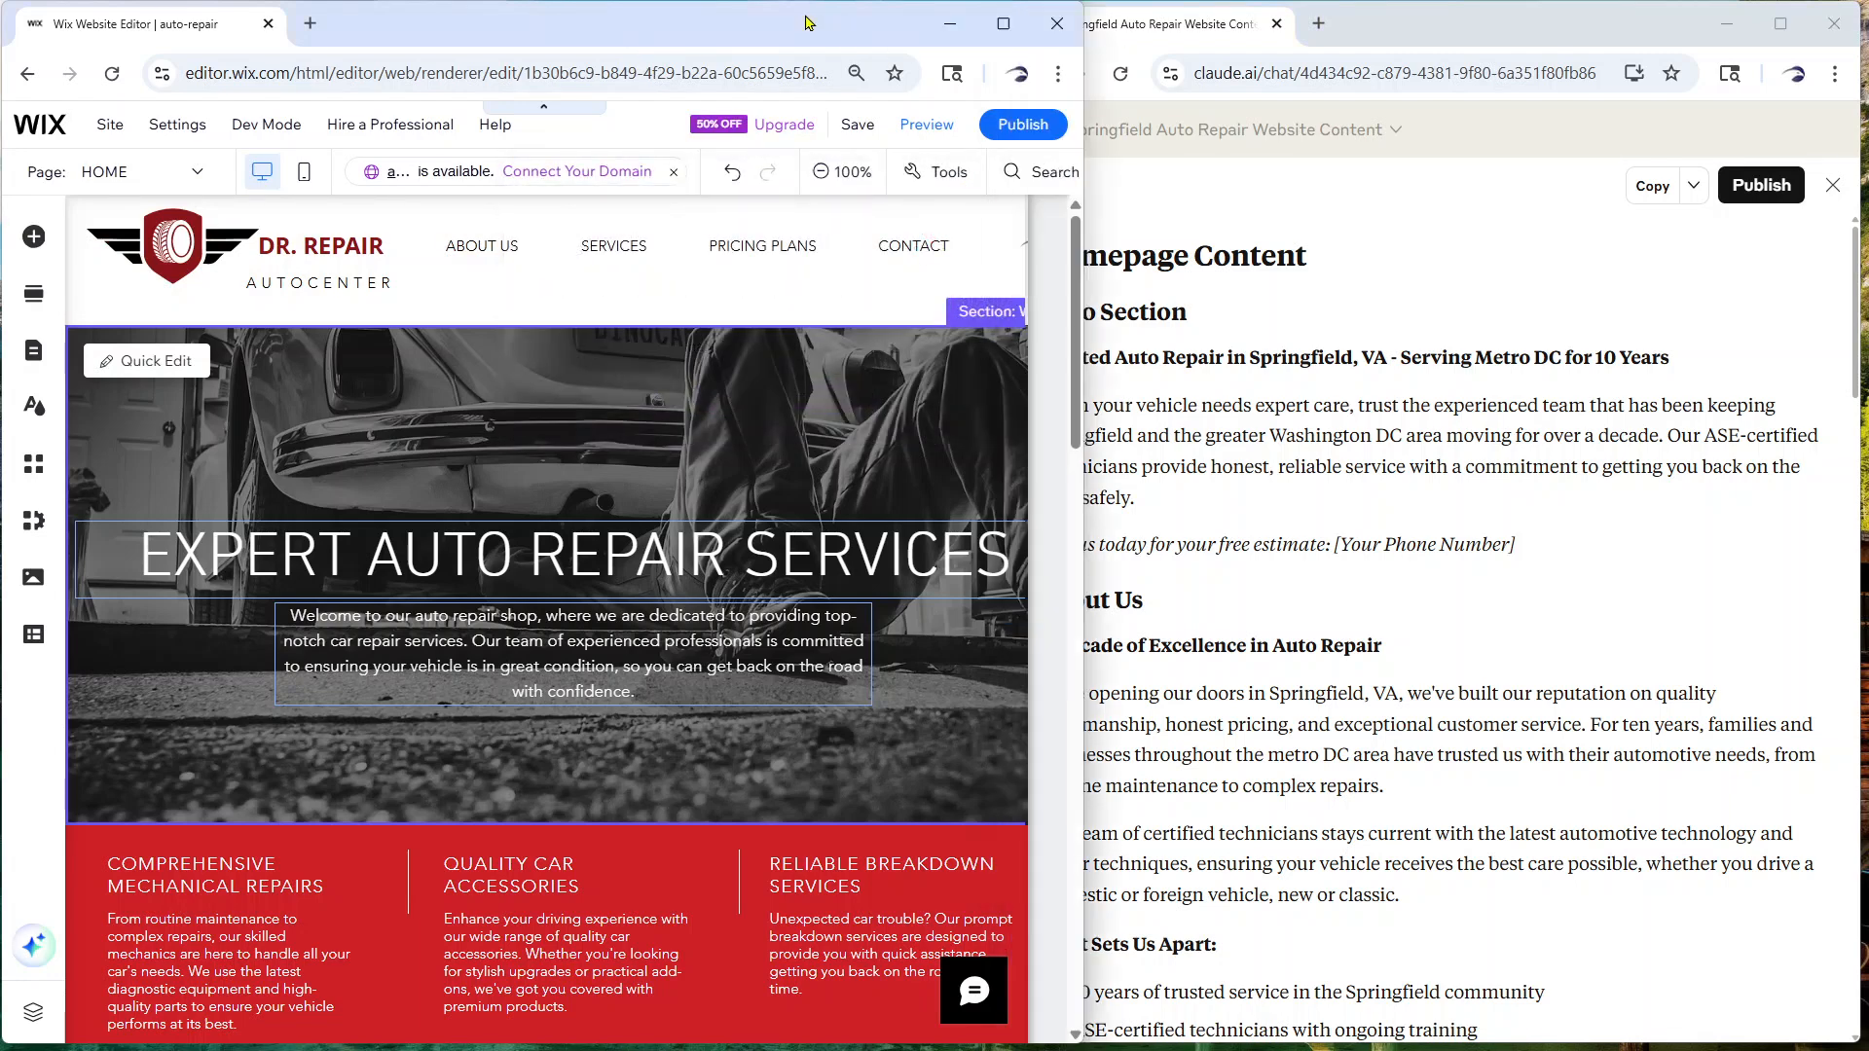
pyautogui.click(316, 241)
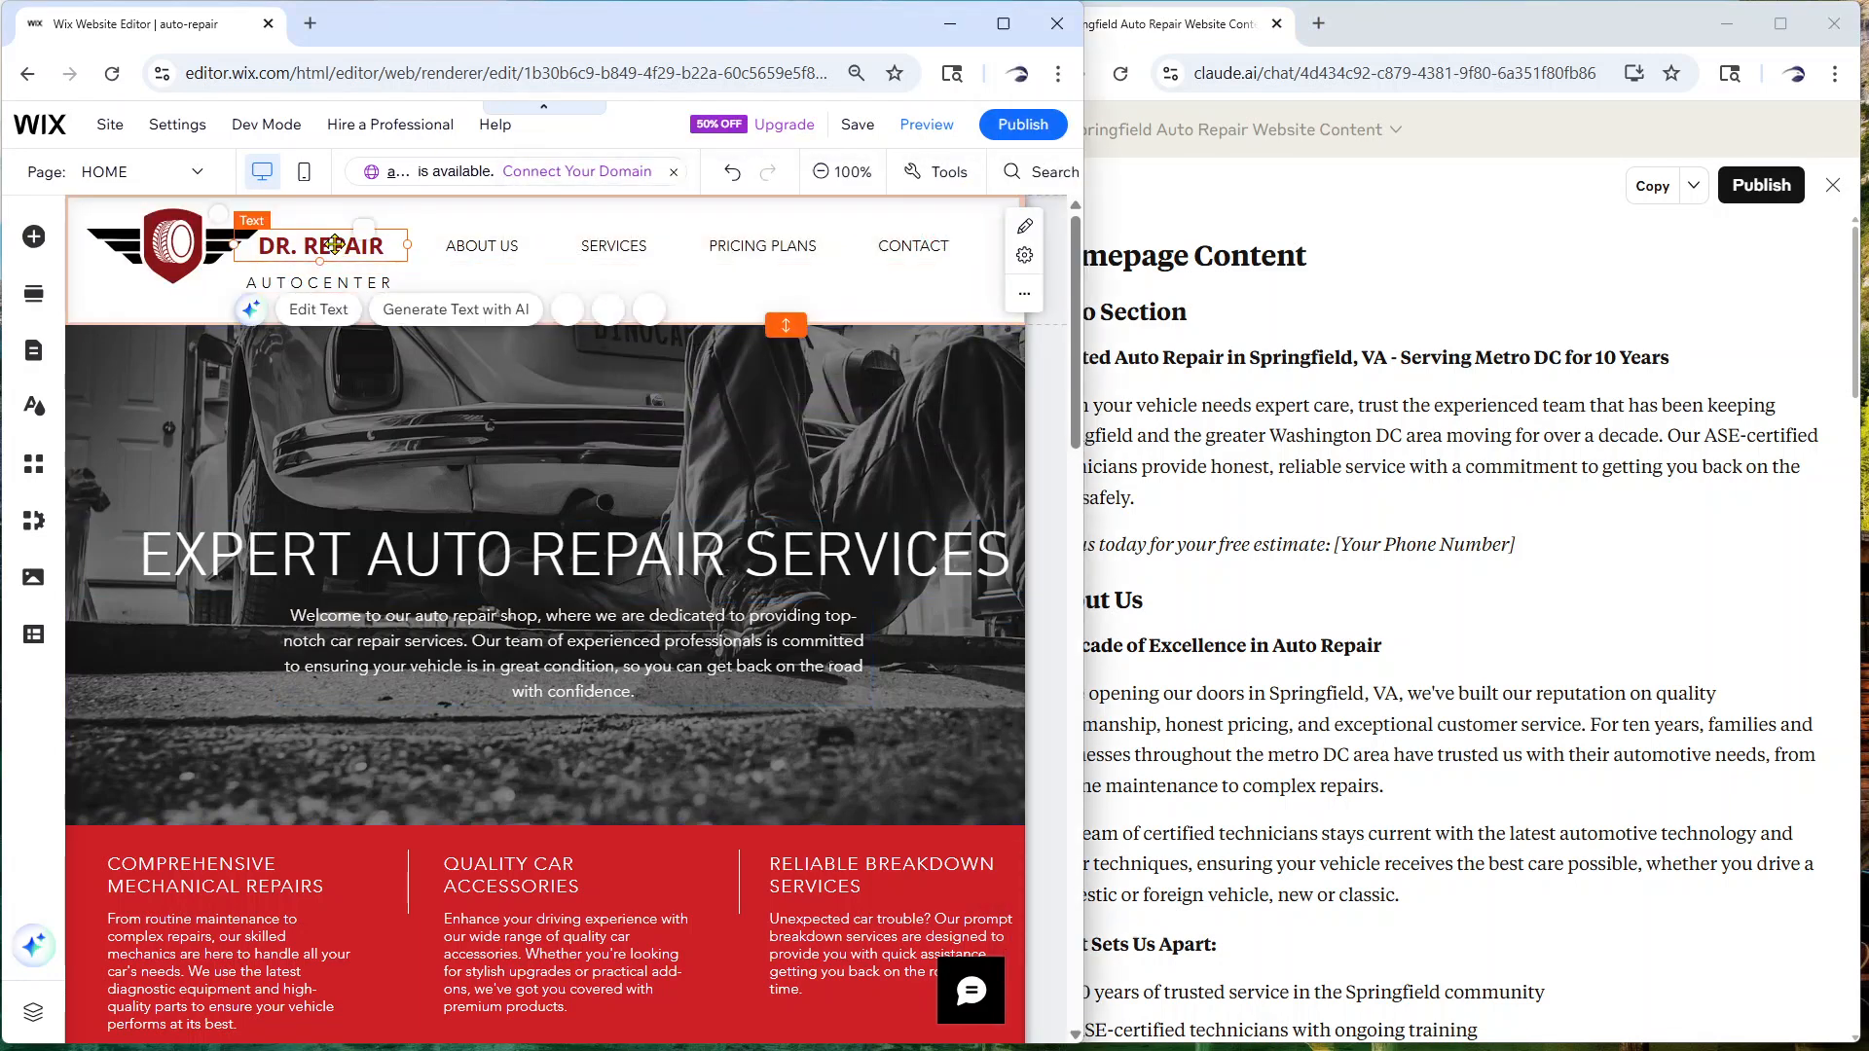
pyautogui.doubleClick(314, 239)
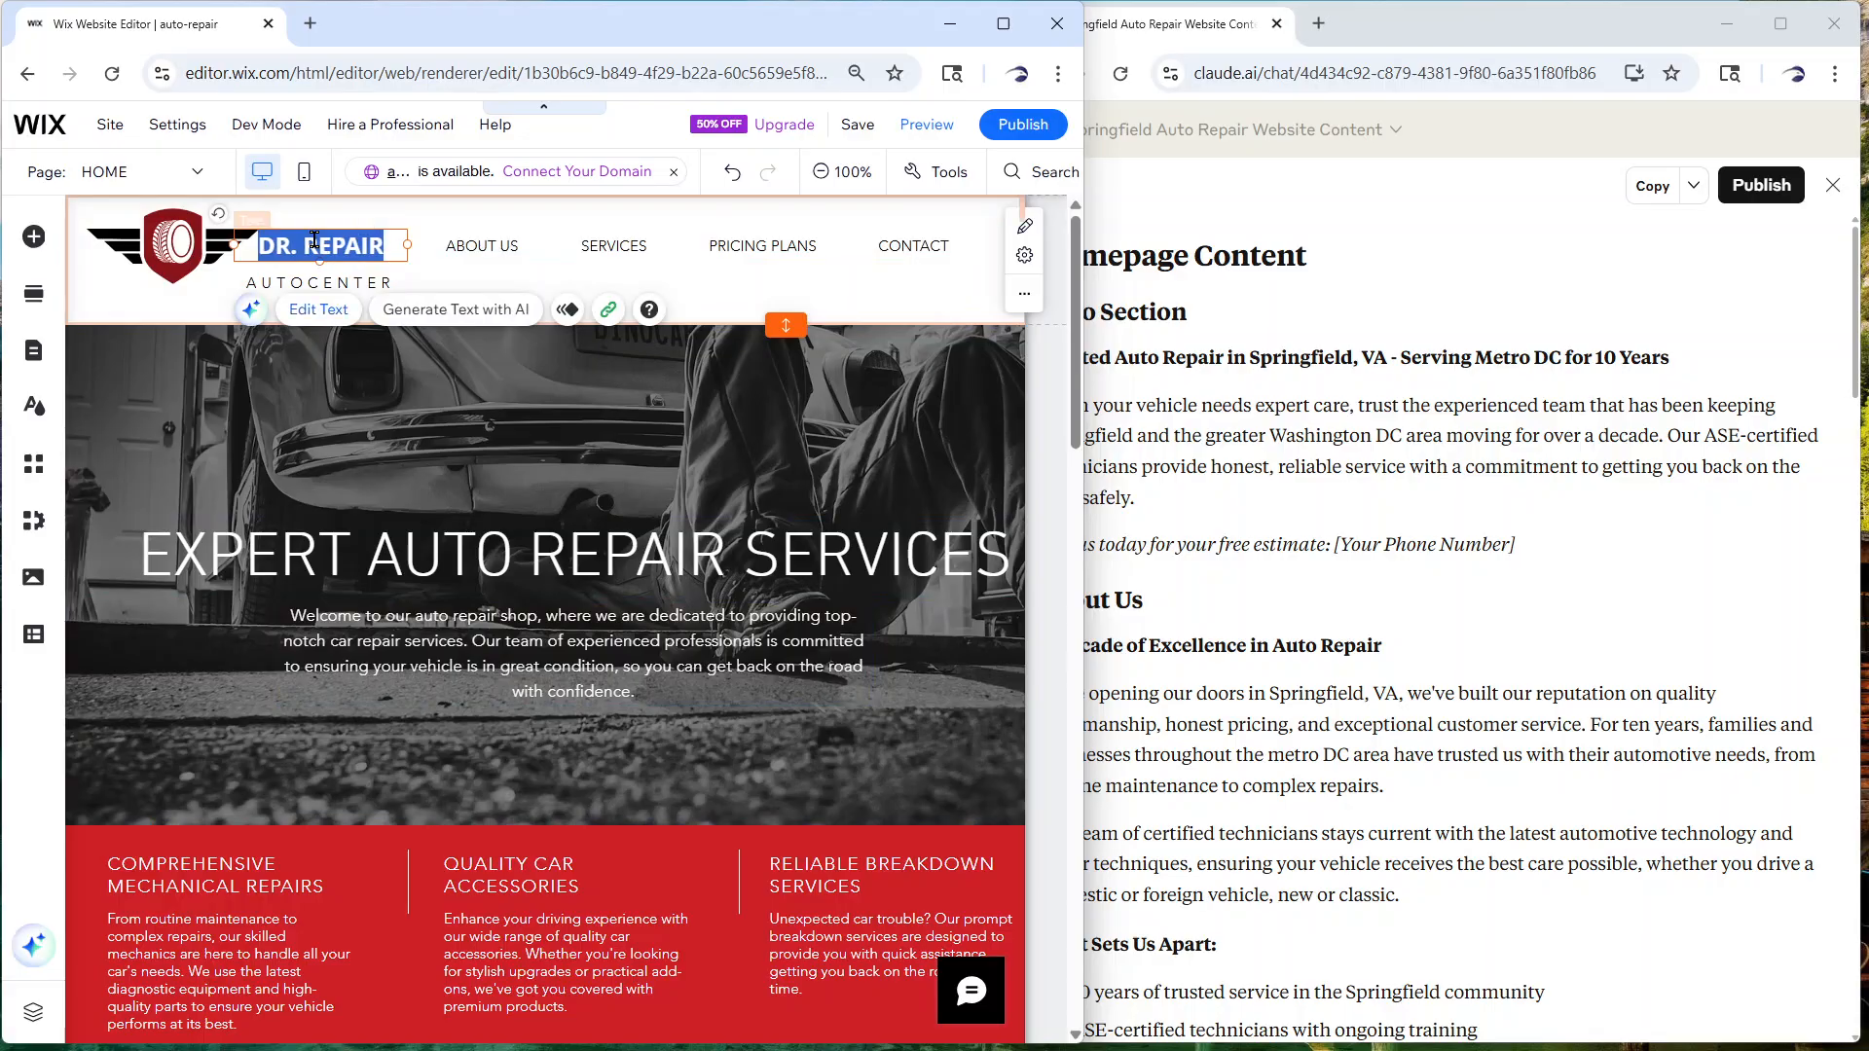
pyautogui.write('A')
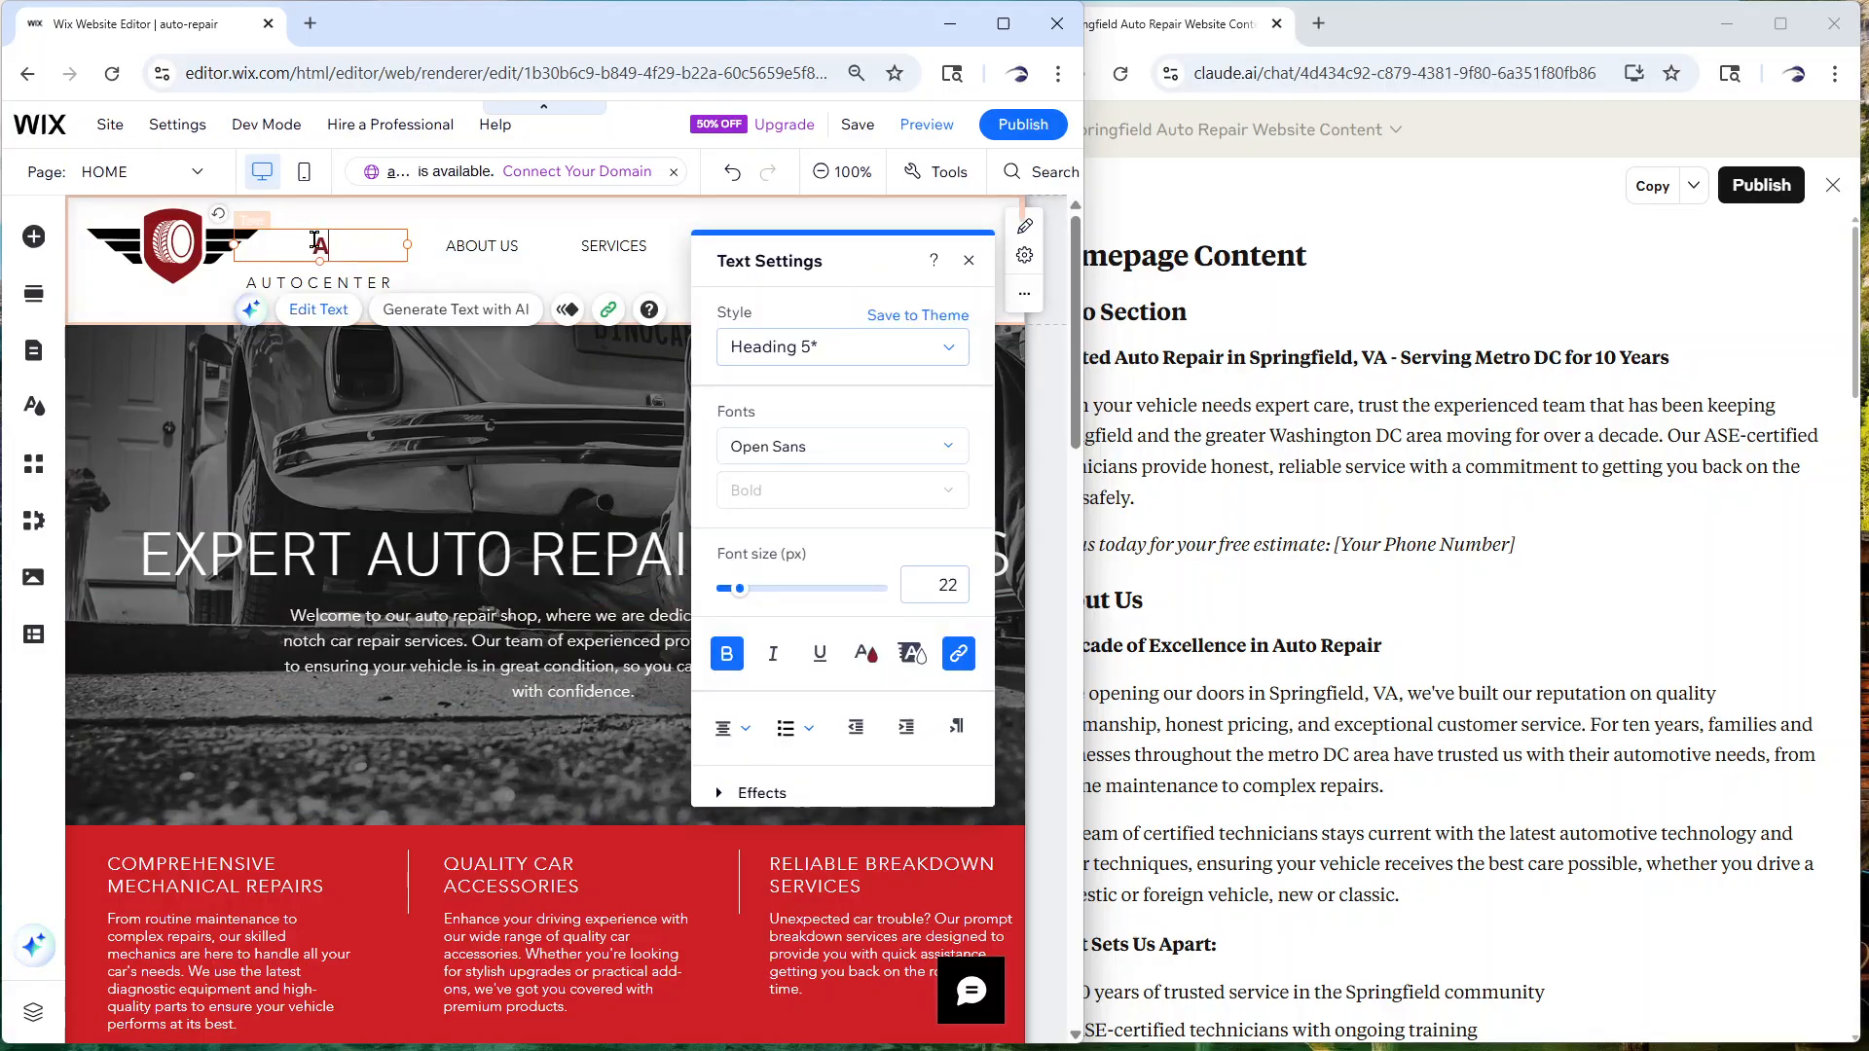
pyautogui.write('UTO WORKS')
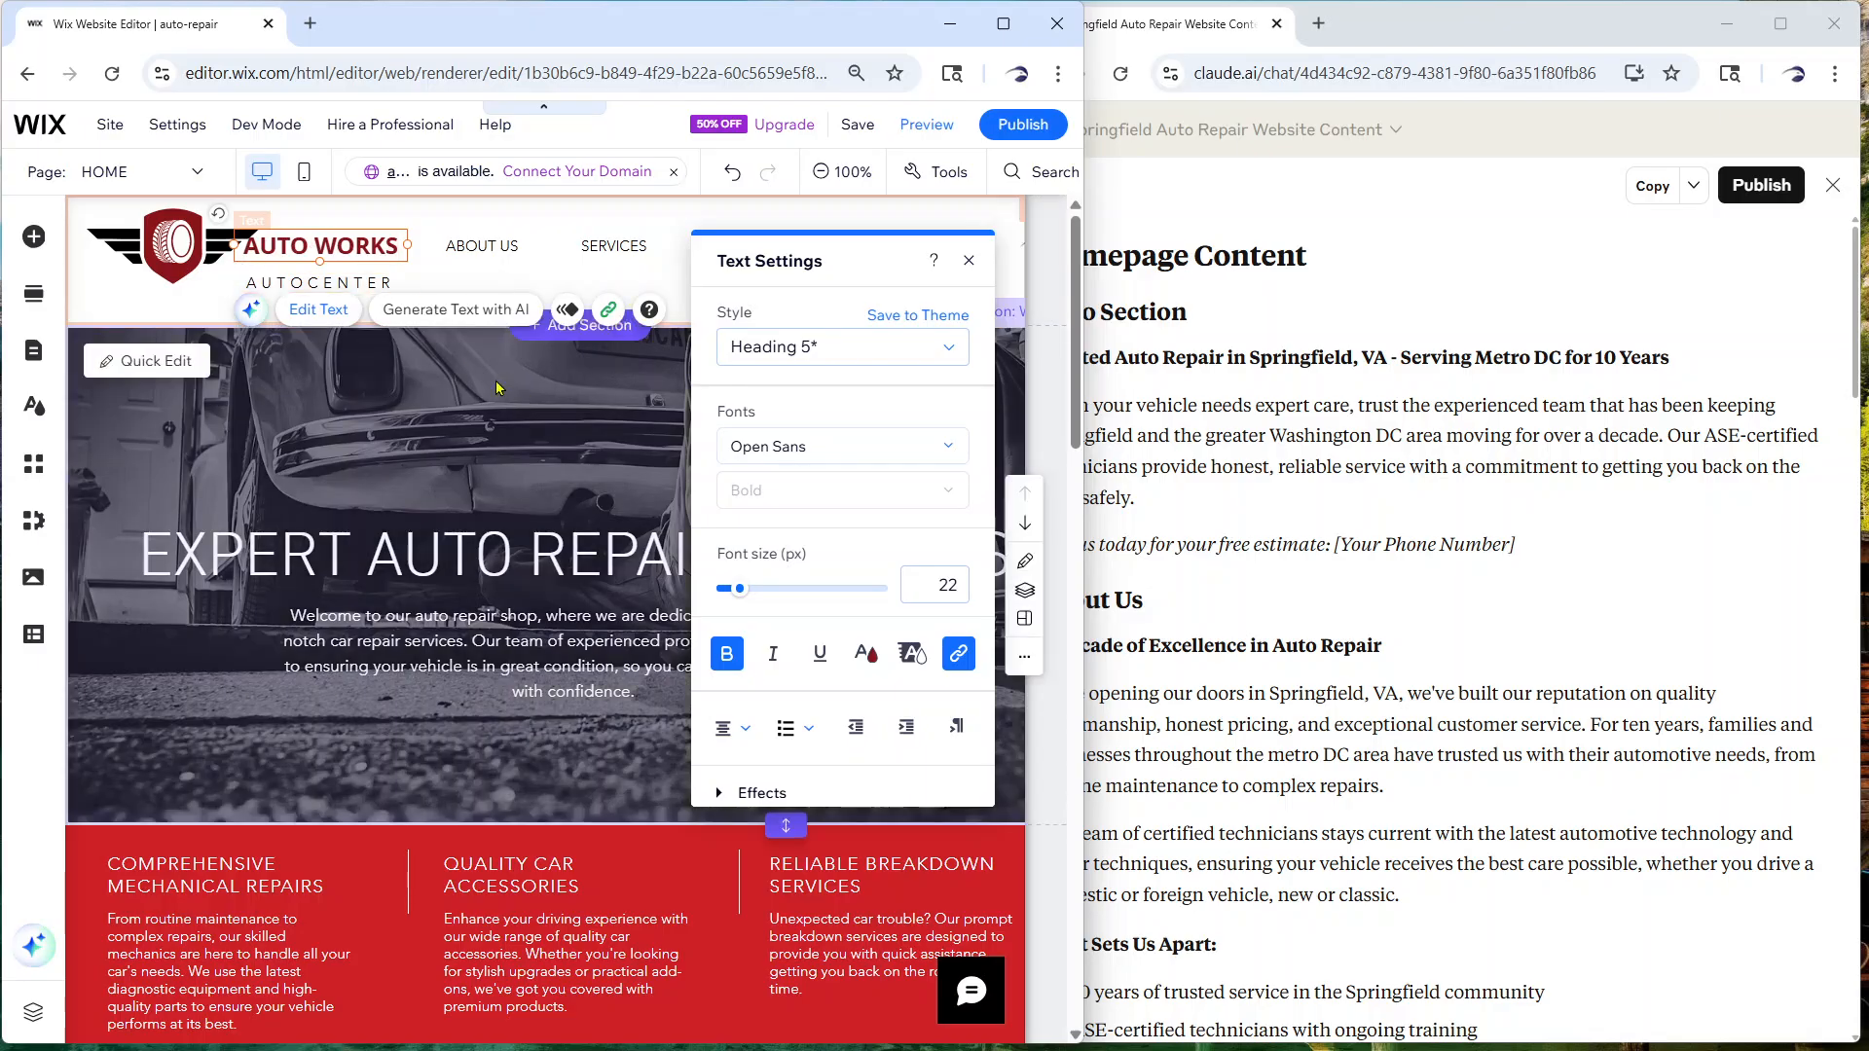
pyautogui.click(199, 300)
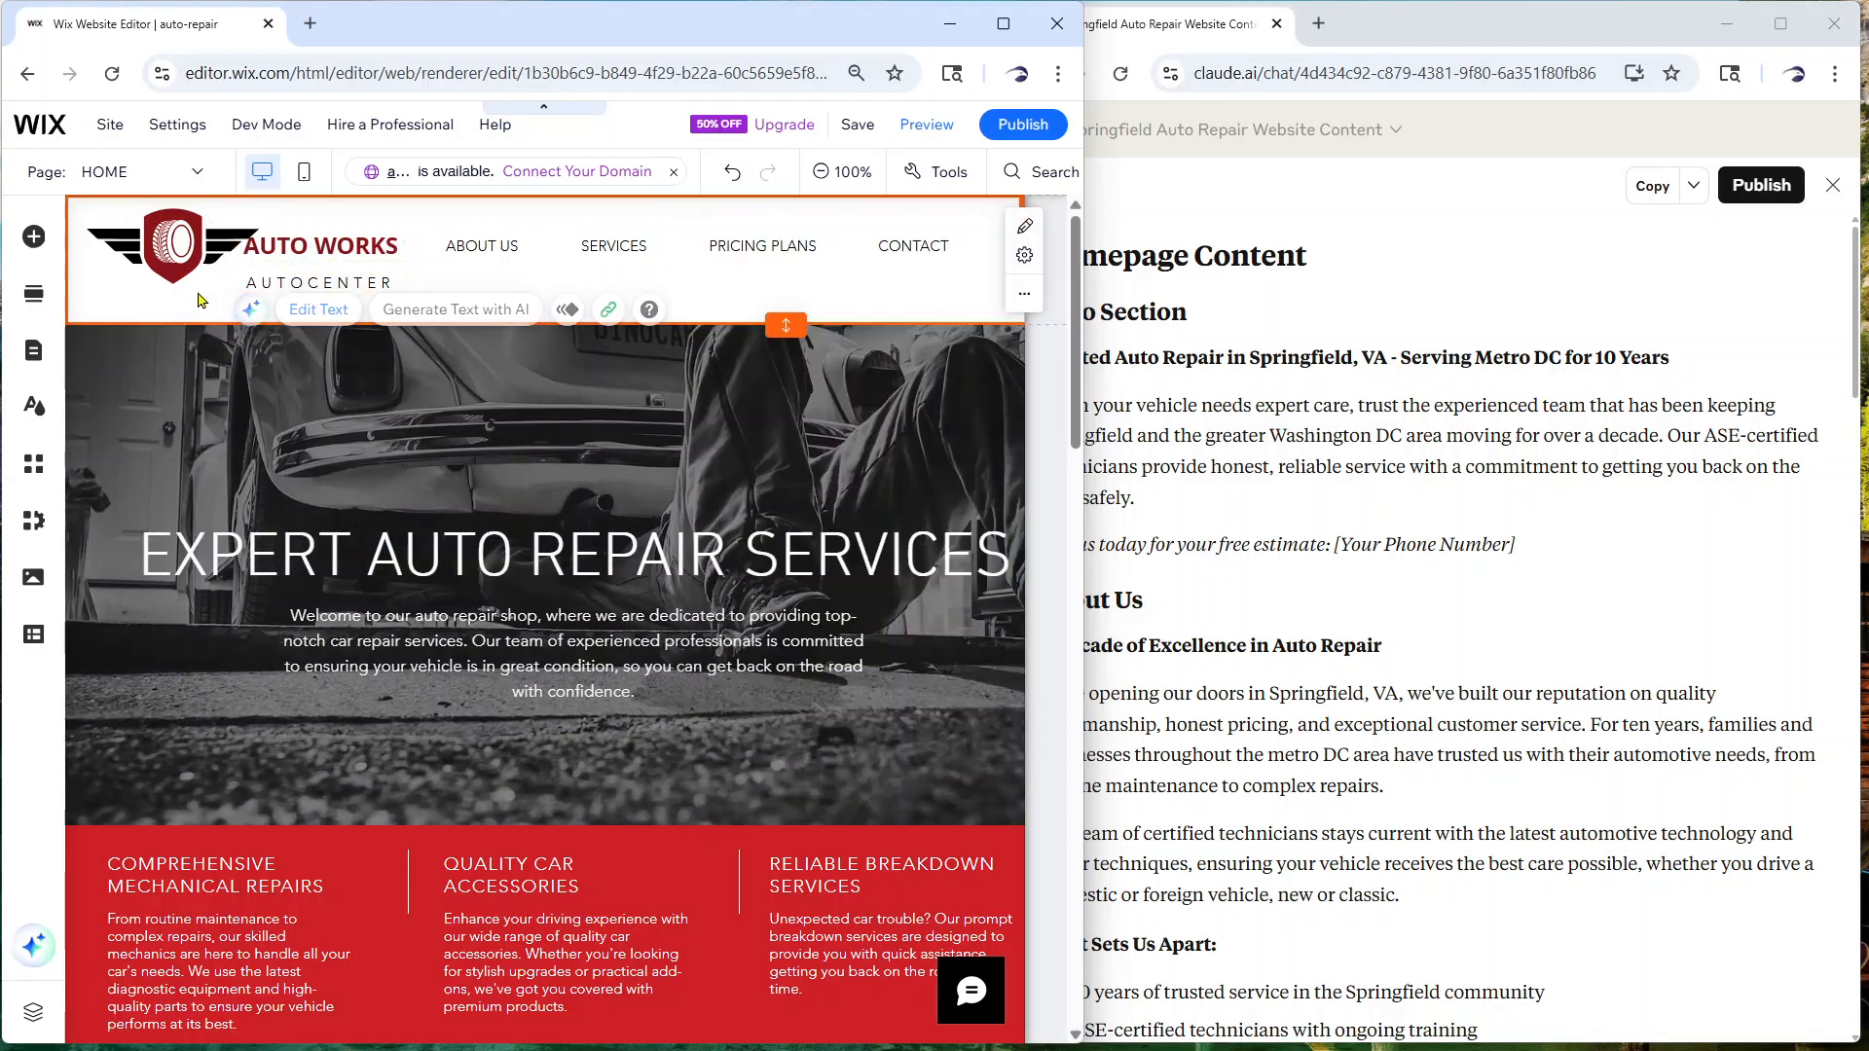
# Change the tagline beneath the business name in the header to "AUTO REPAIR"
pyautogui.doubleClick(289, 284)
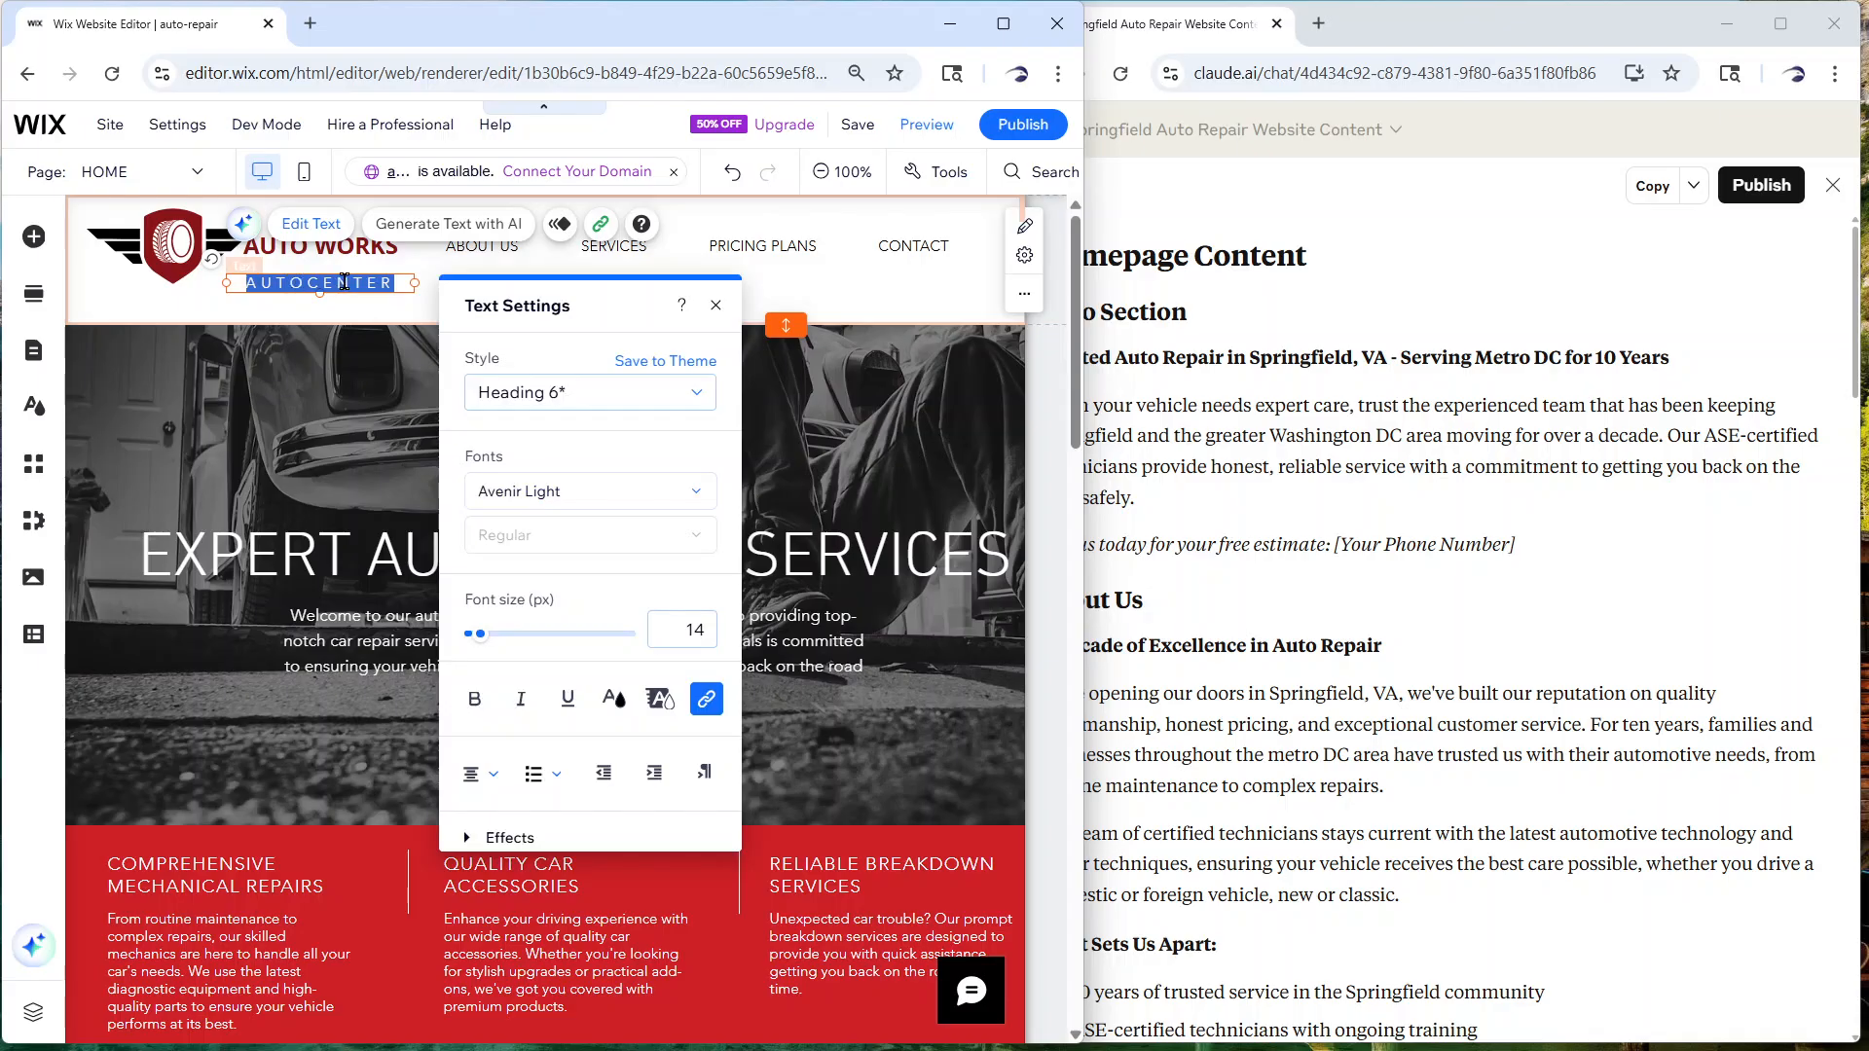
pyautogui.click(342, 283)
pyautogui.moveTo(393, 283); pyautogui.dragTo(308, 276)
pyautogui.write('REPAIR')
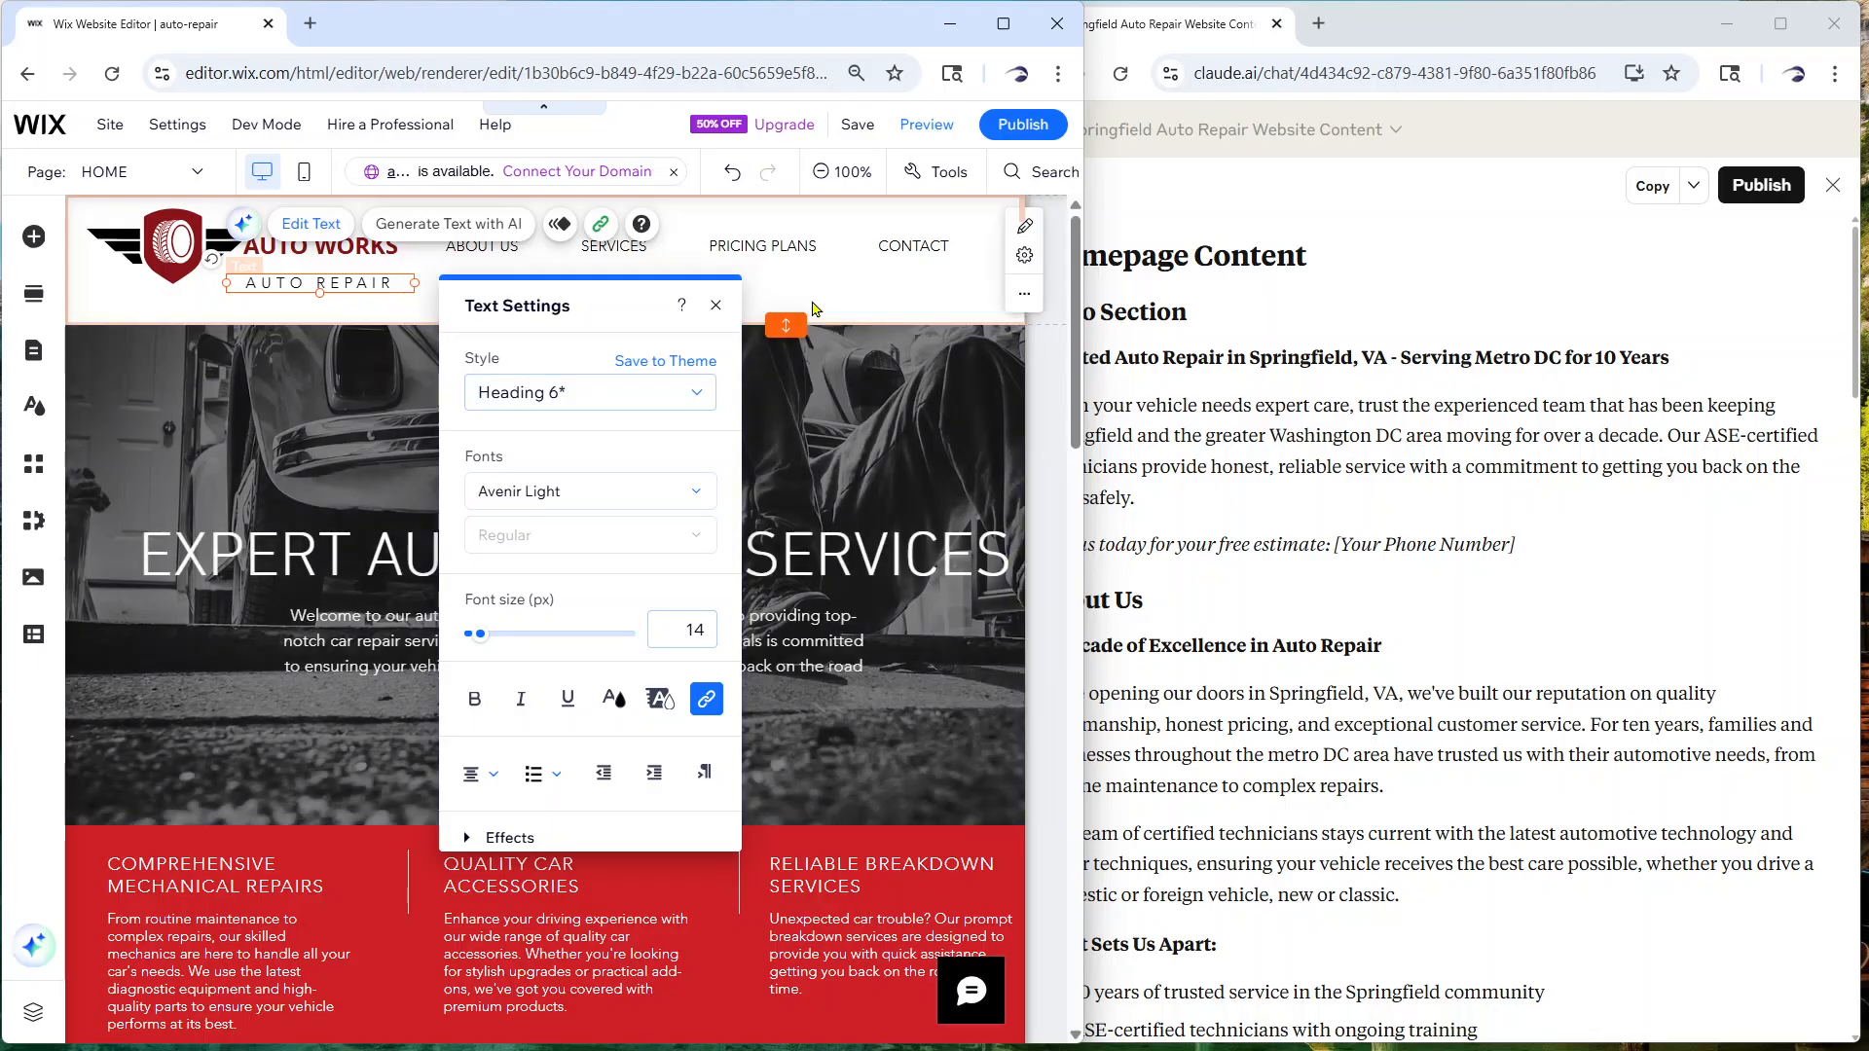
pyautogui.click(846, 295)
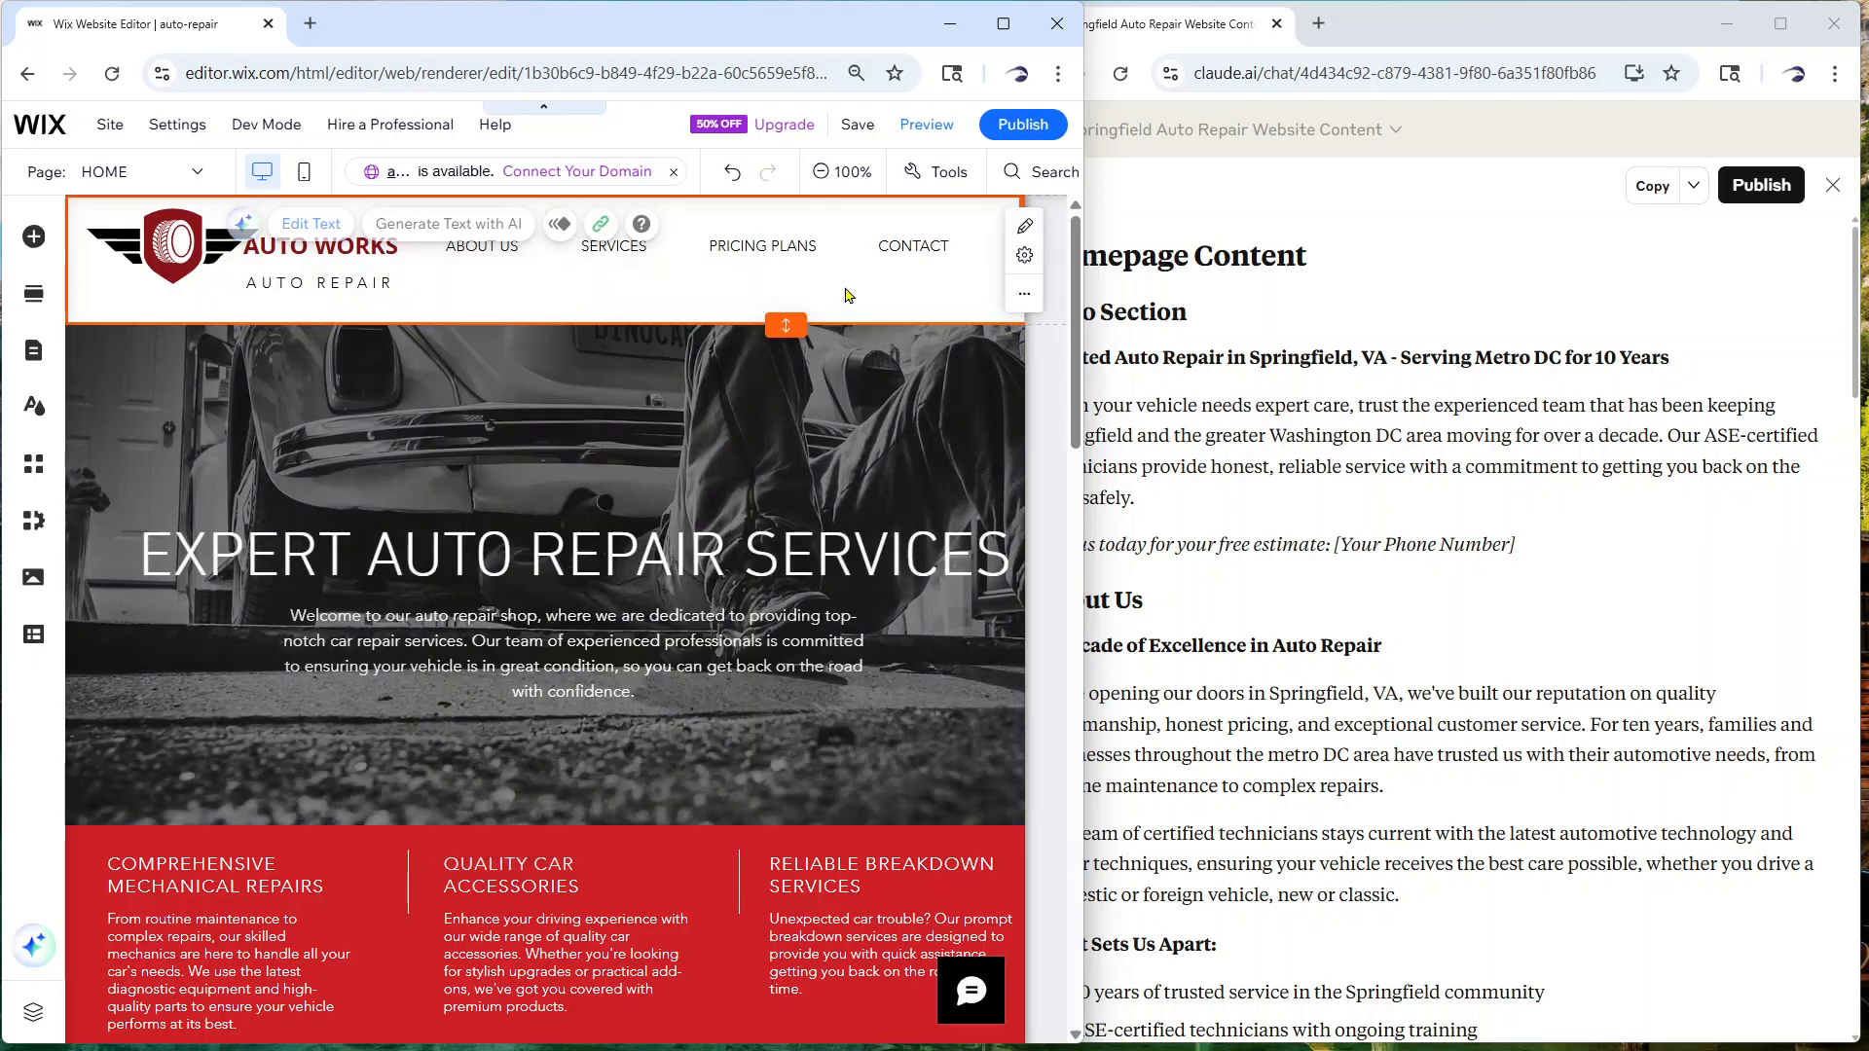
# Switch to Claude and copy the hero headline "Trusted Auto Repair in Springfield, VA - Serving Metro DC for 10 Years"
pyautogui.click(1204, 336)
pyautogui.scroll(-5, 728, 587)
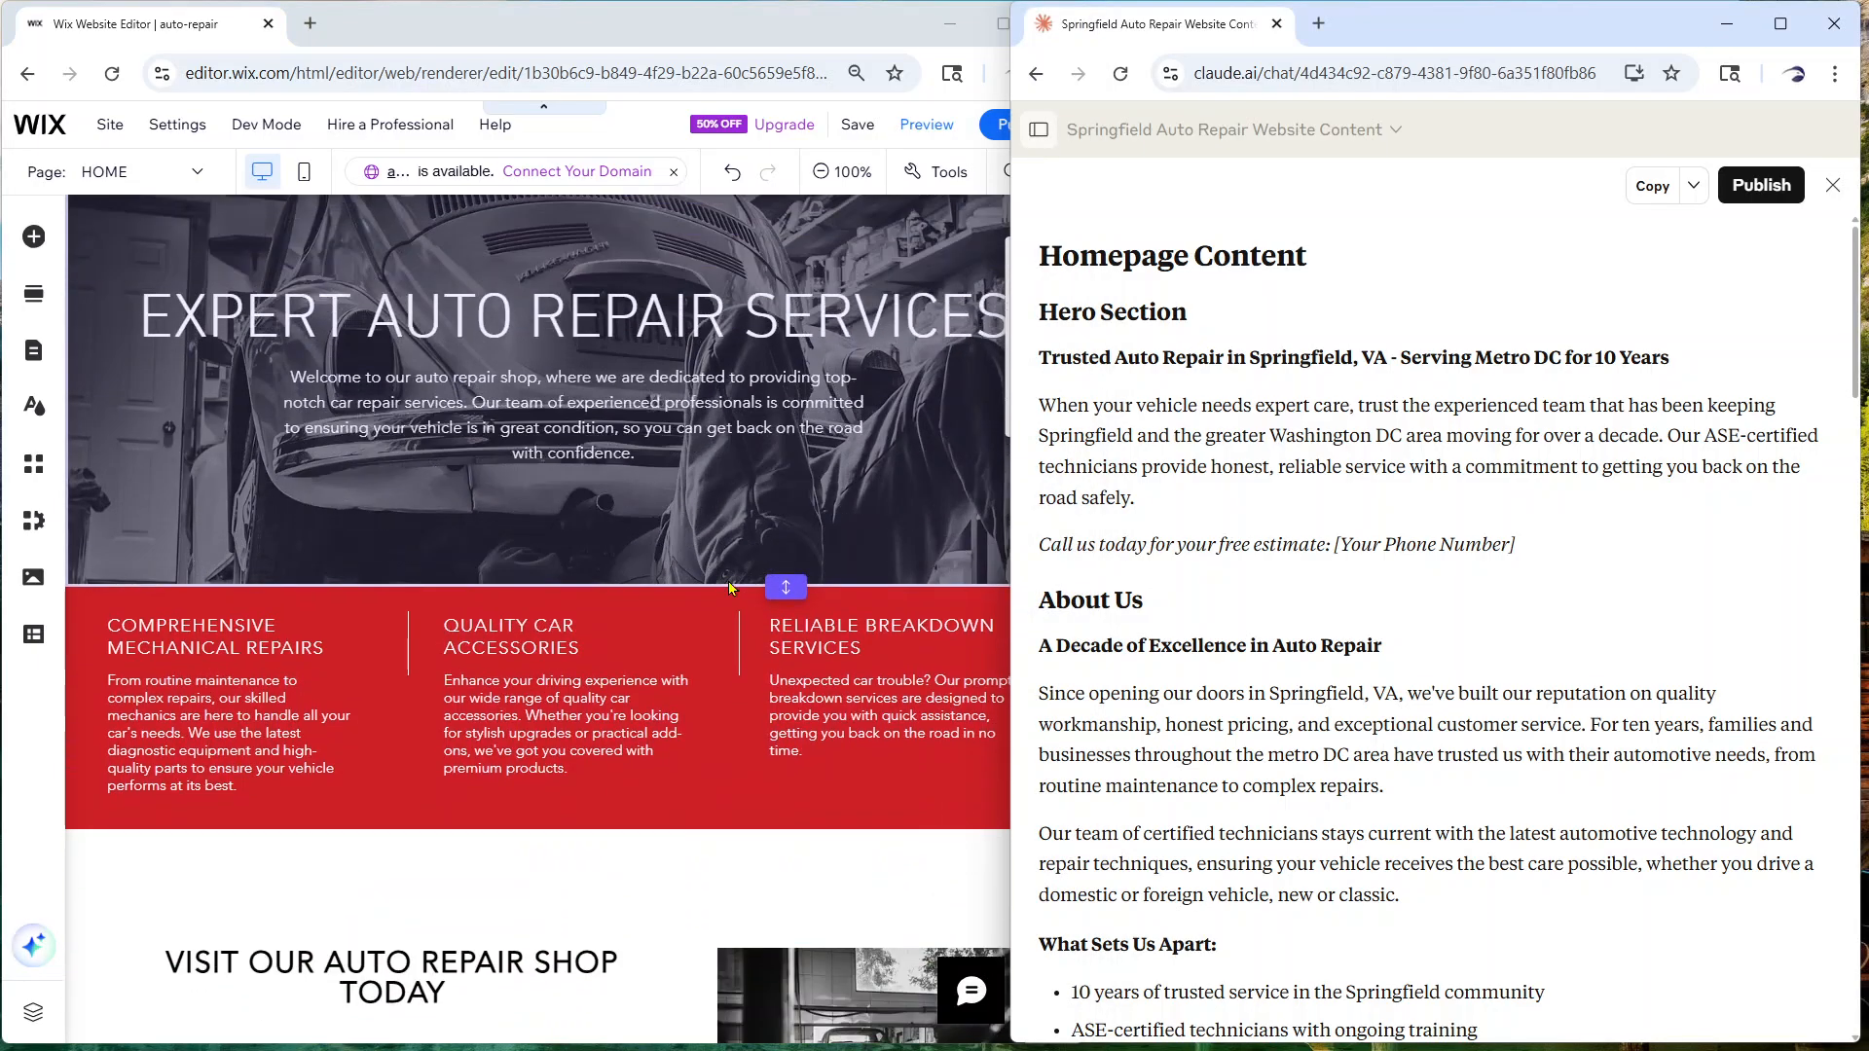
pyautogui.scroll(5, 458, 547)
pyautogui.scroll(-3, 458, 547)
pyautogui.scroll(3, 458, 547)
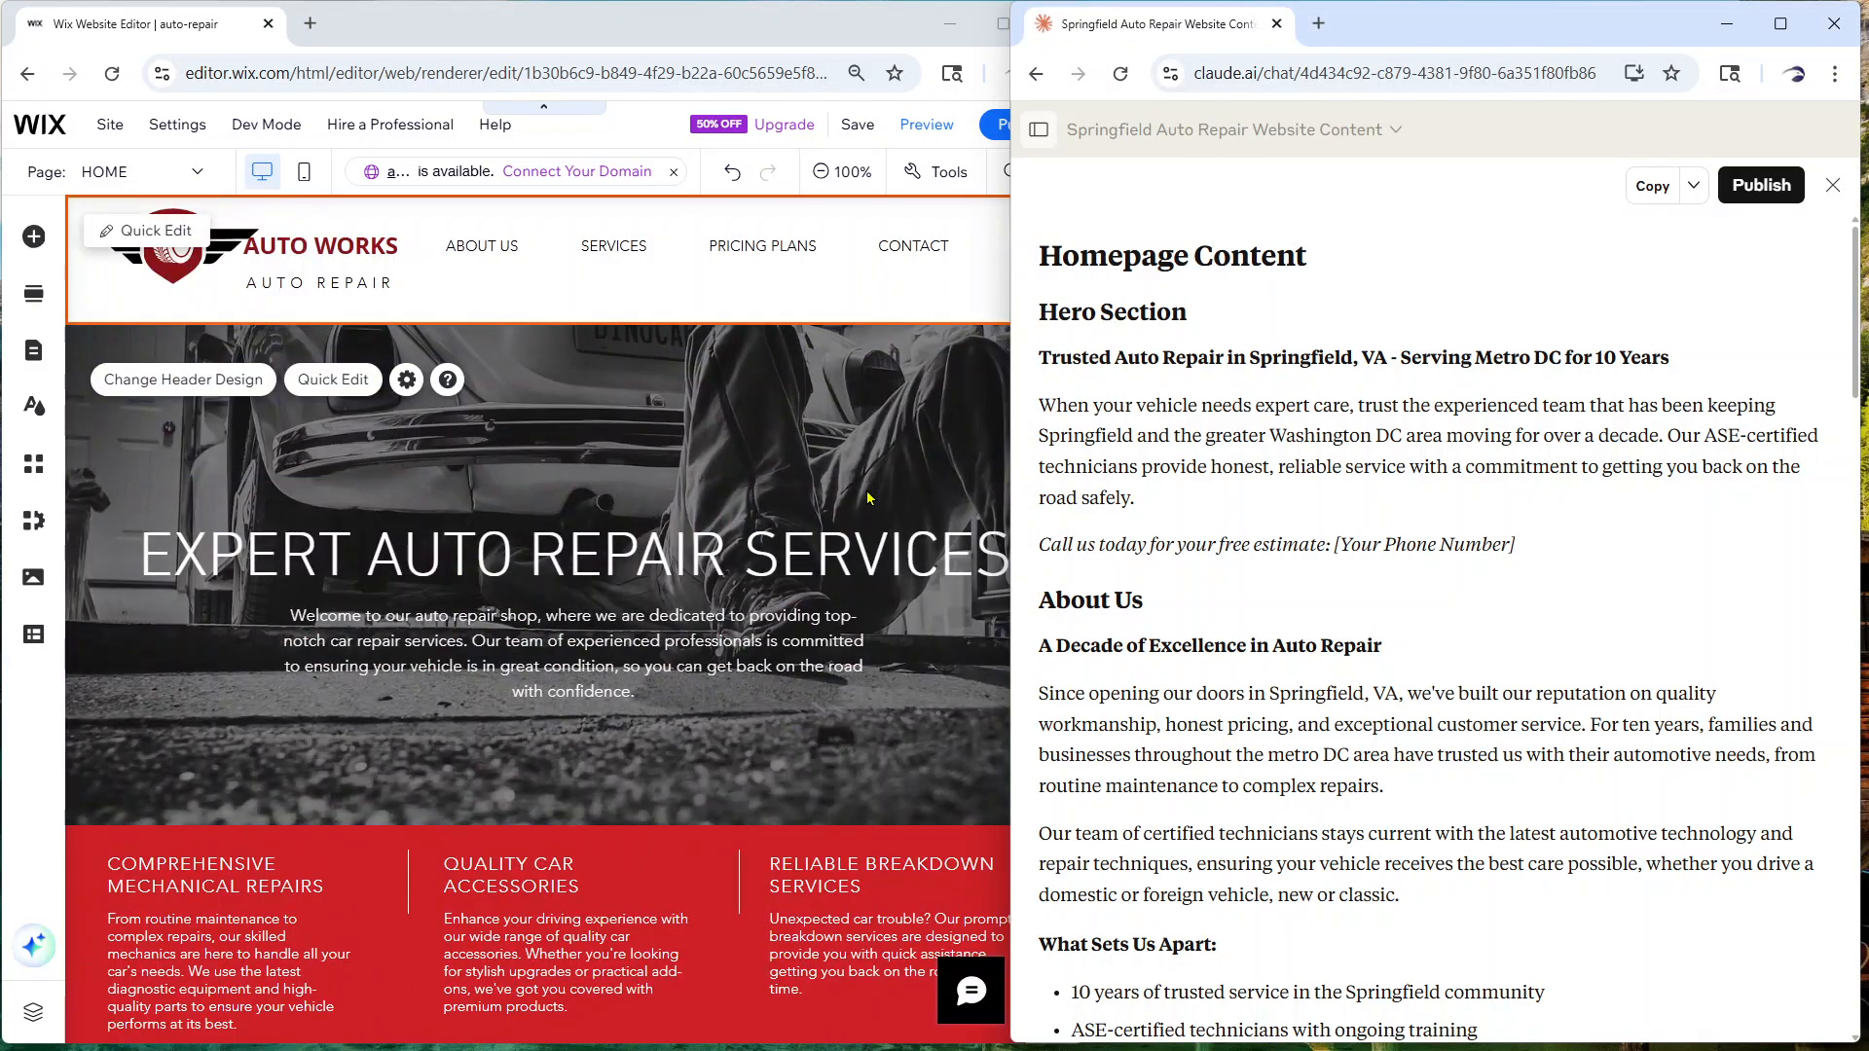
pyautogui.scroll(-2, 536, 502)
pyautogui.scroll(2, 552, 525)
pyautogui.moveTo(1044, 355); pyautogui.dragTo(1668, 357)
pyautogui.hotkey('ctrl', 'c')
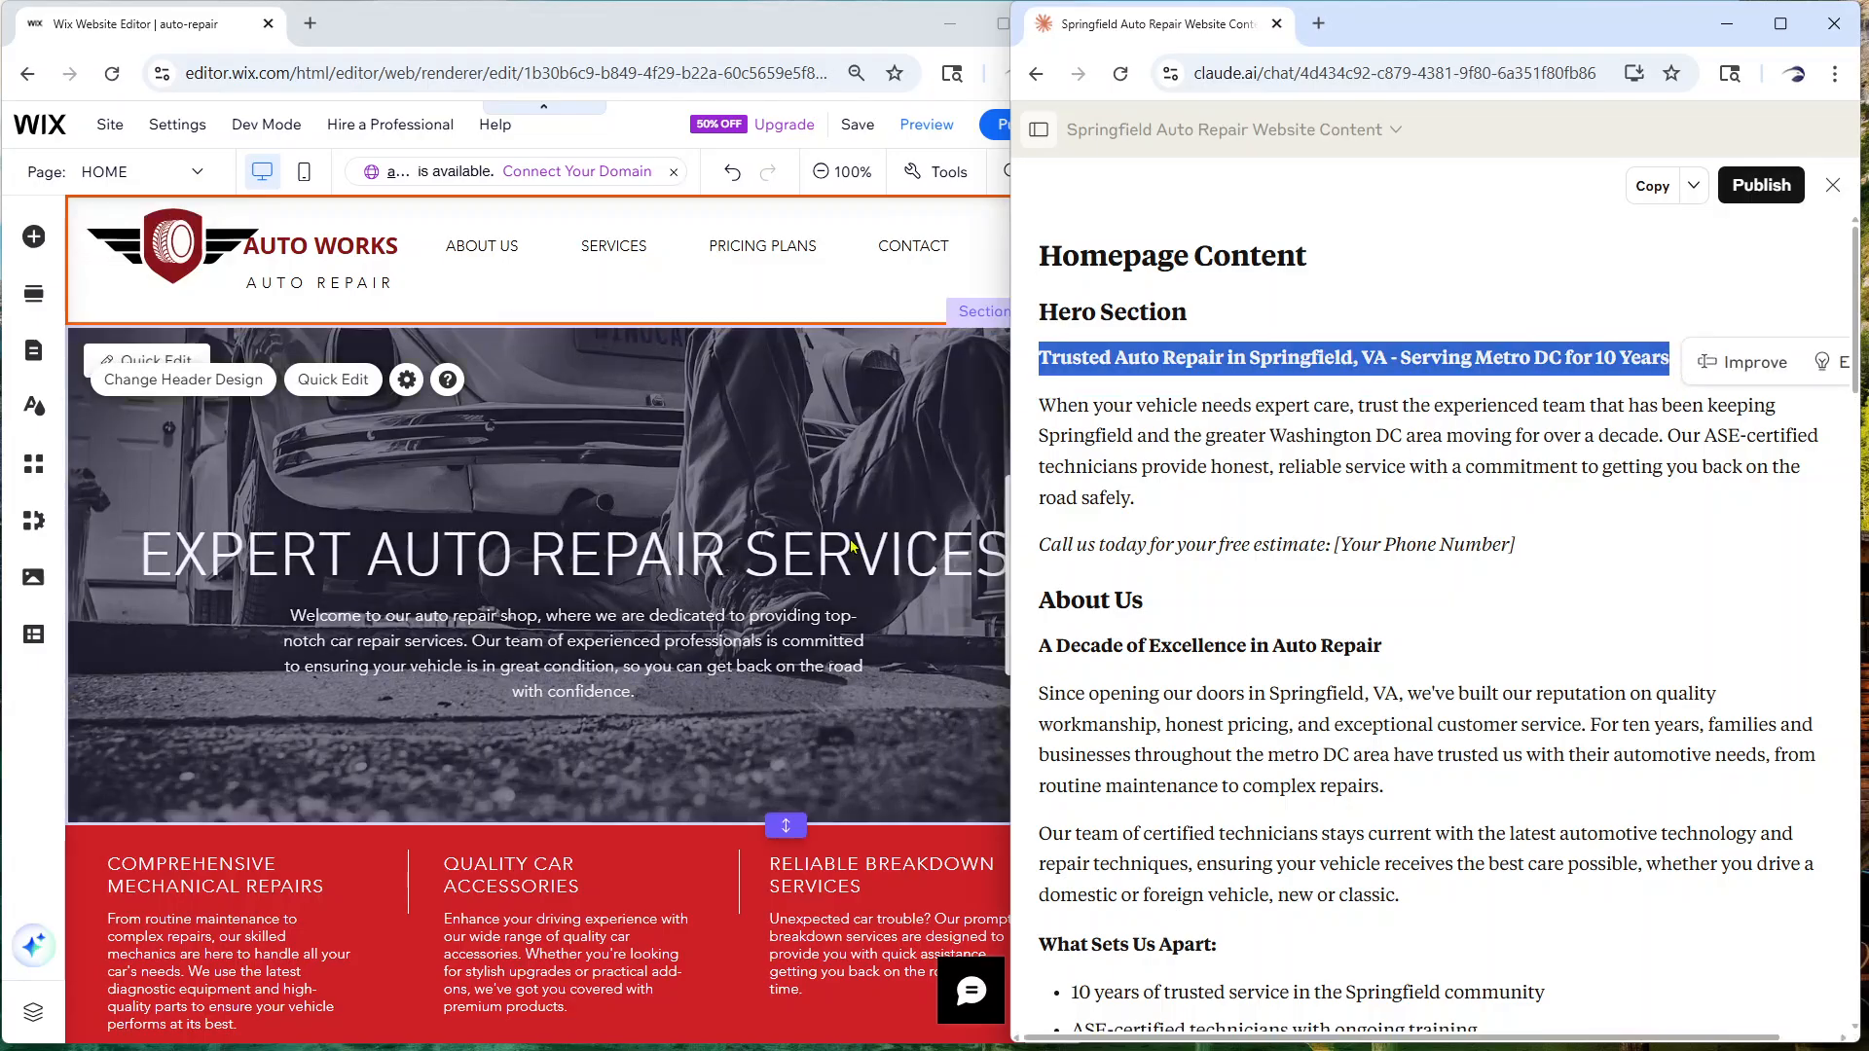
# Replace the homepage hero title in the Wix editor with "Trusted Auto Repair in Springfield, VA - Serving Metro DC for 10 Years"
pyautogui.click(804, 554)
pyautogui.click(804, 549)
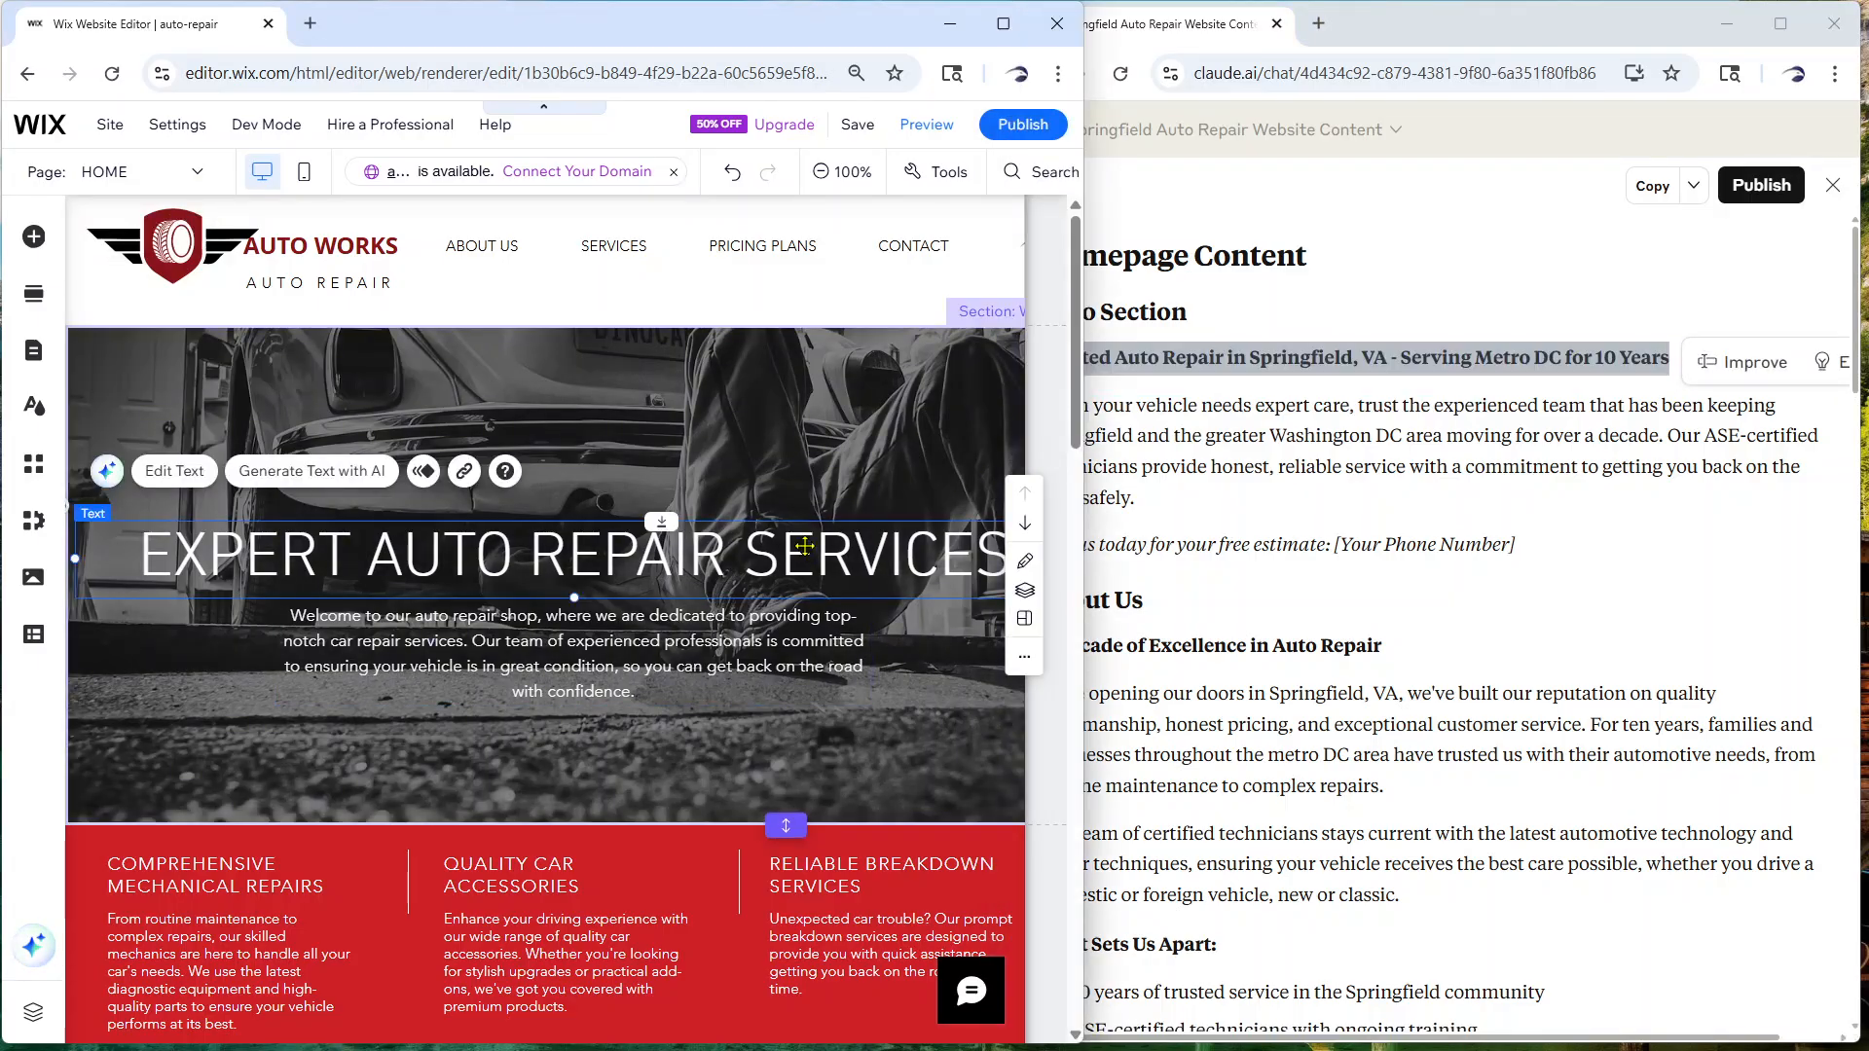
pyautogui.doubleClick(550, 548)
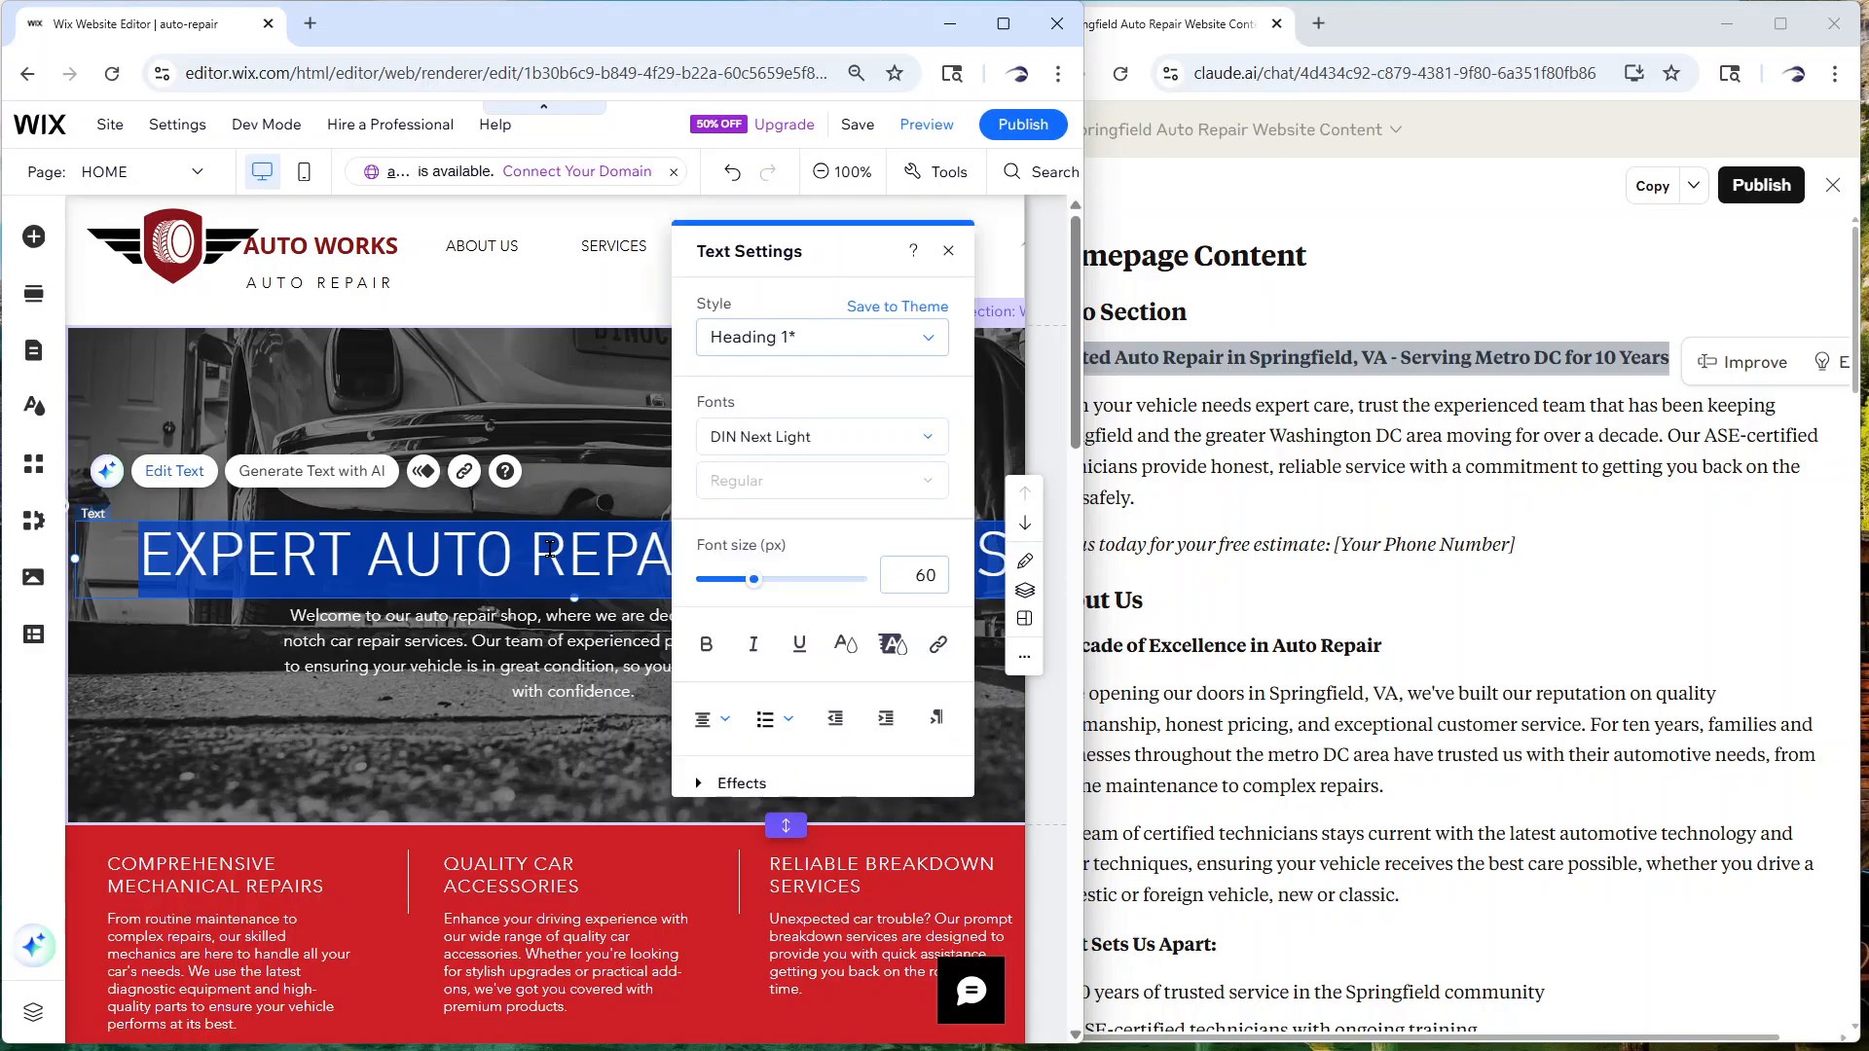
pyautogui.scroll(-3, 814, 534)
pyautogui.scroll(1, 798, 419)
pyautogui.scroll(2, 798, 411)
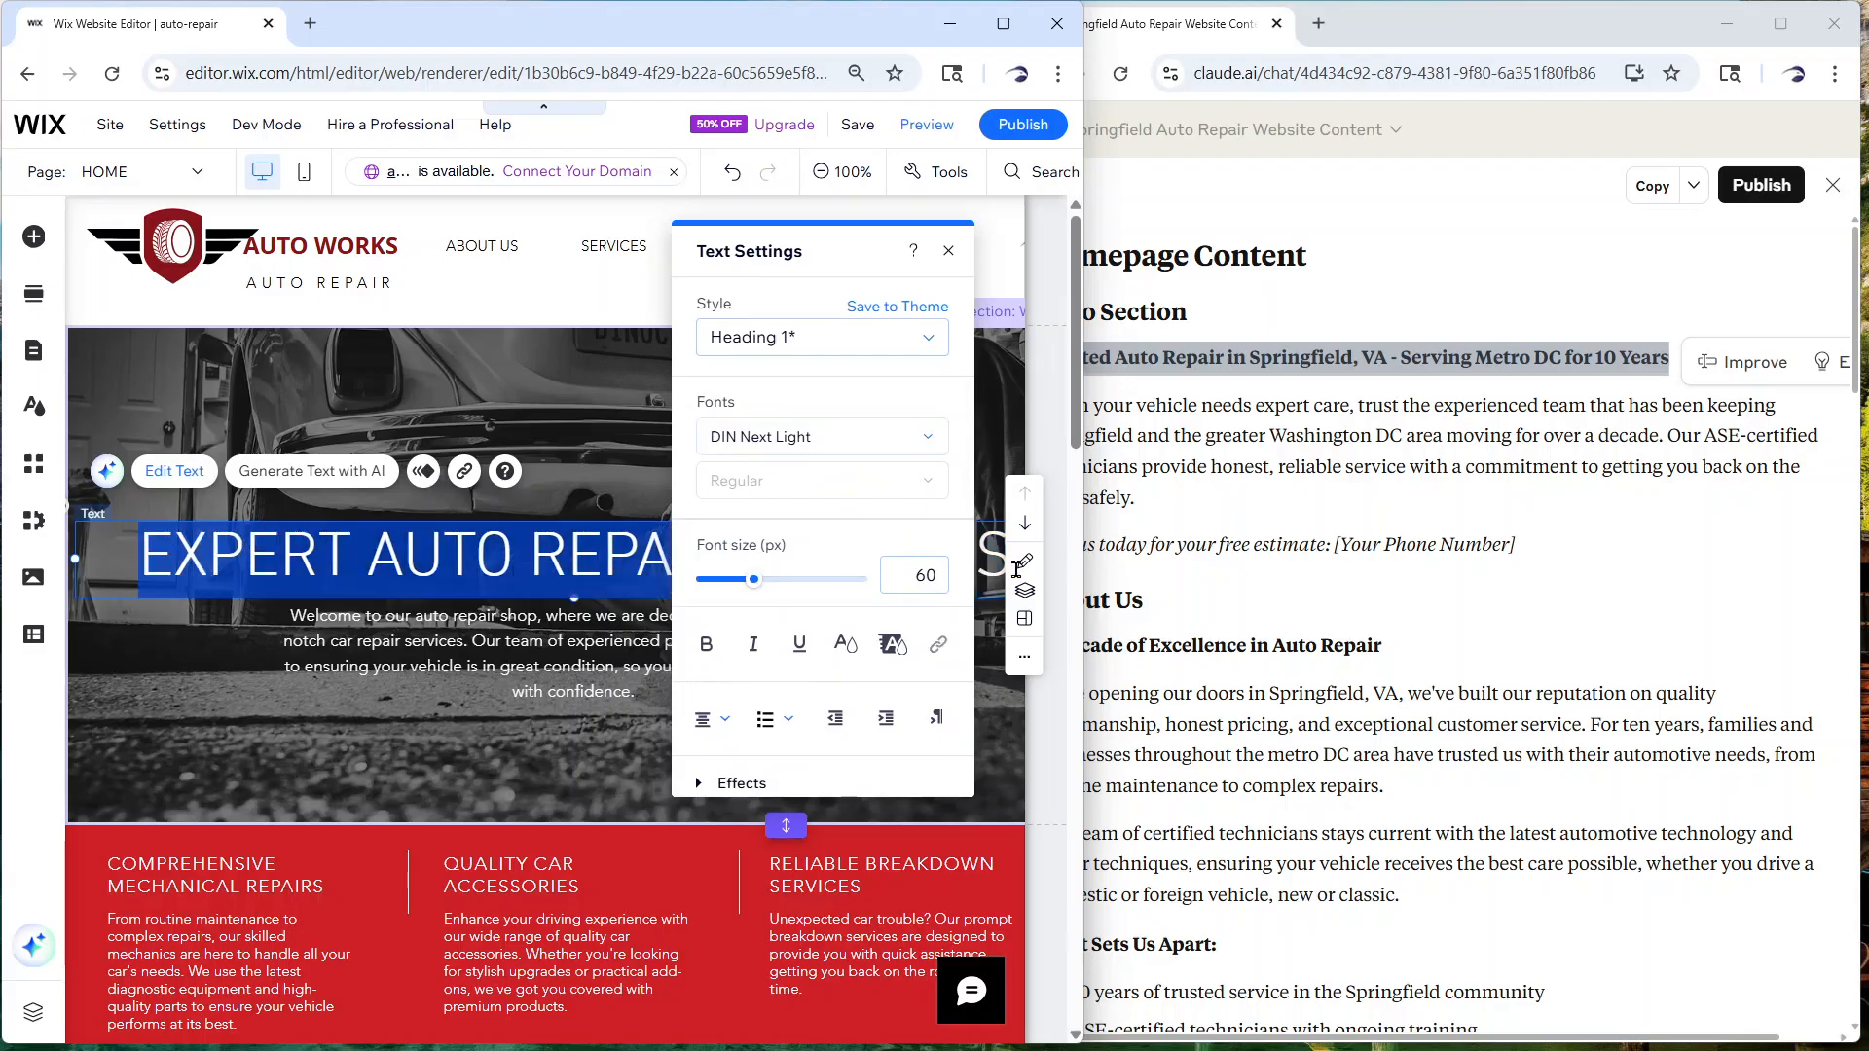
pyautogui.click(948, 250)
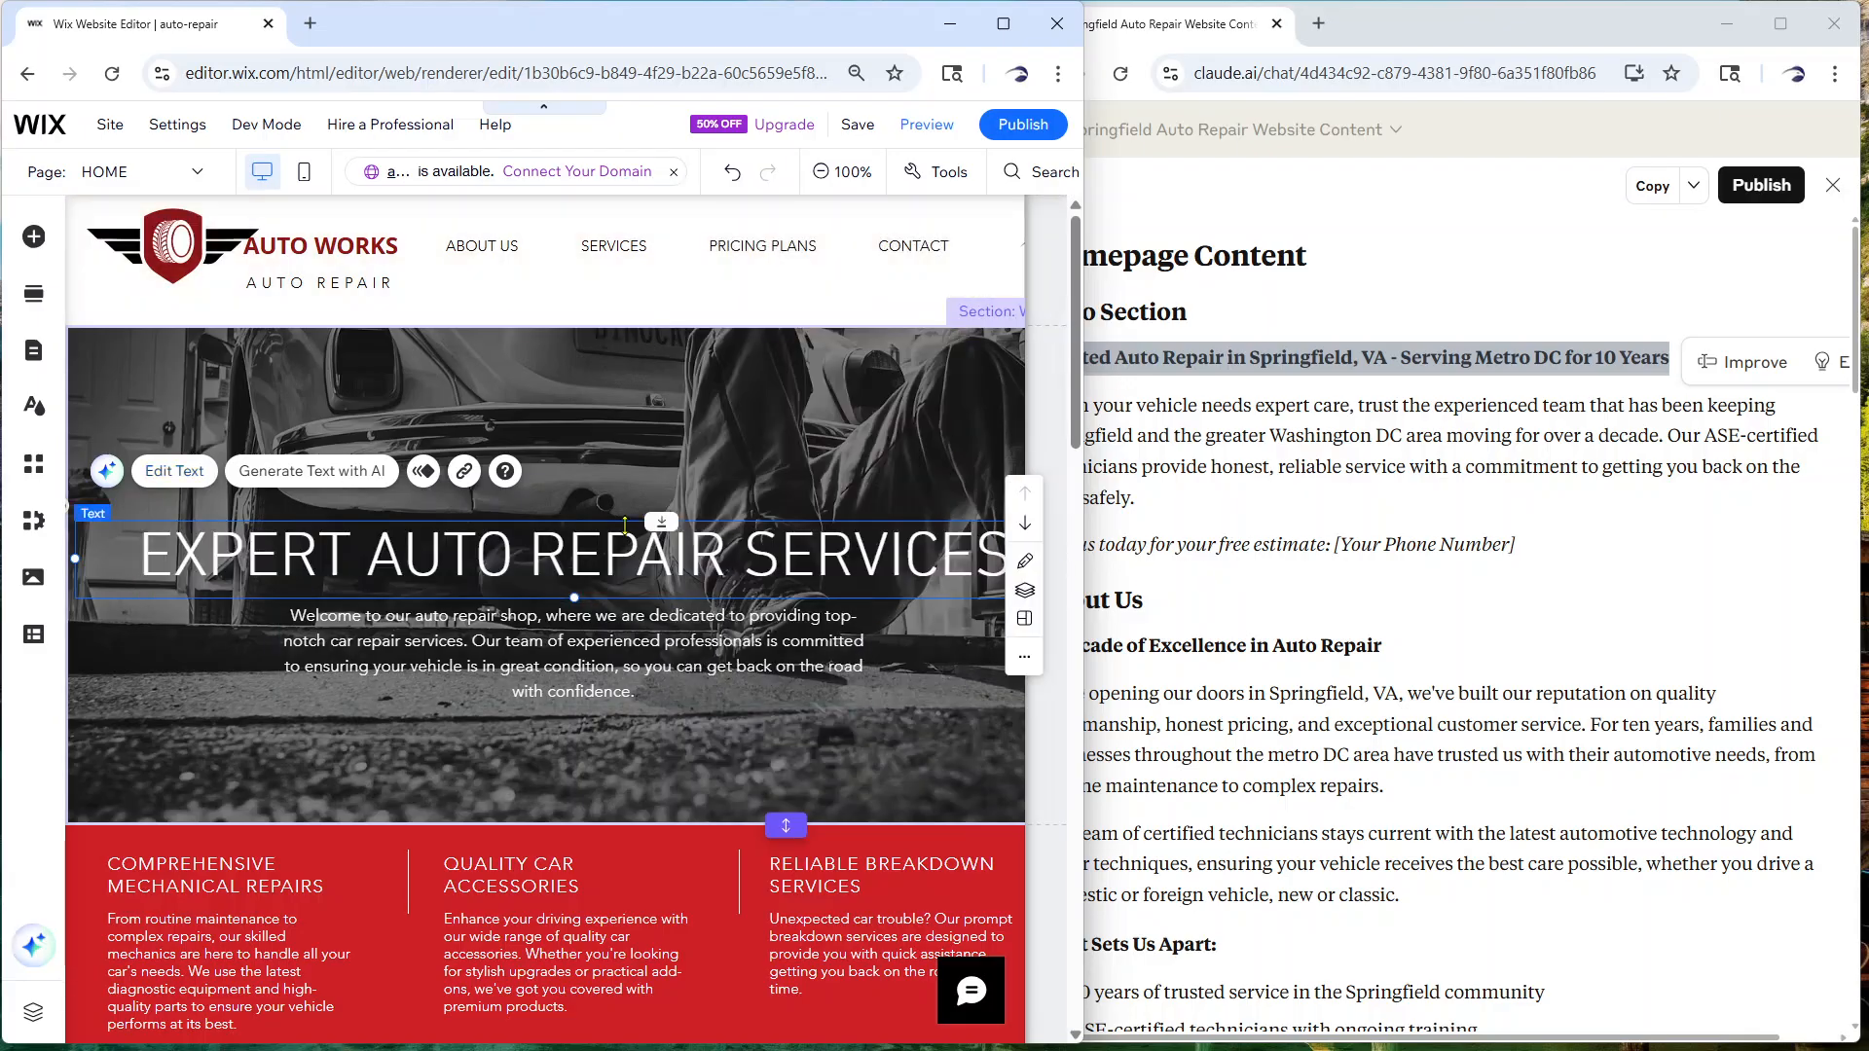
pyautogui.doubleClick(195, 550)
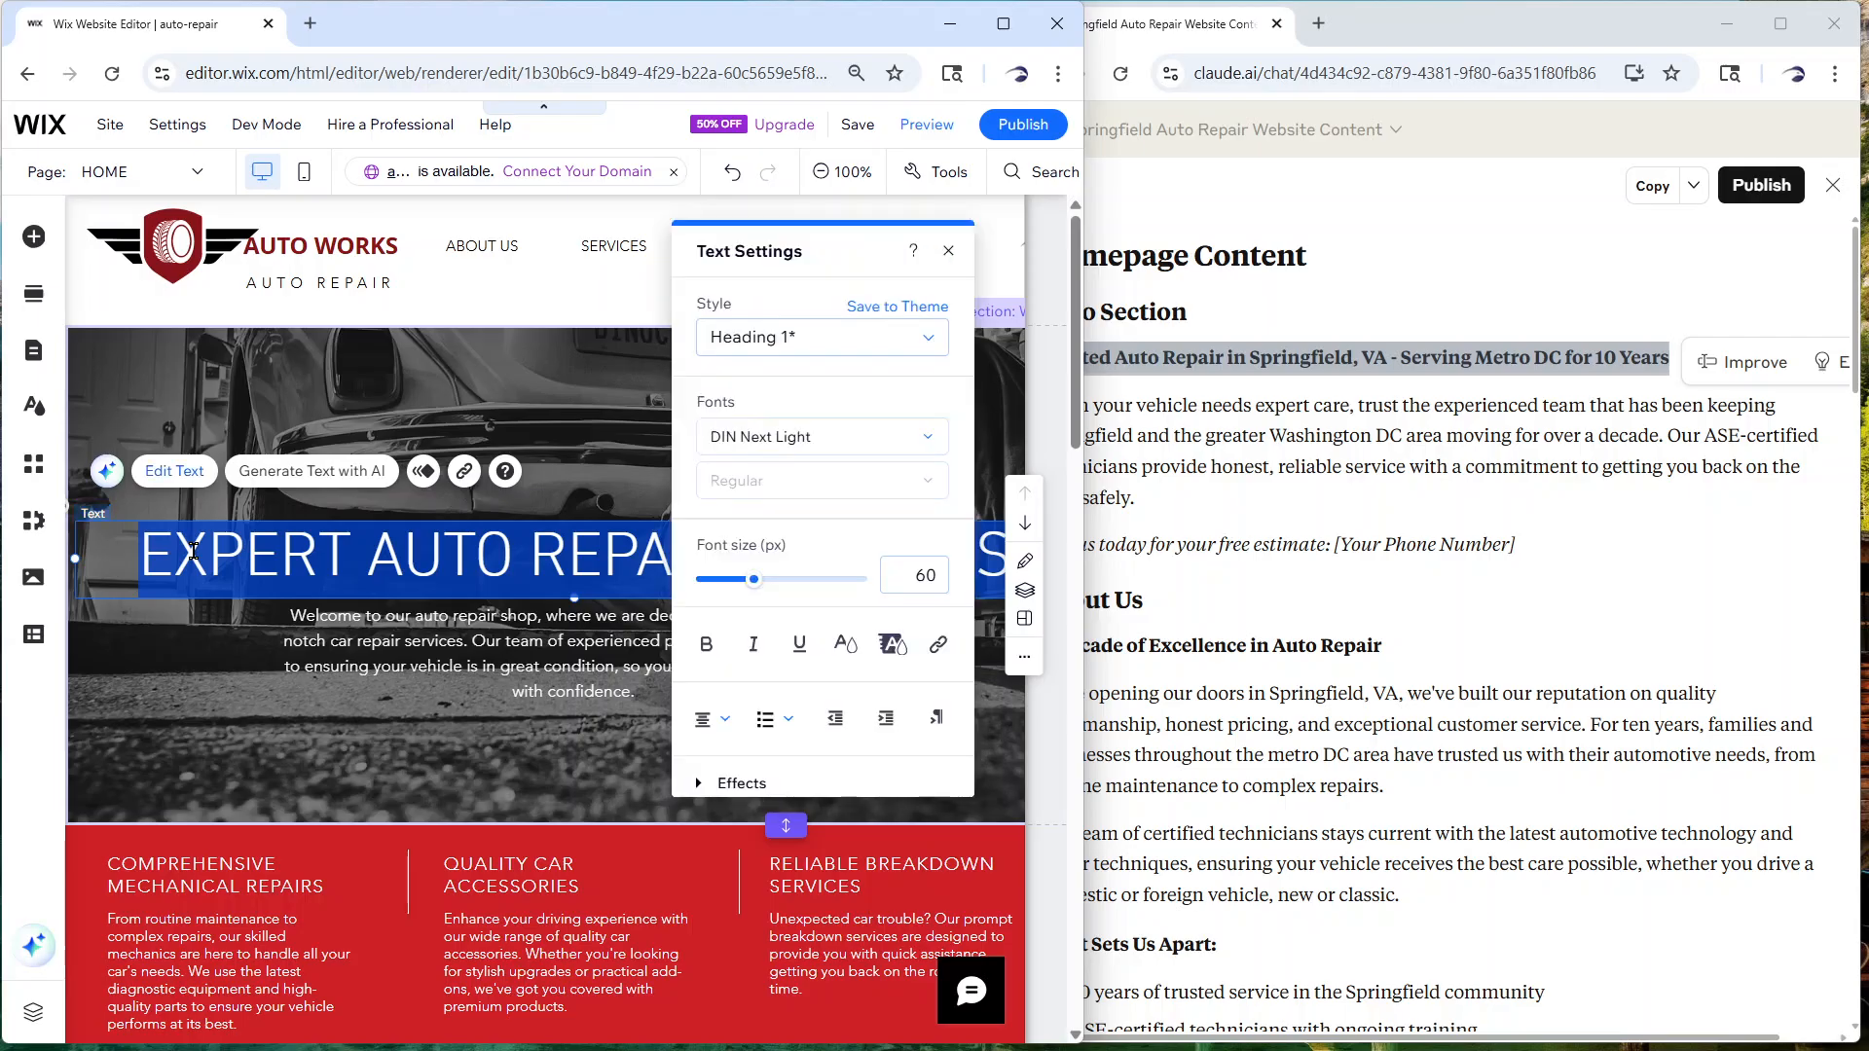
pyautogui.hotkey('ctrl', 'v')
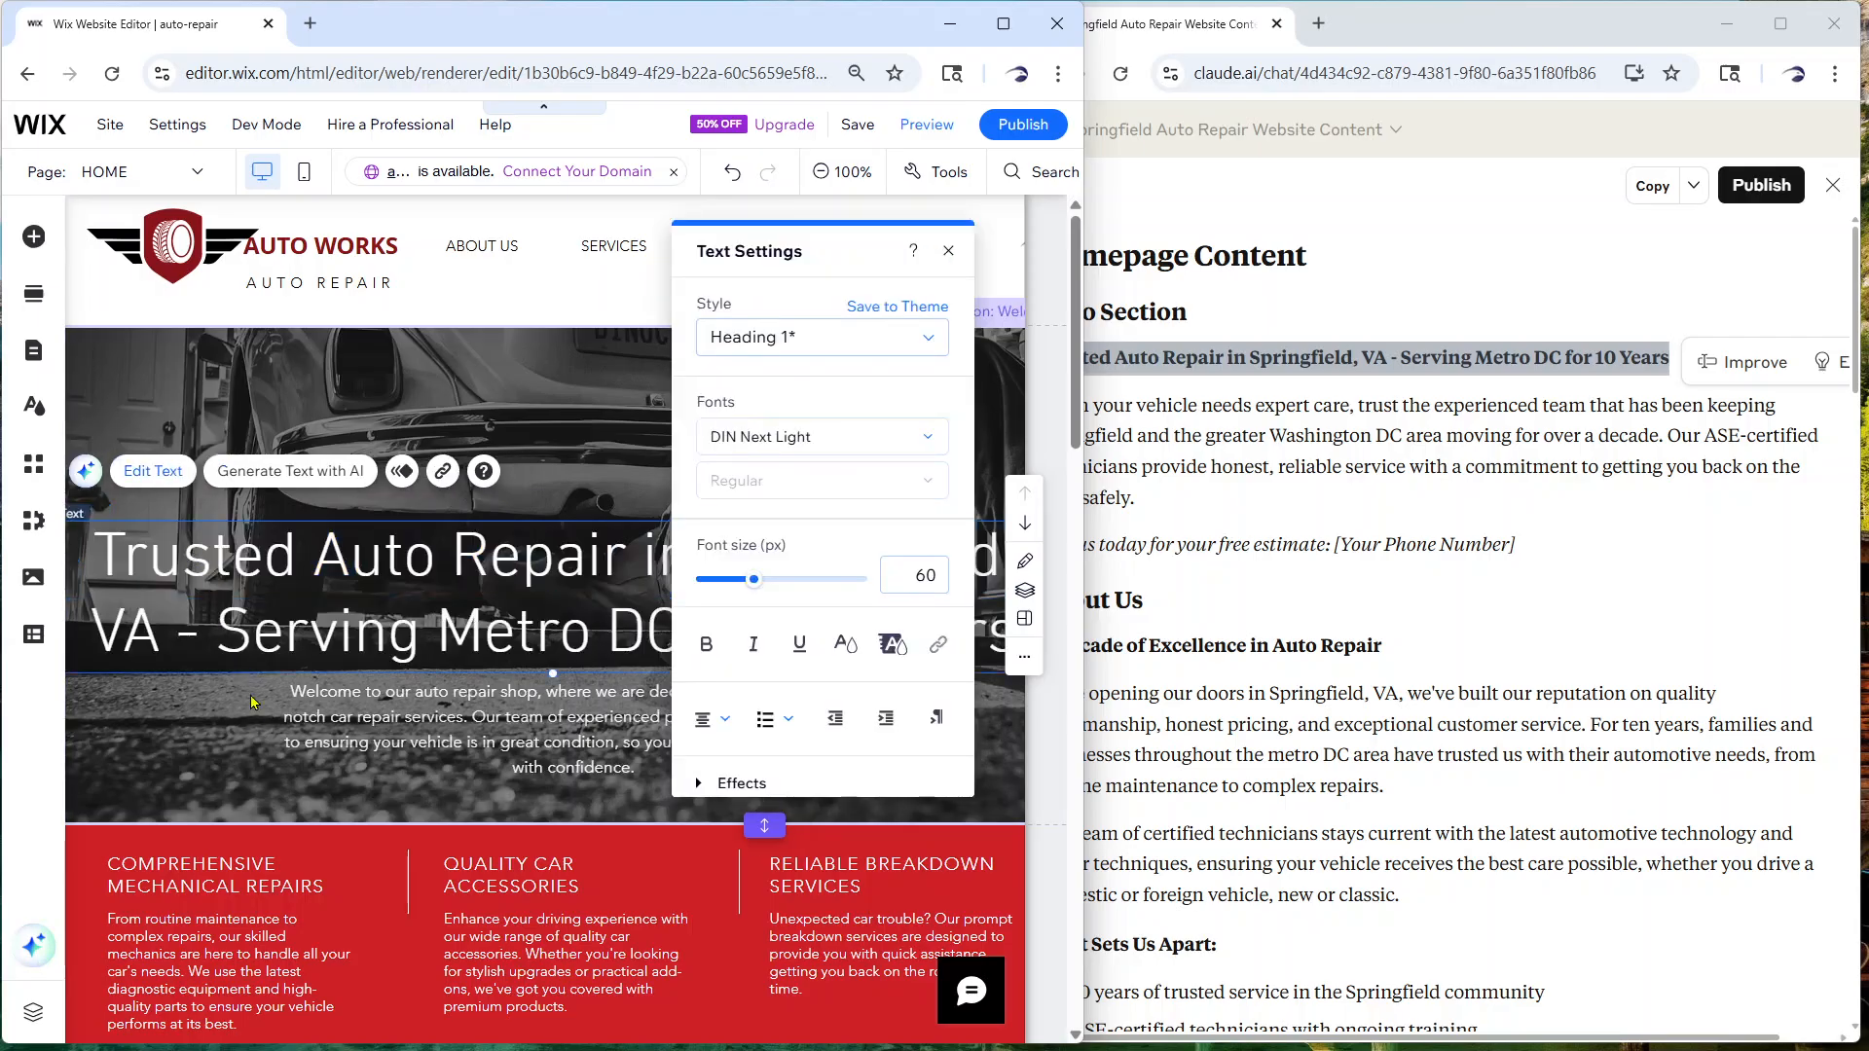
pyautogui.click(447, 718)
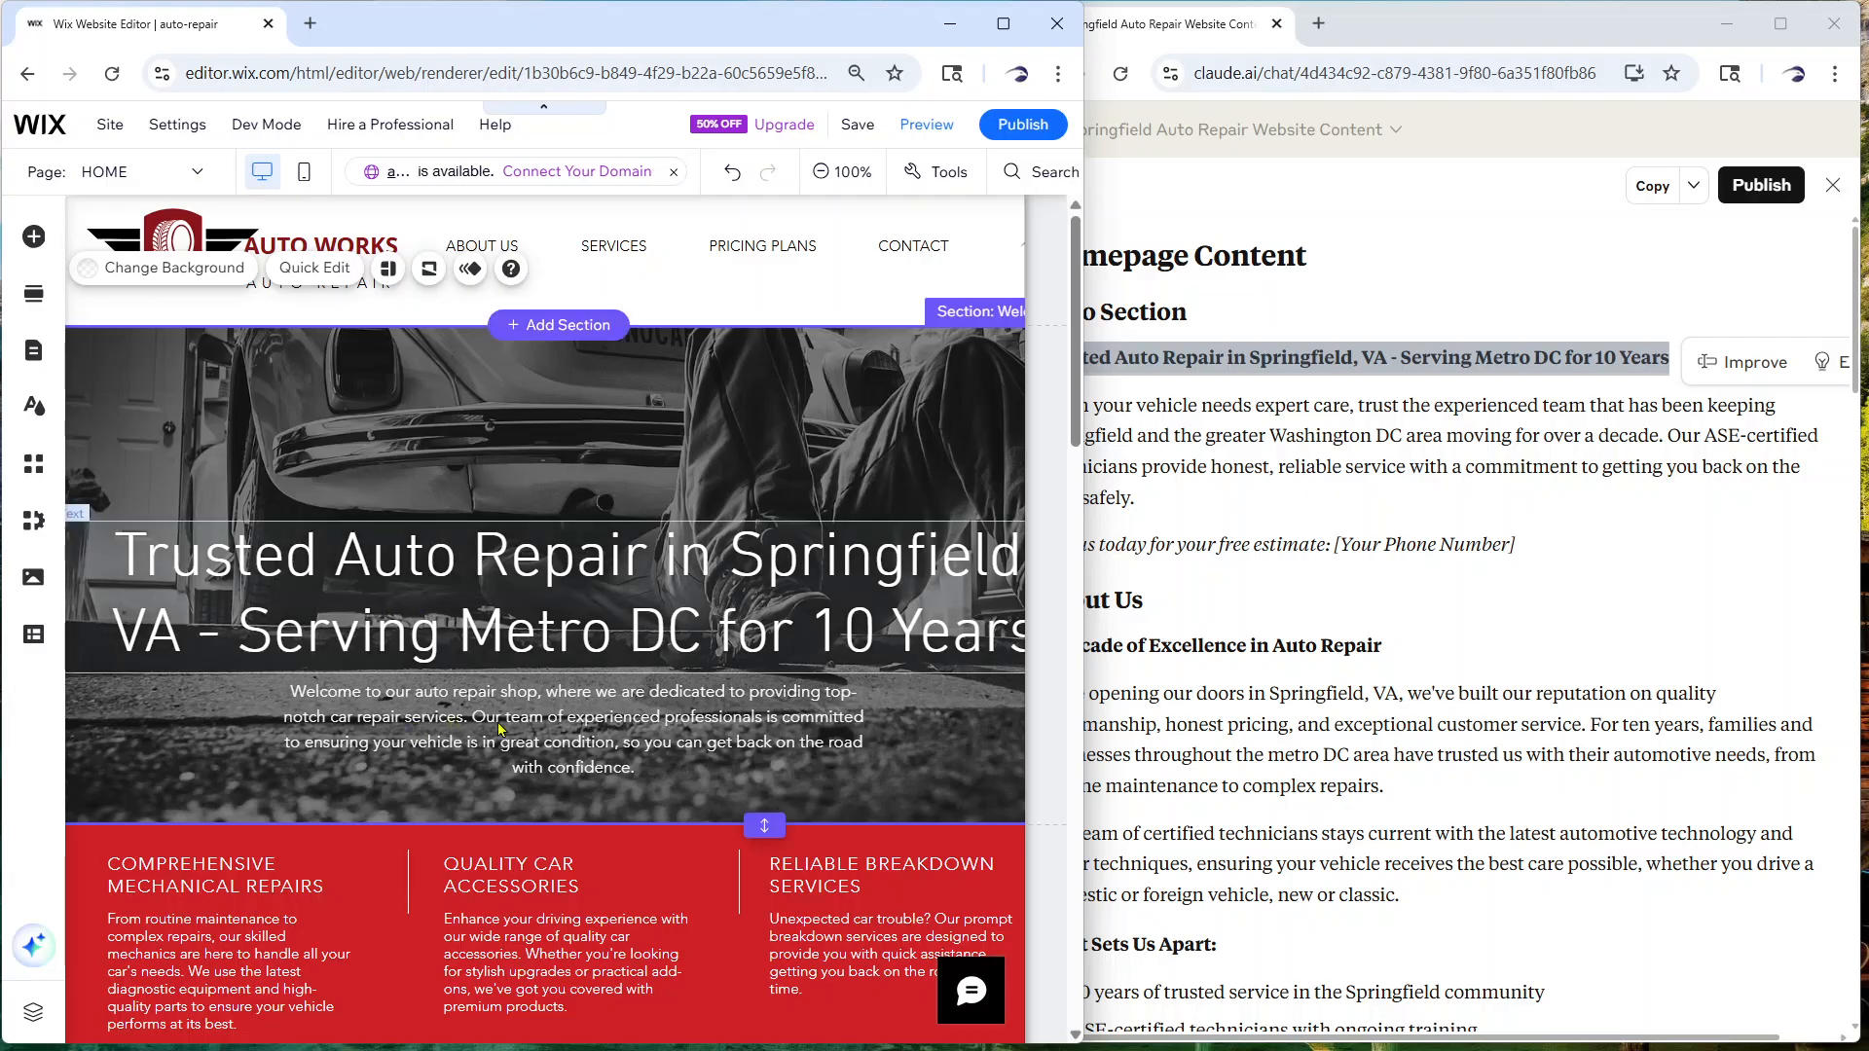
# Switch to Claude and copy the Hero Section paragraph beginning "When your vehicle needs expert care"
pyautogui.click(414, 732)
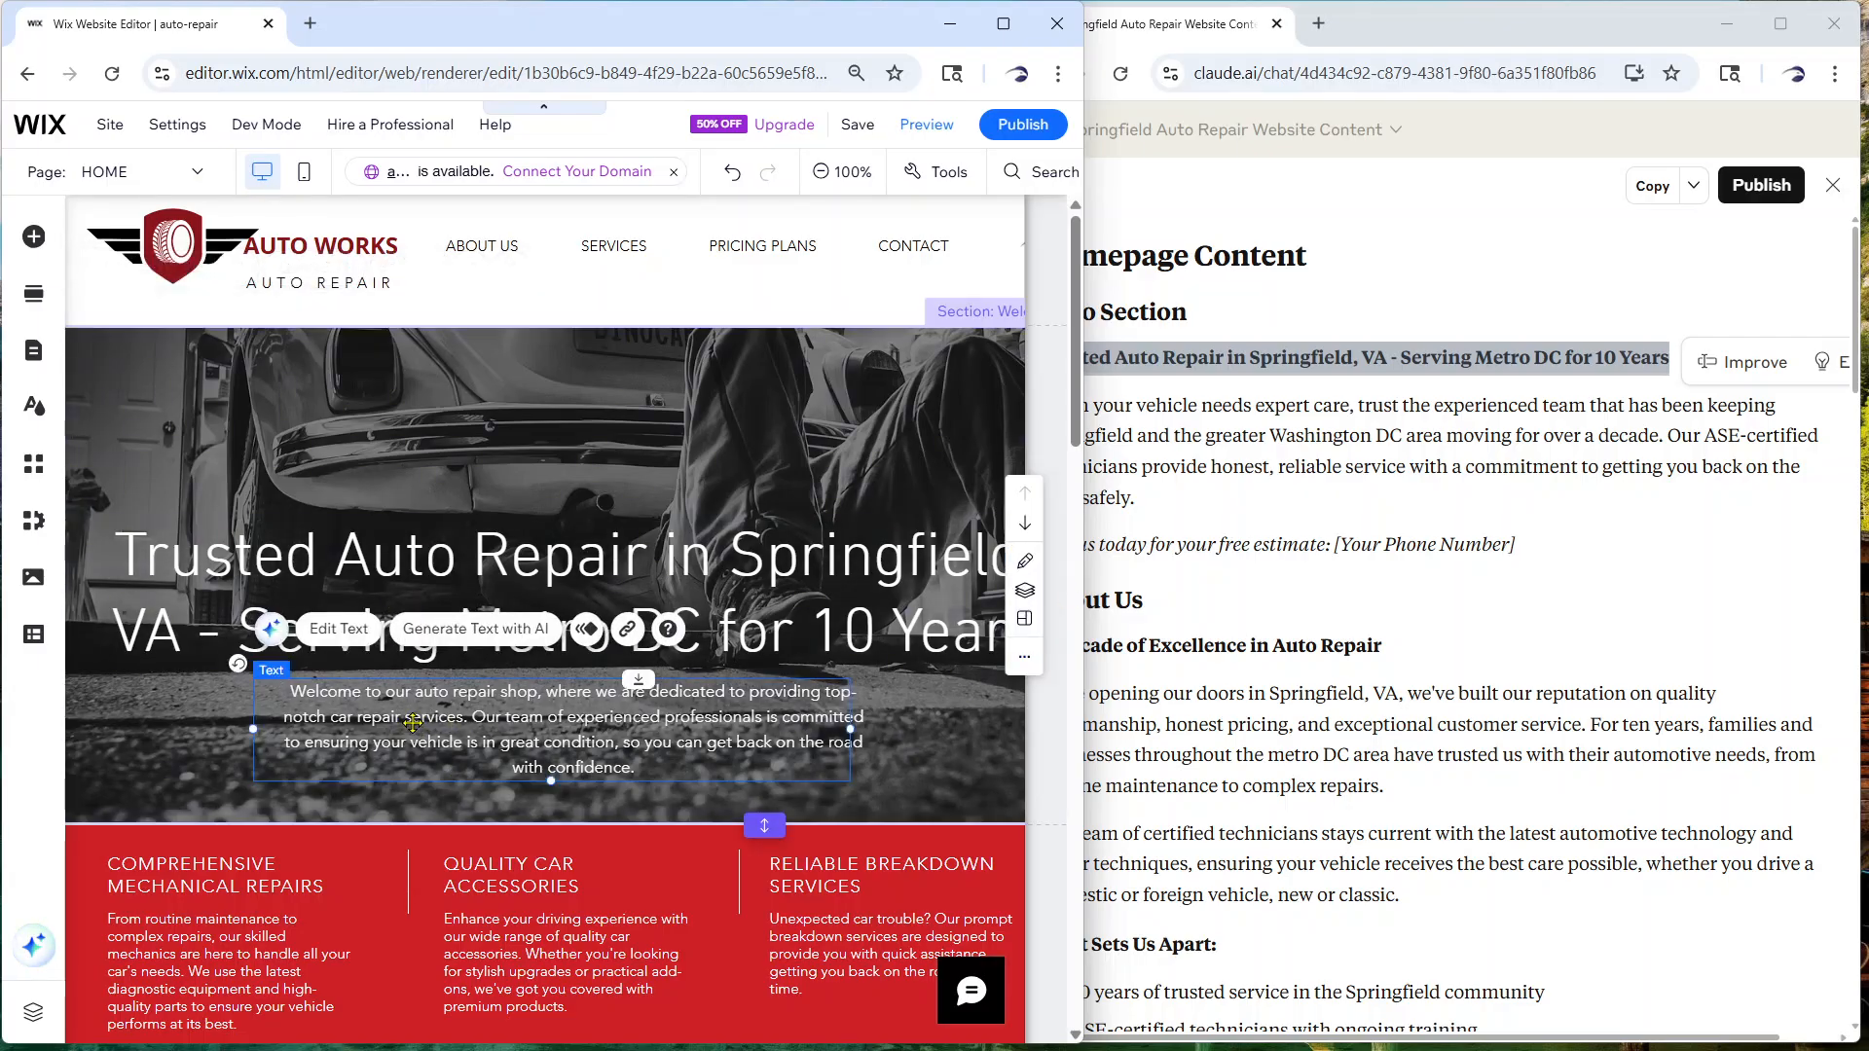
pyautogui.click(1211, 465)
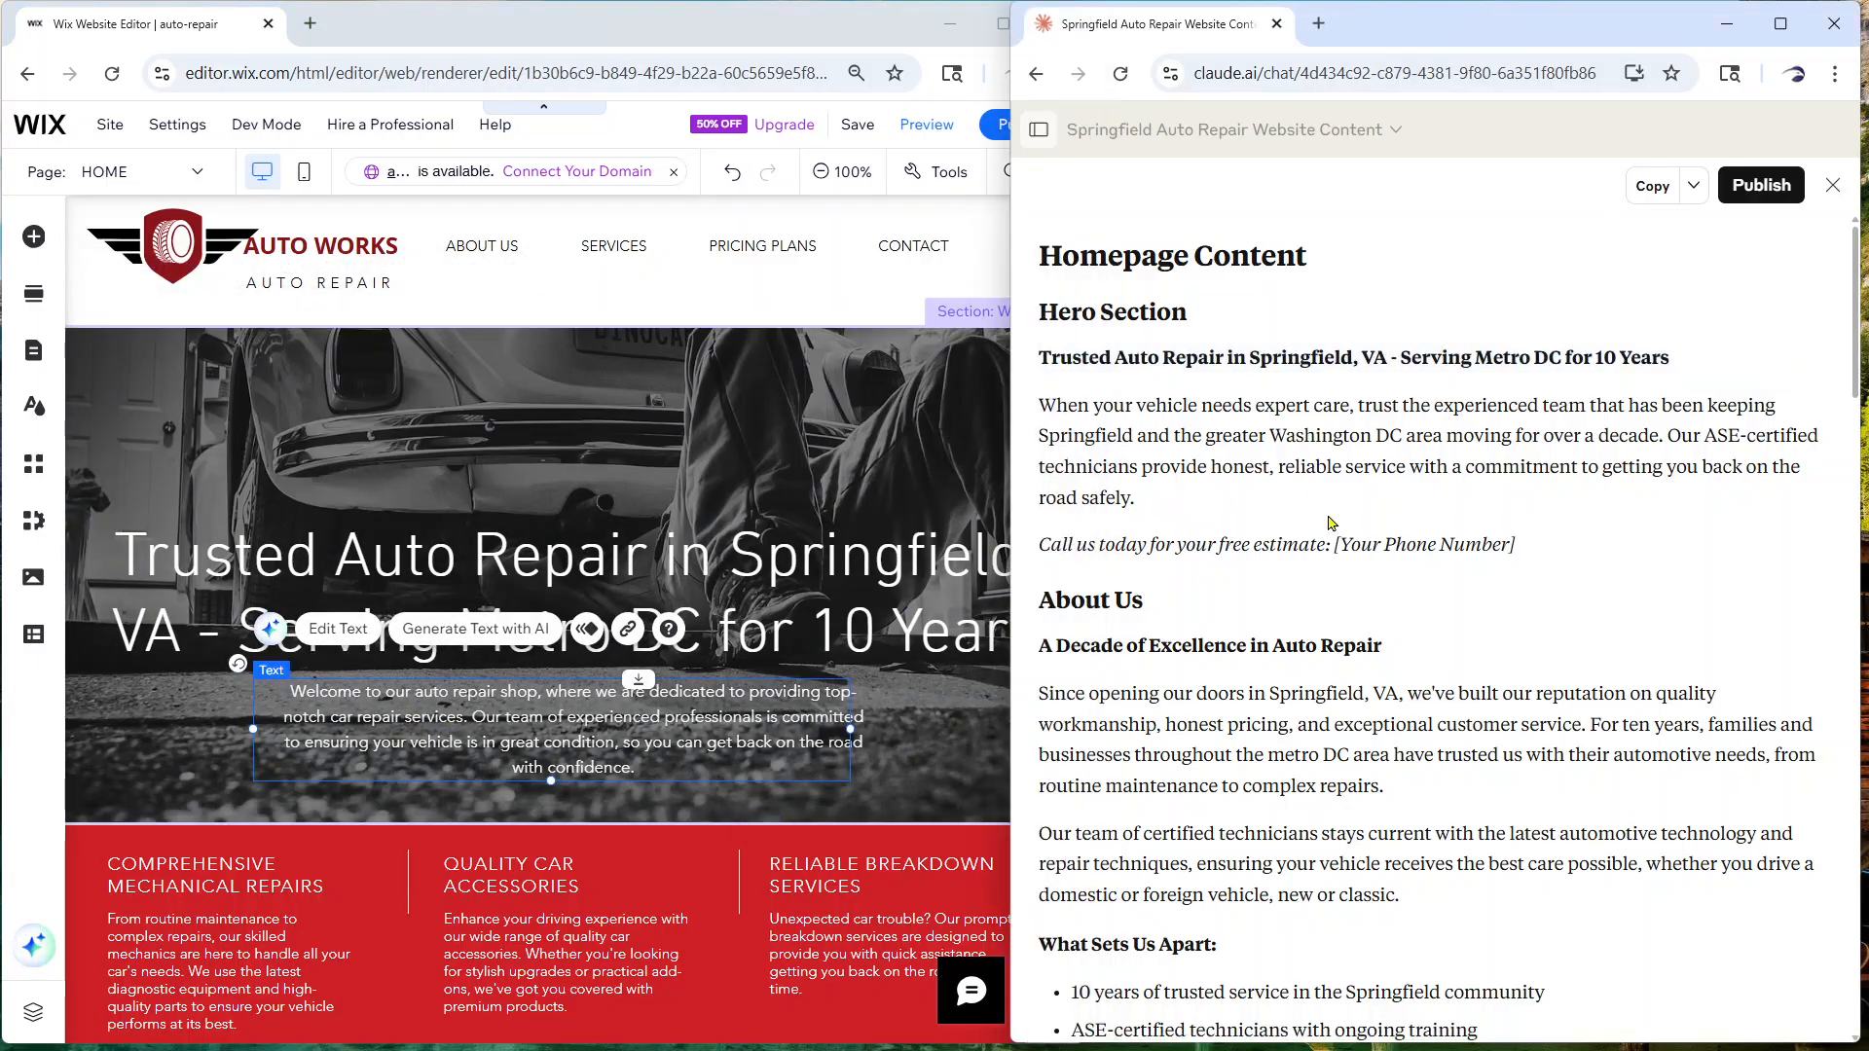
pyautogui.moveTo(1173, 506); pyautogui.dragTo(1038, 420)
pyautogui.hotkey('ctrl', 'c')
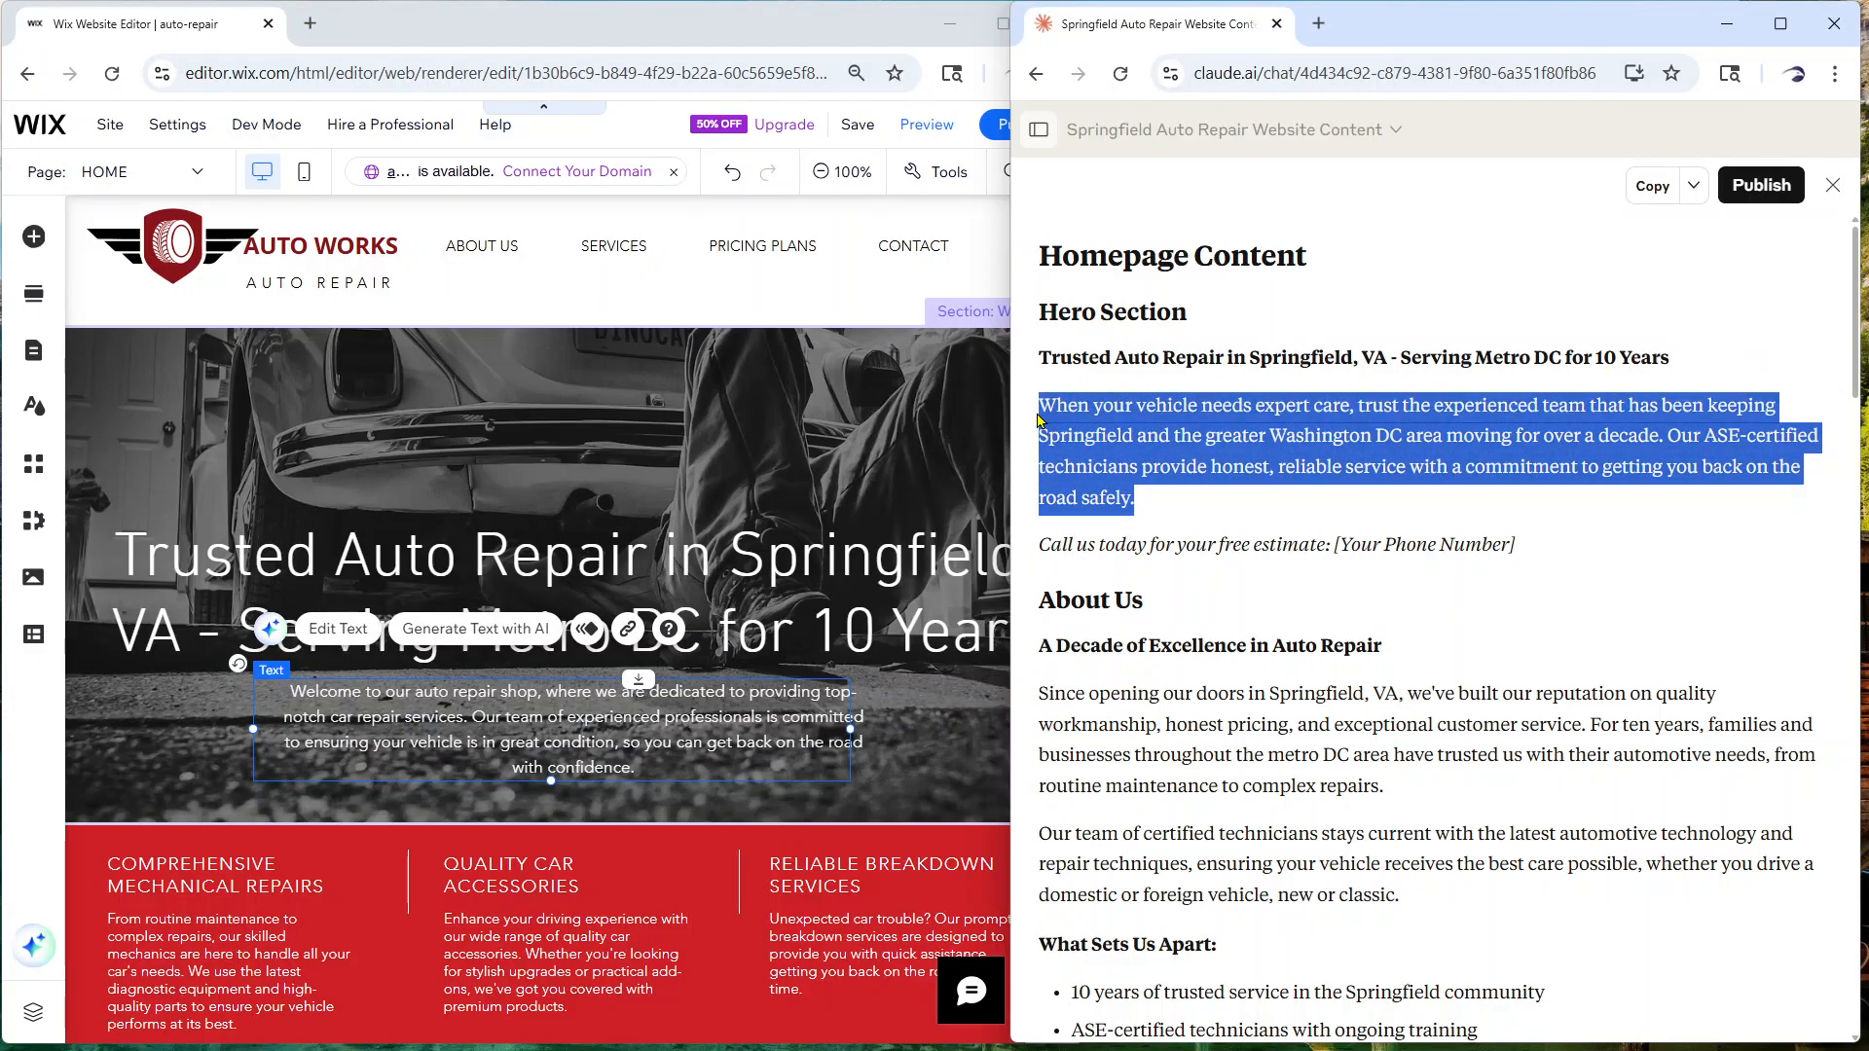
# Switch to the Wix editor and replace the welcome paragraph beneath the hero title with the copied Hero Section paragraph
pyautogui.click(526, 687)
pyautogui.doubleClick(525, 687)
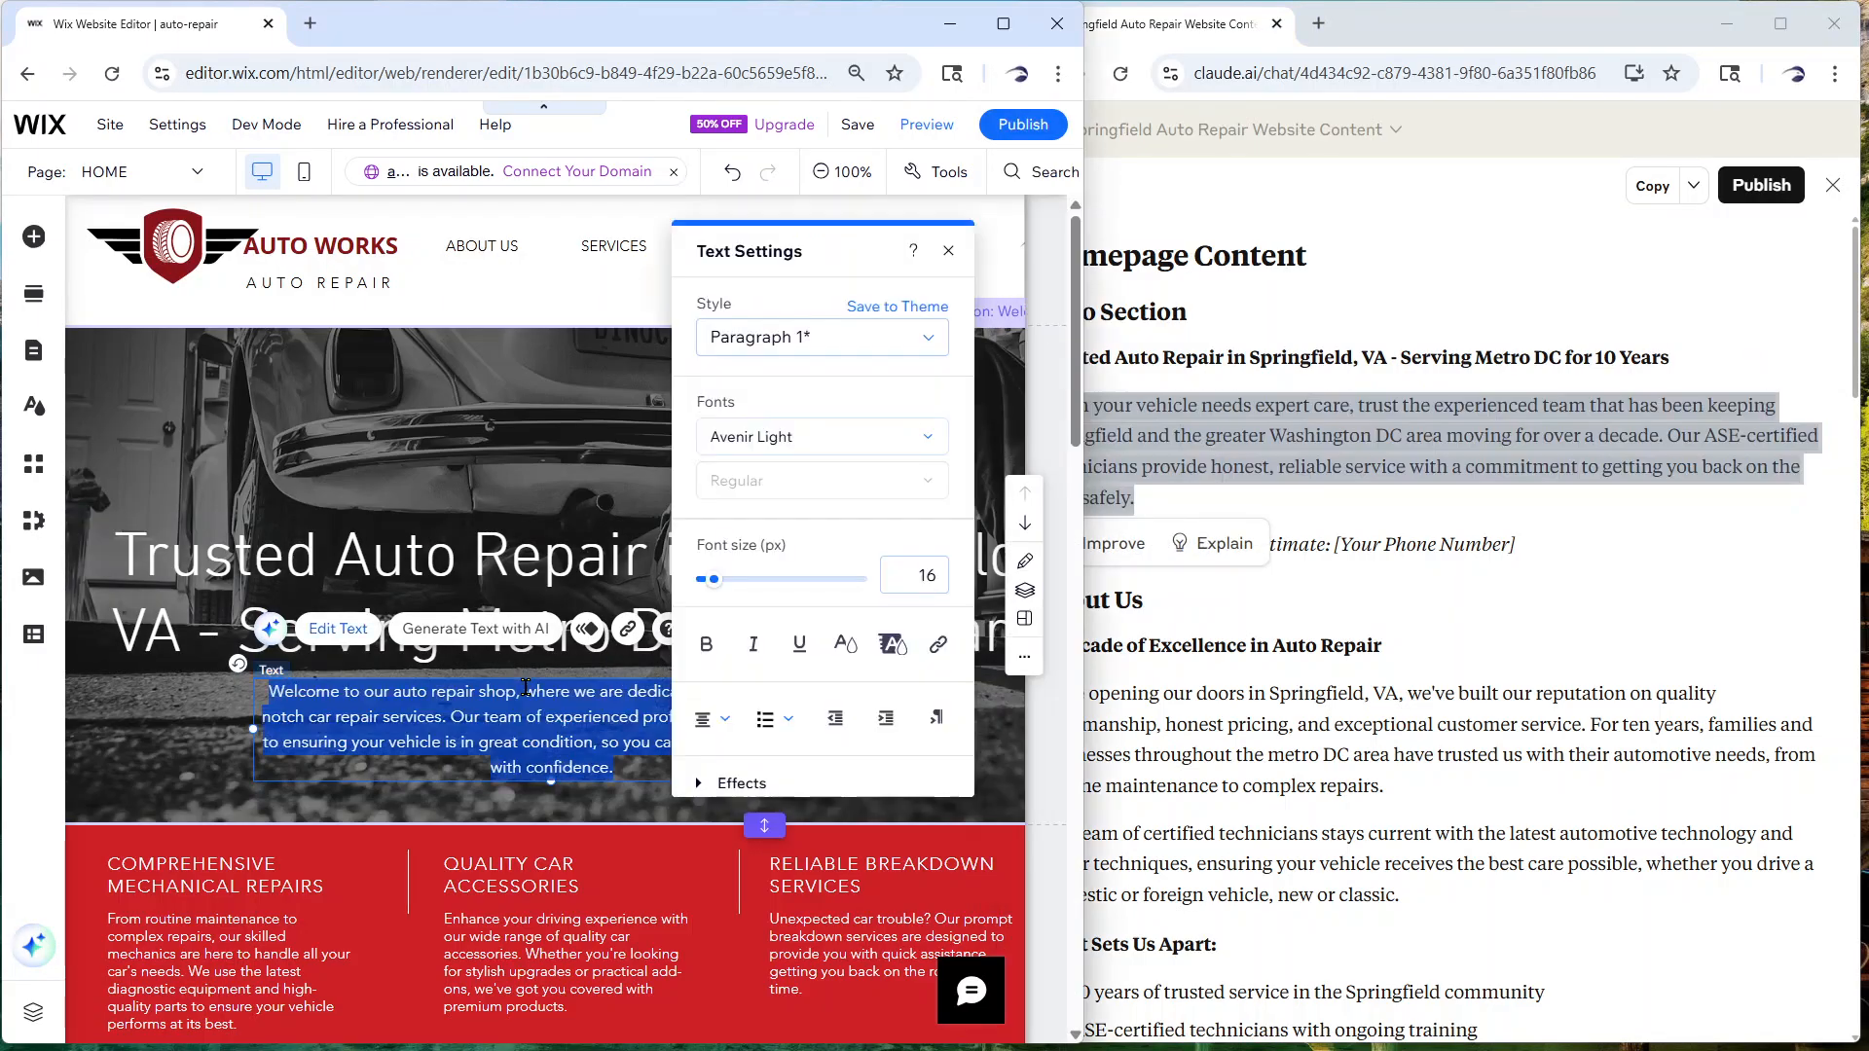
pyautogui.hotkey('ctrl', 'v')
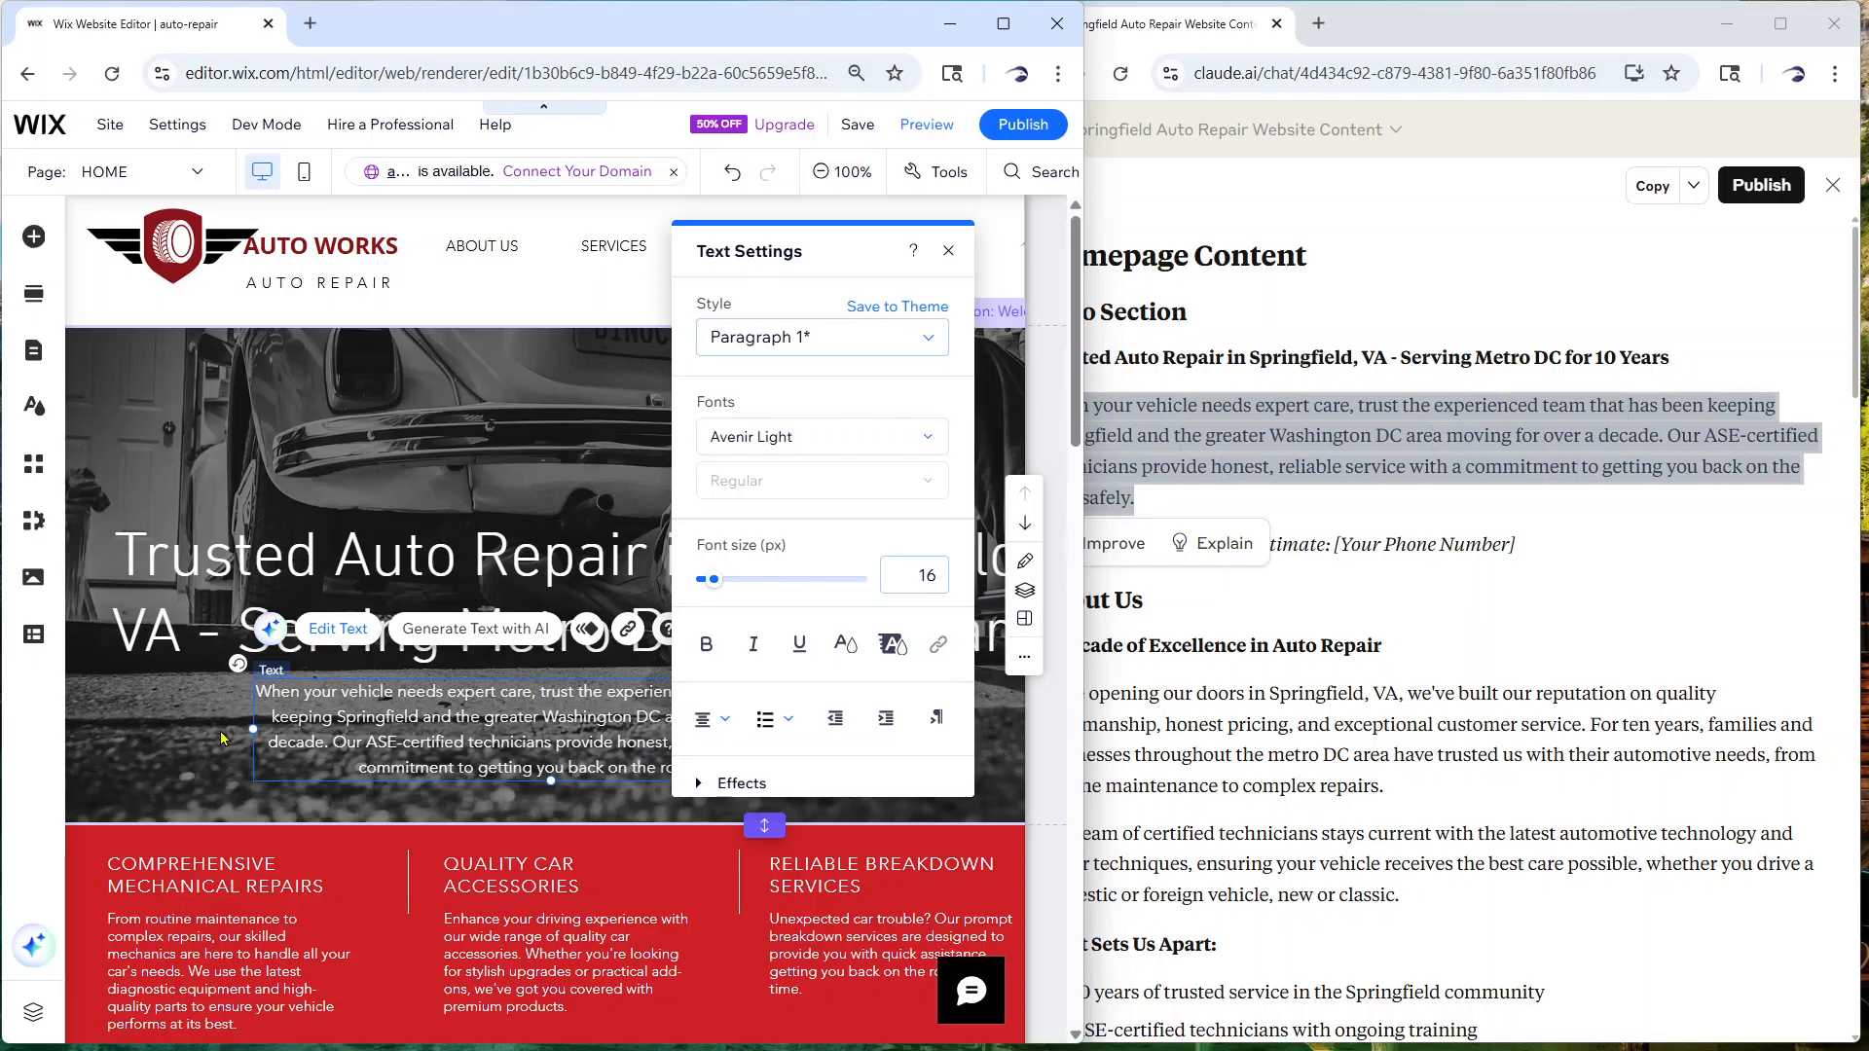
pyautogui.click(175, 694)
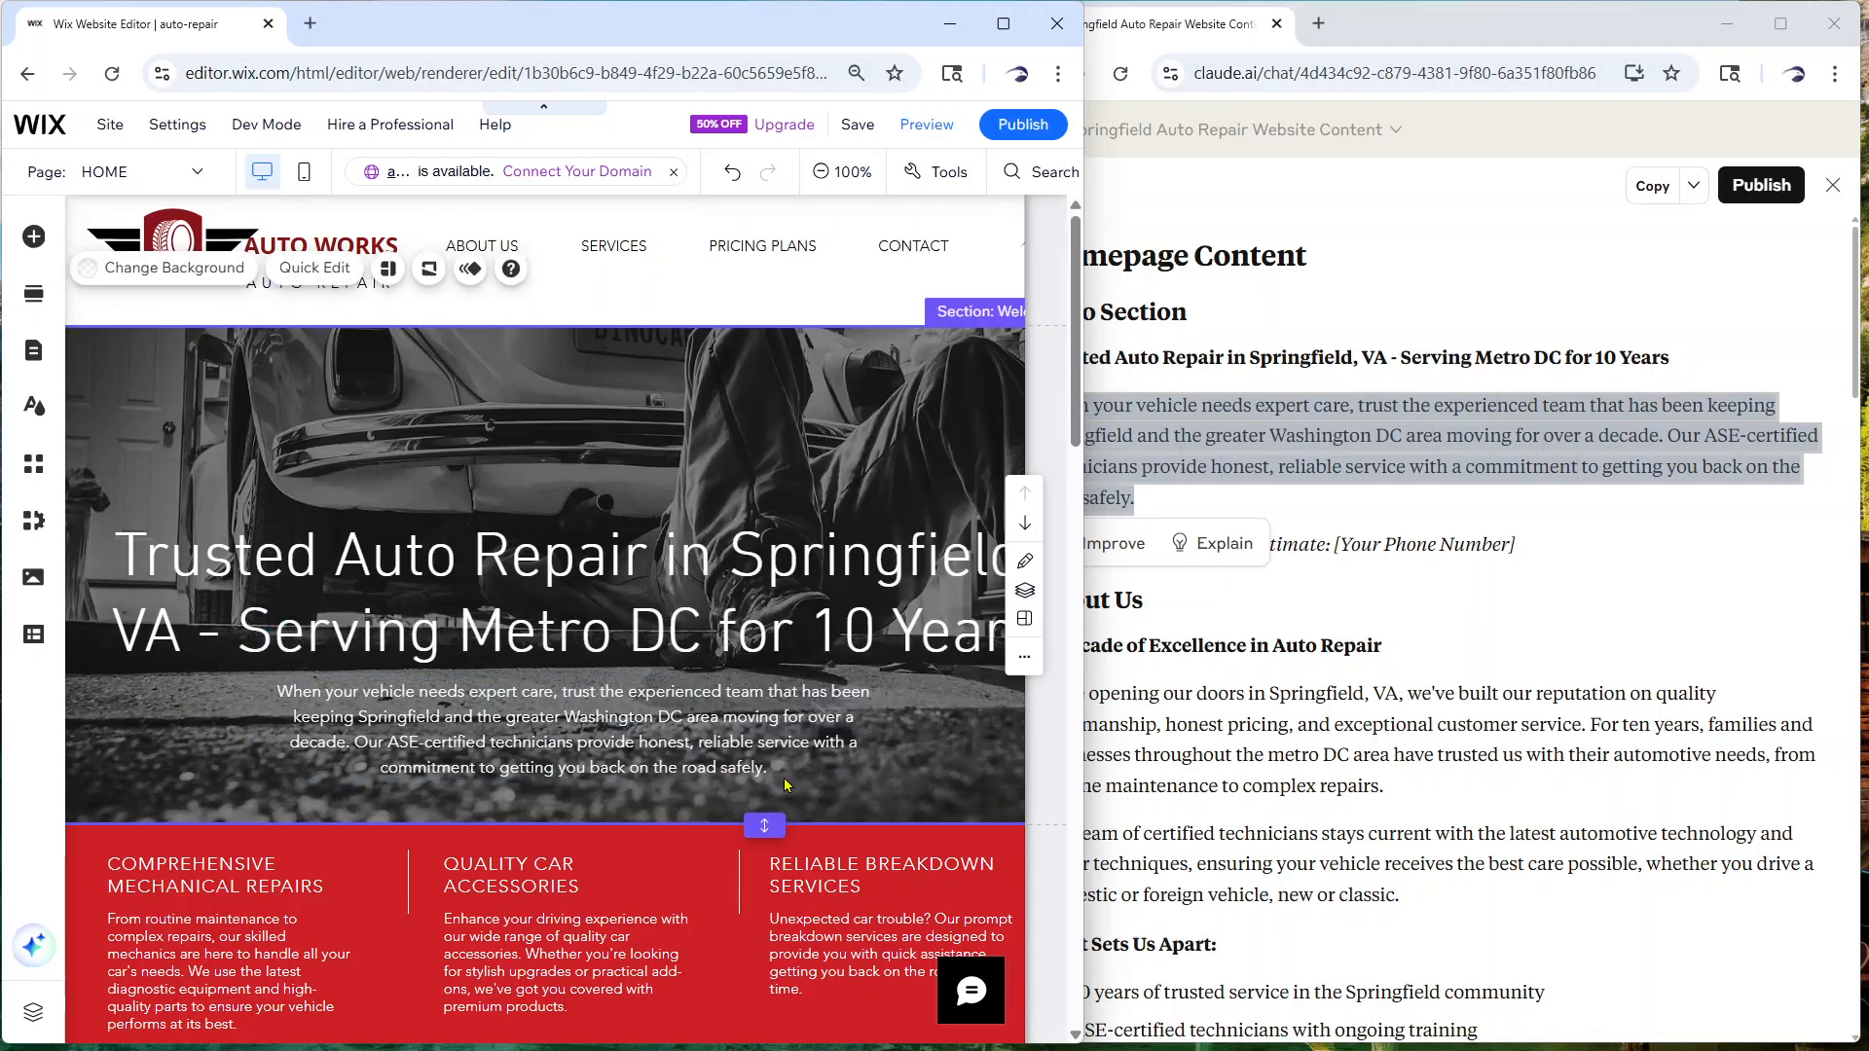
# Maximize the editor window and move the hero title and its paragraph higher in the Welcome section
pyautogui.click(1003, 23)
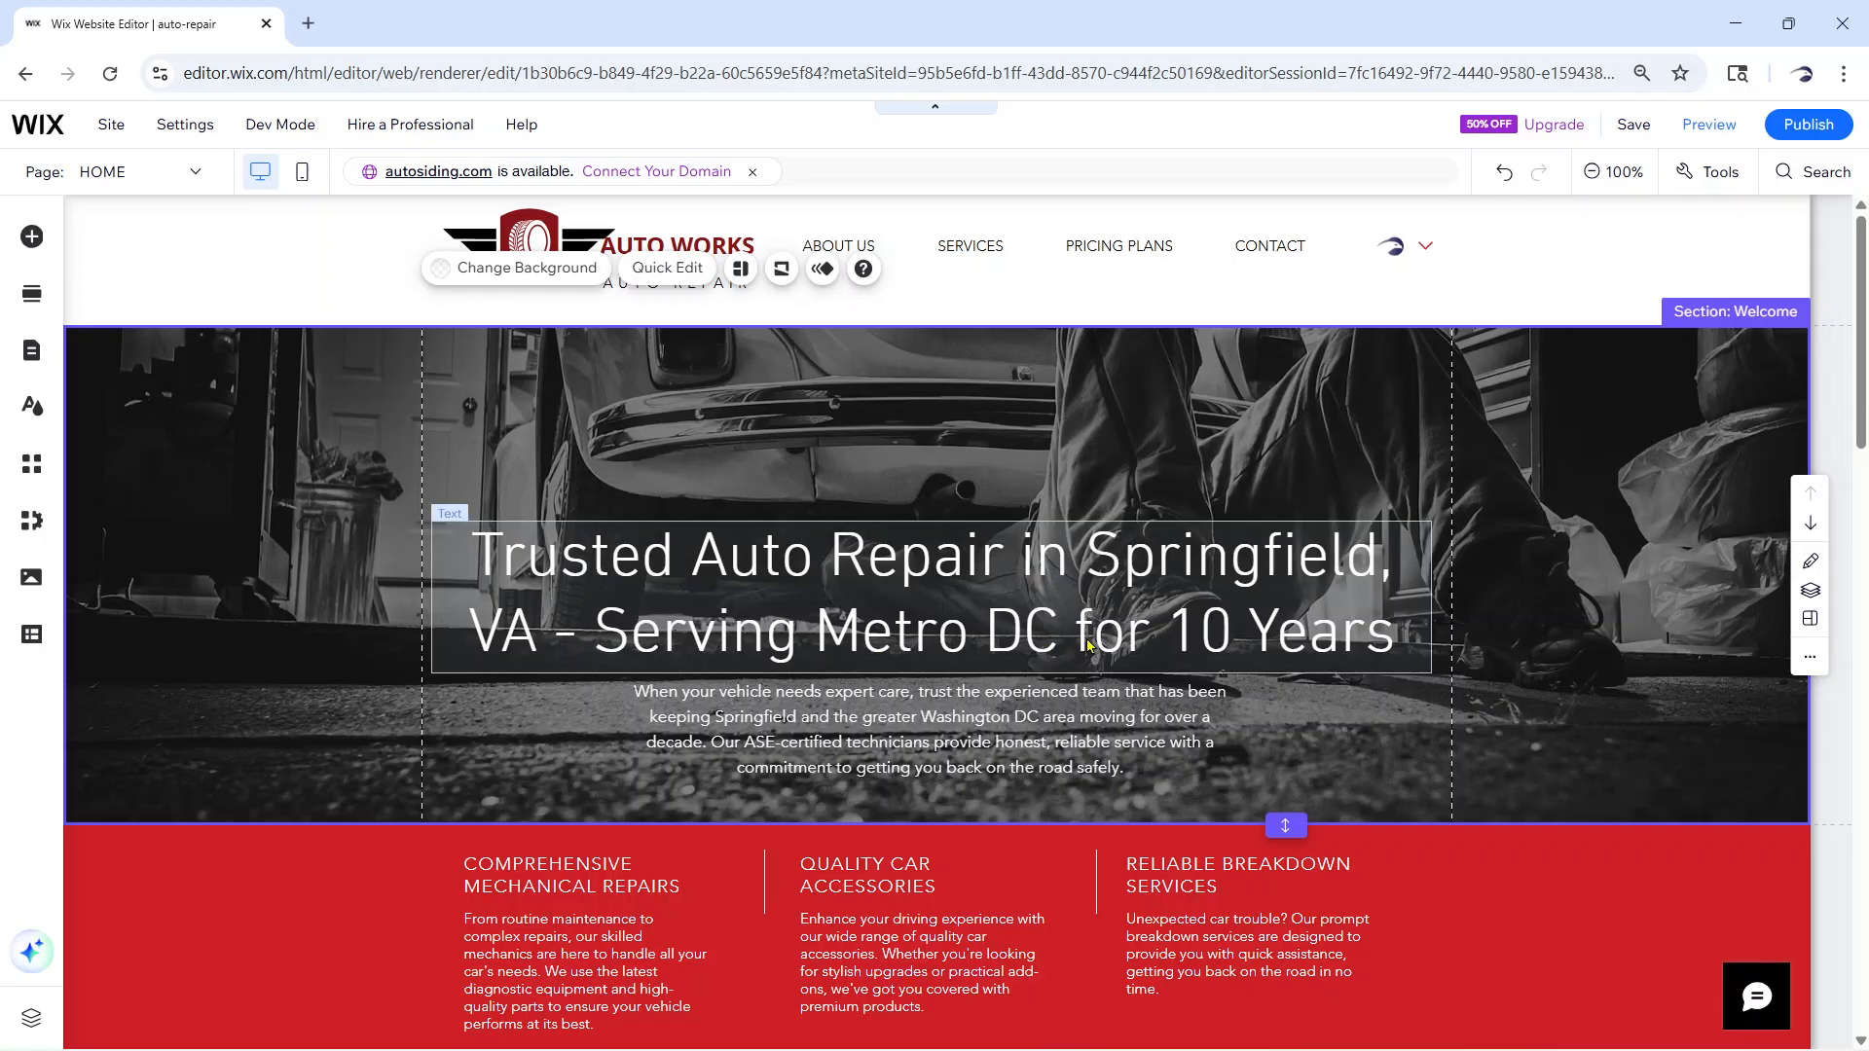
pyautogui.scroll(-1, 1012, 620)
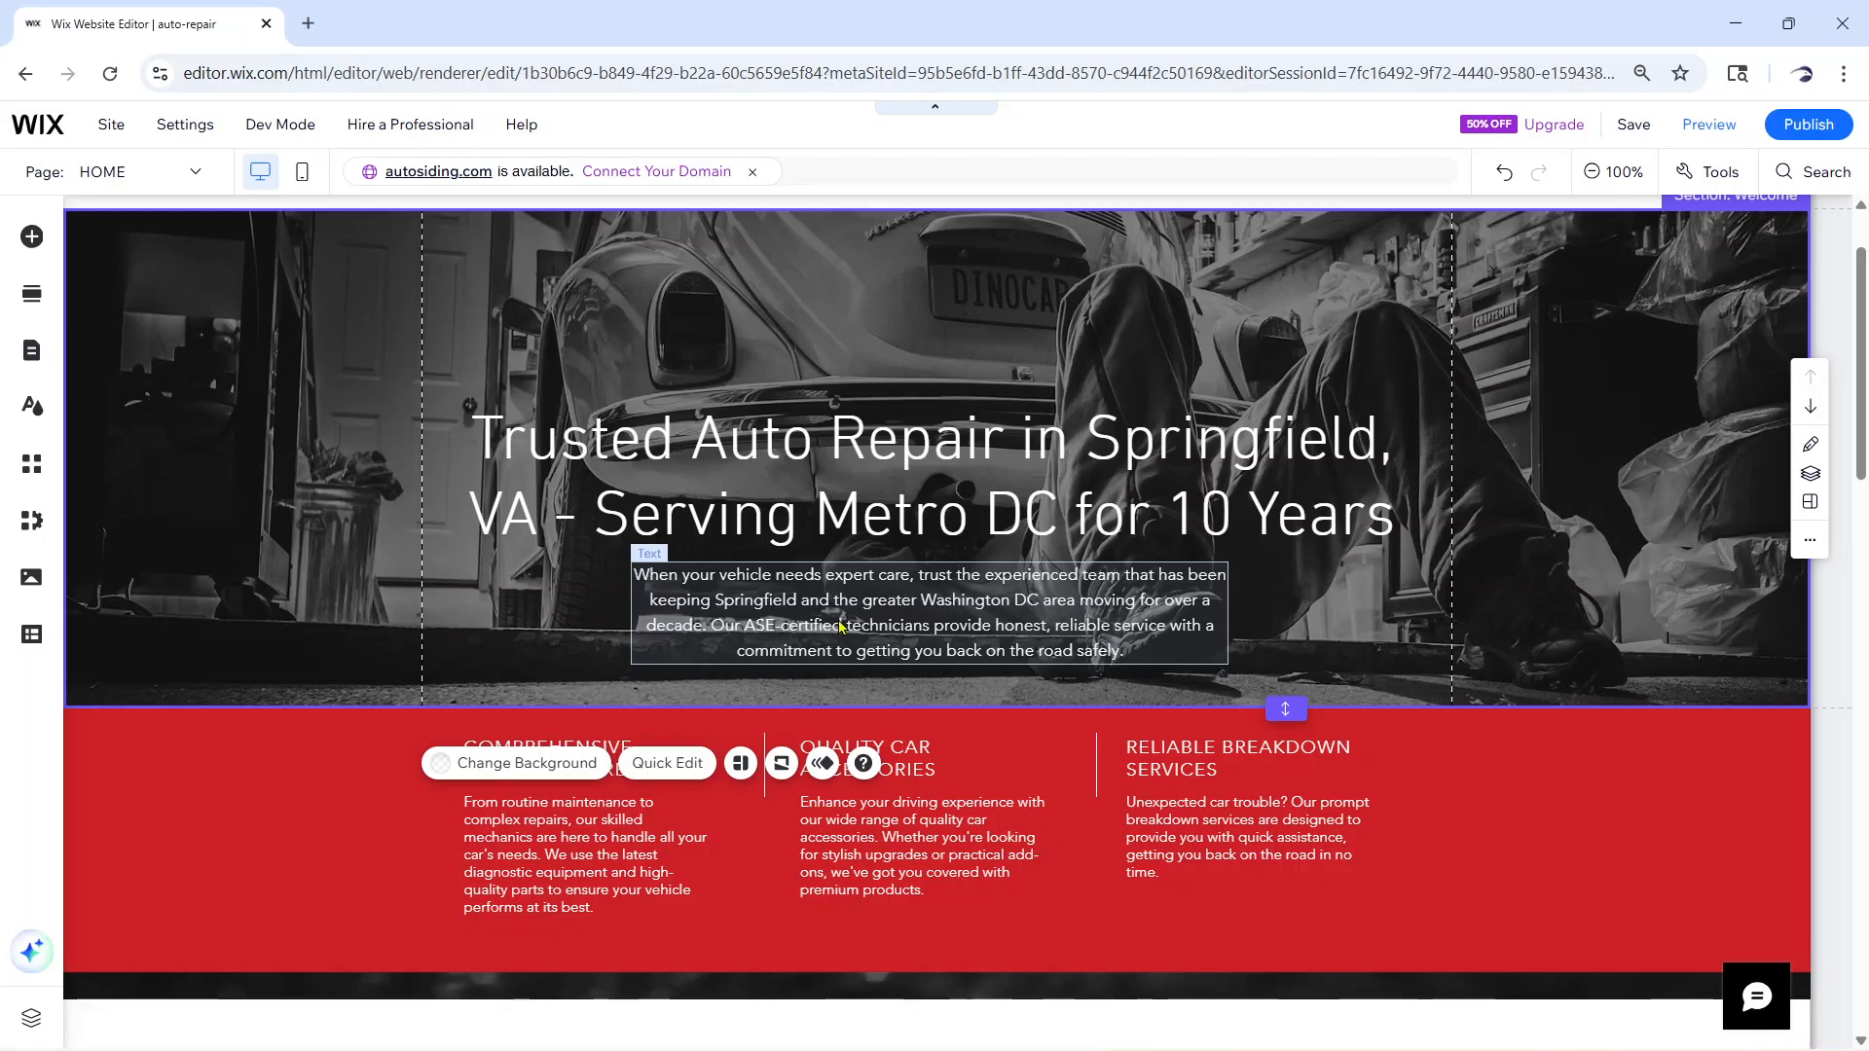
pyautogui.click(903, 440)
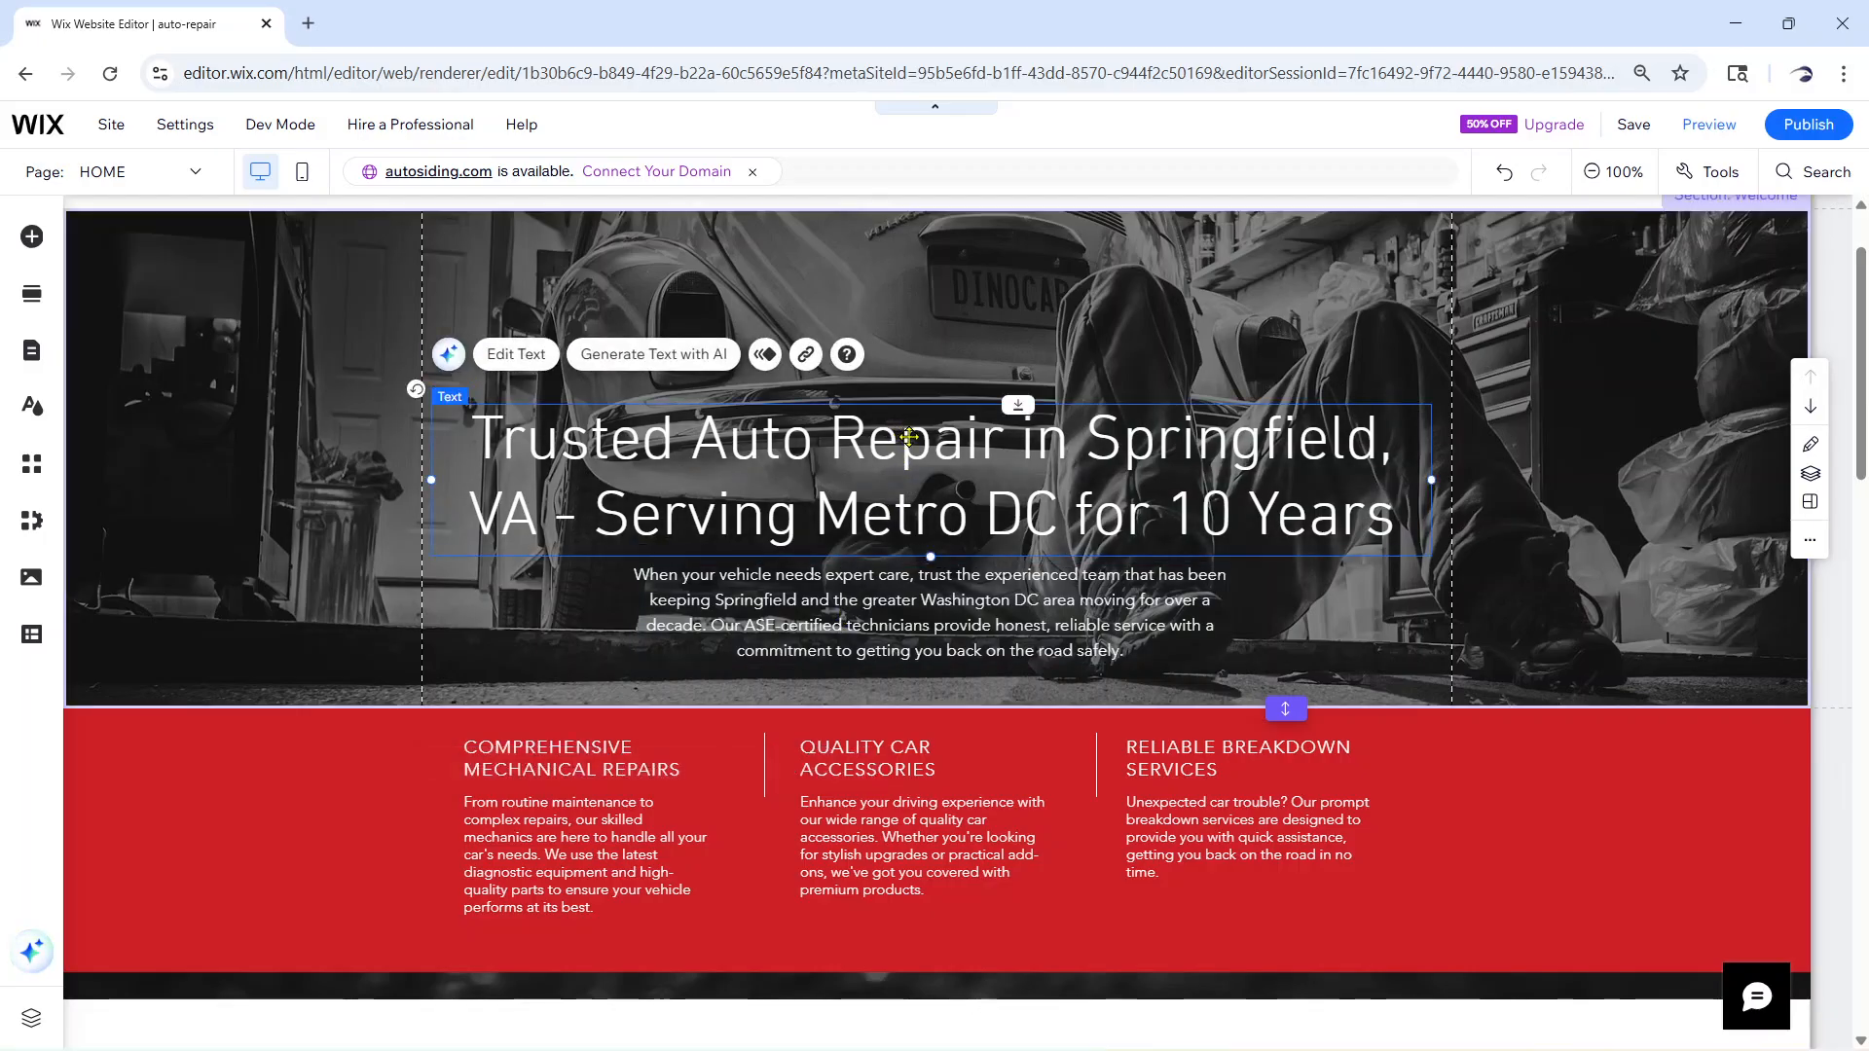
pyautogui.moveTo(910, 437); pyautogui.dragTo(918, 359)
pyautogui.moveTo(889, 587); pyautogui.dragTo(889, 544)
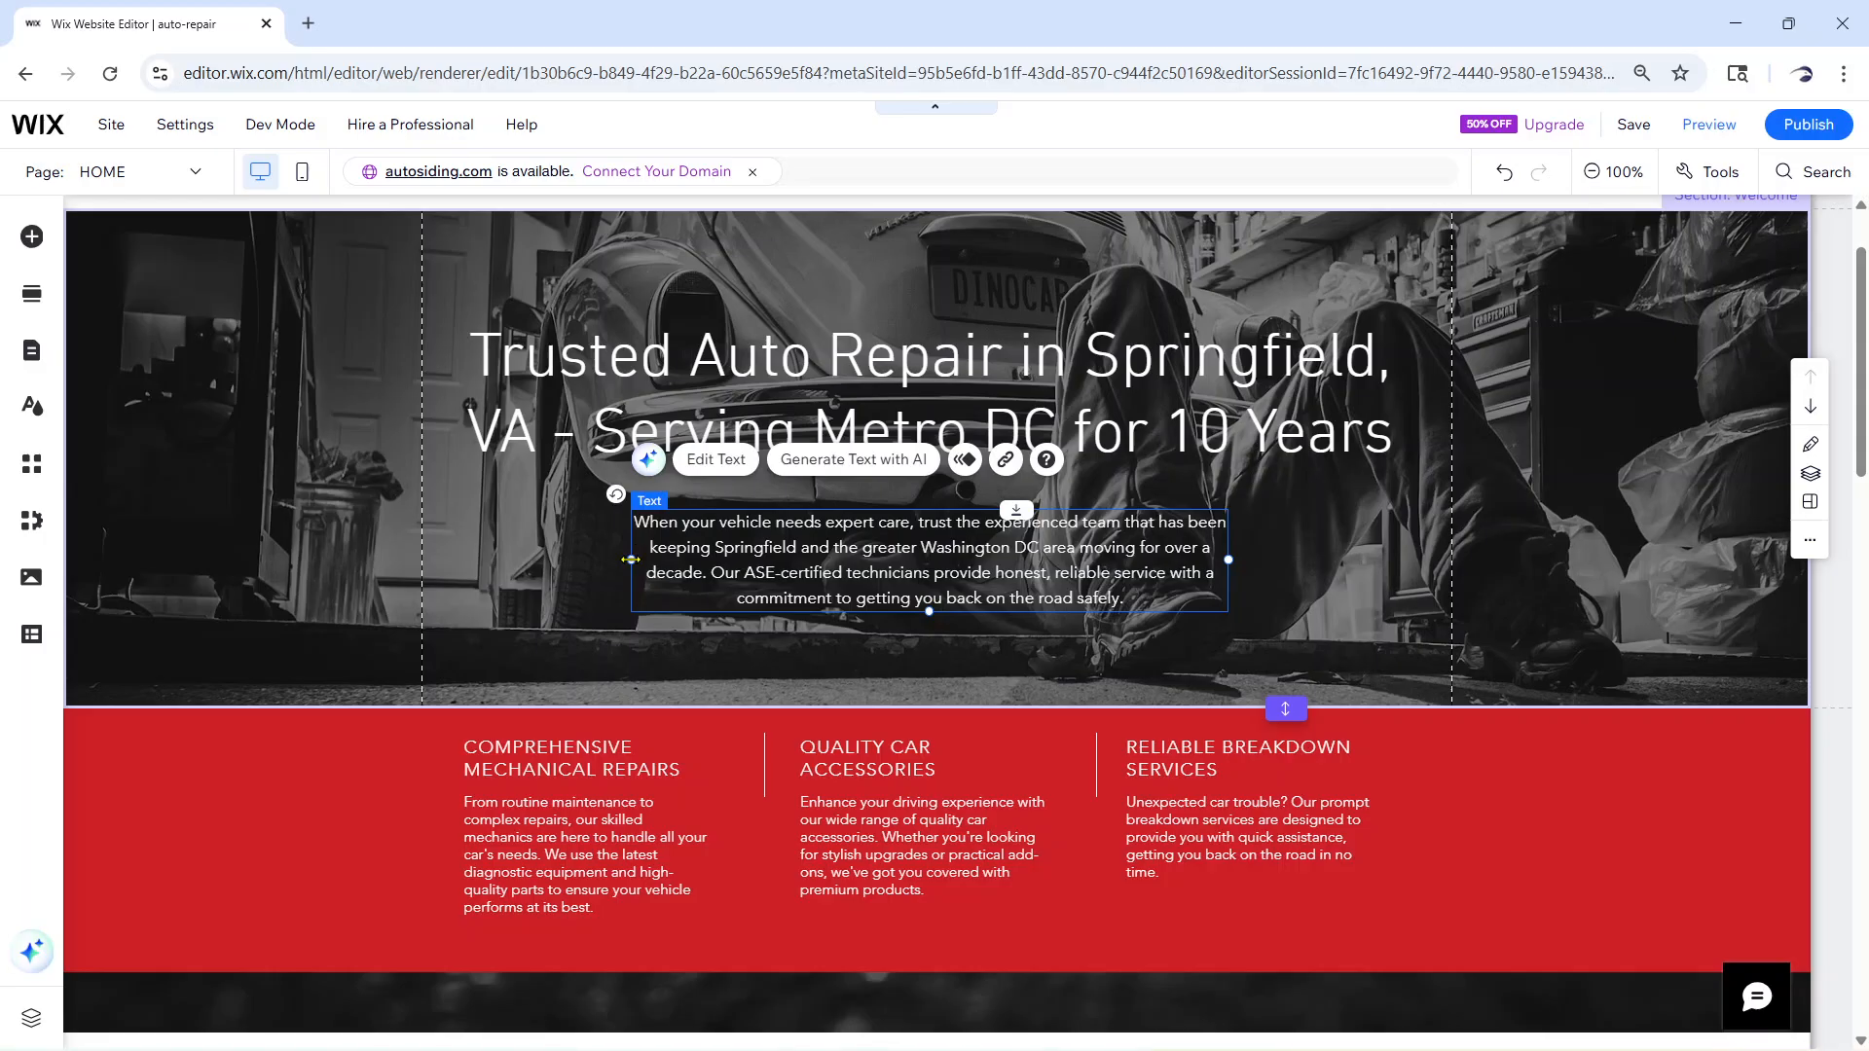
# Widen the hero paragraph's text box on both sides to nearly the width of the title
pyautogui.moveTo(624, 559); pyautogui.dragTo(474, 547)
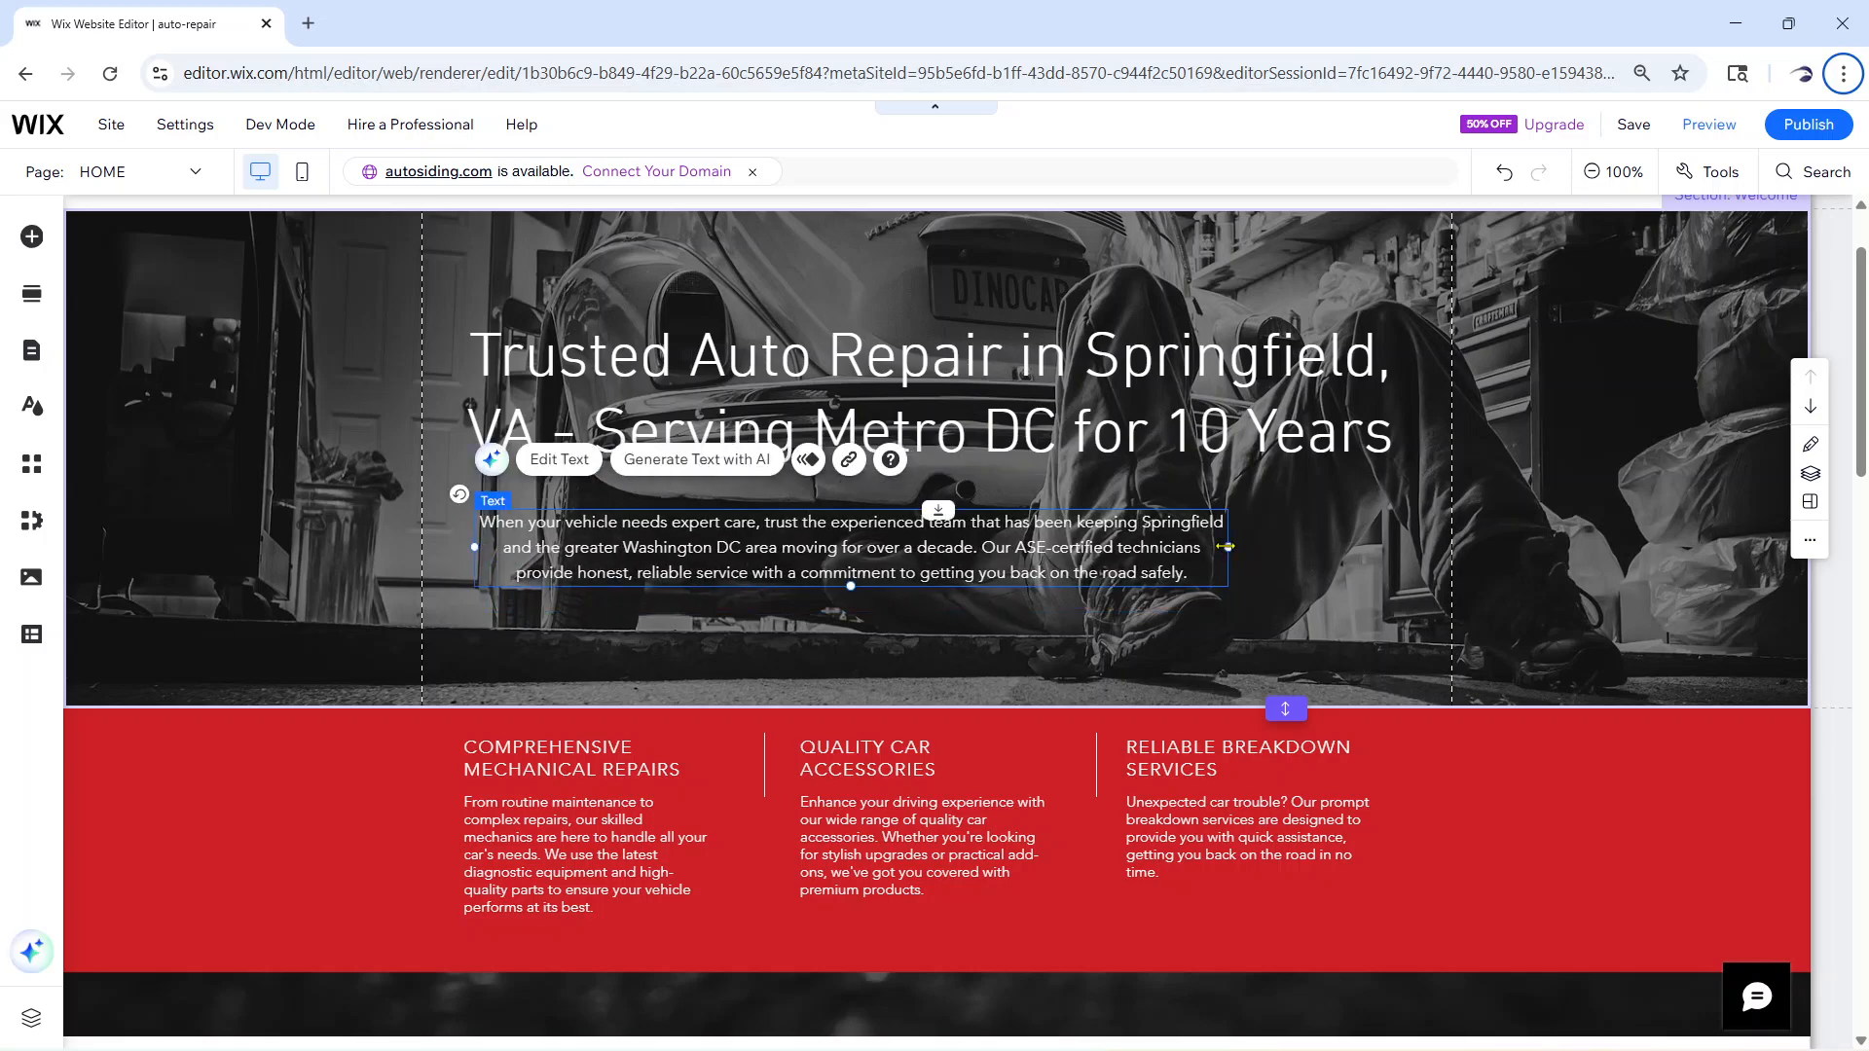
pyautogui.moveTo(1227, 547); pyautogui.dragTo(1402, 547)
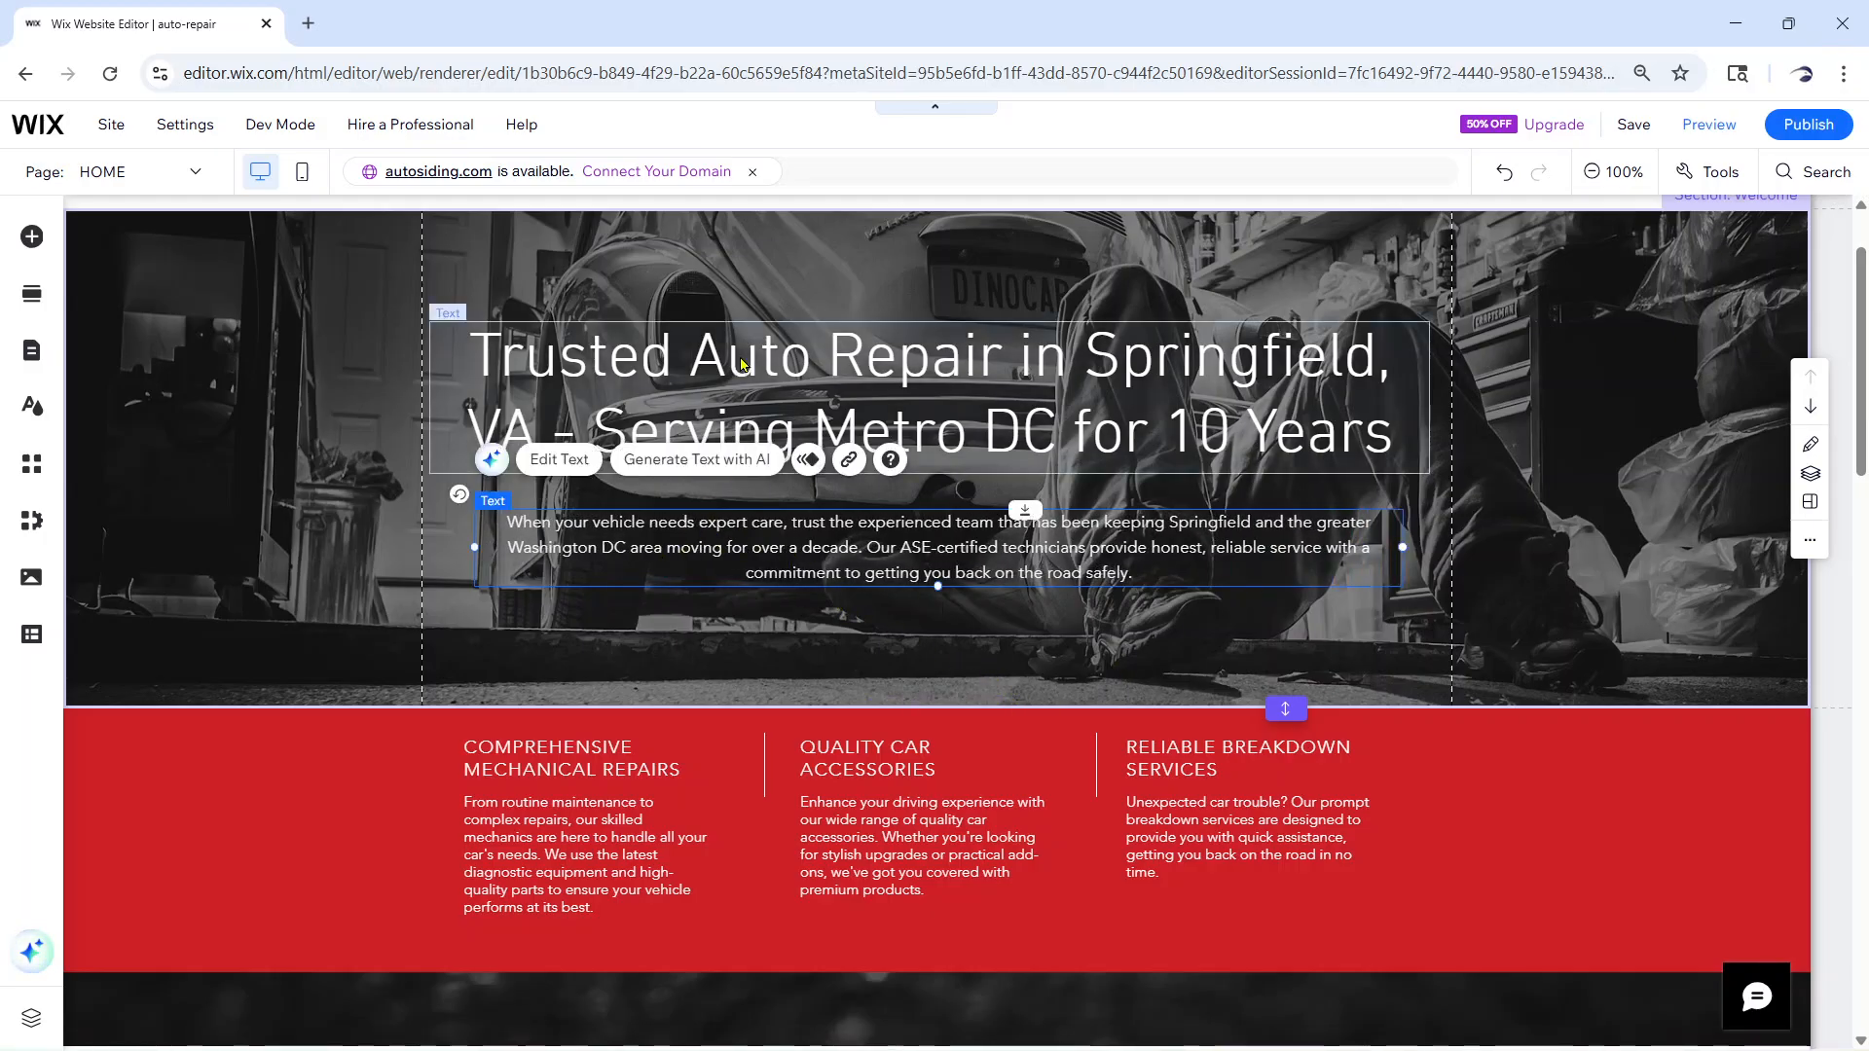
pyautogui.click(1488, 391)
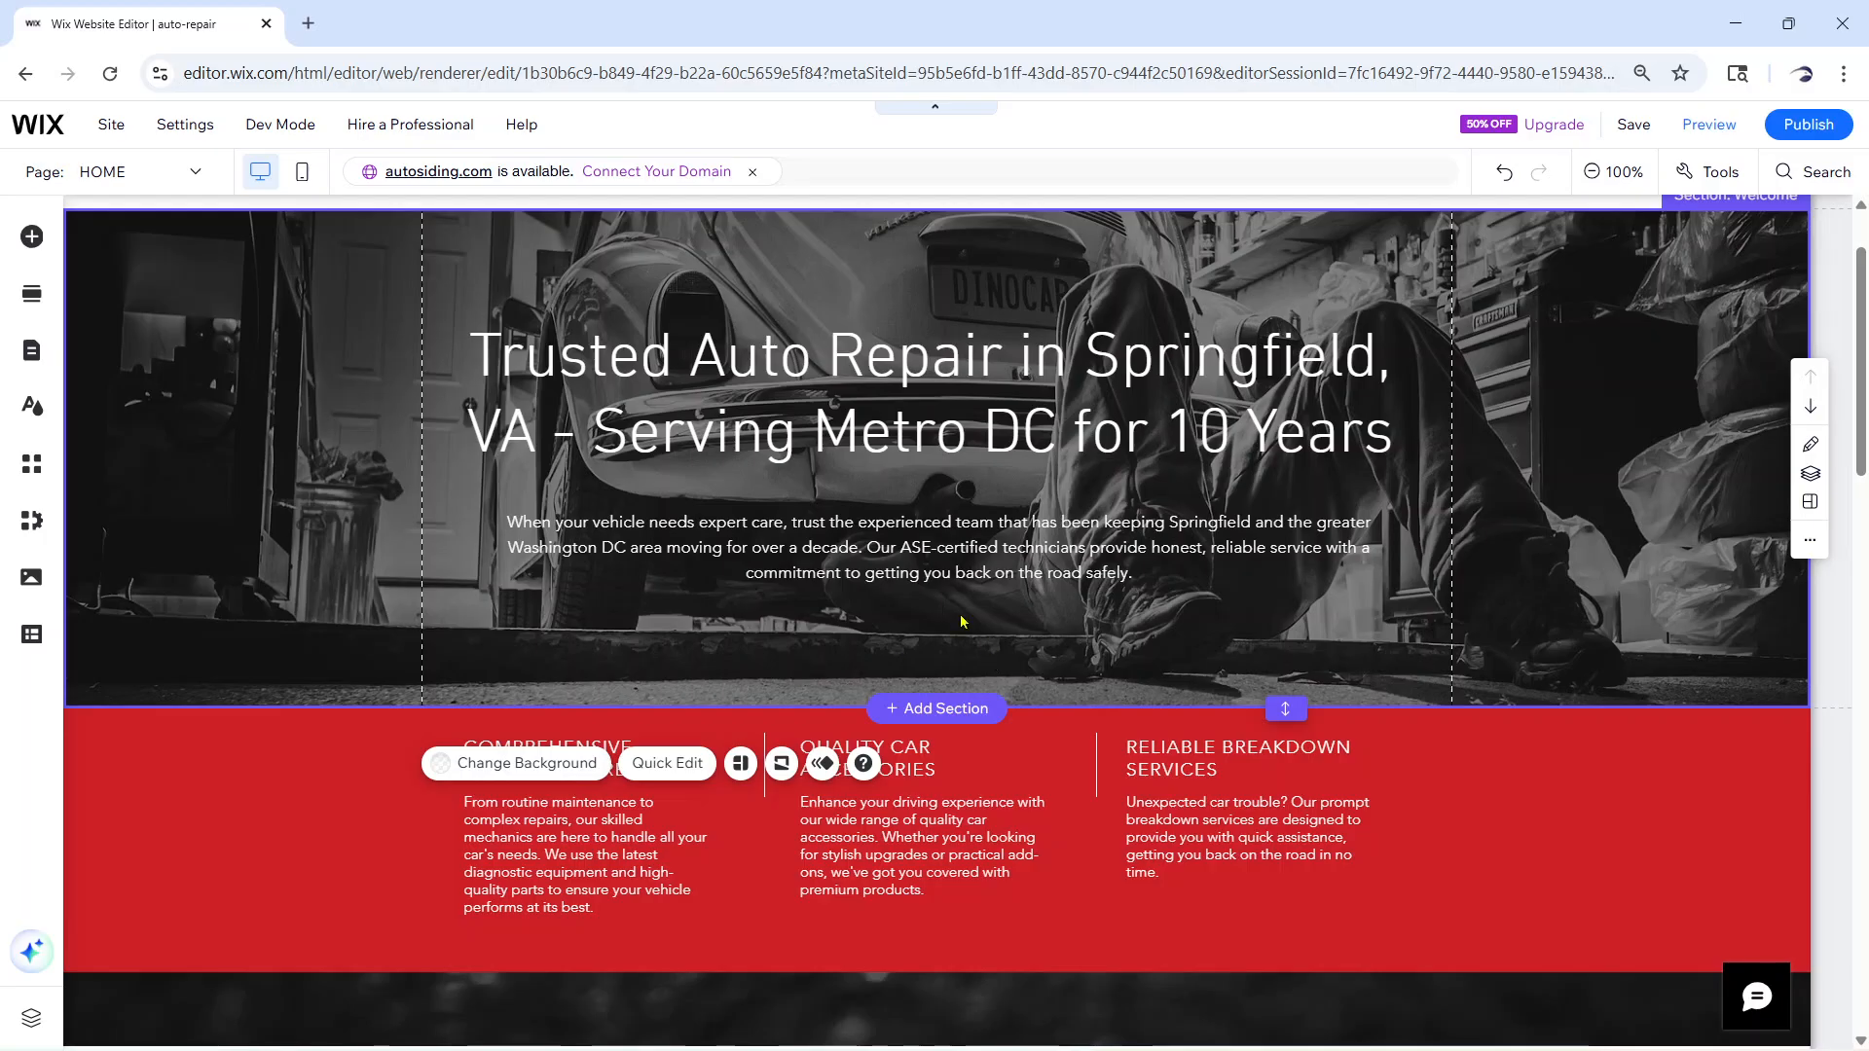
# Make the whole hero title bold
pyautogui.click(973, 438)
pyautogui.scroll(-2, 665, 547)
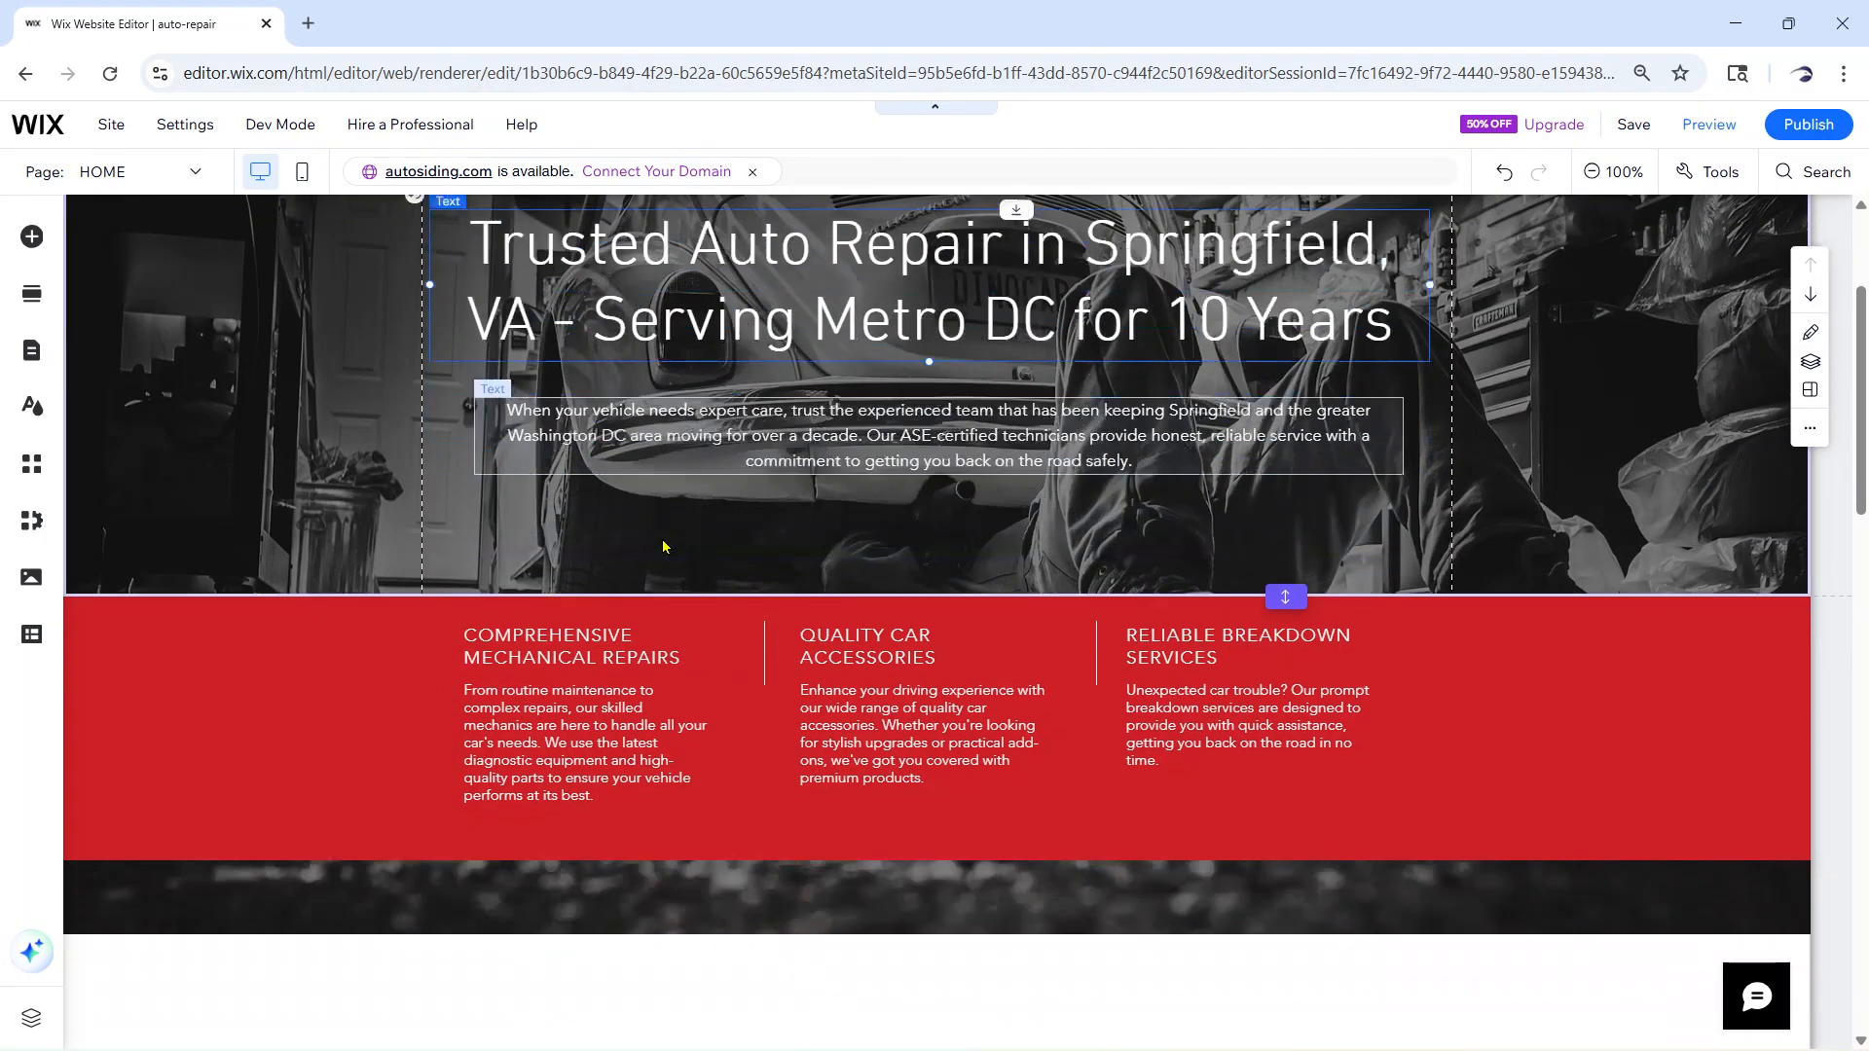
pyautogui.scroll(3, 672, 541)
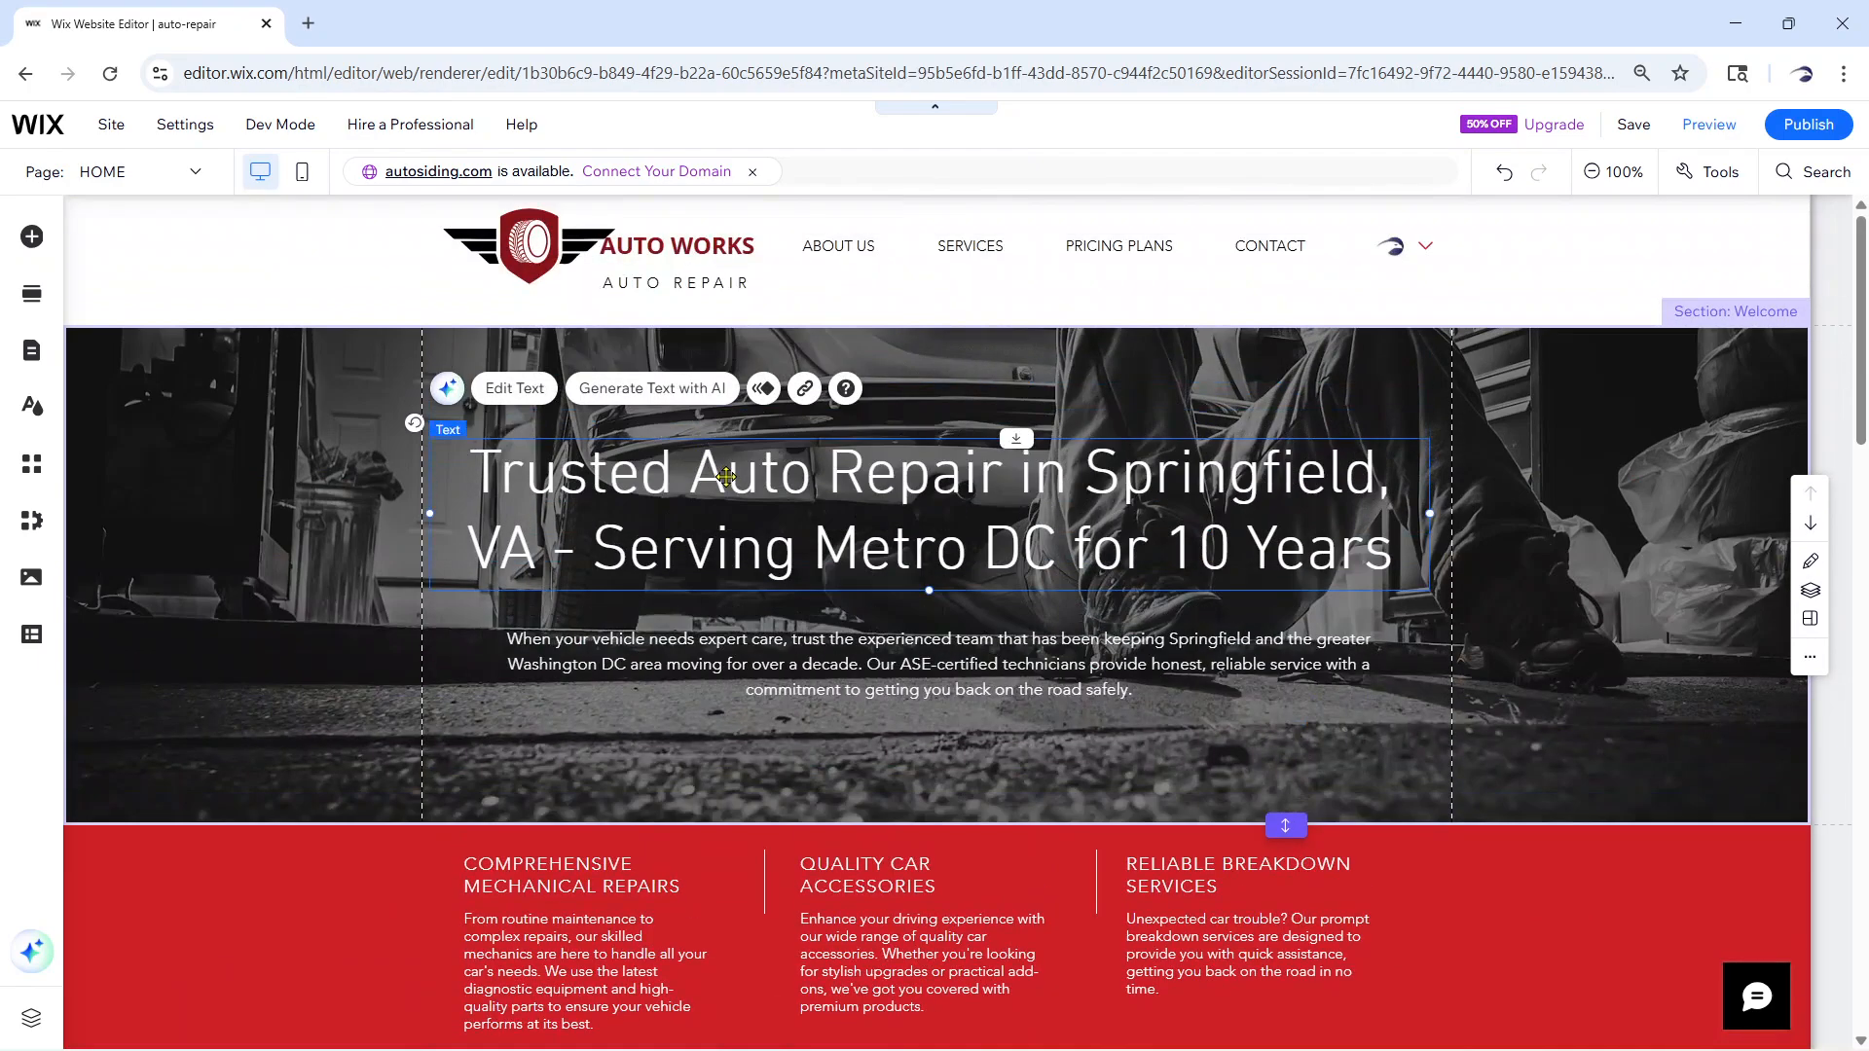
pyautogui.doubleClick(726, 476)
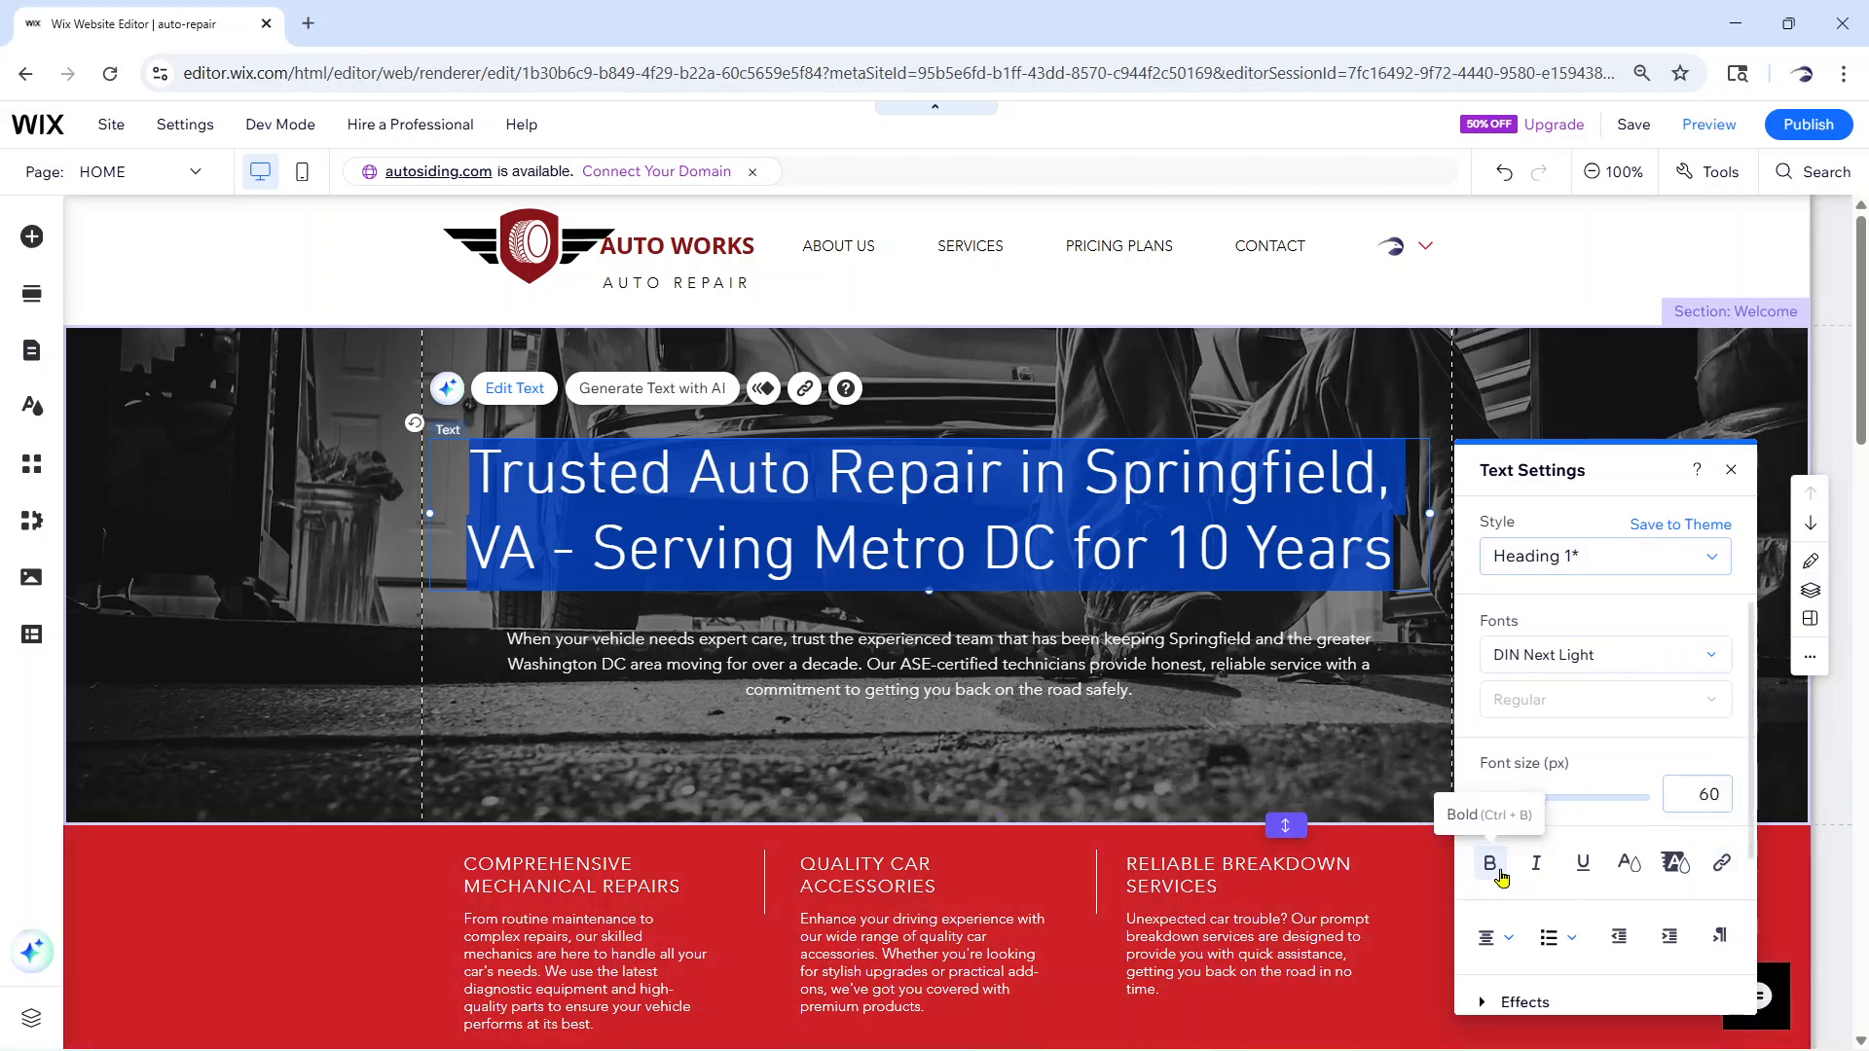
pyautogui.click(1492, 871)
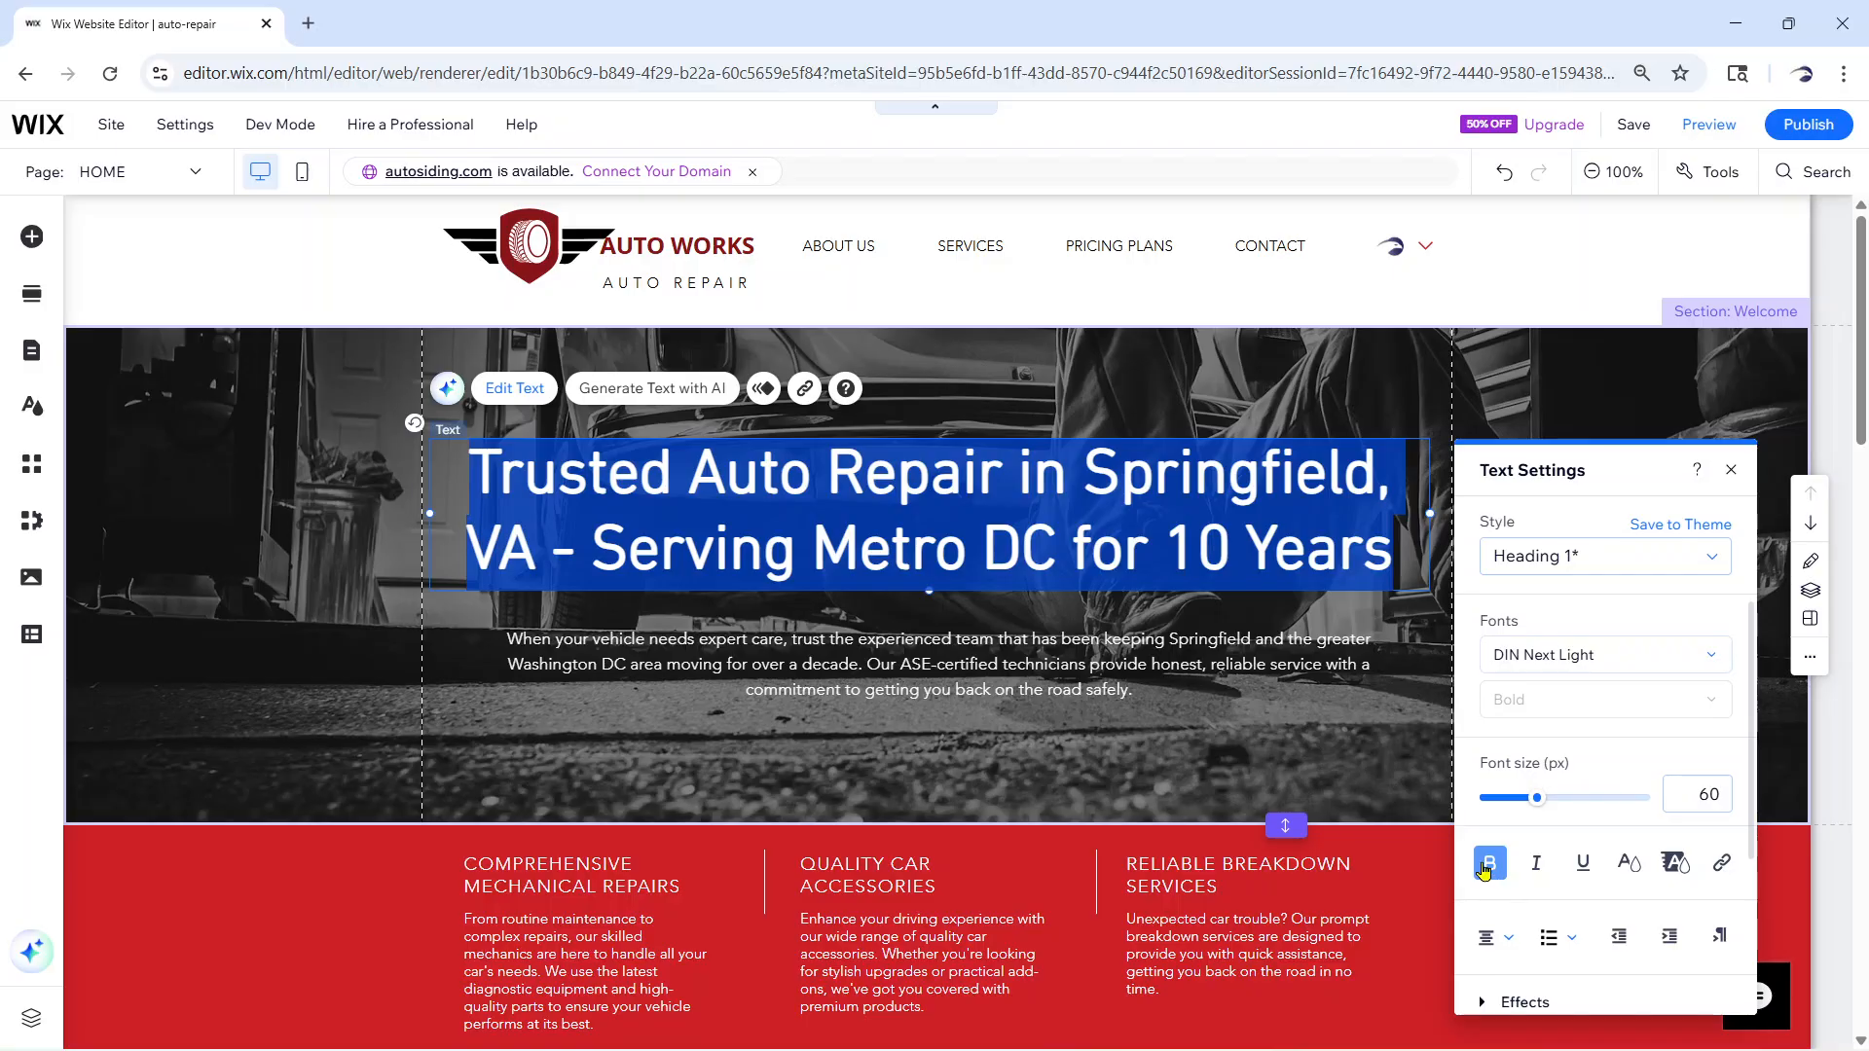
pyautogui.click(1350, 720)
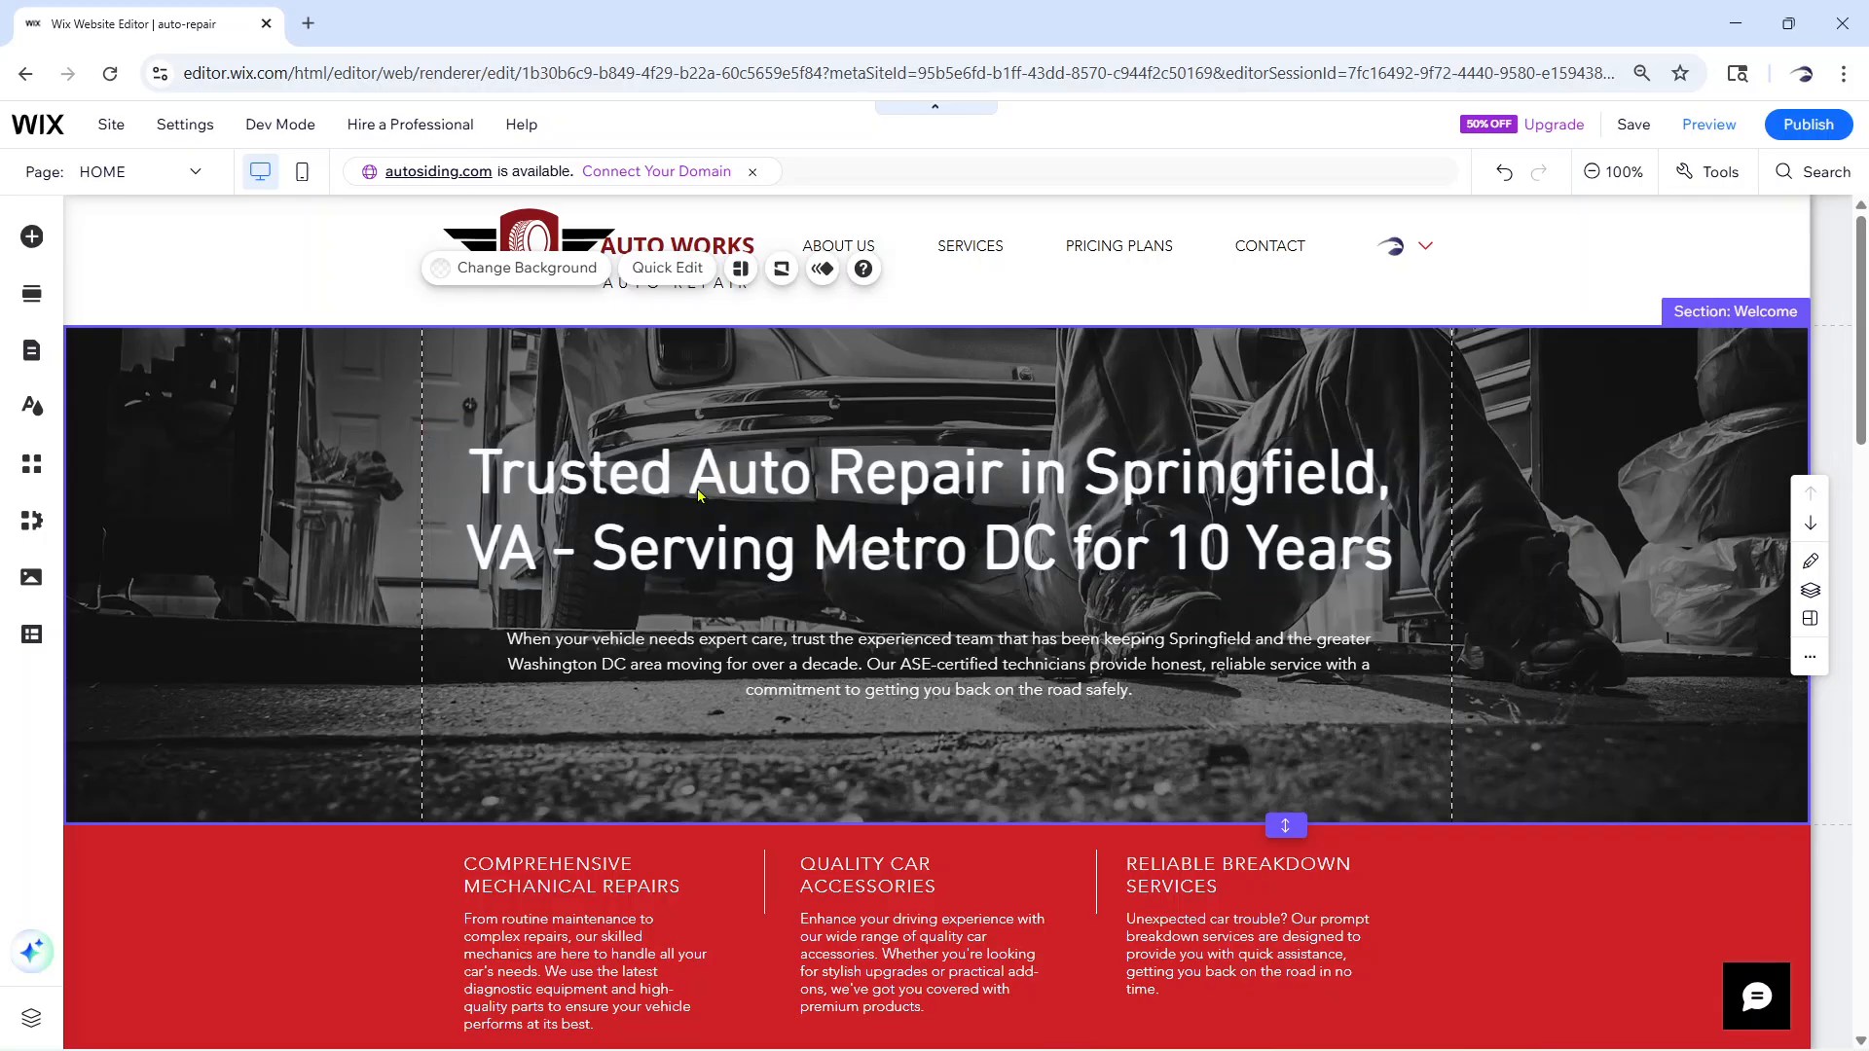
# Set the font size of the entire hero paragraph to 18 px
pyautogui.doubleClick(967, 669)
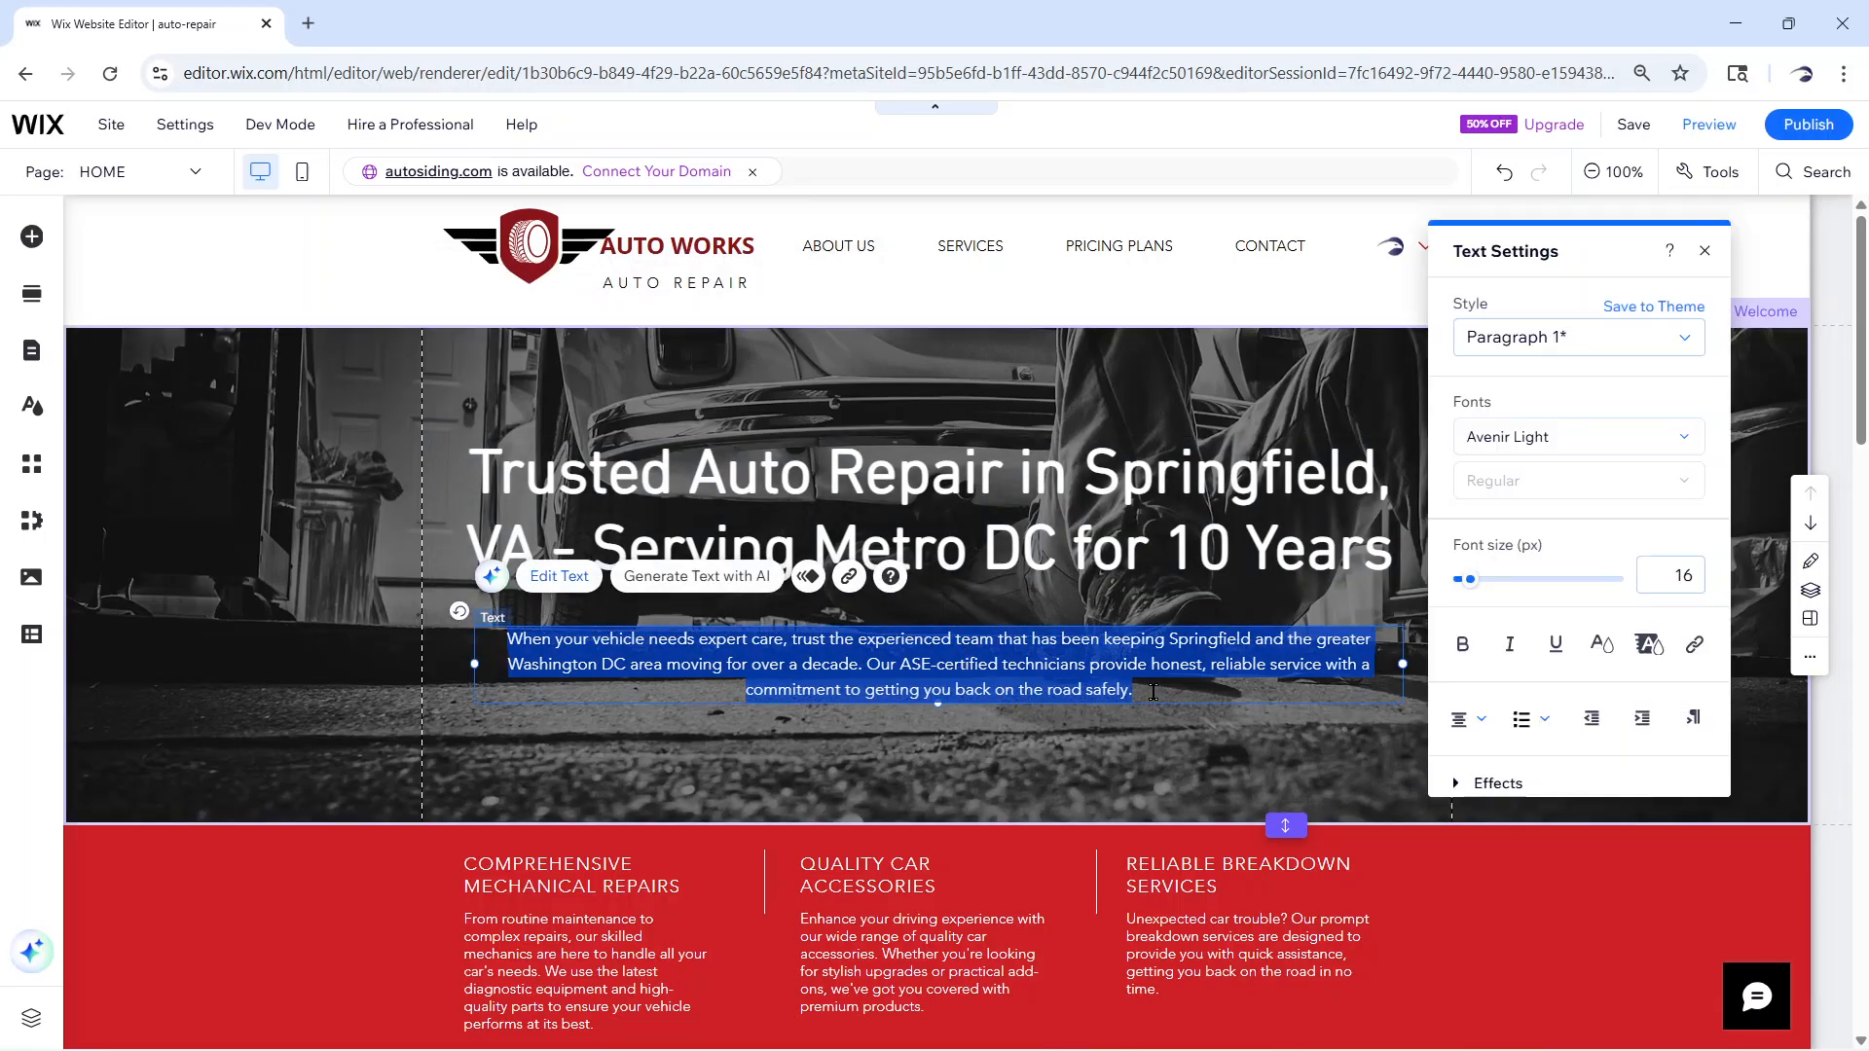
pyautogui.moveTo(1152, 691); pyautogui.dragTo(511, 632)
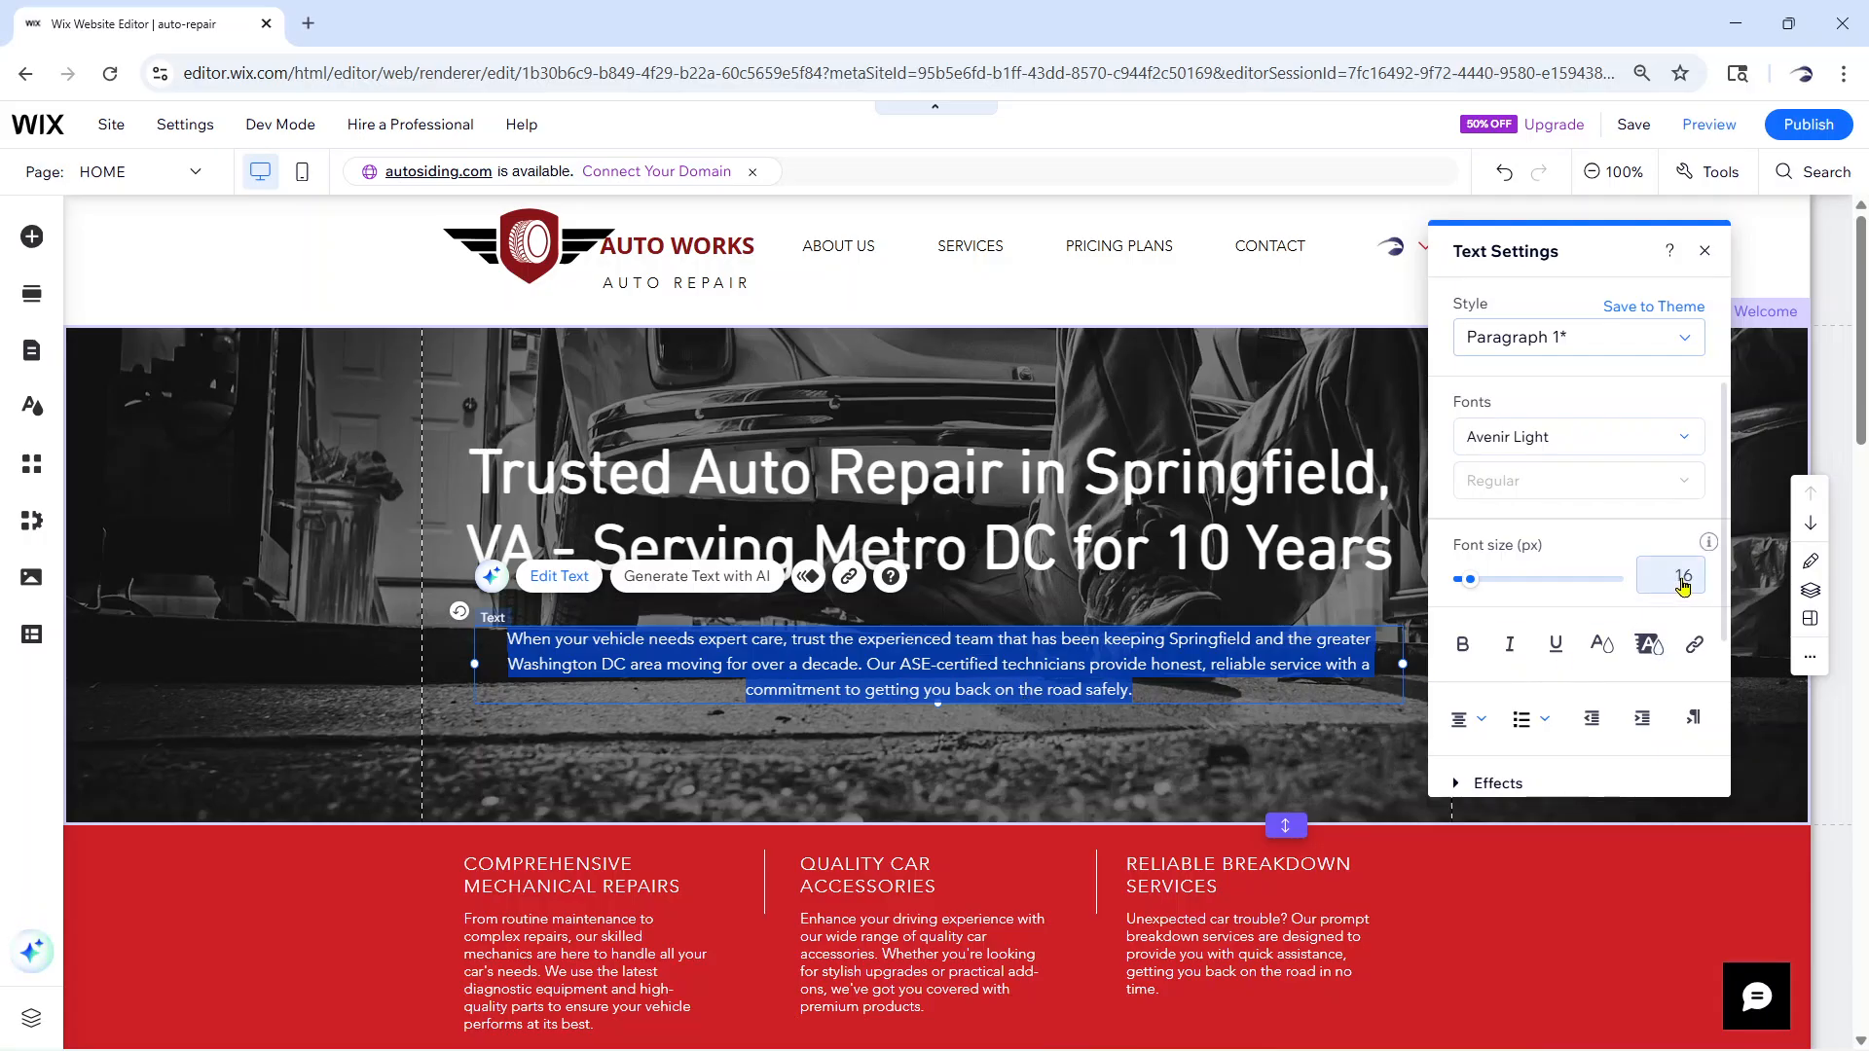
pyautogui.moveTo(1472, 591); pyautogui.dragTo(1465, 588)
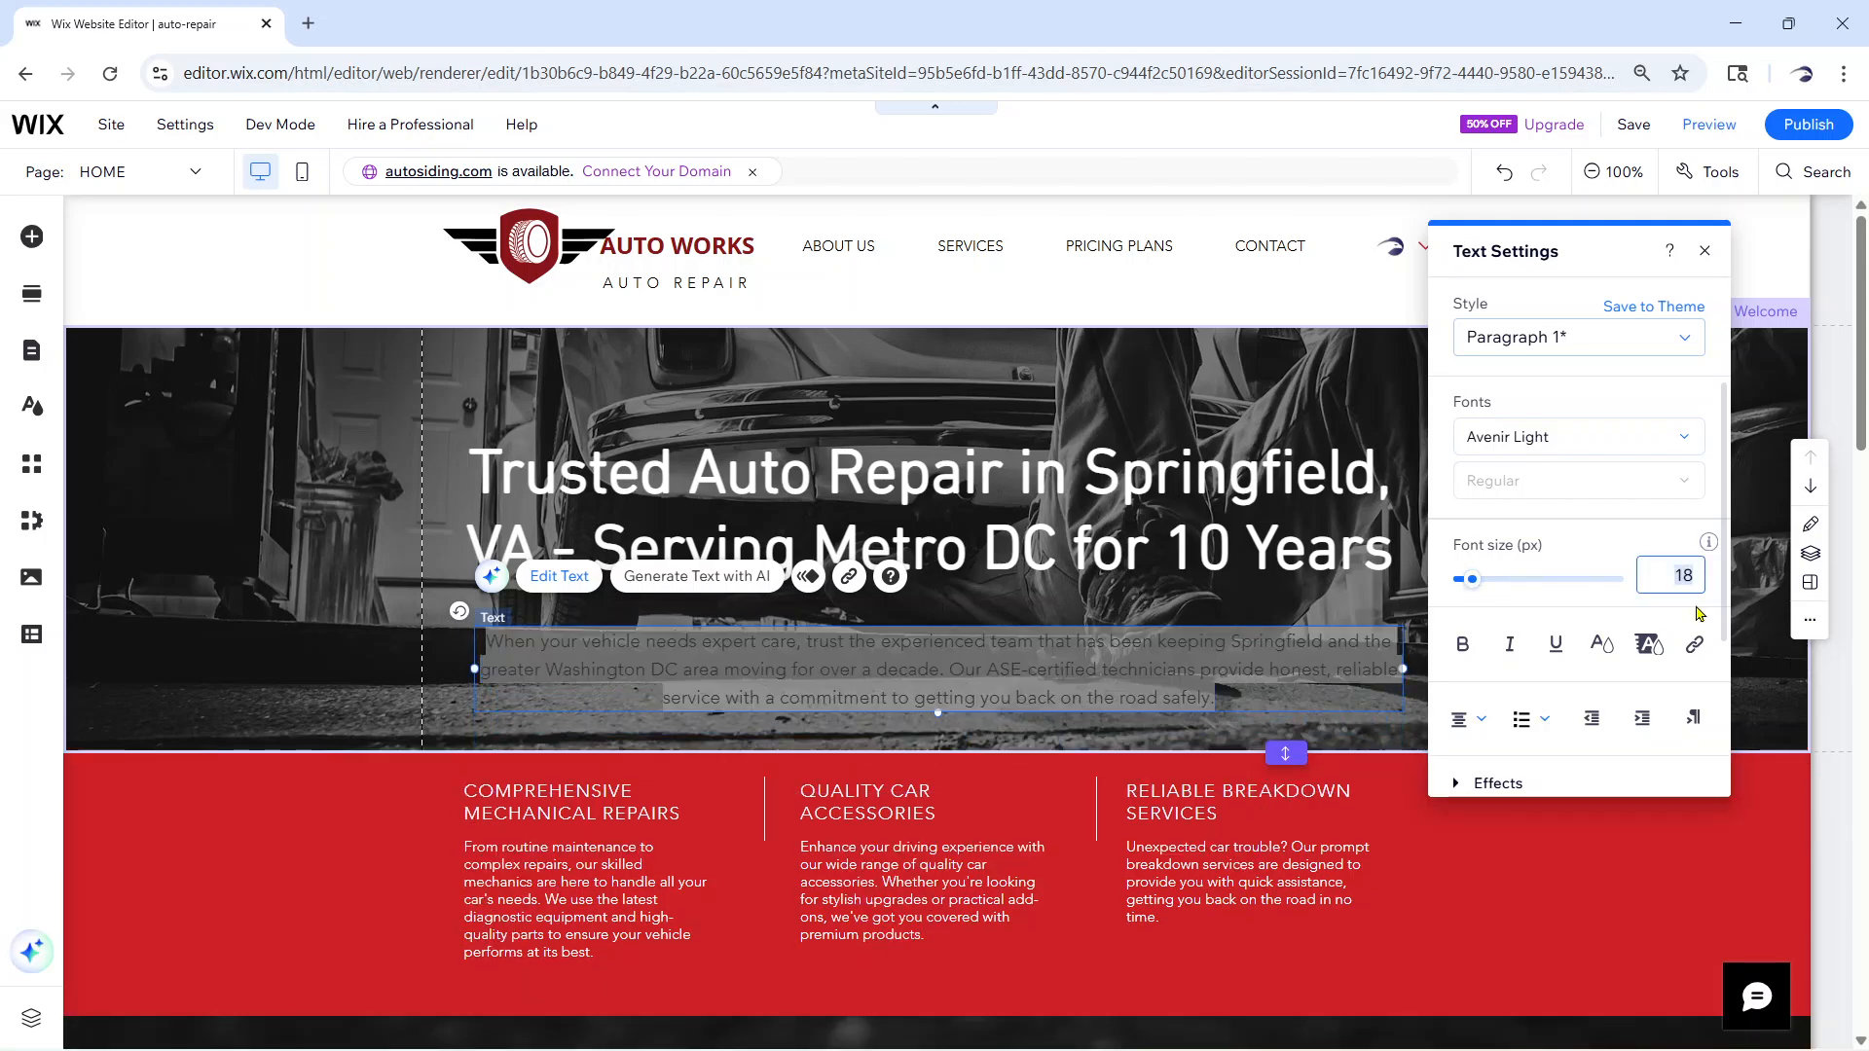
pyautogui.moveTo(1468, 588); pyautogui.dragTo(1465, 589)
pyautogui.click(1657, 582)
pyautogui.write('18')
pyautogui.press('Return')
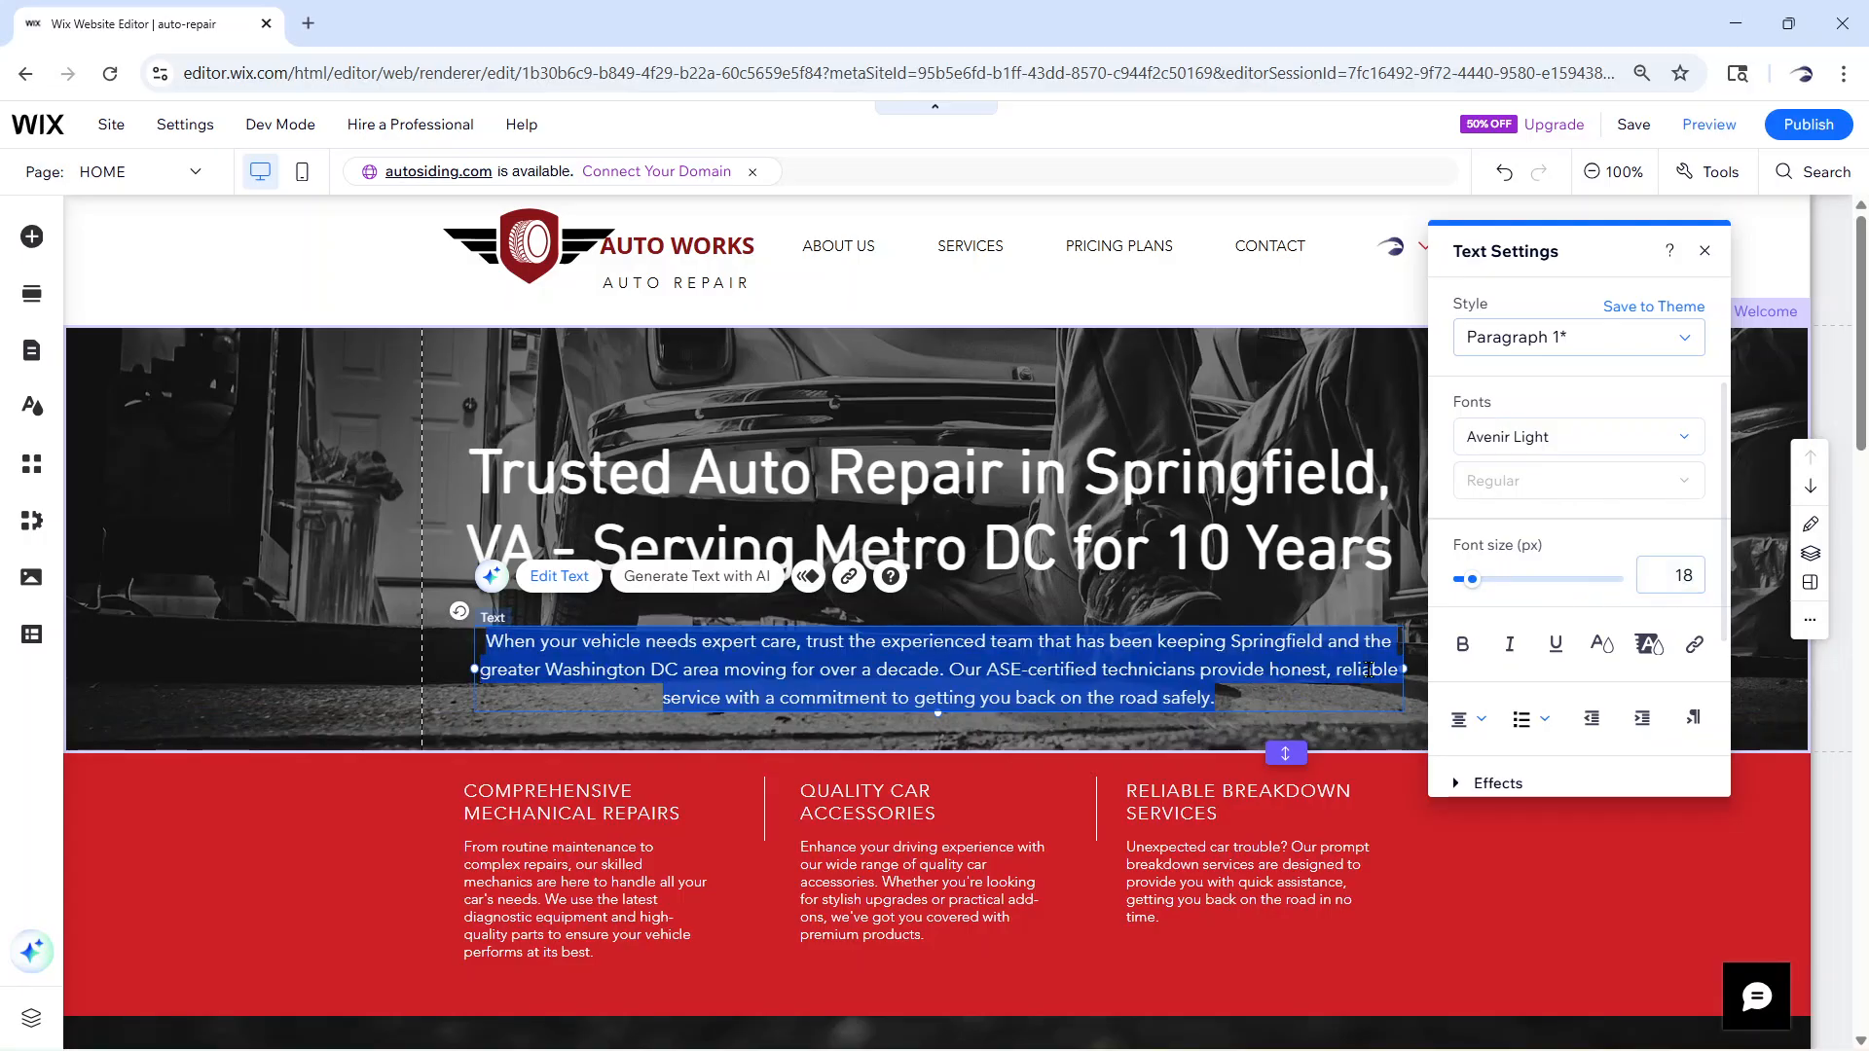
pyautogui.click(1362, 739)
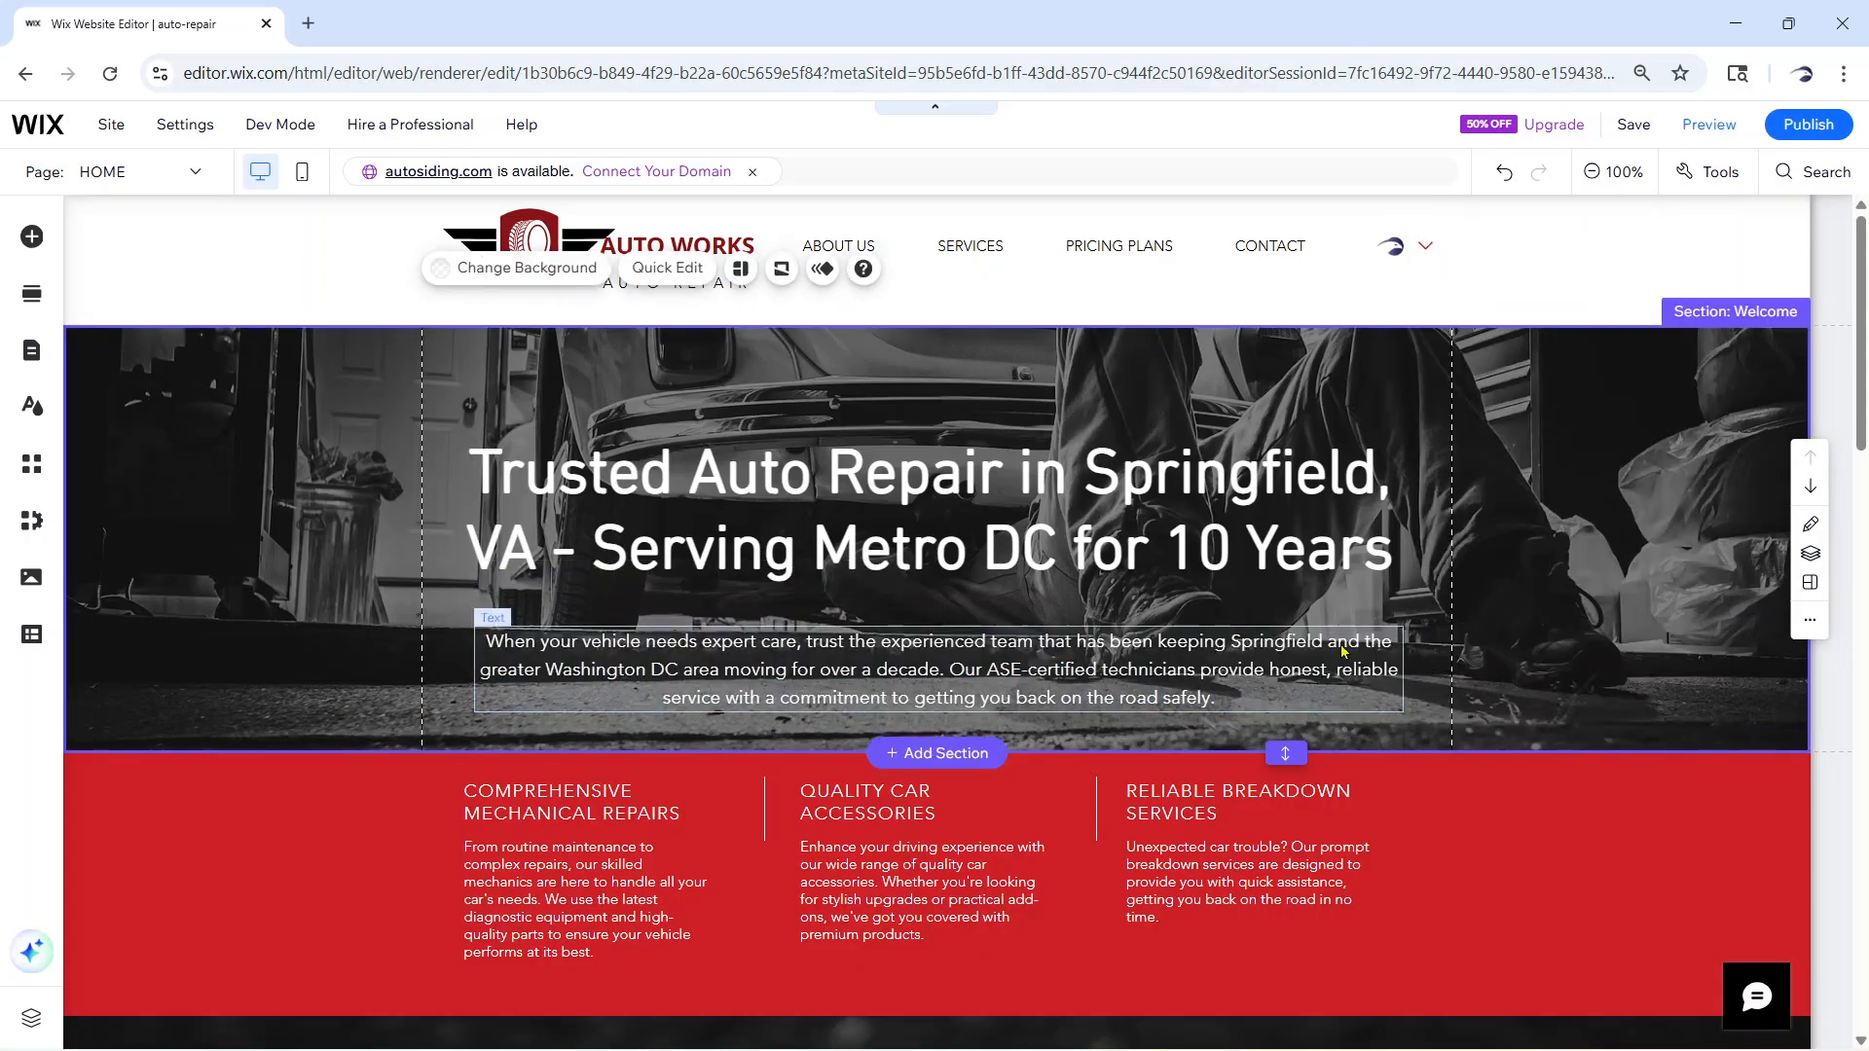
# Move the hero title up to about x 14, y 176, and raise the paragraph closer beneath it
pyautogui.click(942, 484)
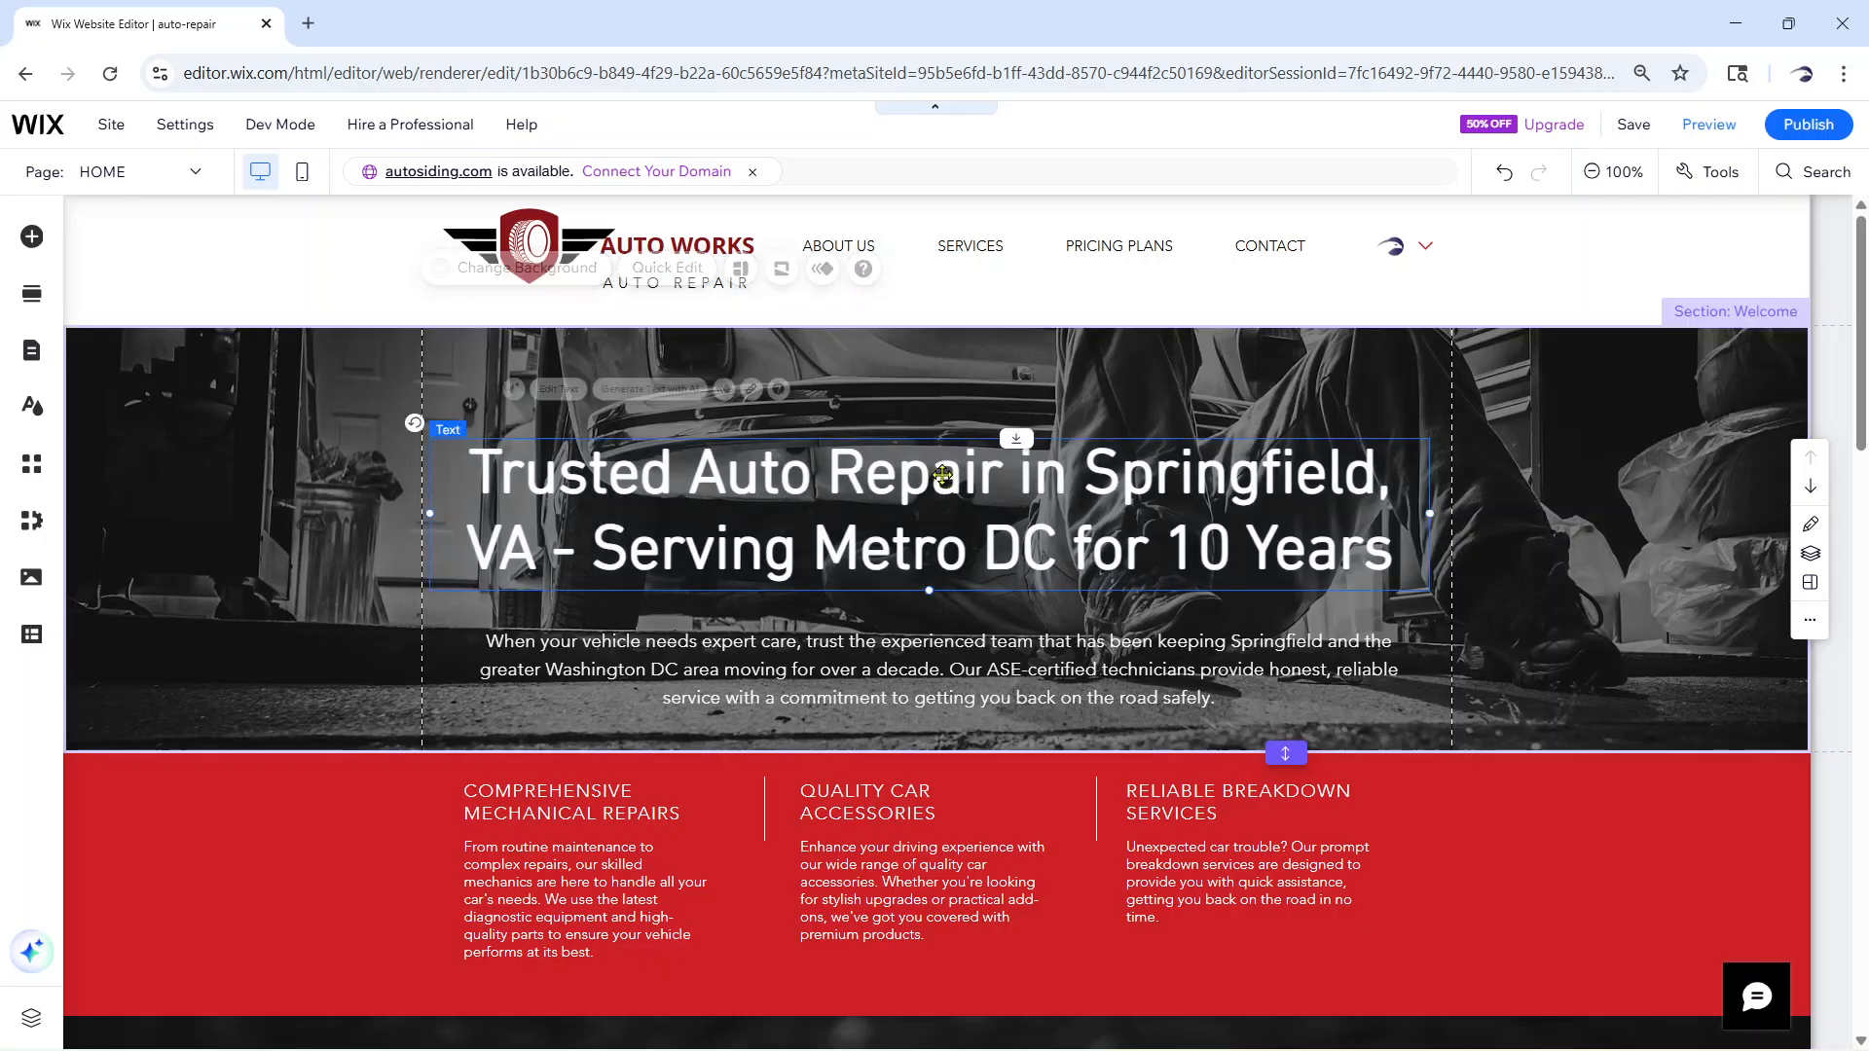
pyautogui.moveTo(943, 484); pyautogui.dragTo(935, 416)
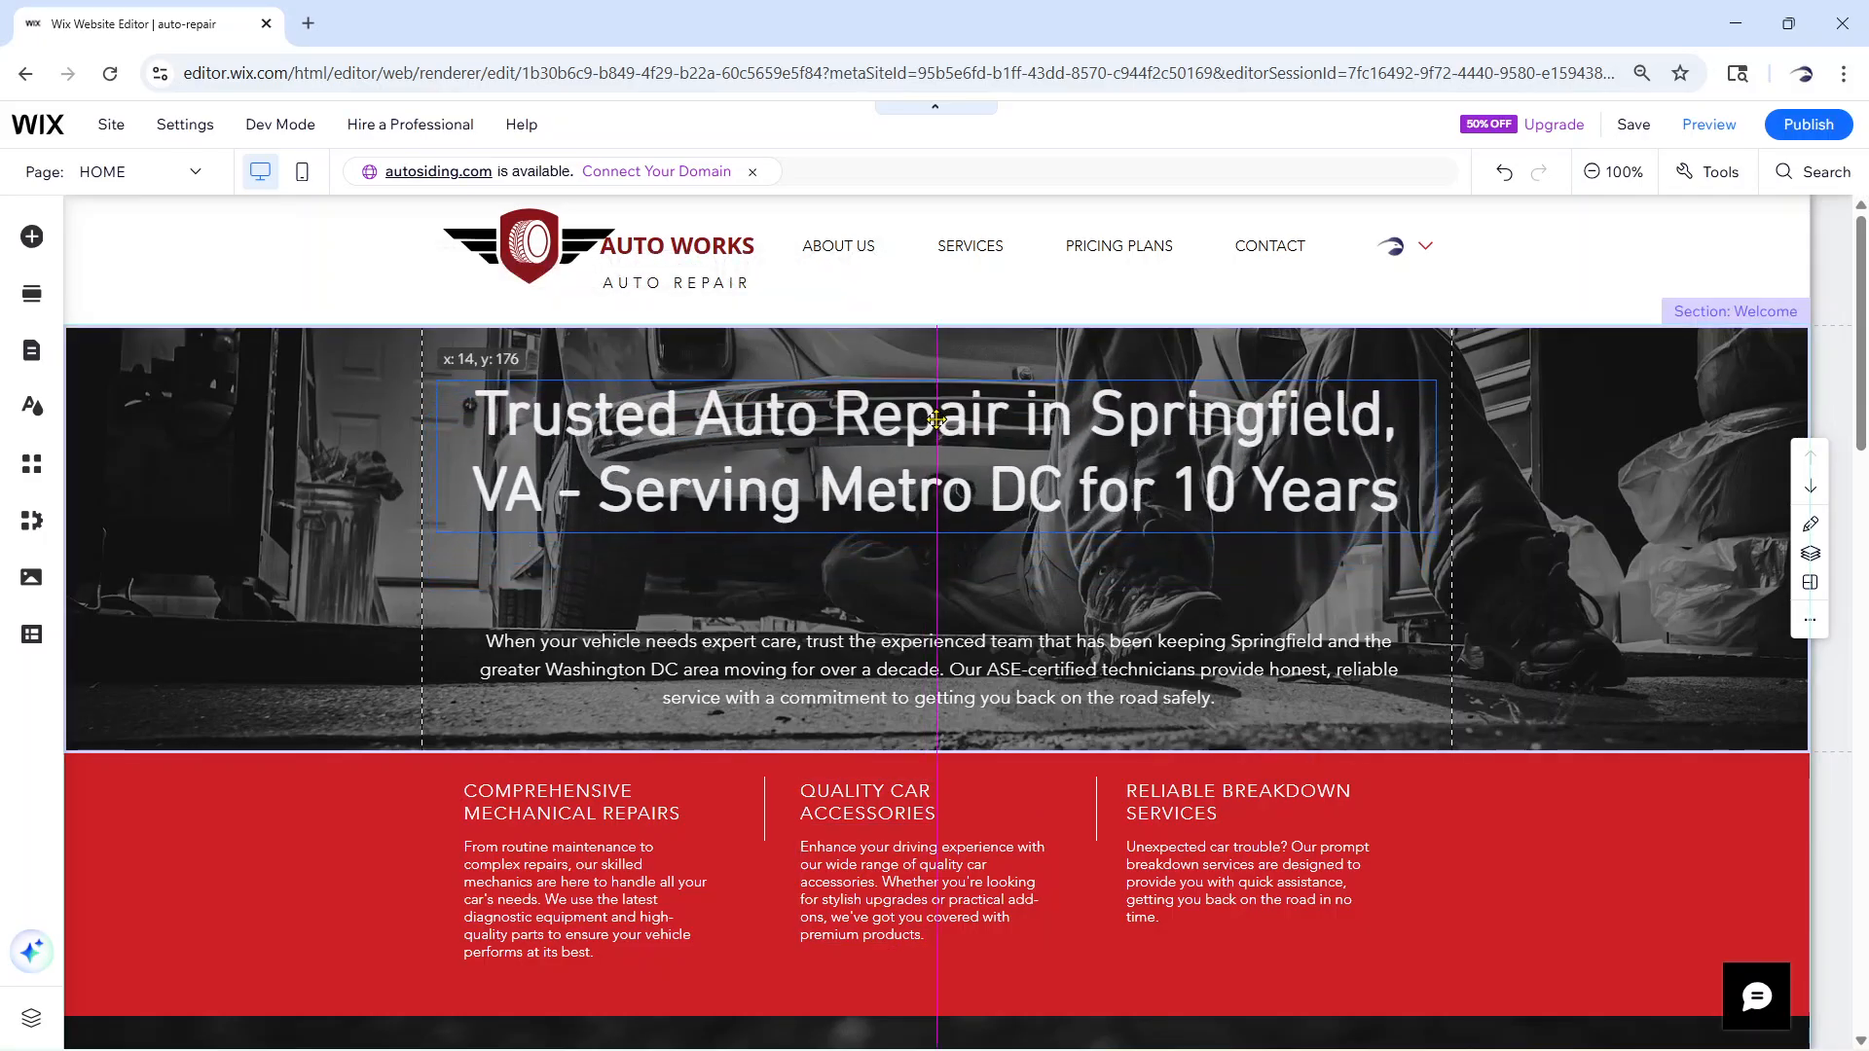
pyautogui.click(939, 644)
pyautogui.moveTo(937, 645); pyautogui.dragTo(935, 580)
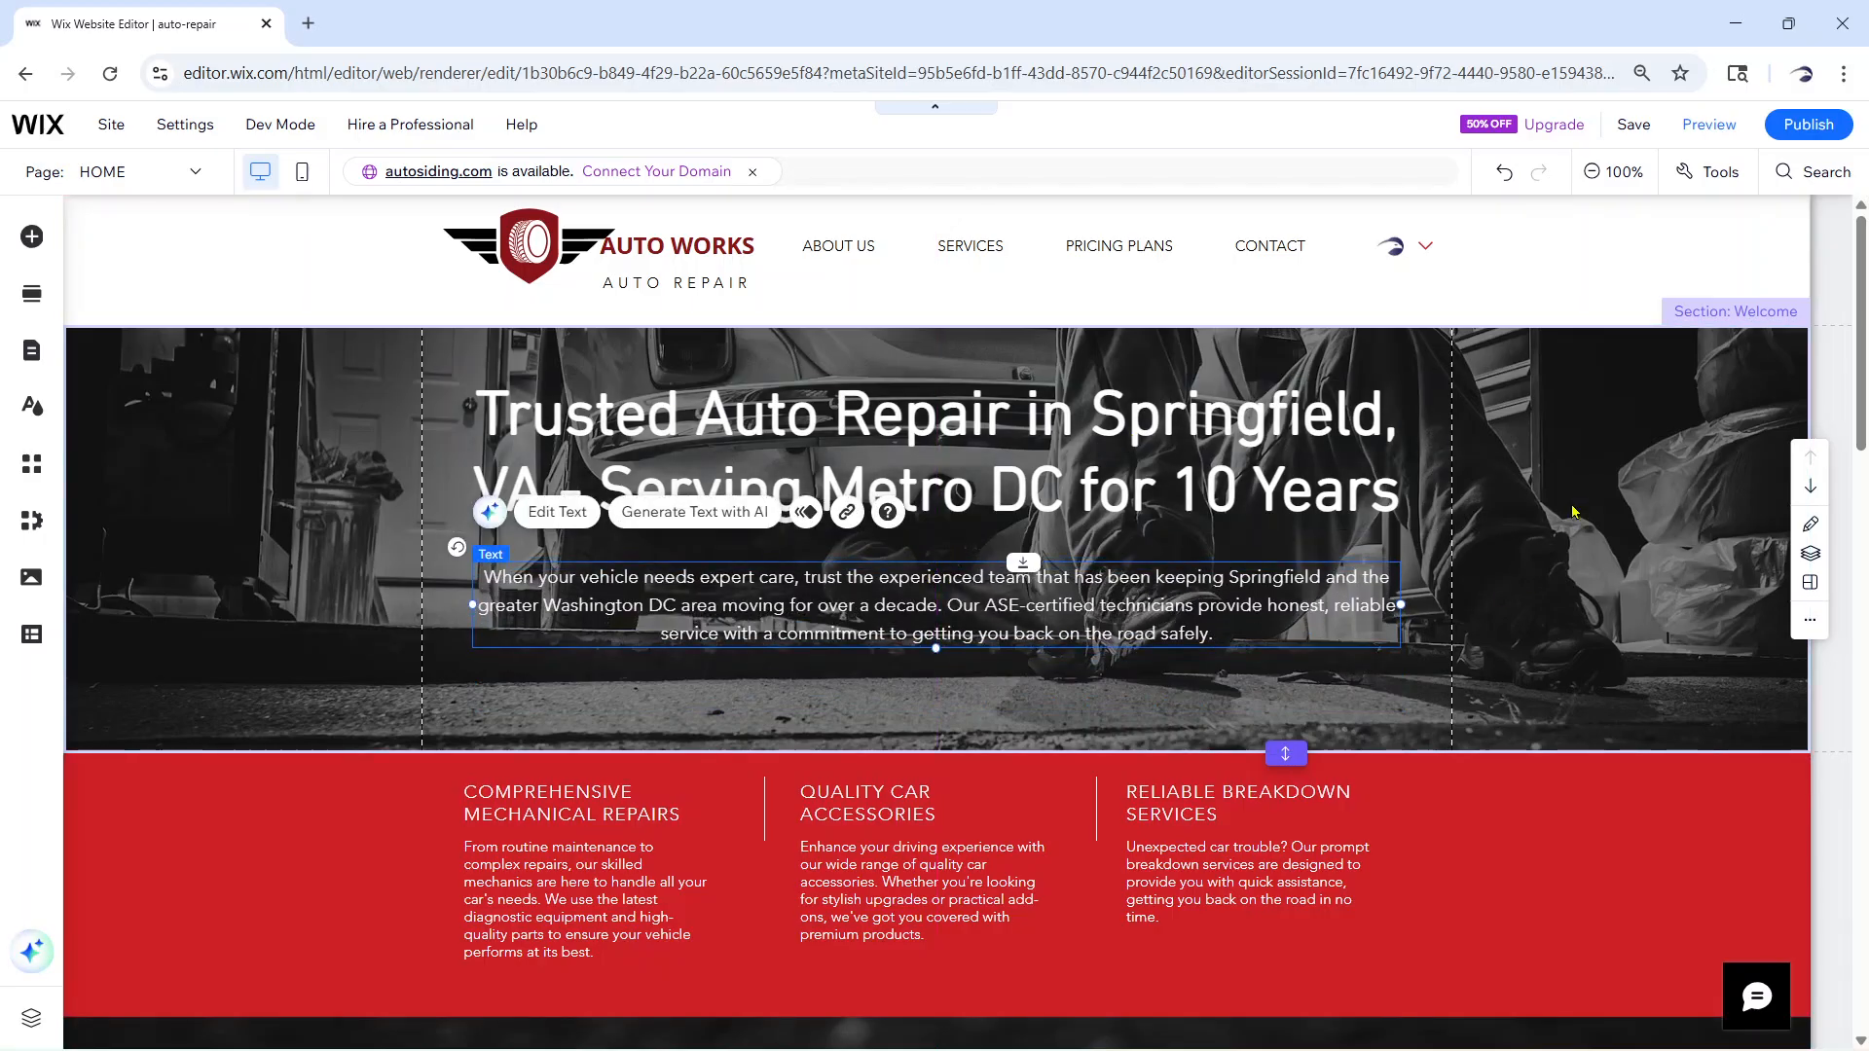
pyautogui.click(1508, 569)
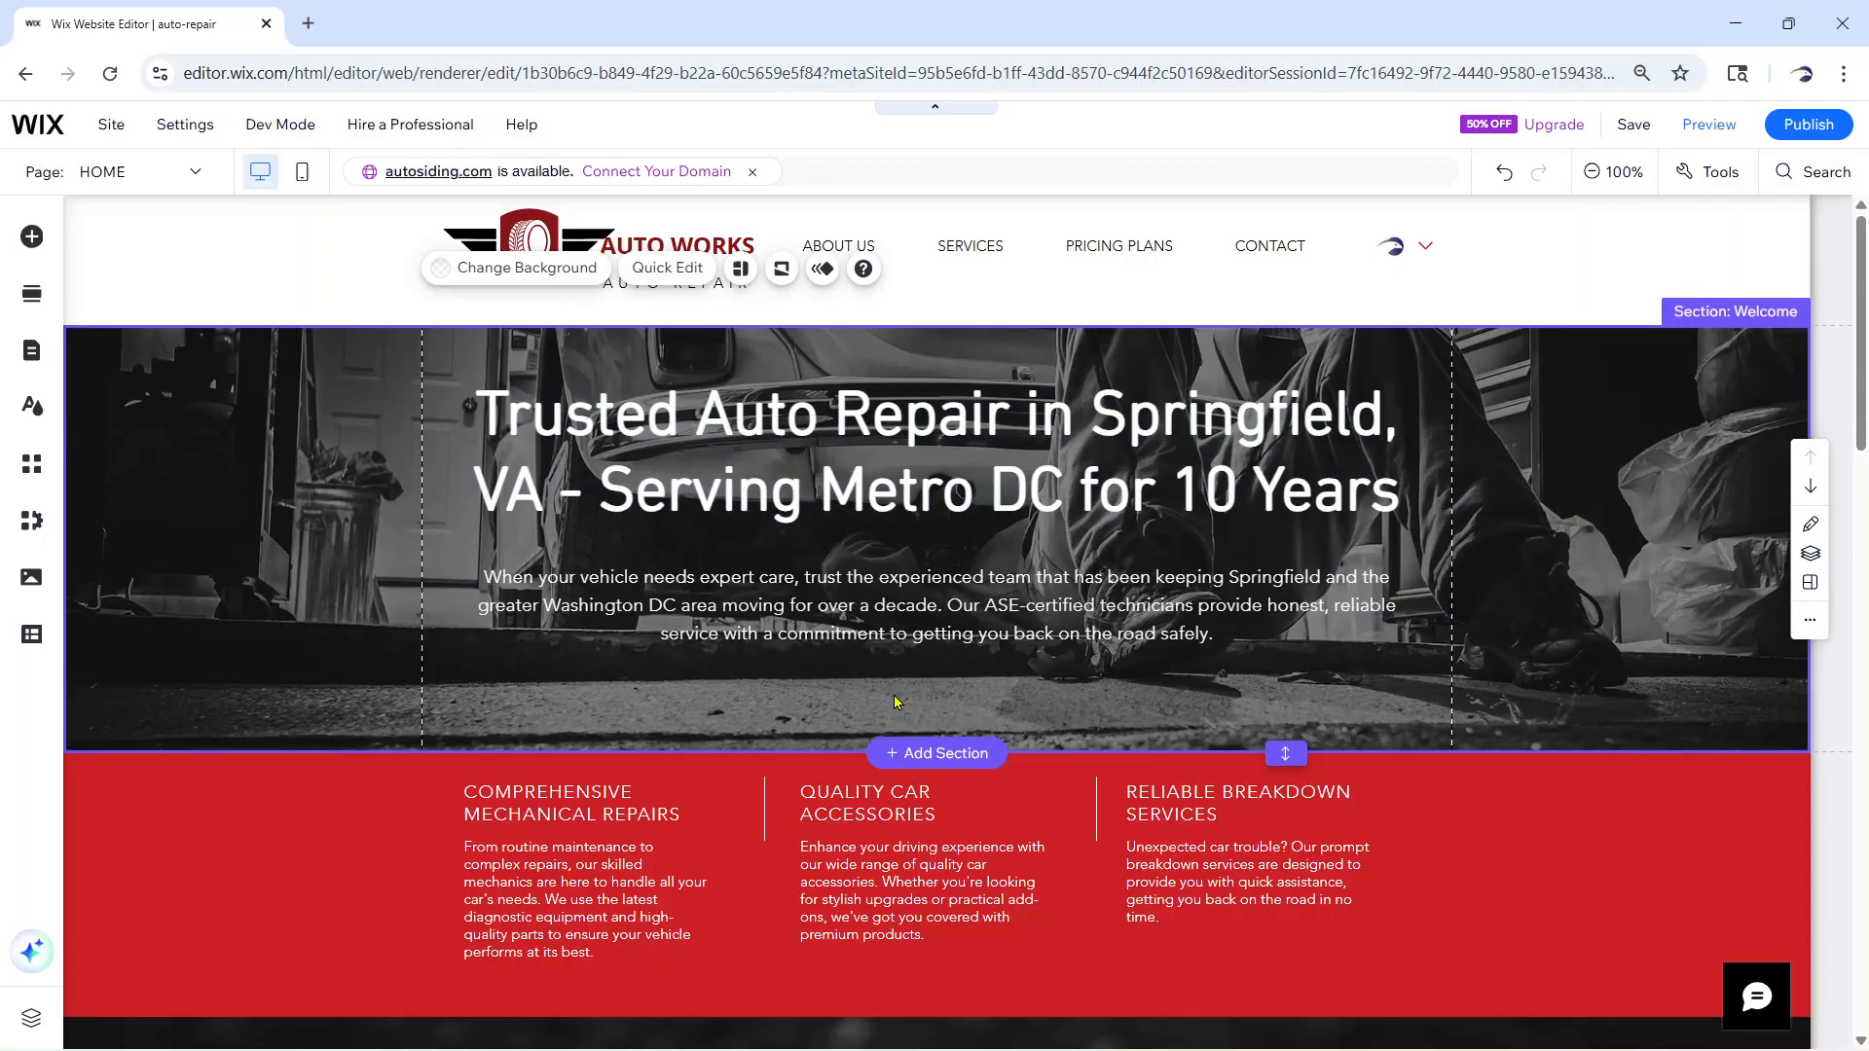
# Save the site and dismiss the save confirmation with "Don't show this again" enabled
pyautogui.click(1633, 126)
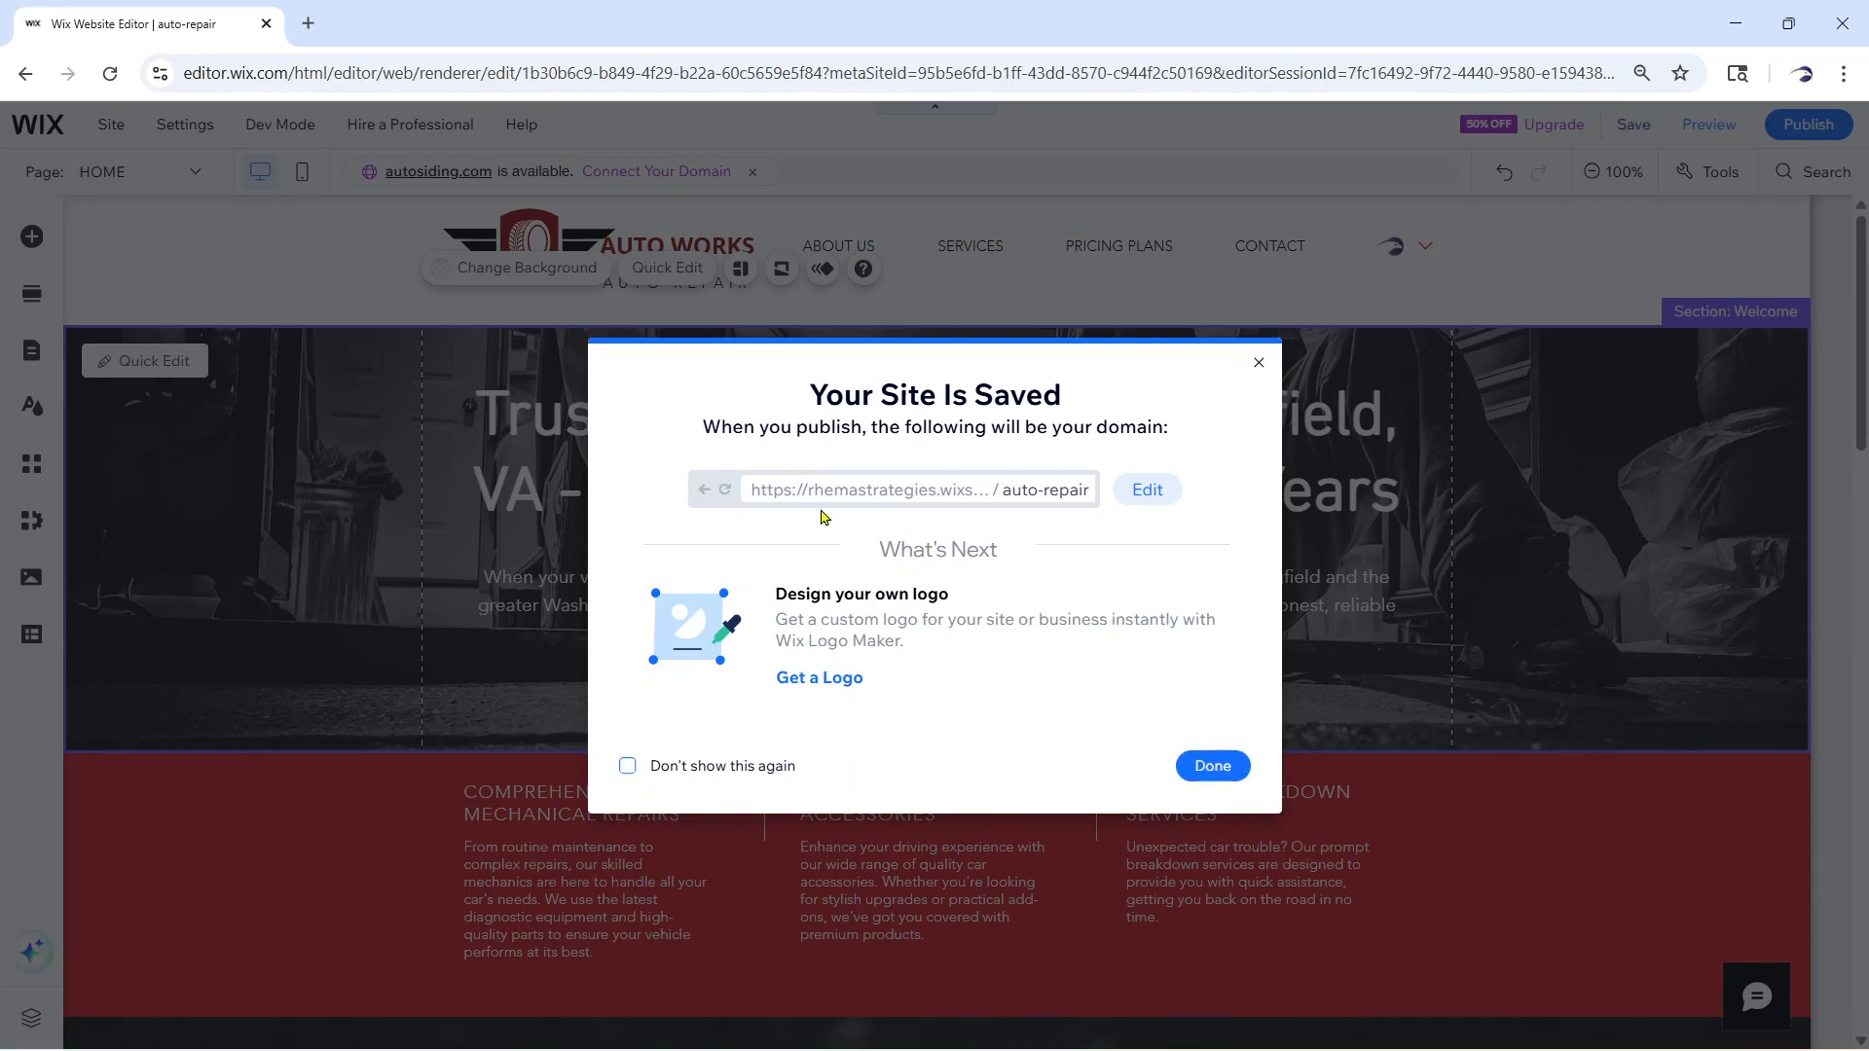
pyautogui.click(627, 766)
pyautogui.click(1210, 766)
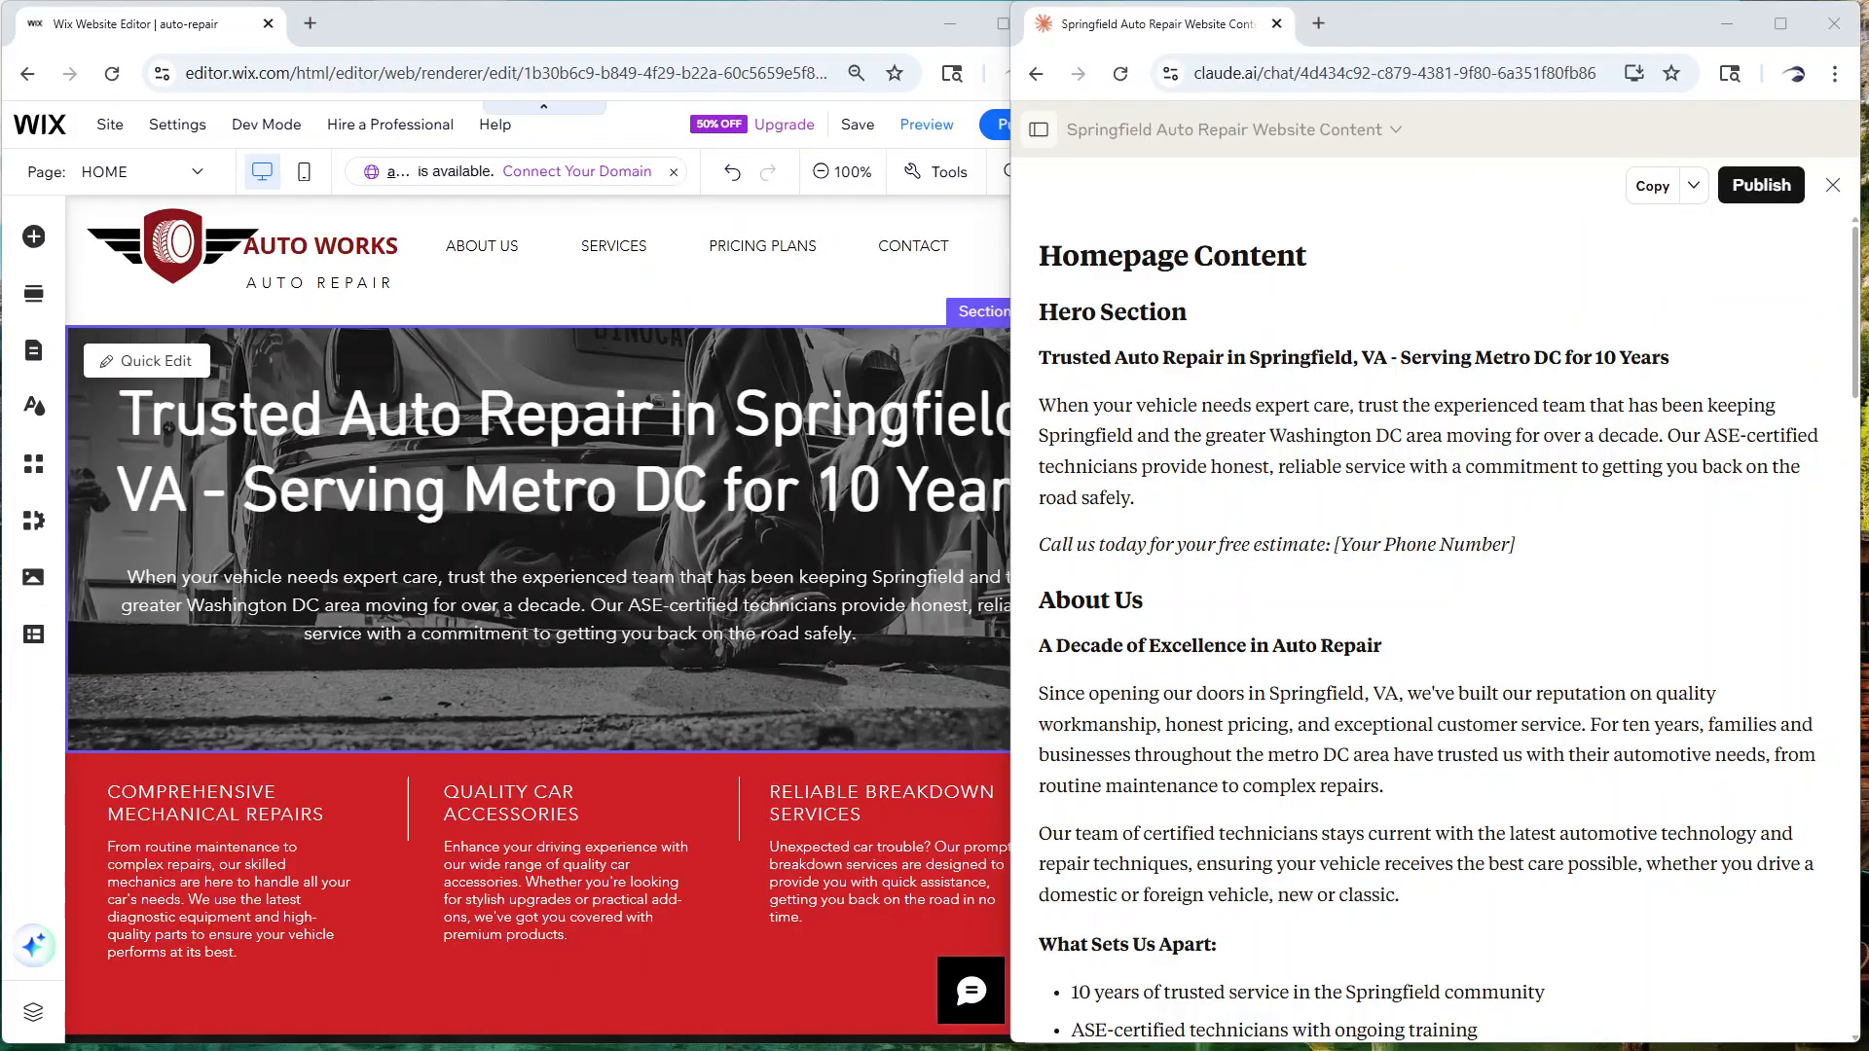
# Return to the maximized Wix editor and browse the available backgrounds for the Welcome section without changing it
pyautogui.click(669, 45)
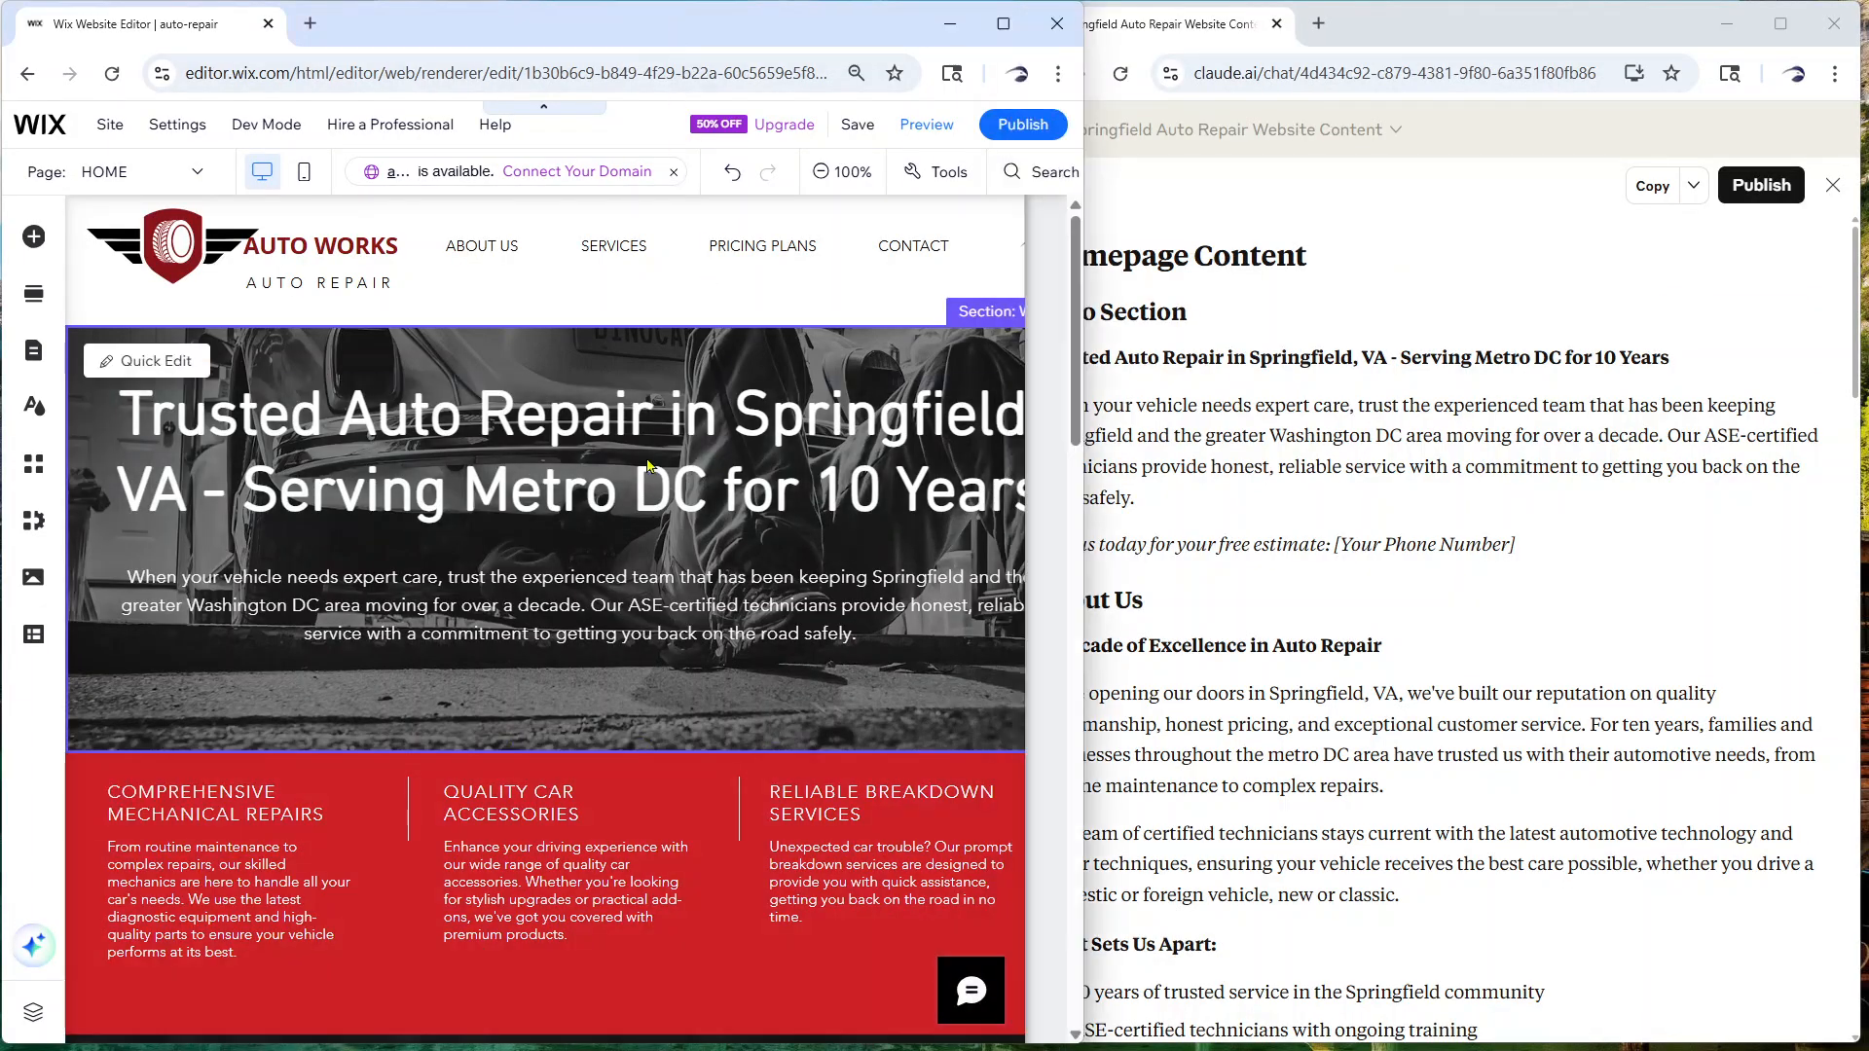
pyautogui.click(1001, 26)
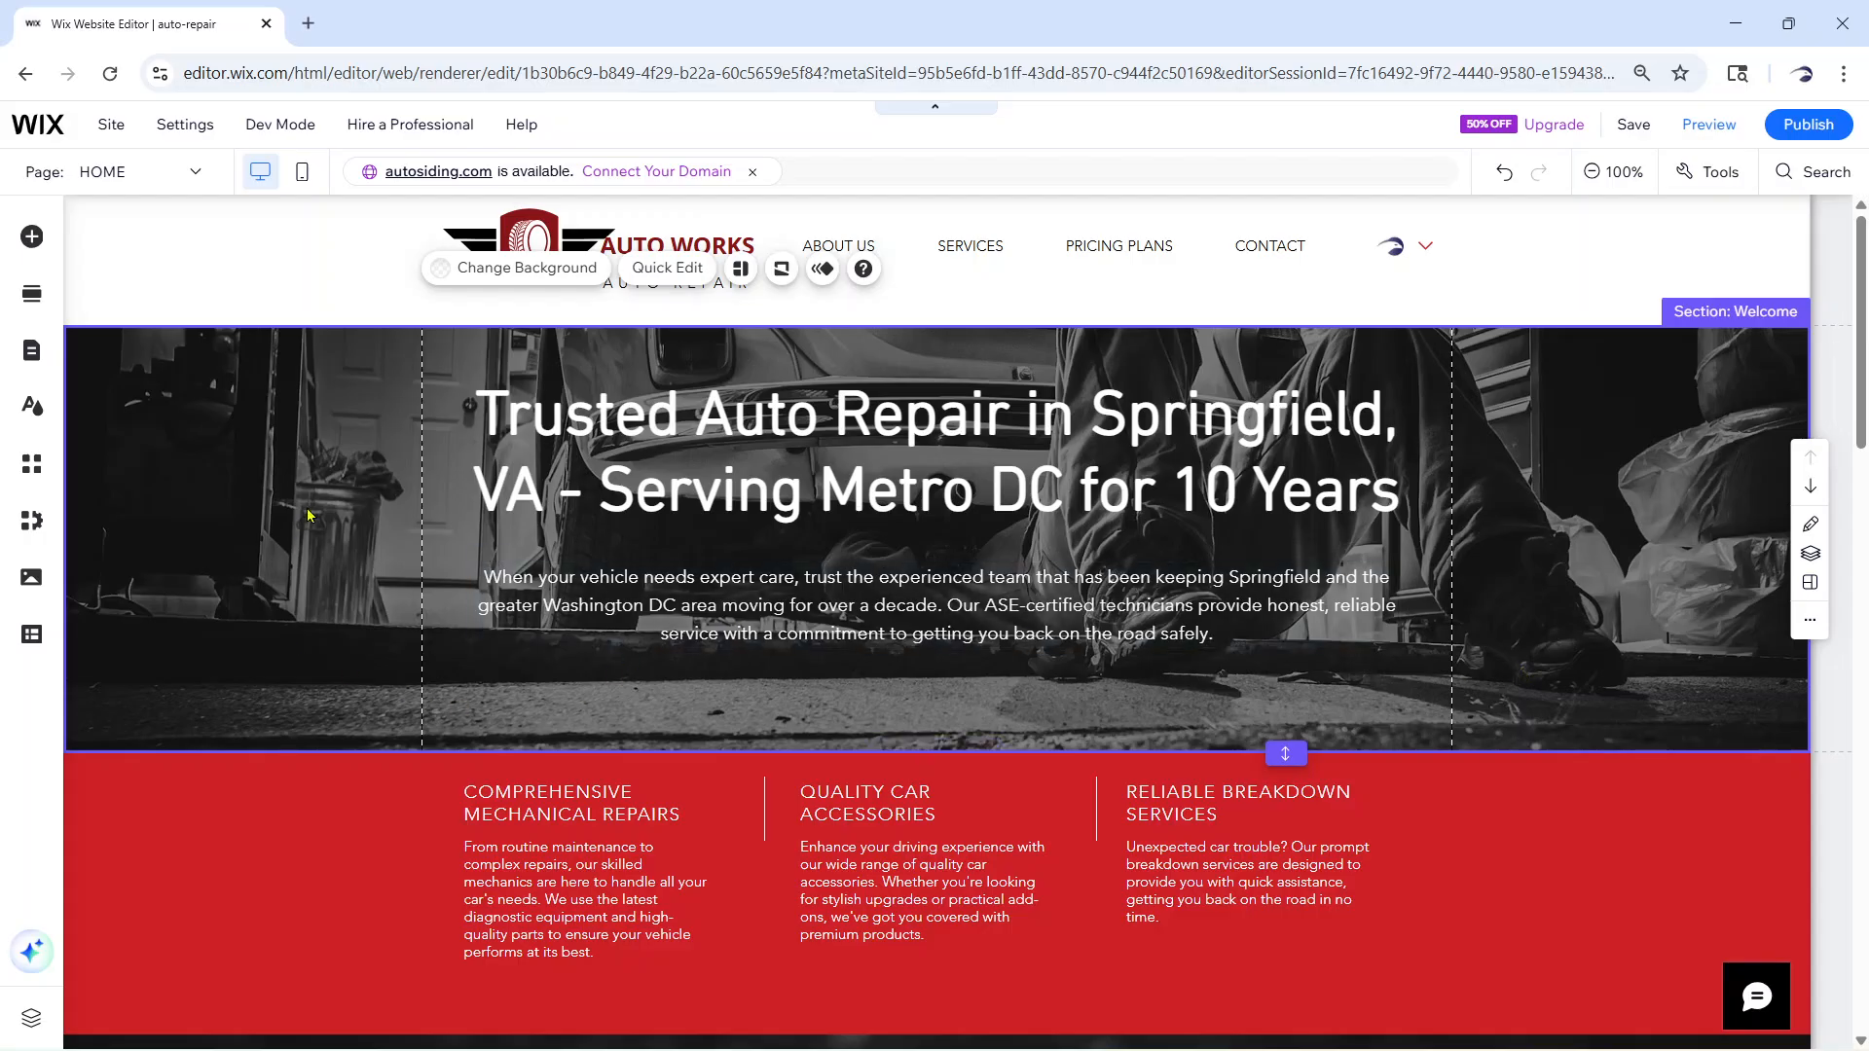
pyautogui.click(548, 271)
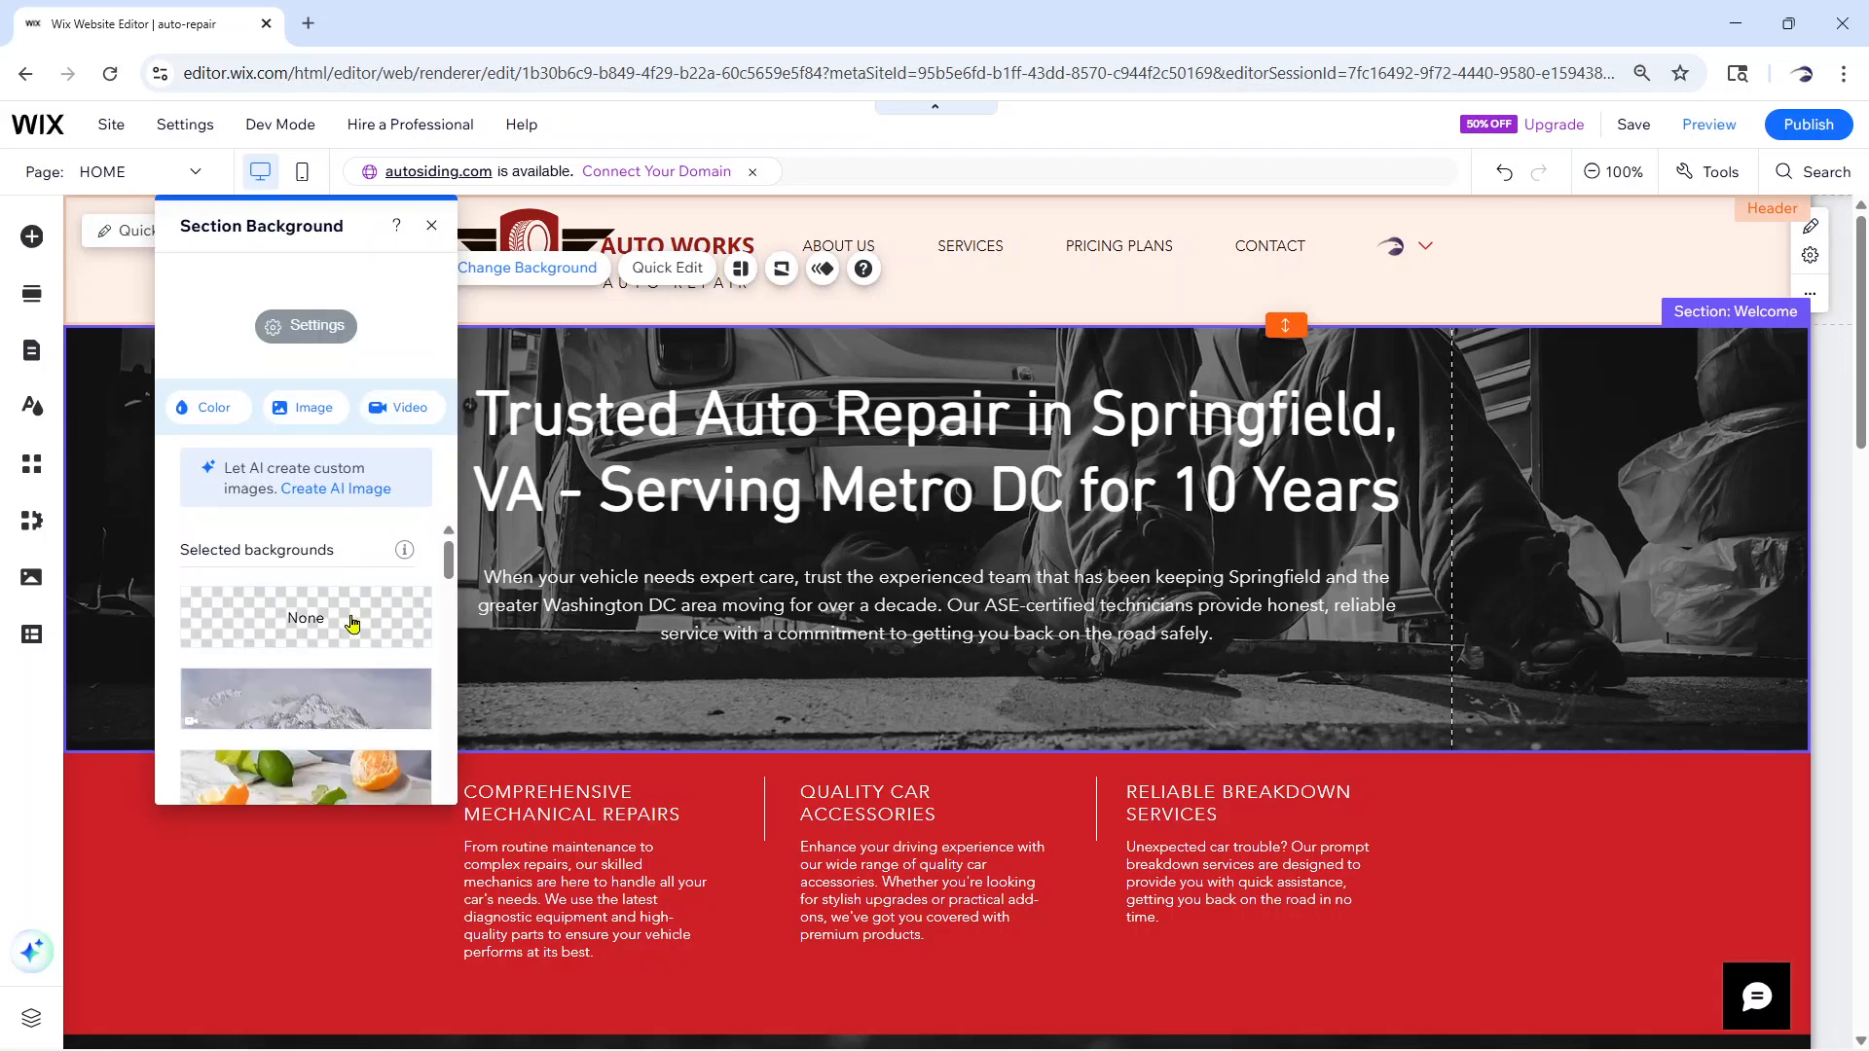
pyautogui.scroll(-6, 353, 623)
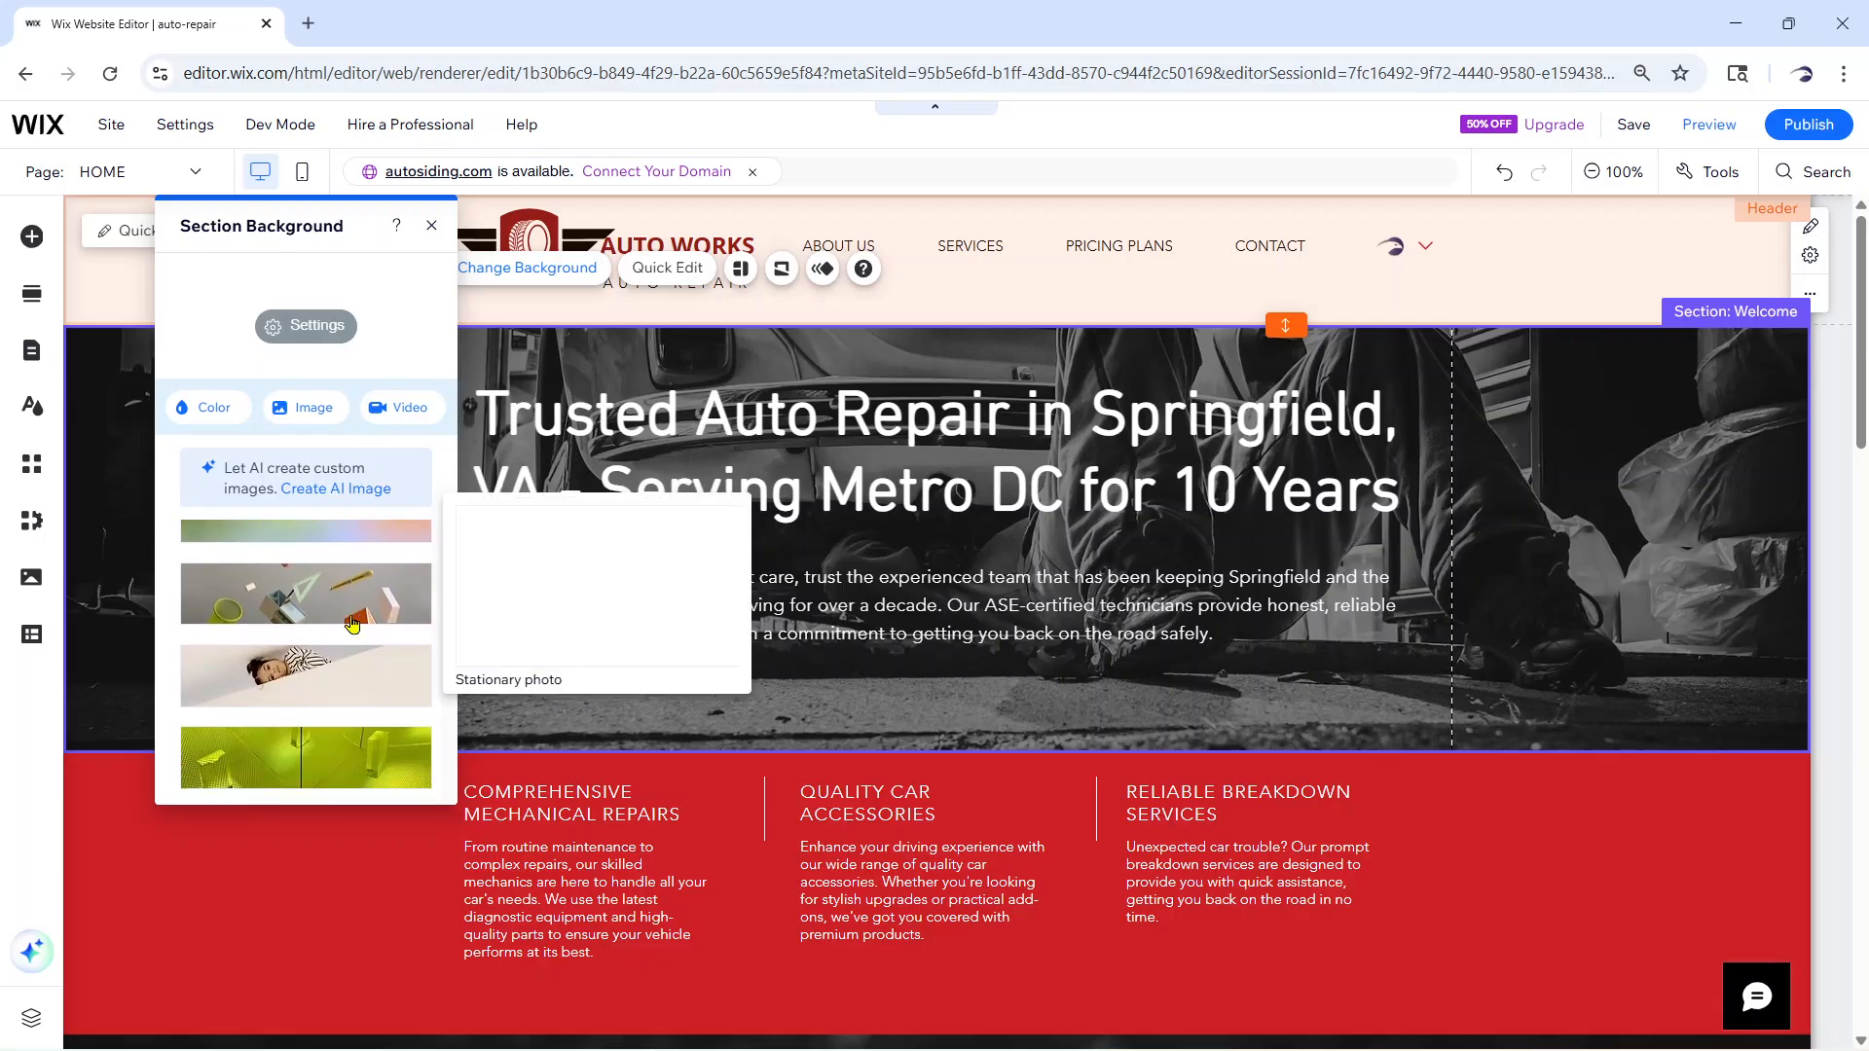
pyautogui.moveTo(352, 624)
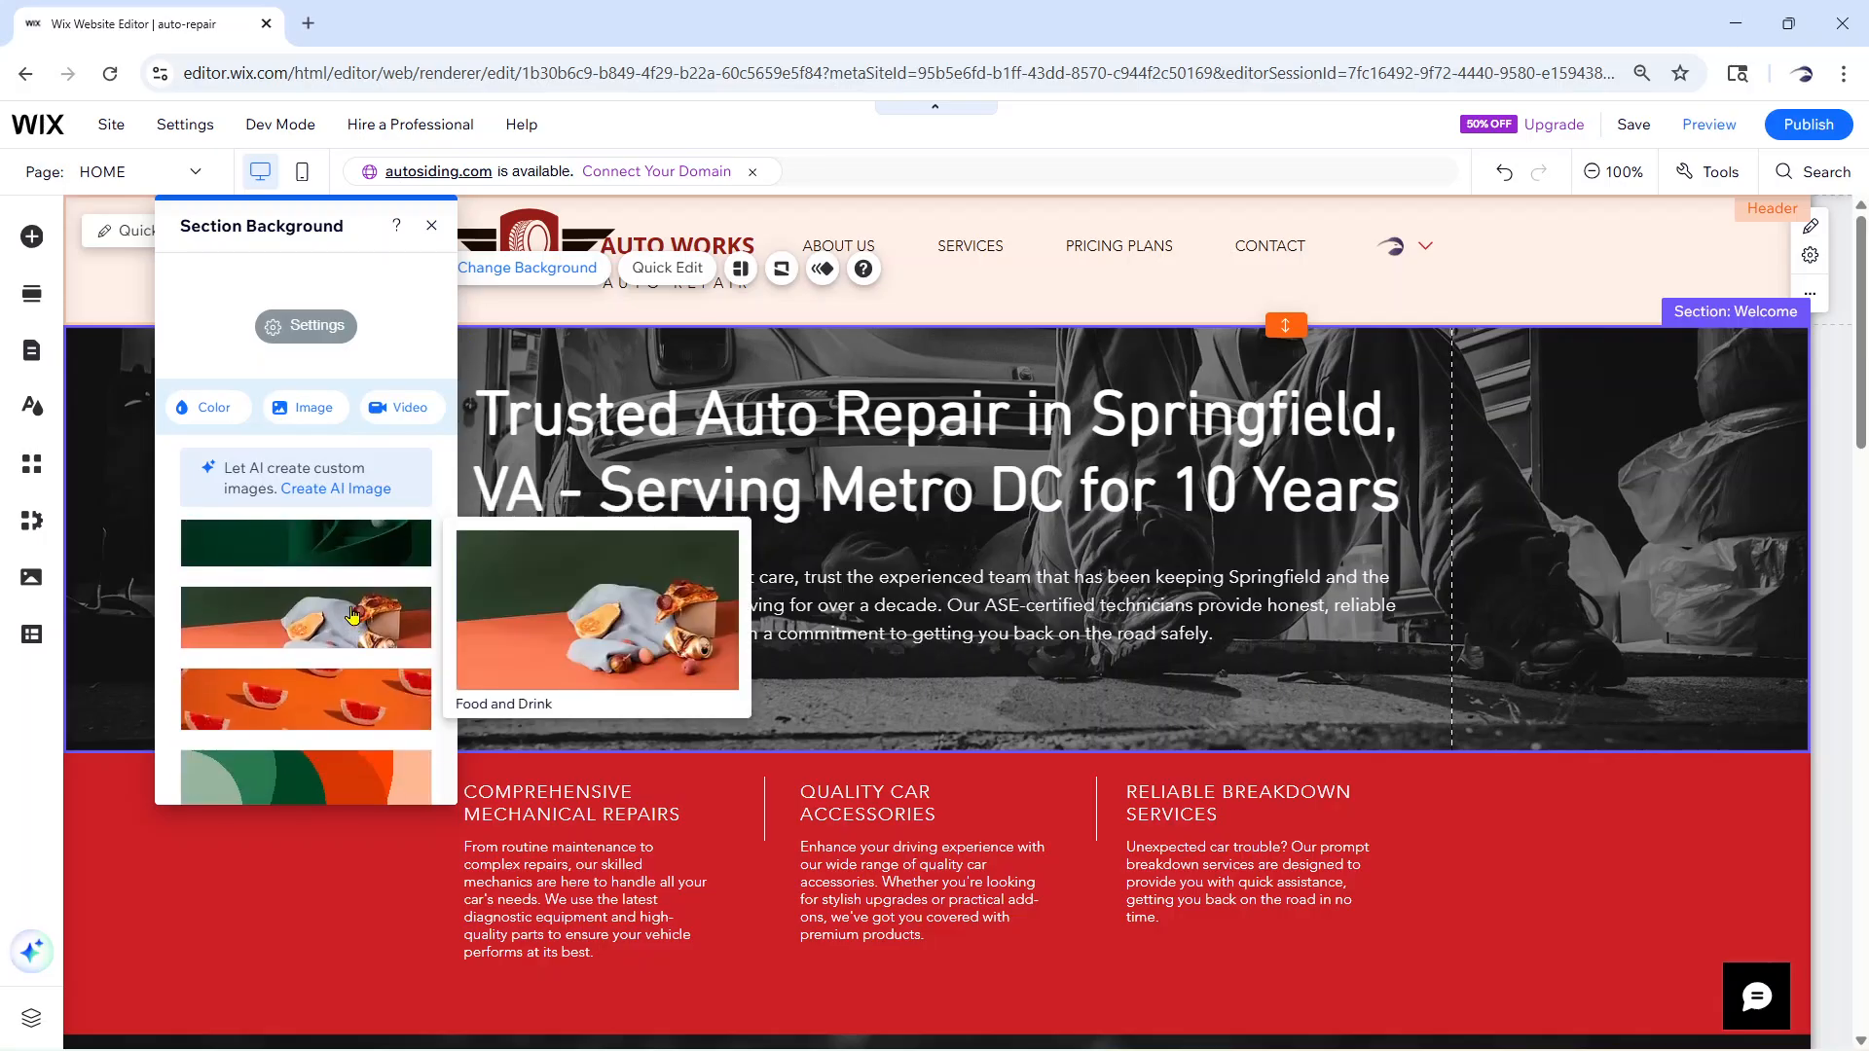
pyautogui.click(430, 227)
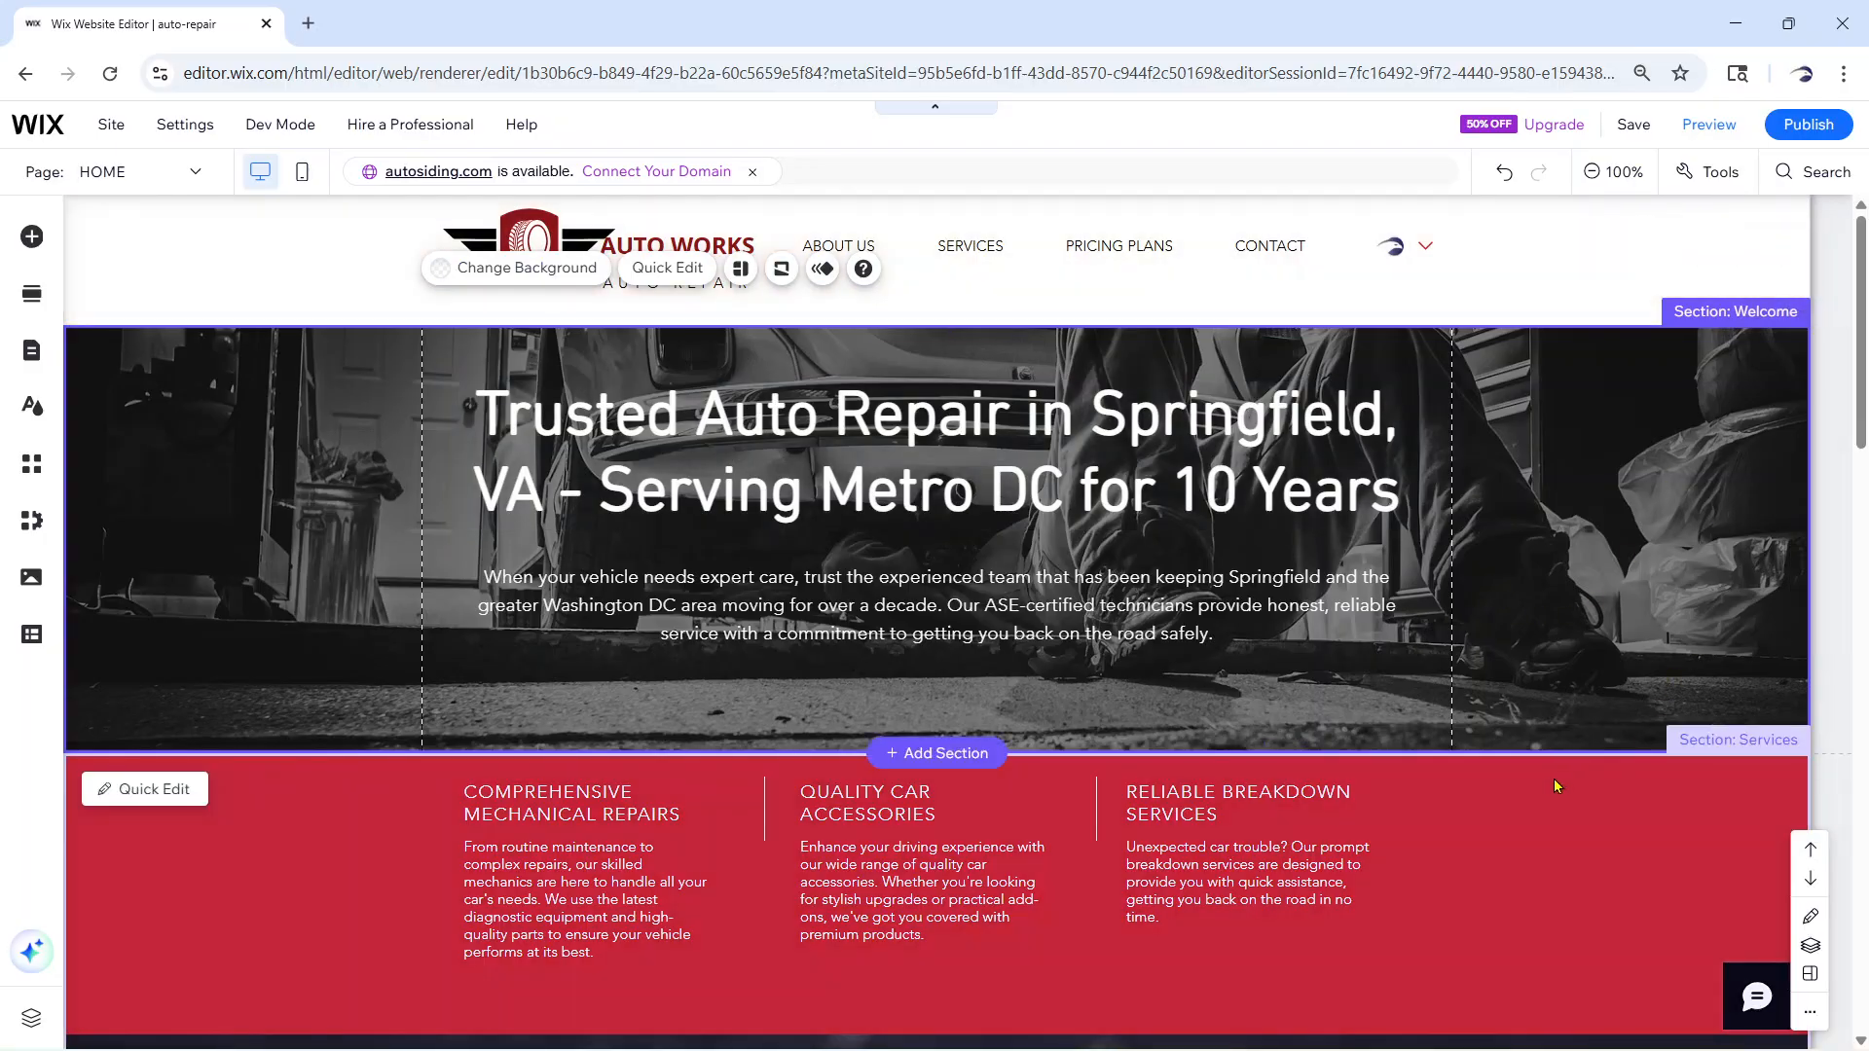
pyautogui.scroll(-1, 1499, 778)
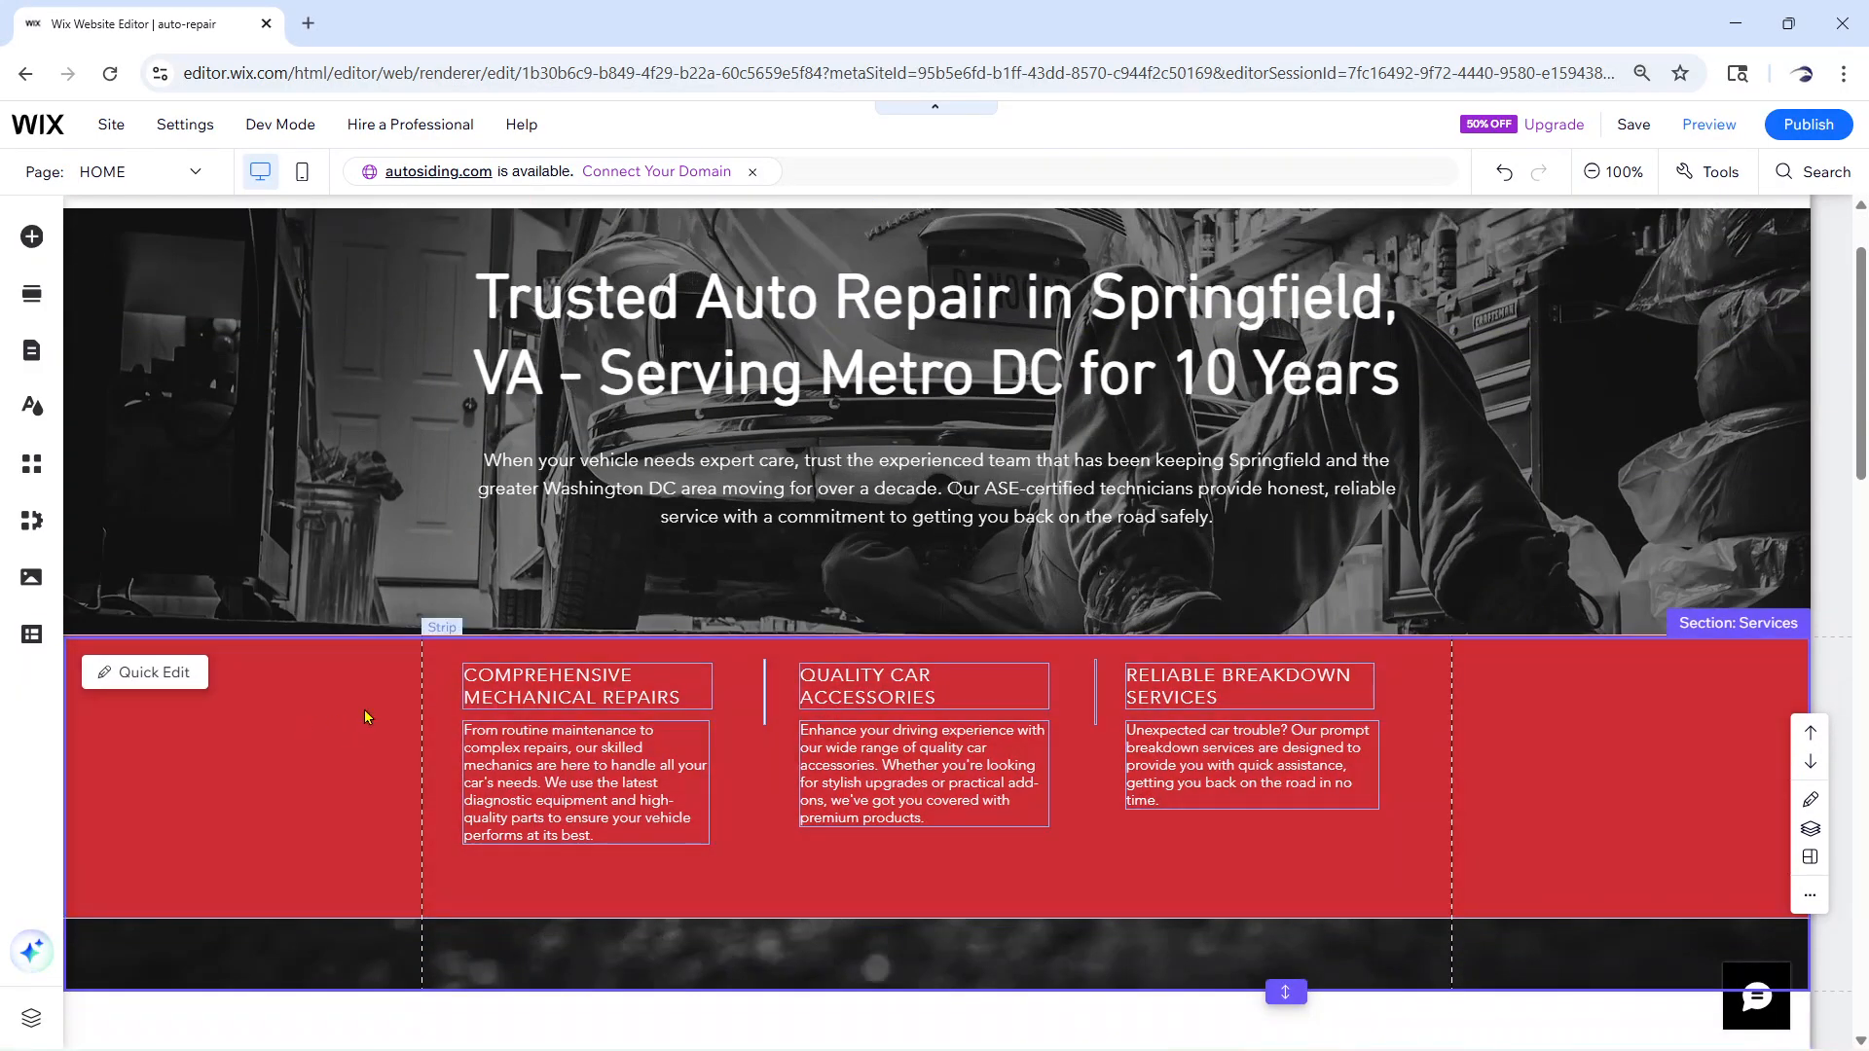
pyautogui.scroll(1, 365, 716)
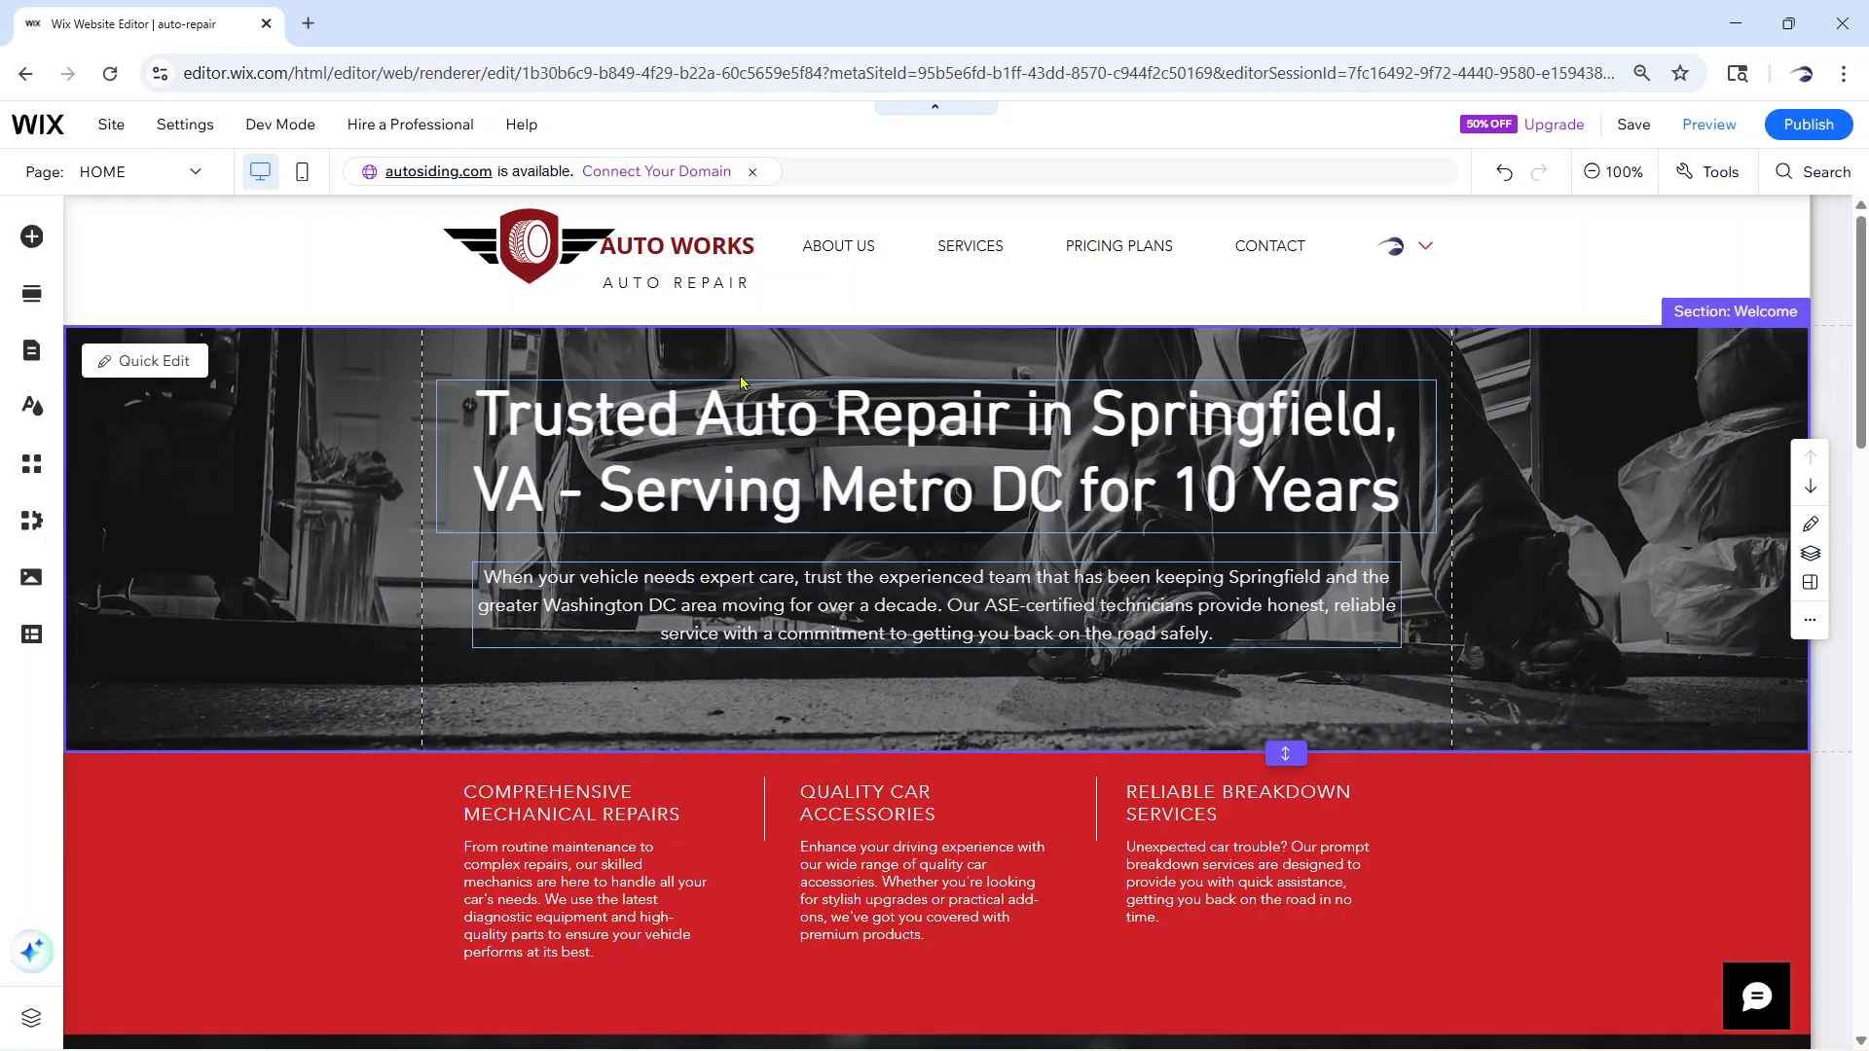
pyautogui.click(1691, 315)
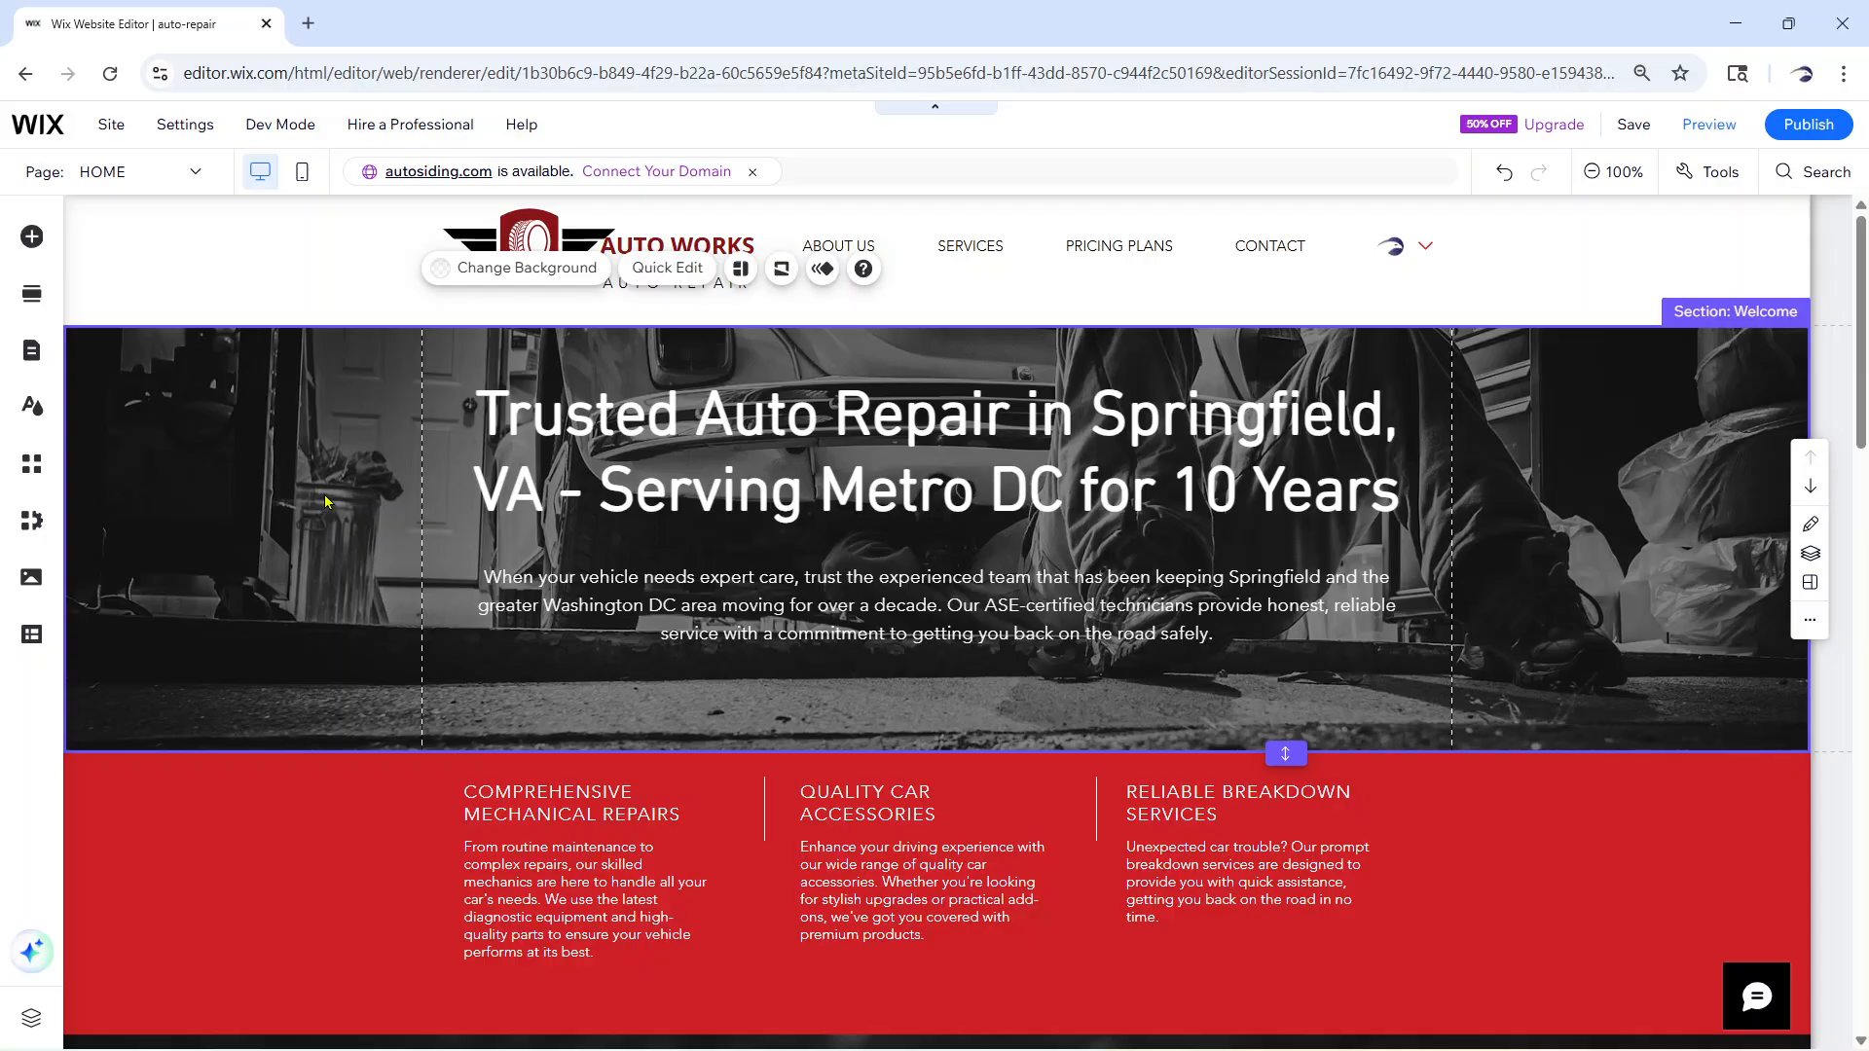
pyautogui.scroll(-2, 356, 857)
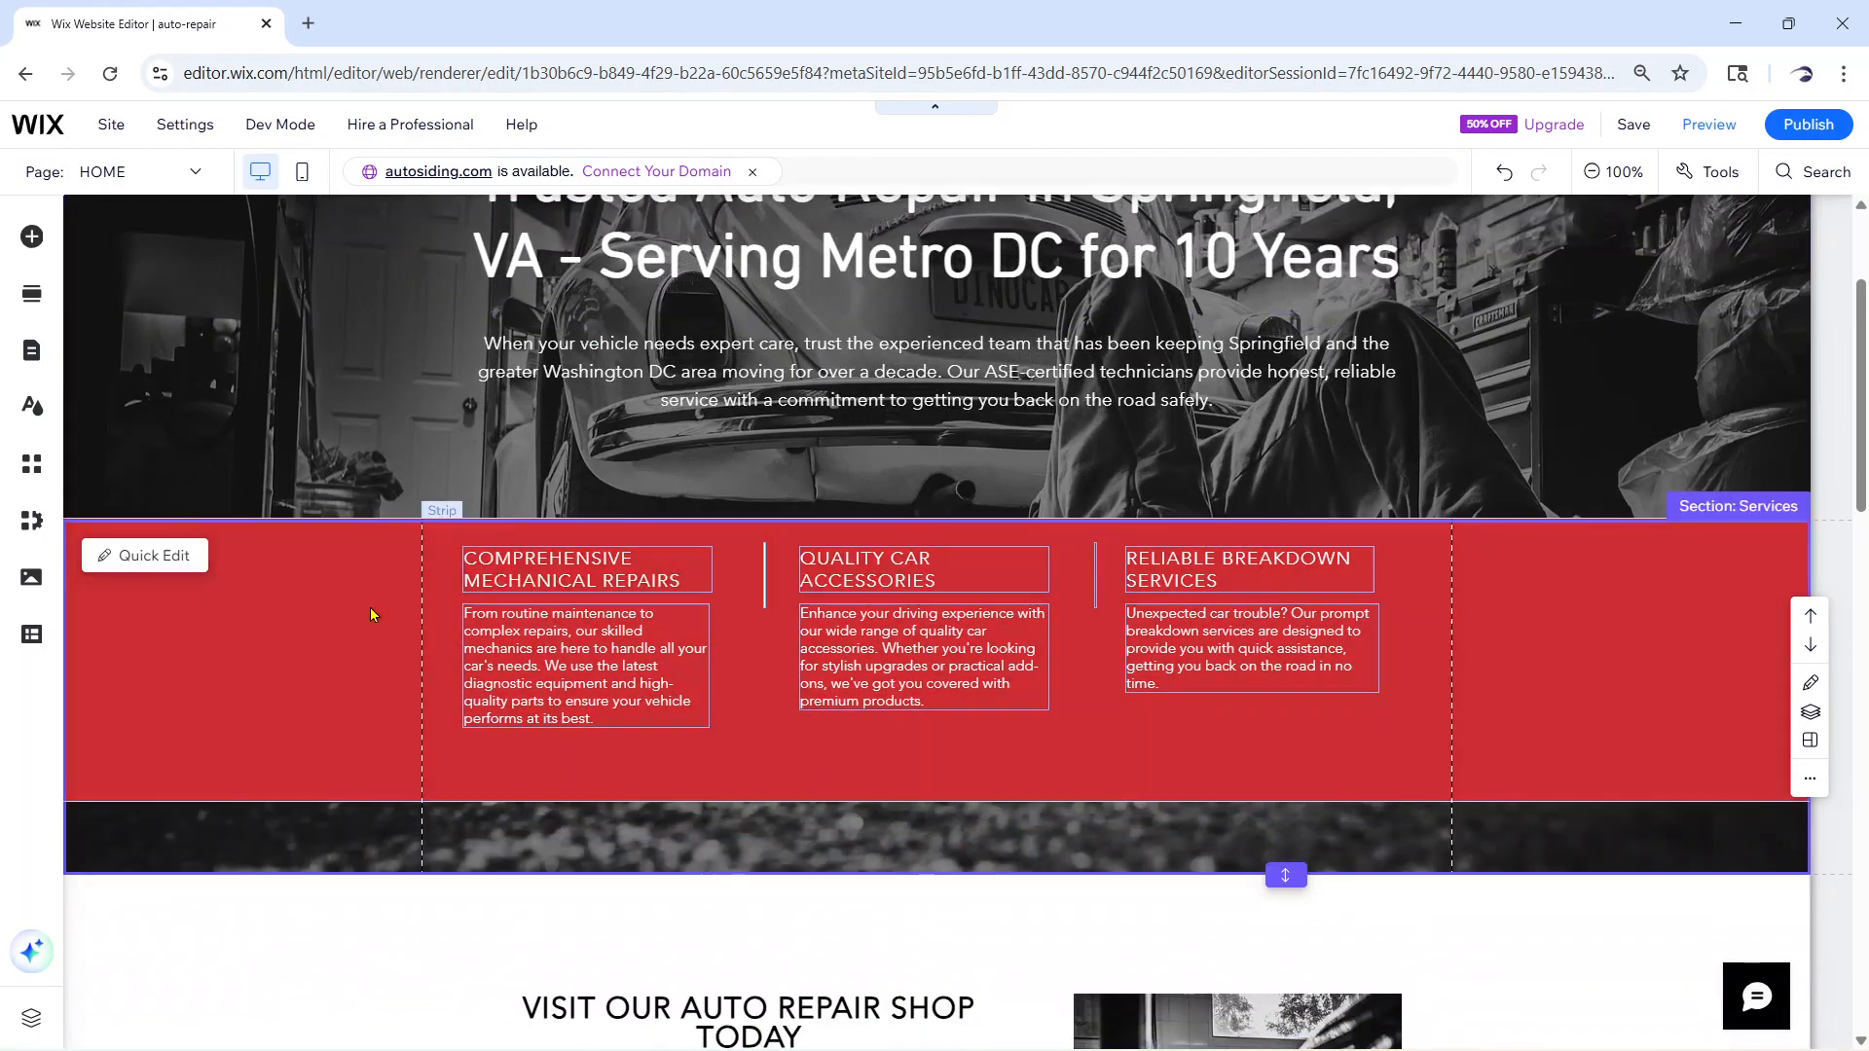
# Open the color choices for the Services strip background and start editing the site's theme colors
pyautogui.doubleClick(377, 584)
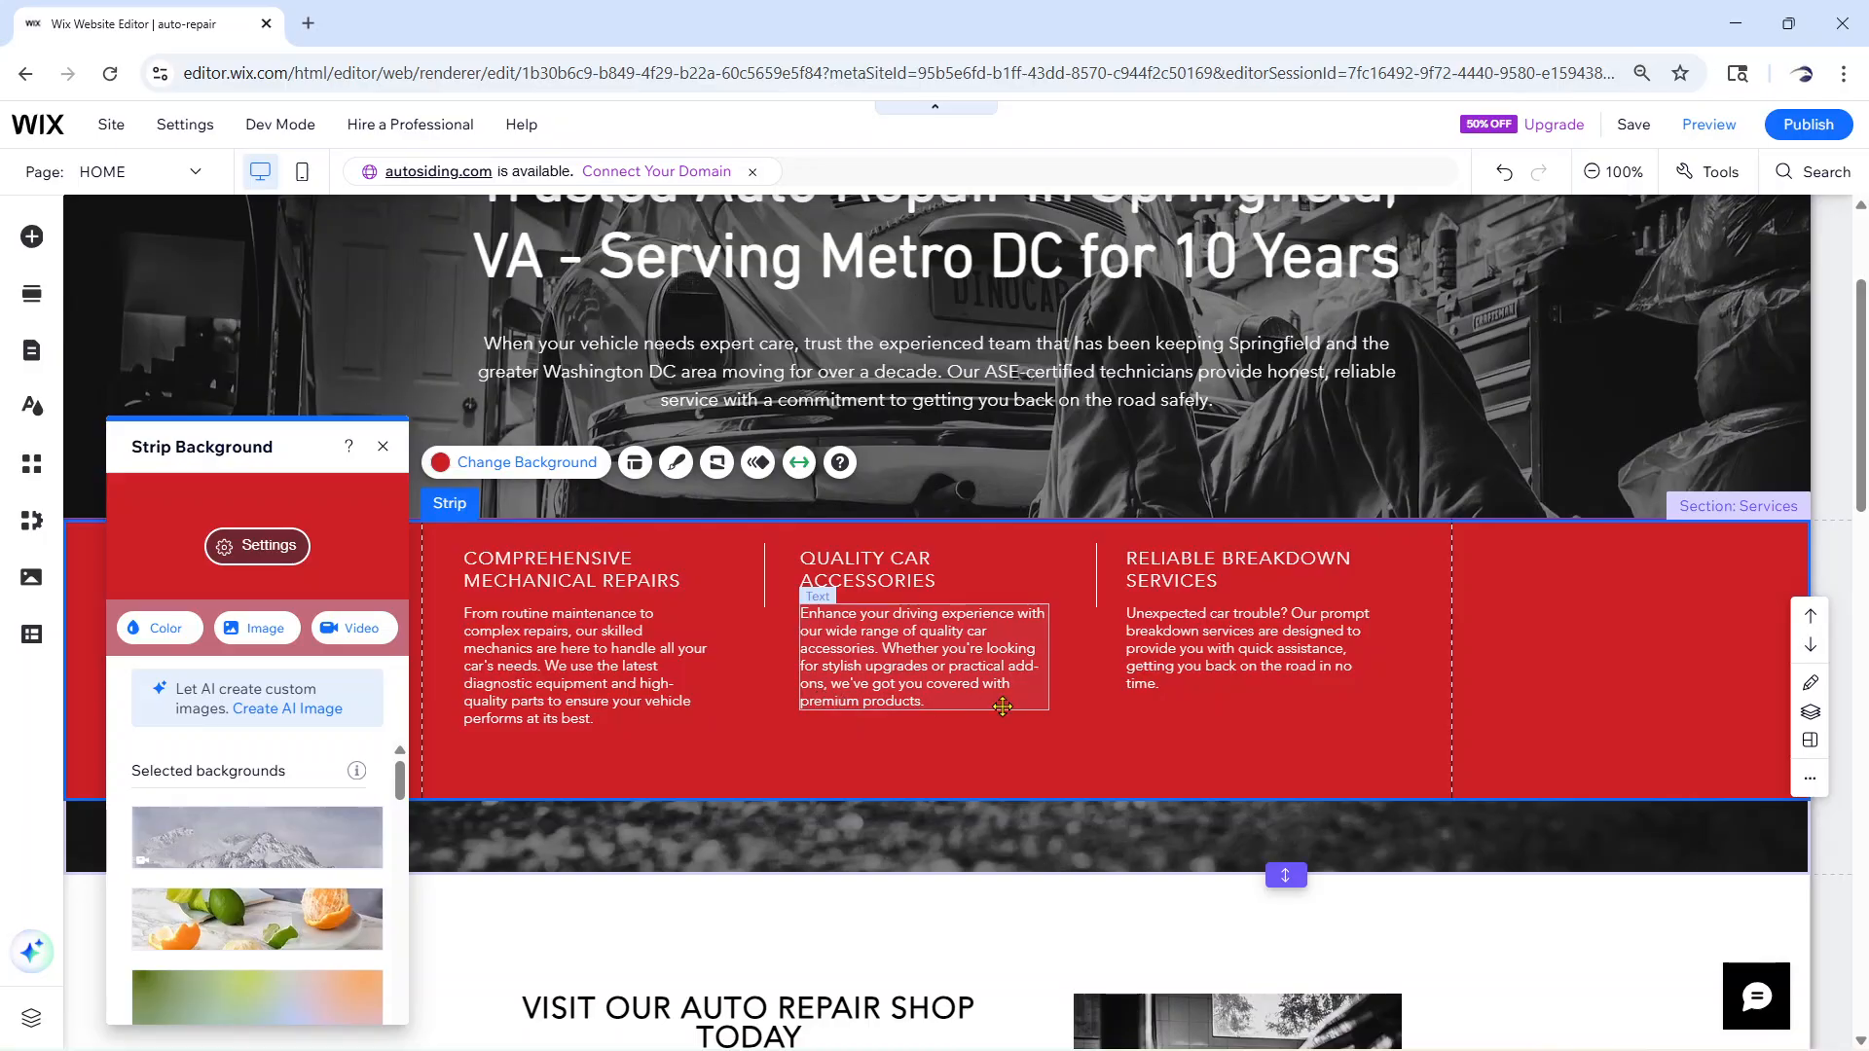
pyautogui.scroll(3, 1003, 706)
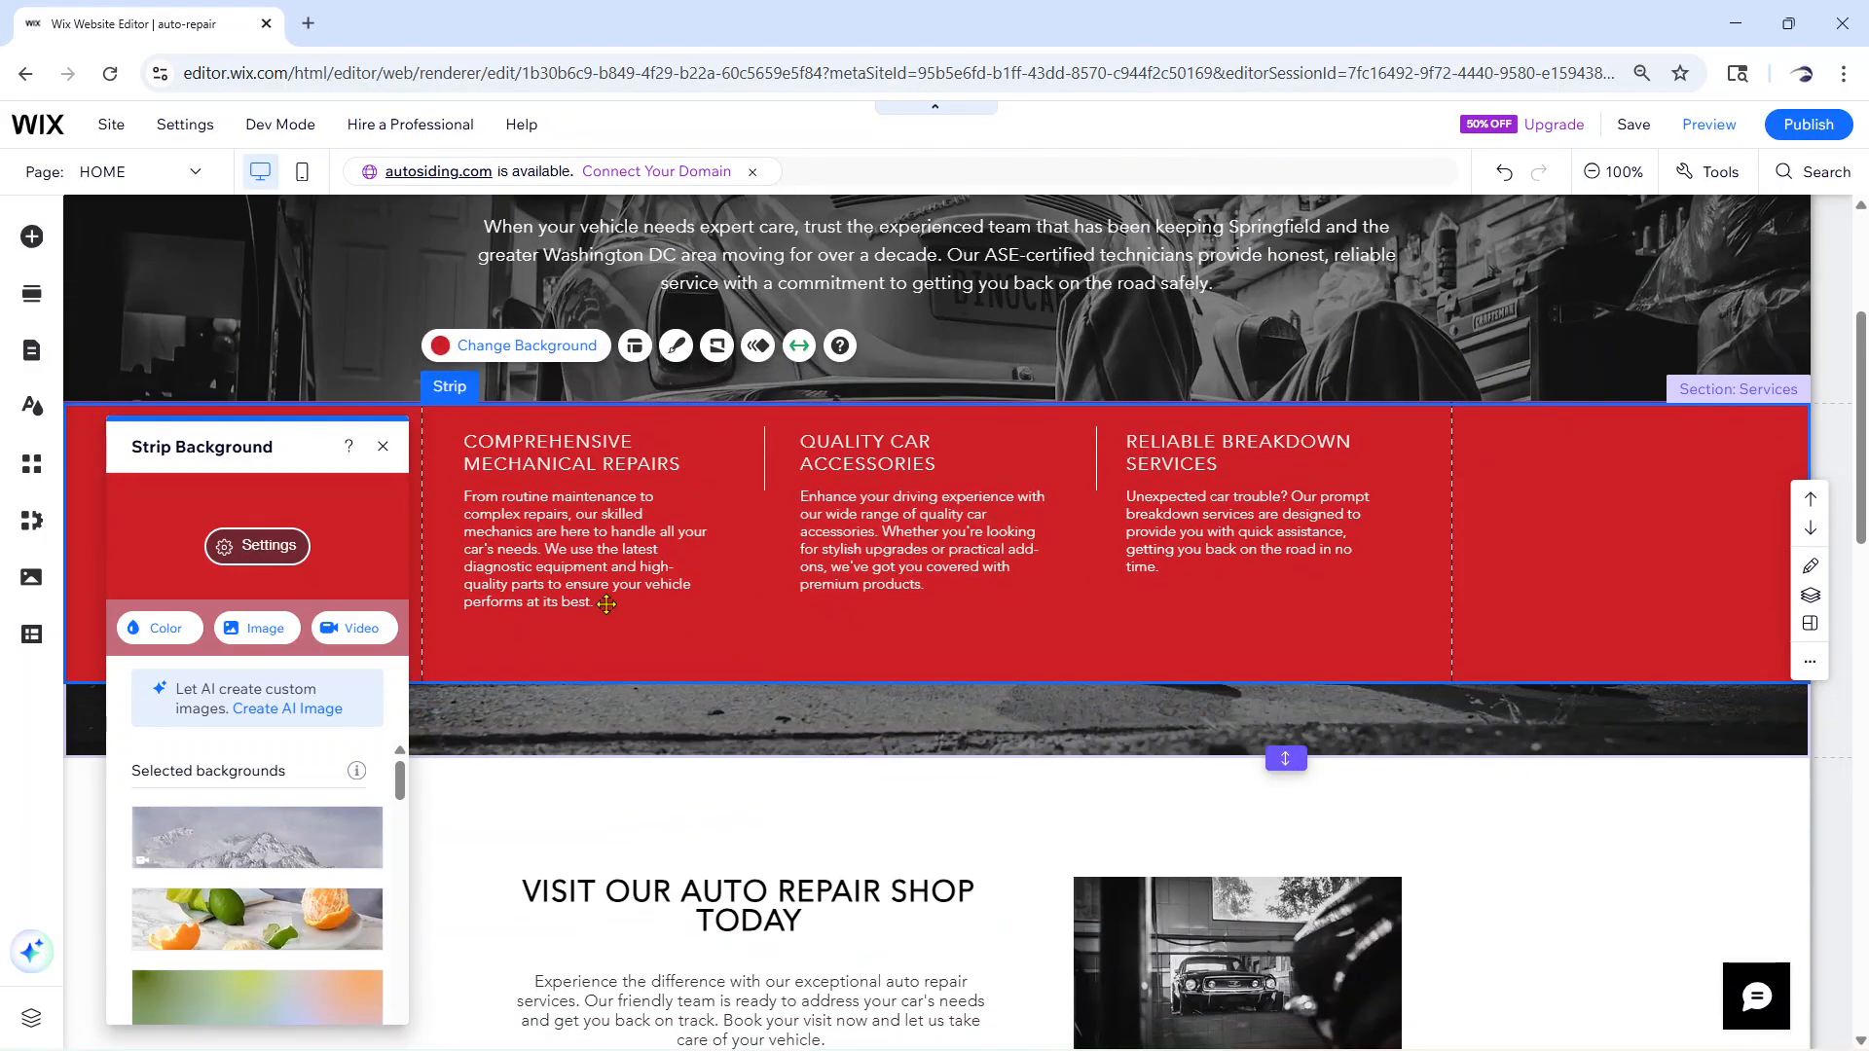
pyautogui.scroll(1, 623, 584)
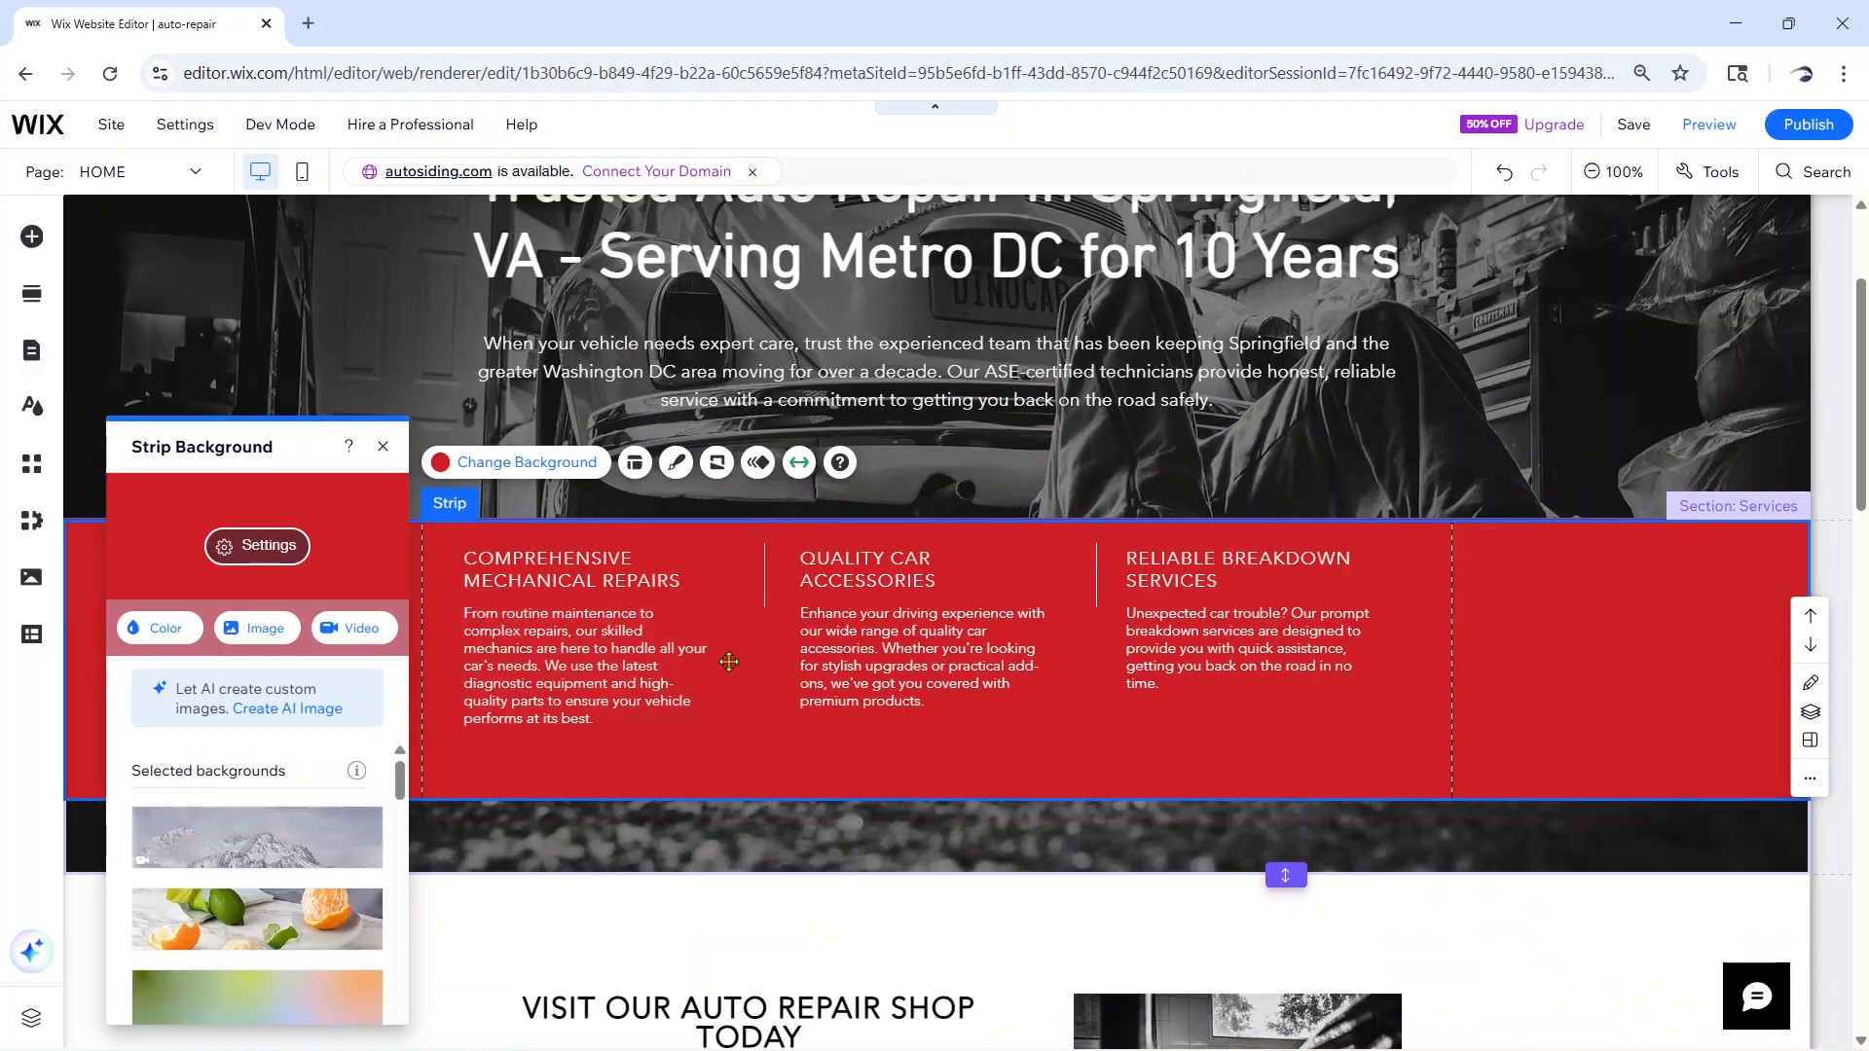
pyautogui.scroll(2, 725, 654)
pyautogui.scroll(-1, 686, 856)
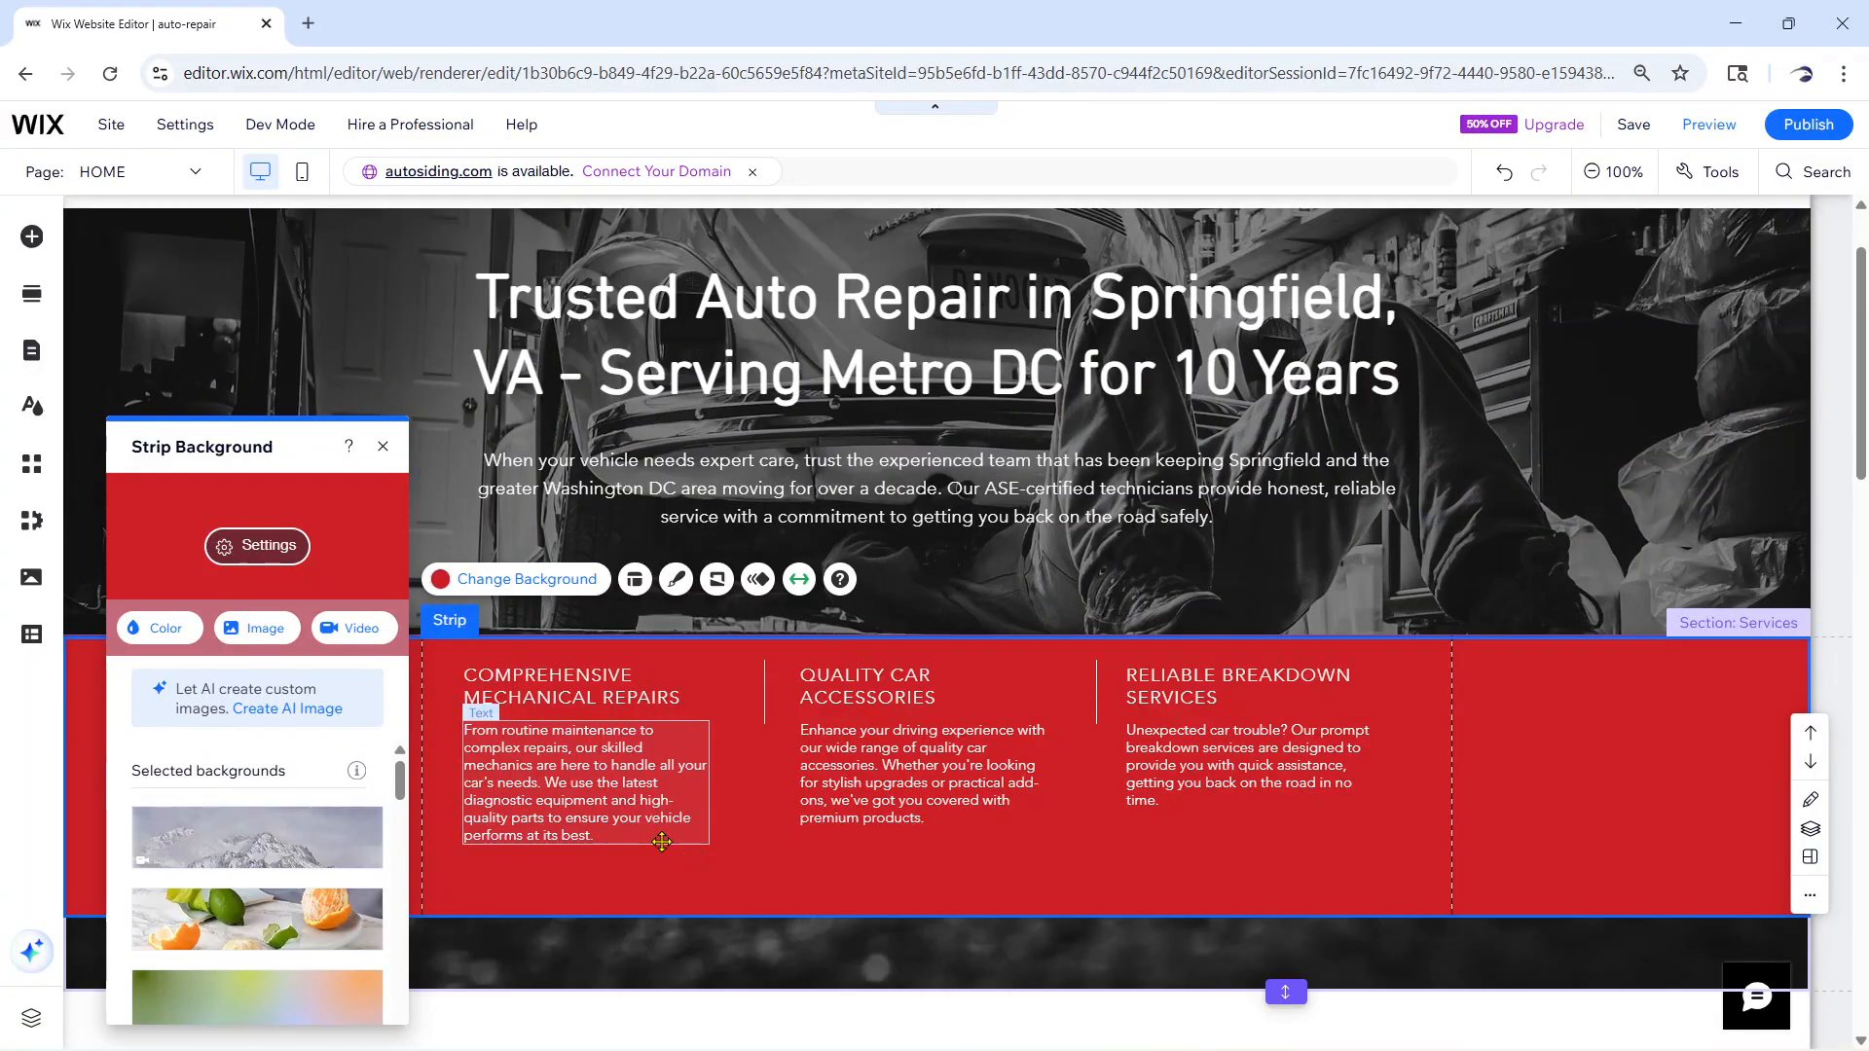
pyautogui.click(524, 589)
pyautogui.click(523, 589)
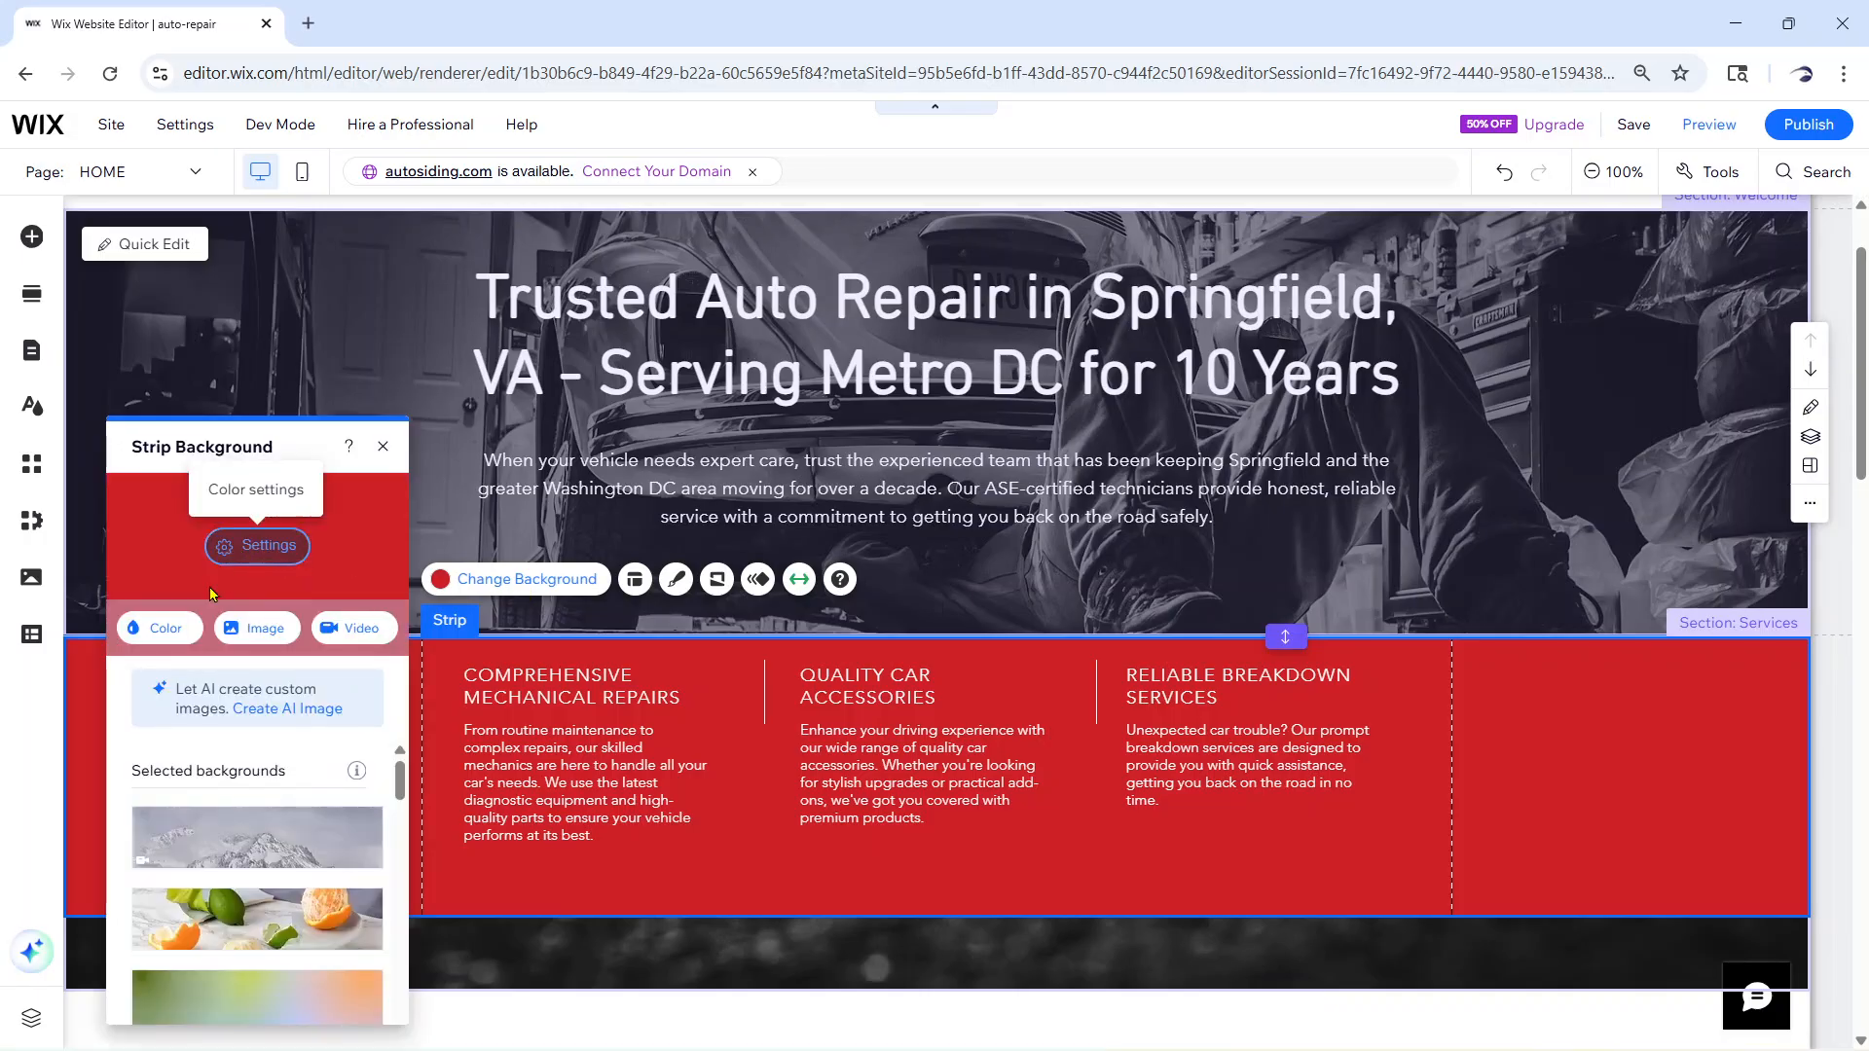
pyautogui.click(182, 641)
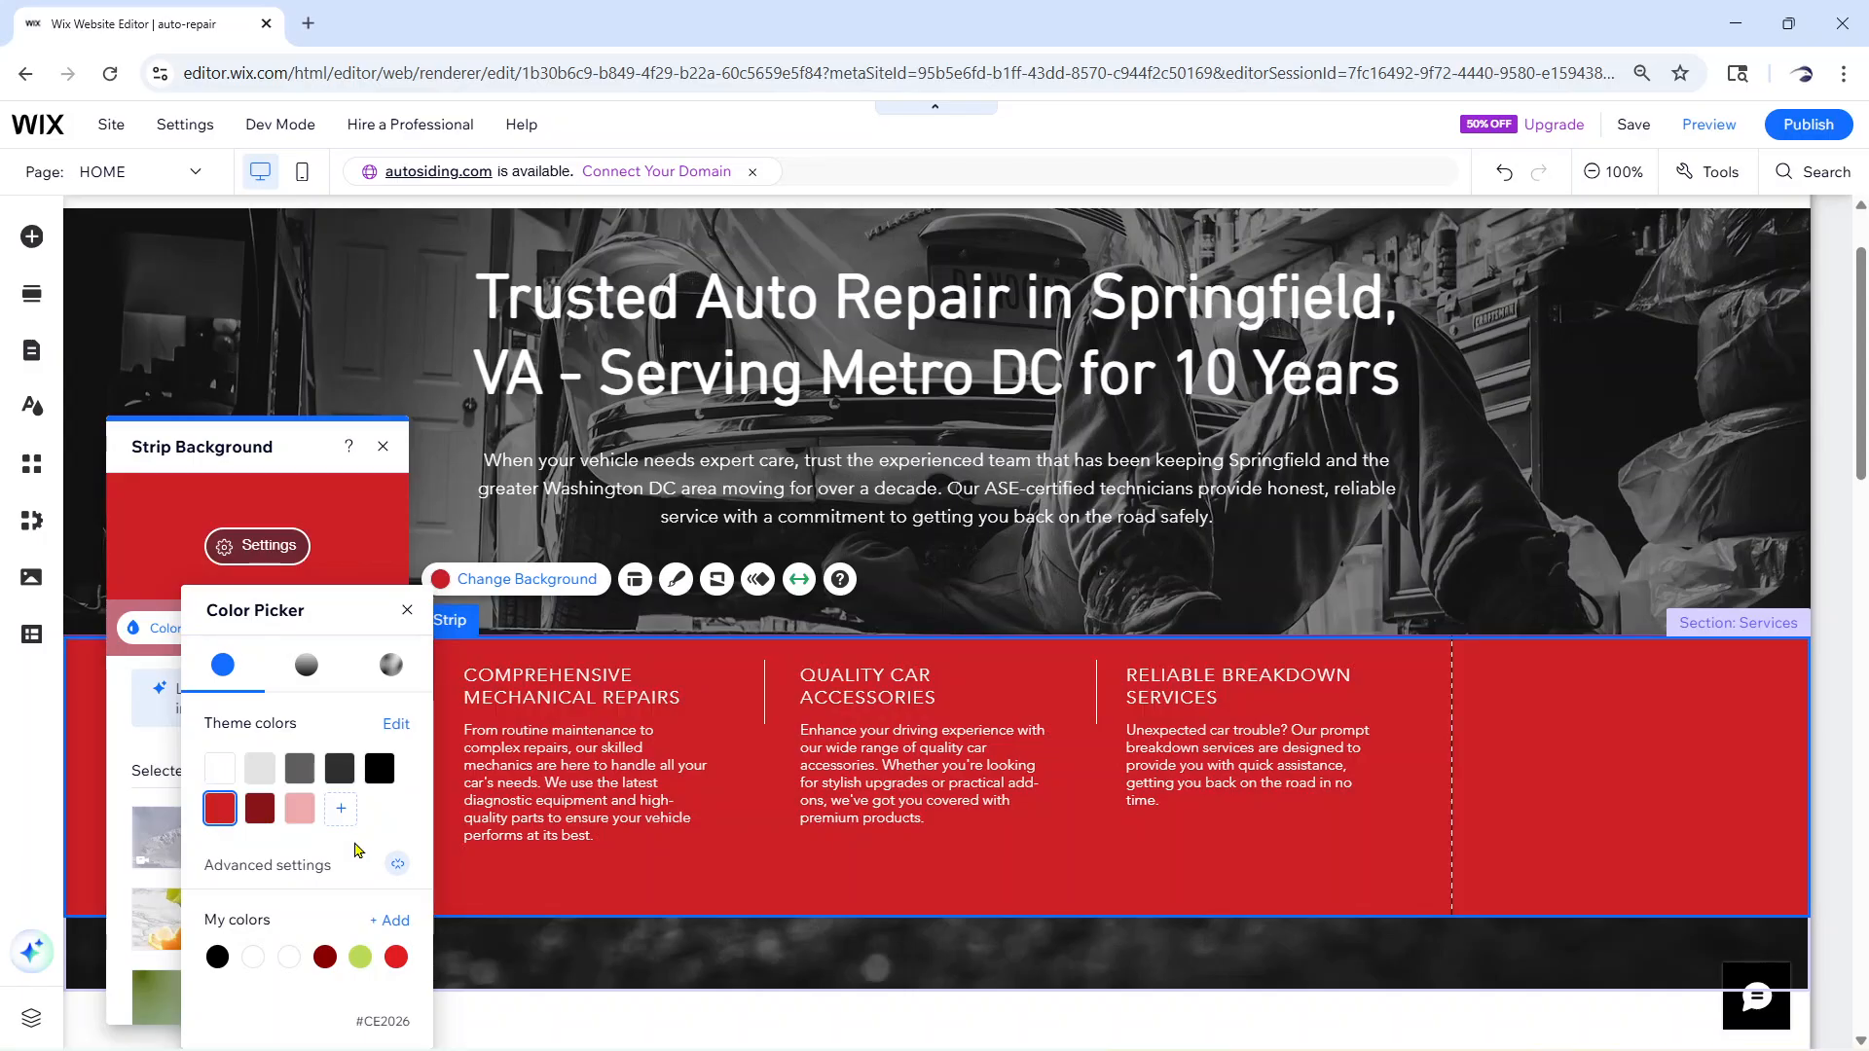
pyautogui.click(396, 726)
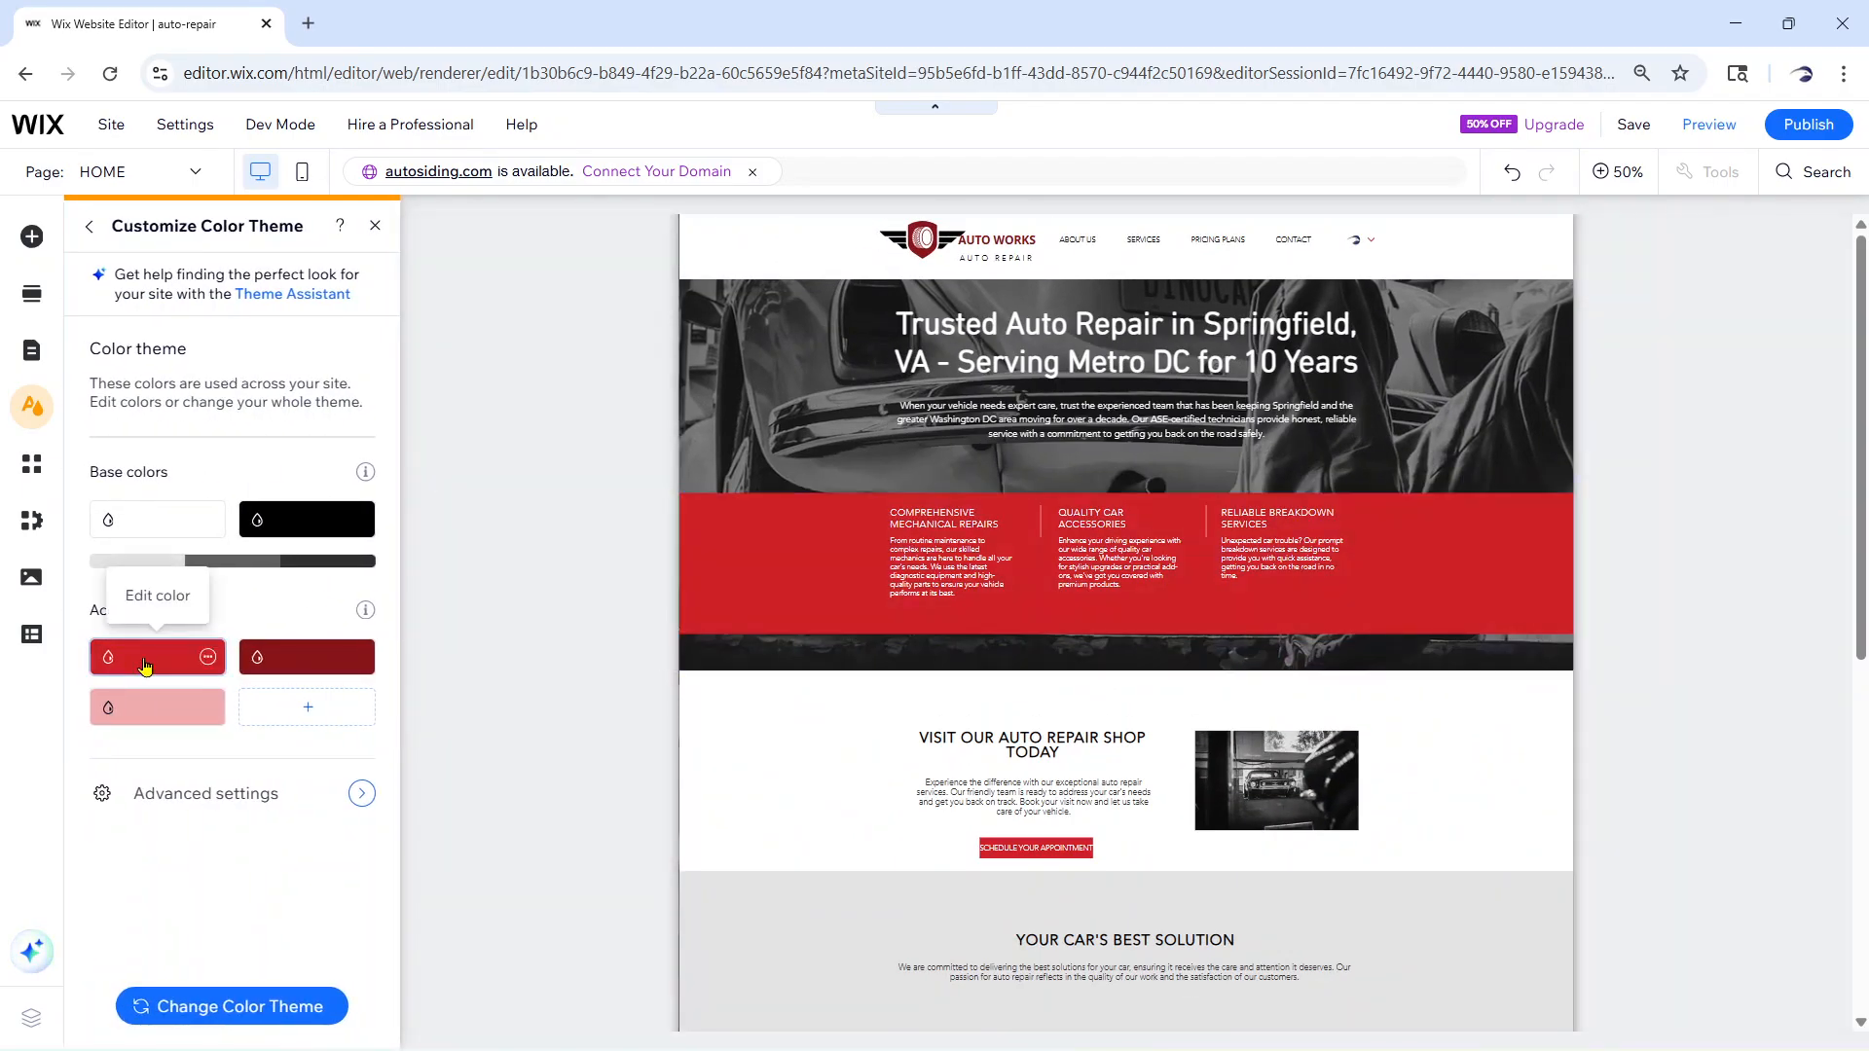
# Try changing the site theme's bright red accent color to blue #2058CE
pyautogui.click(209, 659)
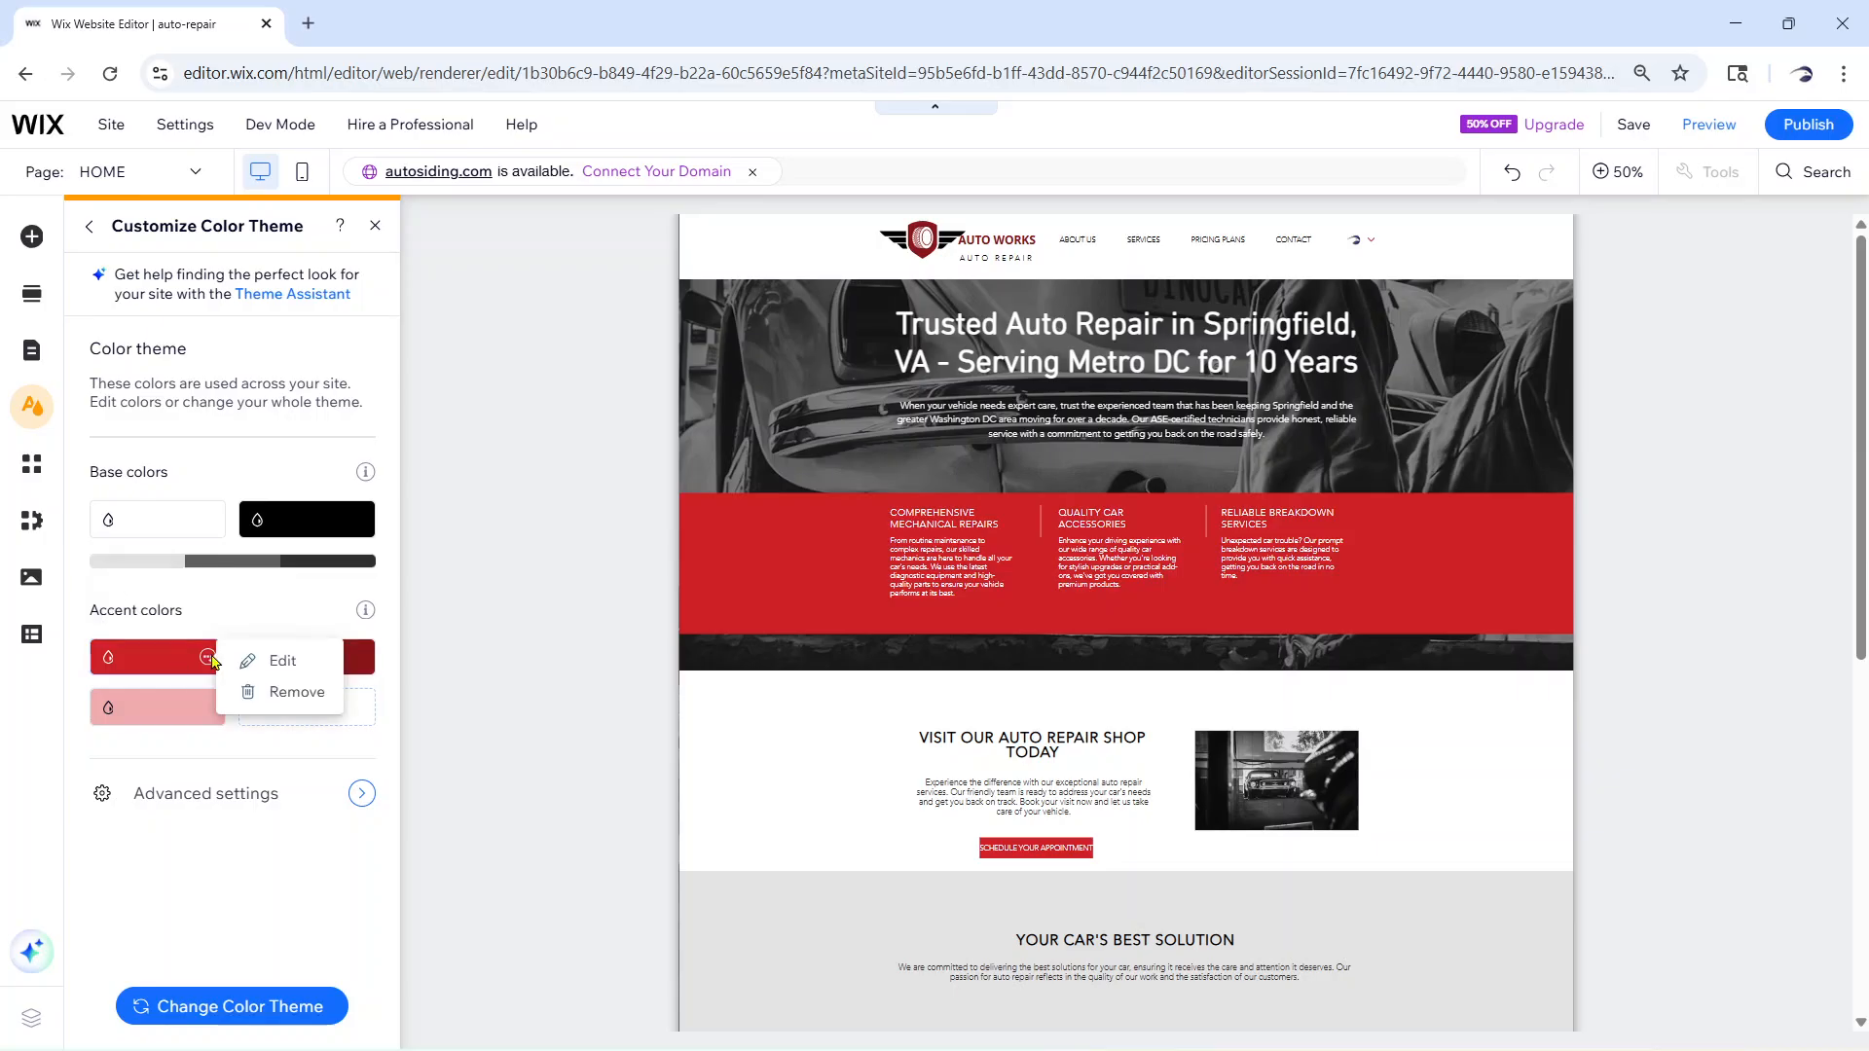
pyautogui.click(307, 670)
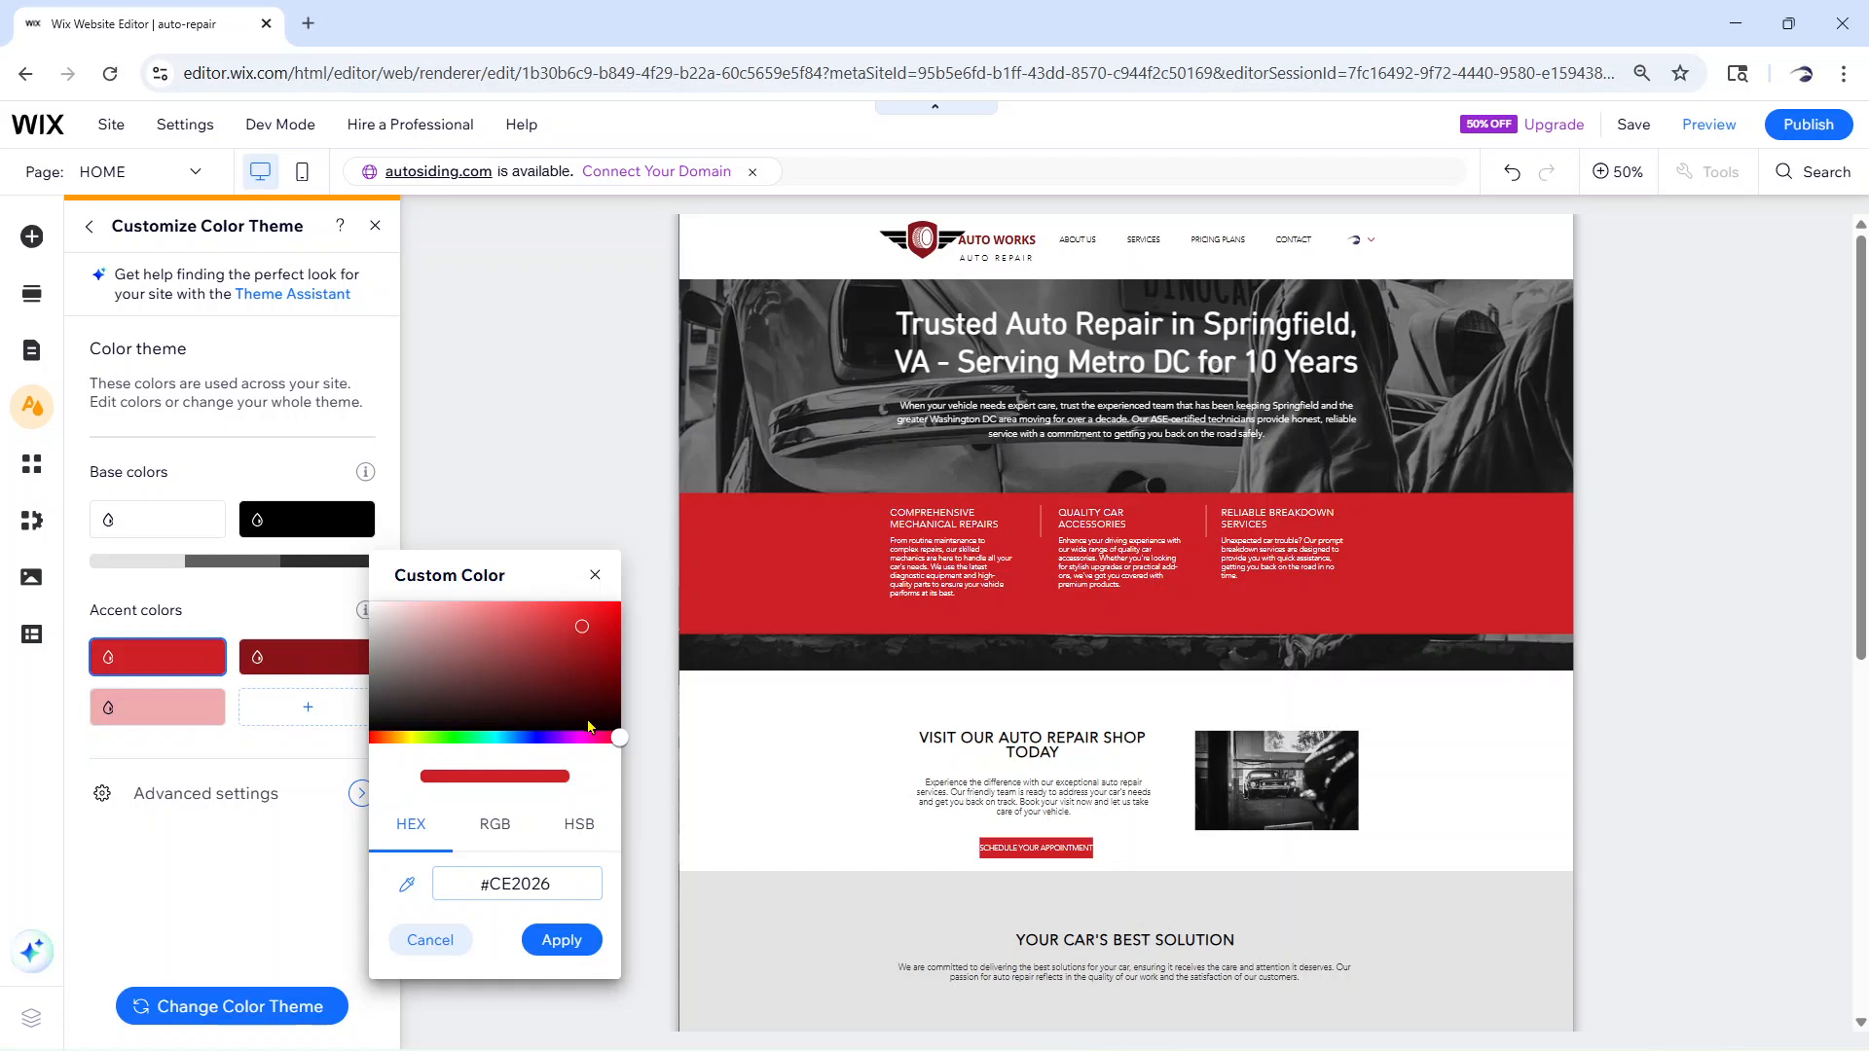
pyautogui.click(523, 740)
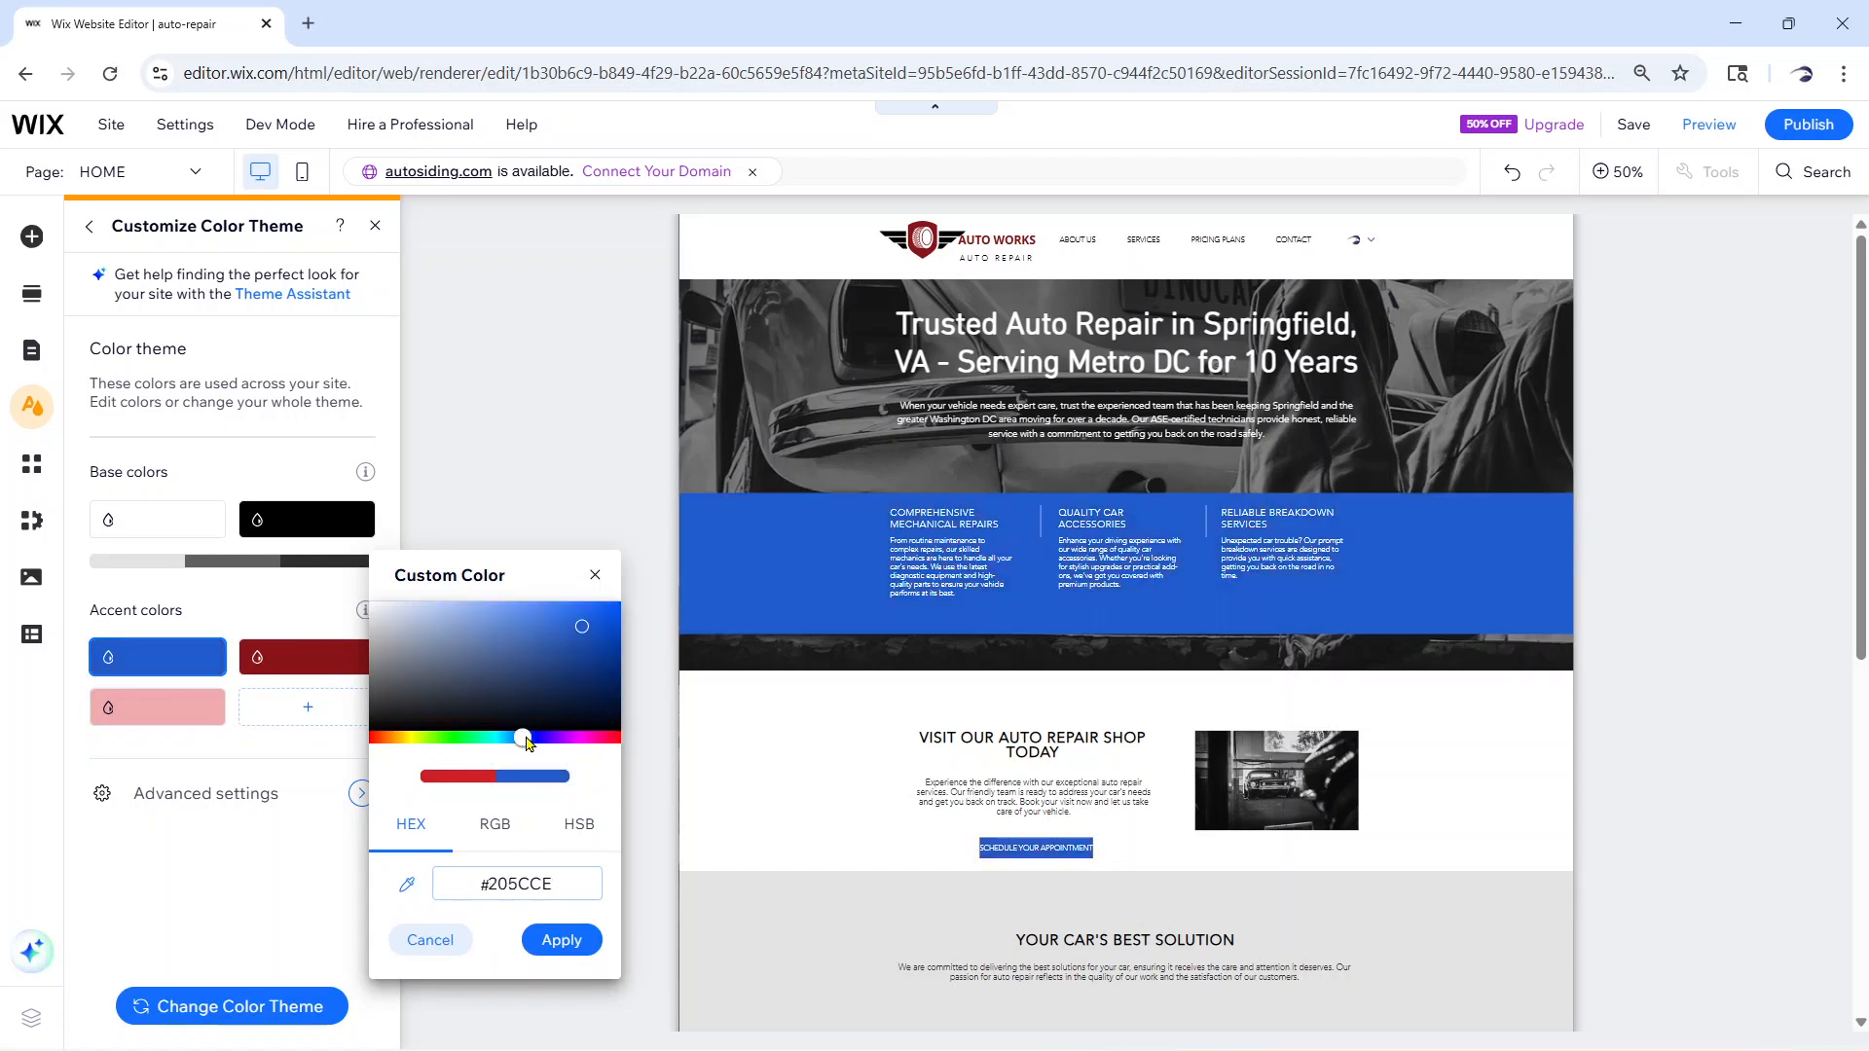
pyautogui.moveTo(527, 743); pyautogui.dragTo(531, 740)
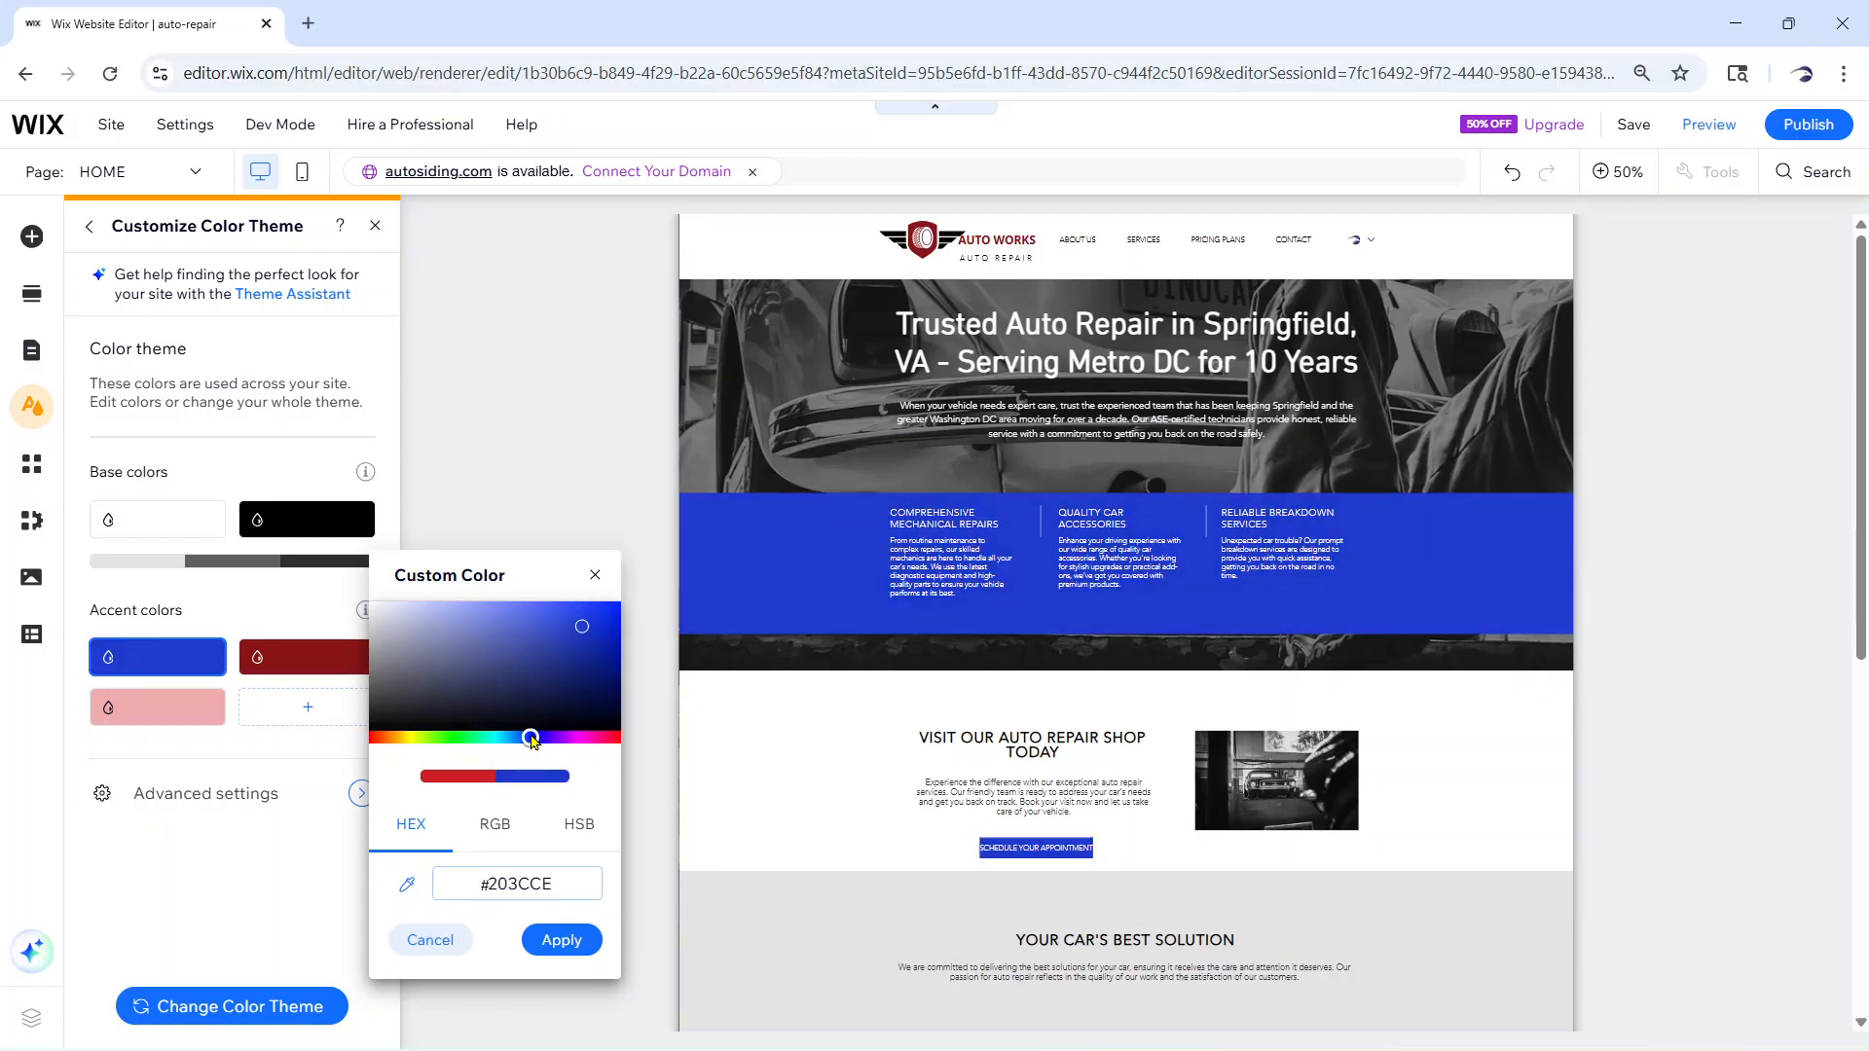
pyautogui.moveTo(531, 741); pyautogui.dragTo(525, 740)
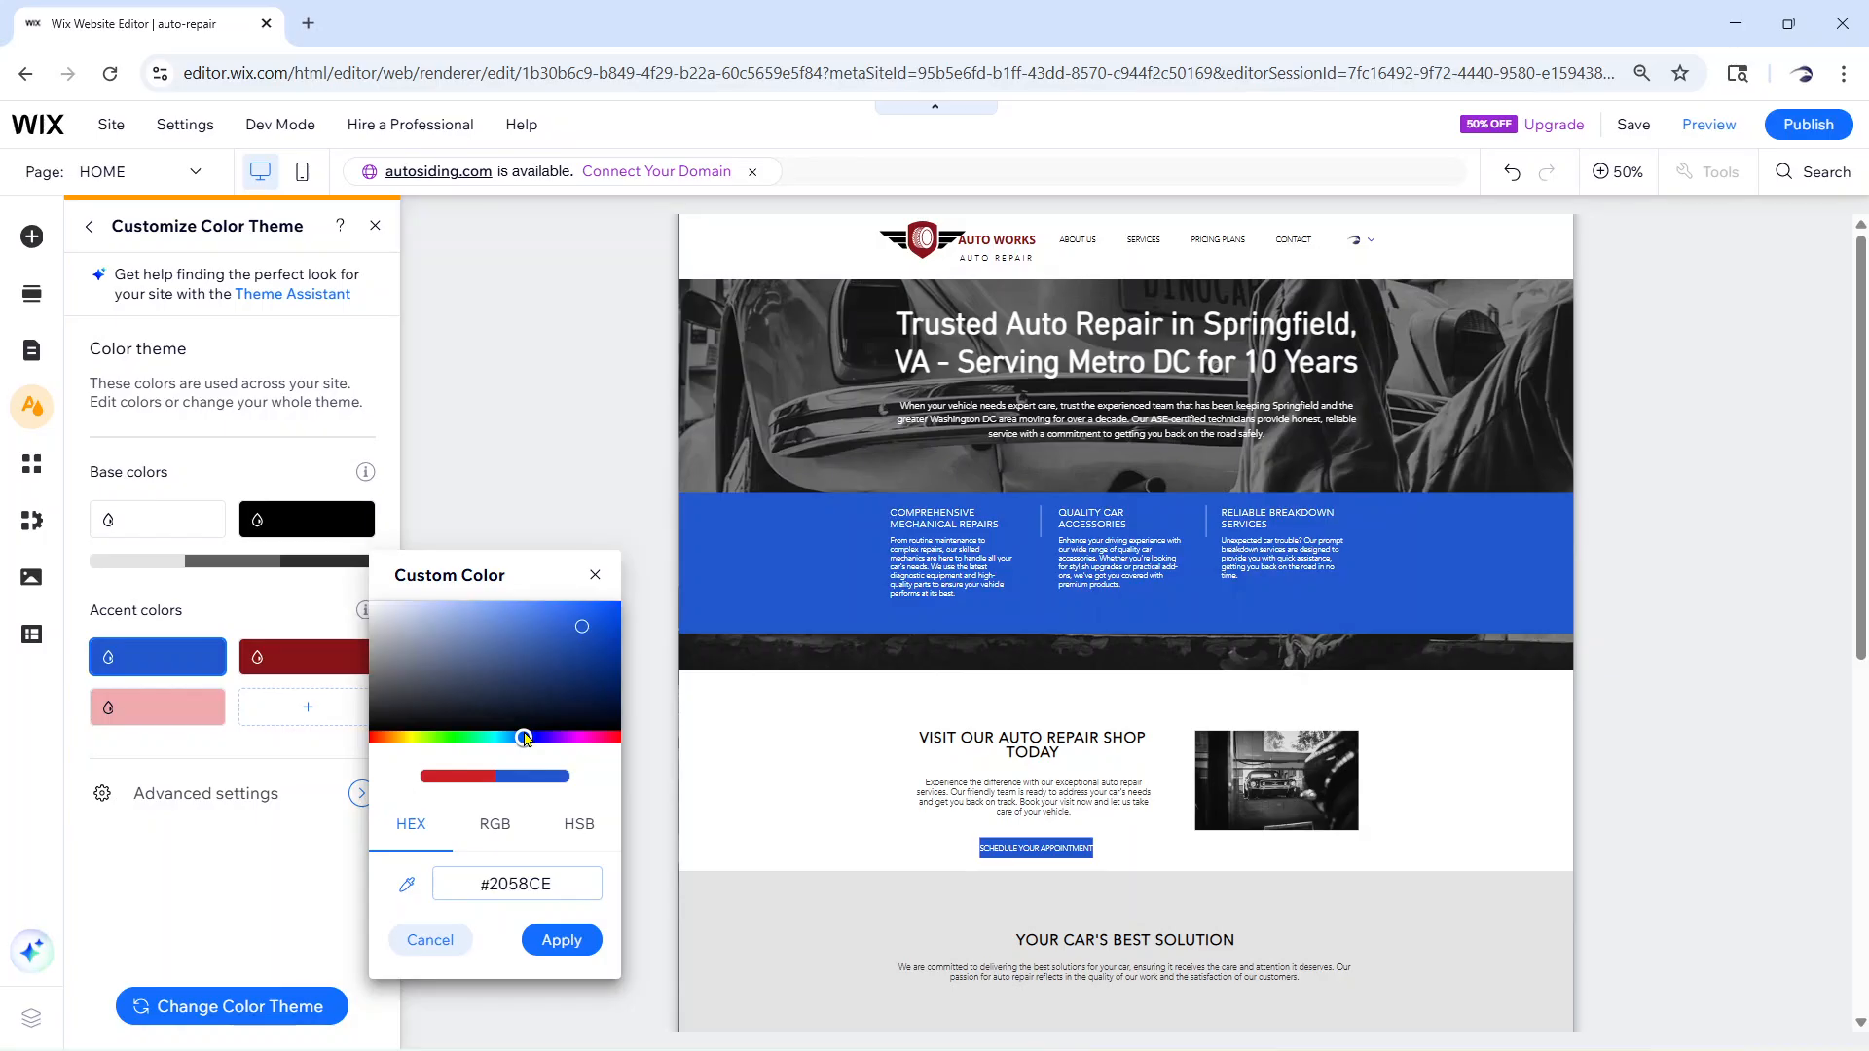
pyautogui.click(550, 942)
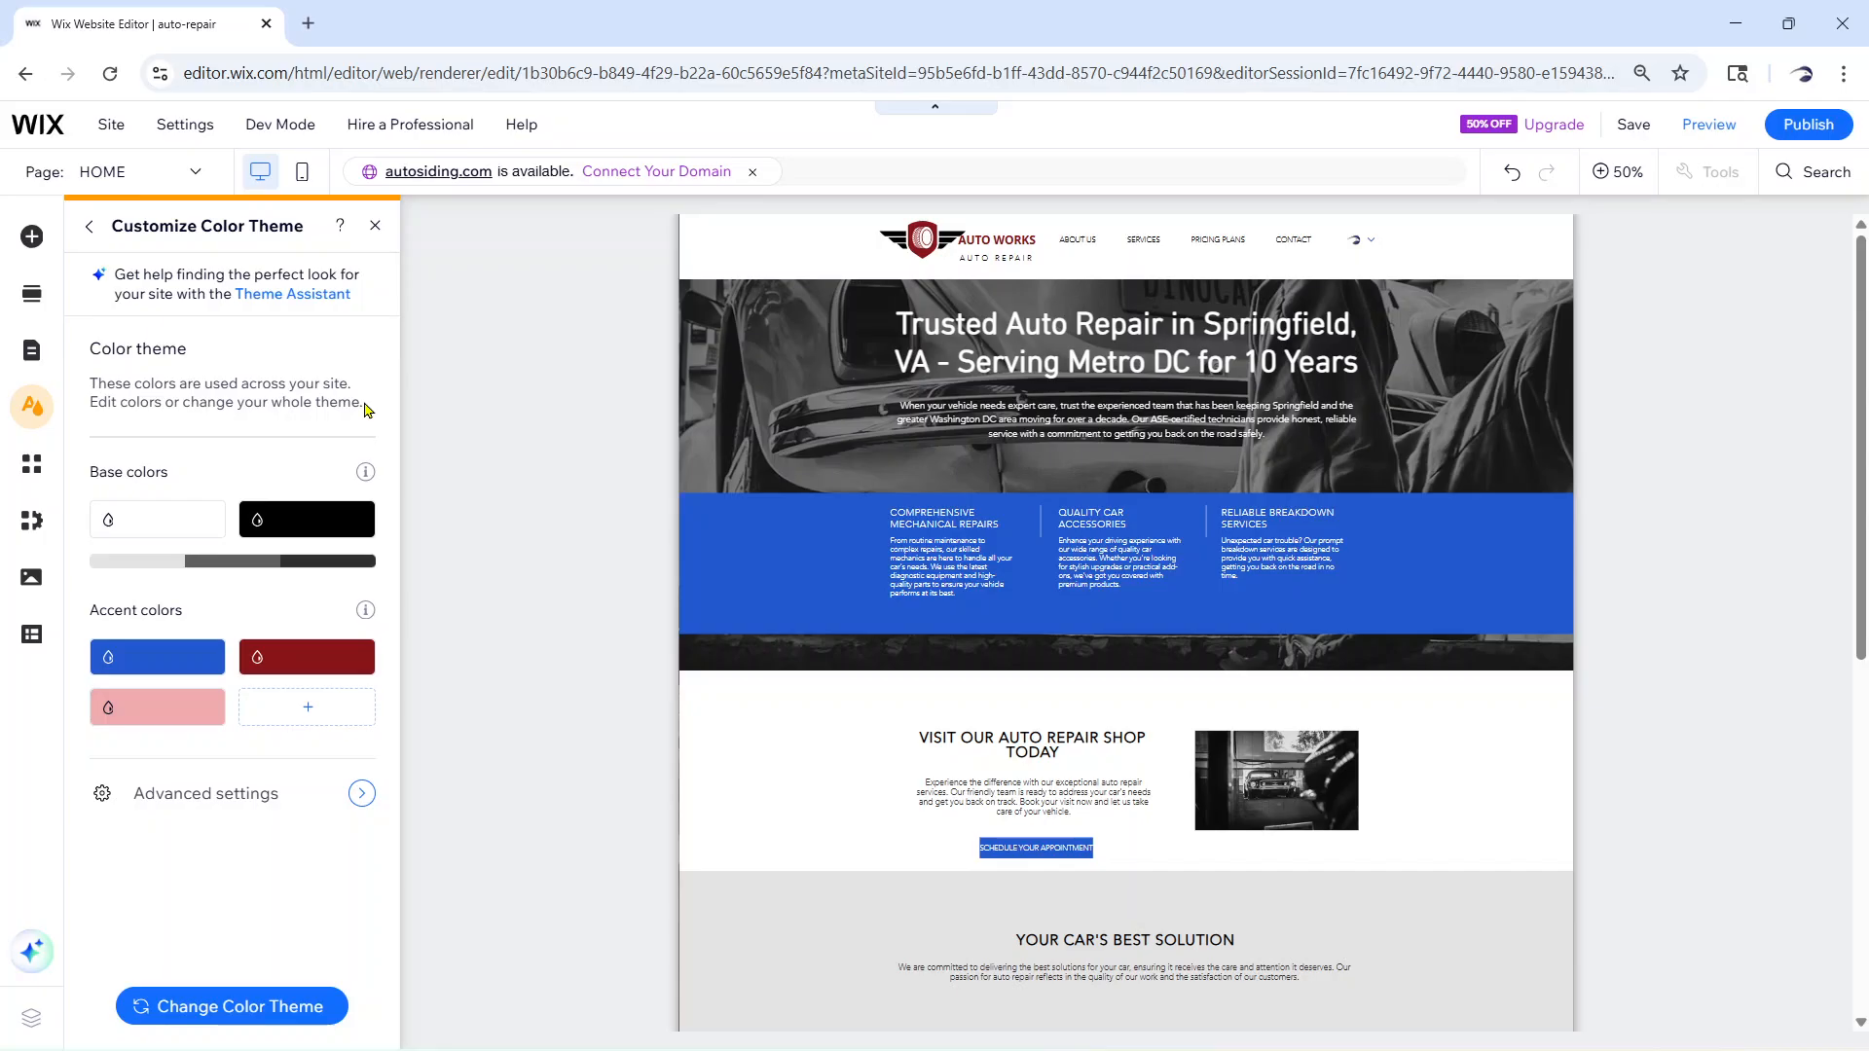
# Look at the alternative color themes and review the blue accent color across the home page down to the footer
pyautogui.click(240, 1008)
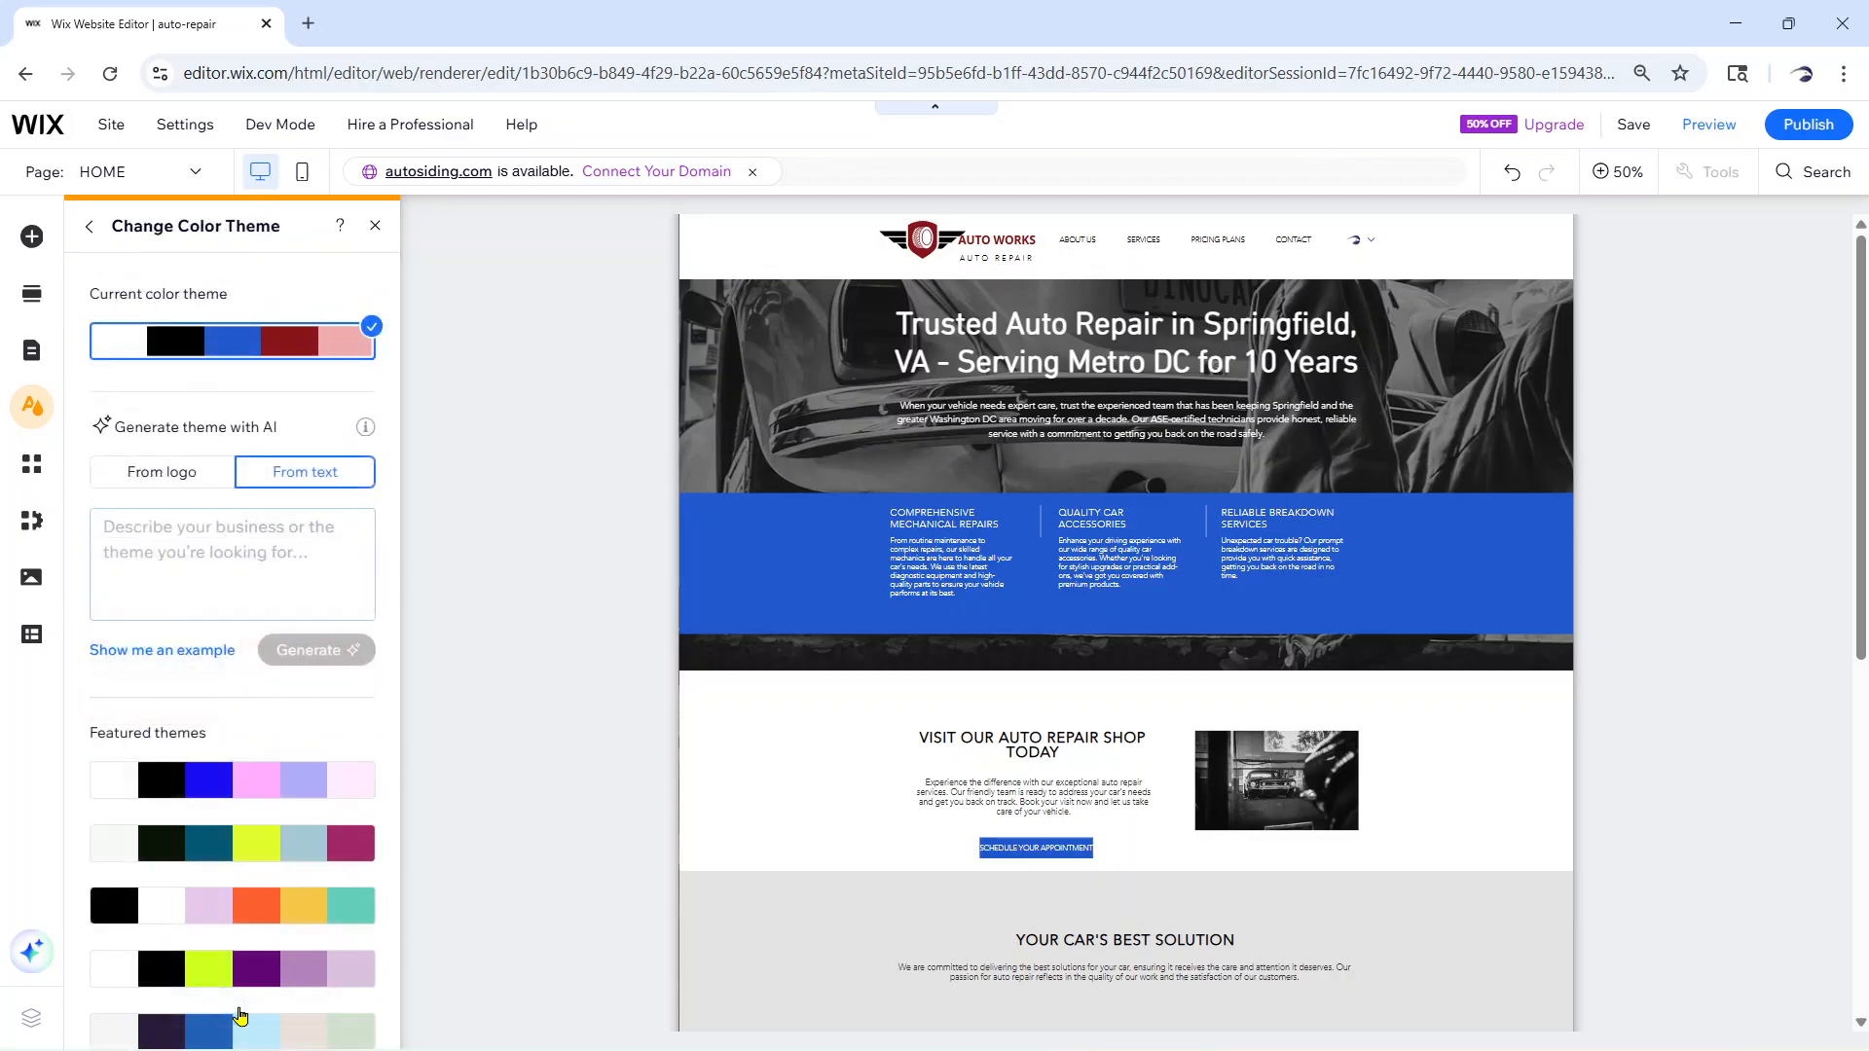
pyautogui.click(377, 228)
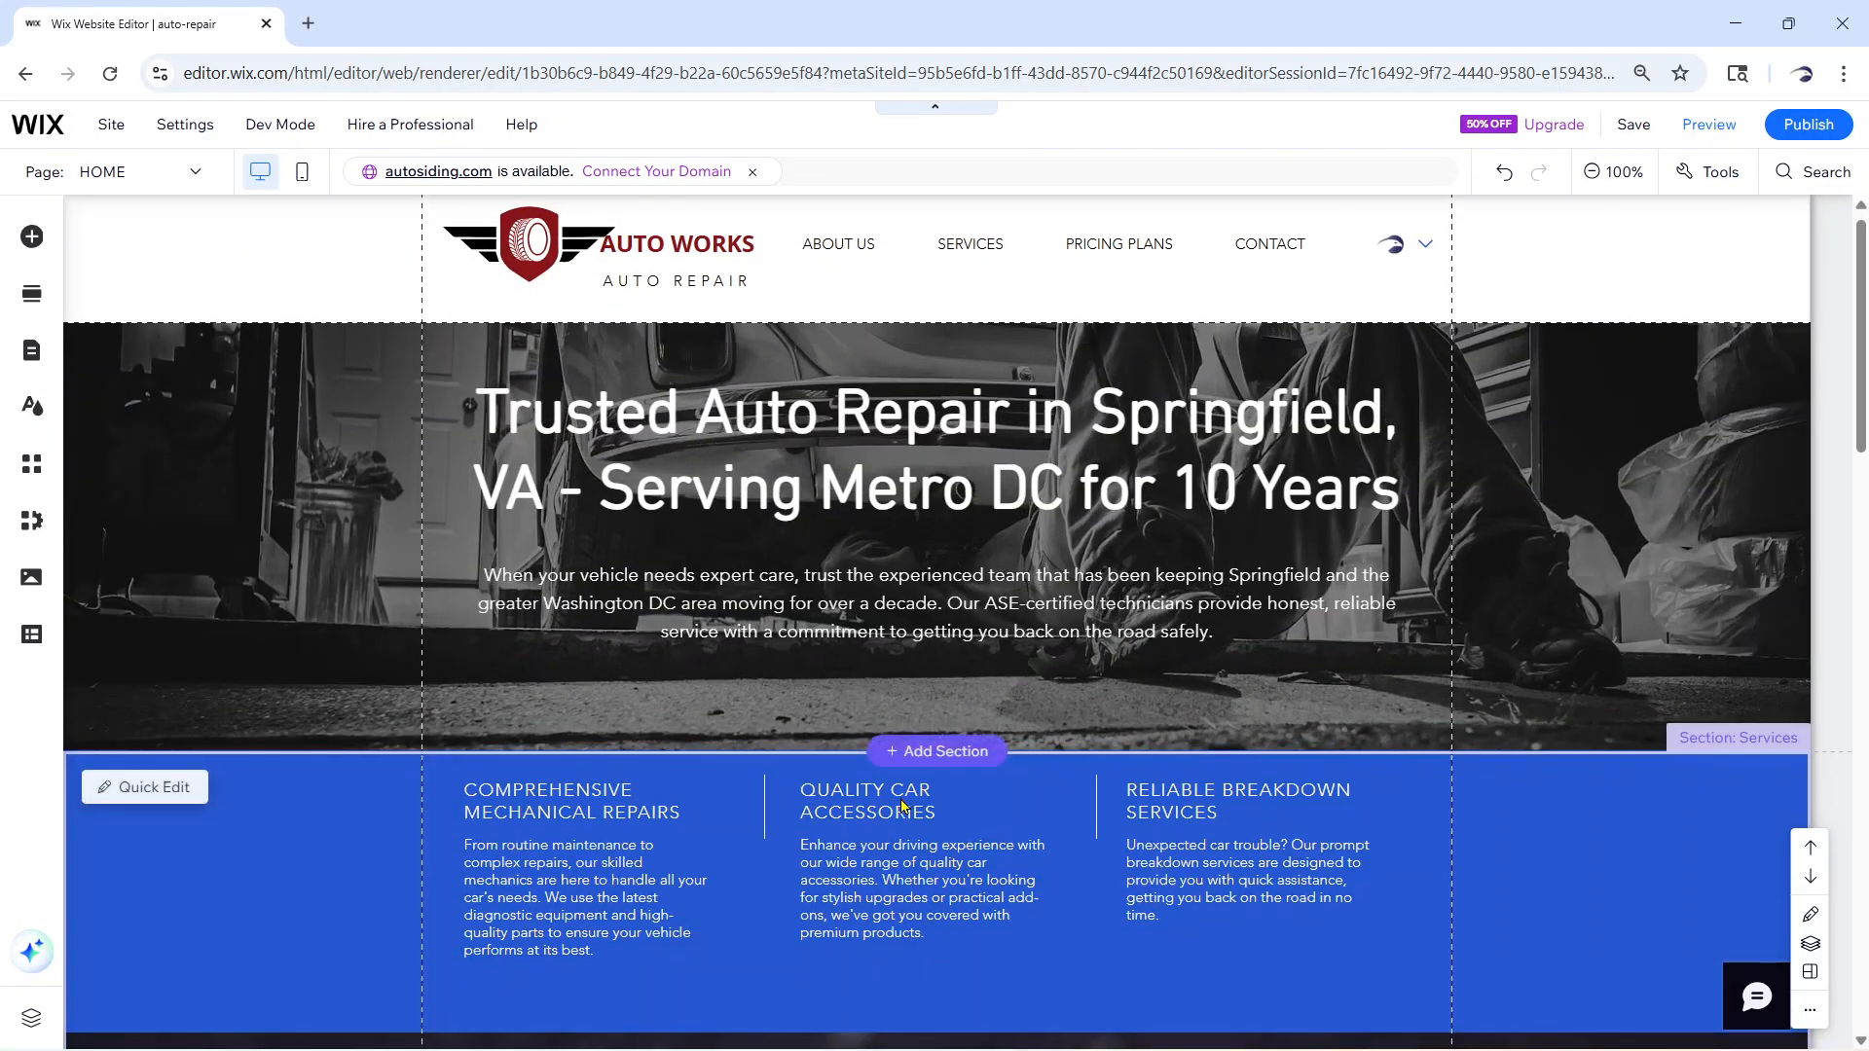
pyautogui.scroll(-20, 901, 806)
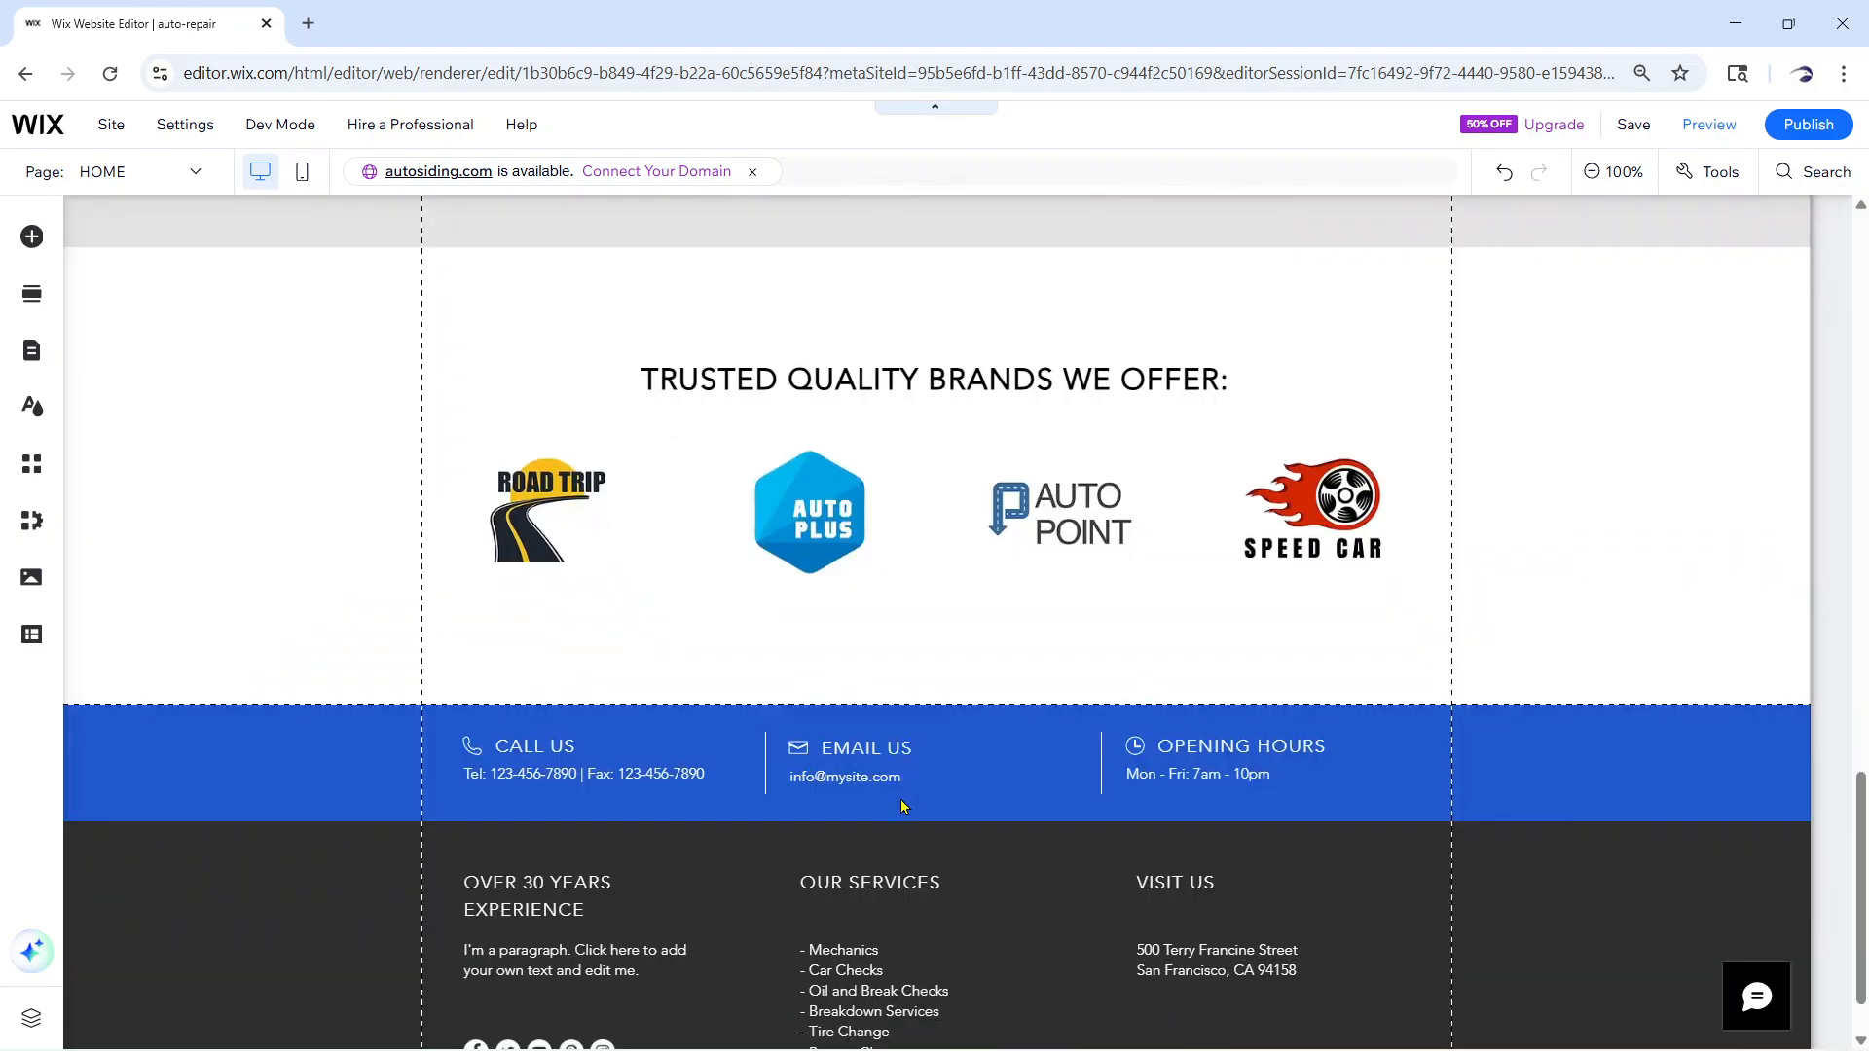
pyautogui.scroll(-2, 901, 805)
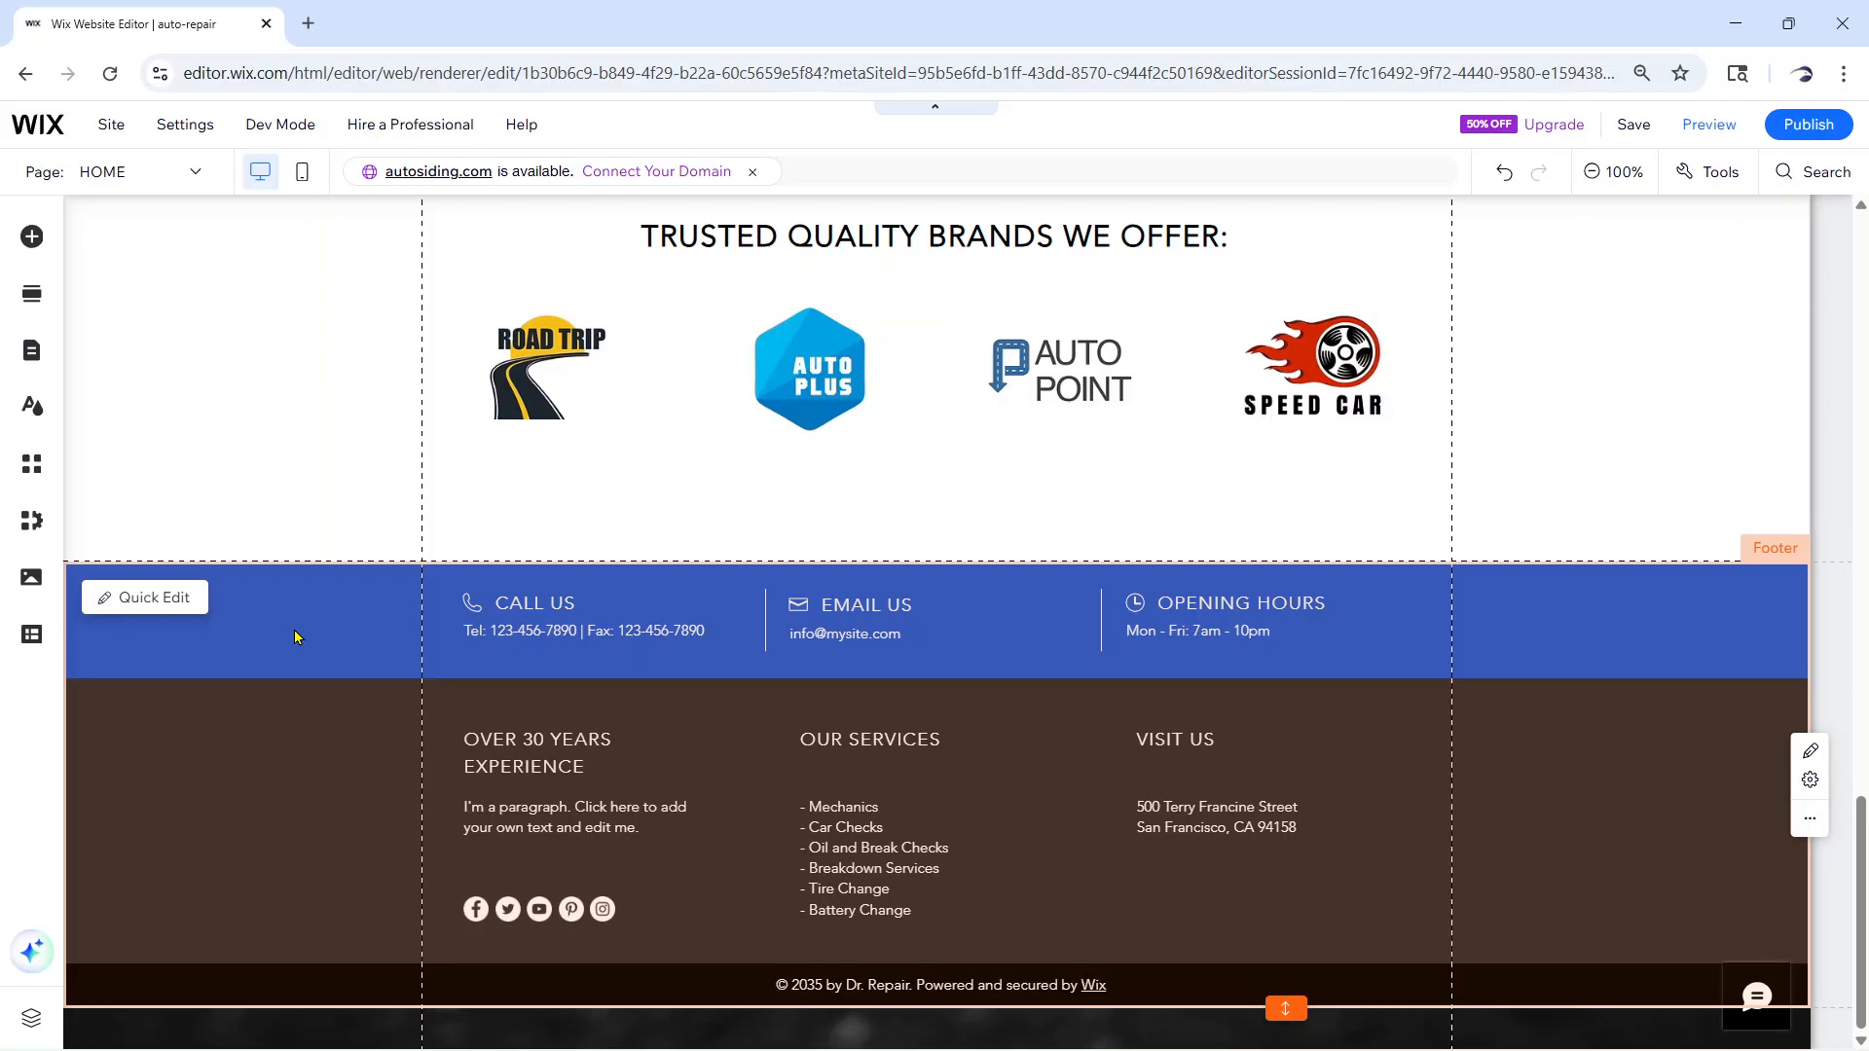
pyautogui.scroll(20, 295, 635)
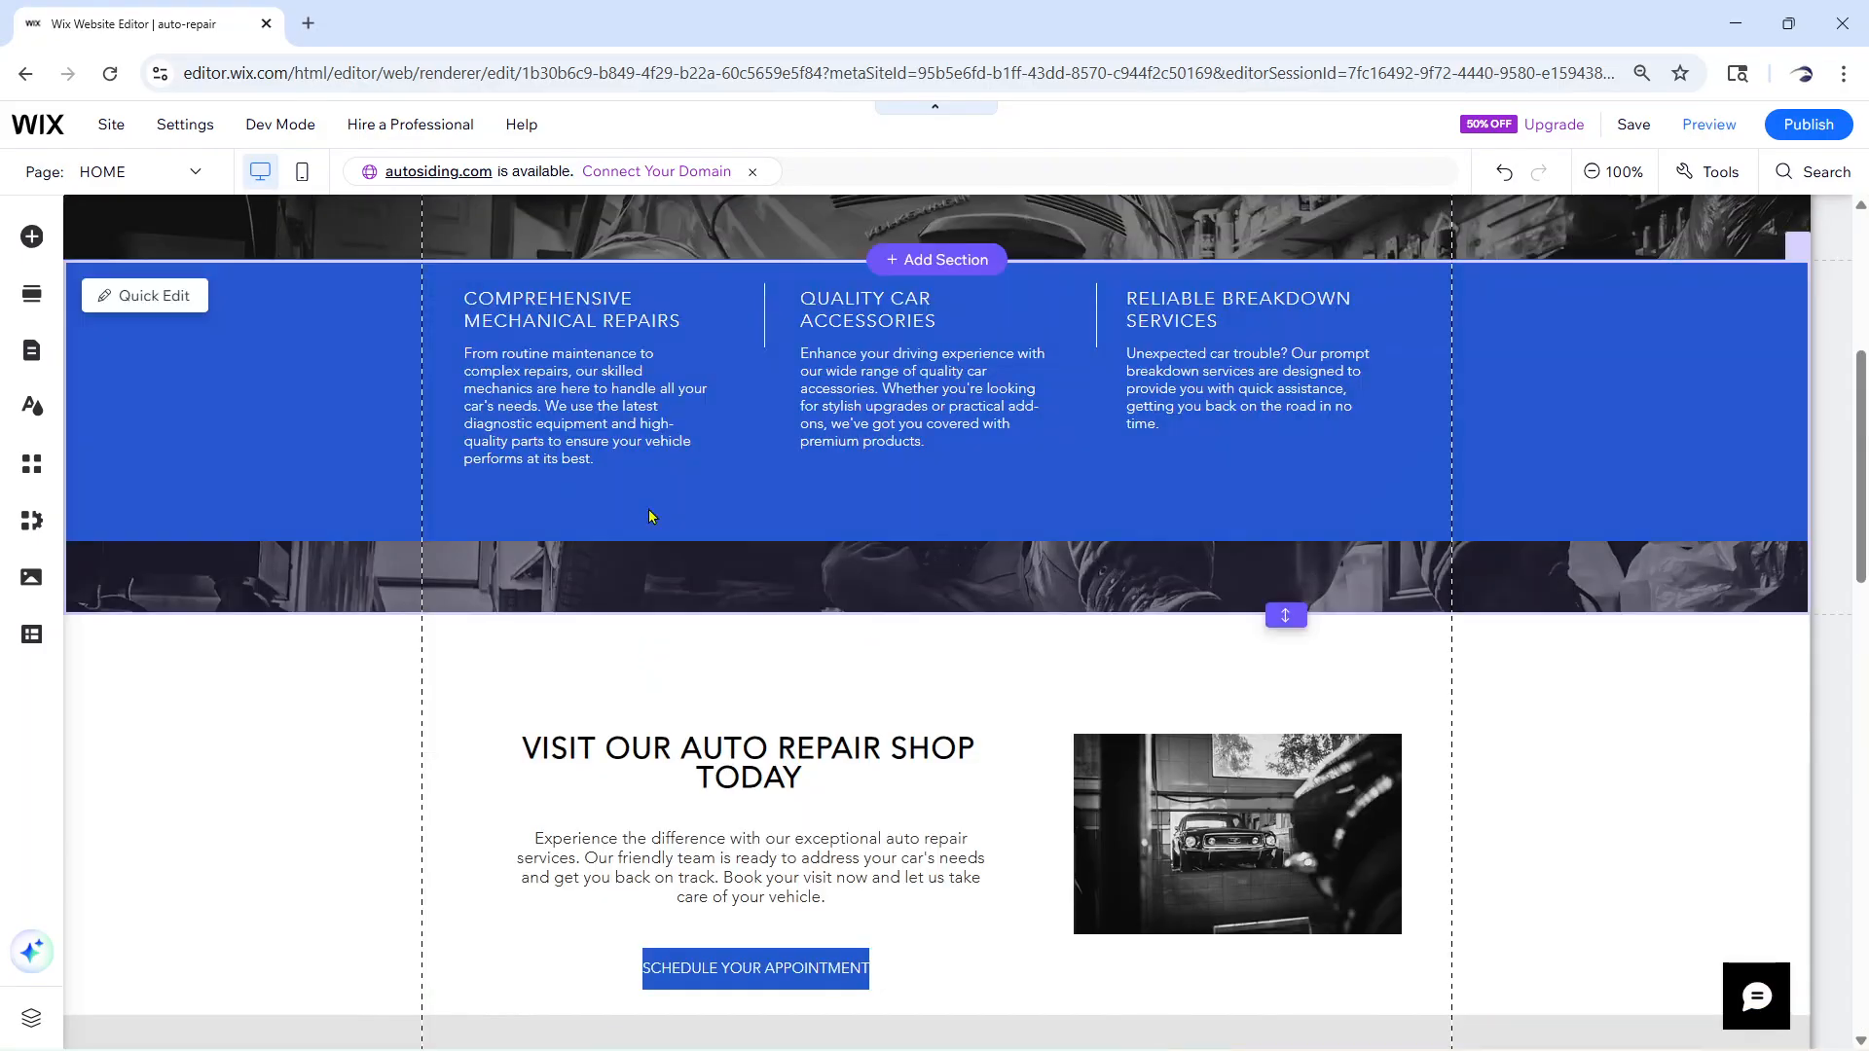
pyautogui.scroll(1, 935, 671)
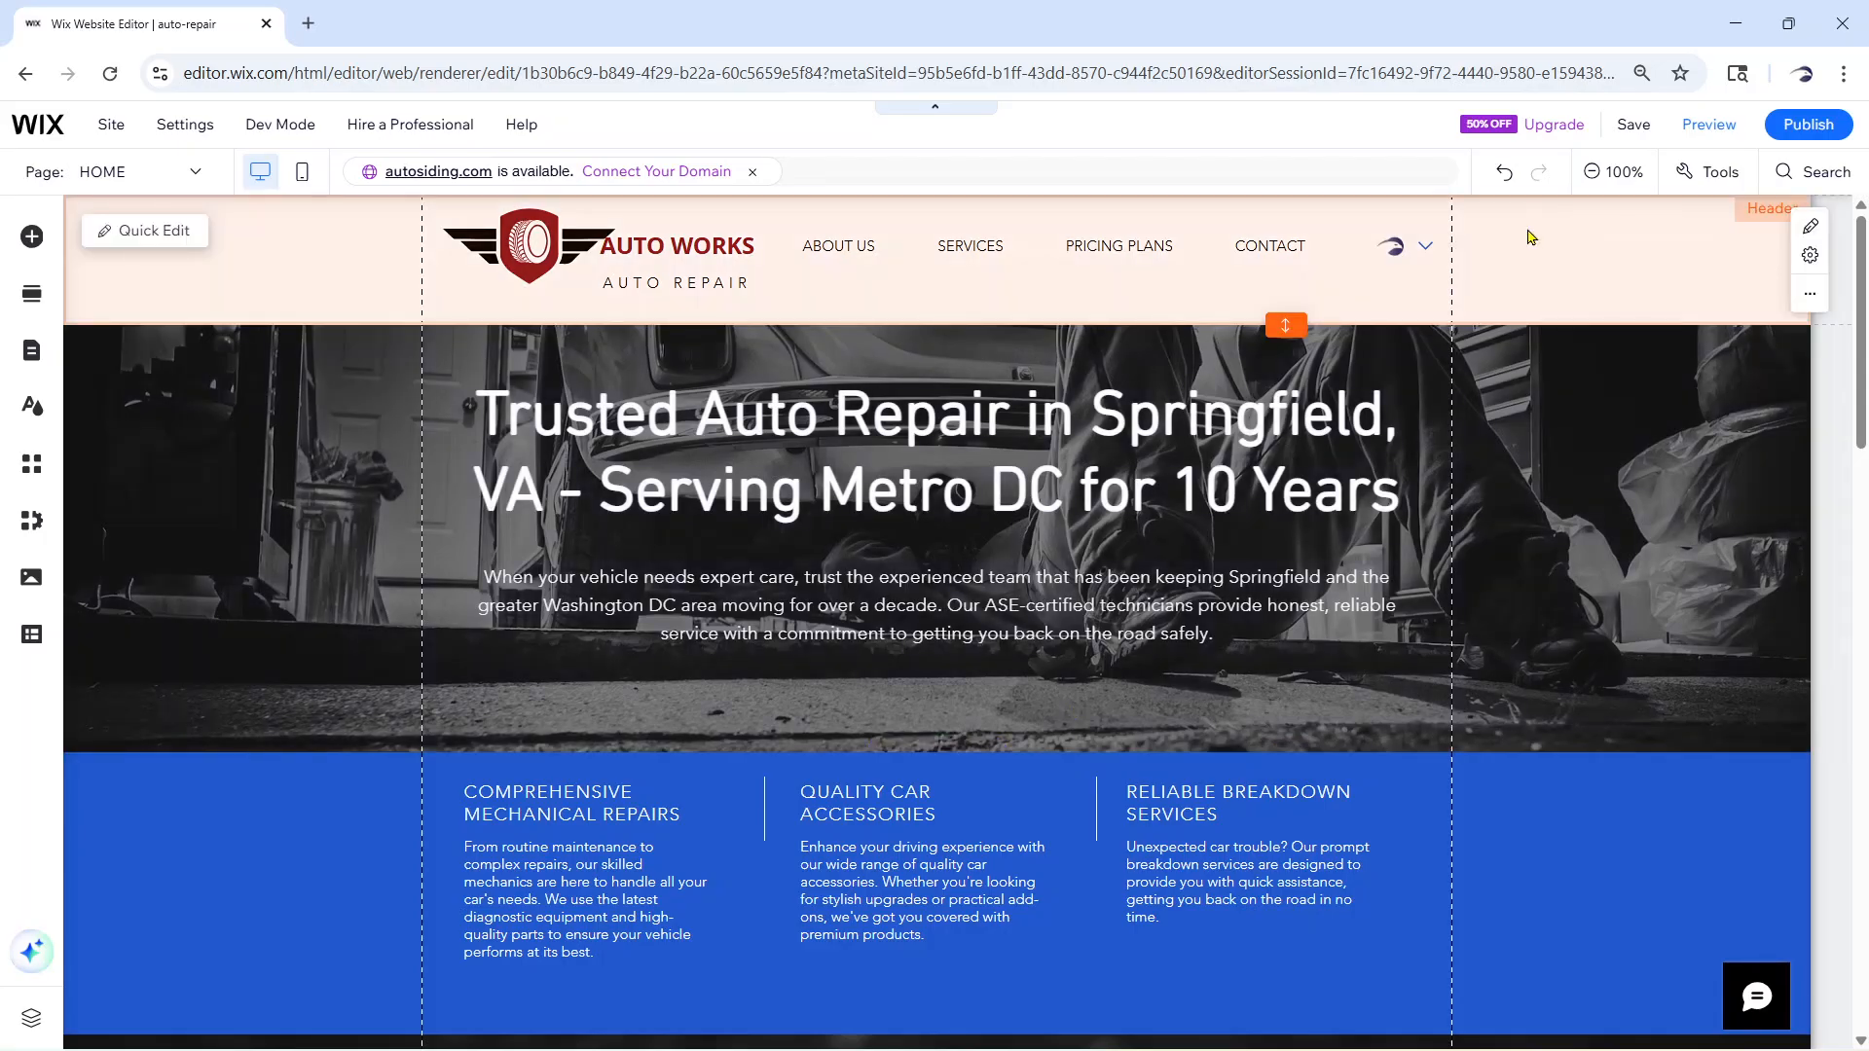
# Undo all the blue accent color edits, redoing one for comparison and undoing it again
pyautogui.moveTo(1522, 127)
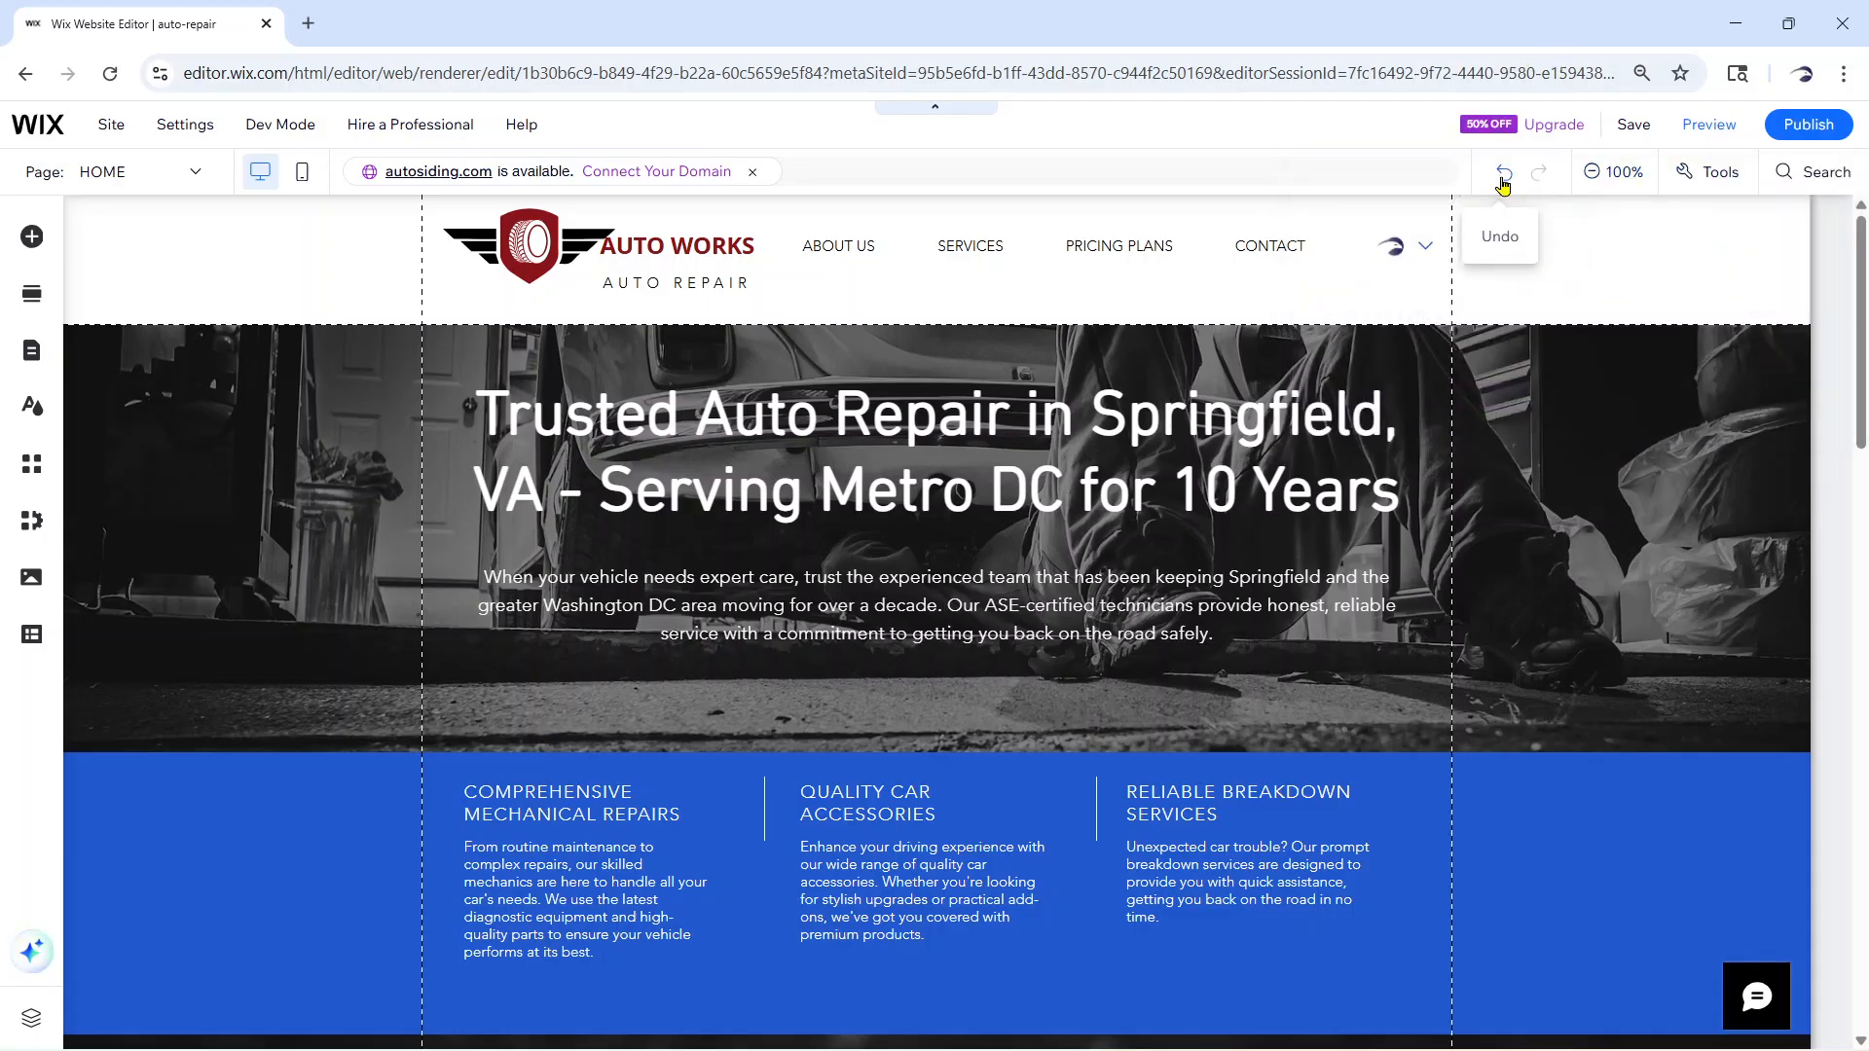
pyautogui.click(1503, 175)
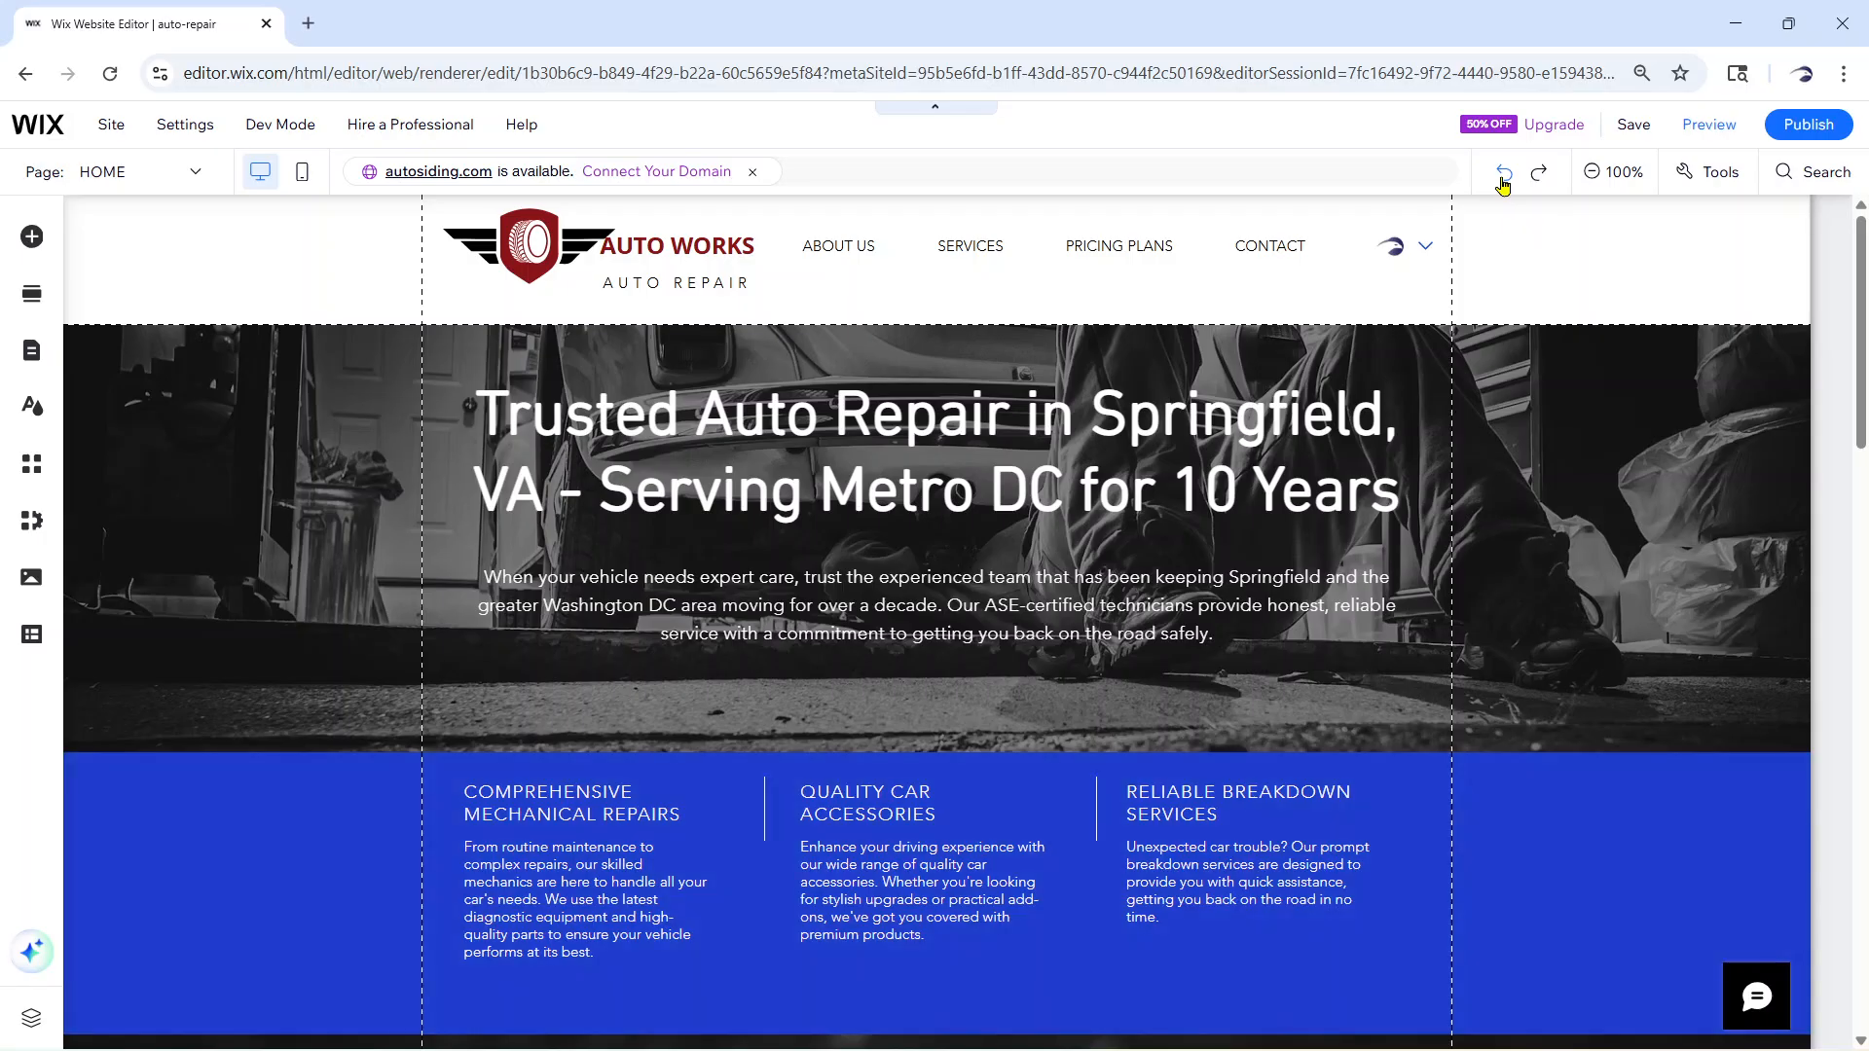
pyautogui.click(1502, 179)
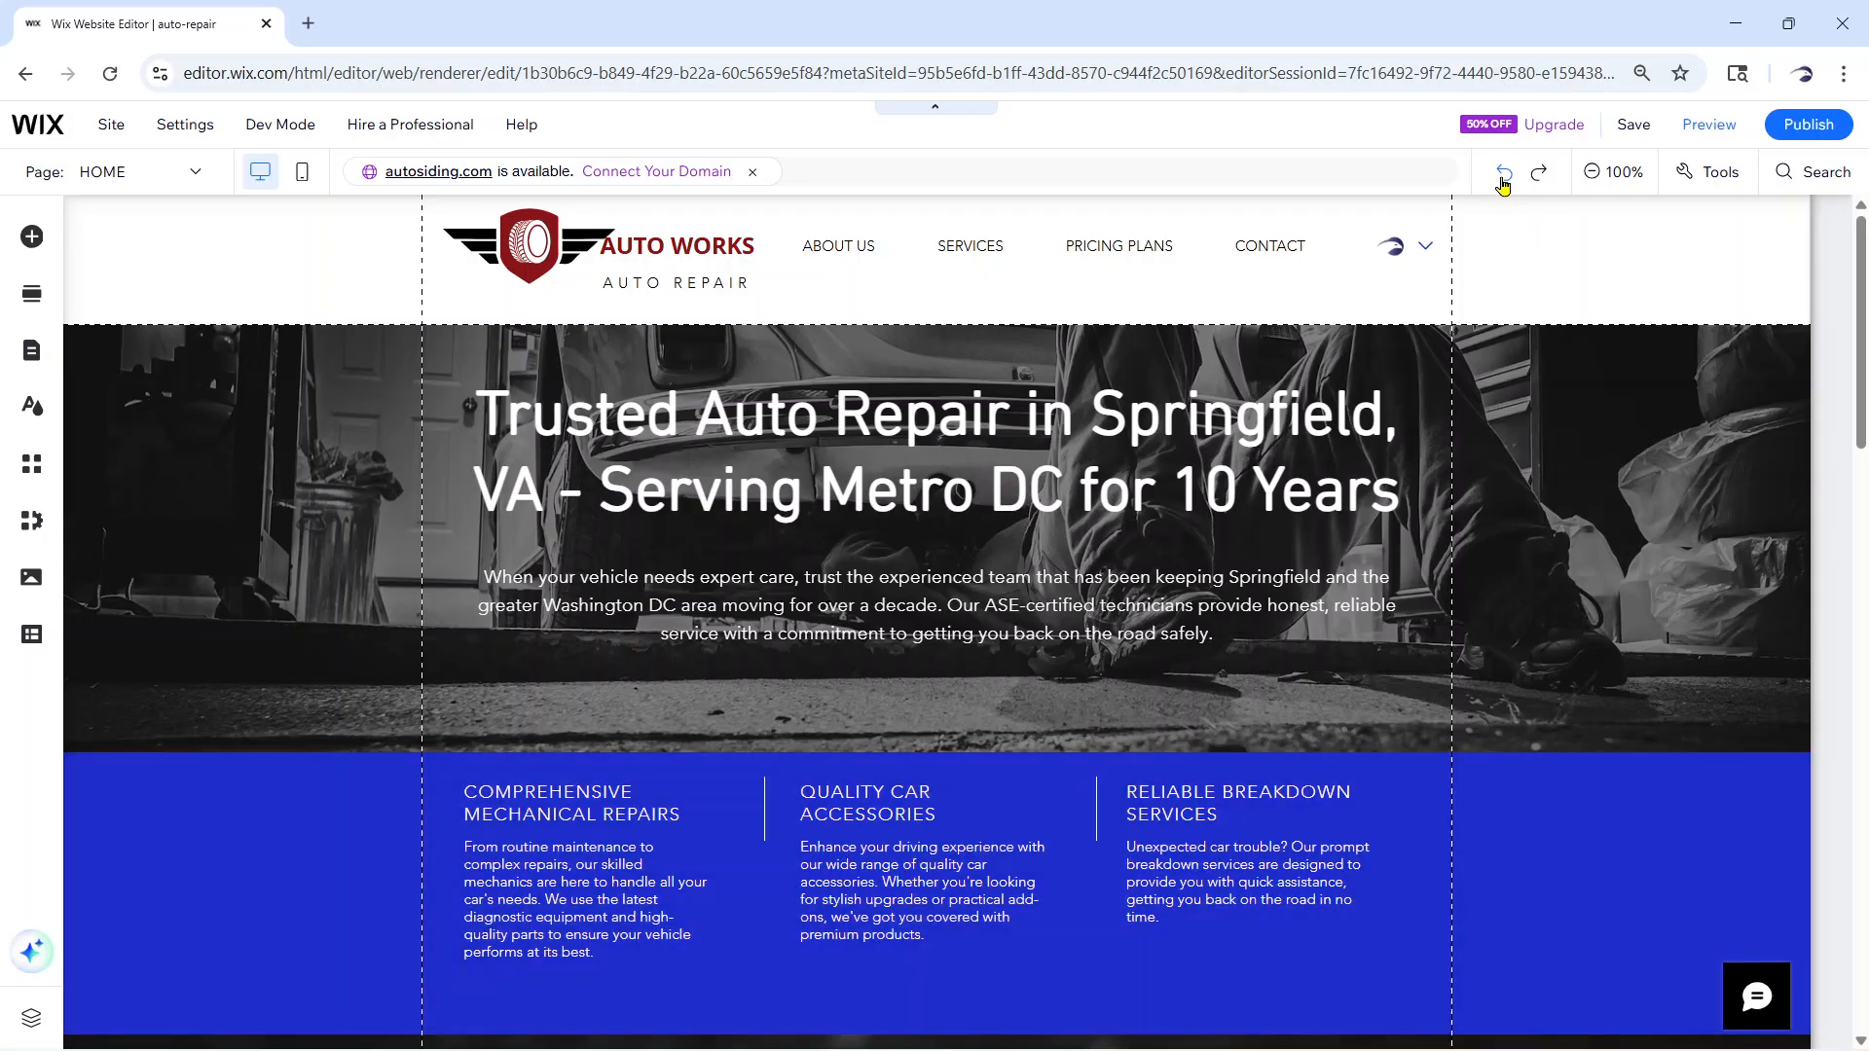
pyautogui.click(1502, 183)
pyautogui.click(1503, 183)
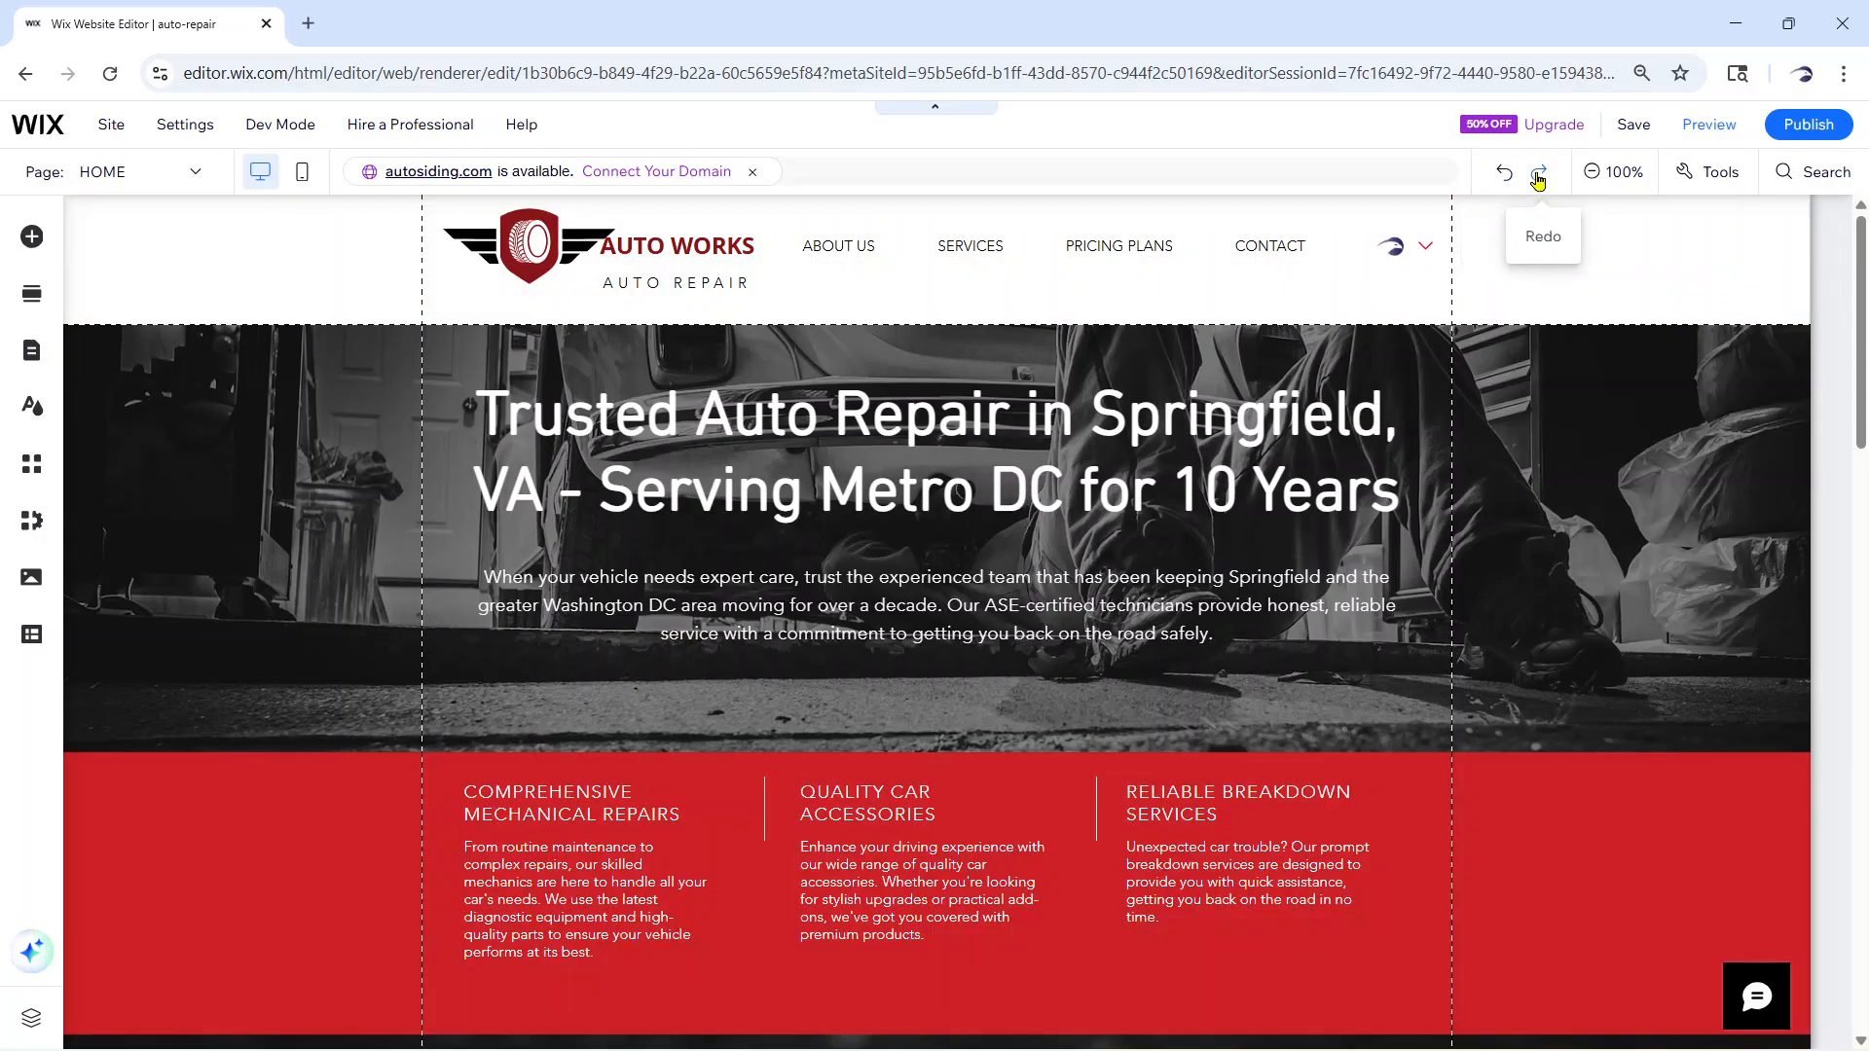
pyautogui.click(1538, 174)
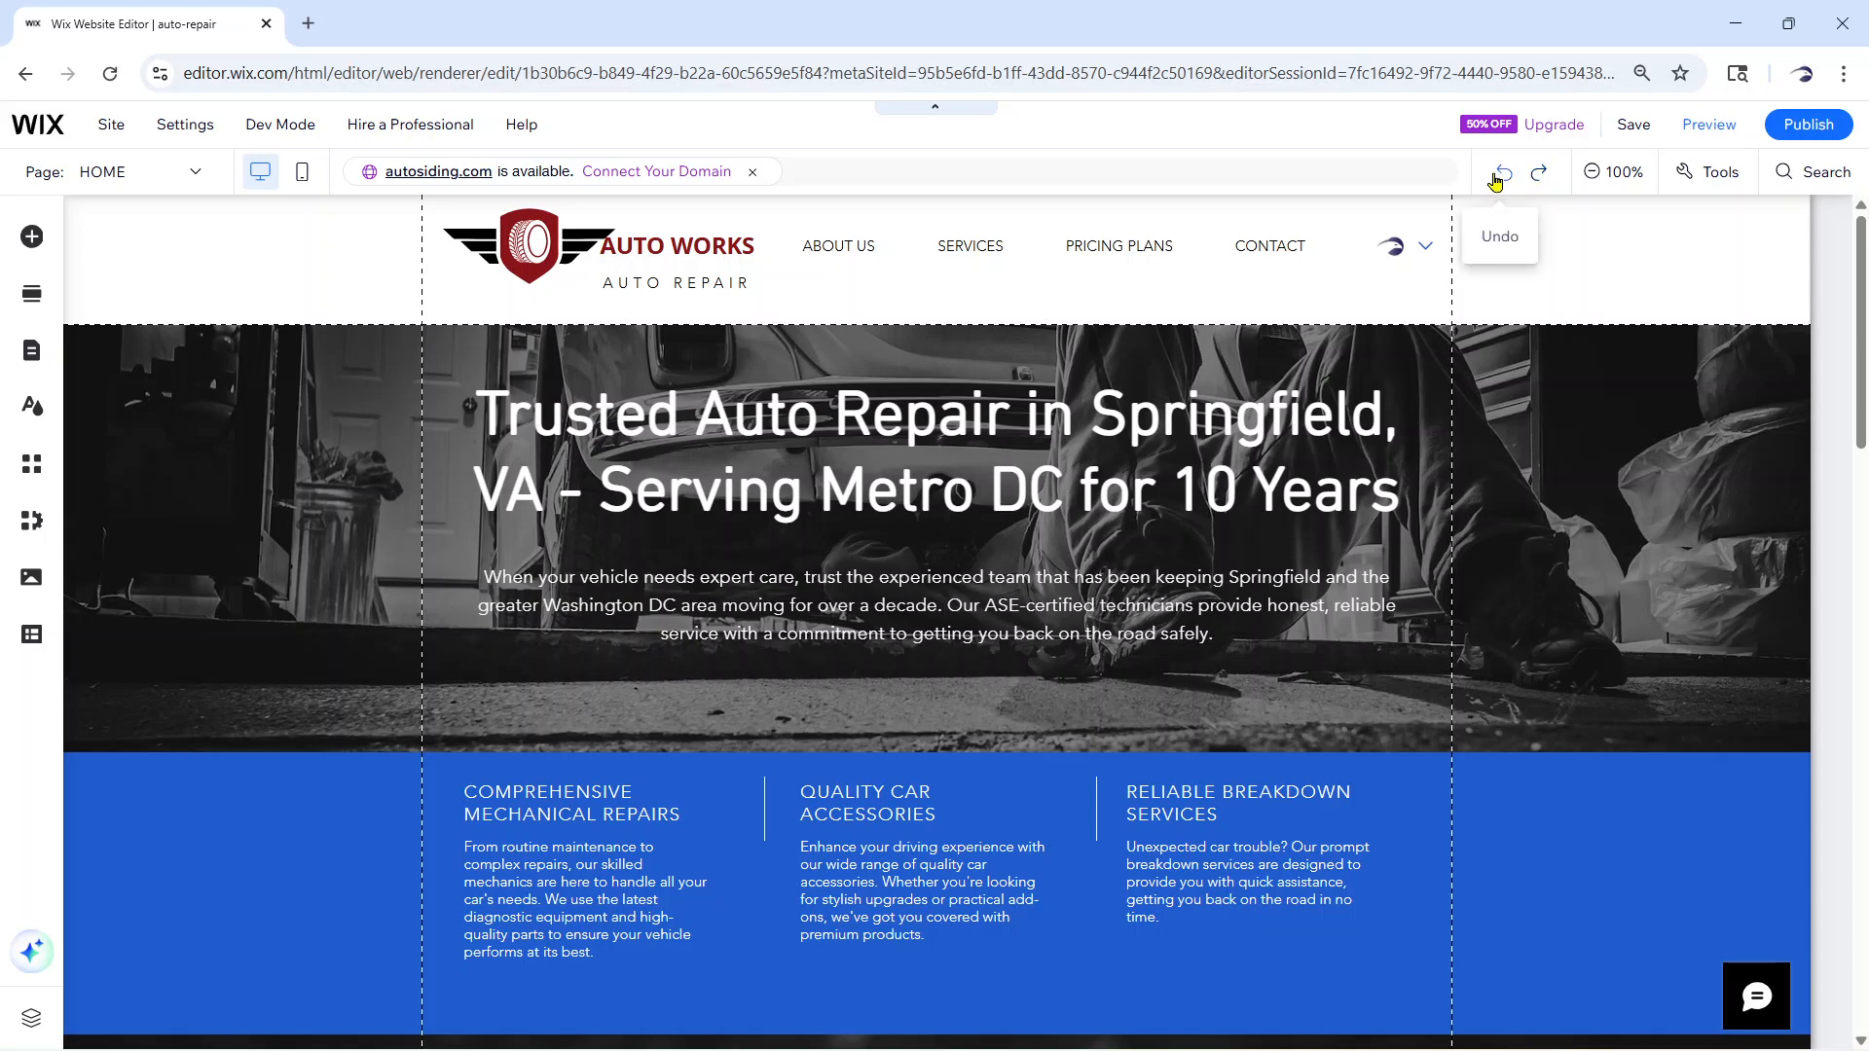
pyautogui.click(1504, 173)
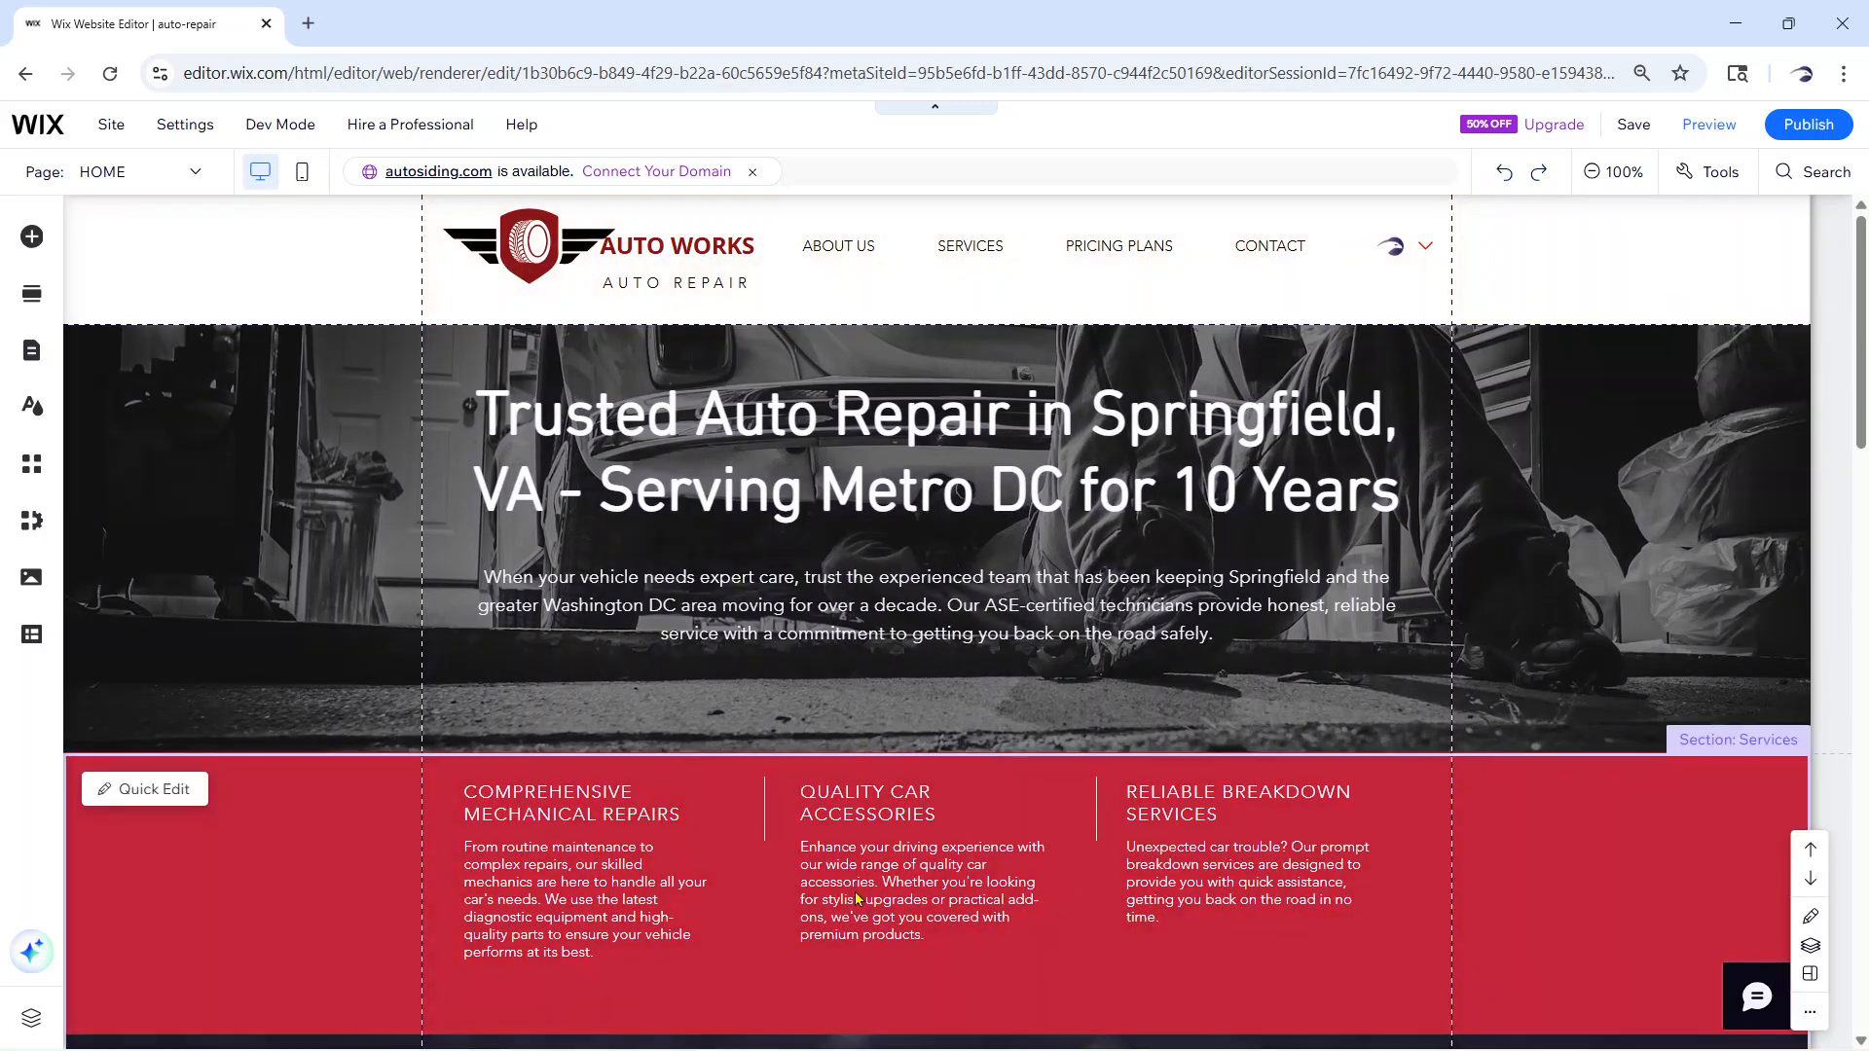
# Review the home page, save the site and dismiss the feedback request
pyautogui.click(260, 594)
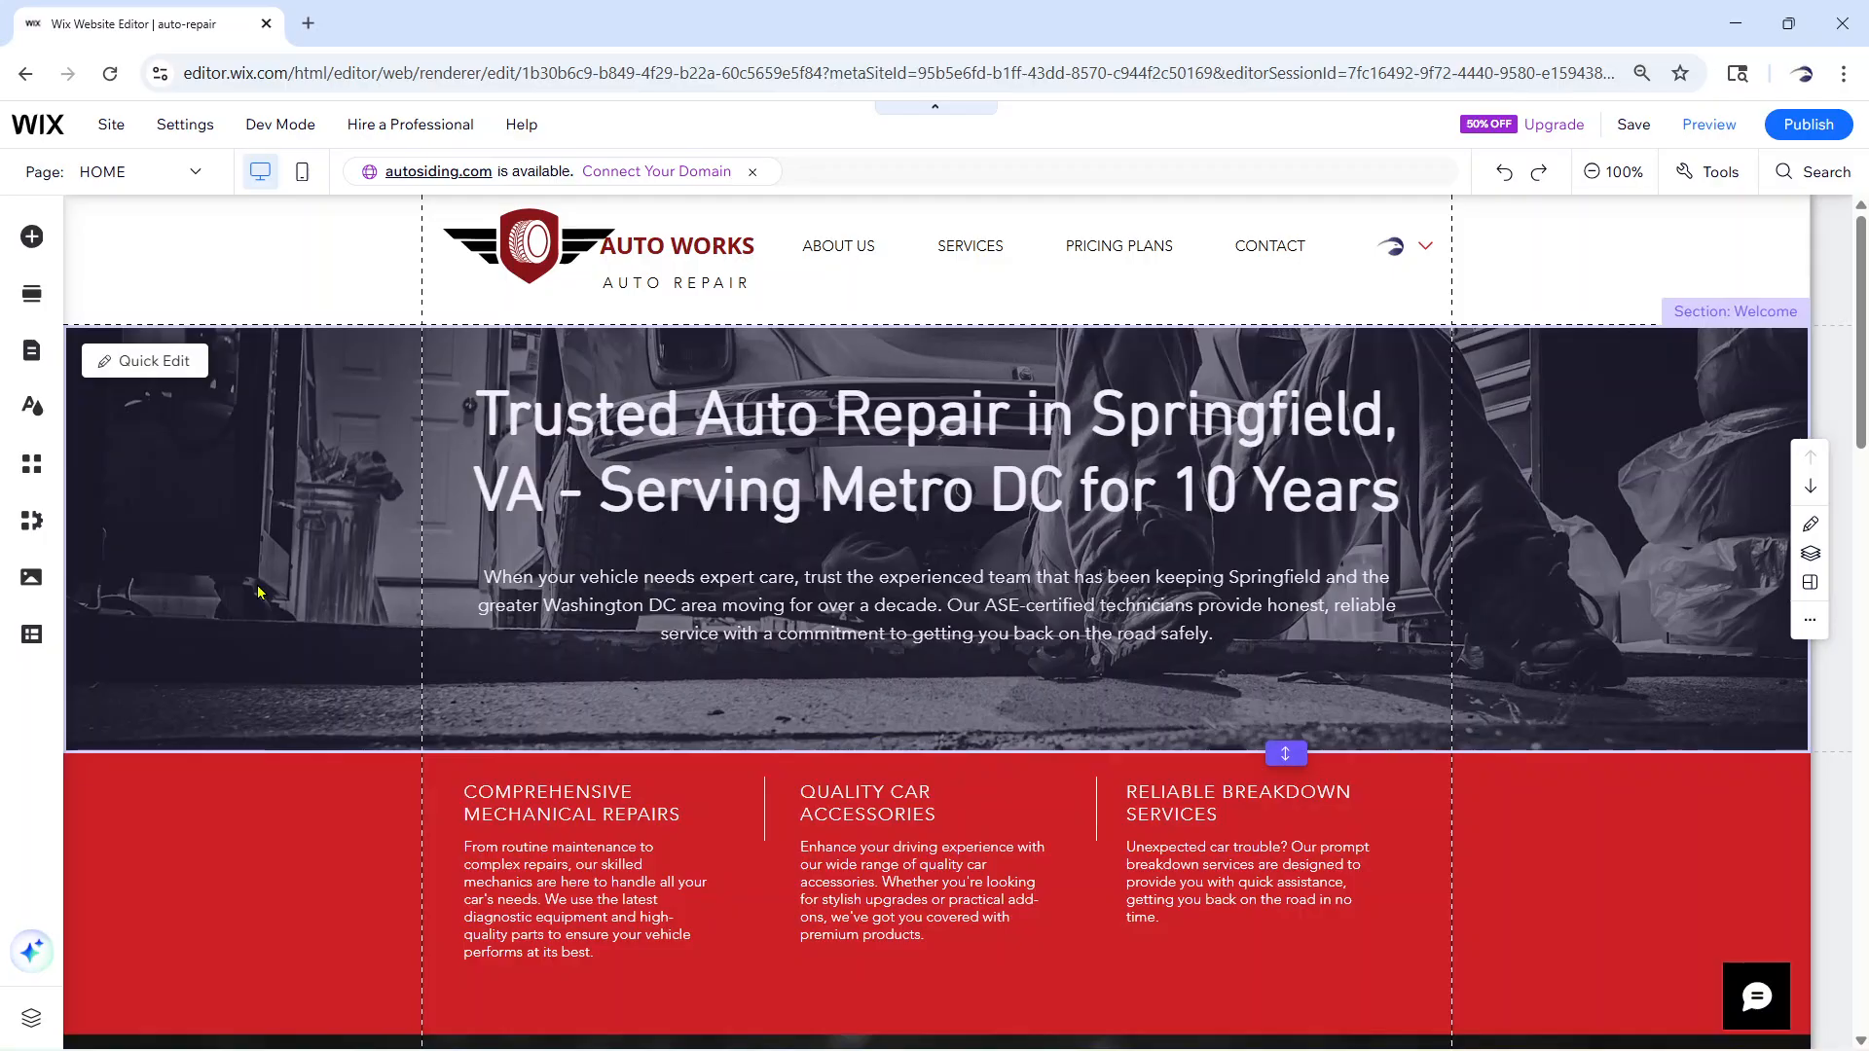
pyautogui.scroll(-5, 259, 593)
pyautogui.scroll(-10, 258, 591)
pyautogui.scroll(13, 258, 592)
pyautogui.scroll(1, 258, 592)
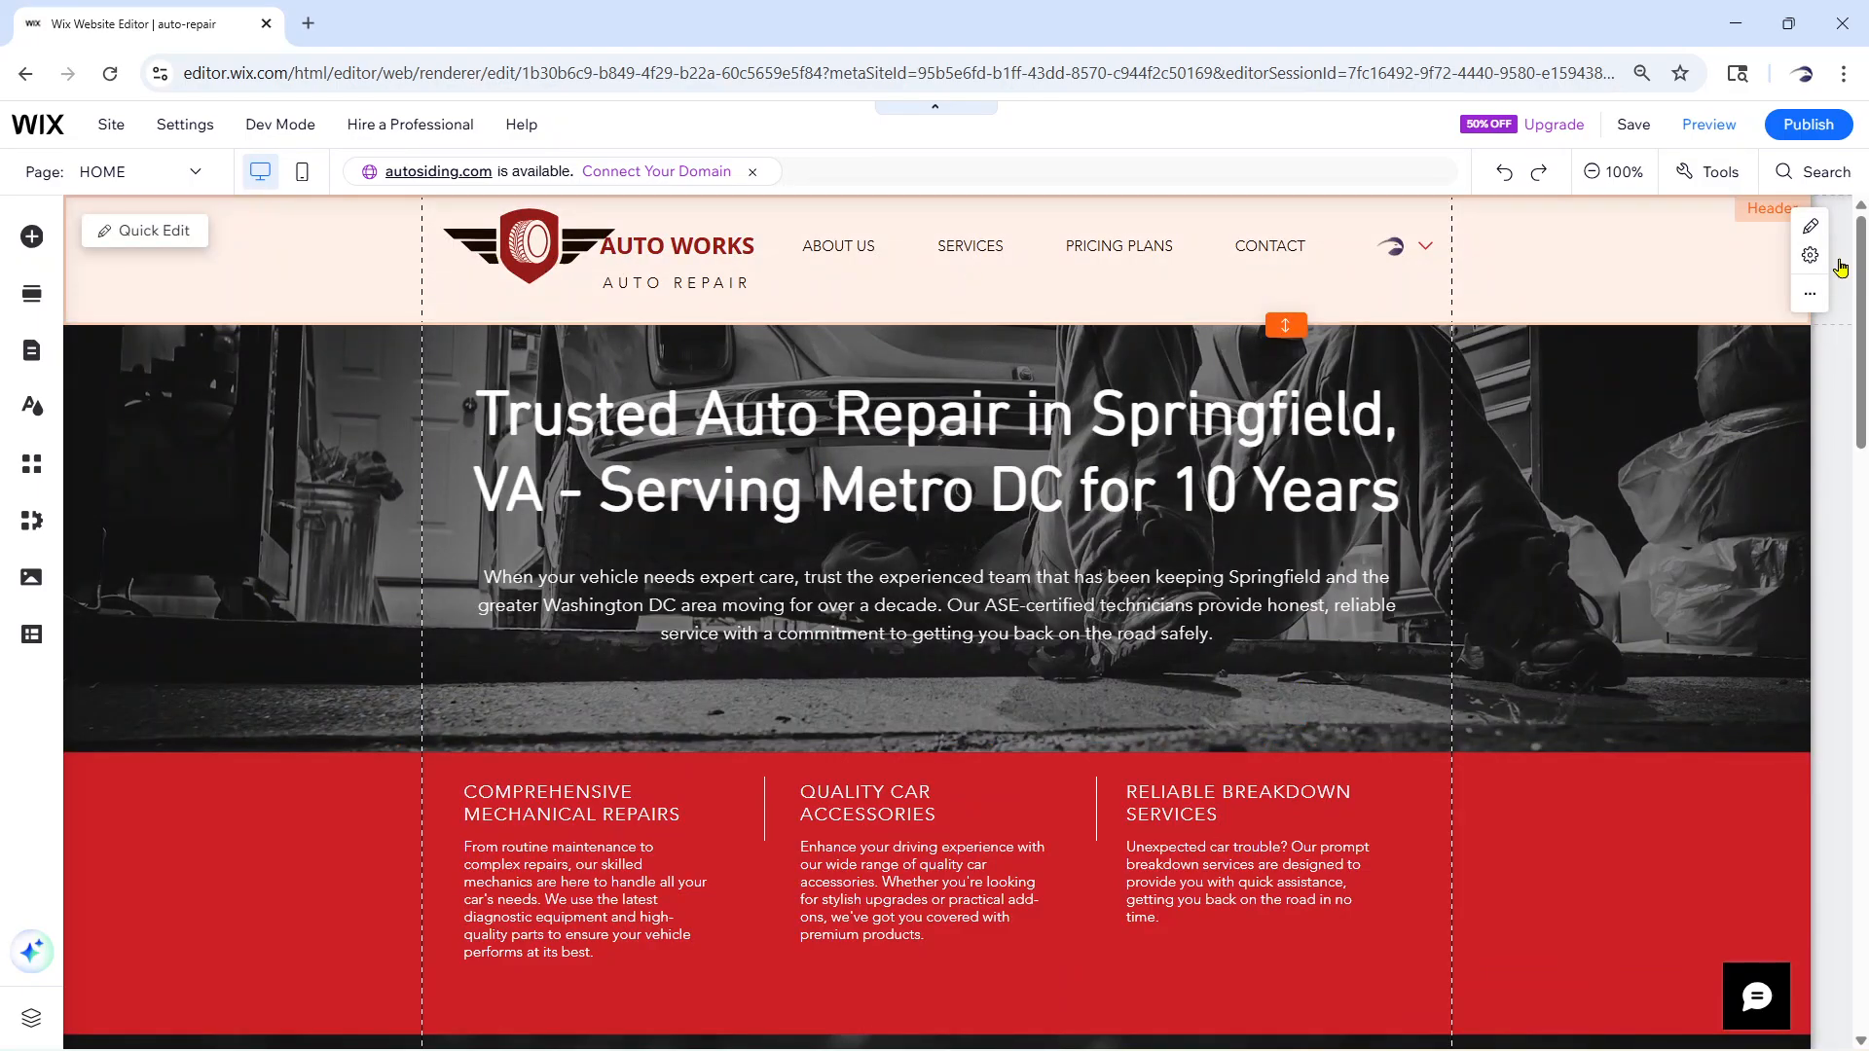
pyautogui.click(1639, 127)
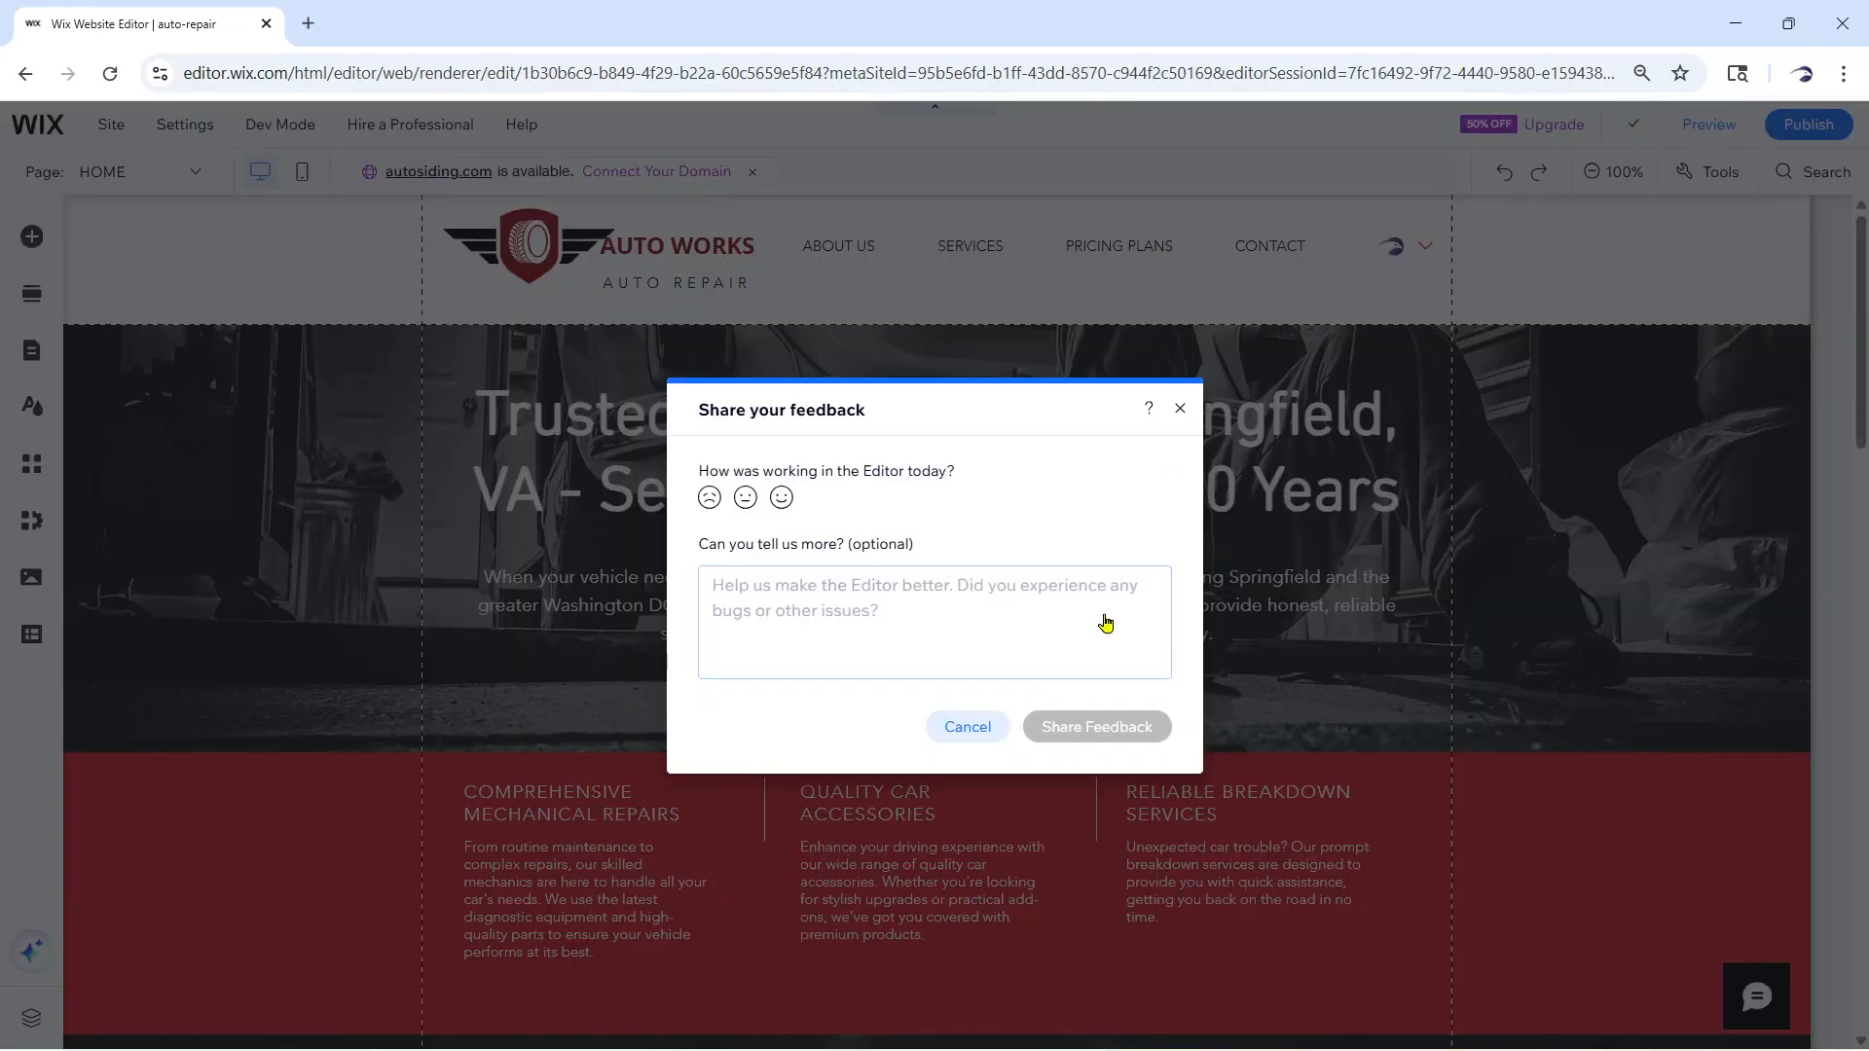
pyautogui.click(1177, 413)
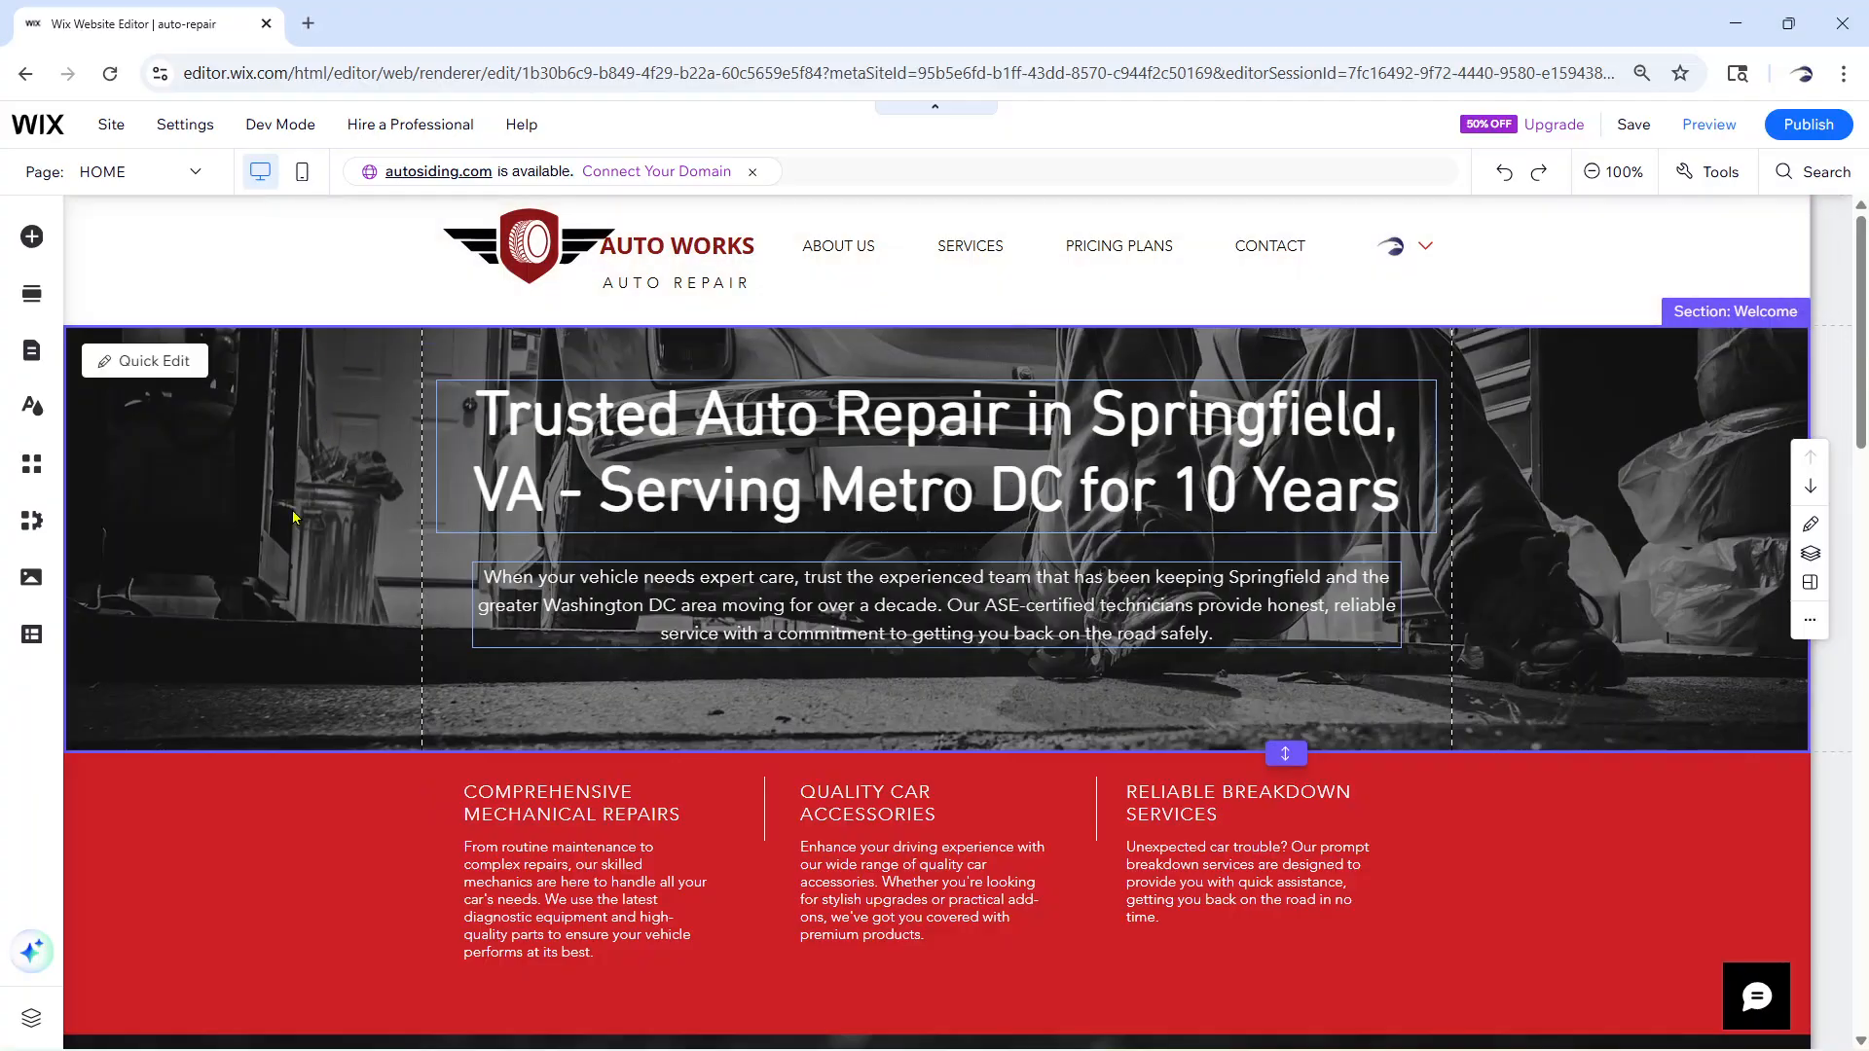
# Open the image library for the Welcome section's background and search it for "Auto repair"
pyautogui.click(292, 510)
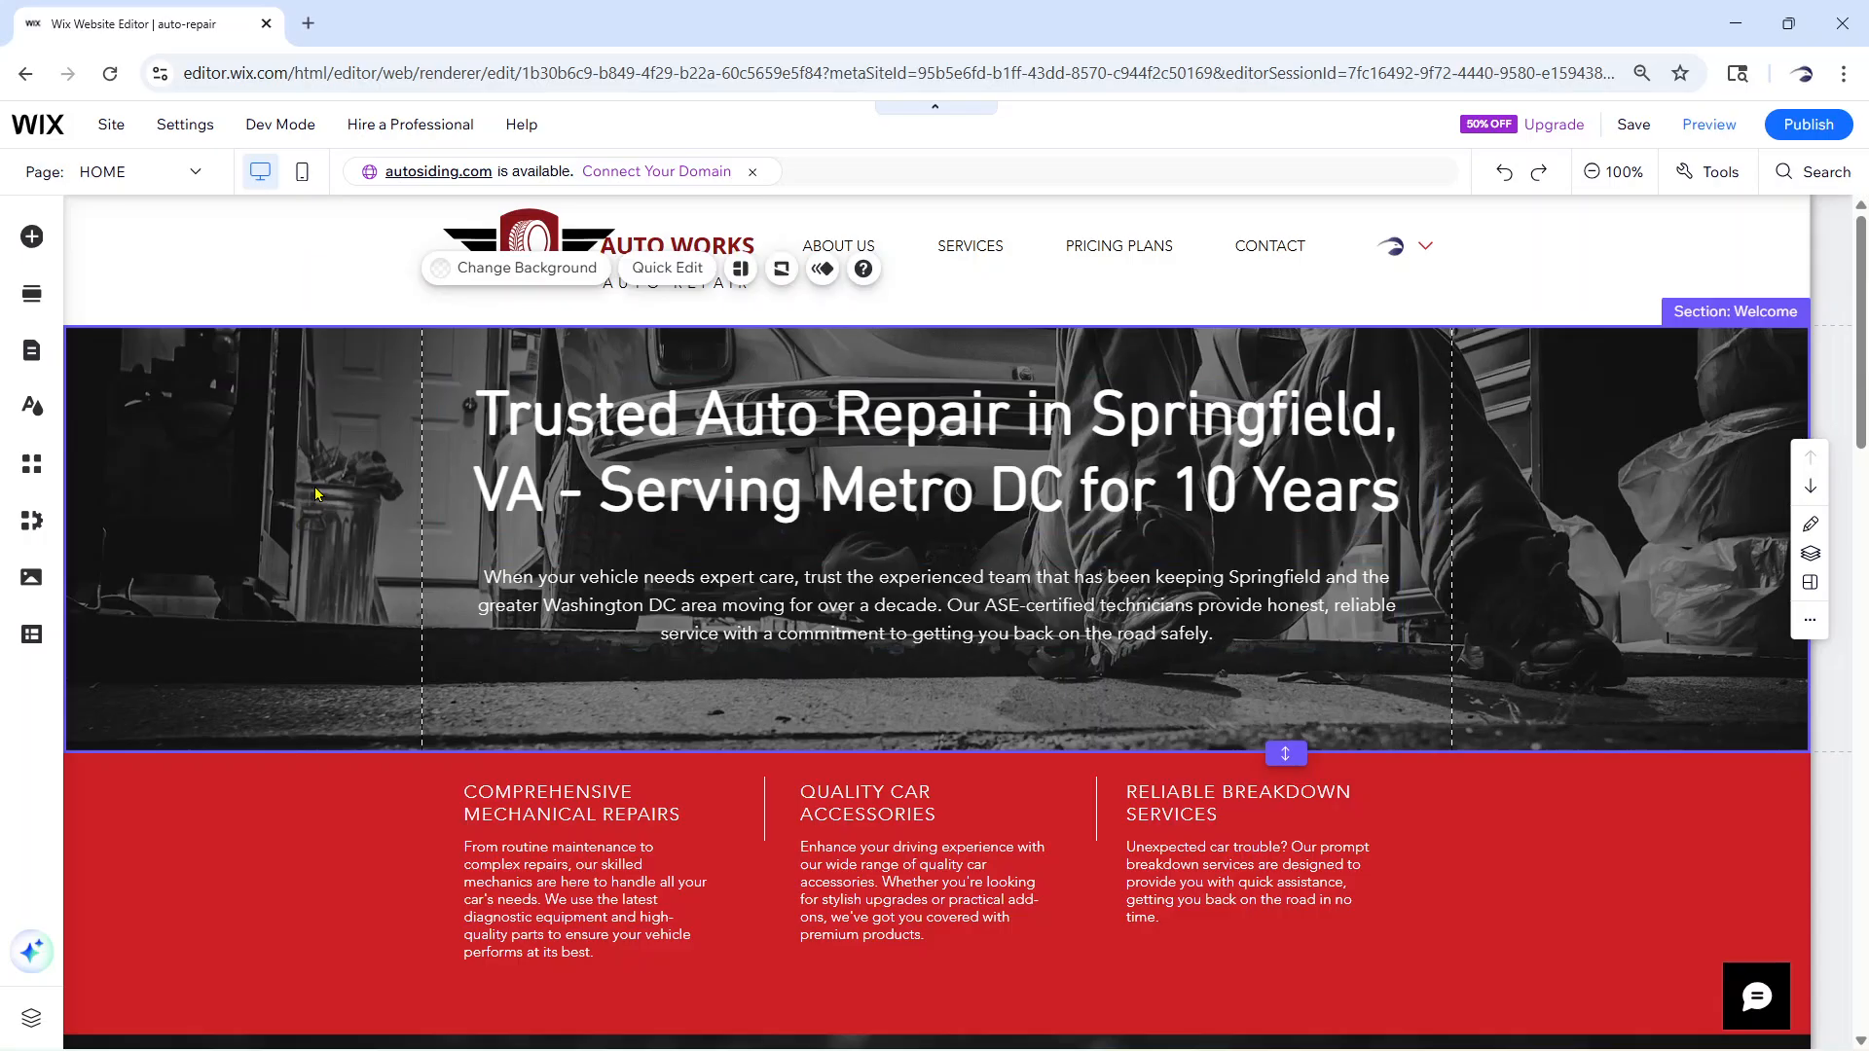
pyautogui.click(540, 273)
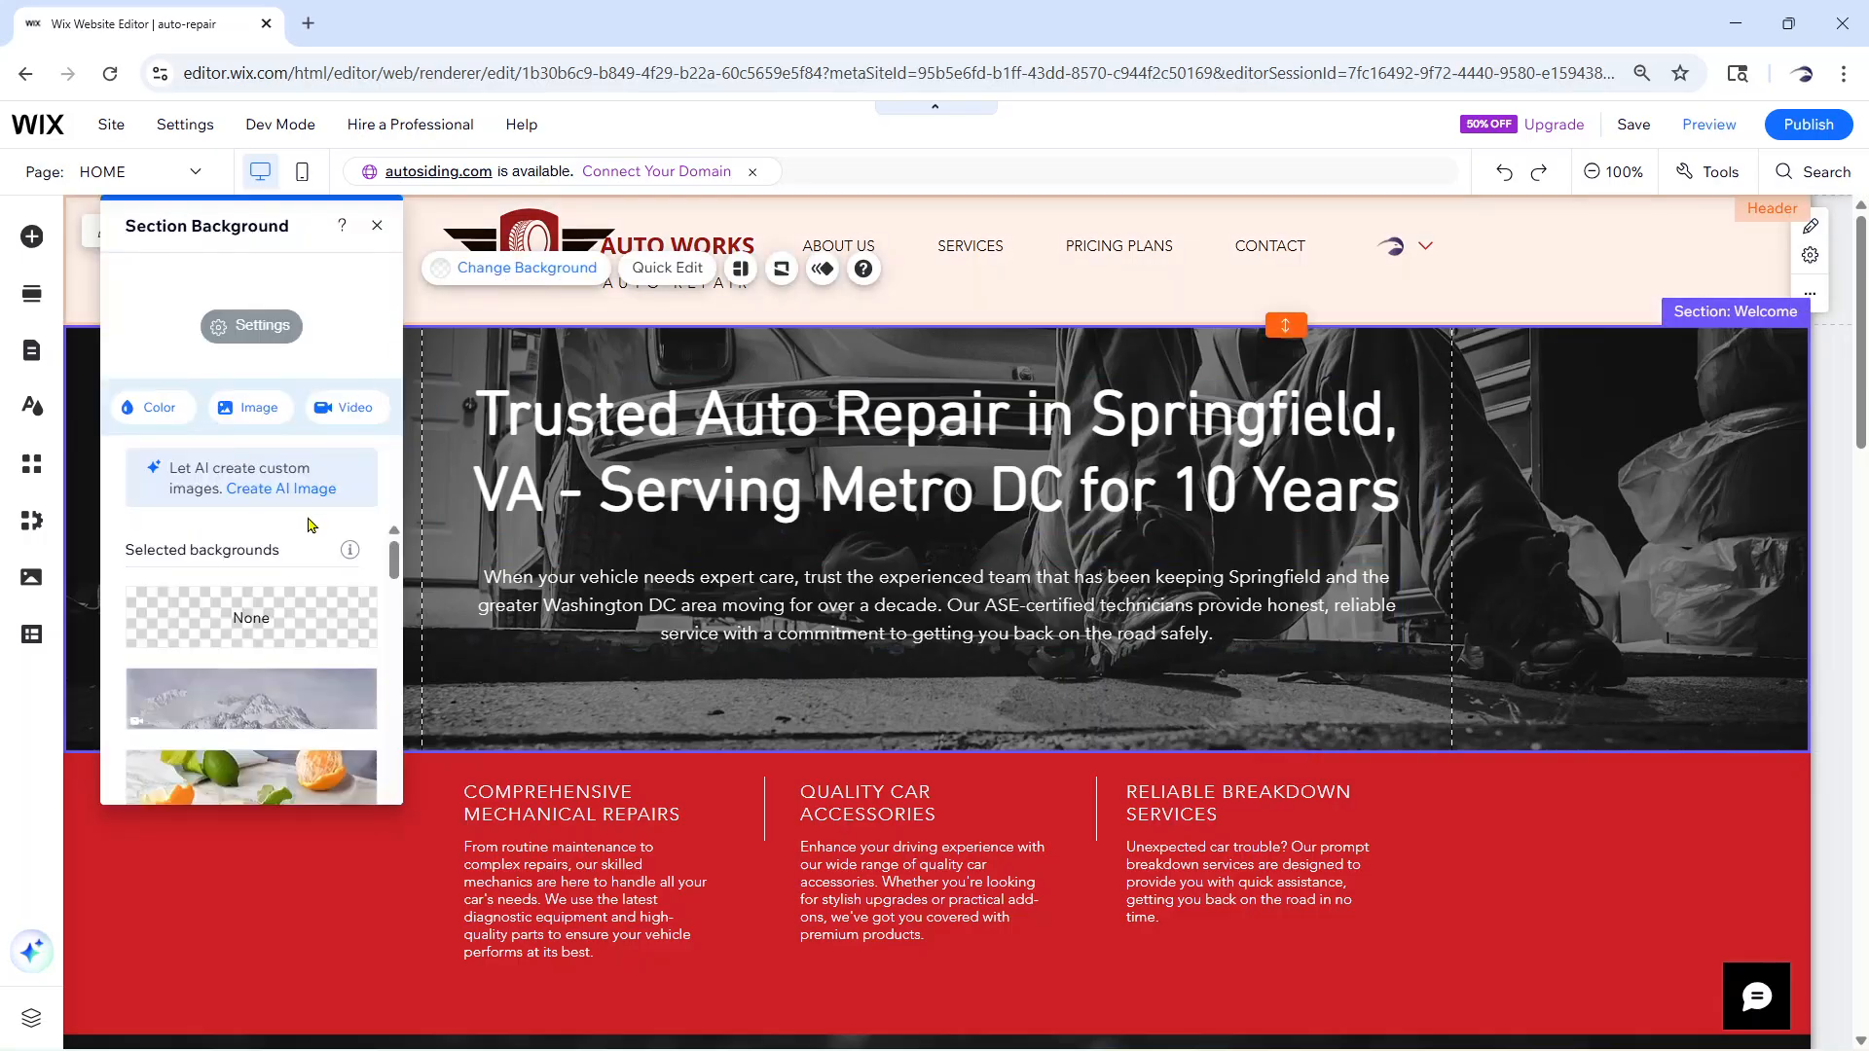
pyautogui.click(255, 414)
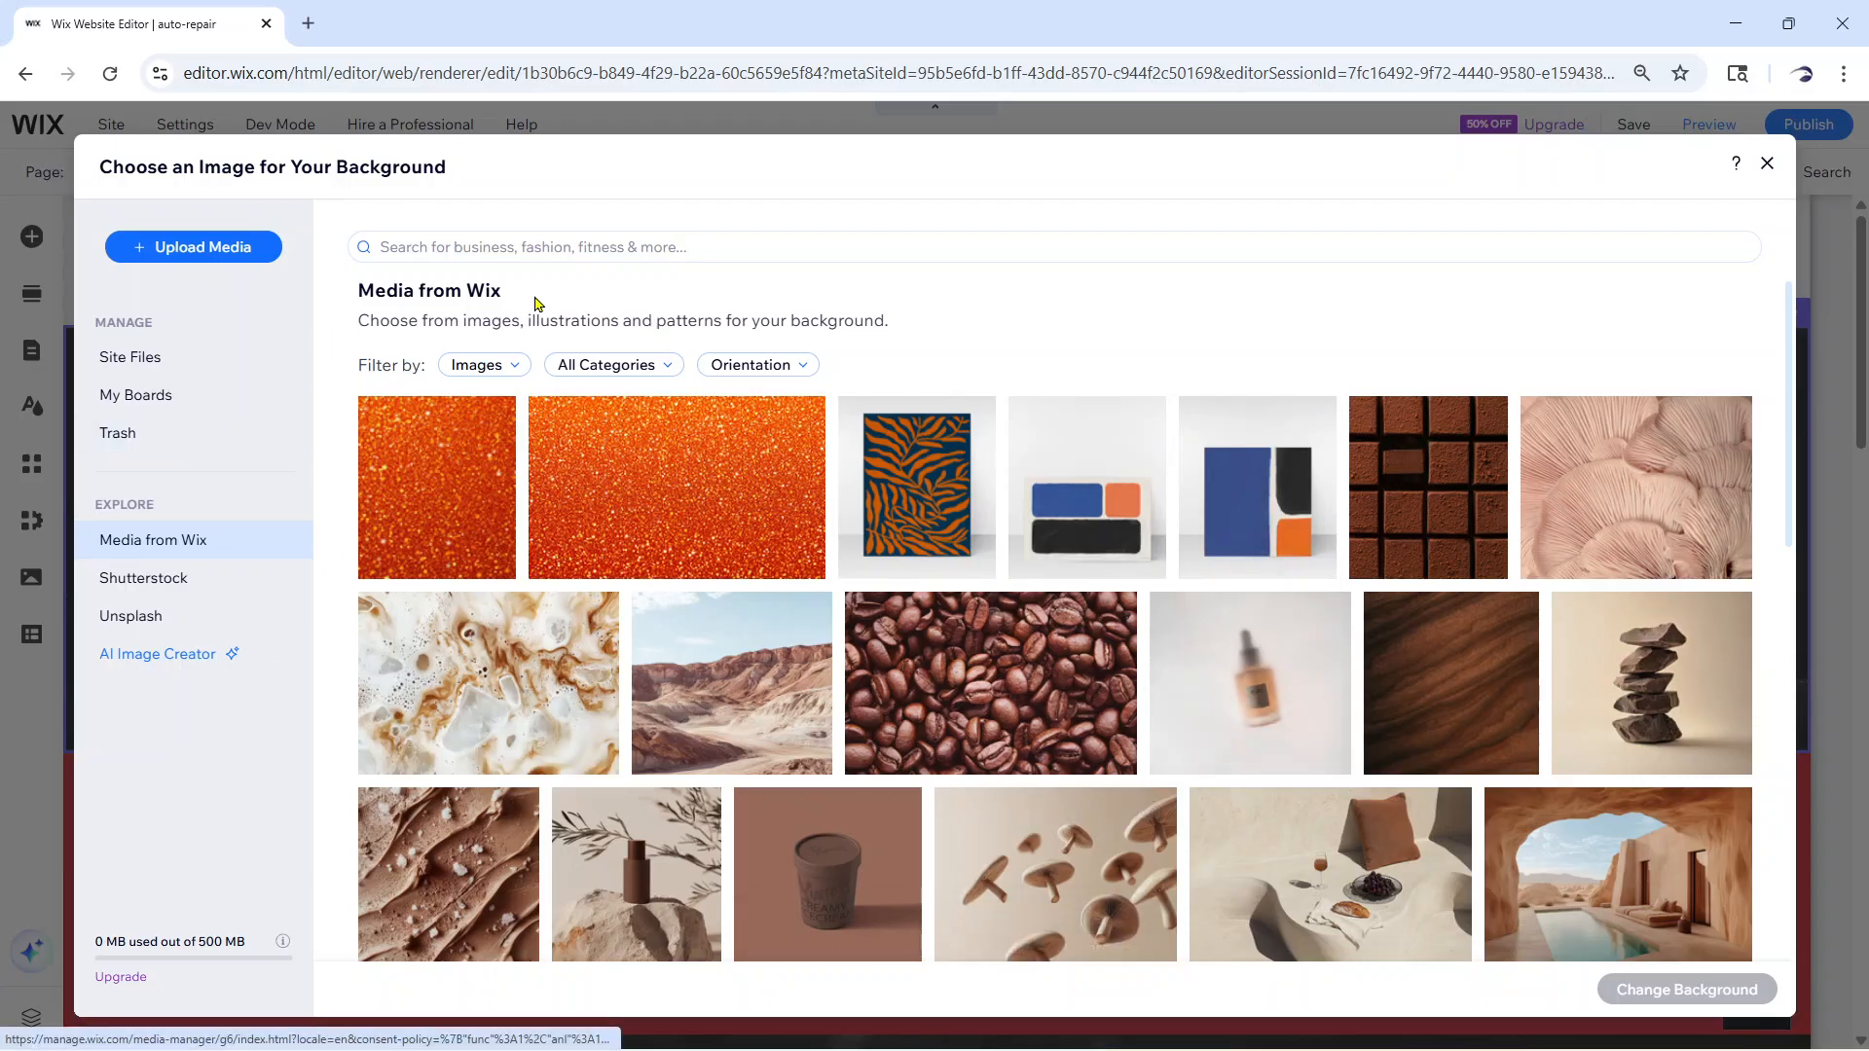
pyautogui.click(542, 236)
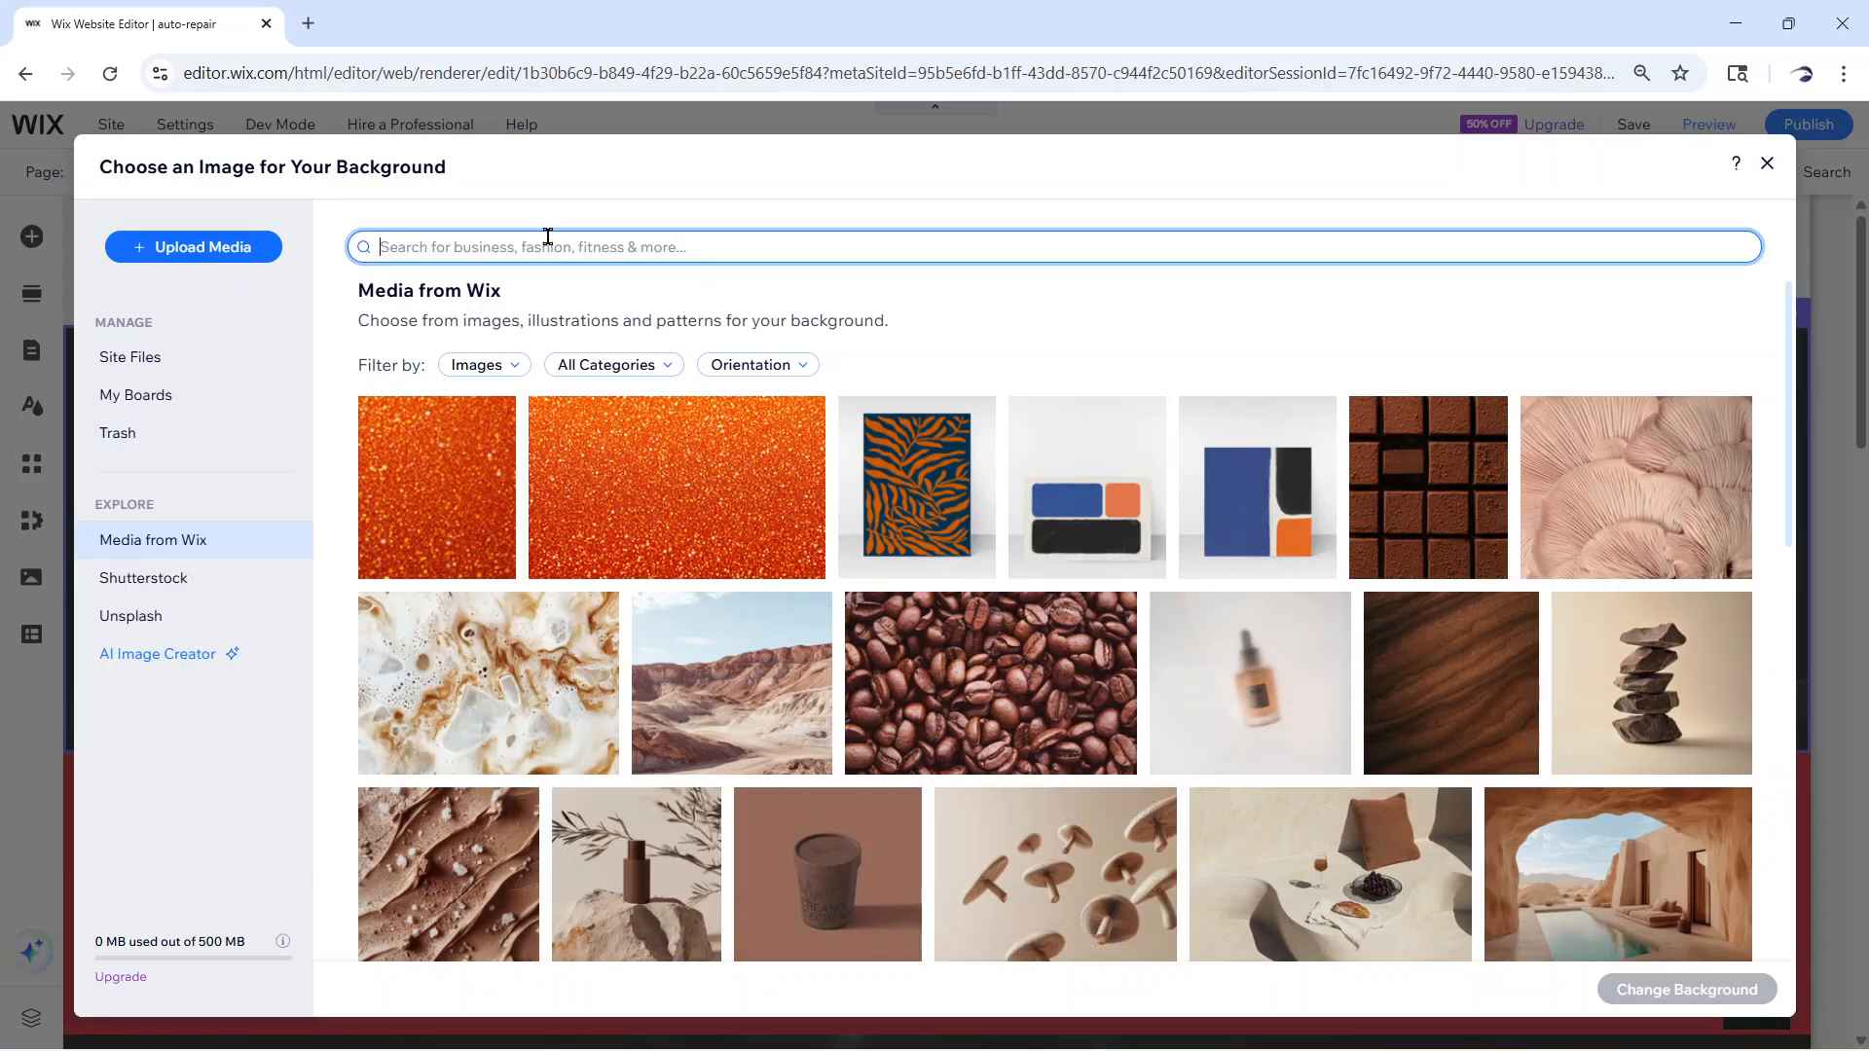
pyautogui.write('AU')
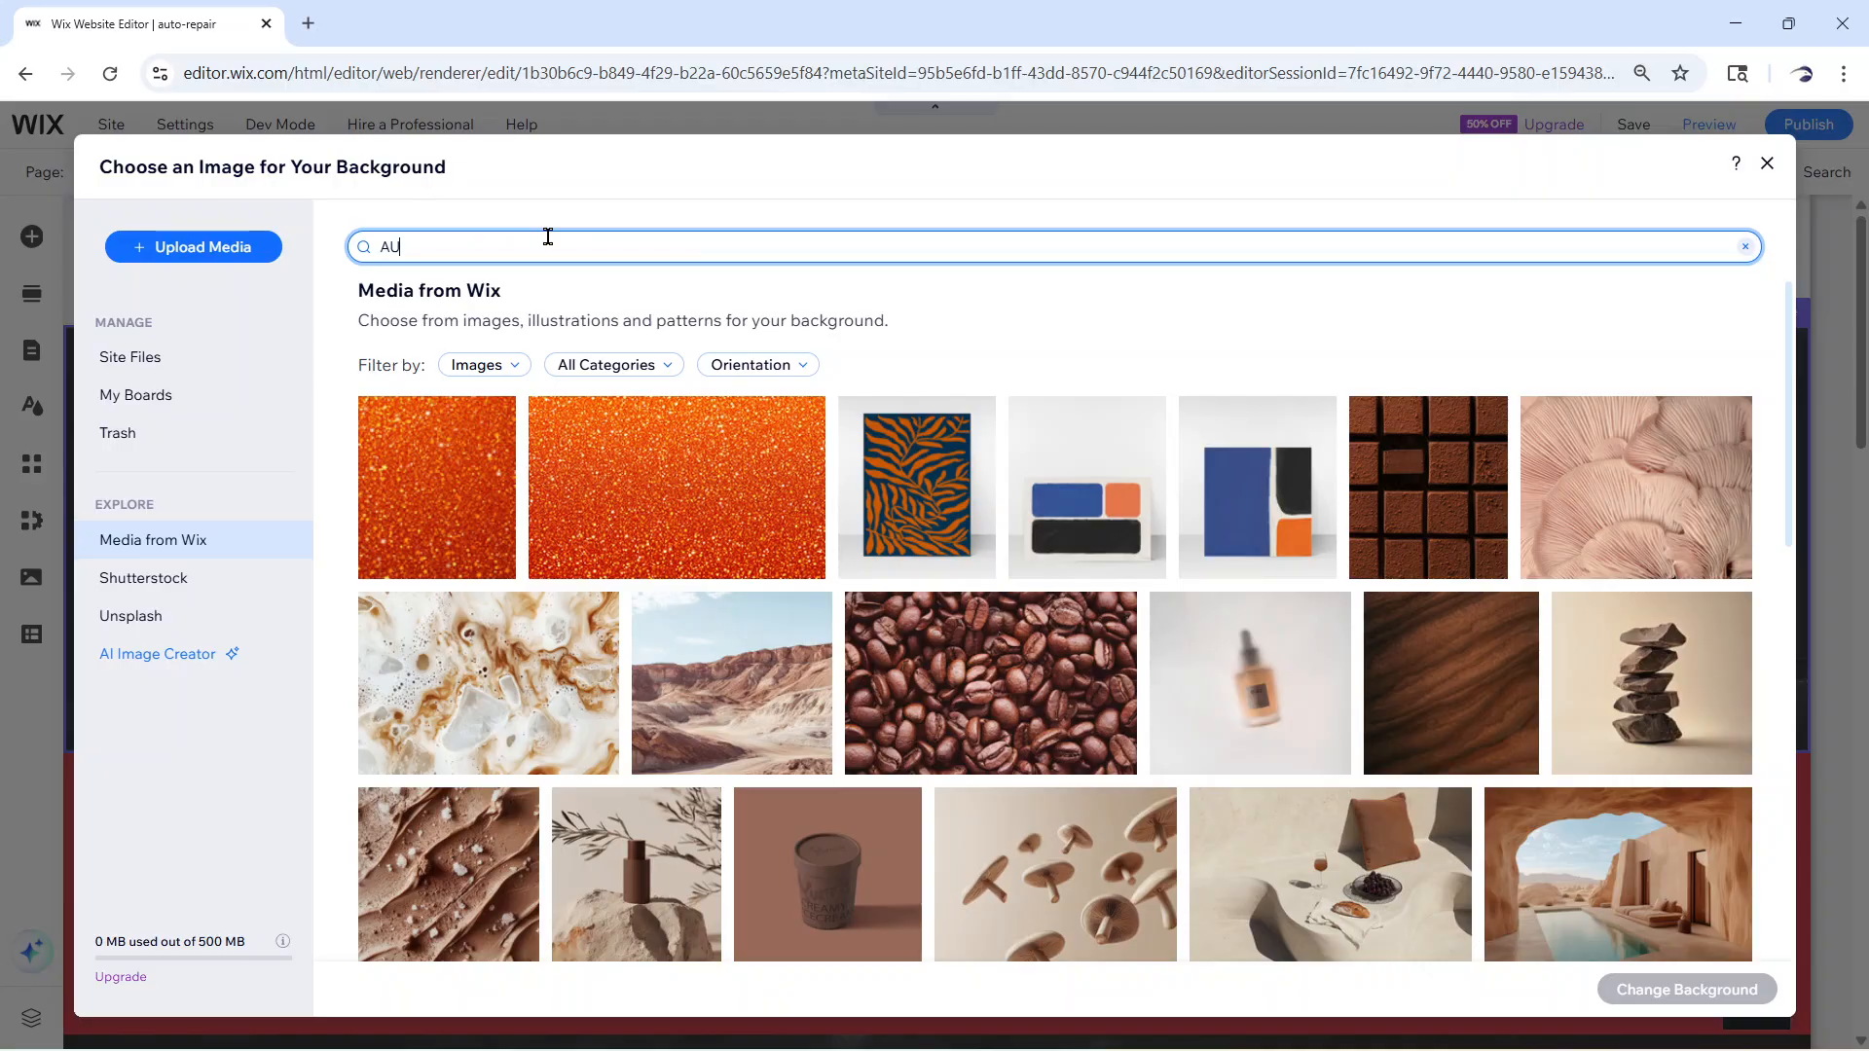
pyautogui.write('uto repair')
pyautogui.press('Return')
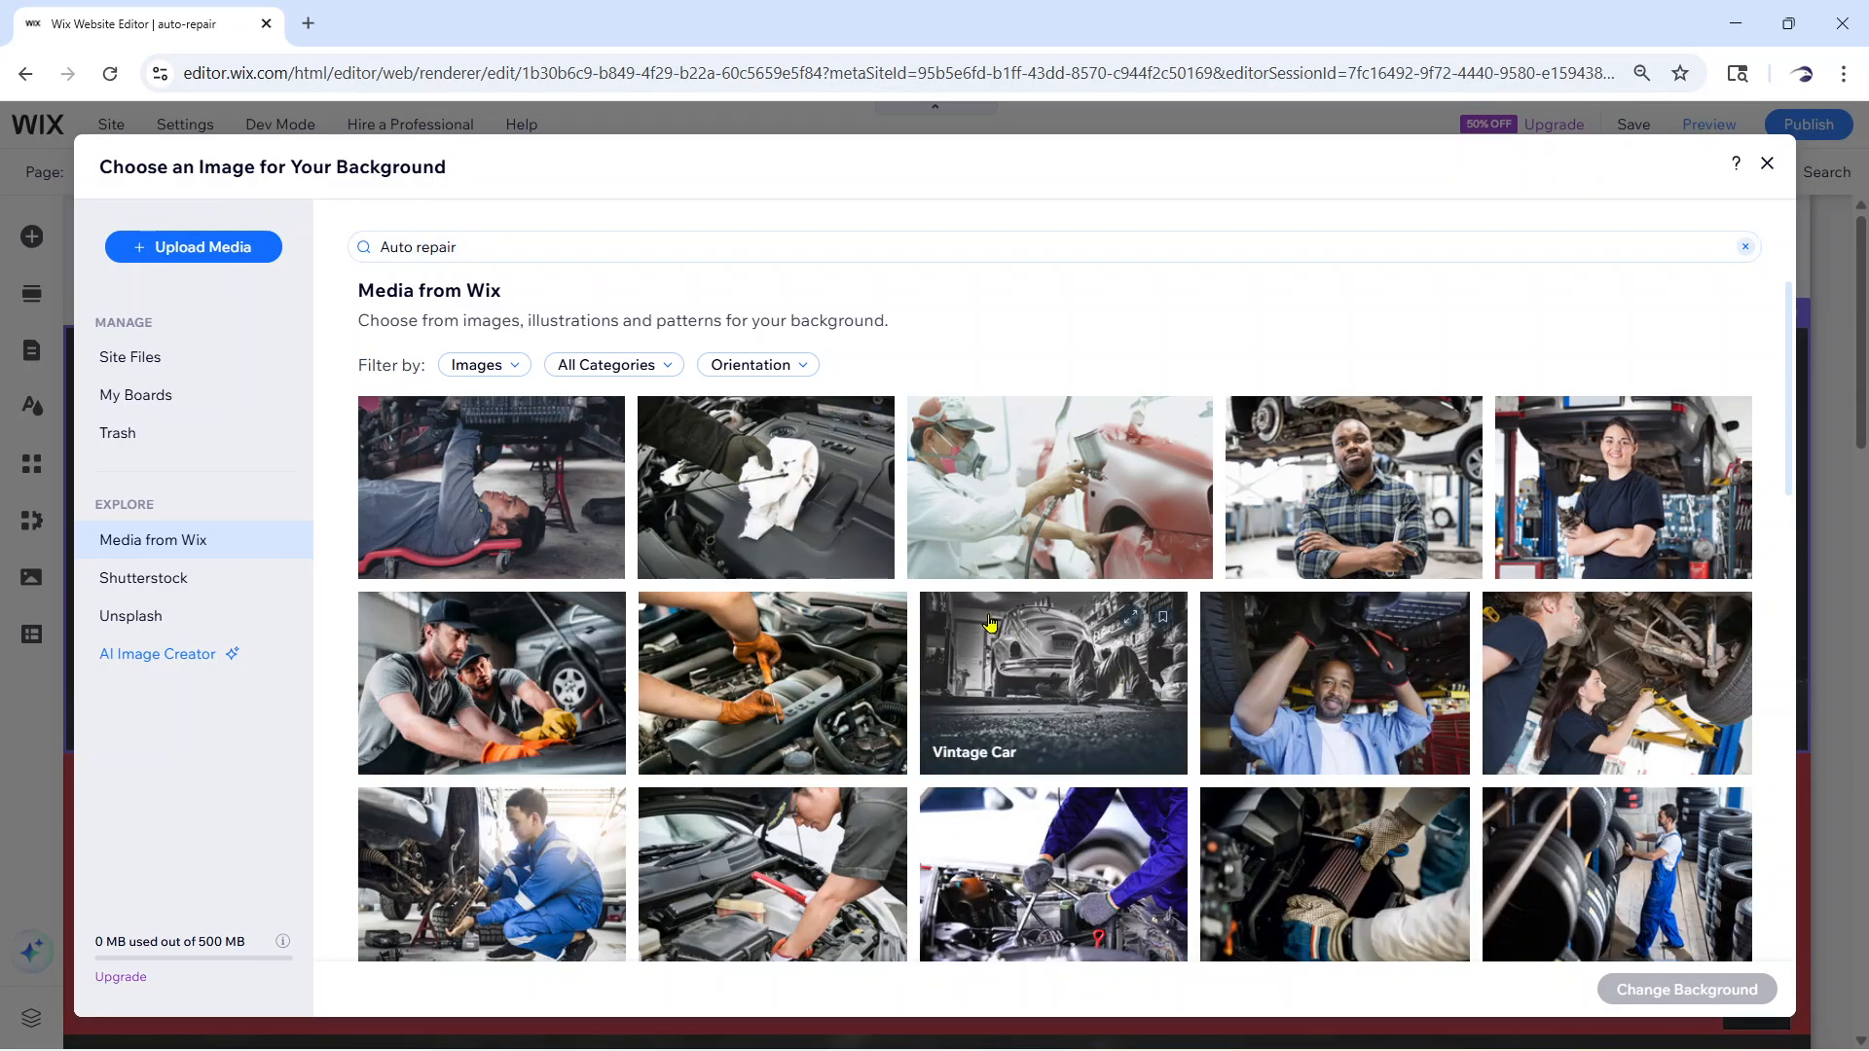
# Browse the auto repair images and apply the Two Mechanics photo as the Welcome section's background
pyautogui.scroll(-1, 1044, 650)
pyautogui.scroll(-7, 1045, 650)
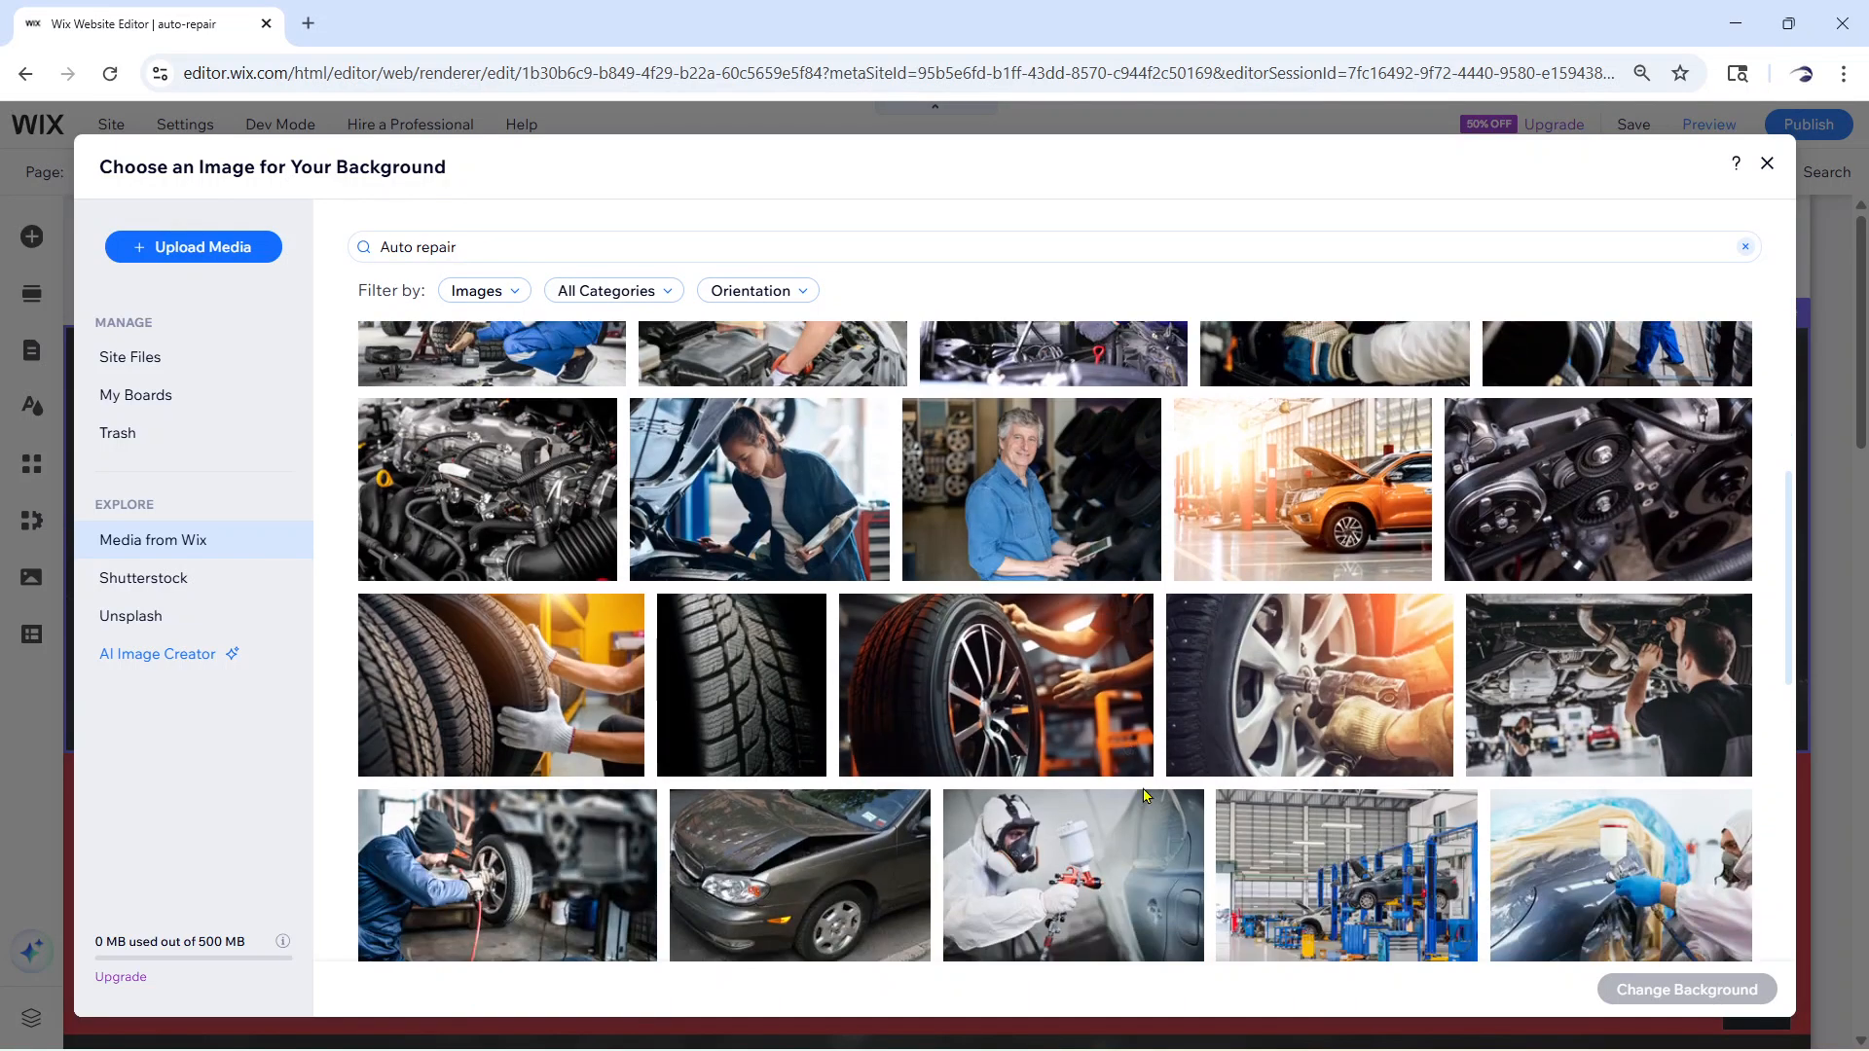
pyautogui.scroll(-3, 1143, 795)
pyautogui.scroll(-5, 1144, 795)
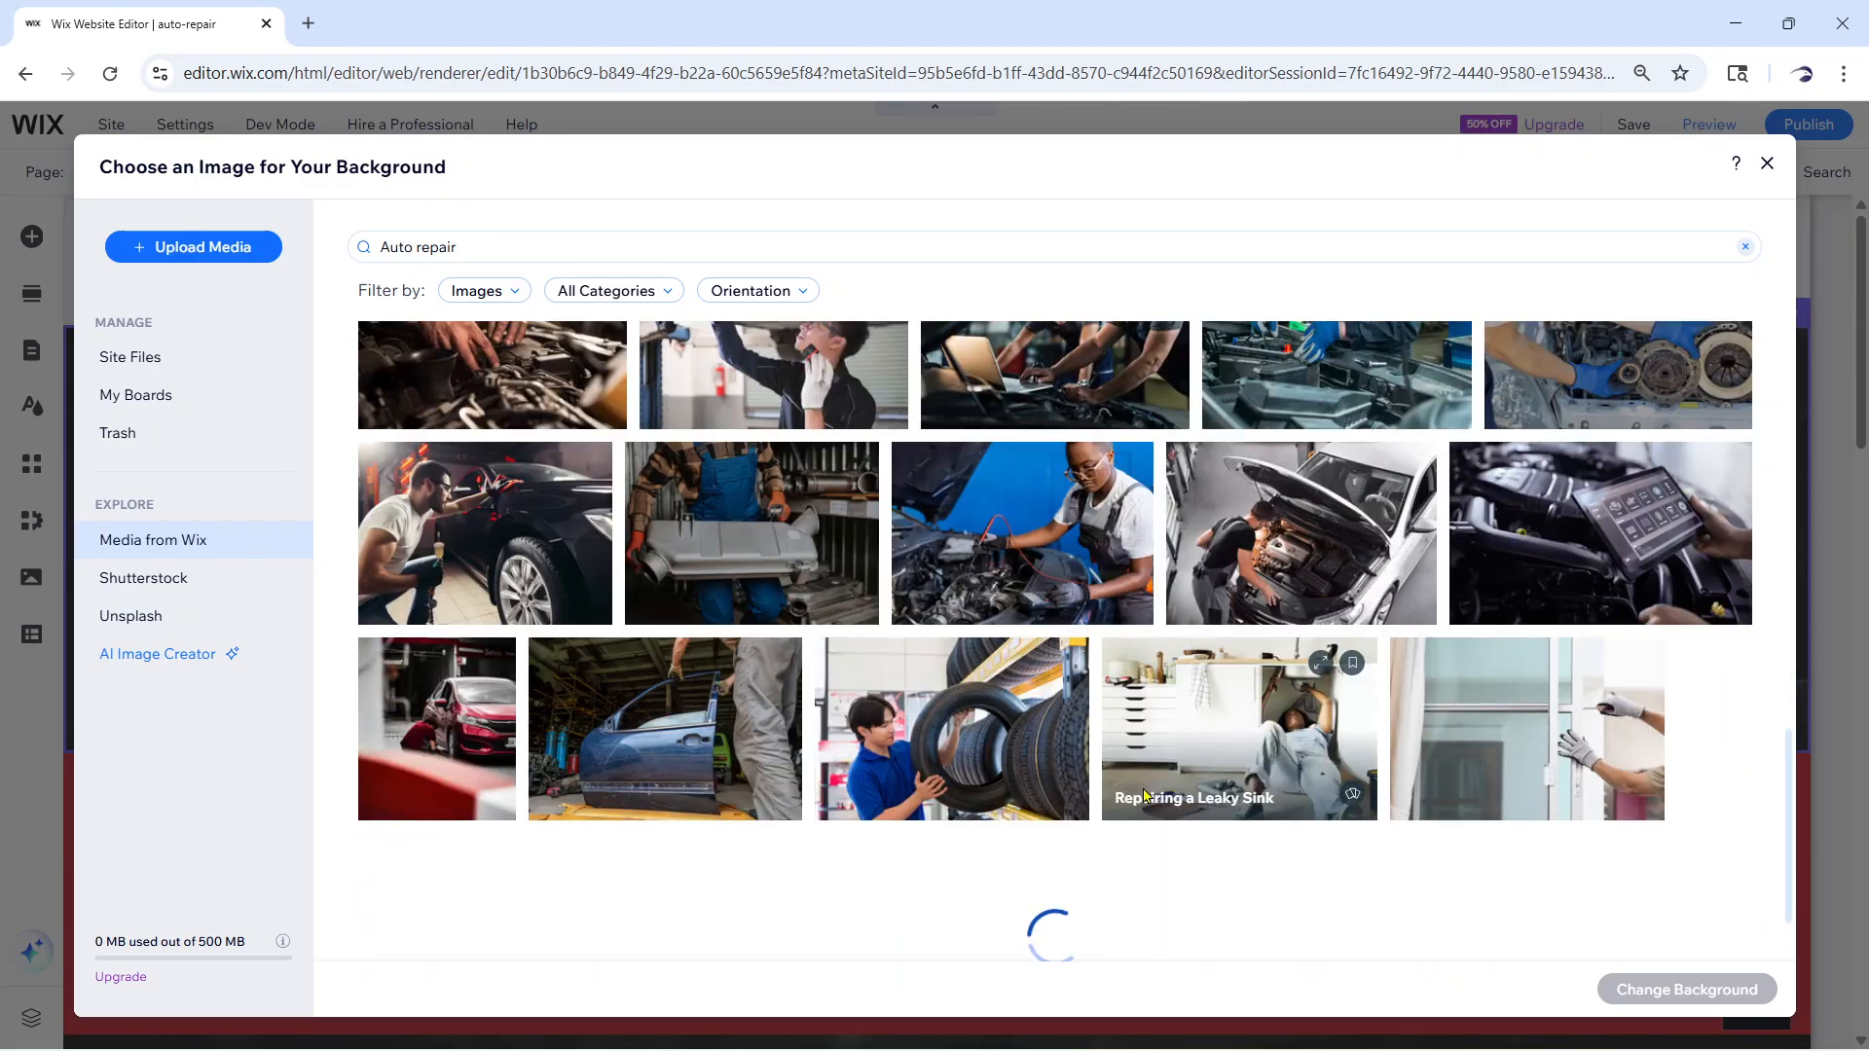
pyautogui.scroll(1, 1143, 796)
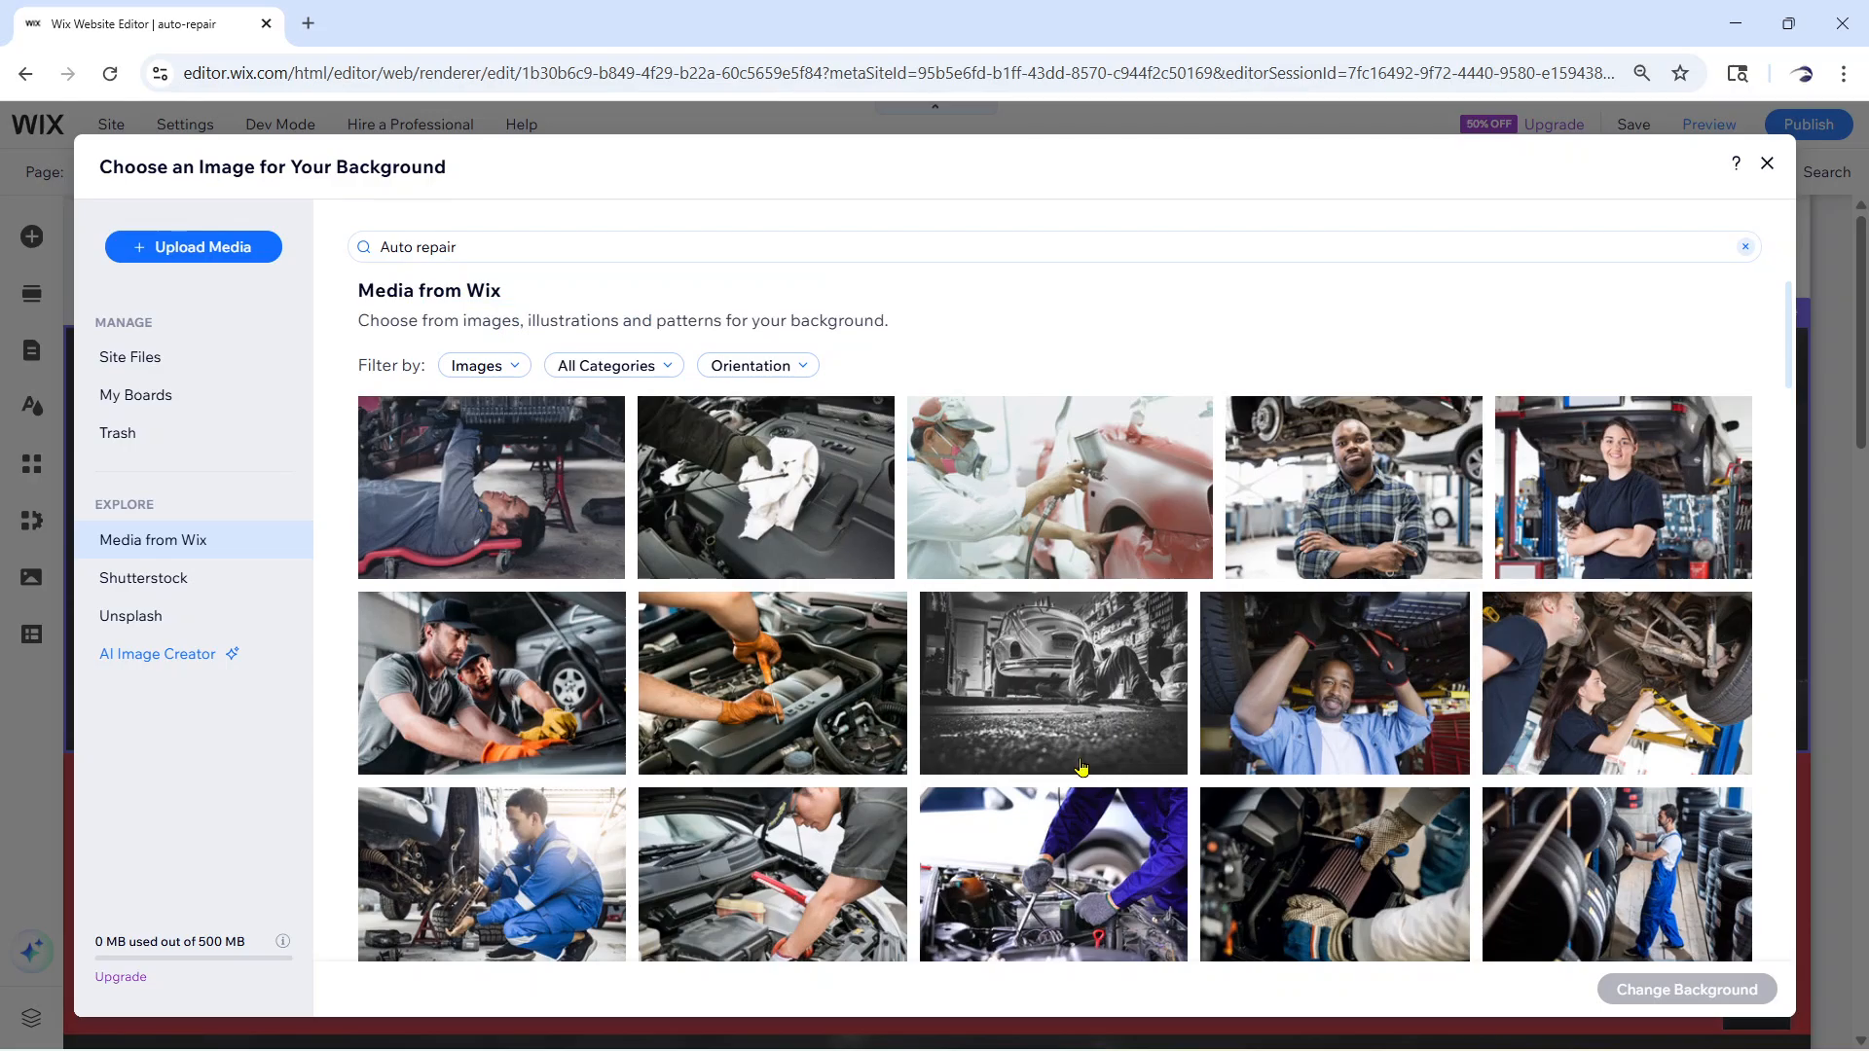
pyautogui.click(487, 690)
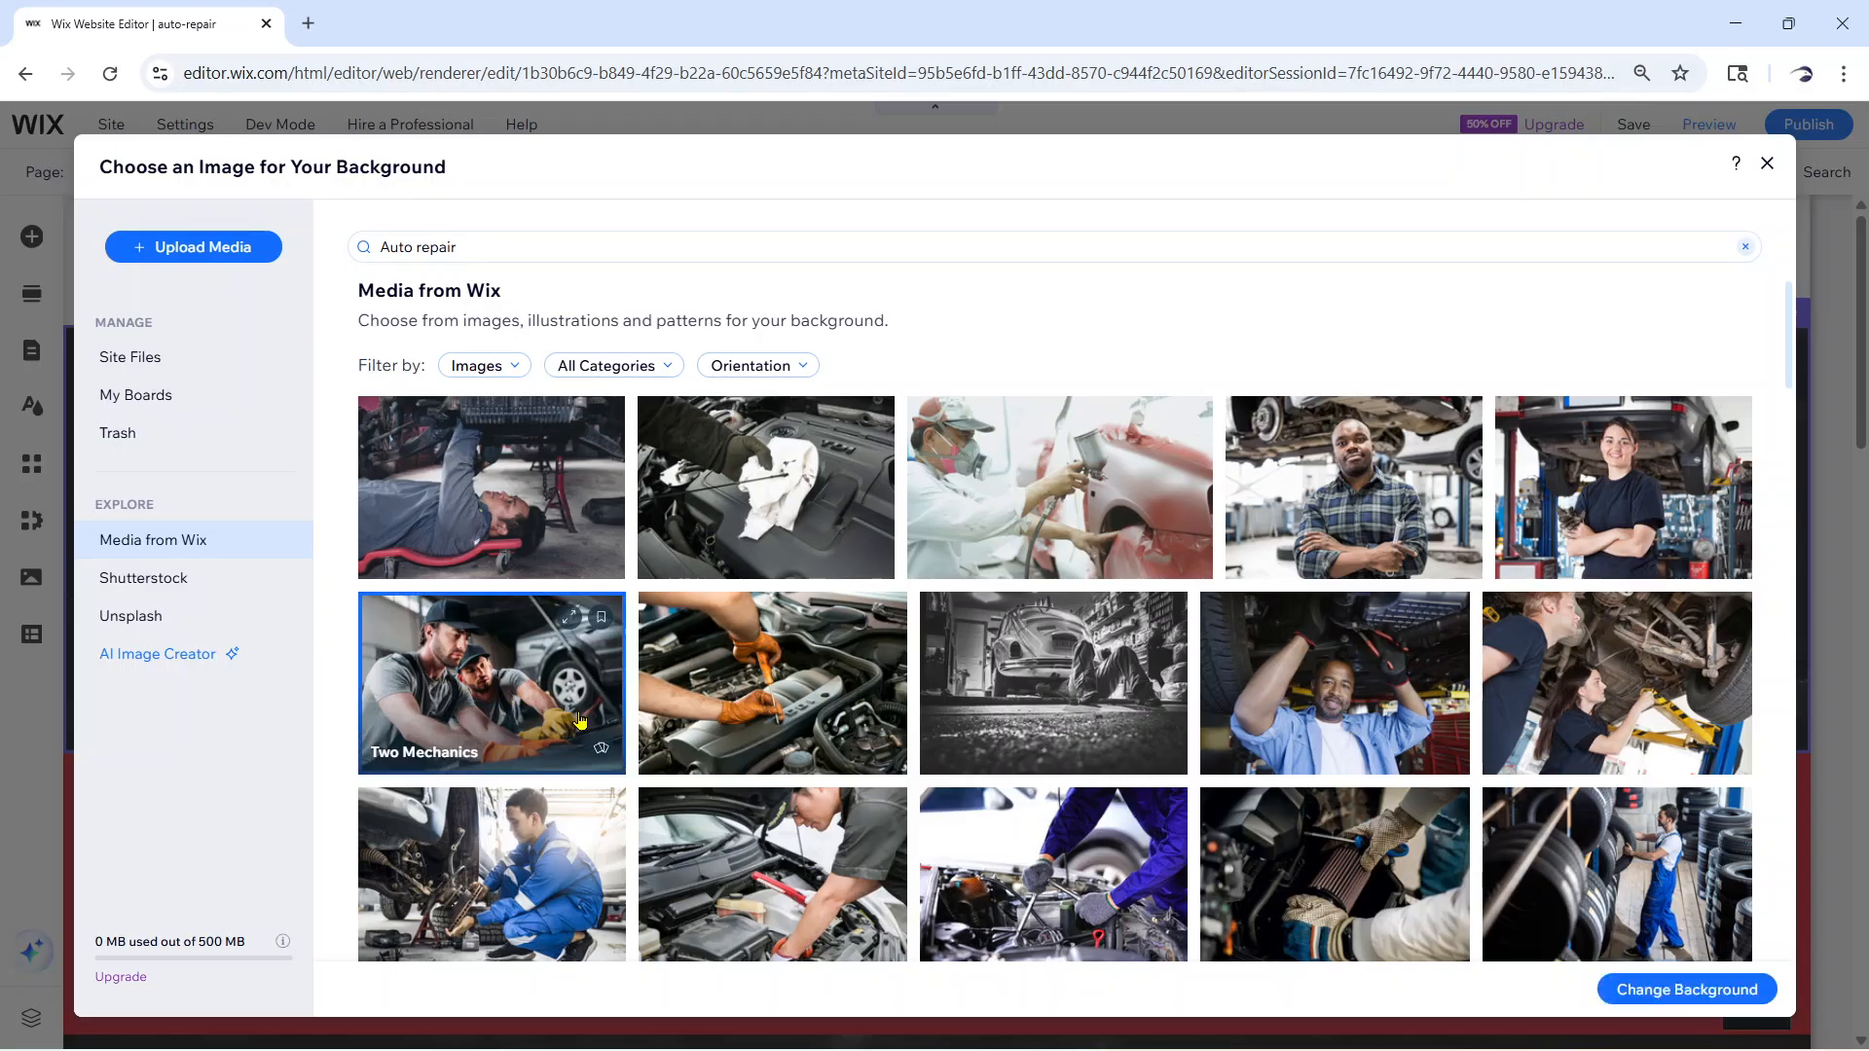
pyautogui.click(1641, 990)
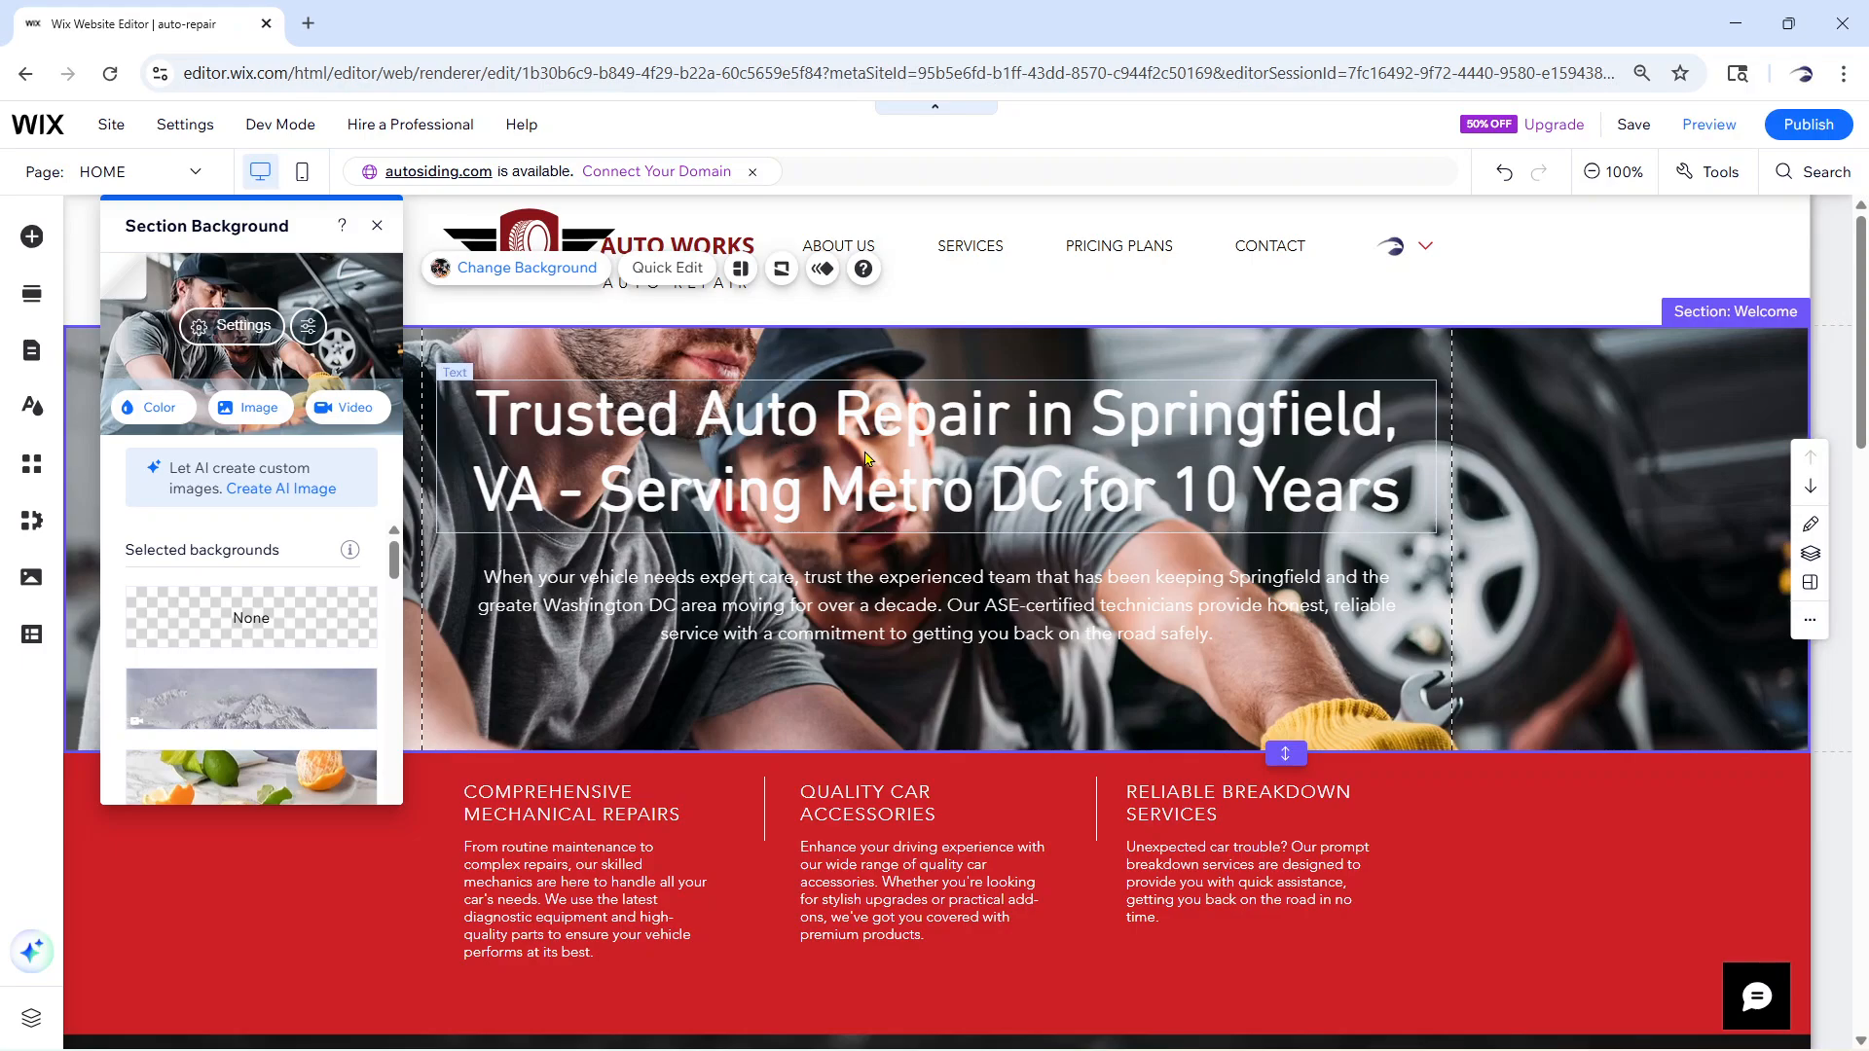
pyautogui.click(375, 228)
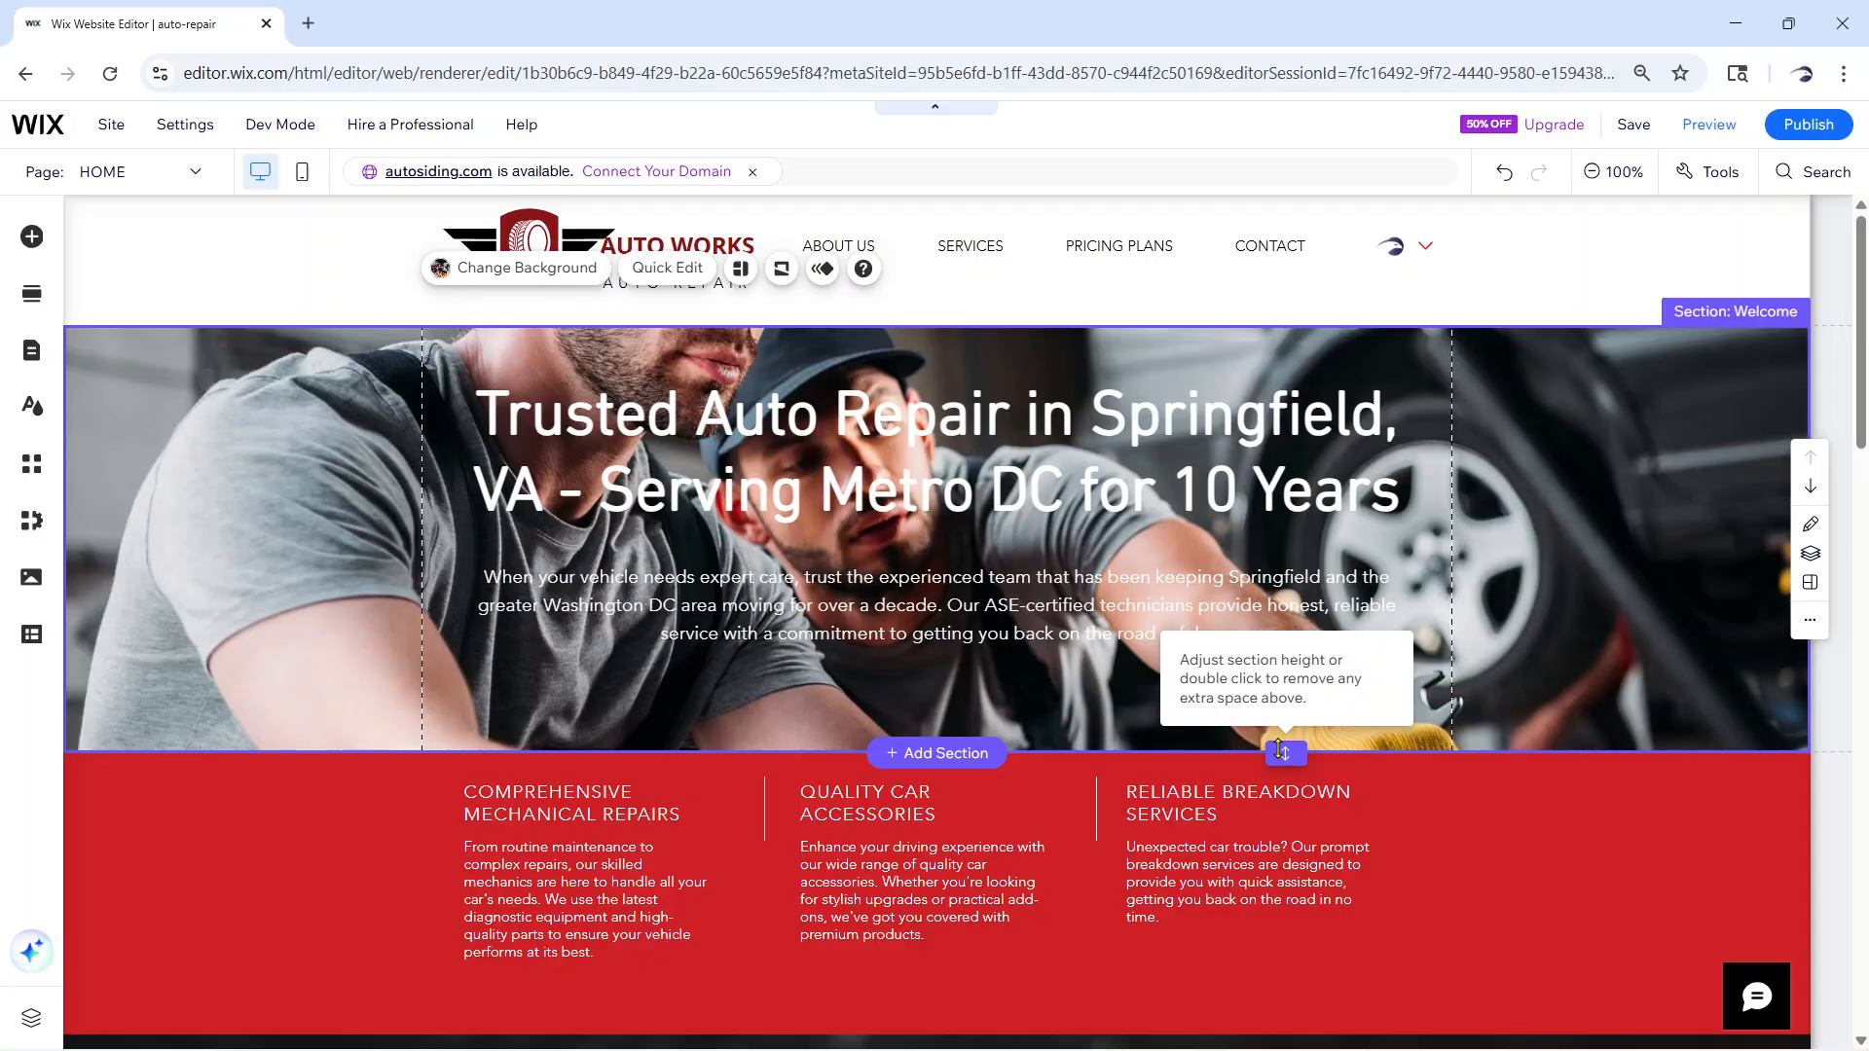
# Make the Welcome section slightly taller and reopen the image library for its background
pyautogui.moveTo(1281, 751)
pyautogui.mouseDown()
pyautogui.moveTo(1291, 941)
pyautogui.moveTo(1285, 675)
pyautogui.moveTo(1258, 631)
pyautogui.moveTo(1270, 822)
pyautogui.moveTo(1283, 715)
pyautogui.moveTo(1284, 881)
pyautogui.moveTo(1285, 734)
pyautogui.moveTo(1287, 762)
pyautogui.mouseUp()
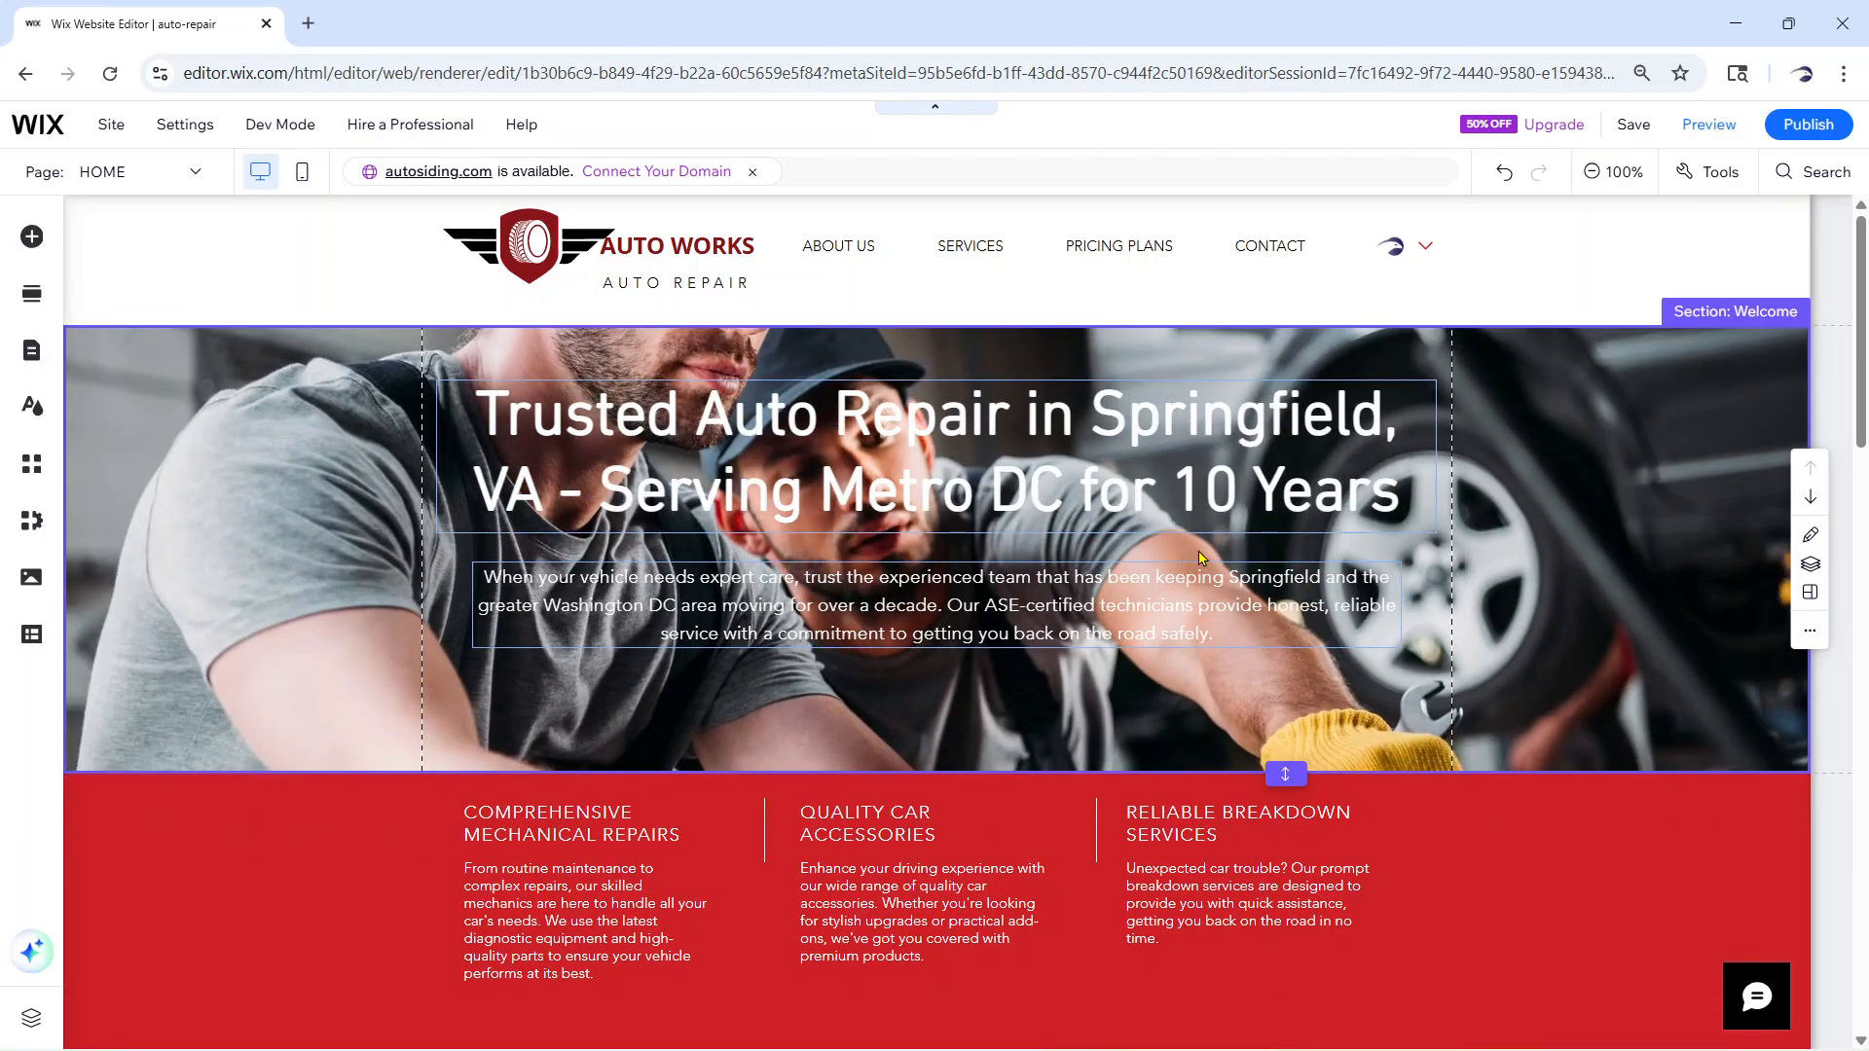
pyautogui.click(240, 425)
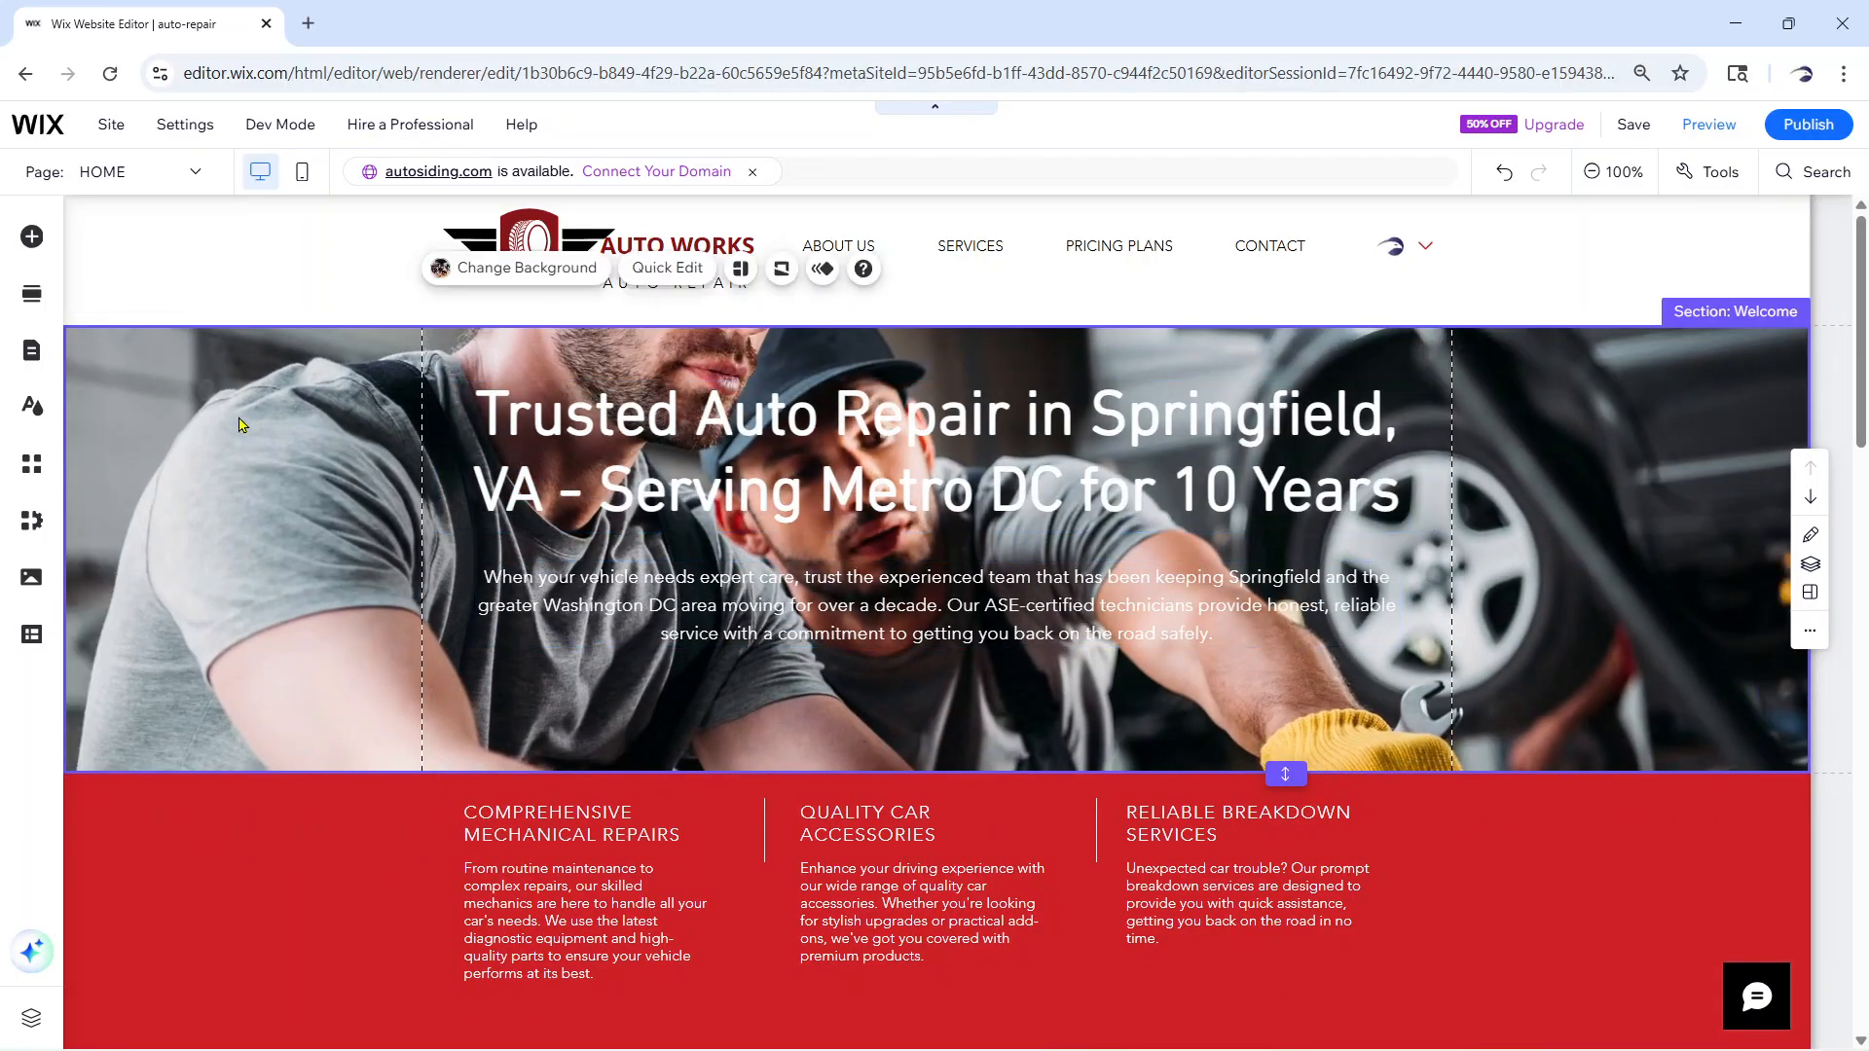
pyautogui.click(517, 277)
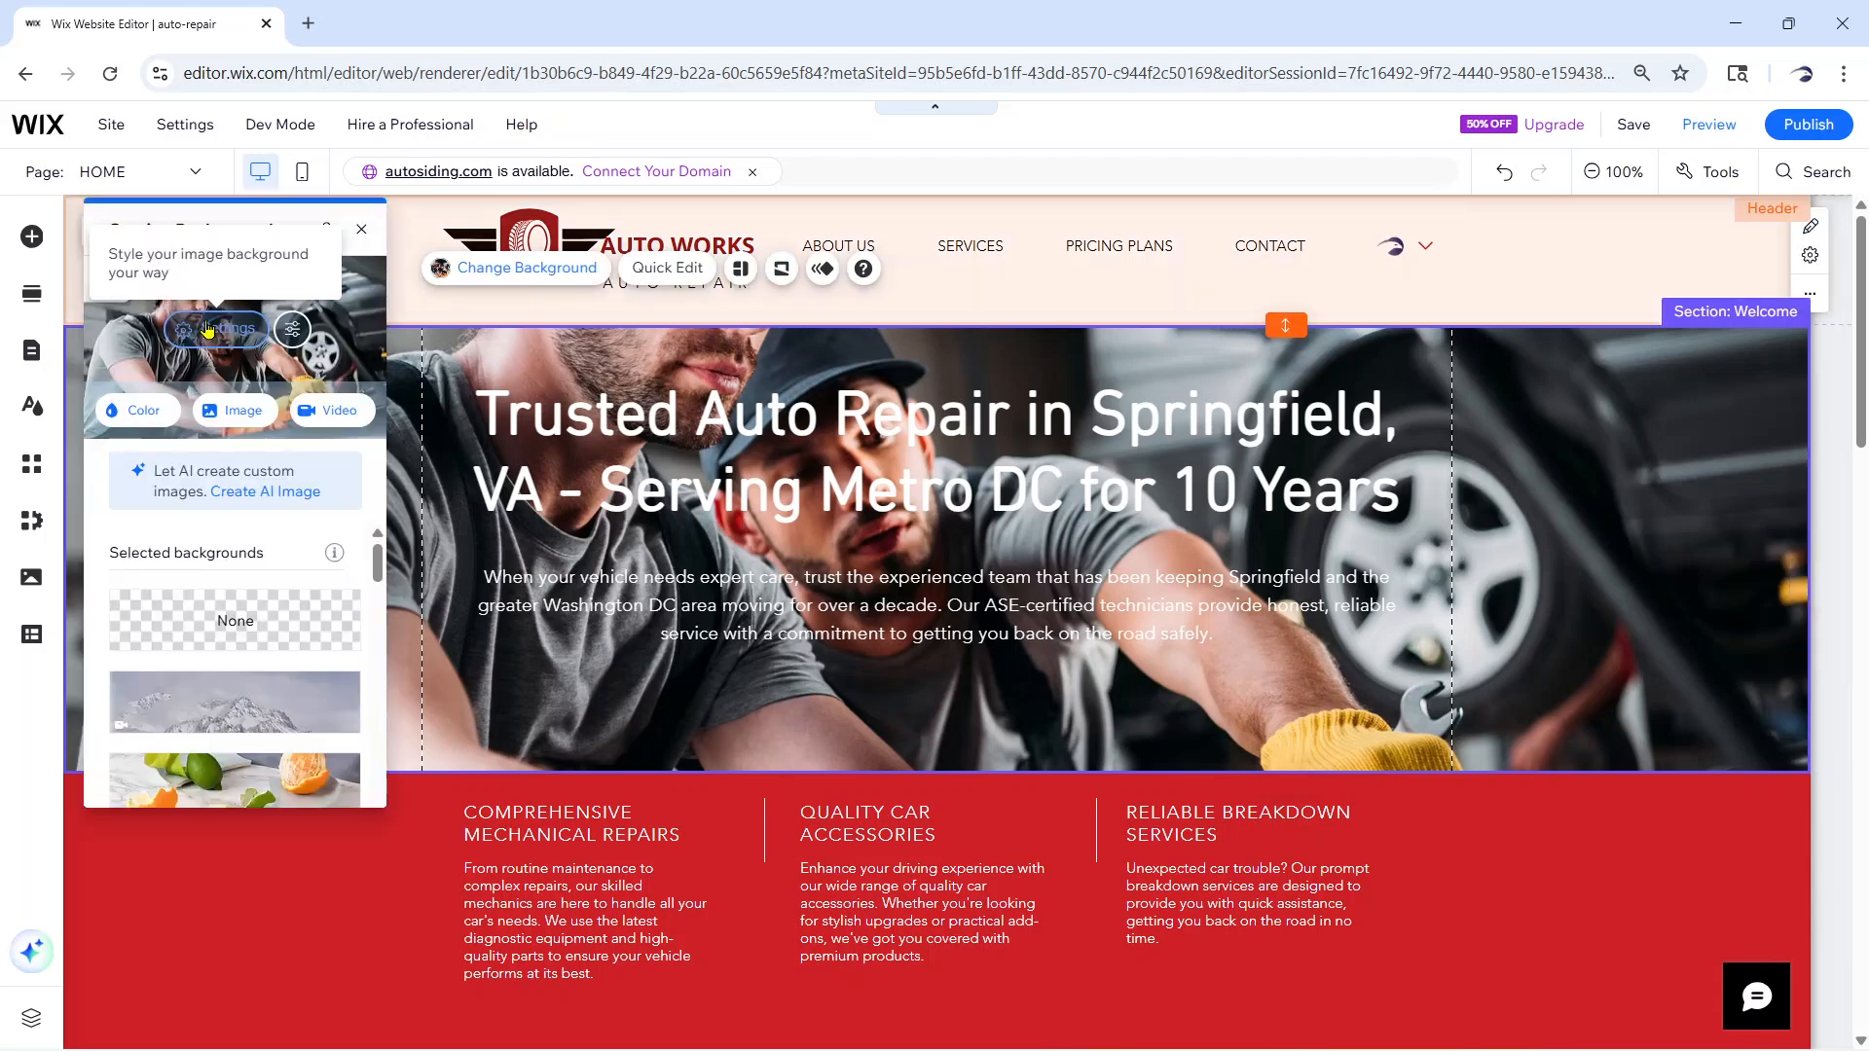
pyautogui.click(238, 416)
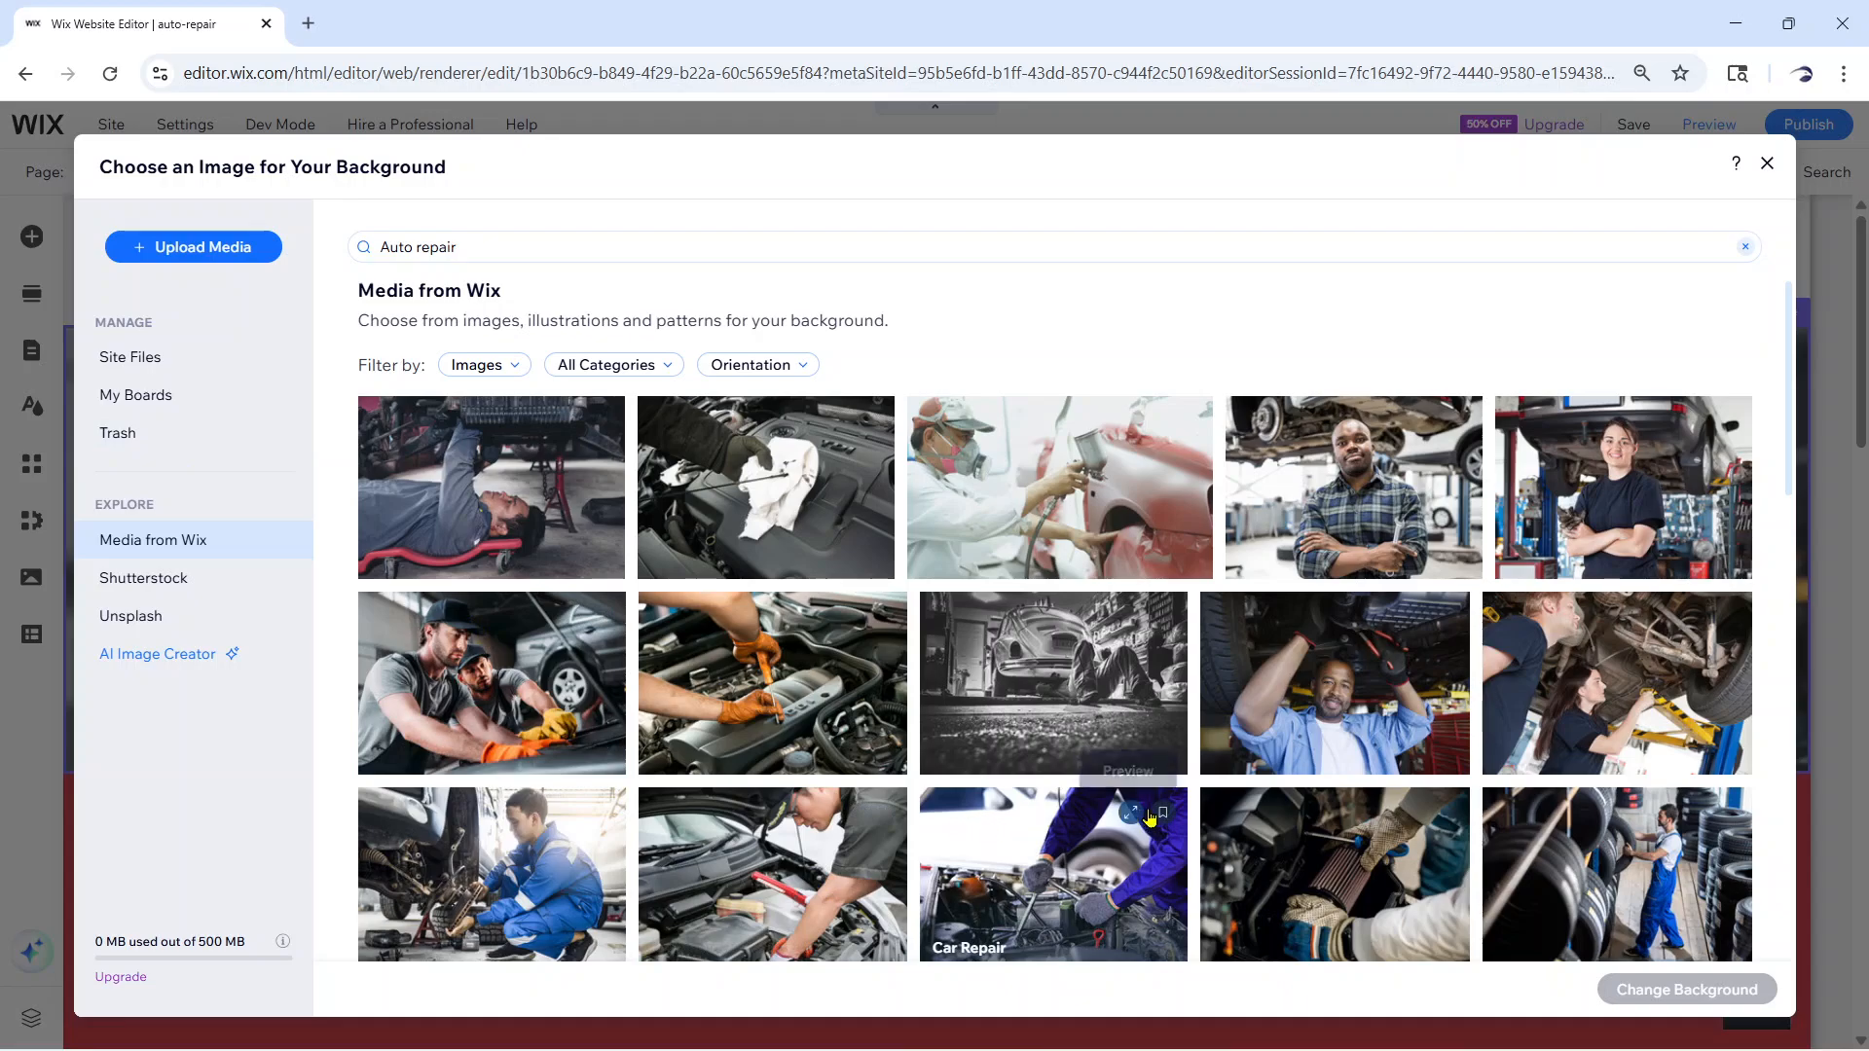
# Apply the Engine Work photo as the Welcome section's background and save the site
pyautogui.scroll(-1, 1152, 816)
pyautogui.scroll(-1, 1152, 815)
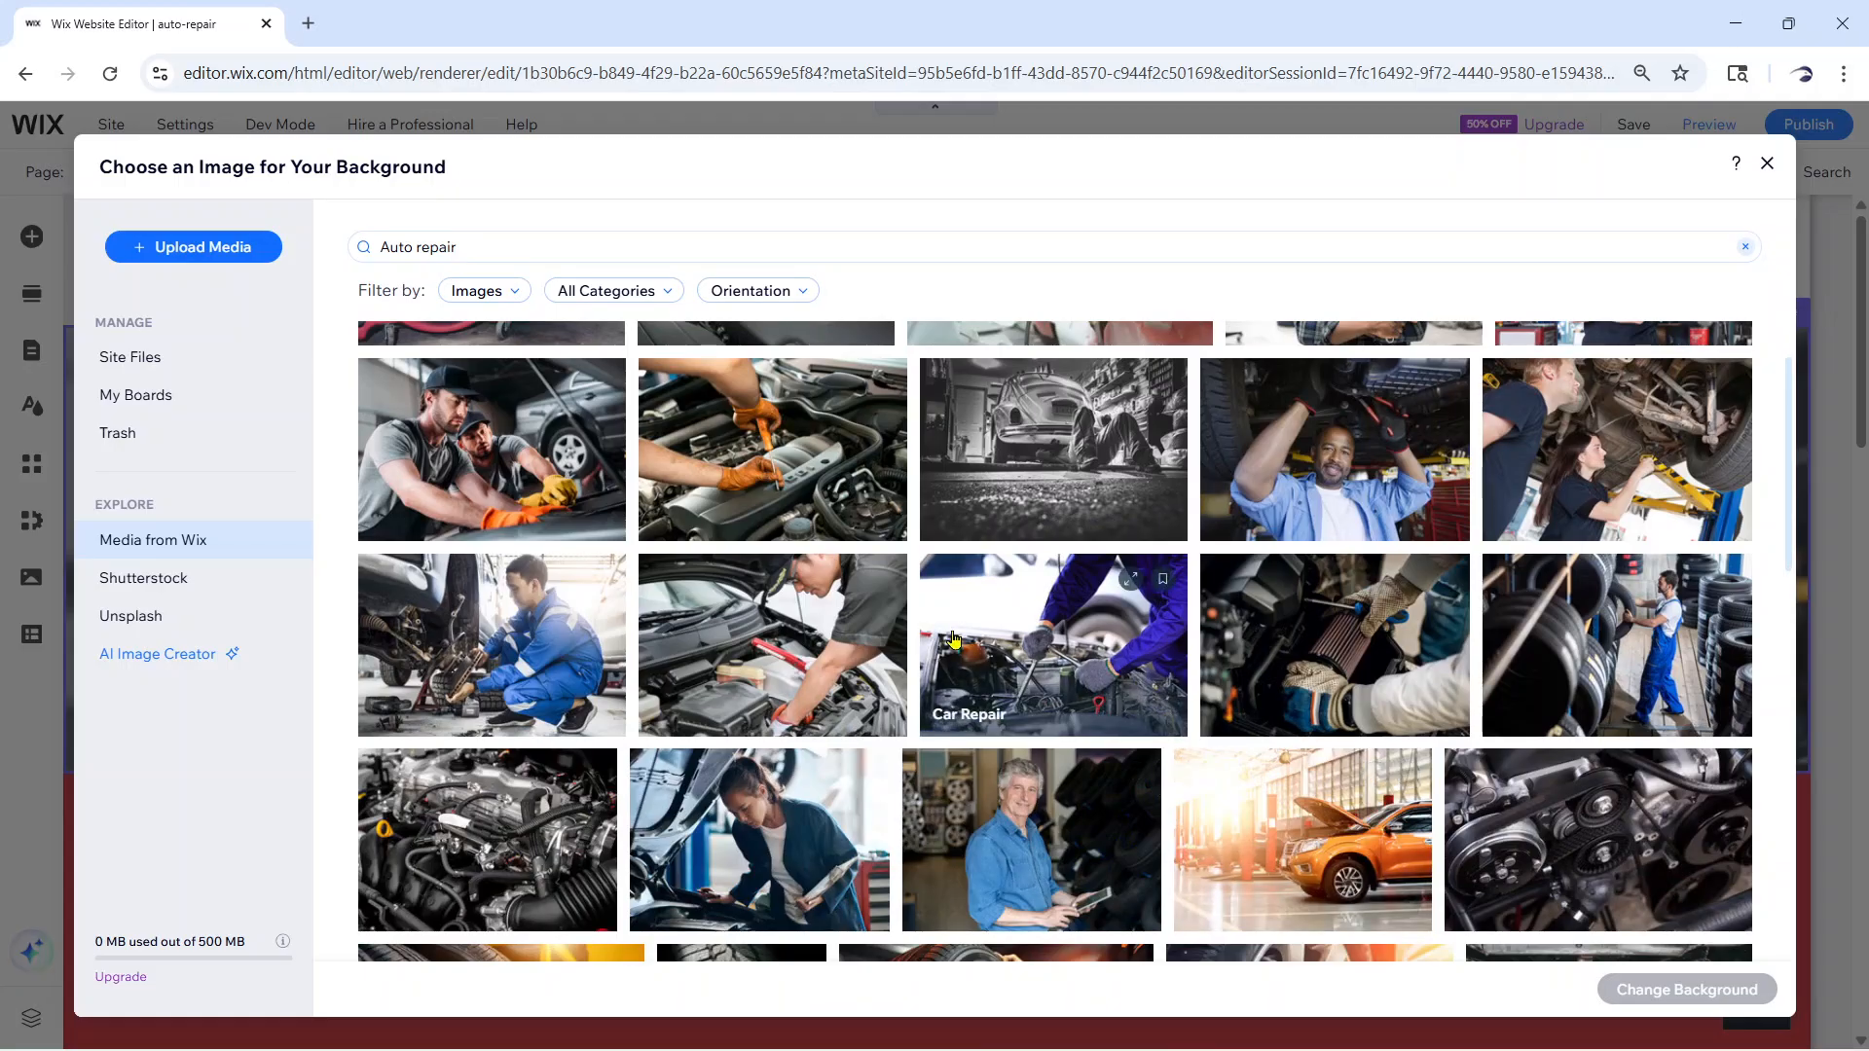
pyautogui.scroll(-2, 1256, 649)
pyautogui.scroll(-1, 1407, 662)
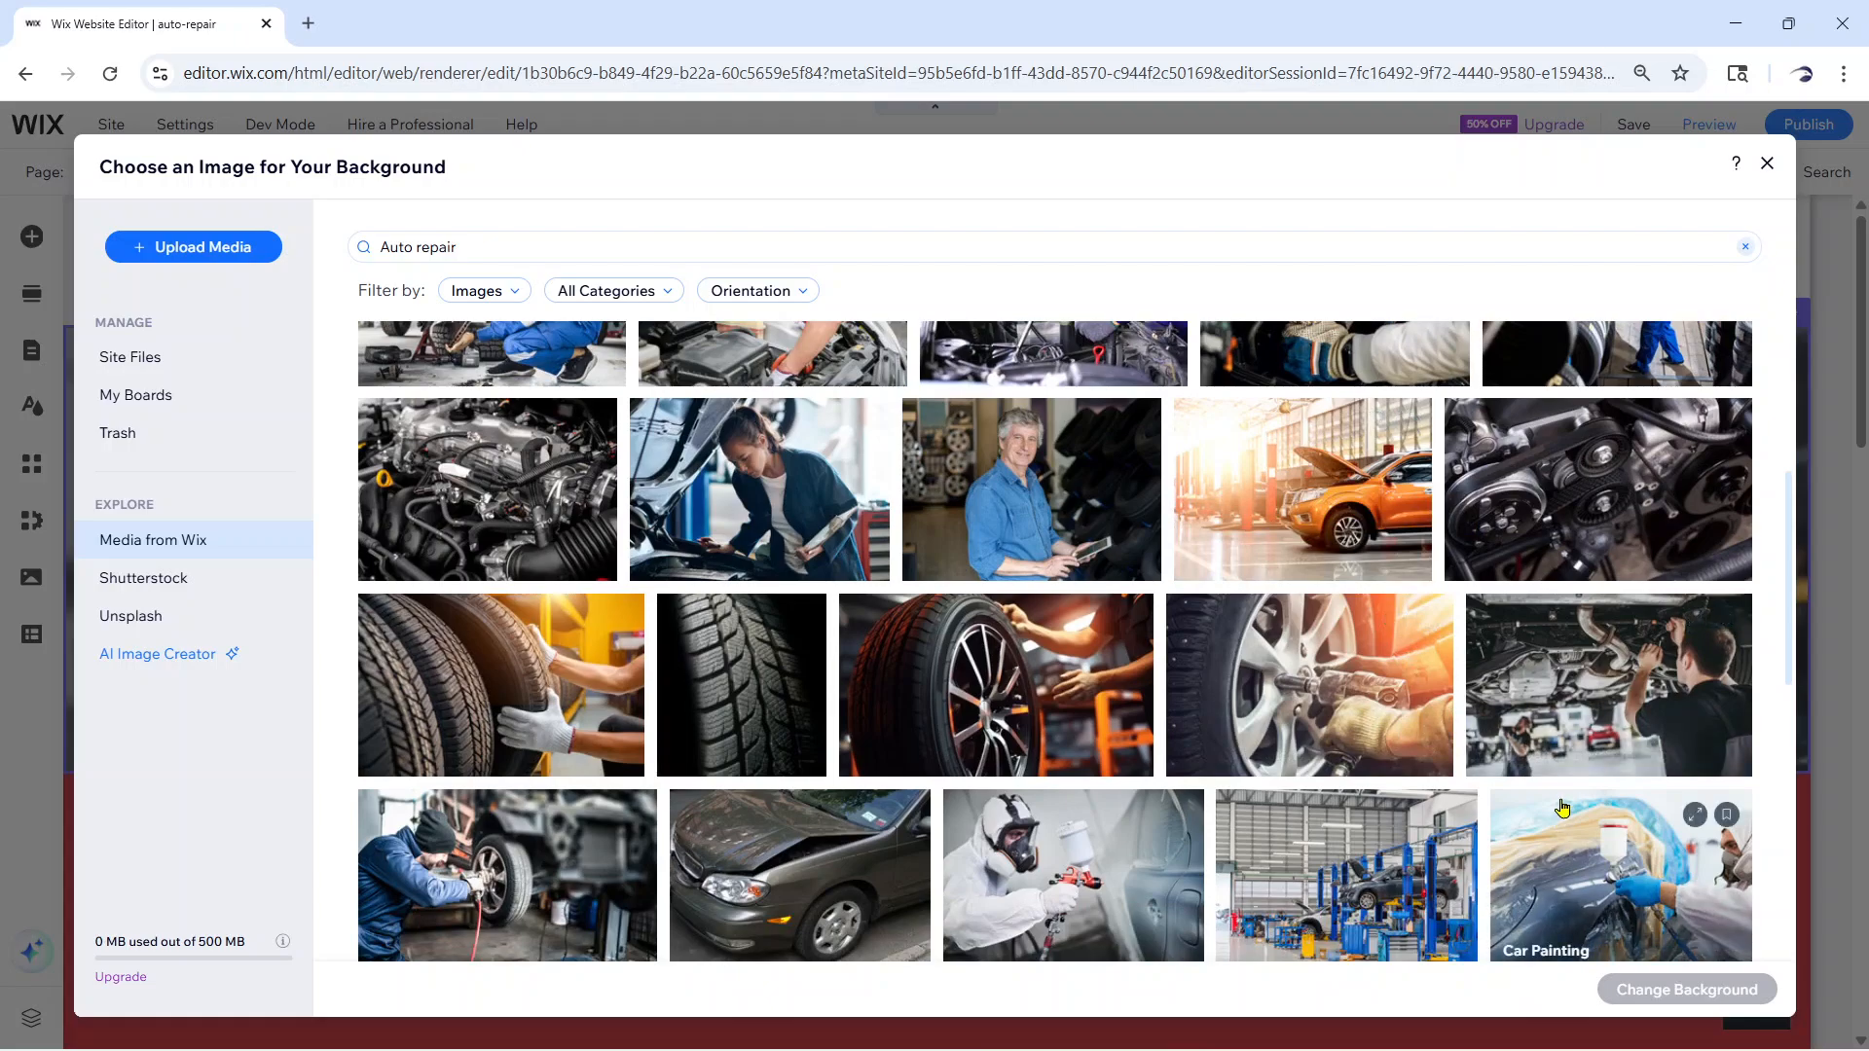
pyautogui.scroll(-1, 1562, 808)
pyautogui.scroll(-5, 1562, 808)
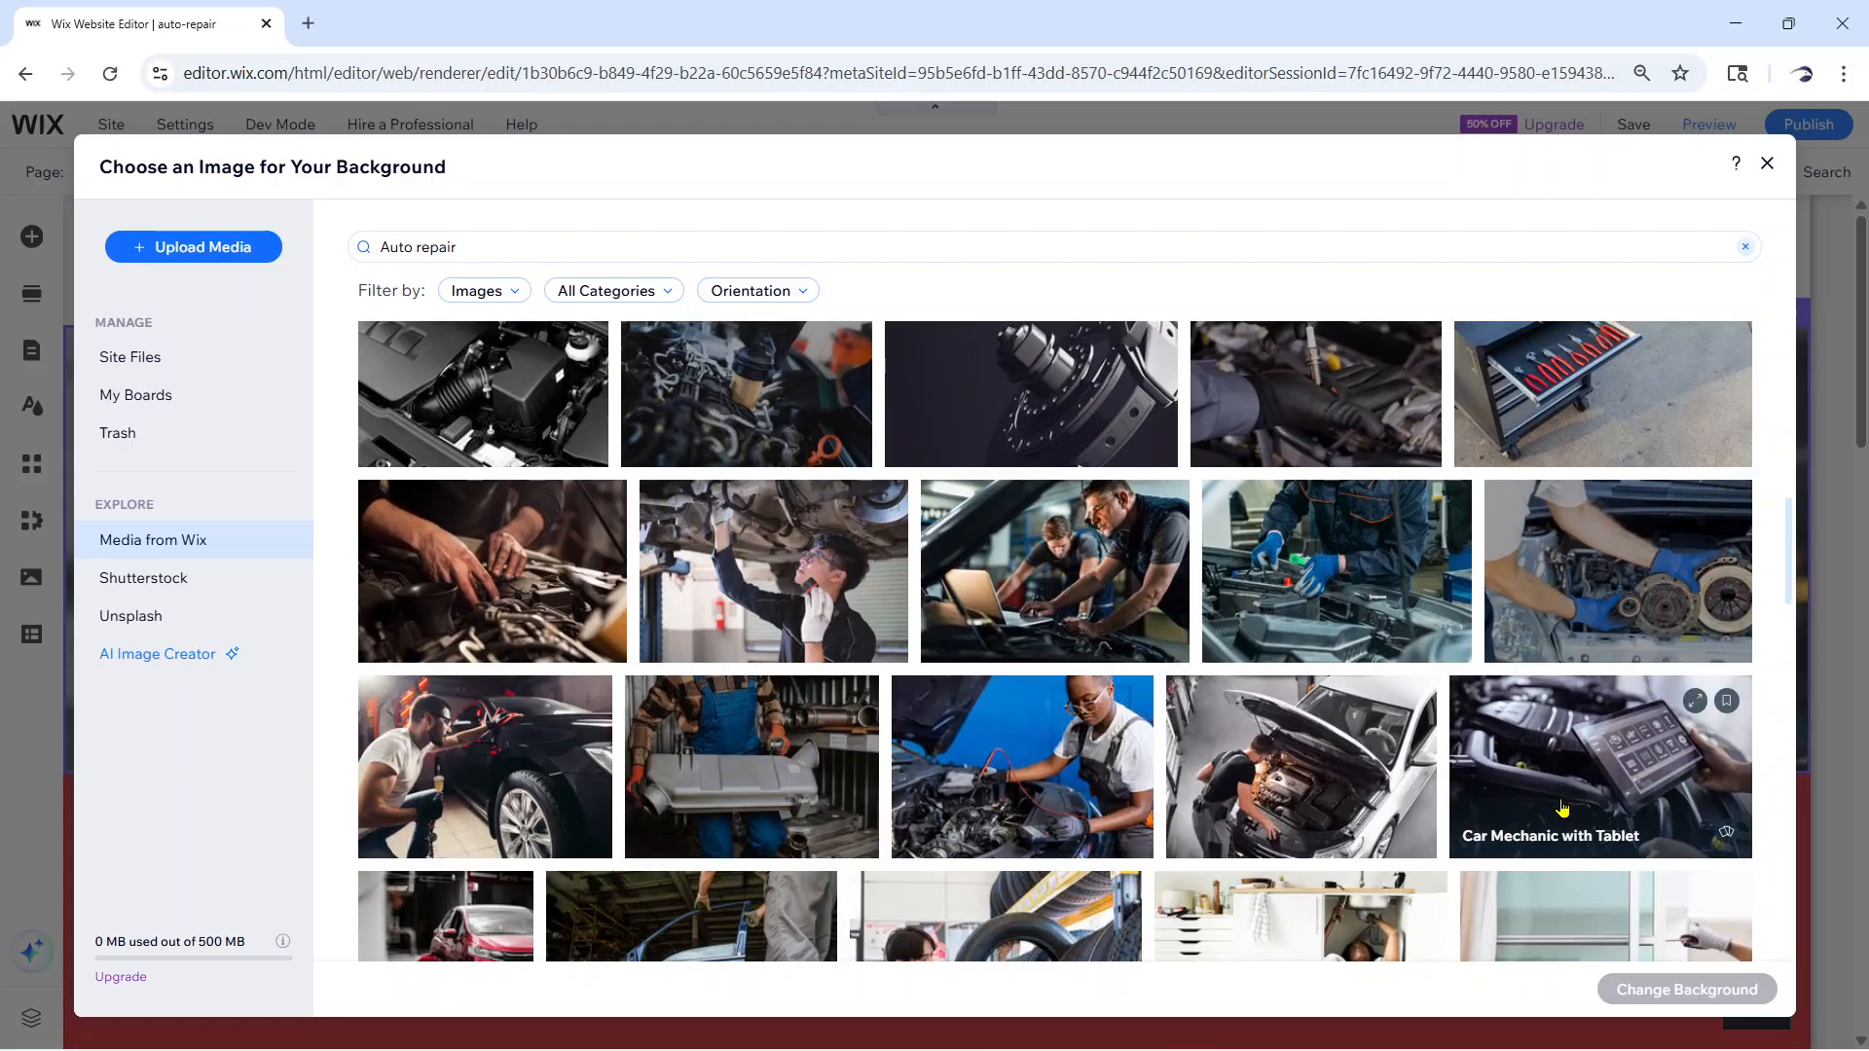
pyautogui.scroll(-1, 1562, 807)
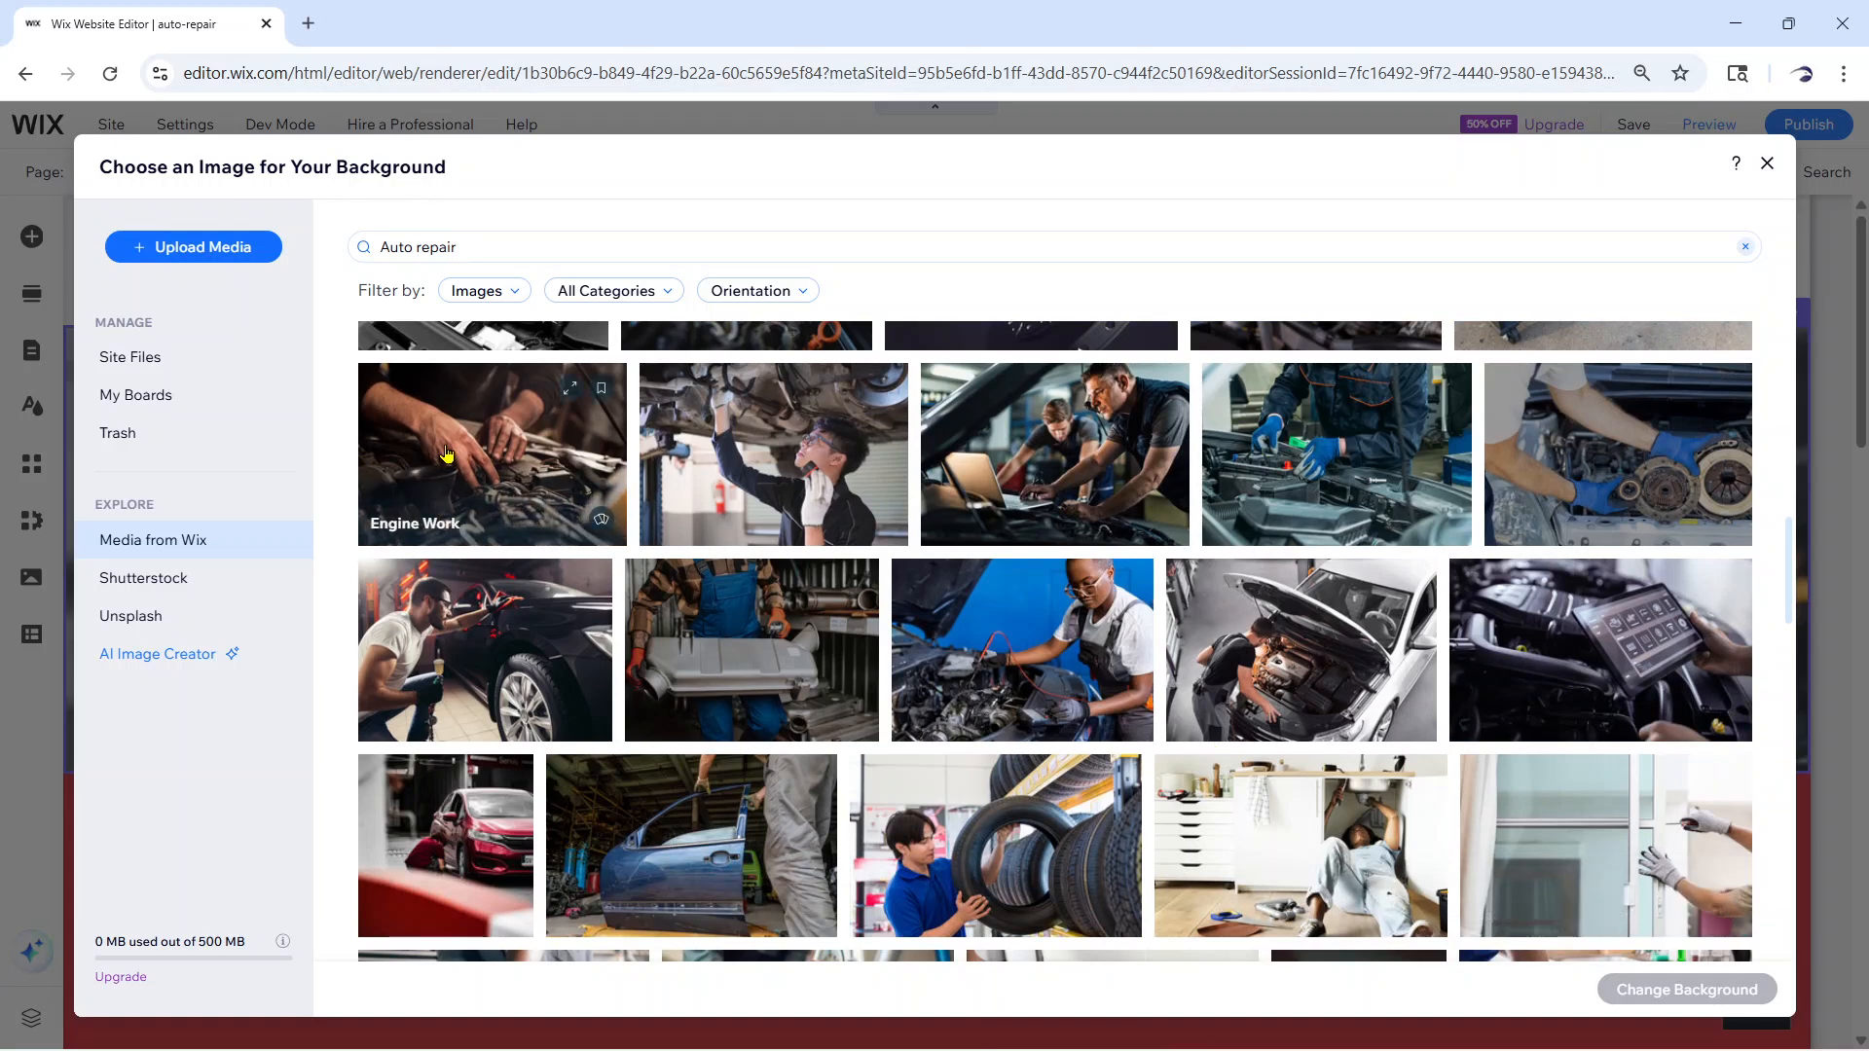
pyautogui.click(550, 478)
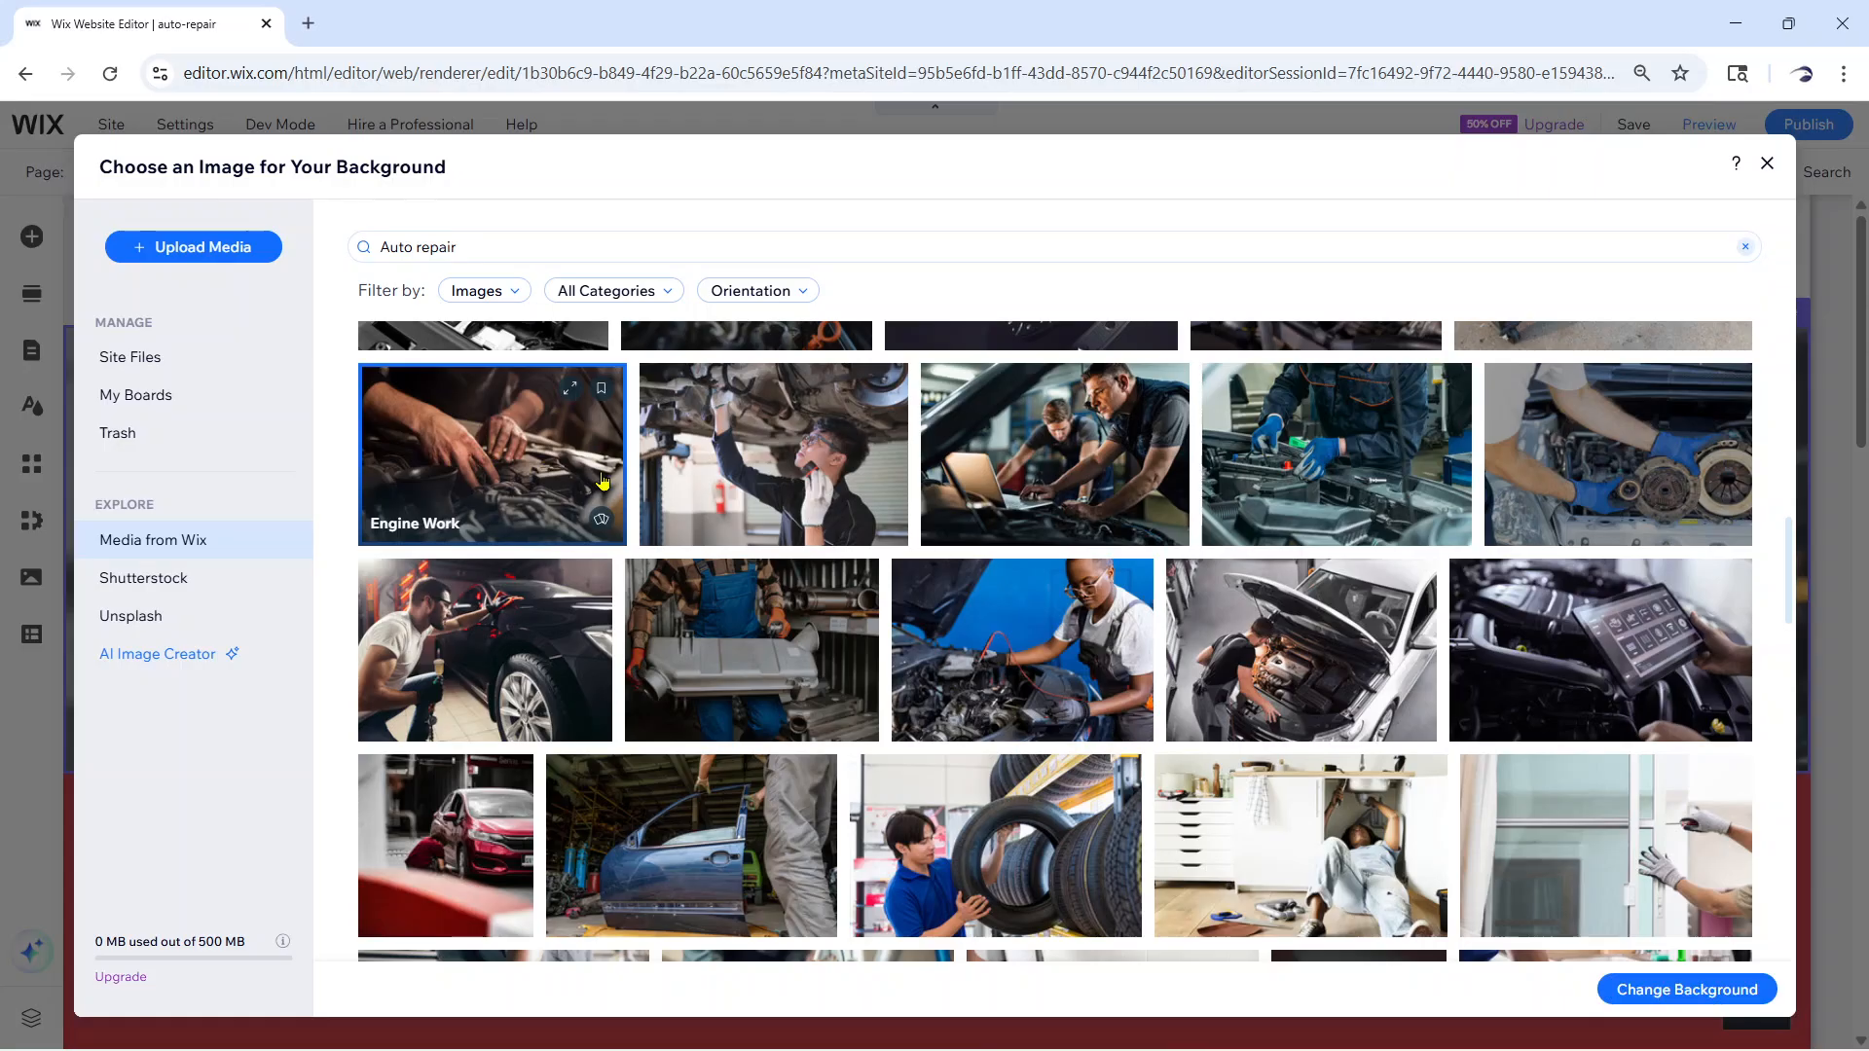
pyautogui.click(1723, 989)
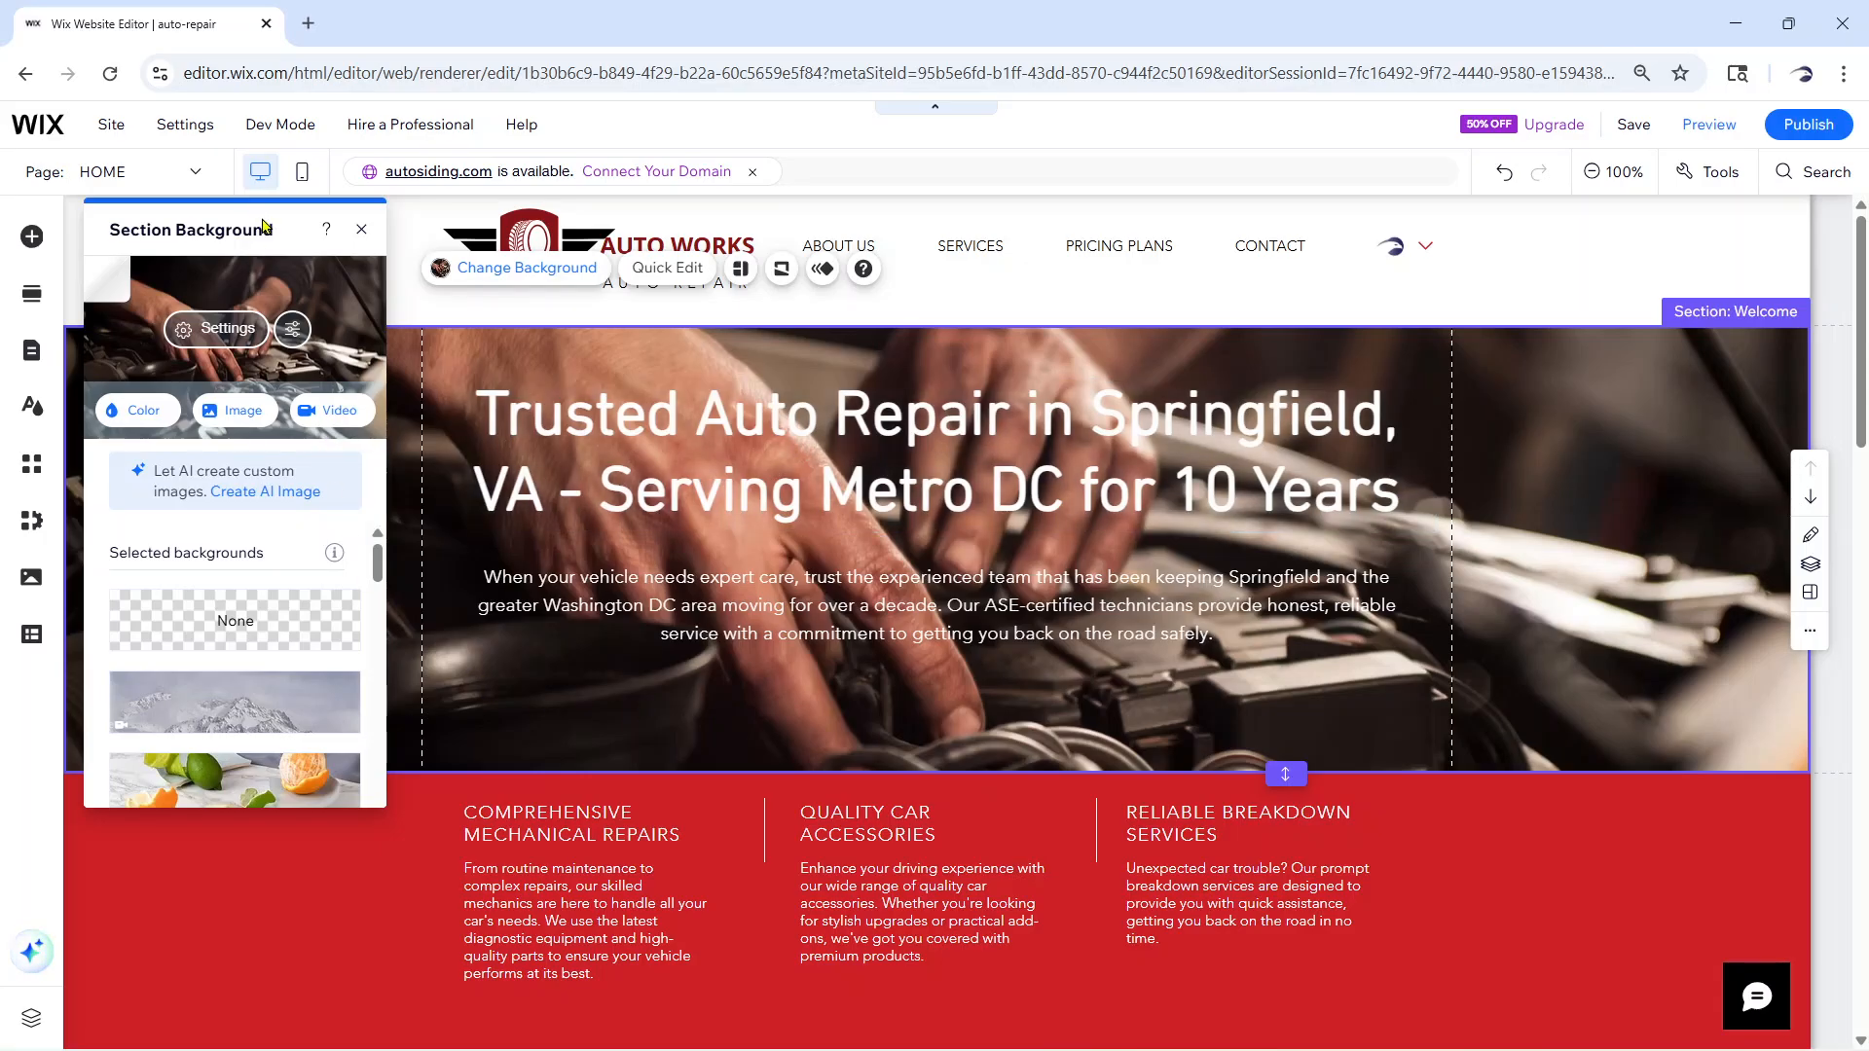
pyautogui.moveTo(259, 218); pyautogui.dragTo(175, 423)
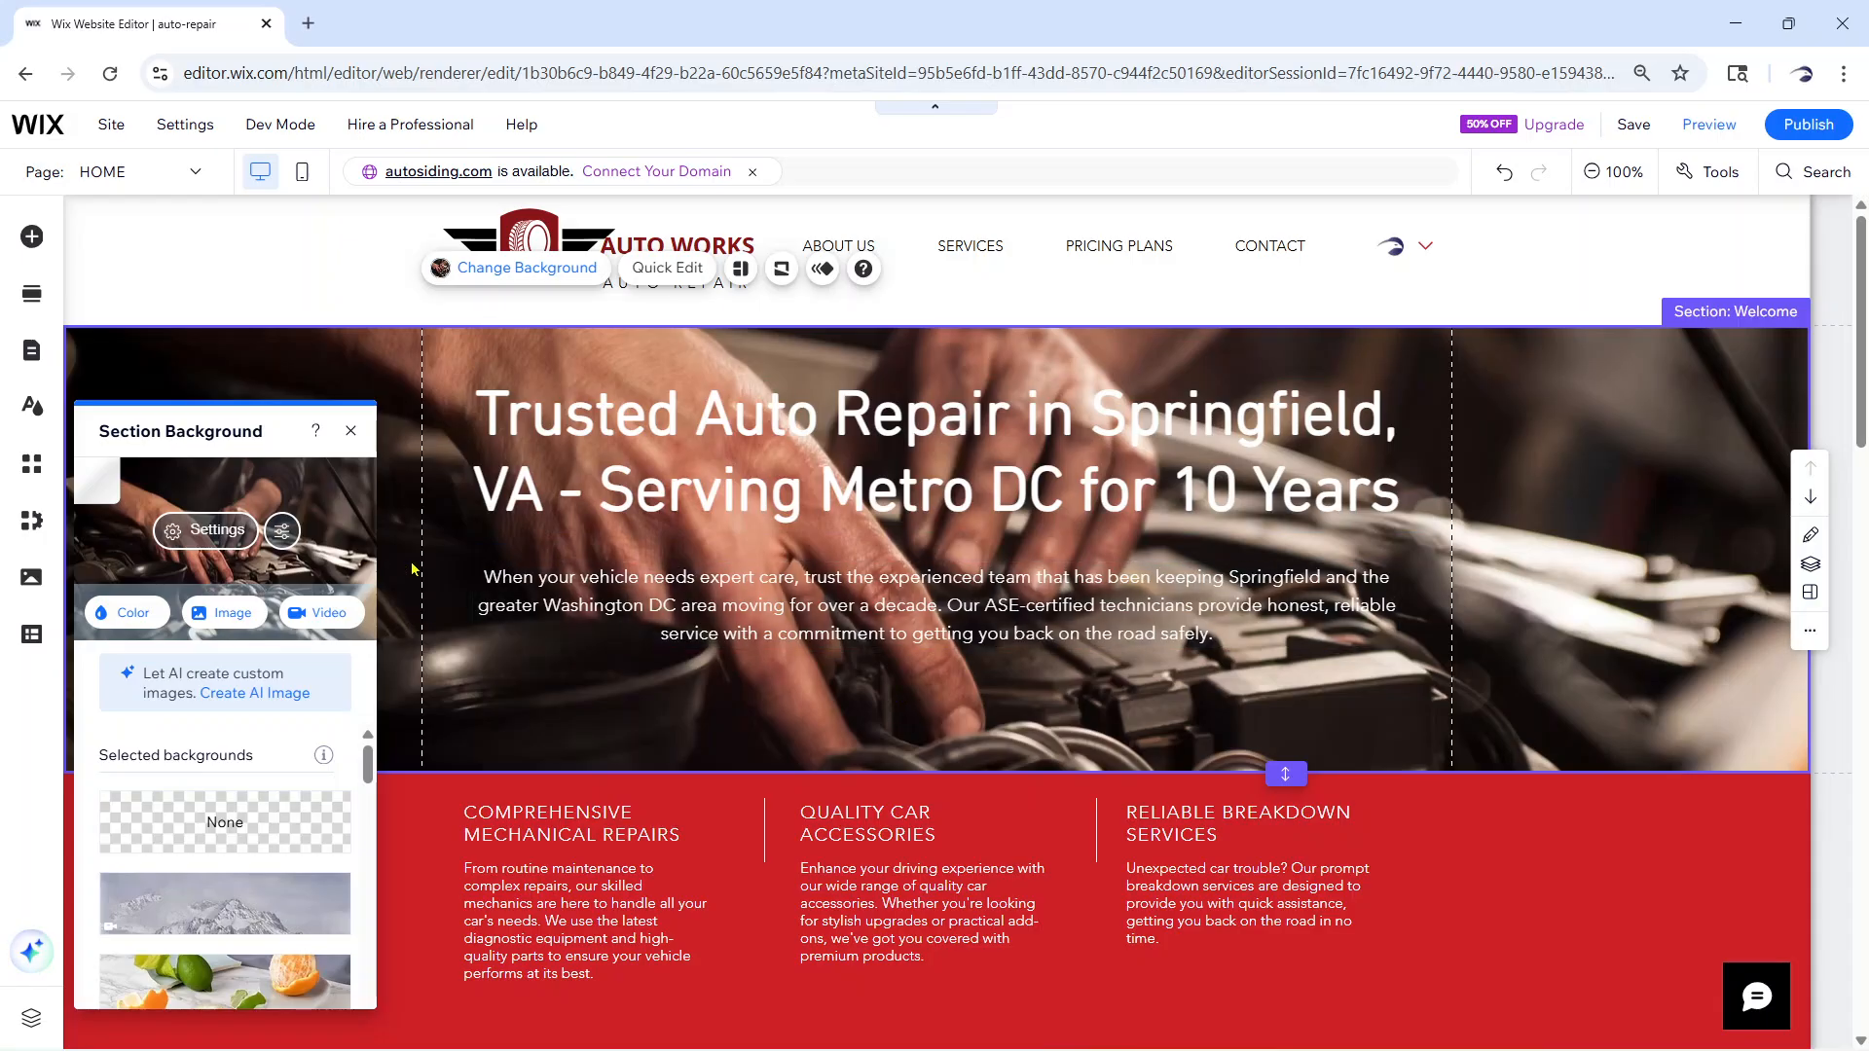
pyautogui.click(350, 430)
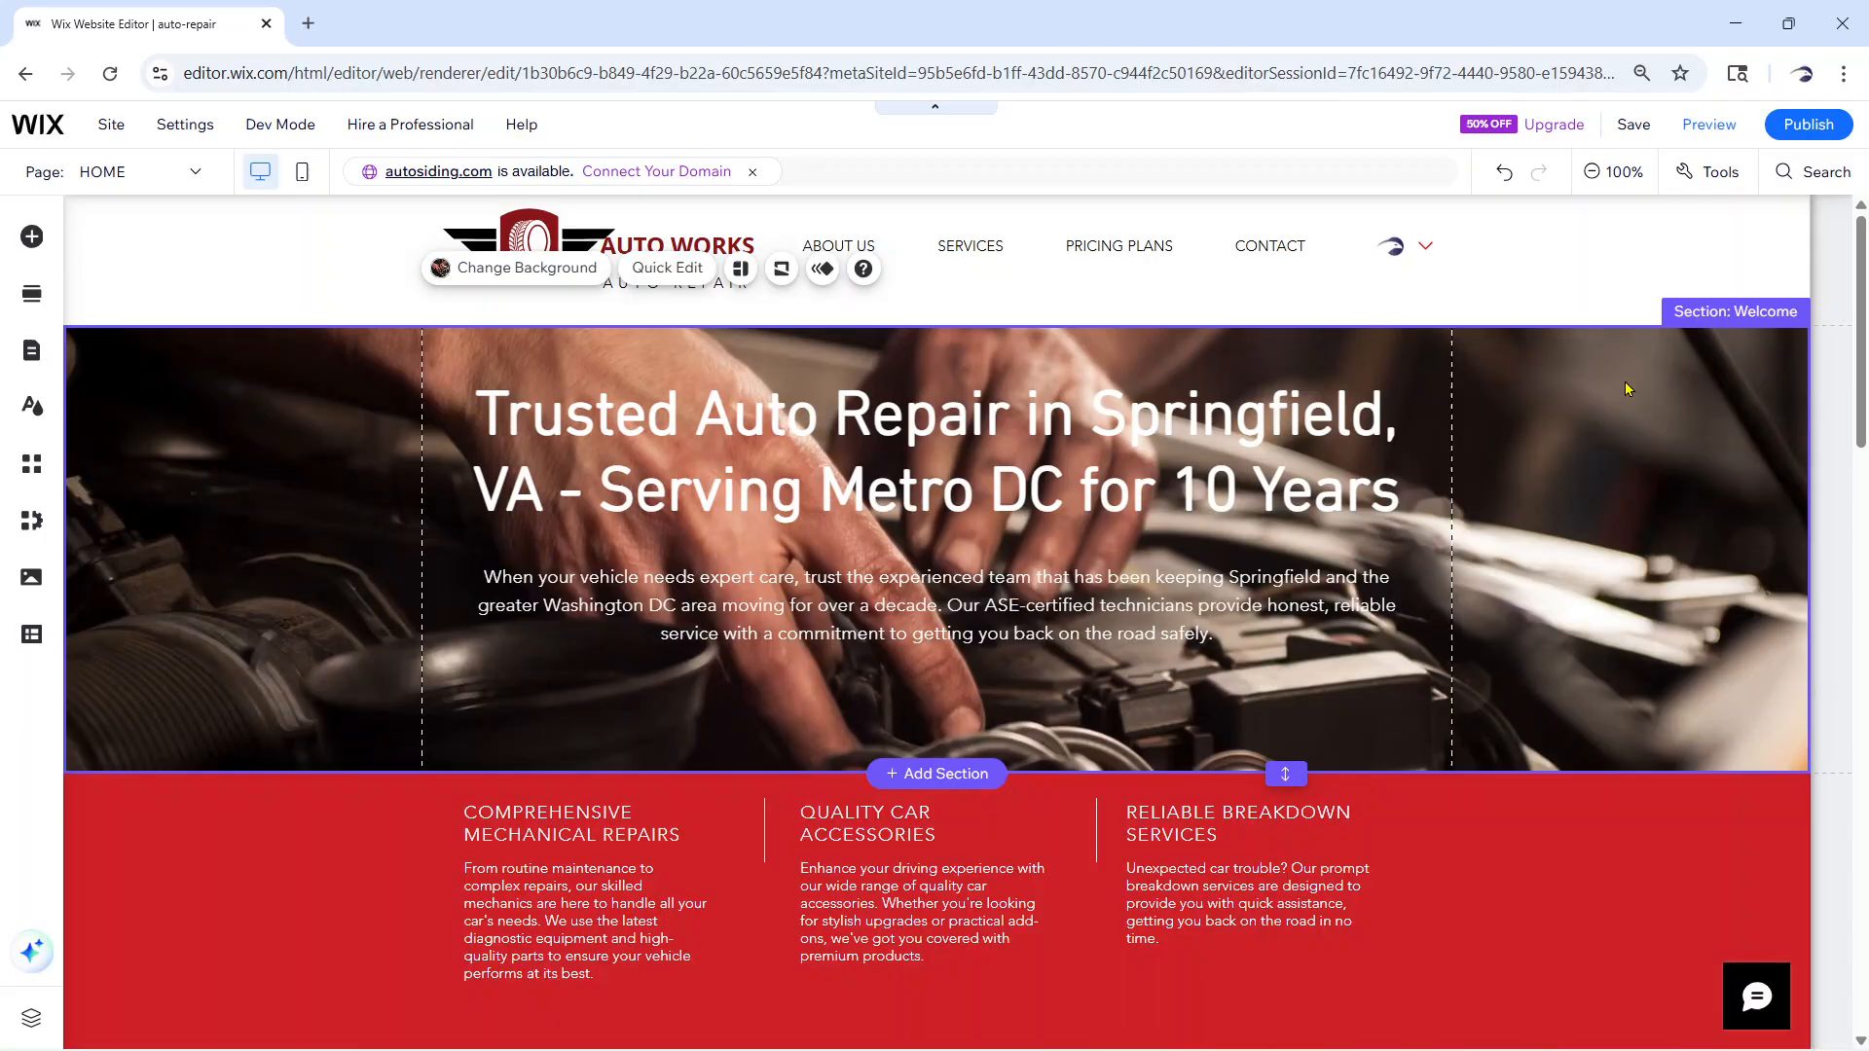
pyautogui.click(1635, 130)
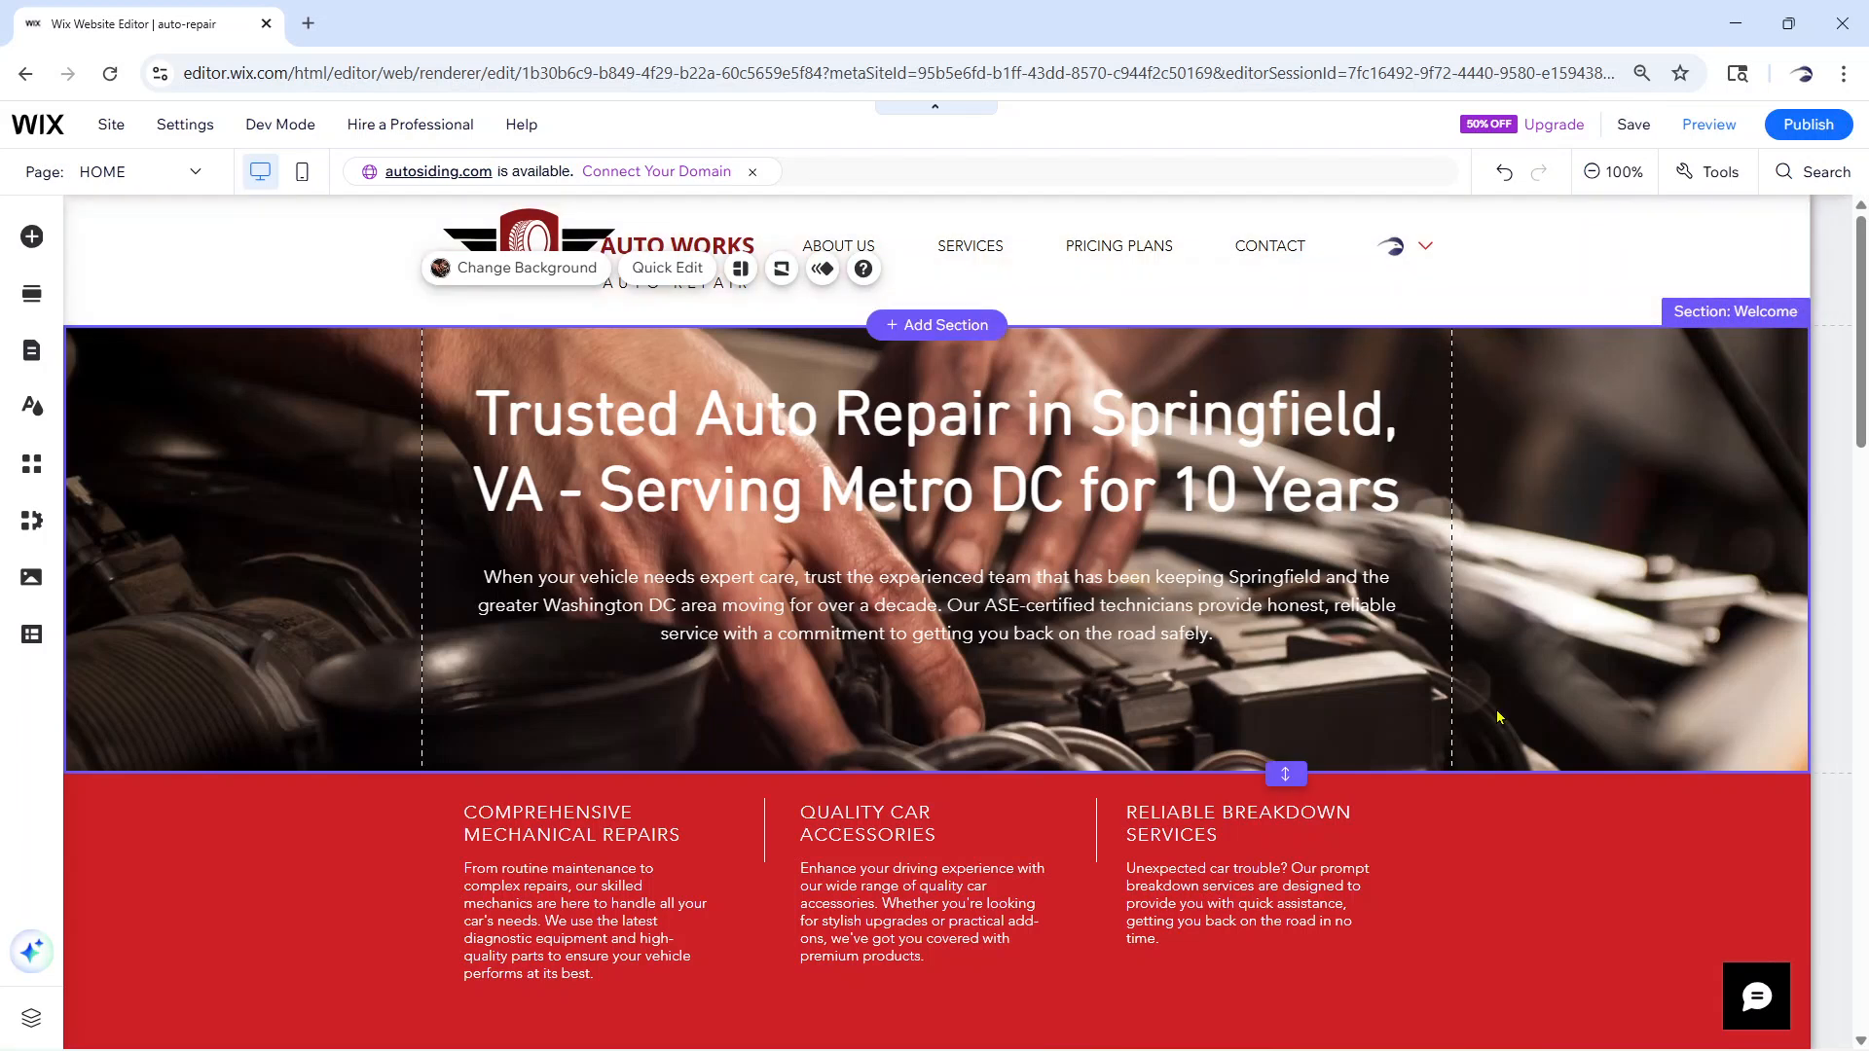
# Look over the home page sections below the Welcome section, down to the footer
pyautogui.scroll(-2, 1502, 747)
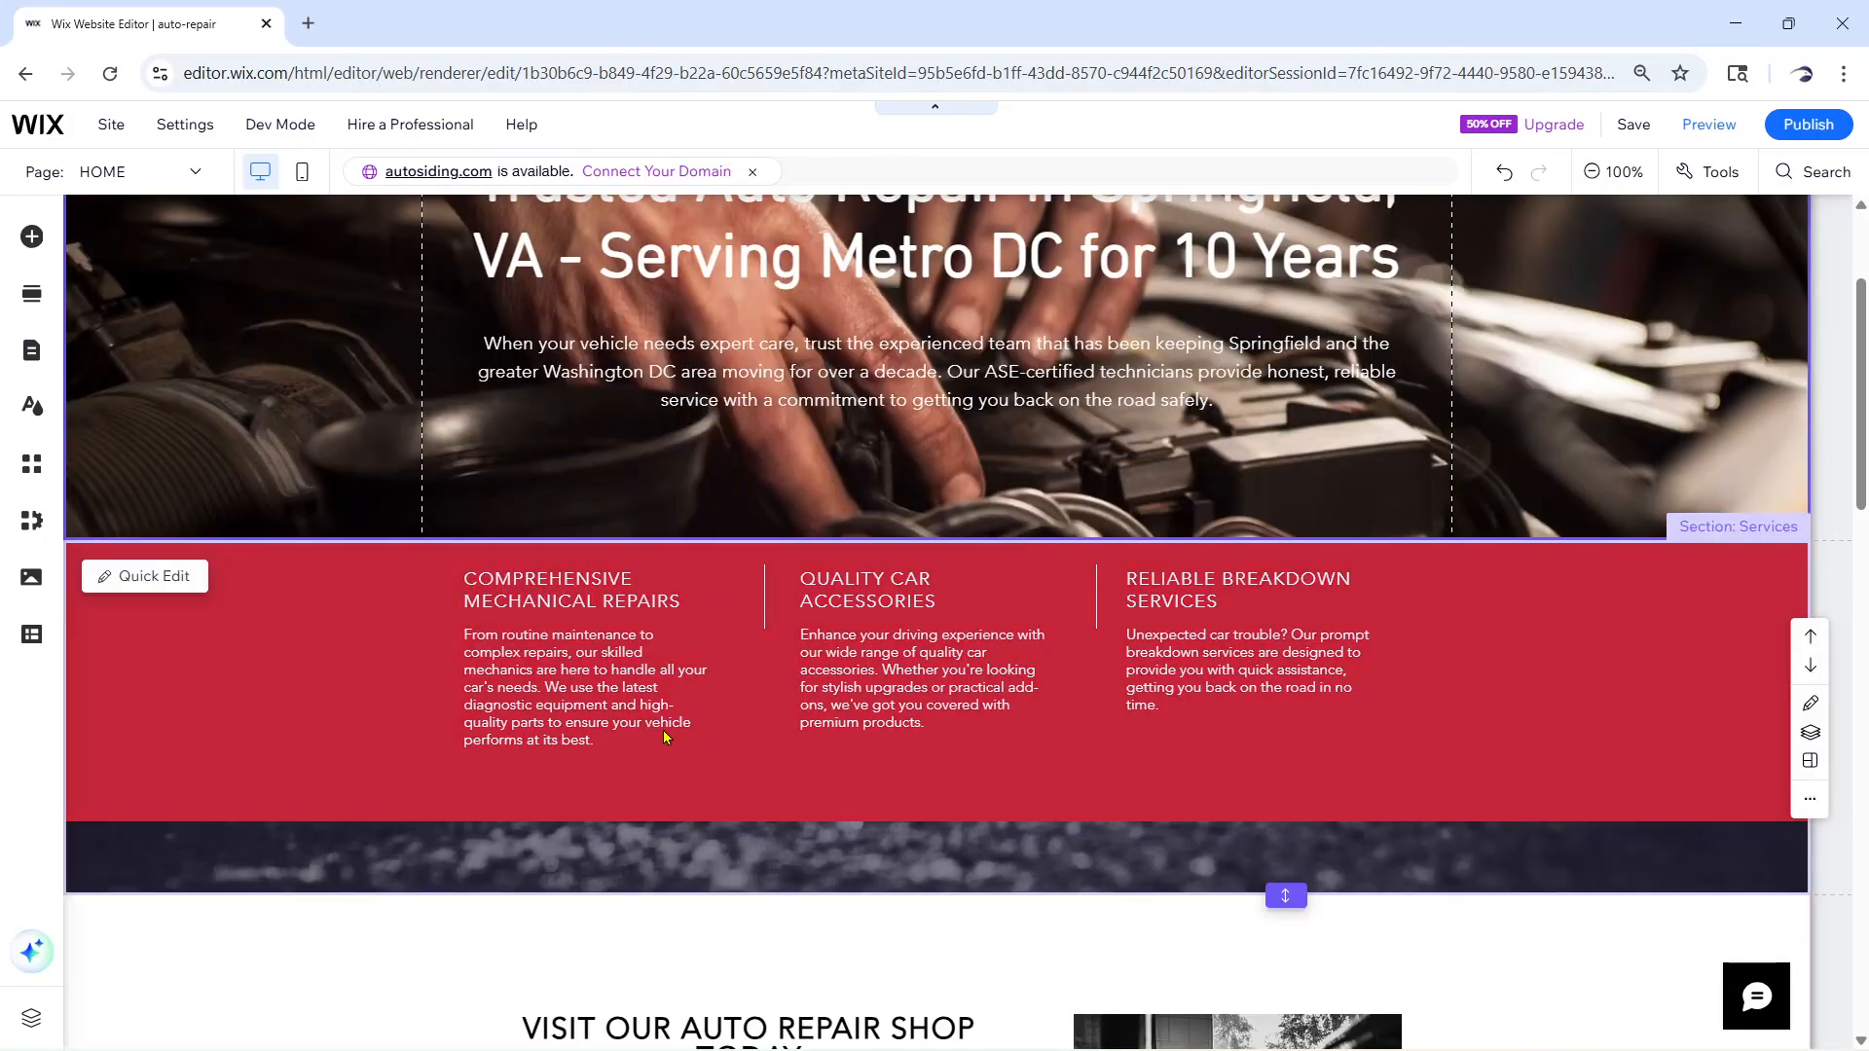
pyautogui.scroll(-4, 864, 730)
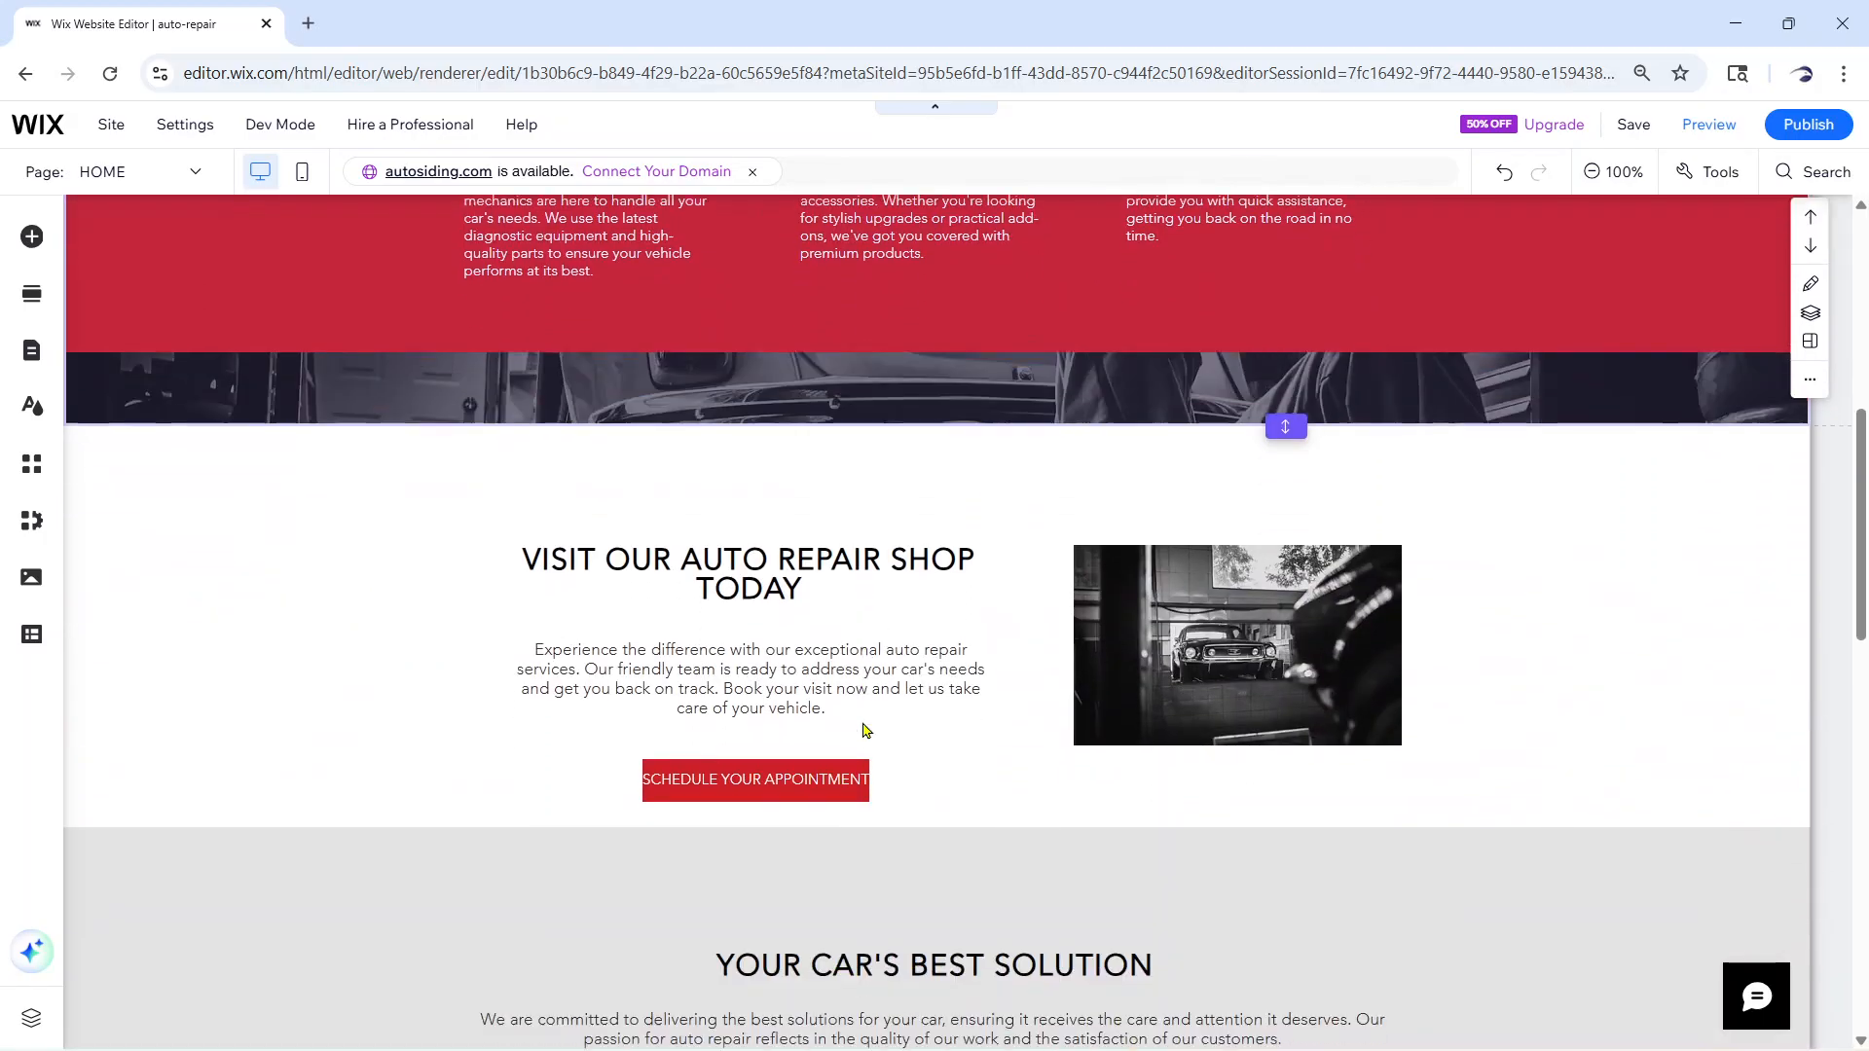
pyautogui.scroll(-1, 864, 729)
pyautogui.scroll(-3, 857, 693)
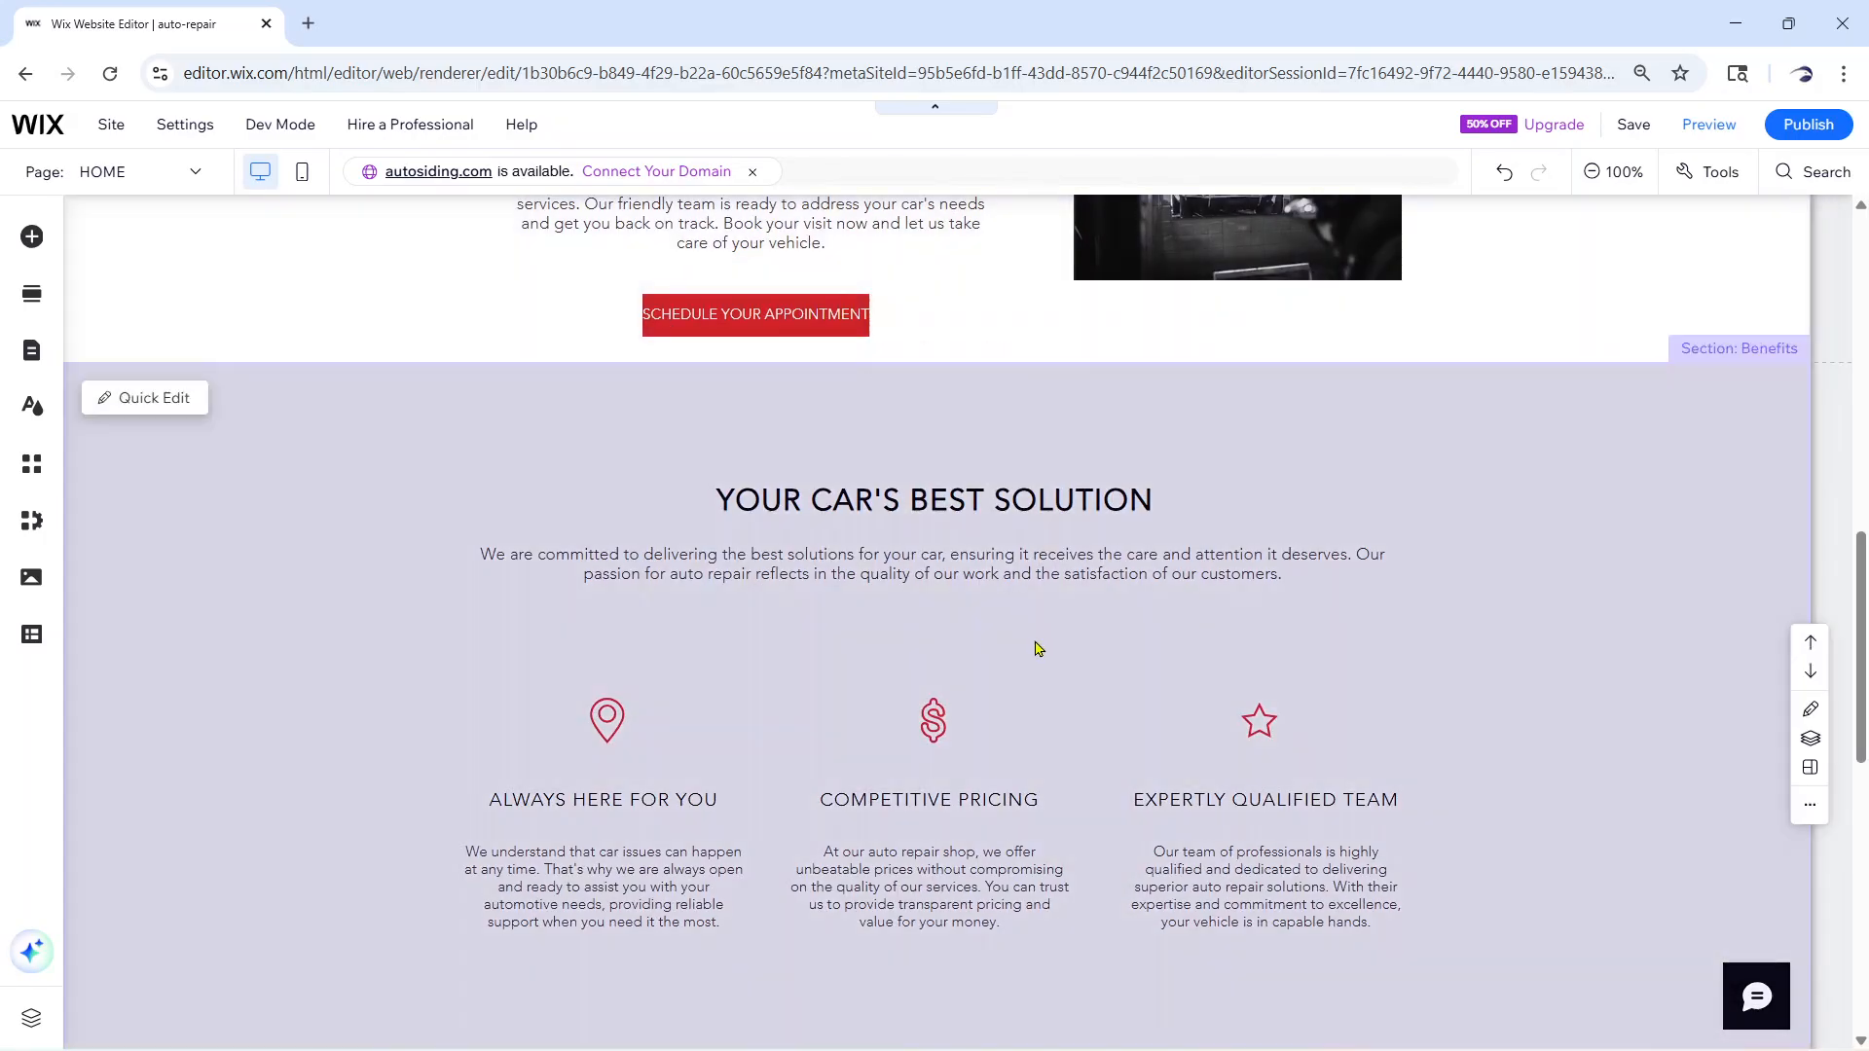
pyautogui.scroll(-5, 1035, 647)
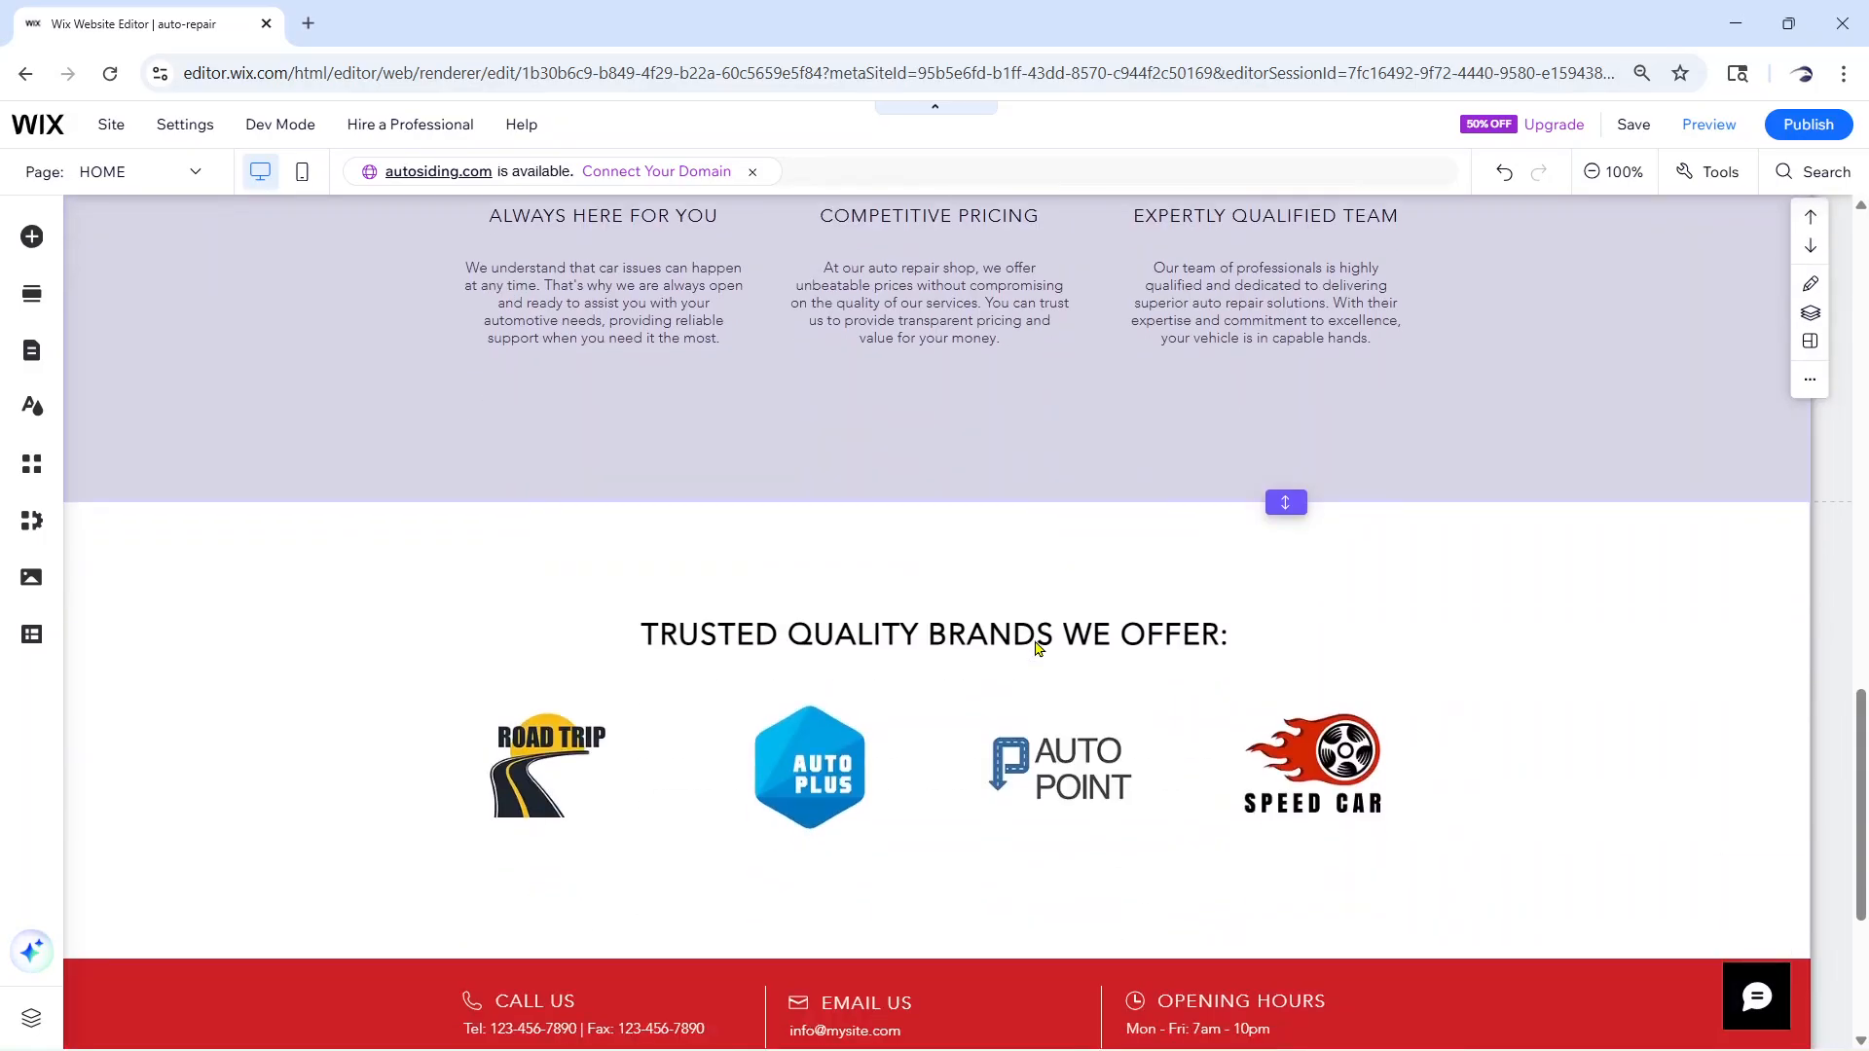
pyautogui.scroll(-2, 1035, 646)
pyautogui.scroll(-2, 1035, 647)
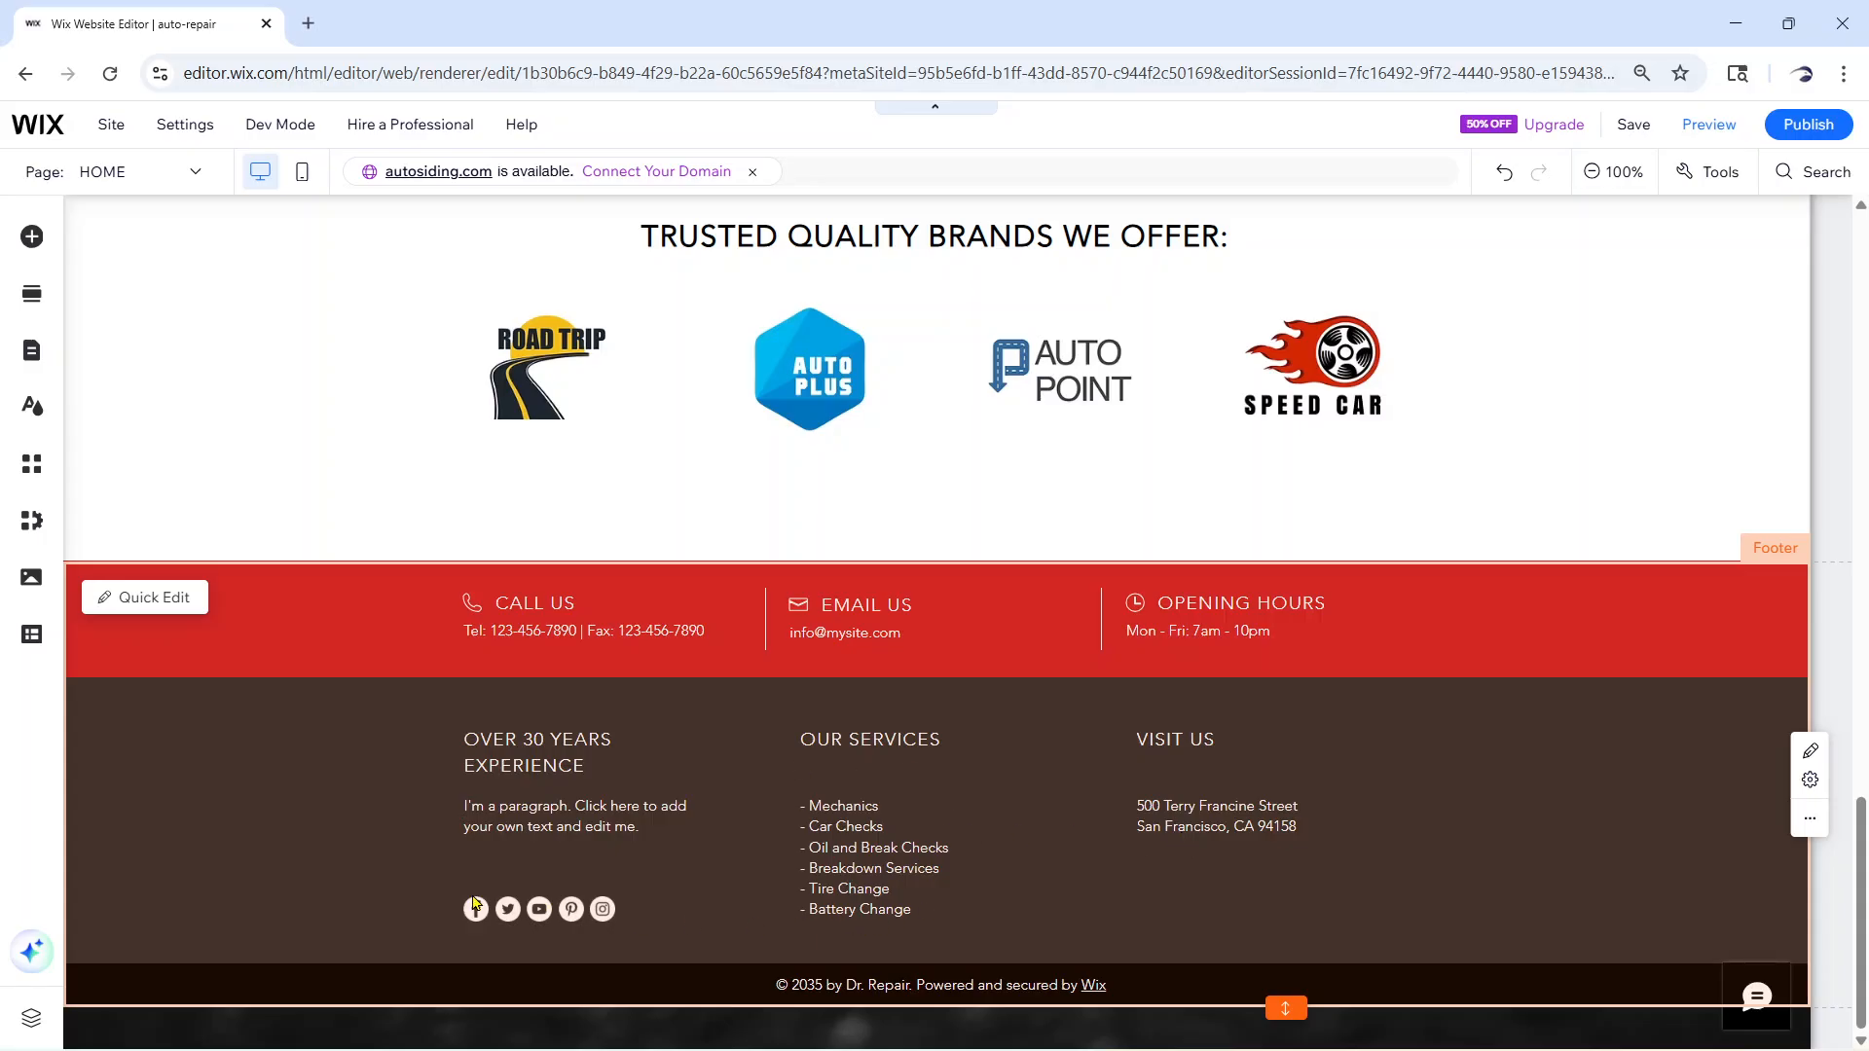
# Remove the Twitter and Pinterest icons from the social bar in the footer
pyautogui.click(487, 857)
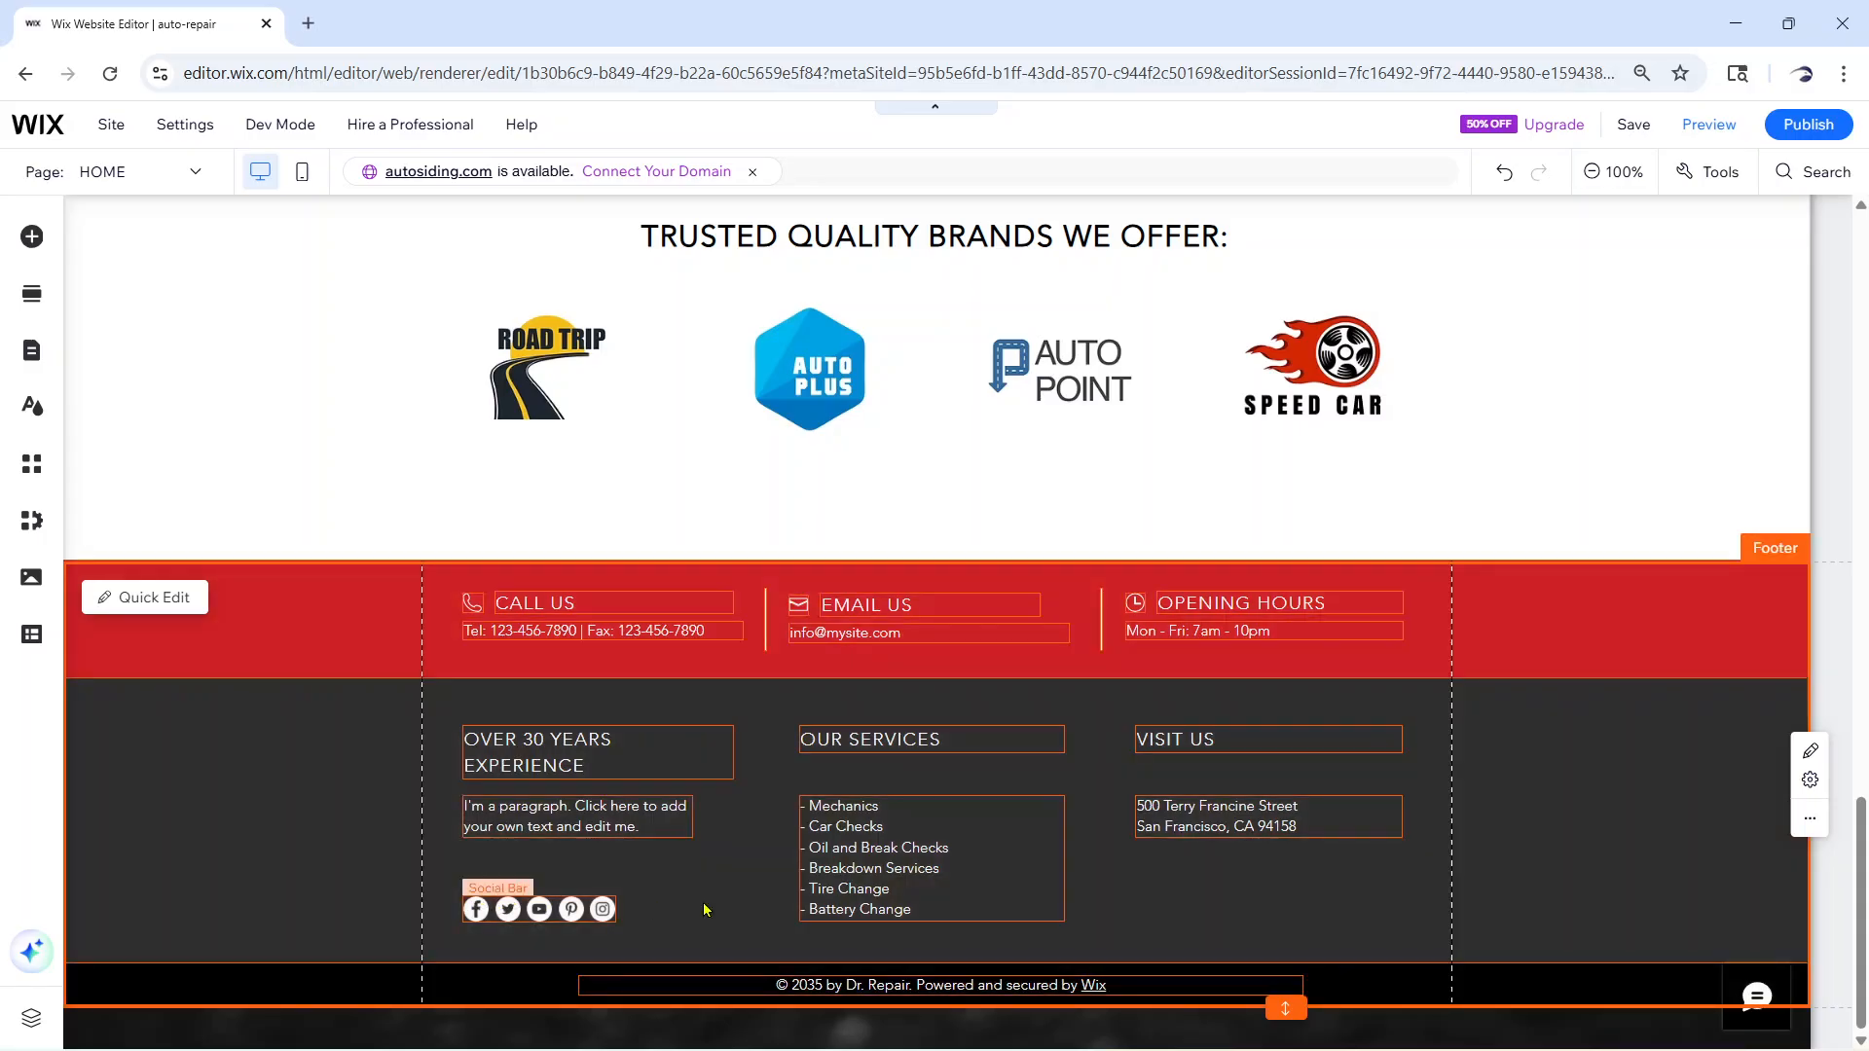
pyautogui.click(710, 910)
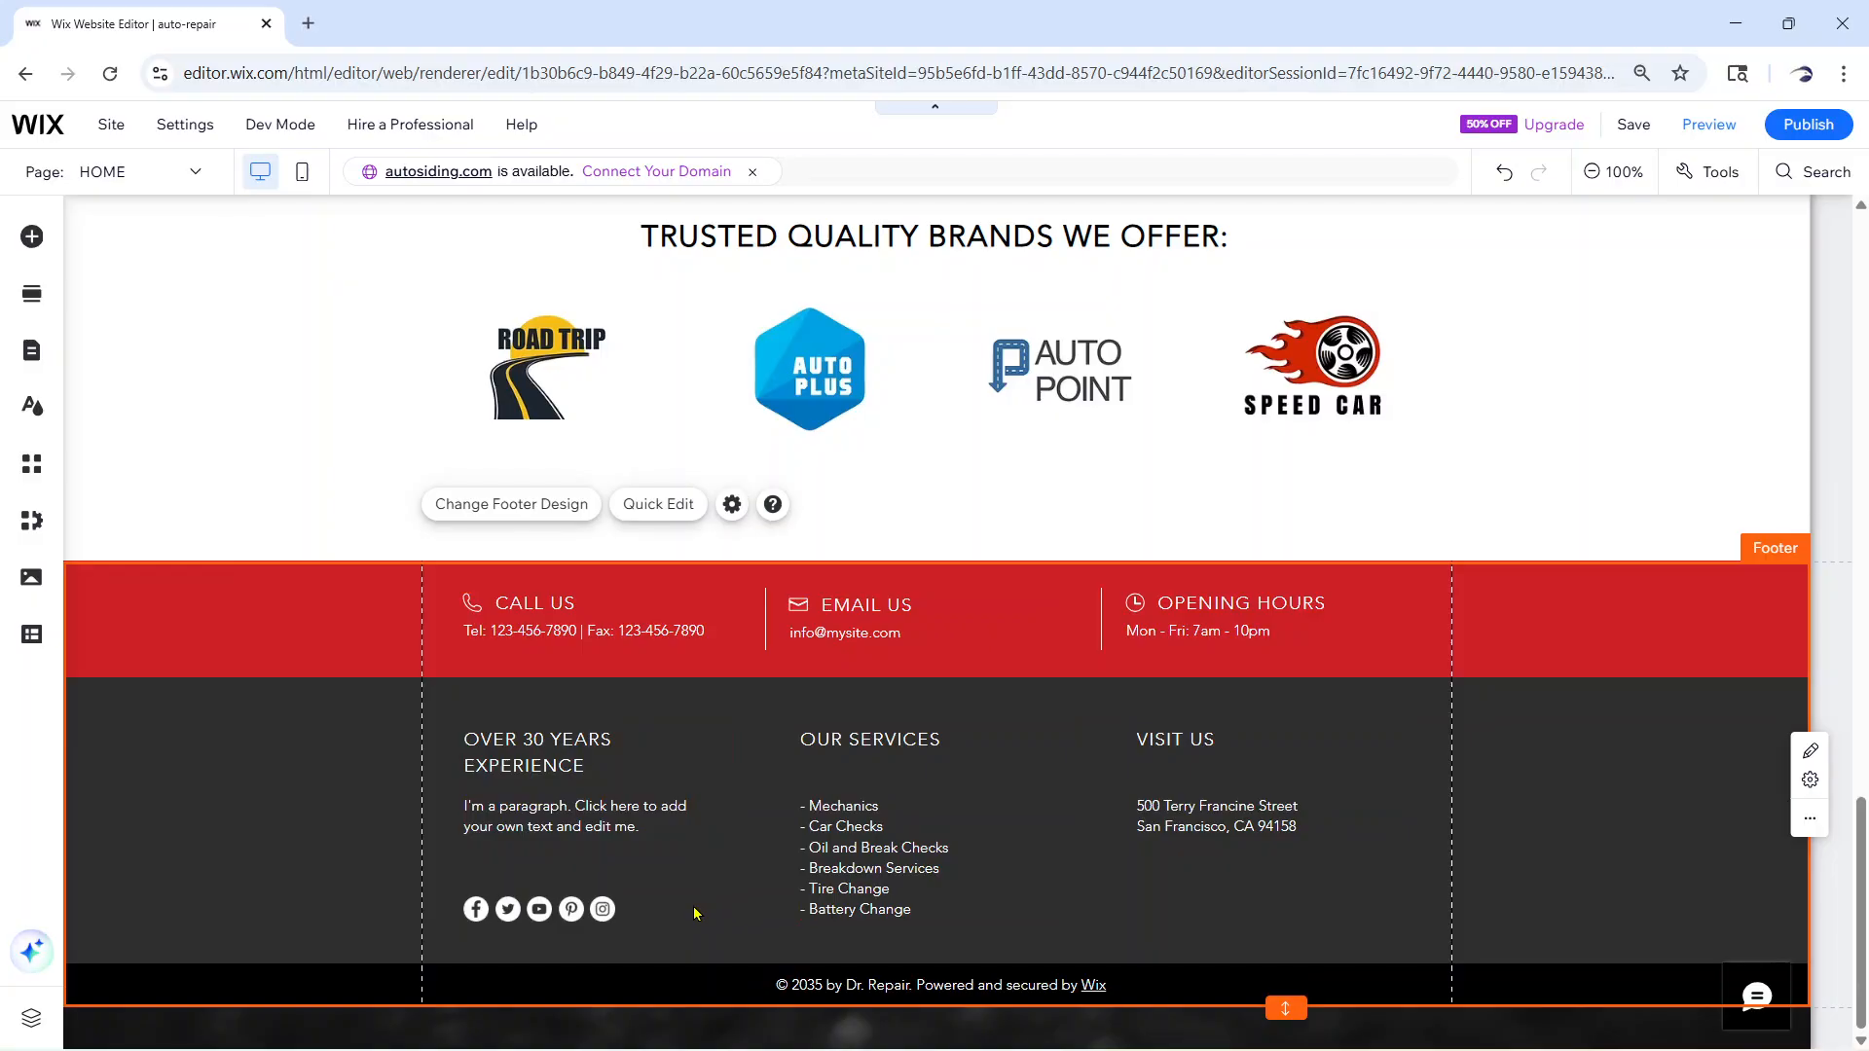
pyautogui.scroll(10, 694, 913)
pyautogui.scroll(-10, 694, 913)
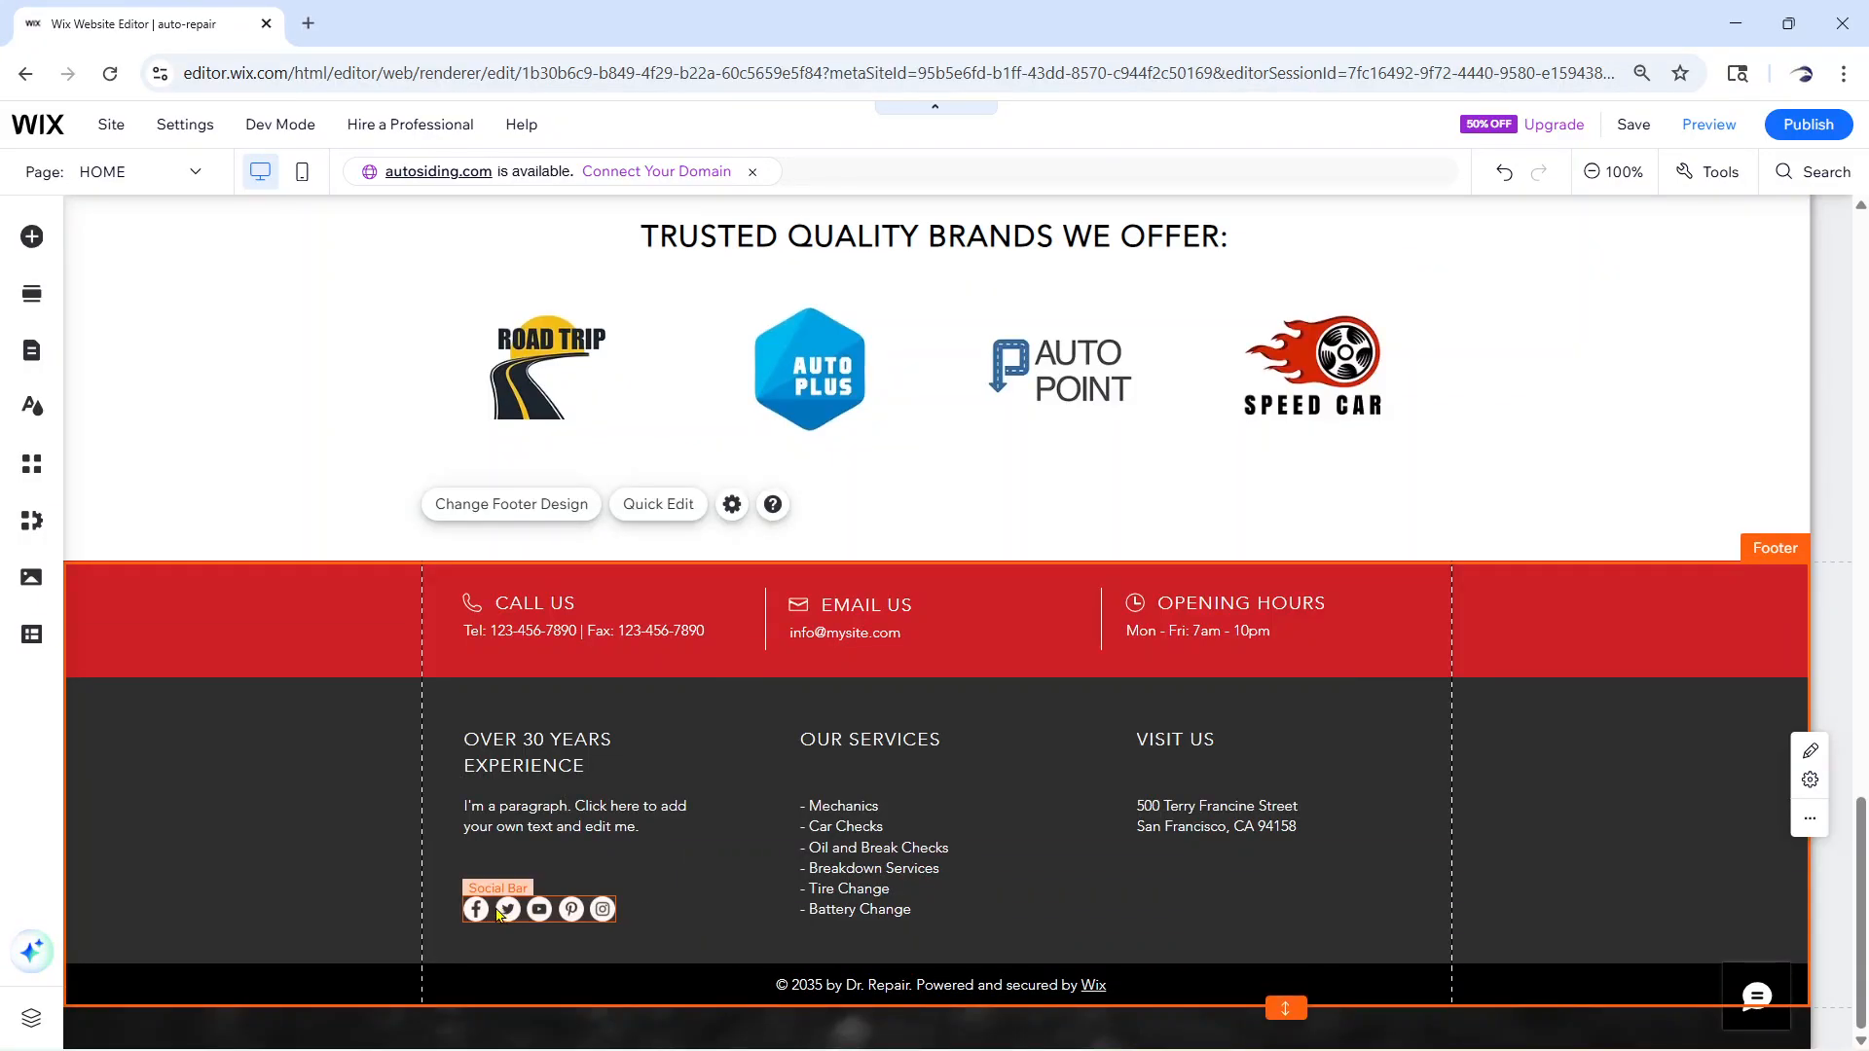
pyautogui.click(497, 912)
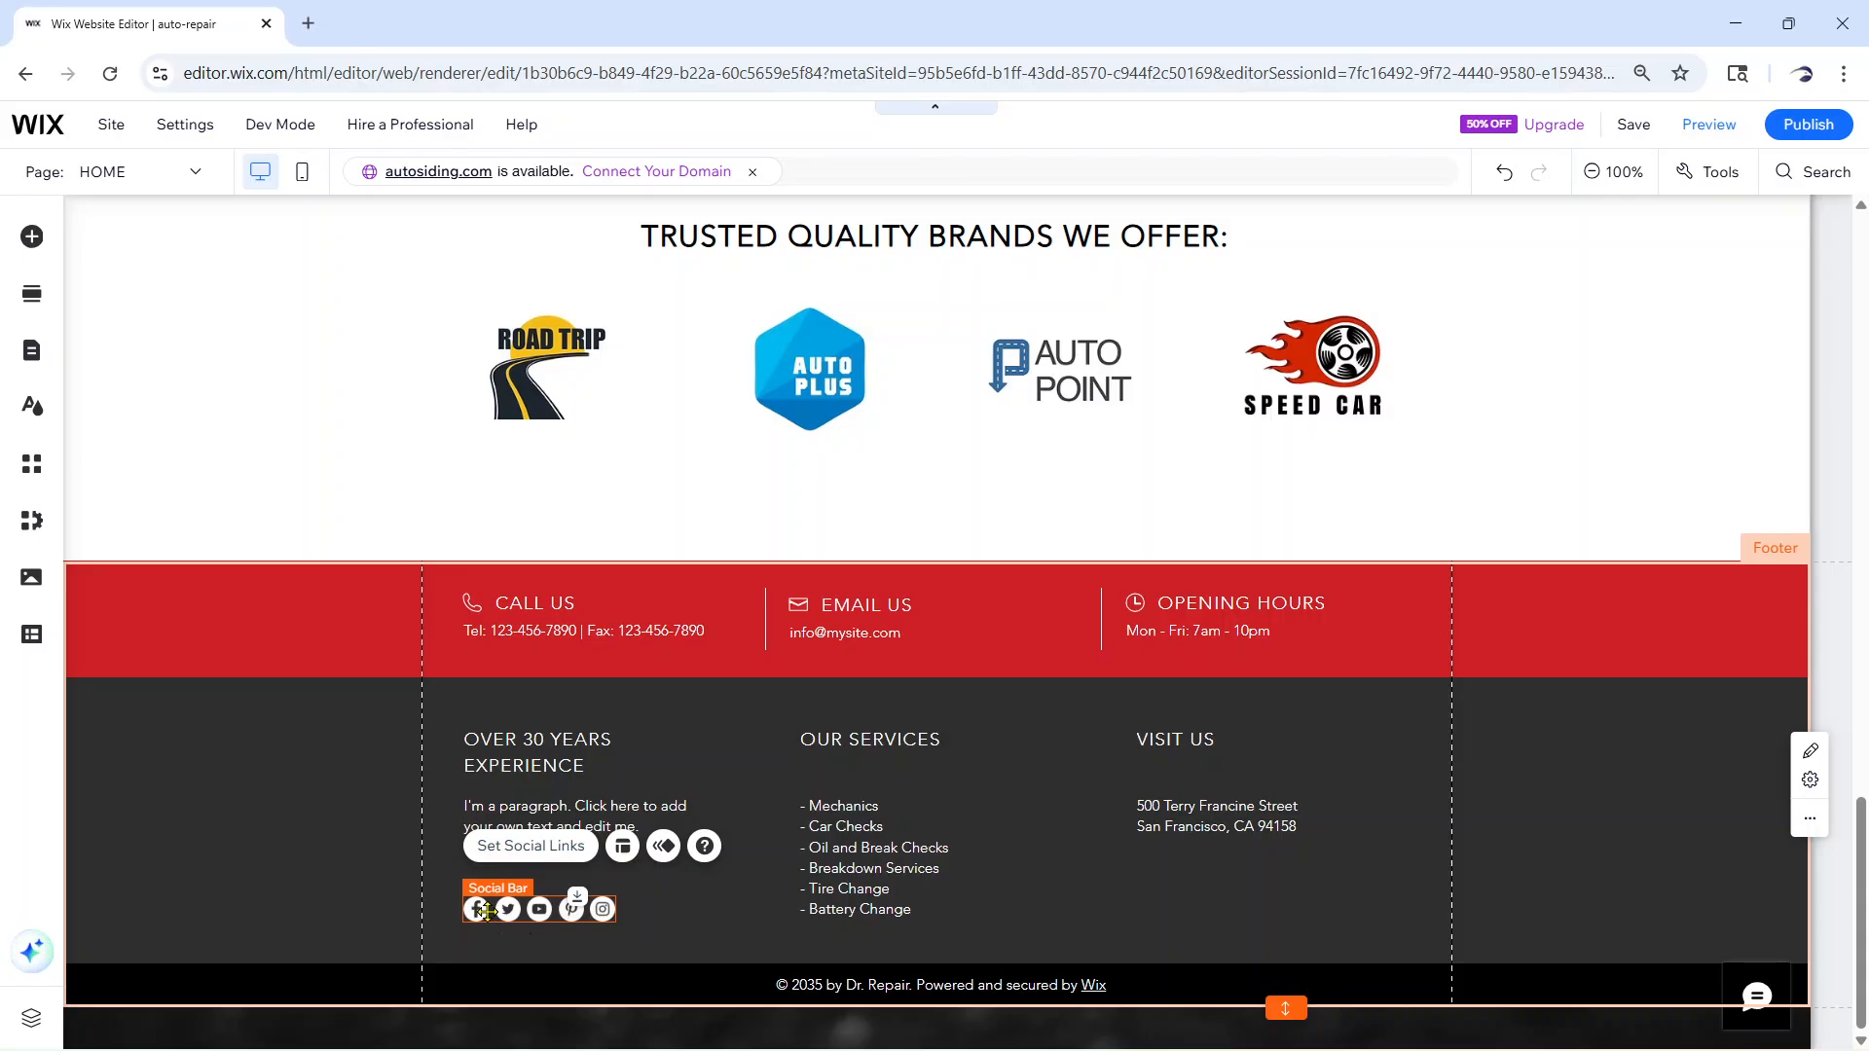
pyautogui.click(531, 848)
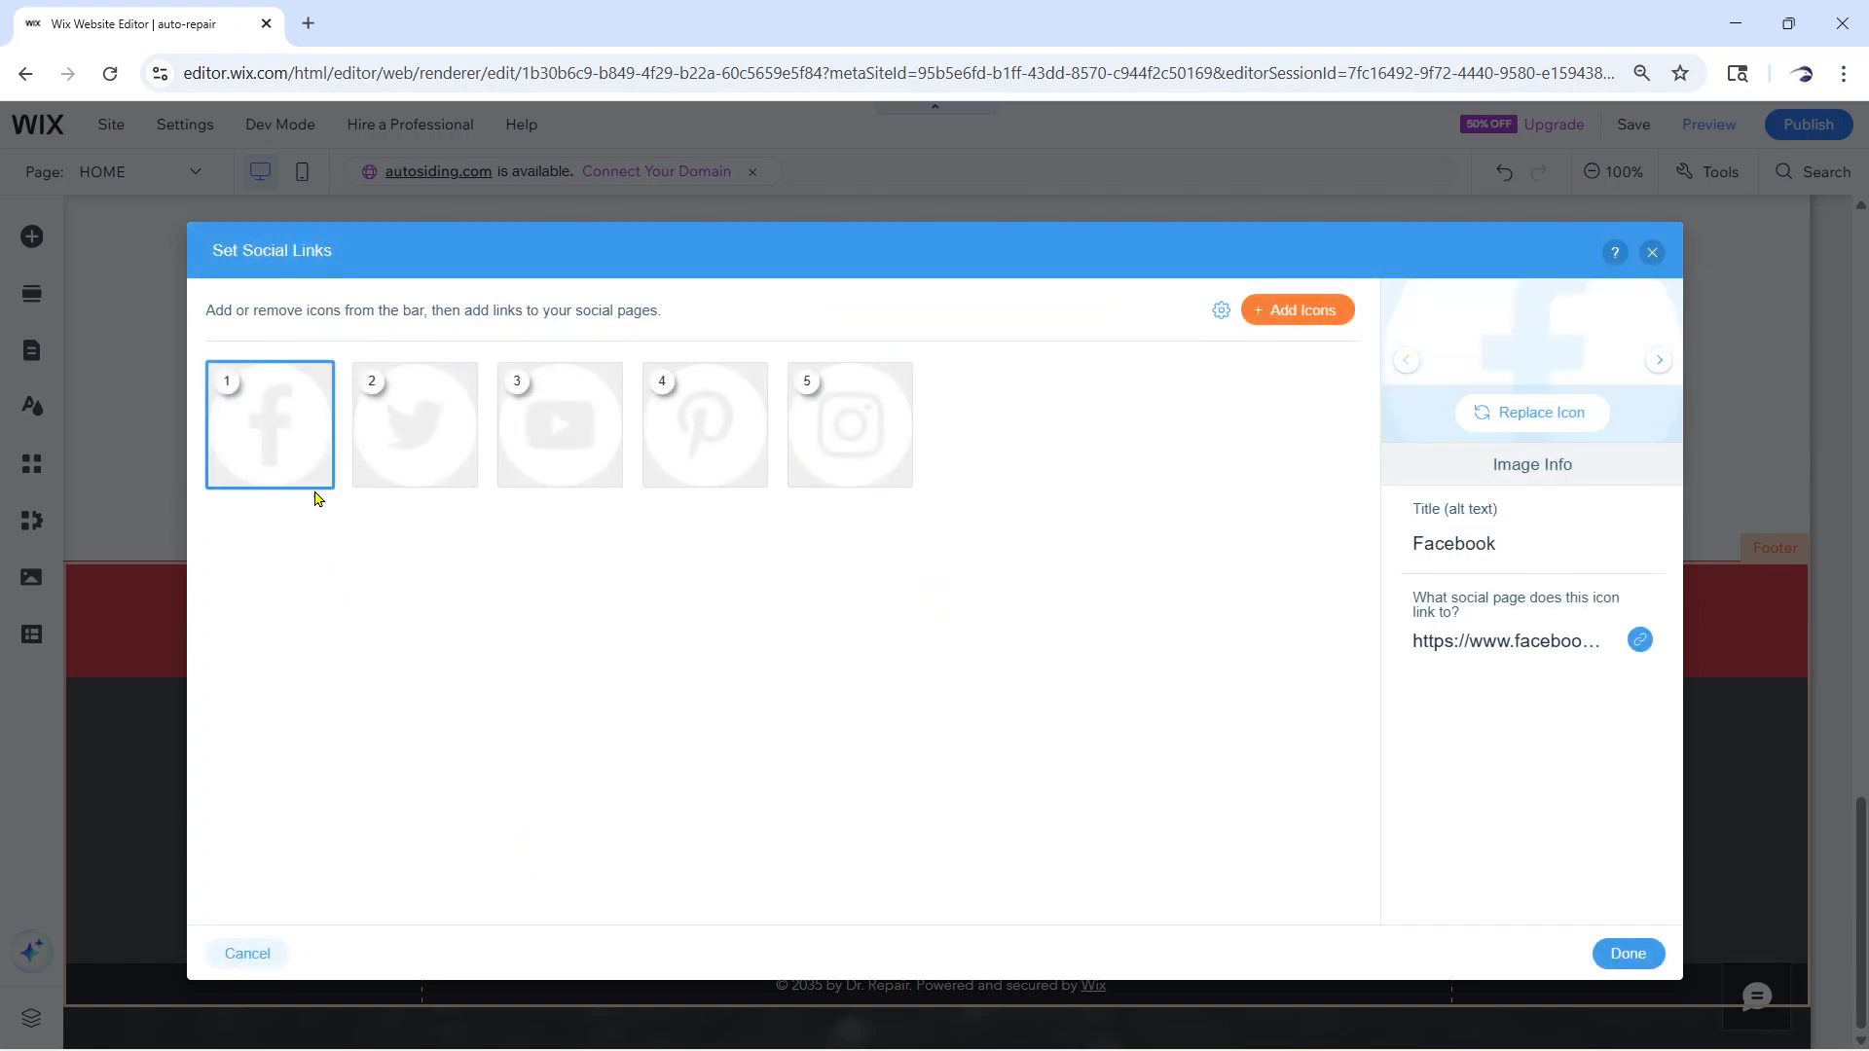
pyautogui.moveTo(464, 459)
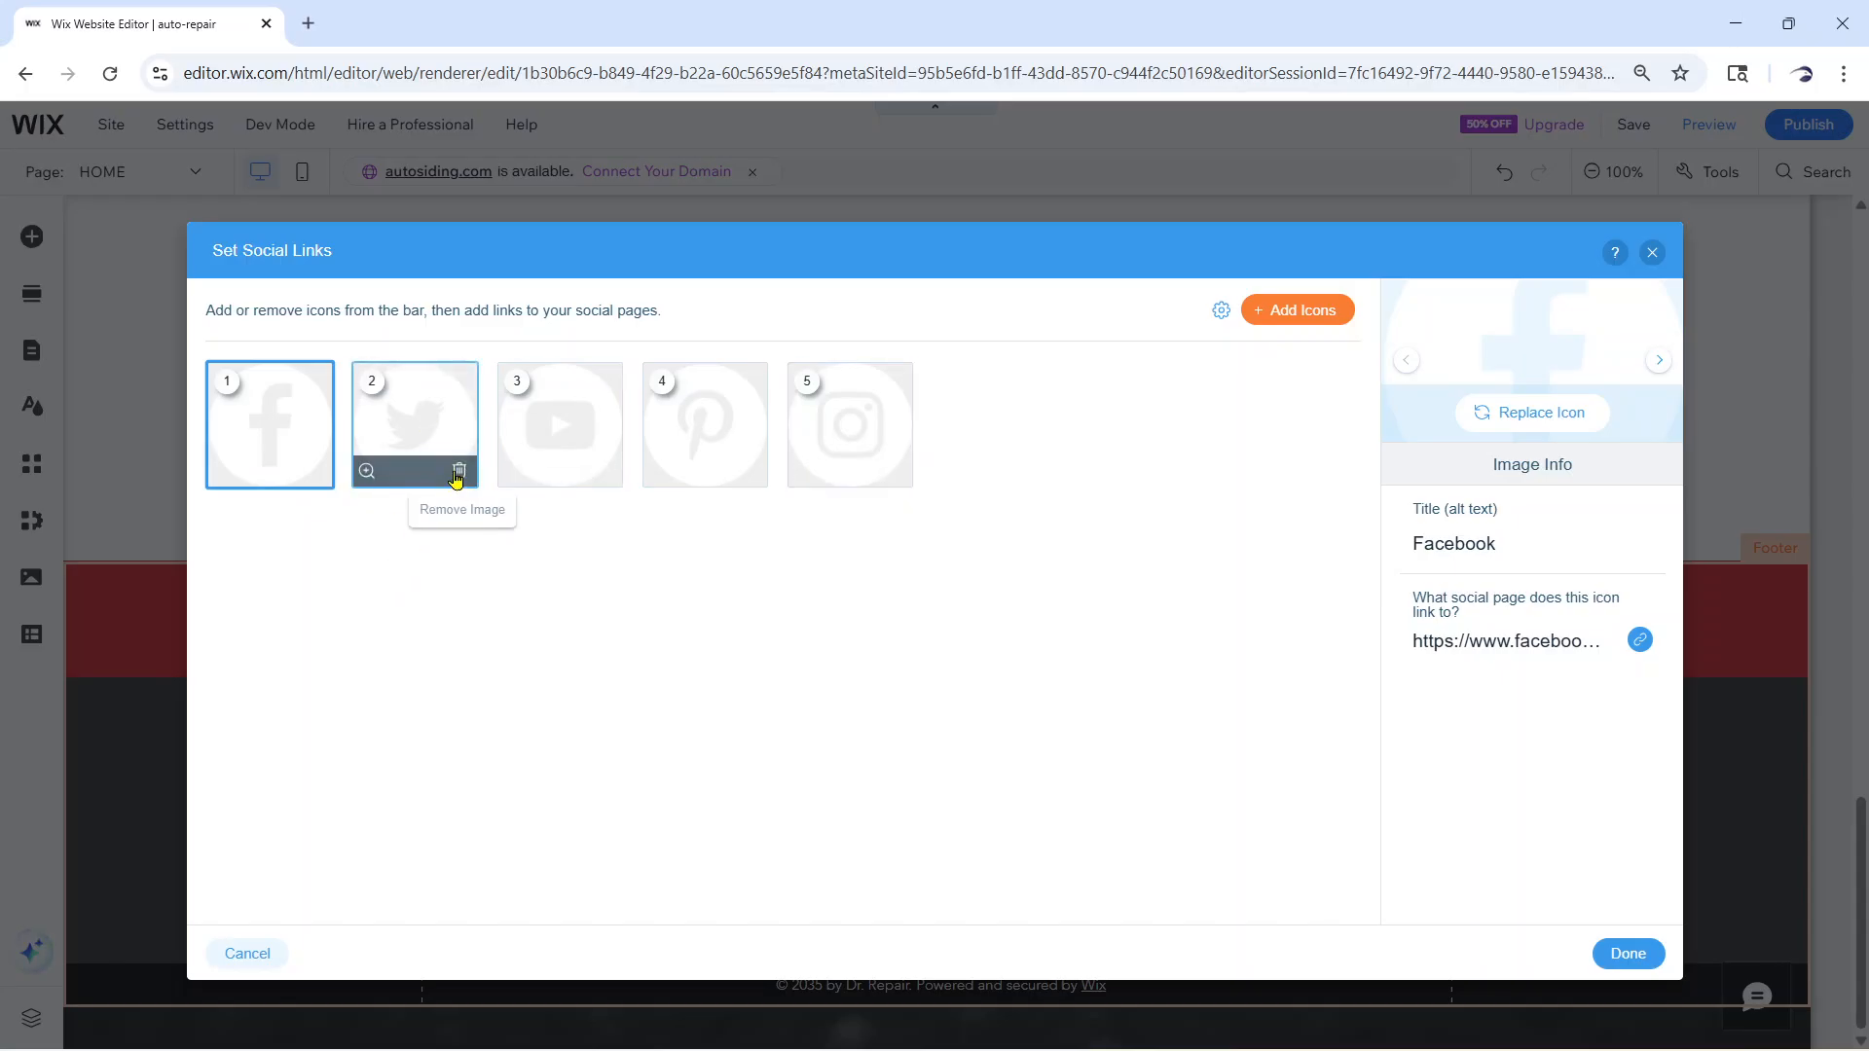
pyautogui.click(458, 474)
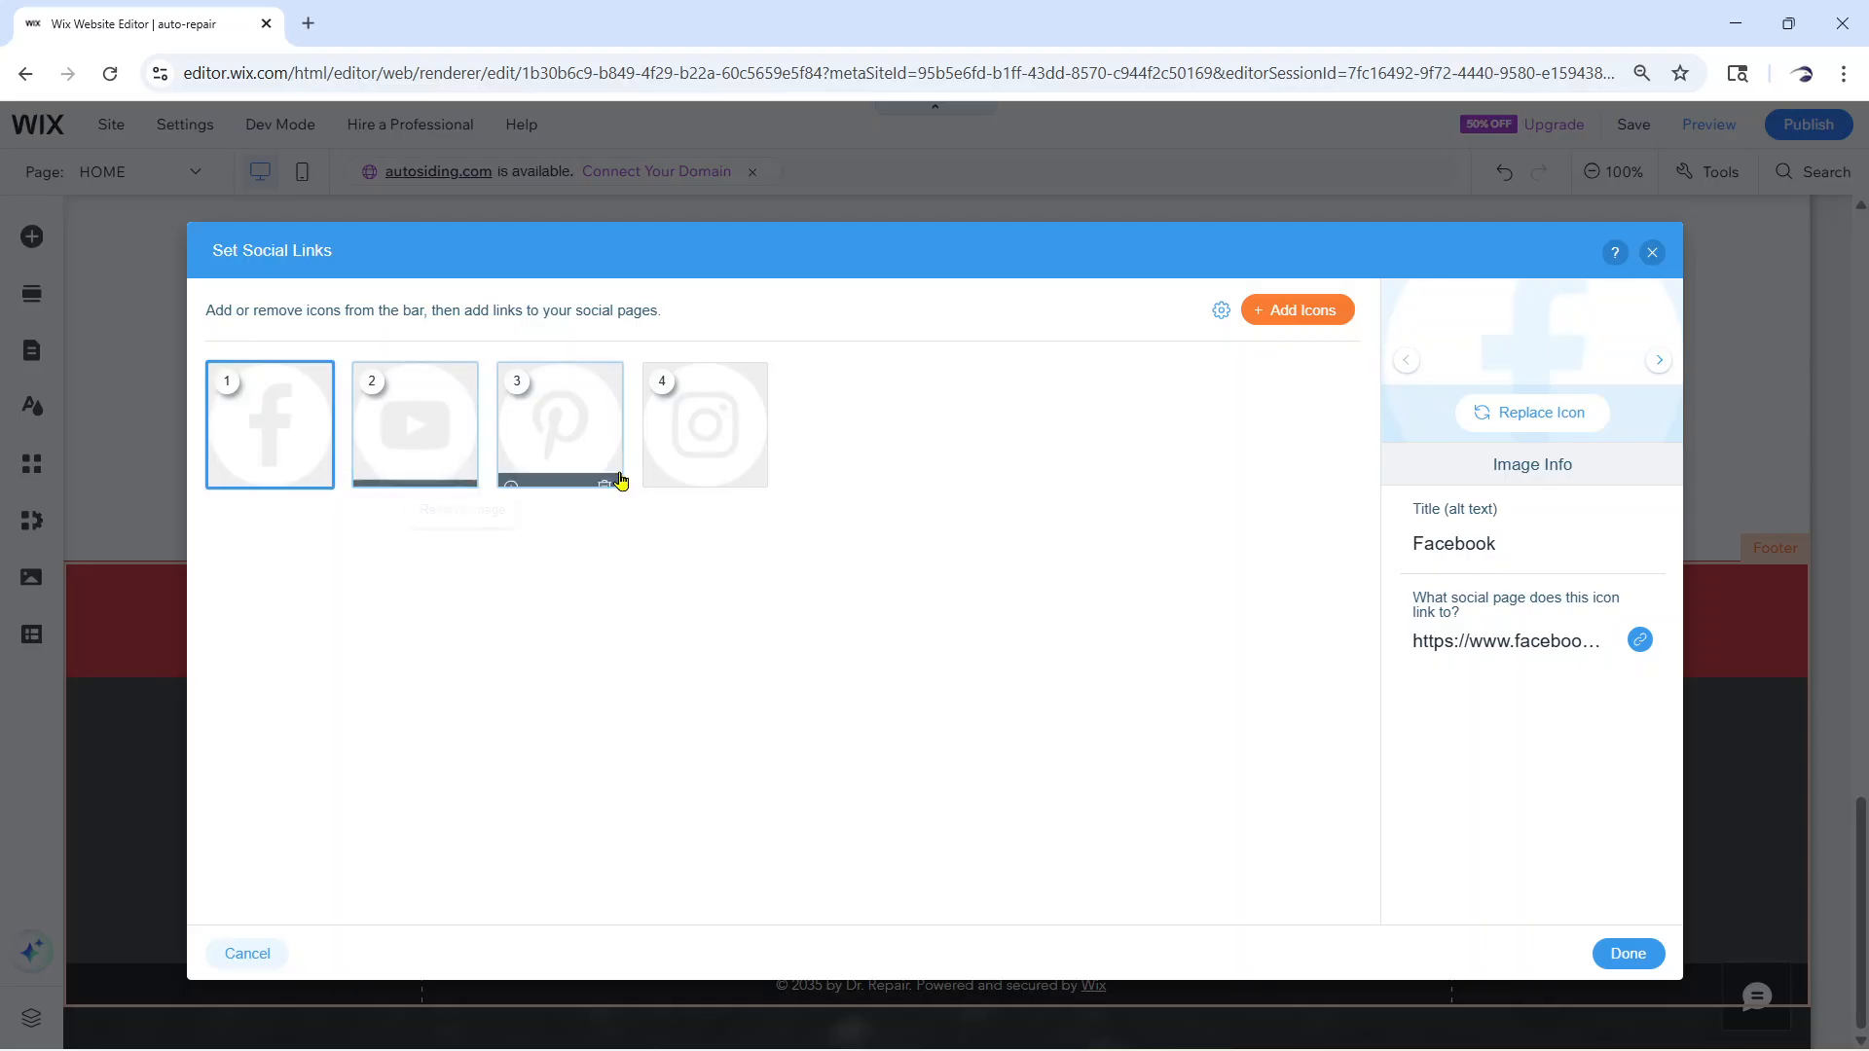
pyautogui.click(604, 482)
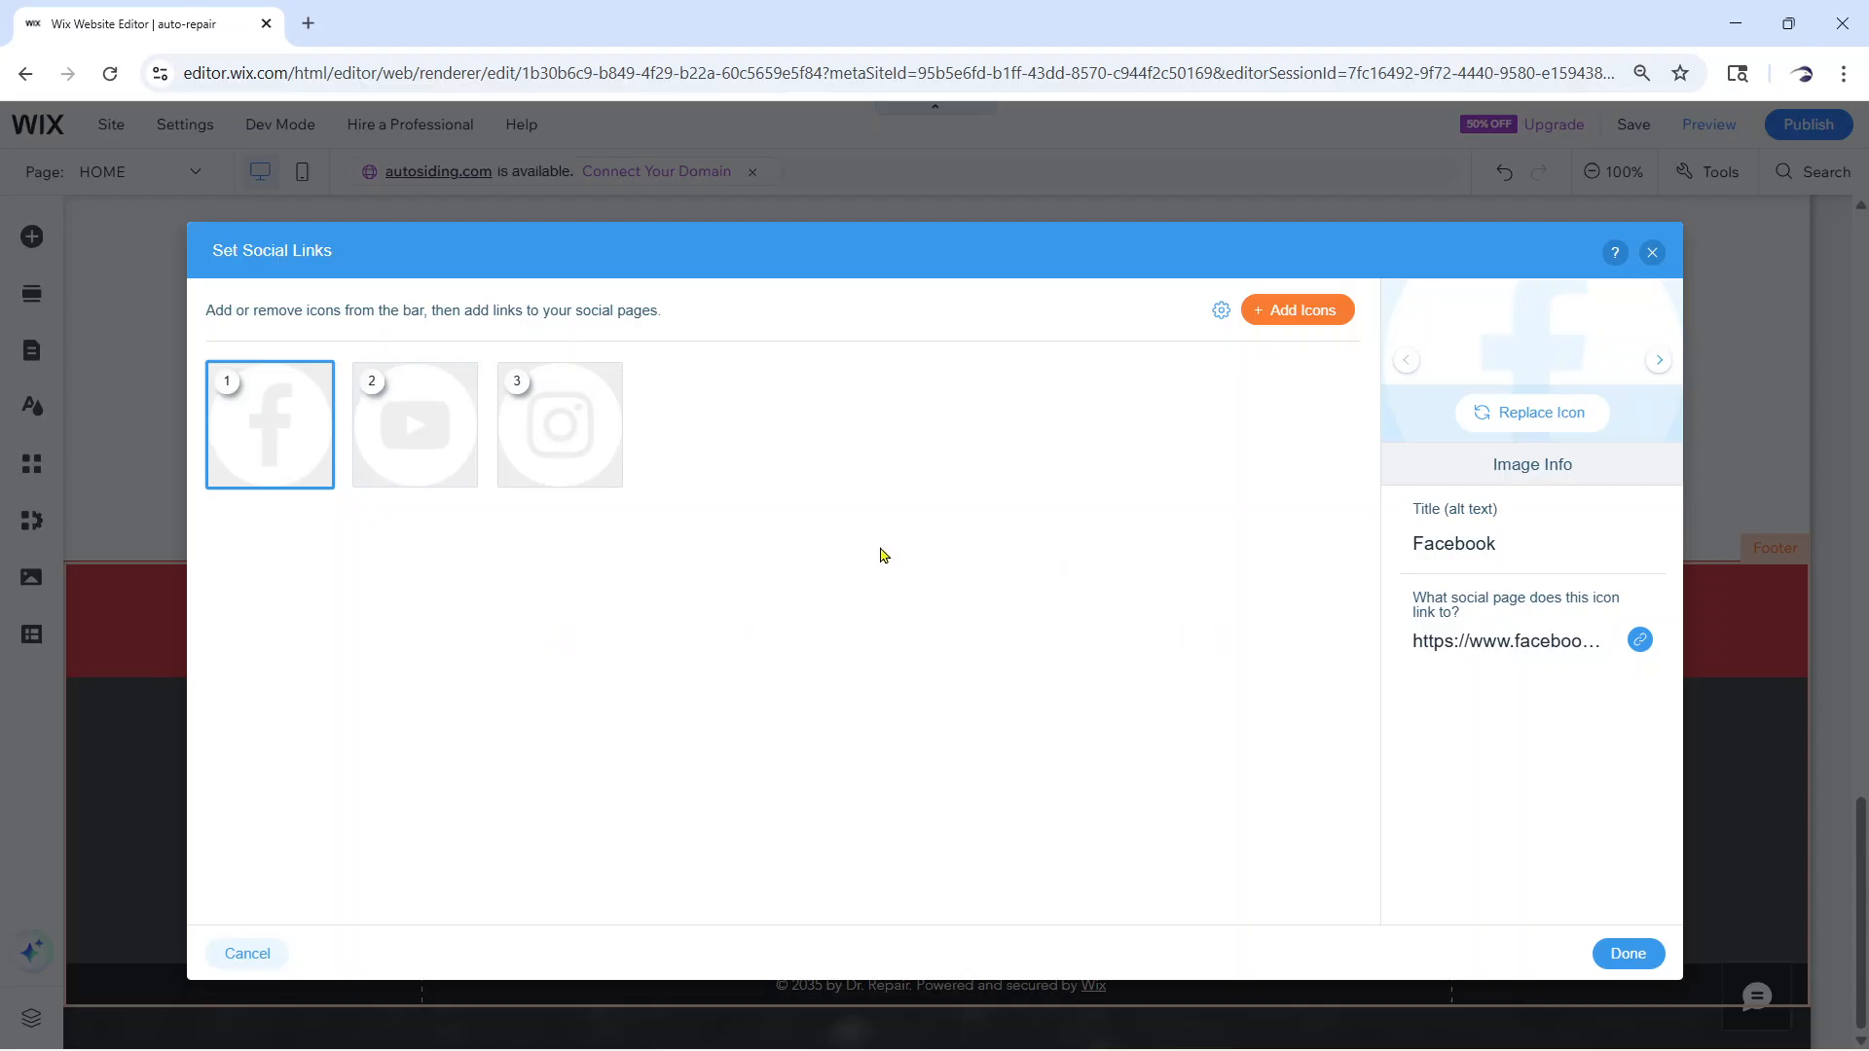
# Review the web address linked to the Facebook icon and apply the social link settings
pyautogui.moveTo(286, 452)
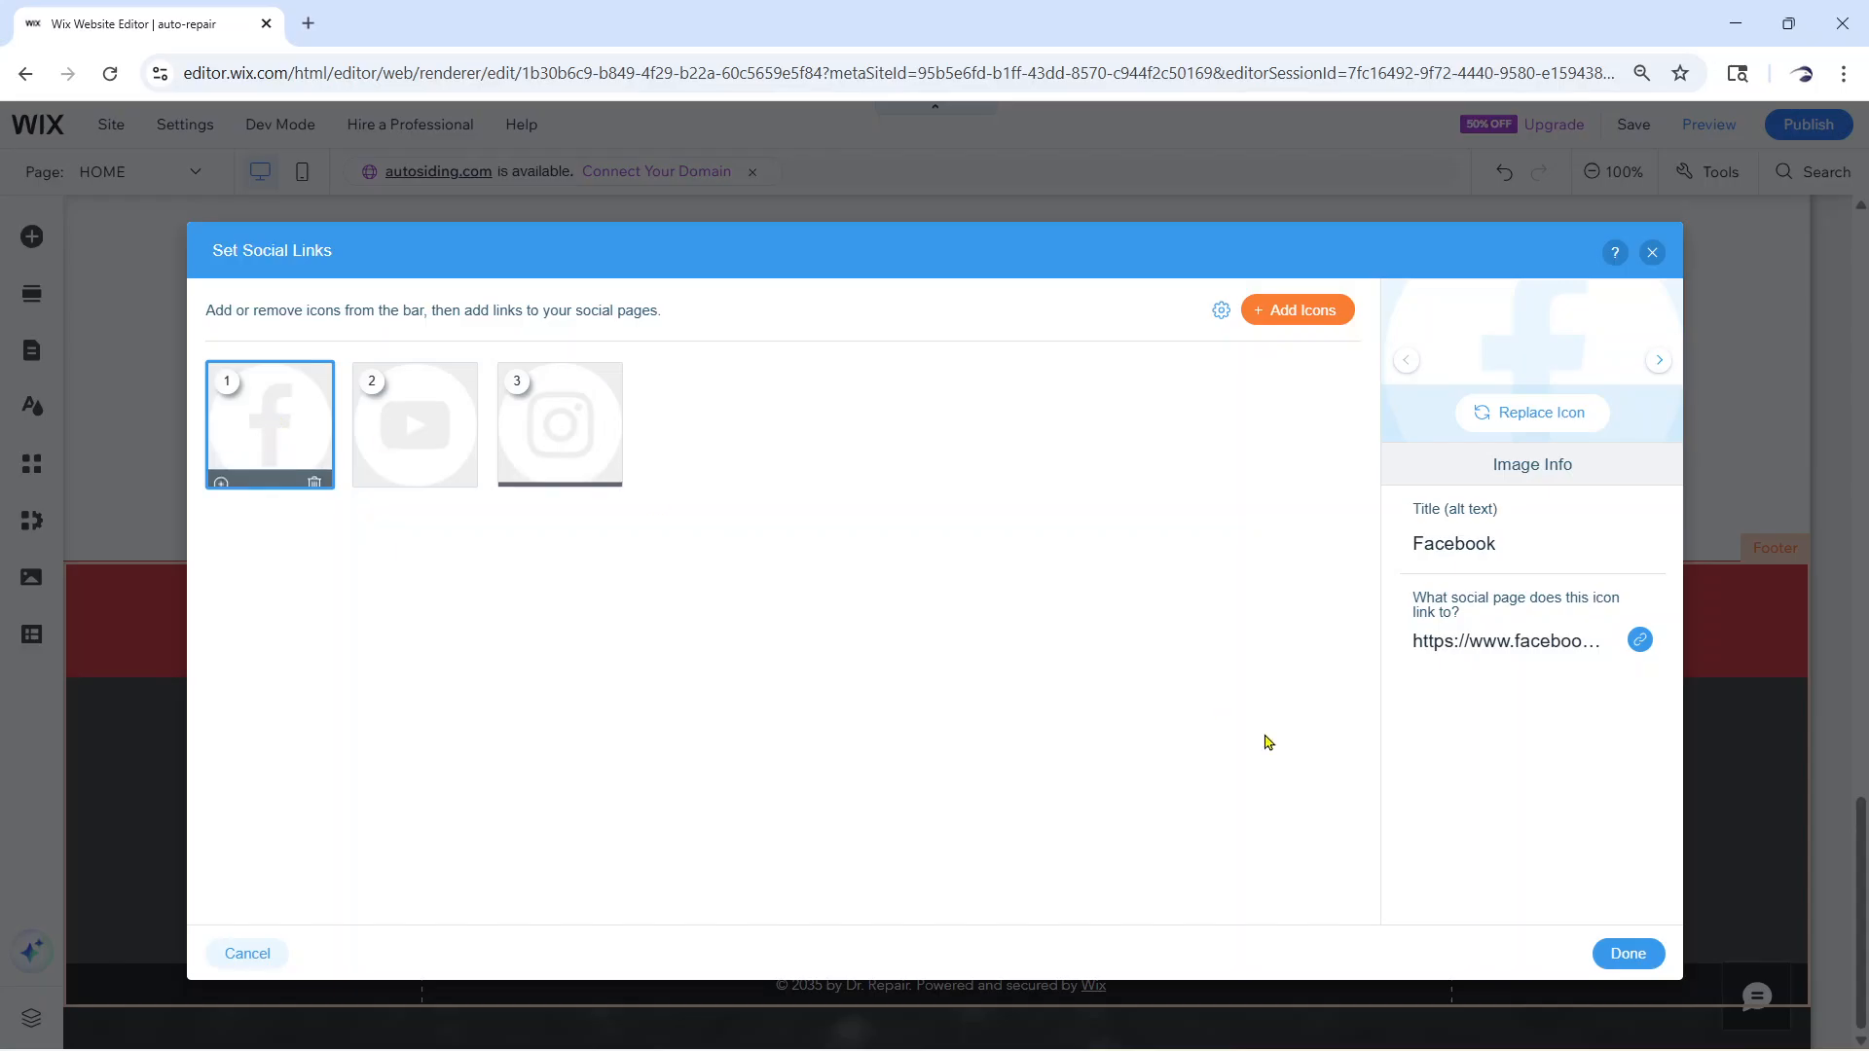
pyautogui.moveTo(280, 413)
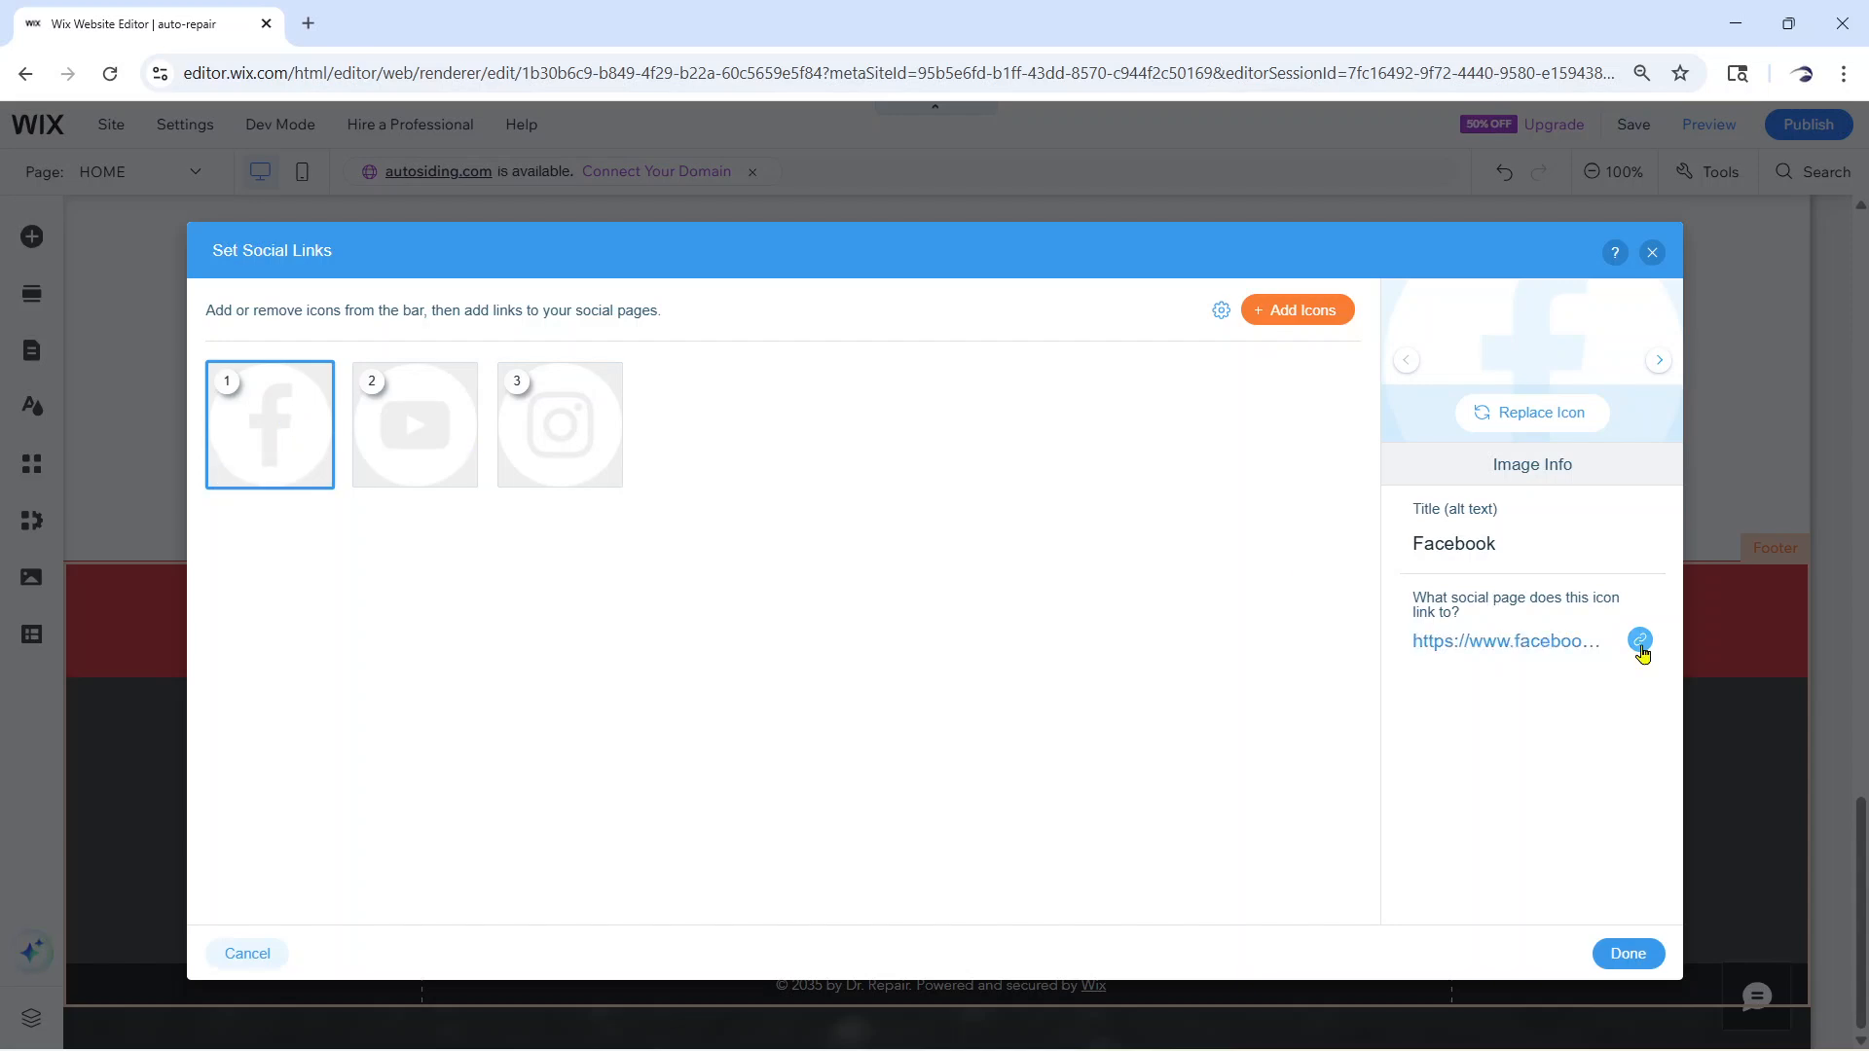
pyautogui.click(1640, 646)
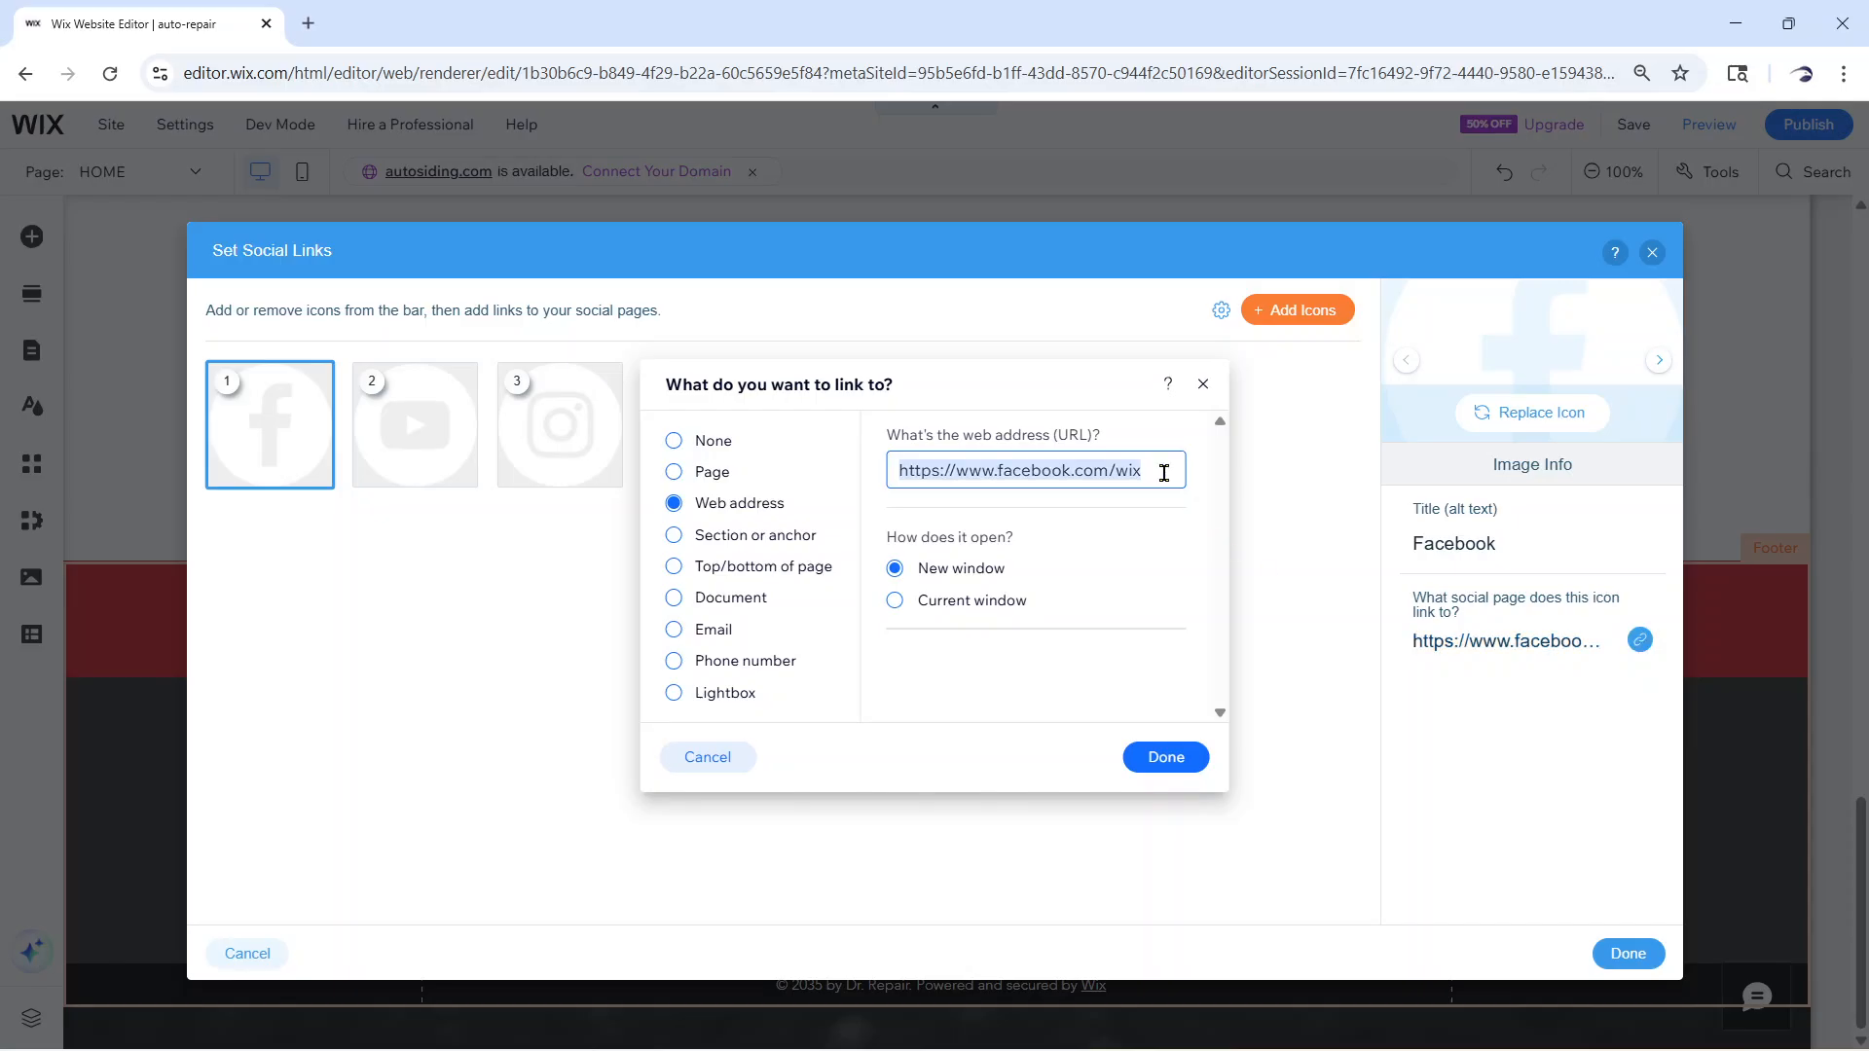
pyautogui.click(1125, 468)
pyautogui.moveTo(900, 469)
pyautogui.mouseDown()
pyautogui.moveTo(1176, 471)
pyautogui.moveTo(869, 475)
pyautogui.mouseUp()
pyautogui.click(1153, 767)
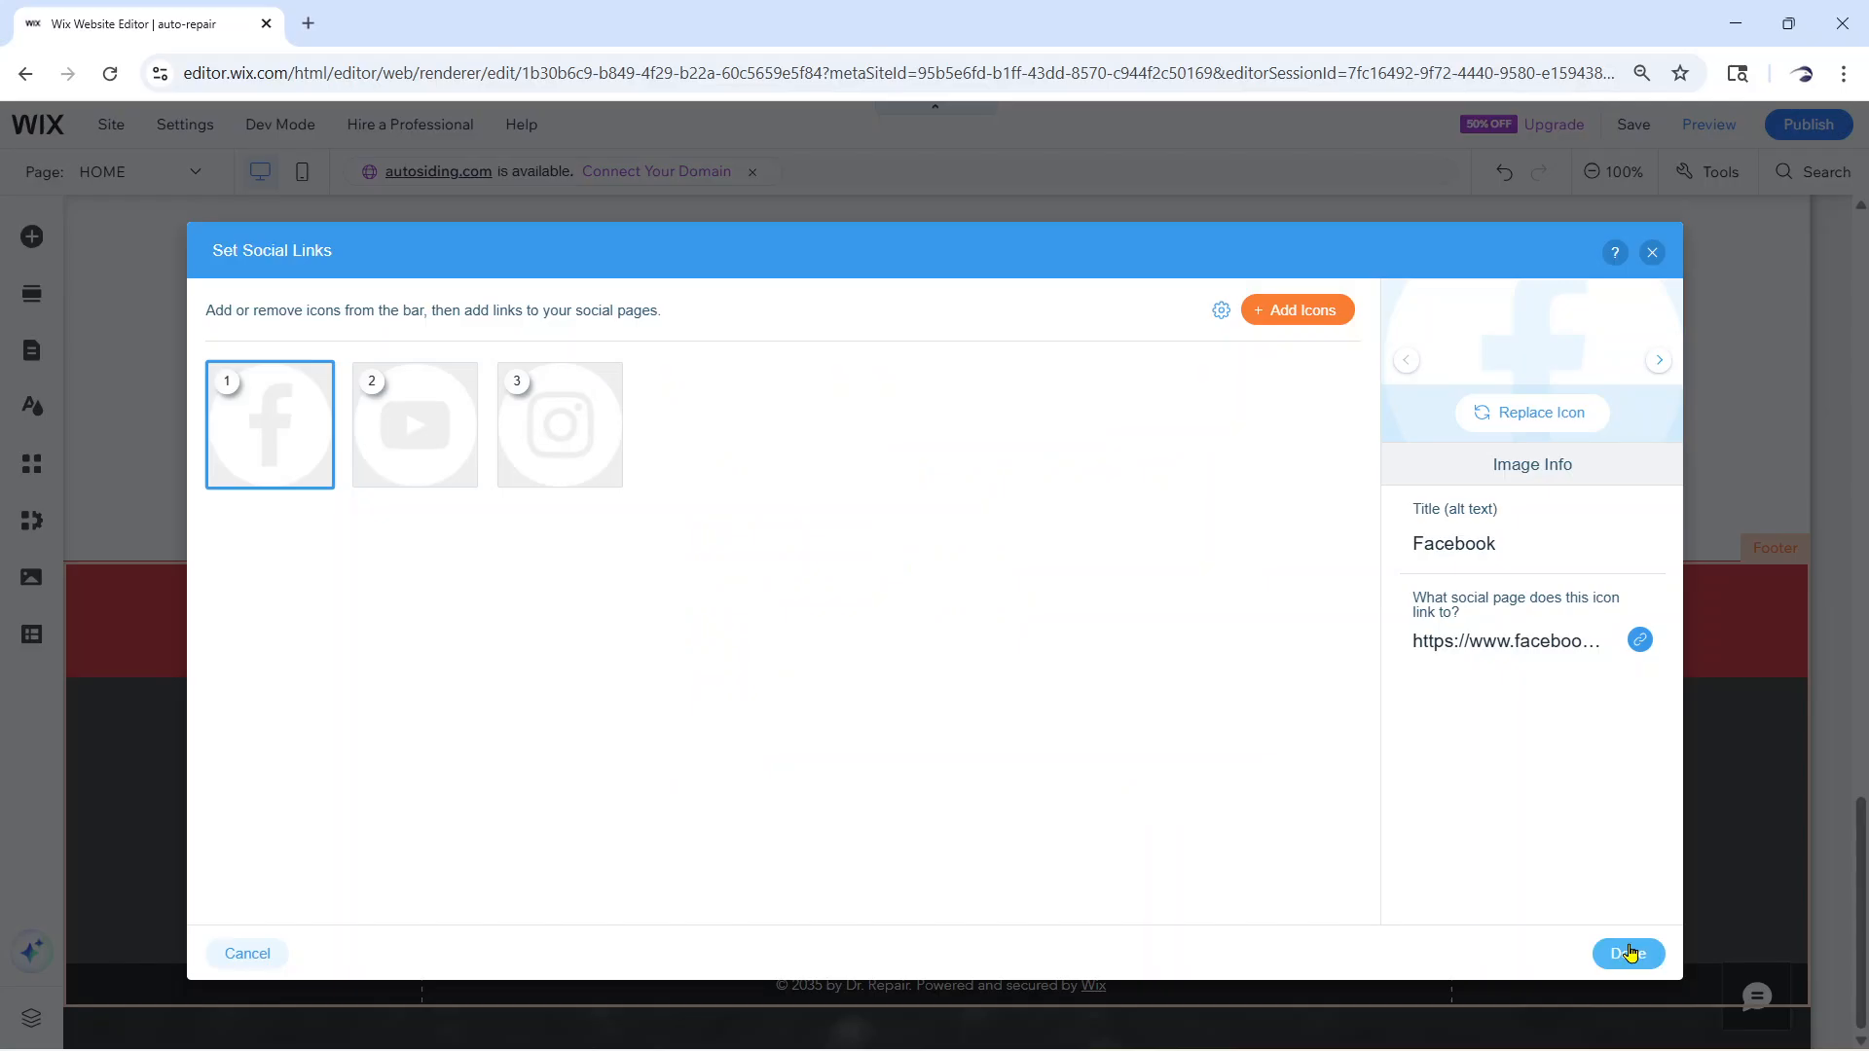
pyautogui.click(1628, 953)
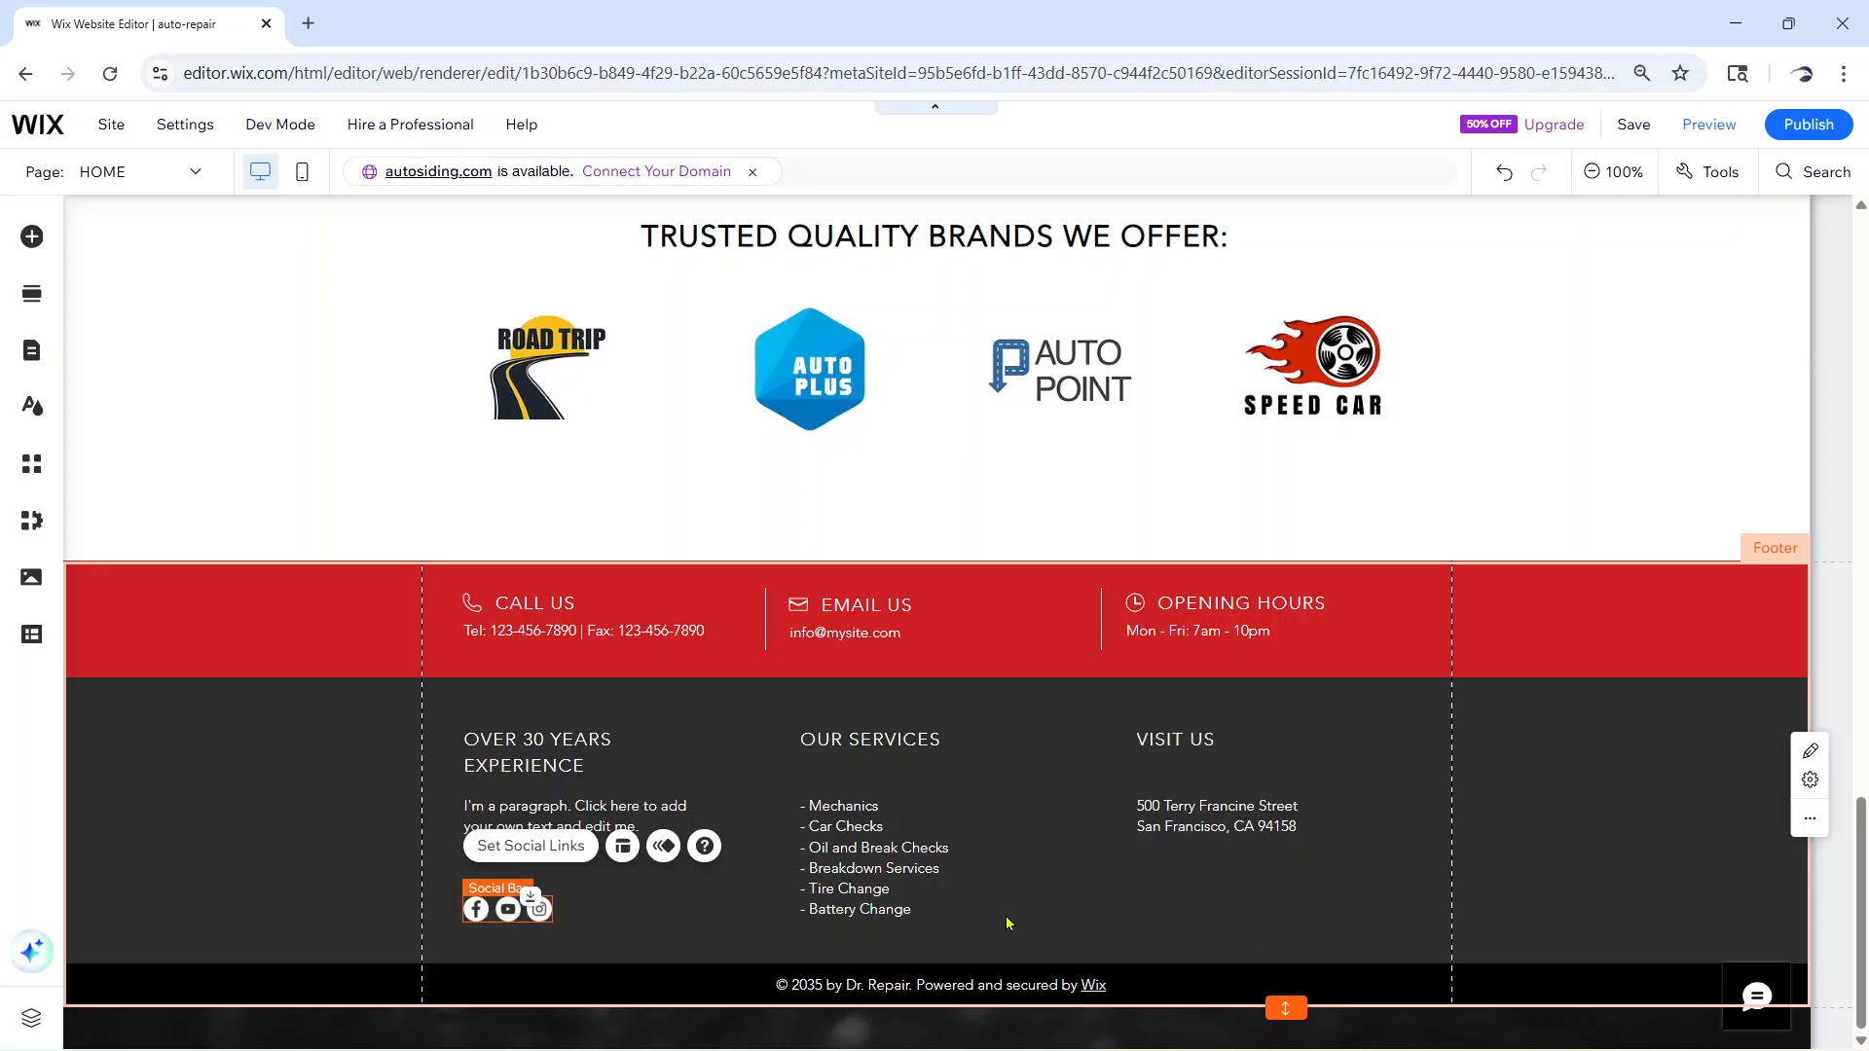
# Open the image library for replacing the Road Trip logo in the Brands section
pyautogui.scroll(2, 1238, 885)
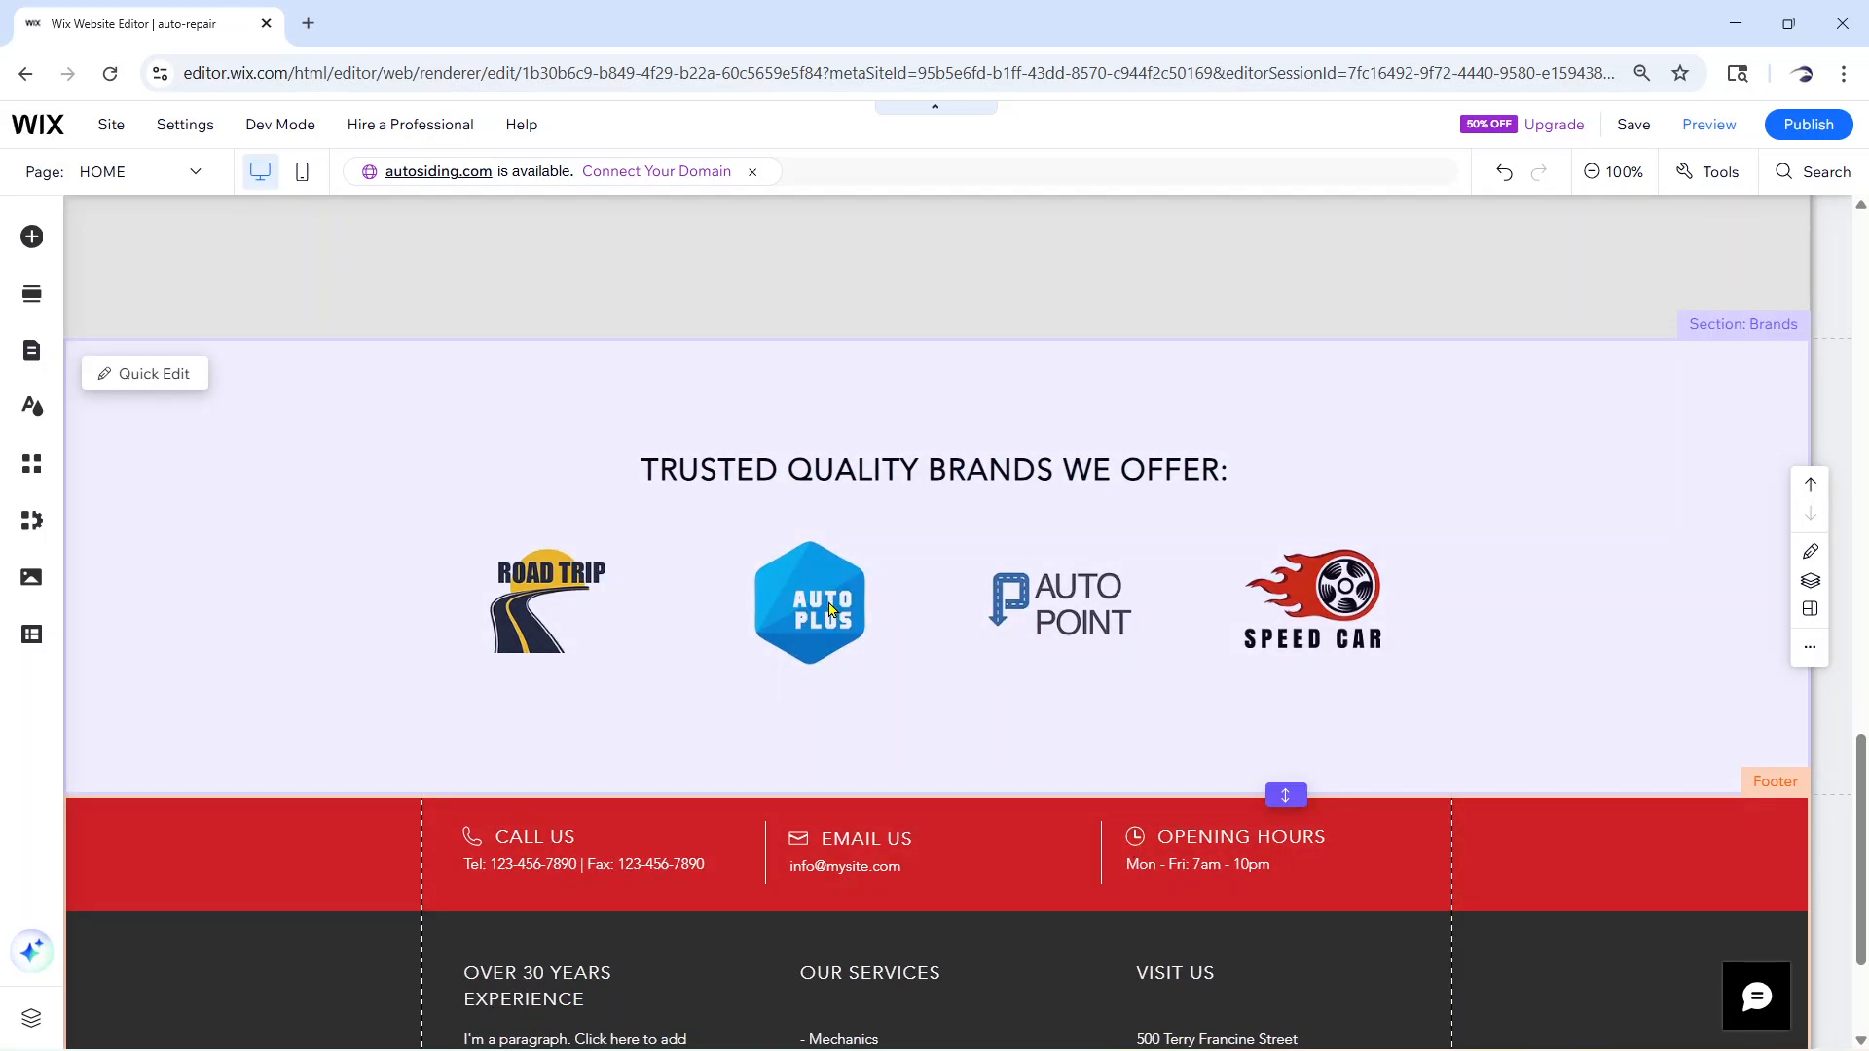
pyautogui.scroll(20, 828, 608)
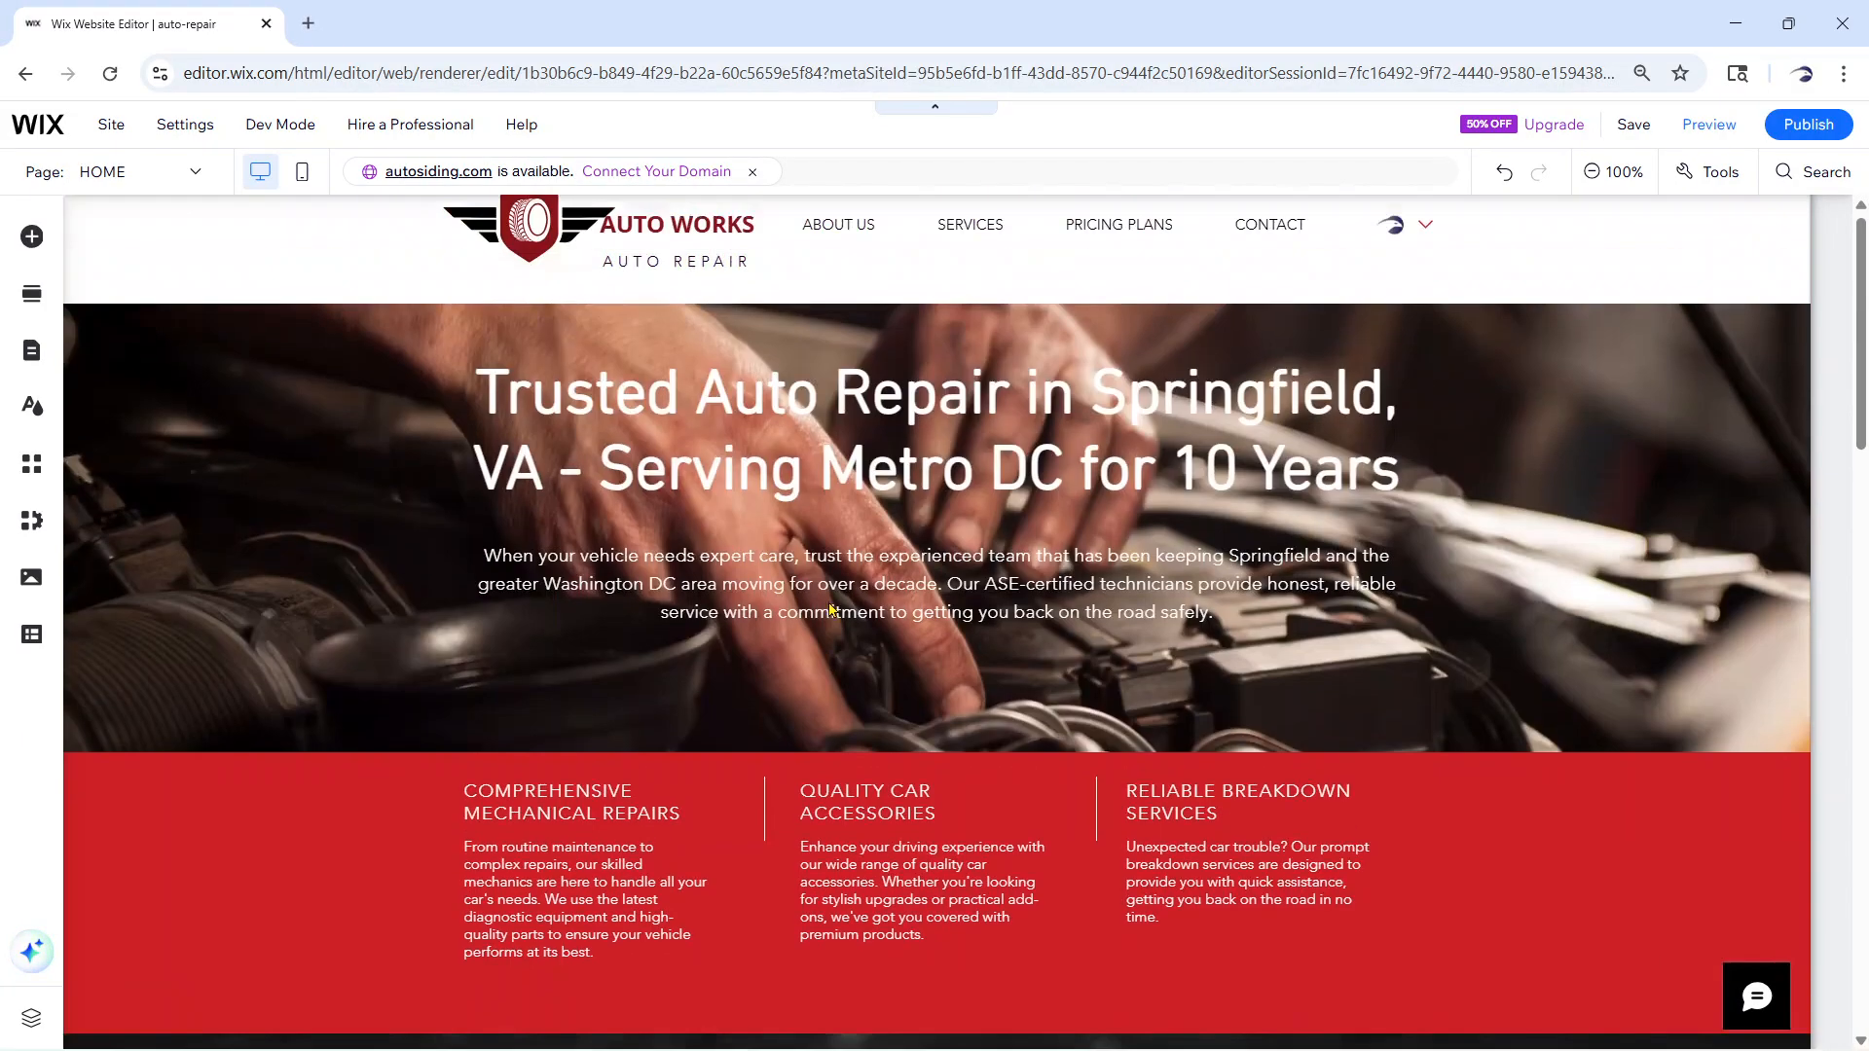
pyautogui.scroll(-20, 1428, 681)
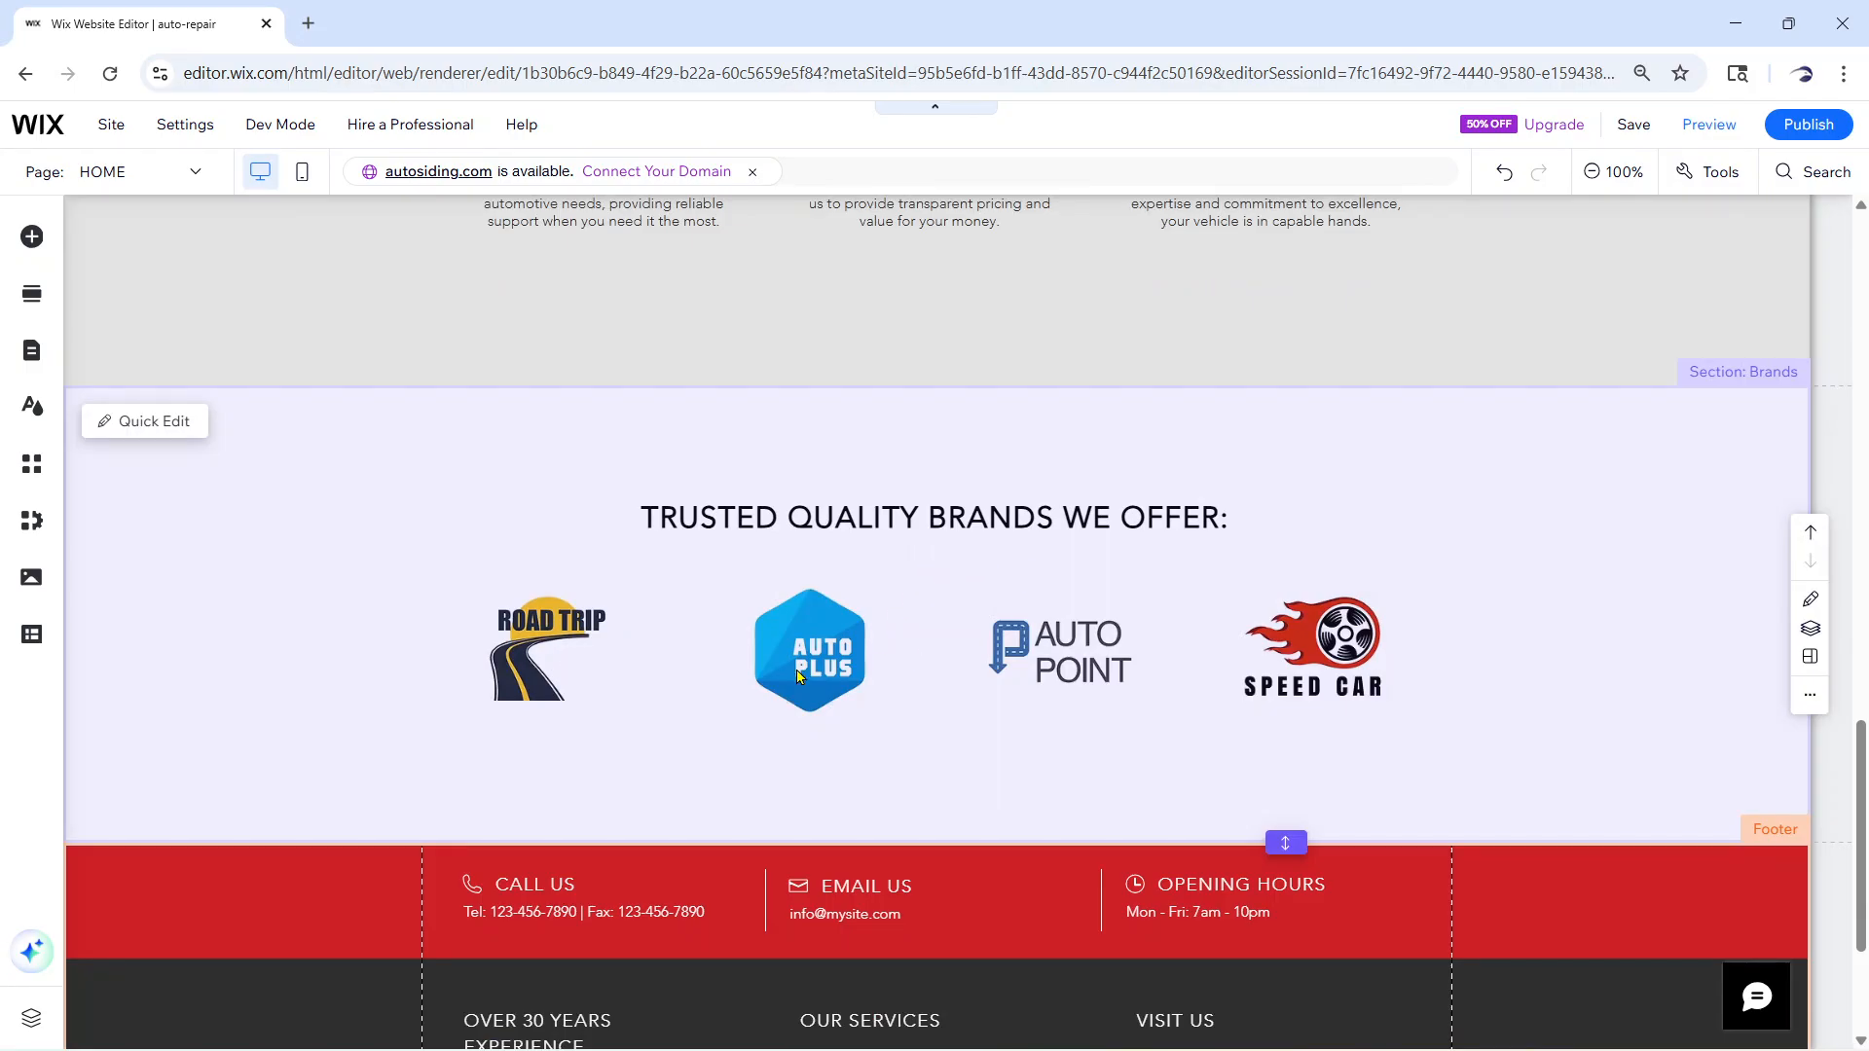
pyautogui.click(539, 642)
pyautogui.click(539, 642)
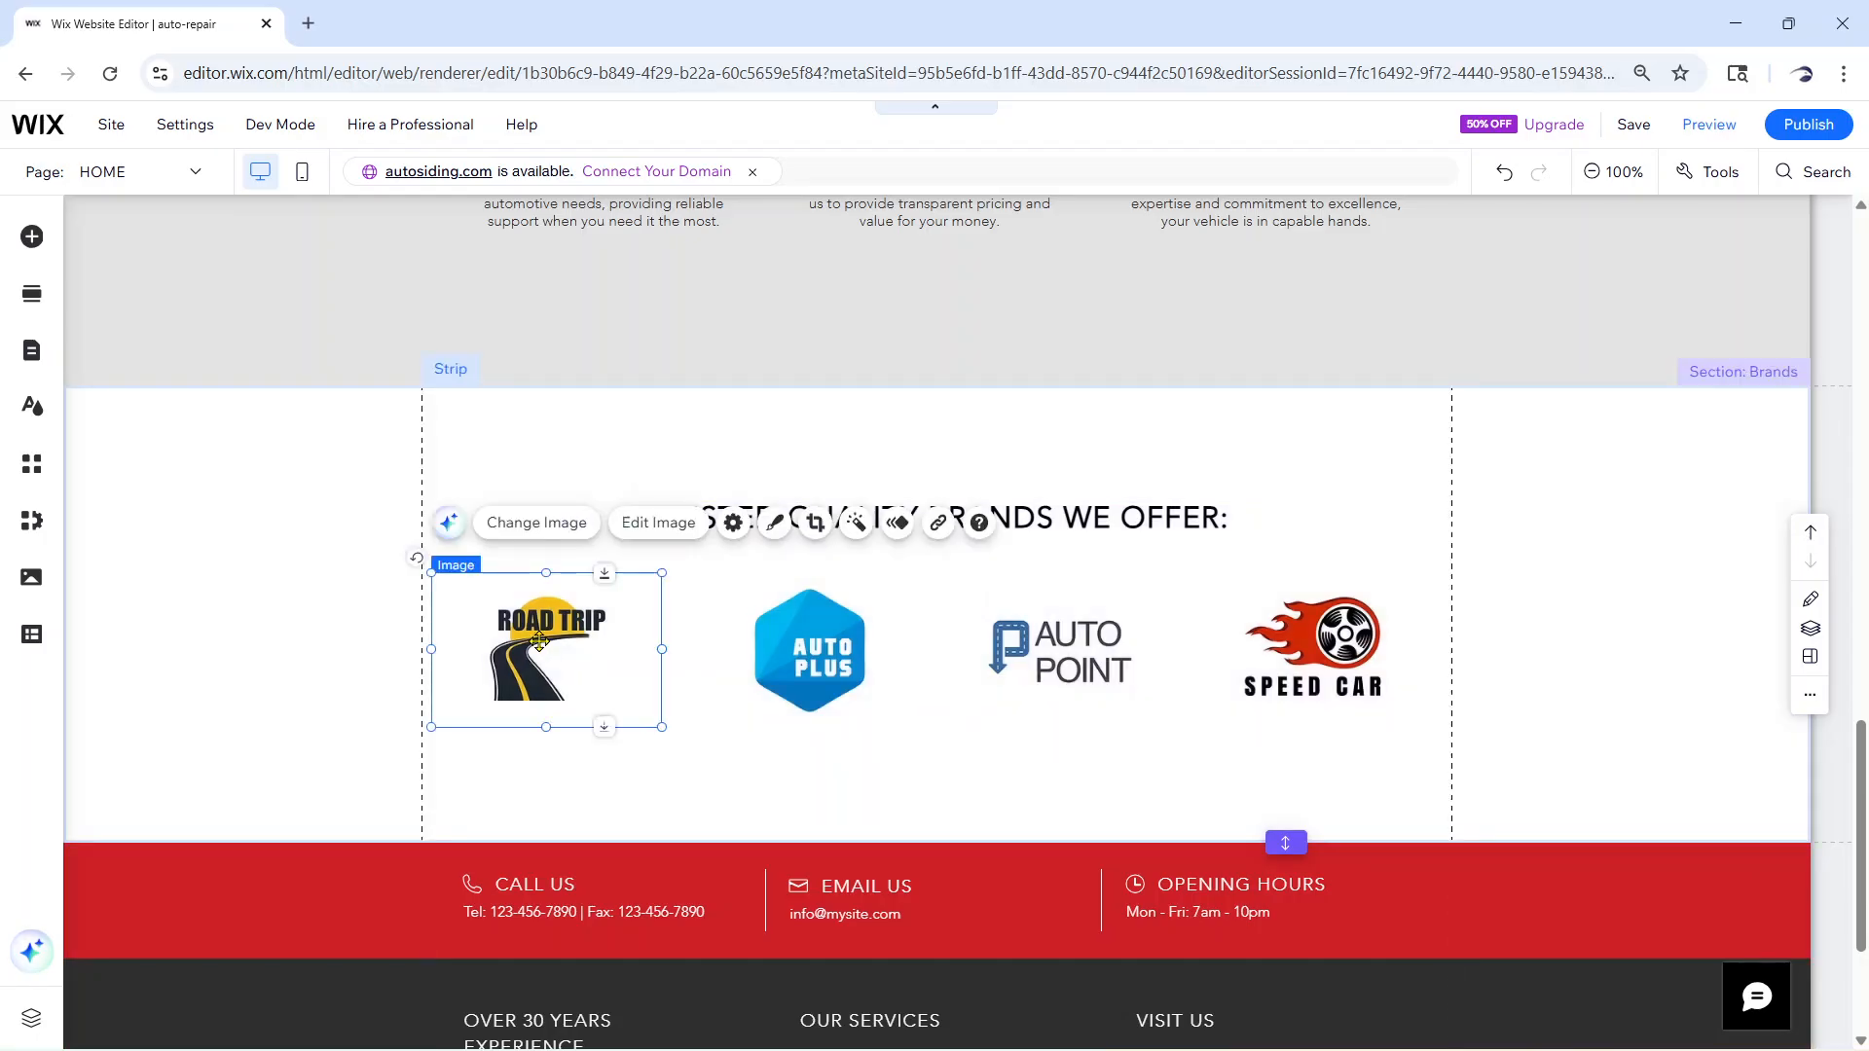
pyautogui.click(523, 525)
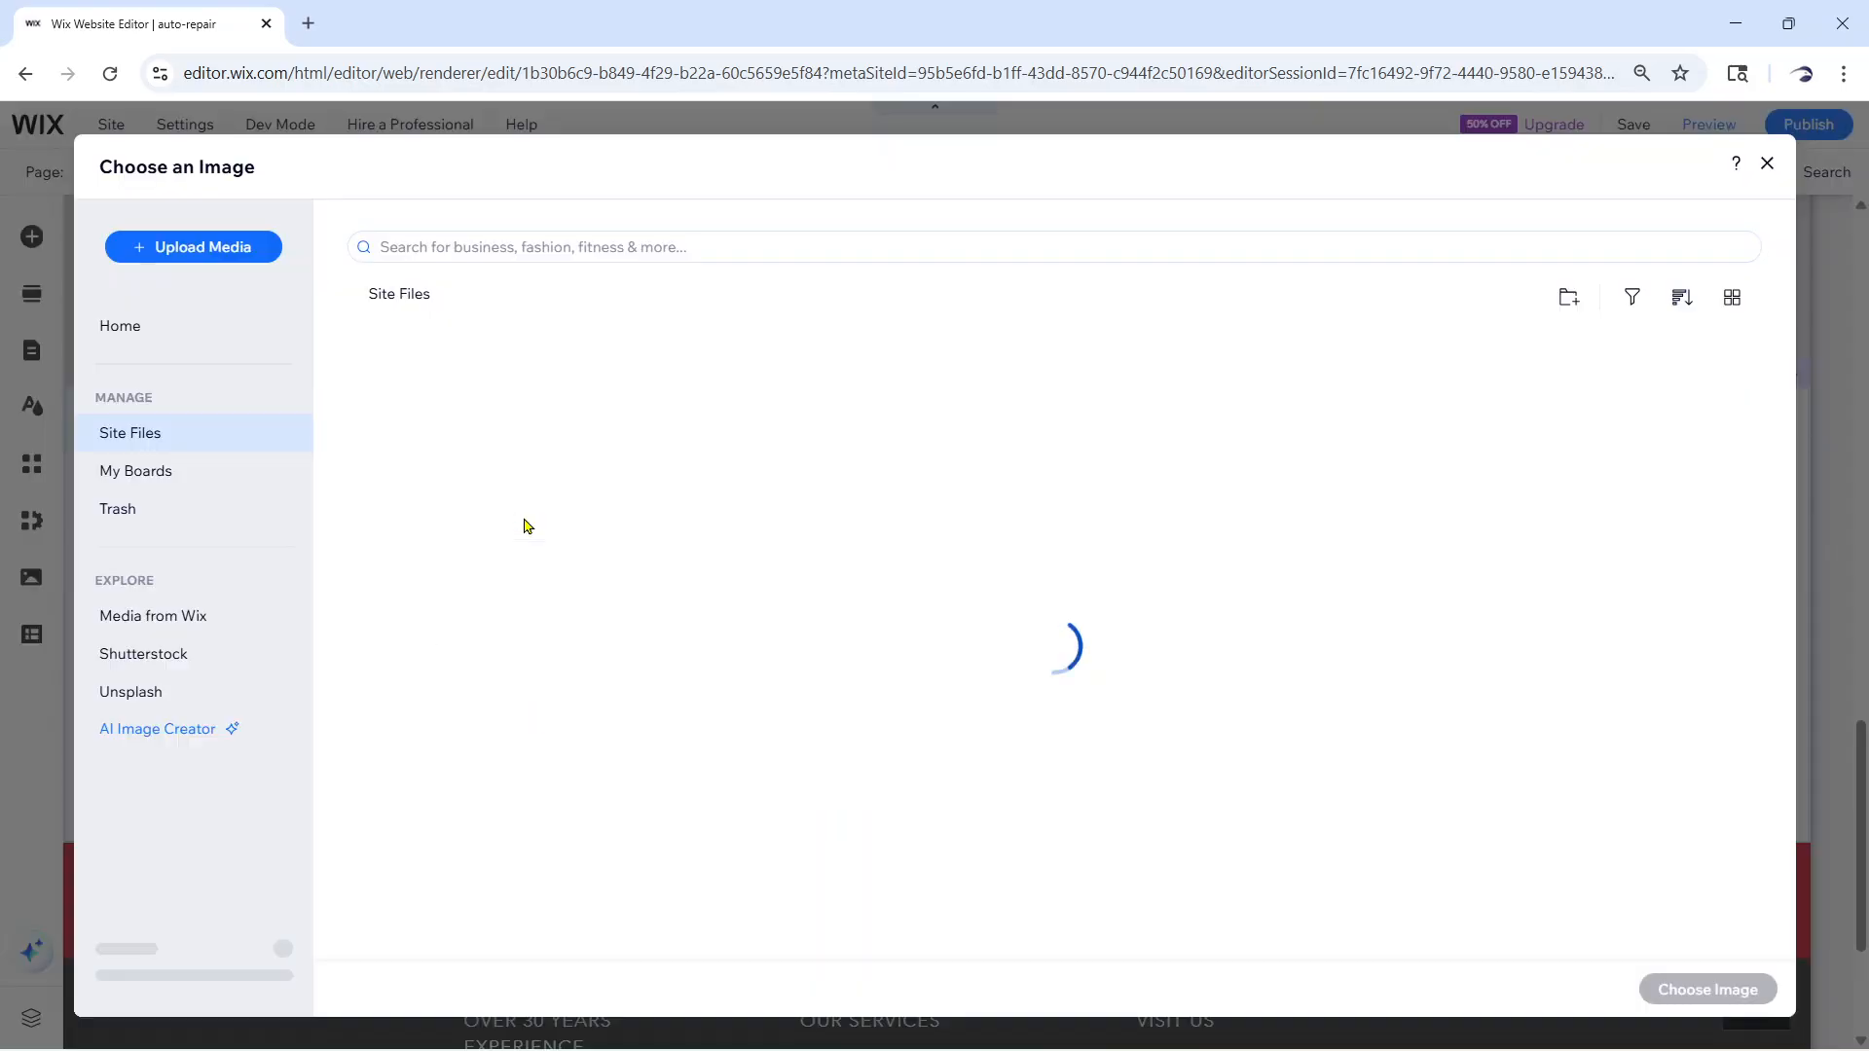
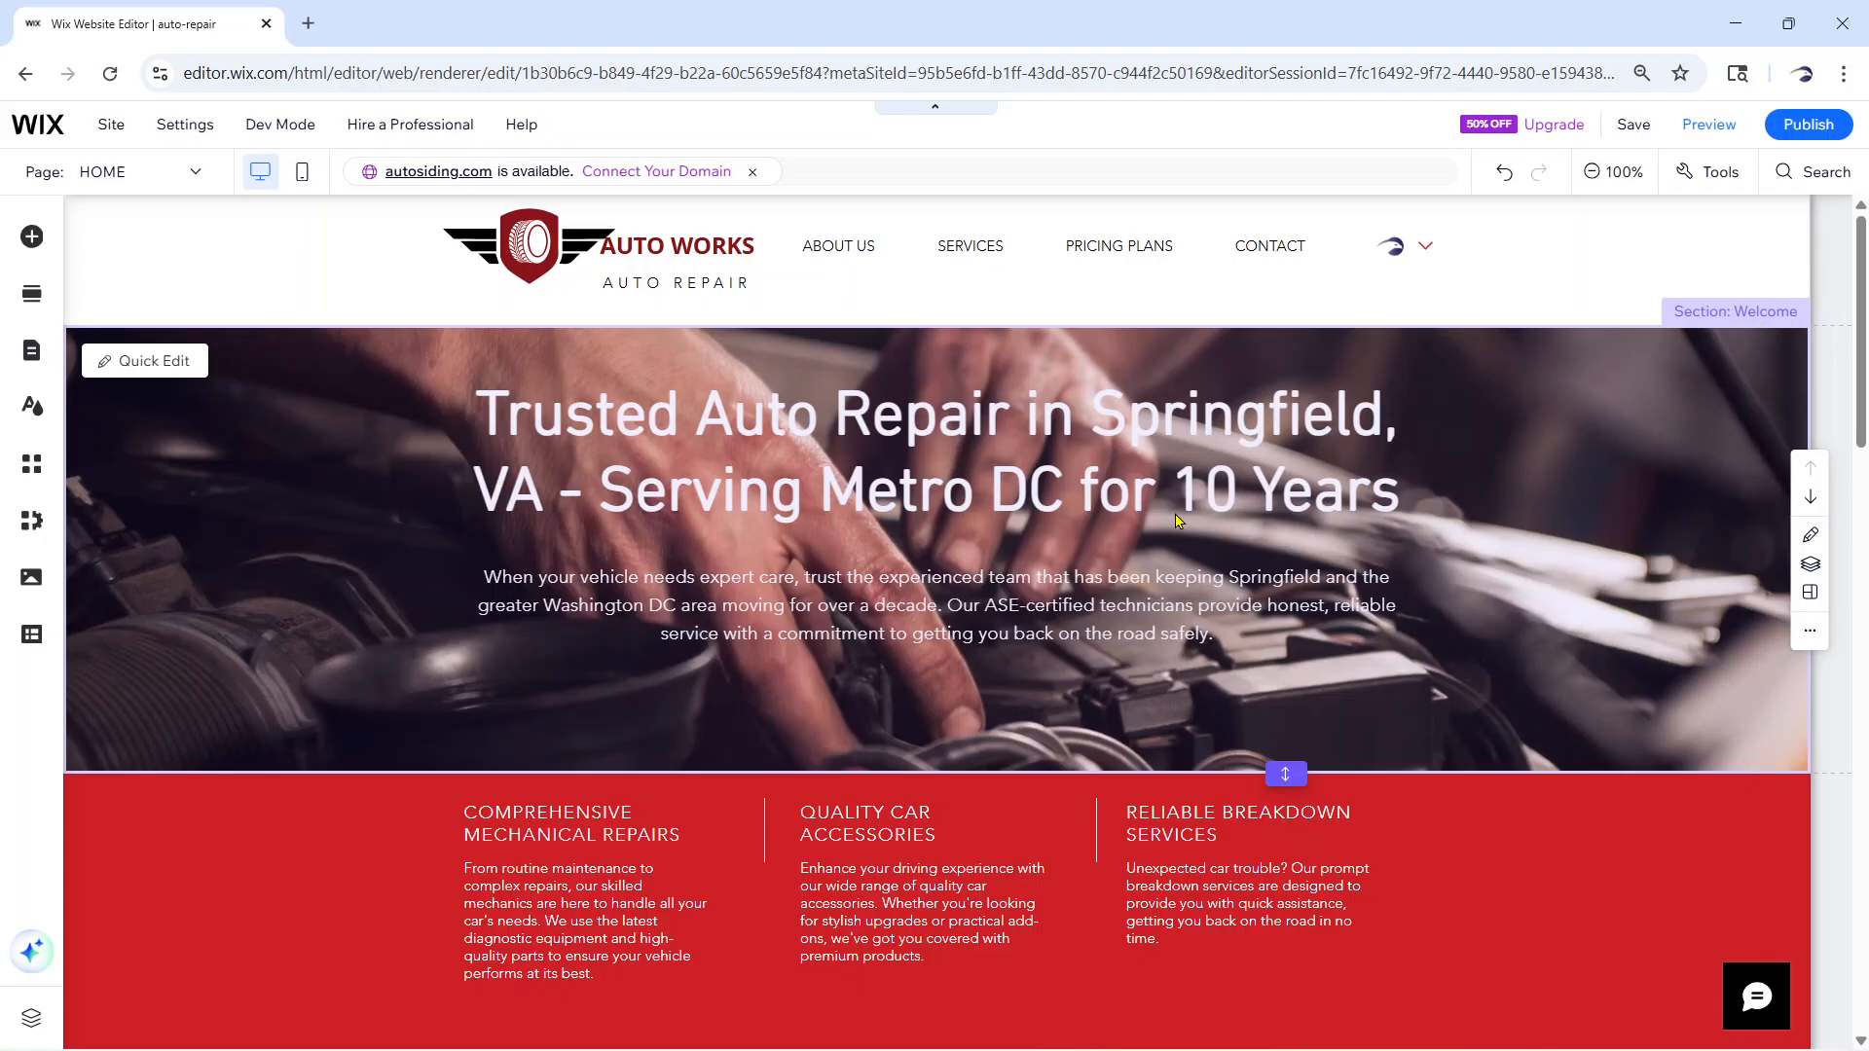
# Save the site, preview it and look through the home page down to the brand logos and footer
pyautogui.hotkey('ctrl', 's')
pyautogui.click(1710, 127)
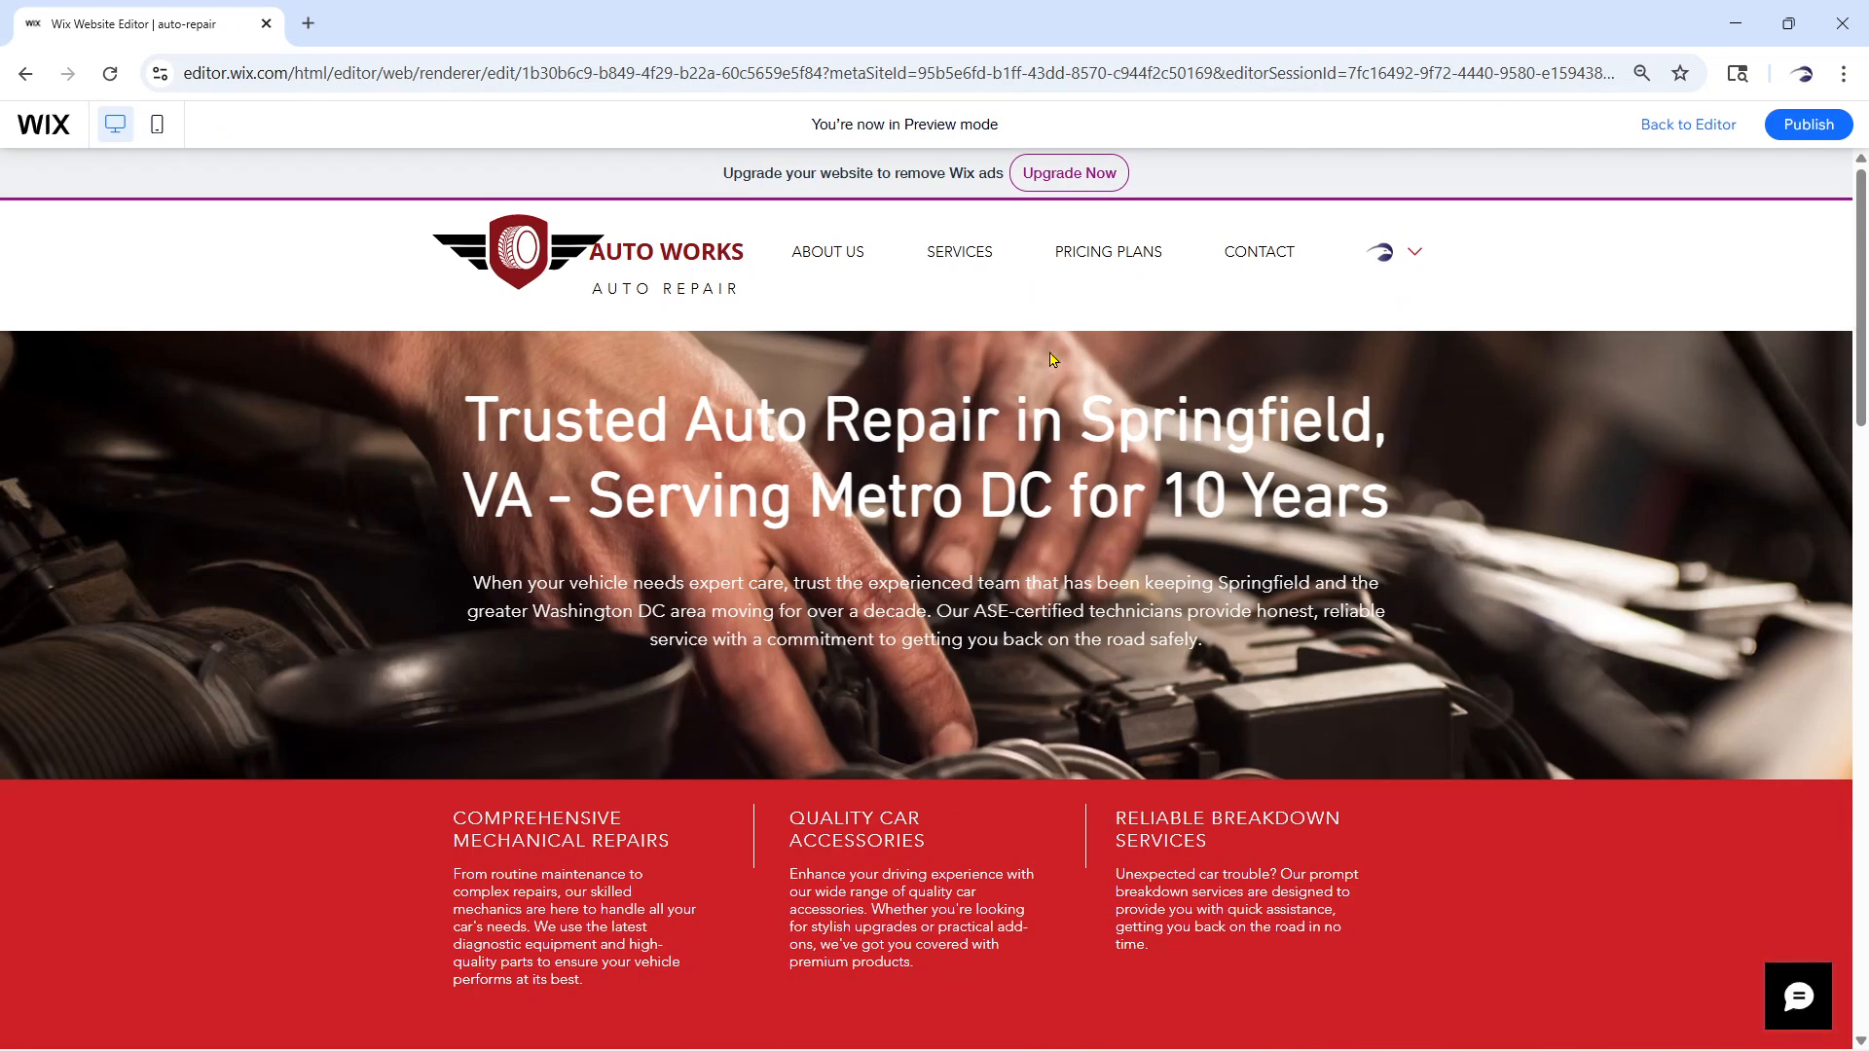
pyautogui.scroll(-15, 405, 528)
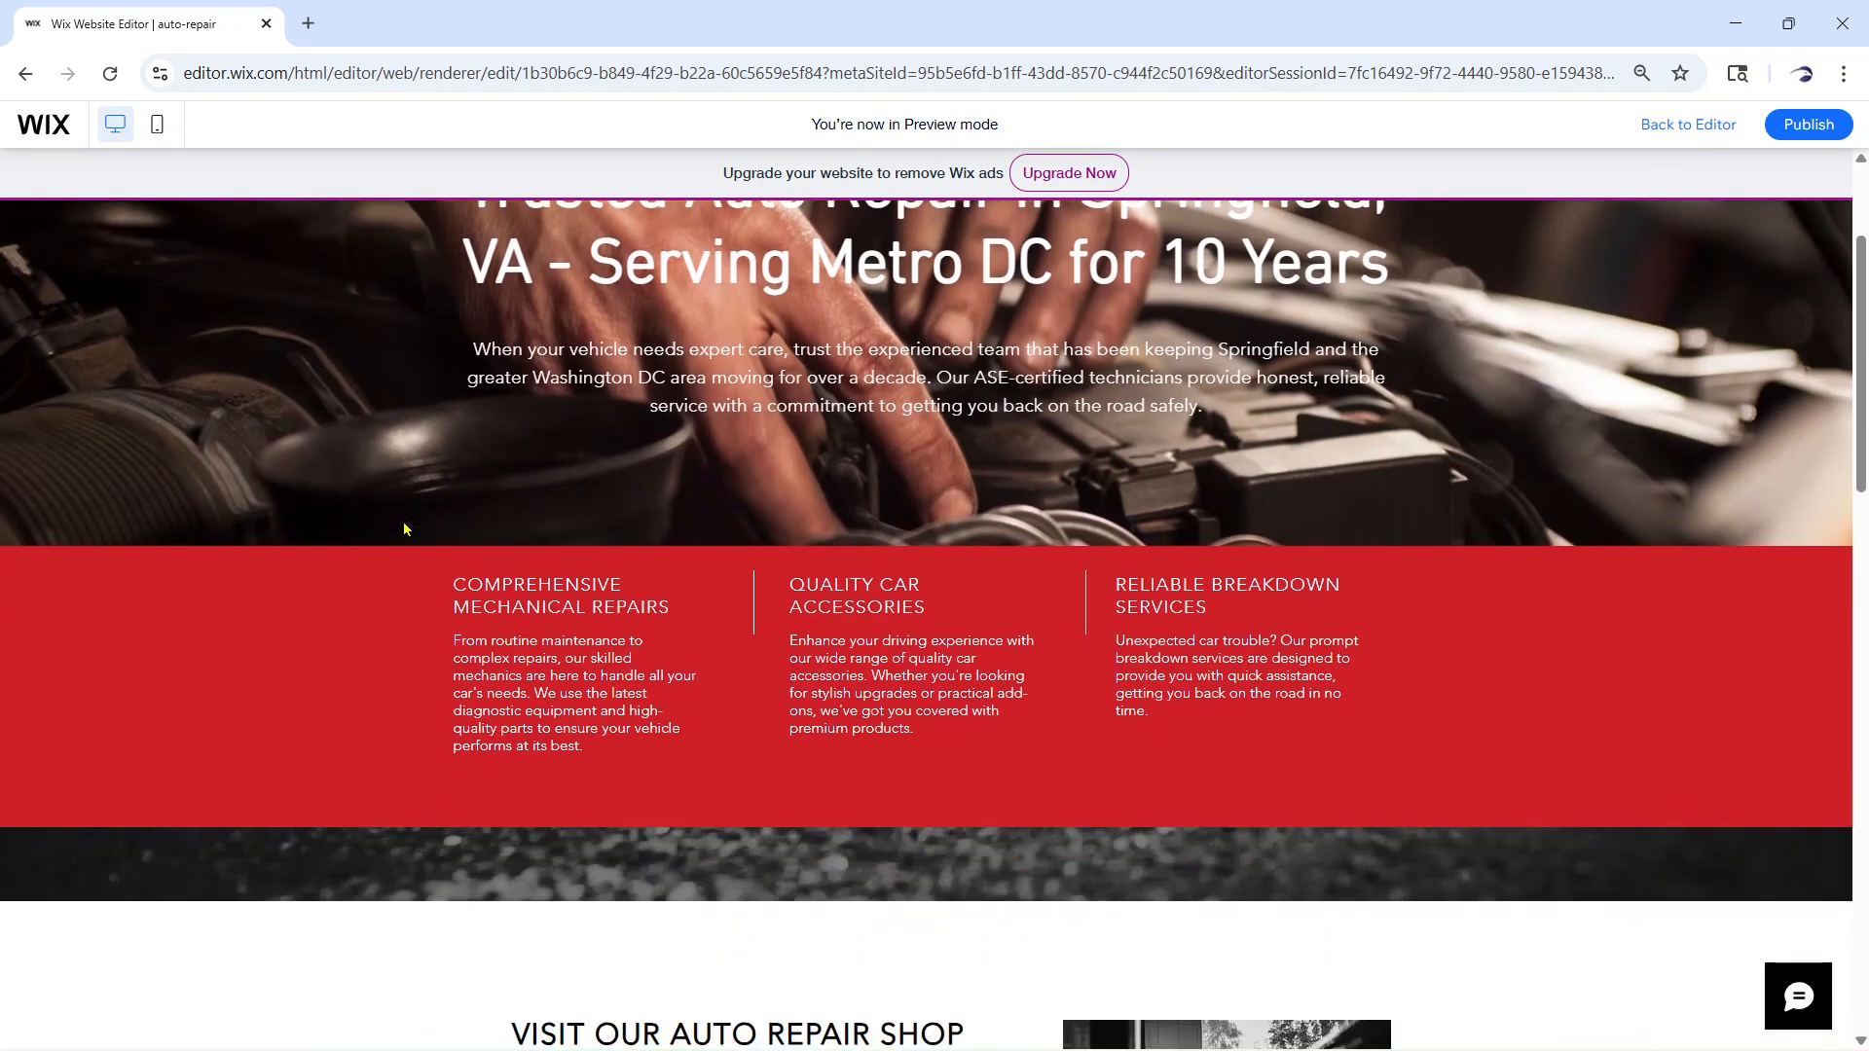
pyautogui.scroll(-7, 405, 529)
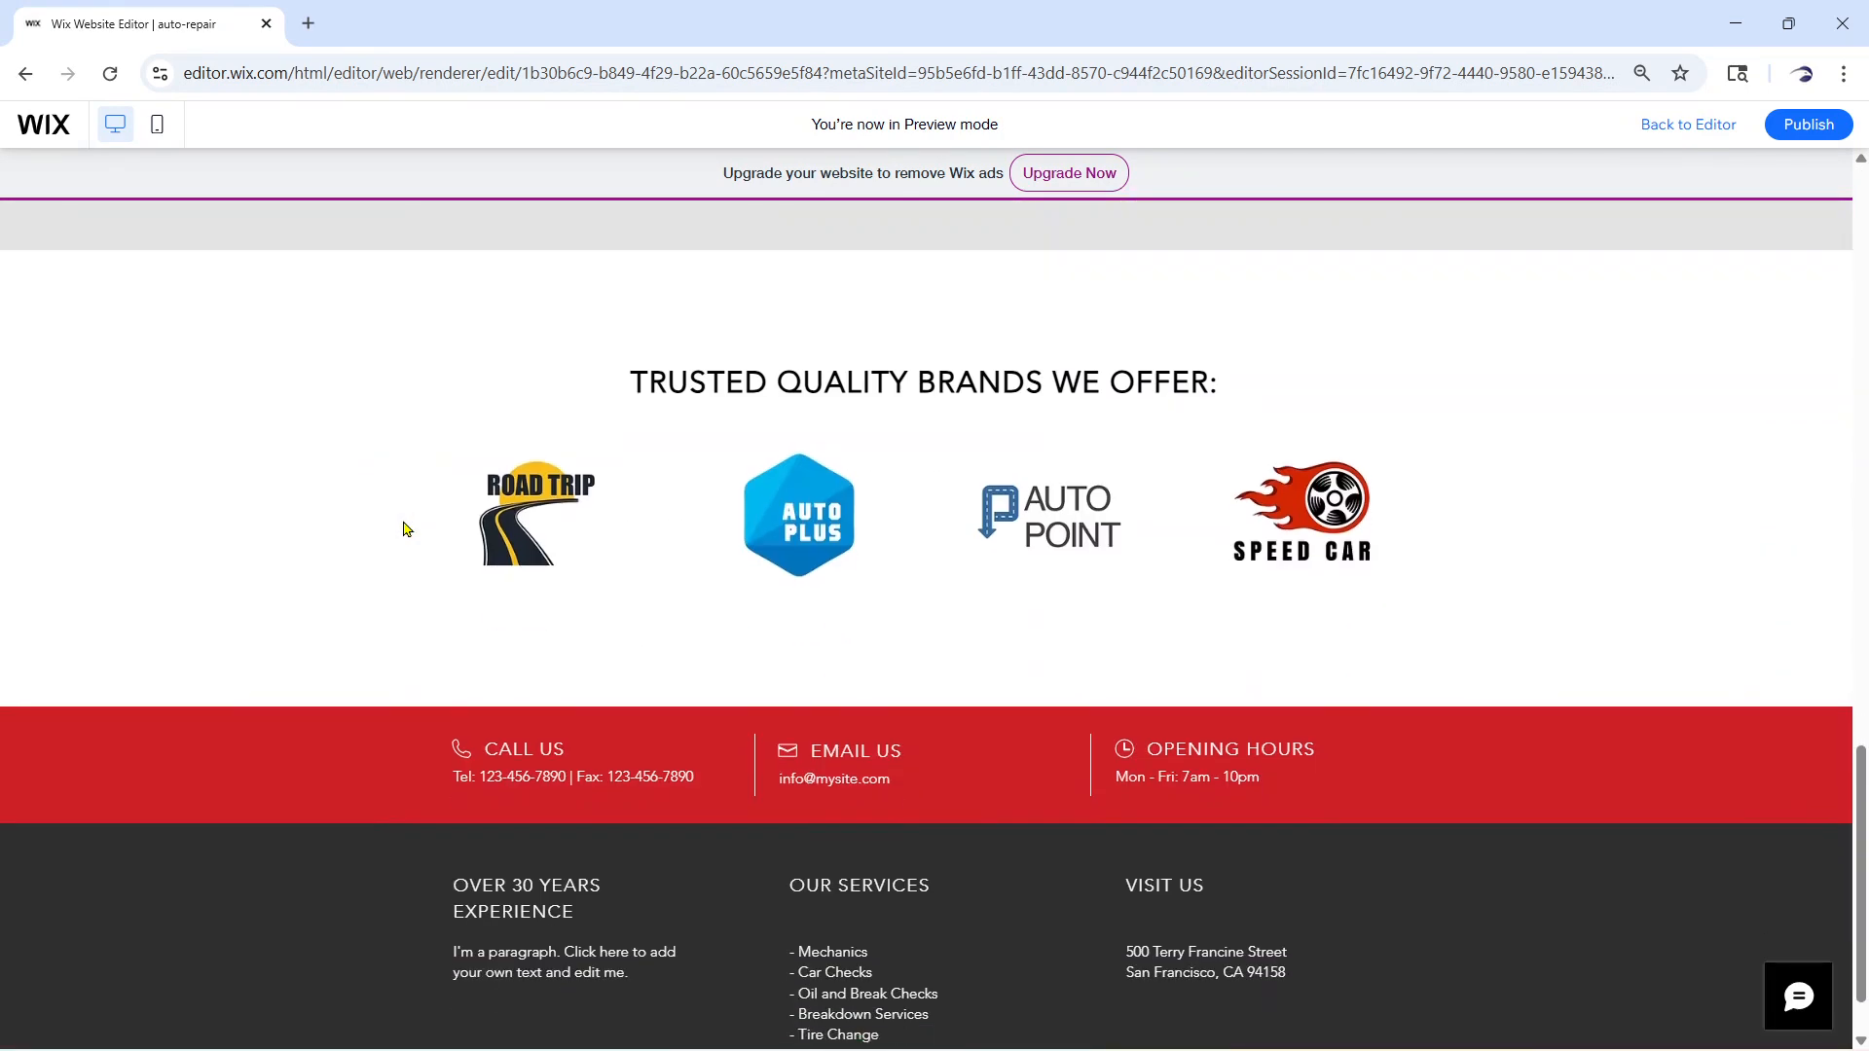
pyautogui.scroll(5, 335, 687)
pyautogui.scroll(15, 335, 682)
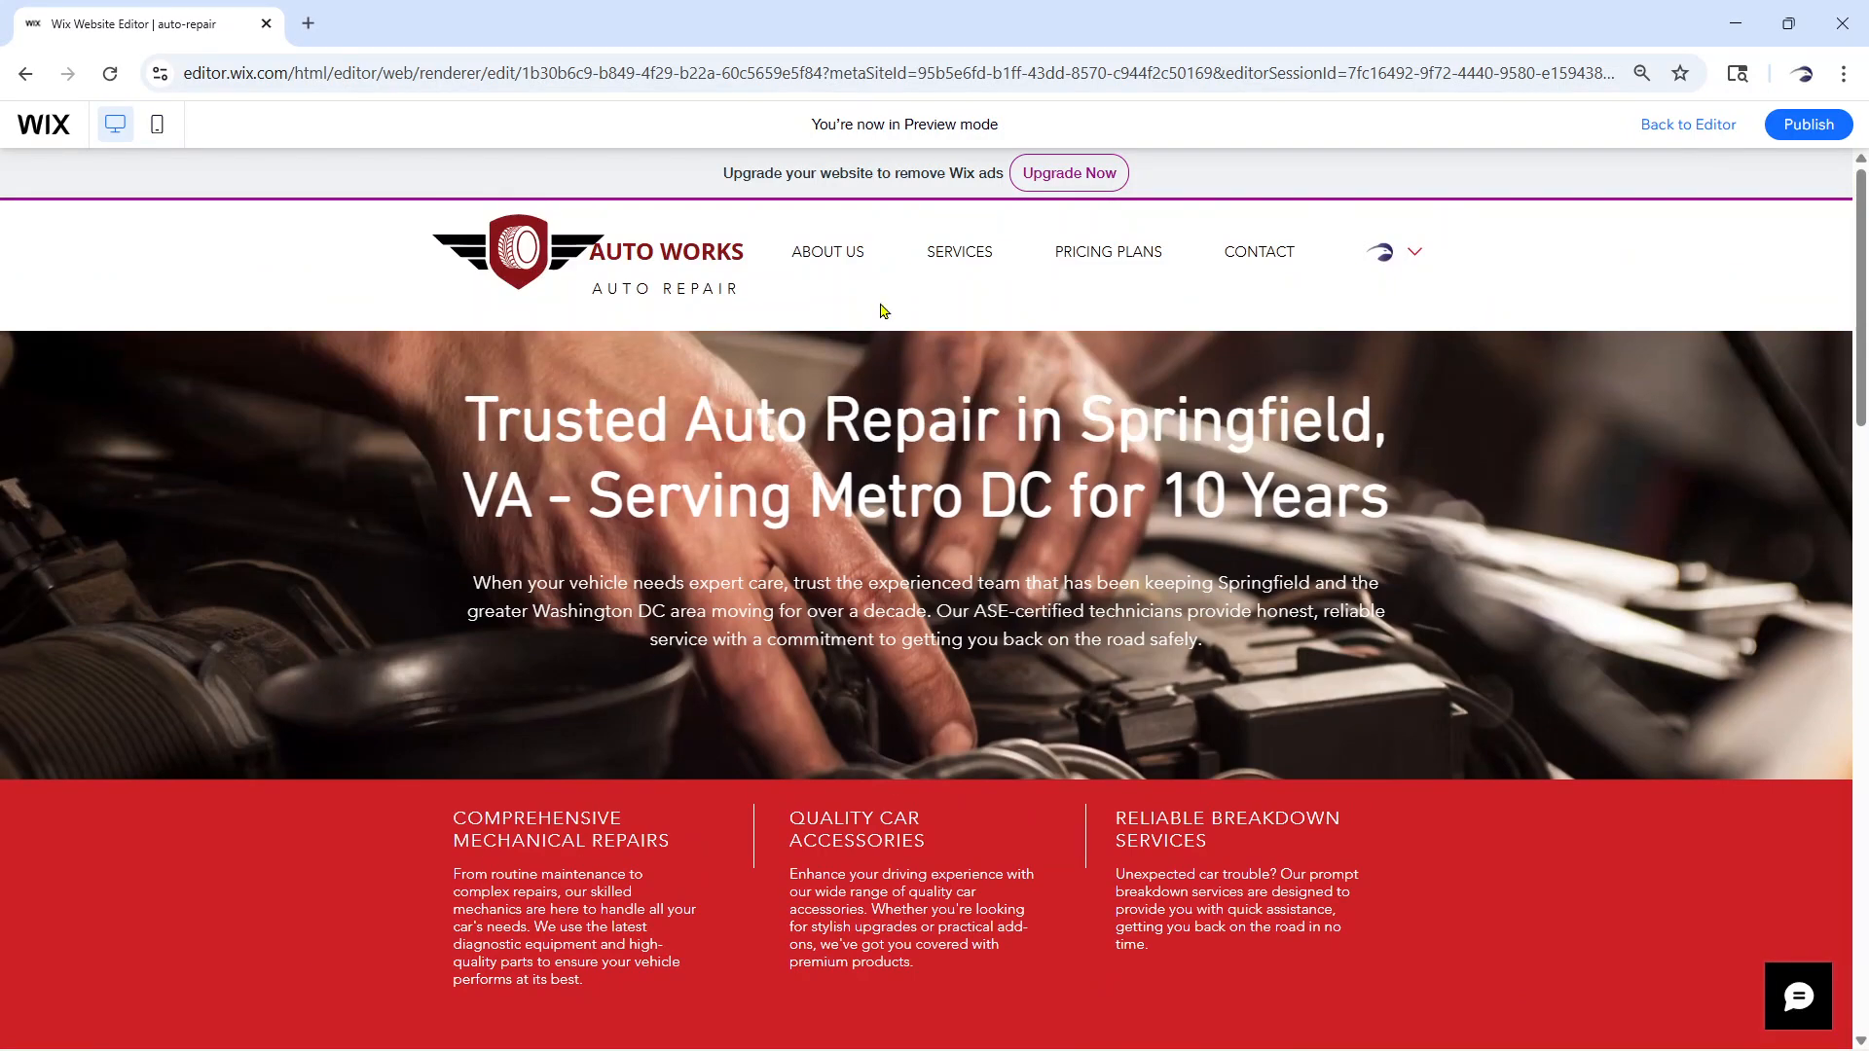
# Look through the About Us and Services pages in the preview
pyautogui.click(837, 256)
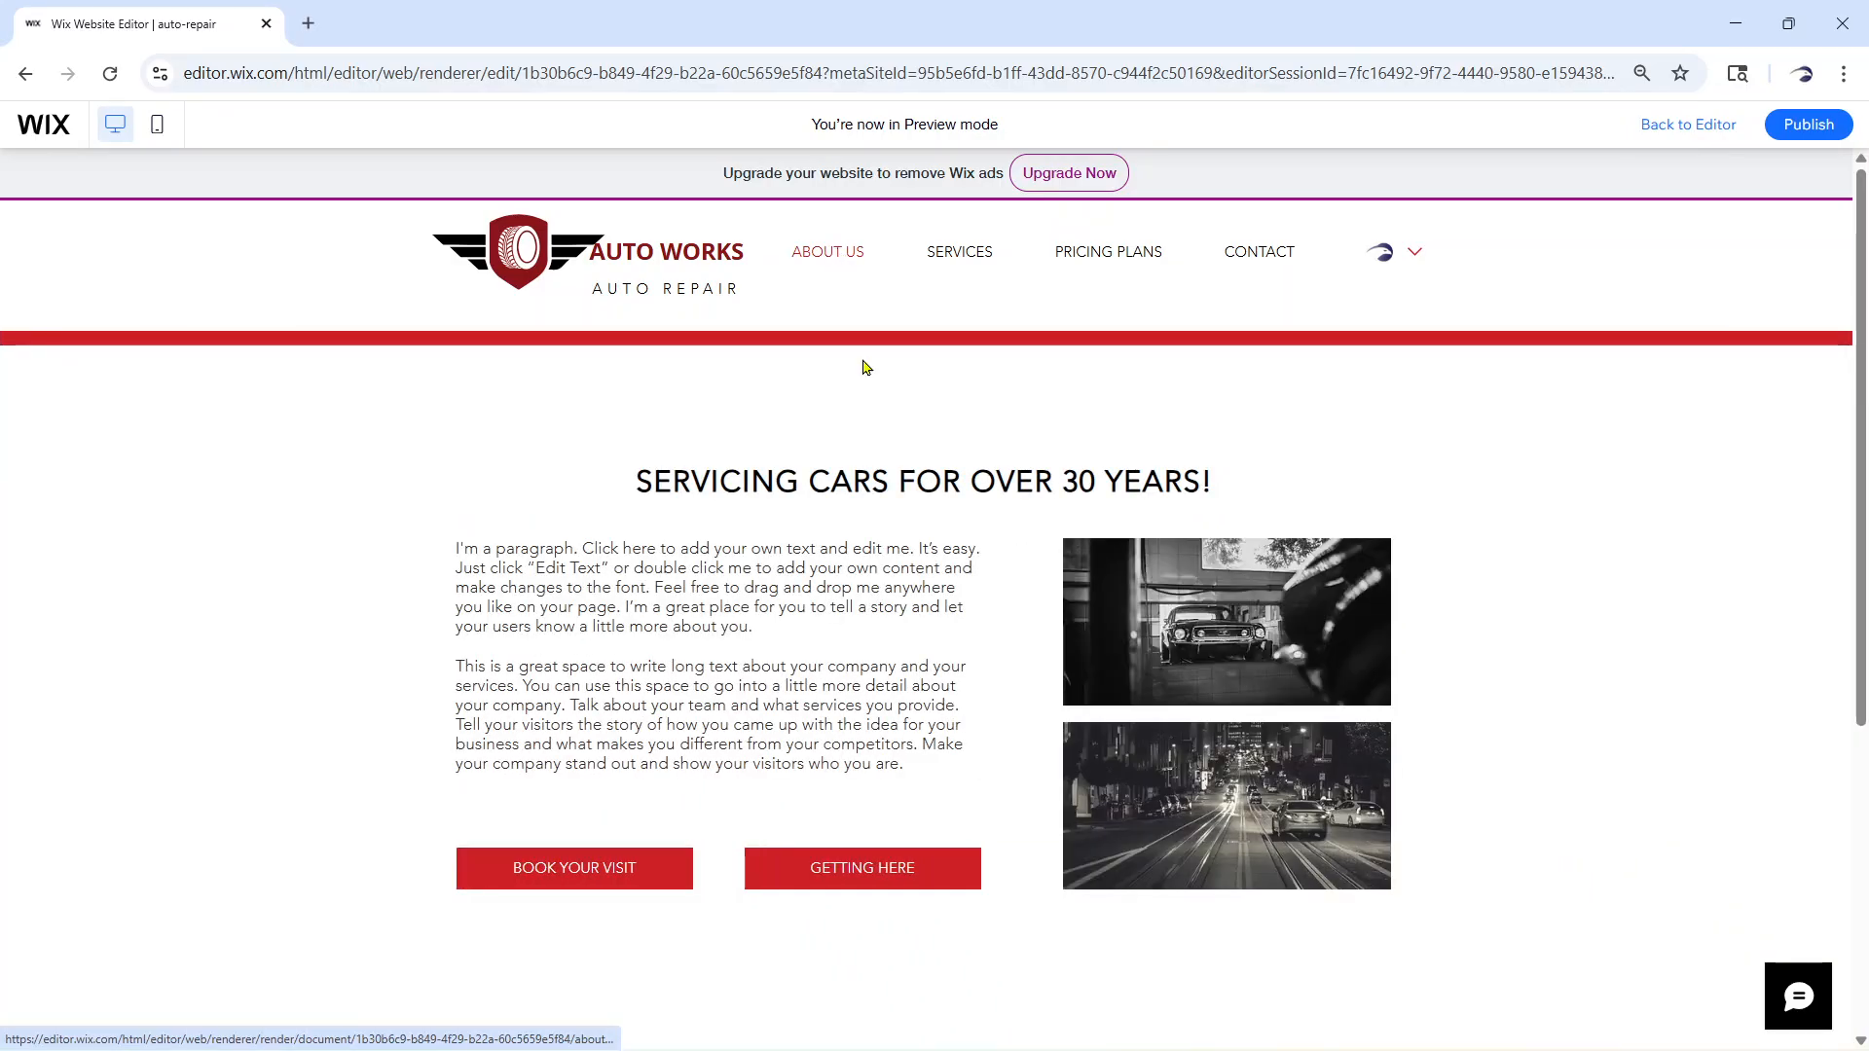
pyautogui.scroll(-4, 877, 520)
pyautogui.scroll(-1, 877, 522)
pyautogui.scroll(5, 877, 521)
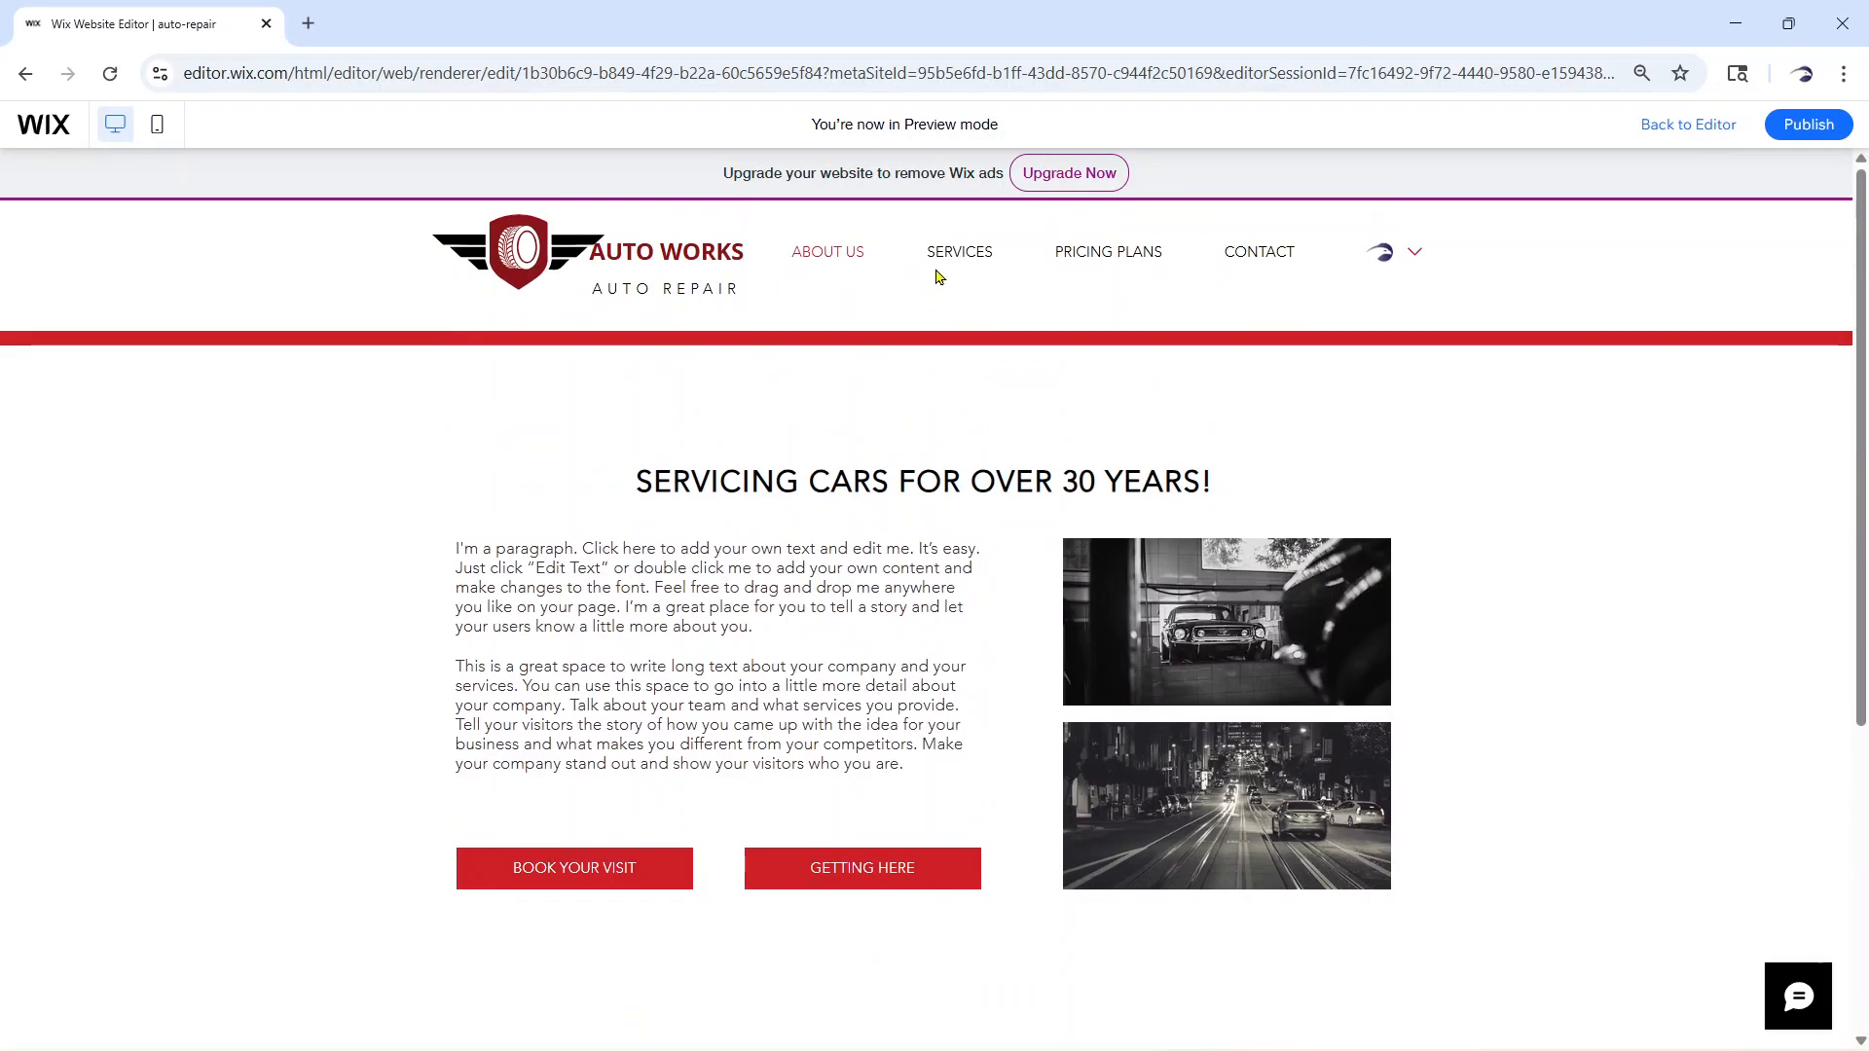
pyautogui.click(944, 256)
pyautogui.scroll(-7, 957, 555)
pyautogui.scroll(7, 954, 554)
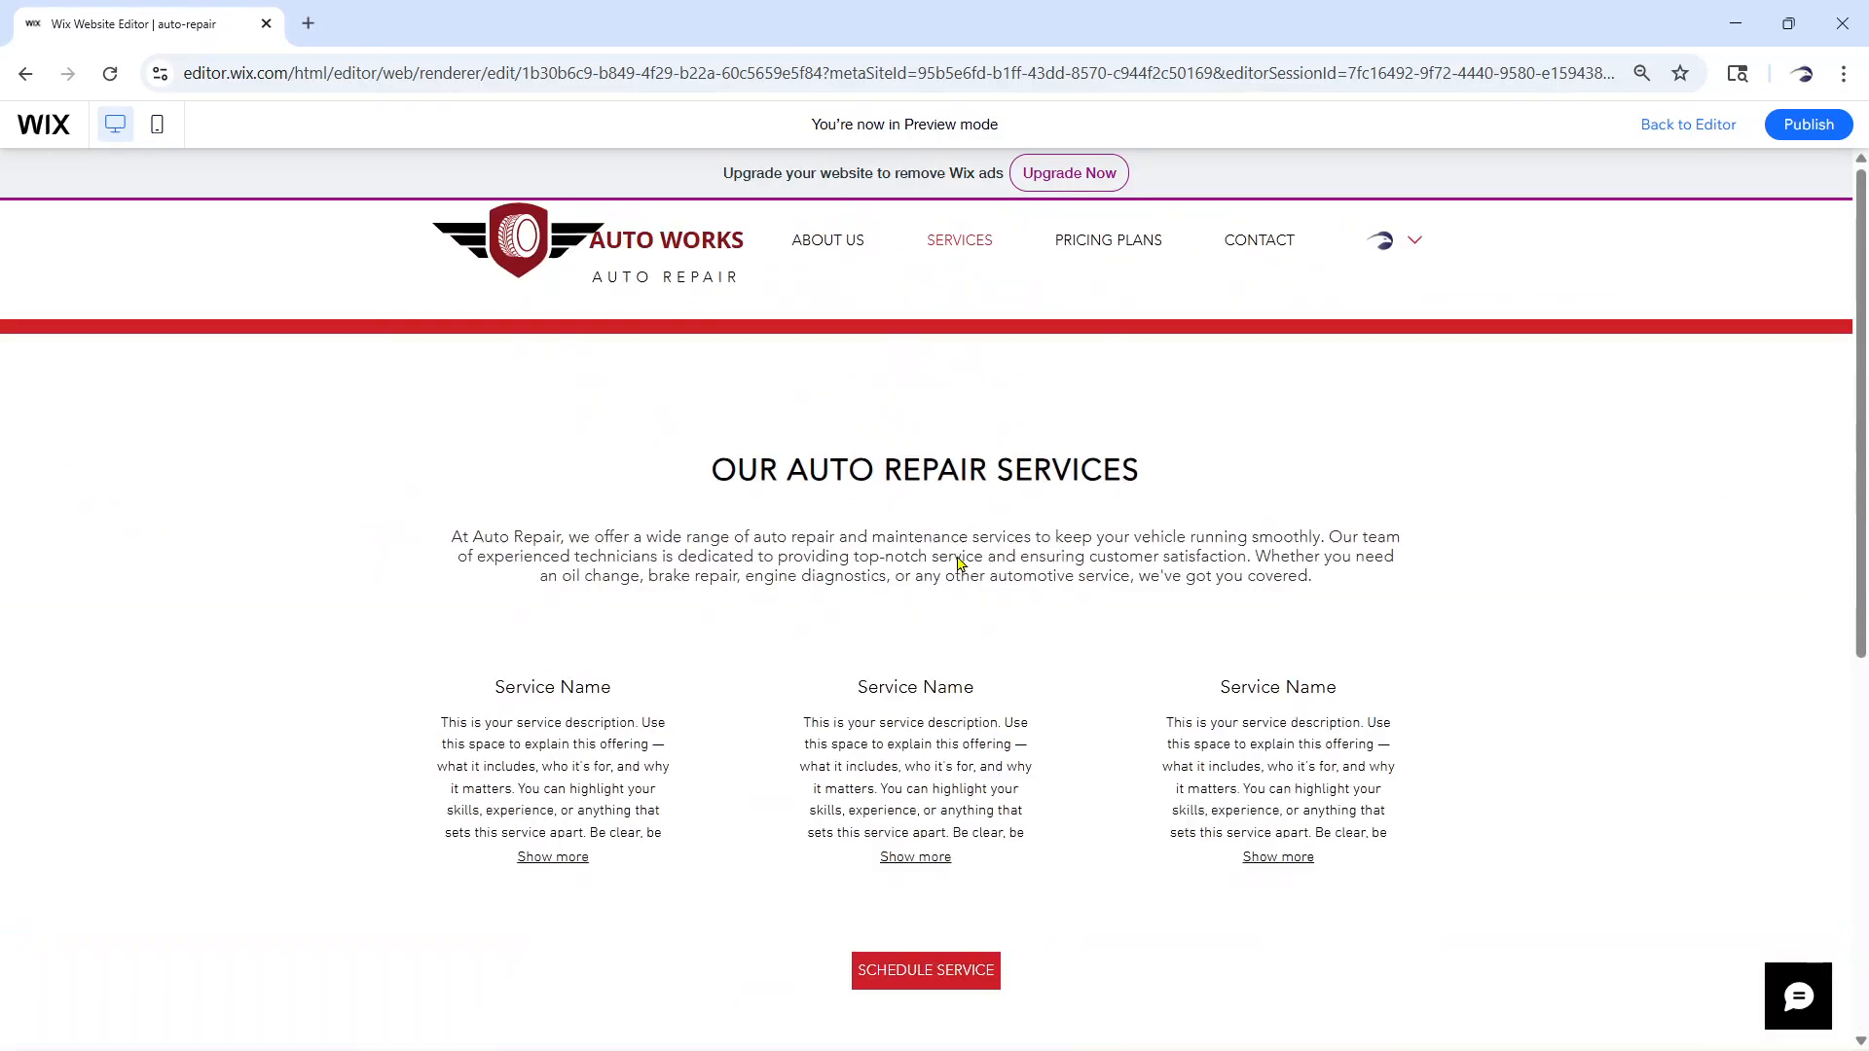
# Look through the Pricing Plans and Contact pages in the preview, including the service plans and the location map
pyautogui.click(1106, 255)
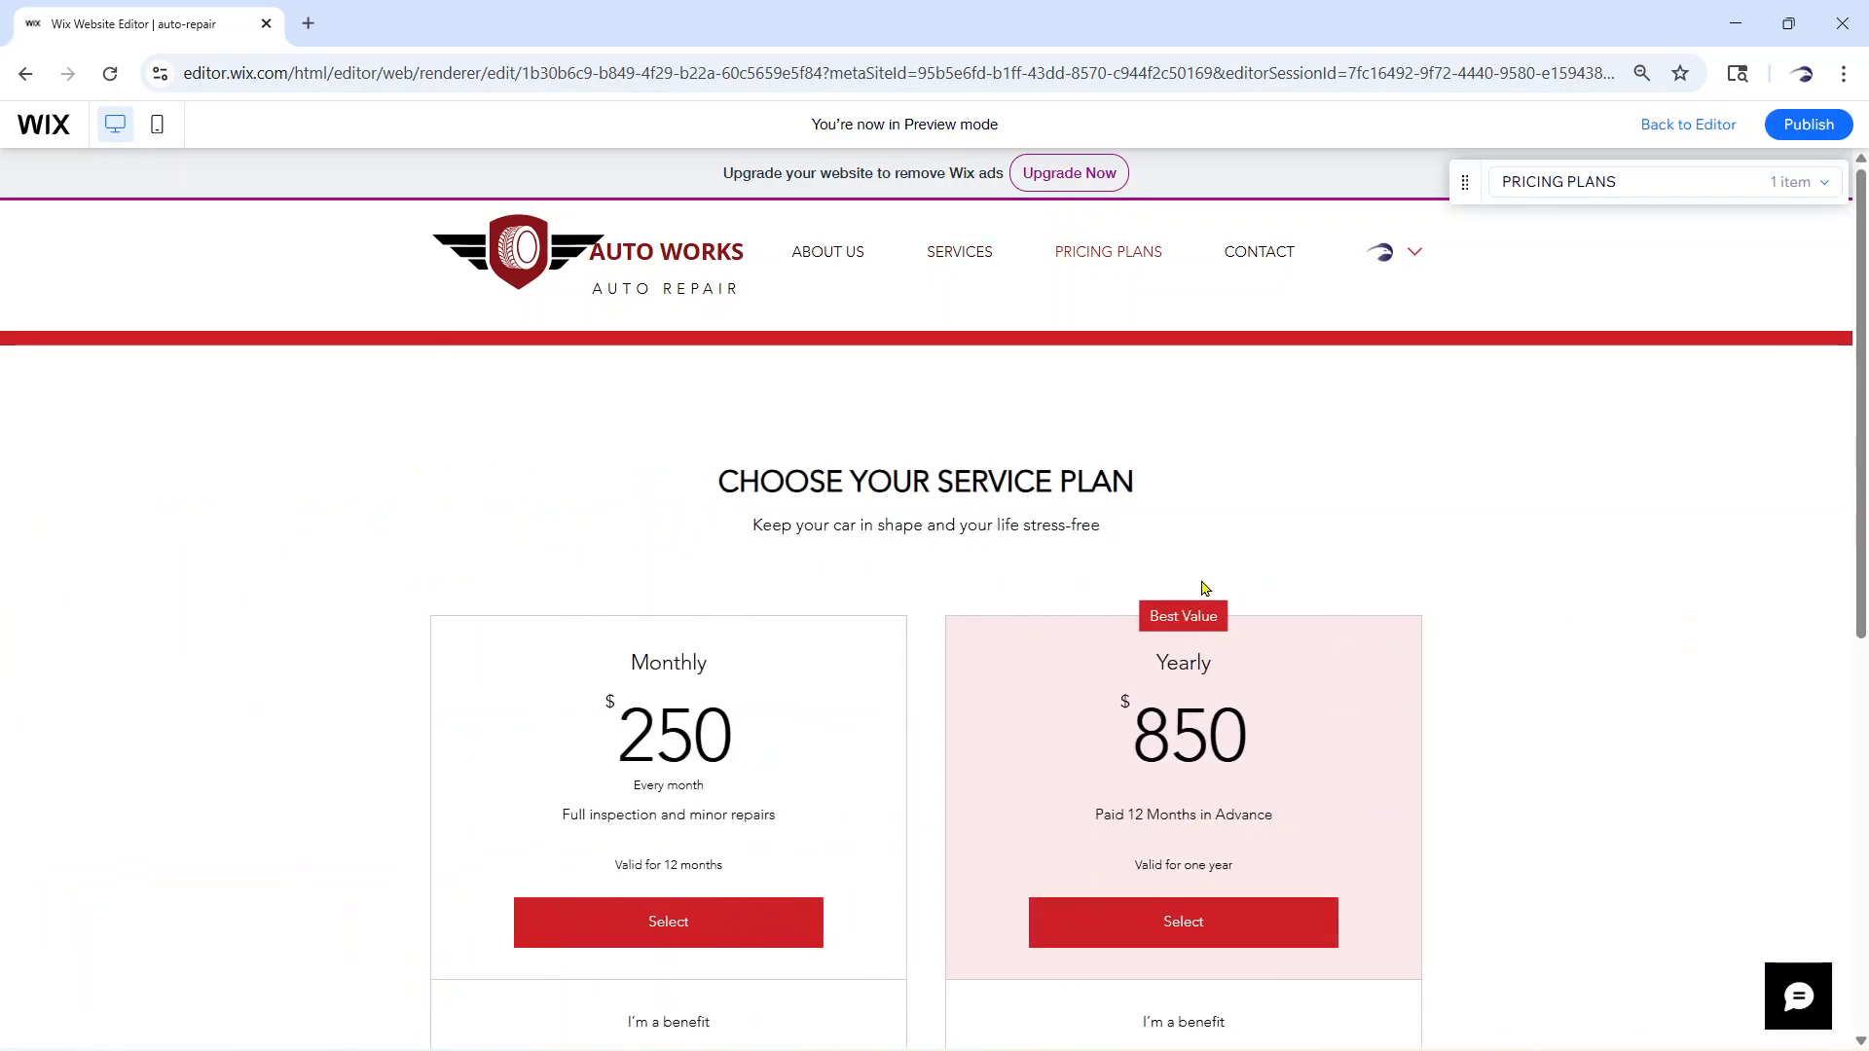
pyautogui.scroll(-3, 957, 750)
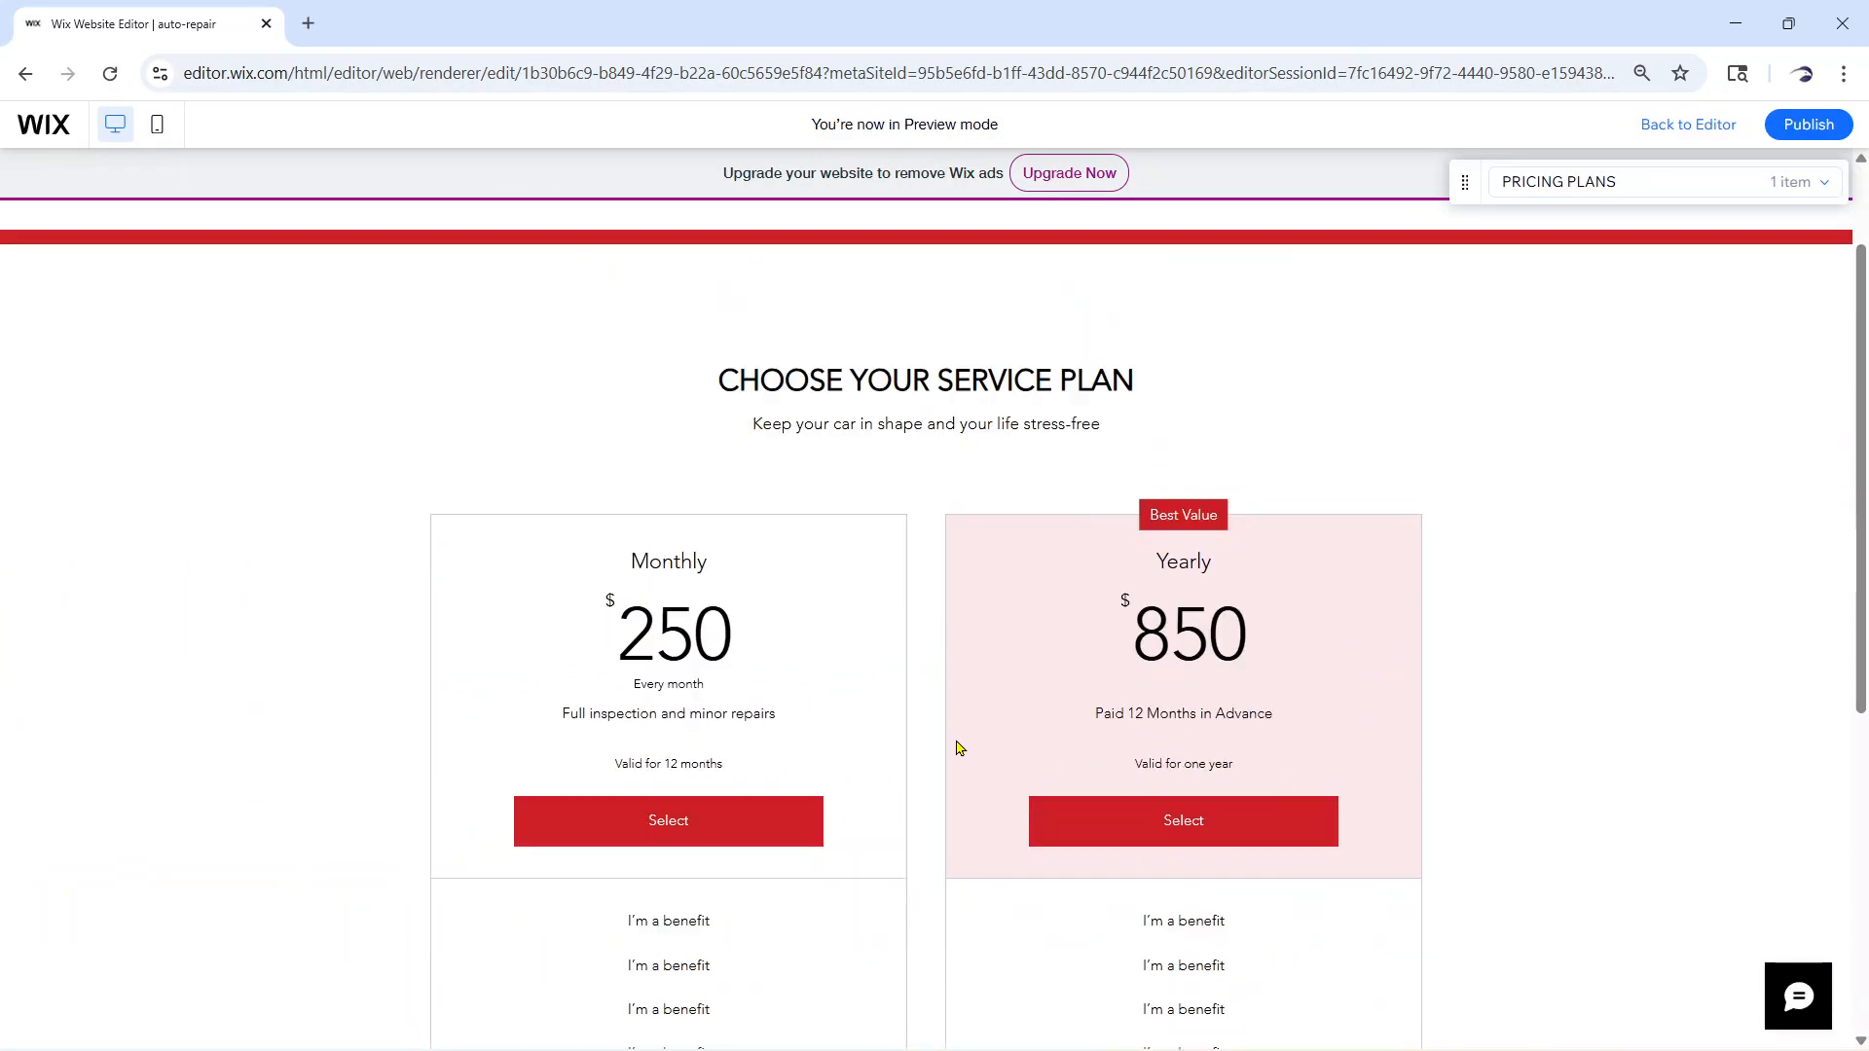
pyautogui.scroll(3, 956, 748)
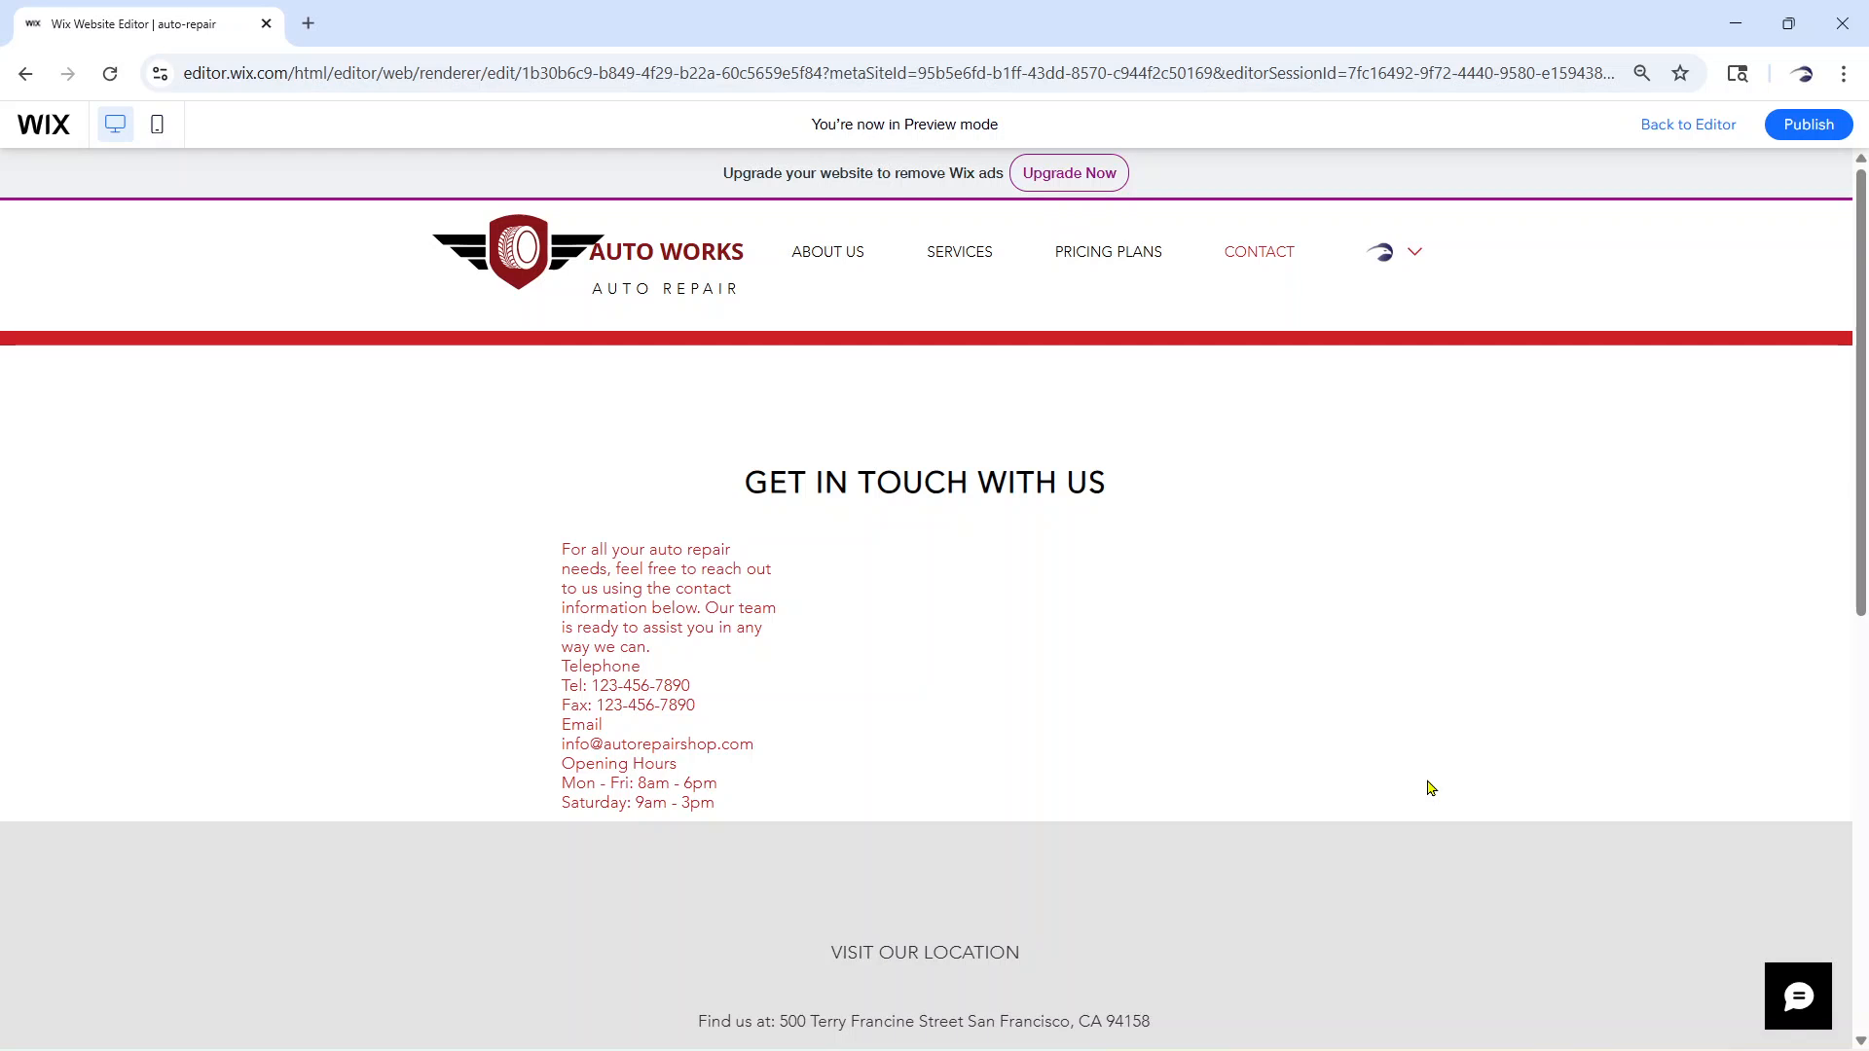
pyautogui.scroll(-8, 1000, 618)
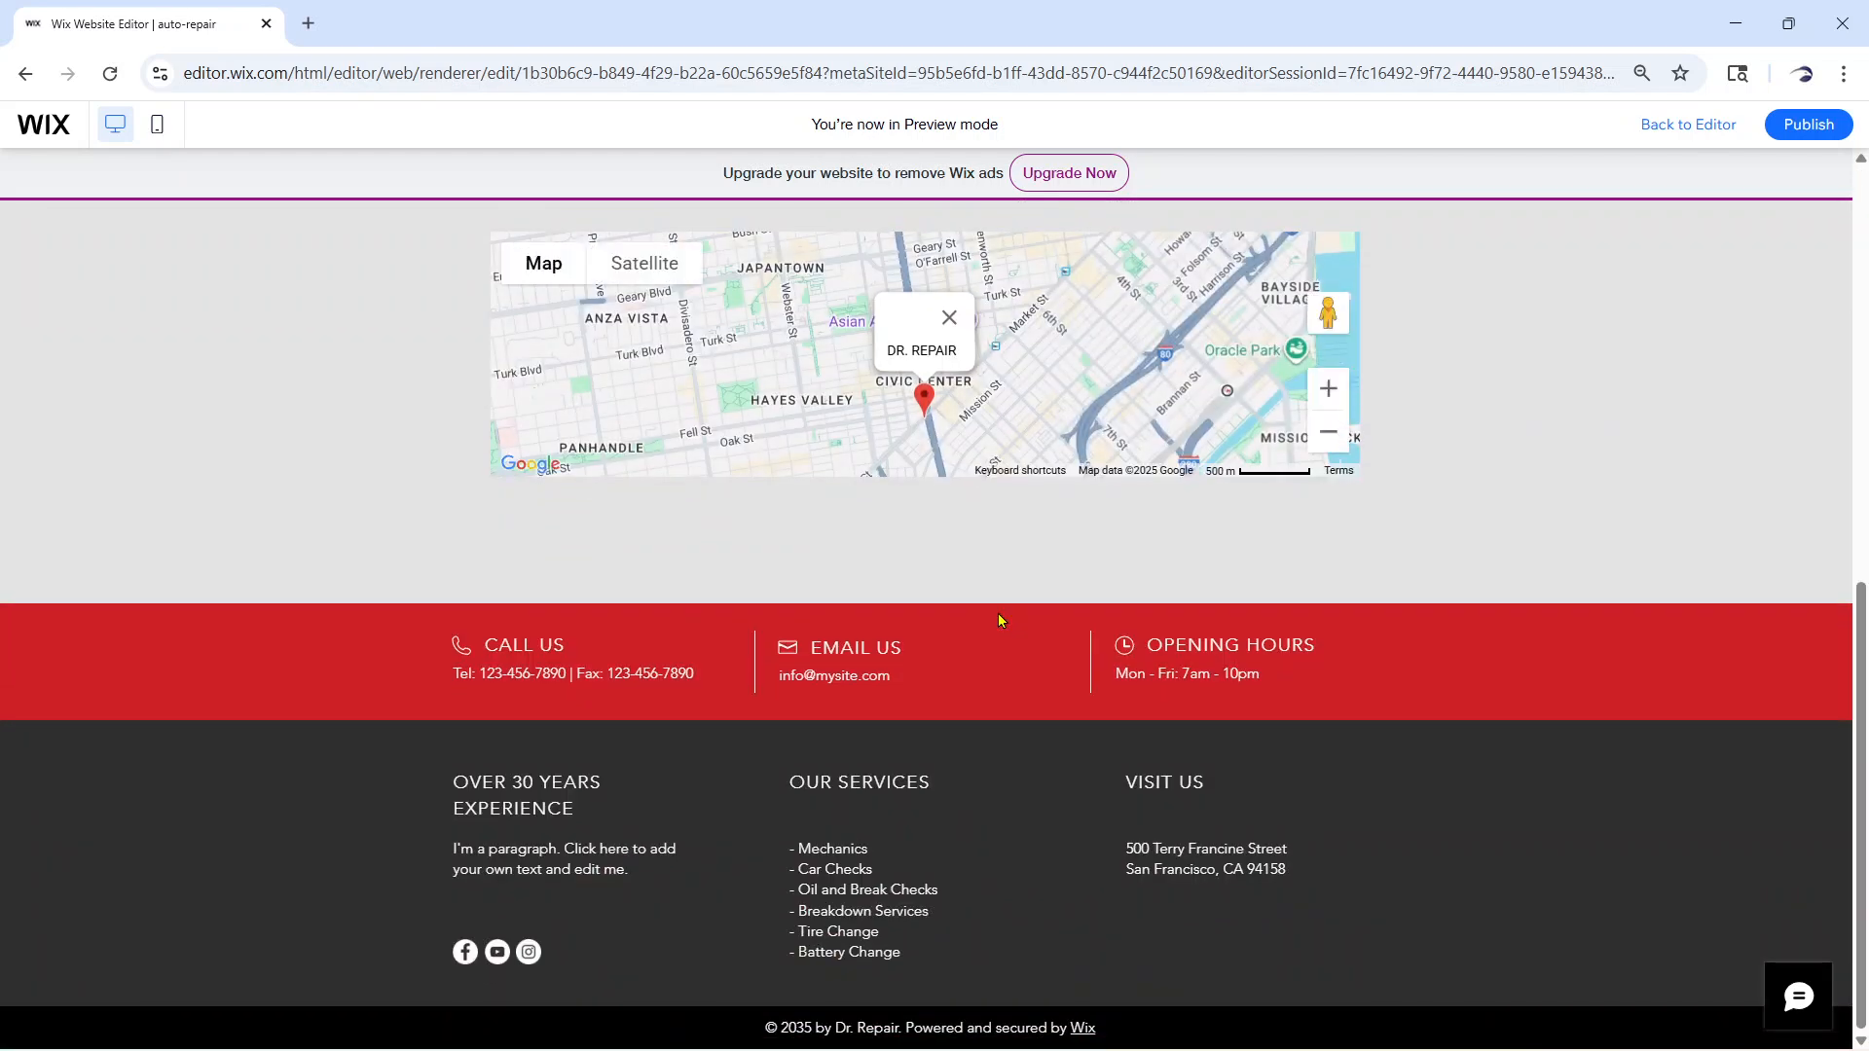
pyautogui.scroll(8, 998, 615)
pyautogui.scroll(-3, 997, 615)
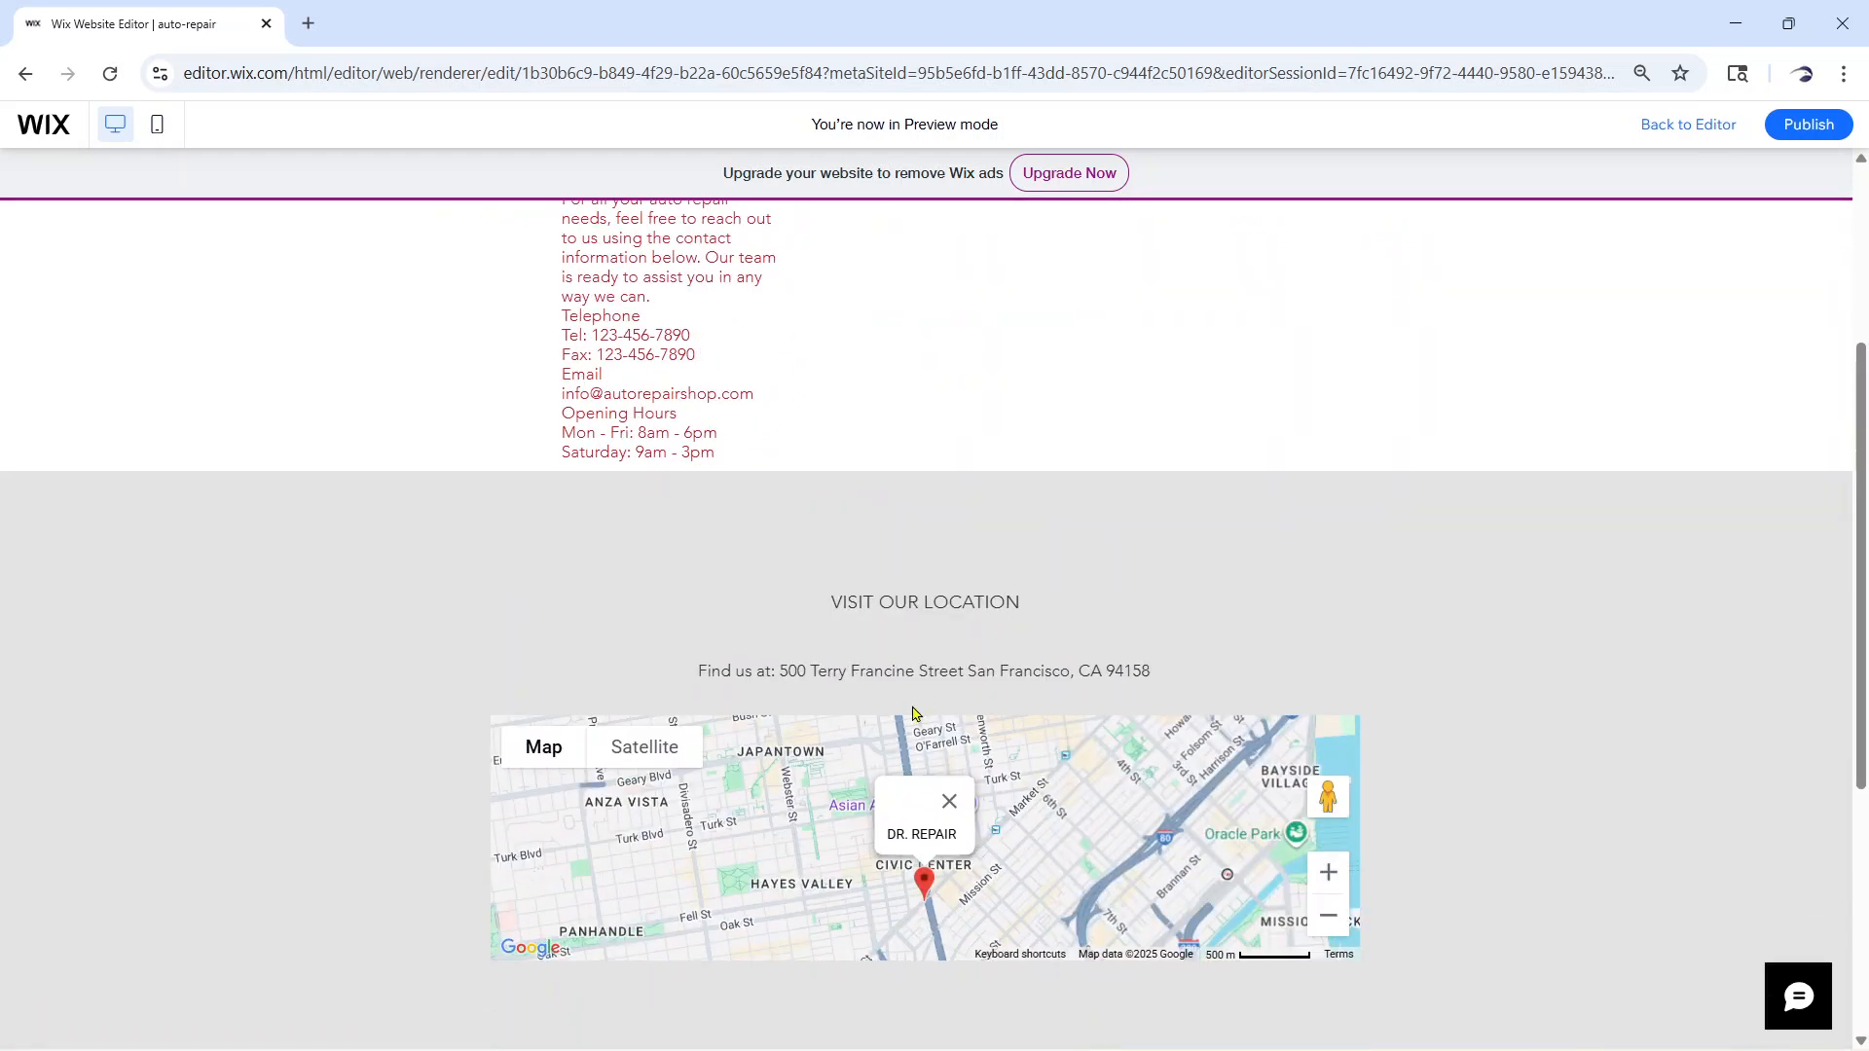
pyautogui.scroll(3, 1022, 779)
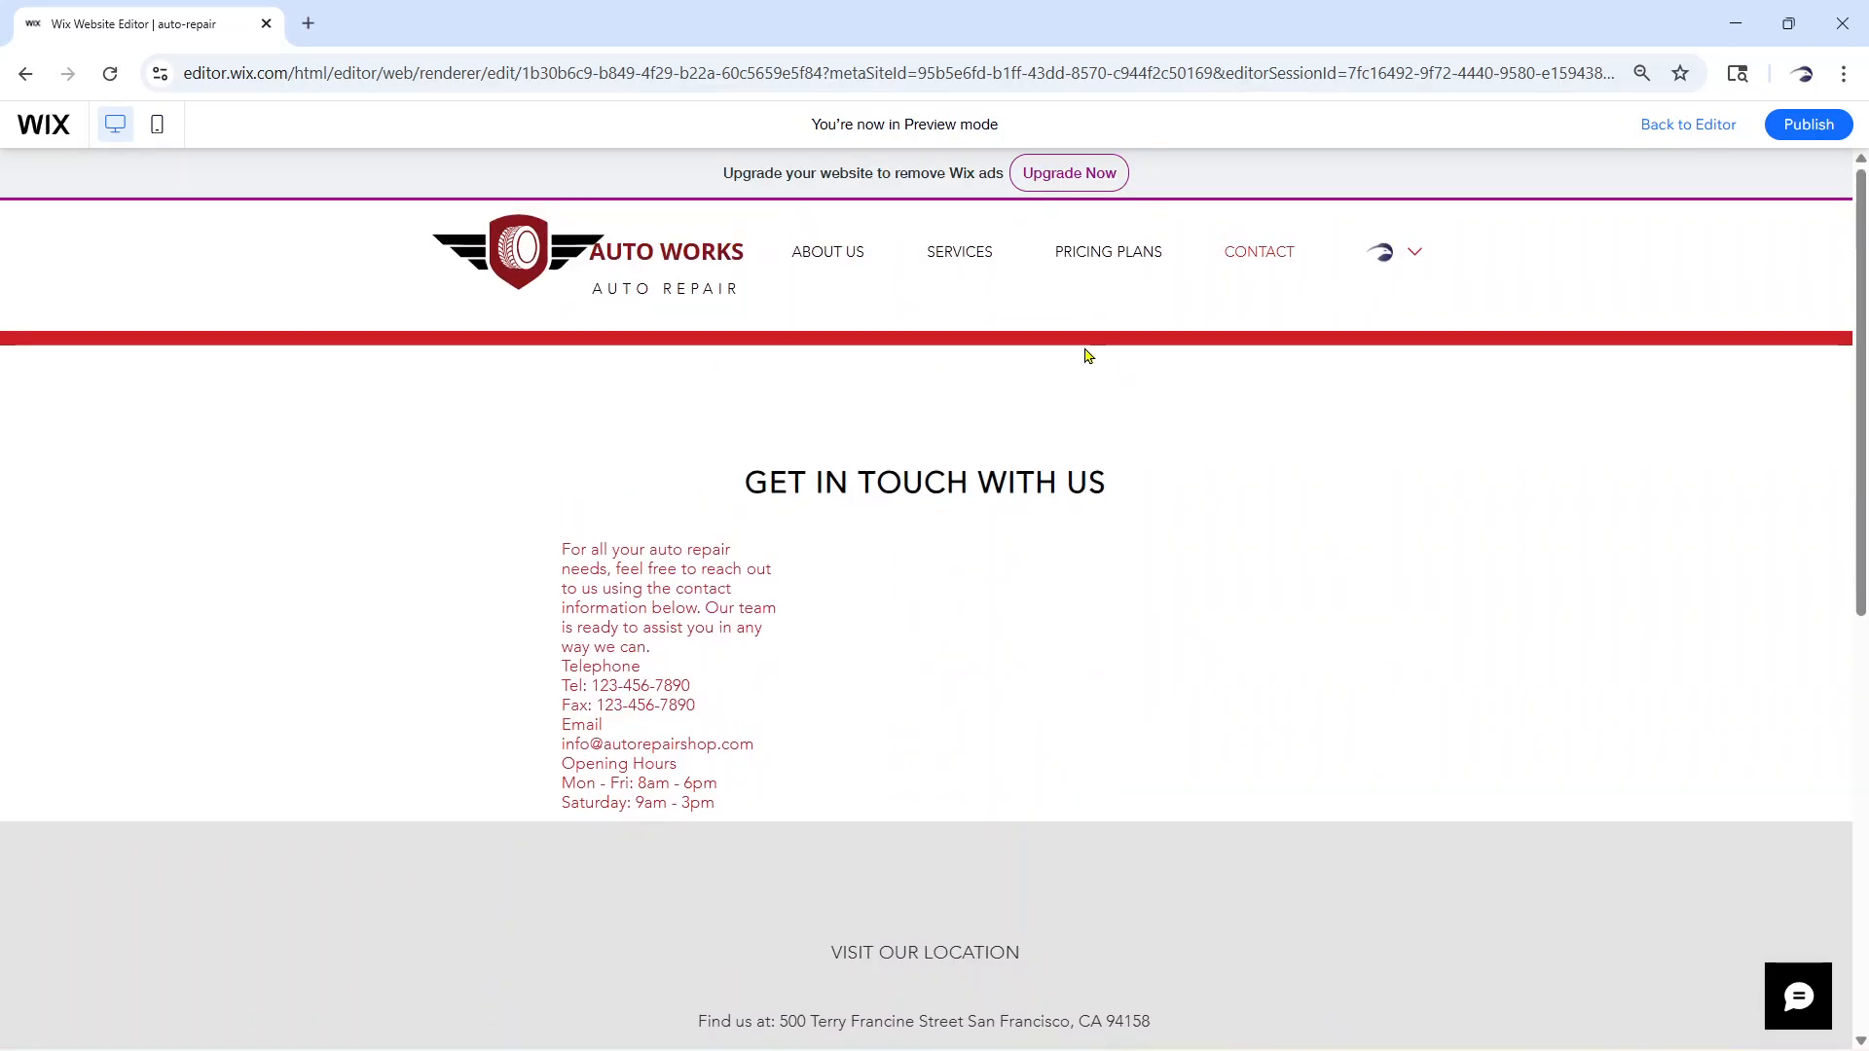
# Return from the preview to the editor and open the list of site pages and menu items
pyautogui.click(1695, 131)
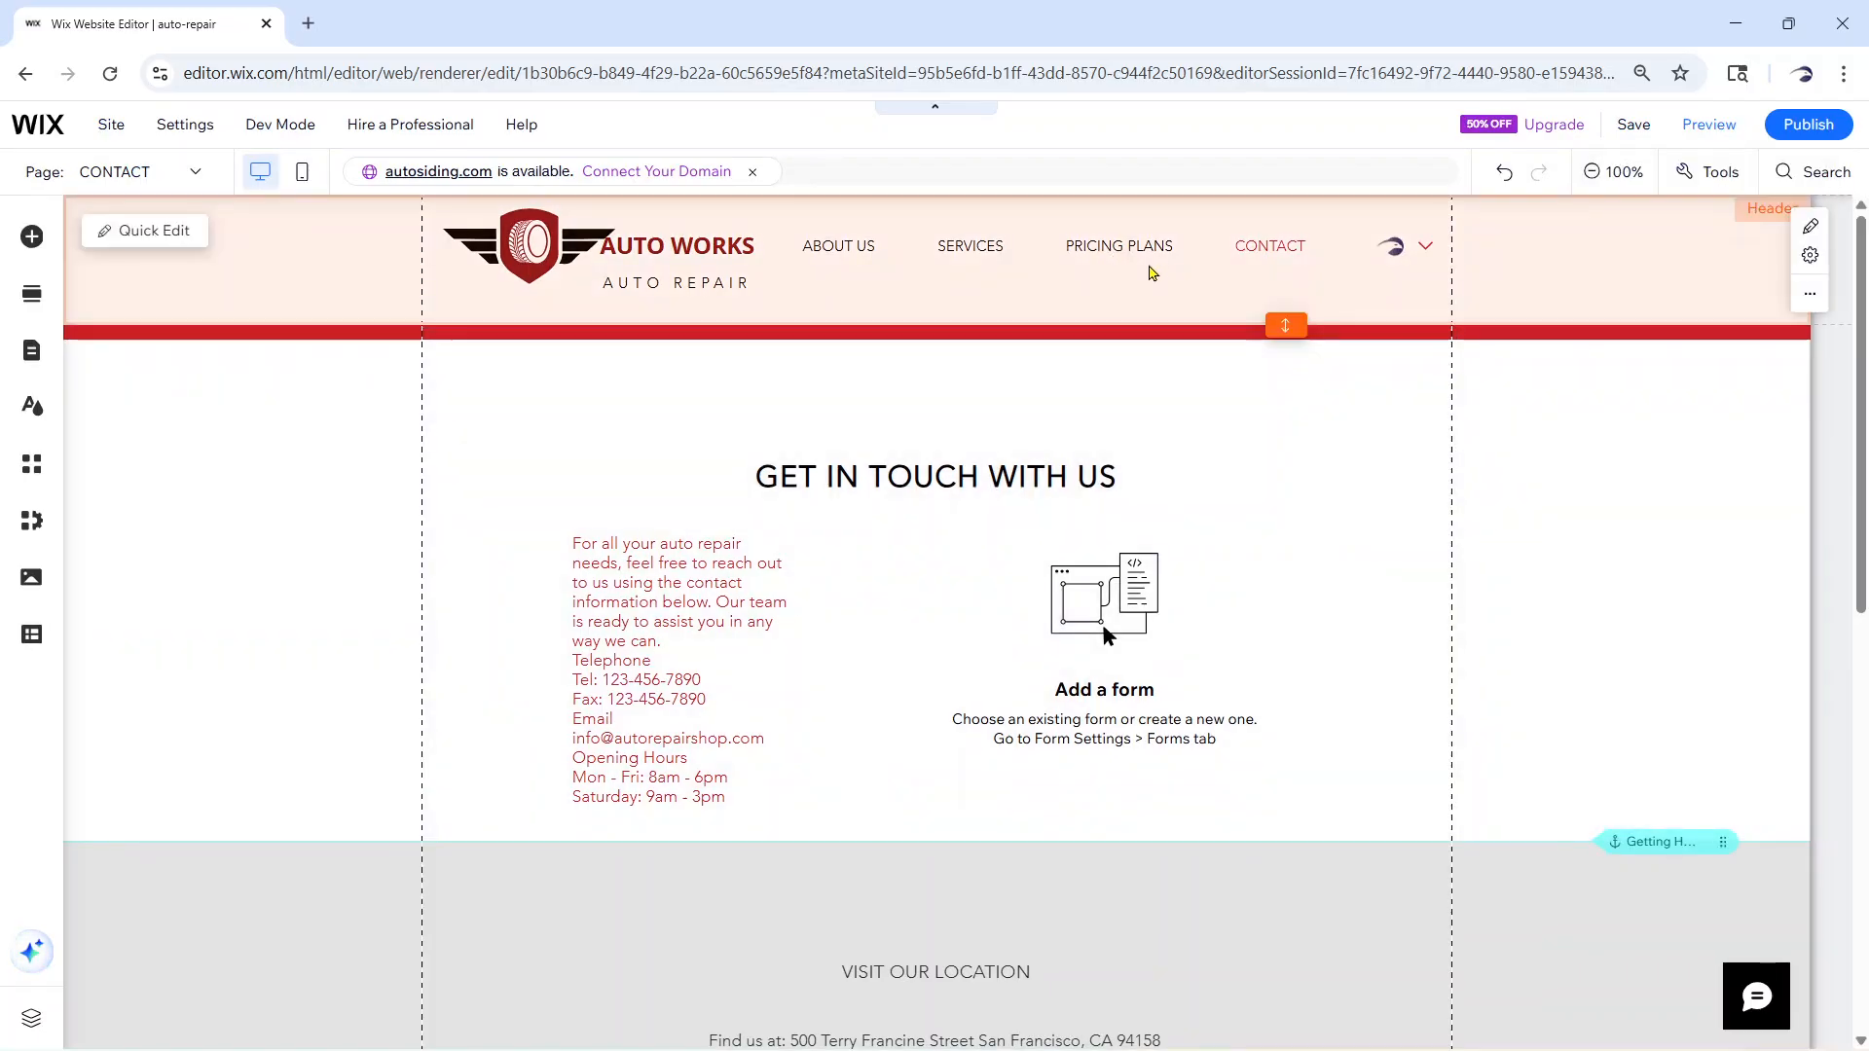
pyautogui.click(1134, 251)
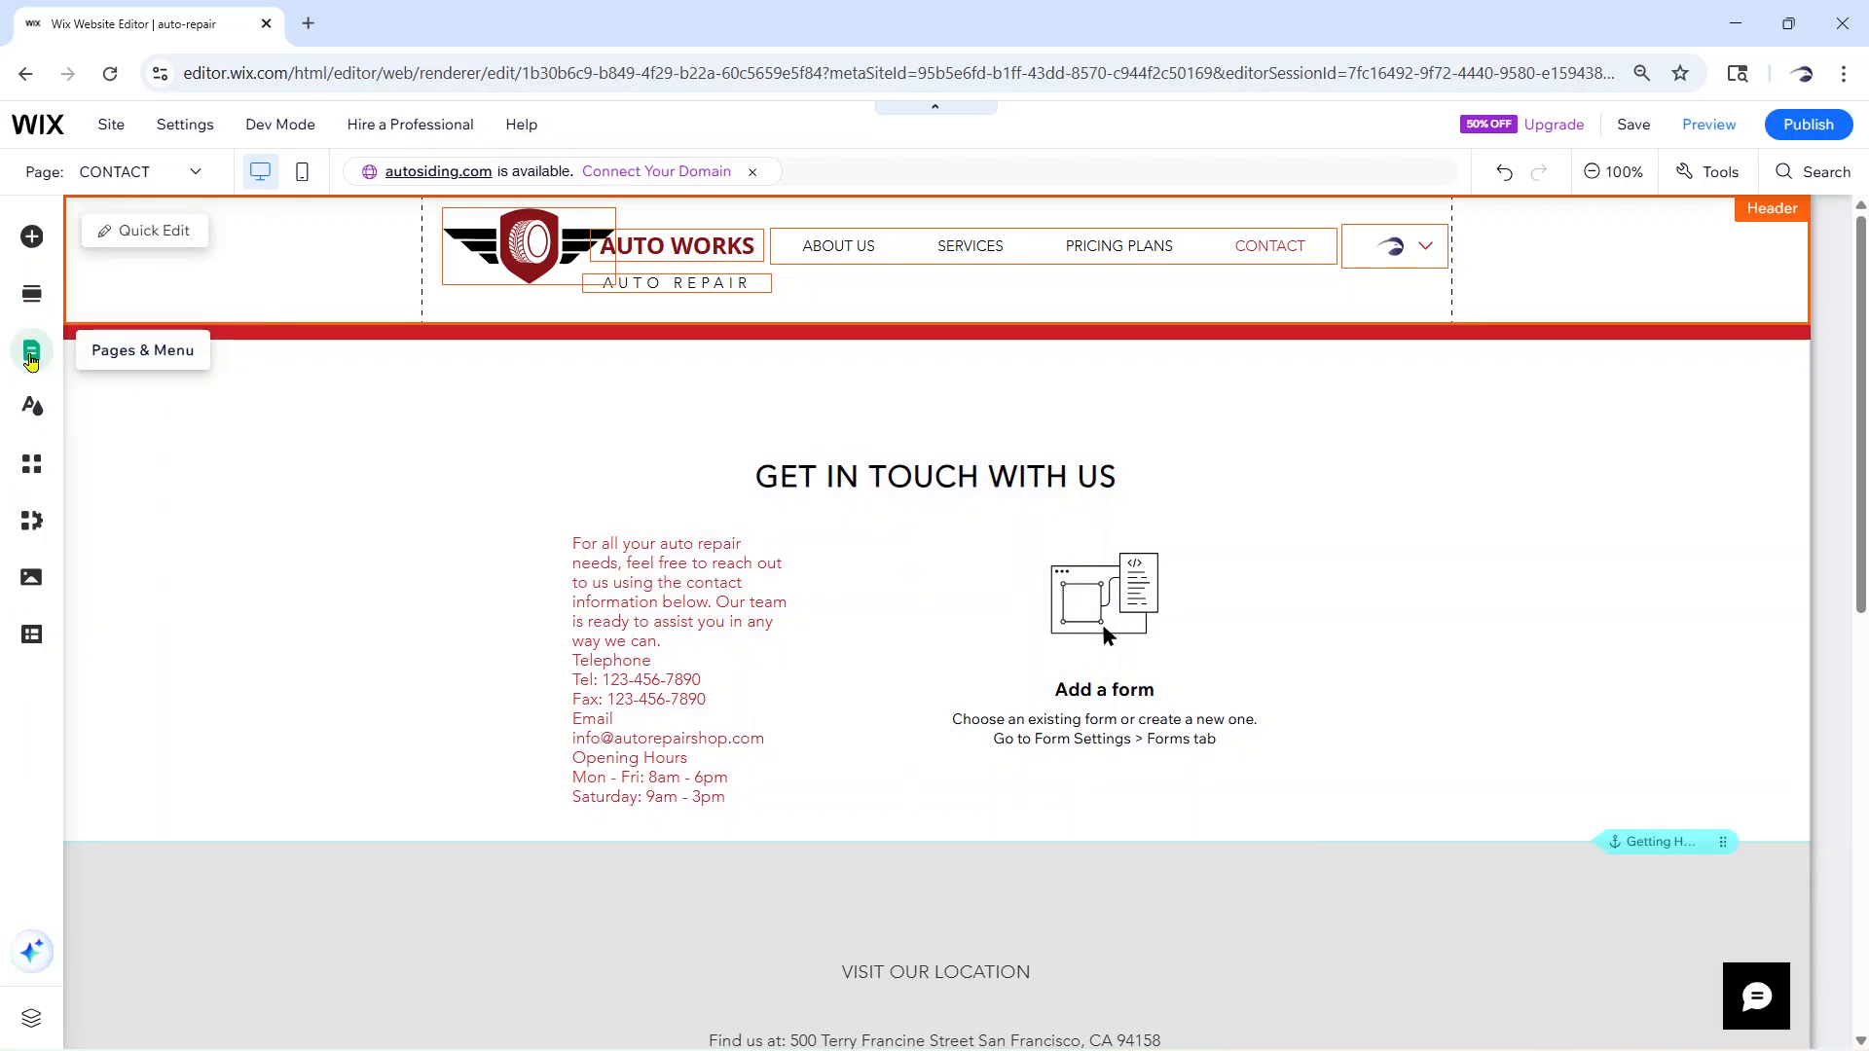
pyautogui.click(31, 360)
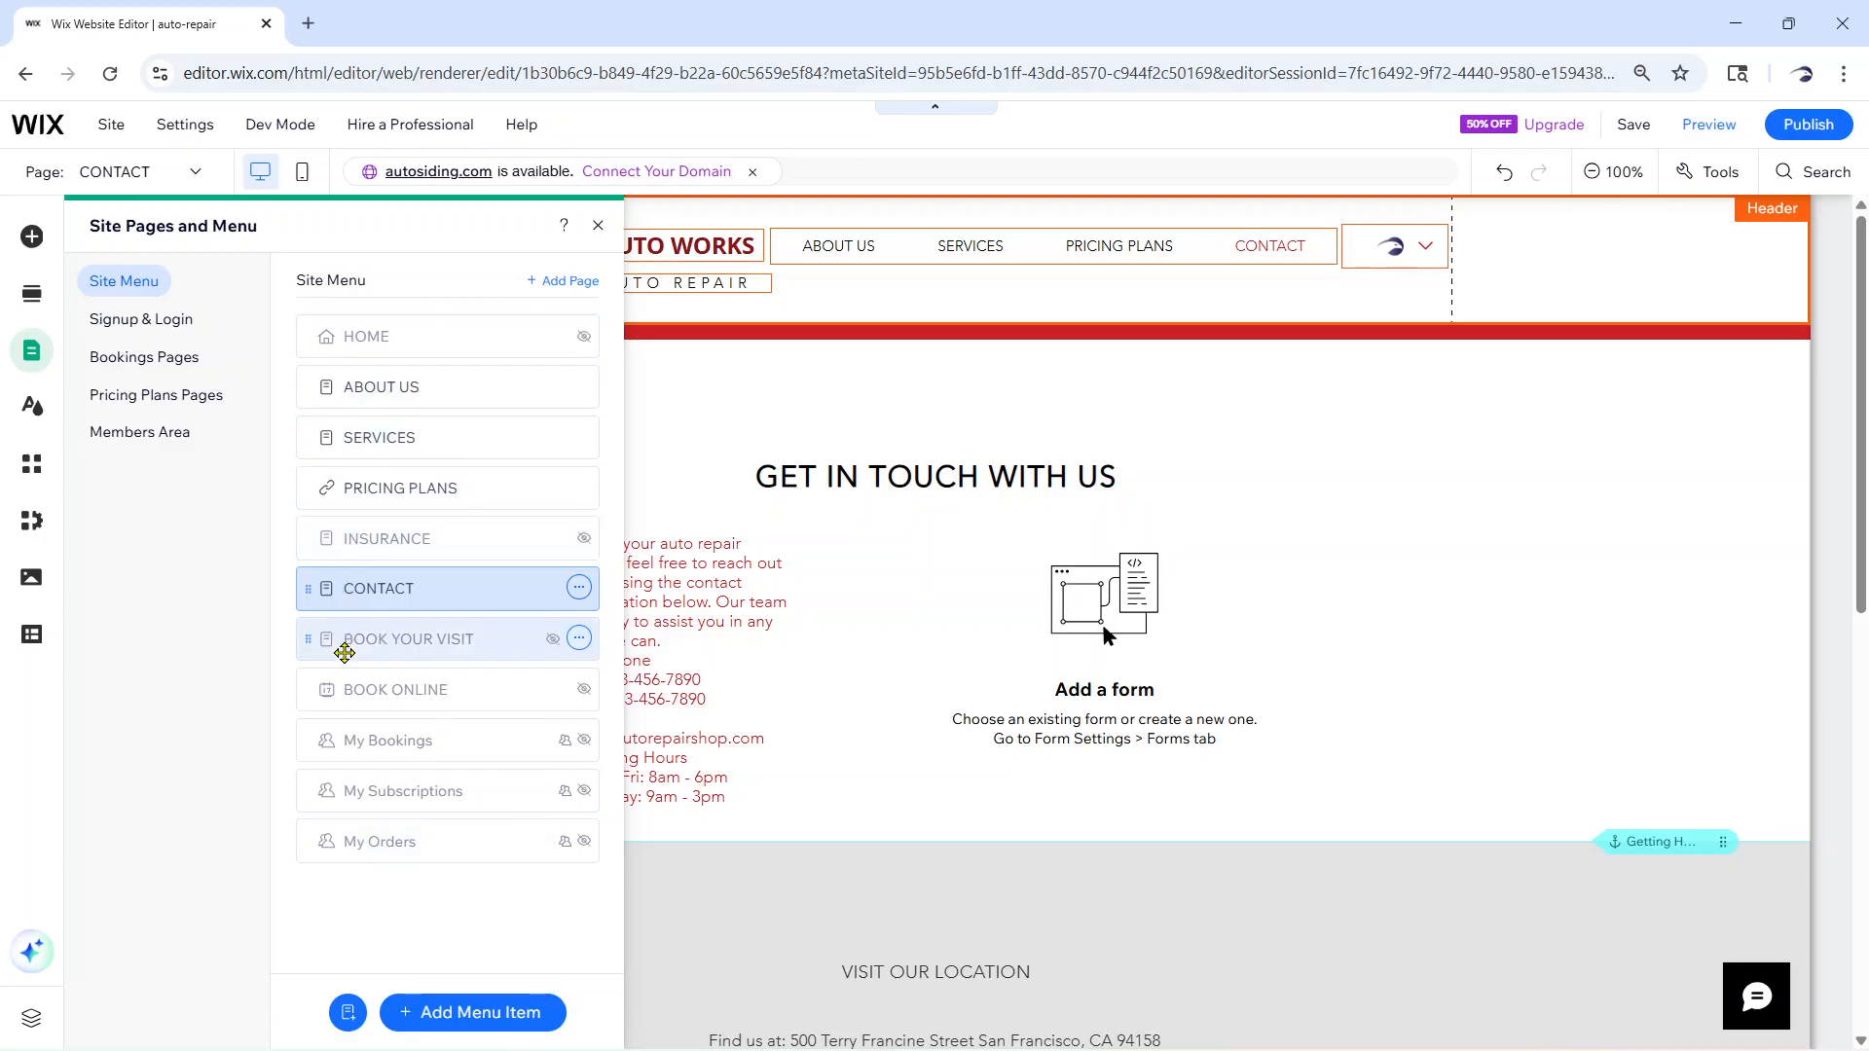
# Hide the Pricing Plans page from the site menu and save the site
pyautogui.click(465, 489)
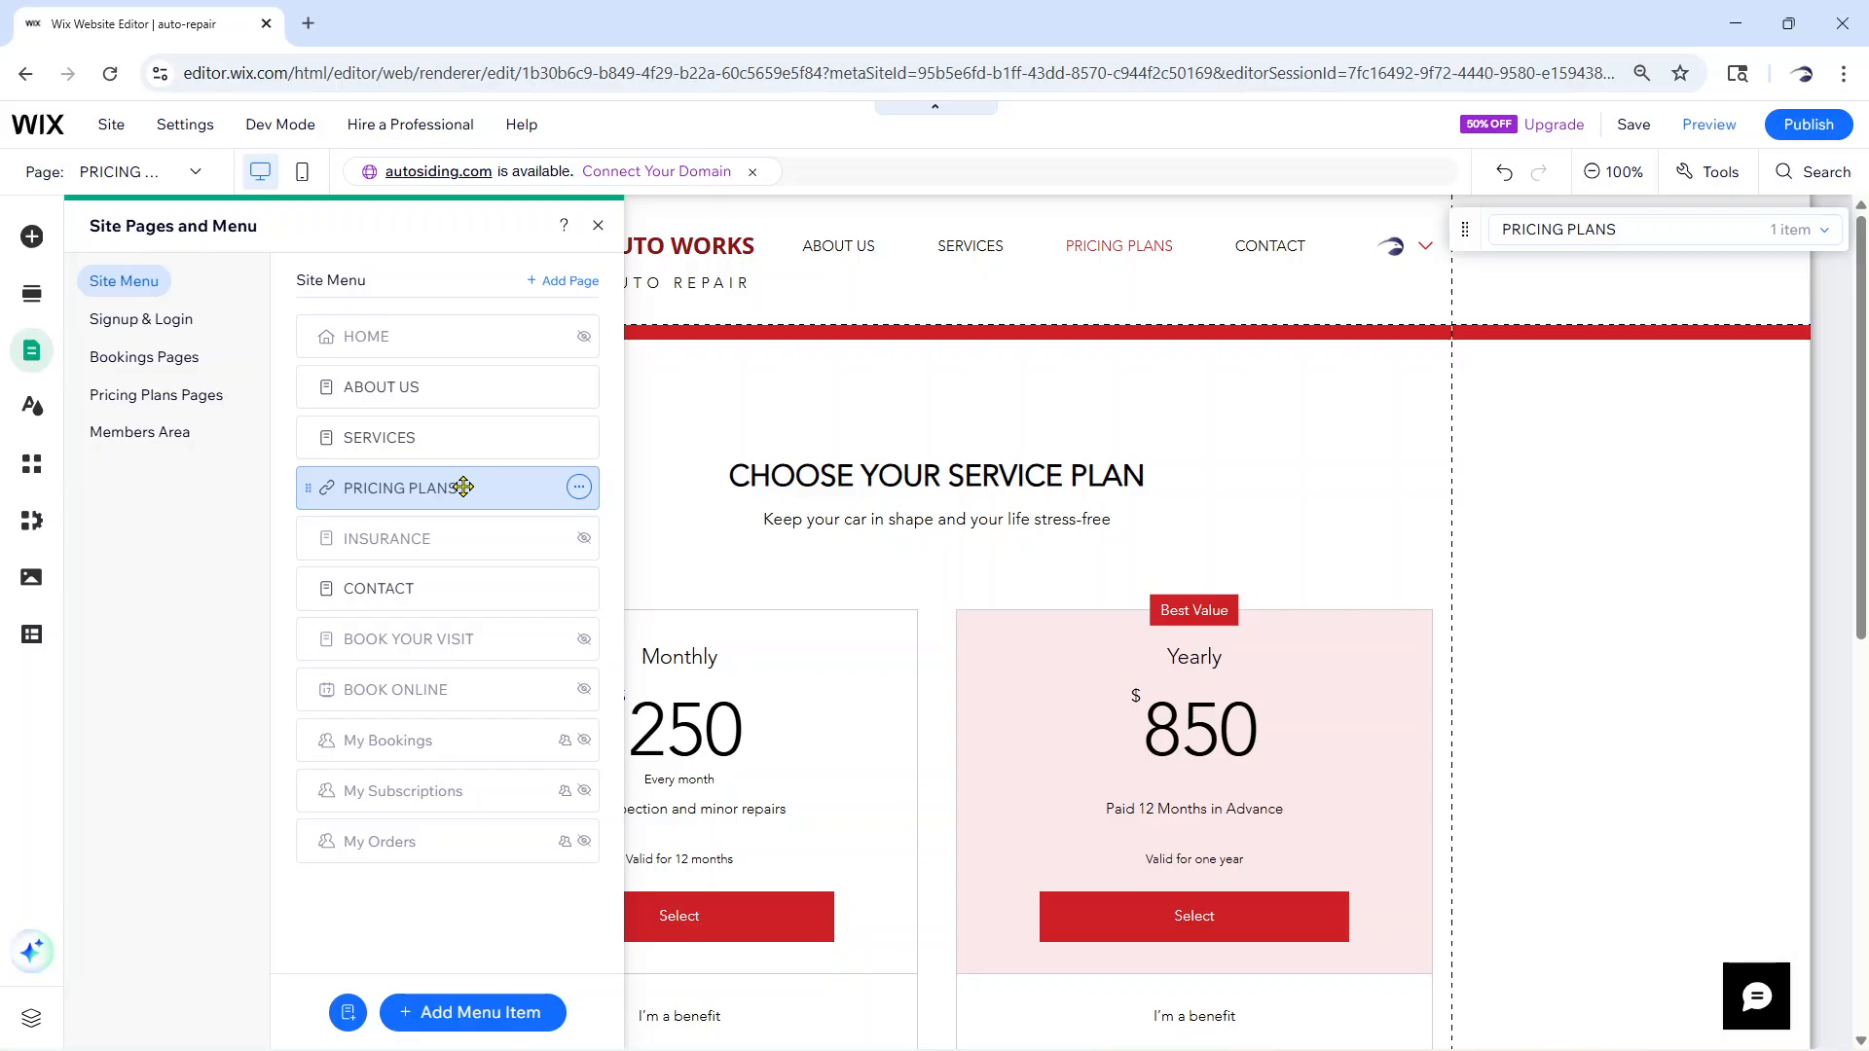
pyautogui.click(579, 488)
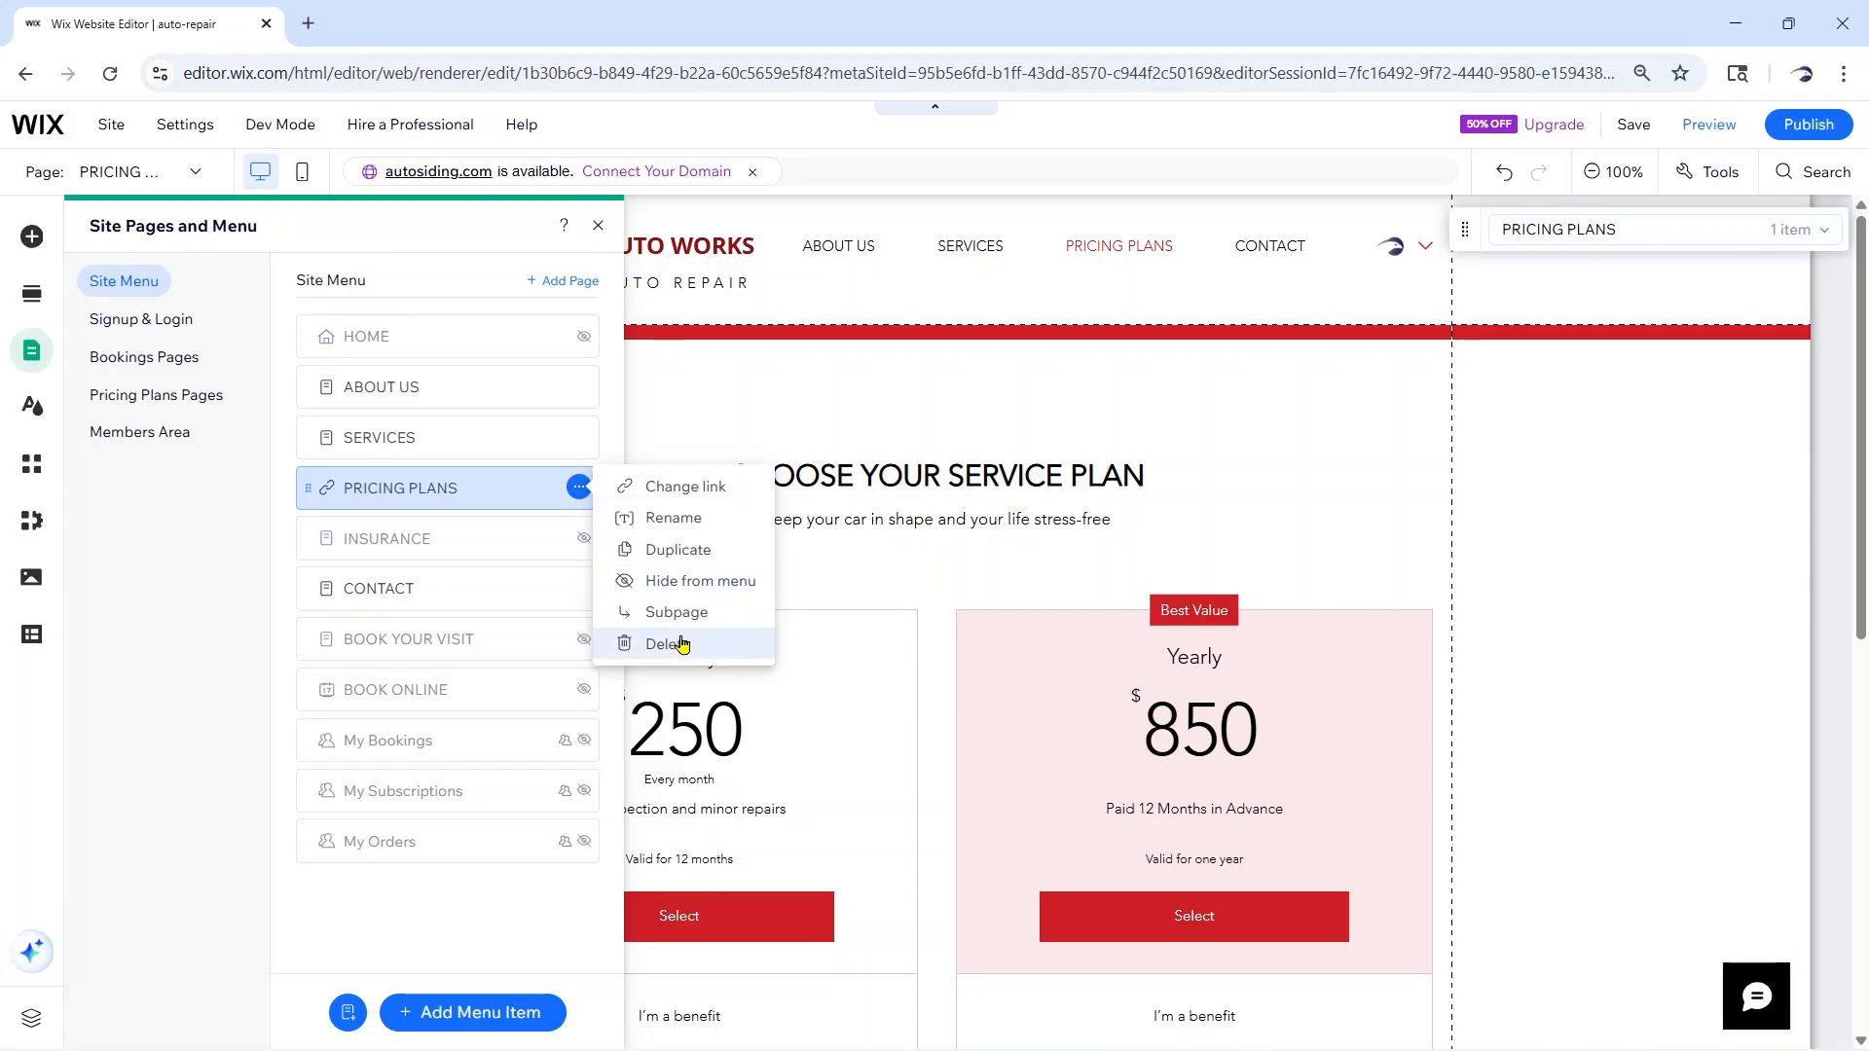
pyautogui.click(687, 583)
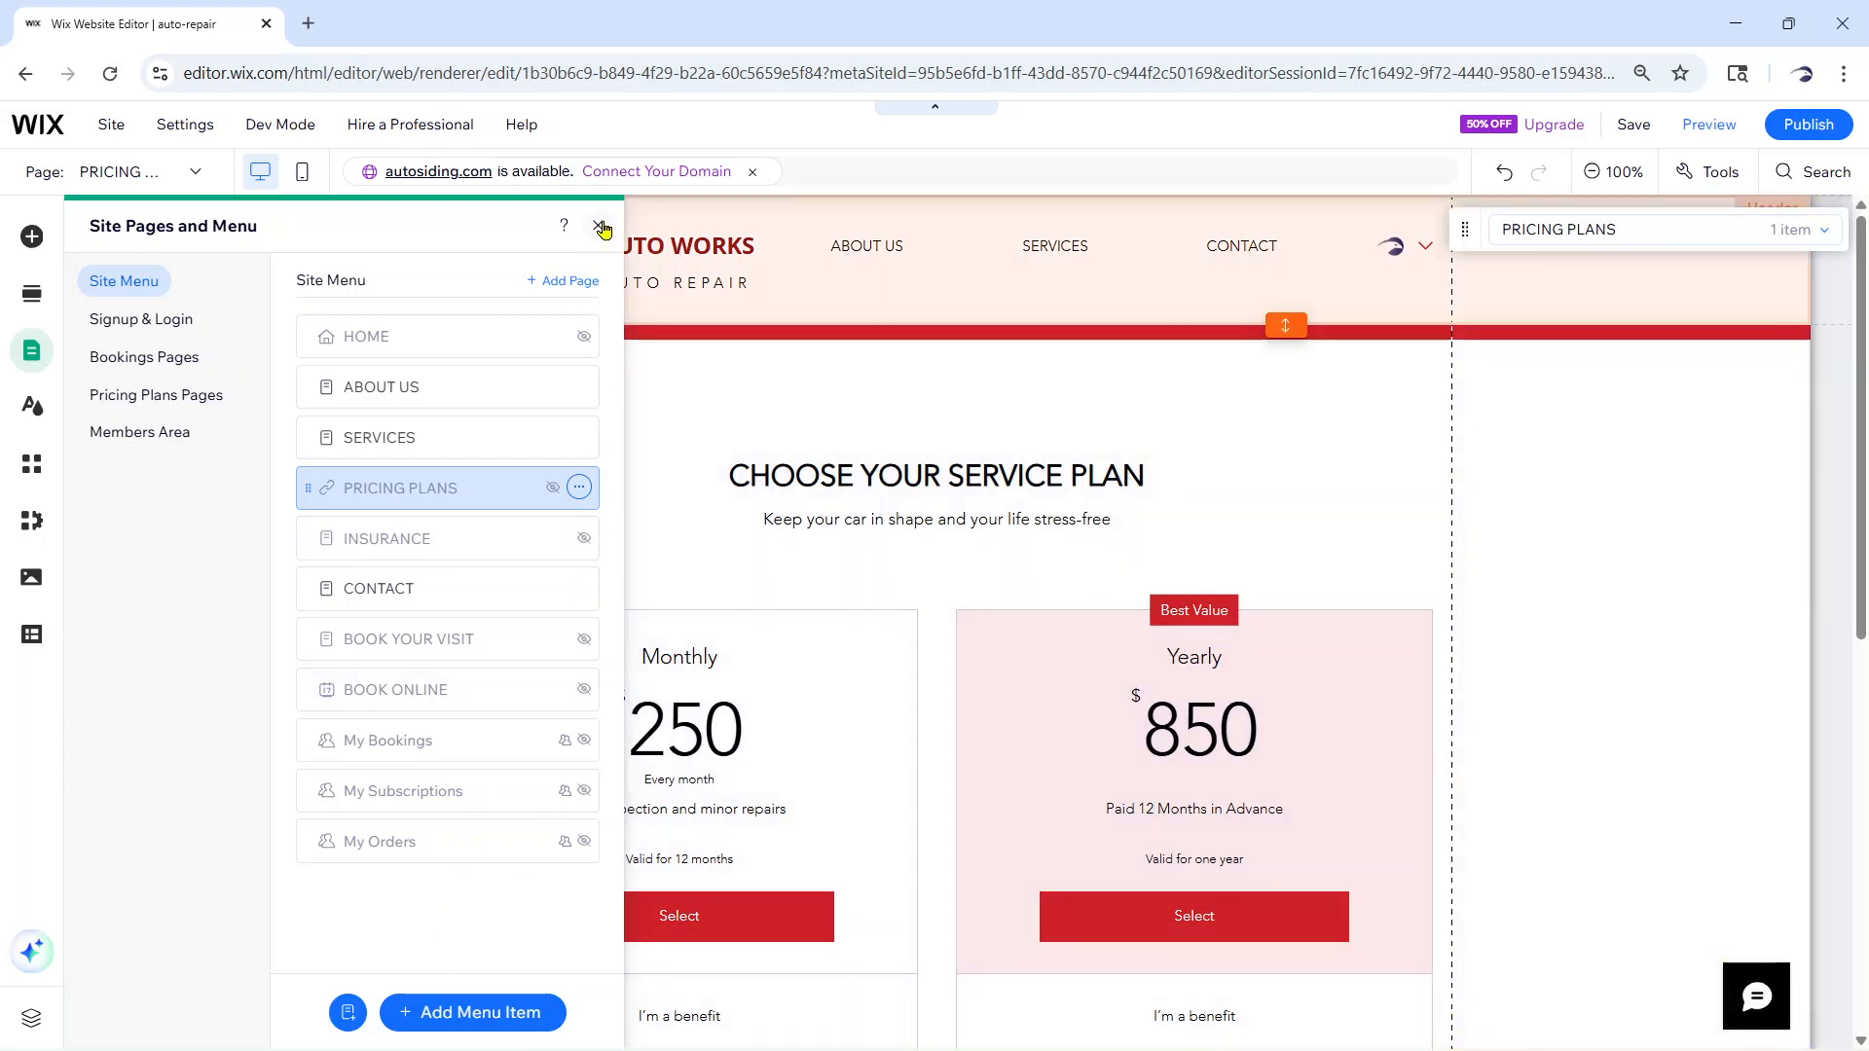
pyautogui.click(599, 226)
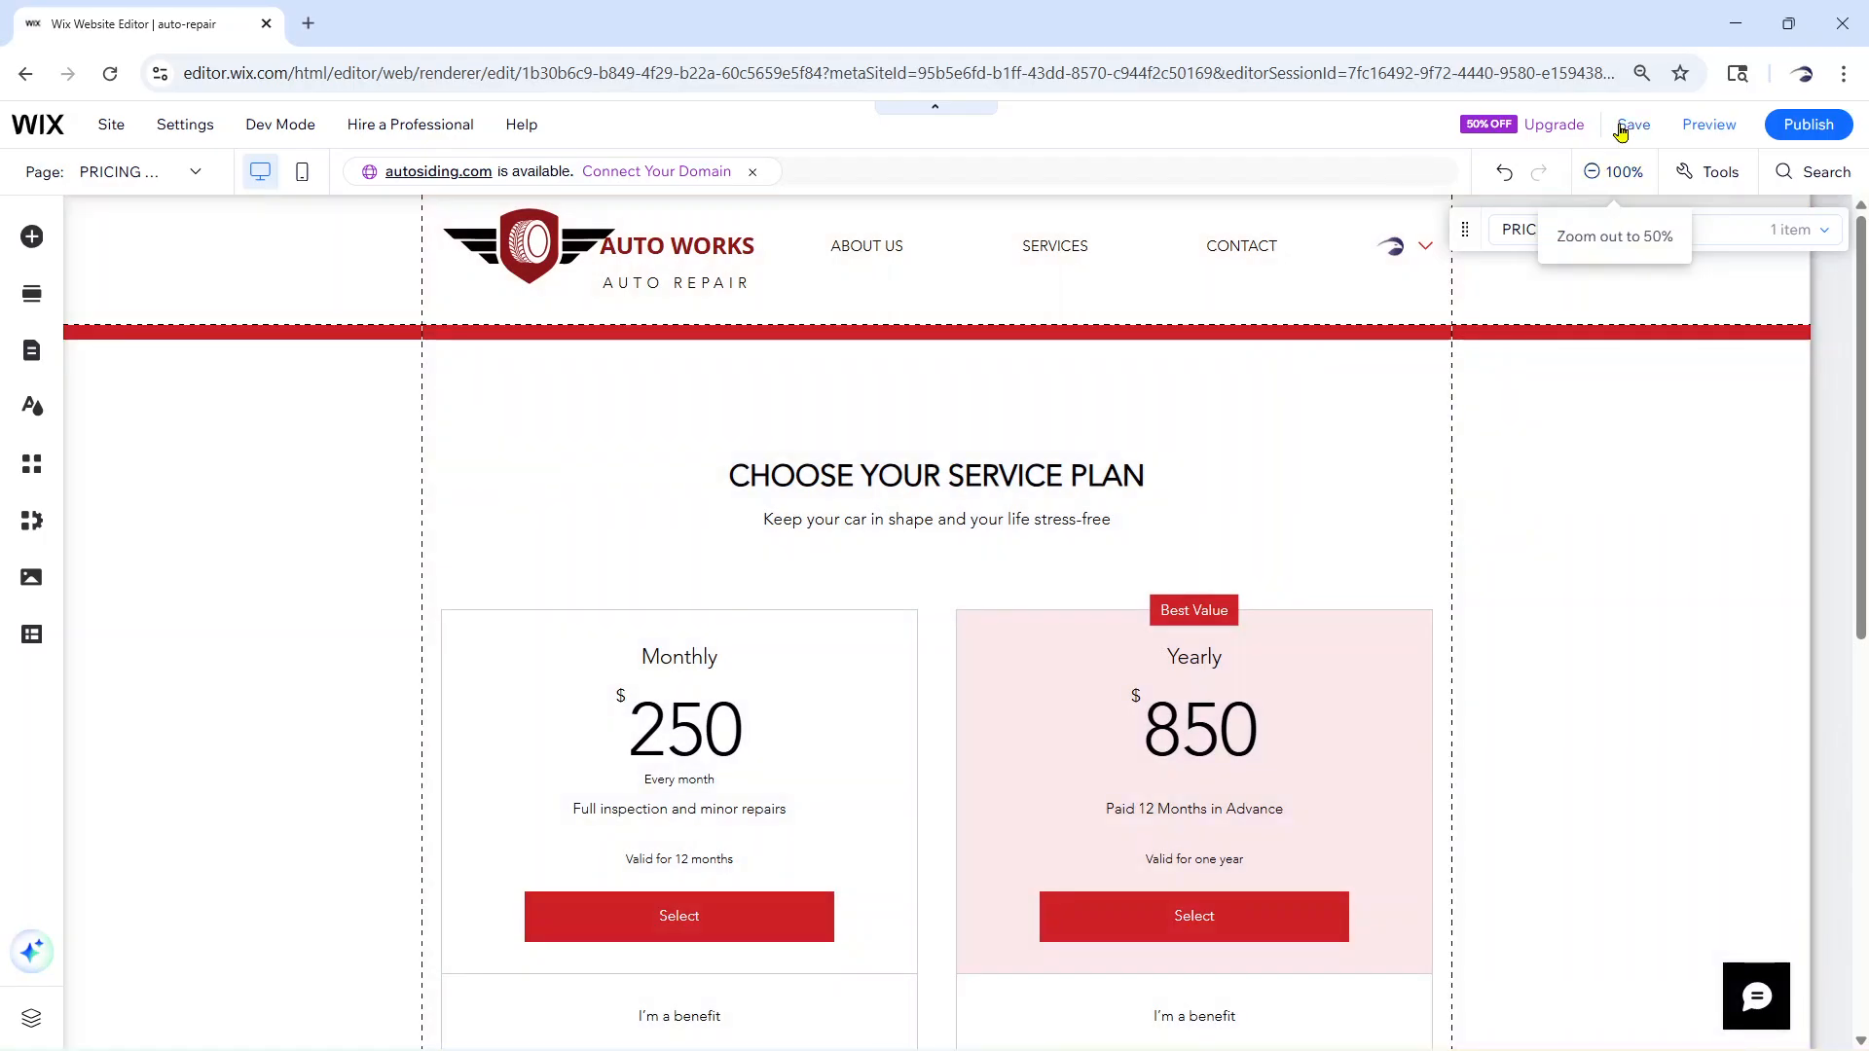
pyautogui.click(1627, 129)
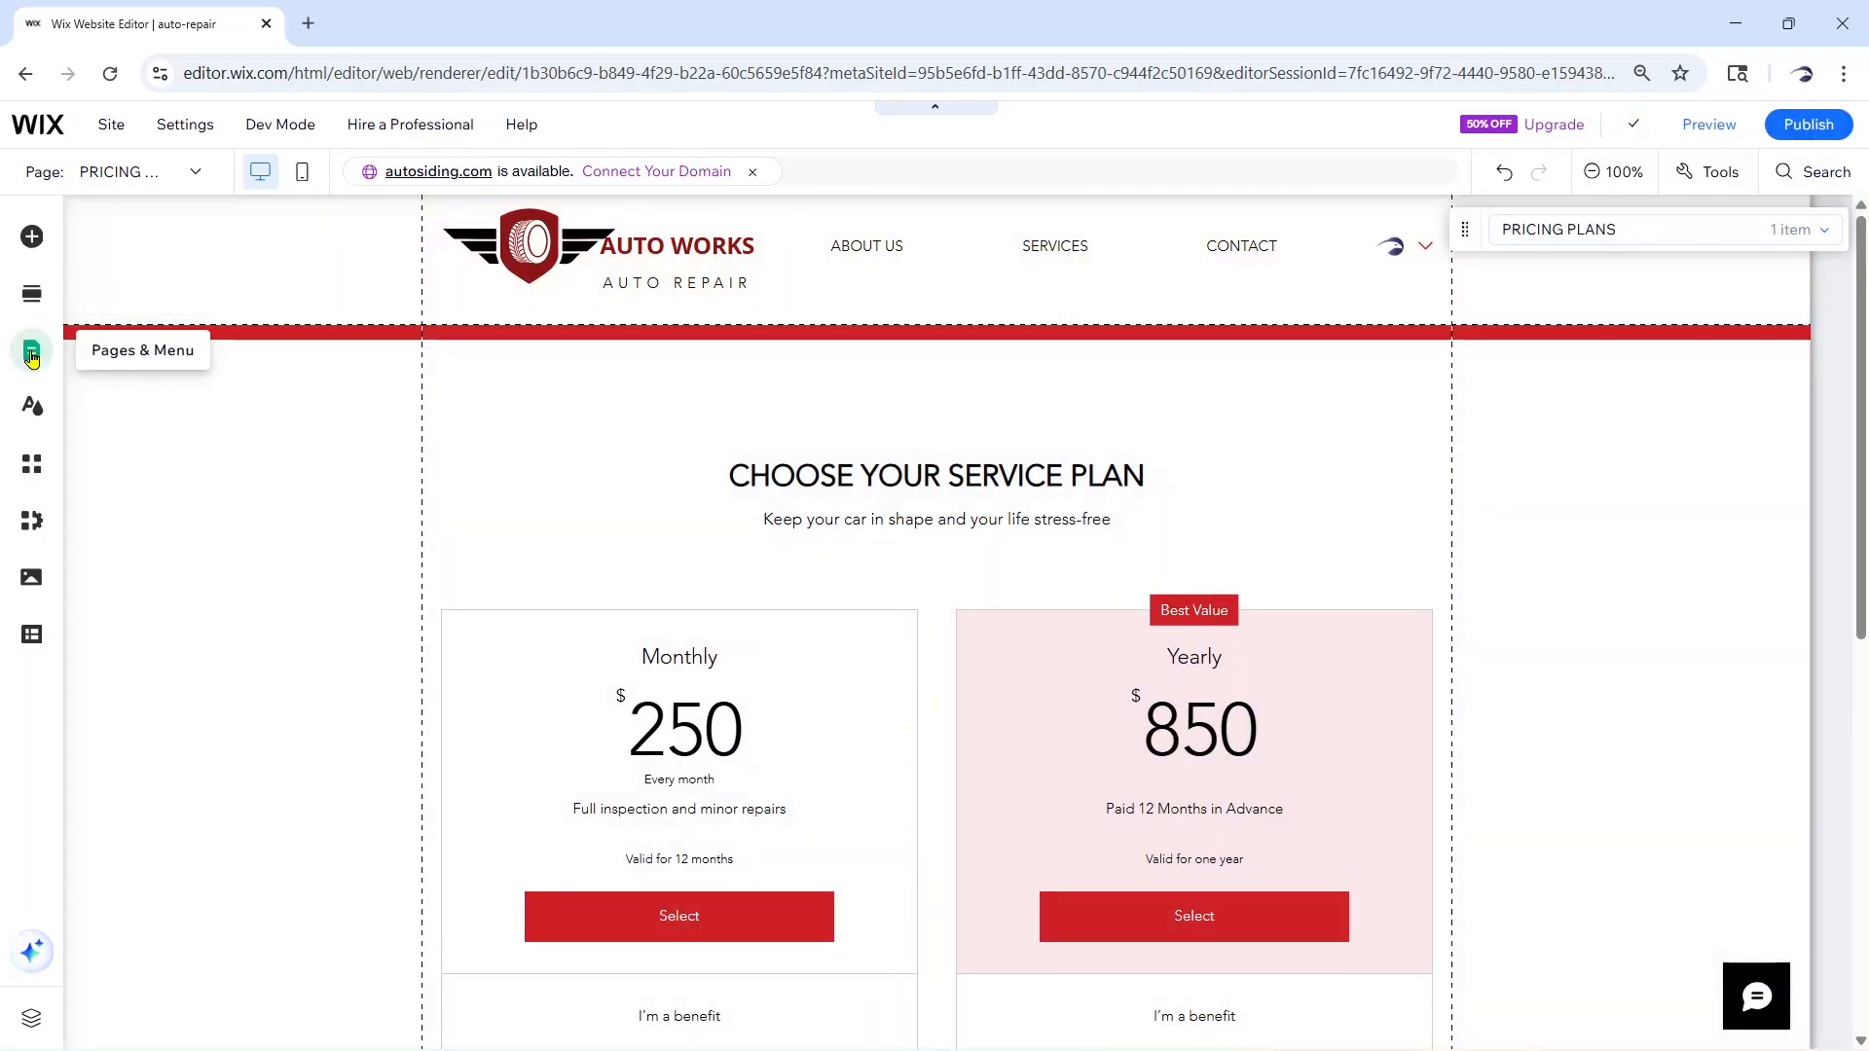
# Go through the Home, About Us, Services and Pricing Plans pages from the site menu list, closing the list when done
pyautogui.click(32, 354)
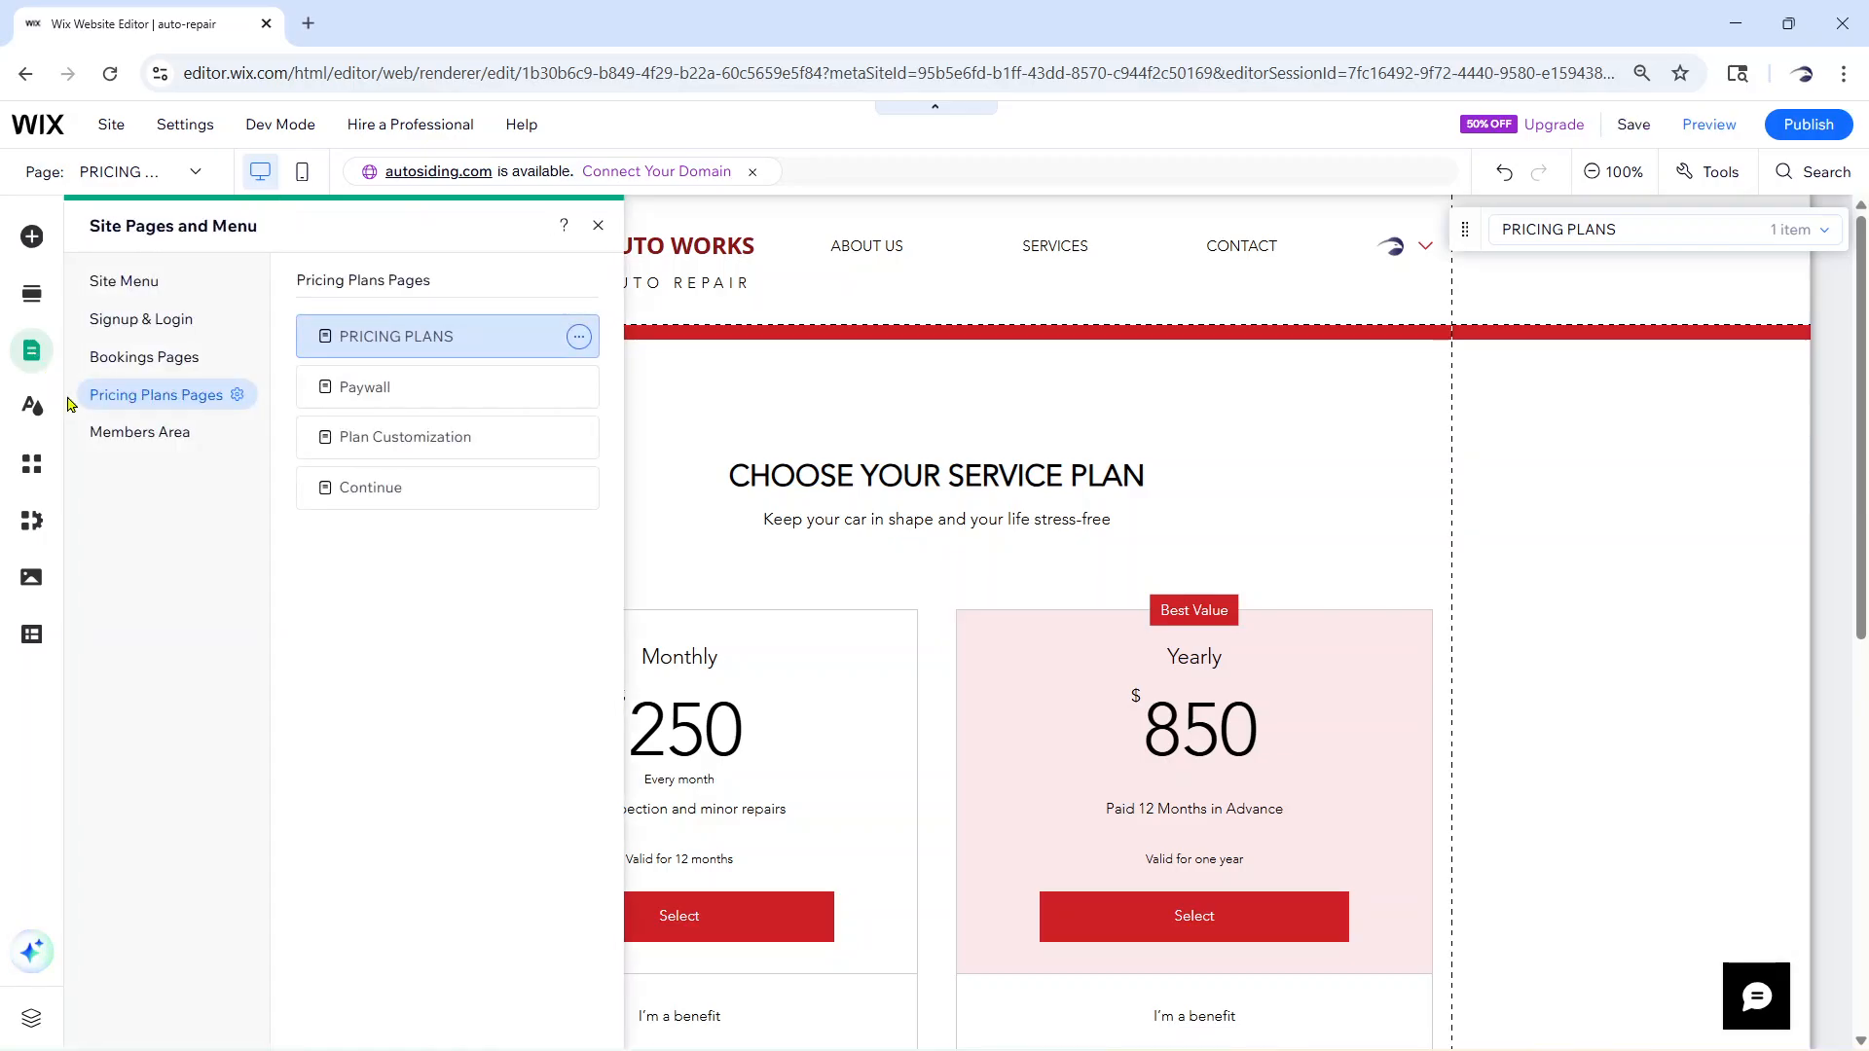
pyautogui.click(144, 282)
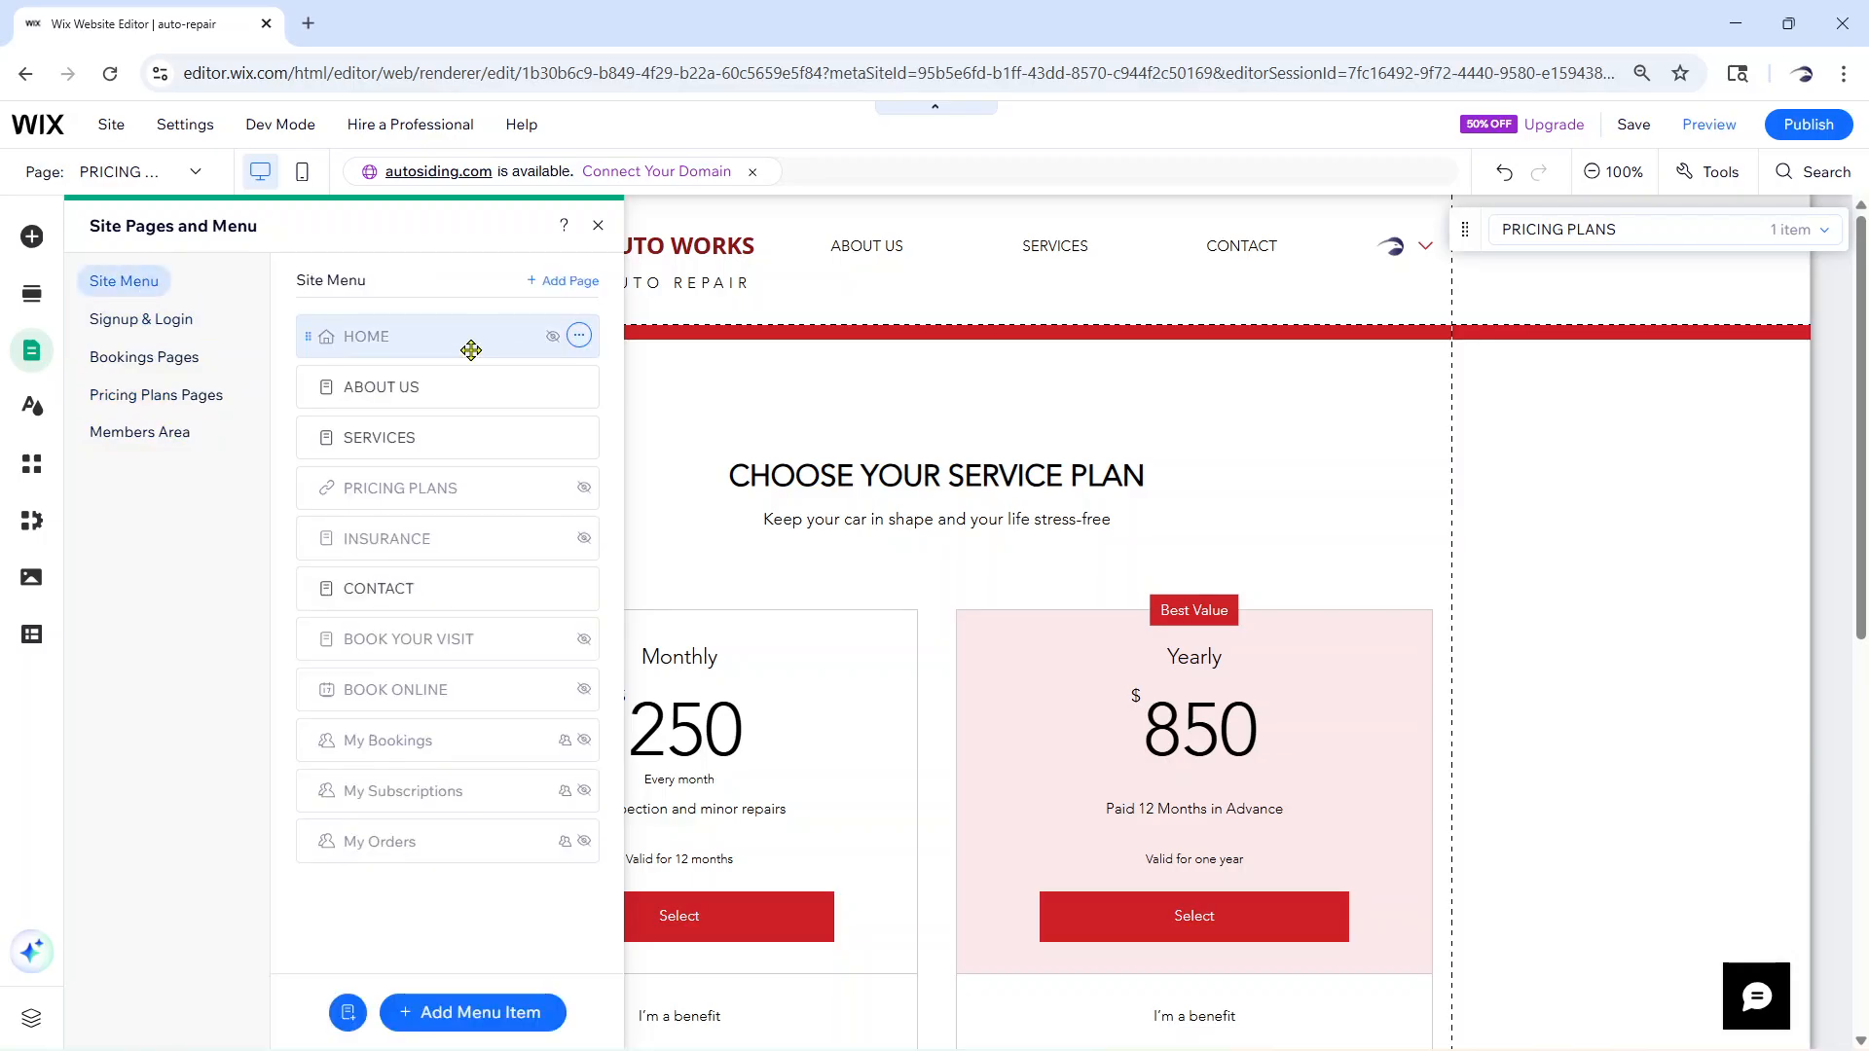
pyautogui.click(416, 334)
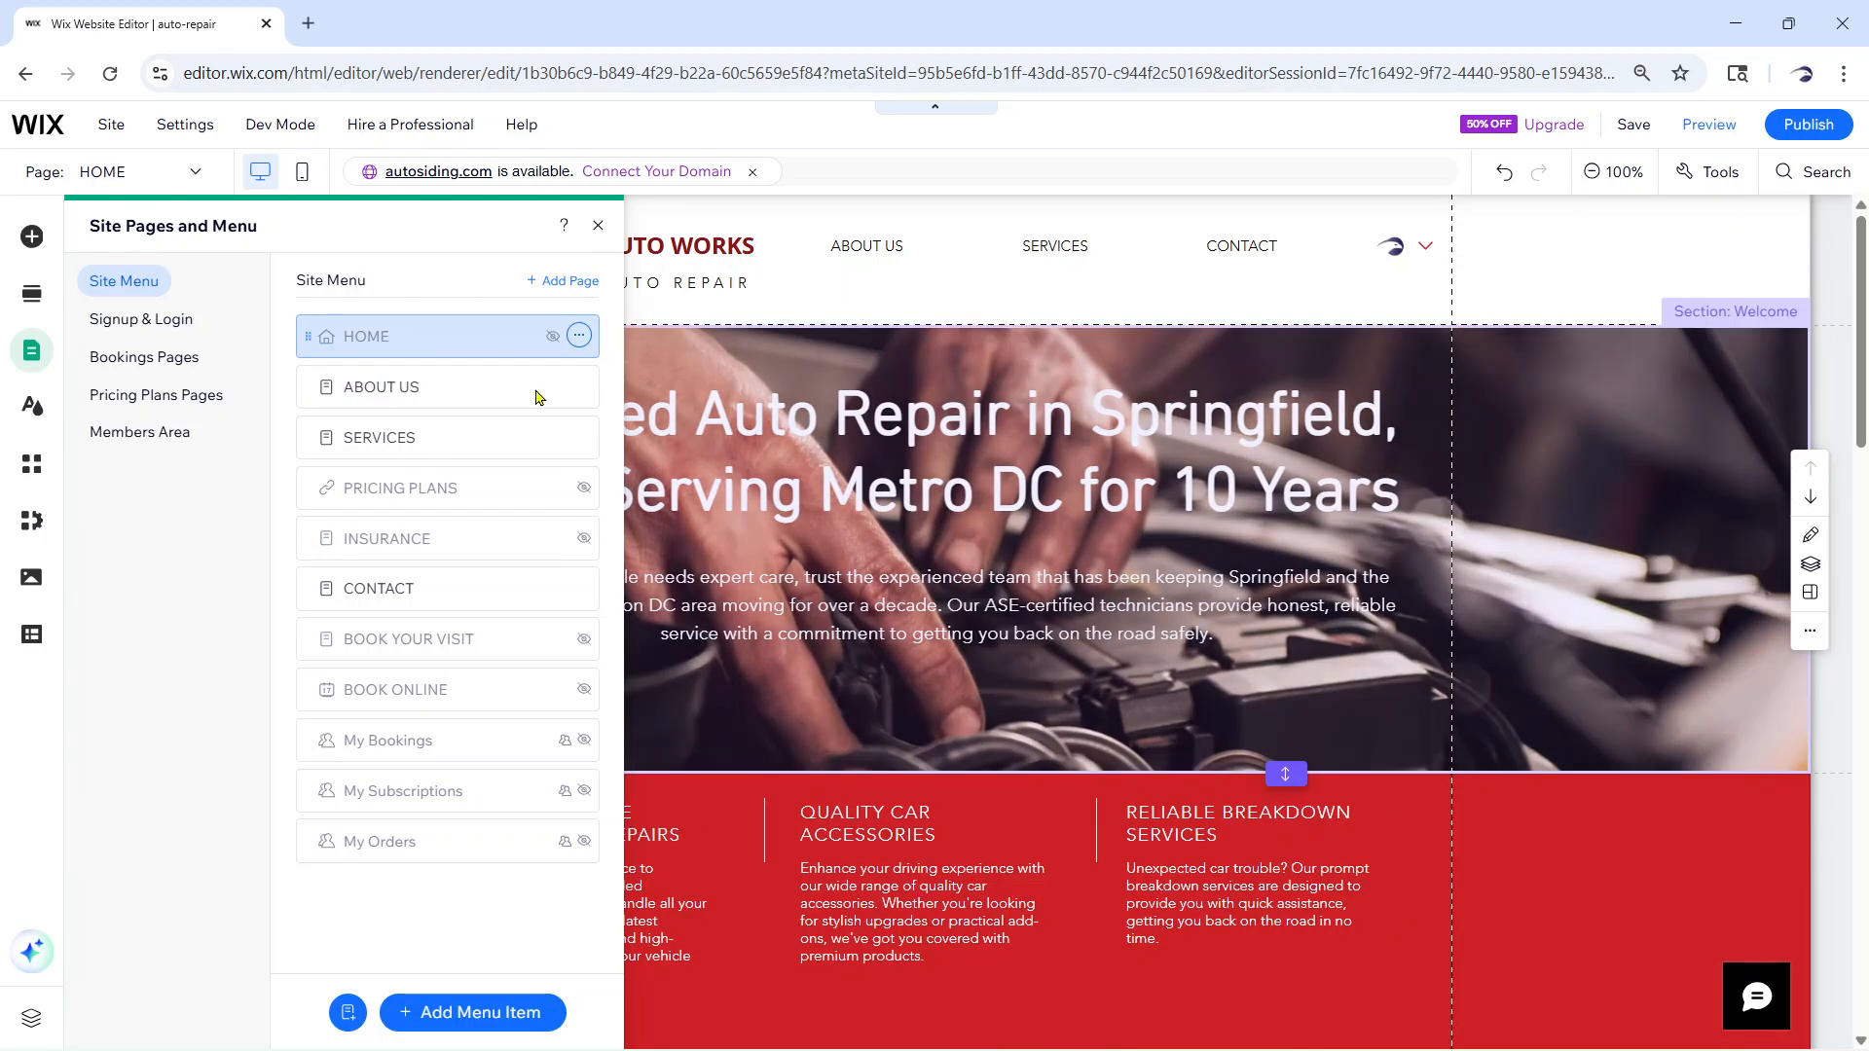
pyautogui.click(394, 385)
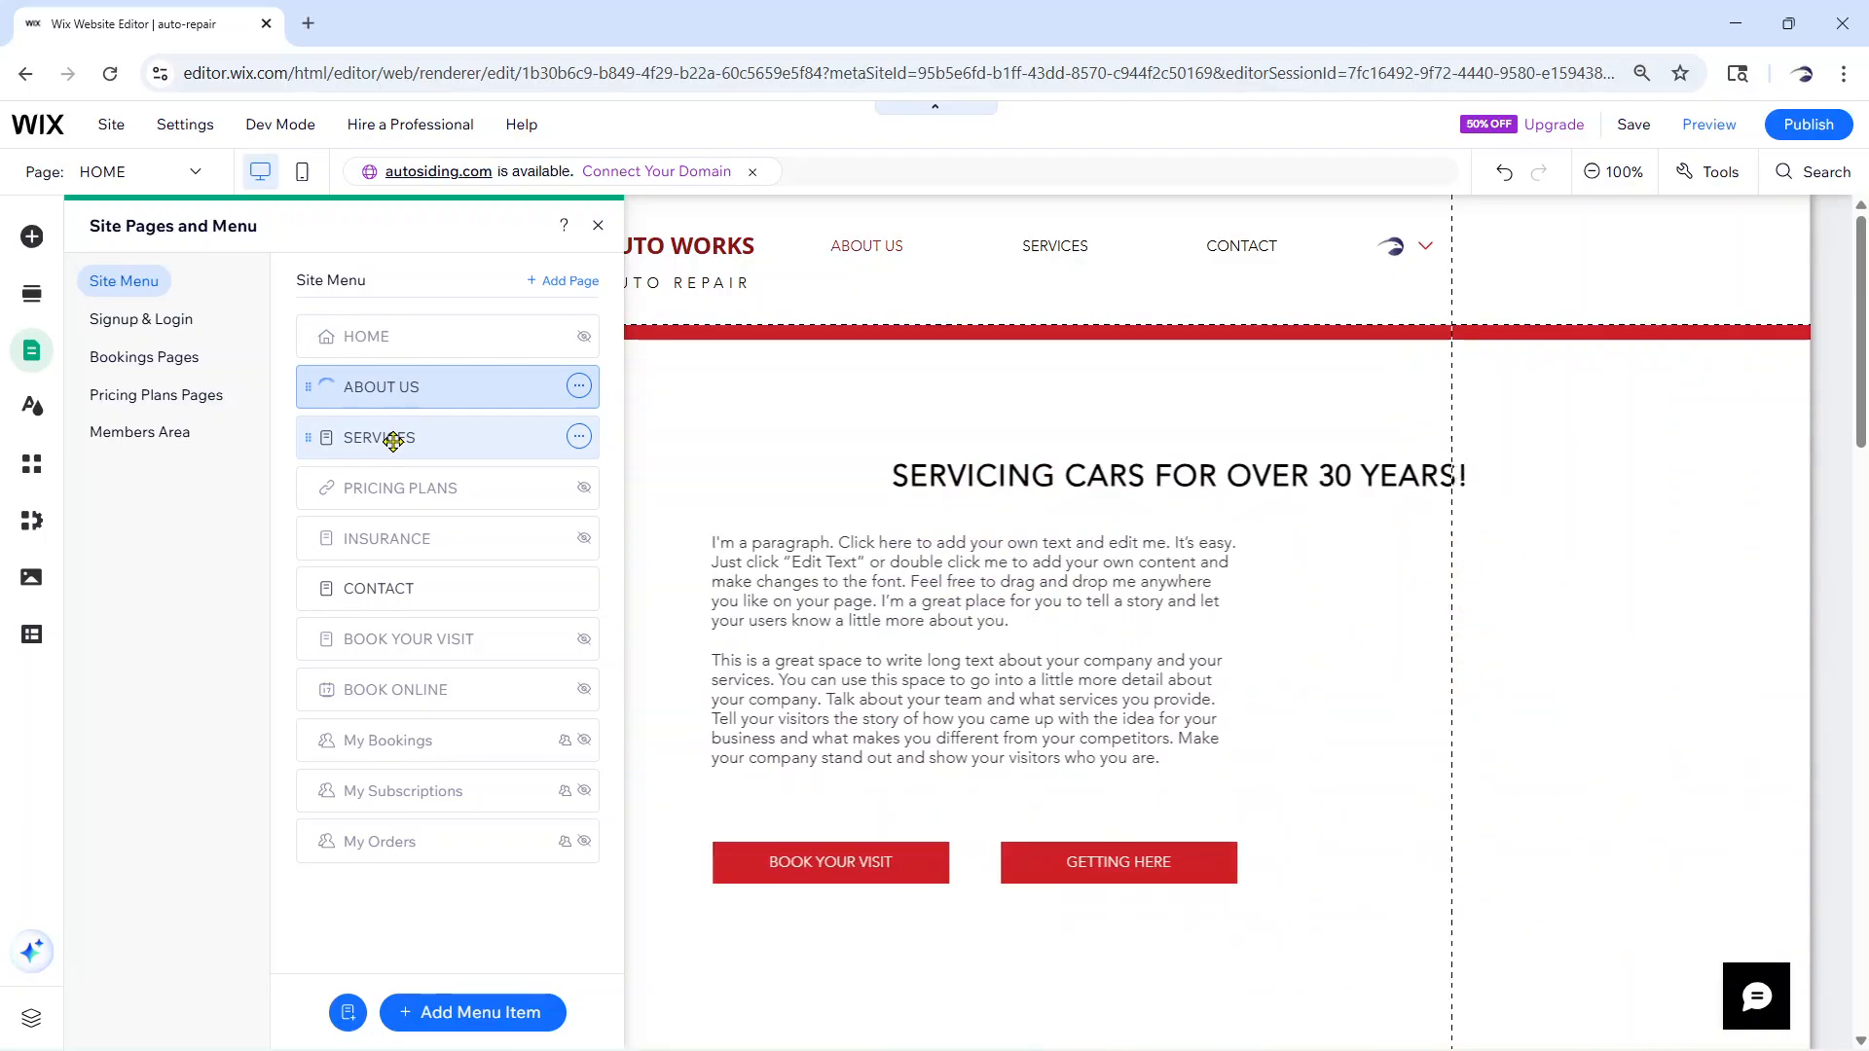
pyautogui.click(393, 441)
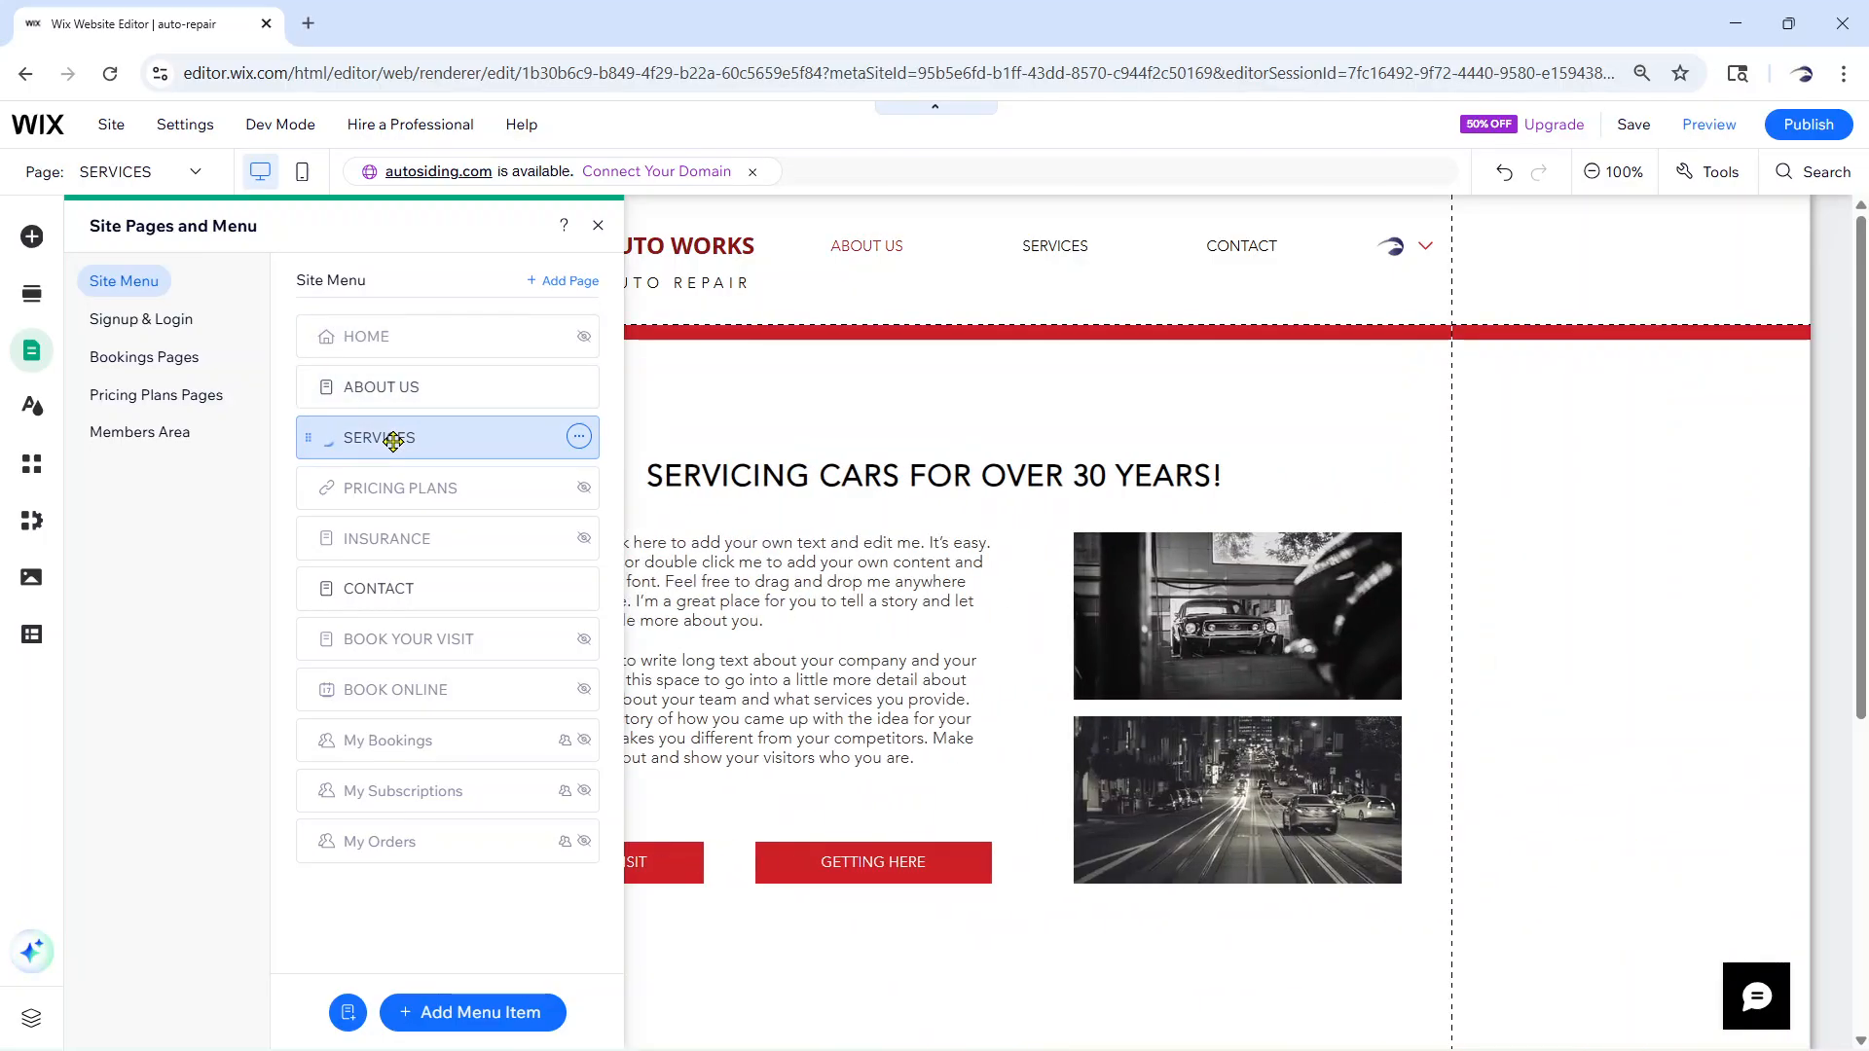
pyautogui.click(391, 489)
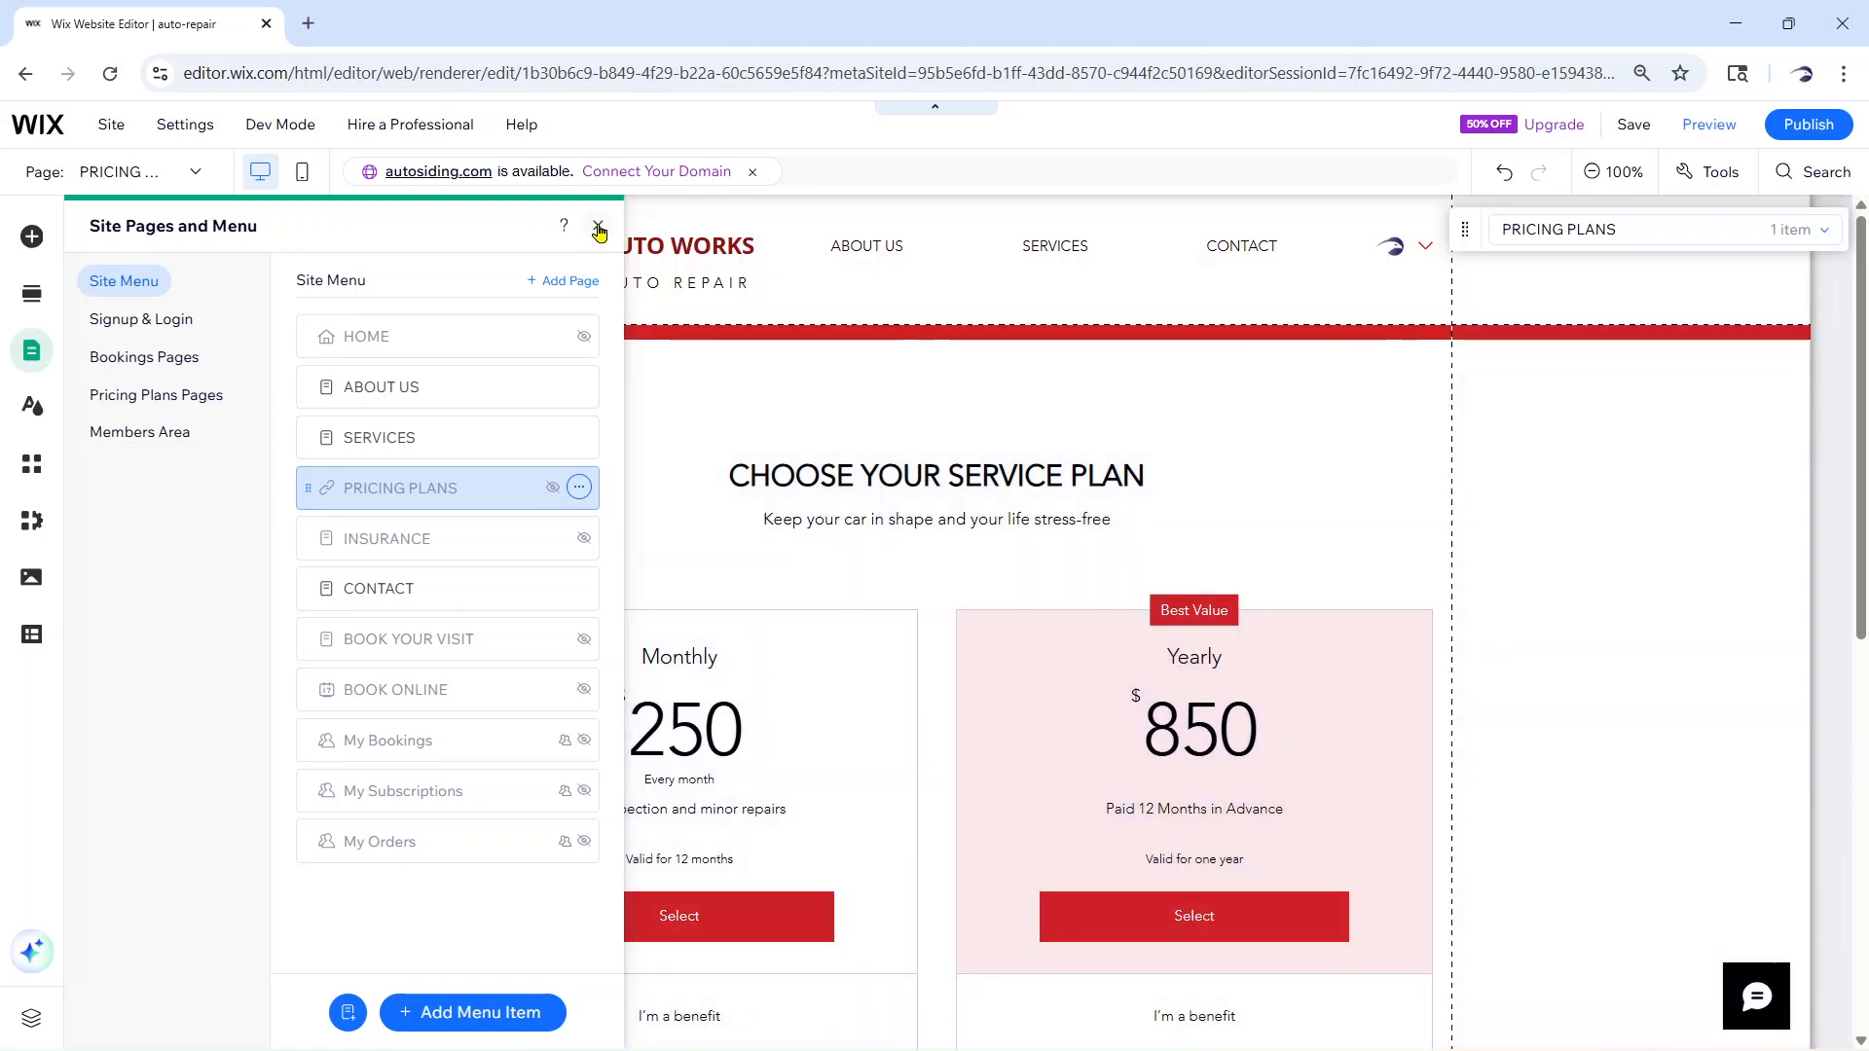
pyautogui.click(1230, 529)
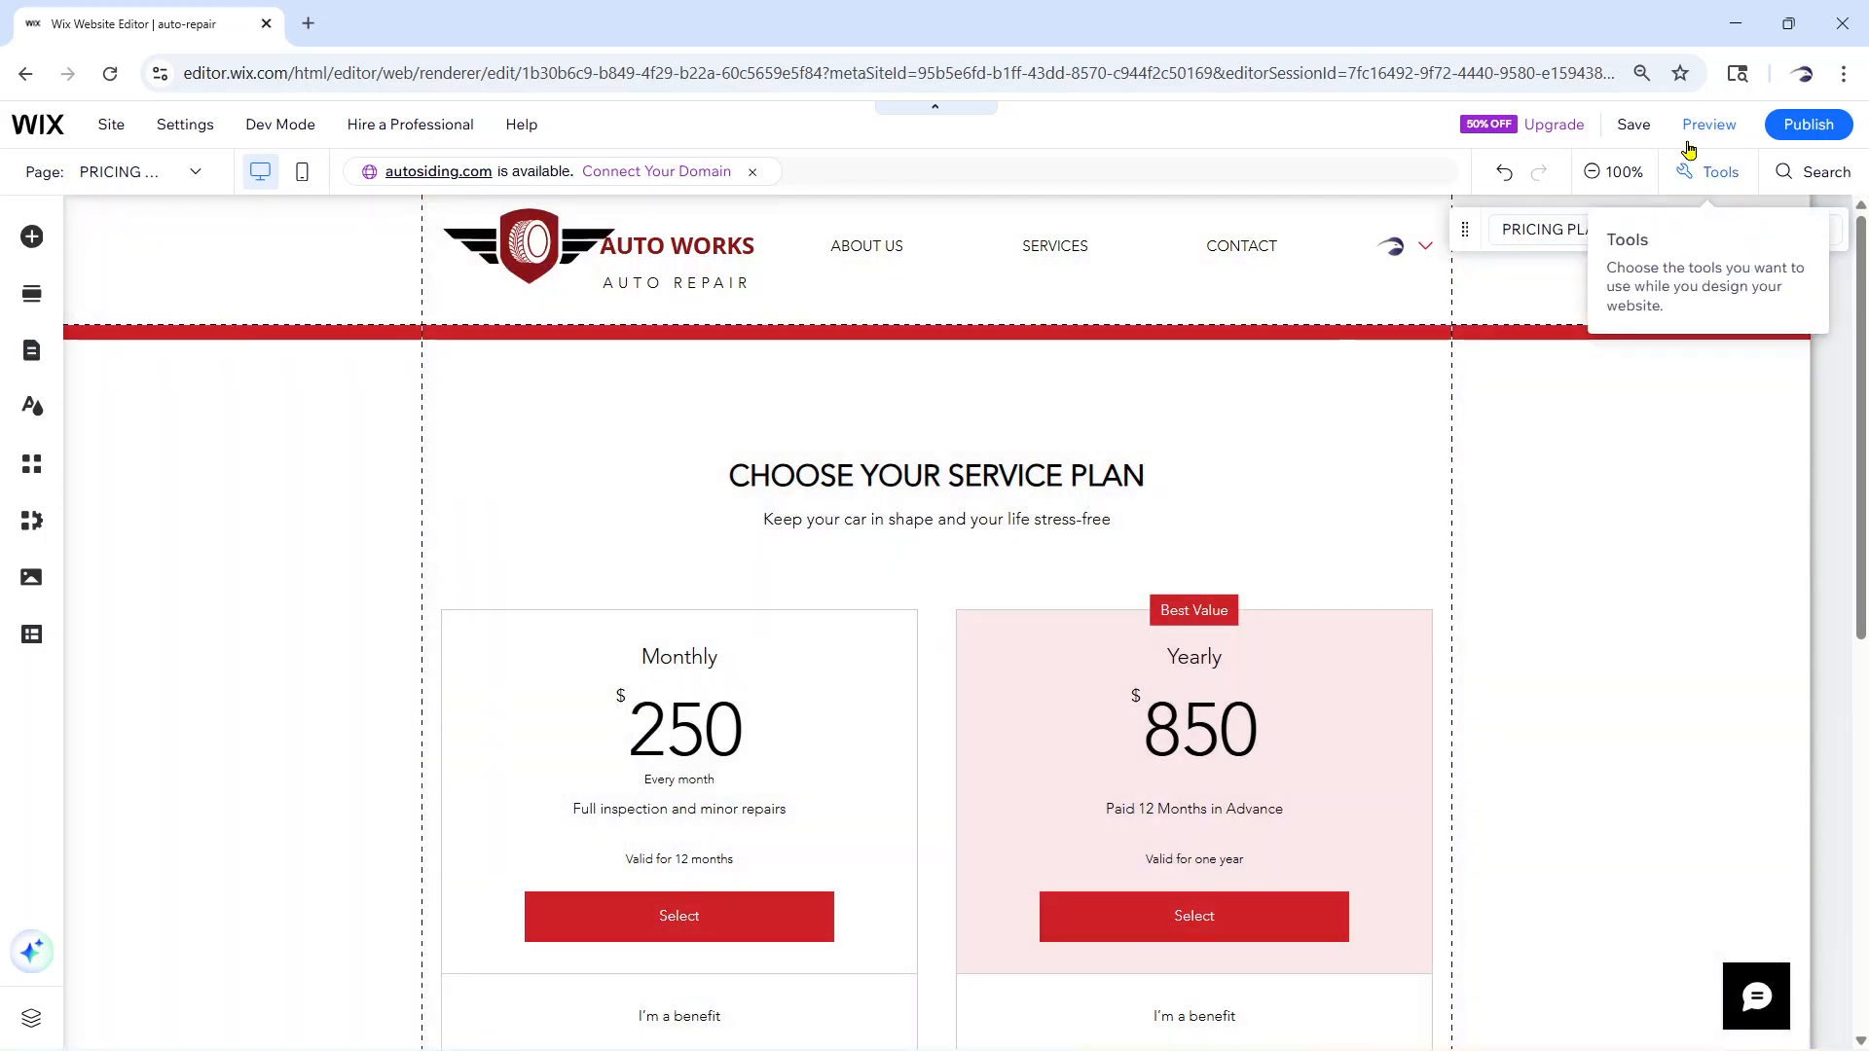
# Preview the site and look through the home page from the hero banner down to the brand logos and footer
pyautogui.click(1698, 124)
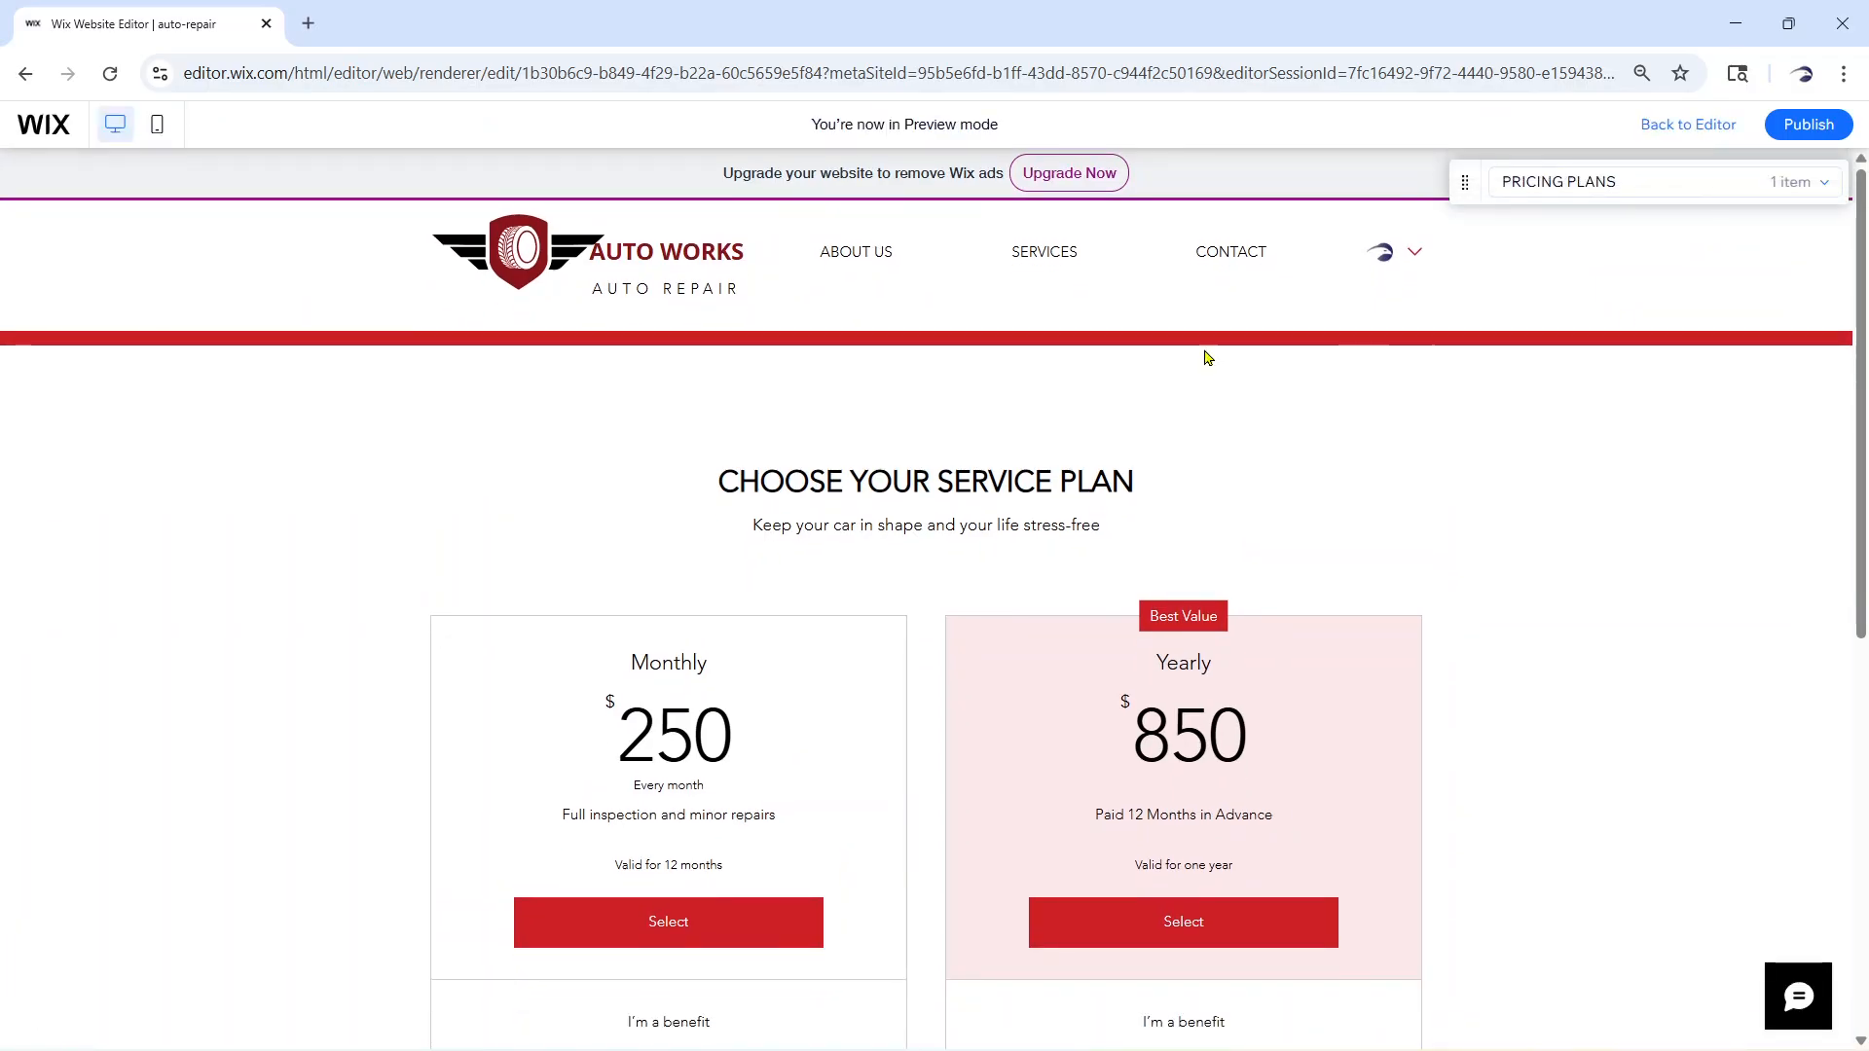
pyautogui.click(653, 262)
pyautogui.scroll(-6, 1177, 642)
pyautogui.scroll(8, 1177, 646)
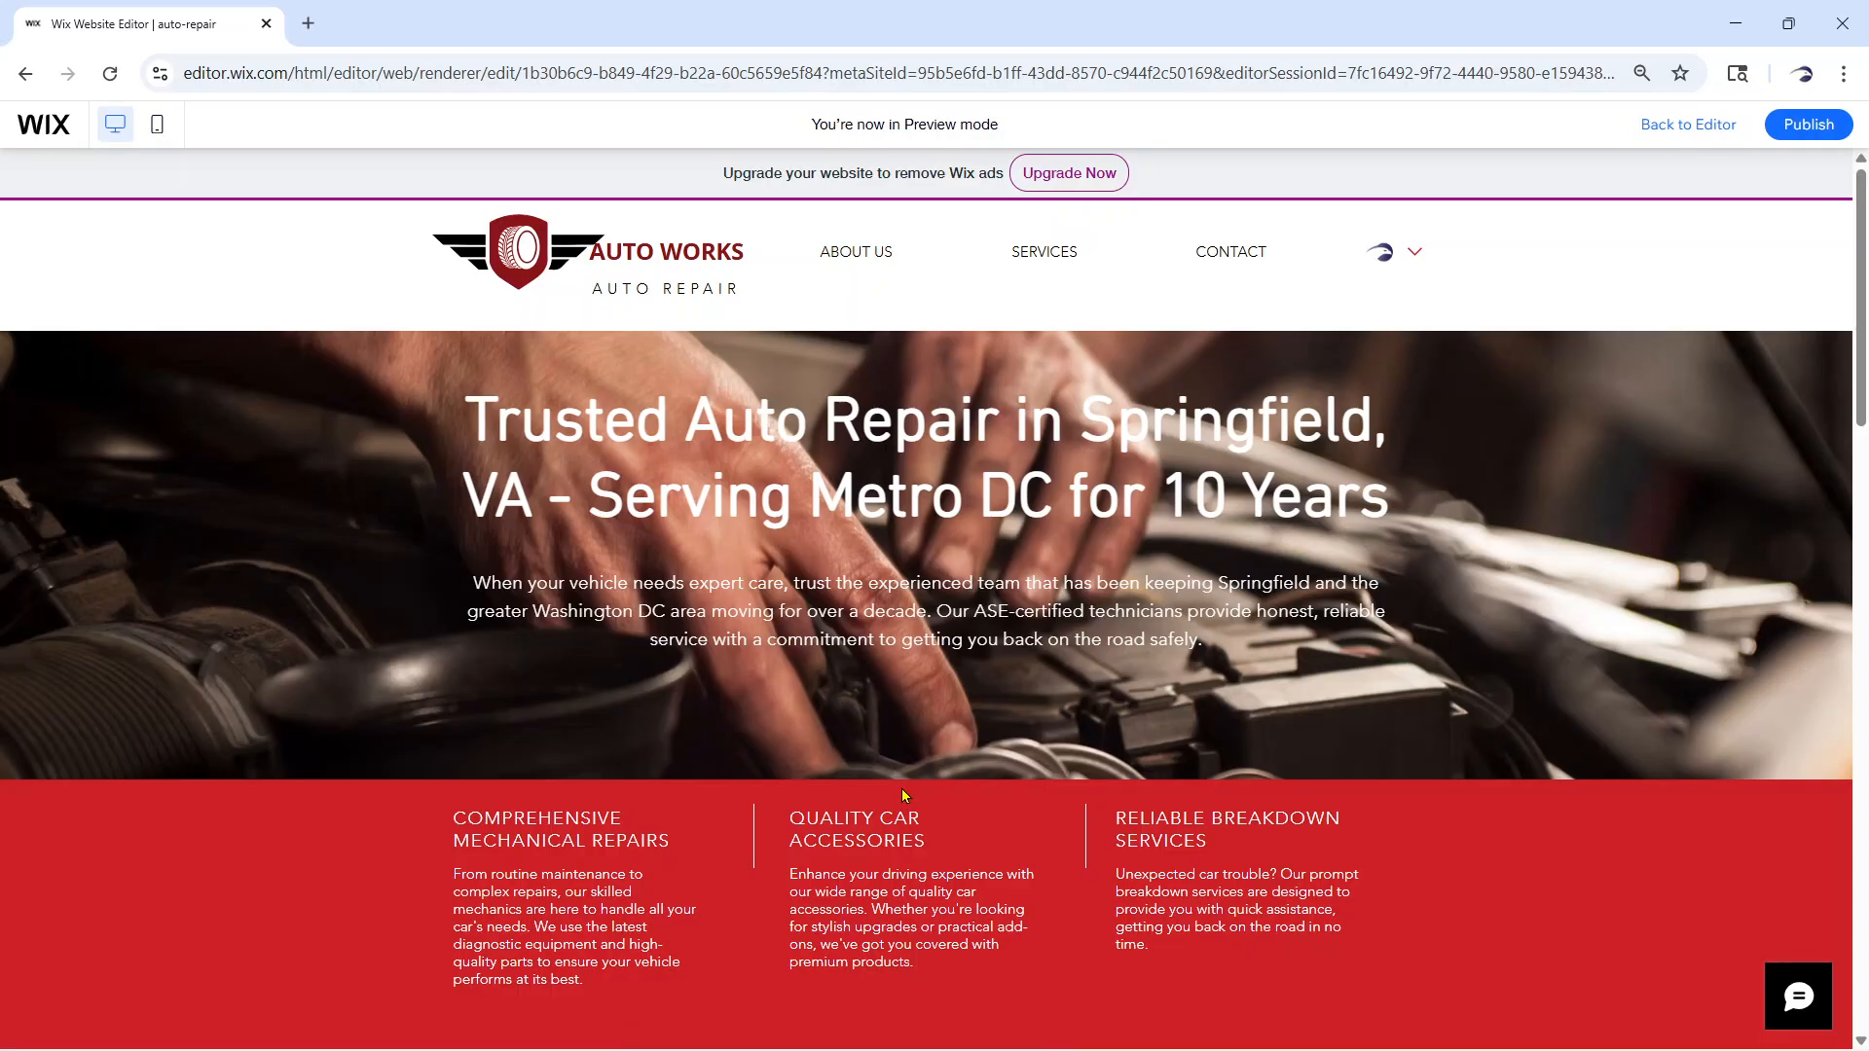
pyautogui.scroll(-5, 901, 786)
pyautogui.scroll(-15, 903, 795)
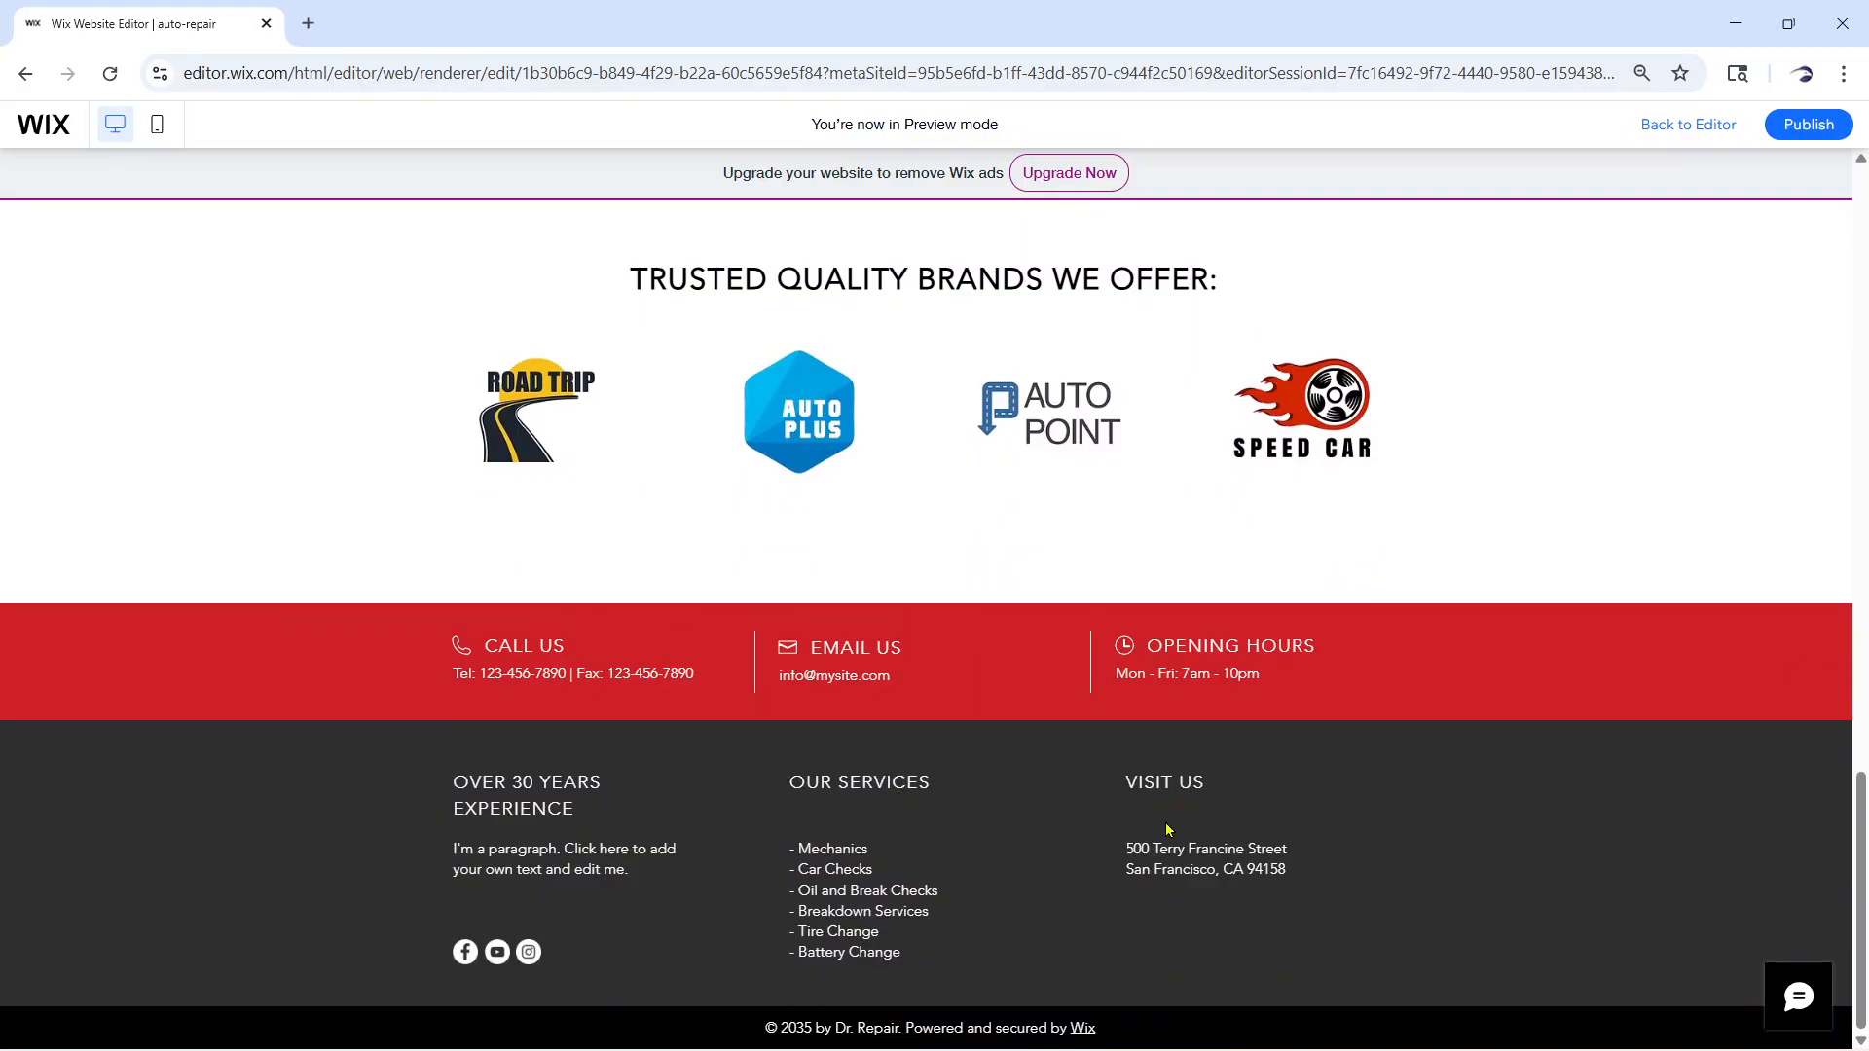
pyautogui.scroll(15, 613, 755)
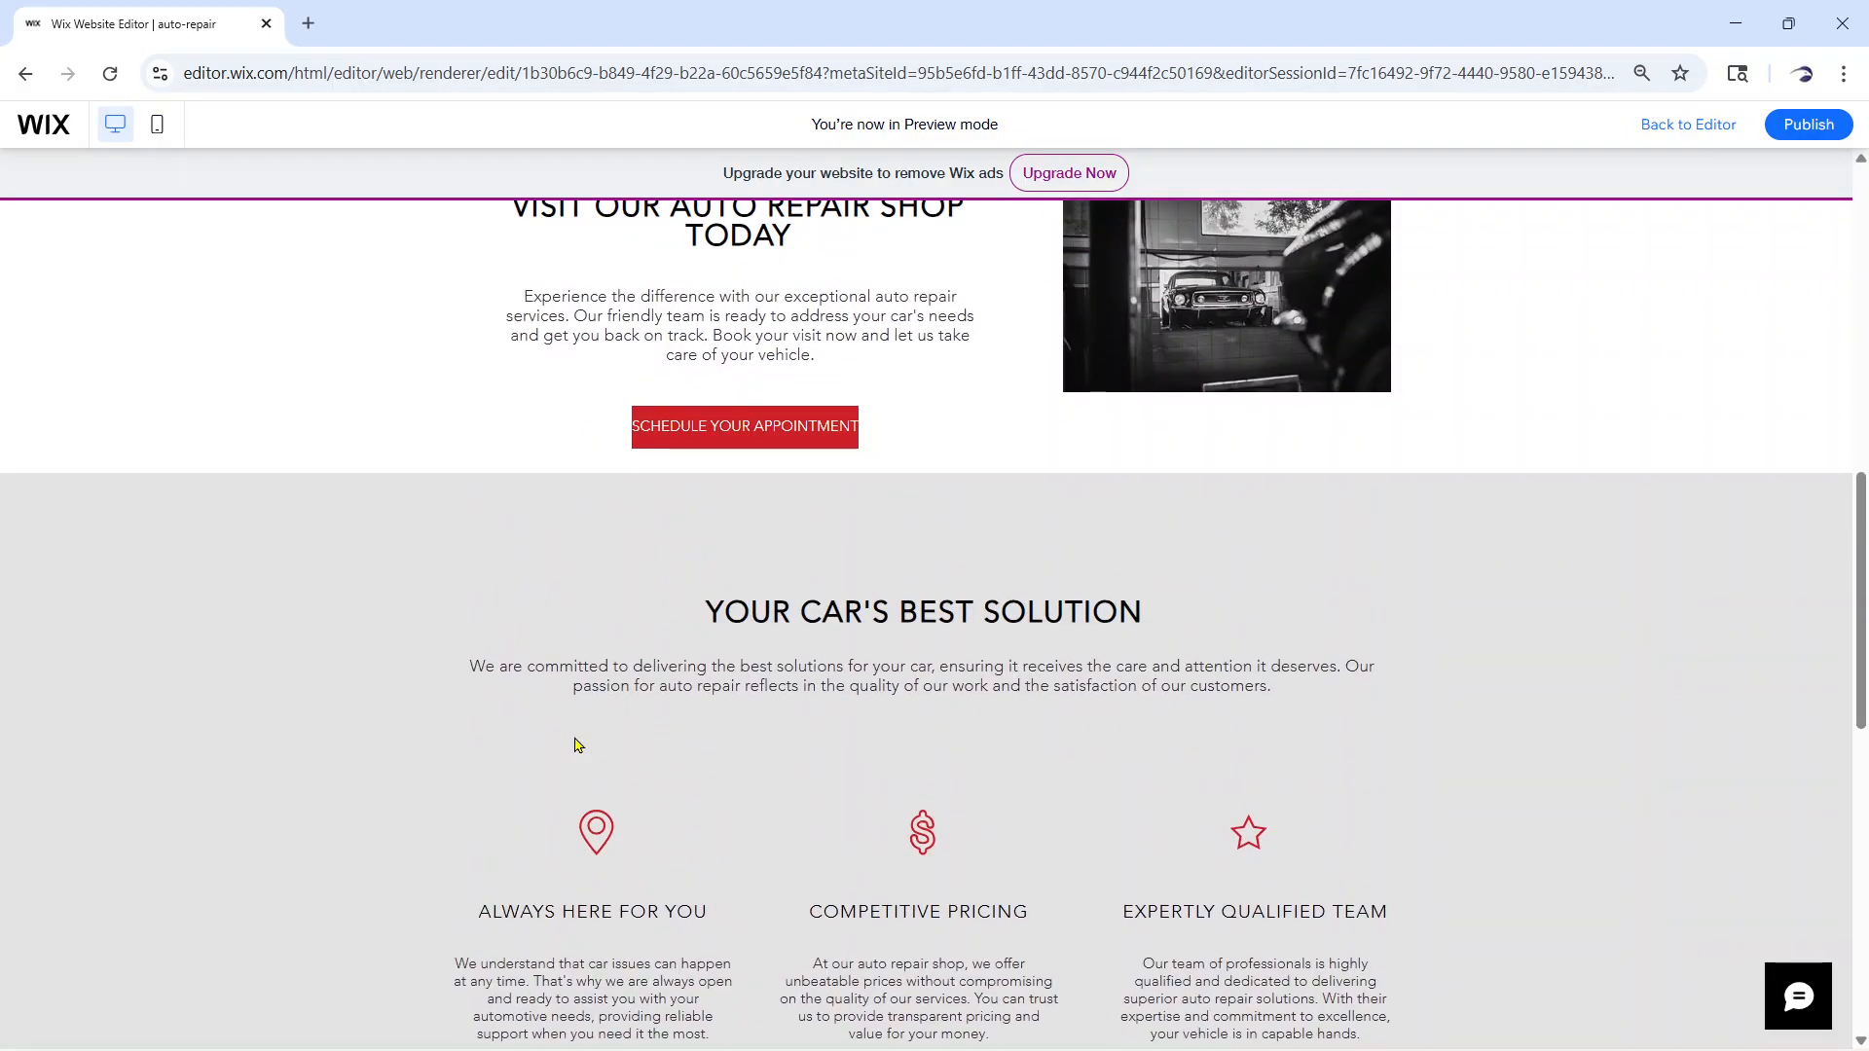
pyautogui.scroll(4, 575, 746)
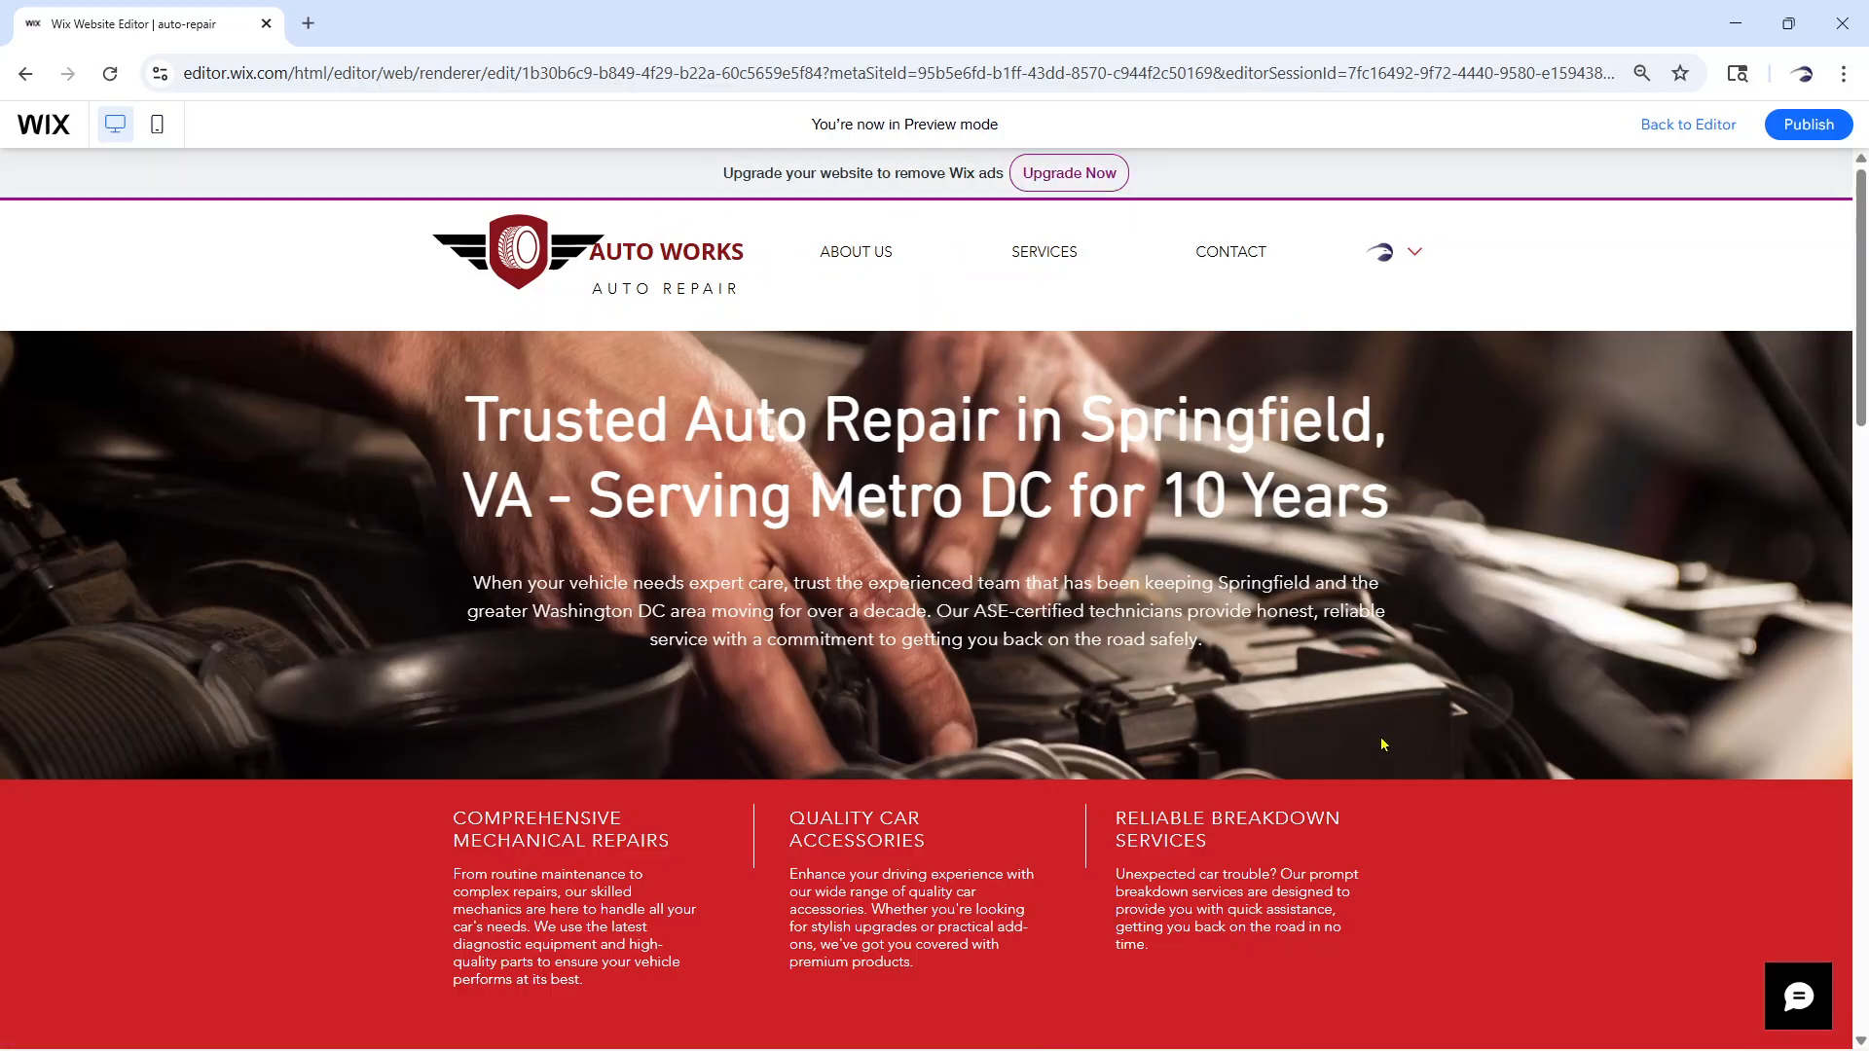
# Publish the site and view the live home page and its web address in the browser
pyautogui.click(1809, 126)
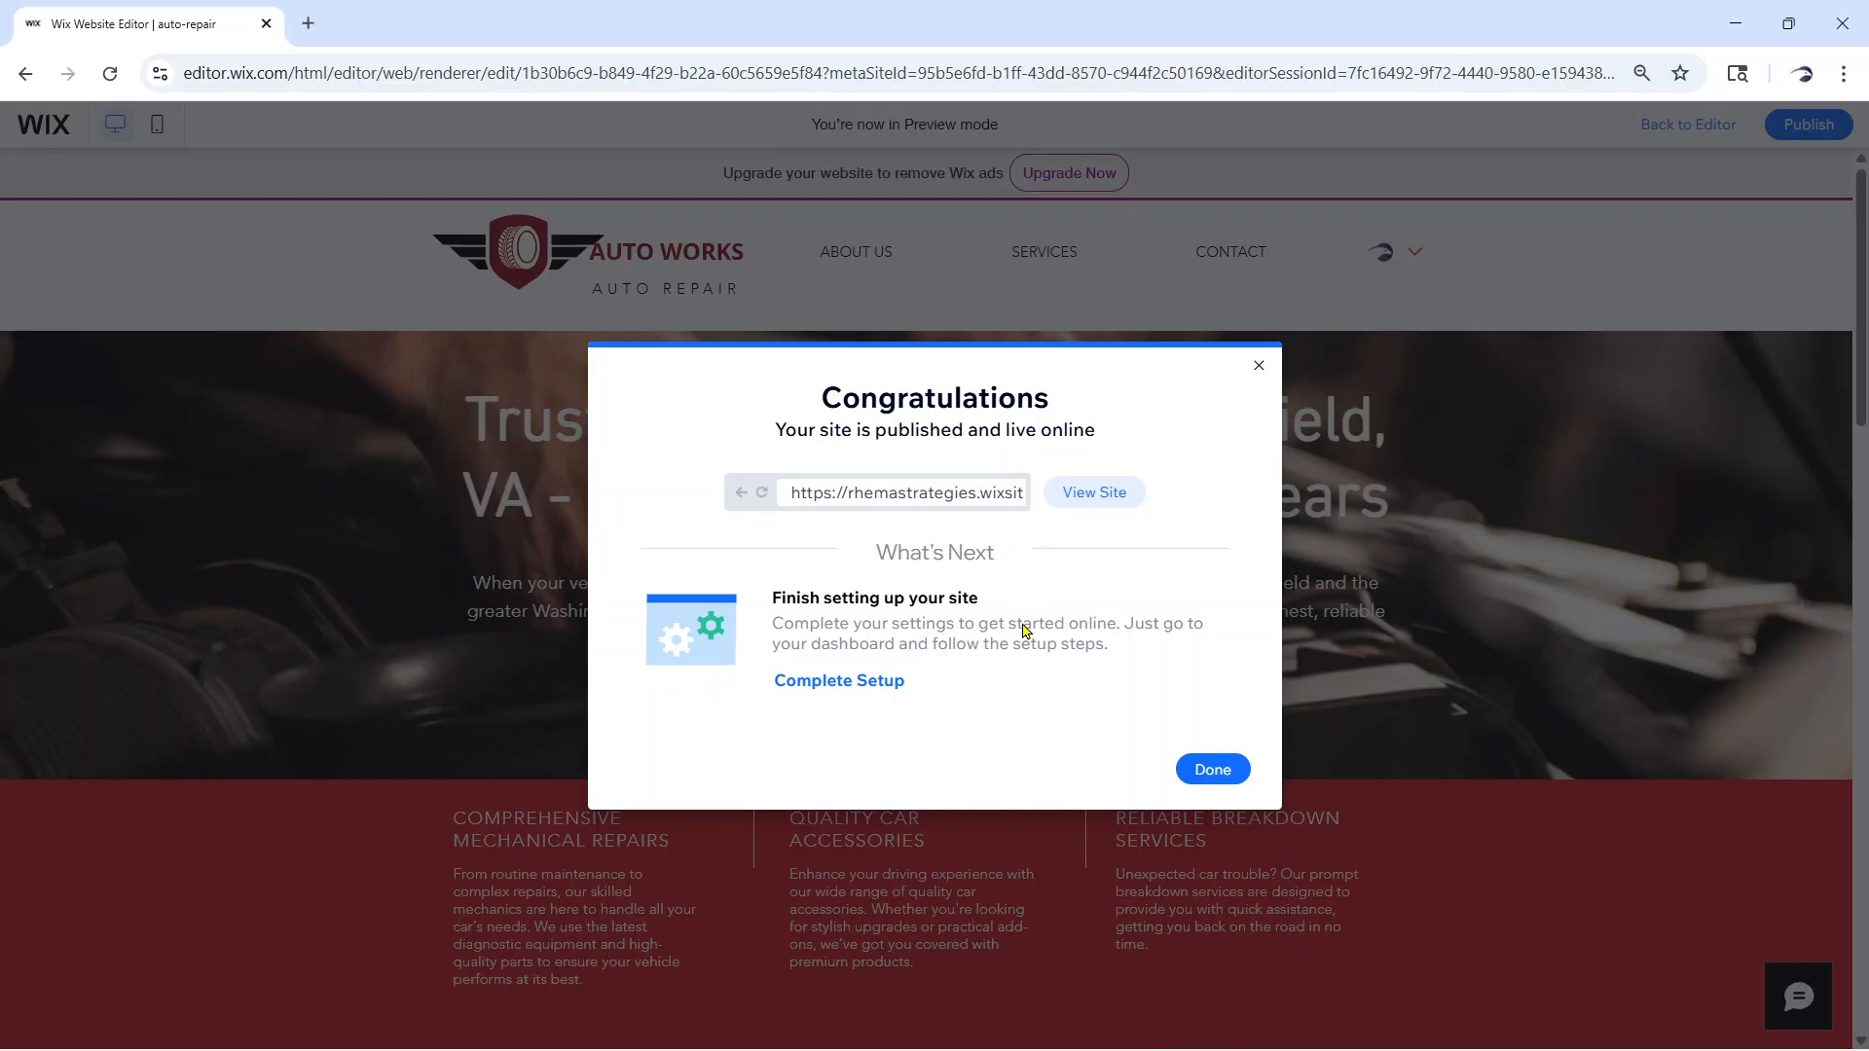
pyautogui.click(1073, 499)
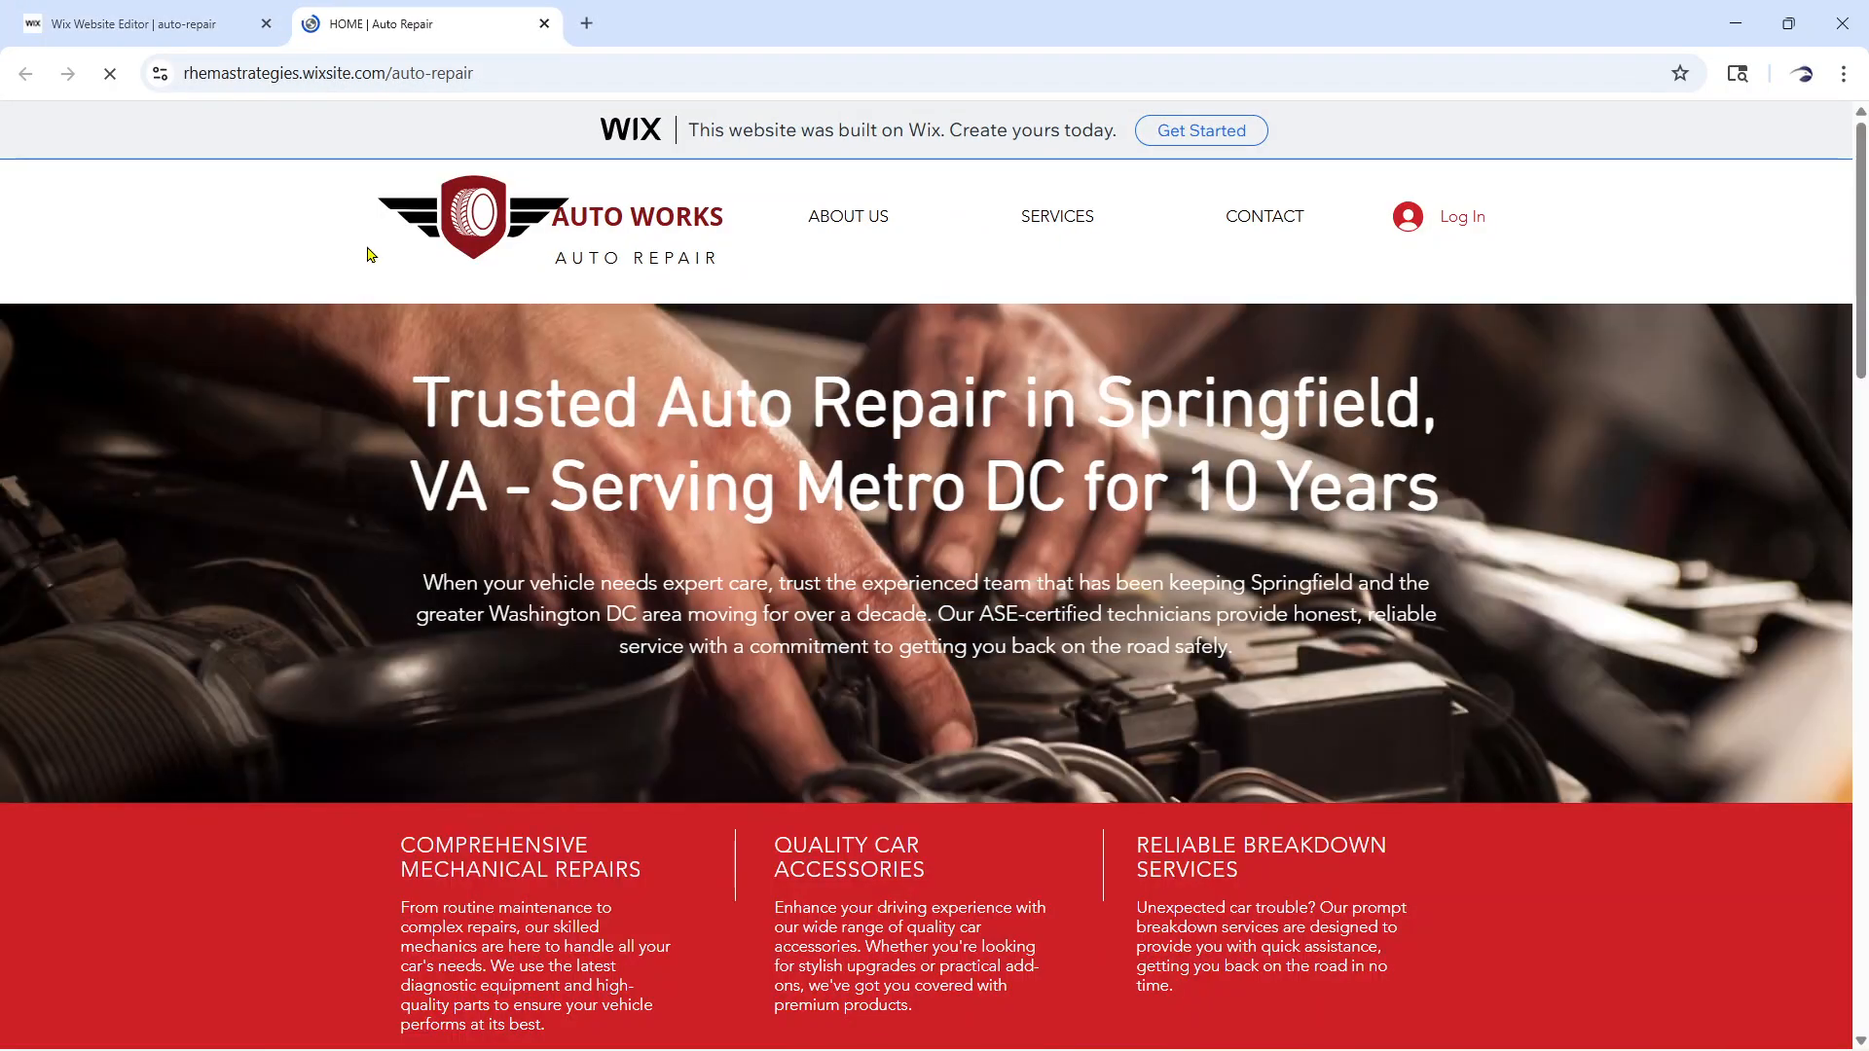
pyautogui.moveTo(493, 80); pyautogui.dragTo(147, 71)
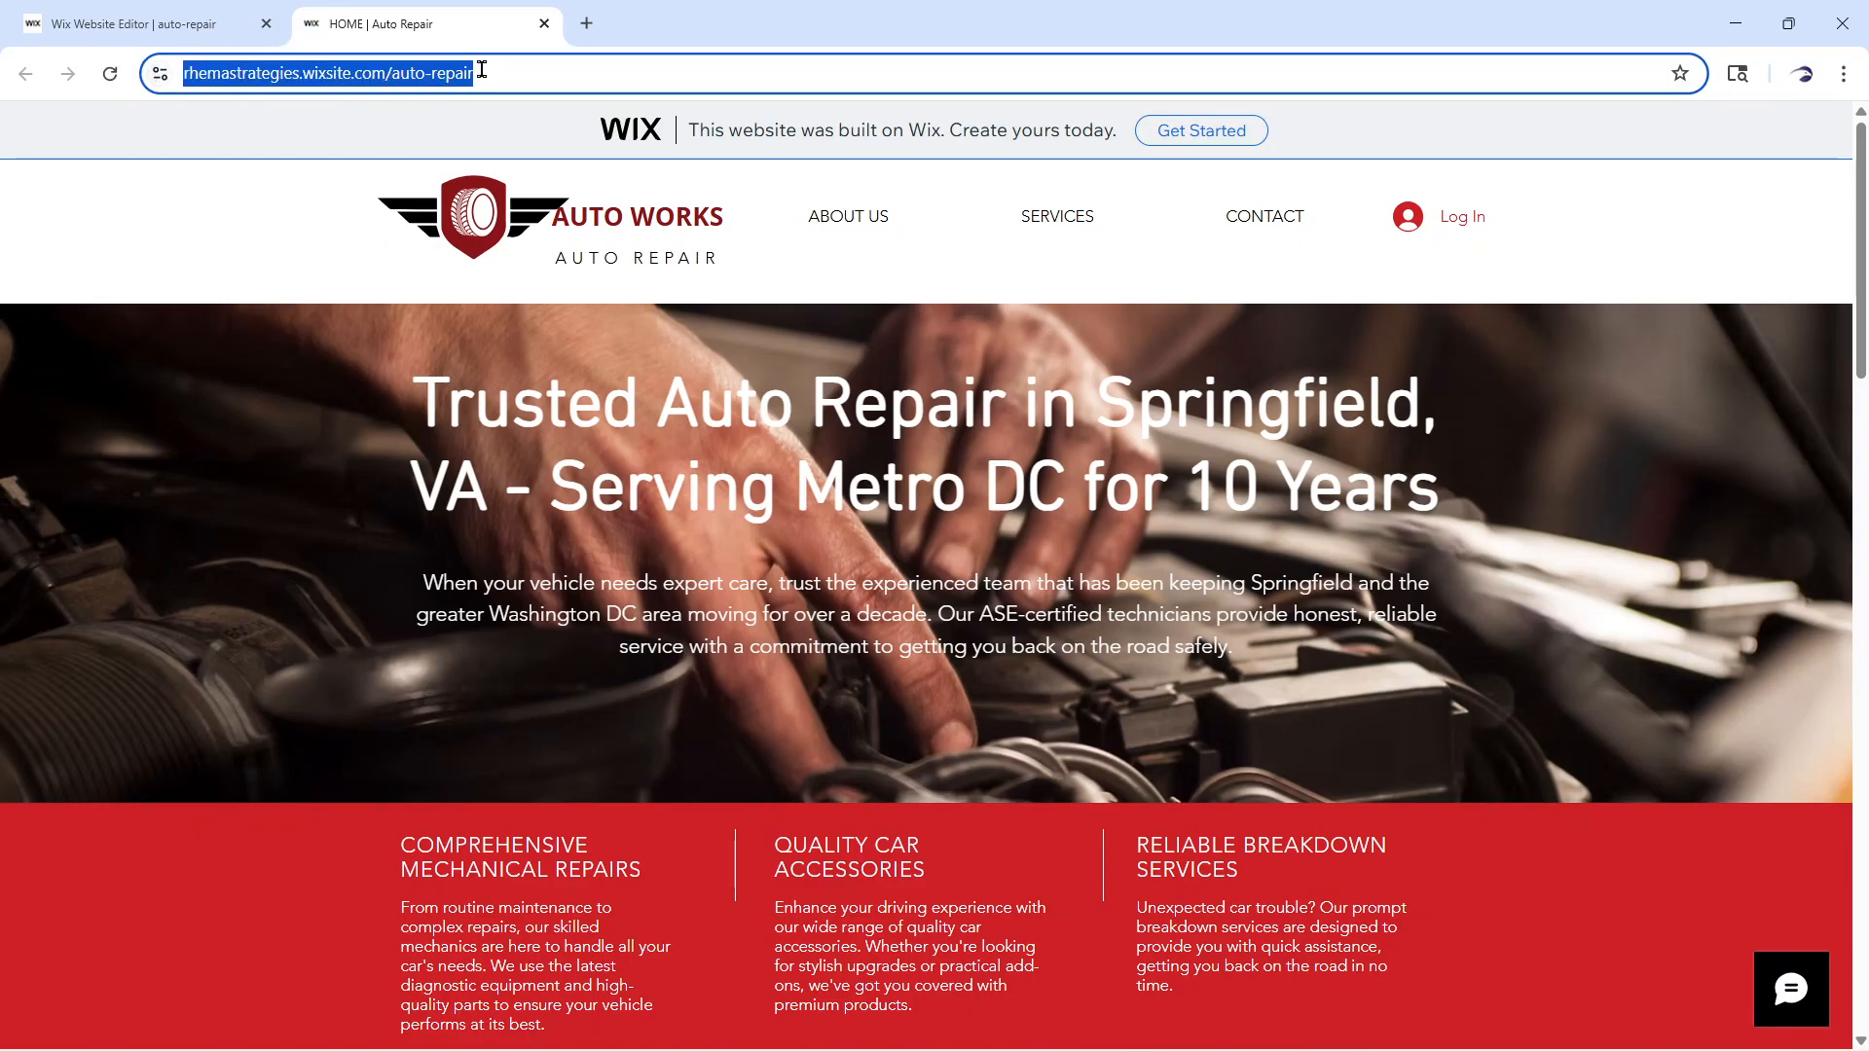
pyautogui.click(531, 65)
pyautogui.moveTo(534, 64); pyautogui.dragTo(168, 42)
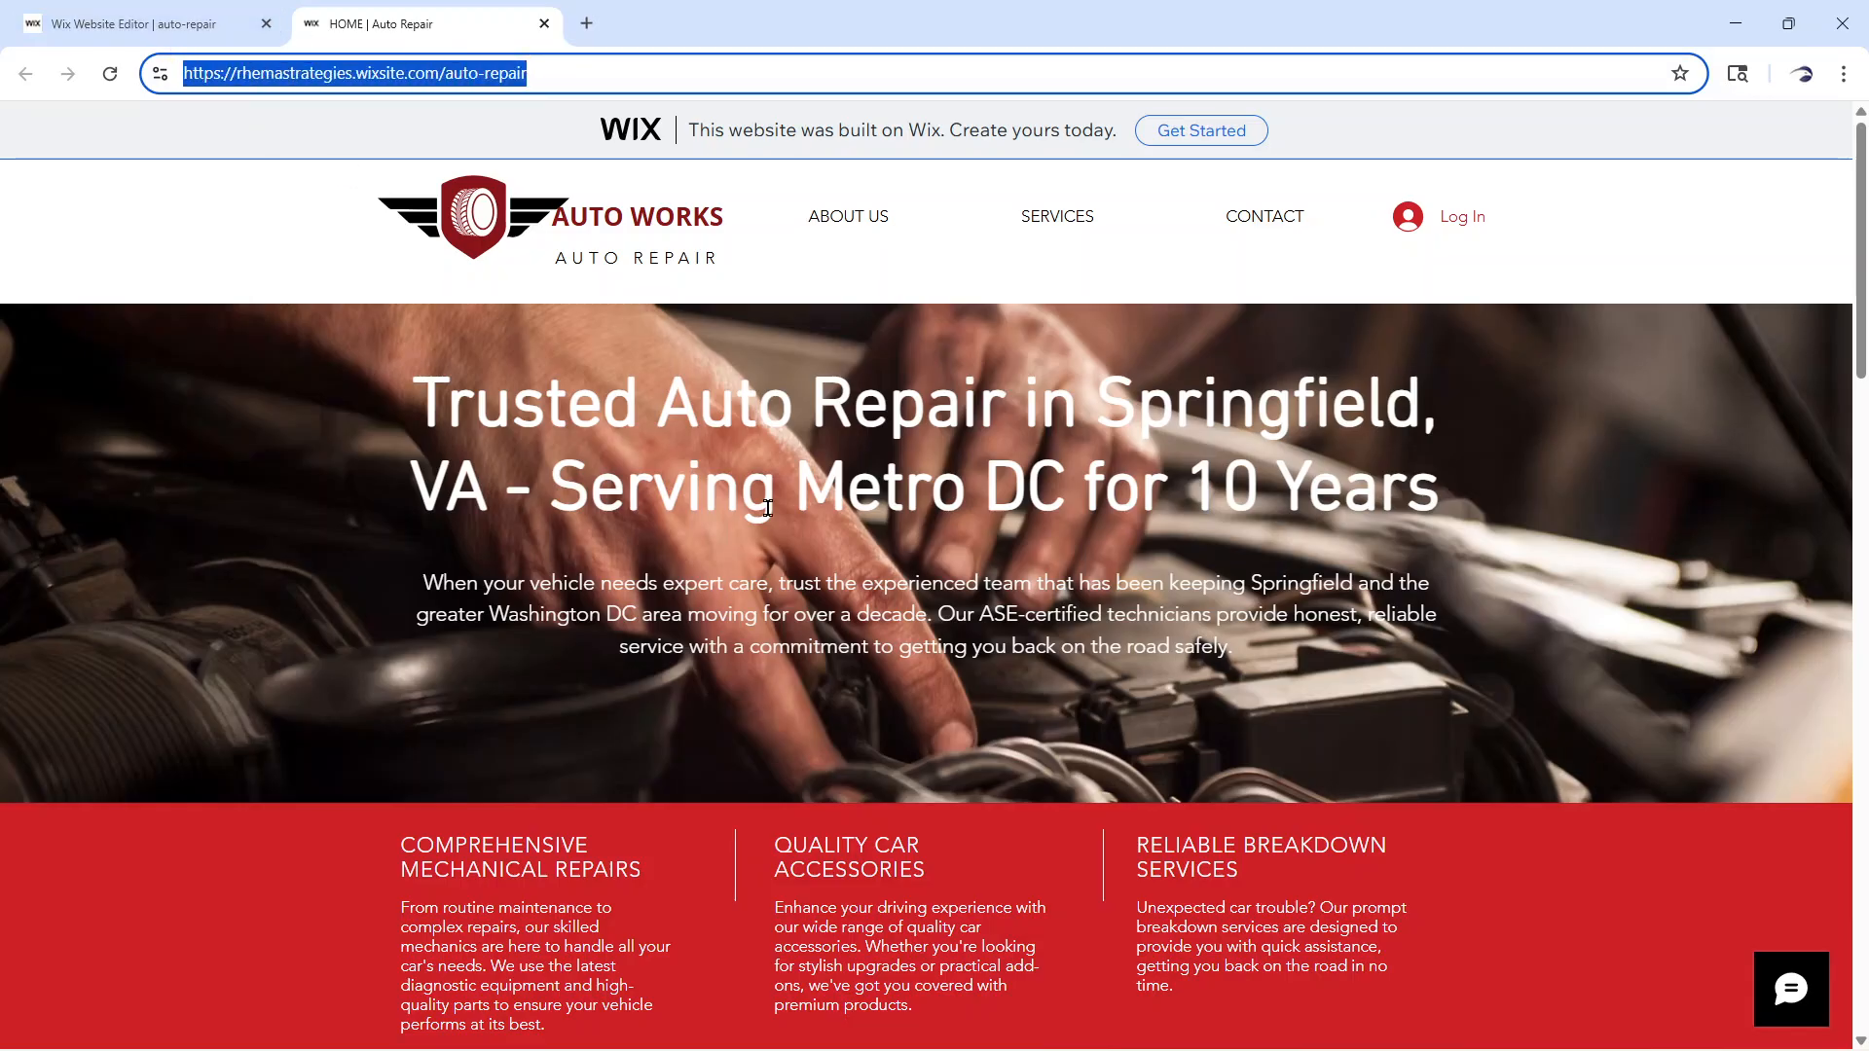
pyautogui.scroll(-12, 764, 511)
pyautogui.scroll(12, 764, 514)
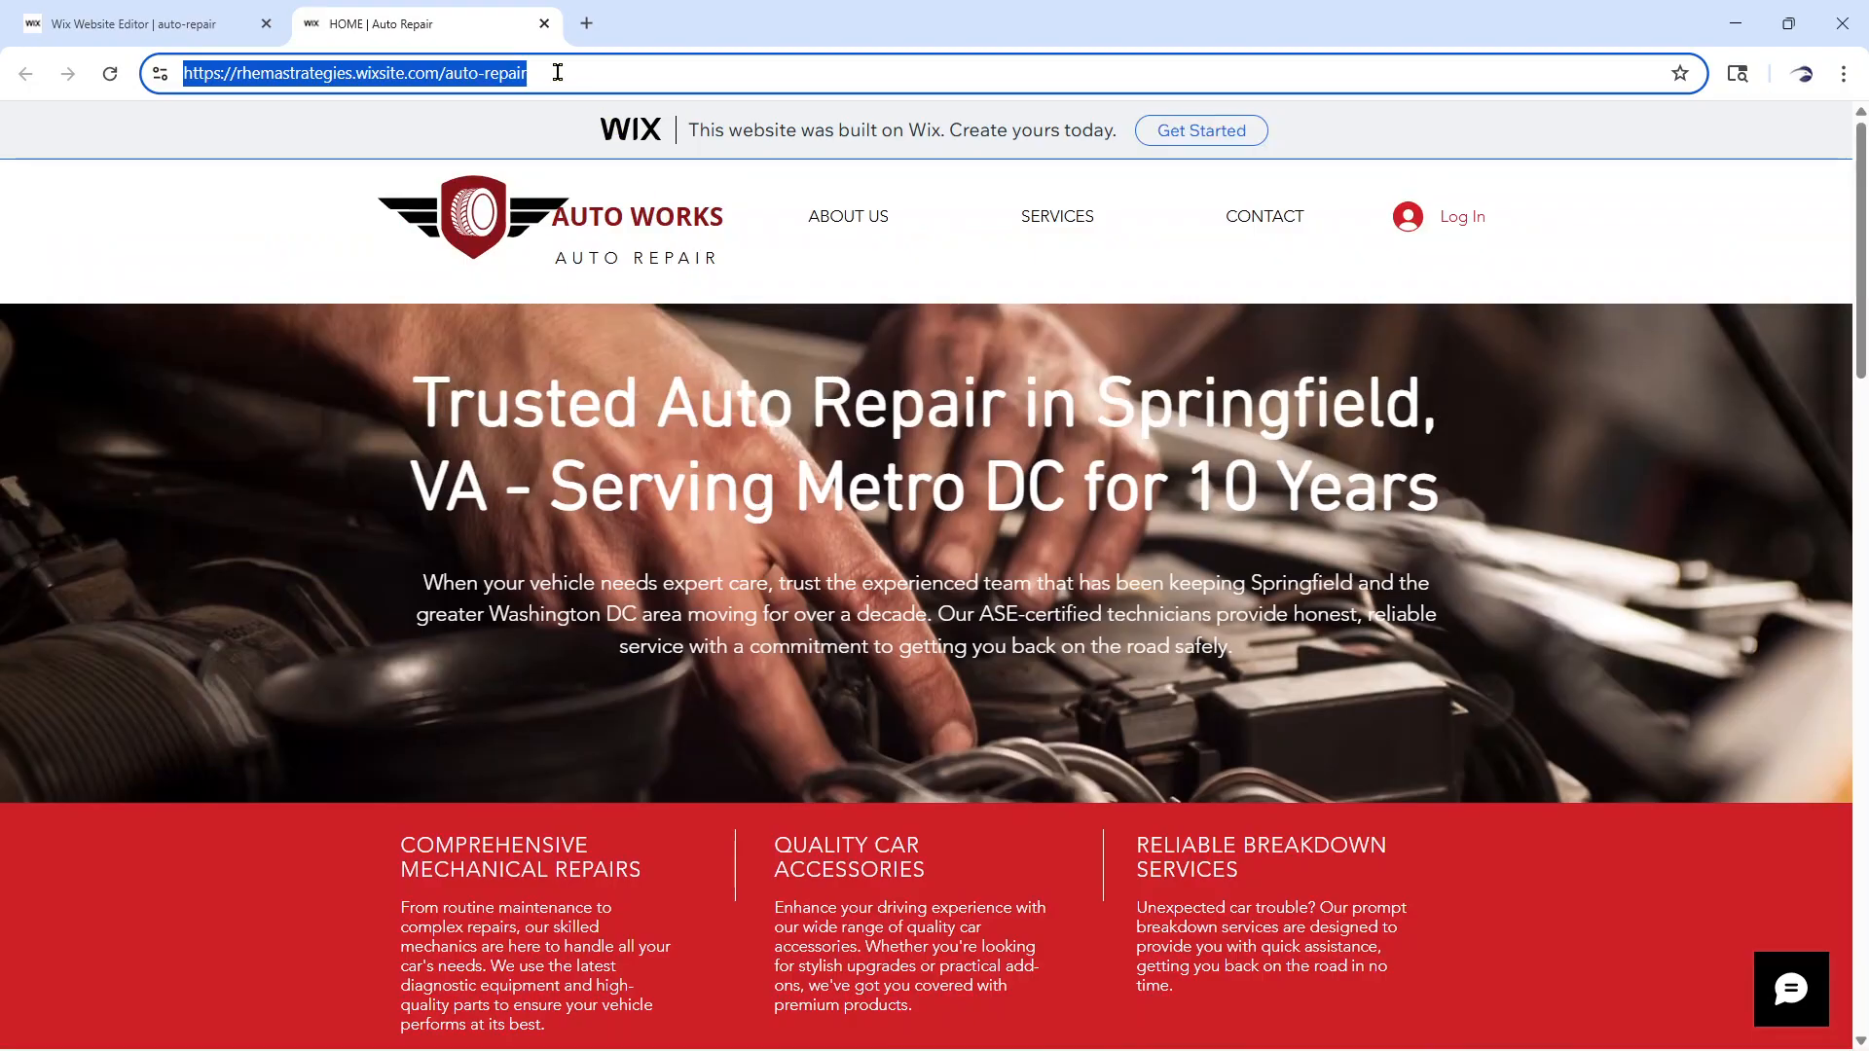
pyautogui.moveTo(558, 72); pyautogui.dragTo(151, 72)
pyautogui.click(548, 72)
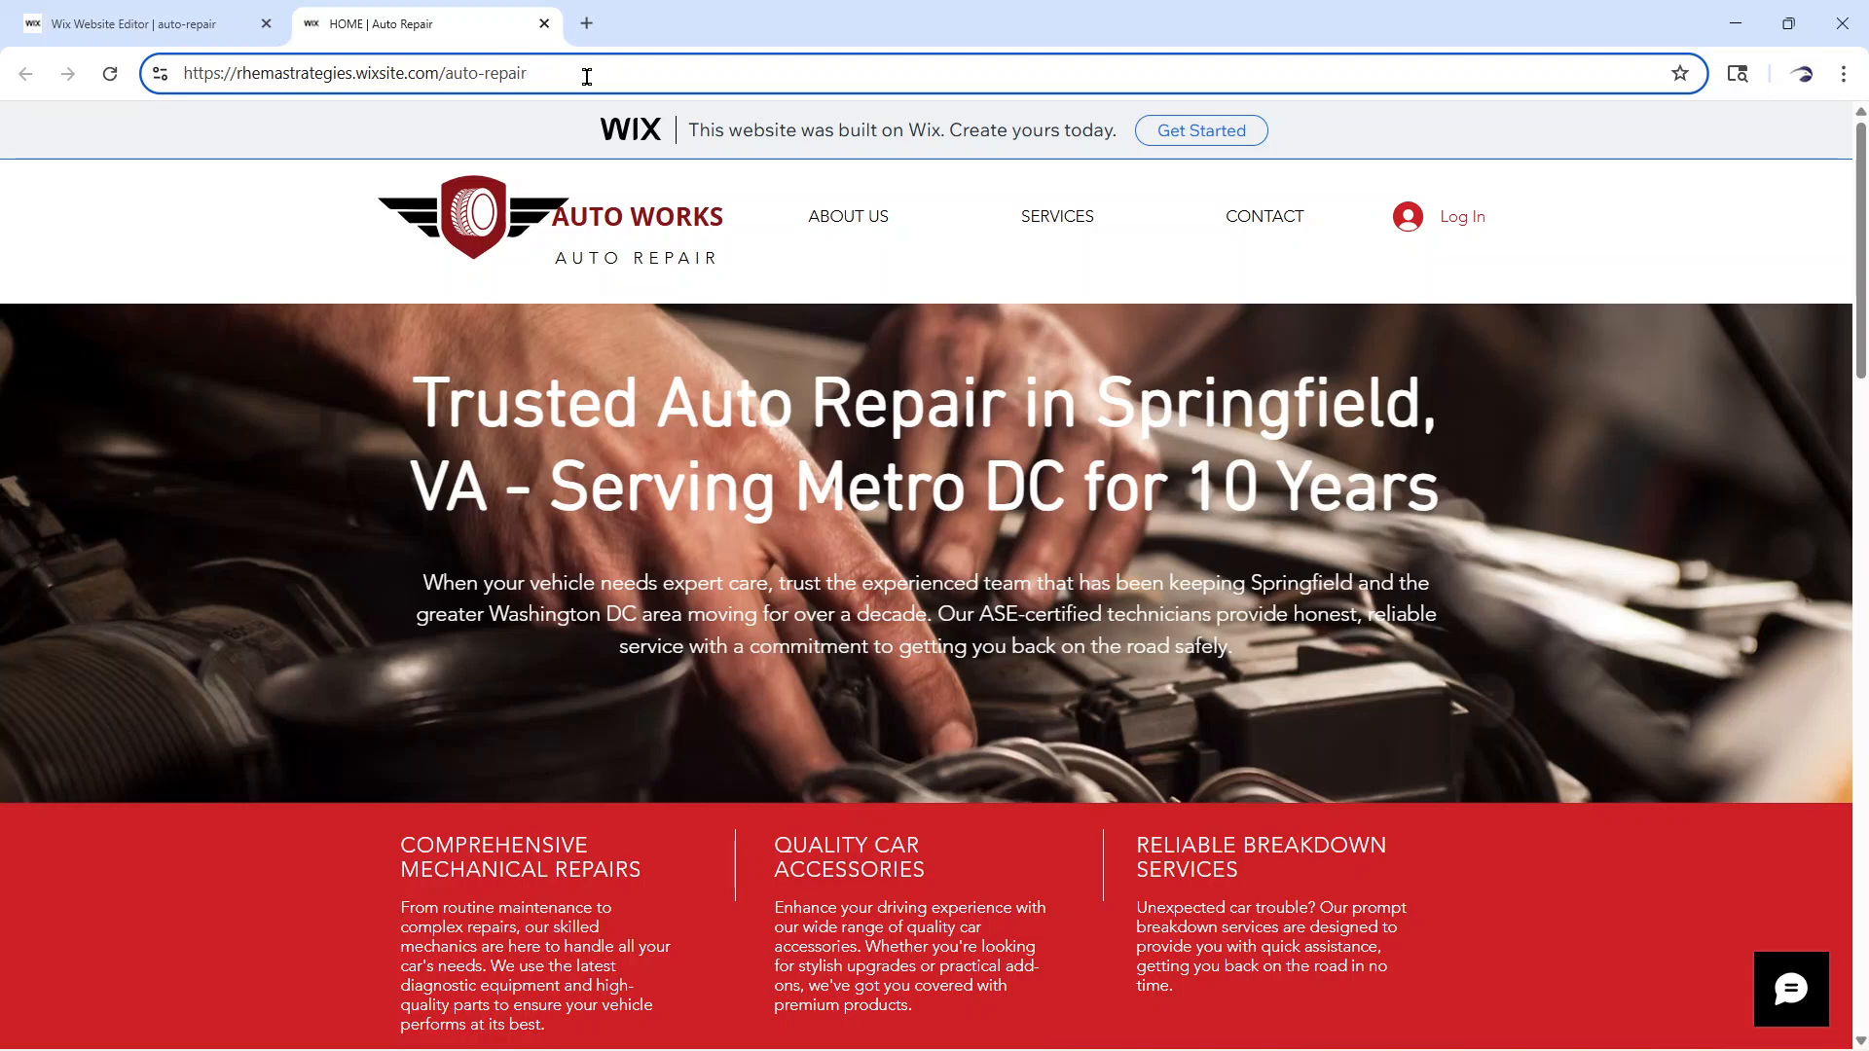
# Return to the Wix editor, finish the publishing confirmation and dismiss the offer to edit the mobile site
pyautogui.click(165, 29)
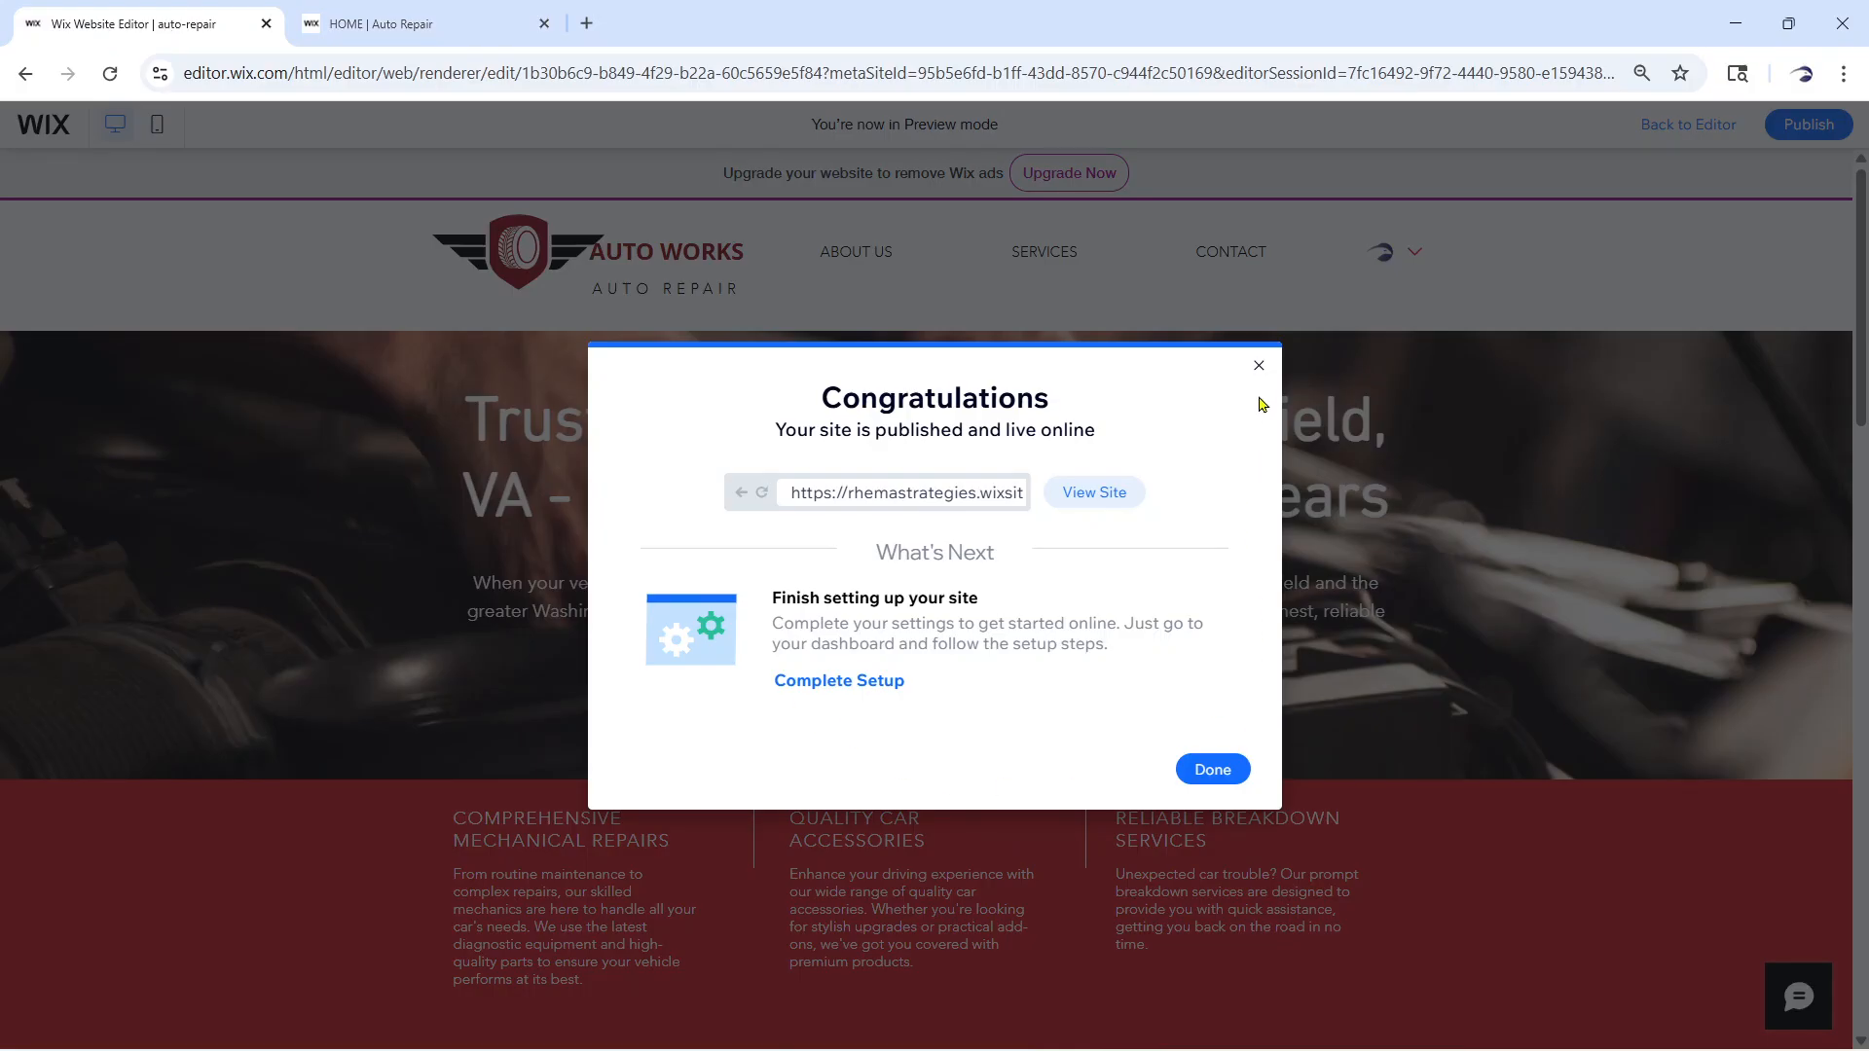
pyautogui.click(1198, 774)
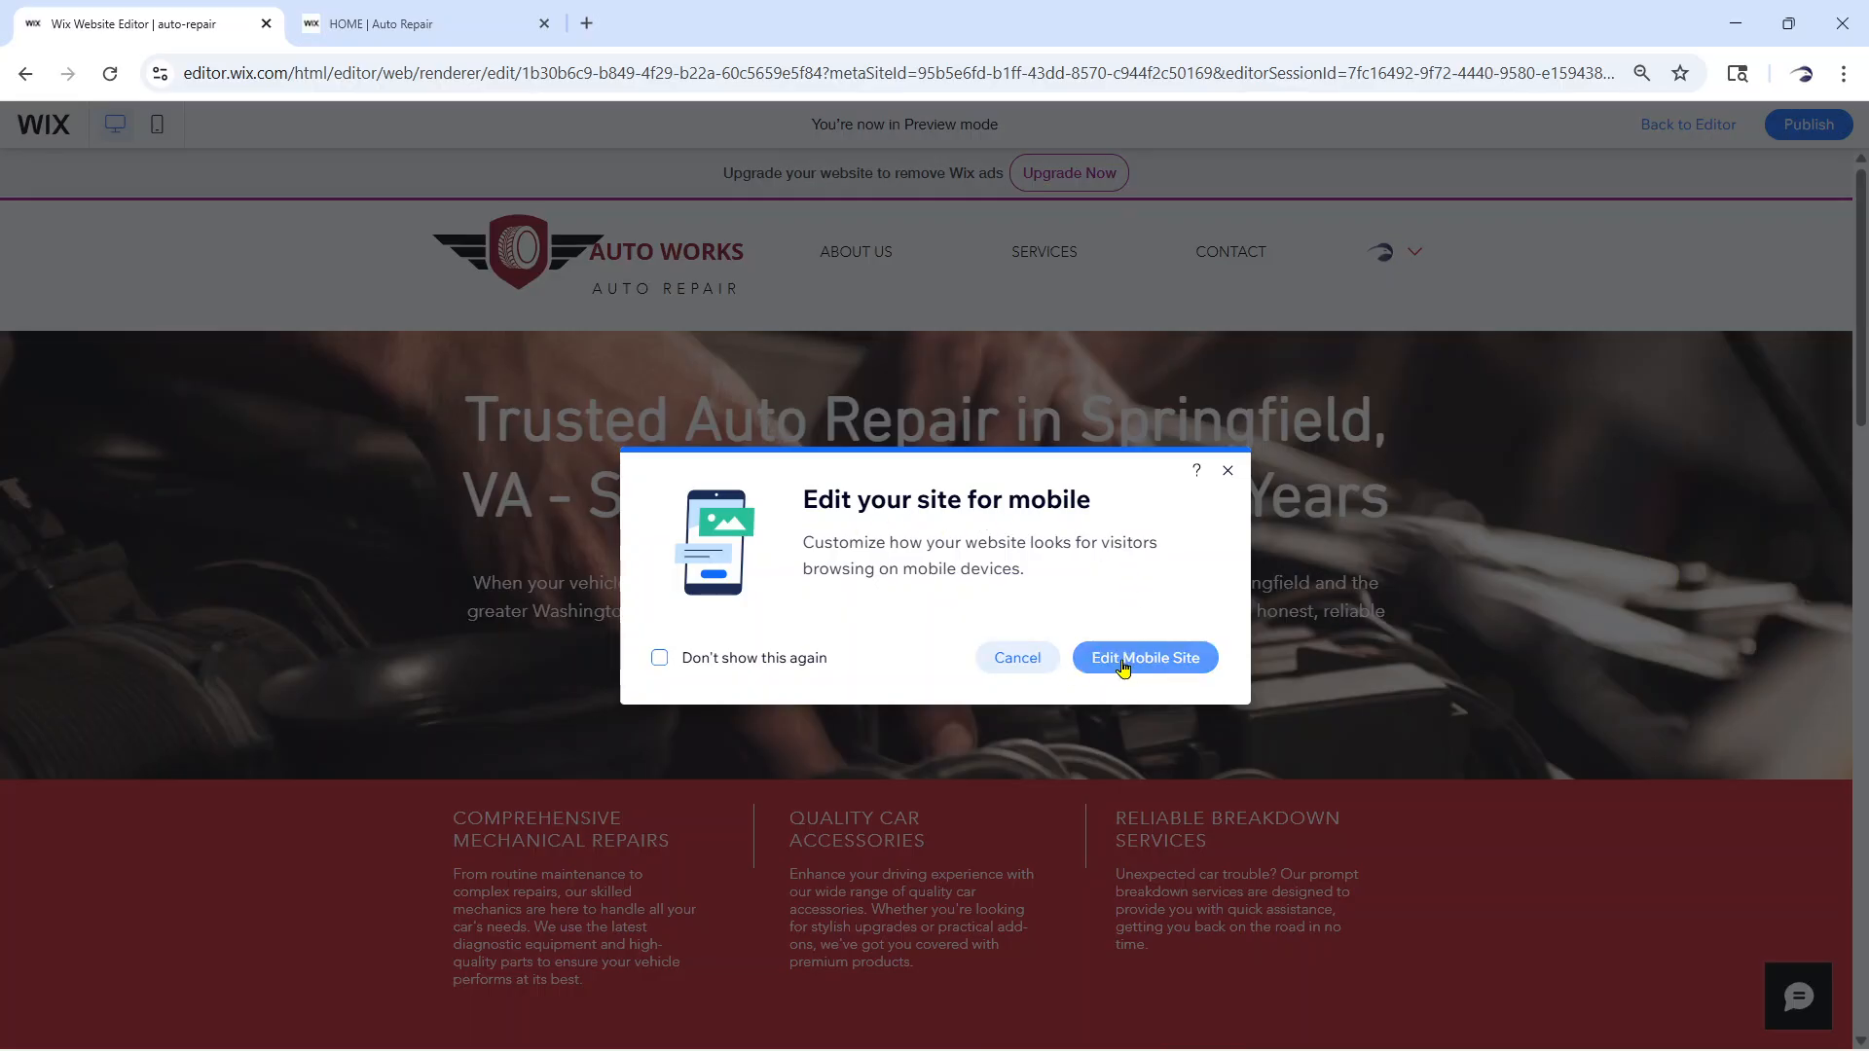
pyautogui.click(1225, 472)
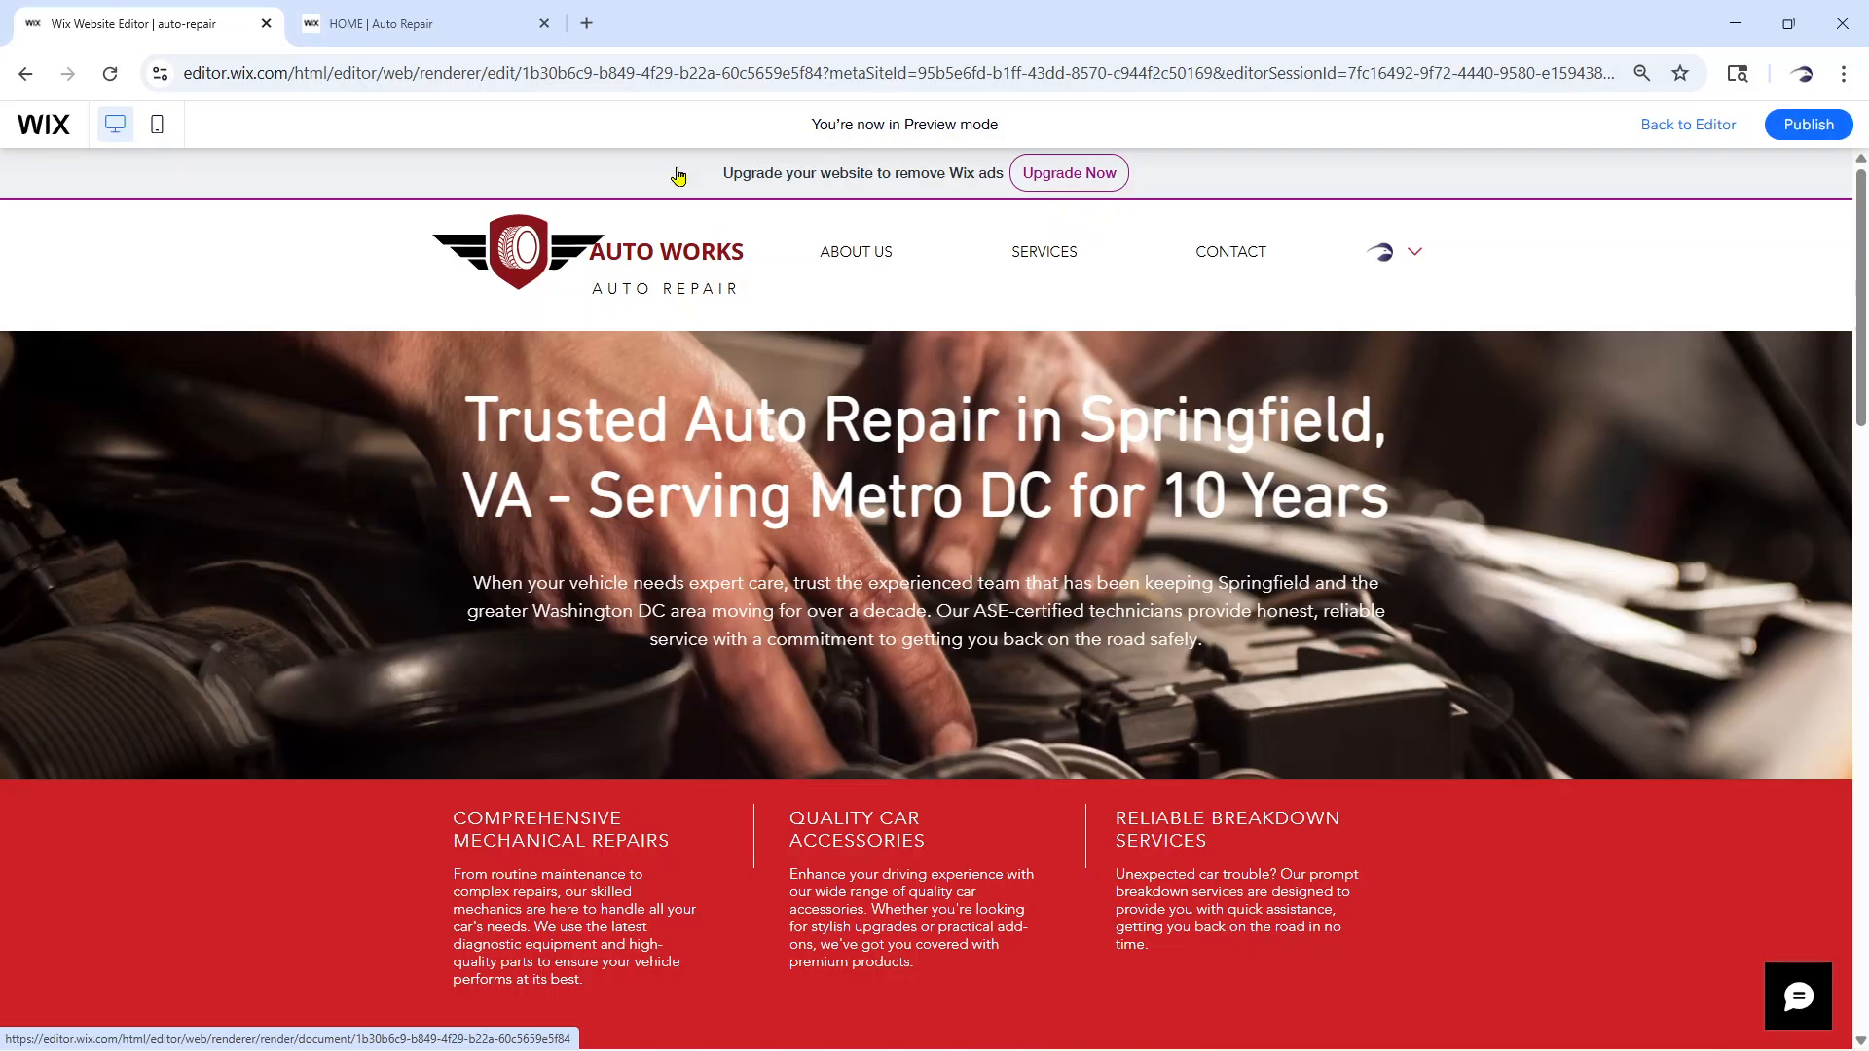
# Recheck the live site's free web address and look over the home page and Wix ads banner in the editor preview
pyautogui.click(429, 23)
pyautogui.moveTo(540, 86); pyautogui.dragTo(158, 63)
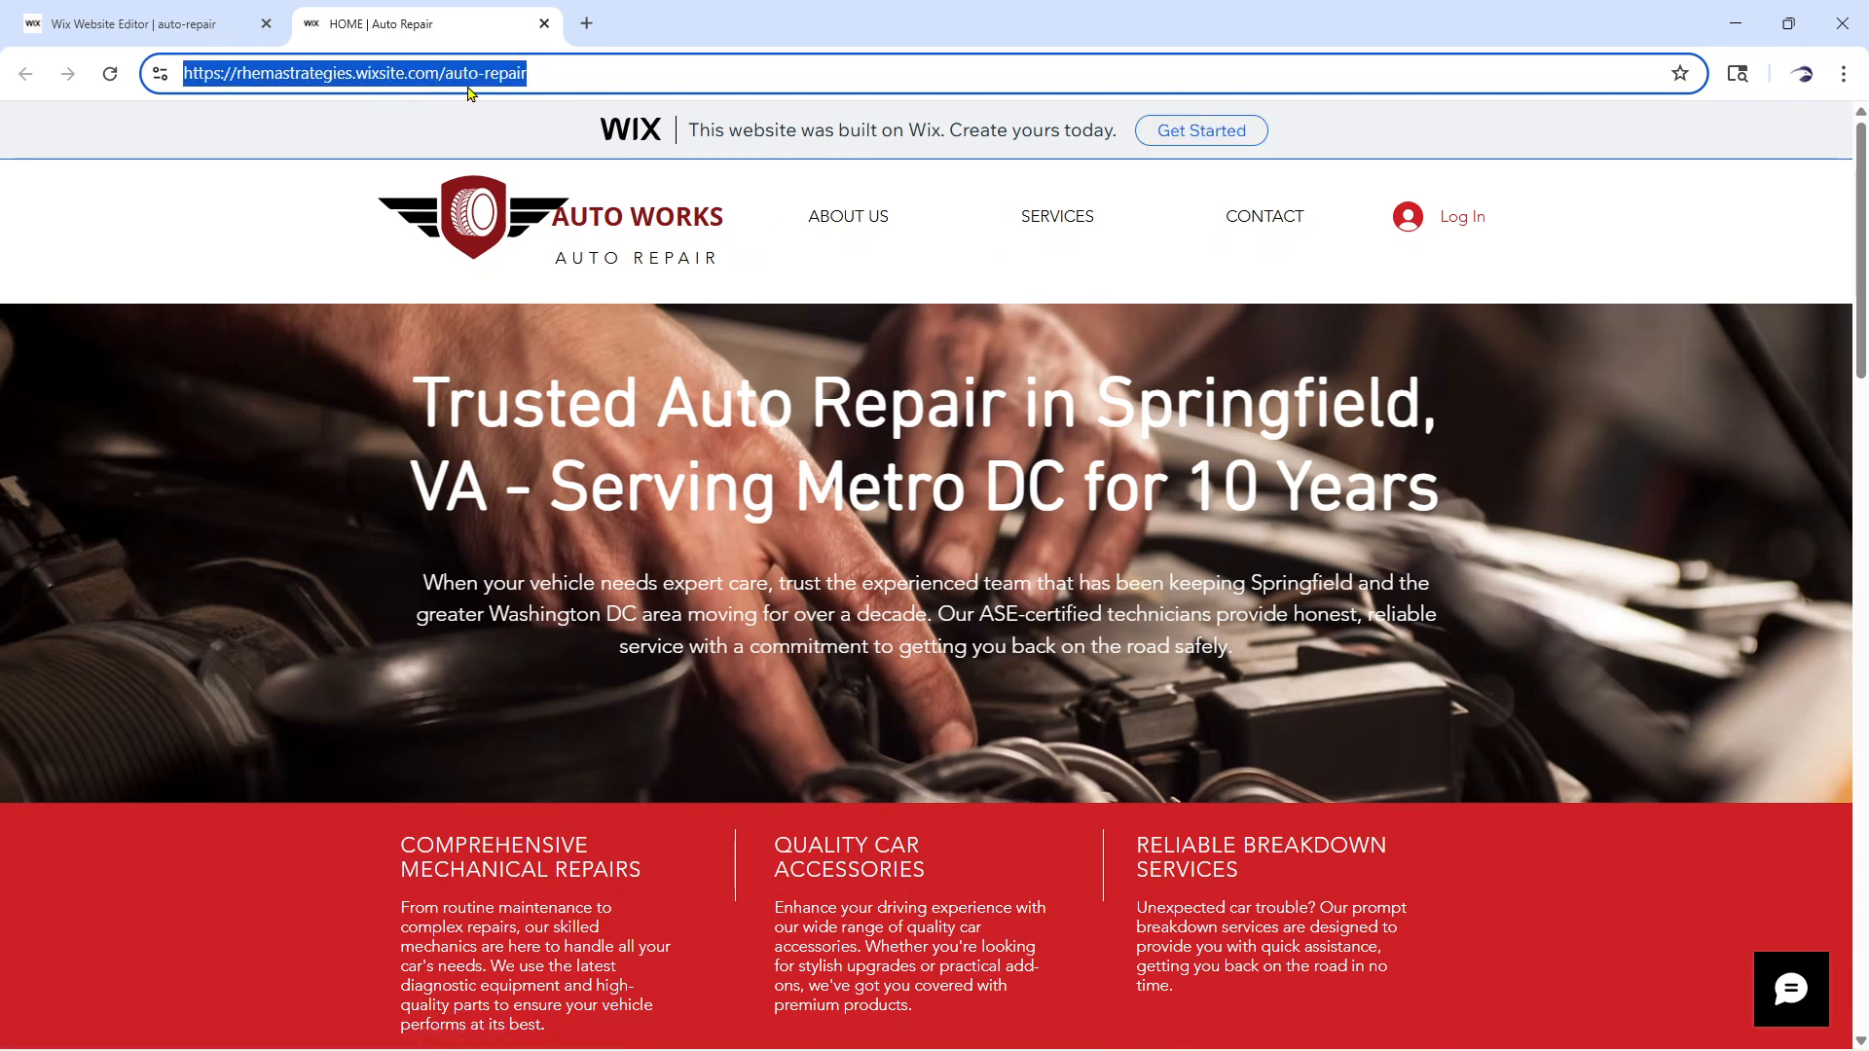
pyautogui.click(569, 79)
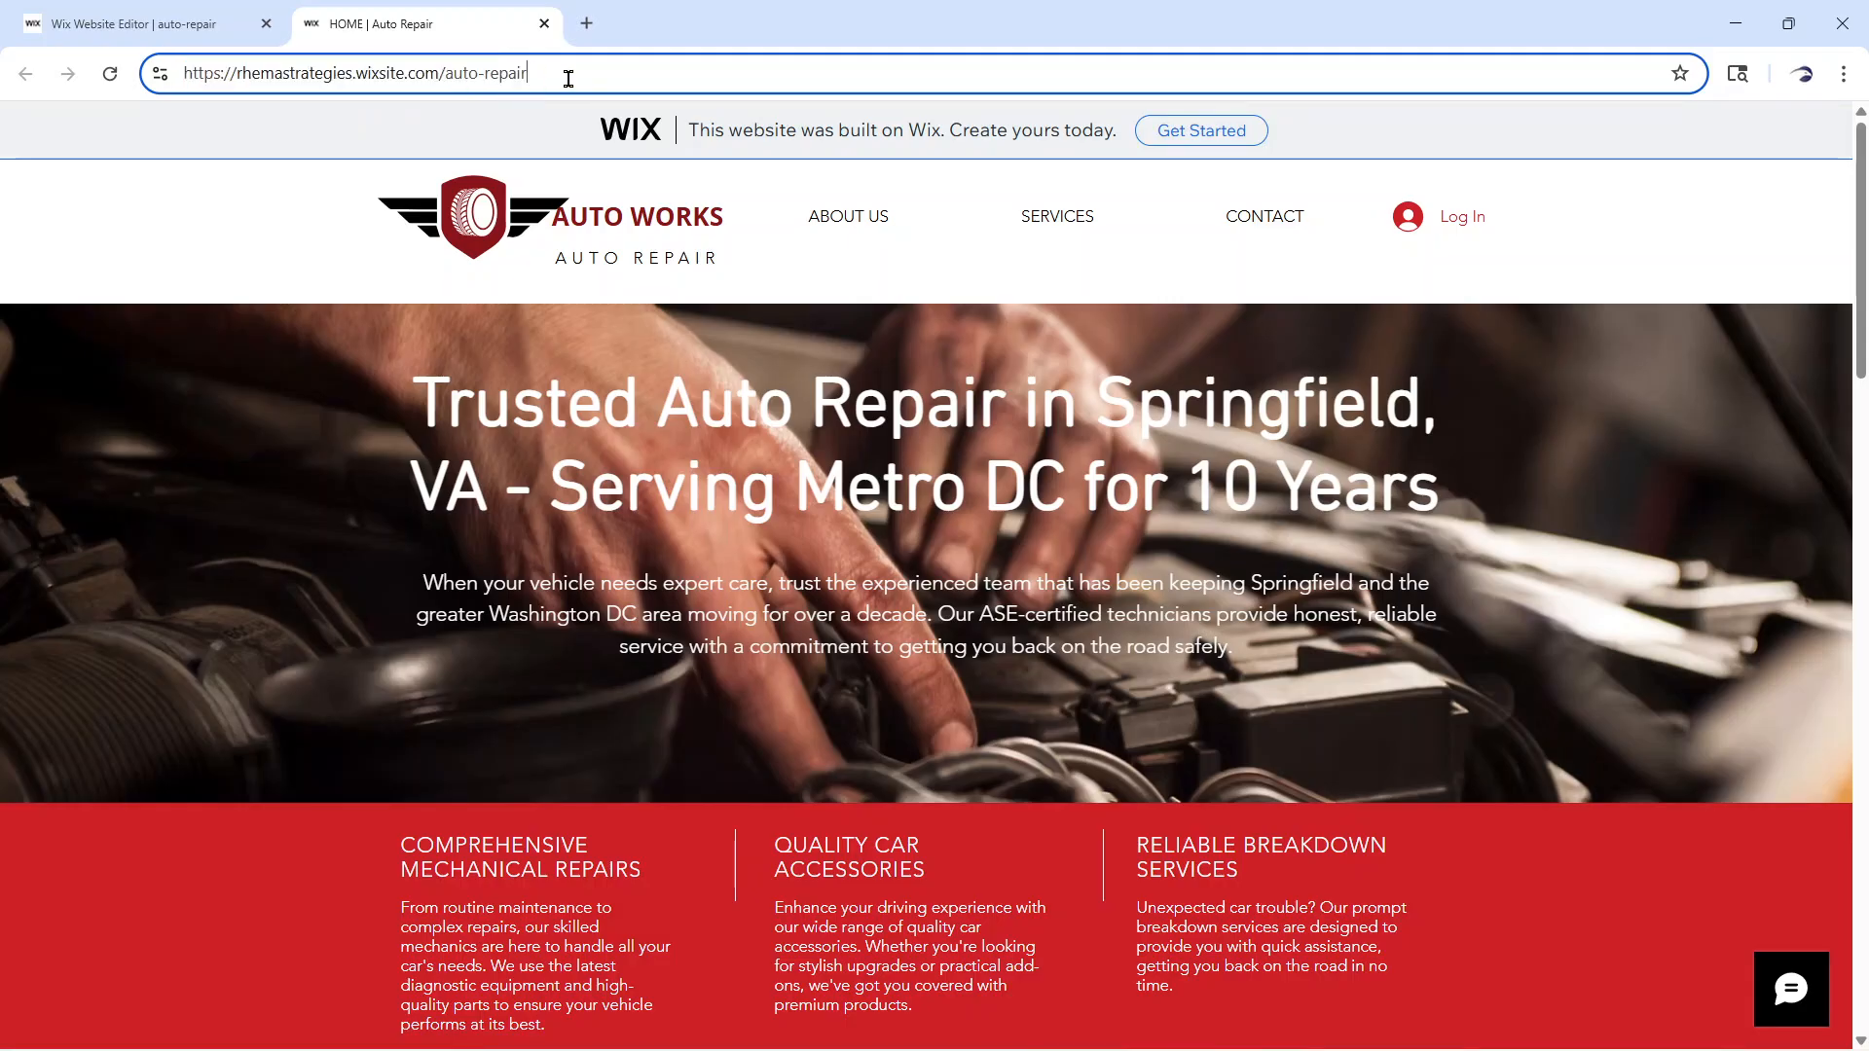
pyautogui.click(185, 20)
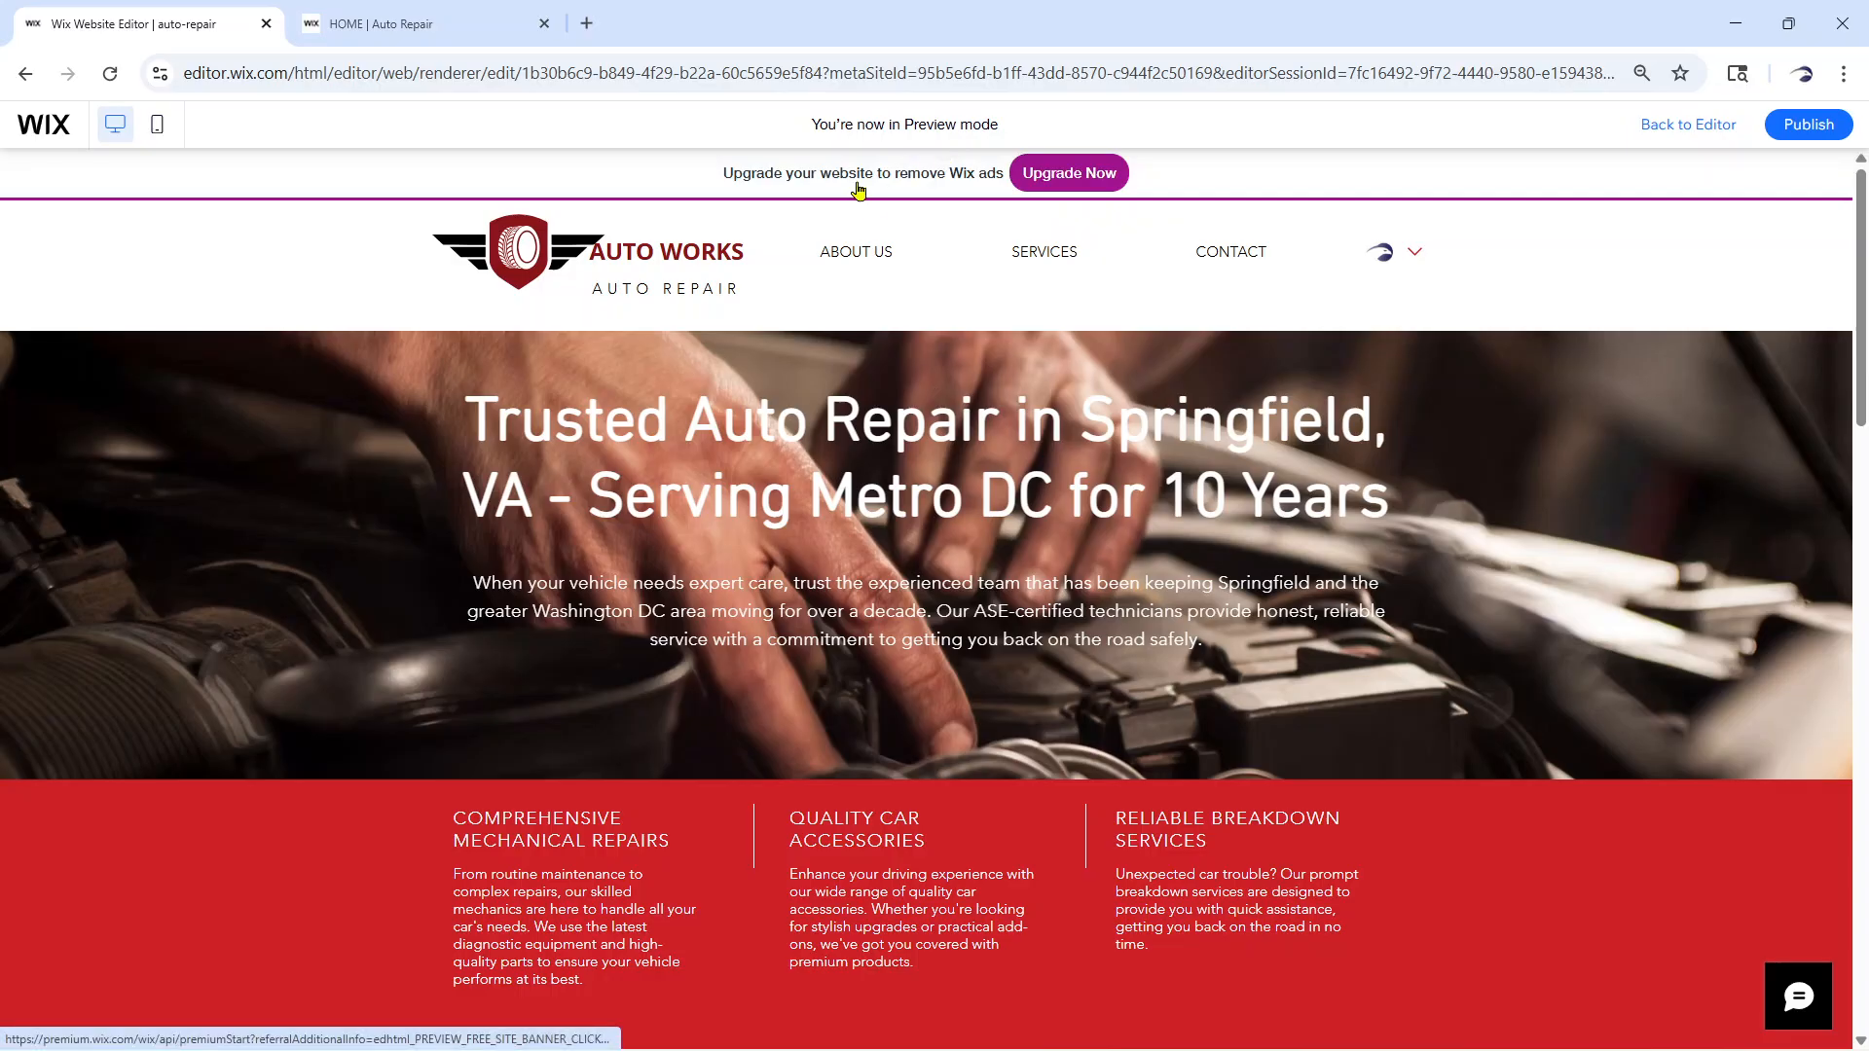
pyautogui.scroll(-15, 1043, 668)
pyautogui.scroll(15, 1043, 667)
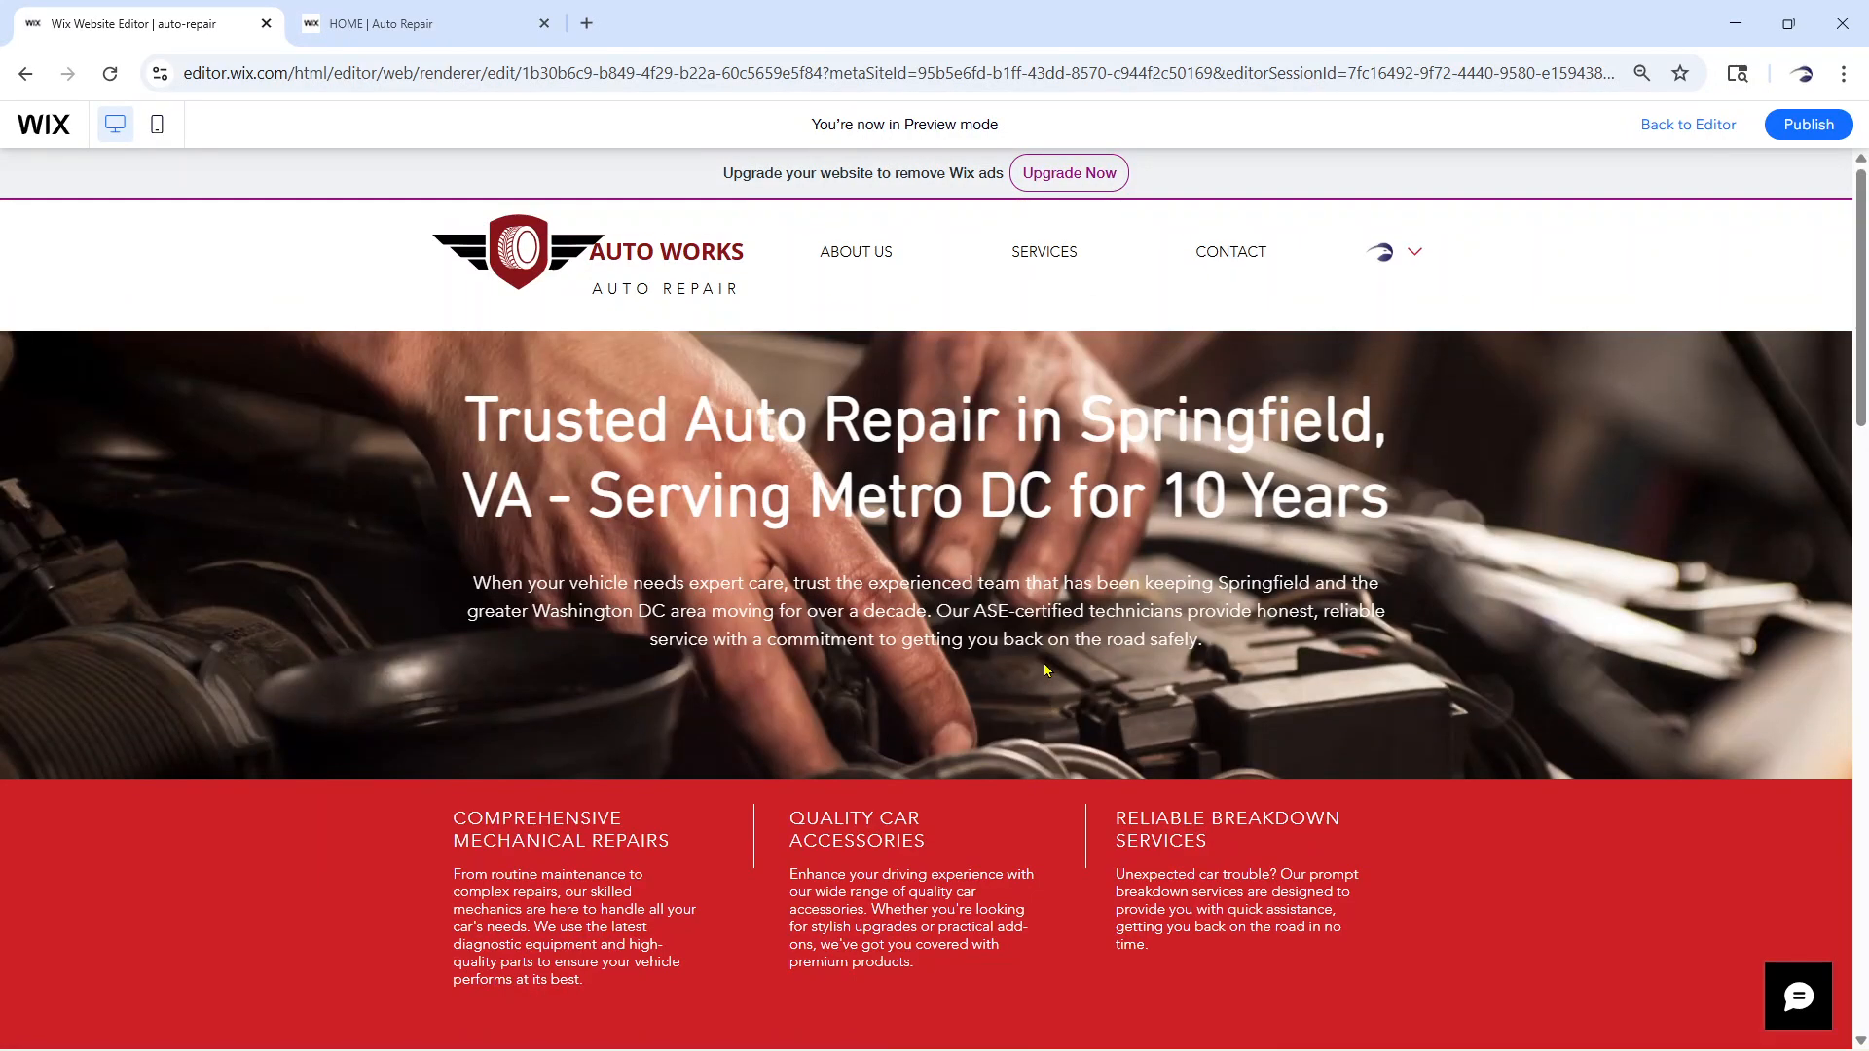
# Open the premium upgrade options for the Auto Repair site and examine the plan prices and included features
pyautogui.click(1058, 184)
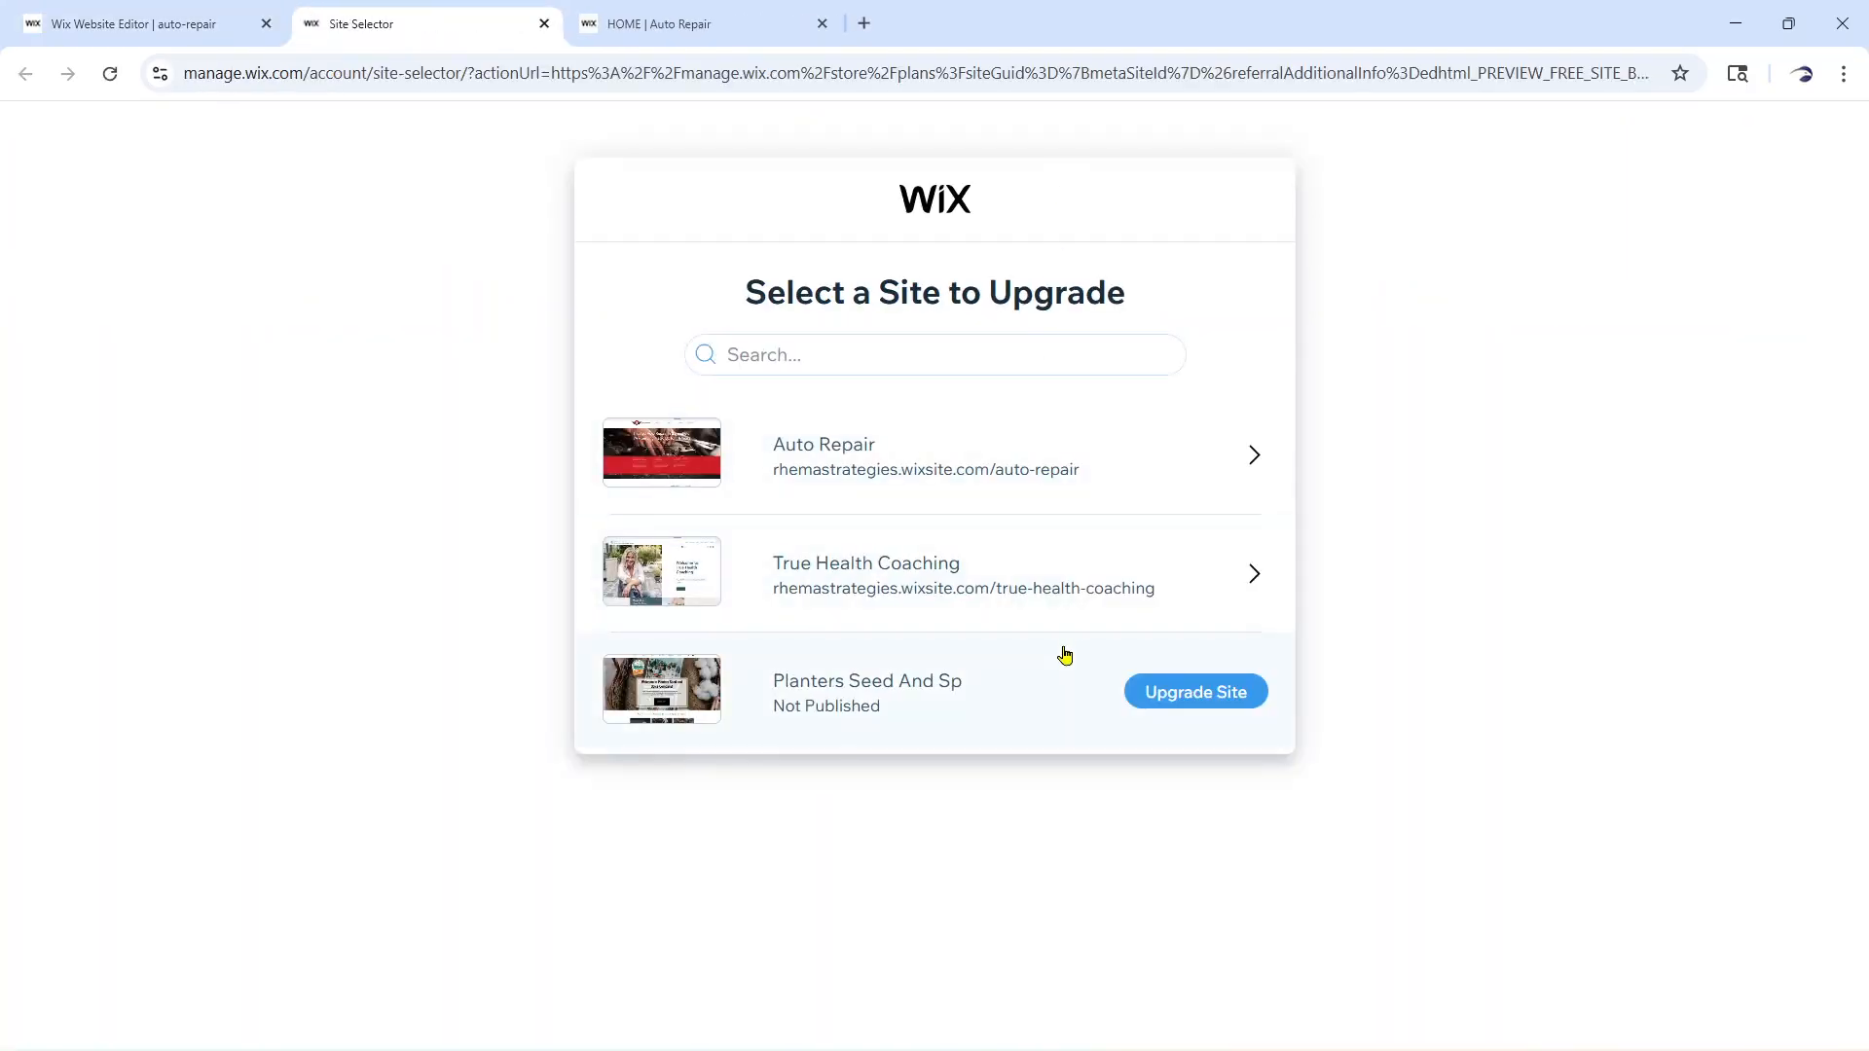
pyautogui.moveTo(1055, 471)
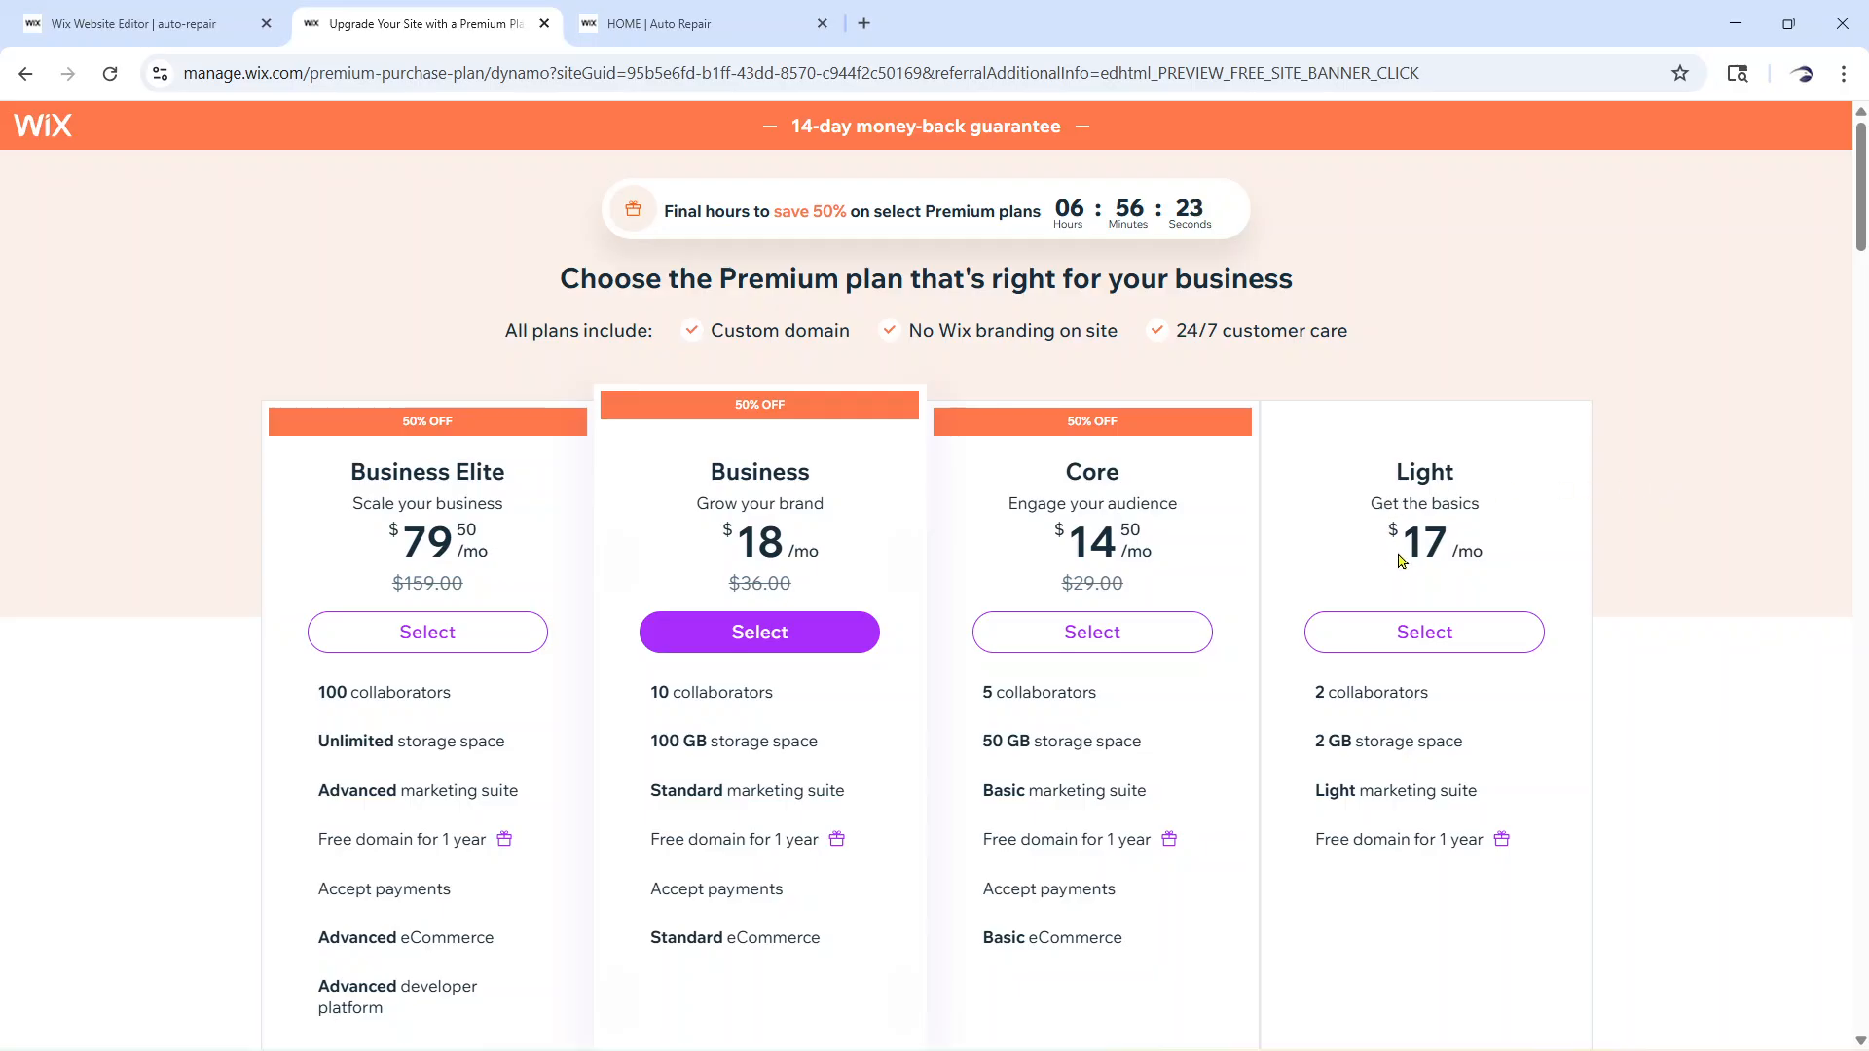
pyautogui.moveTo(1409, 552); pyautogui.dragTo(1441, 555)
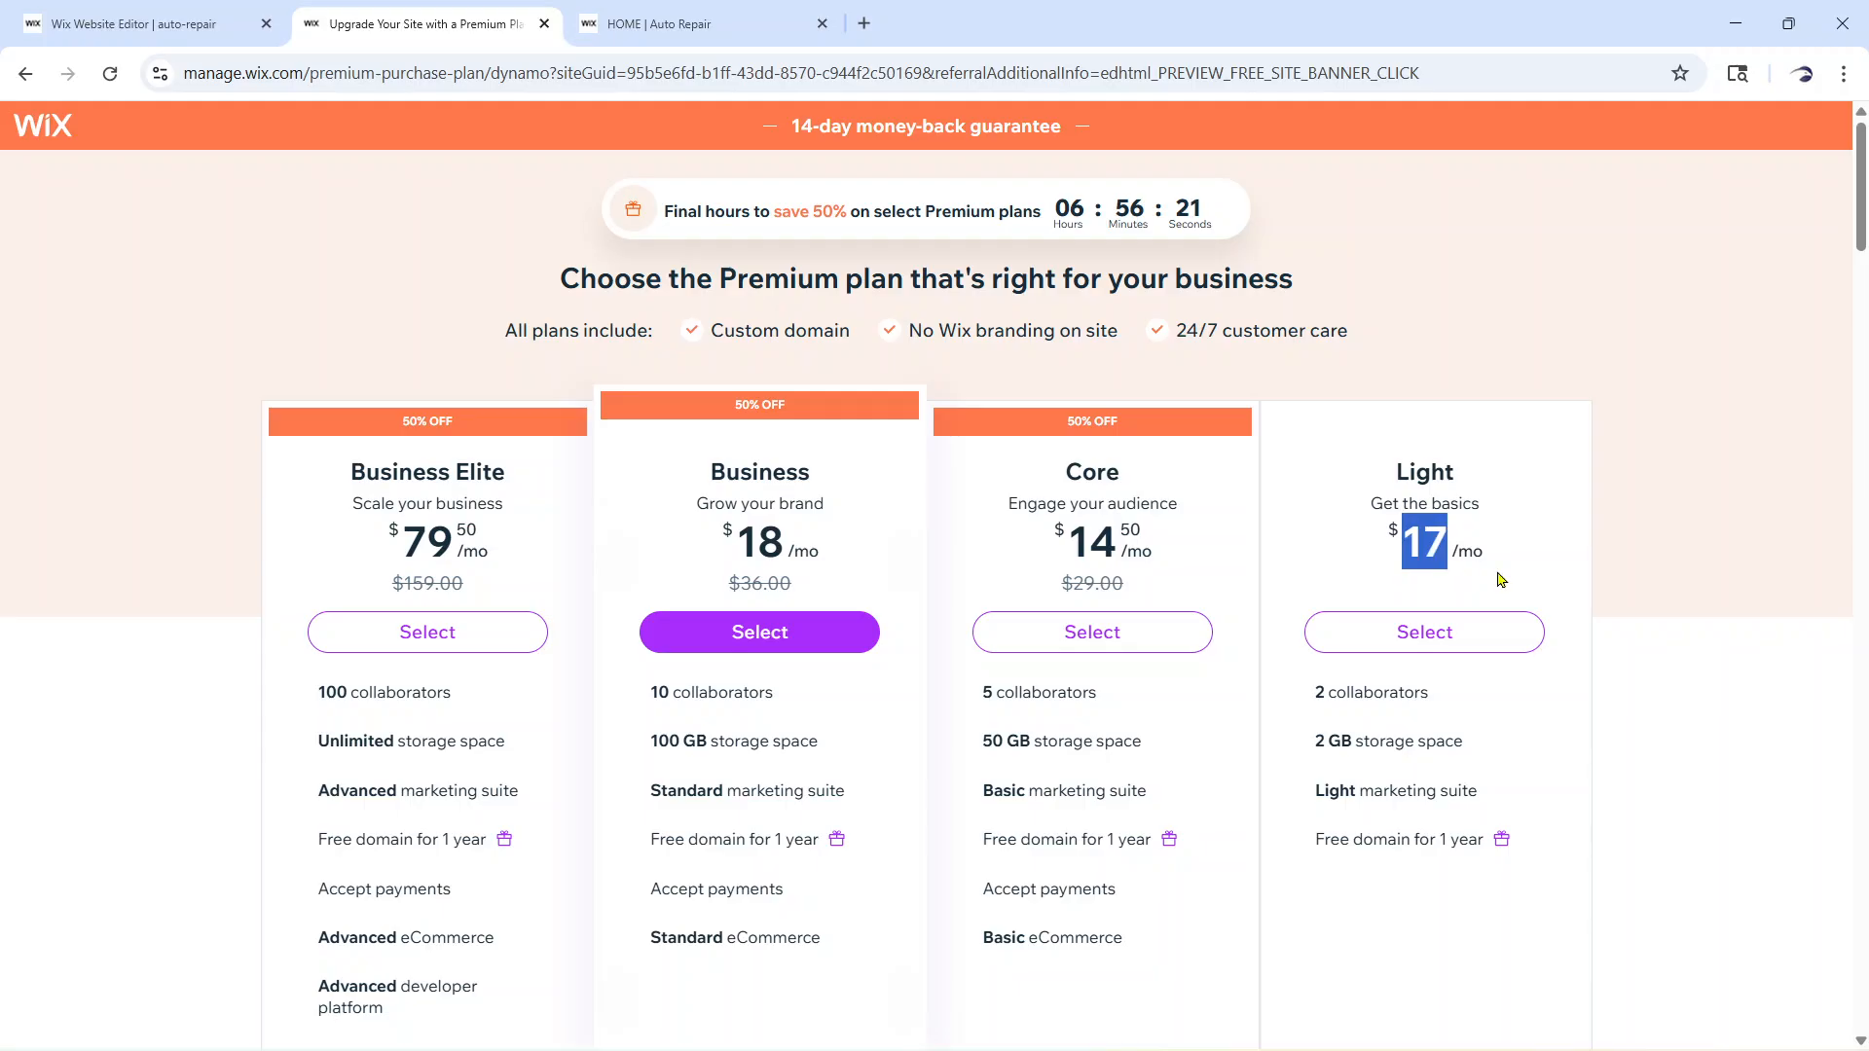
pyautogui.click(1496, 568)
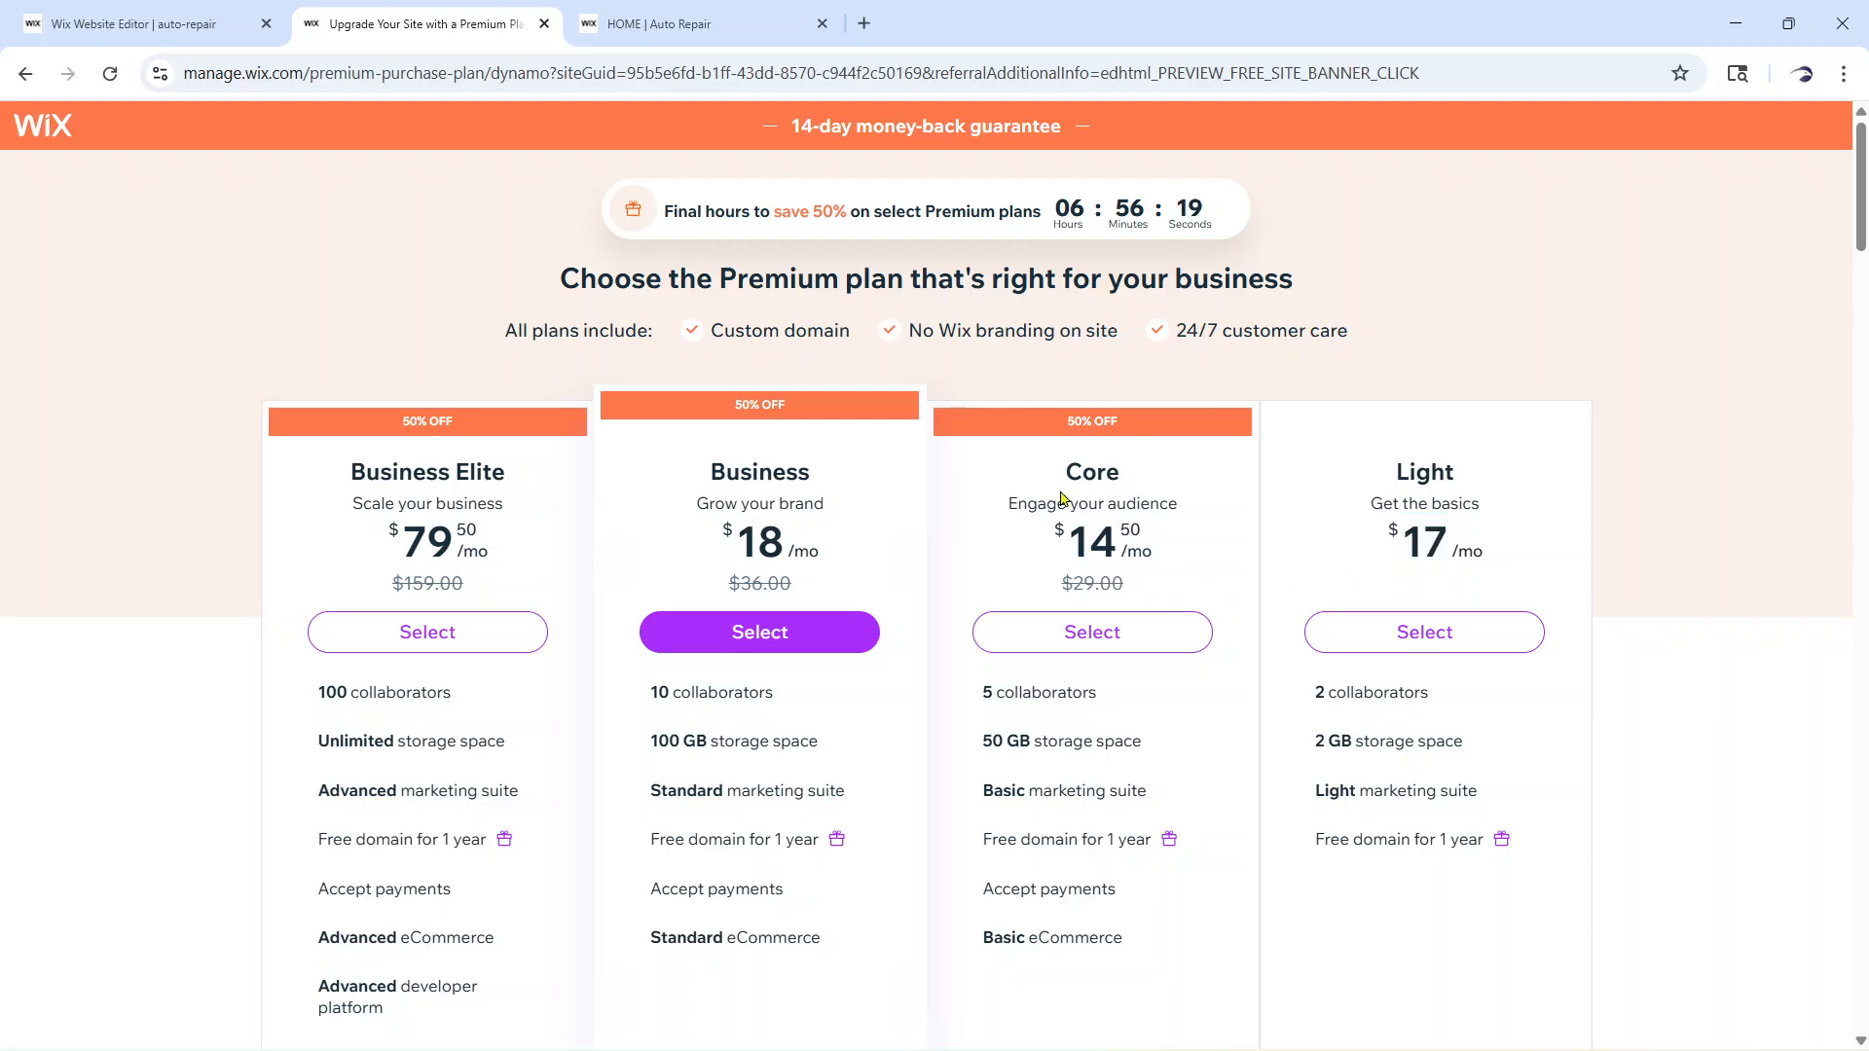
pyautogui.scroll(-1, 1075, 569)
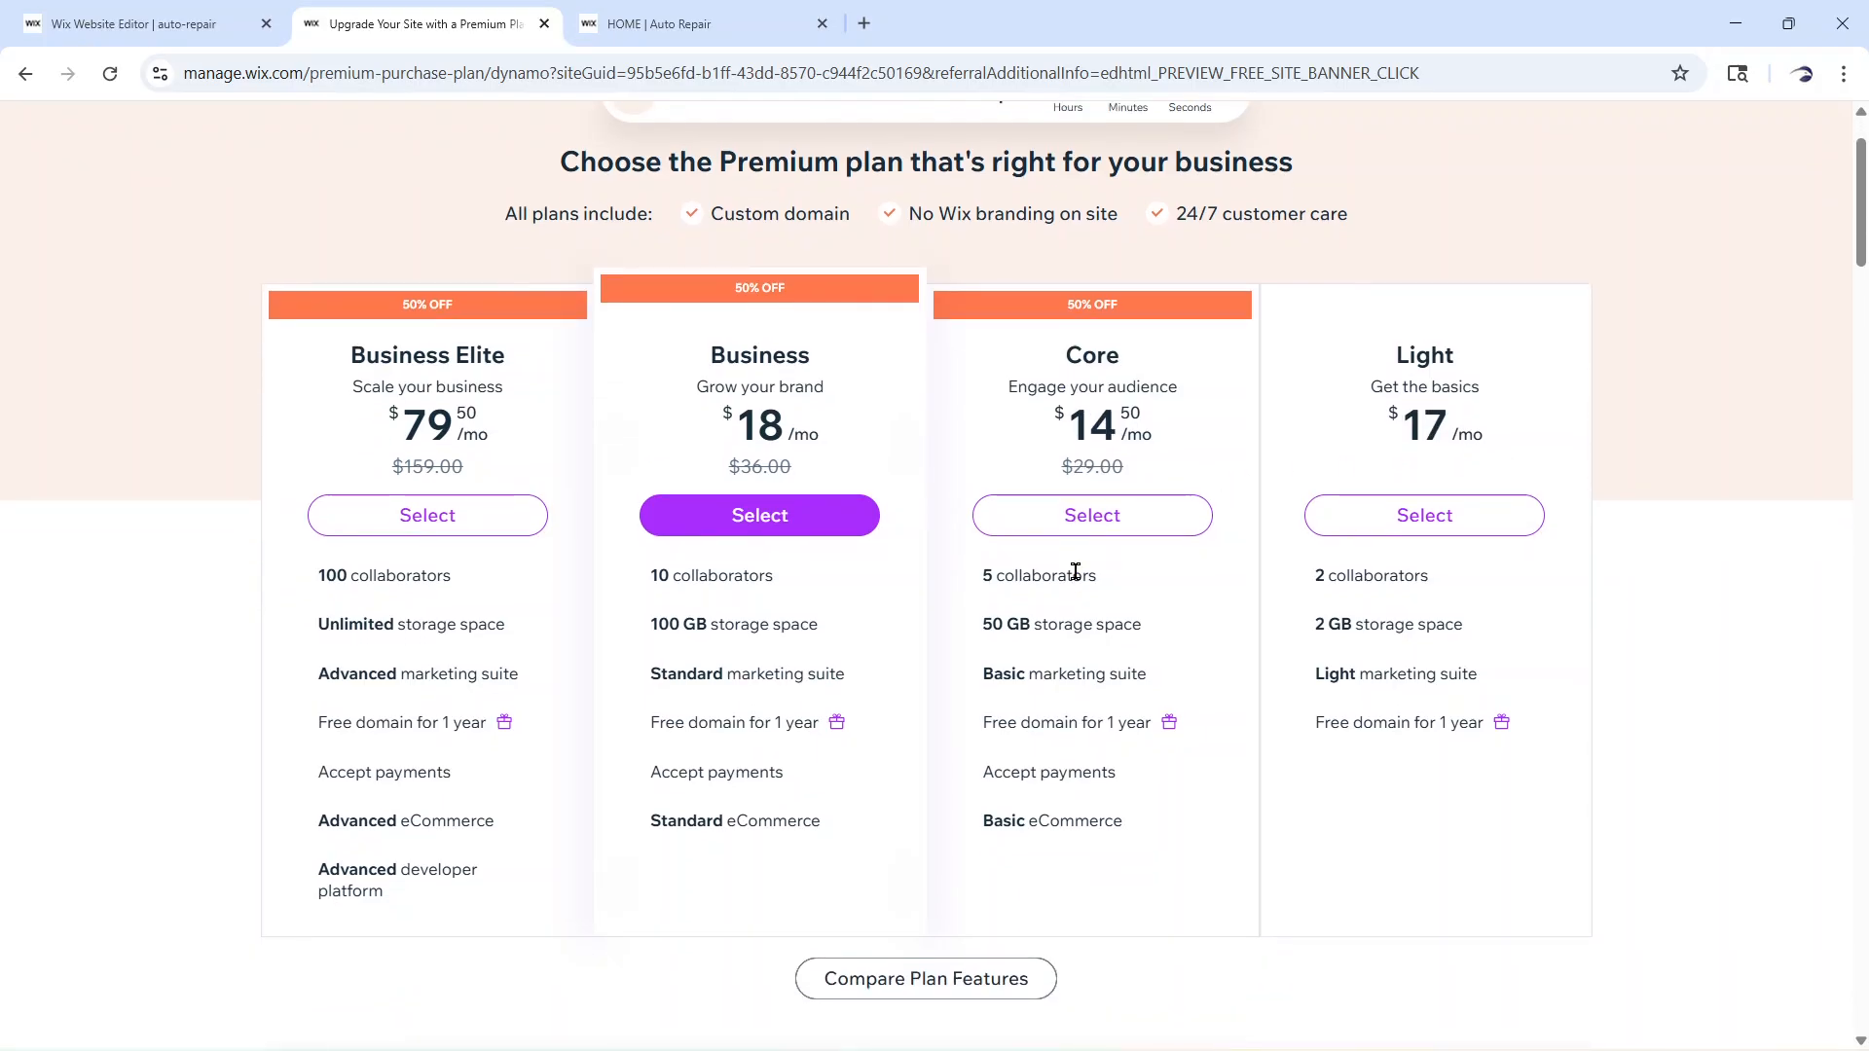
# Examine the Core plan's monthly price, collaborator and storage limits, and free domain offer
pyautogui.moveTo(1070, 428); pyautogui.dragTo(1142, 432)
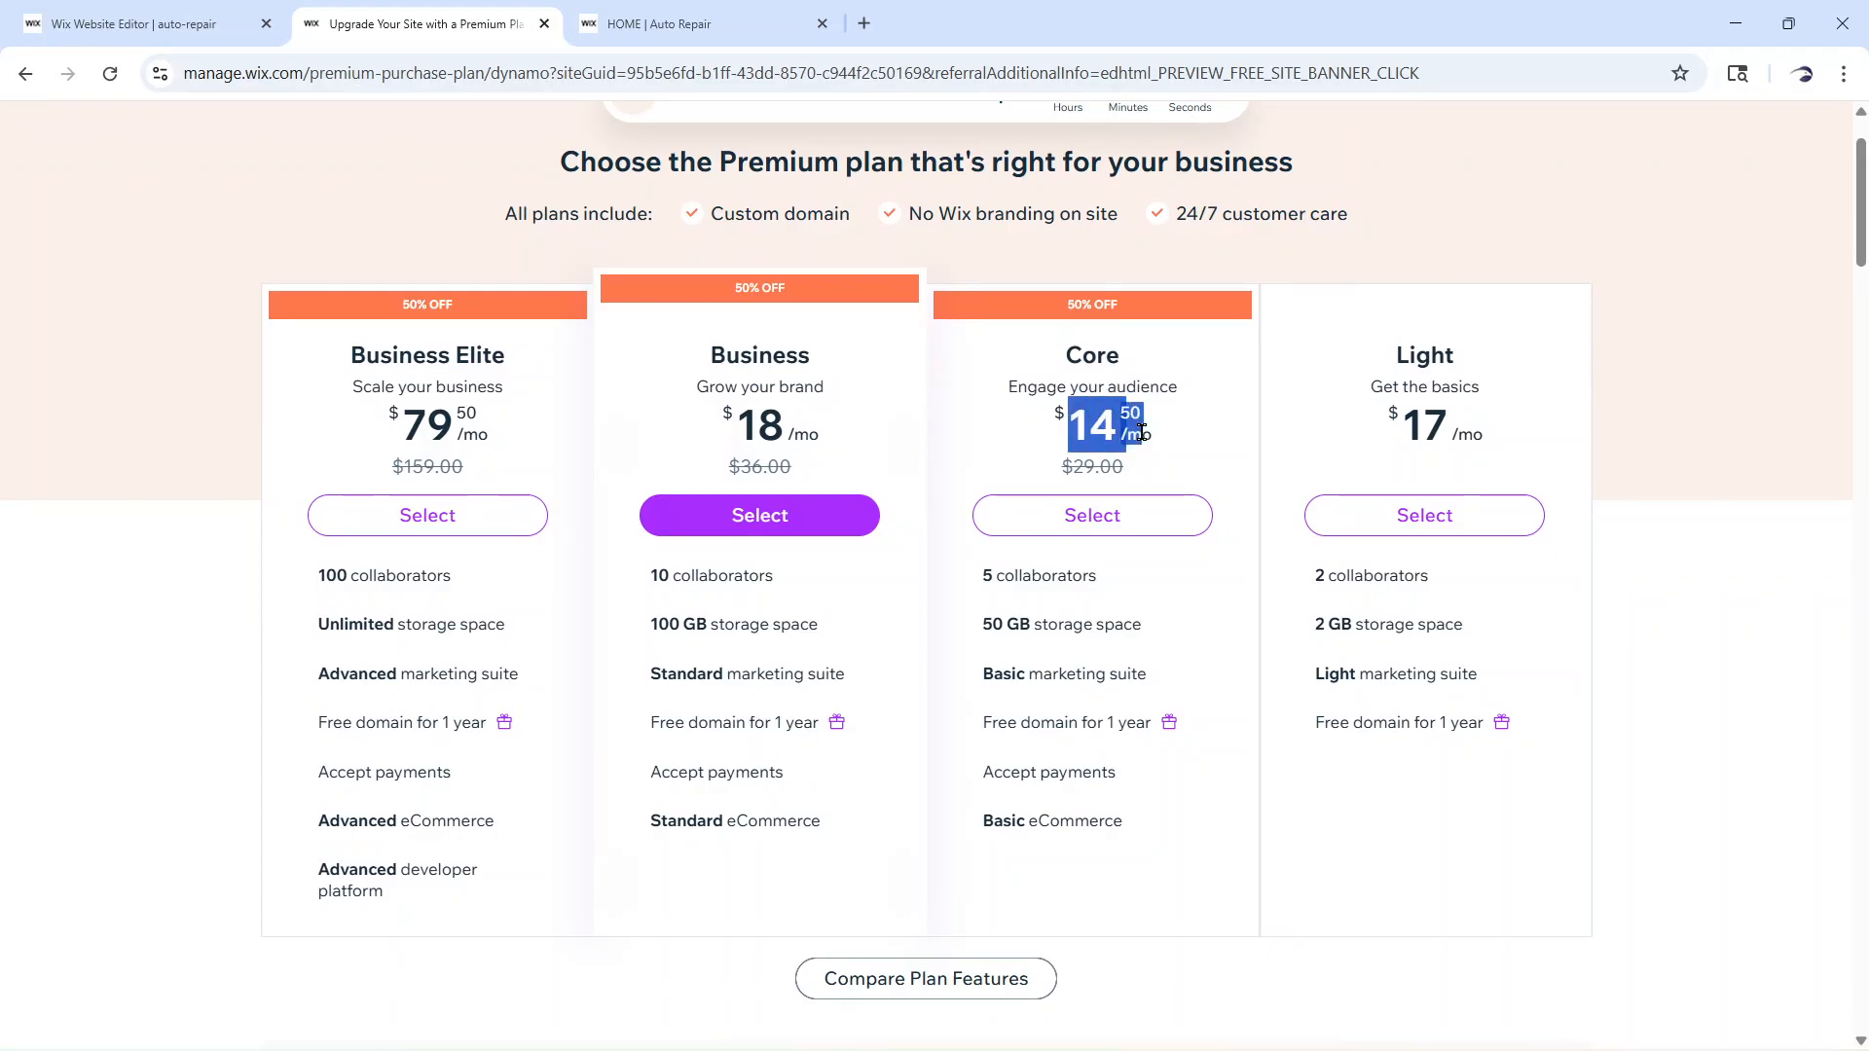
pyautogui.click(1158, 593)
pyautogui.scroll(-1, 1158, 594)
pyautogui.moveTo(985, 462); pyautogui.dragTo(1135, 484)
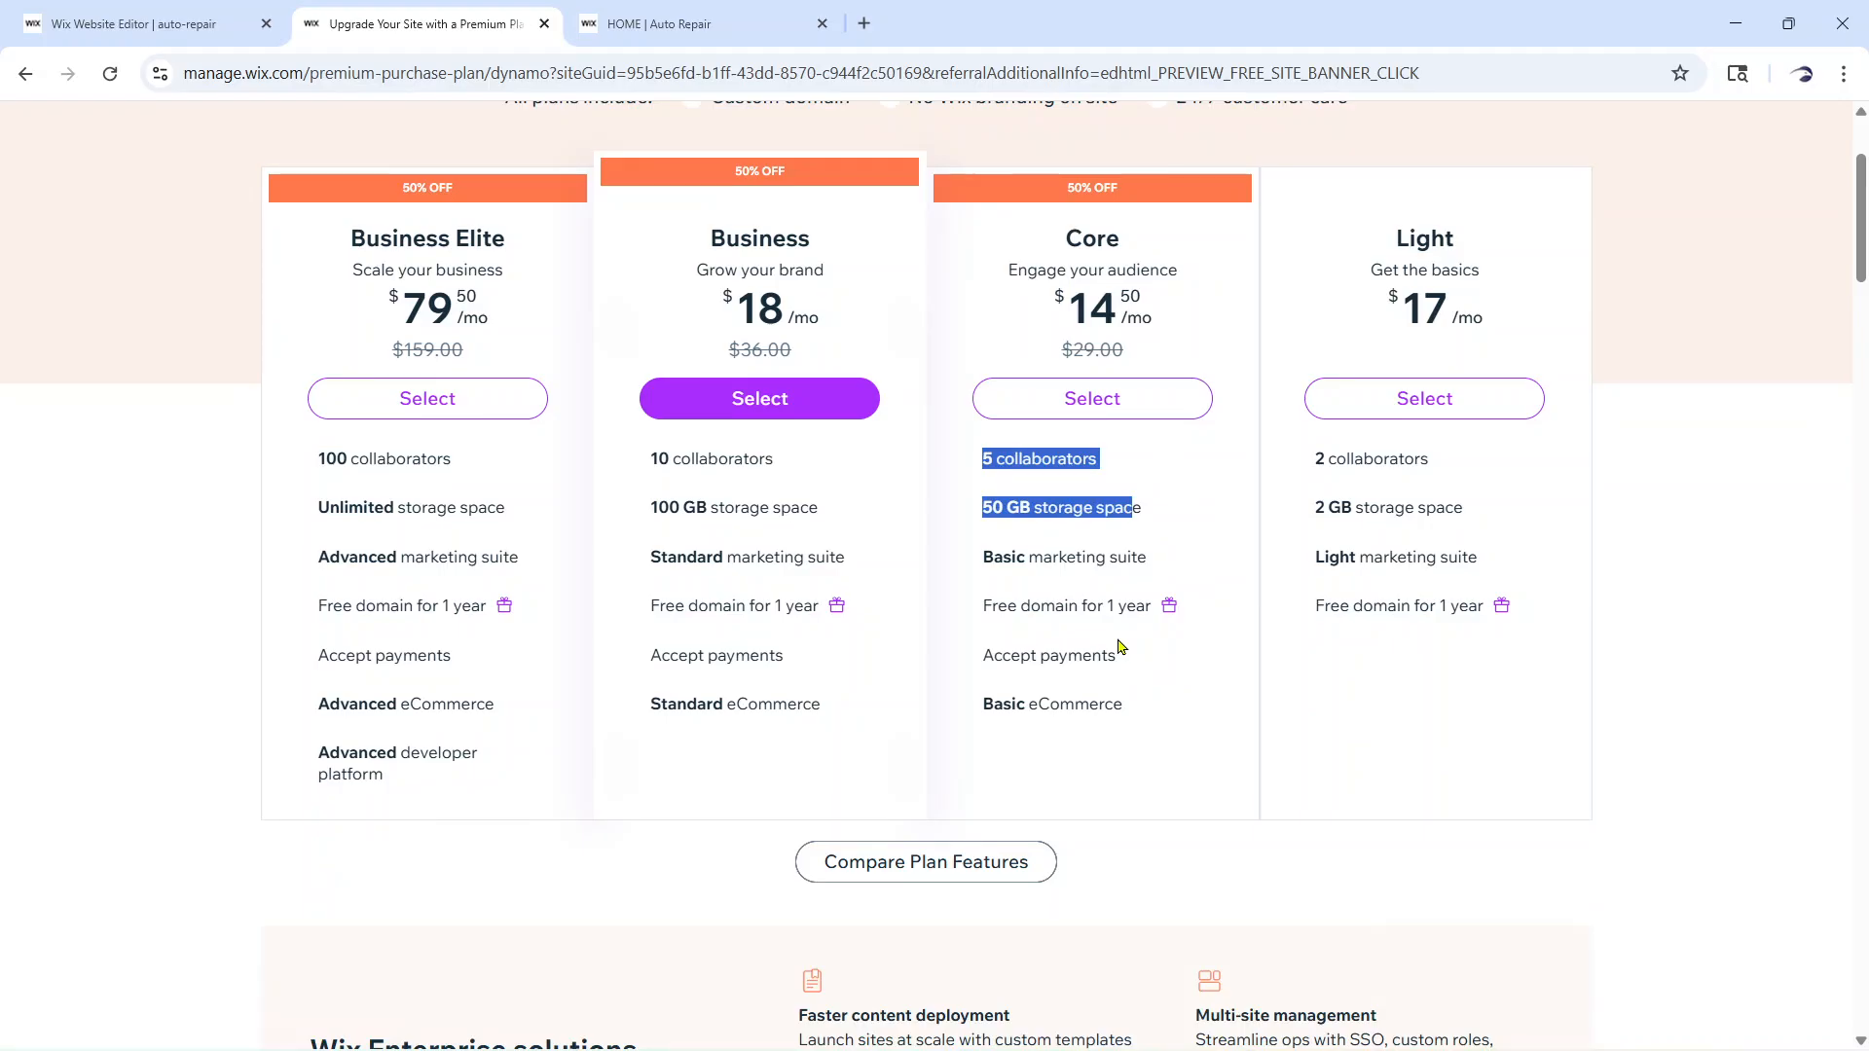
pyautogui.click(1078, 600)
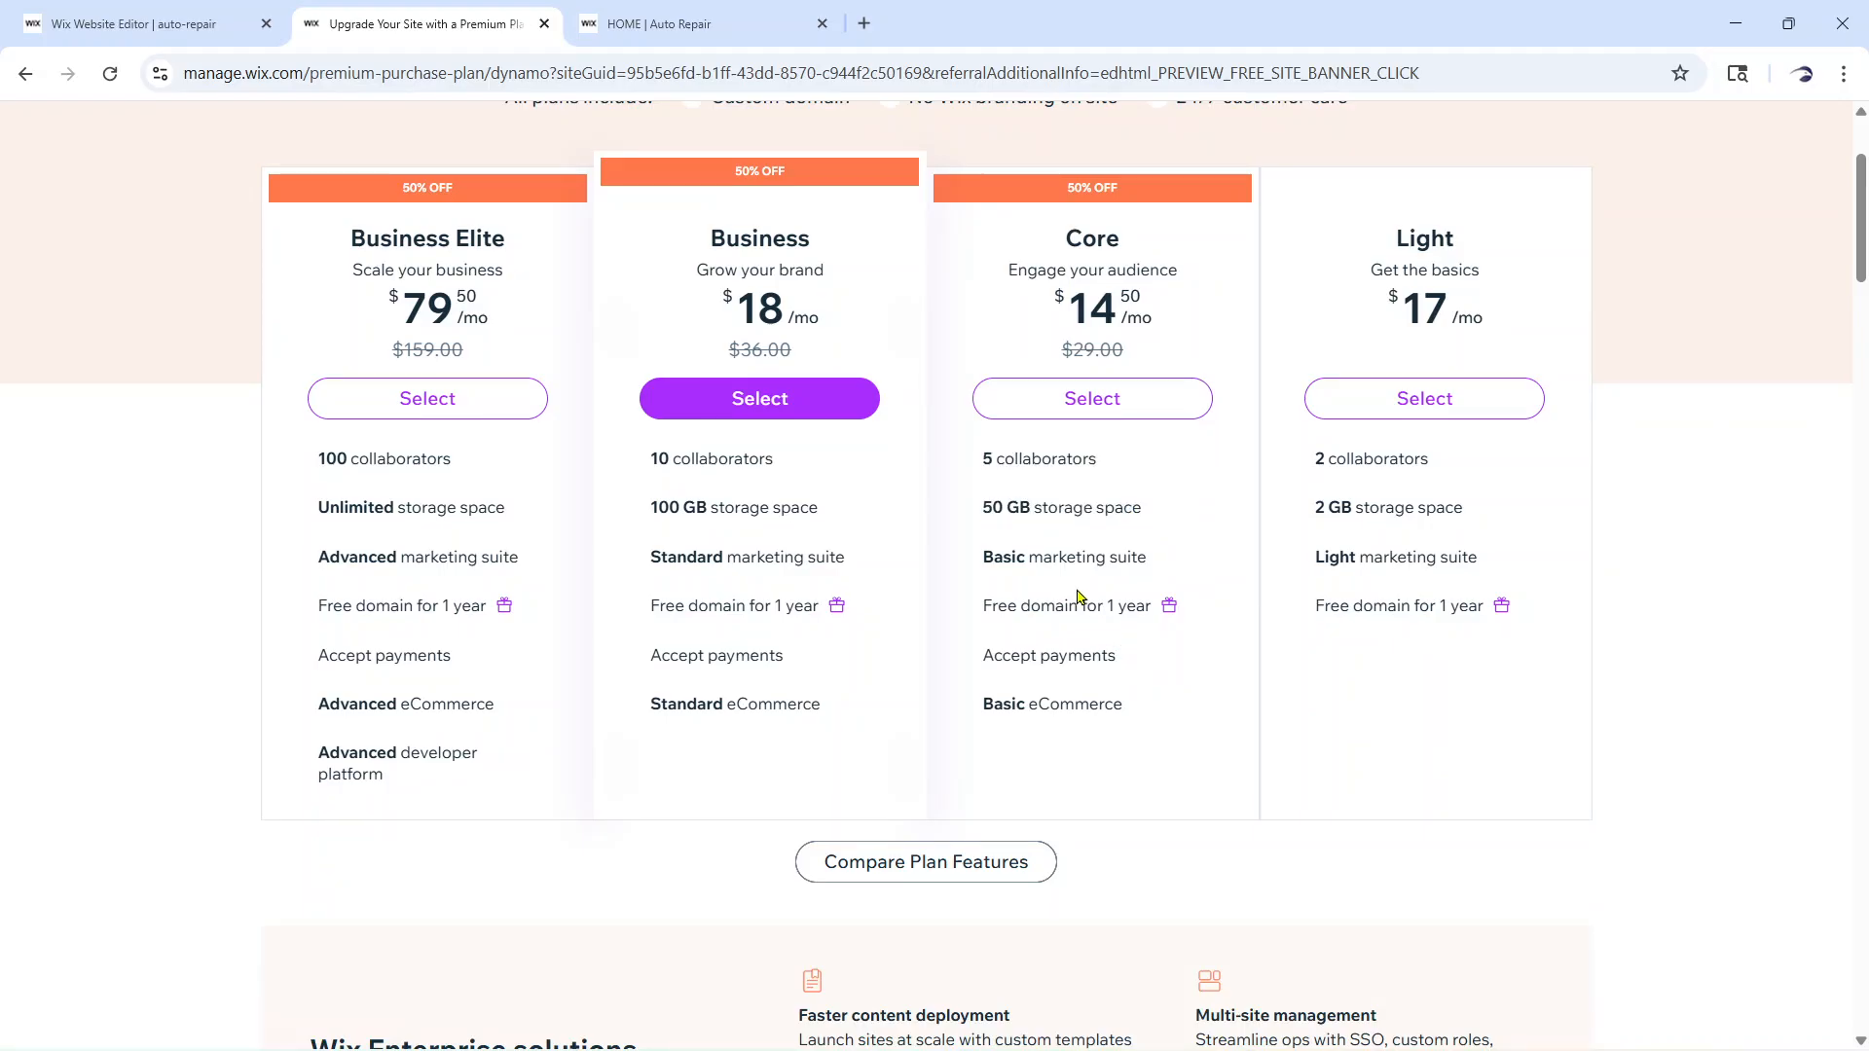
pyautogui.moveTo(983, 598); pyautogui.dragTo(1169, 620)
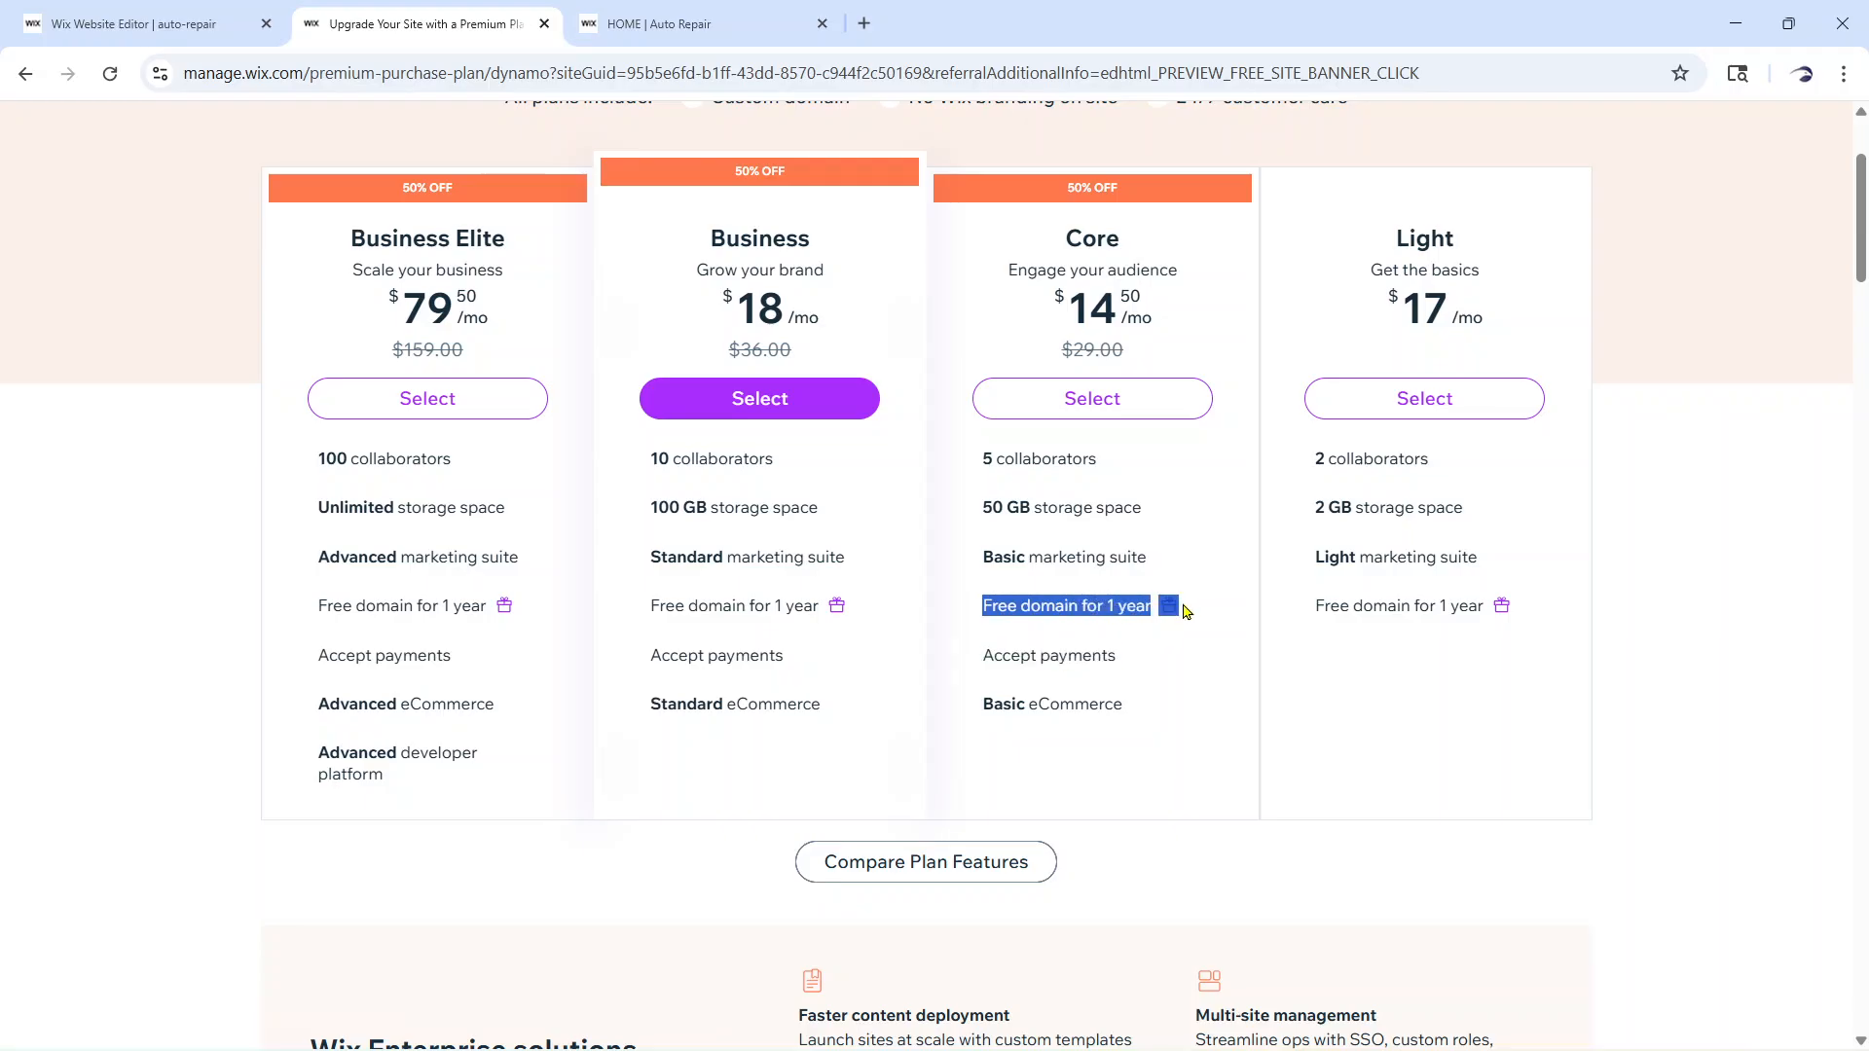
pyautogui.click(1255, 729)
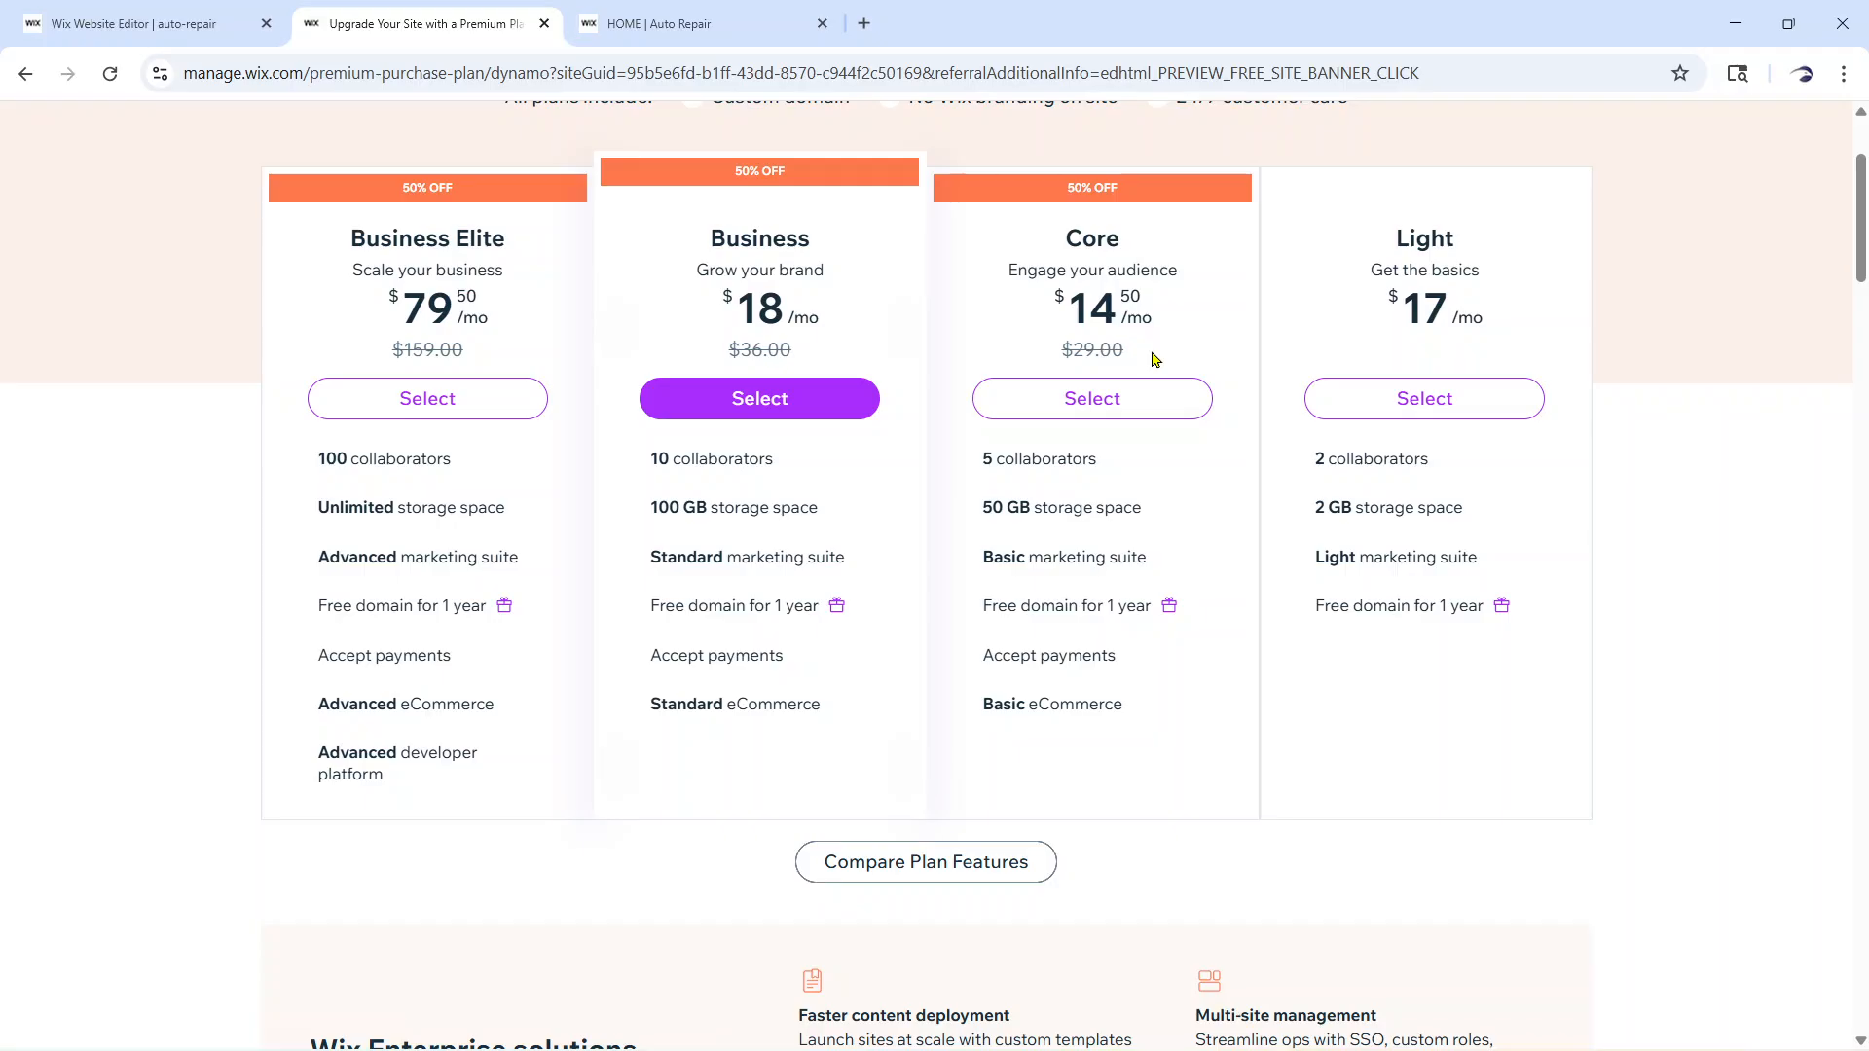
# Choose the Core premium plan with the Yearly billing cycle and continue to checkout
pyautogui.scroll(1, 1168, 389)
pyautogui.click(1134, 518)
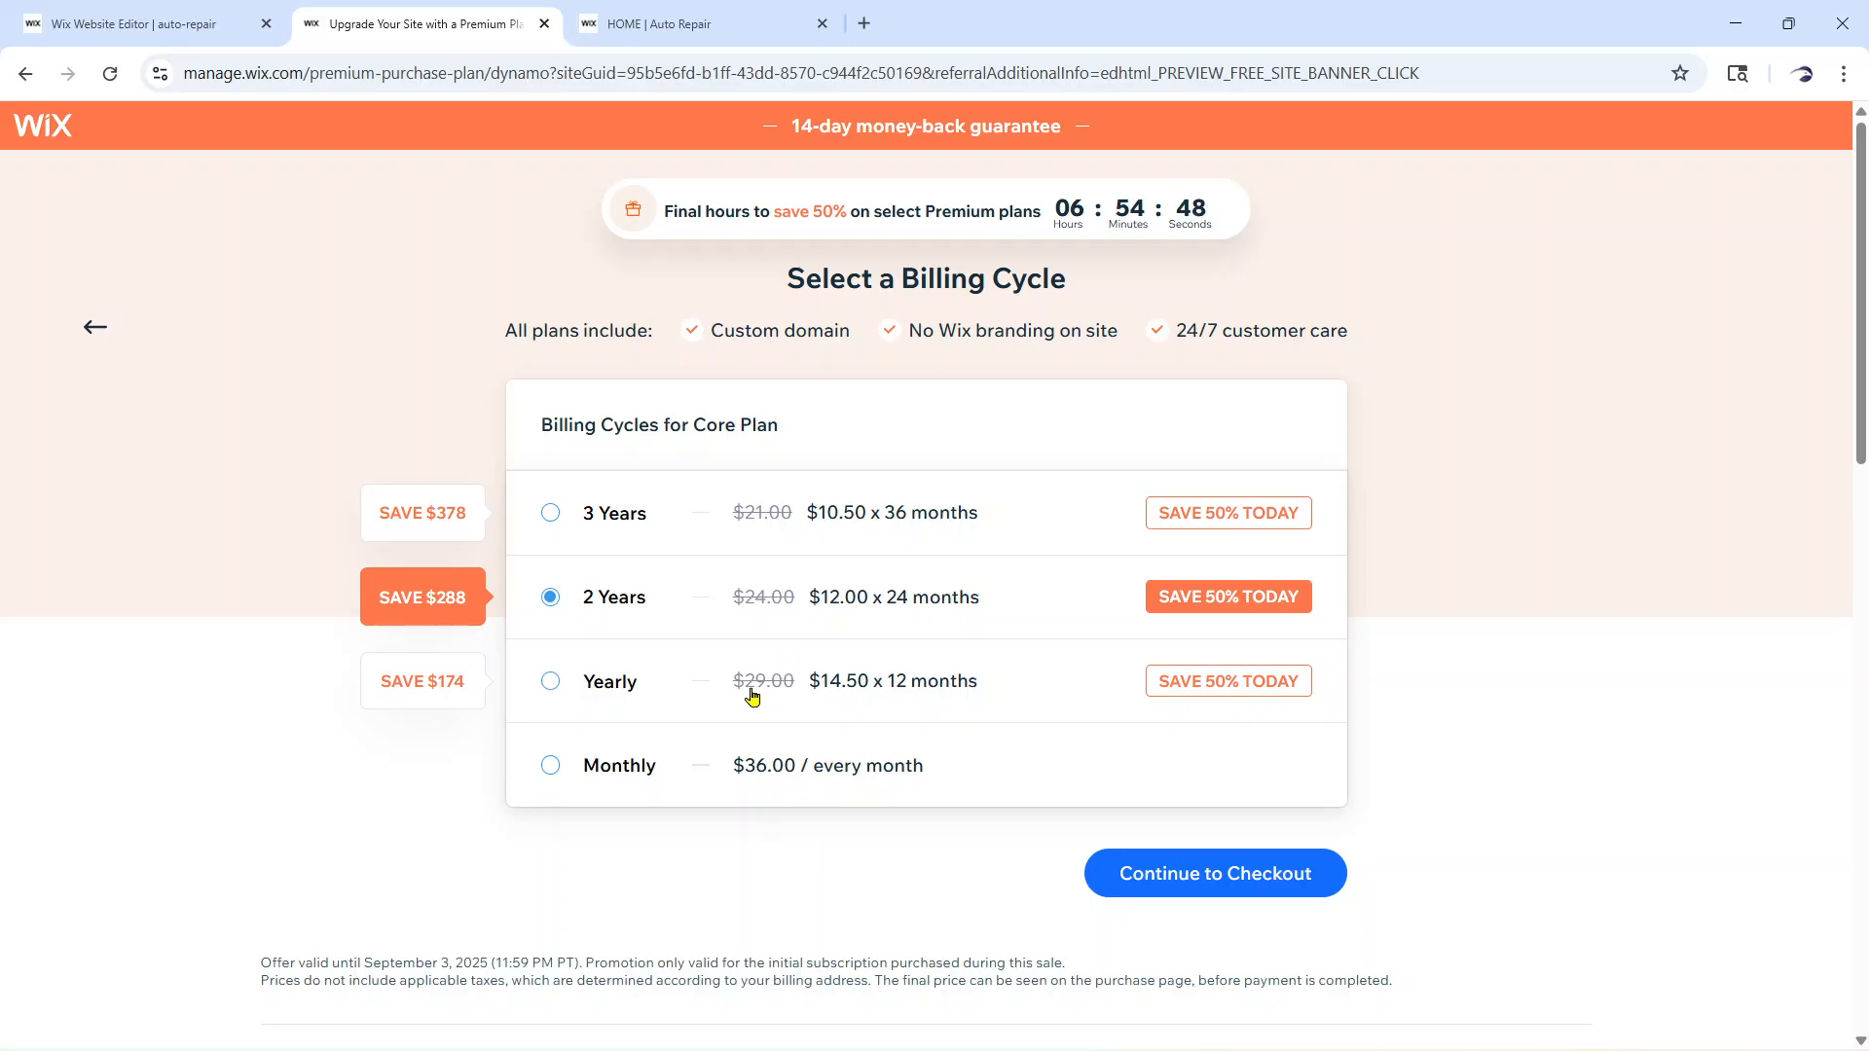
pyautogui.click(552, 681)
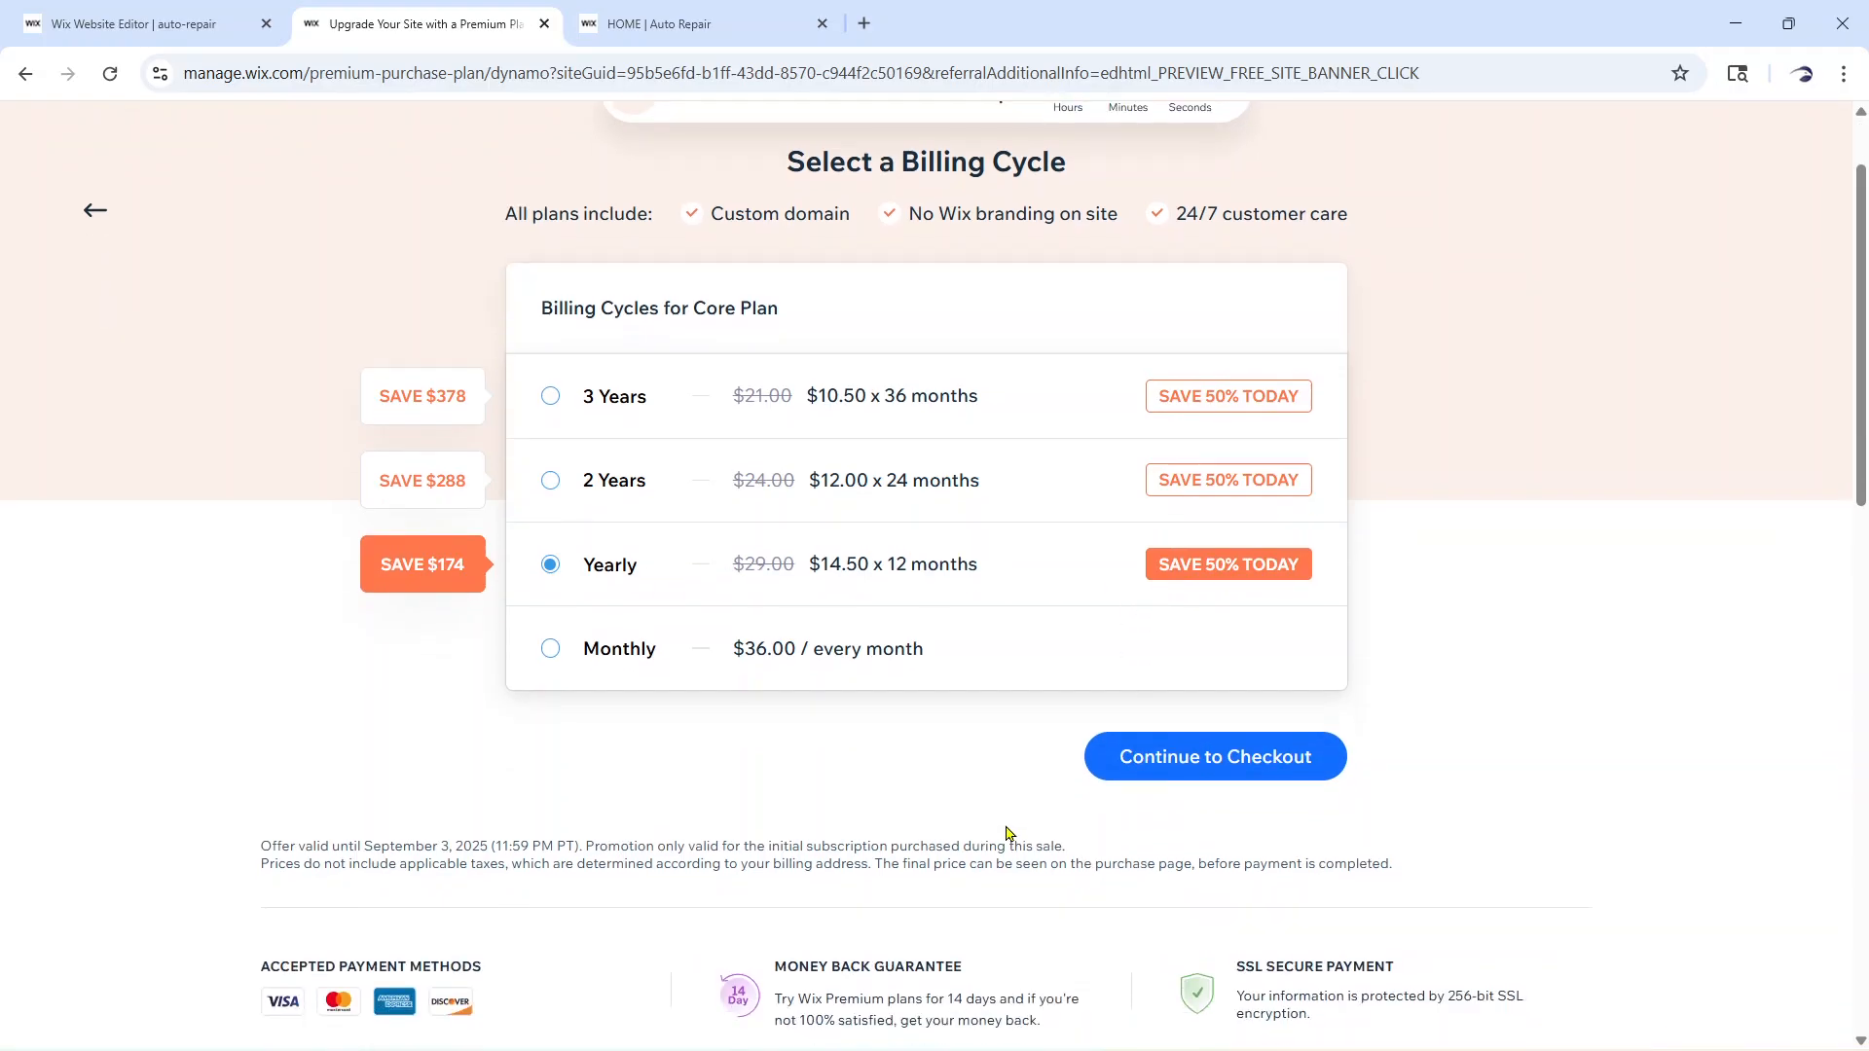
pyautogui.click(1184, 888)
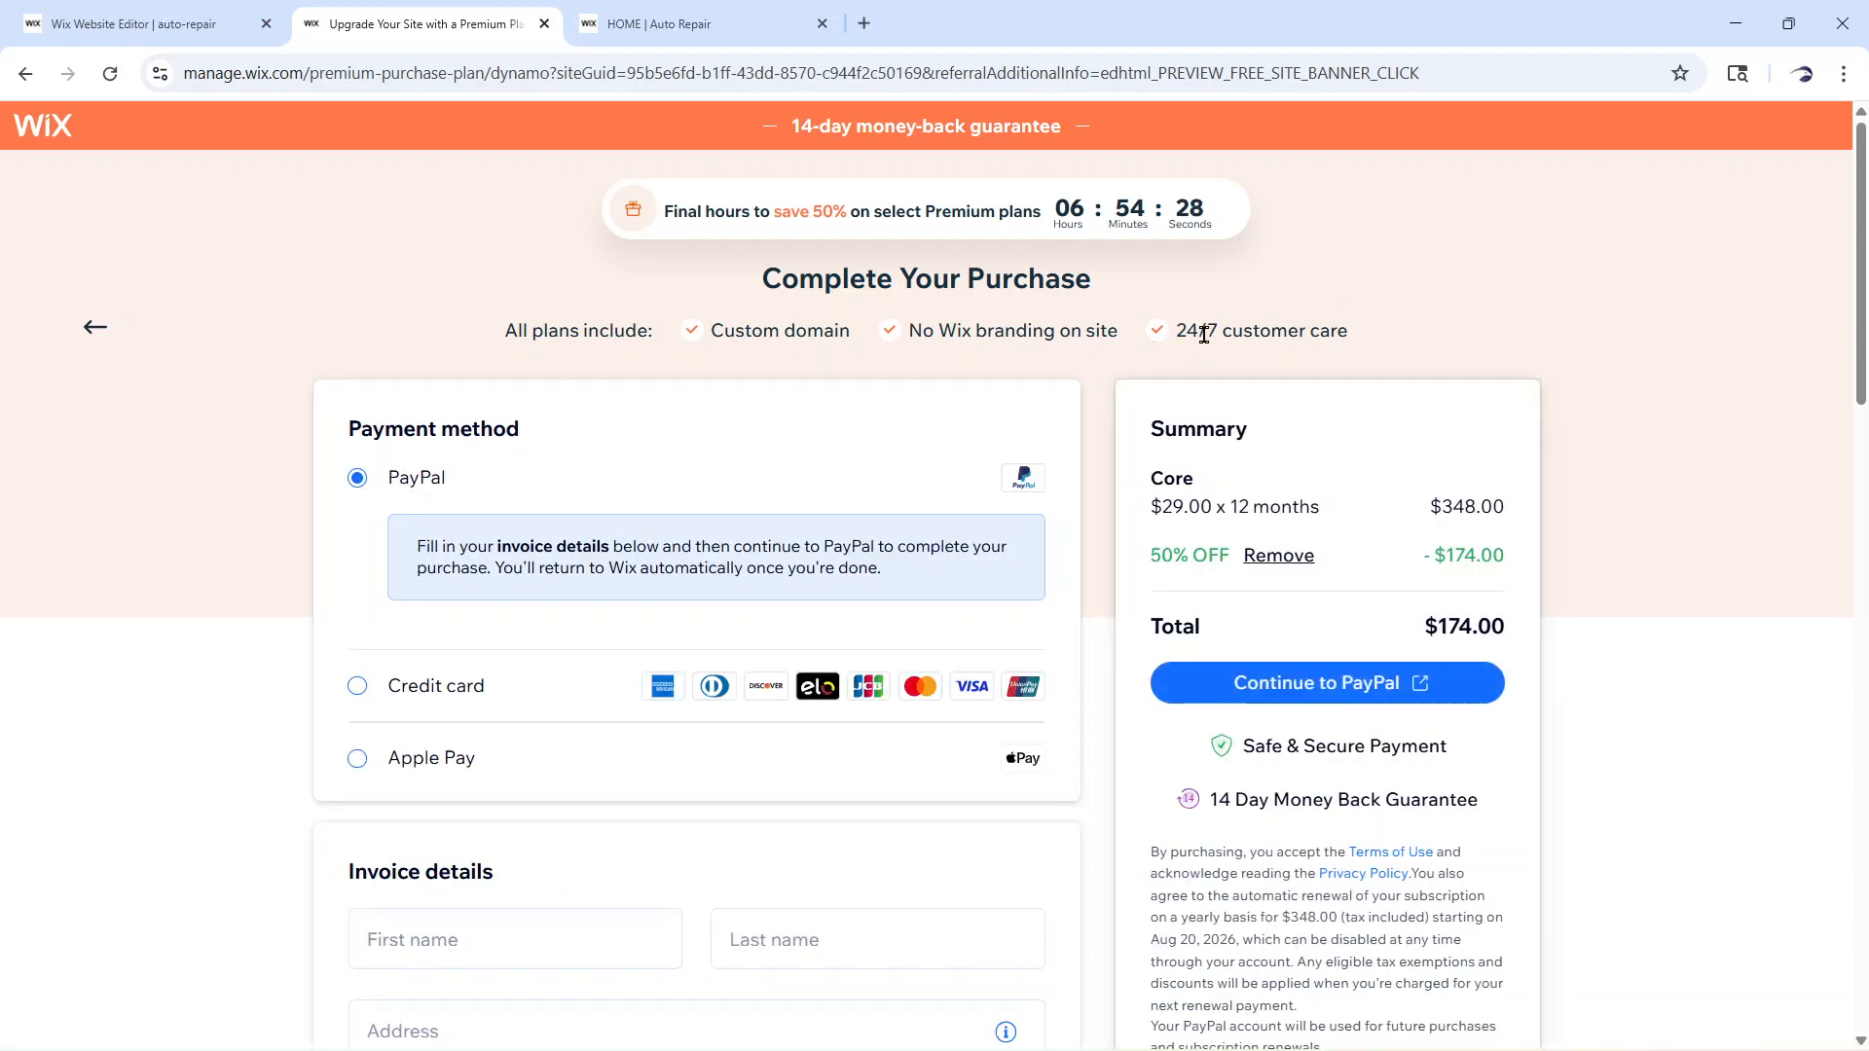
# Examine the checkout's payment methods, required invoice details and order summary without filling anything in
pyautogui.scroll(-1, 1661, 433)
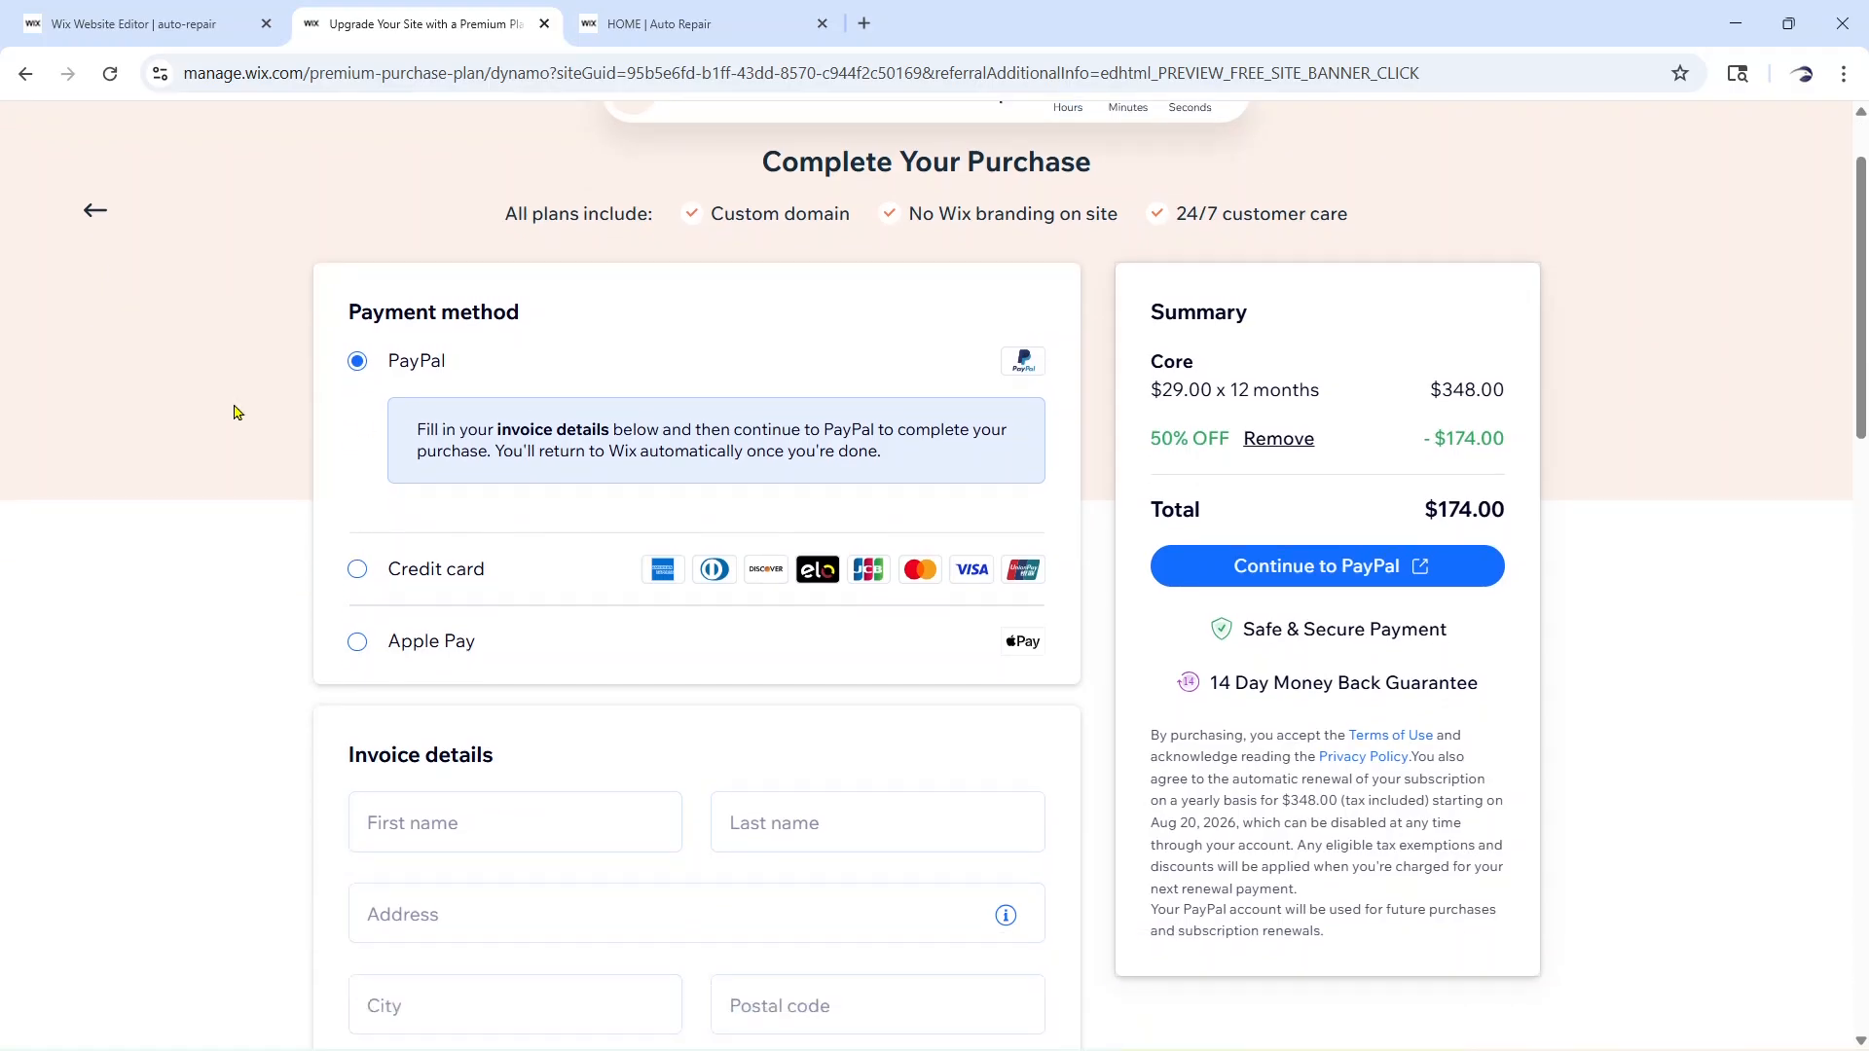
pyautogui.scroll(-1, 336, 472)
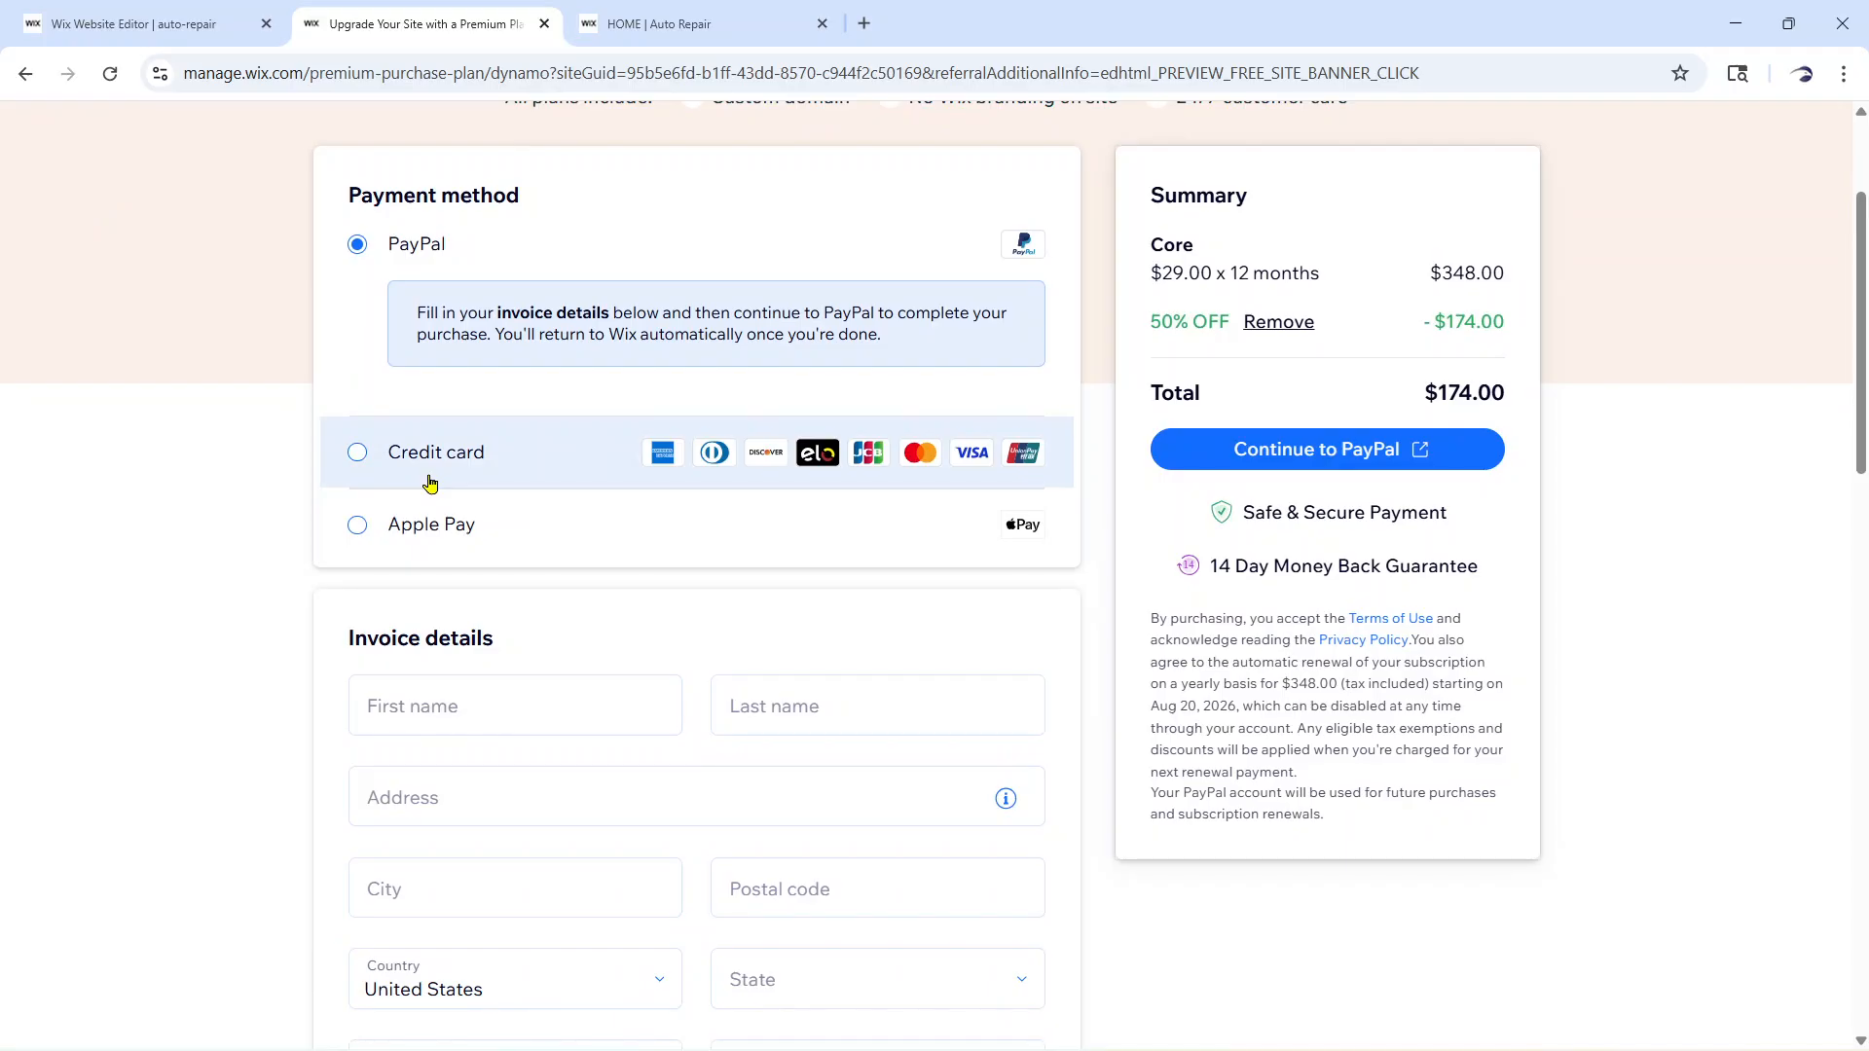
pyautogui.scroll(-5, 440, 562)
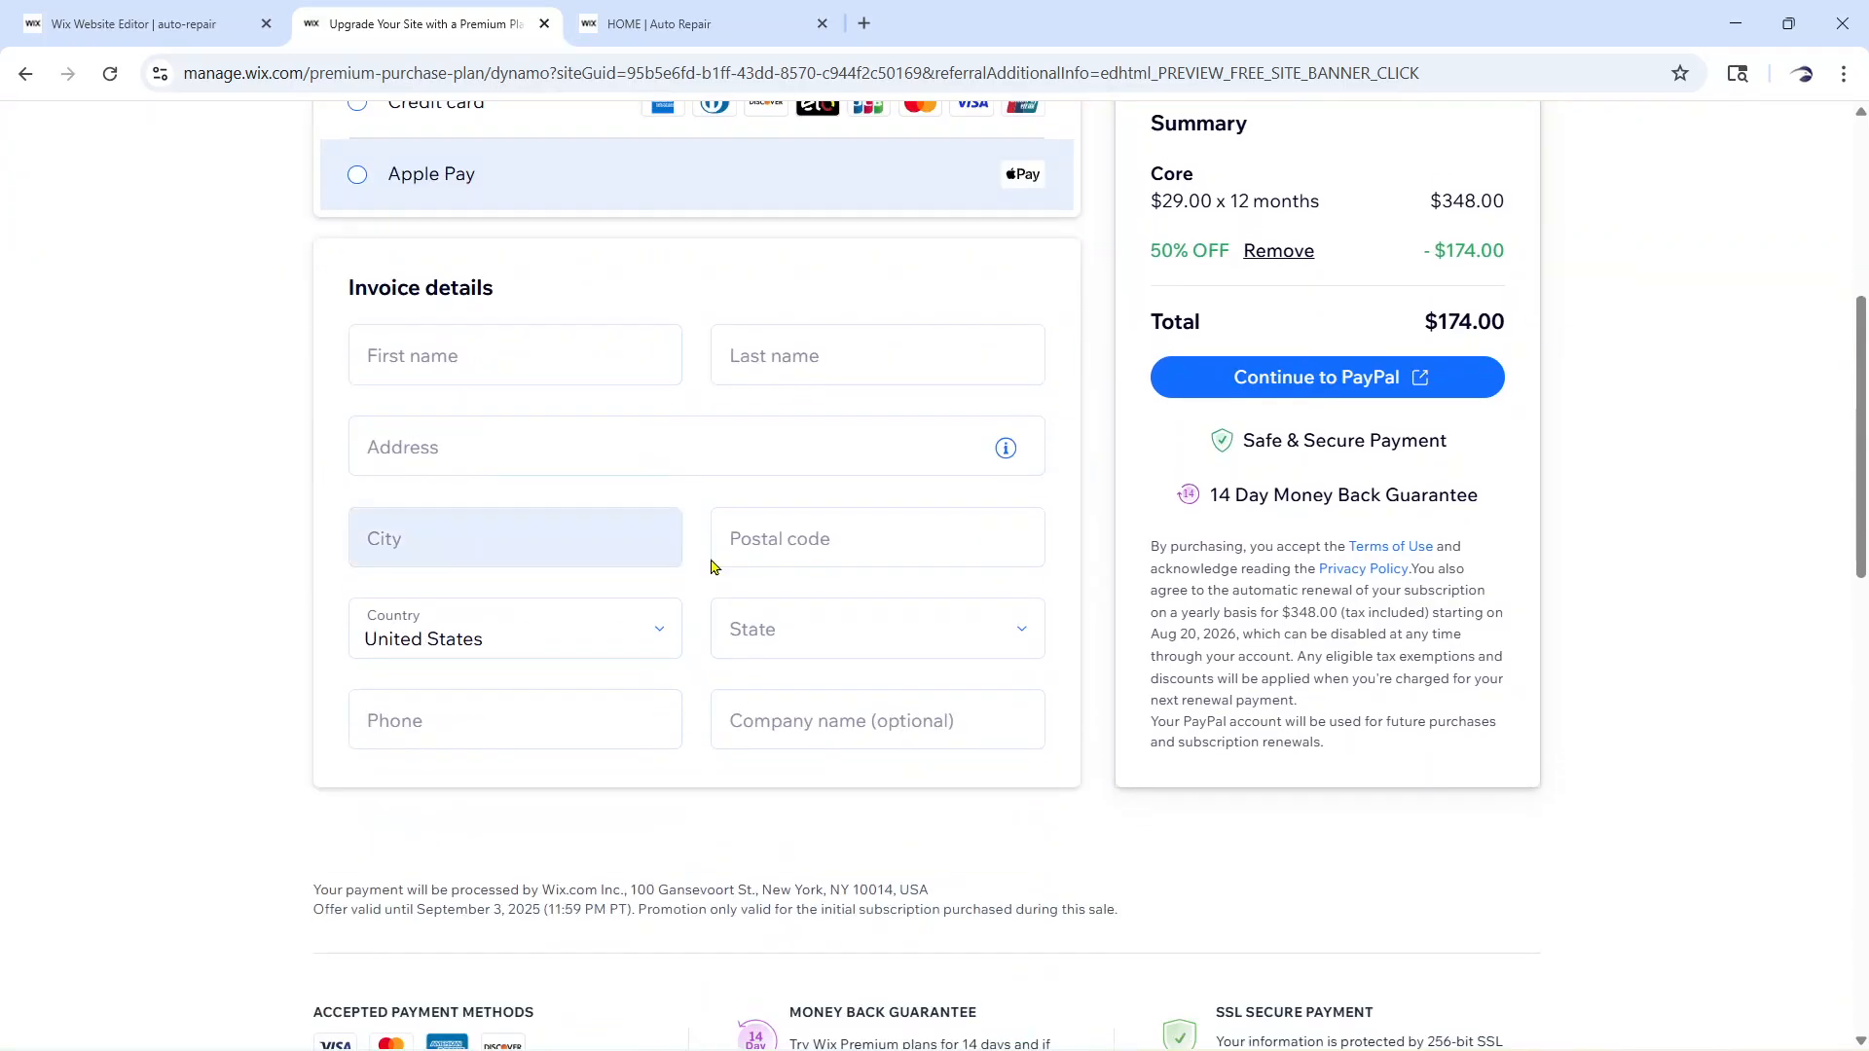
pyautogui.scroll(4, 916, 612)
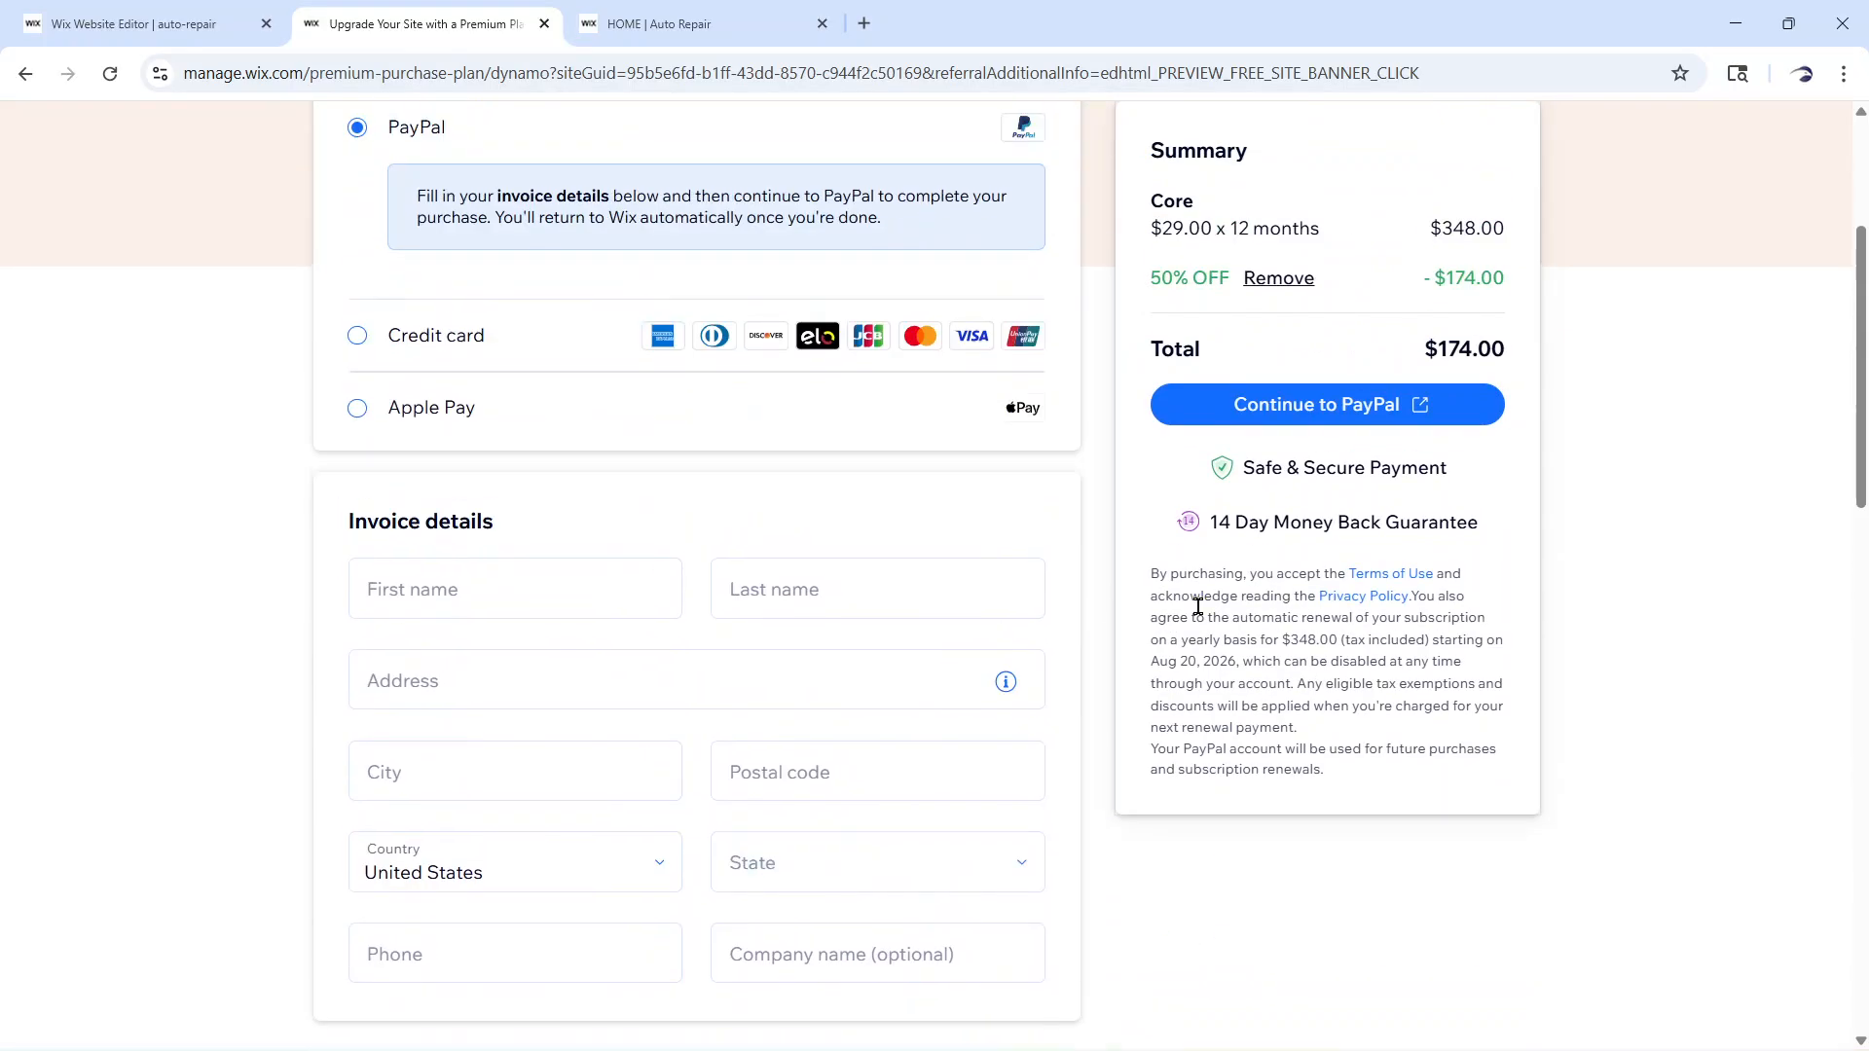
pyautogui.scroll(2, 1296, 770)
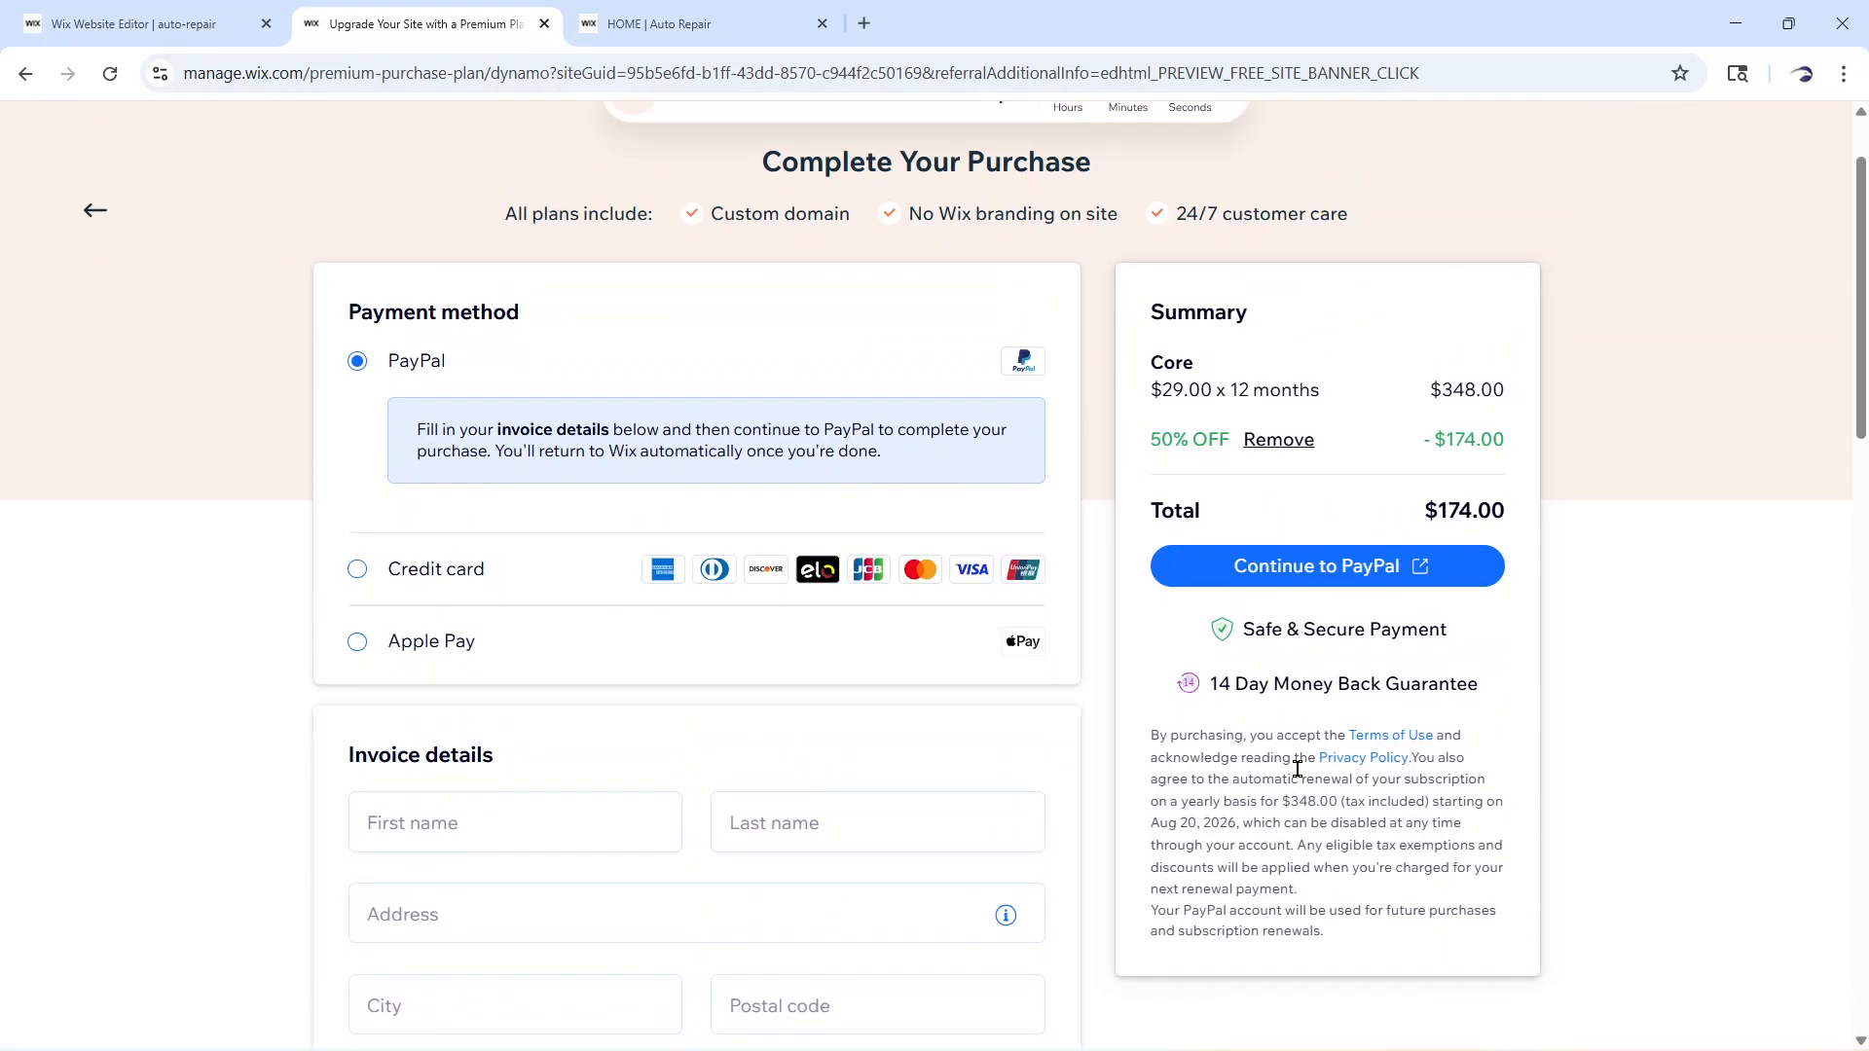
# Read the checkout FAQ answer to "How do I get my free domain?" and recheck the order summary
pyautogui.scroll(-6, 1218, 735)
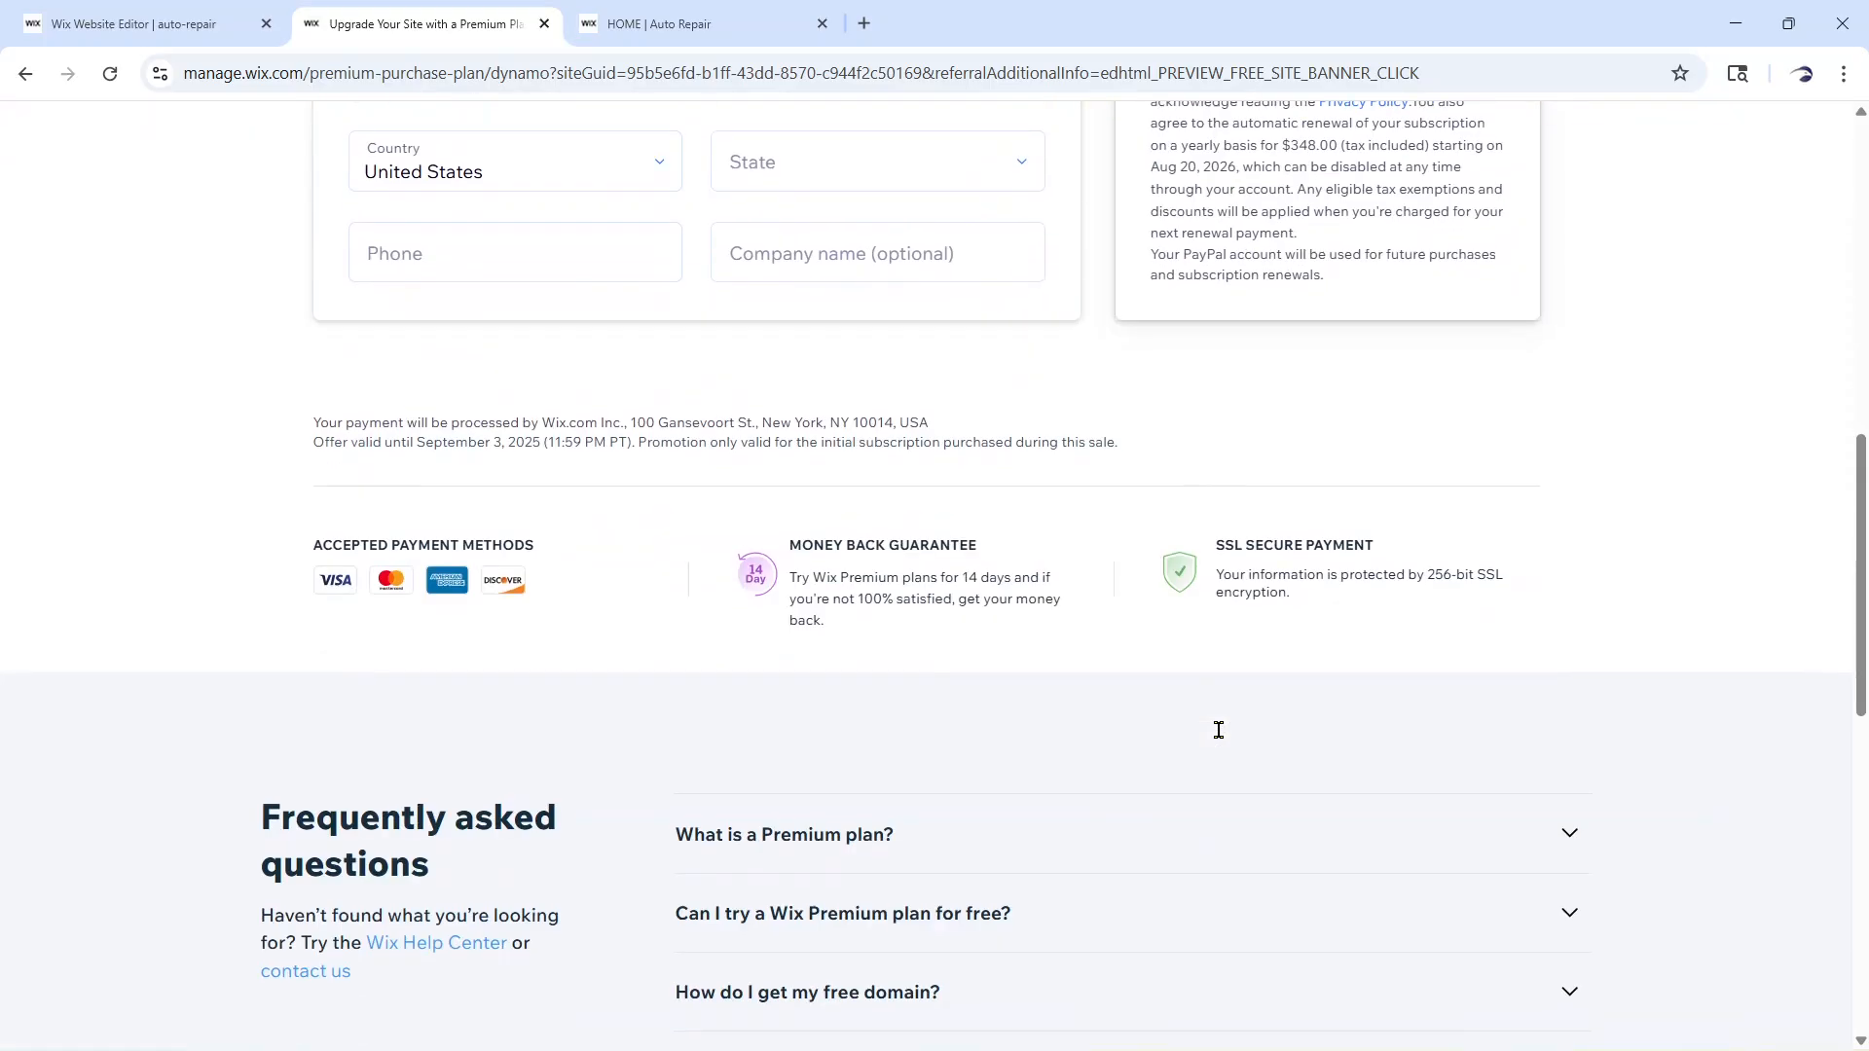
pyautogui.scroll(-3, 1223, 739)
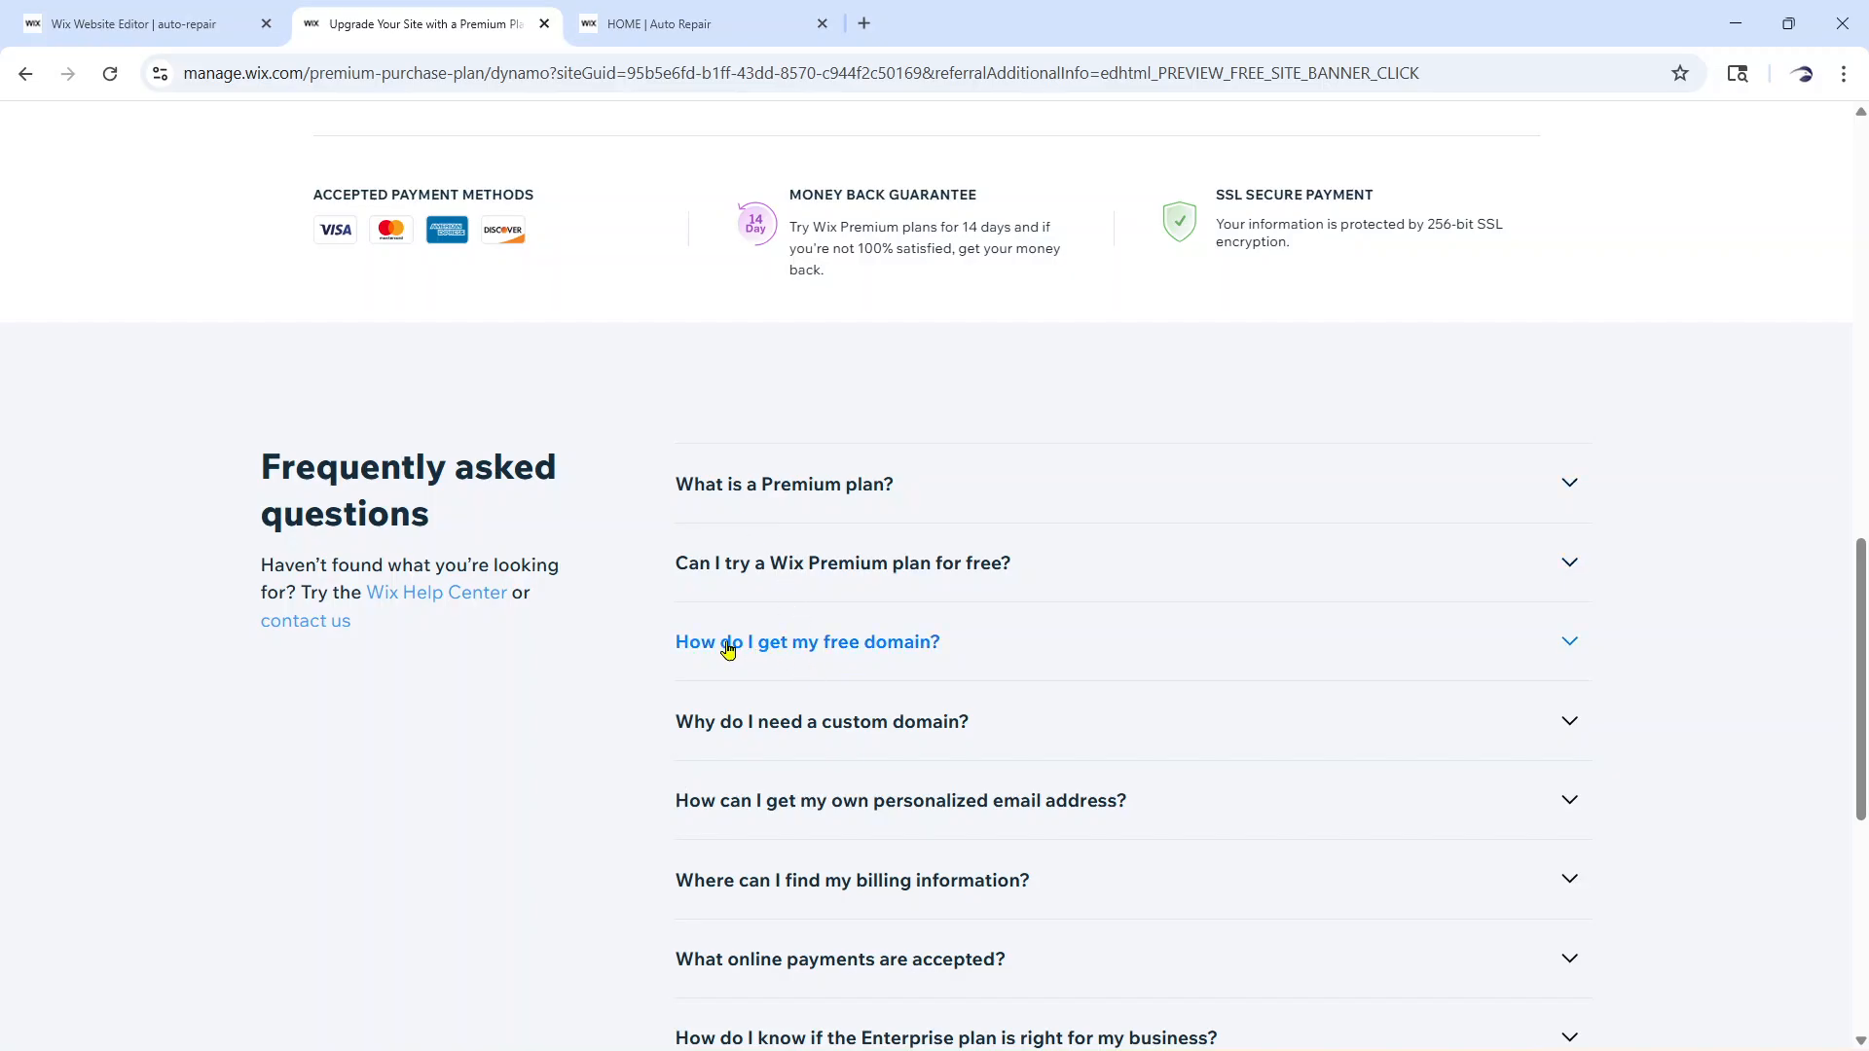
pyautogui.click(769, 644)
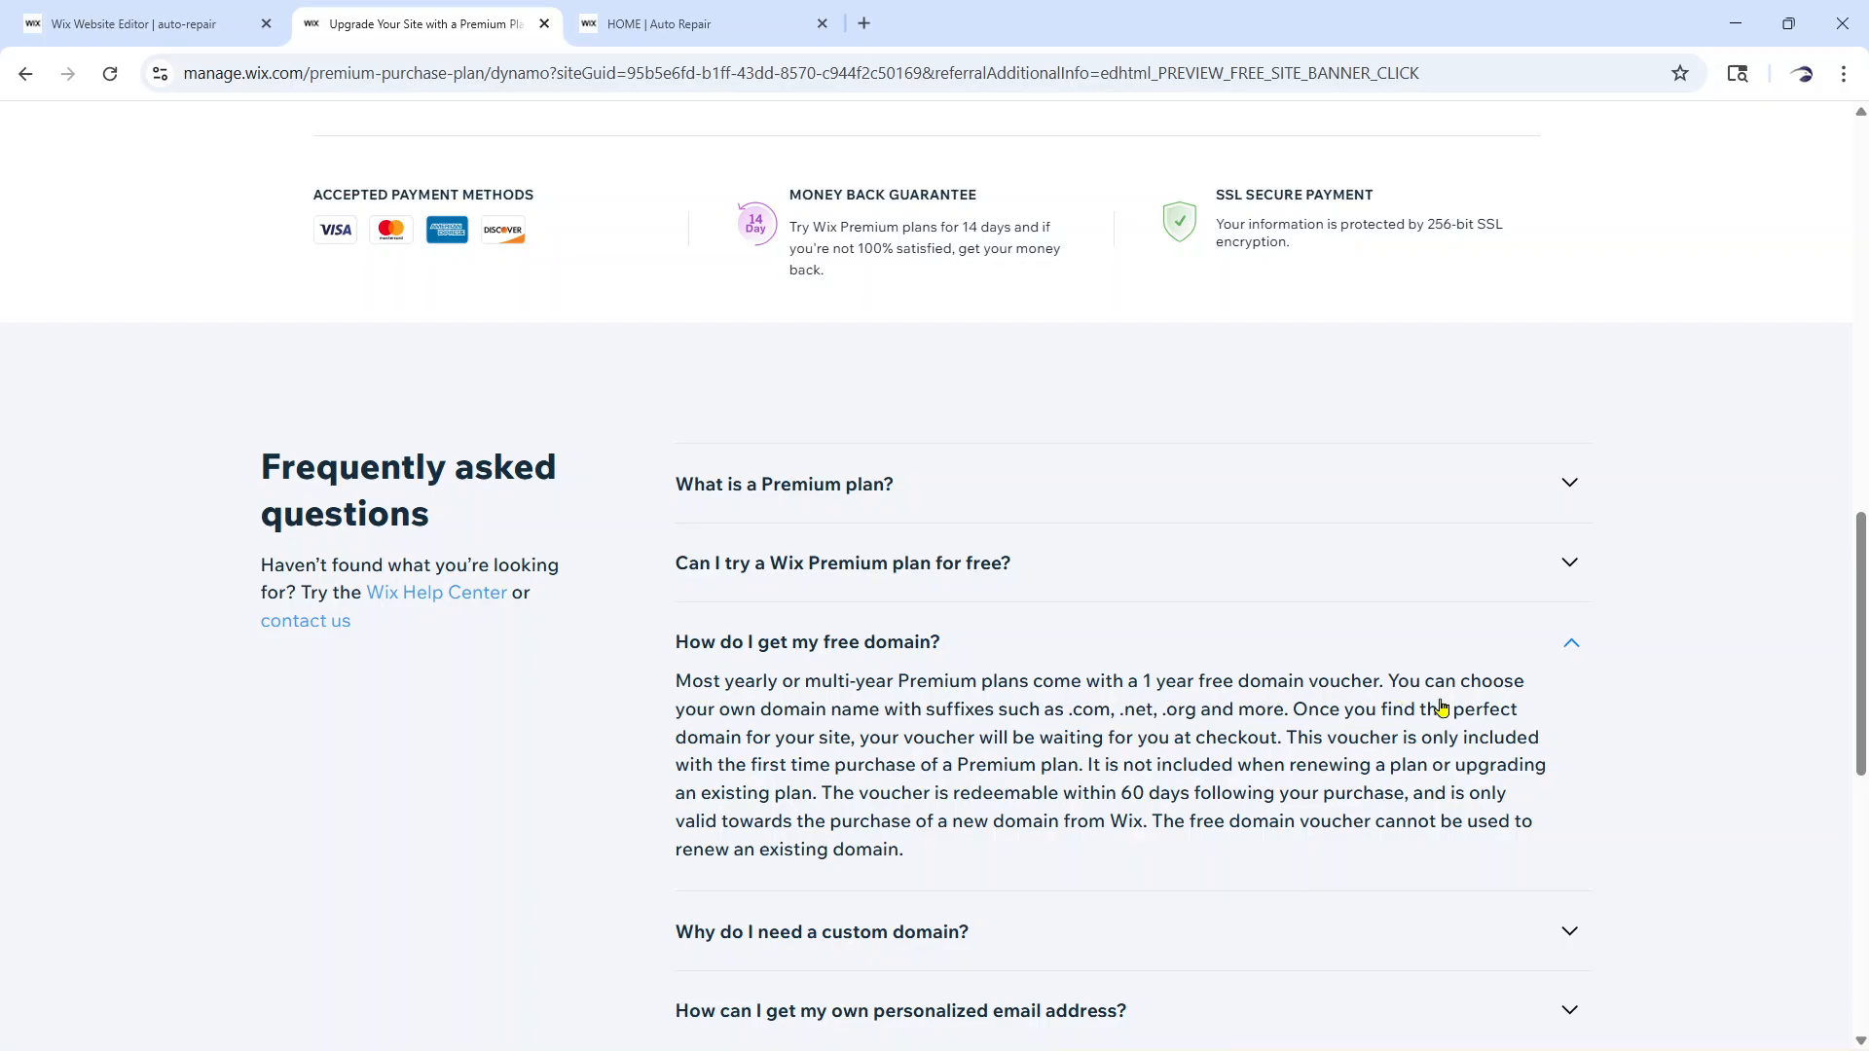
pyautogui.scroll(7, 1129, 360)
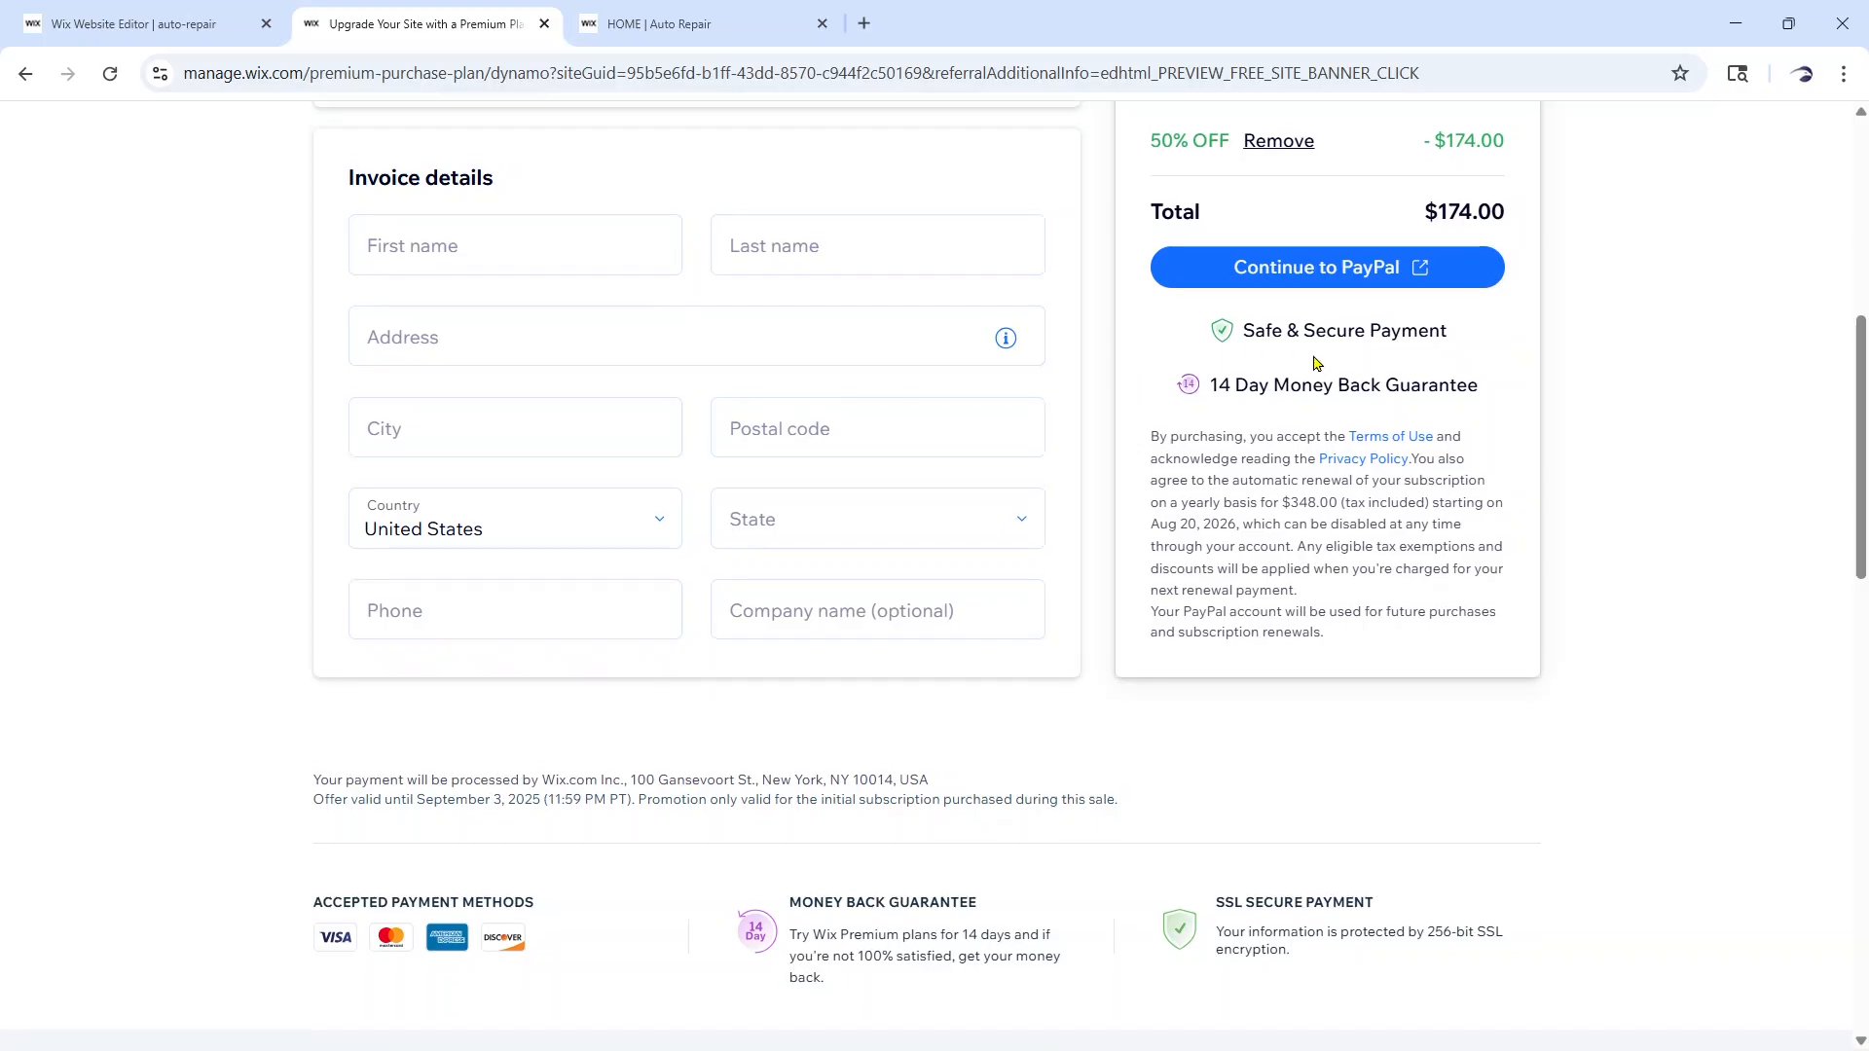
pyautogui.scroll(4, 1097, 343)
pyautogui.scroll(-11, 1238, 828)
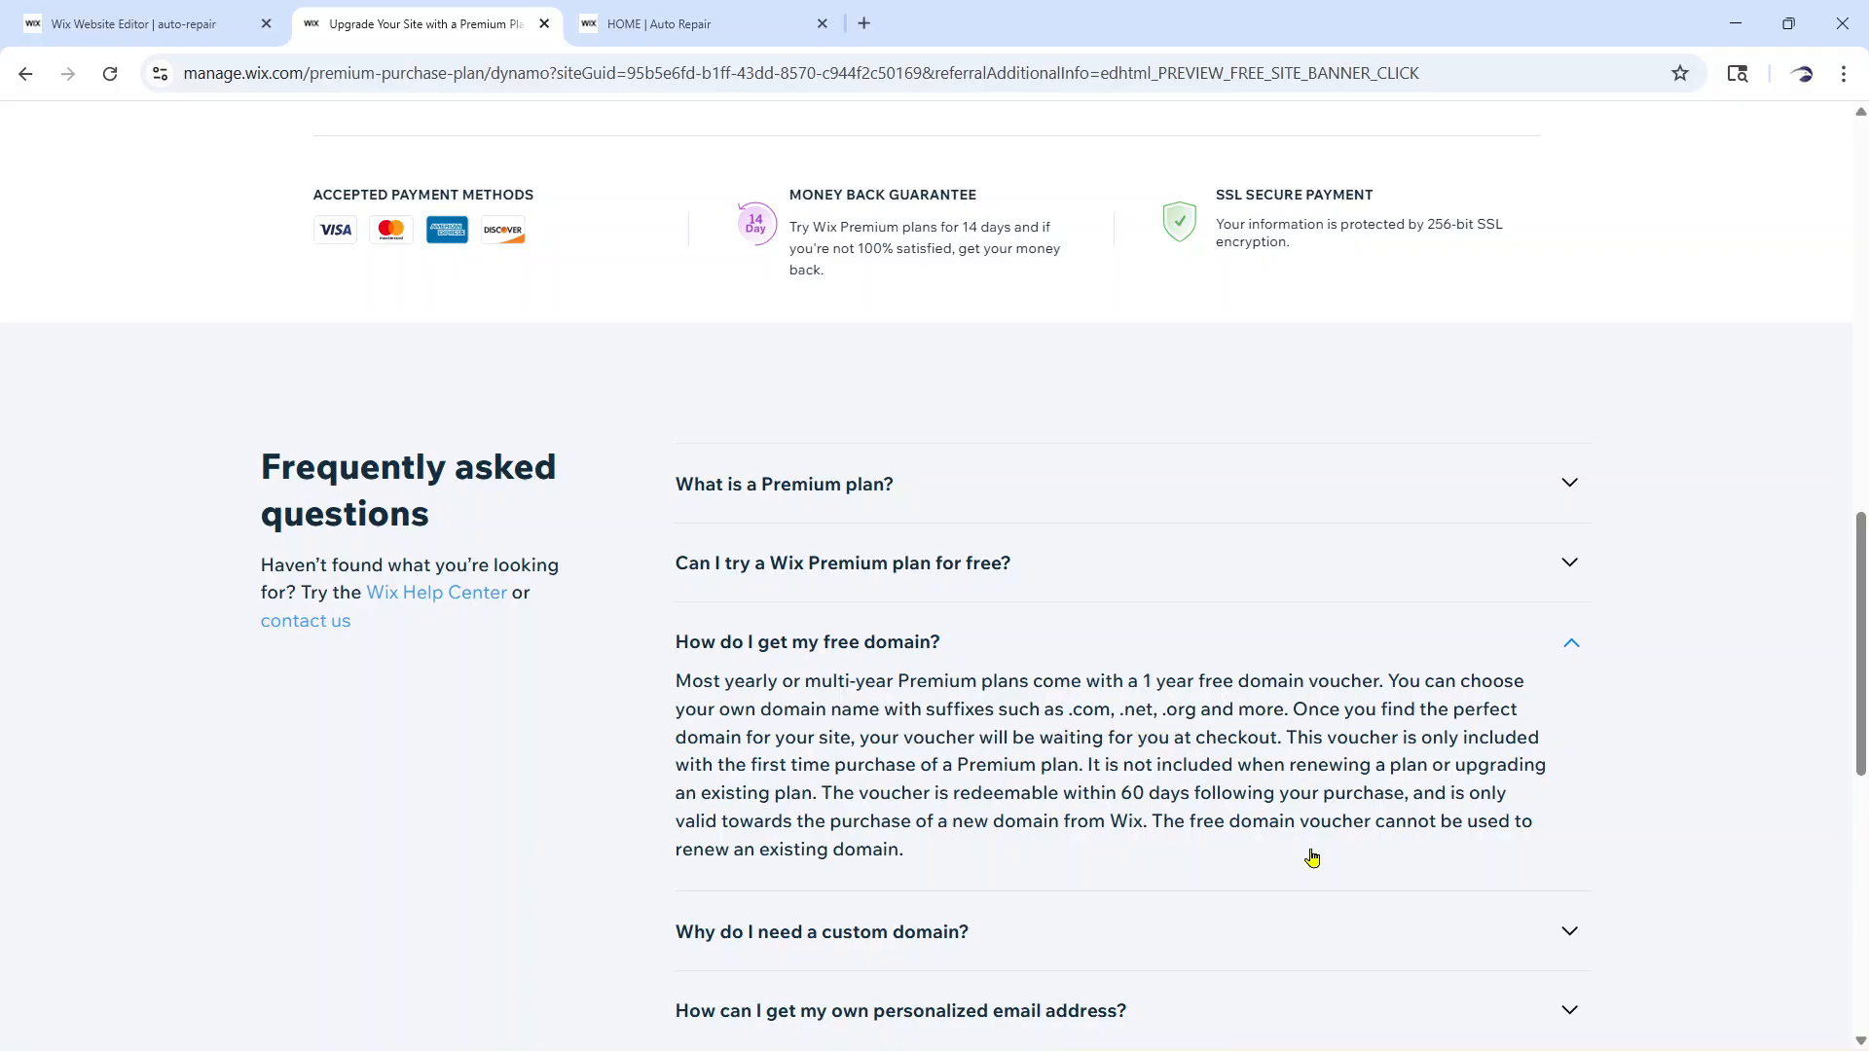
pyautogui.scroll(-2, 1312, 858)
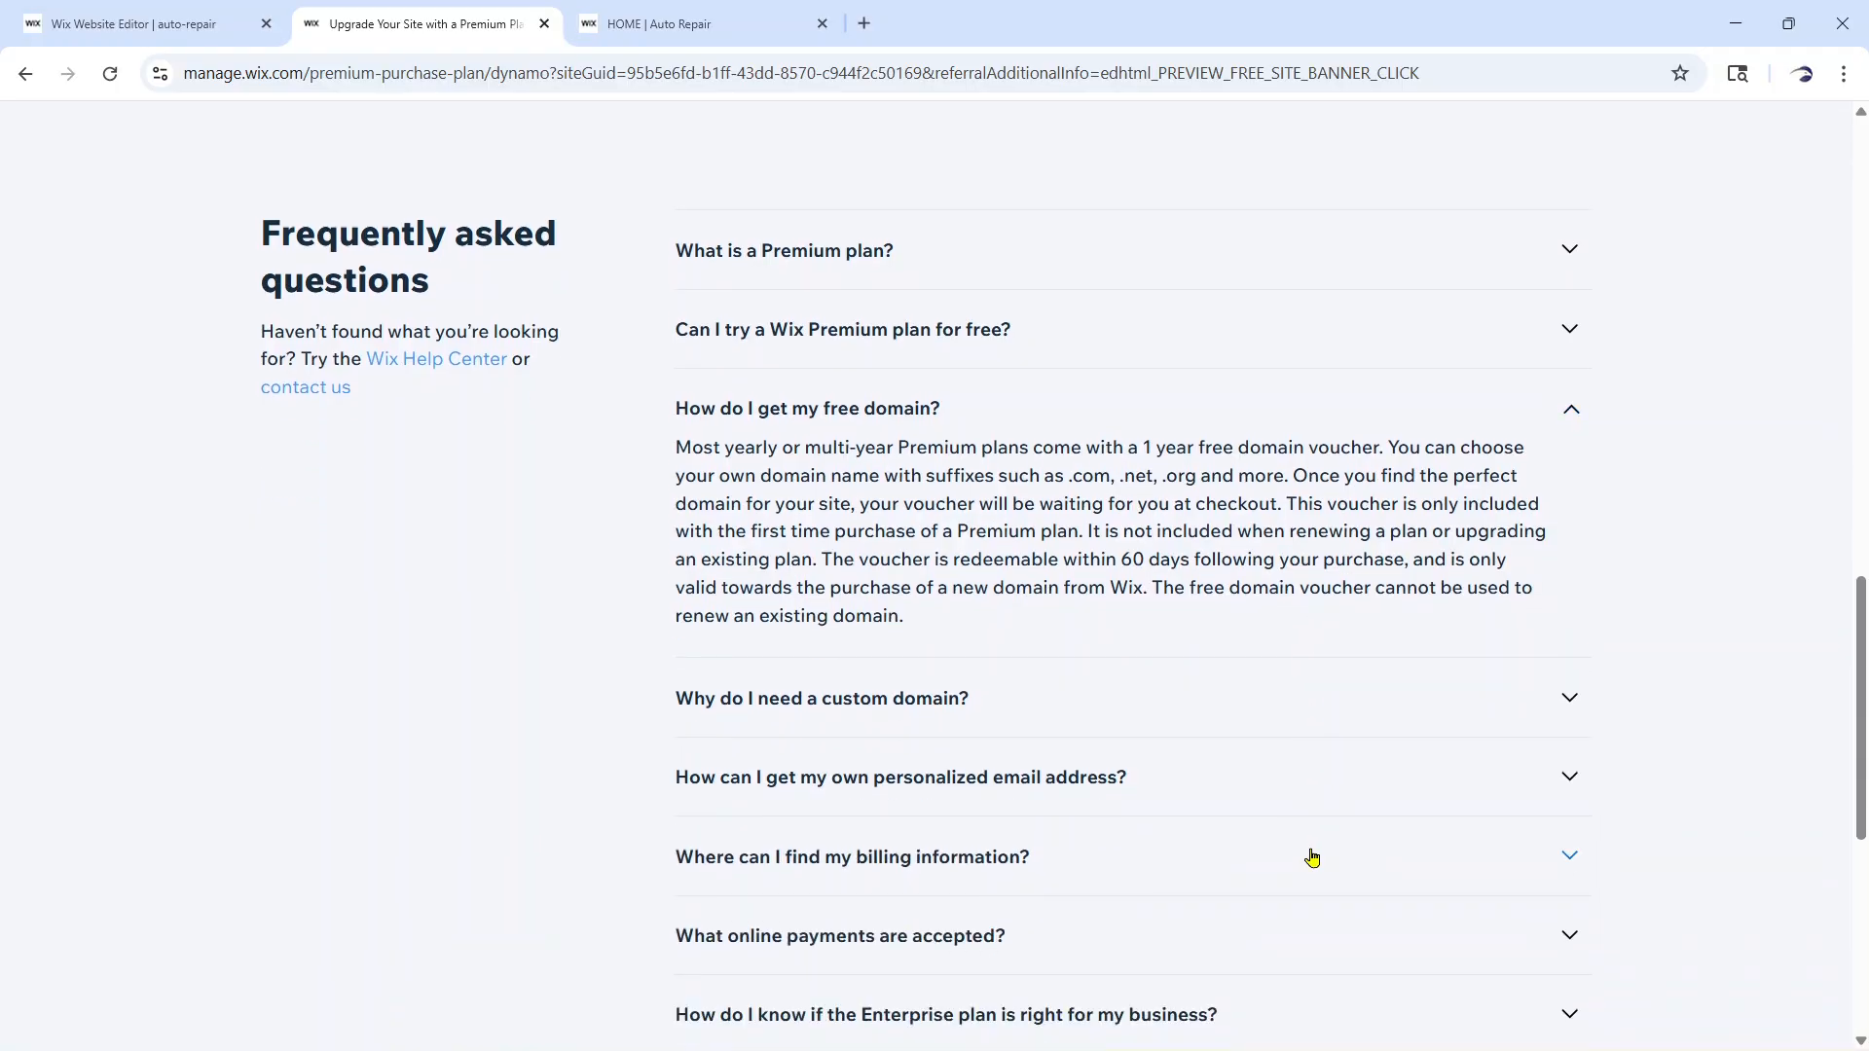
pyautogui.scroll(15, 1310, 837)
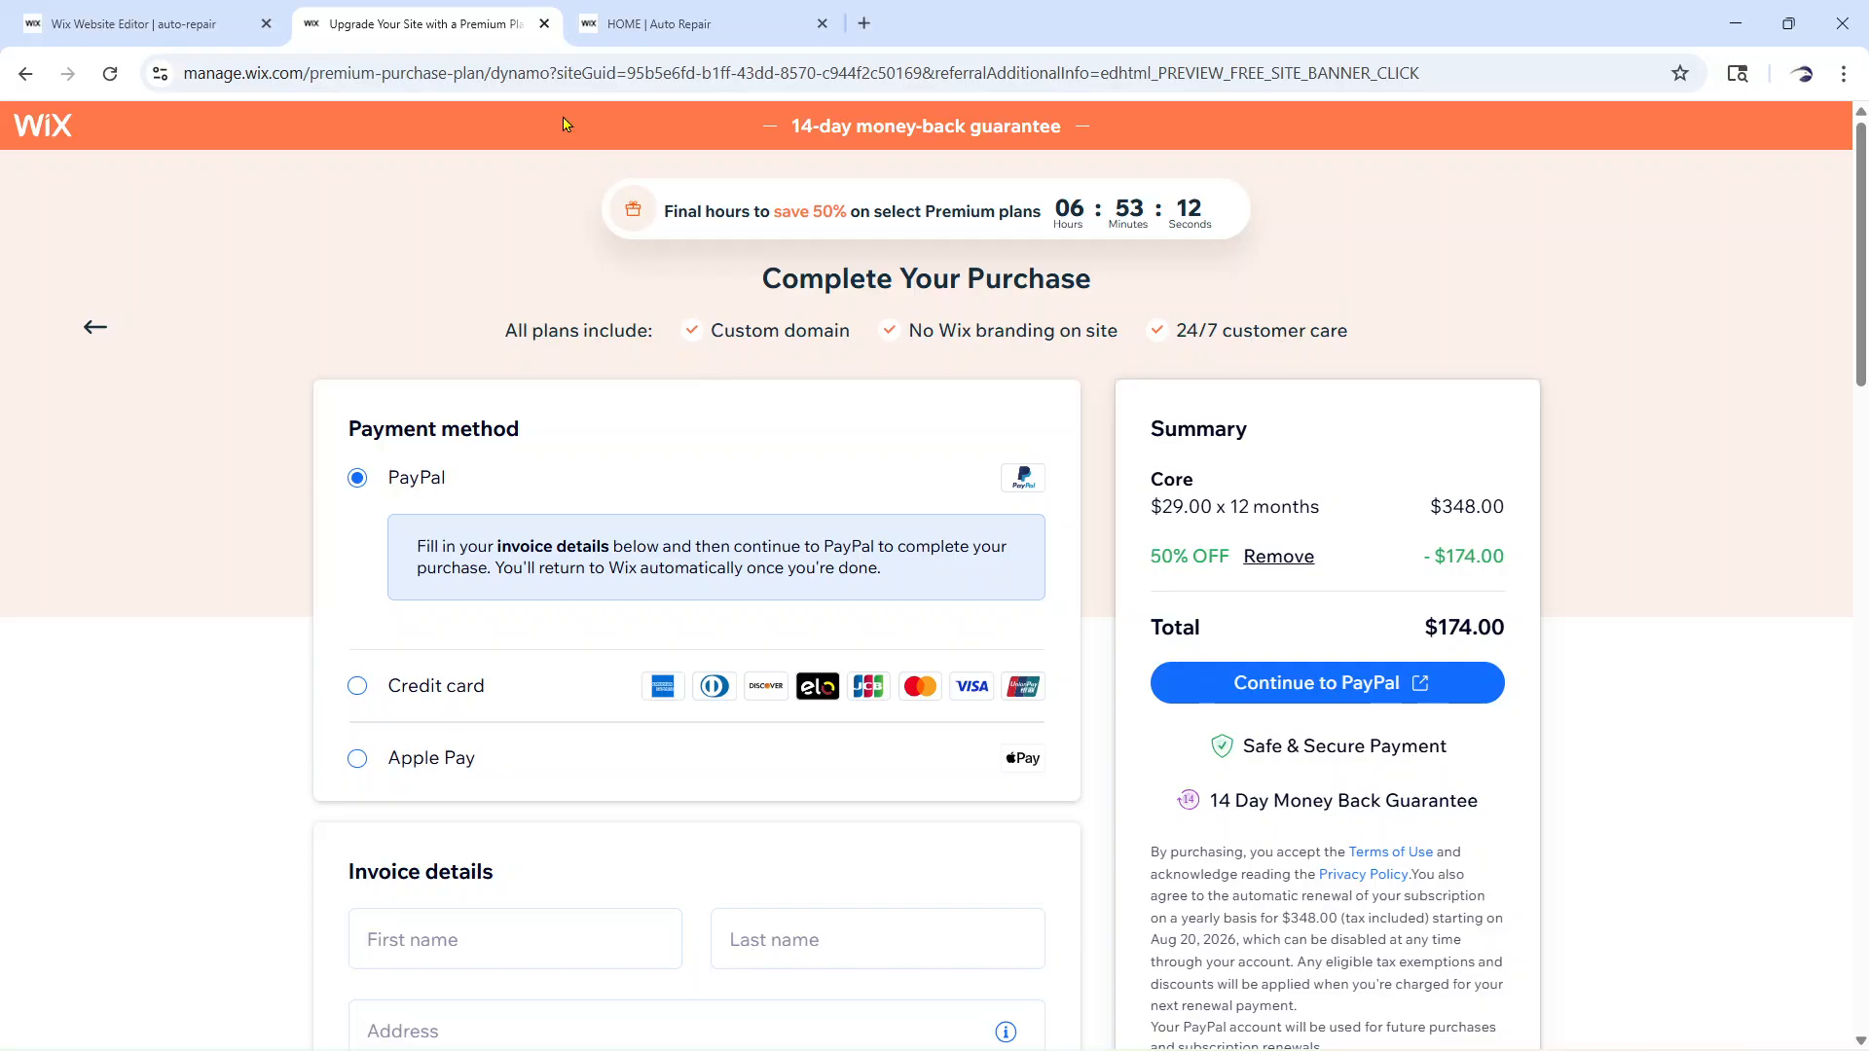
# Leave the checkout without purchasing and look over the entire home page in the editor's desktop preview
pyautogui.click(544, 23)
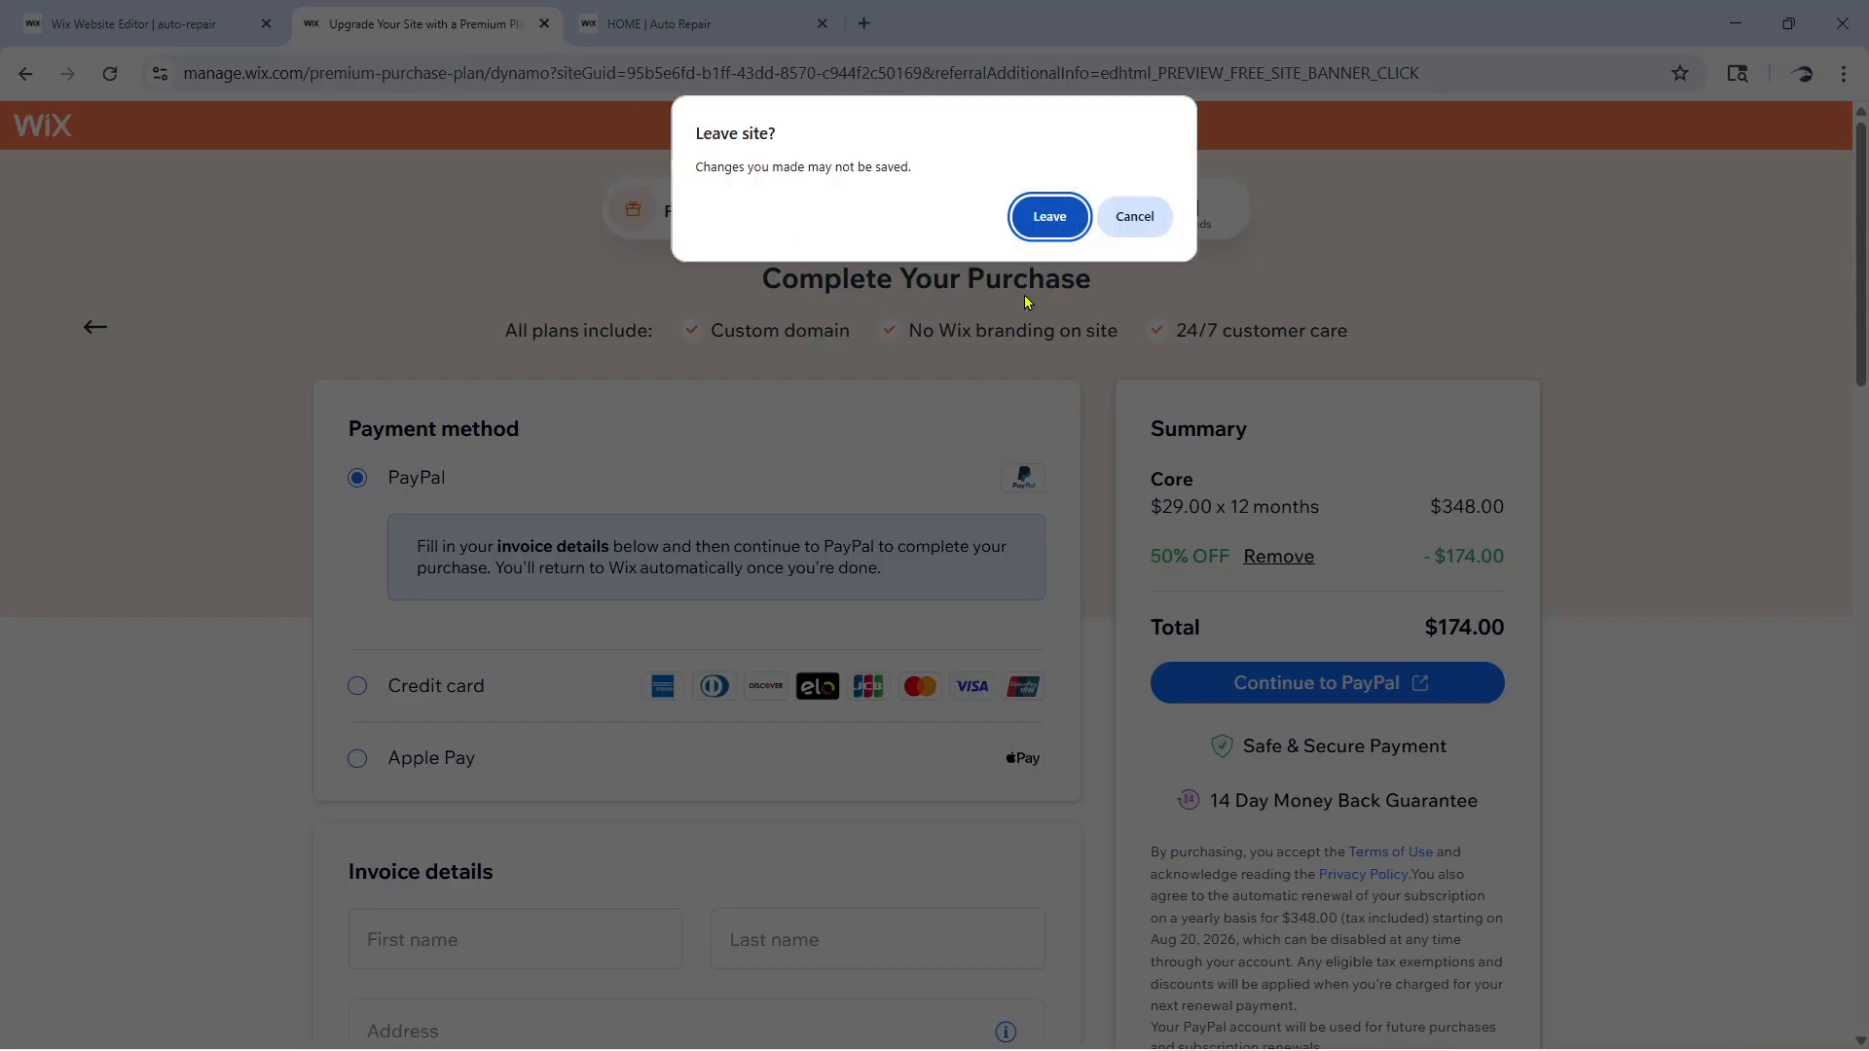
pyautogui.click(1051, 209)
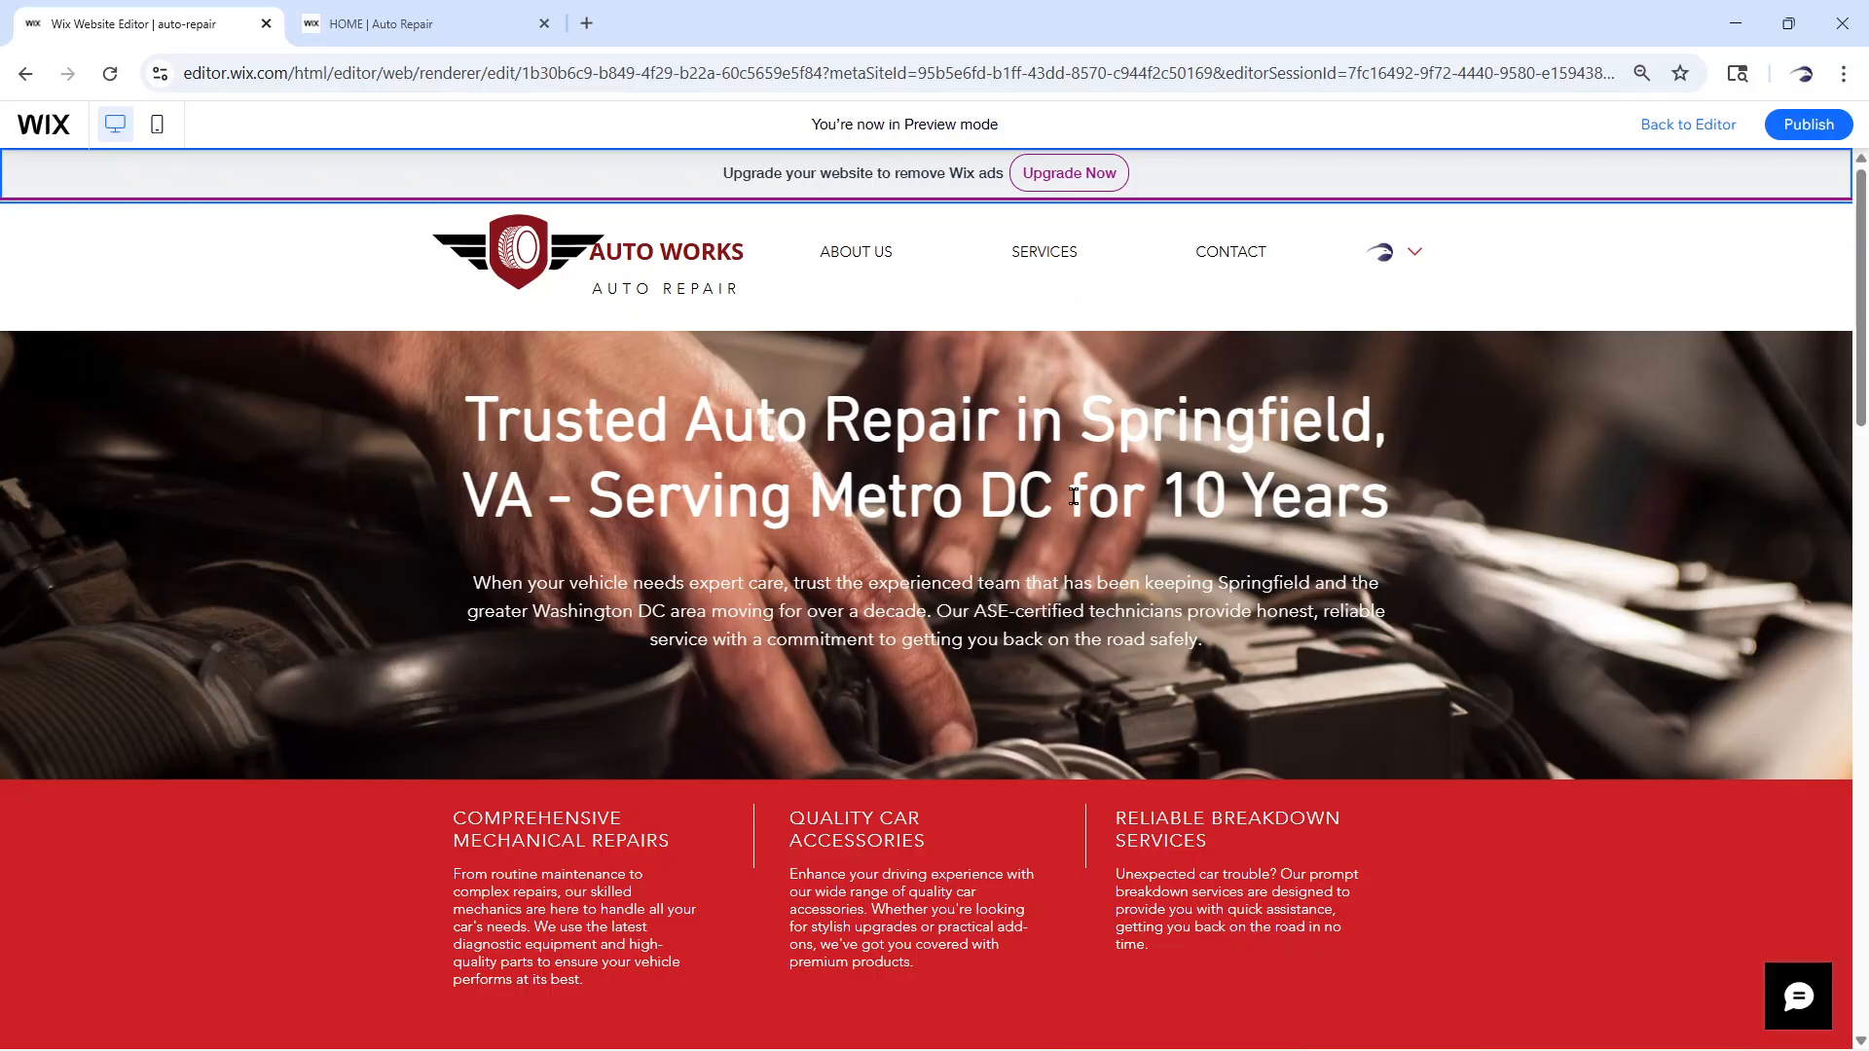
pyautogui.scroll(-8, 1074, 496)
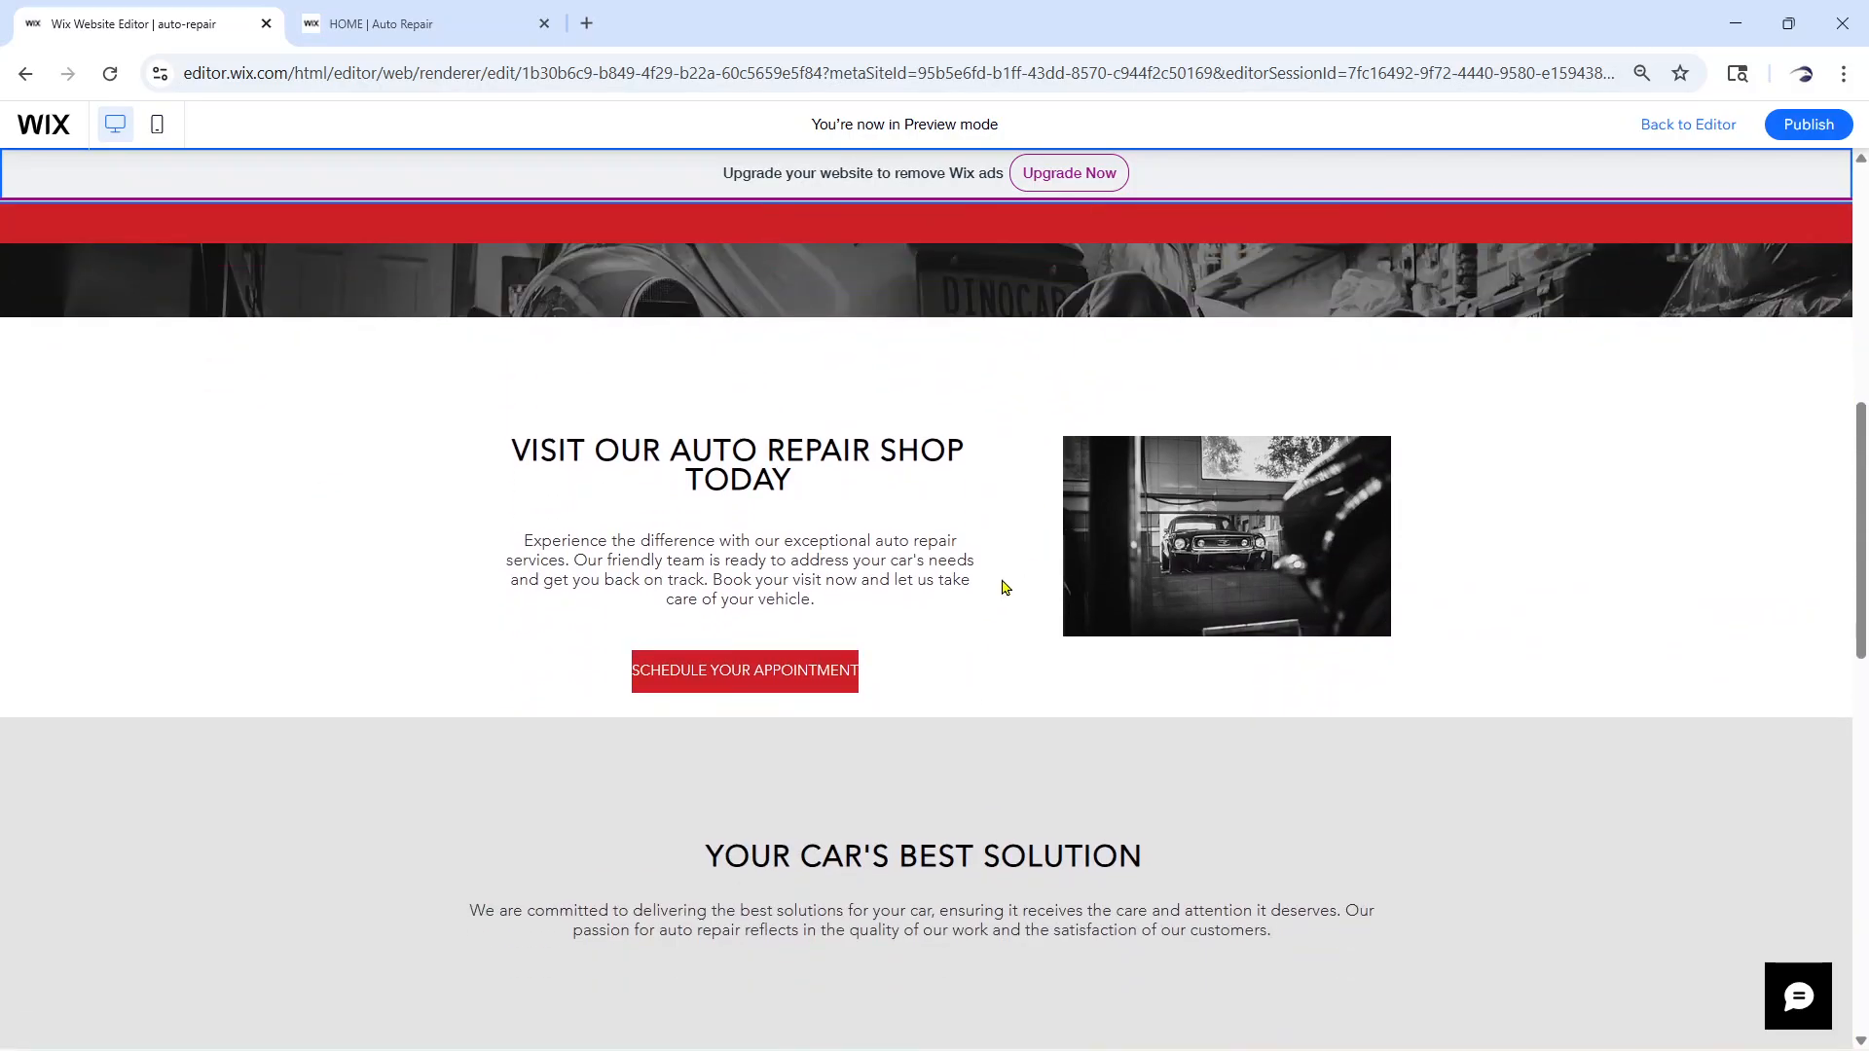
pyautogui.scroll(-8, 1017, 584)
pyautogui.scroll(-2, 1004, 609)
pyautogui.scroll(-4, 1004, 608)
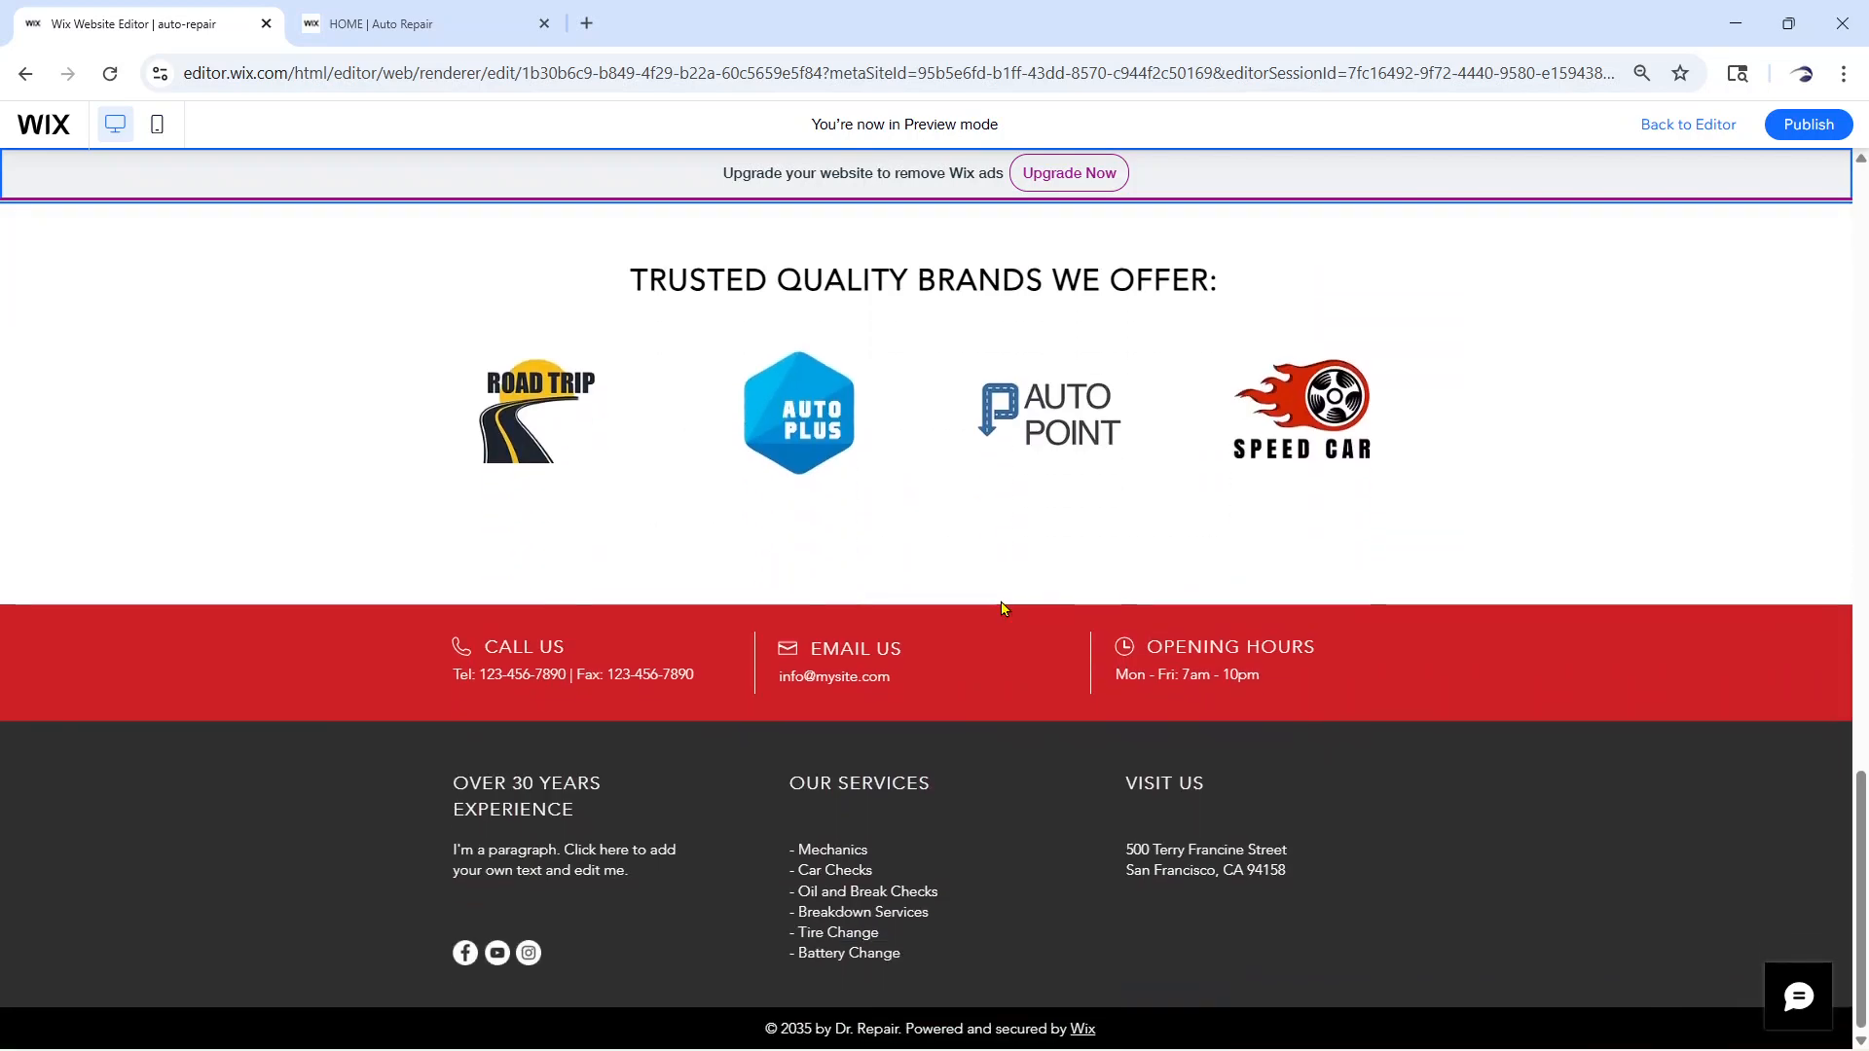
pyautogui.scroll(13, 1004, 609)
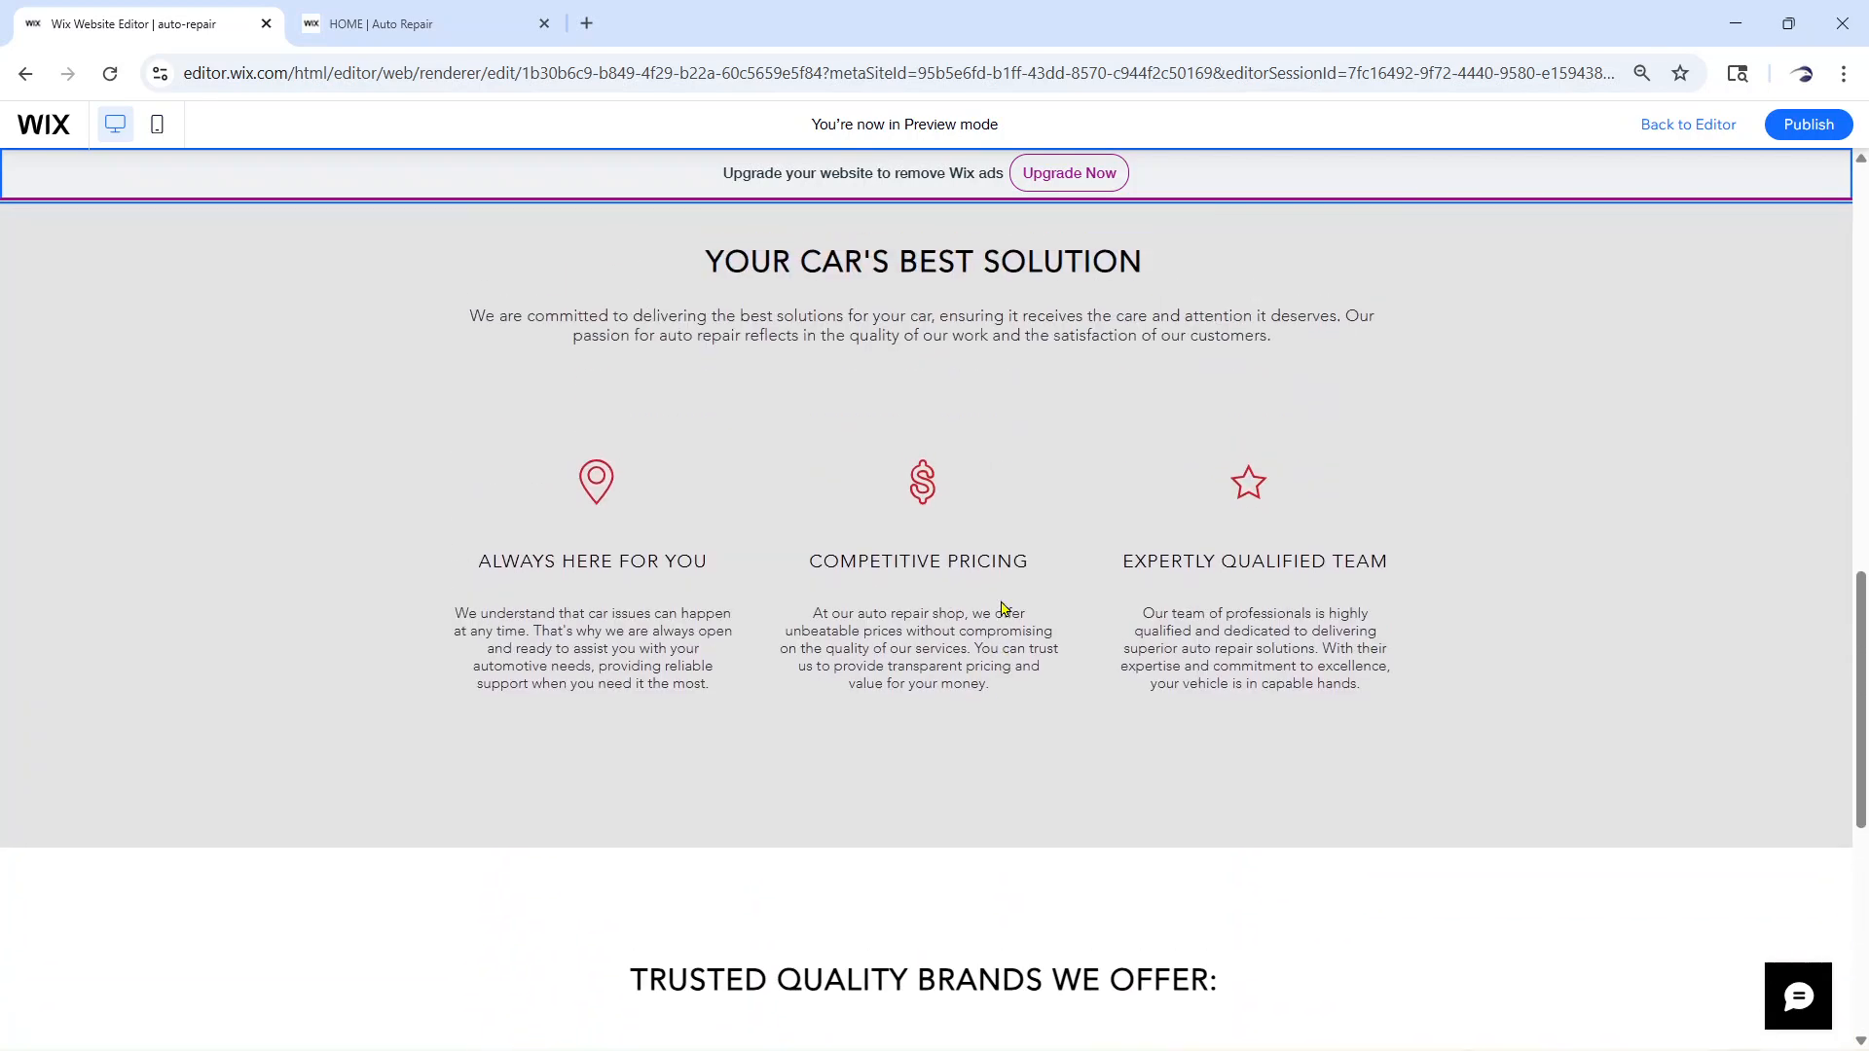
pyautogui.scroll(10, 1004, 608)
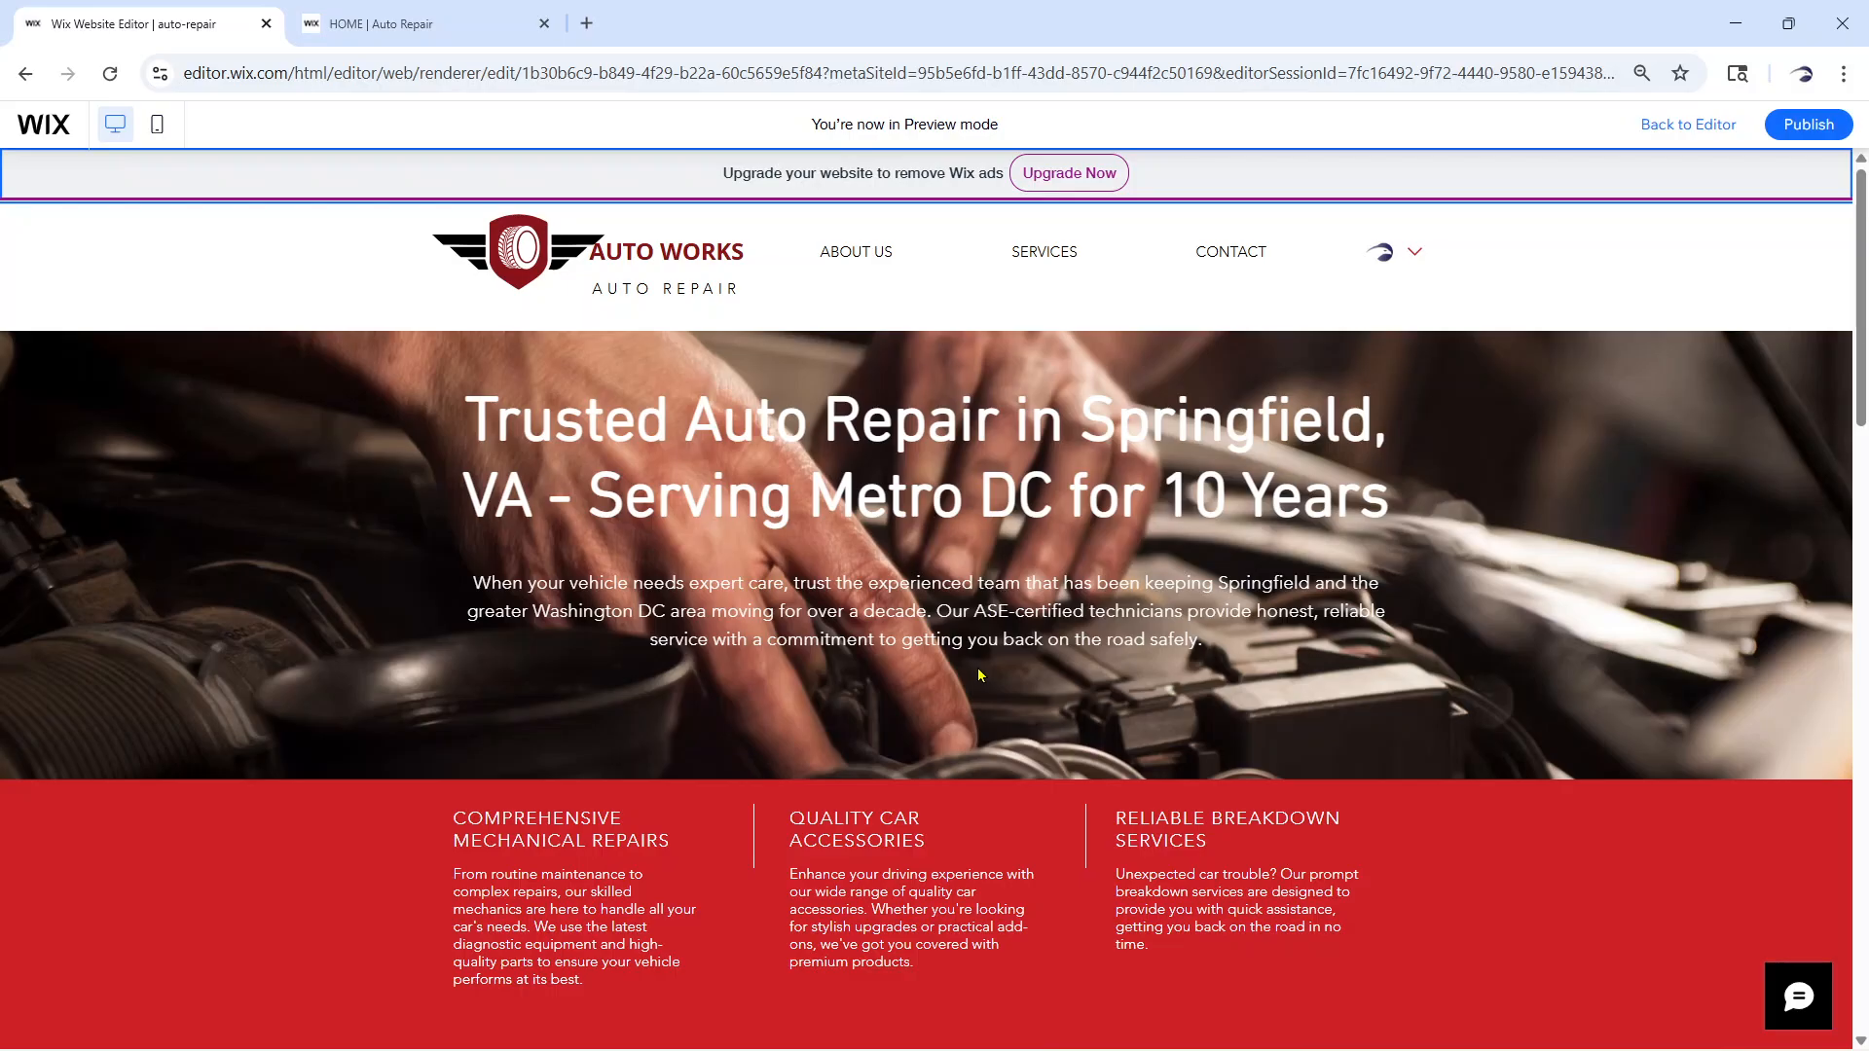
pyautogui.scroll(-10, 977, 672)
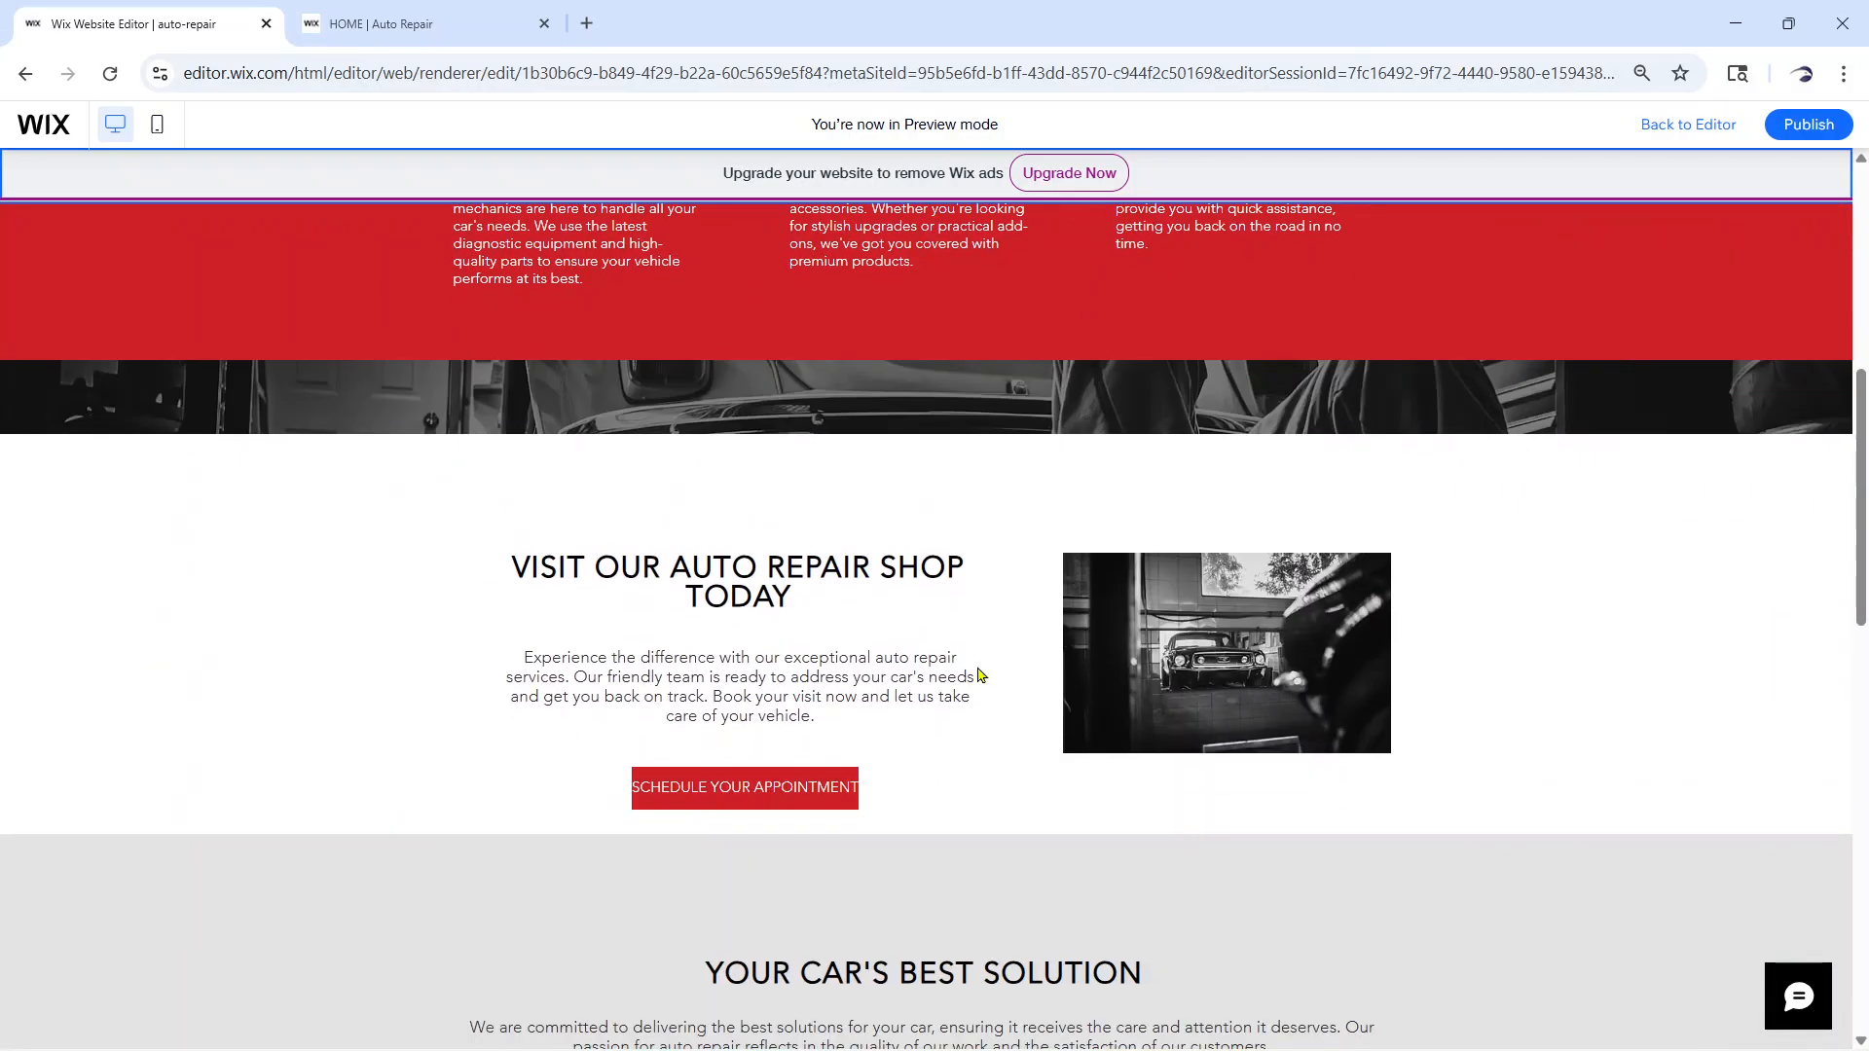
pyautogui.scroll(-3, 977, 665)
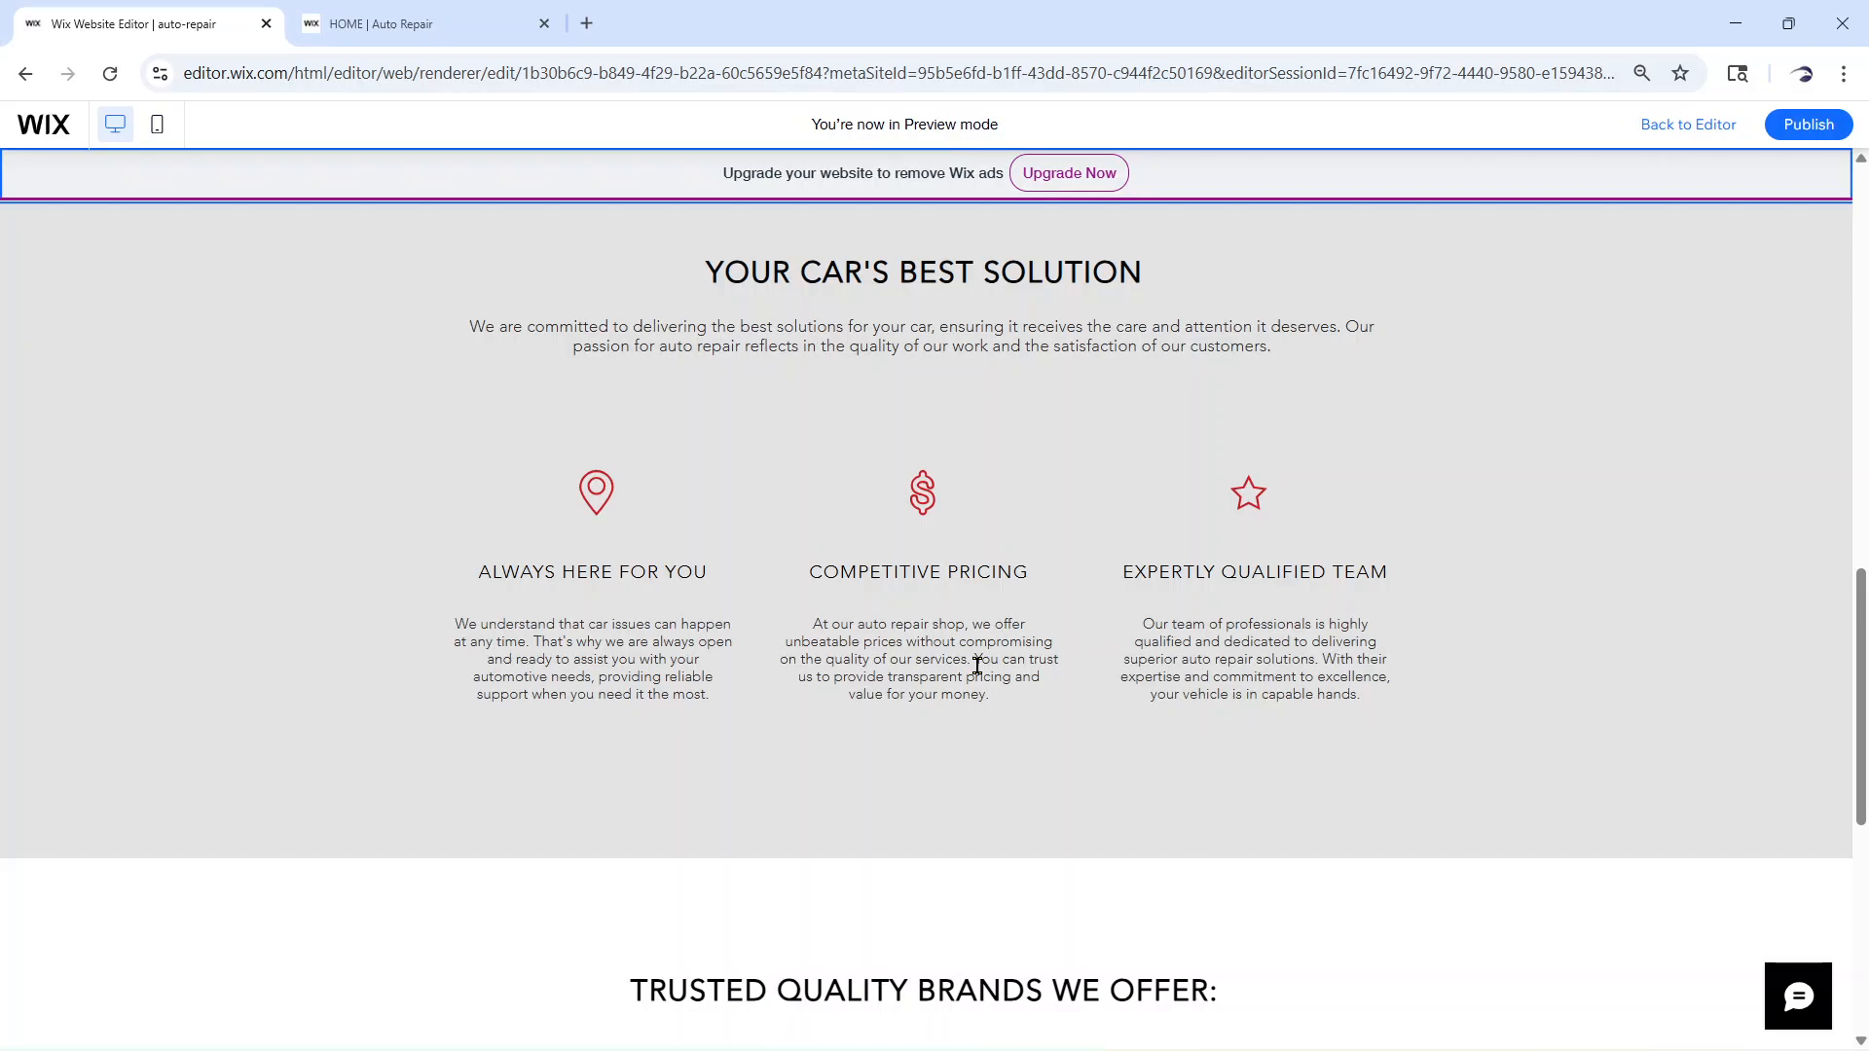
pyautogui.scroll(-6, 977, 666)
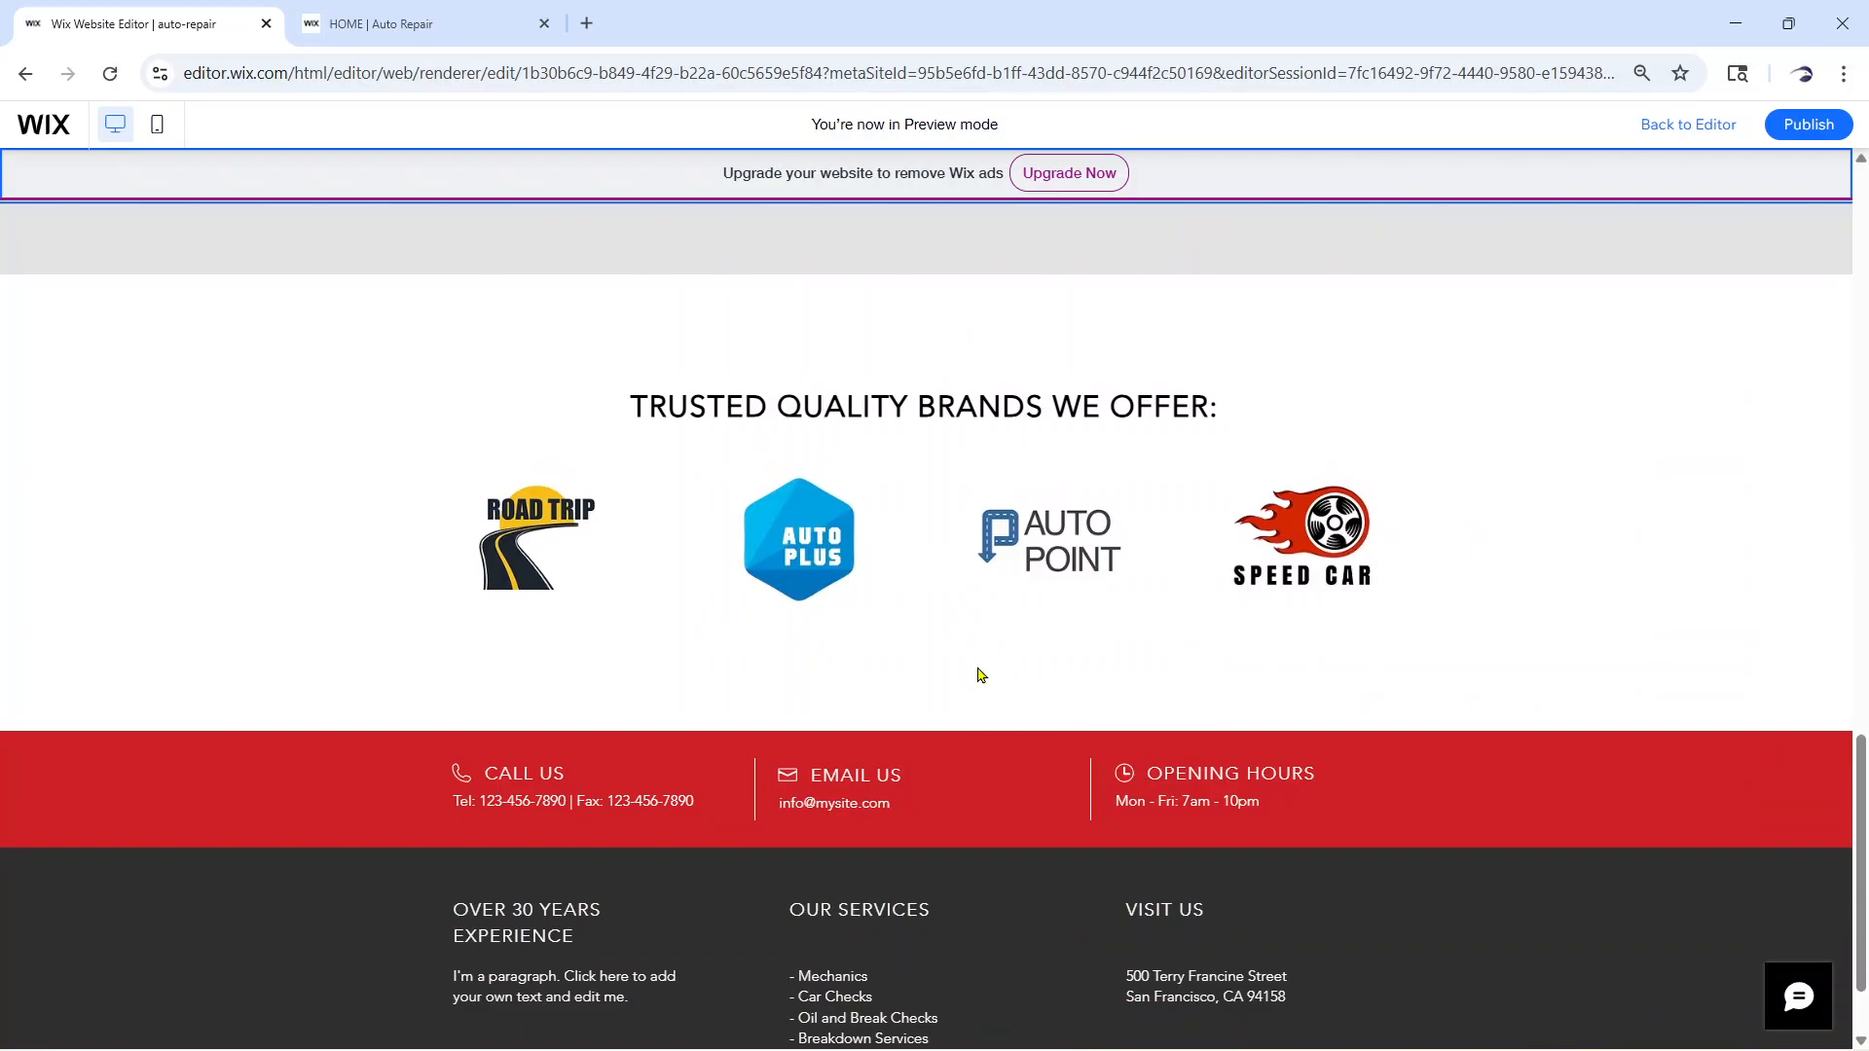
pyautogui.scroll(-2, 980, 675)
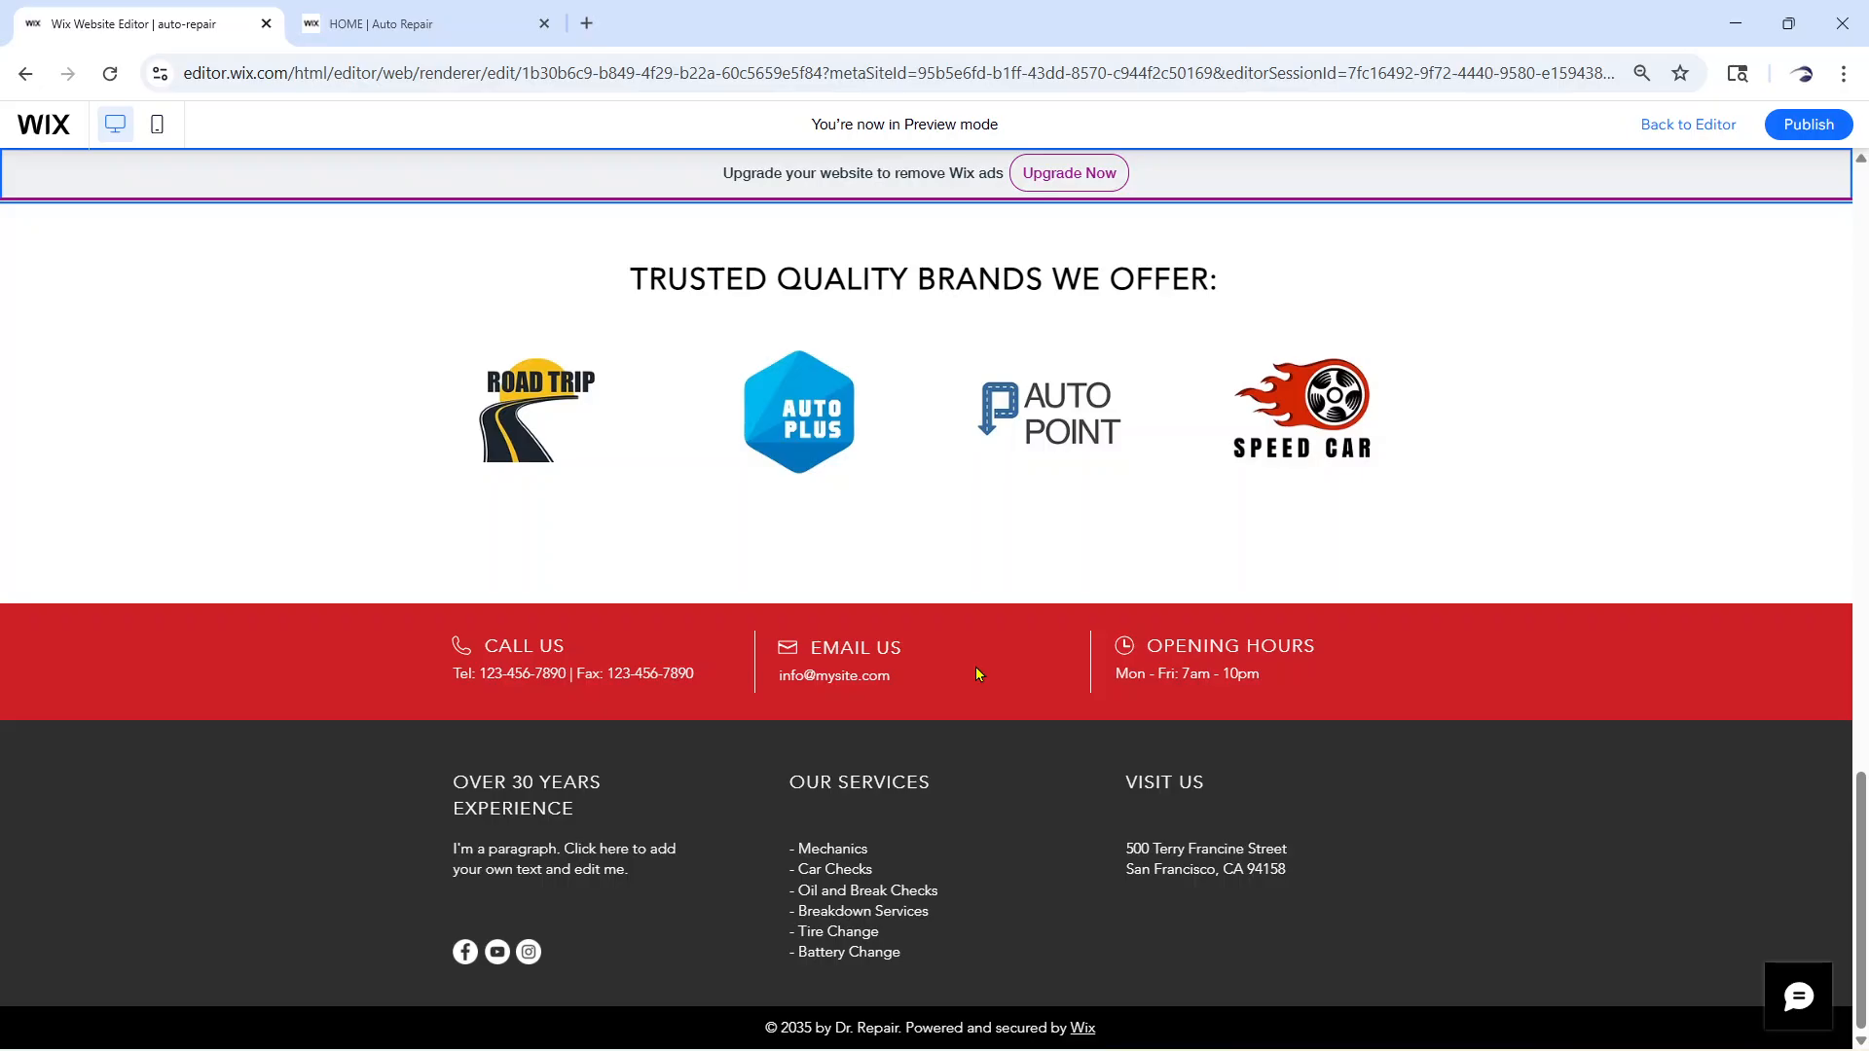
pyautogui.scroll(12, 977, 674)
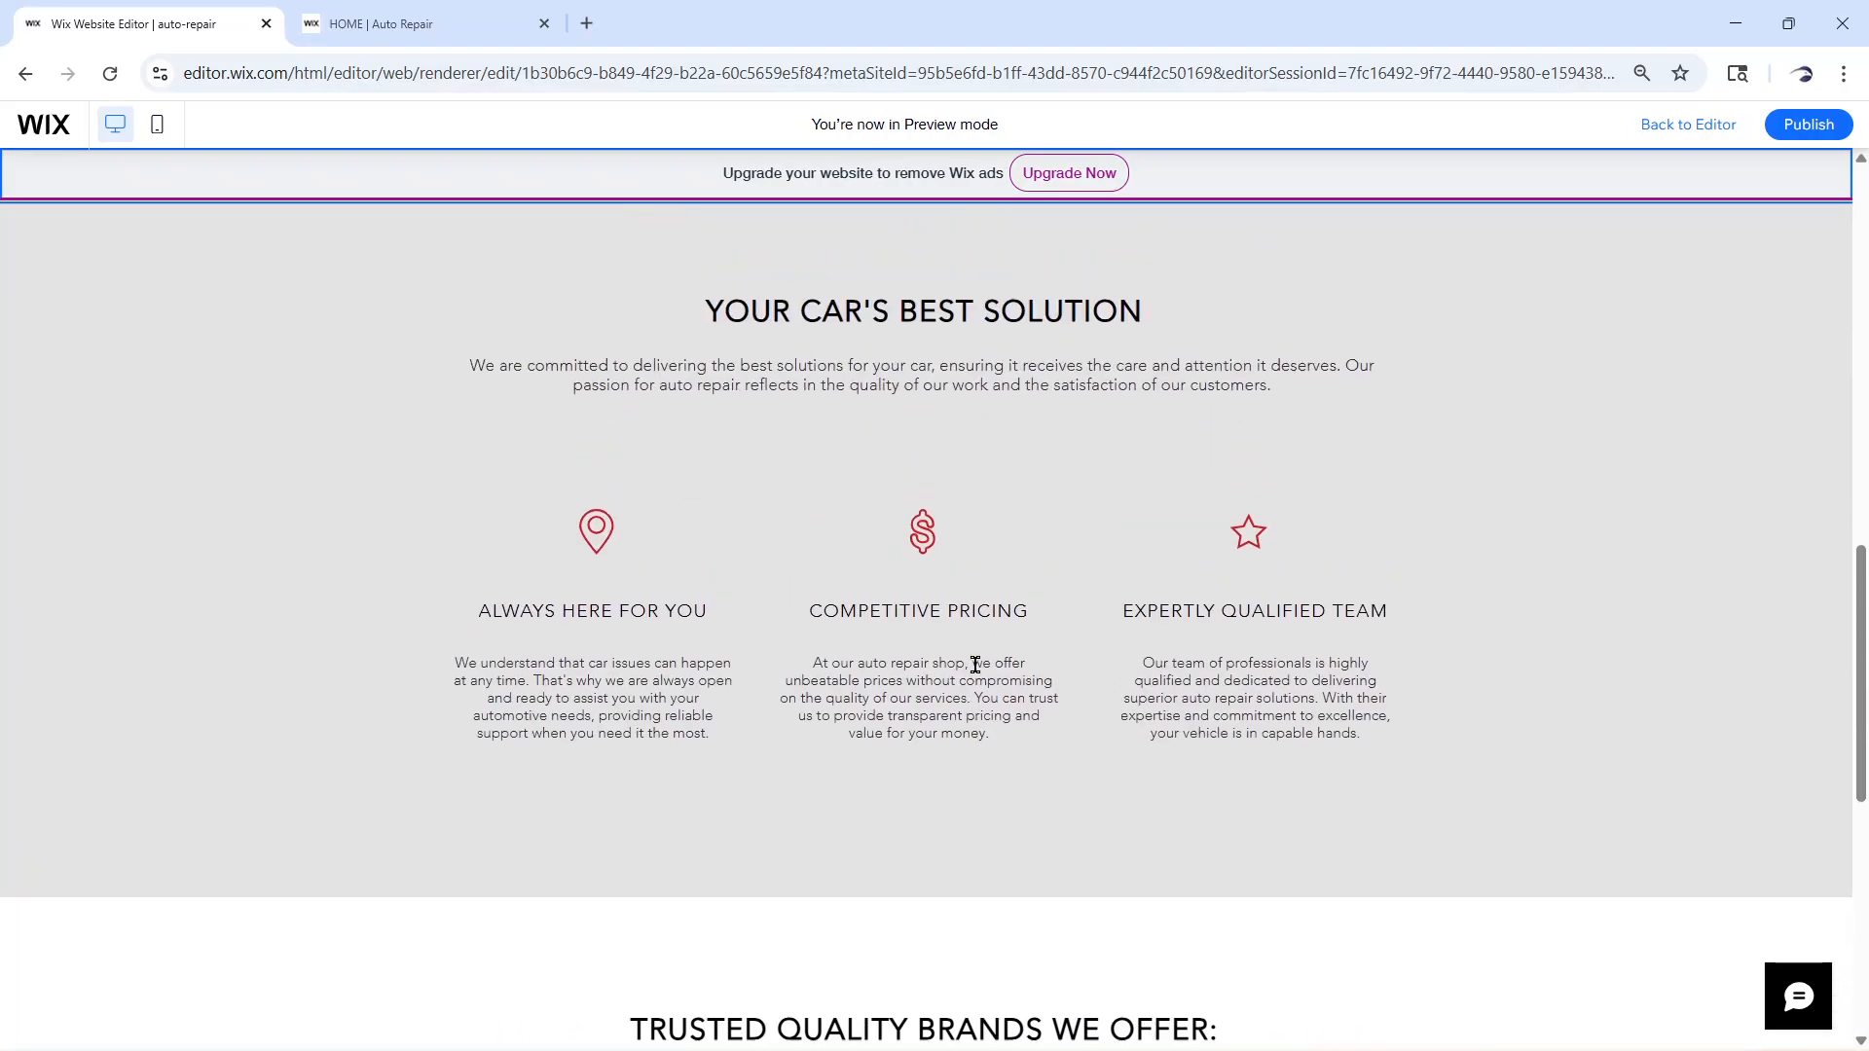
pyautogui.scroll(10, 977, 673)
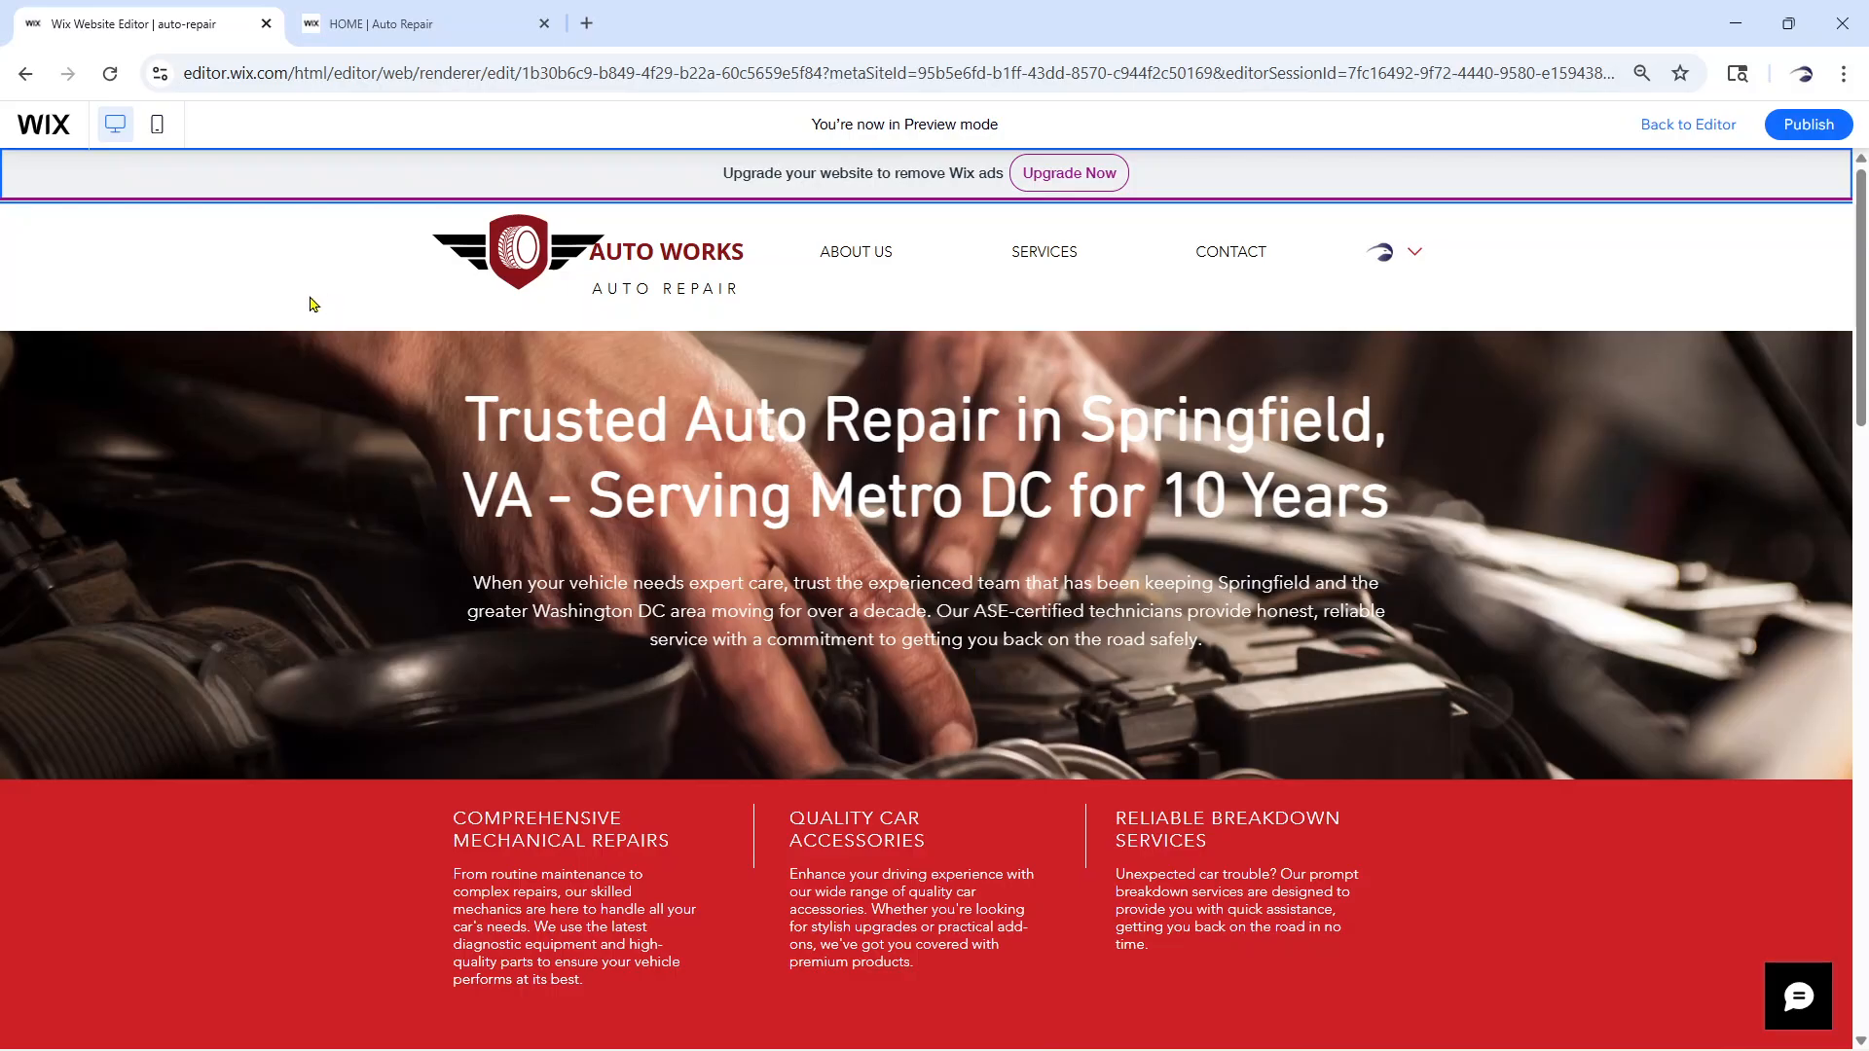
# Switch to the mobile preview and look over the entire home page down to the footer
pyautogui.click(156, 125)
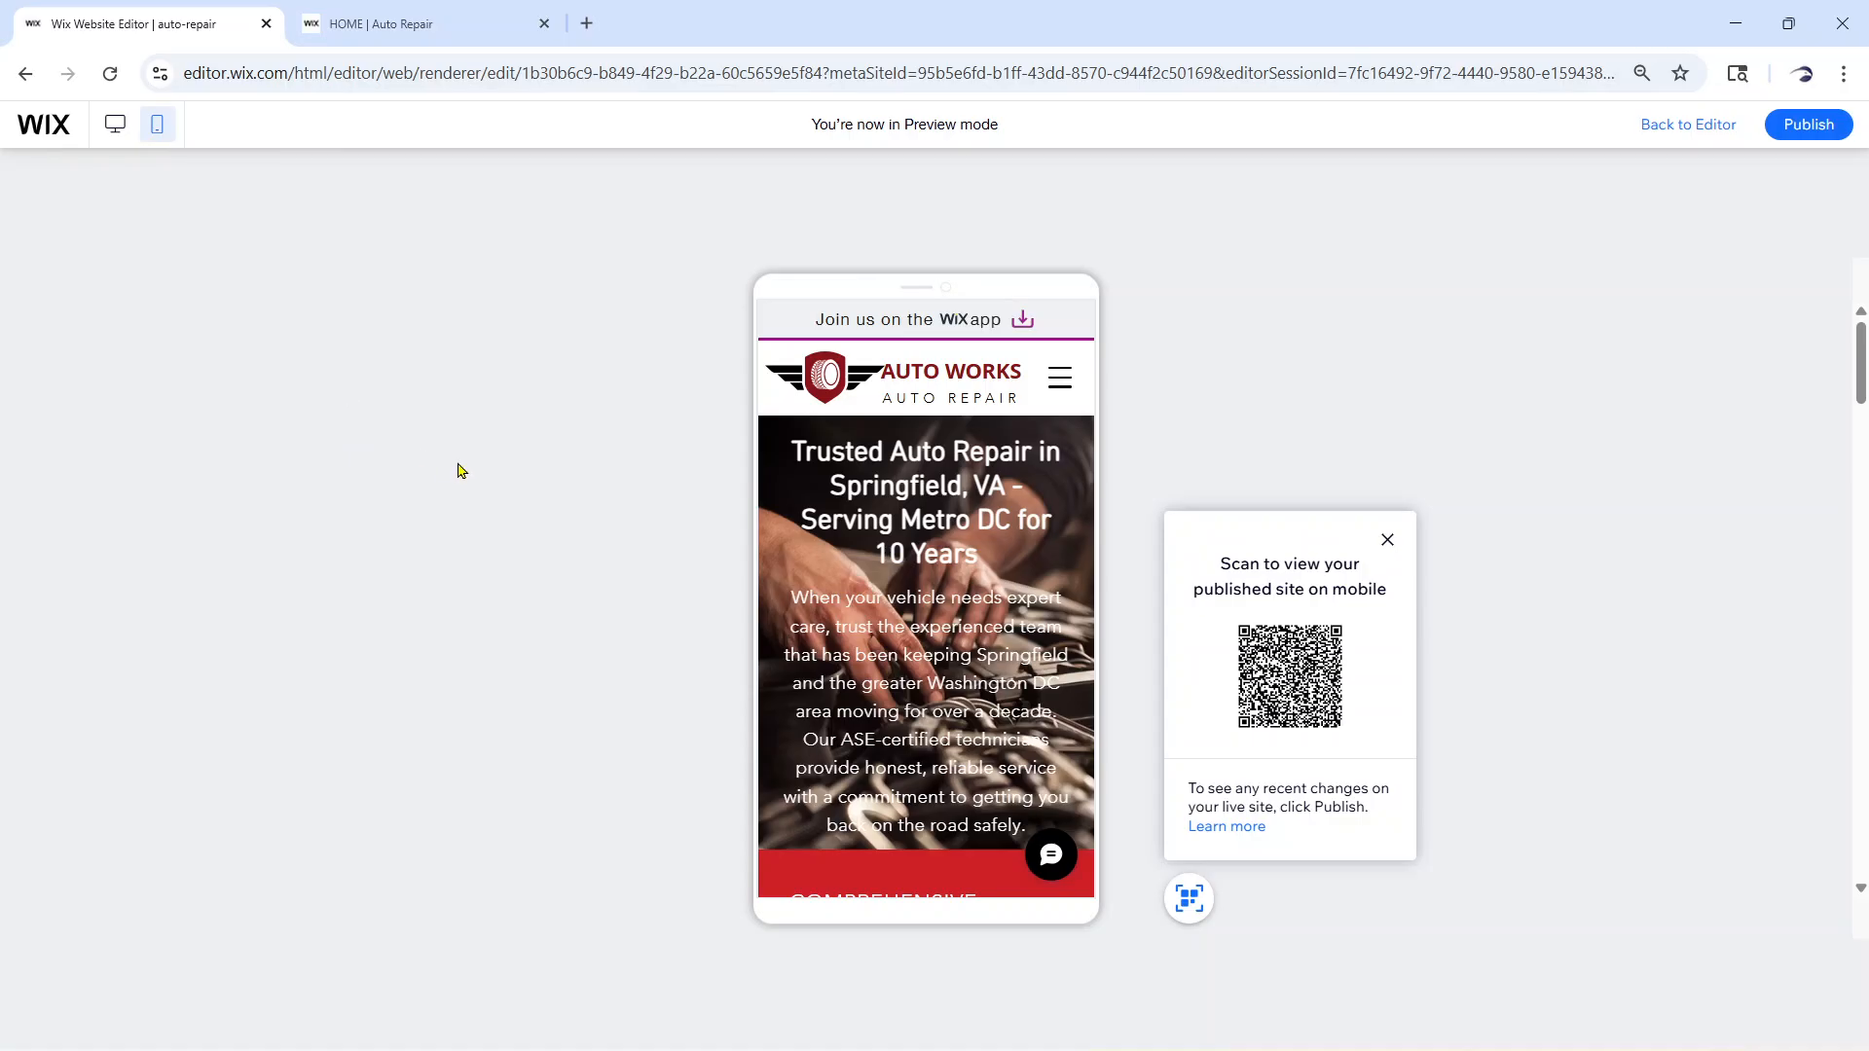
pyautogui.scroll(-5, 959, 639)
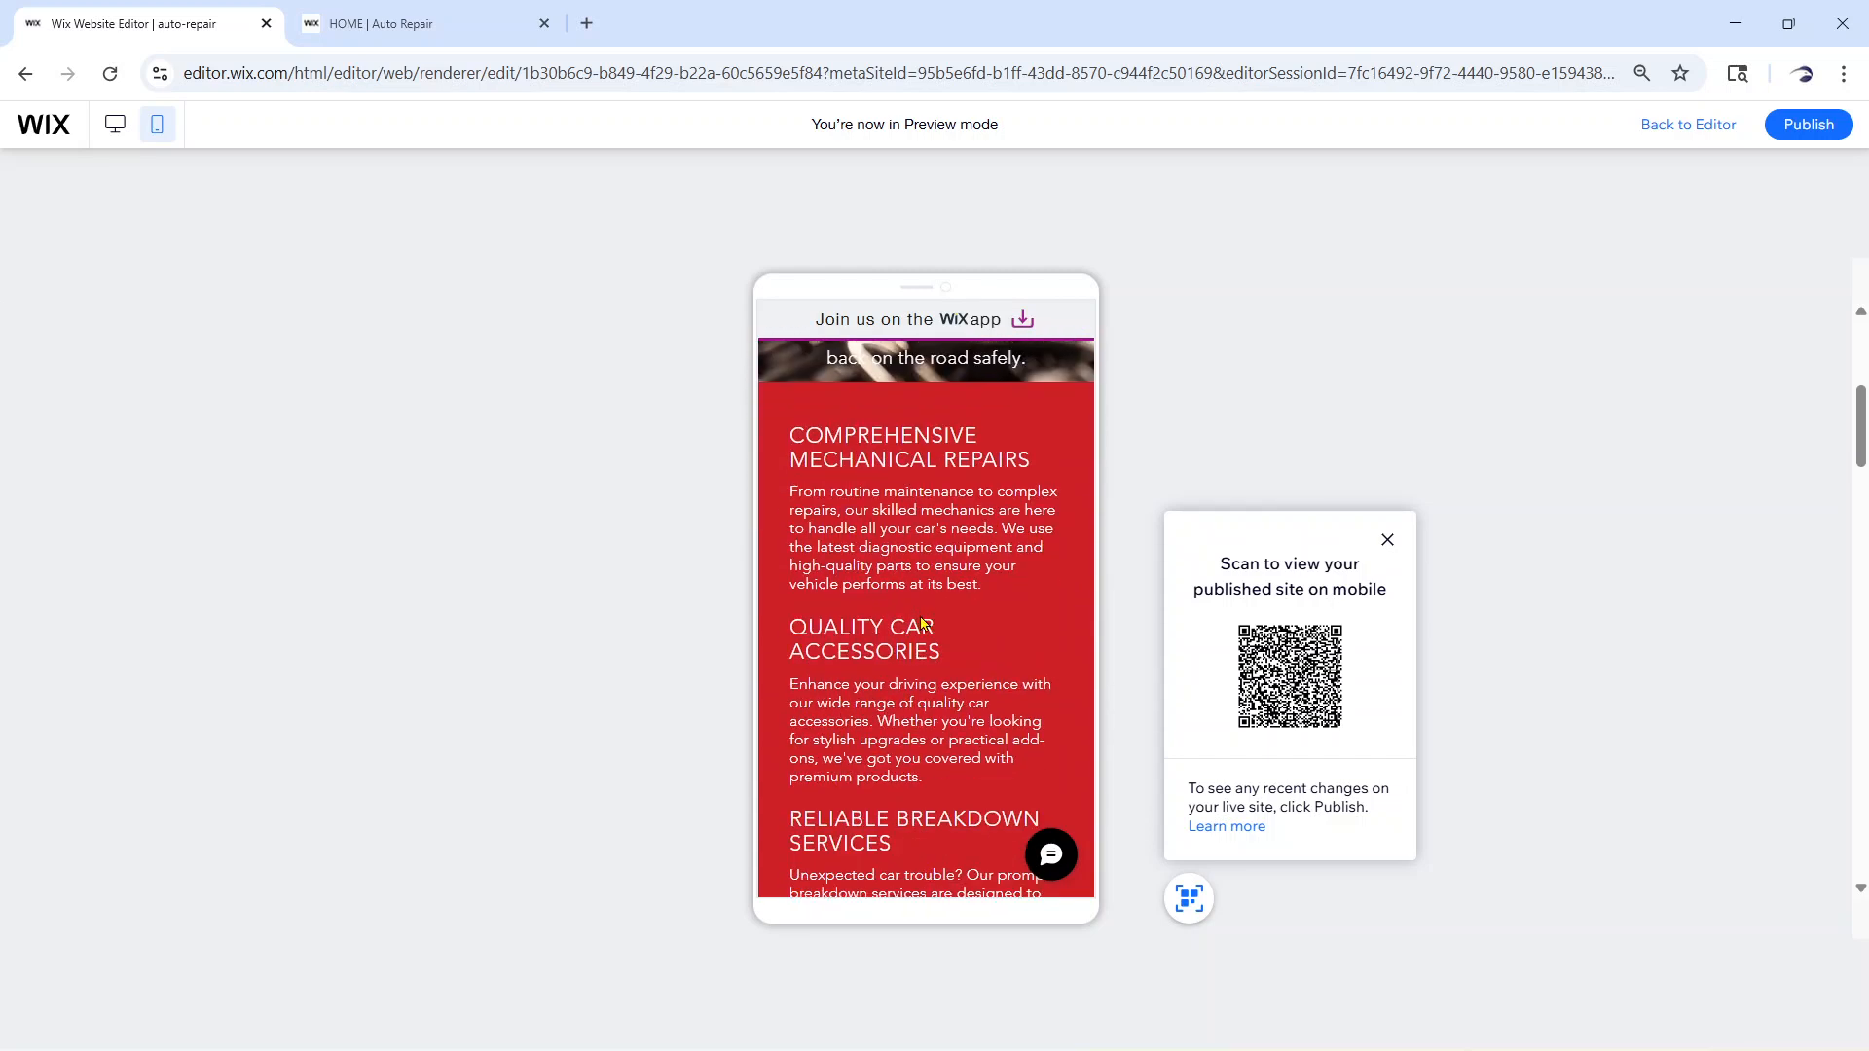
pyautogui.scroll(-5, 923, 632)
pyautogui.scroll(-6, 920, 615)
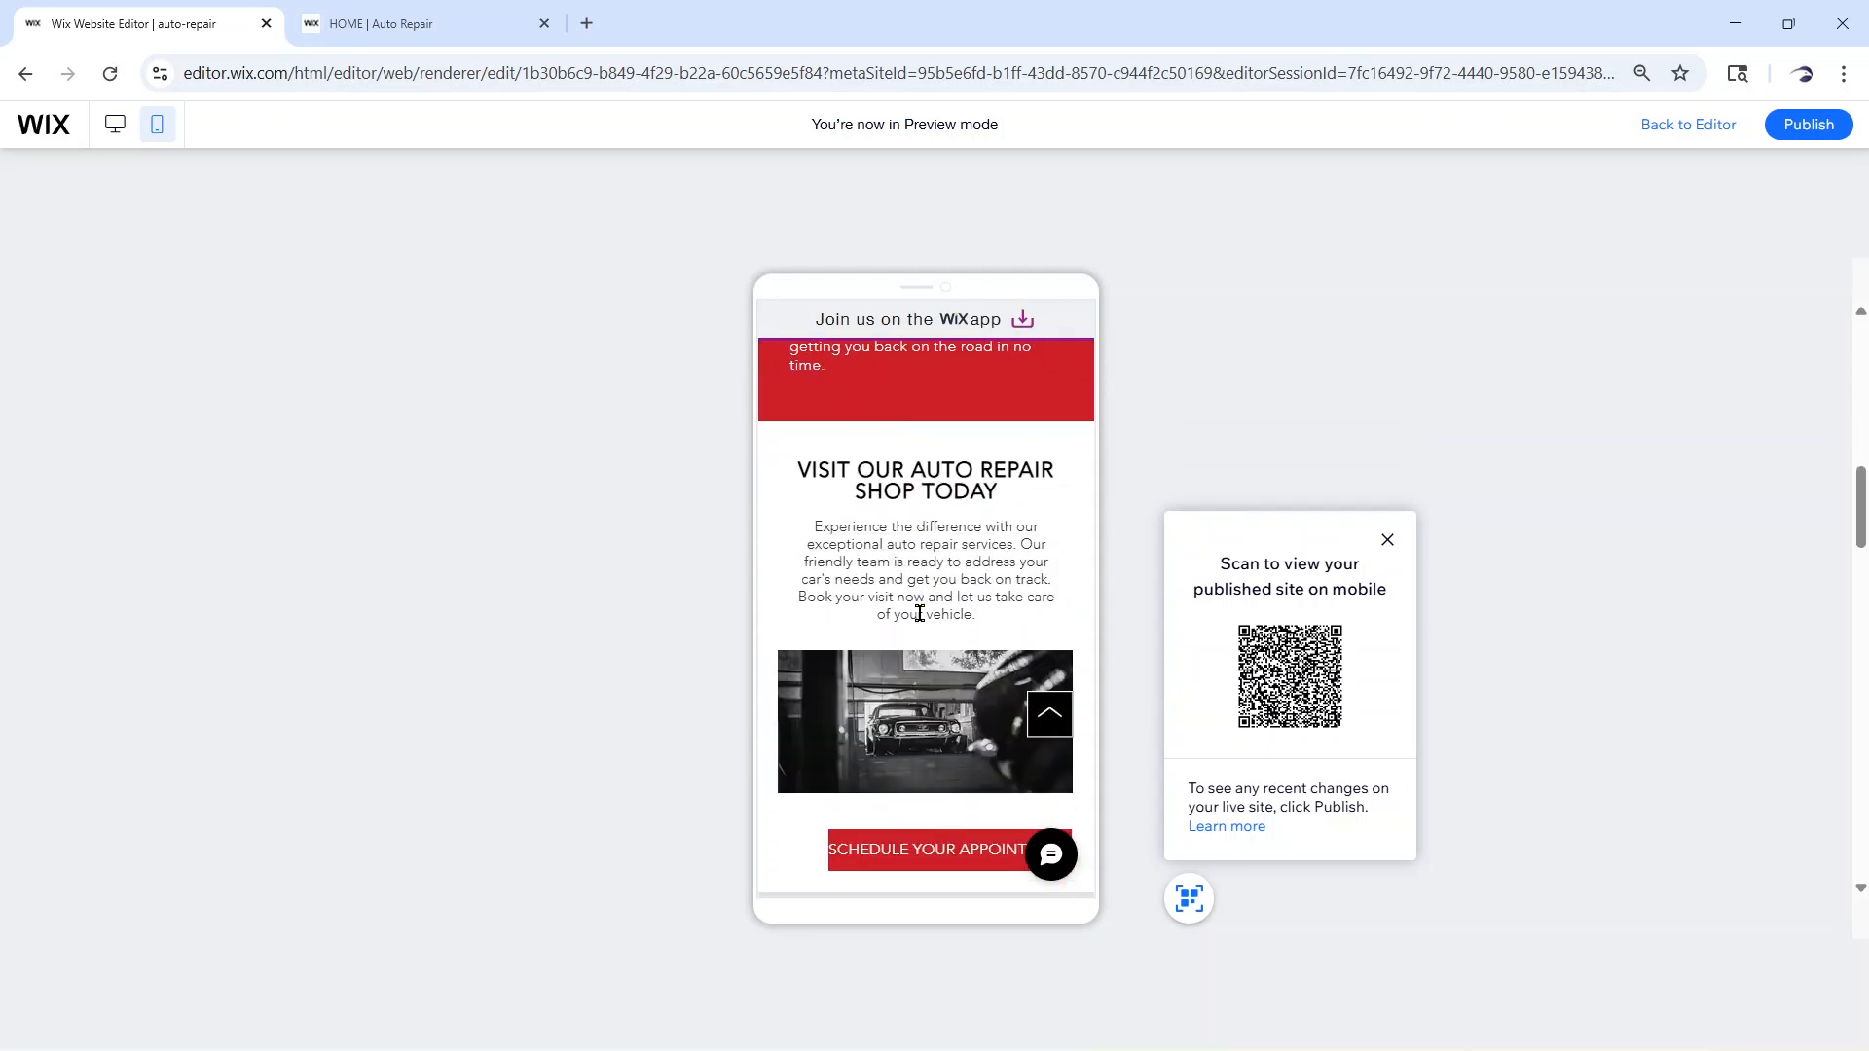
pyautogui.scroll(-10, 885, 559)
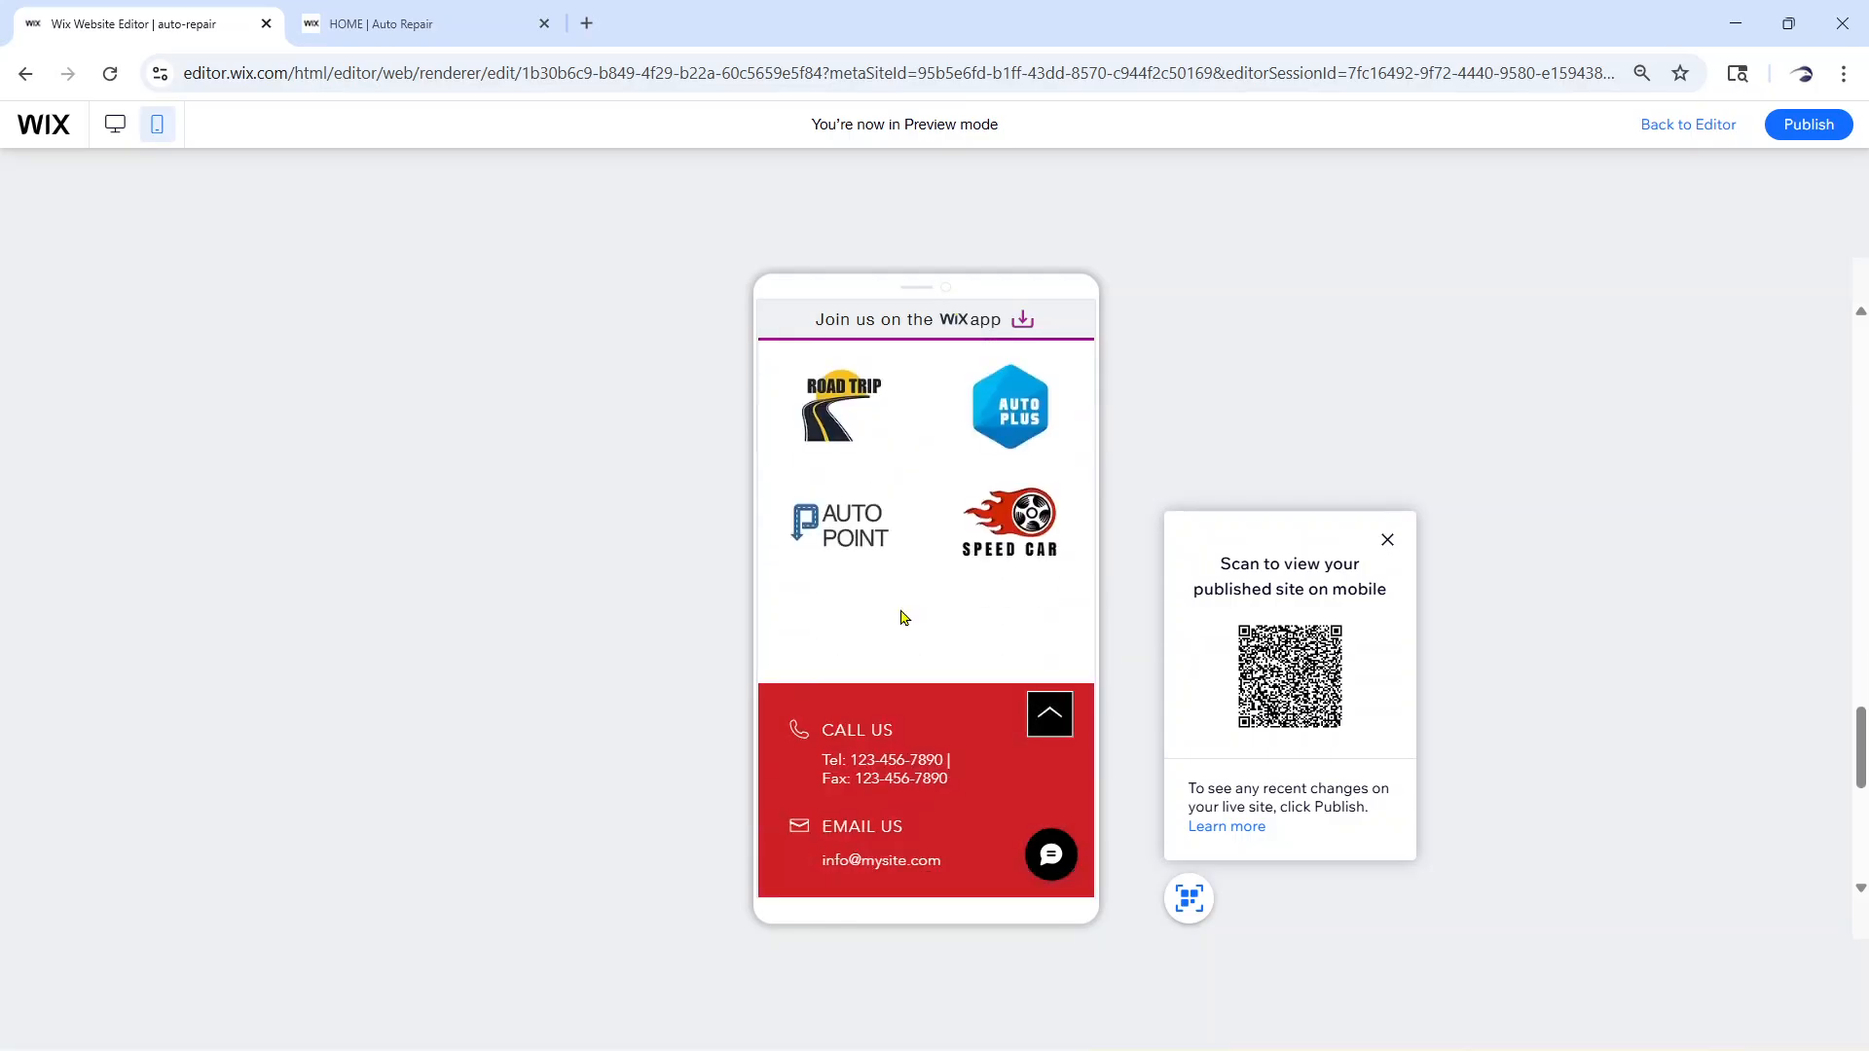
pyautogui.scroll(-8, 902, 617)
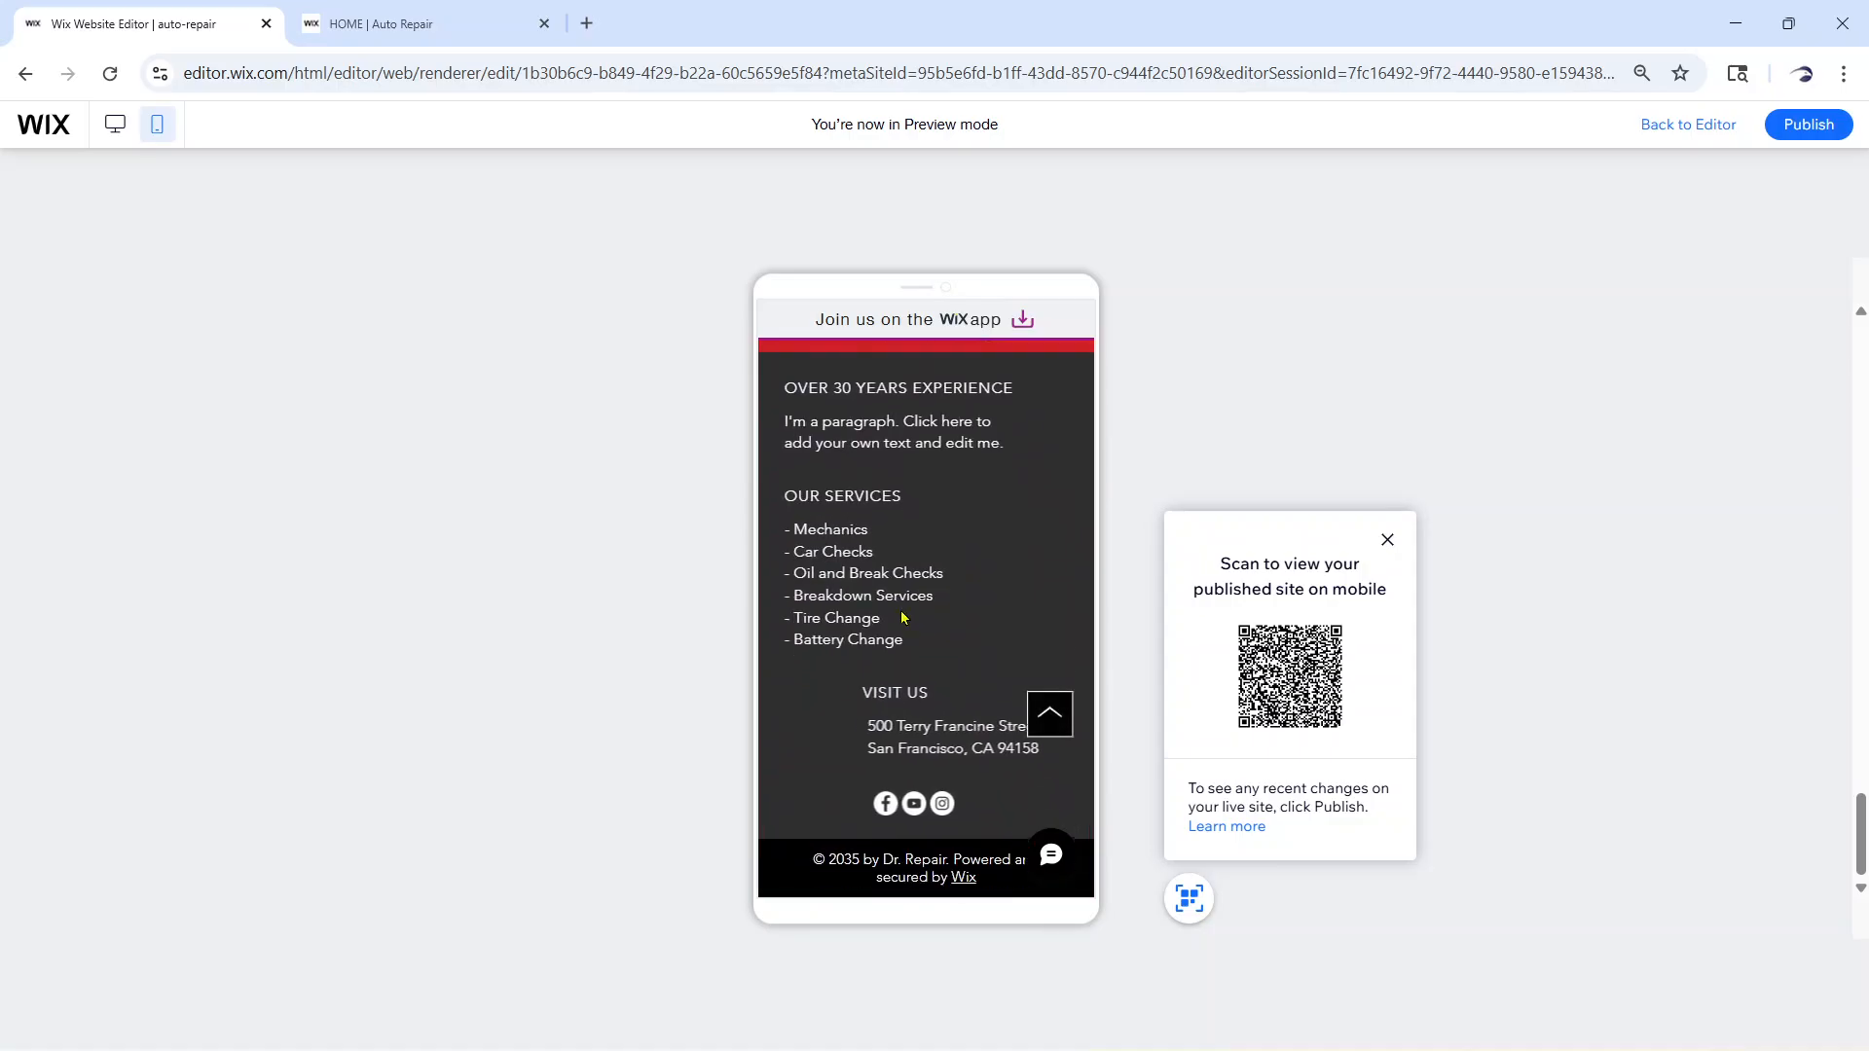
pyautogui.scroll(15, 901, 617)
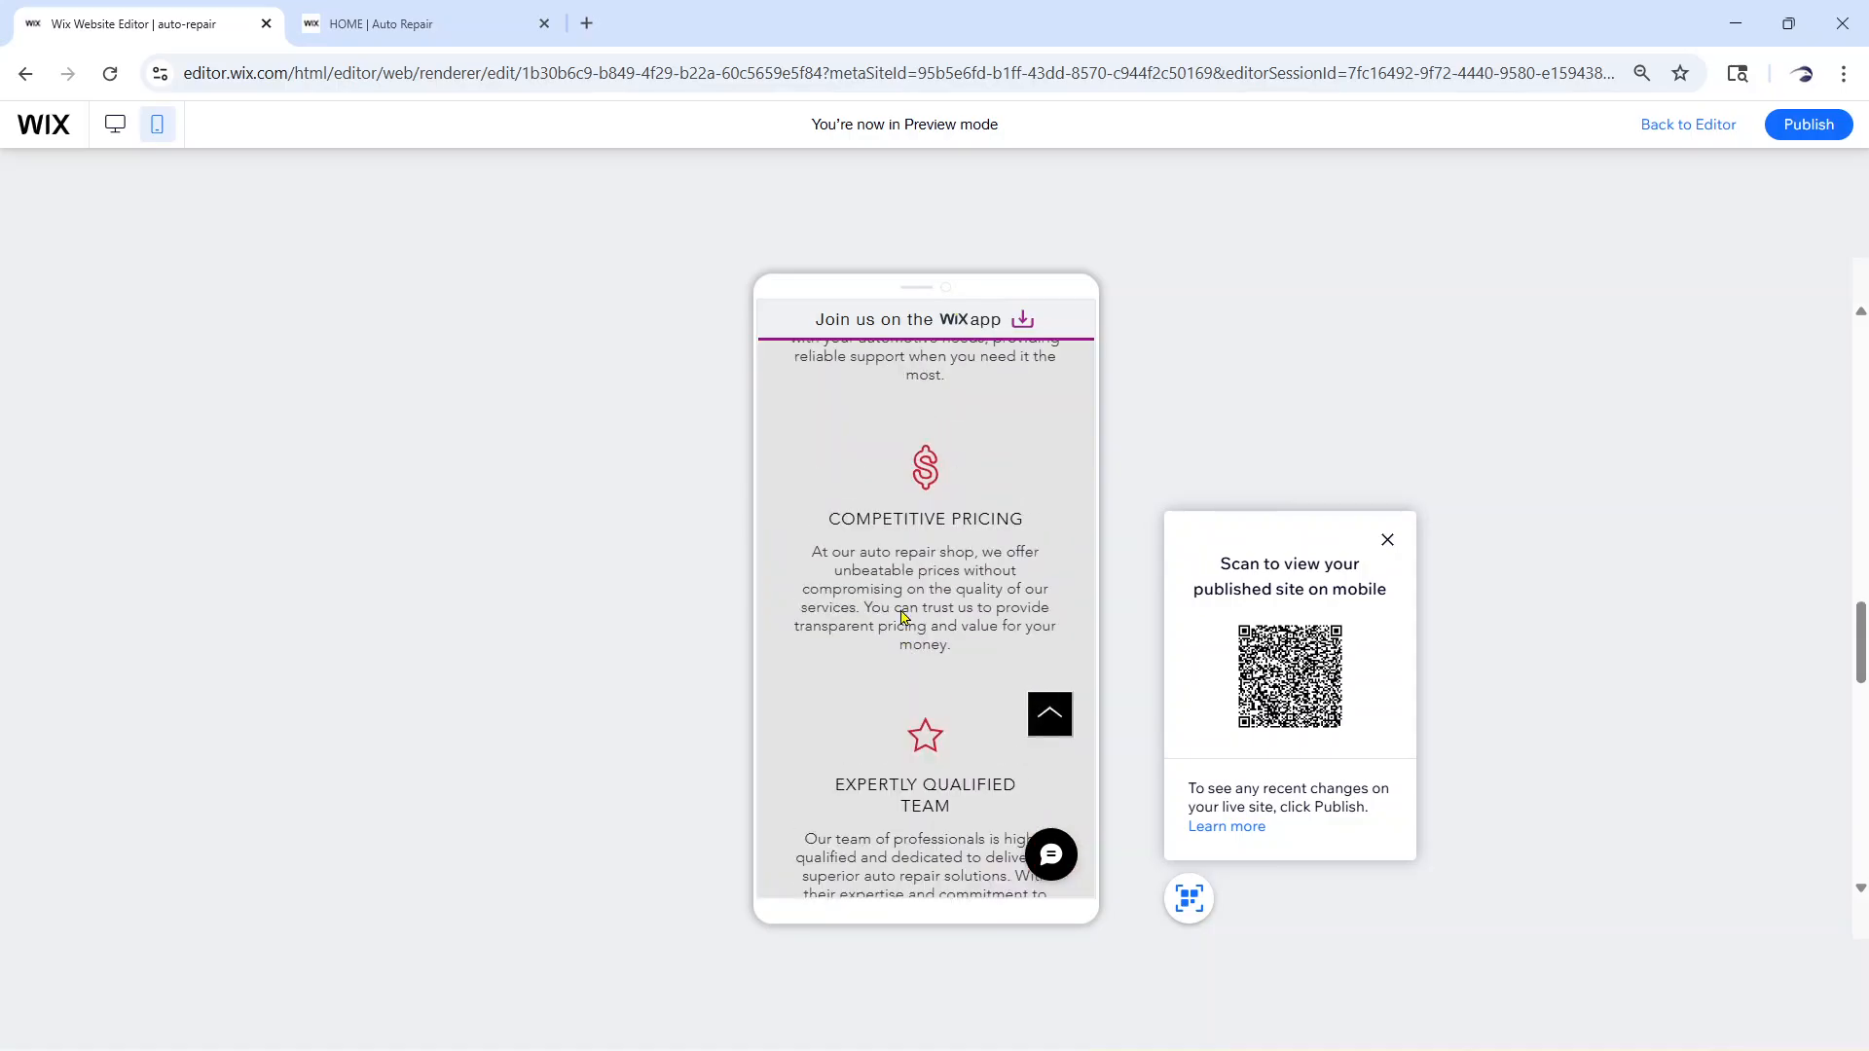
pyautogui.scroll(5, 901, 617)
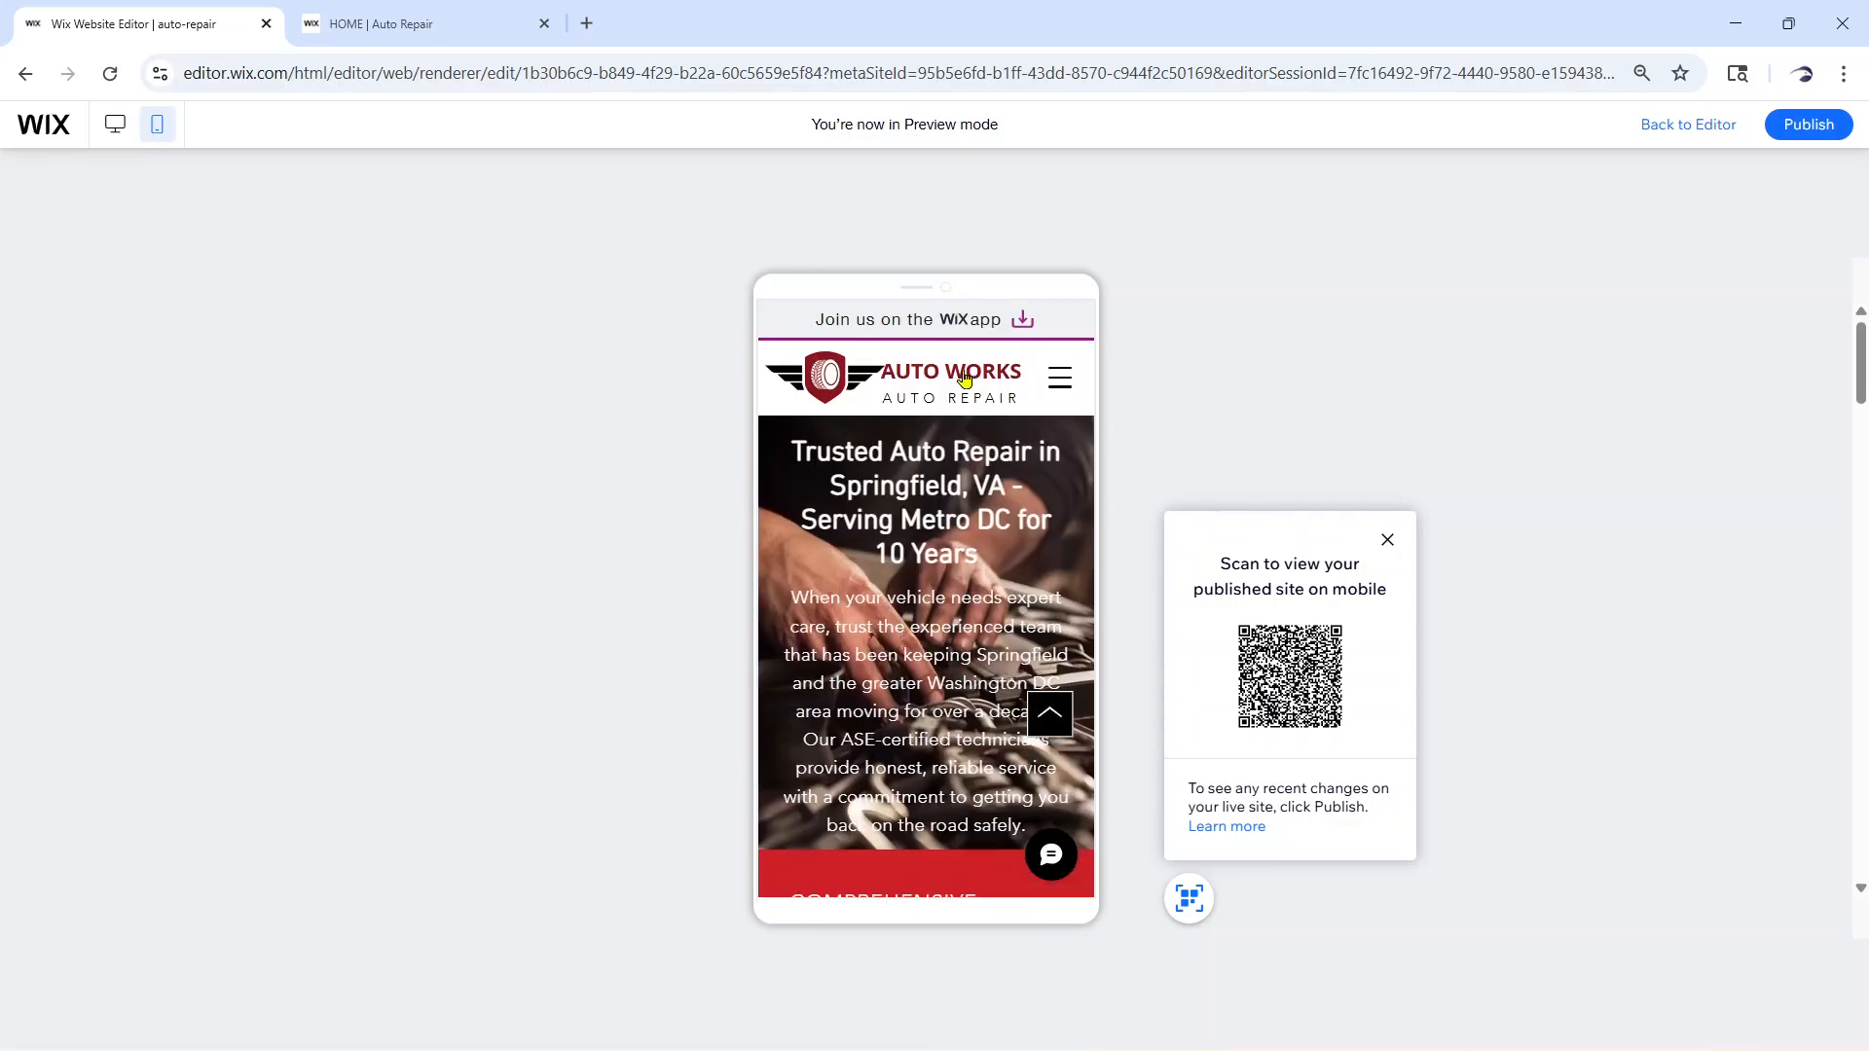
# Open the About Us page from the mobile site menu and look through it down to the footer
pyautogui.click(1068, 390)
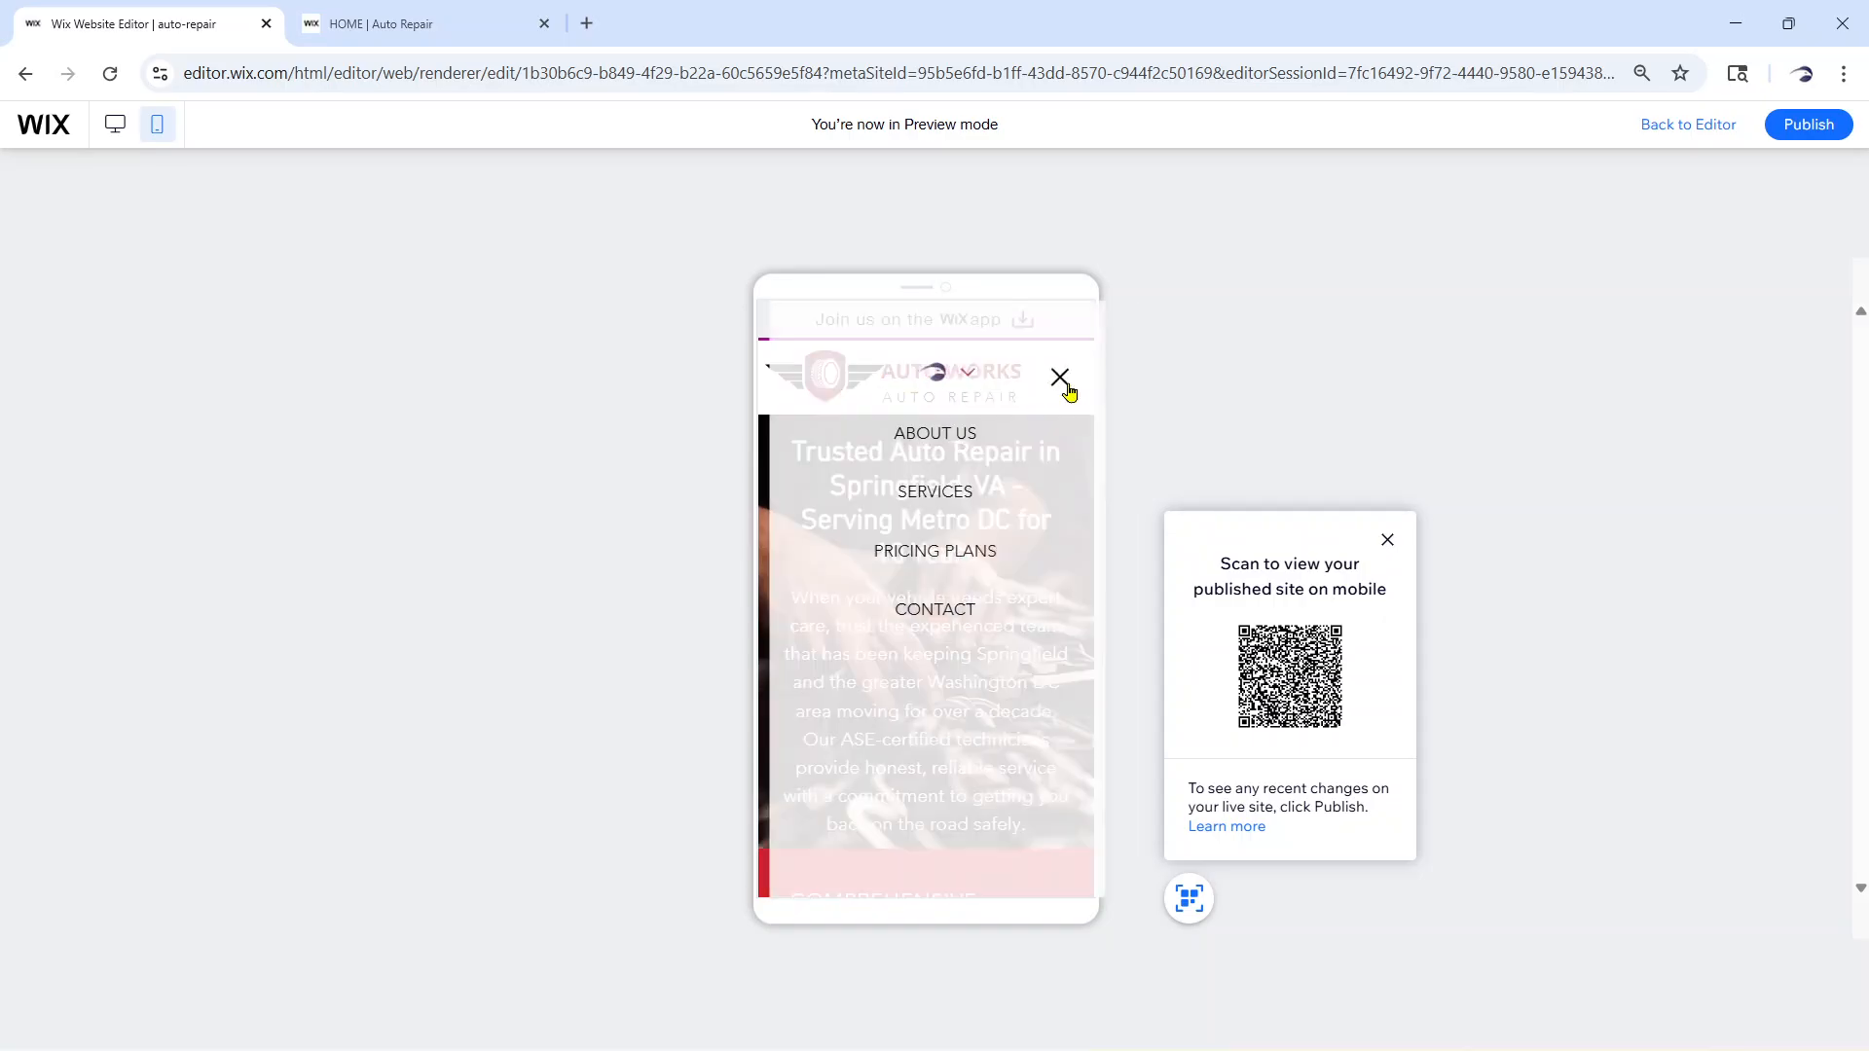
pyautogui.click(956, 438)
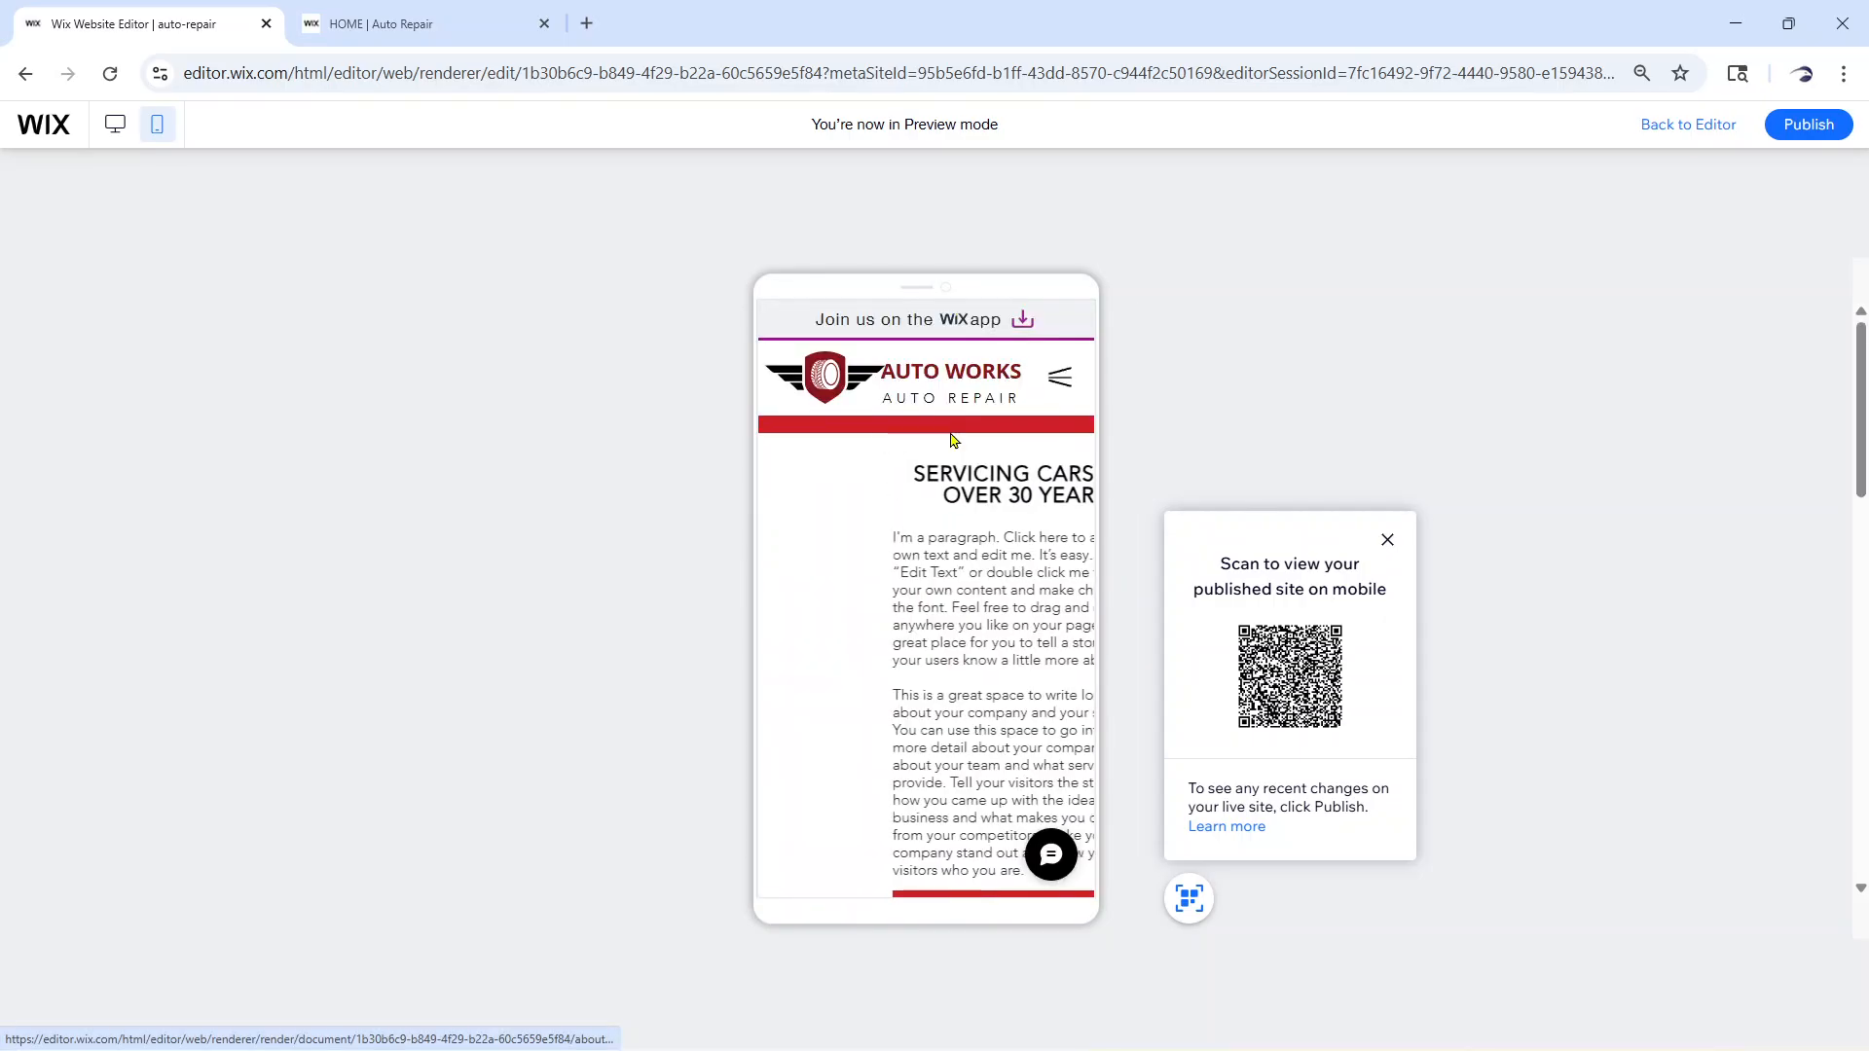
pyautogui.scroll(-10, 924, 660)
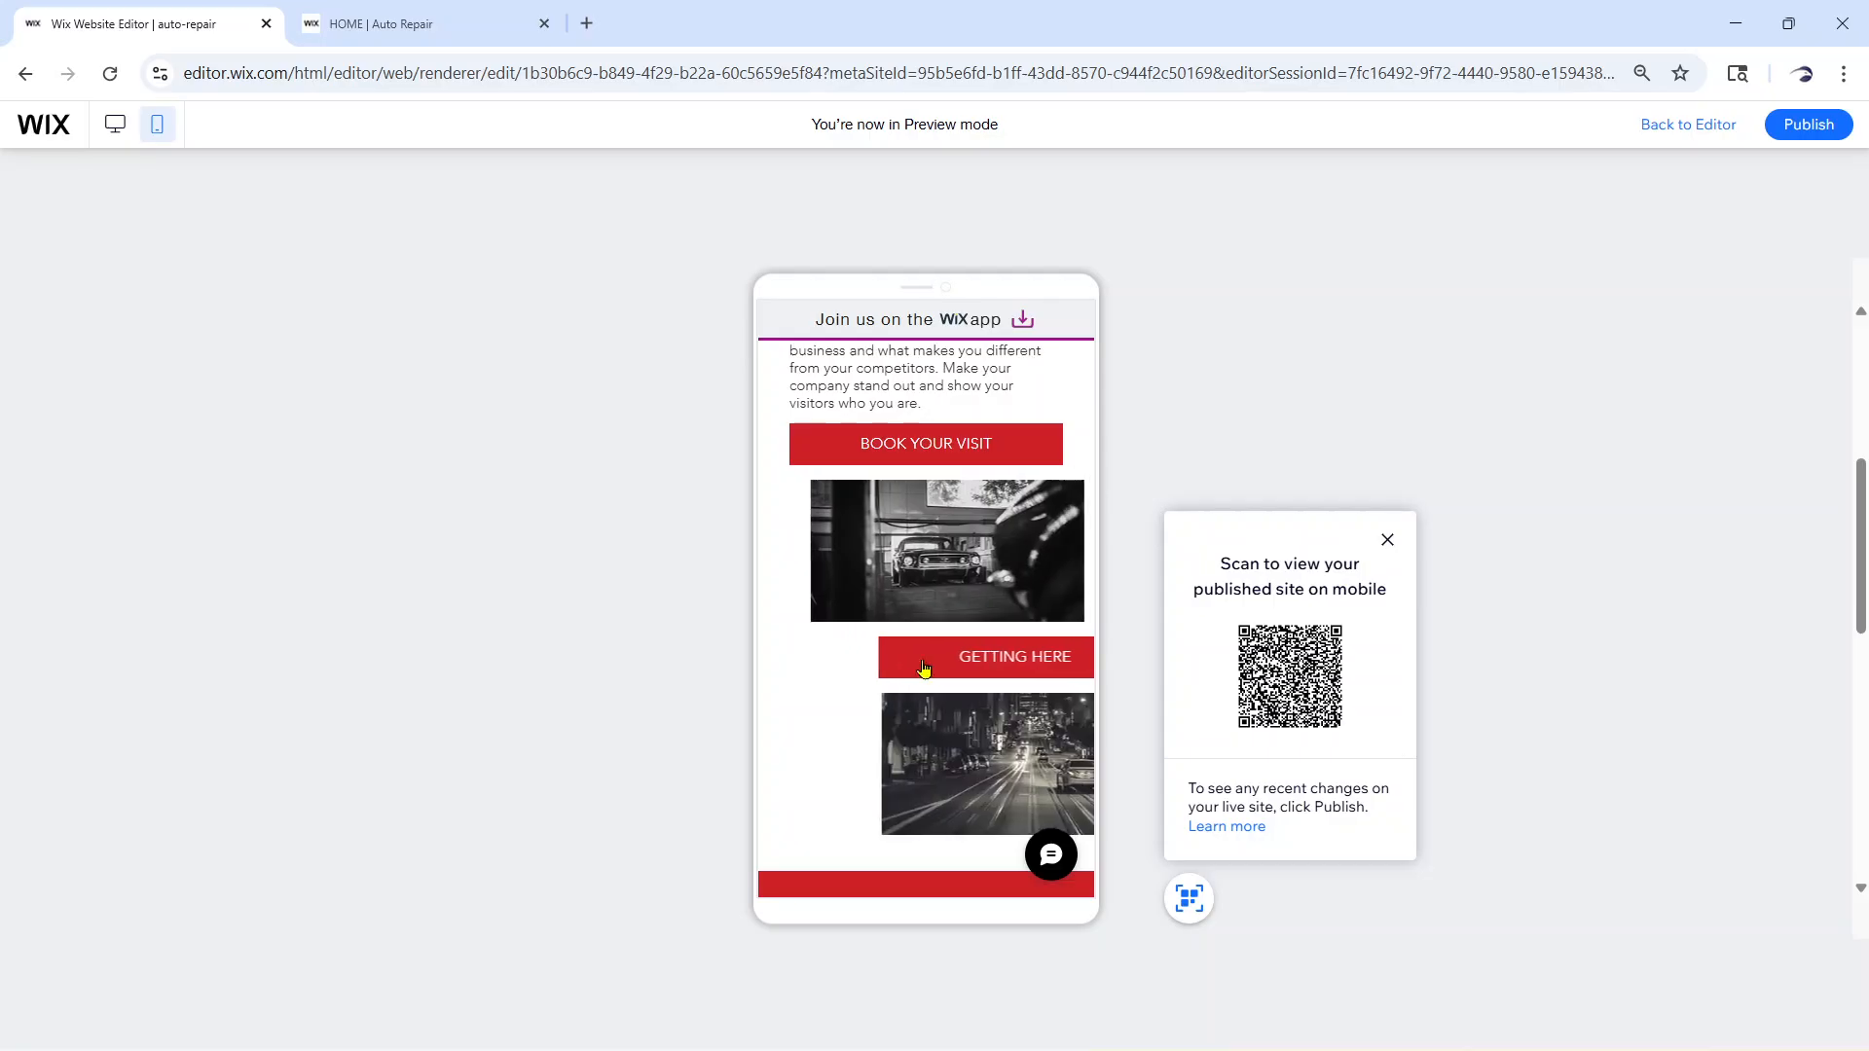
pyautogui.scroll(-5, 926, 666)
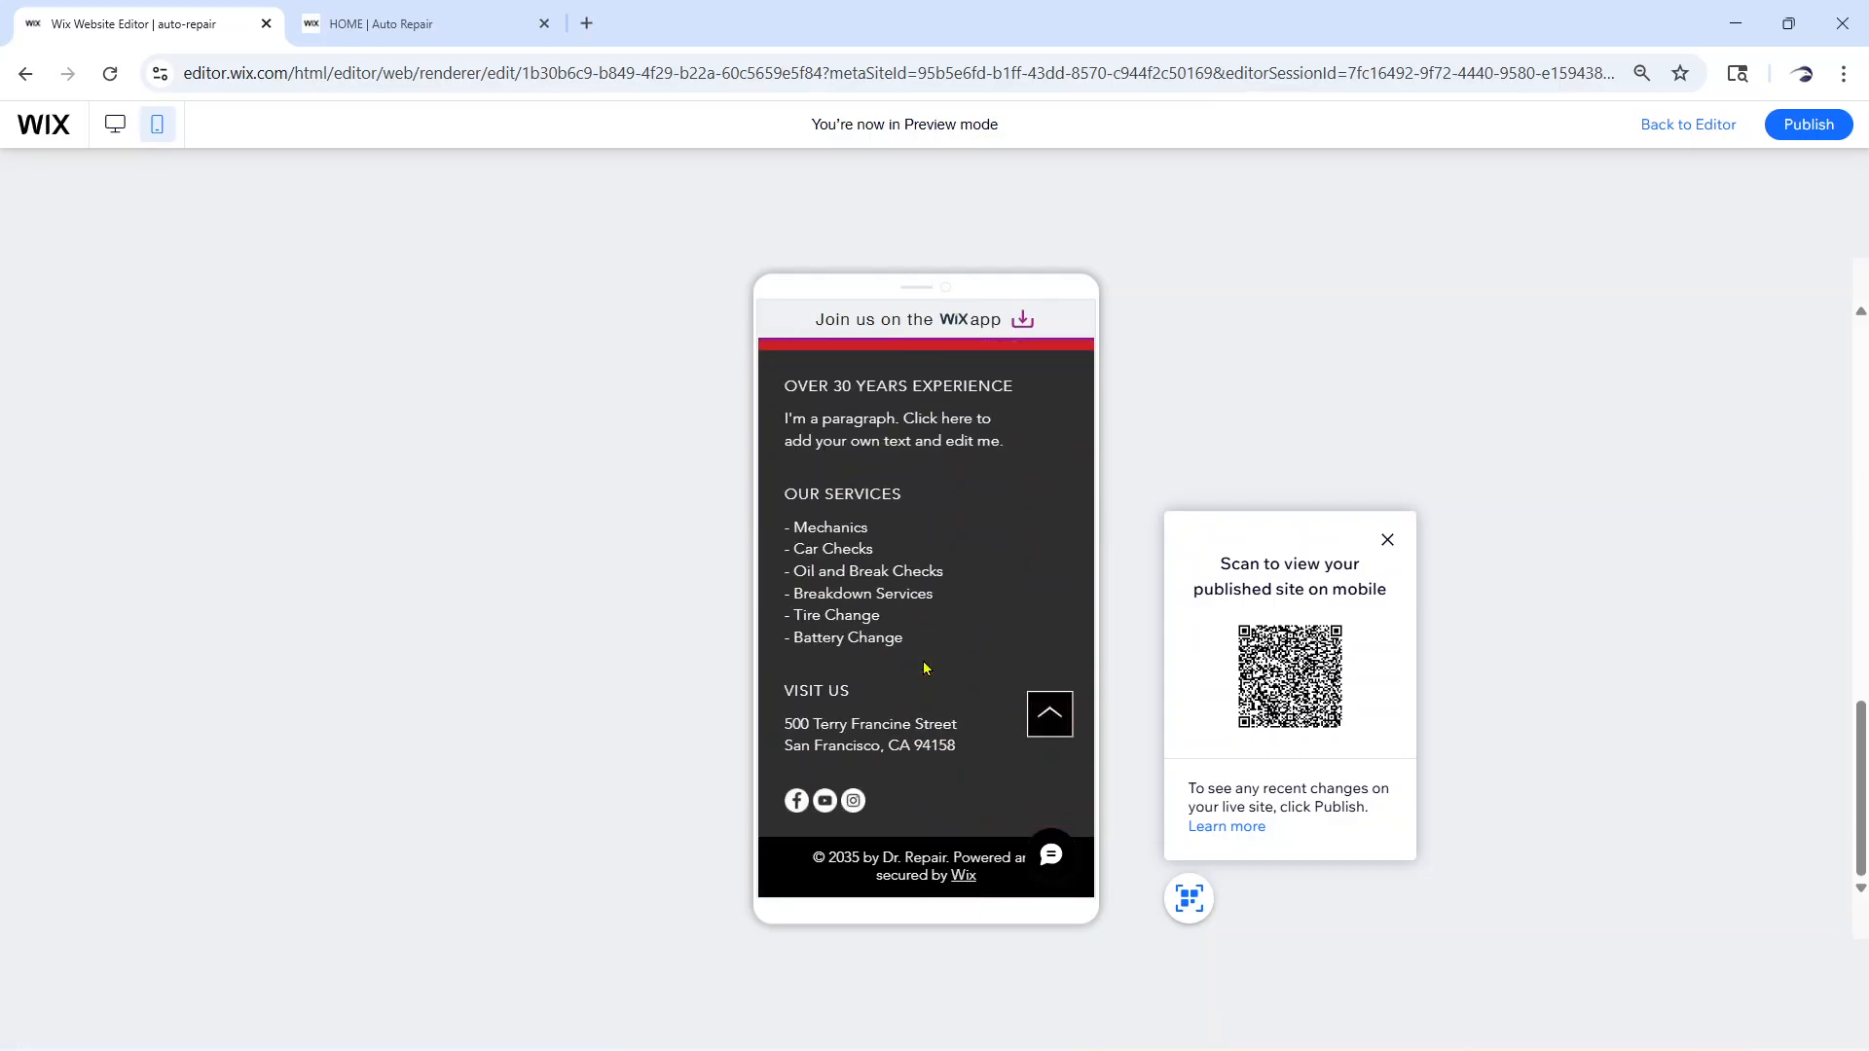
pyautogui.scroll(15, 924, 668)
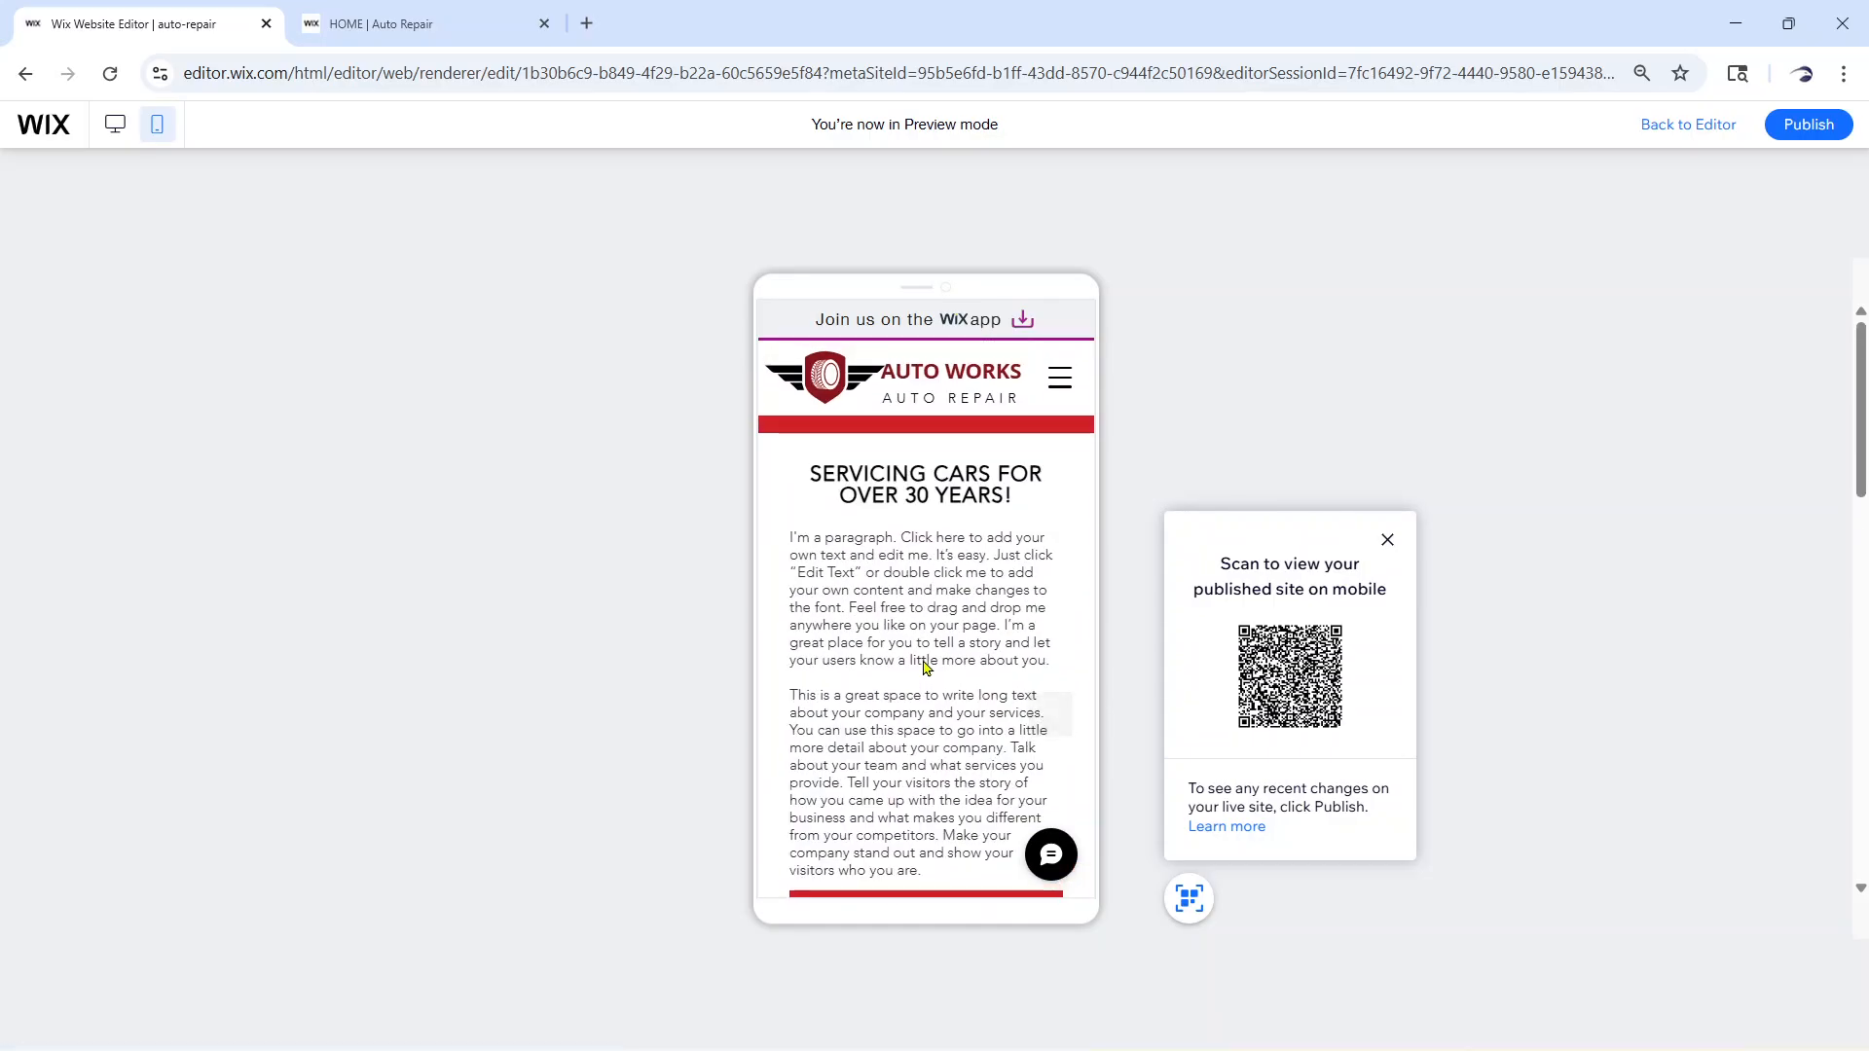
# Open the Services page from the mobile site menu and review its service descriptions, booking link and footer
pyautogui.click(1063, 377)
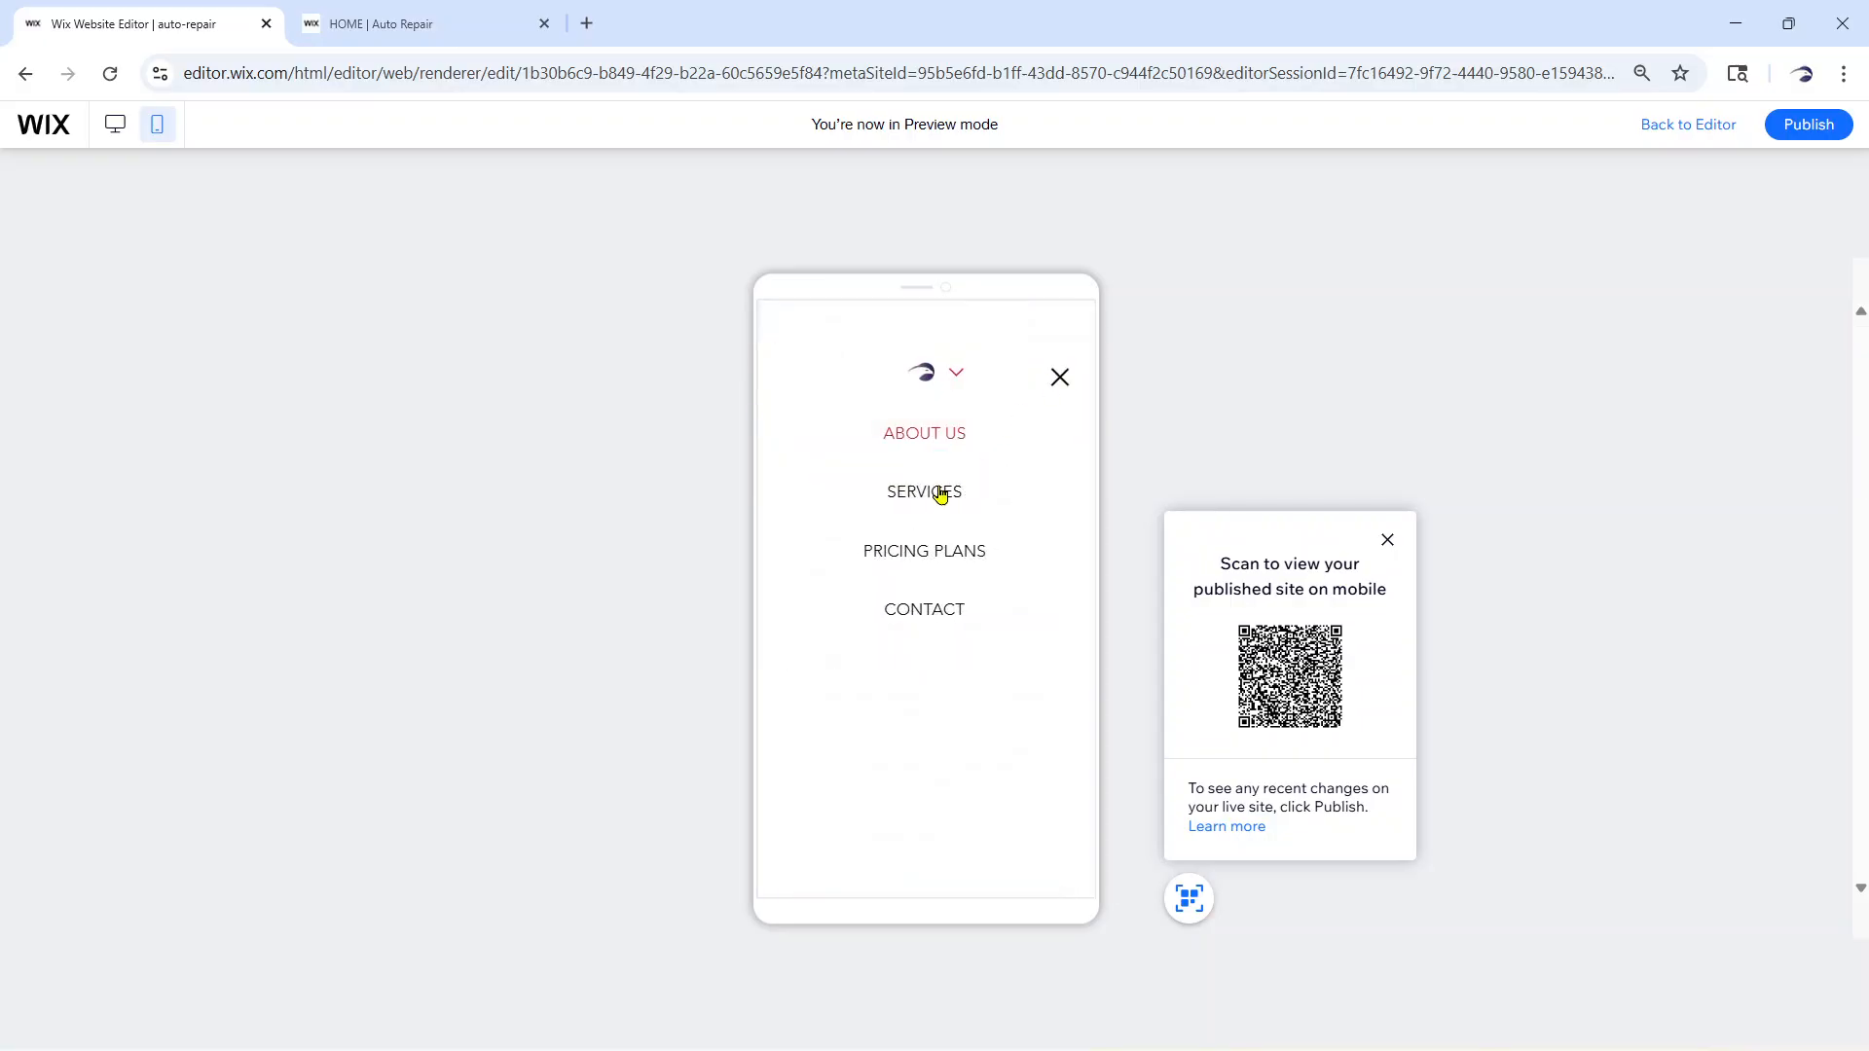
pyautogui.click(1083, 594)
pyautogui.scroll(-4, 909, 596)
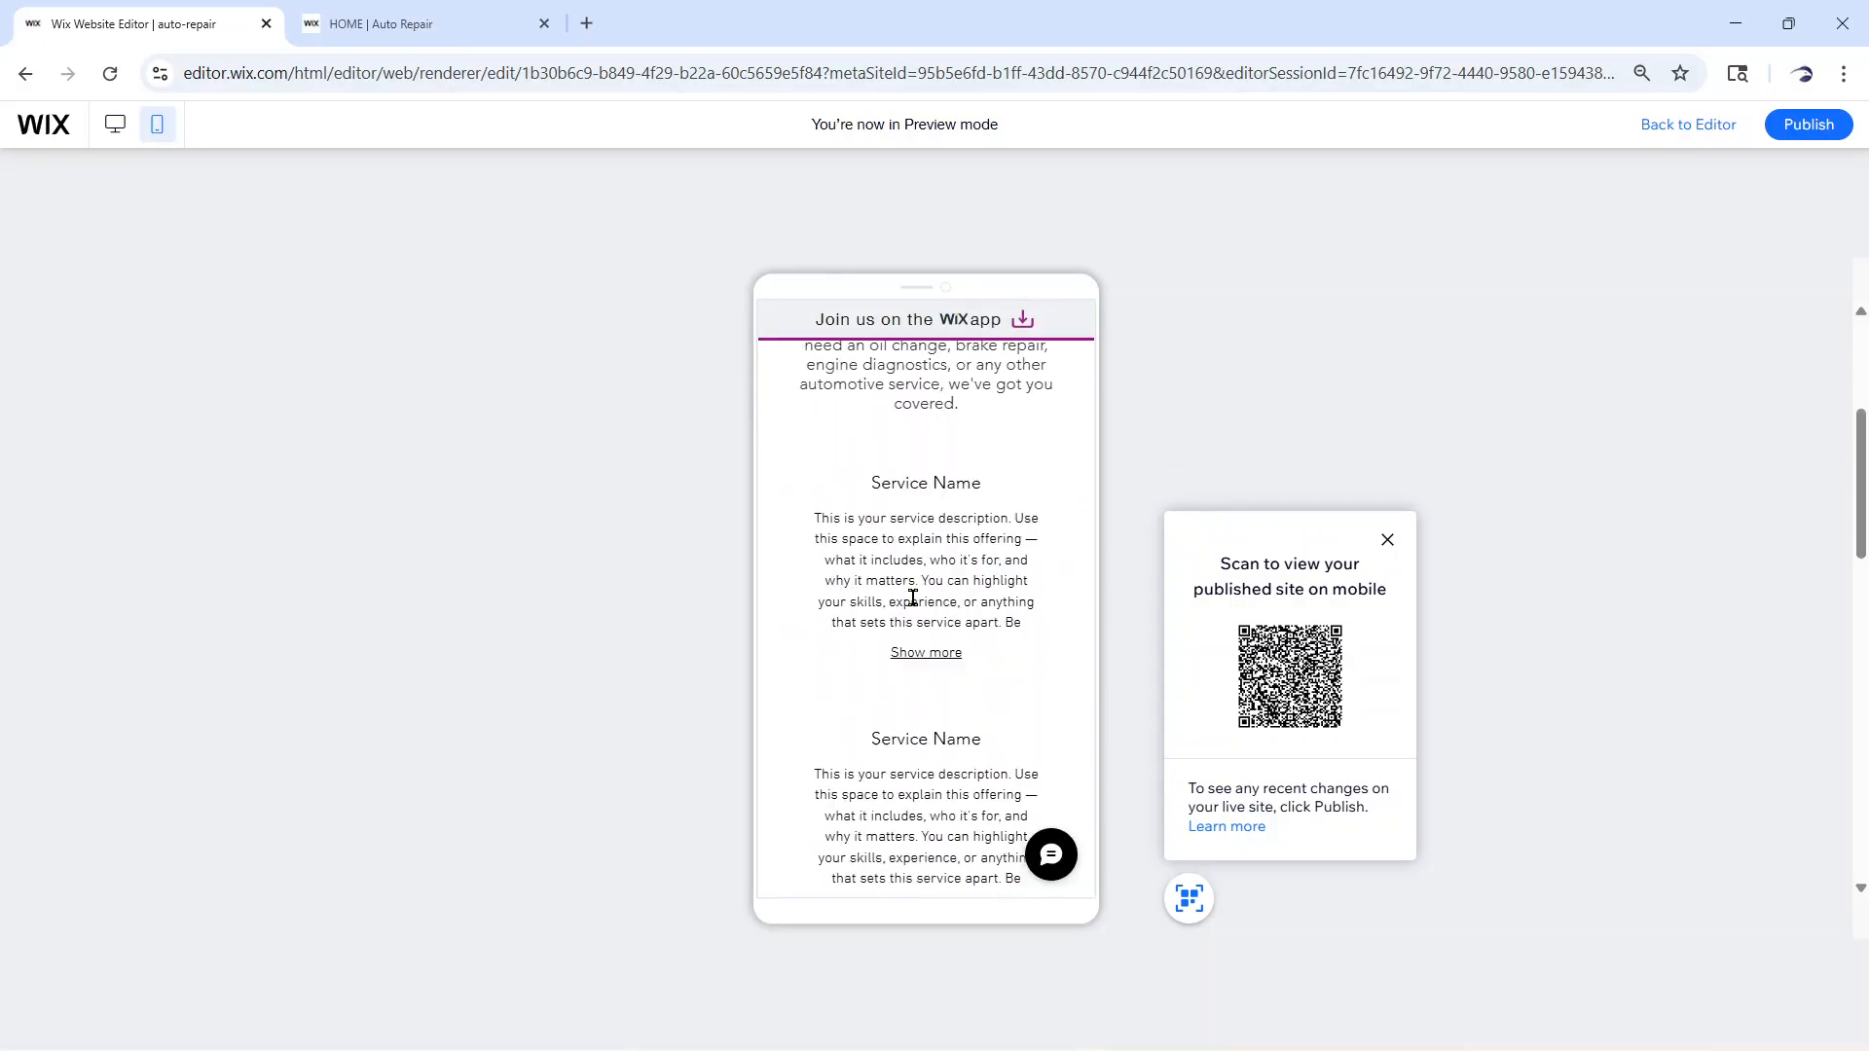
pyautogui.scroll(-3, 913, 598)
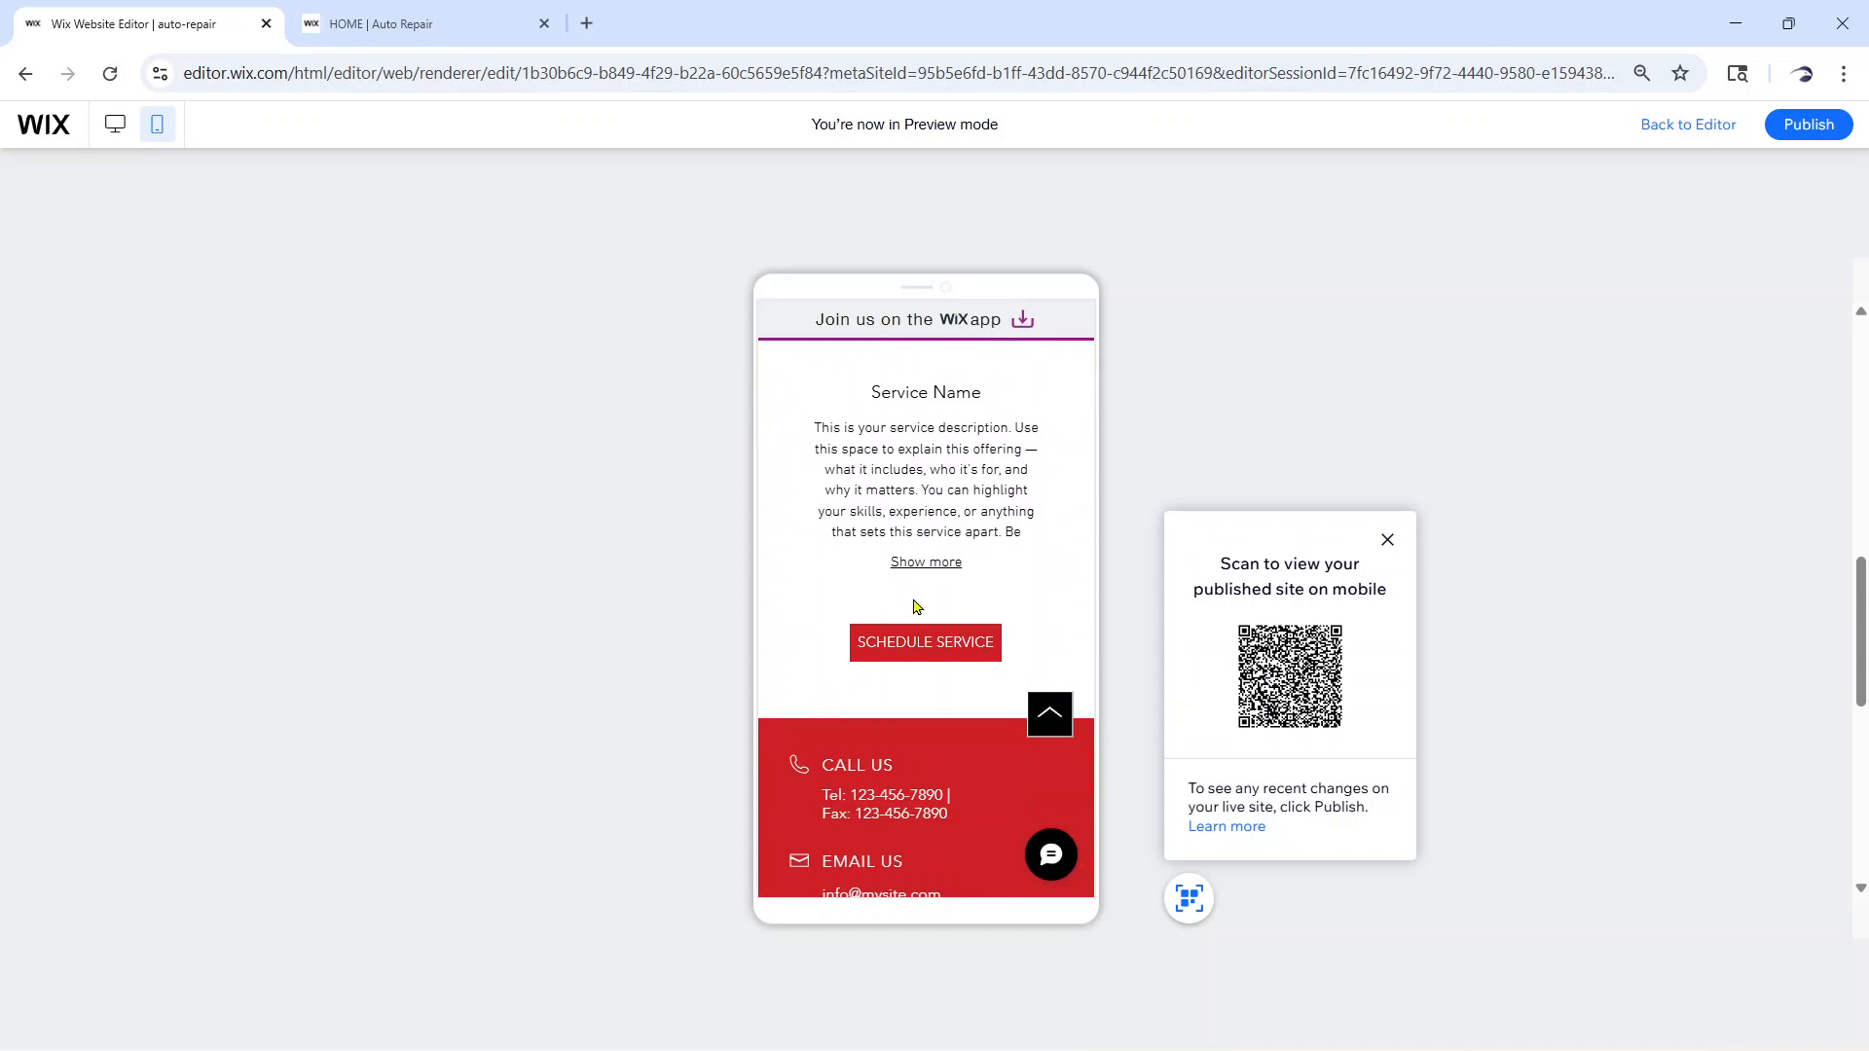
pyautogui.scroll(-5, 913, 599)
pyautogui.scroll(10, 913, 597)
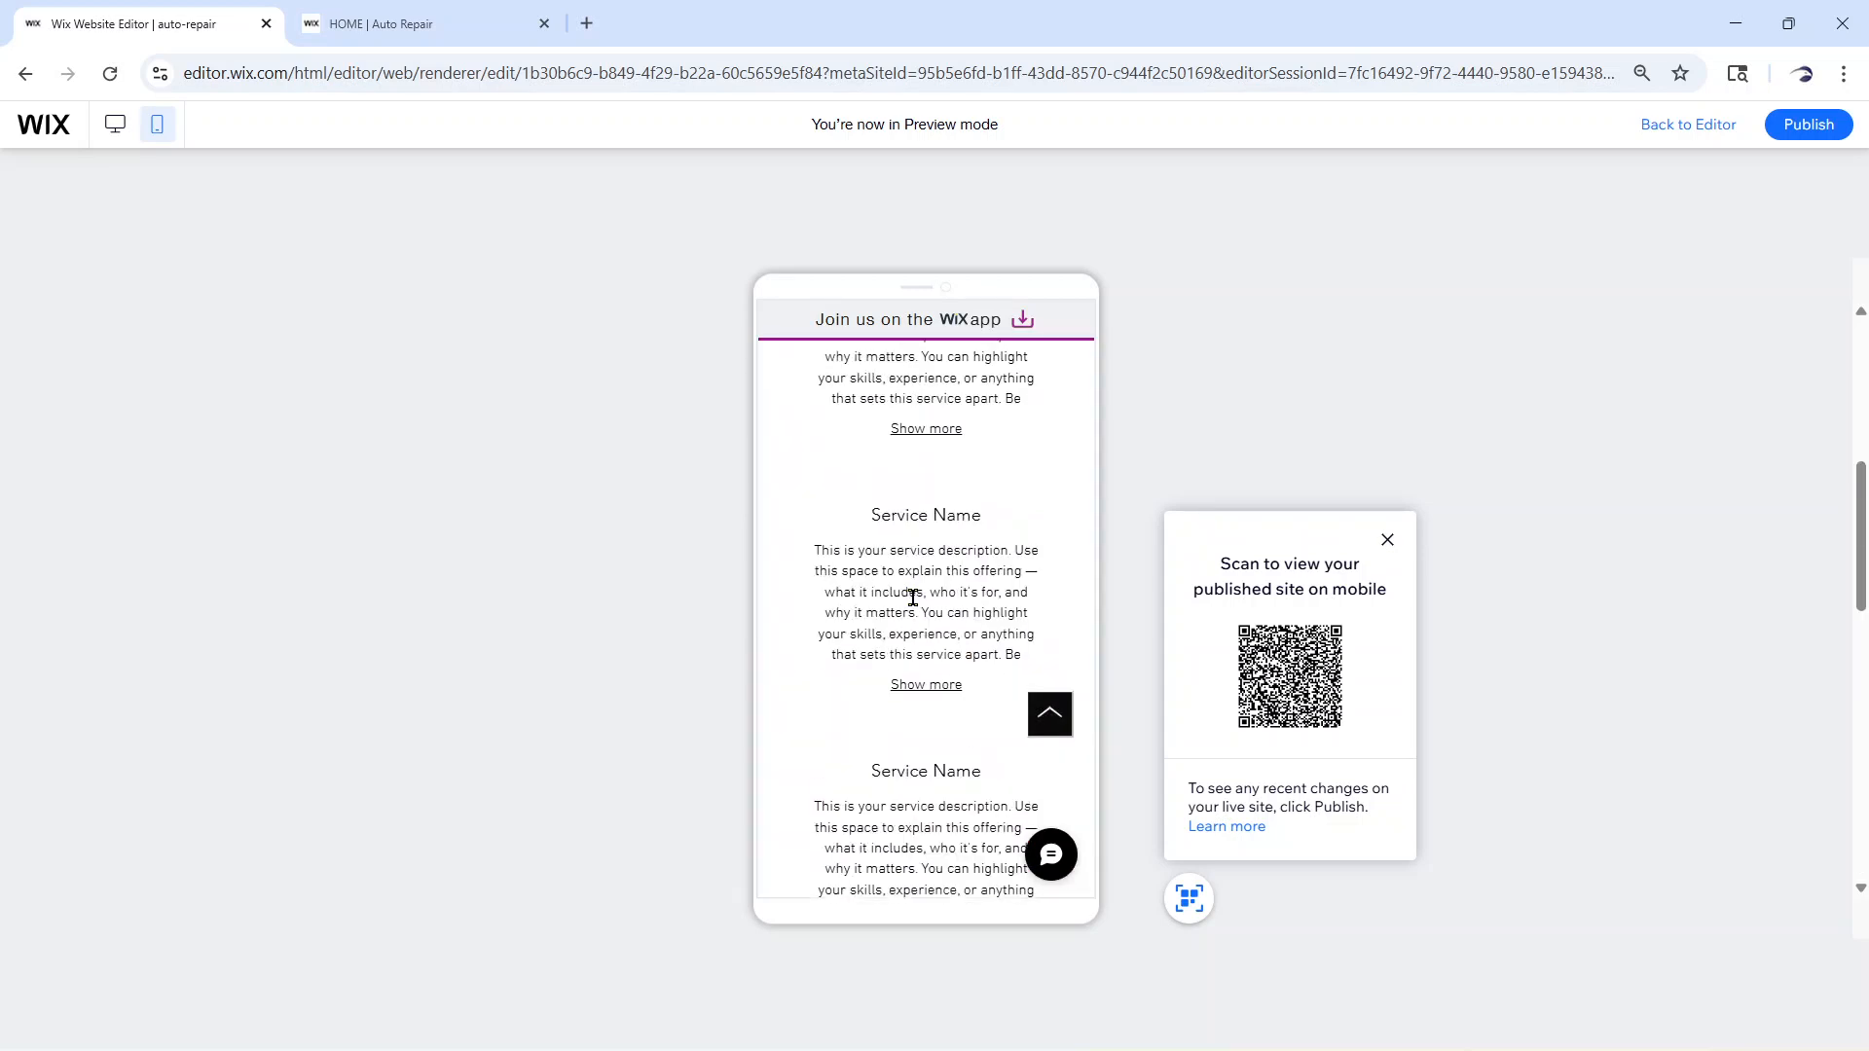
pyautogui.scroll(5, 913, 598)
# Compare the page links in the mobile site menu with those in the desktop preview's navigation
pyautogui.click(1053, 374)
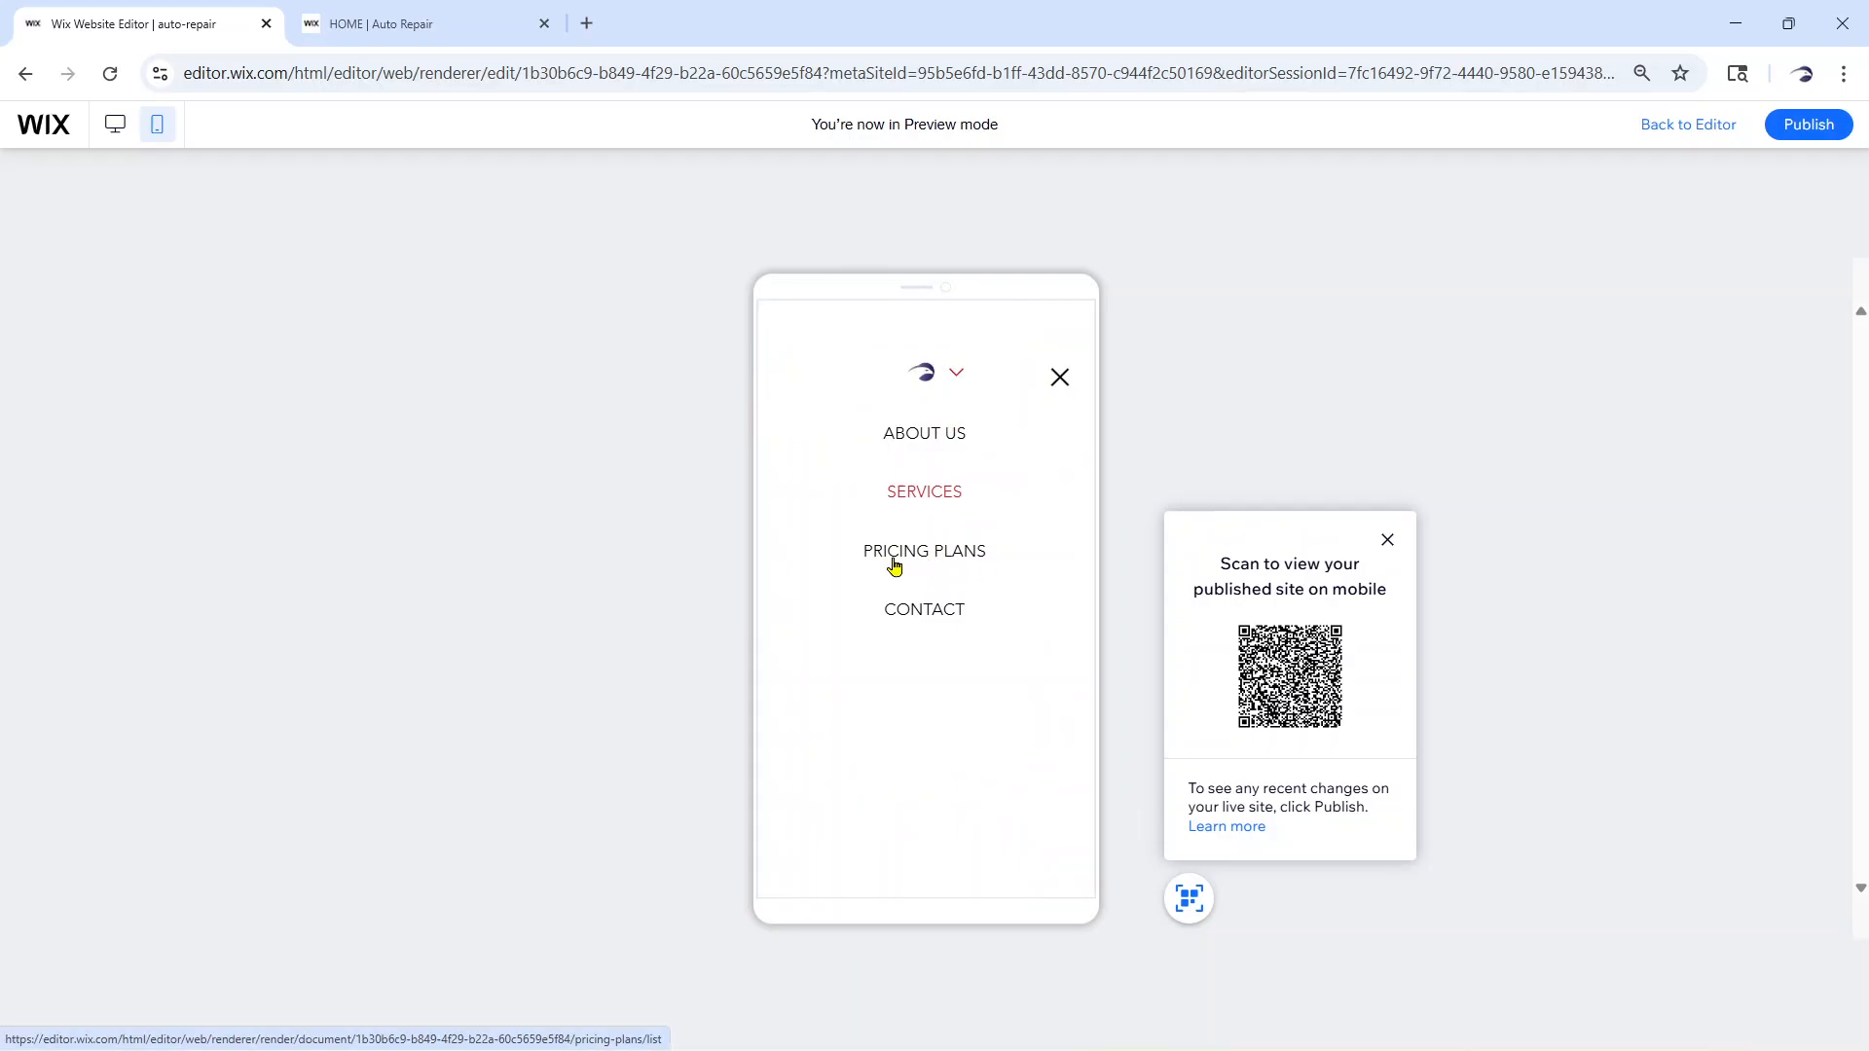
pyautogui.click(1061, 380)
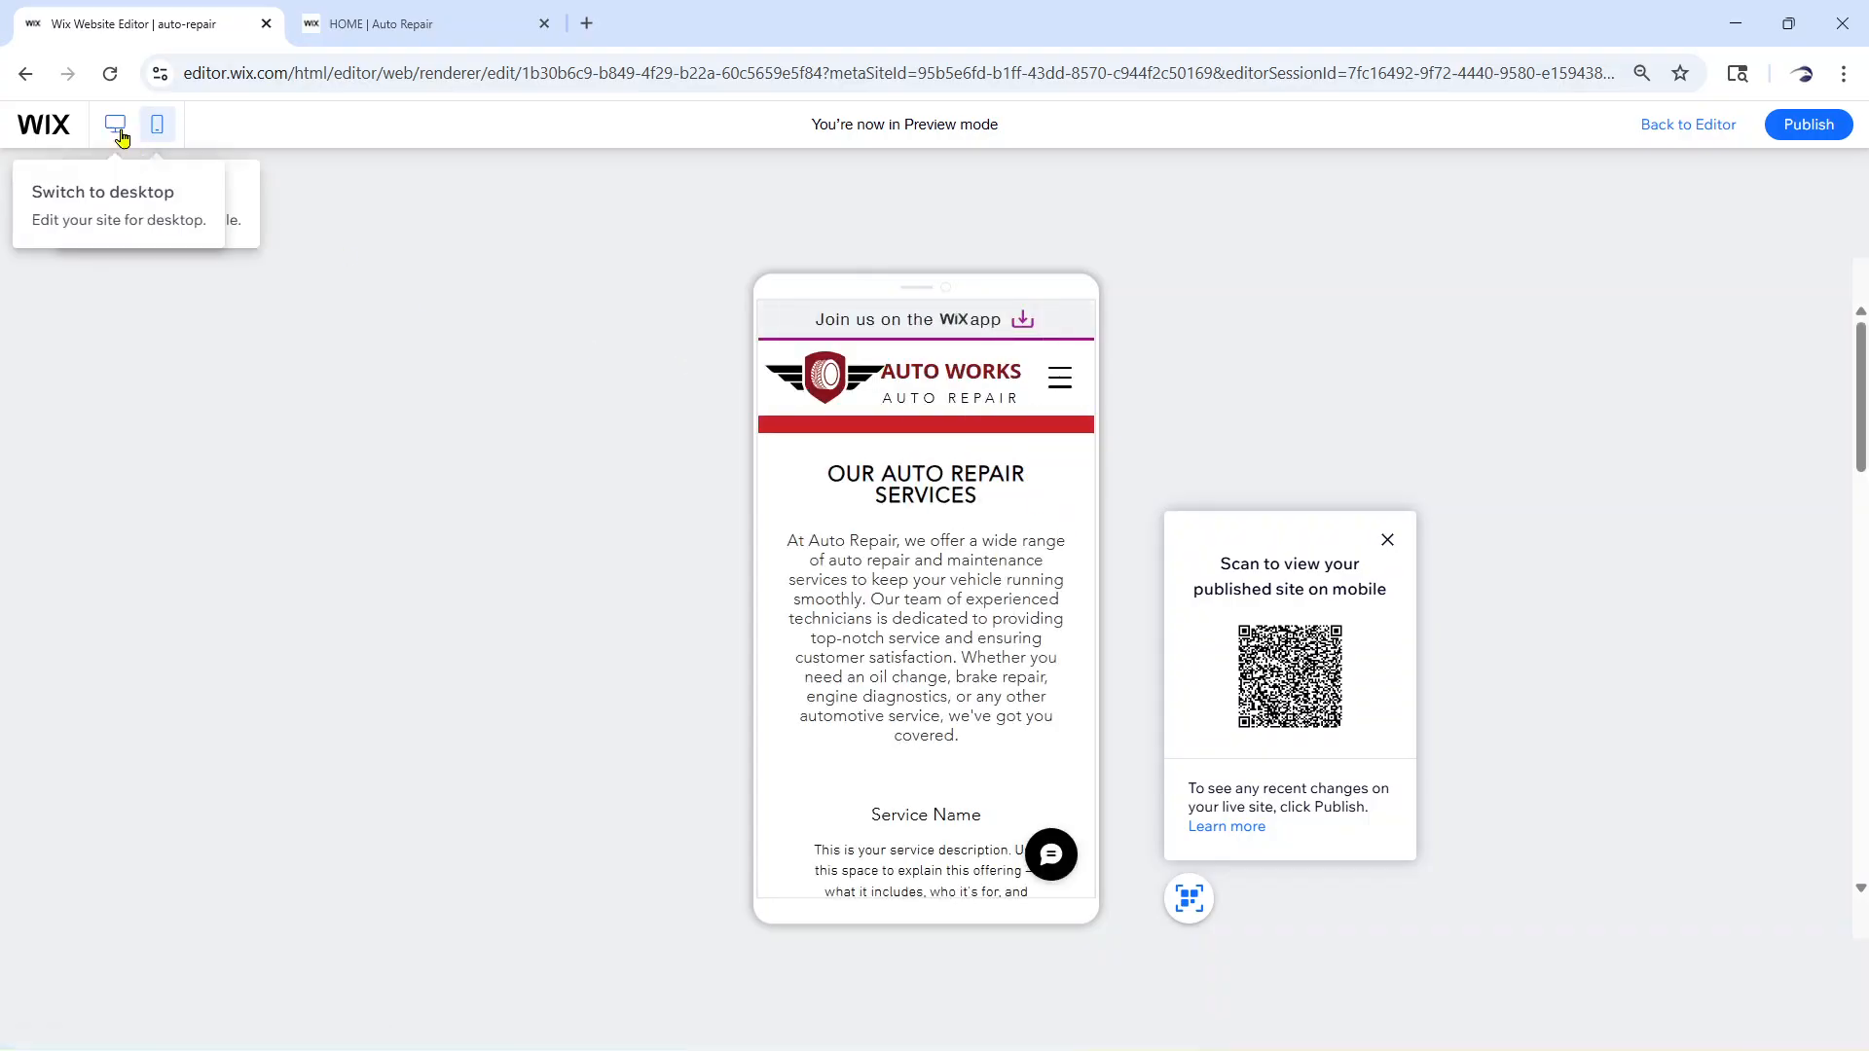
pyautogui.click(180, 192)
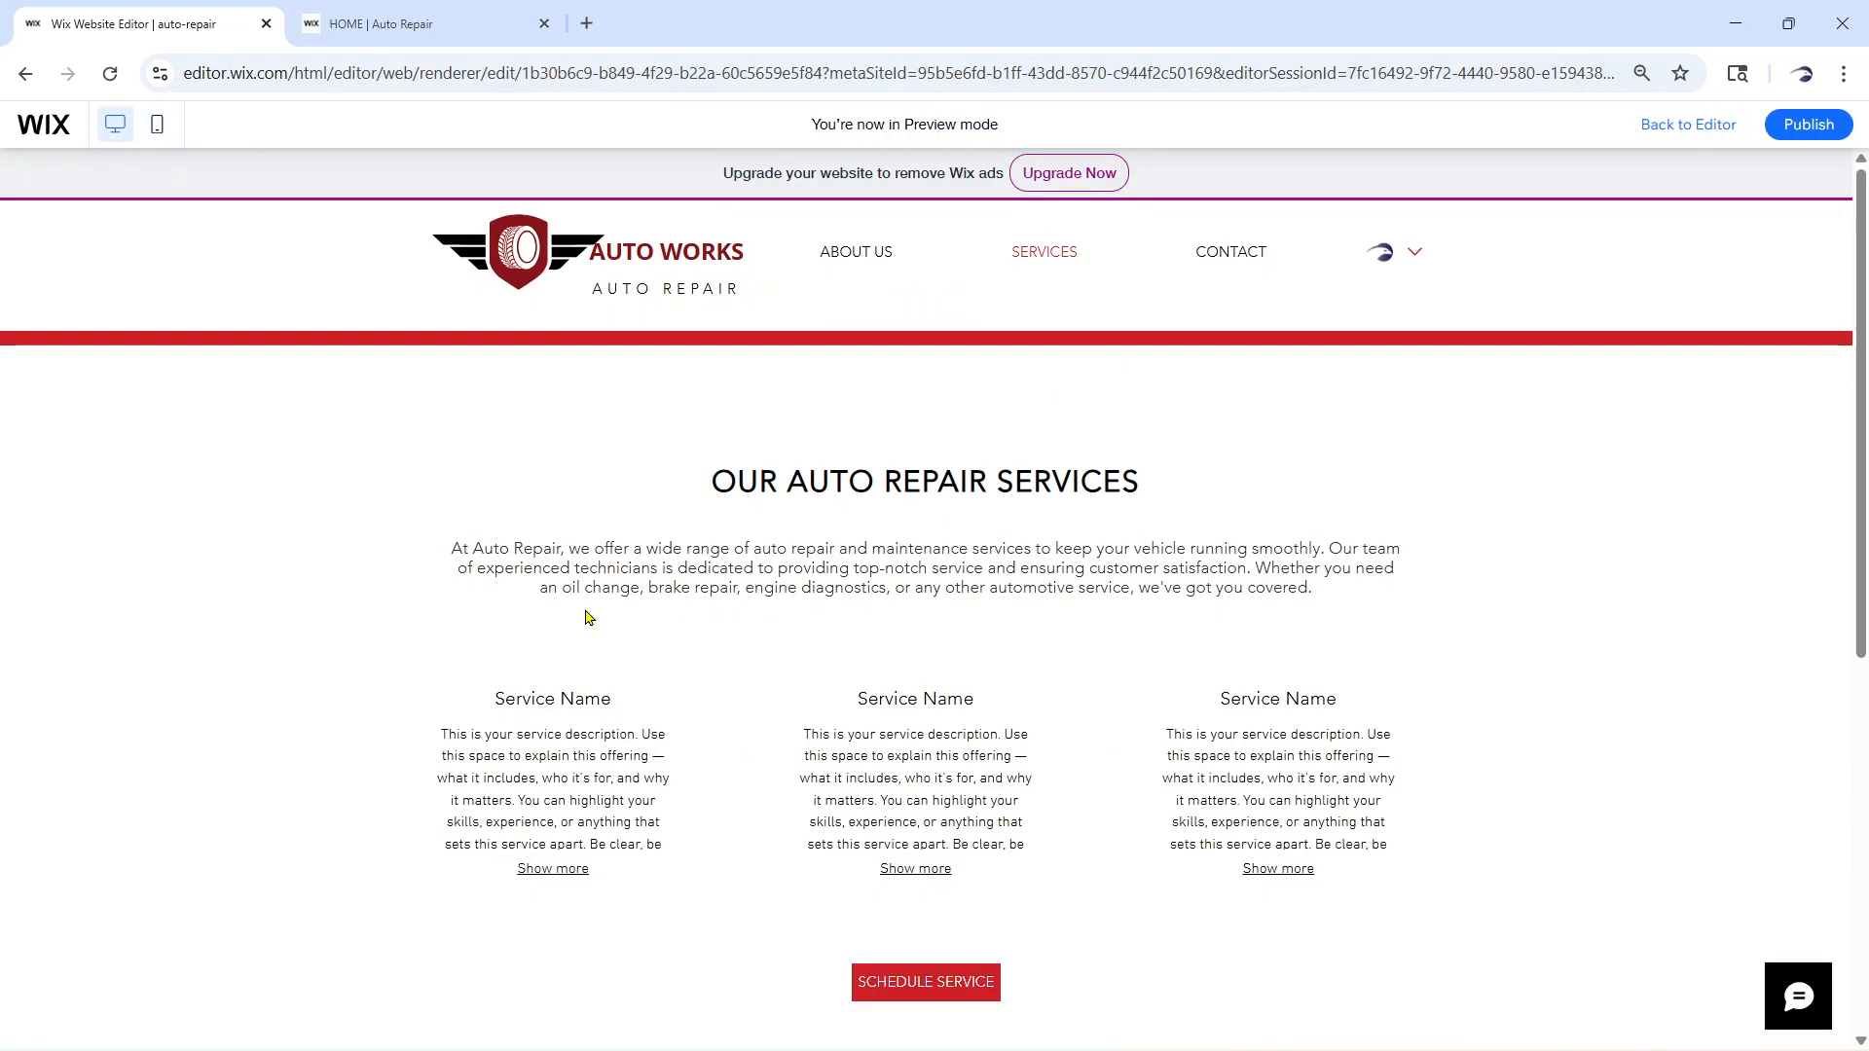
pyautogui.click(160, 125)
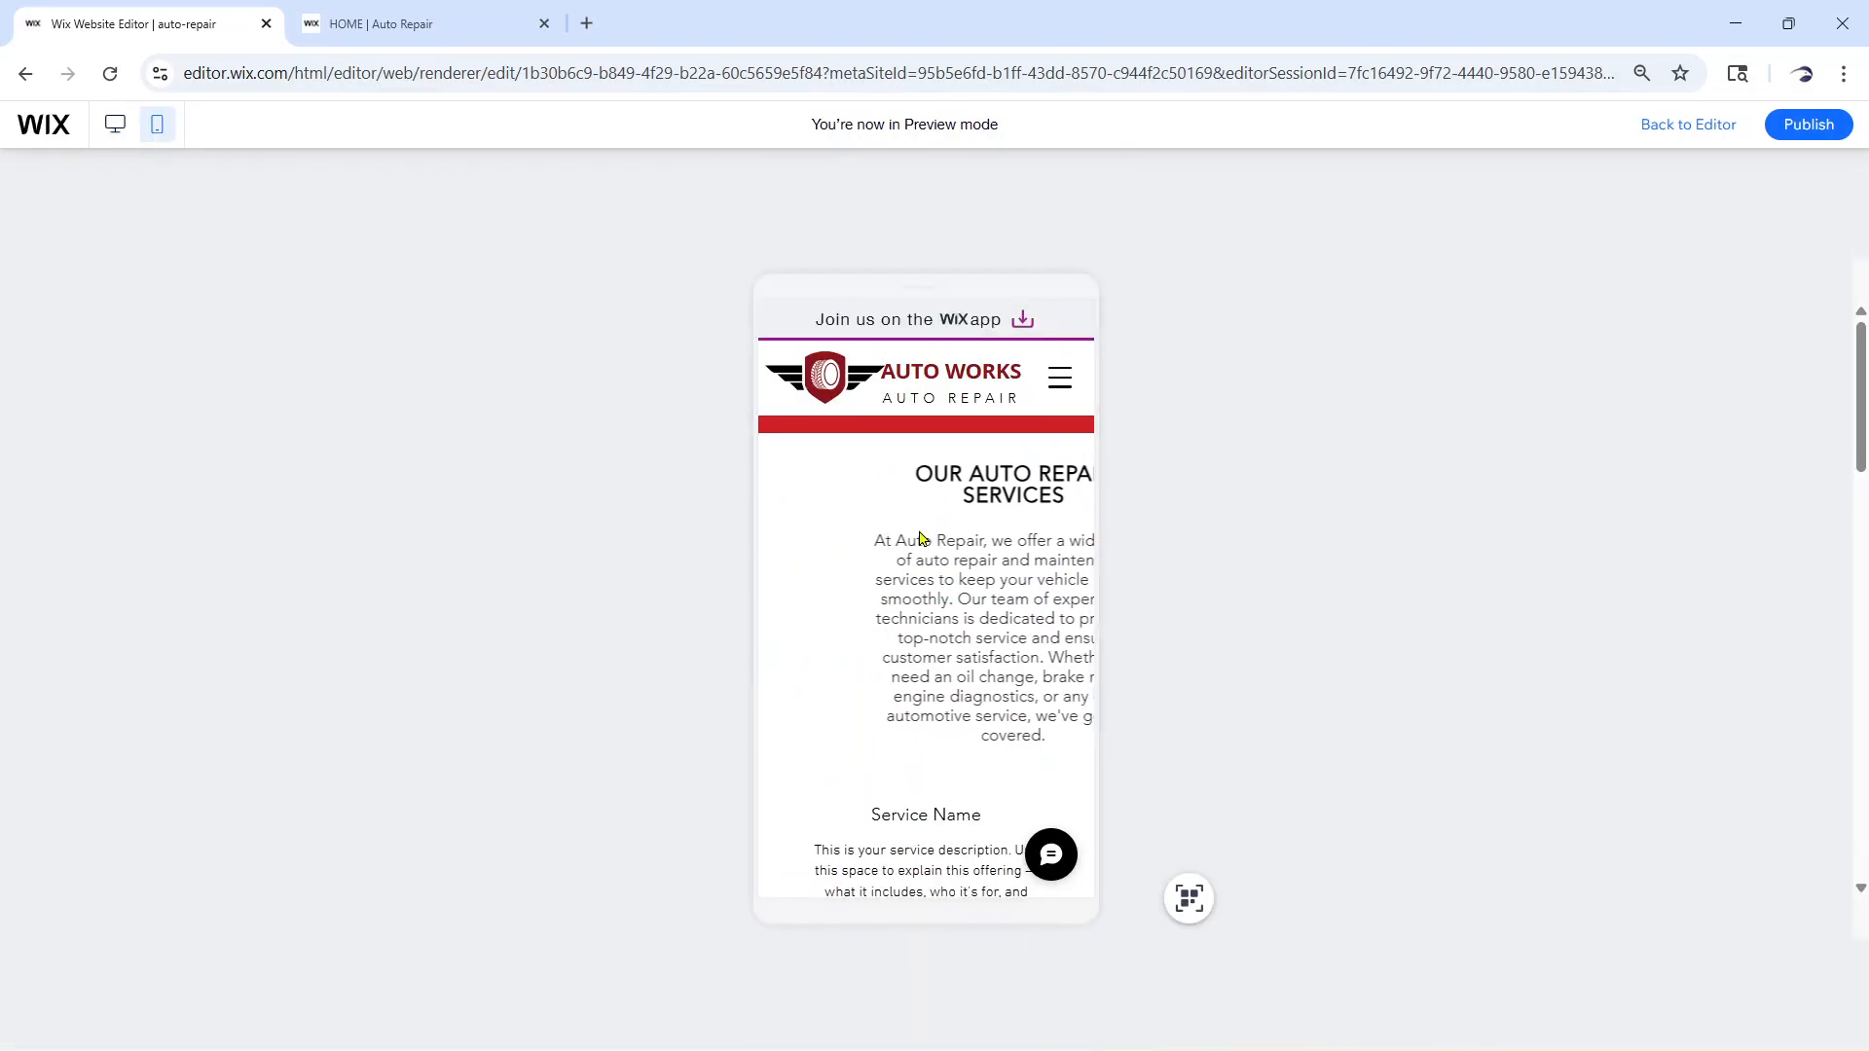
pyautogui.click(1059, 377)
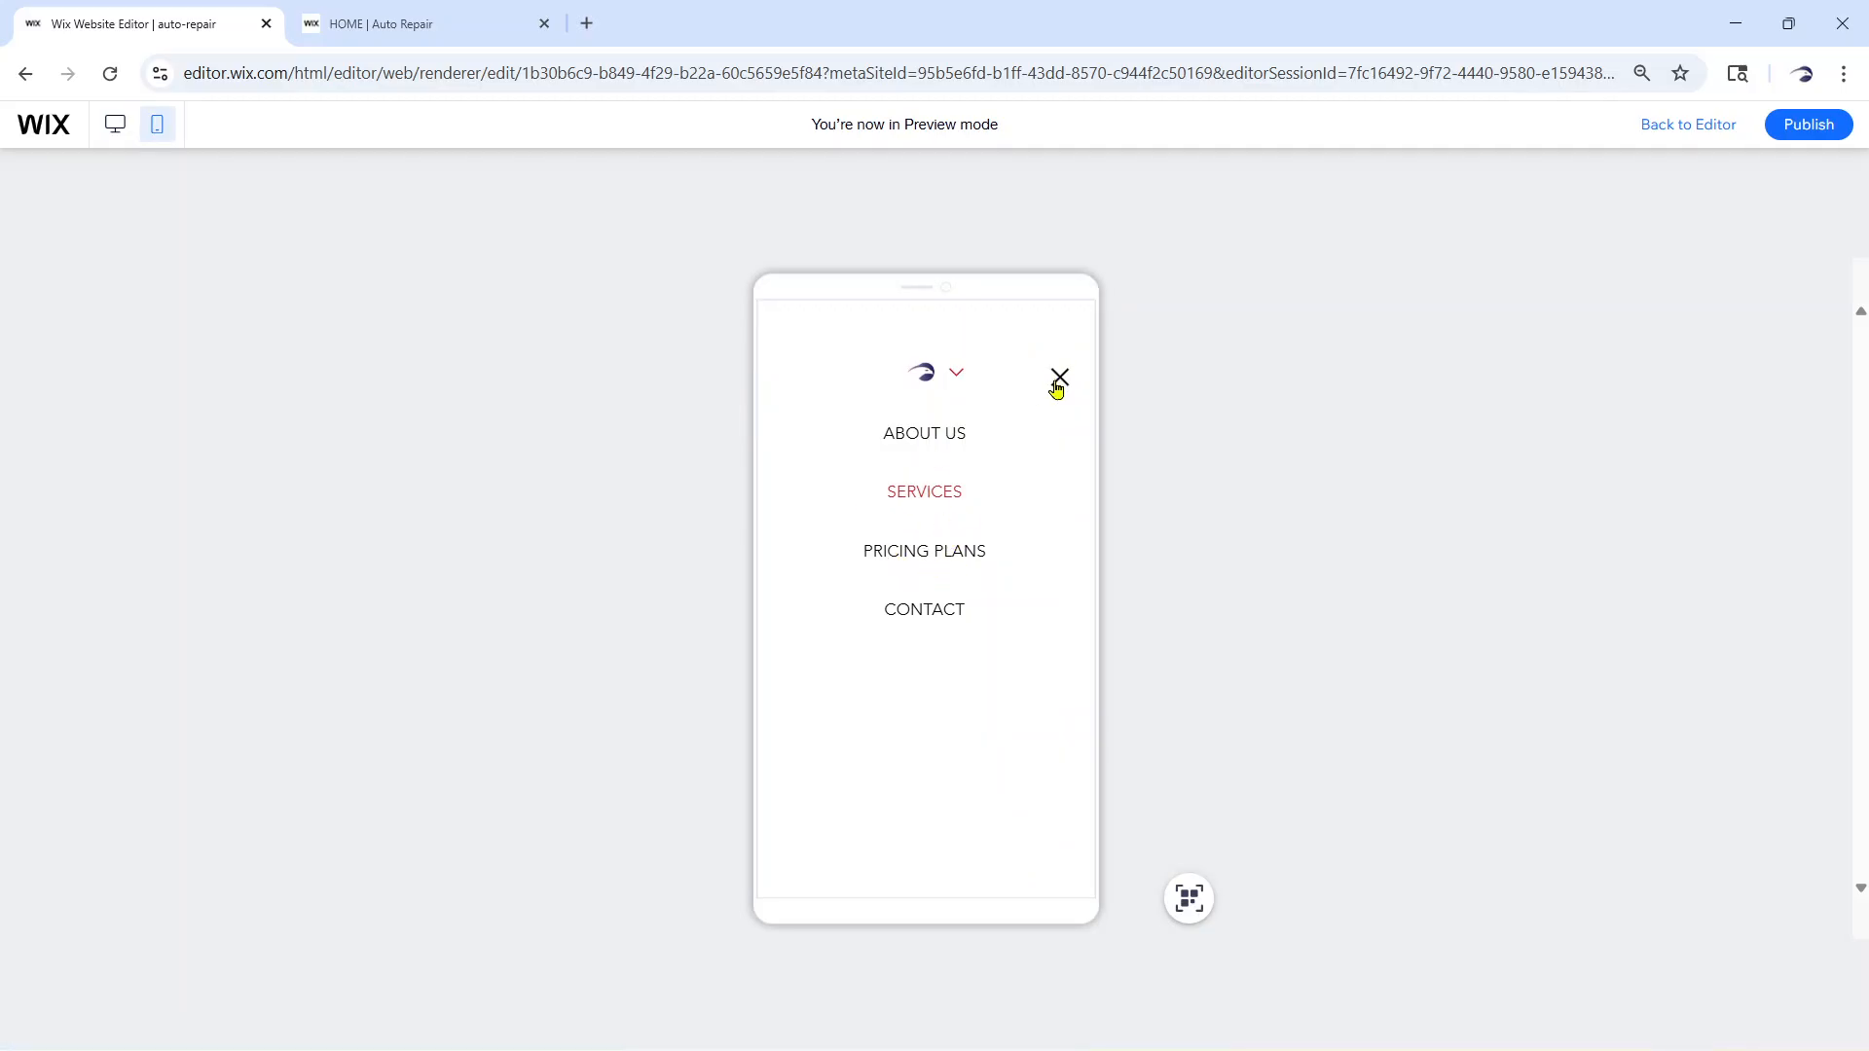
pyautogui.click(1058, 378)
# Return to the mobile editor, skip its introduction, and hide the PRICING PLANS page from the mobile site menu
pyautogui.click(1674, 124)
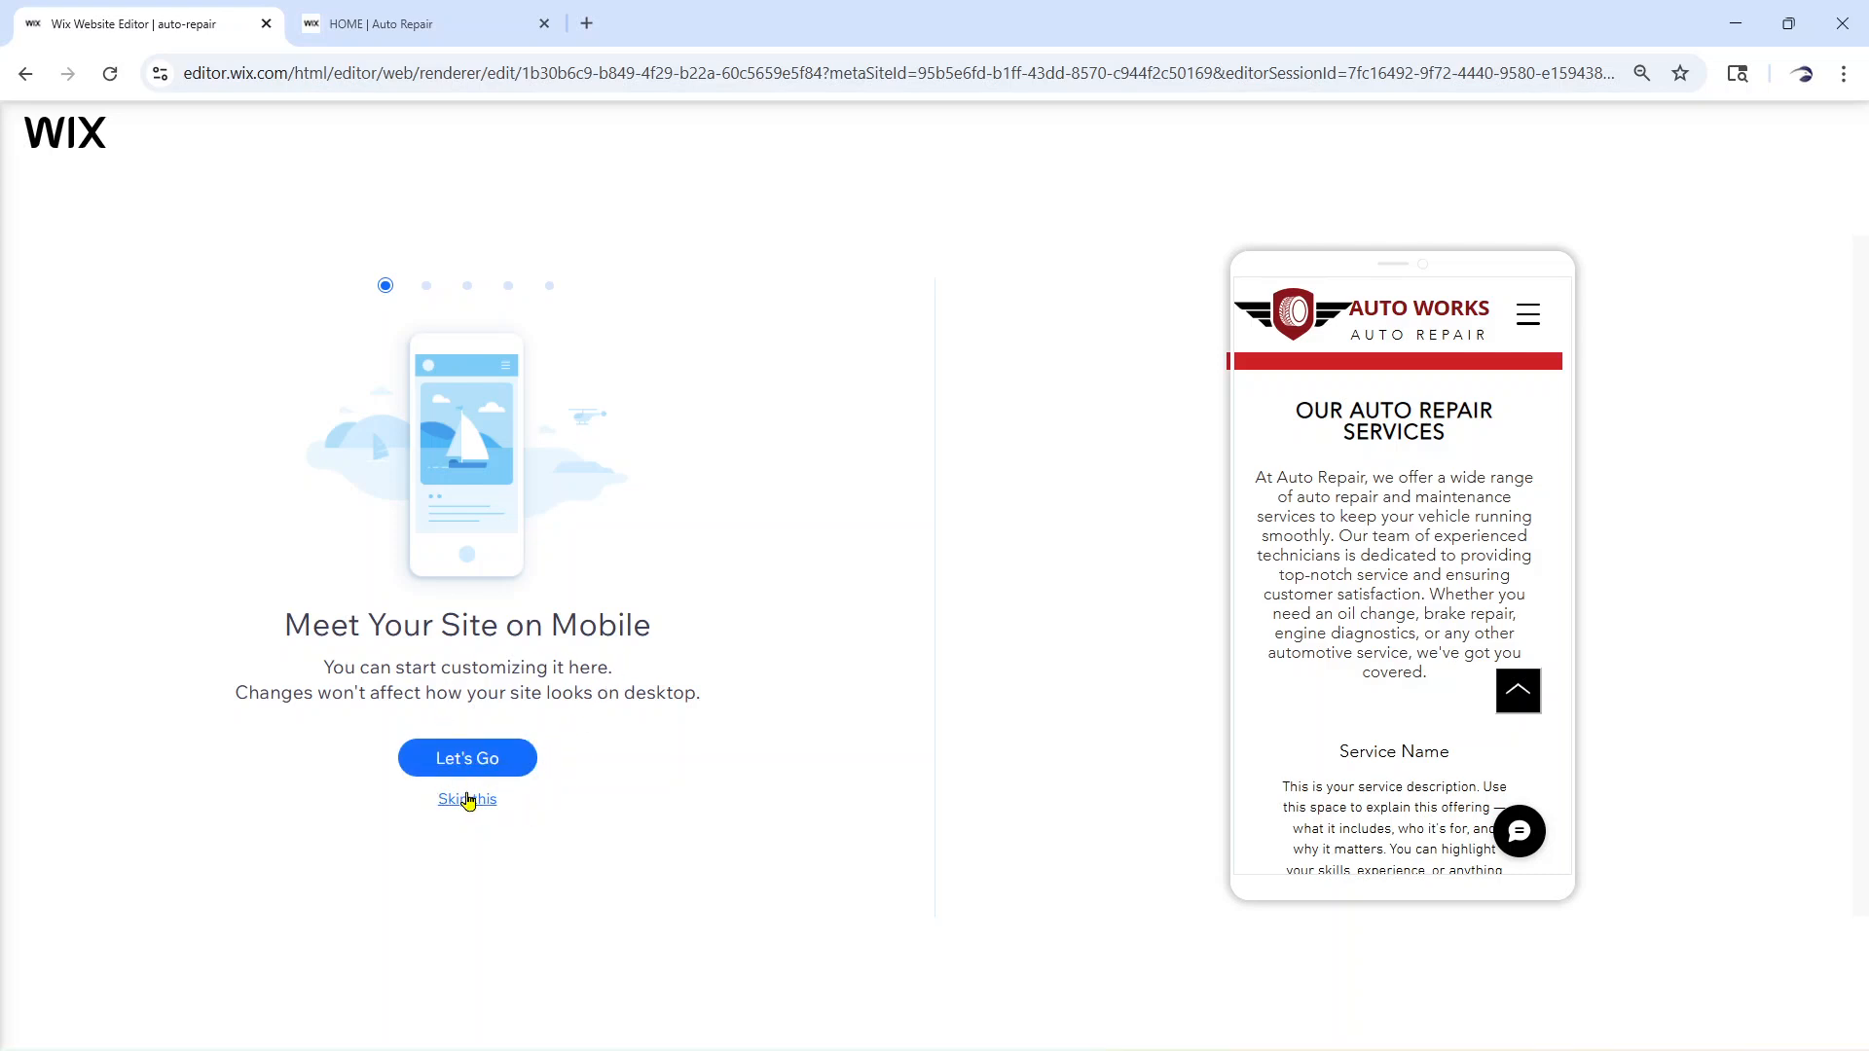
pyautogui.click(467, 799)
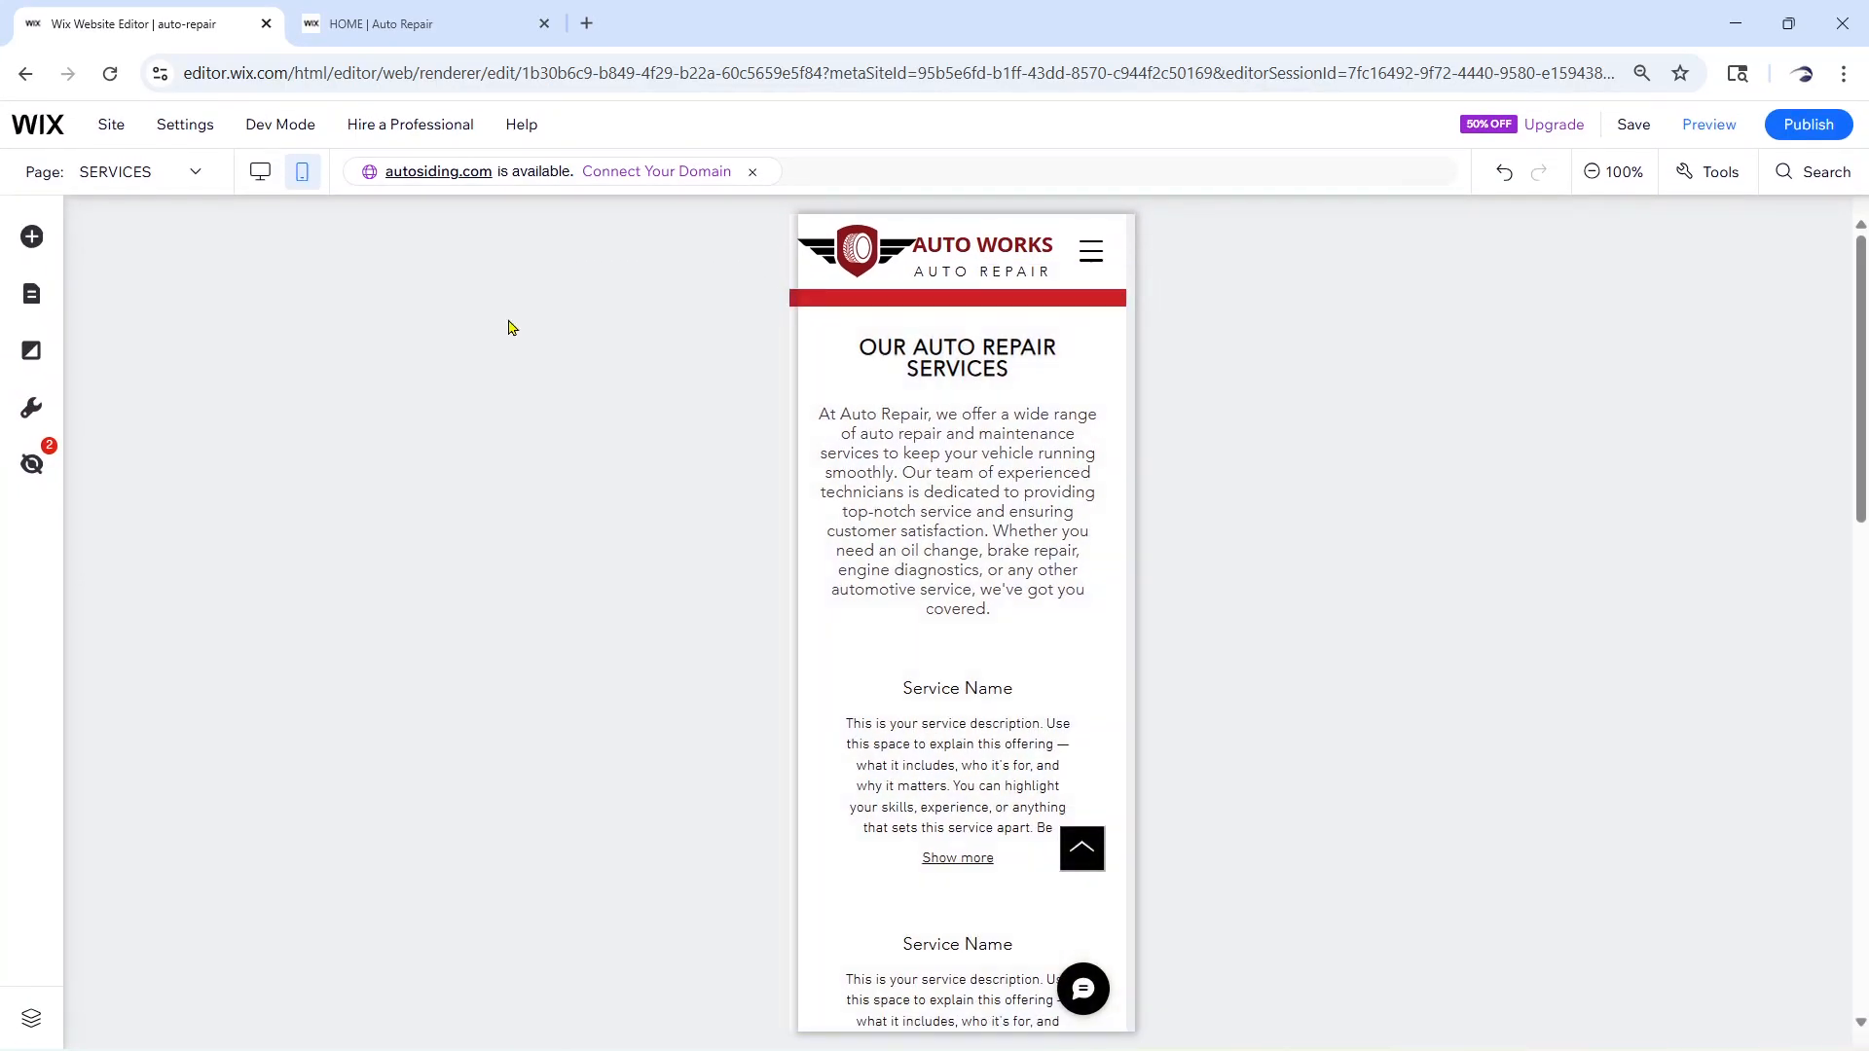
pyautogui.click(31, 296)
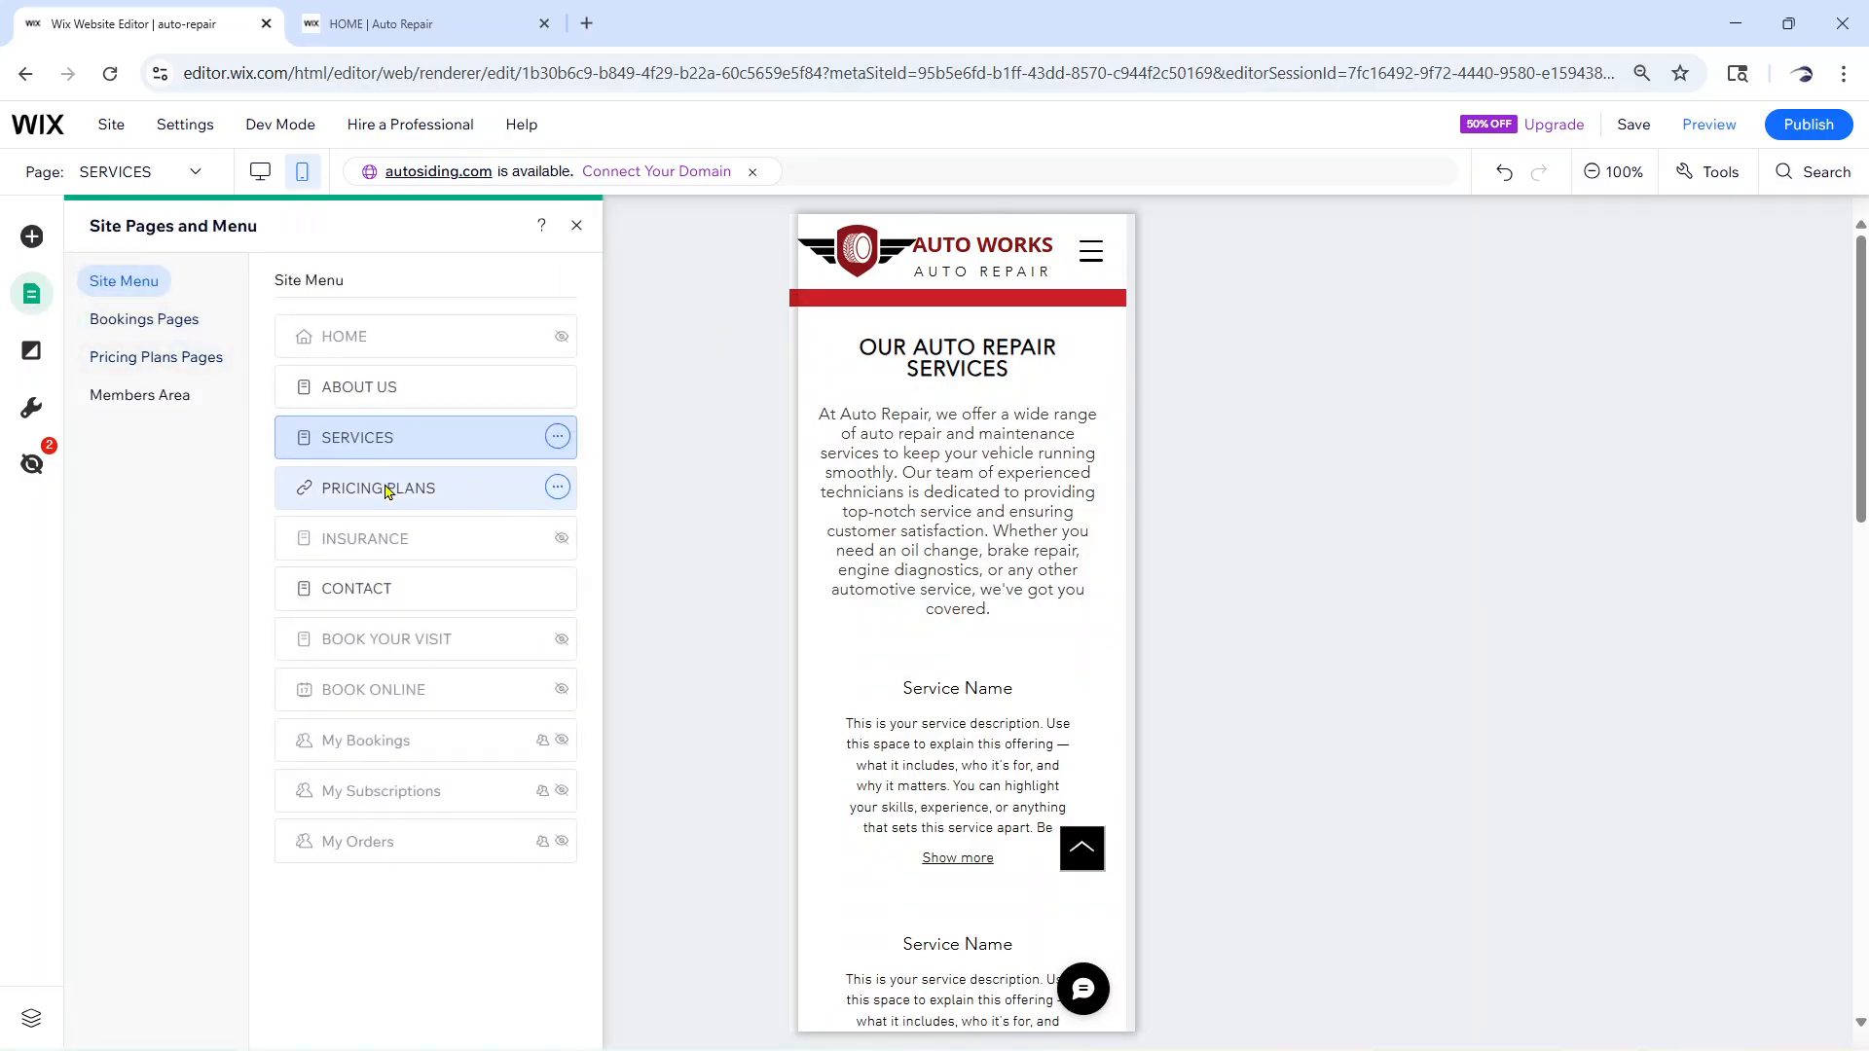
pyautogui.click(486, 494)
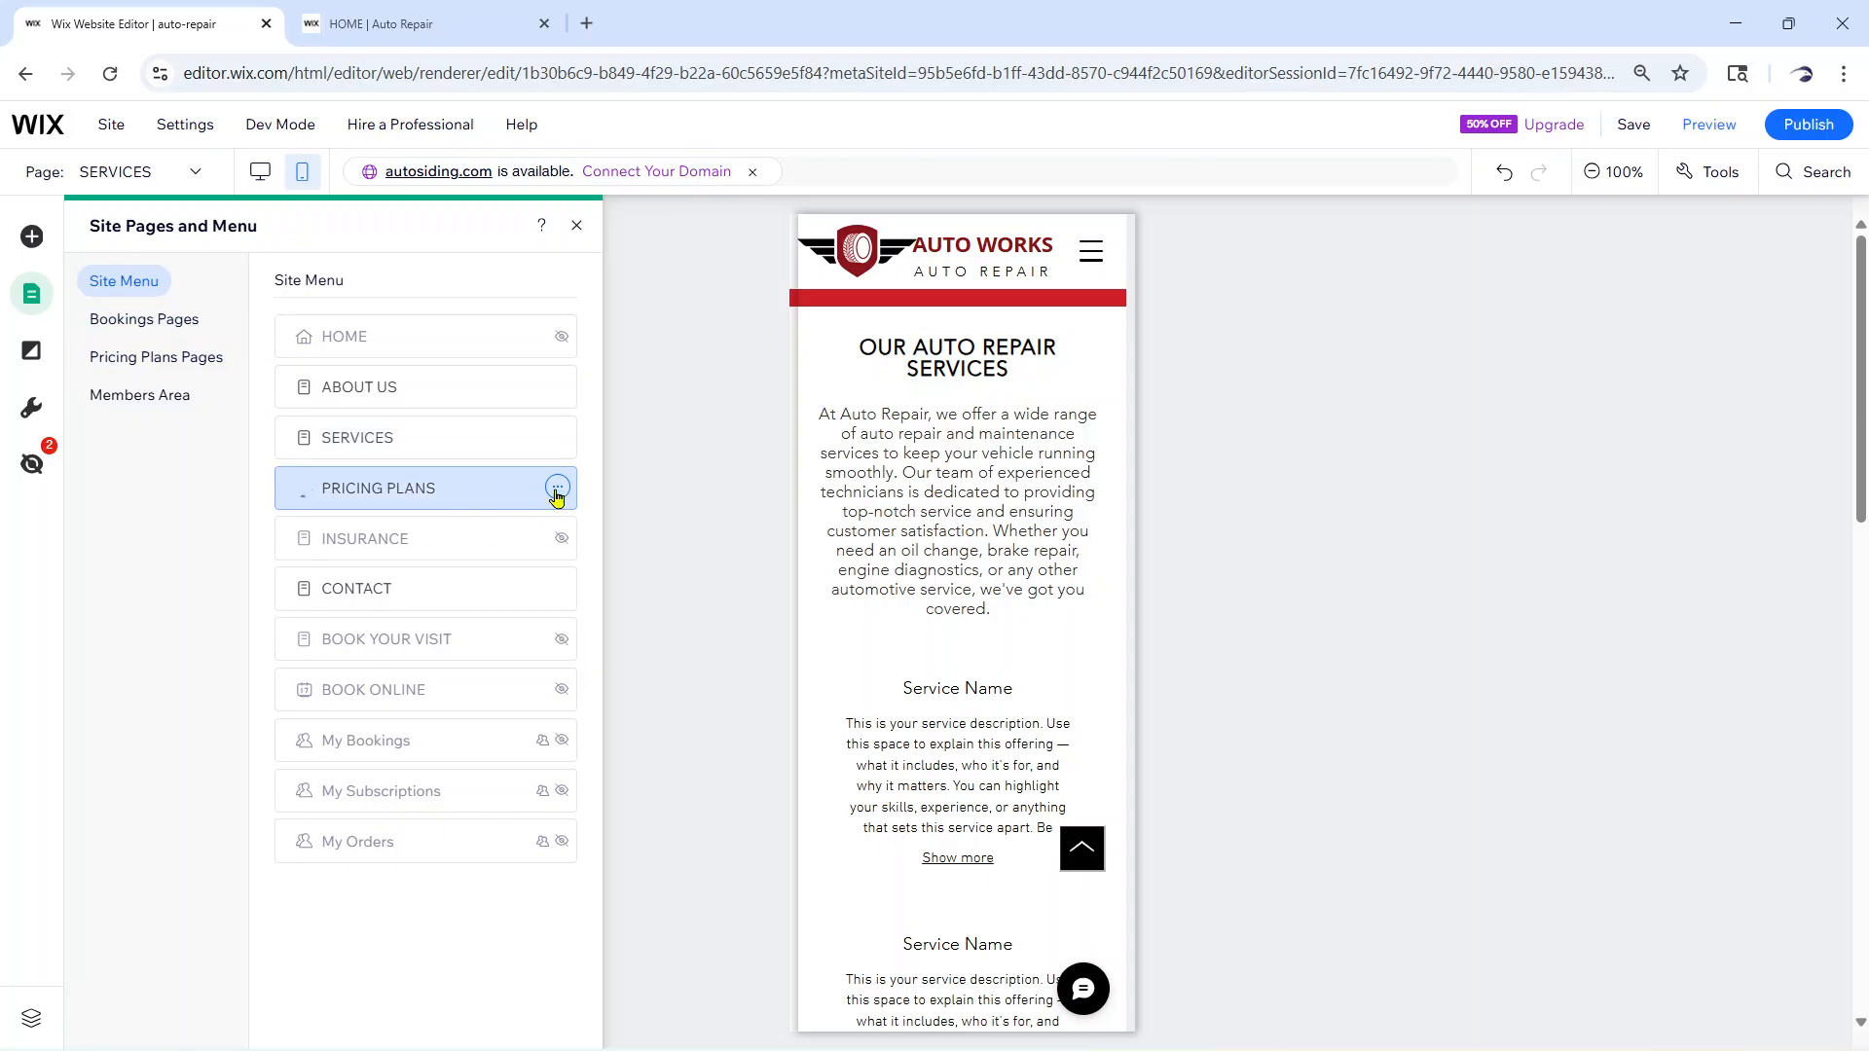
pyautogui.click(557, 489)
pyautogui.click(647, 523)
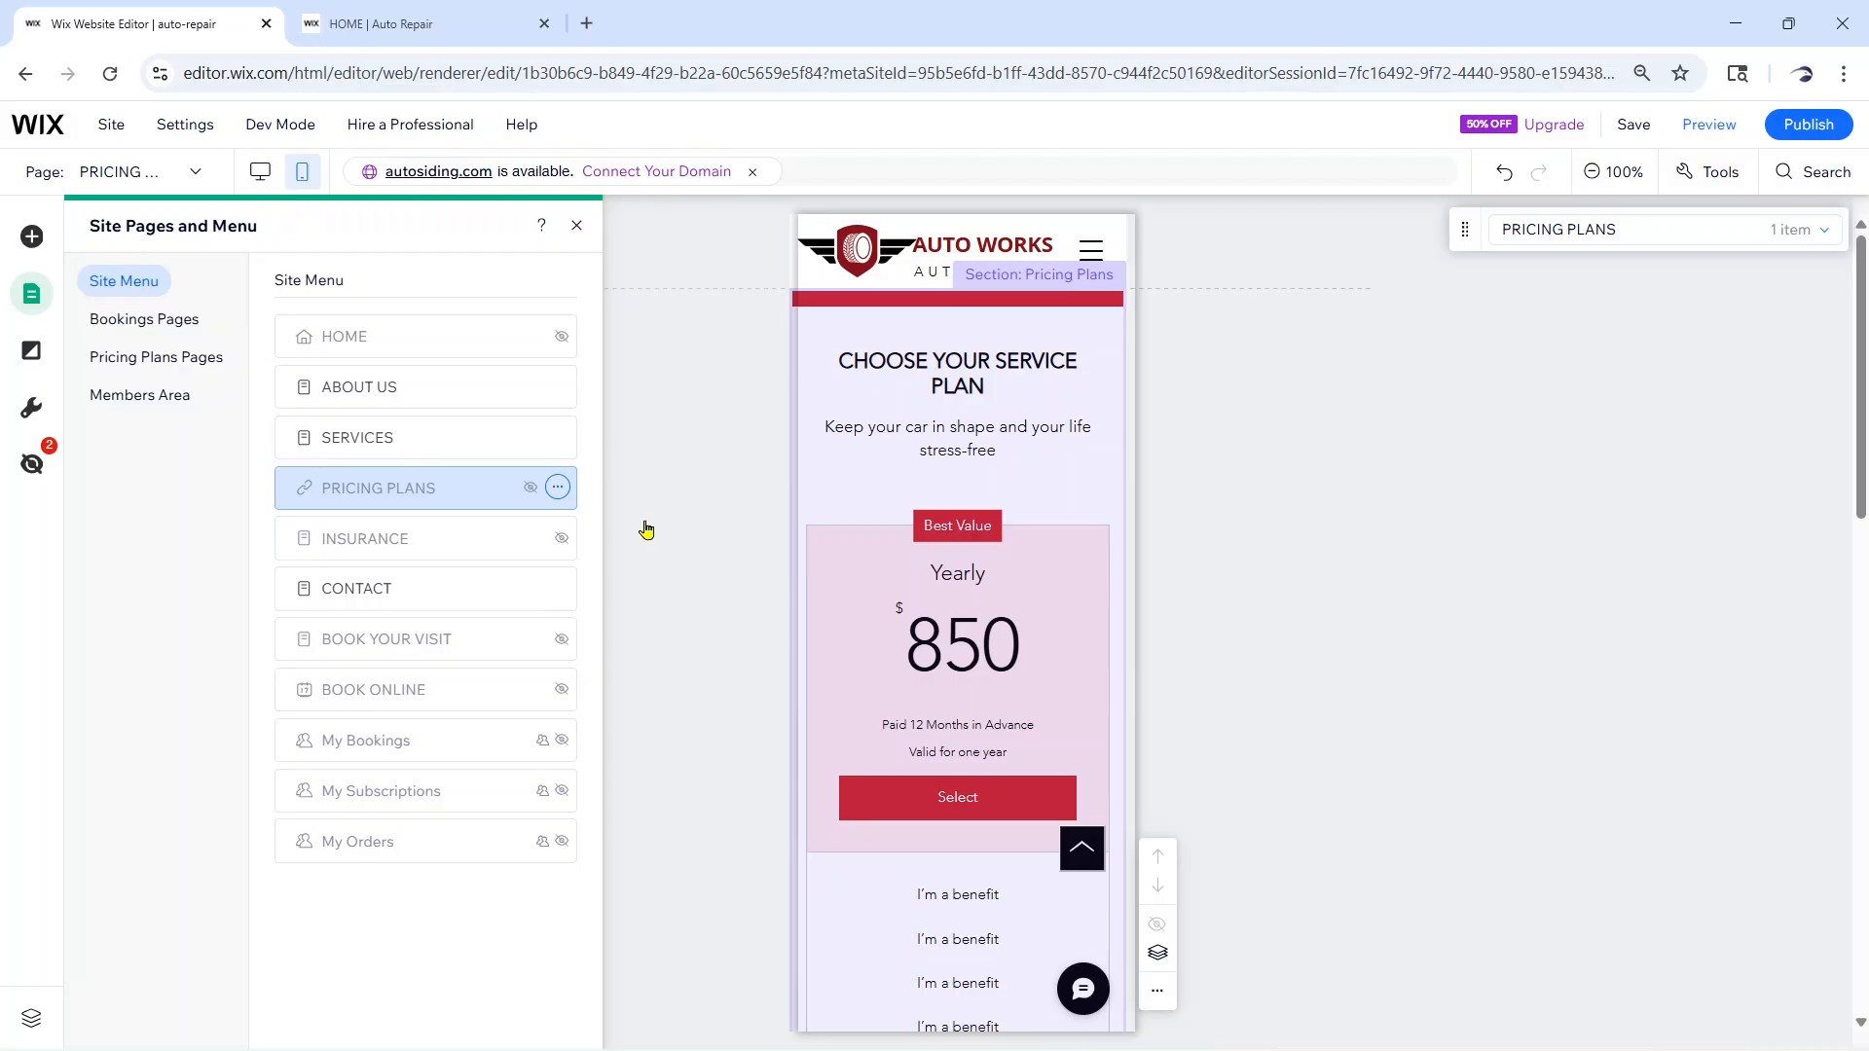
# Publish the updated site and open the live website
pyautogui.click(1644, 129)
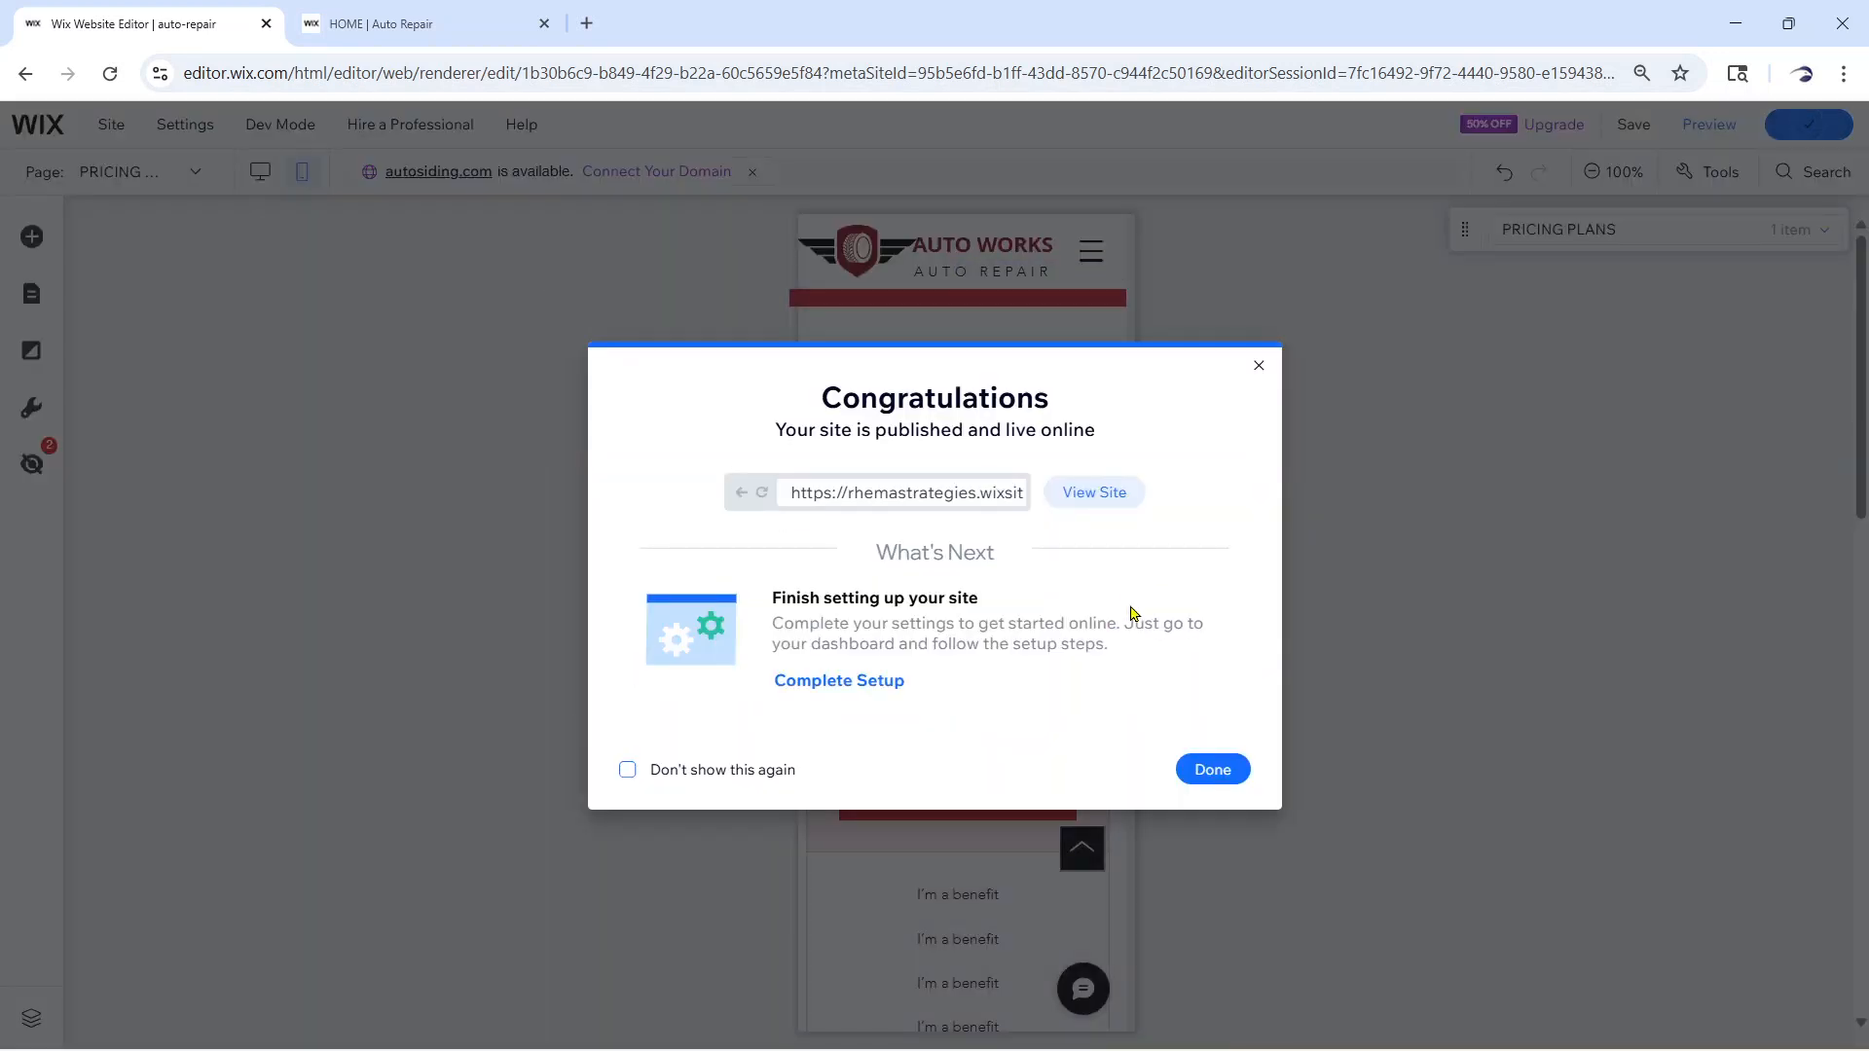
pyautogui.click(1100, 494)
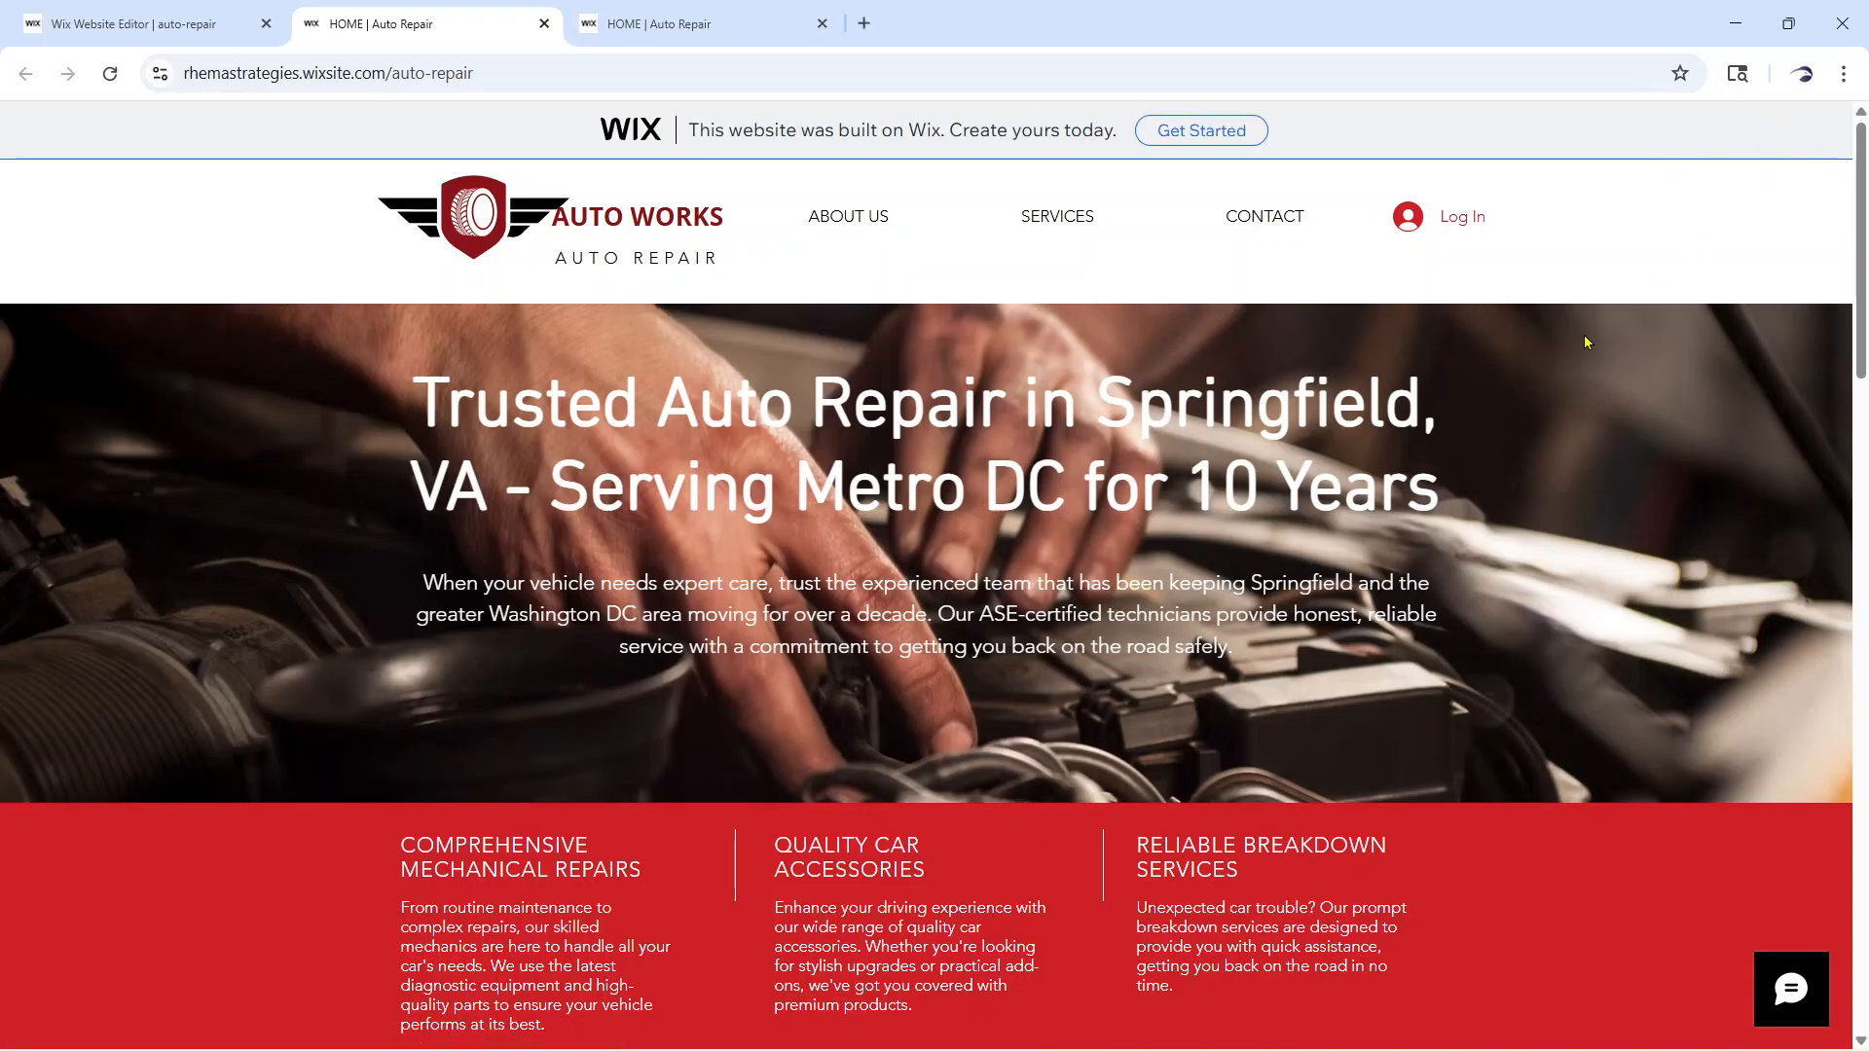
# Open the browser's developer tools on the live home page and turn on responsive device emulation
pyautogui.click(1842, 74)
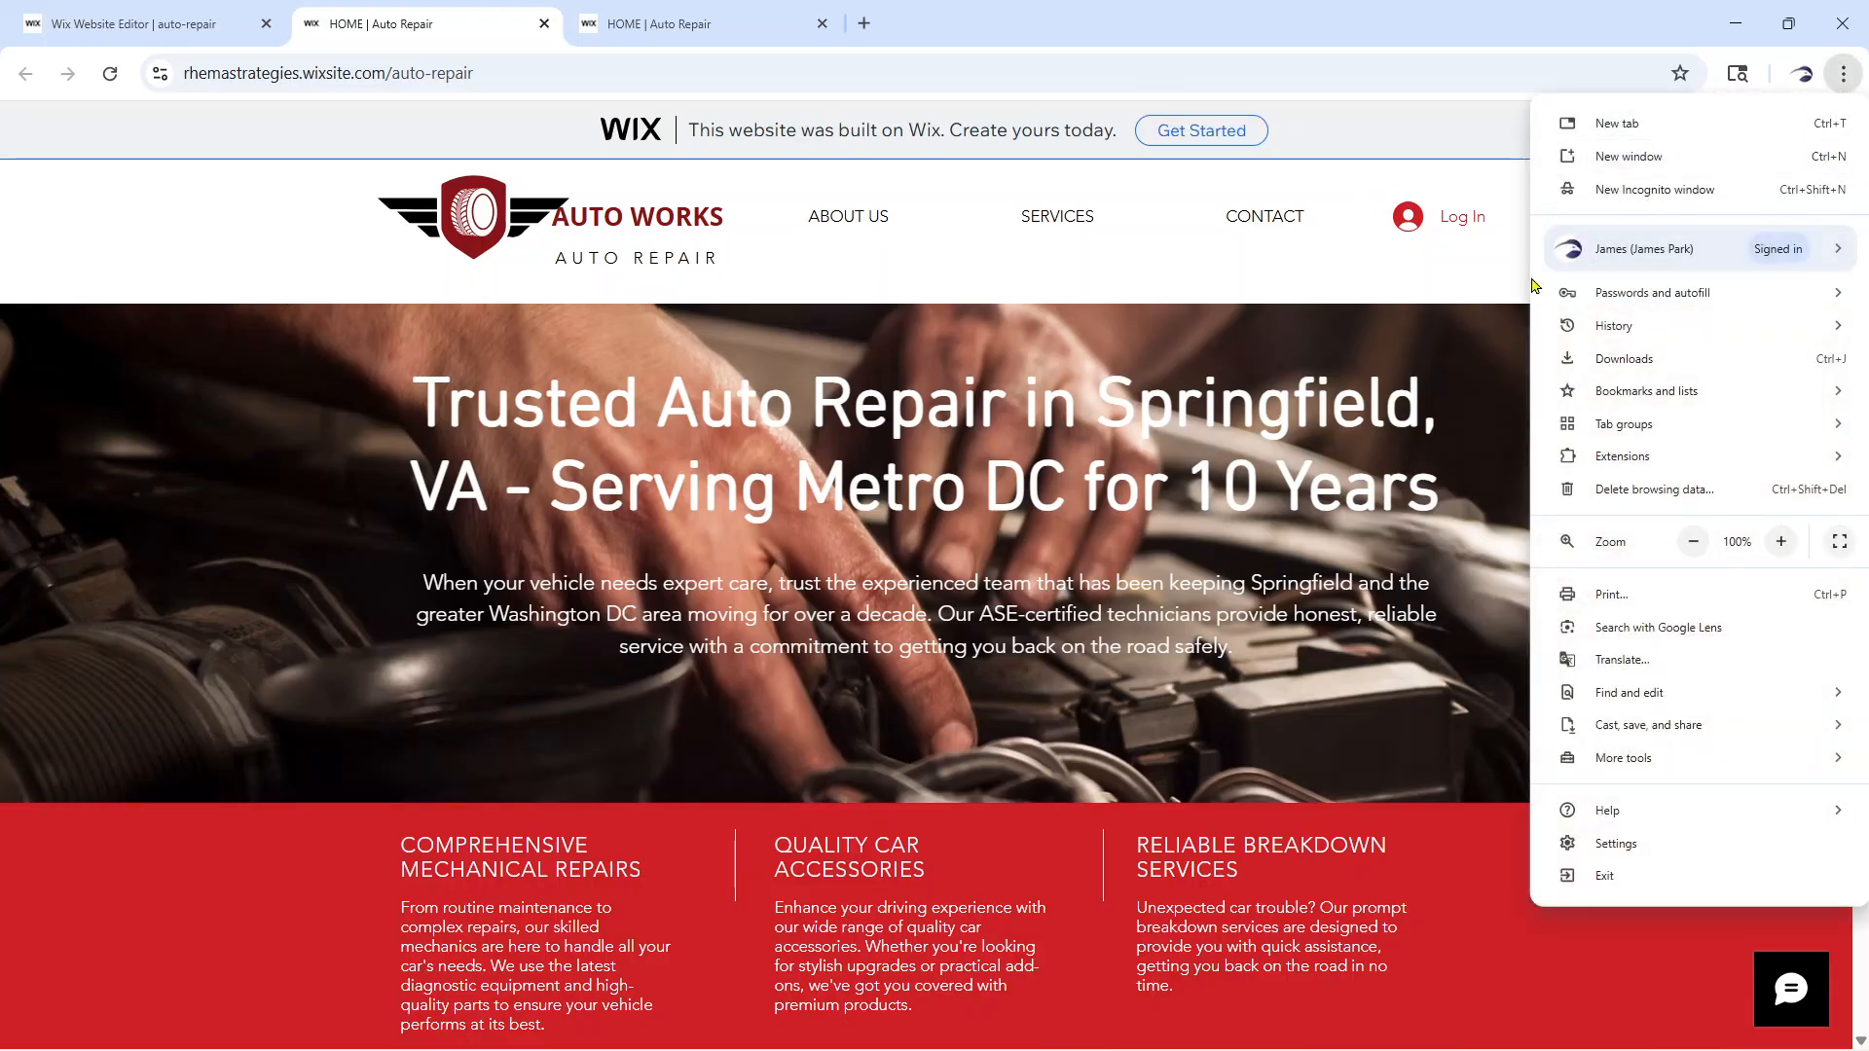
pyautogui.moveTo(1639, 761)
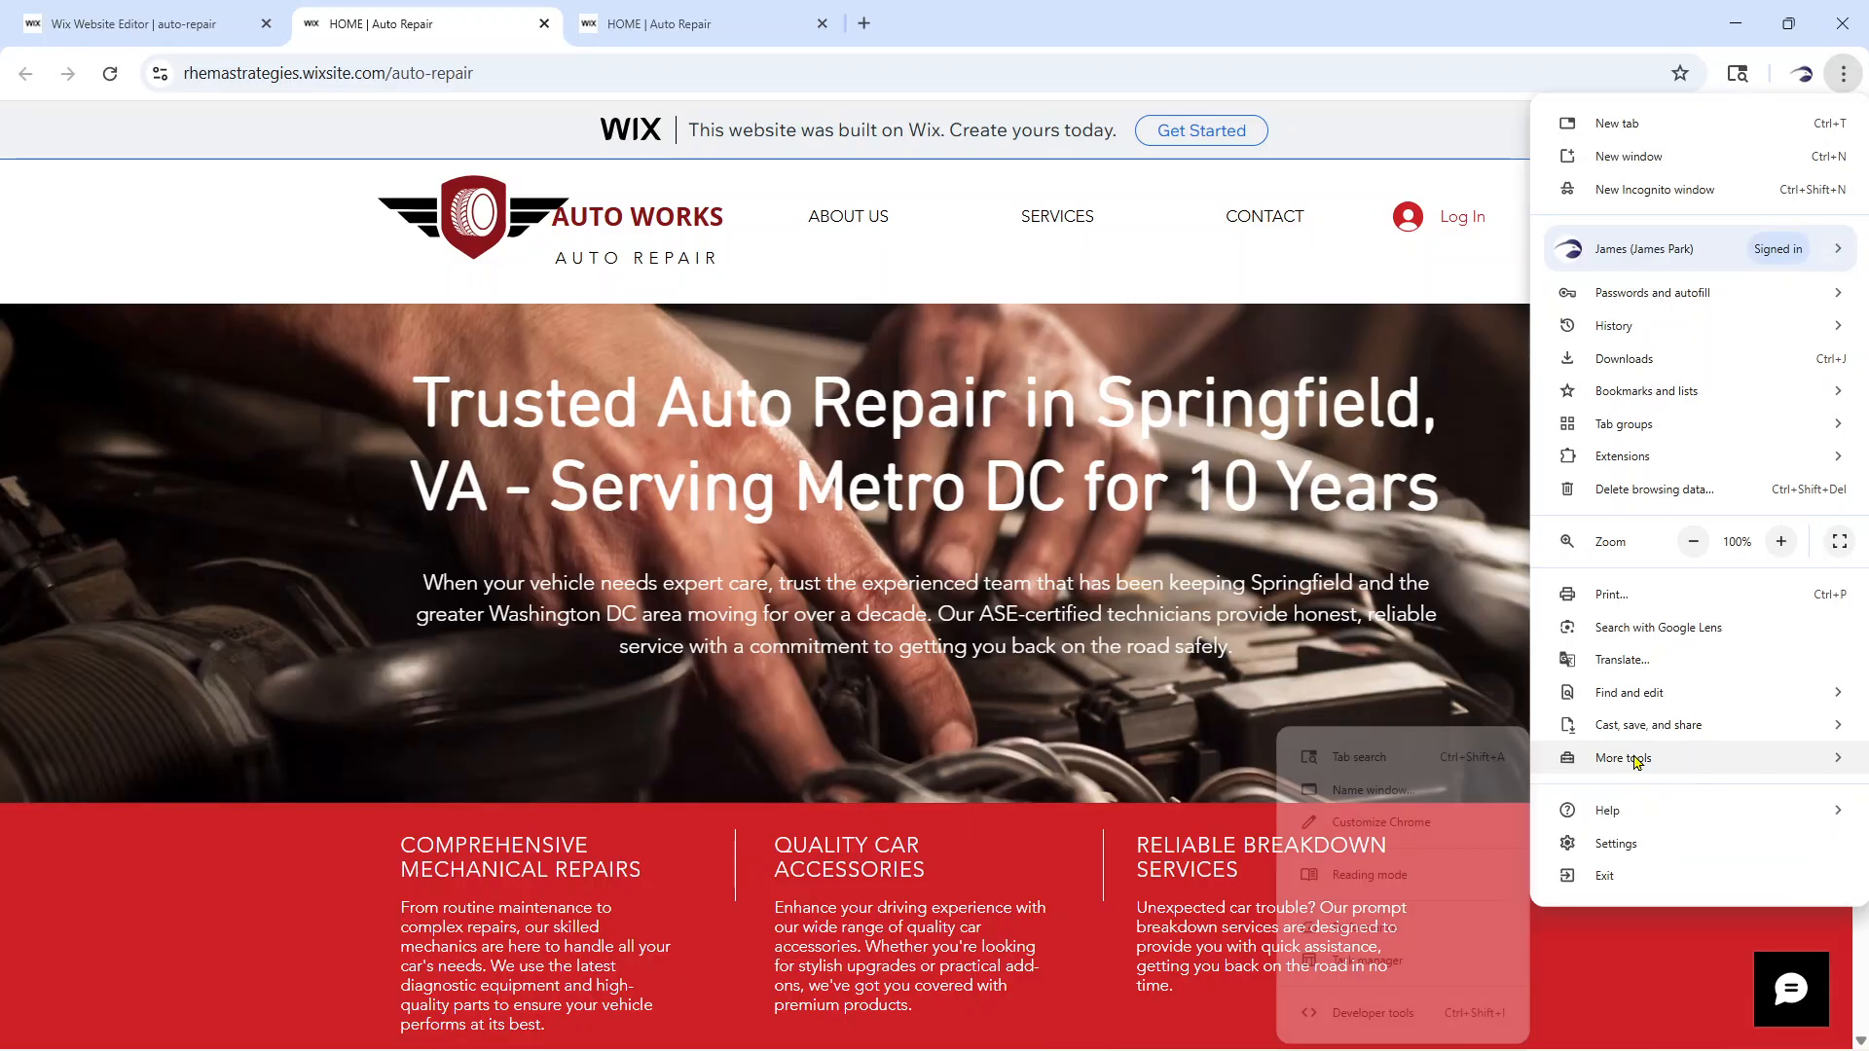
pyautogui.click(1396, 1008)
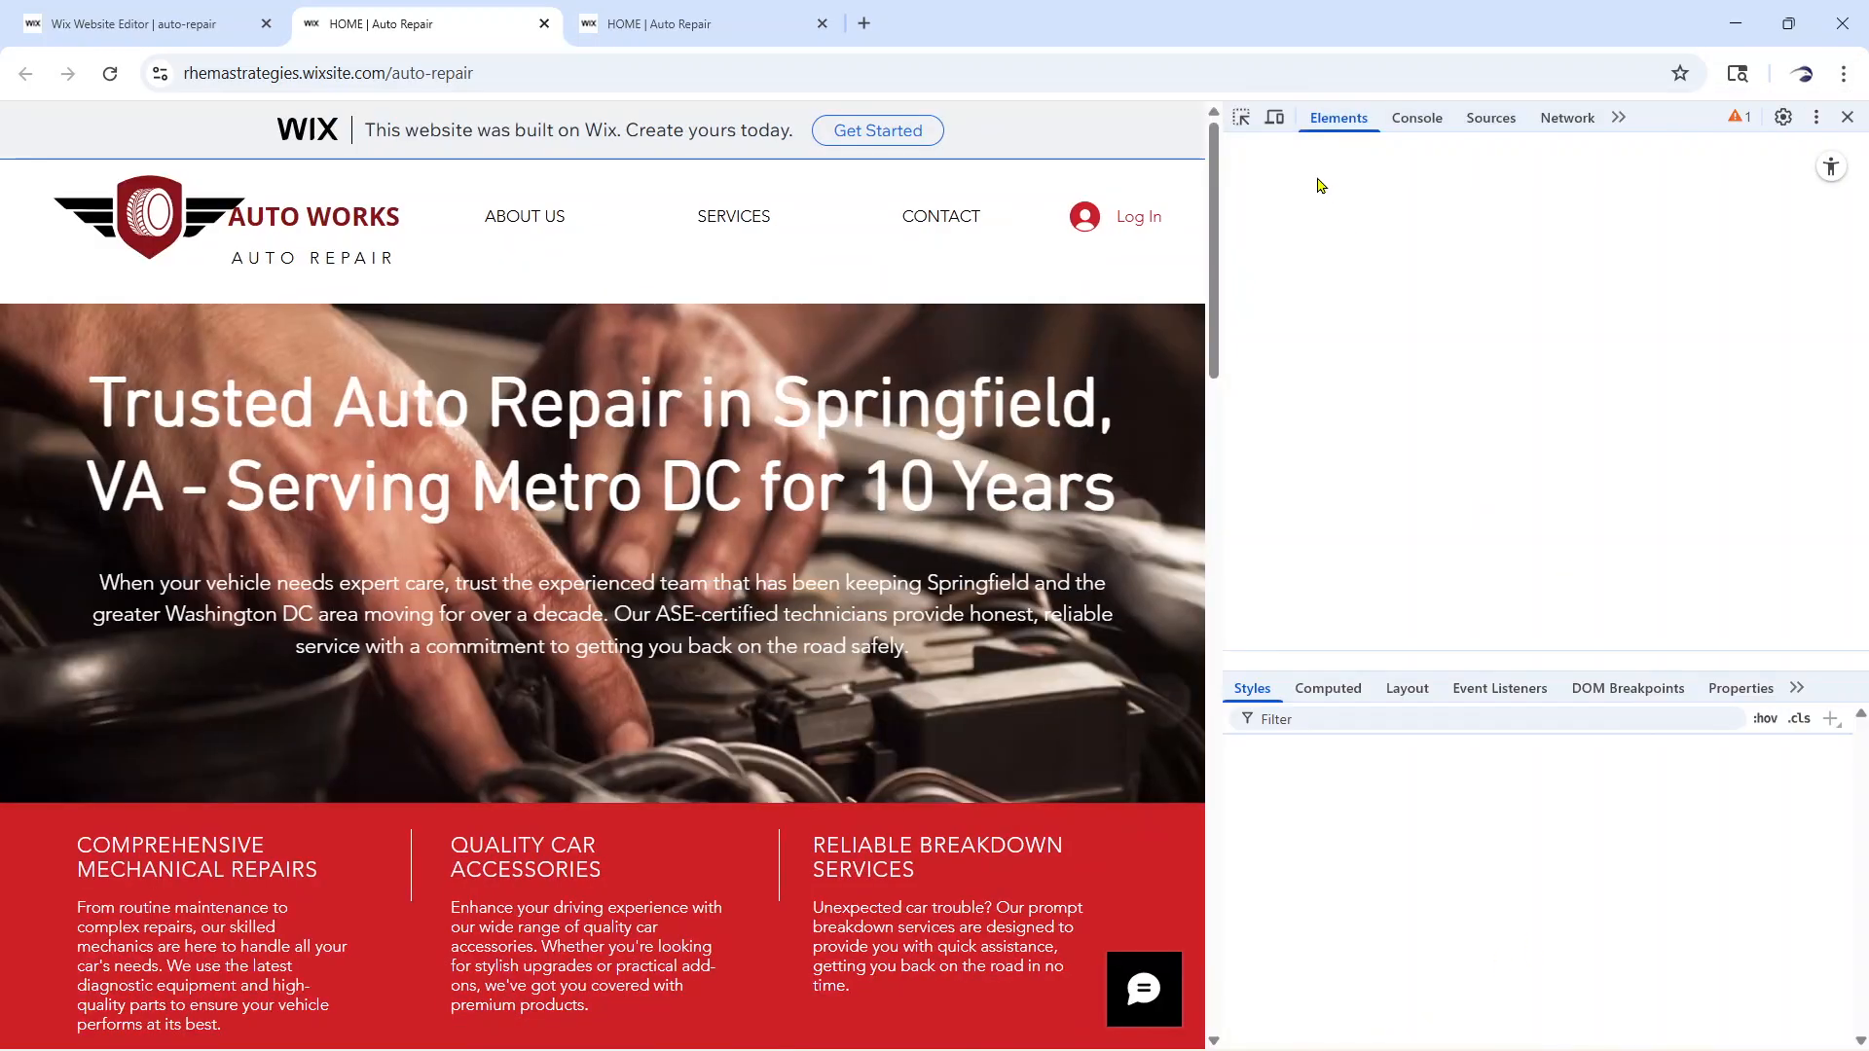
pyautogui.click(1275, 118)
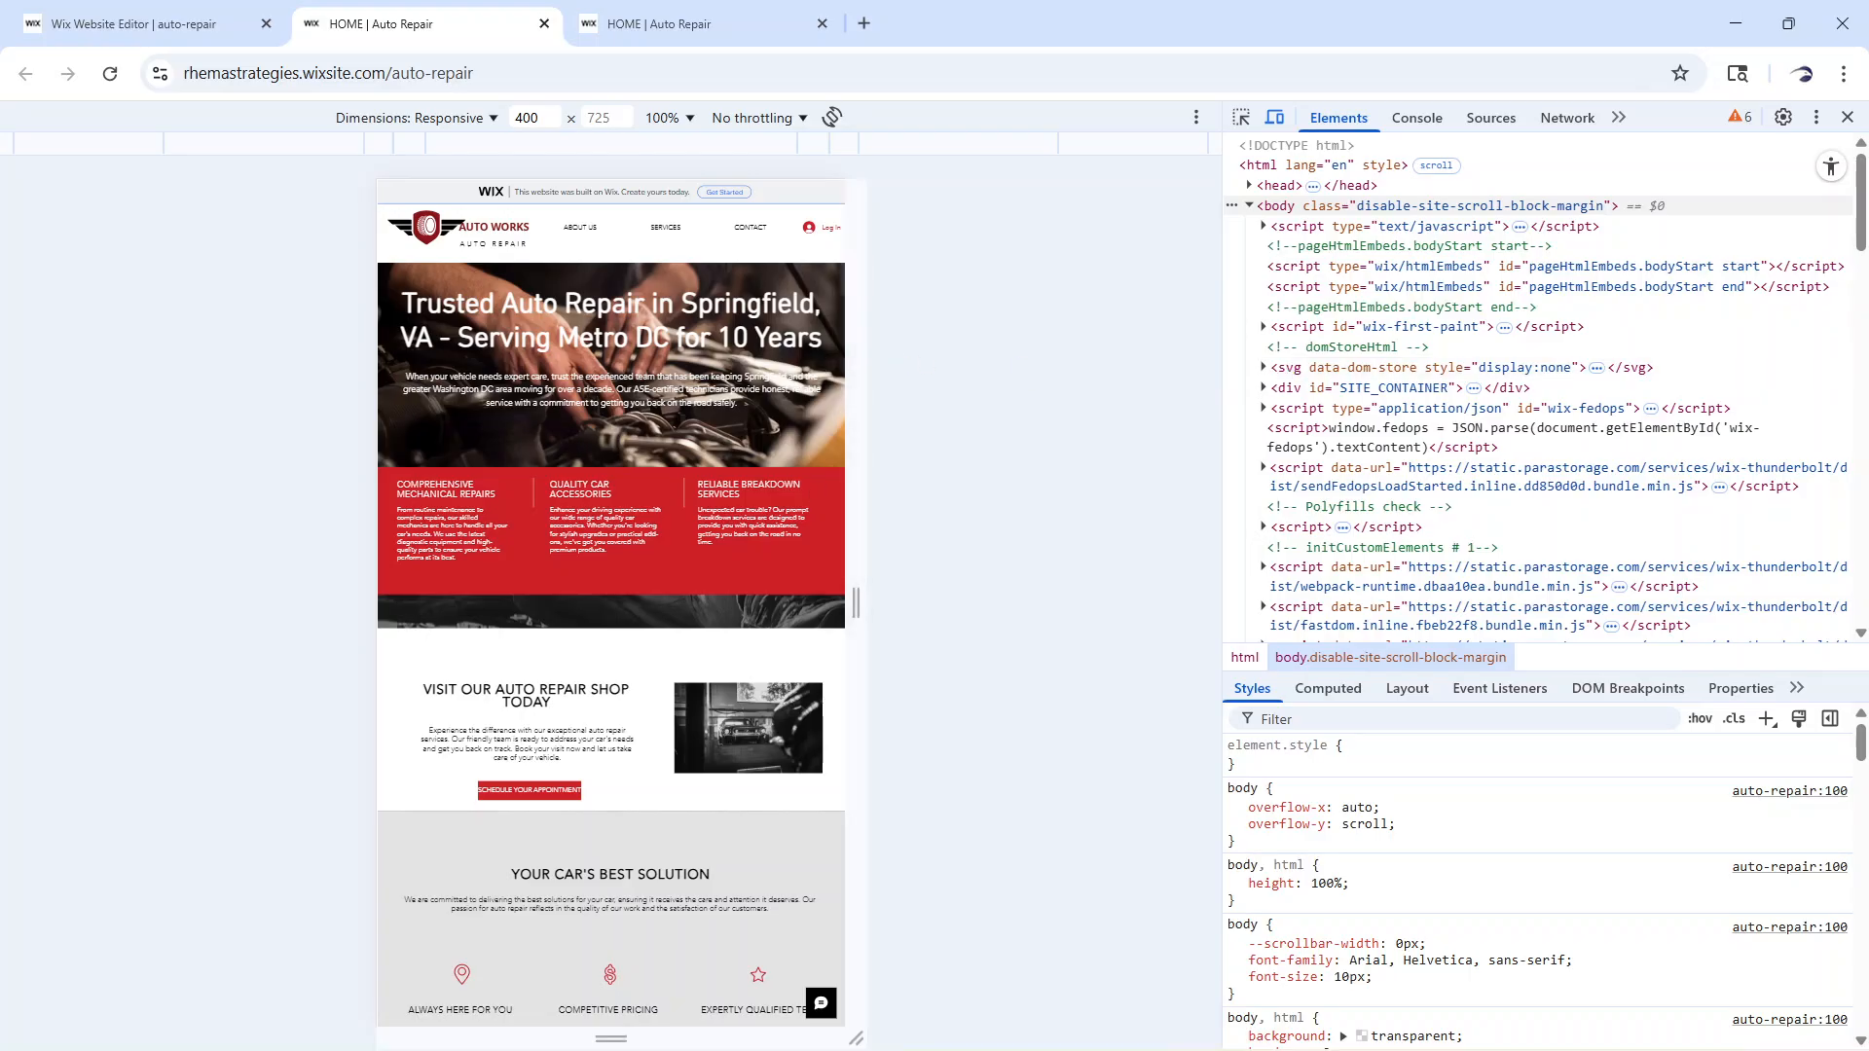
# Widen the emulated screen to 535 pixels and examine how the live home page displays at that size
pyautogui.moveTo(864, 610); pyautogui.dragTo(944, 632)
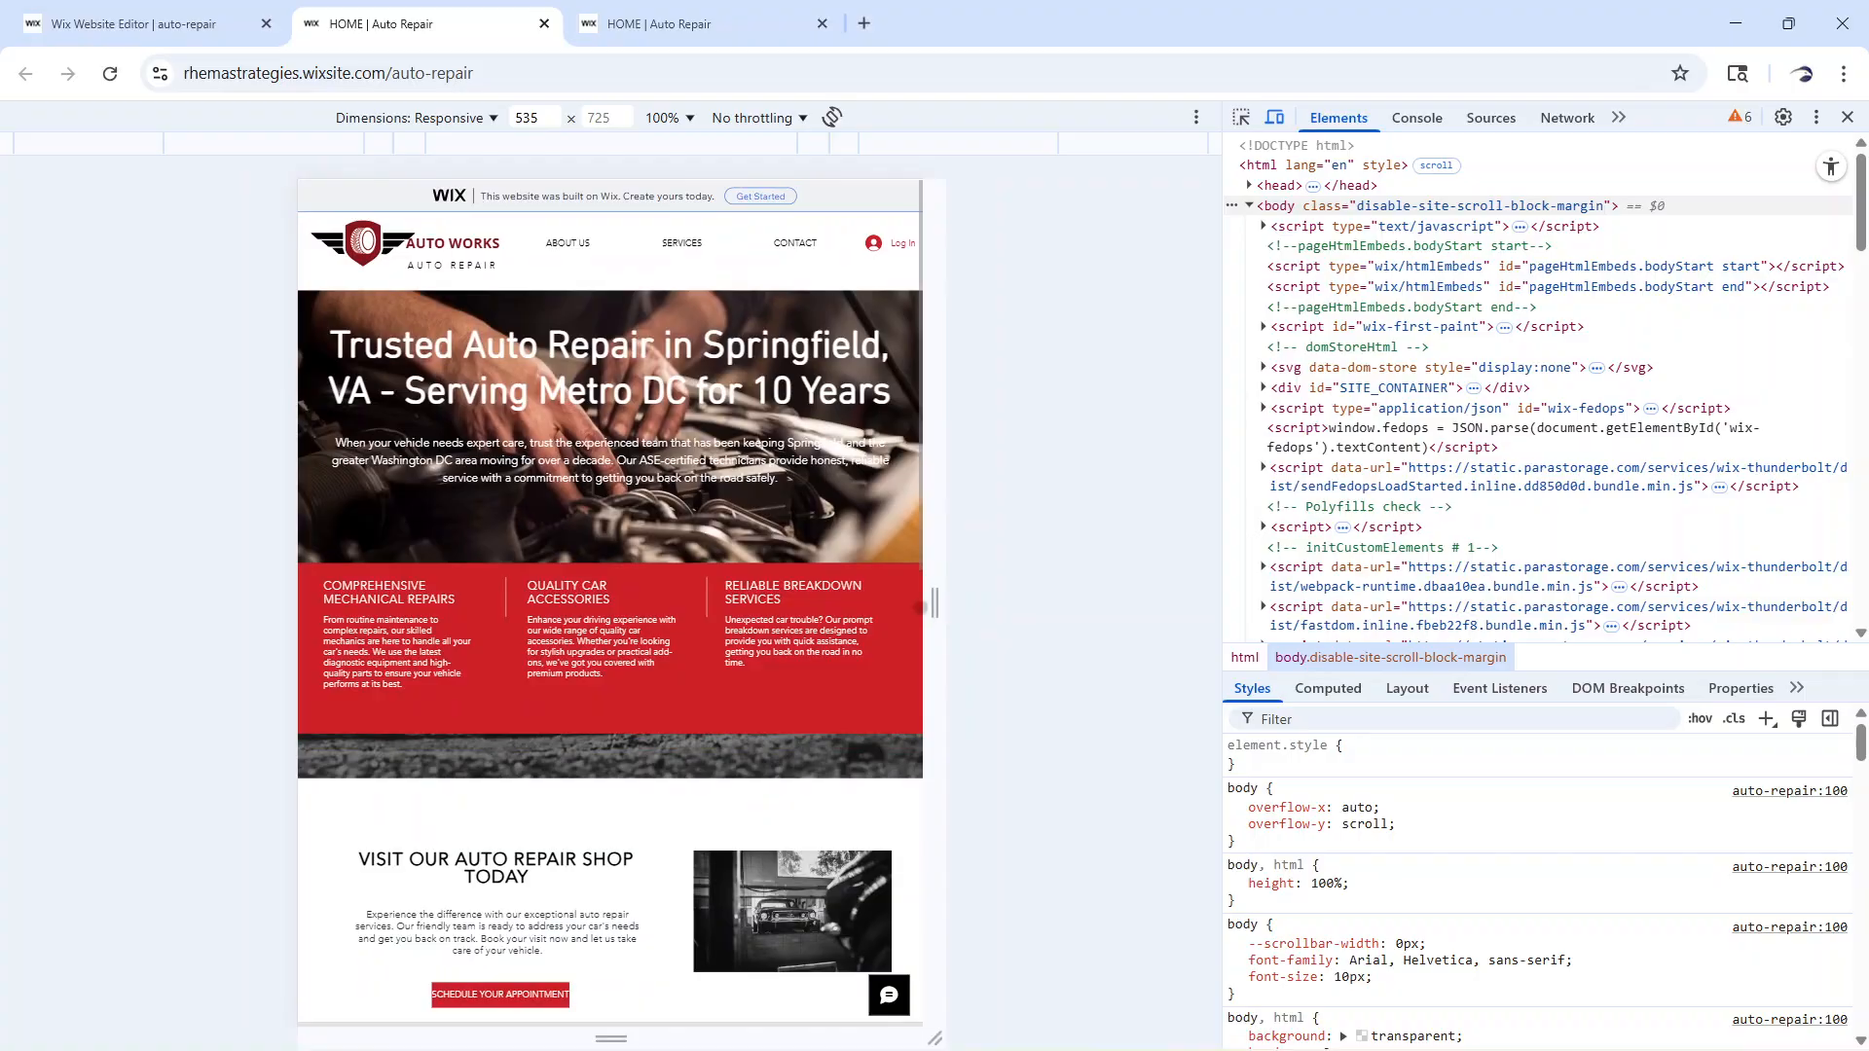
pyautogui.scroll(-1, 905, 623)
pyautogui.scroll(-8, 522, 438)
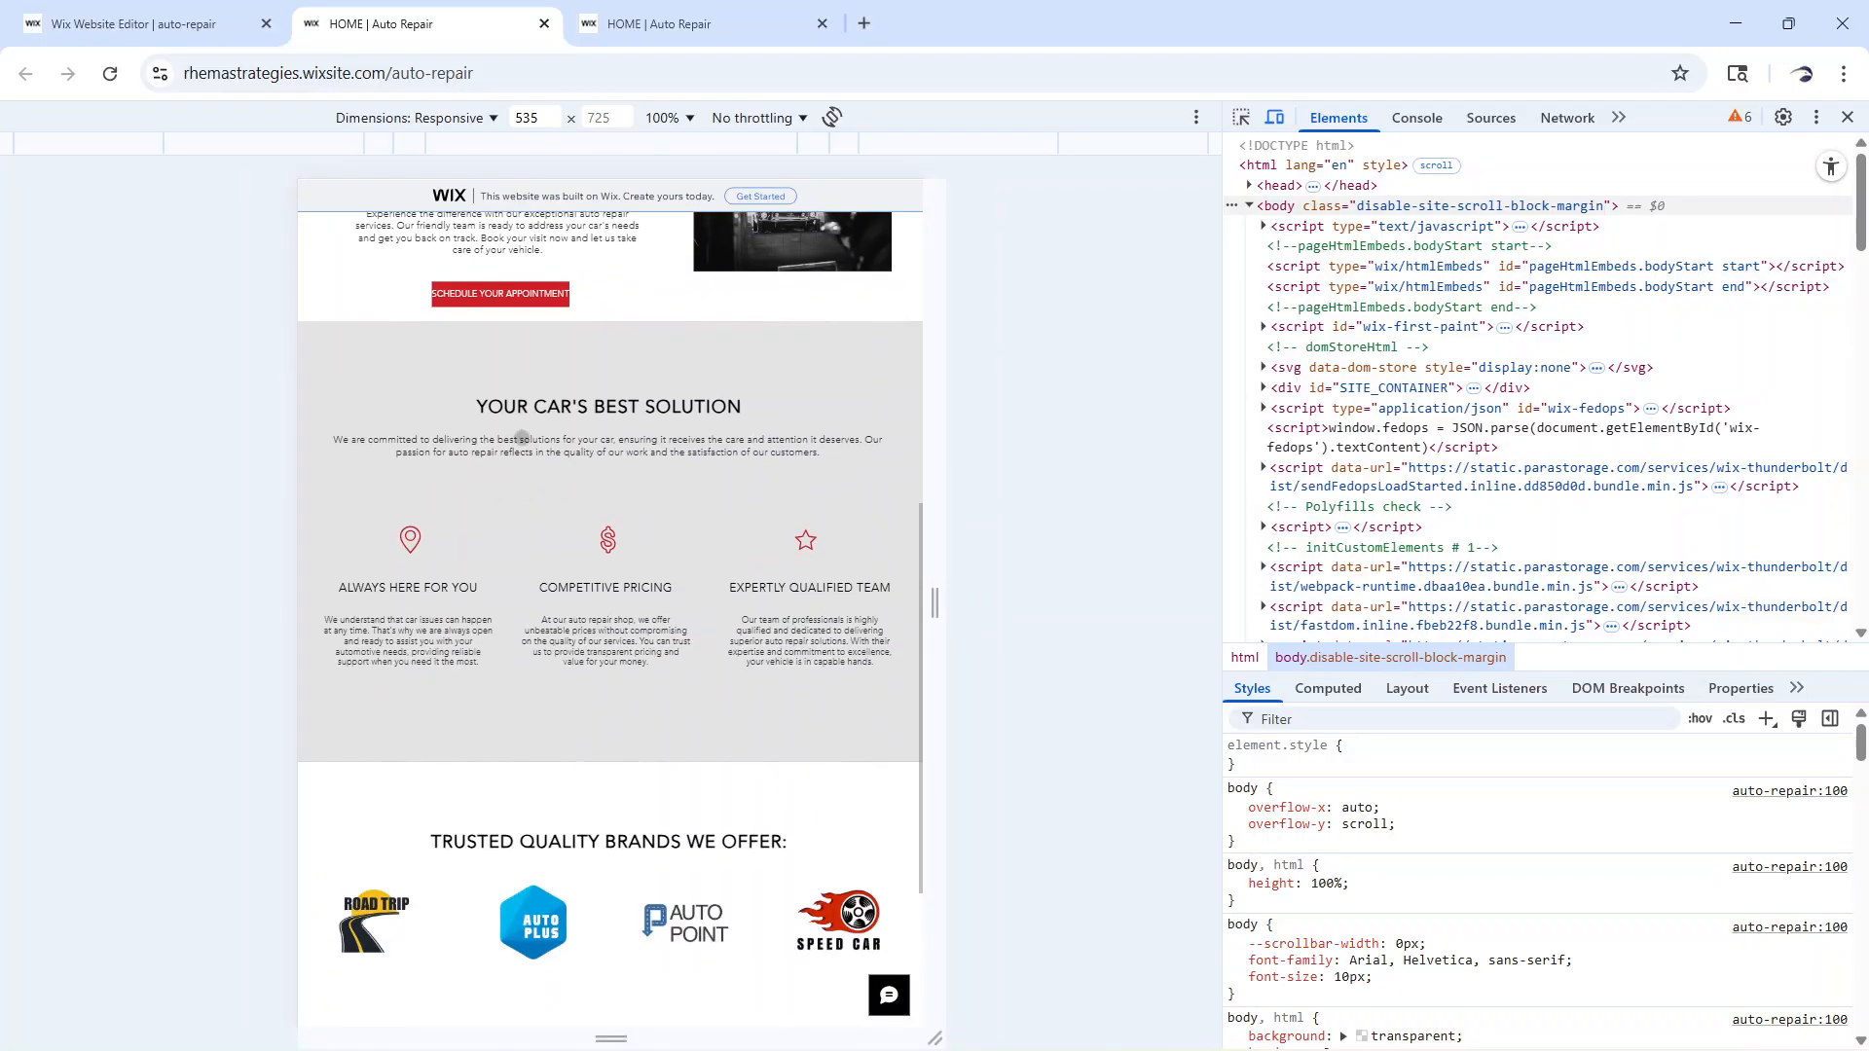
pyautogui.scroll(10, 521, 437)
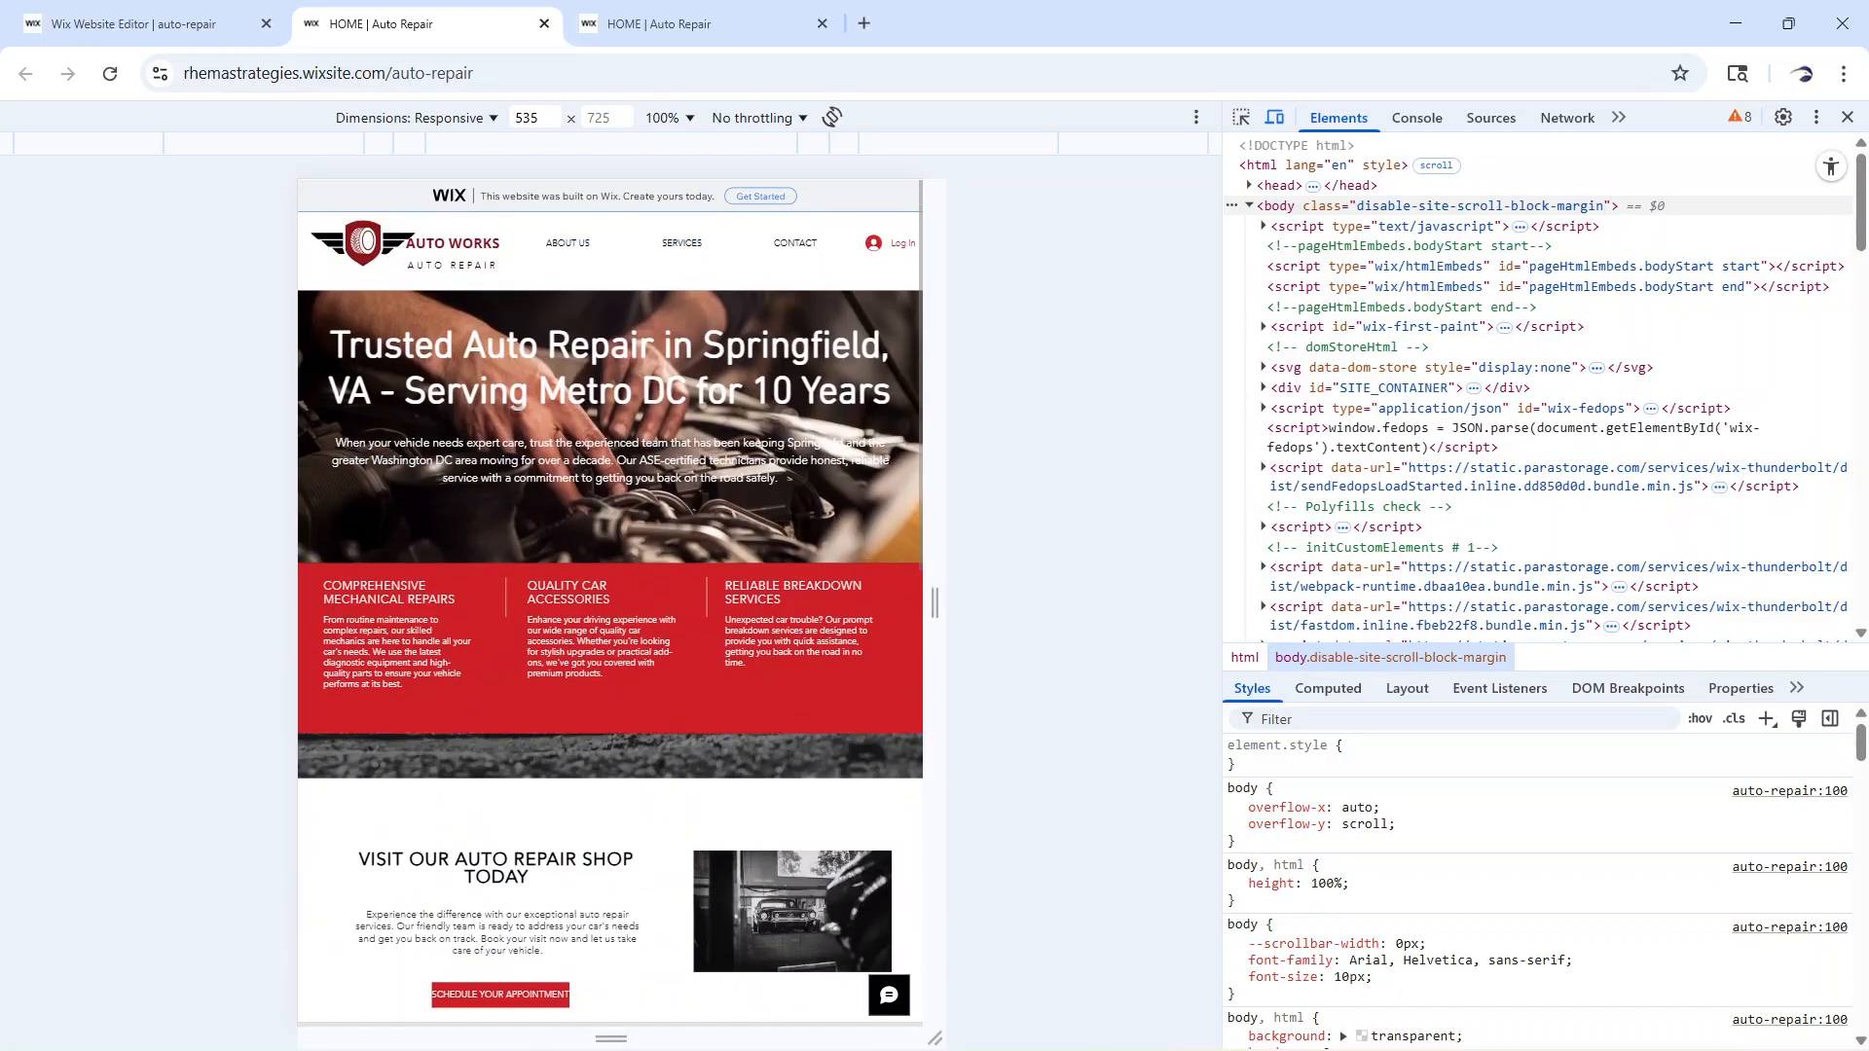
# Check the live ABOUT US and SERVICES pages in device emulation, narrowing the emulated screen to 357 pixels on SERVICES
pyautogui.click(581, 244)
pyautogui.click(681, 244)
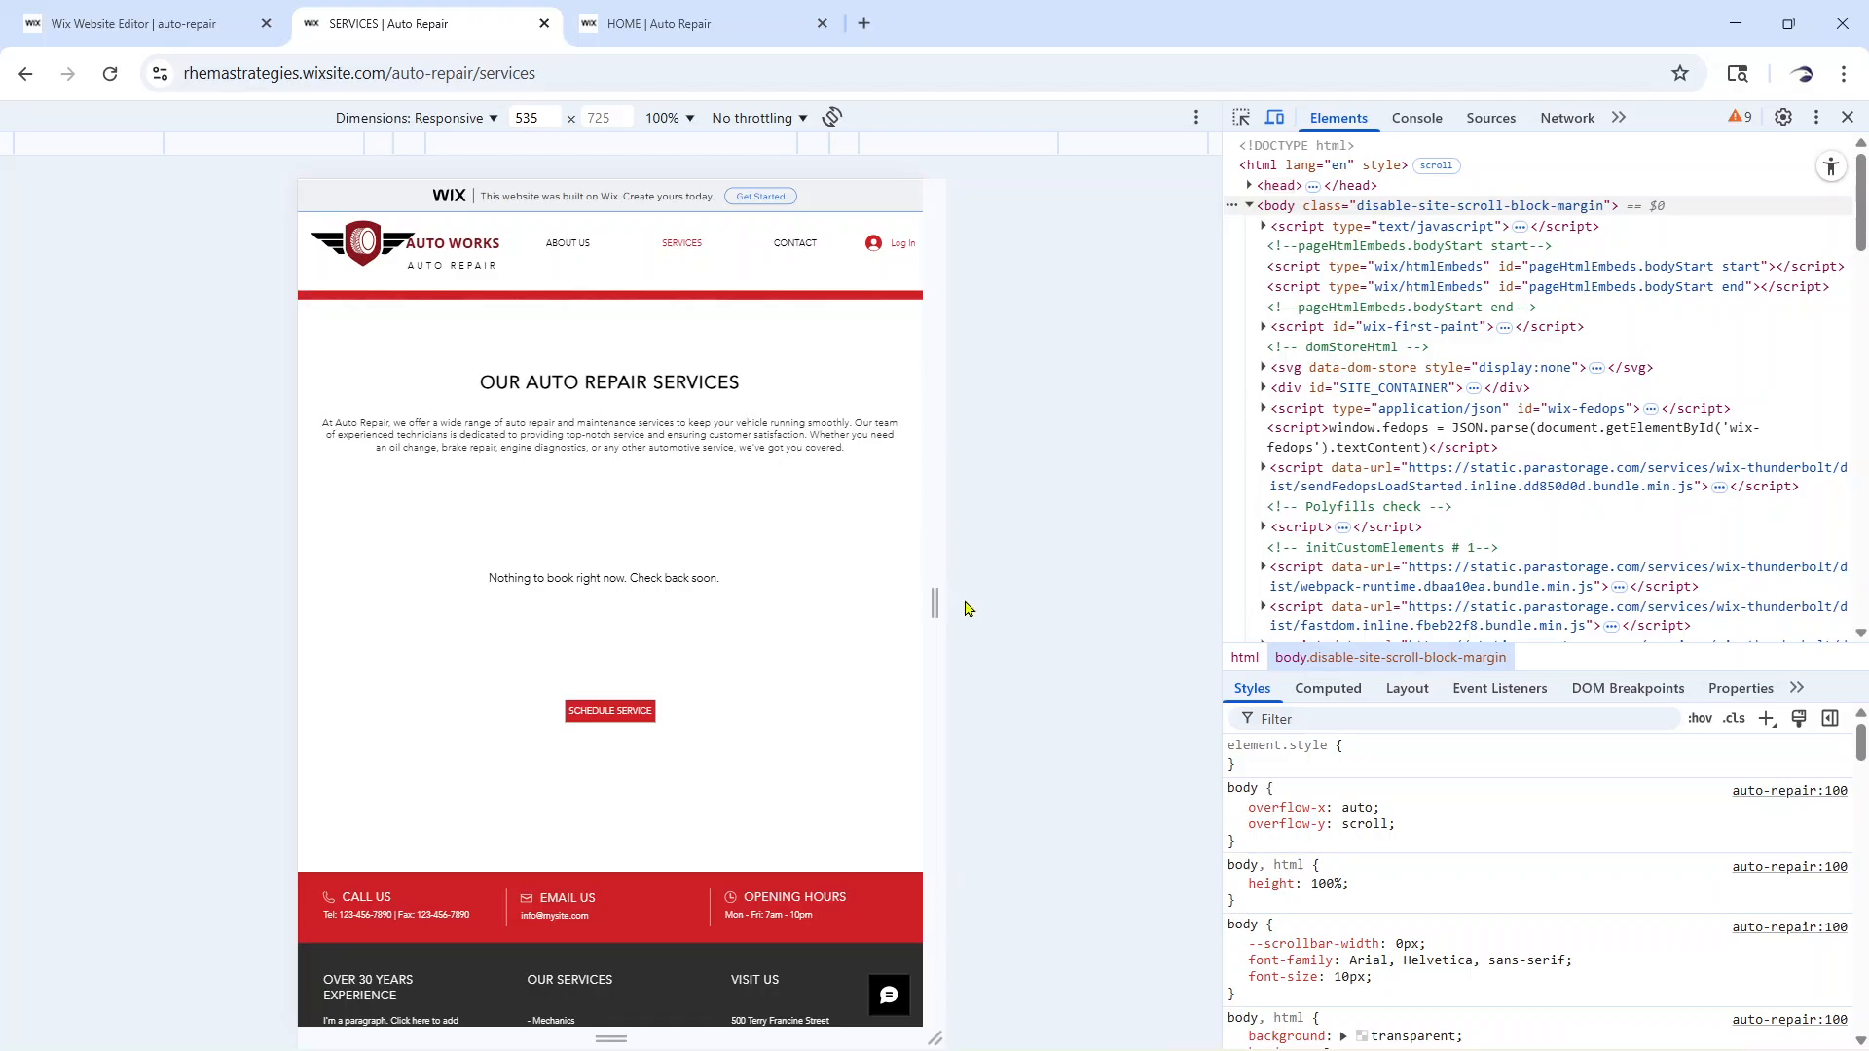
pyautogui.moveTo(934, 604); pyautogui.dragTo(830, 604)
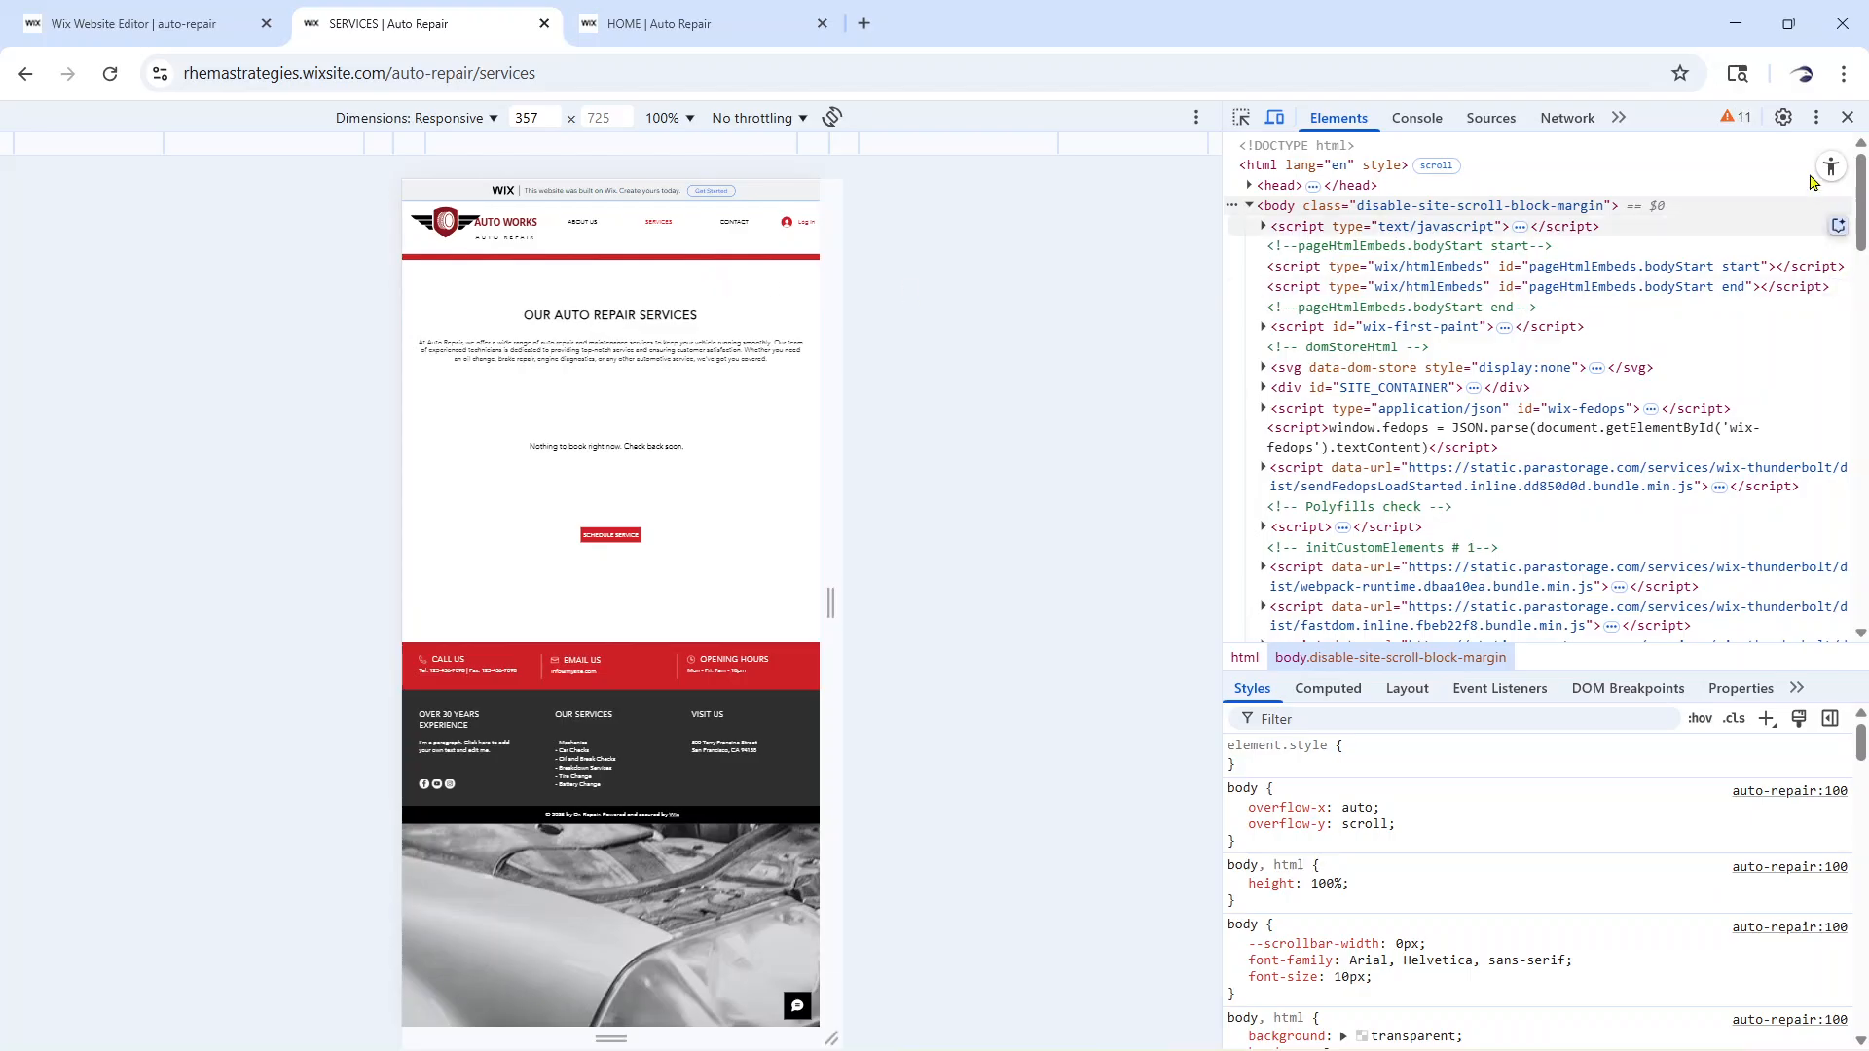
# Close the developer tools, return to the Wix editor and dismiss the publishing confirmation
pyautogui.click(1846, 117)
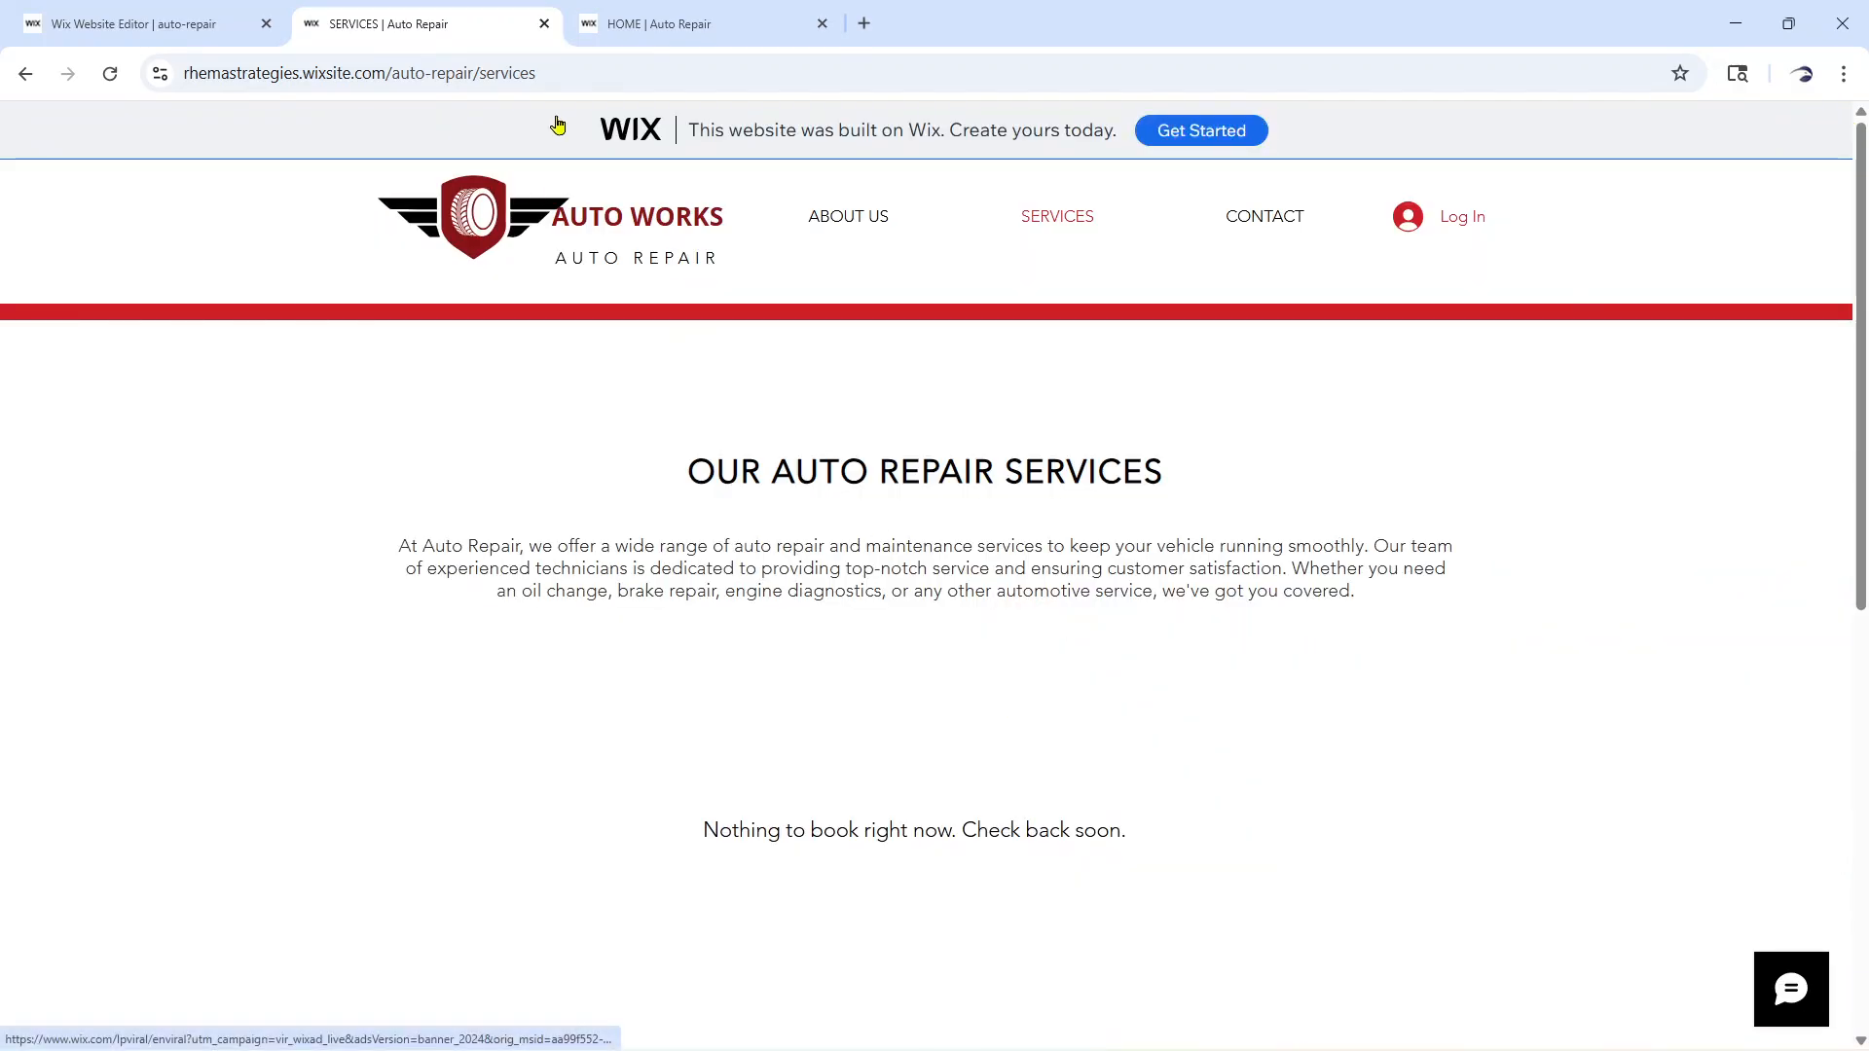
pyautogui.click(207, 33)
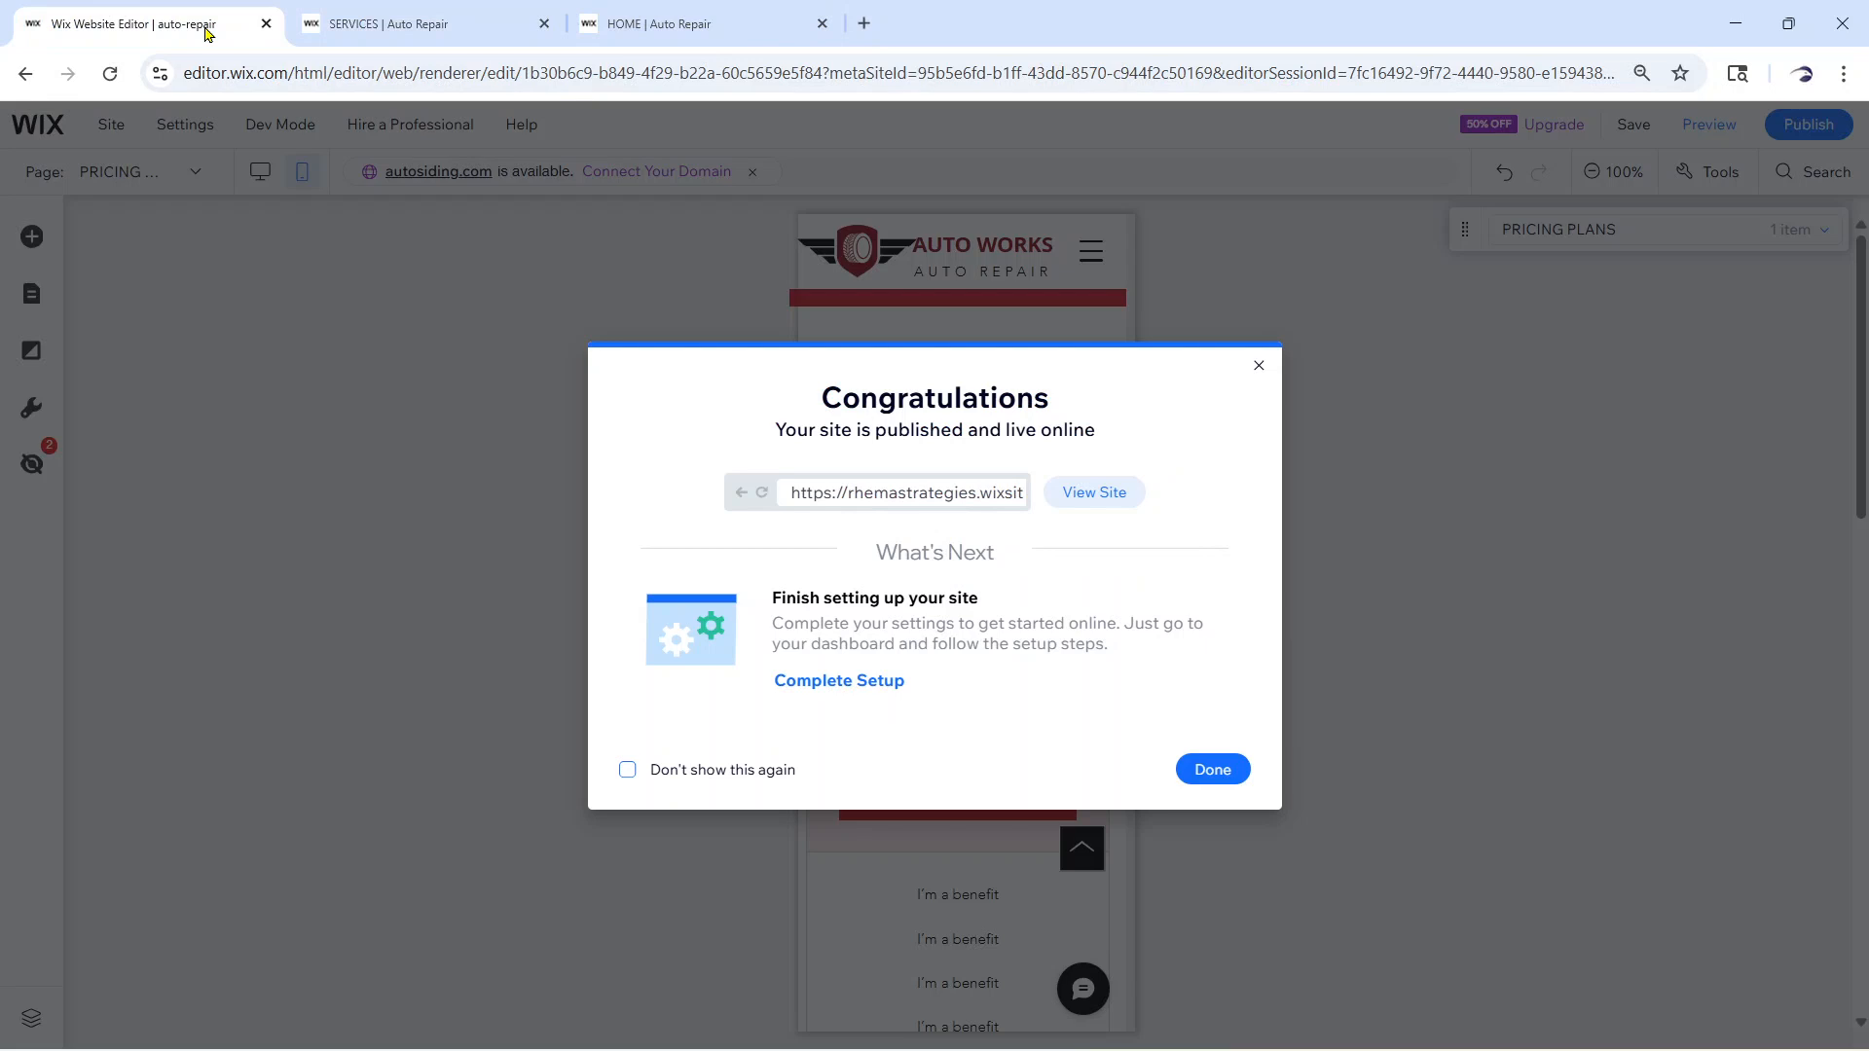
pyautogui.click(1226, 769)
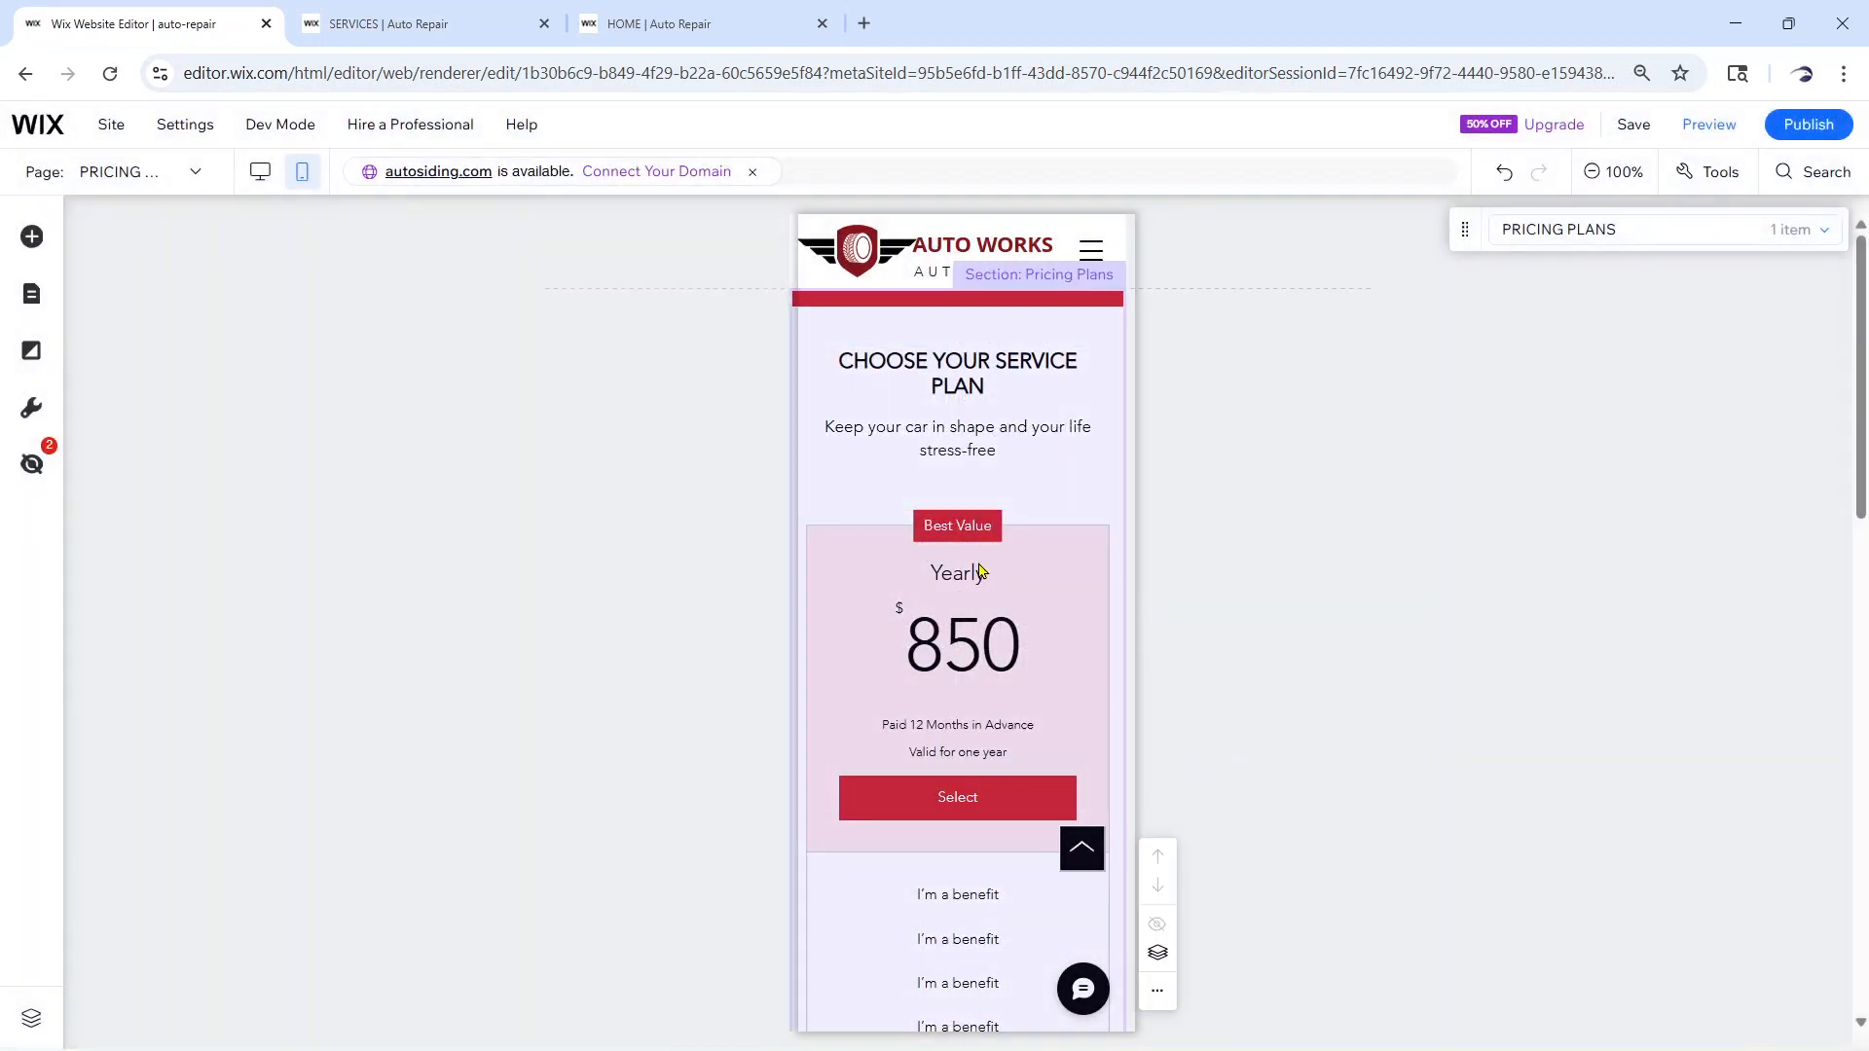
pyautogui.scroll(-1, 959, 603)
pyautogui.scroll(1, 955, 599)
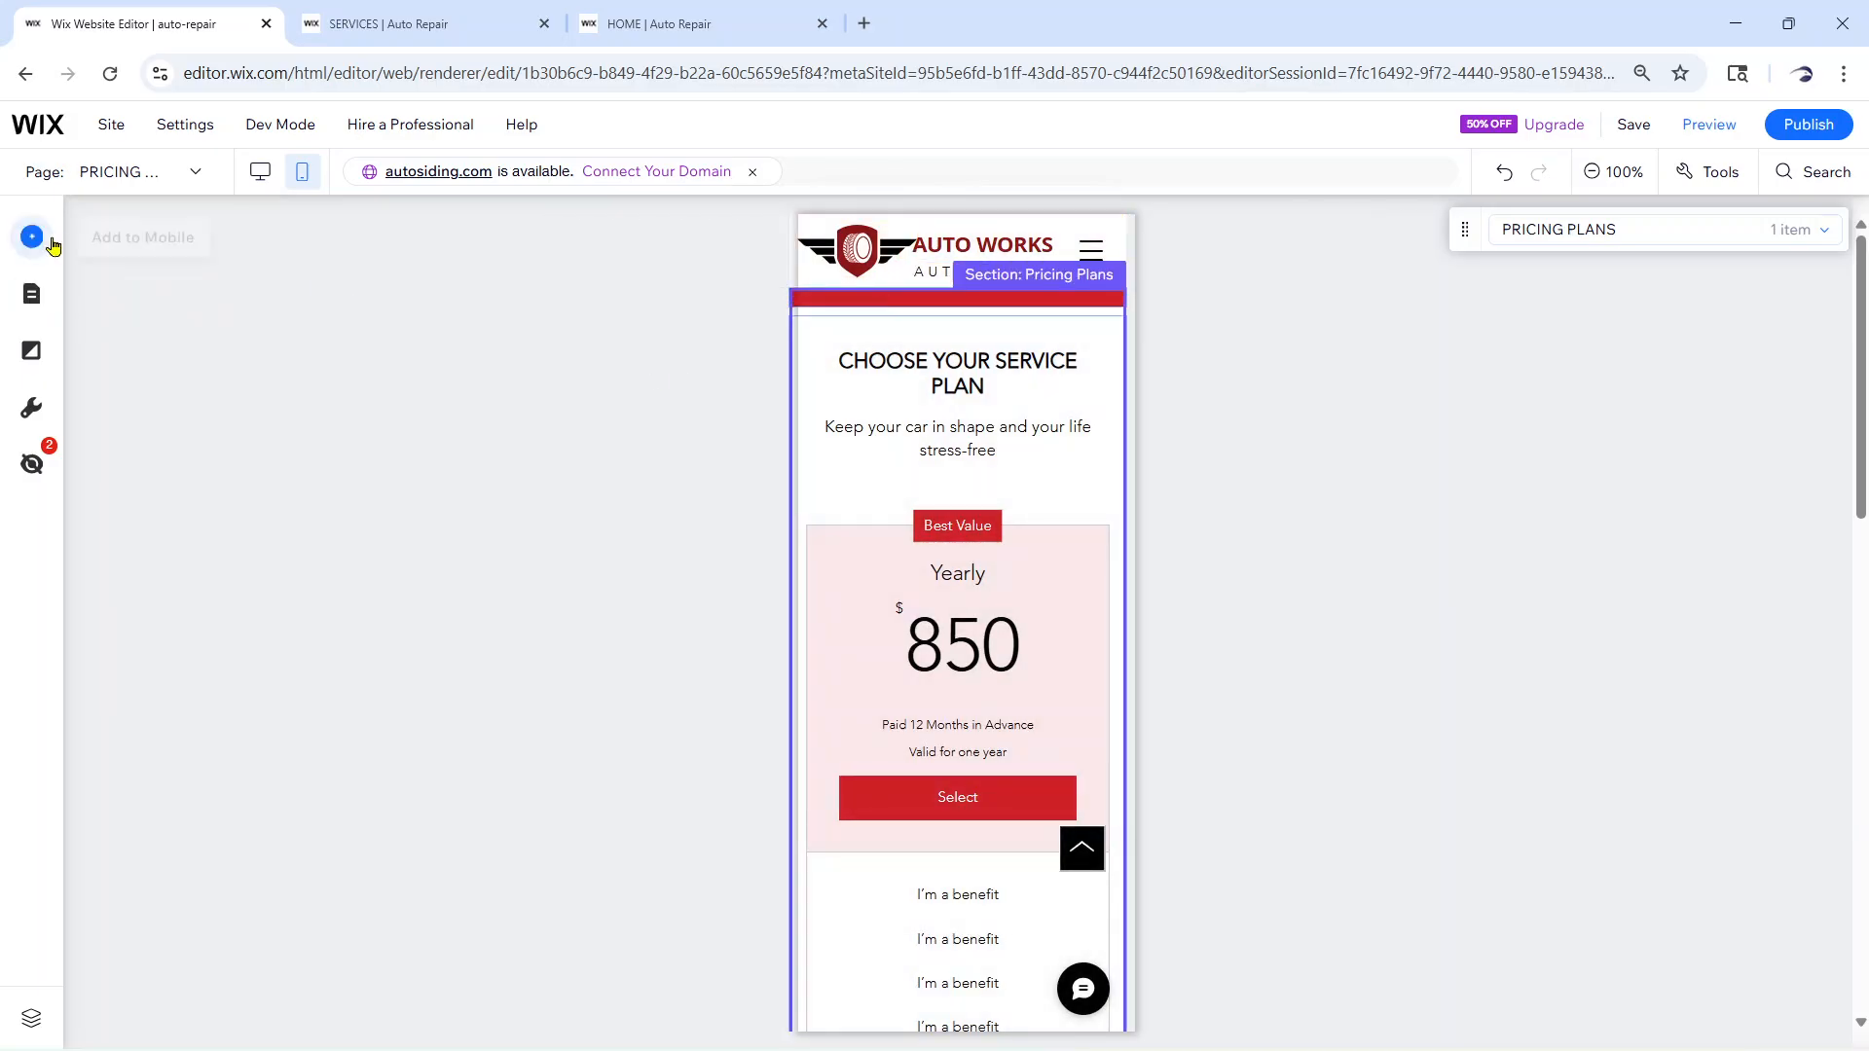
# Open the ABOUT US page in the mobile editor and review its layout
pyautogui.click(144, 173)
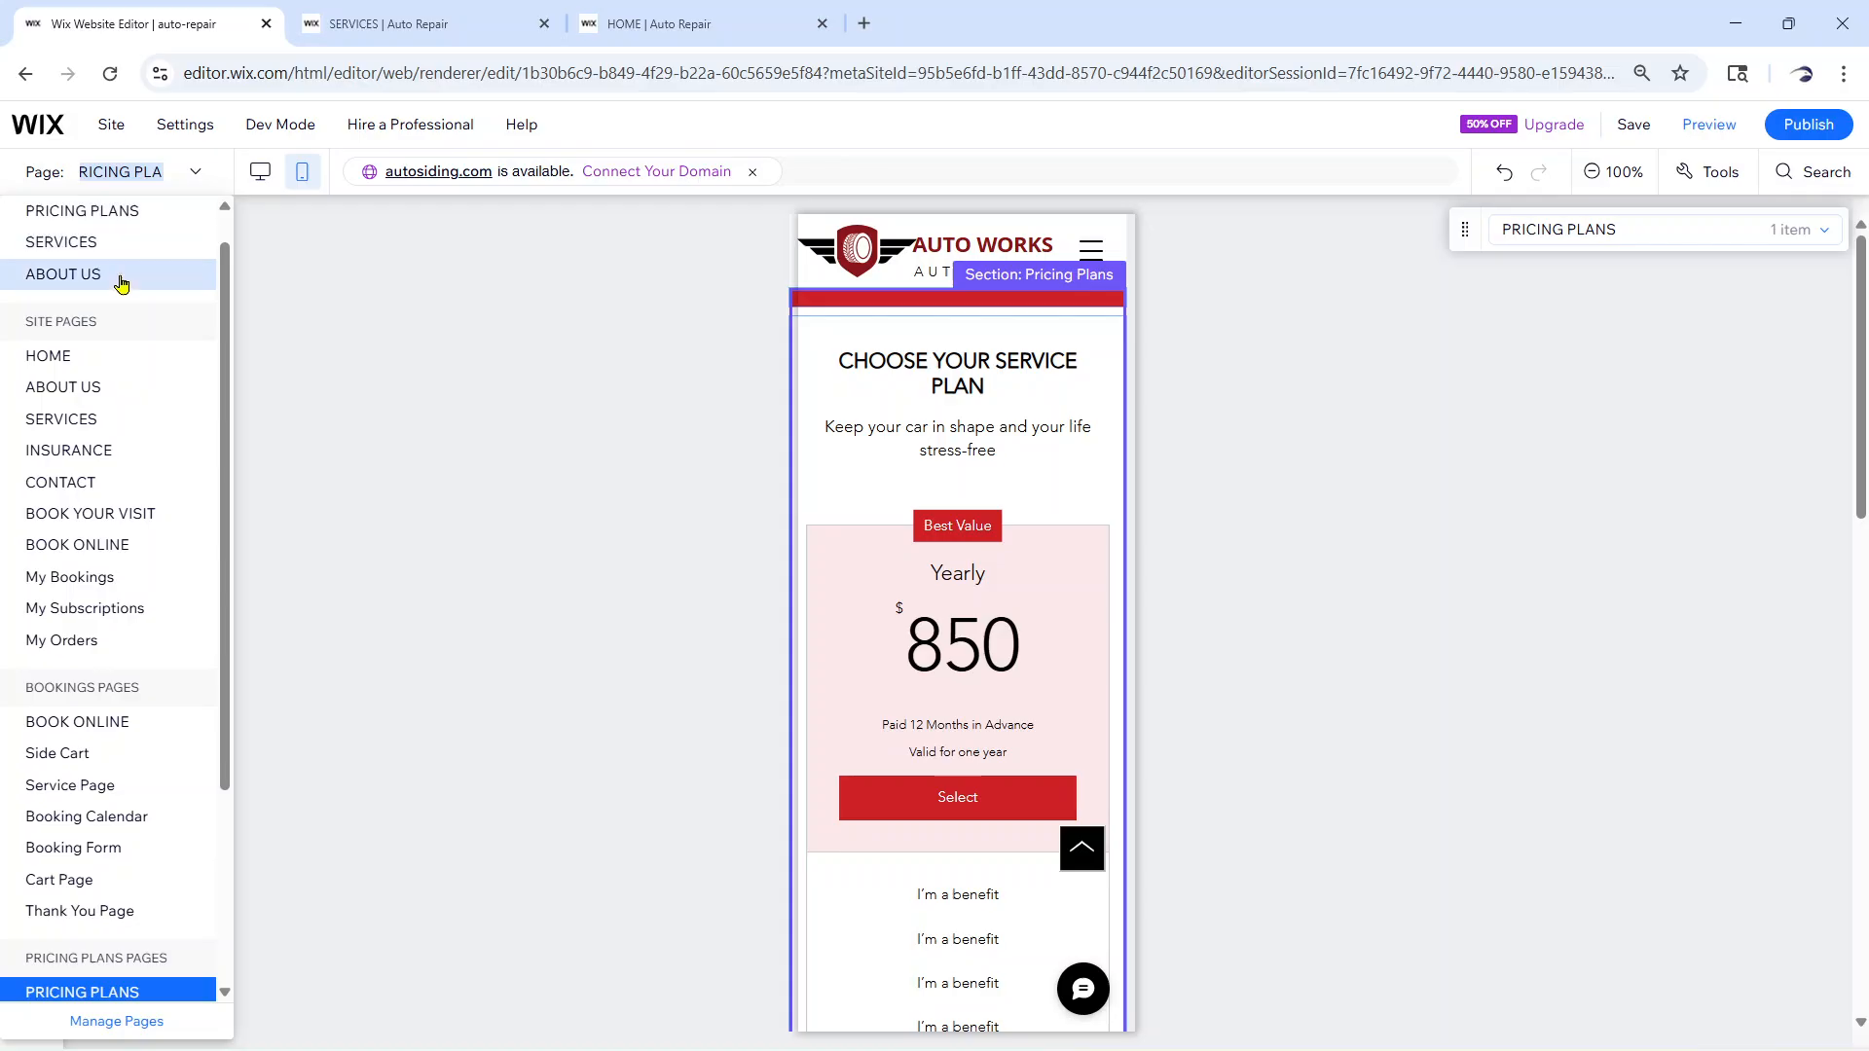
pyautogui.scroll(1, 117, 283)
pyautogui.click(75, 311)
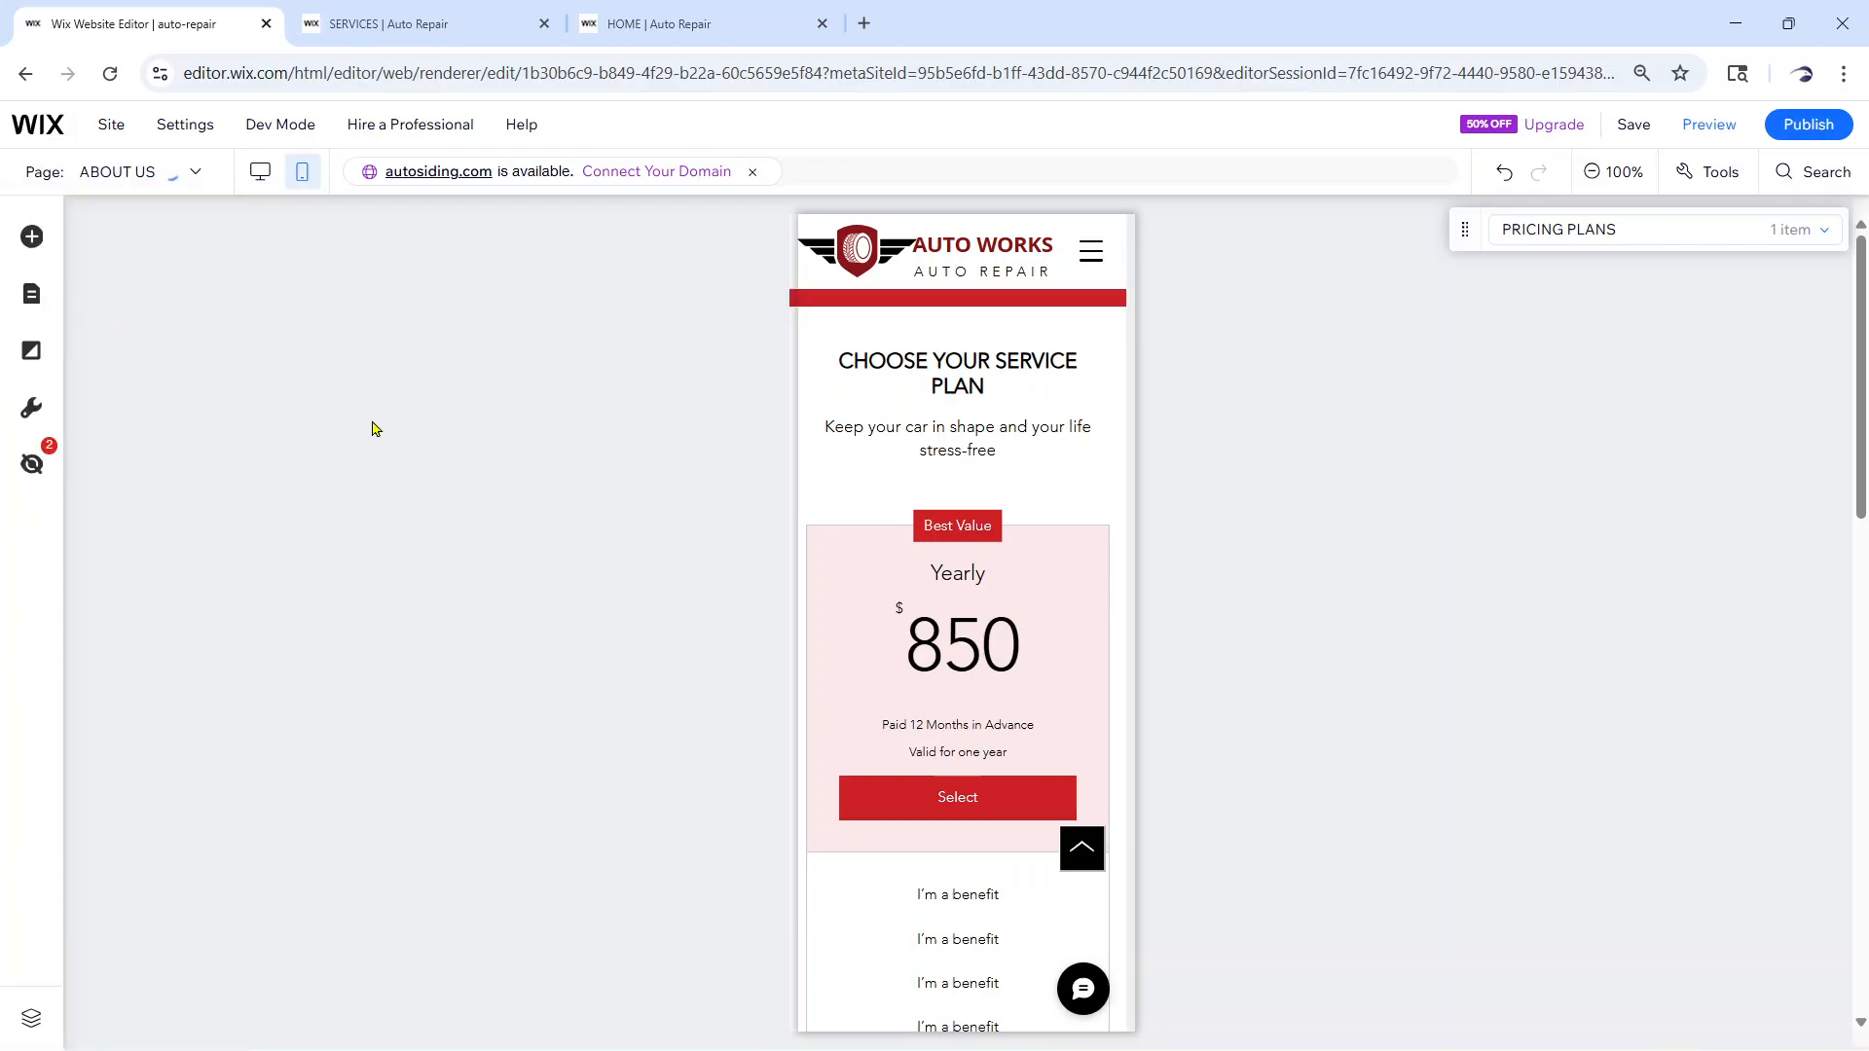
pyautogui.scroll(-5, 865, 574)
pyautogui.scroll(5, 864, 574)
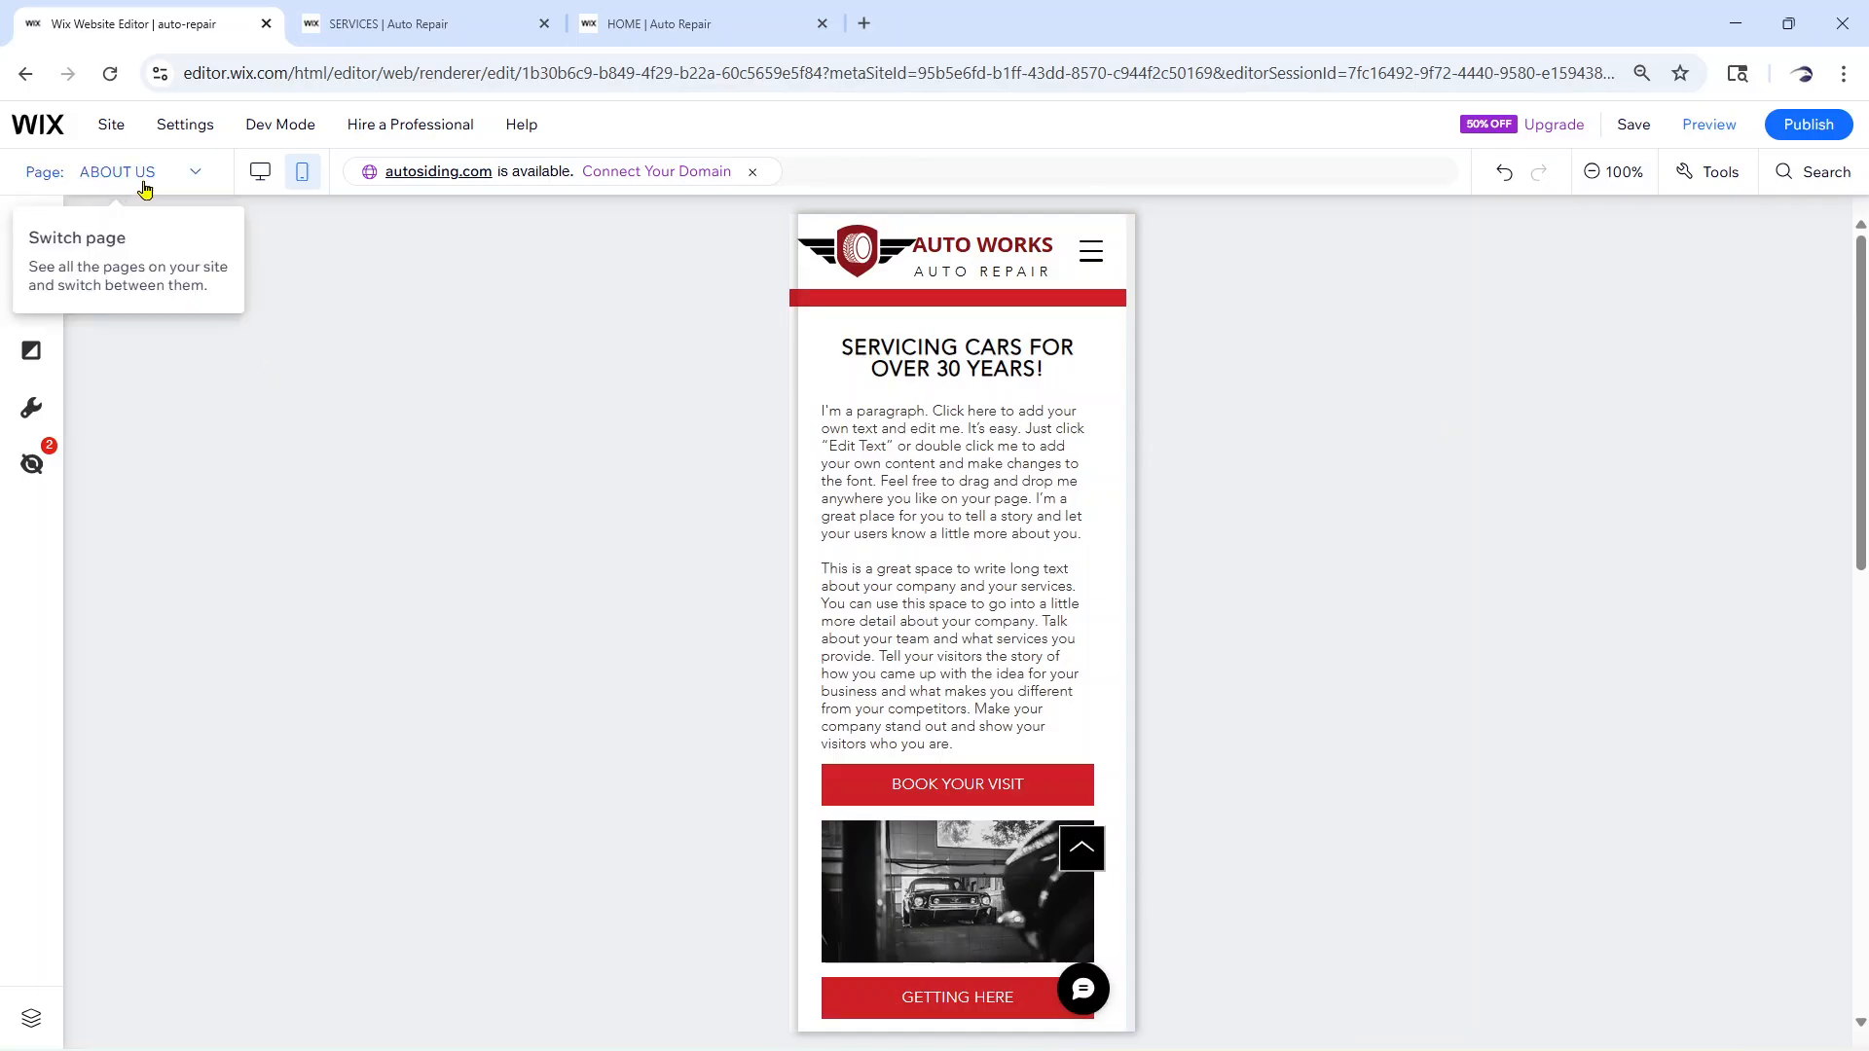
# Switch the ABOUT US page to the desktop editor and review its content down to the footer
pyautogui.click(254, 173)
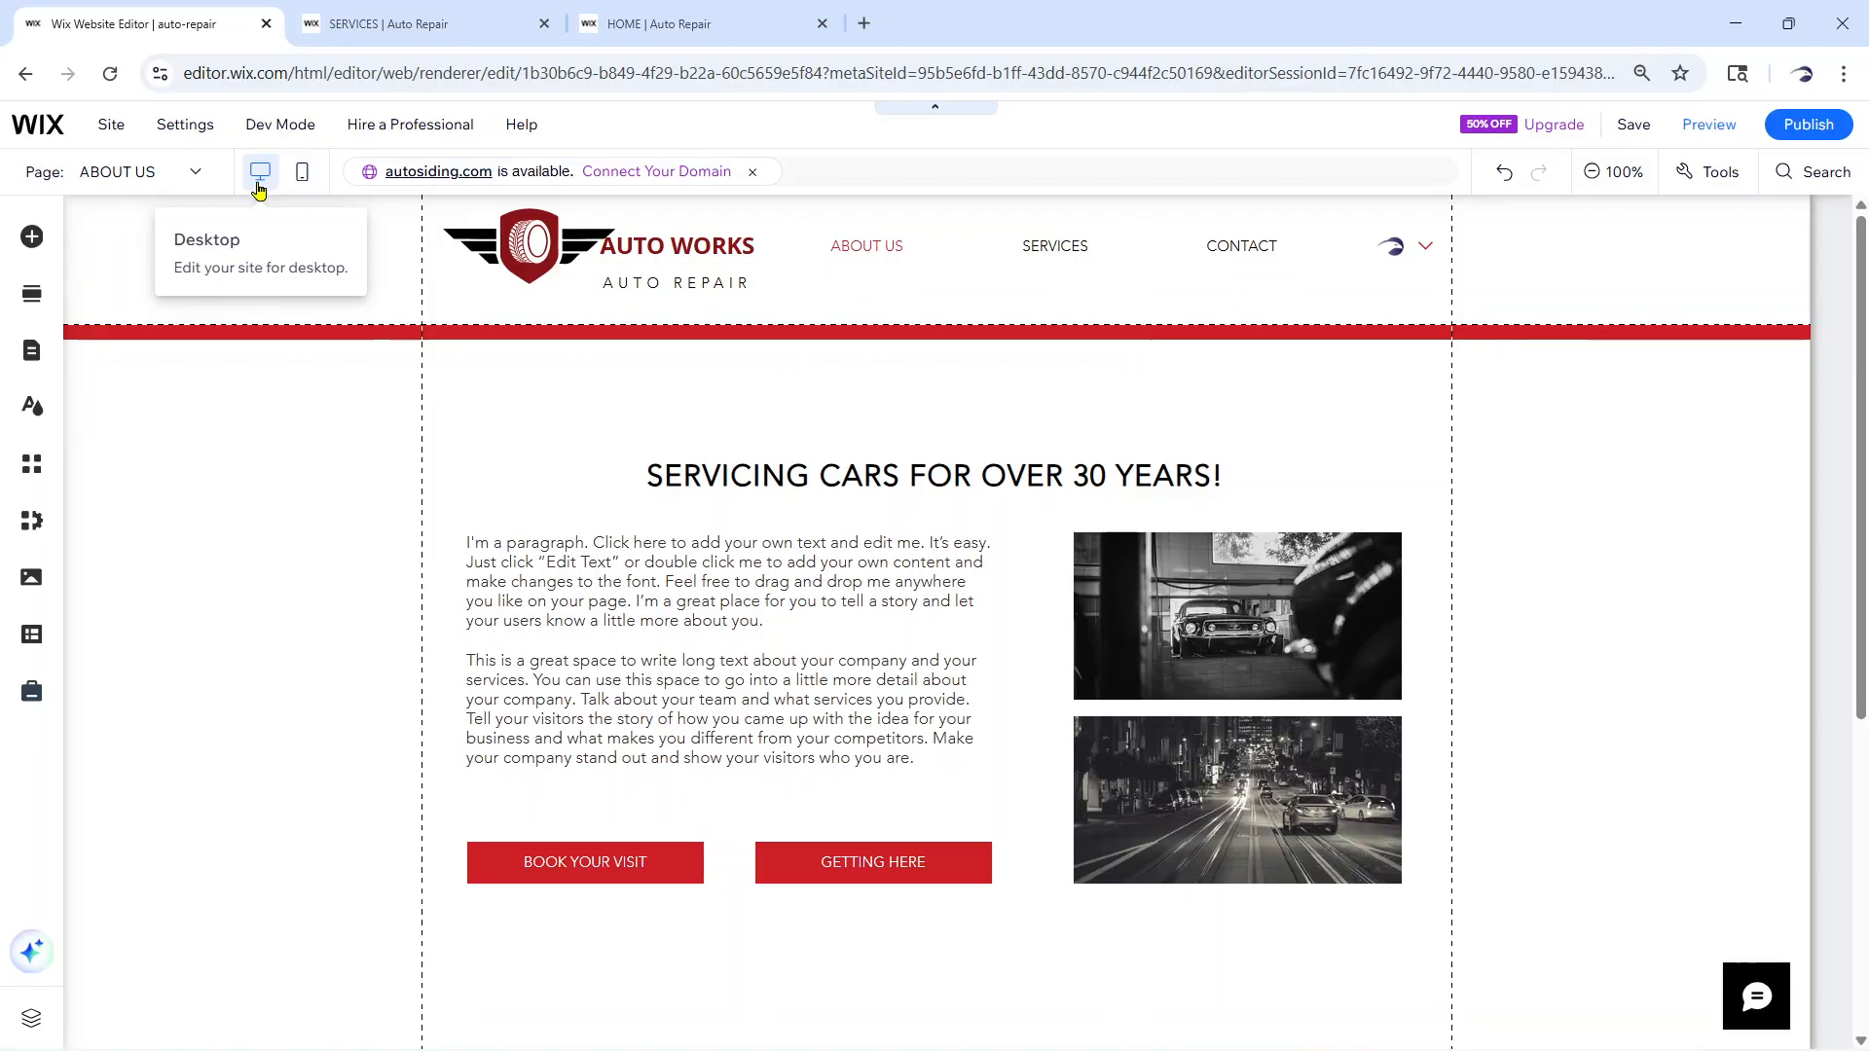
pyautogui.scroll(-5, 900, 764)
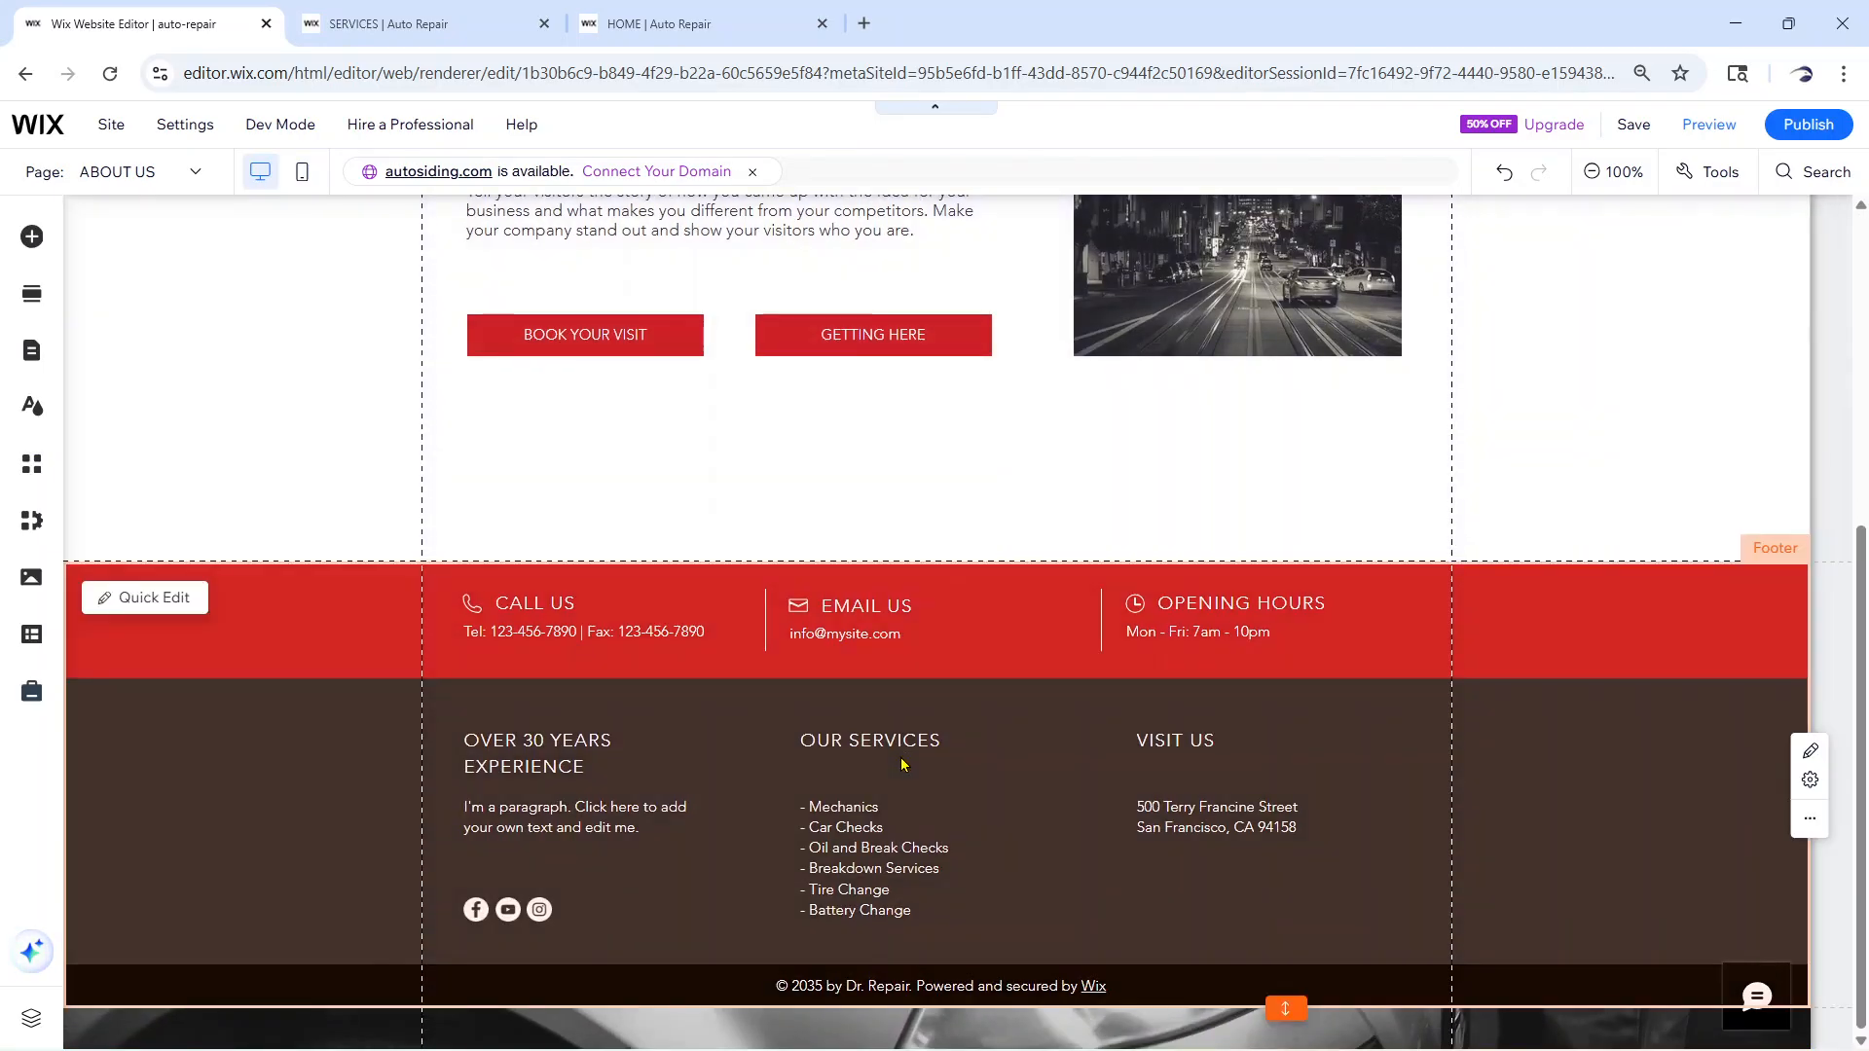
pyautogui.scroll(5, 902, 764)
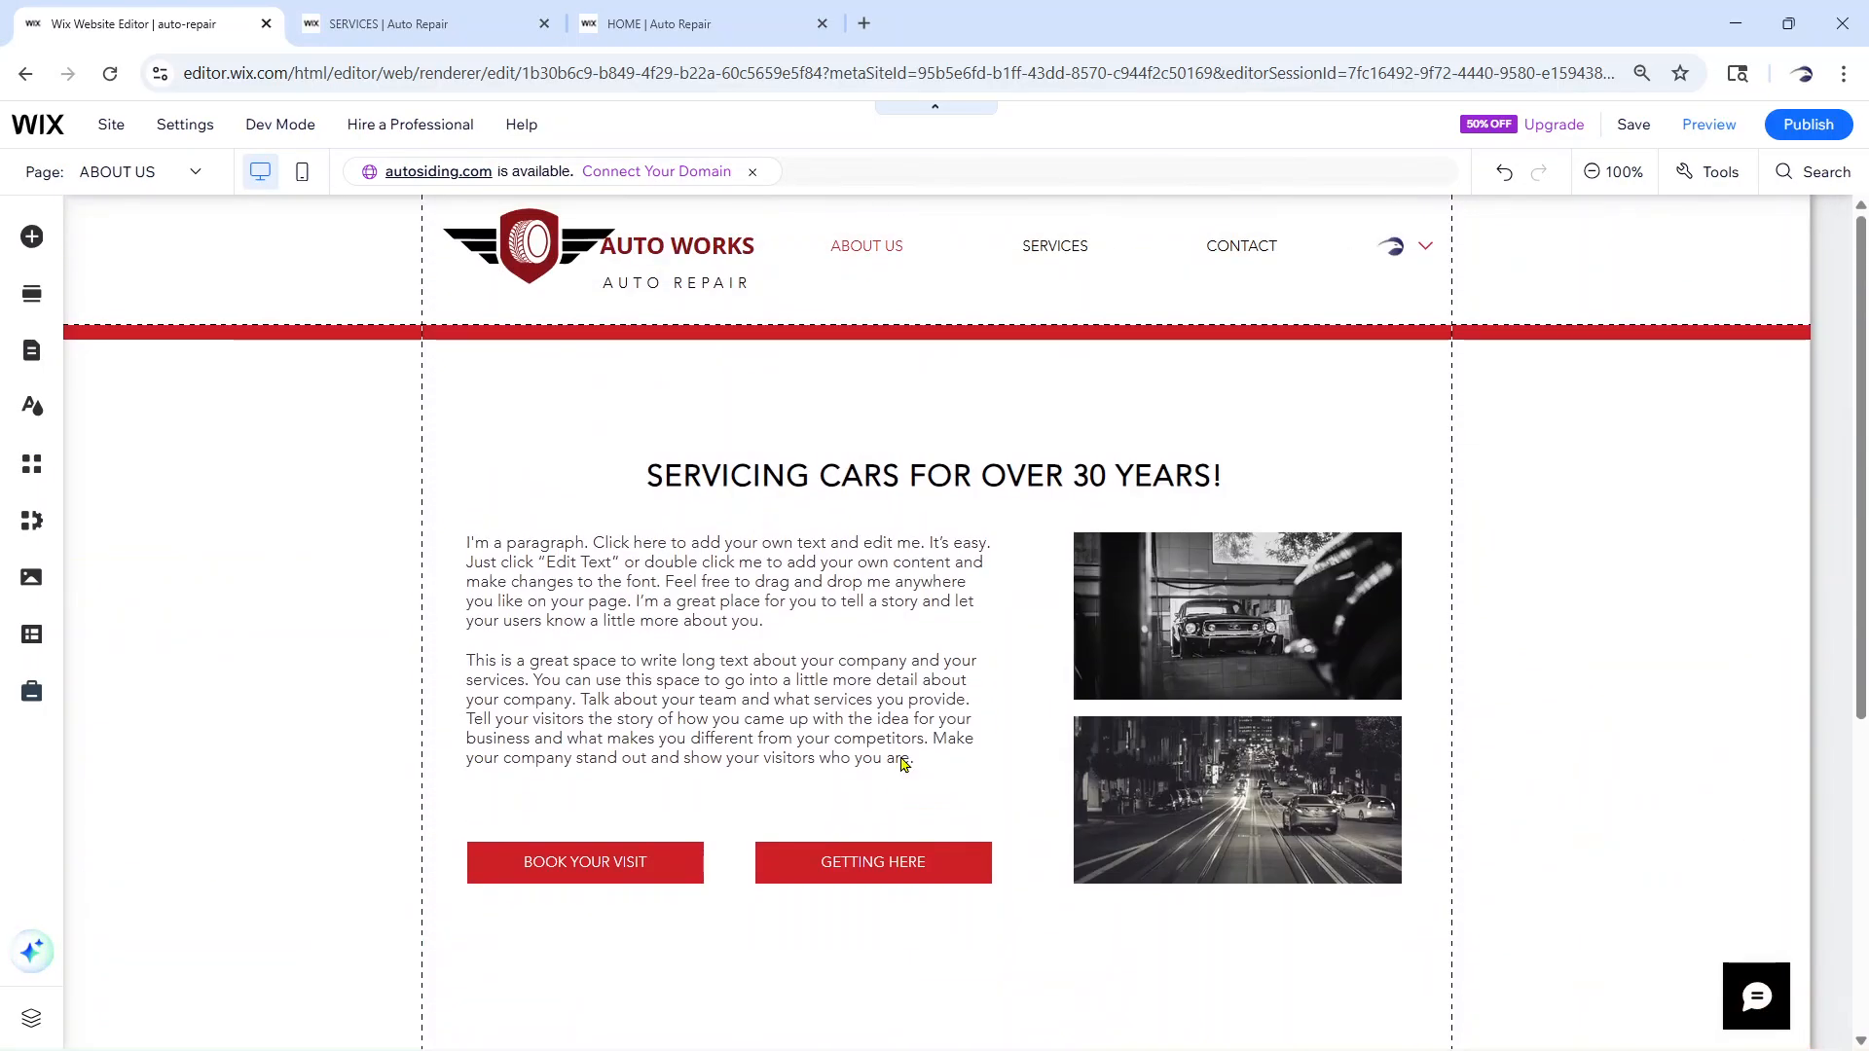